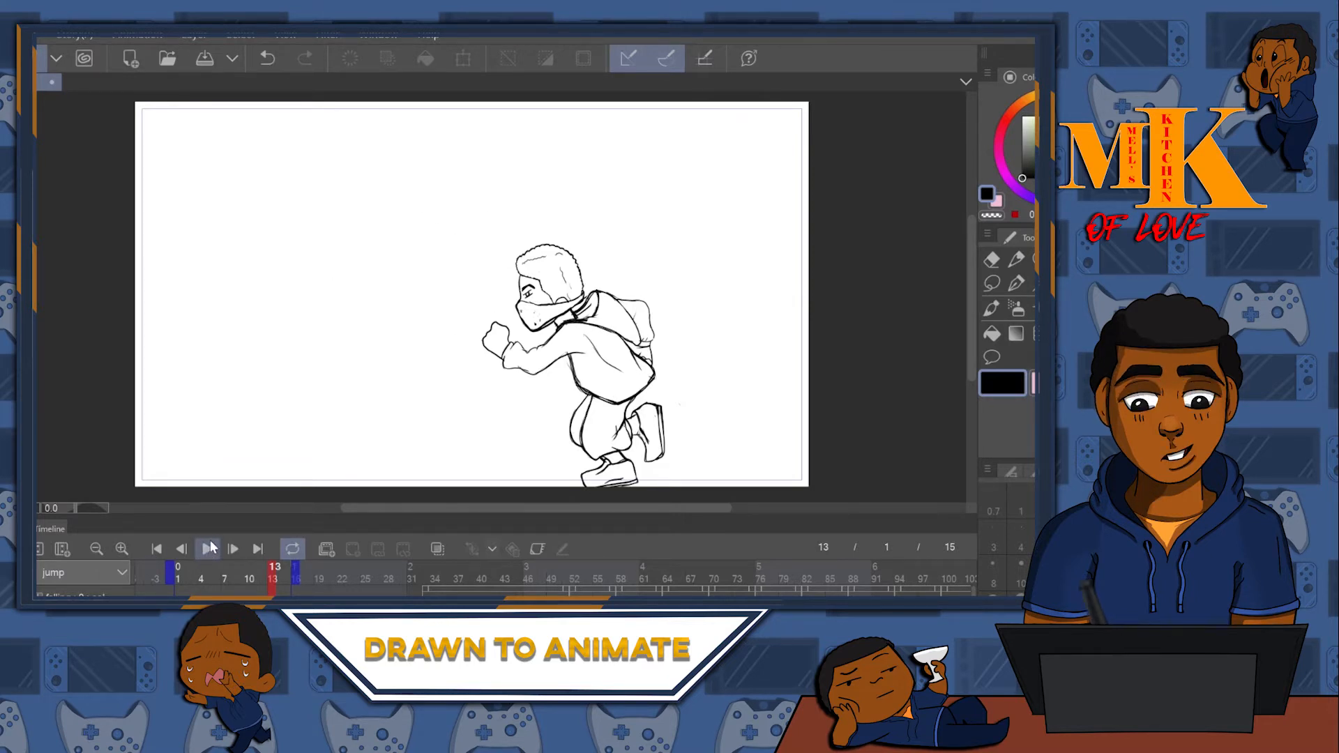
- Play the opening run animation in a loop and stop the playback
left_click(210, 548)
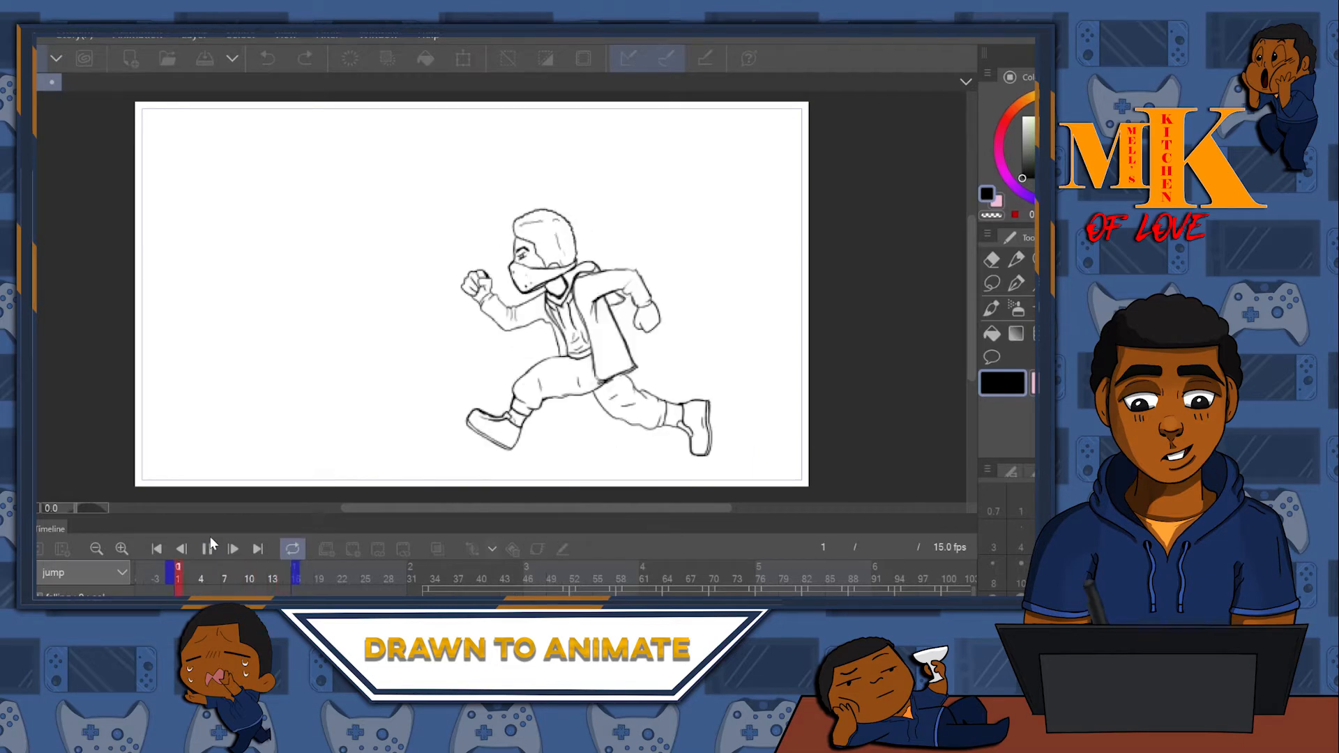
left_click(207, 548)
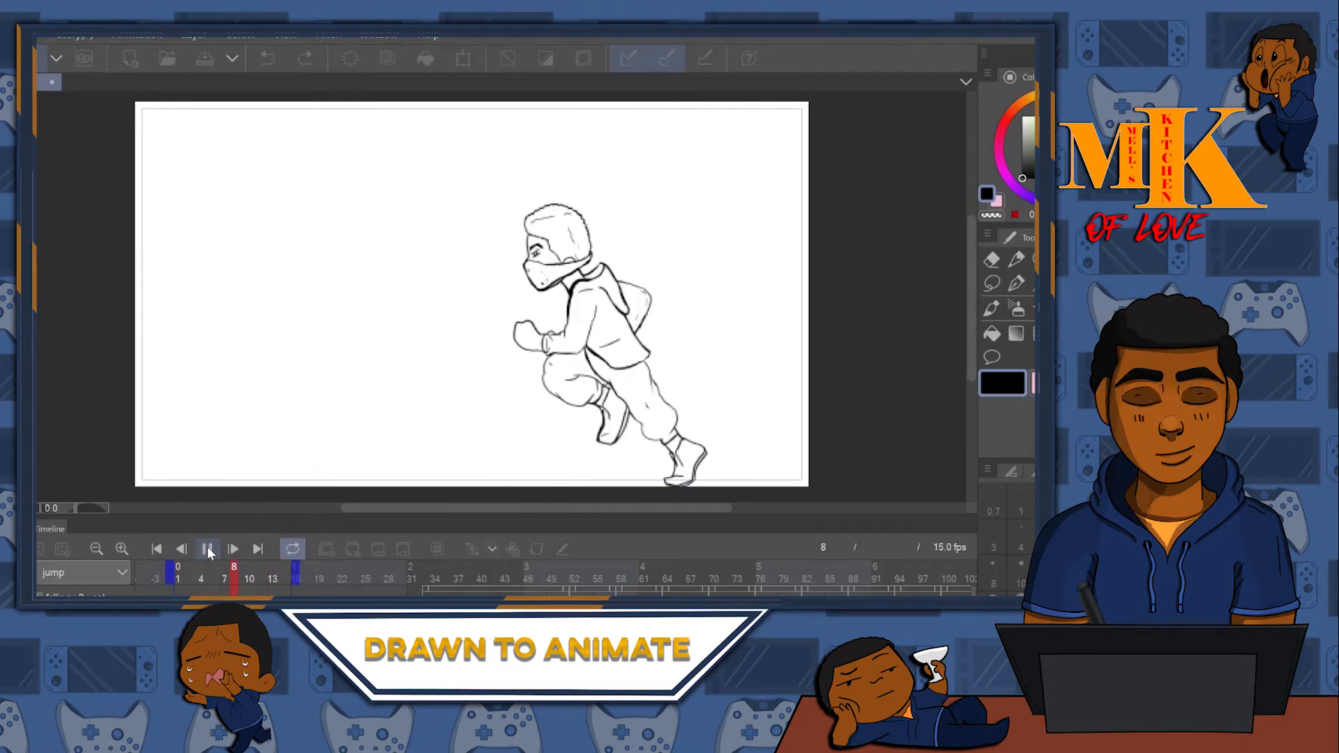
left_click(207, 548)
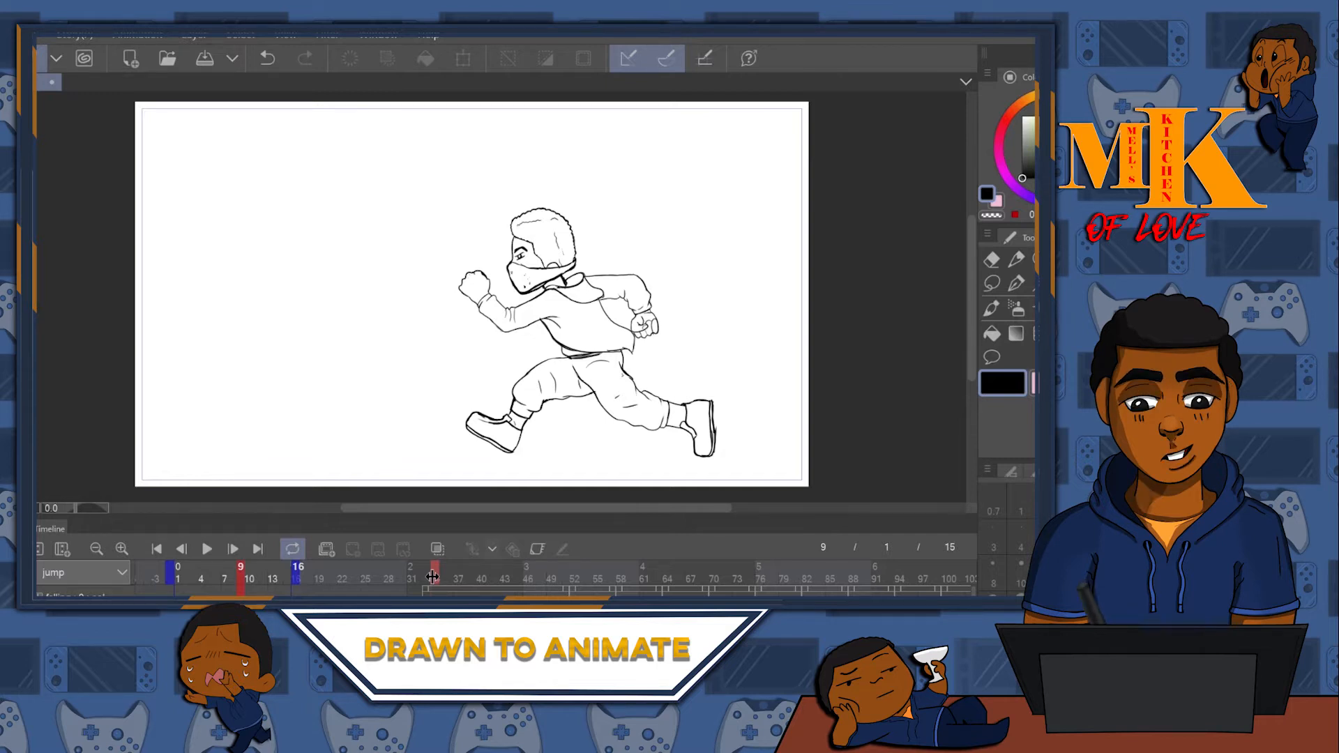
- Extend the playback range to 33 frames and play through the run and beach jump
left_click_drag(432, 576, 433, 576)
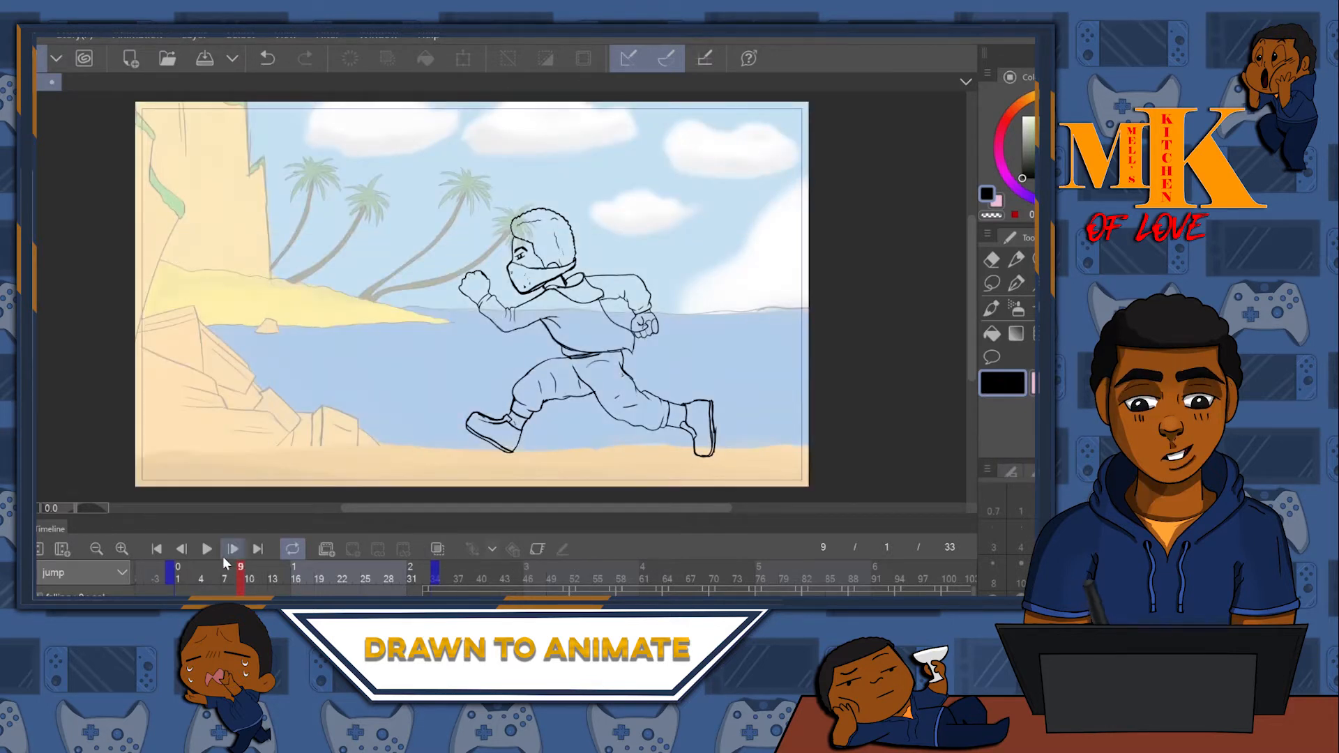
left_click(208, 549)
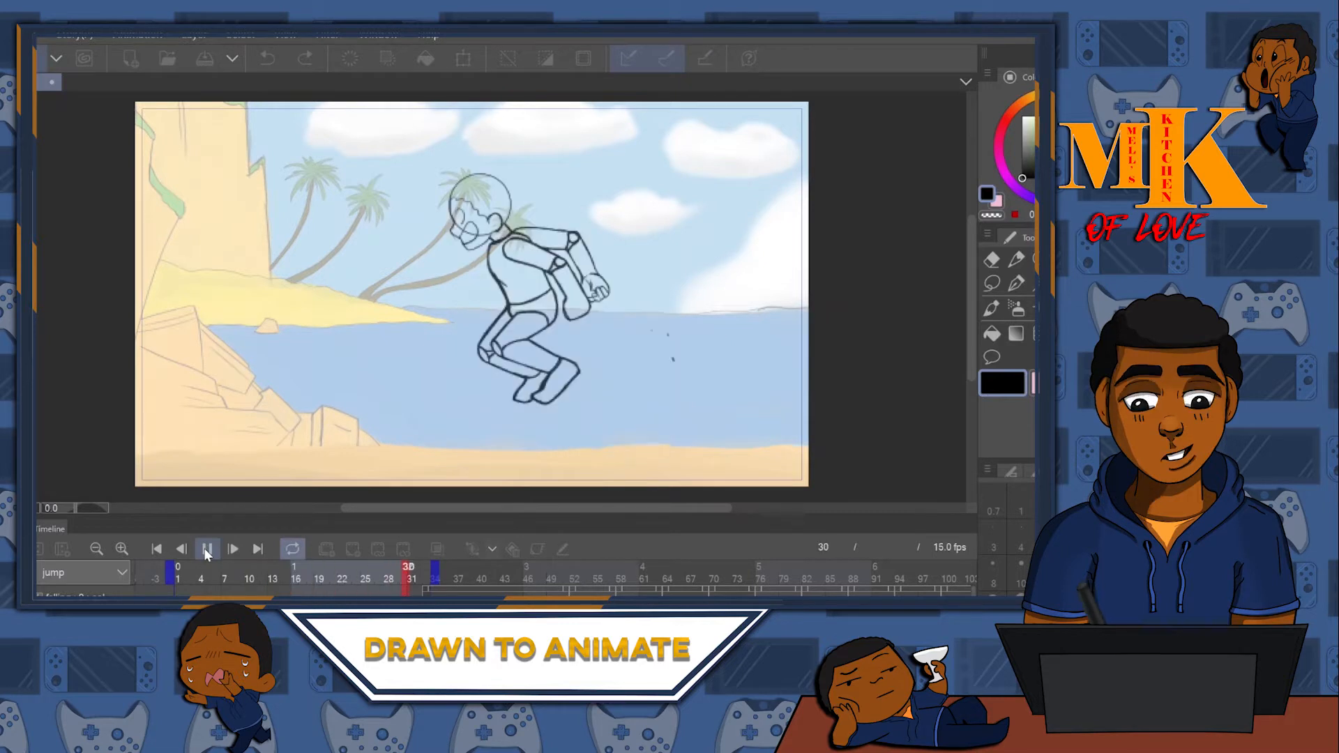
left_click(208, 549)
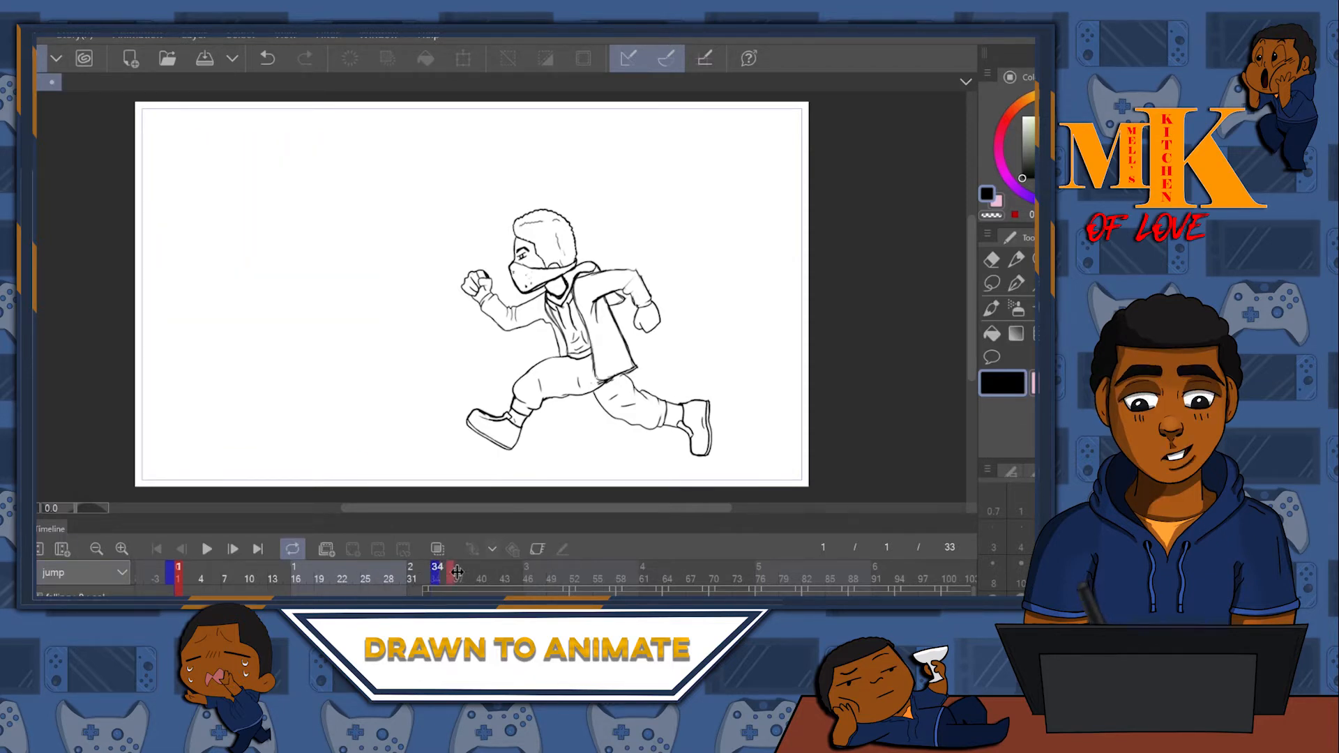
- Extend the playback range to 54 frames and view the falling pose at frame 47
left_click_drag(593, 554, 596, 554)
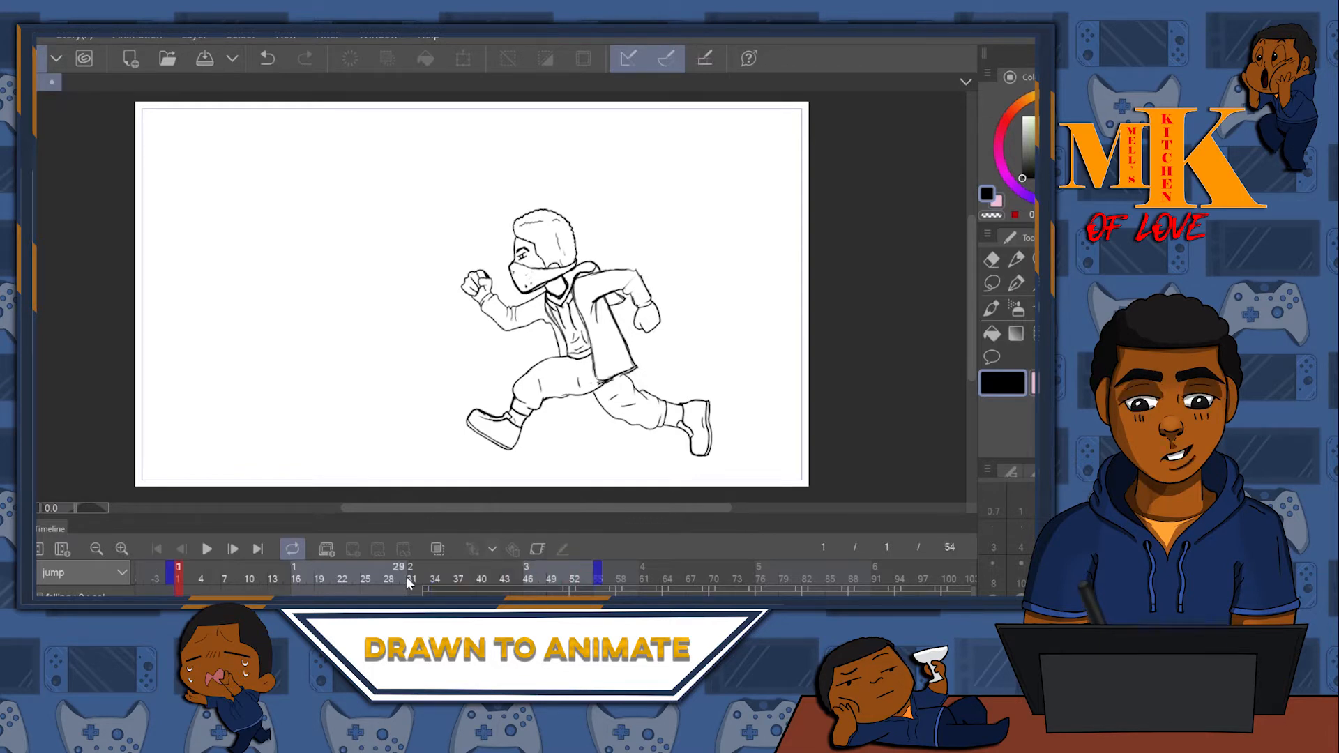
left_click(575, 579)
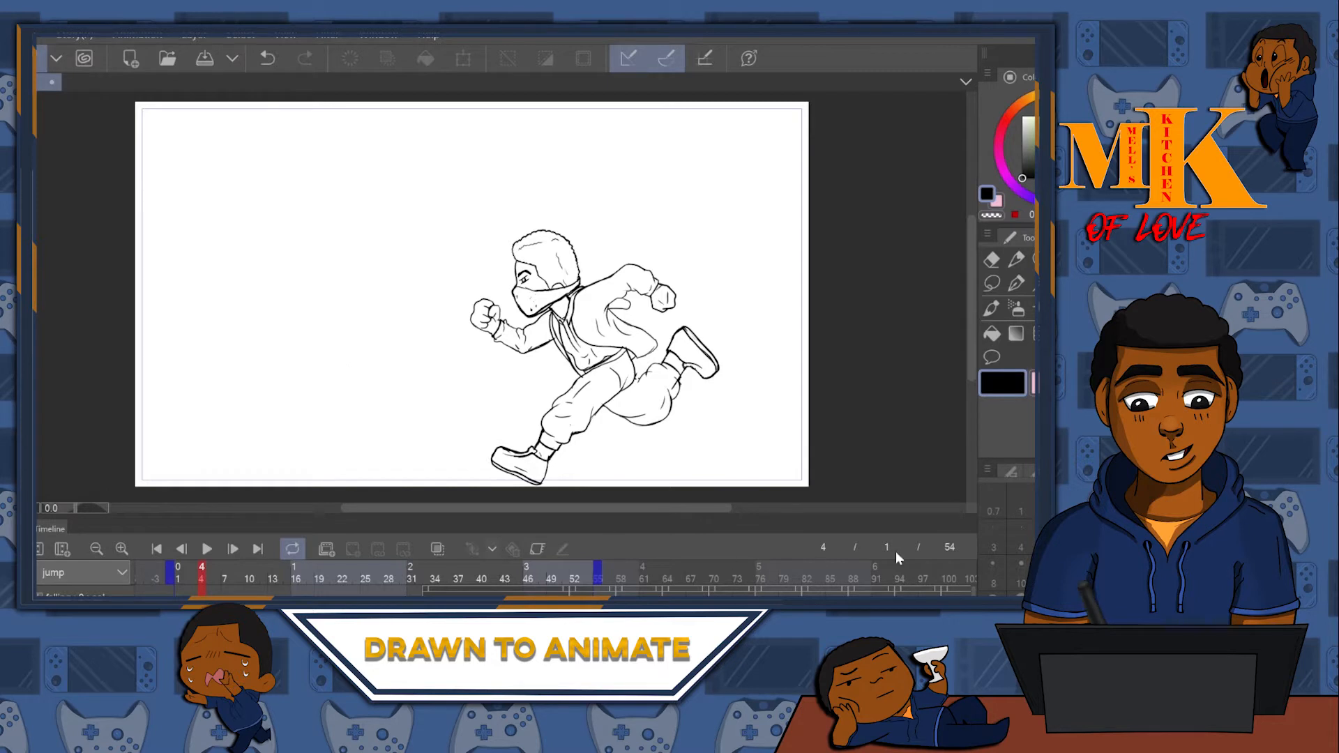
left_click(532, 576)
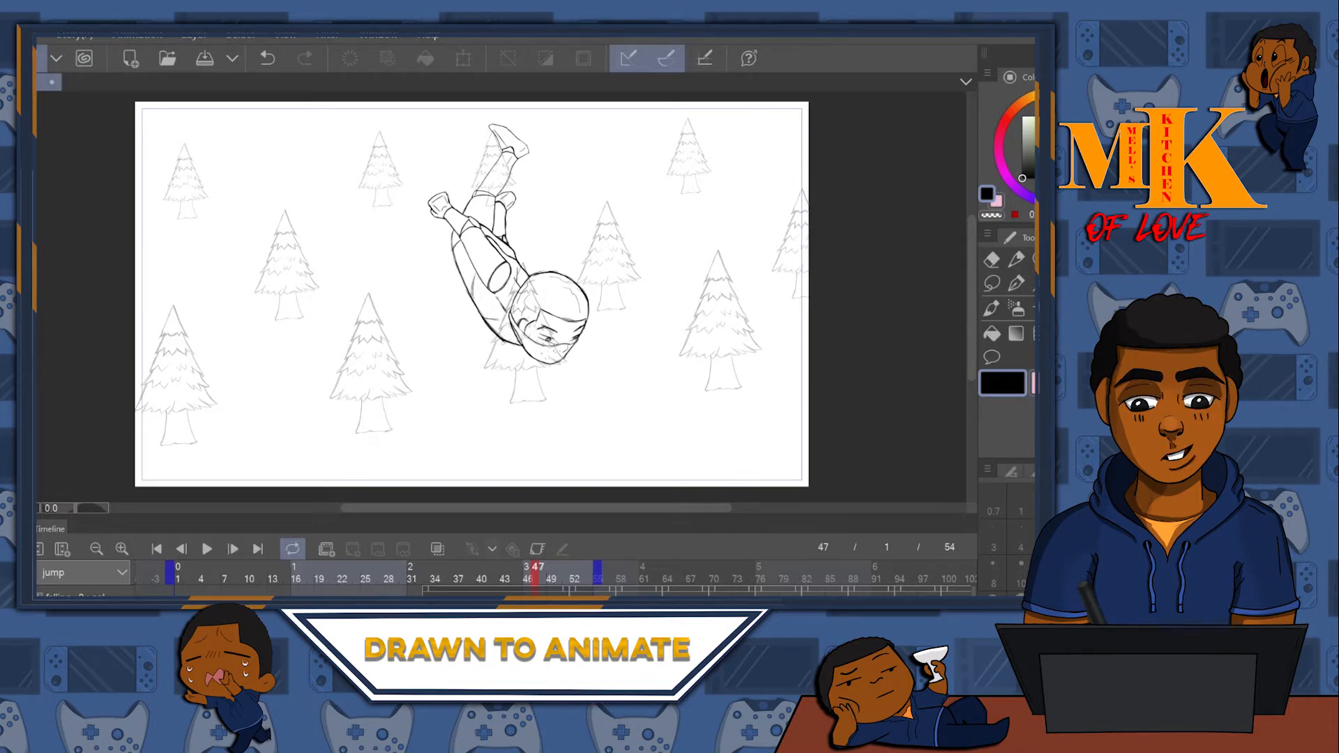
- Go to the crouching pose at frame 16 and extend the playback range to 120 frames
left_click(311, 576)
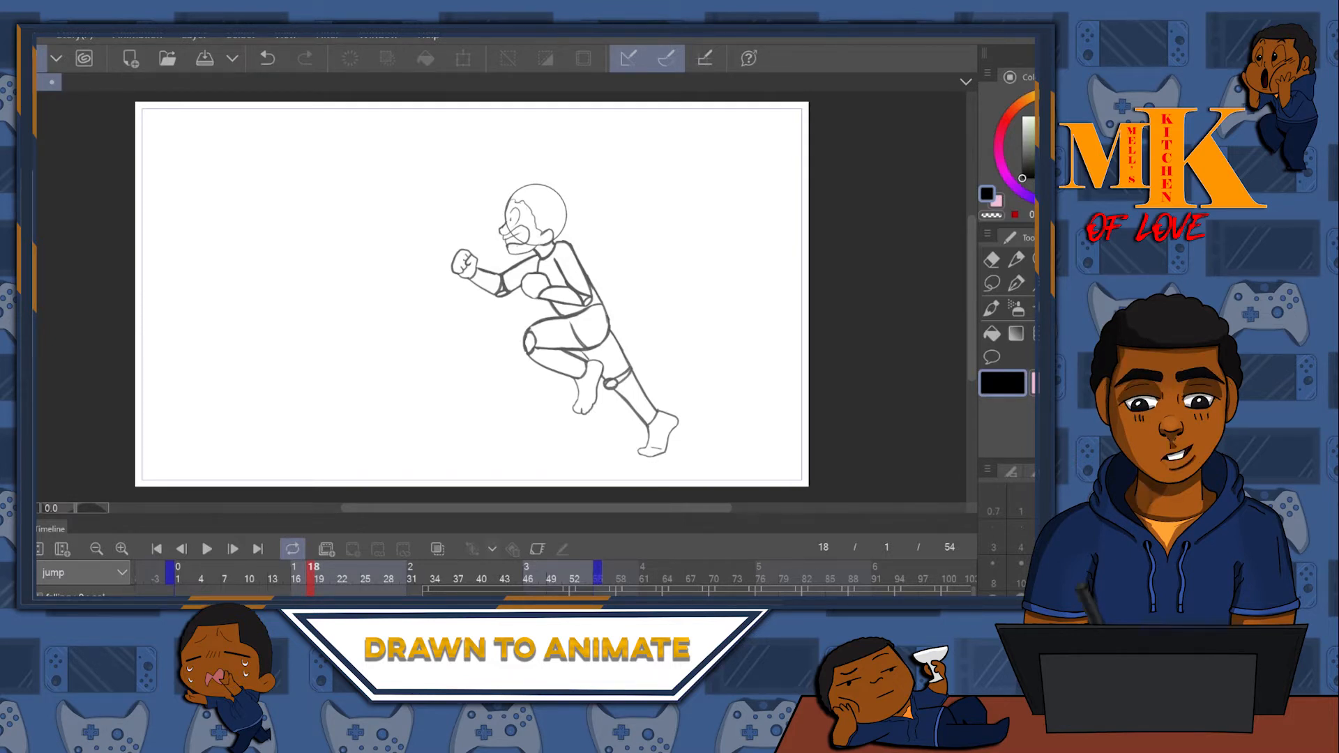
key("Left")
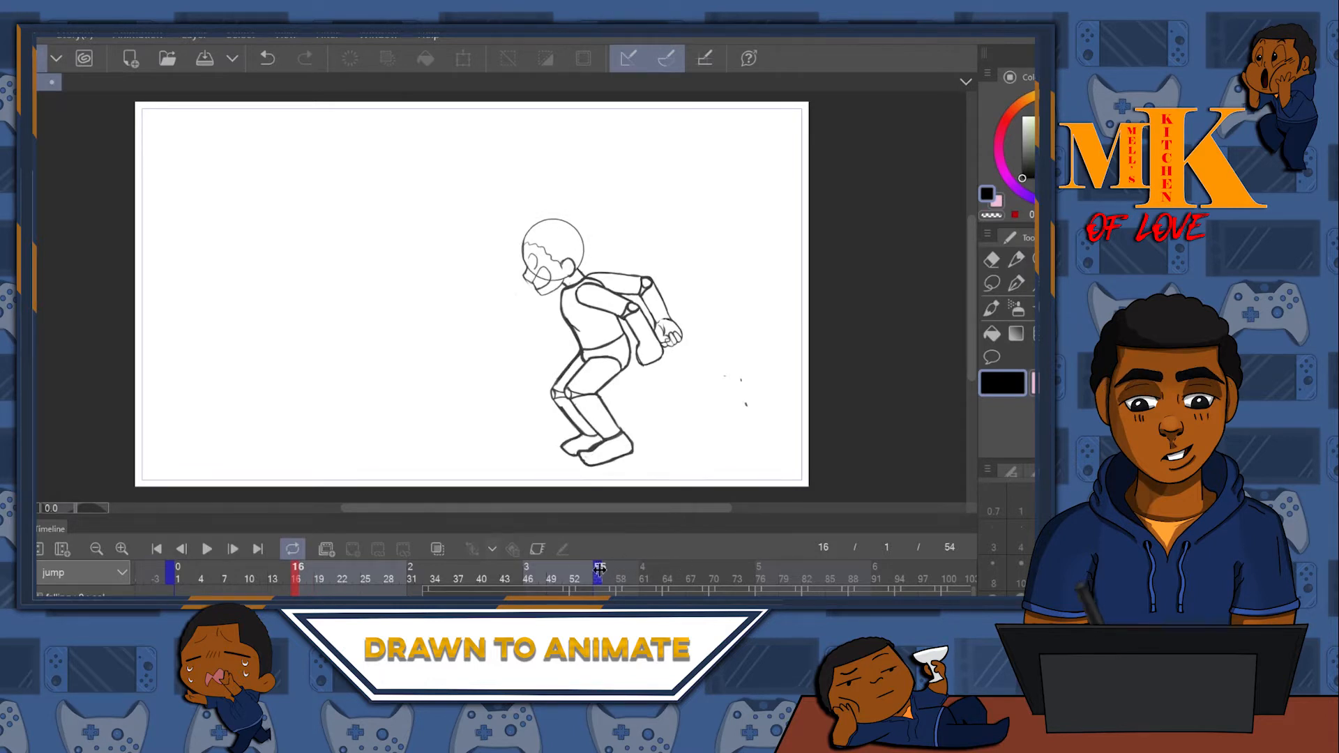
mouse_move(998, 540)
left_mouse_down()
mouse_move(980, 554)
mouse_move(795, 556)
mouse_move(848, 557)
left_mouse_up()
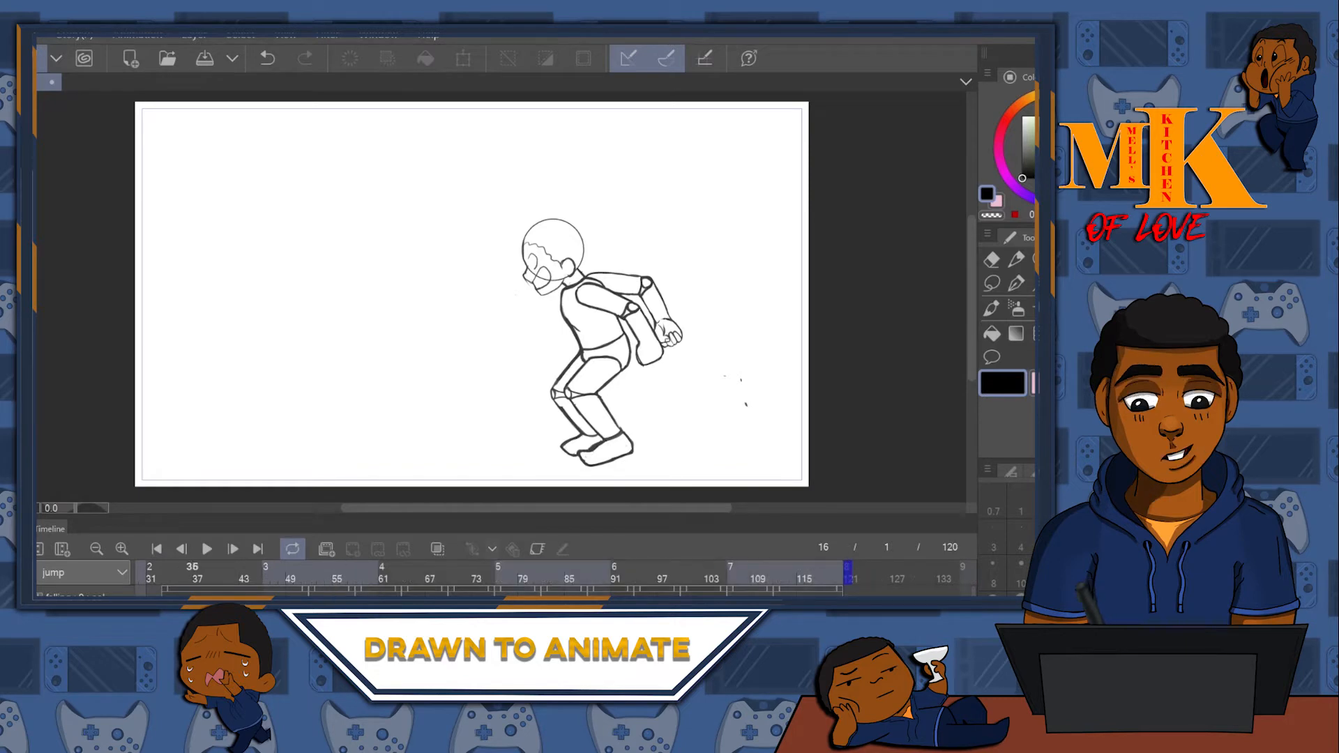
left_click(157, 550)
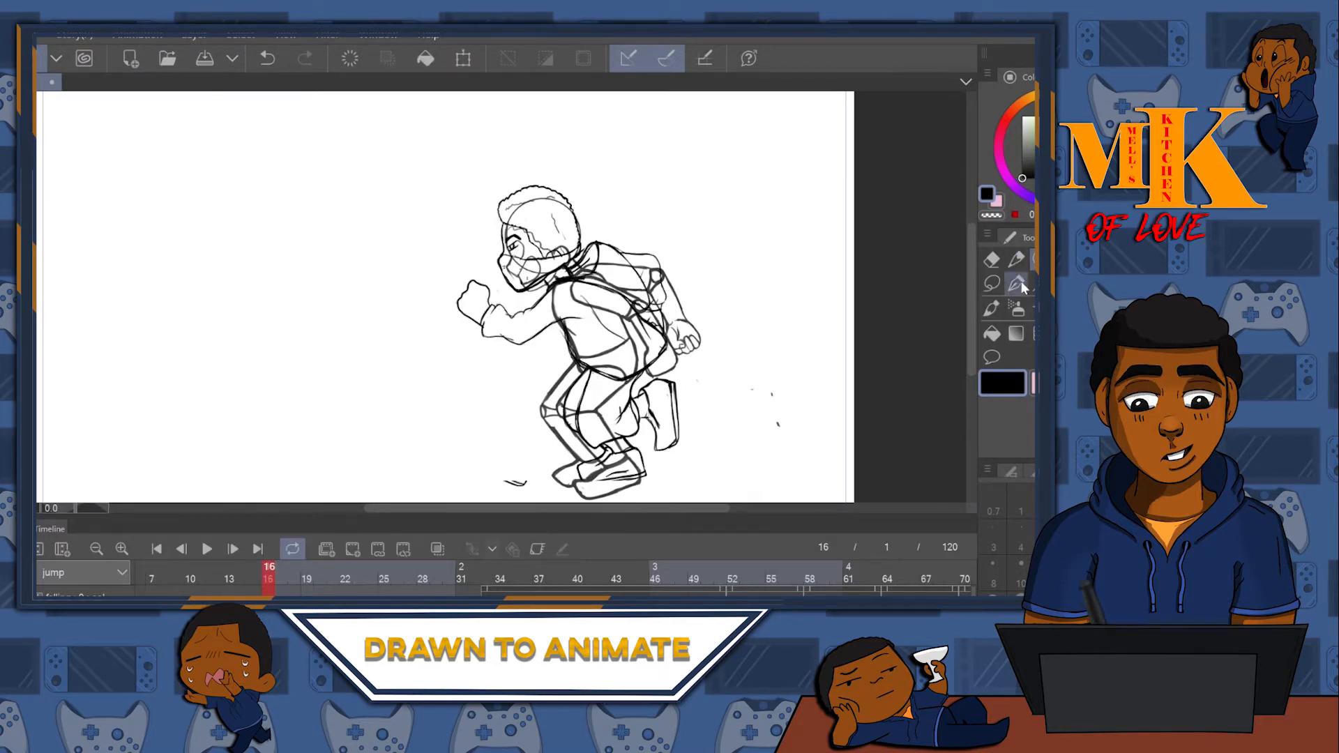
- Transform the clothed line-art copy on frame 16, placing it in the empty area left of the rough pose
left_click(457, 61)
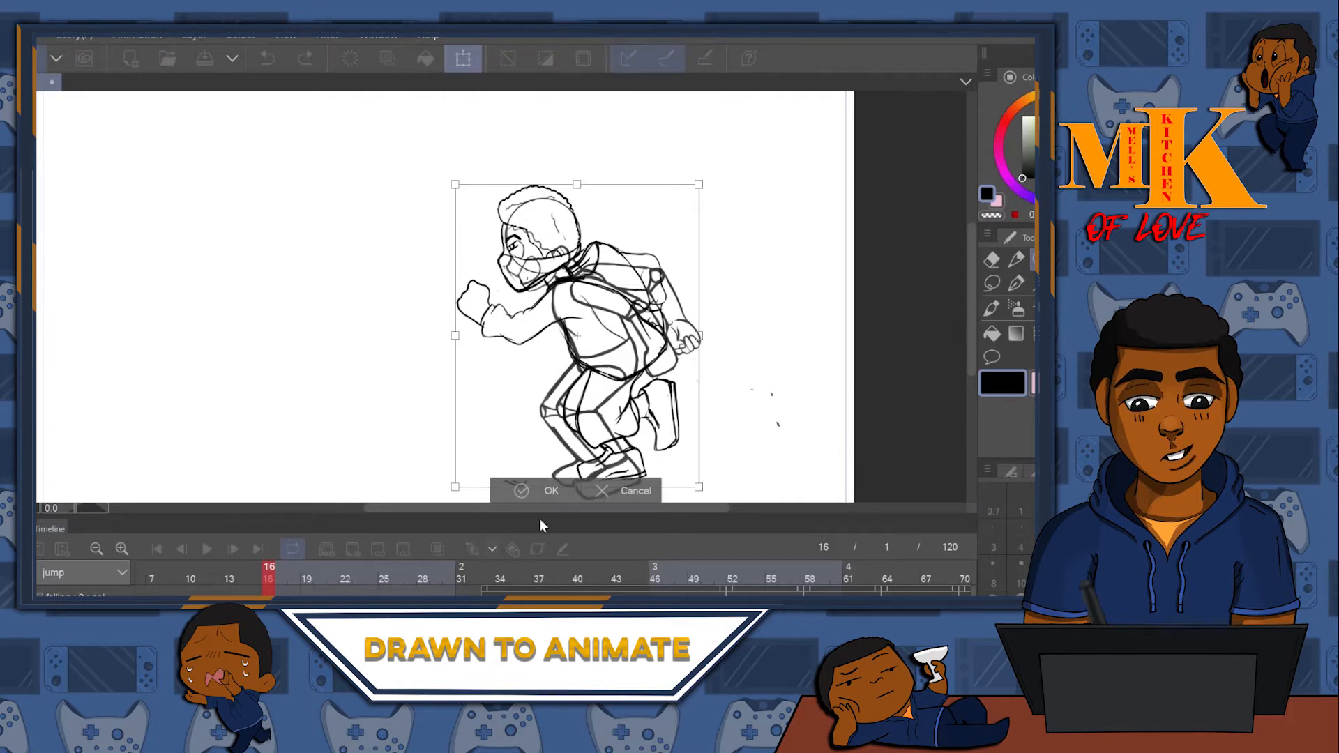
left_click(608, 489)
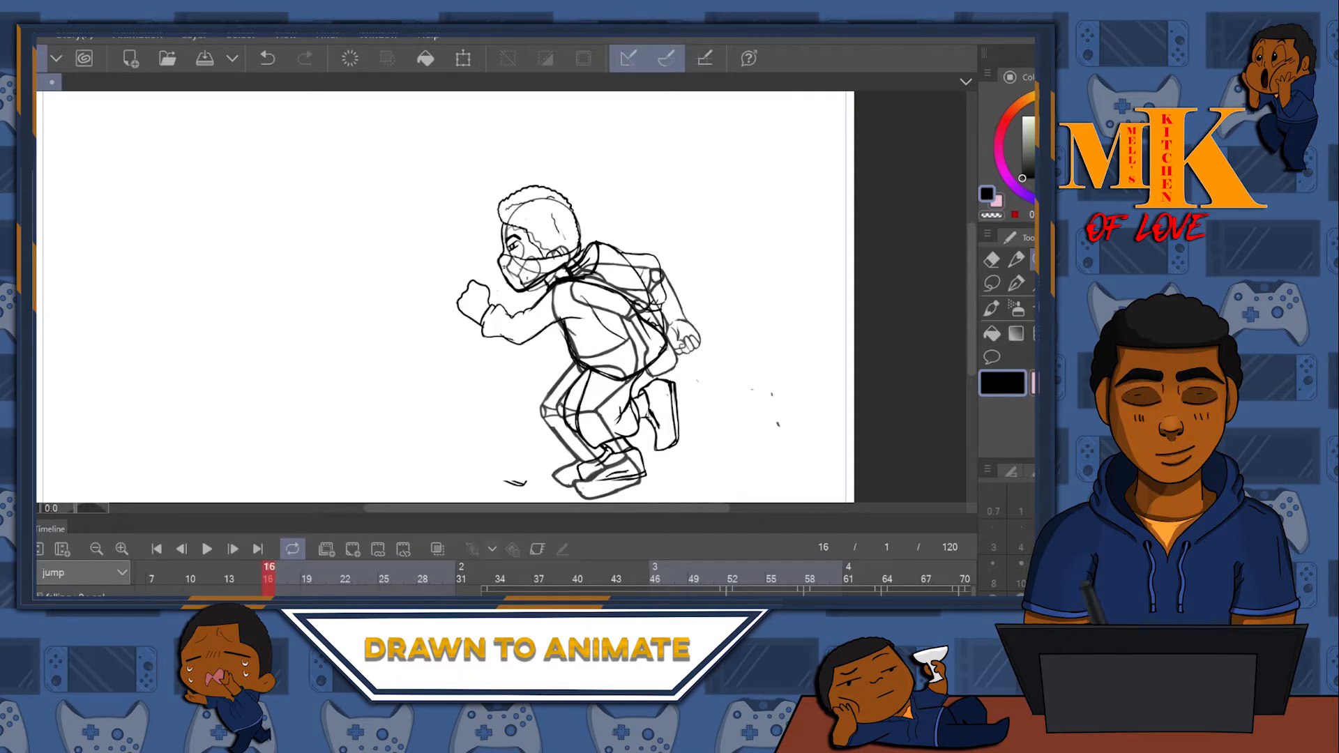
left_click(463, 58)
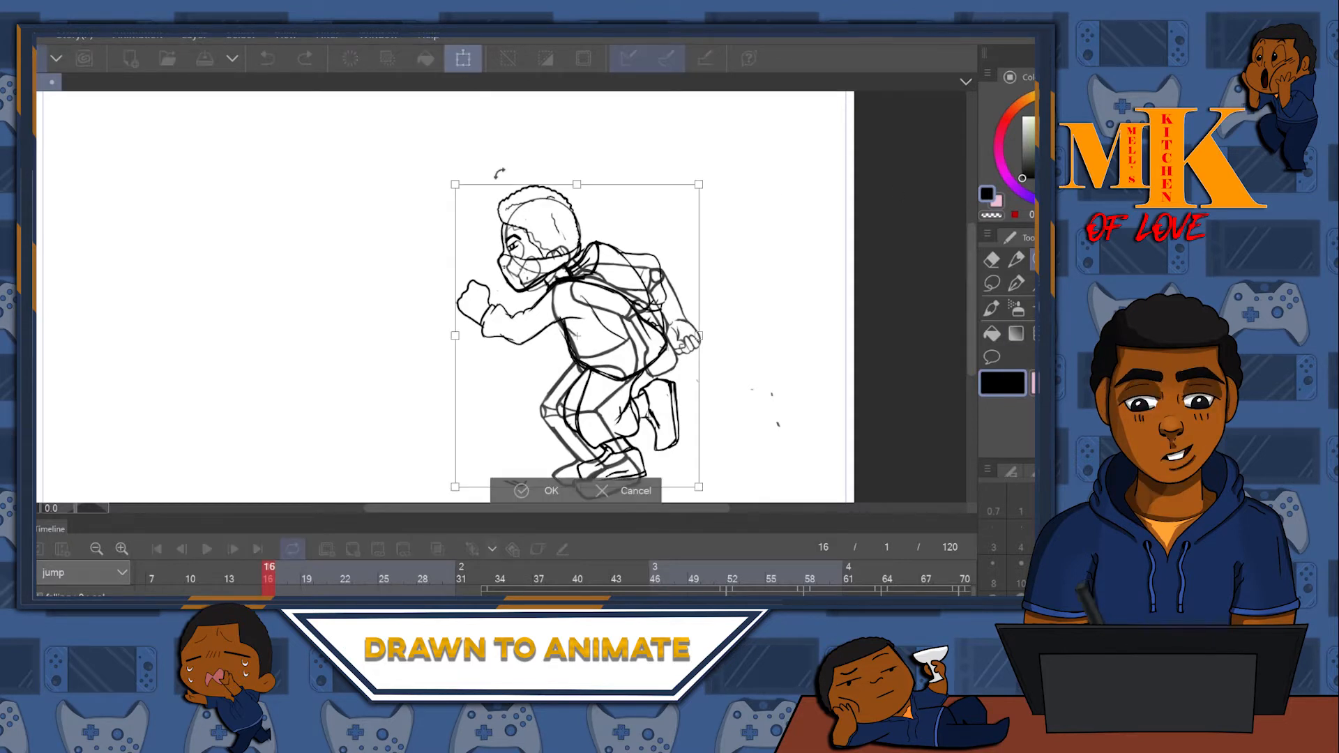
mouse_move(631, 384)
left_mouse_down()
mouse_move(230, 357)
mouse_move(314, 367)
left_mouse_up()
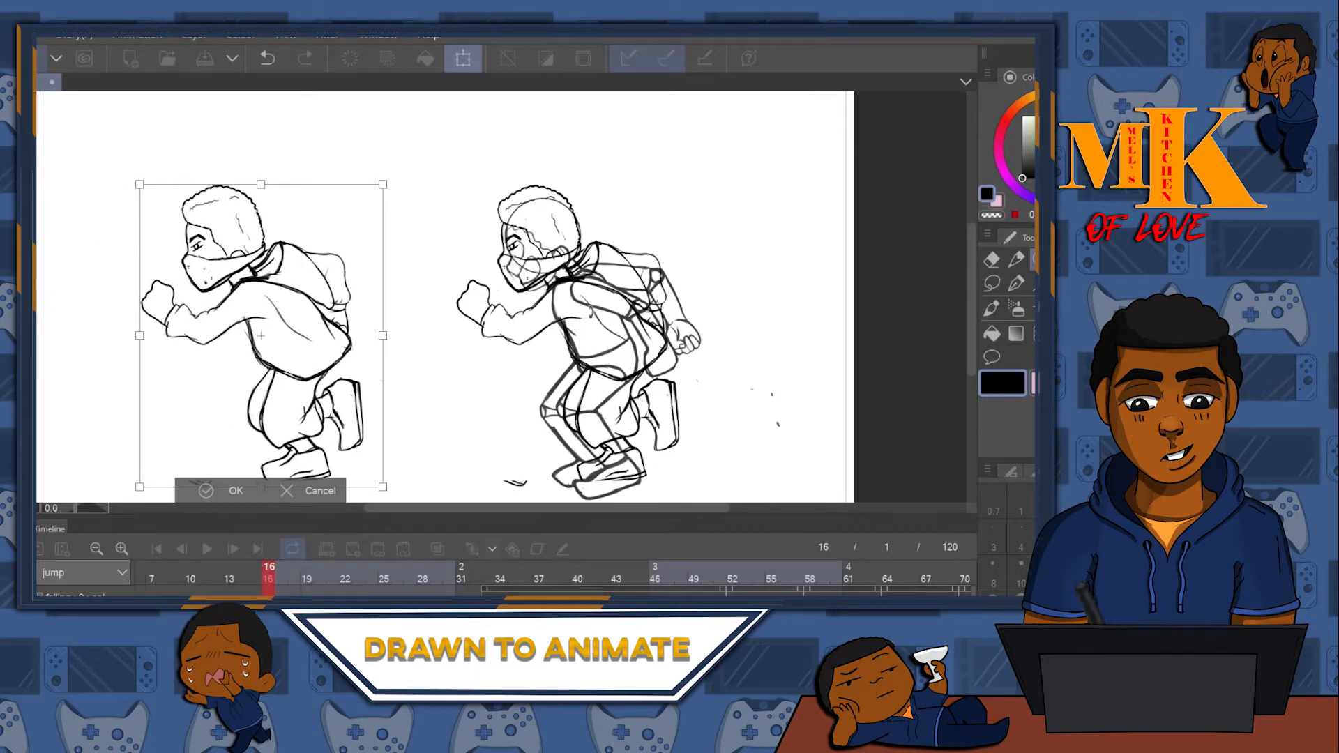
key("Return")
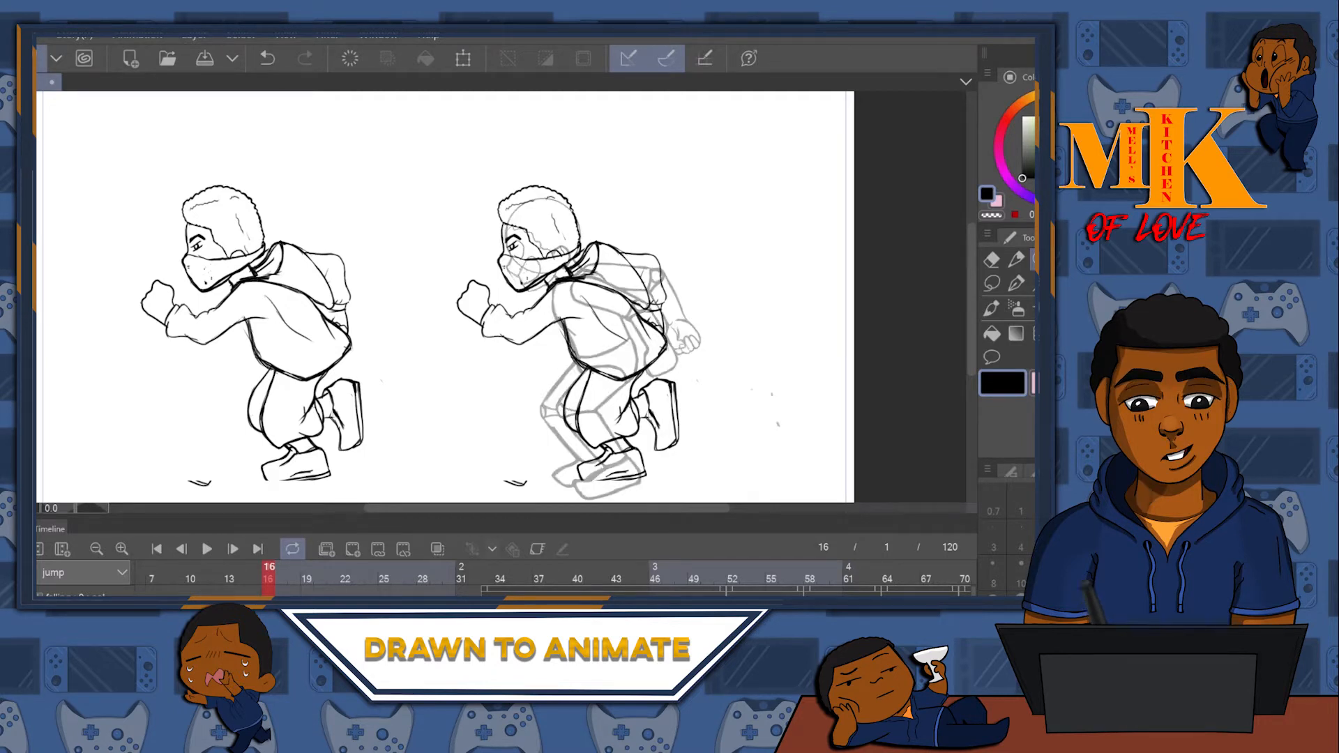
- Erase the legs, lower jacket and front arm of the clothed line art overlapping the rough crouching pose
mouse_move(299, 470)
left_mouse_down()
mouse_move(279, 265)
mouse_move(341, 425)
left_mouse_up()
key("ctrl+z")
left_click(998, 261)
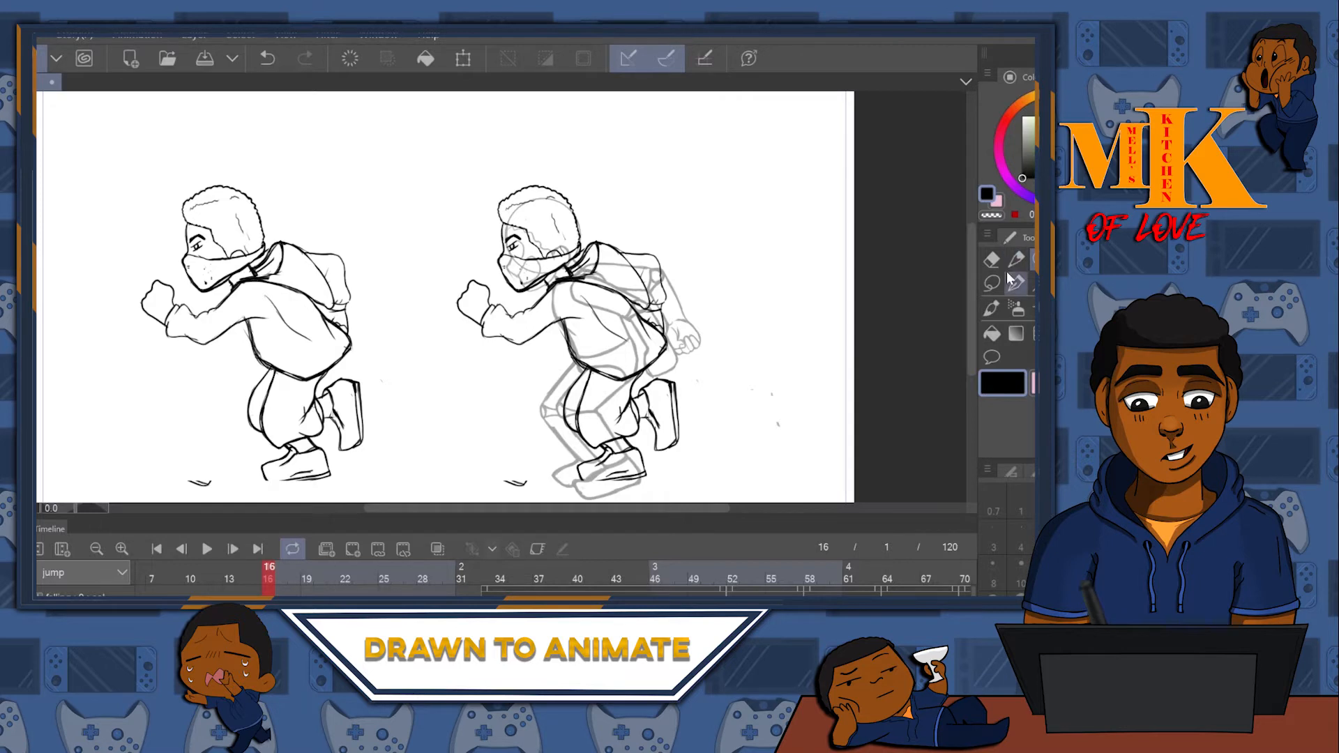
mouse_move(652, 439)
left_mouse_down()
mouse_move(649, 426)
mouse_move(618, 467)
mouse_move(691, 391)
mouse_move(599, 418)
mouse_move(663, 347)
mouse_move(582, 415)
mouse_move(564, 408)
mouse_move(586, 348)
mouse_move(551, 377)
left_mouse_up()
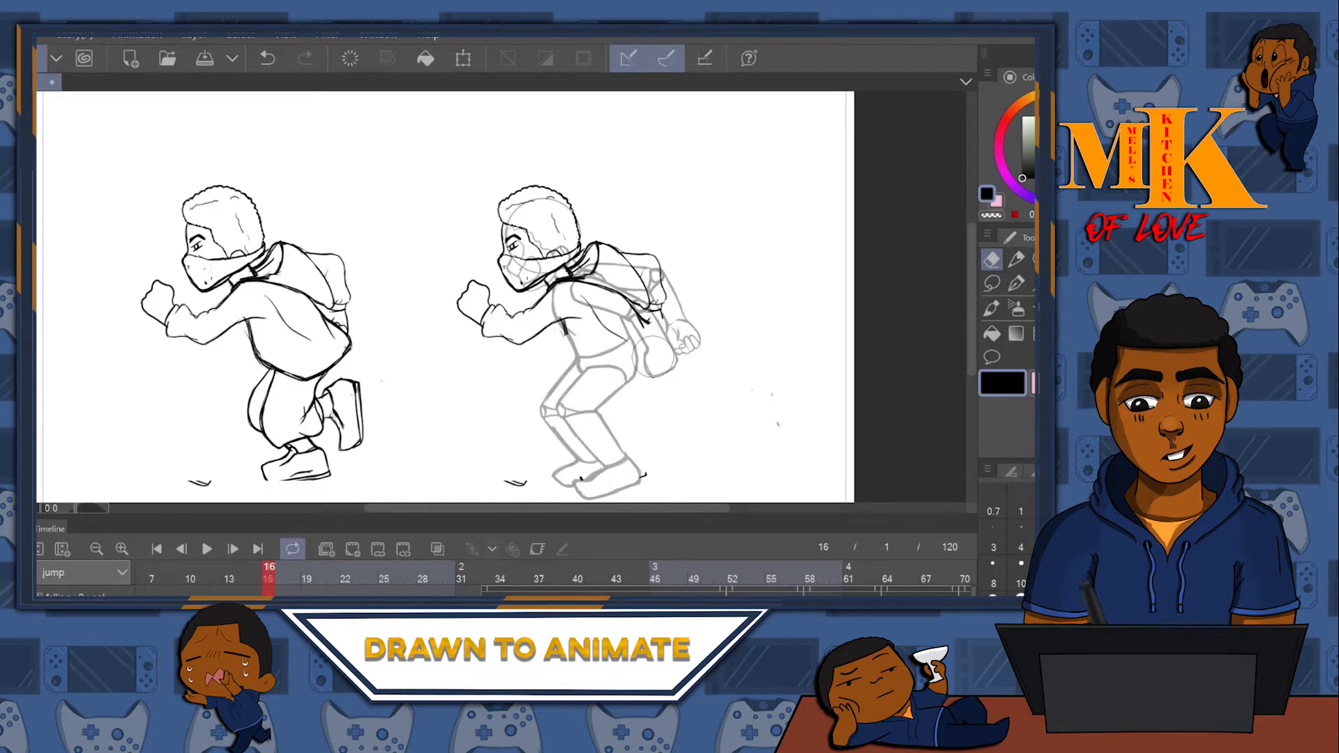
mouse_move(488, 327)
left_mouse_down()
mouse_move(454, 299)
mouse_move(477, 283)
mouse_move(504, 324)
mouse_move(563, 311)
mouse_move(537, 360)
mouse_move(627, 339)
left_mouse_up()
left_click_drag(555, 315, 550, 307)
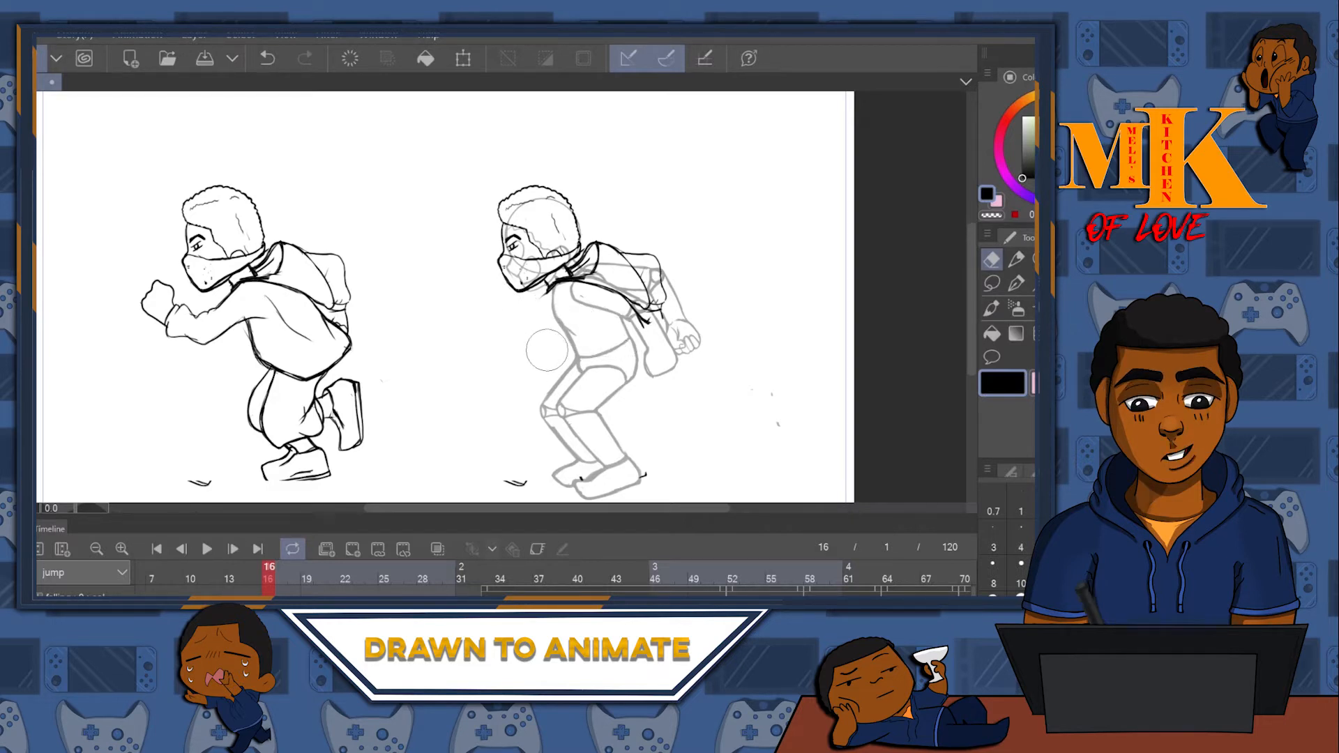
- Erase the stray marks left around the feet of the rough crouching pose
left_click(1017, 259)
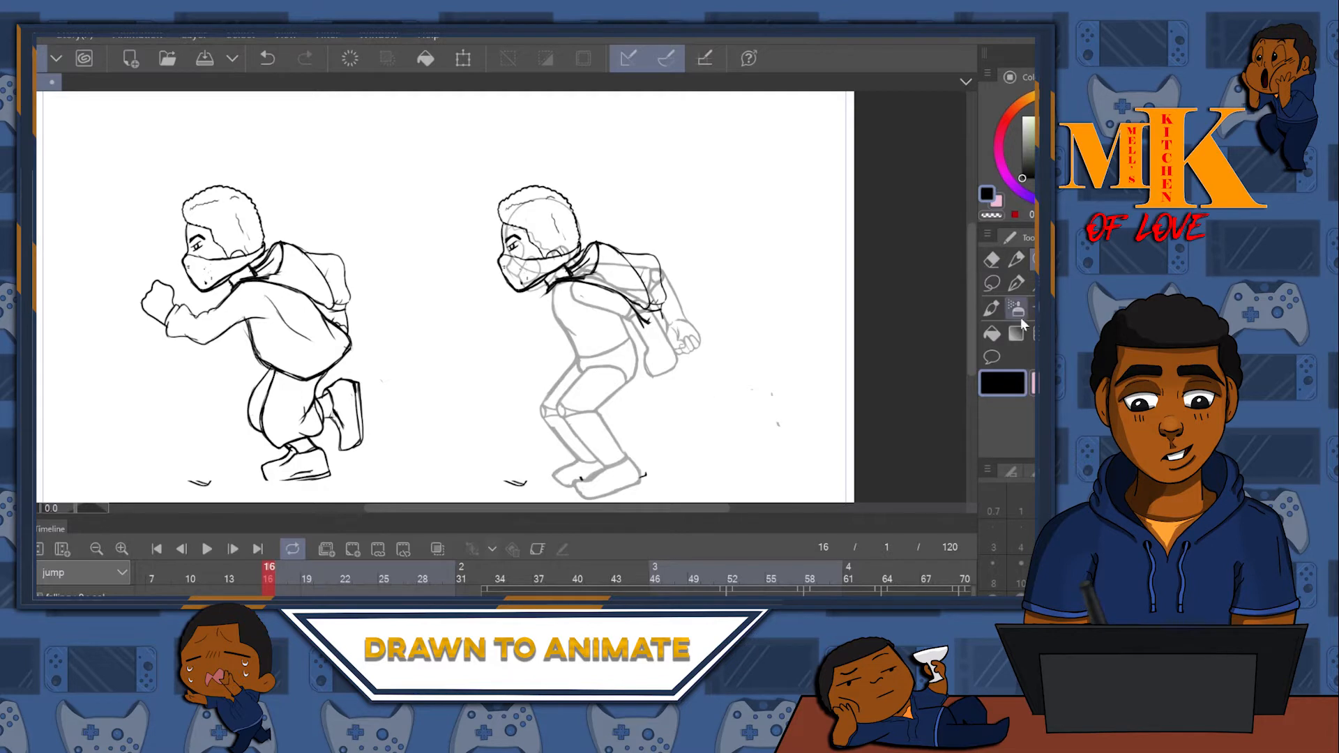
left_click(991, 260)
left_click_drag(603, 476, 654, 481)
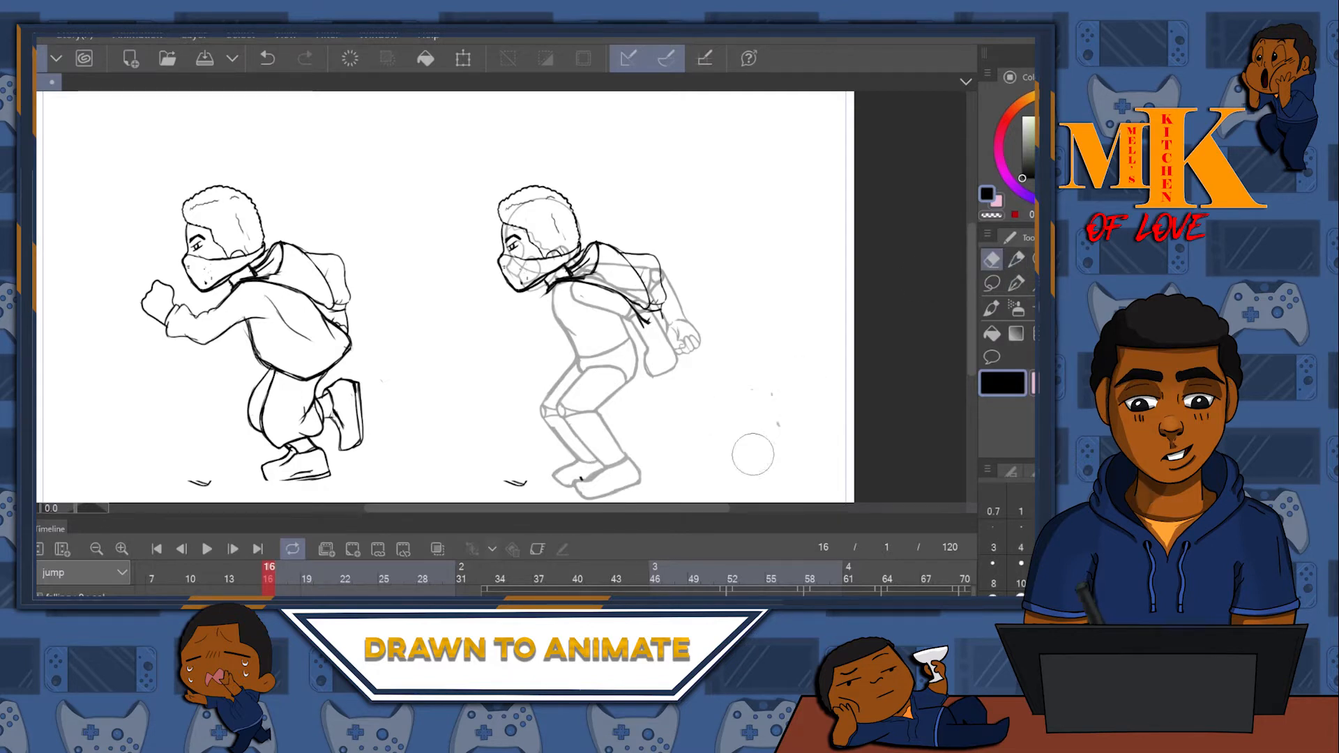
left_click_drag(477, 491, 513, 488)
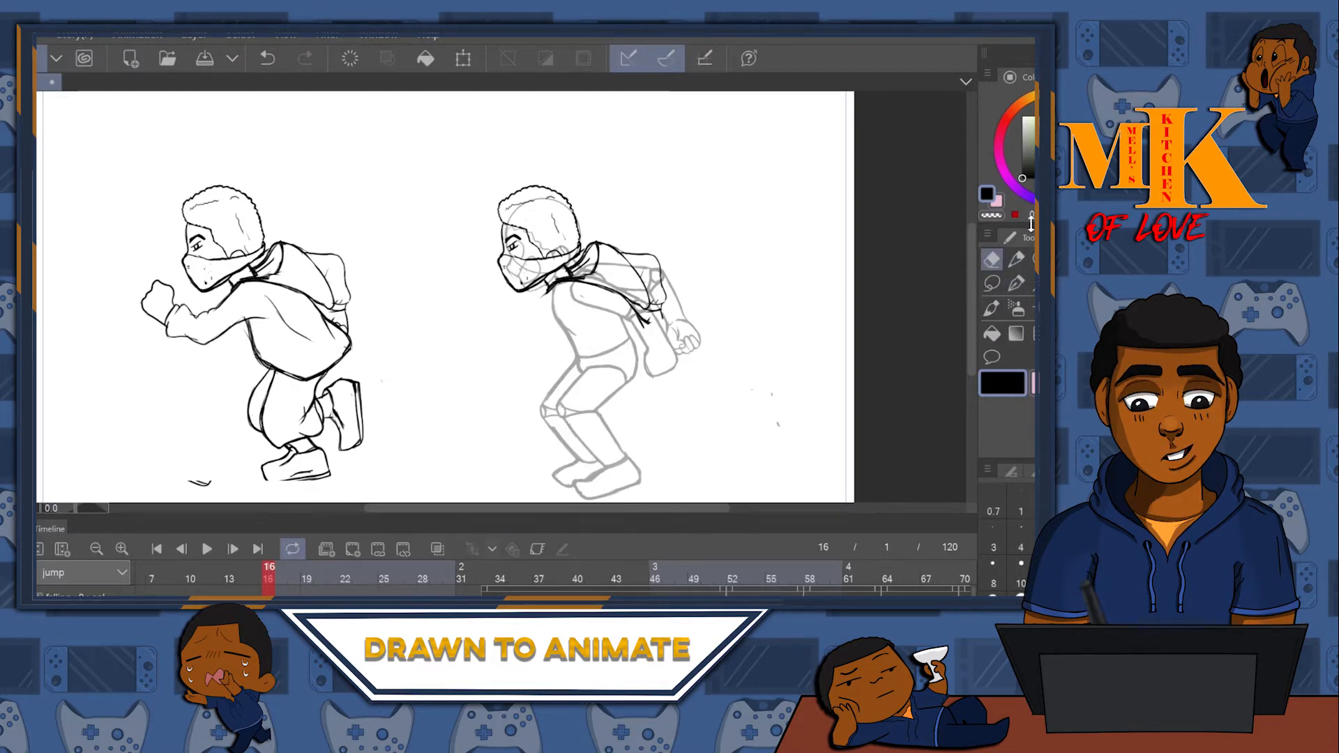
- Draw the jacket's front edge and bottom hem with the pen, following the torso of the rough crouching pose
left_click(1034, 260)
left_click_drag(585, 330, 619, 281)
left_click_drag(750, 215, 686, 247)
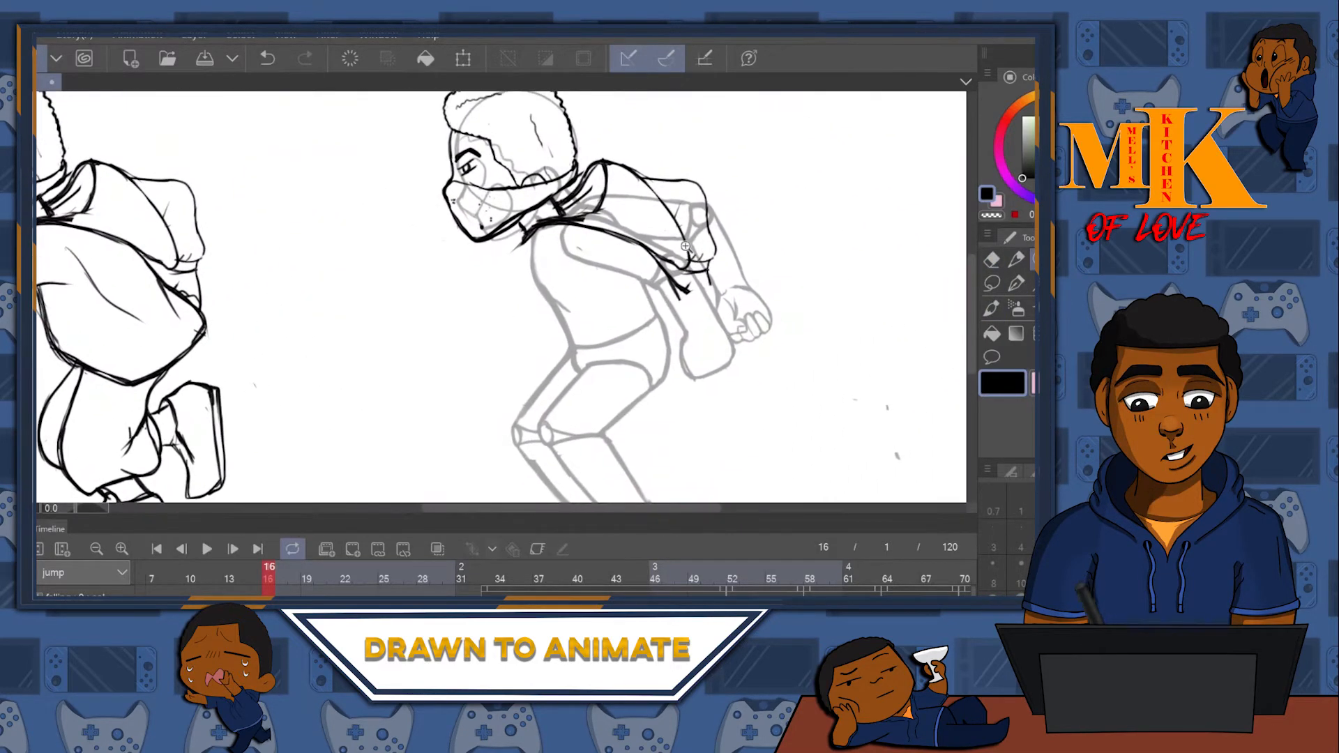
left_click(1016, 260)
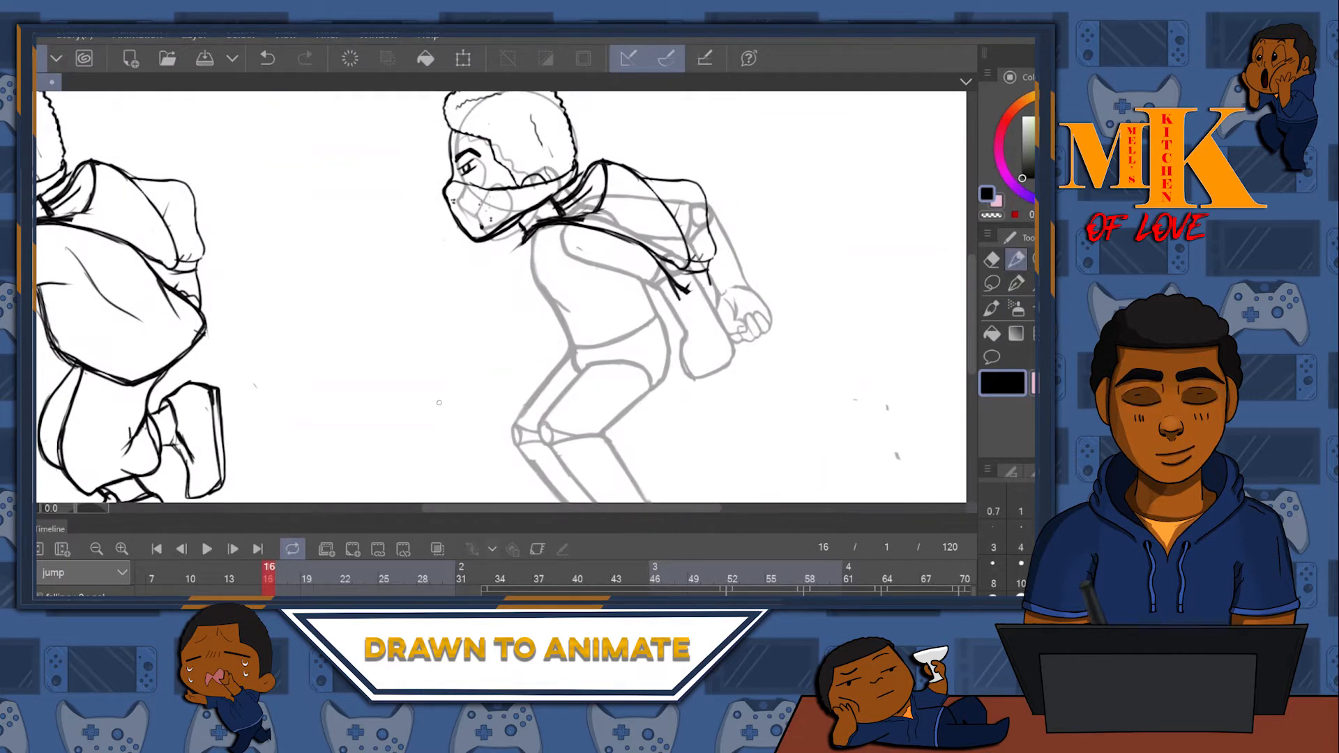
left_click_drag(526, 239, 525, 273)
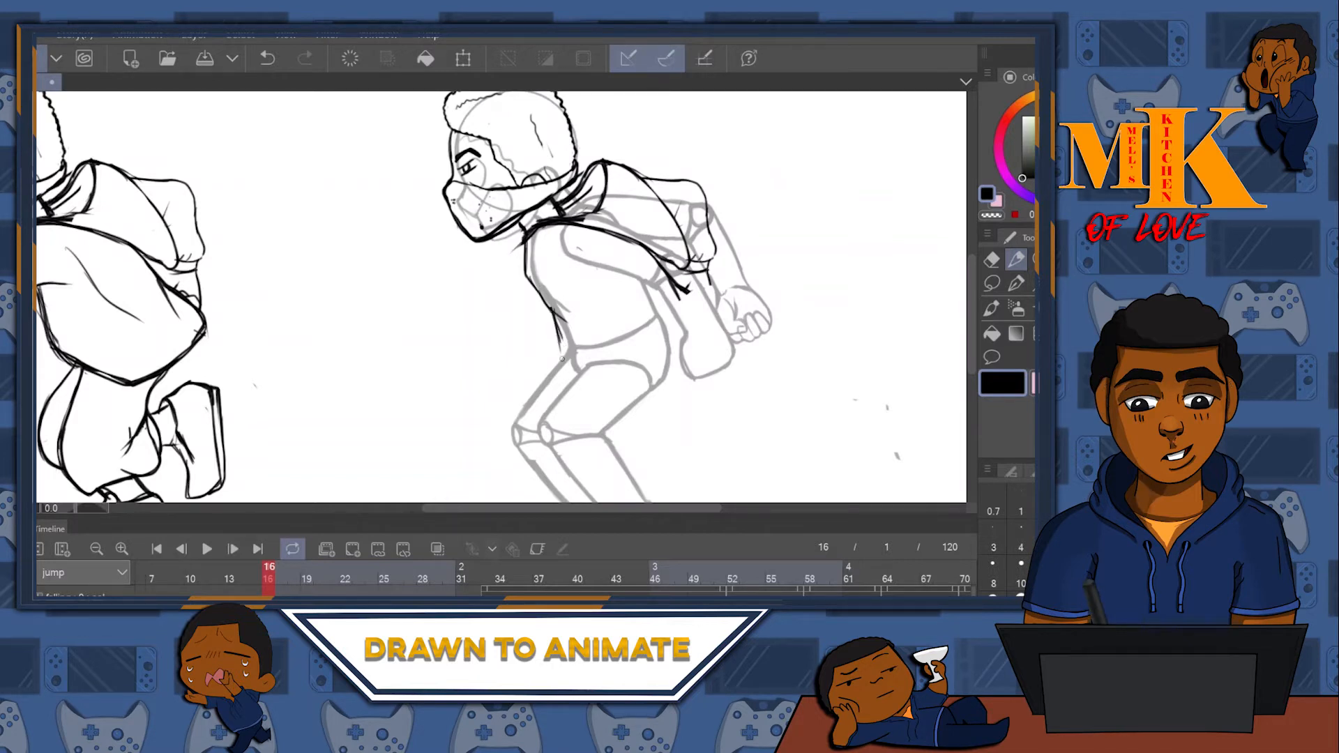
left_click_drag(561, 354, 556, 326)
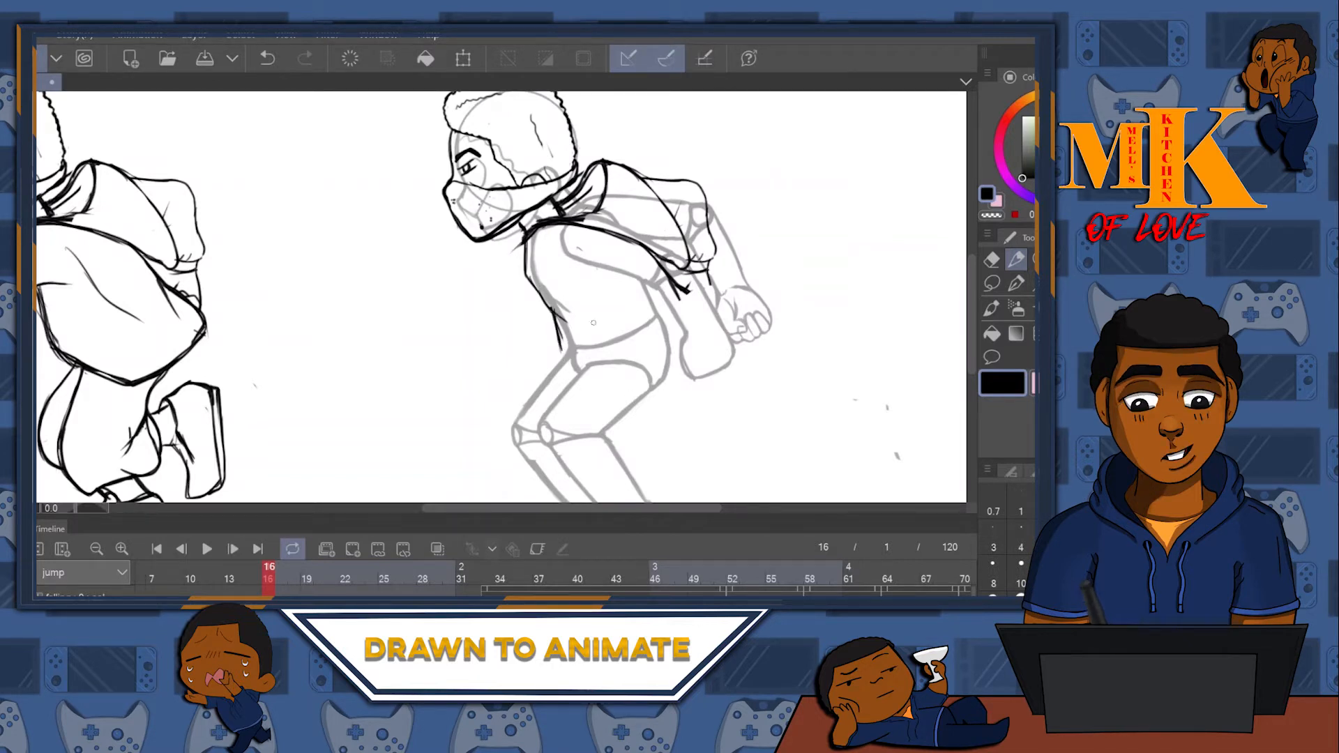
mouse_move(537, 287)
left_mouse_down()
mouse_move(560, 353)
mouse_move(625, 335)
mouse_move(582, 347)
mouse_move(632, 332)
left_mouse_up()
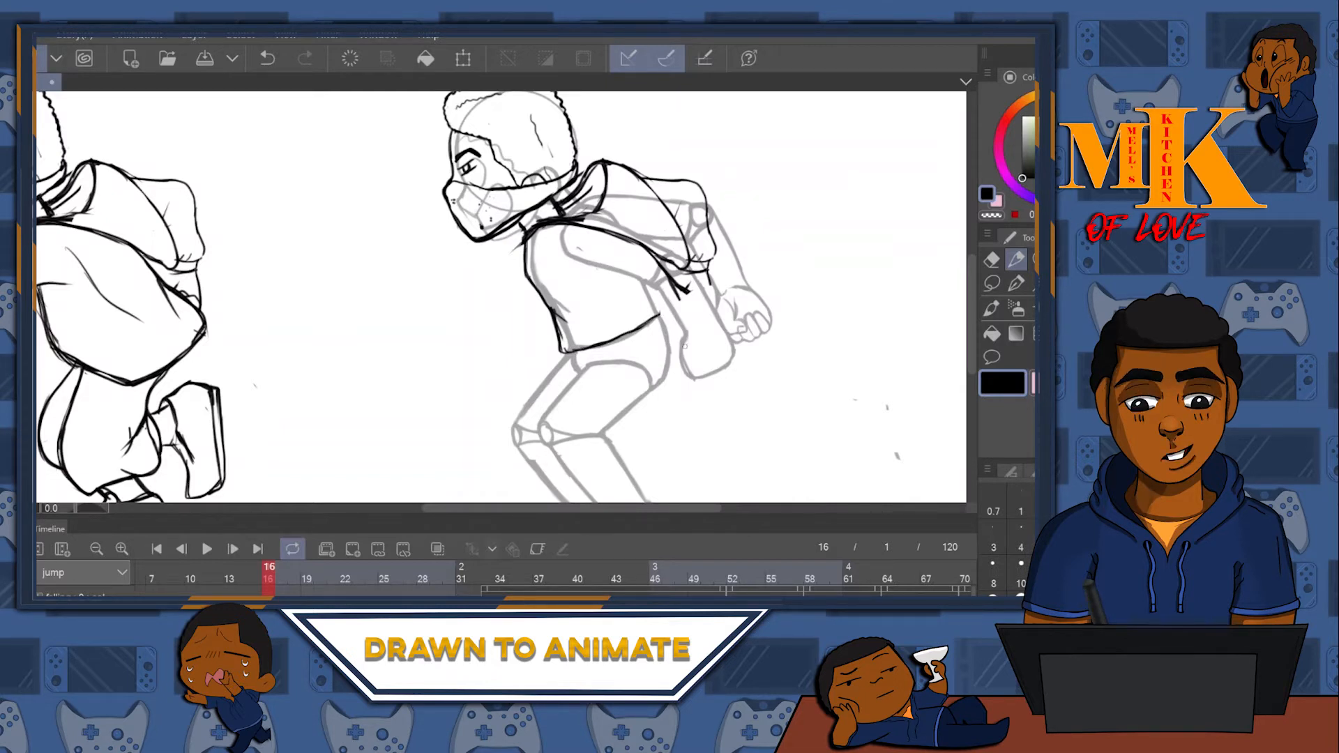
left_click_drag(654, 318, 656, 292)
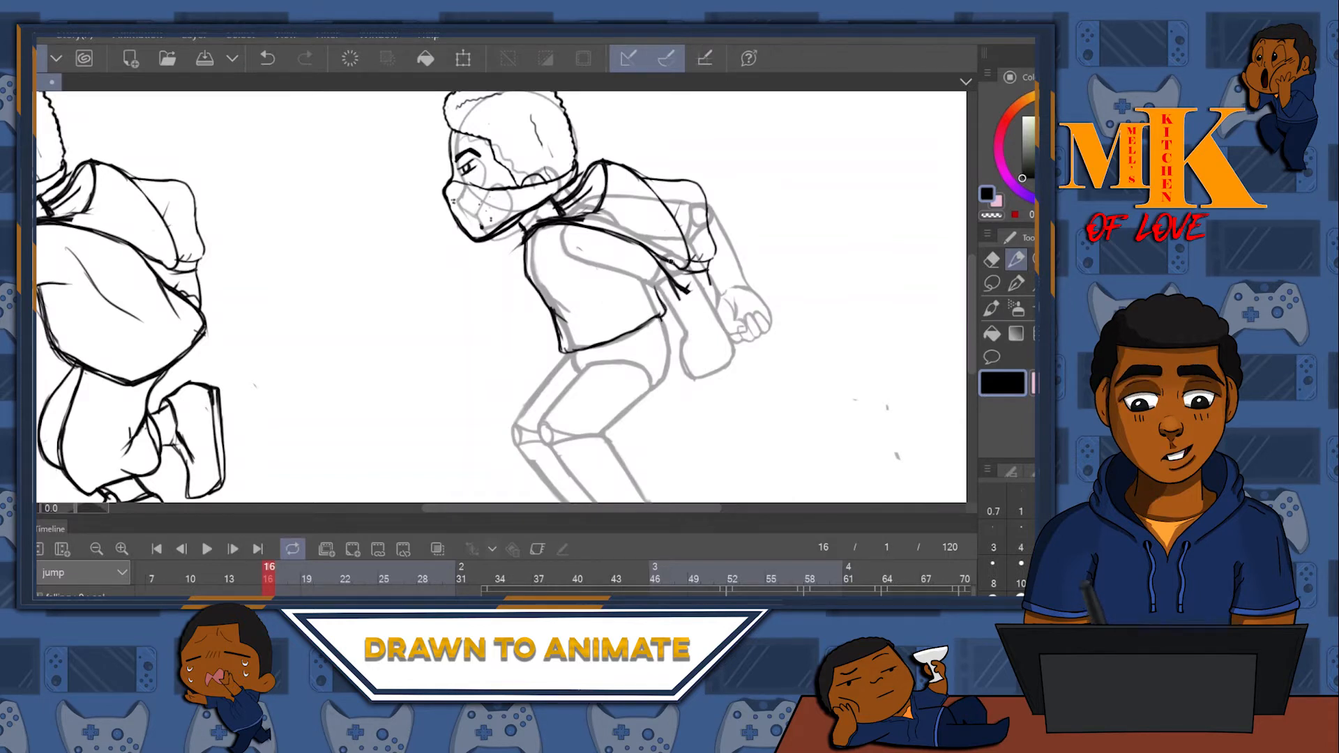
- Erase the upper end of the jacket's front edge just below the neck
left_click_drag(615, 295, 590, 343)
left_click(993, 260)
left_click_drag(460, 306, 450, 315)
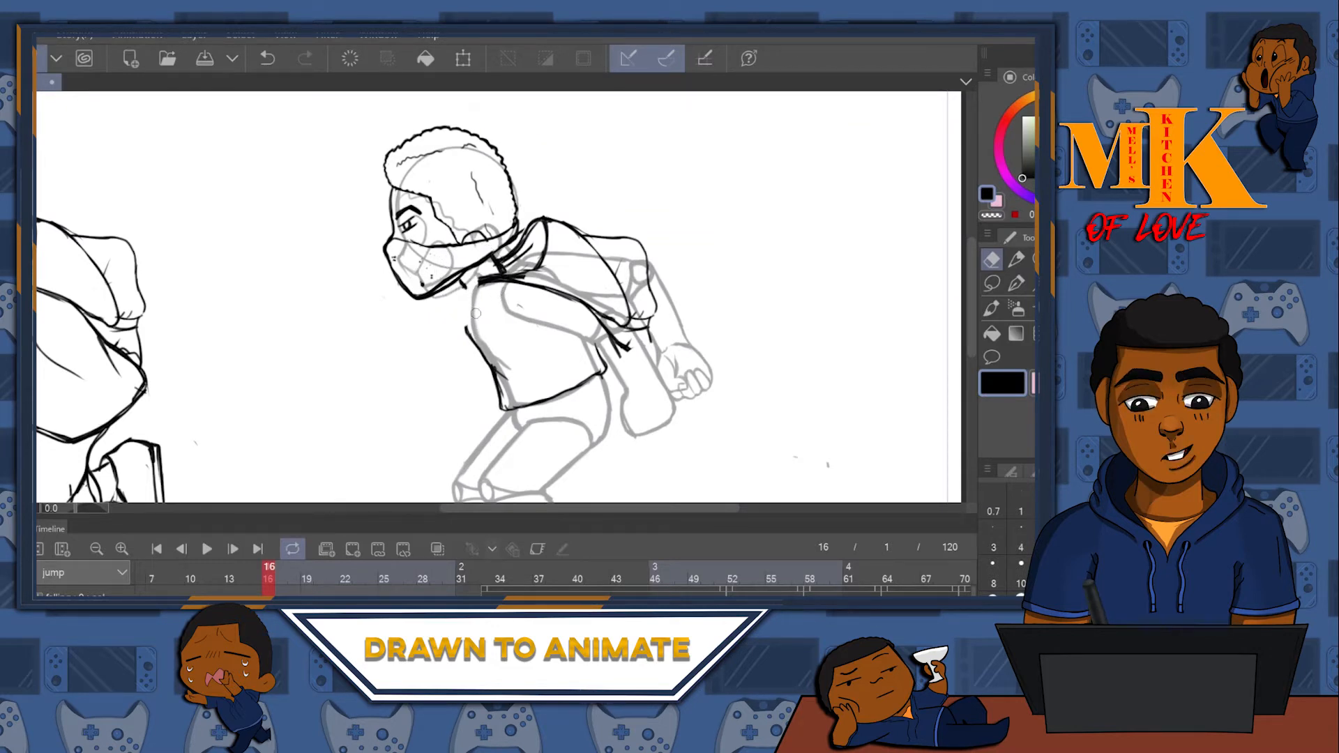
- Transform the clothed head and jacket line art, shifting it slightly over the rough crouching pose
left_click(1016, 259)
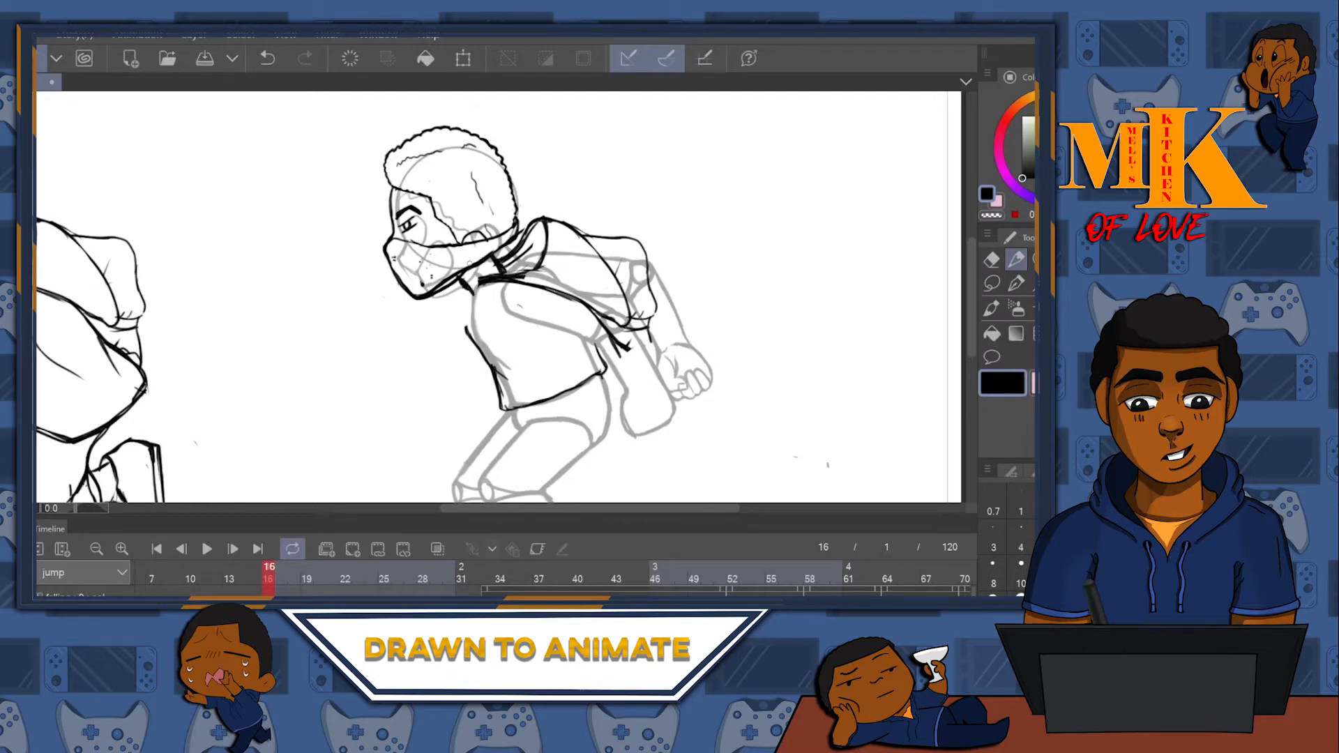
left_click_drag(739, 318, 739, 310)
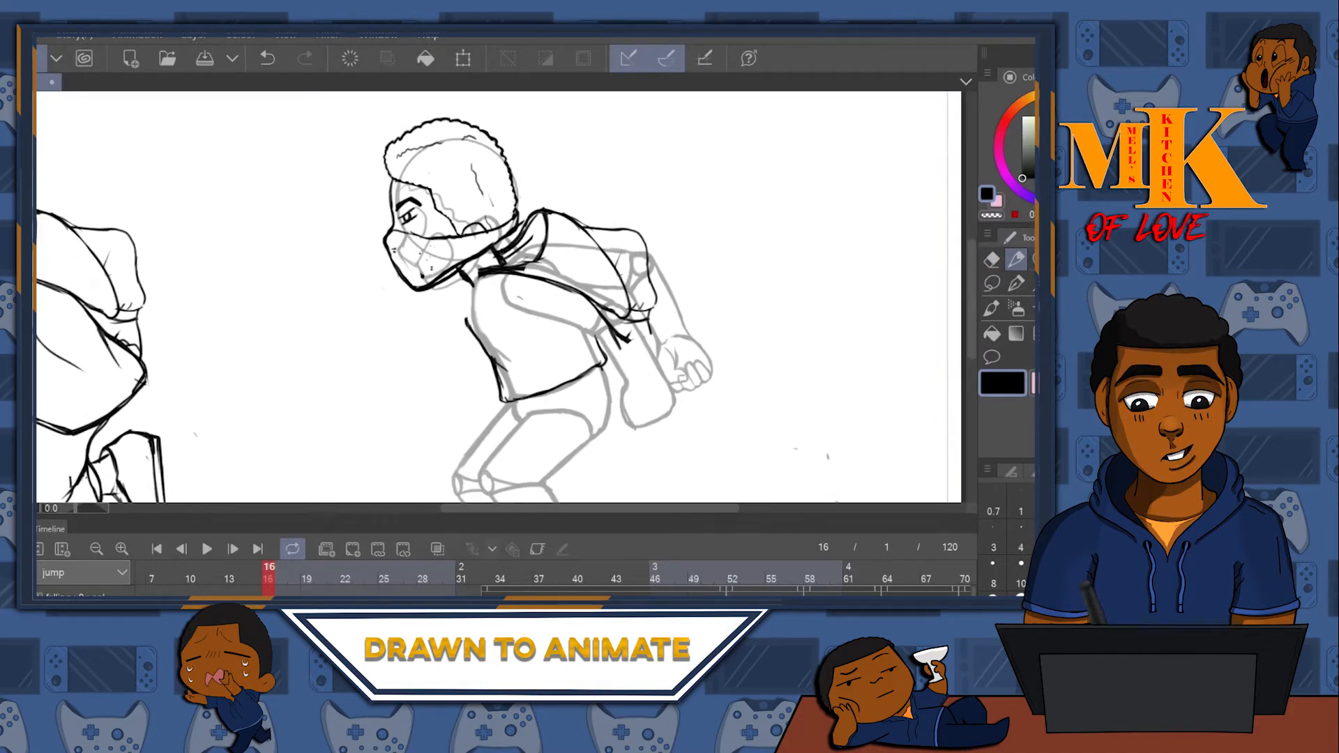
key("ctrl+t")
left_click_drag(517, 244, 524, 250)
left_click_drag(687, 308, 670, 318)
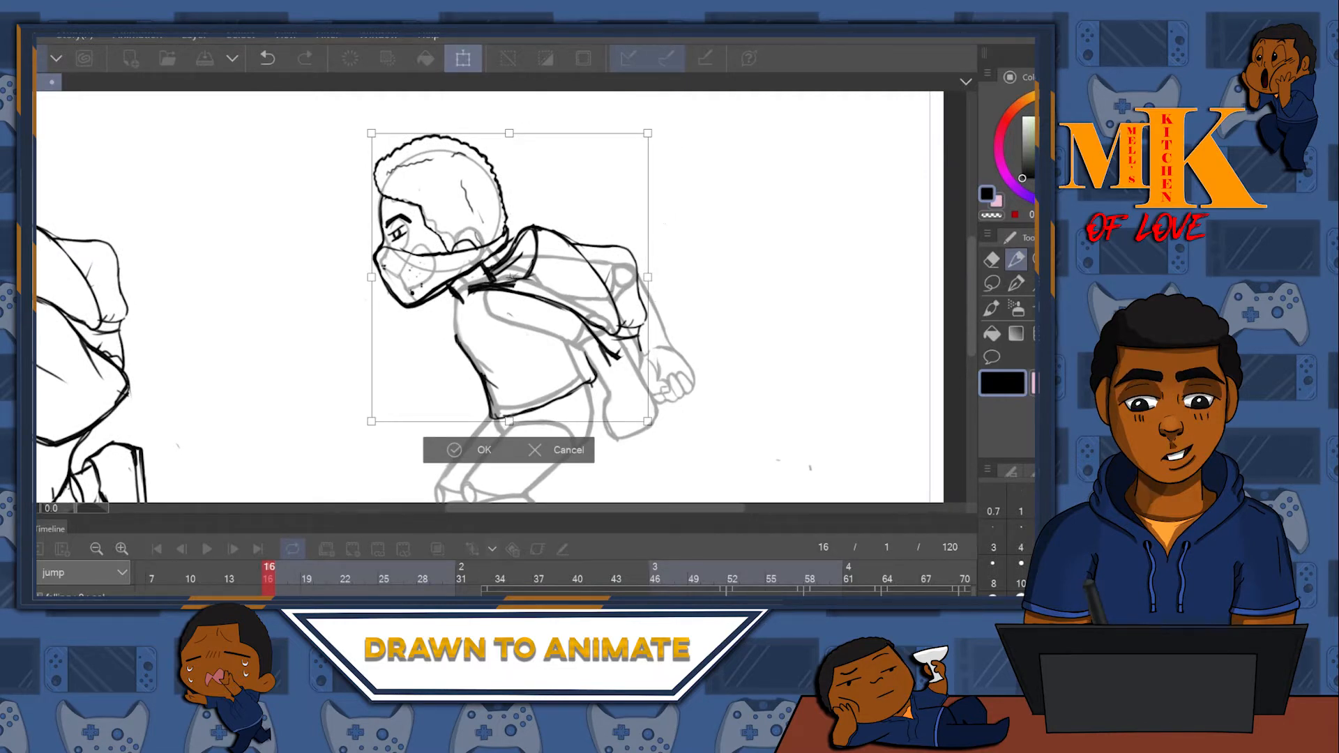
key("Return")
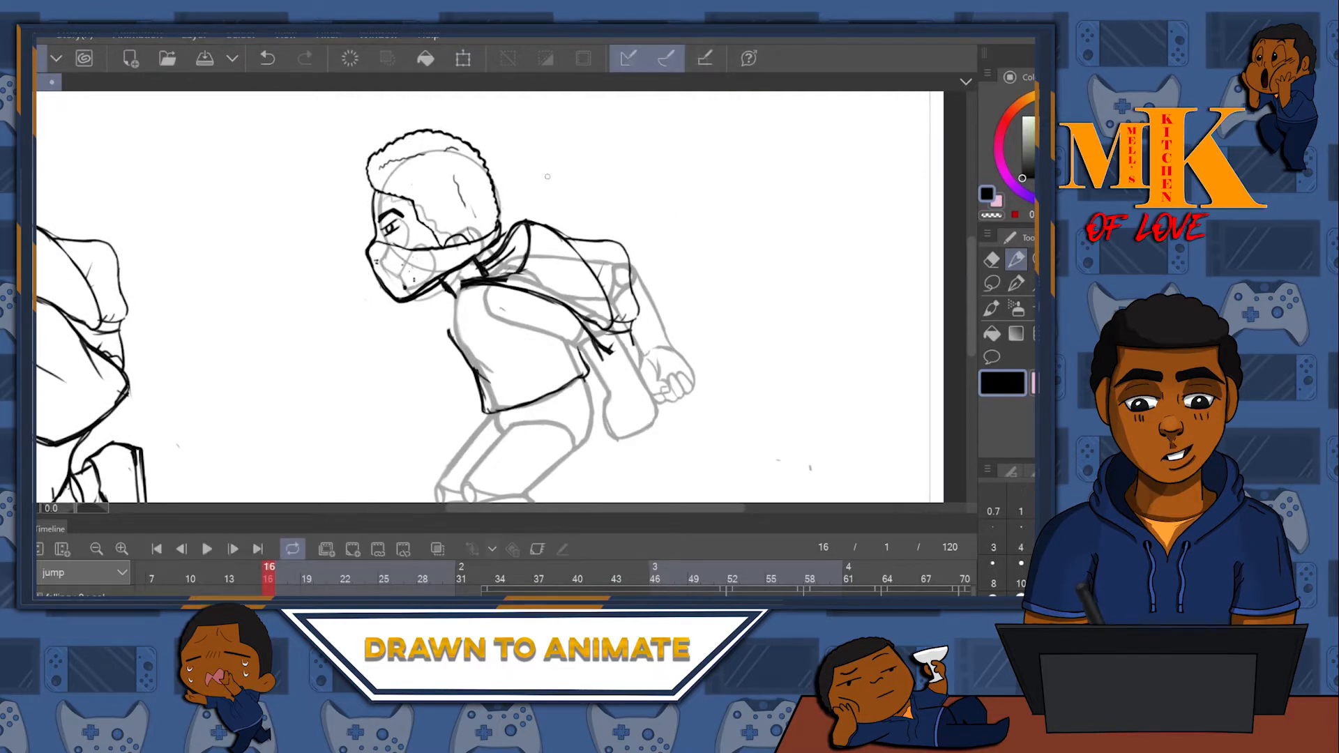
- Transform the clothed head and jacket line art, shifting it and rotating it slightly counterclockwise over the rough crouching pose
left_click(463, 58)
left_click_drag(482, 222, 488, 223)
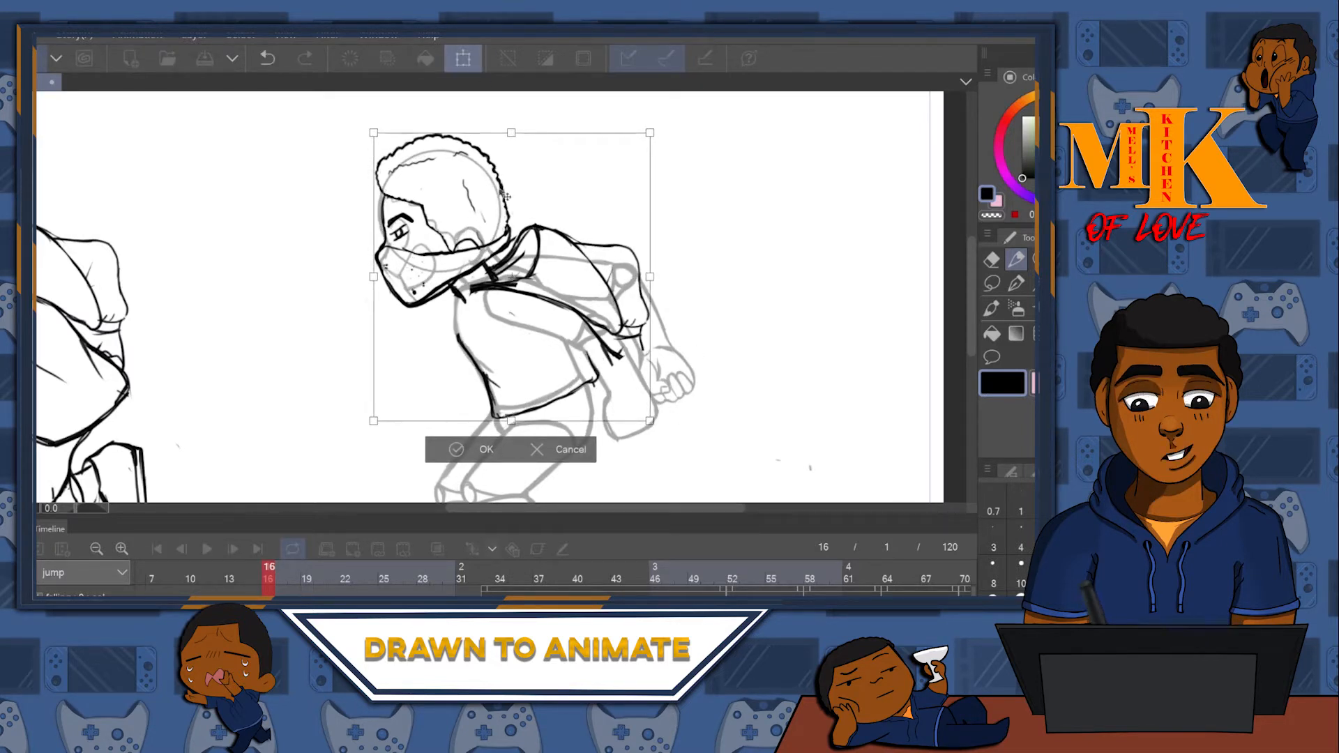
mouse_move(466, 238)
left_mouse_down()
mouse_move(577, 265)
mouse_move(540, 247)
left_mouse_up()
left_click_drag(681, 130, 671, 114)
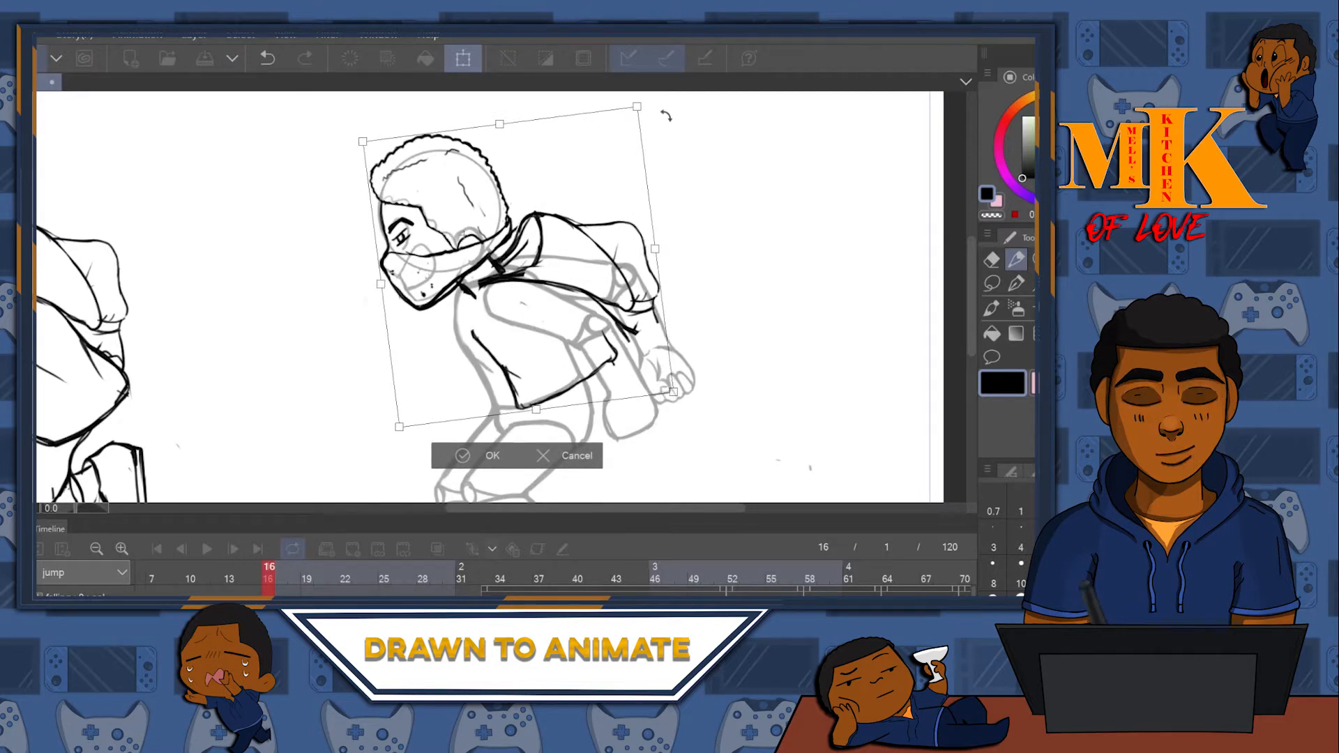
left_click_drag(528, 286, 525, 279)
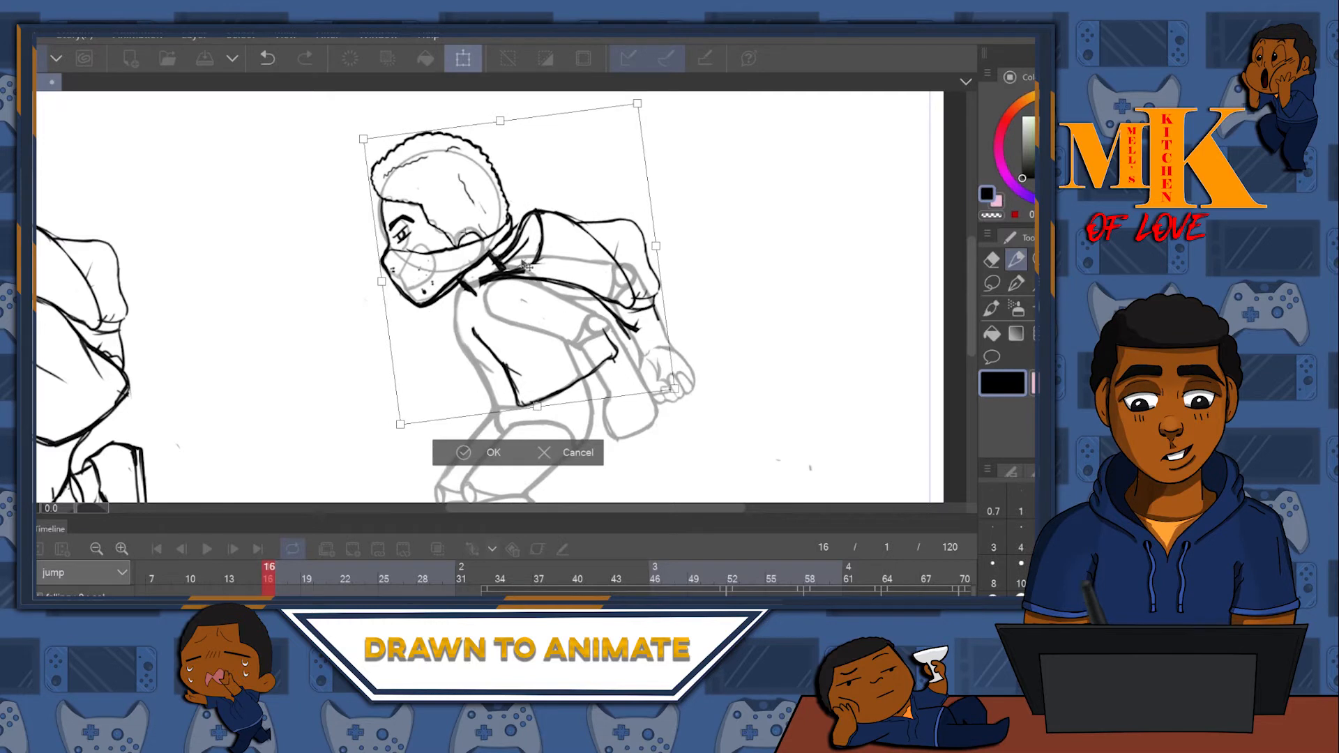
key("Return")
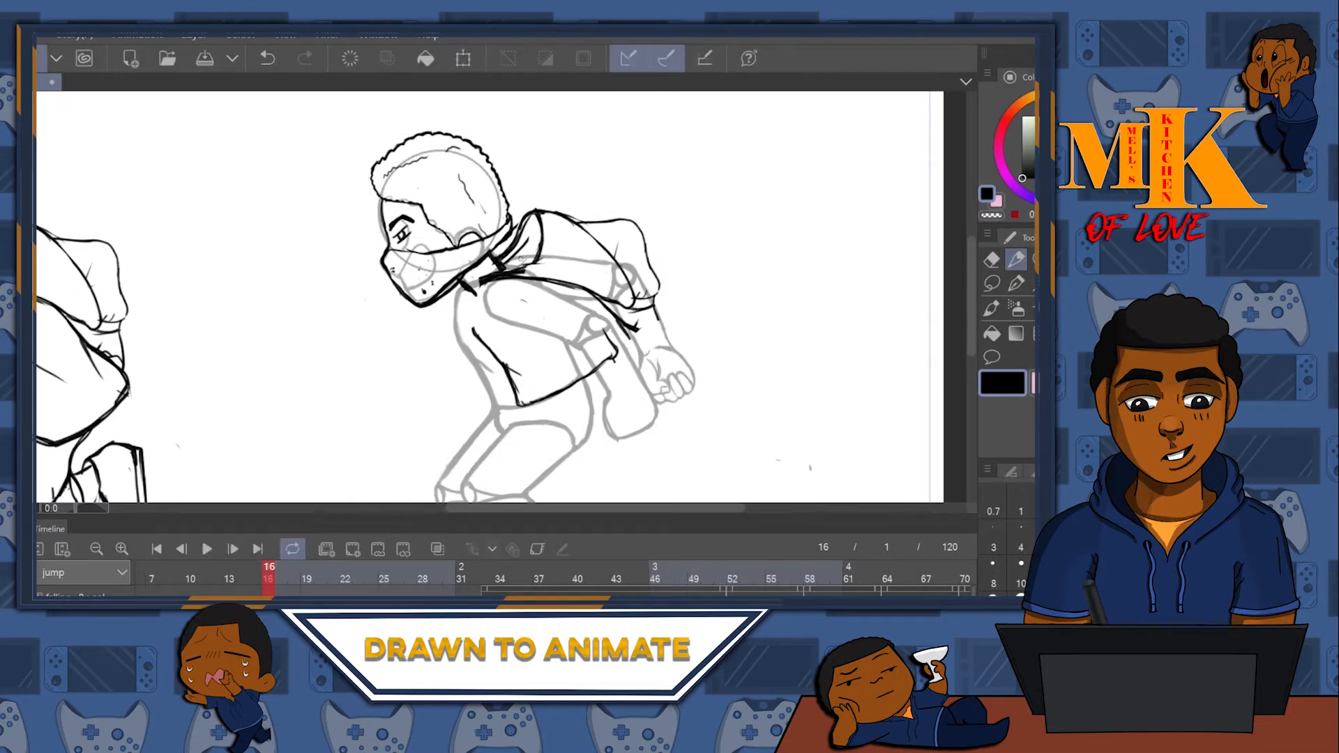
- Erase the jacket's misplaced front edge and hem, and redraw a clean front edge along the rough torso from neck to waist
key("e")
mouse_move(524, 413)
left_mouse_down()
mouse_move(542, 385)
mouse_move(556, 373)
mouse_move(587, 407)
mouse_move(614, 352)
left_mouse_up()
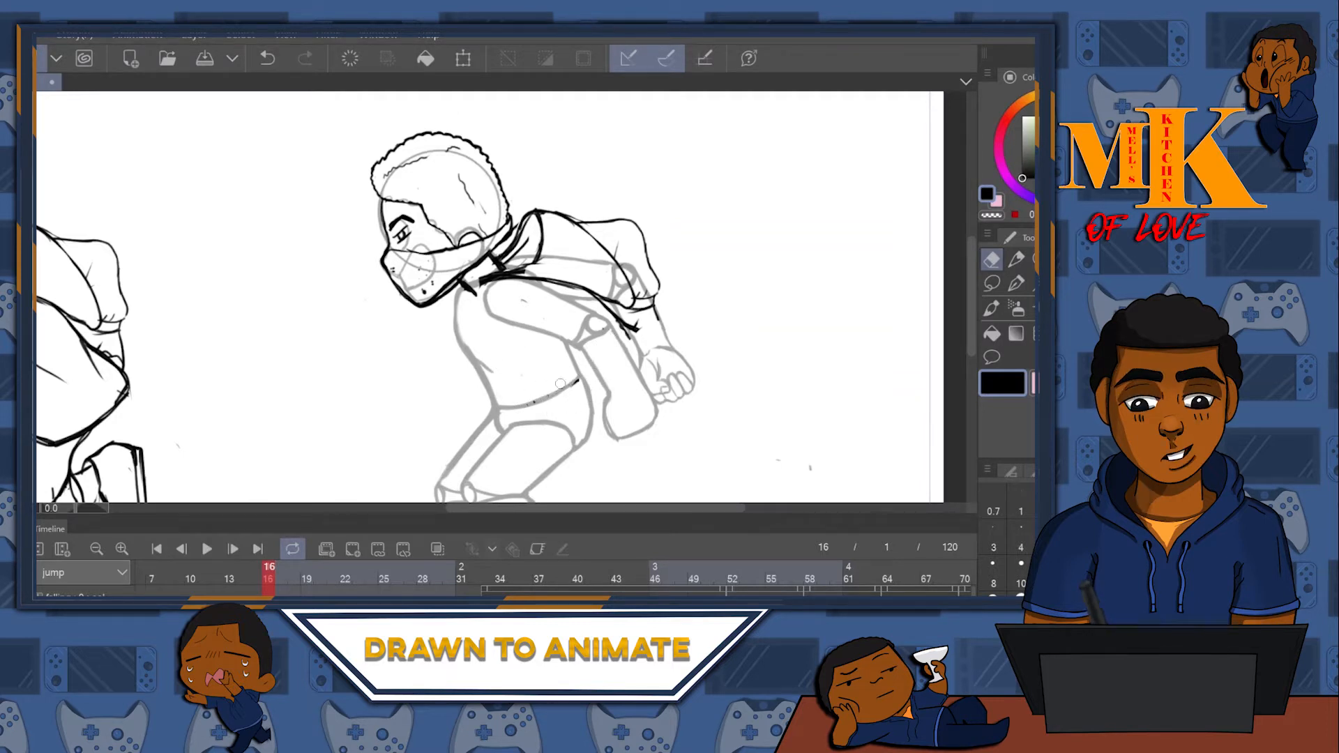
key("p")
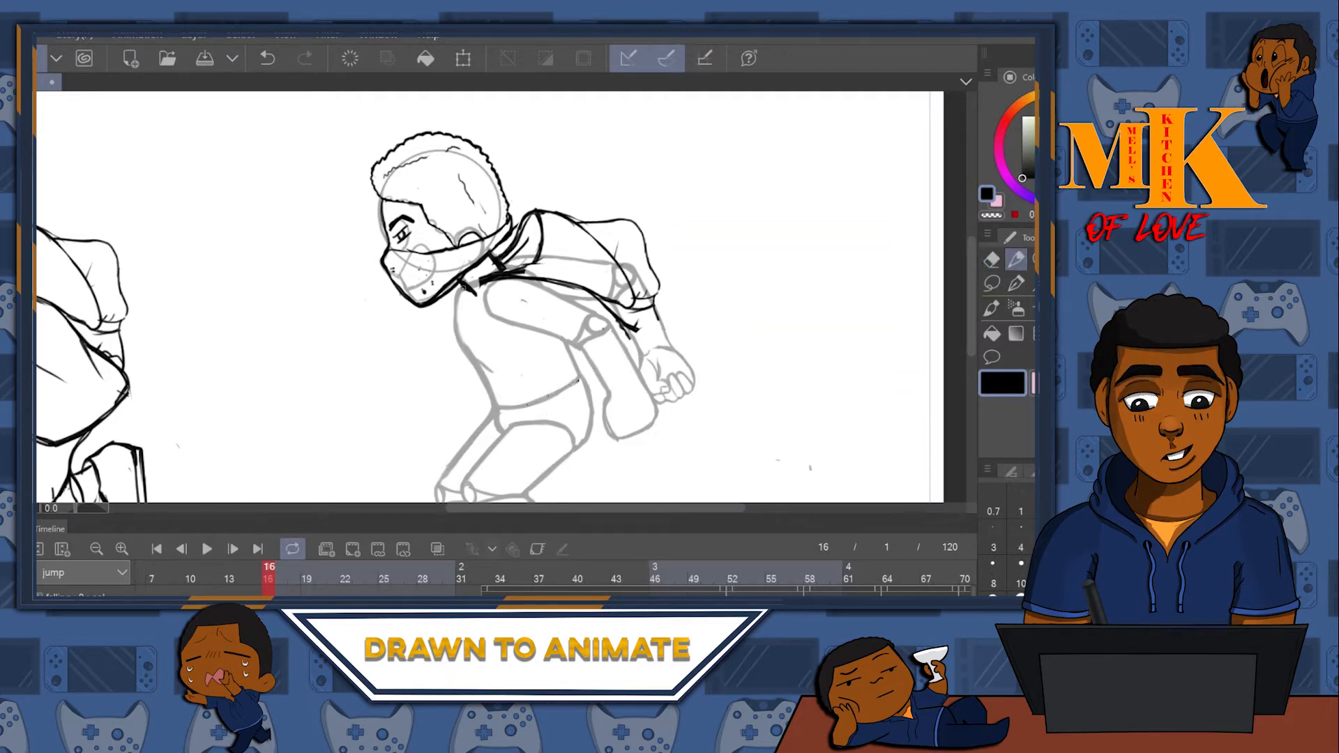
mouse_move(465, 288)
left_mouse_down()
mouse_move(449, 341)
mouse_move(484, 387)
left_mouse_up()
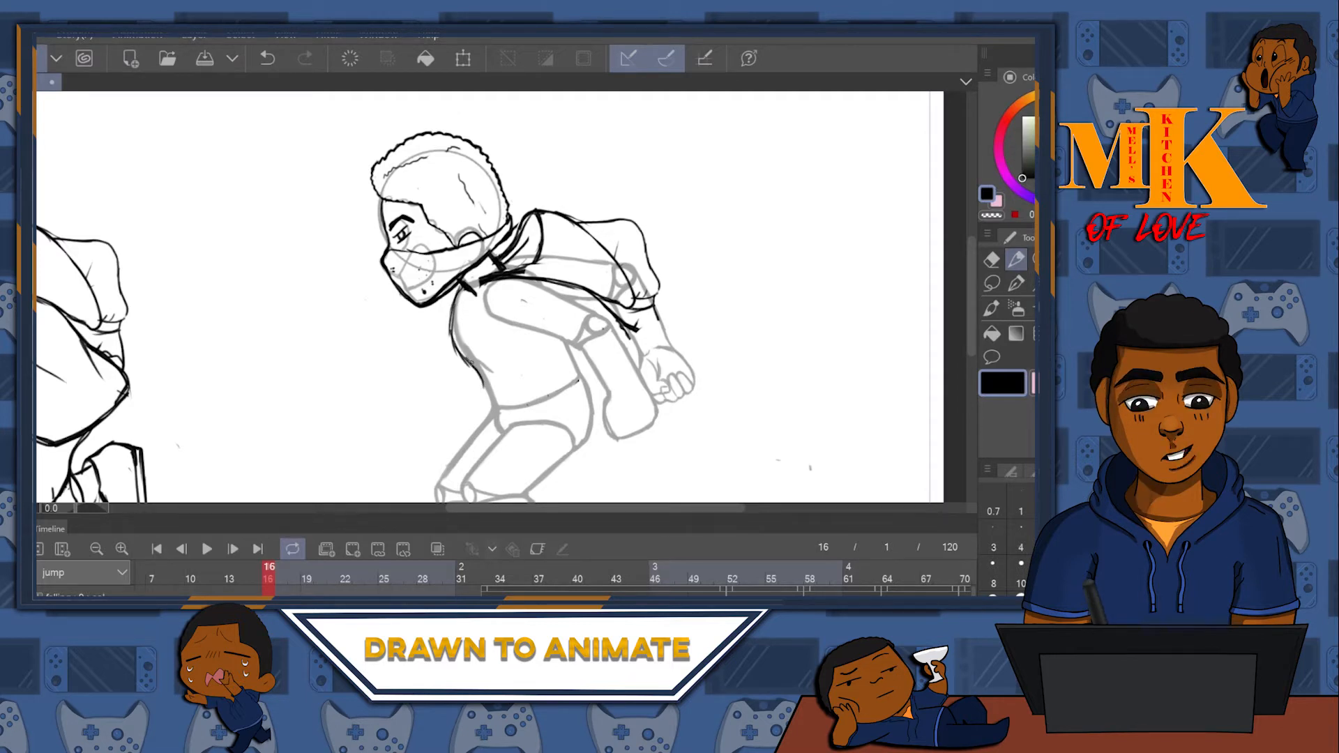
left_click_drag(482, 389, 479, 407)
left_click(990, 259)
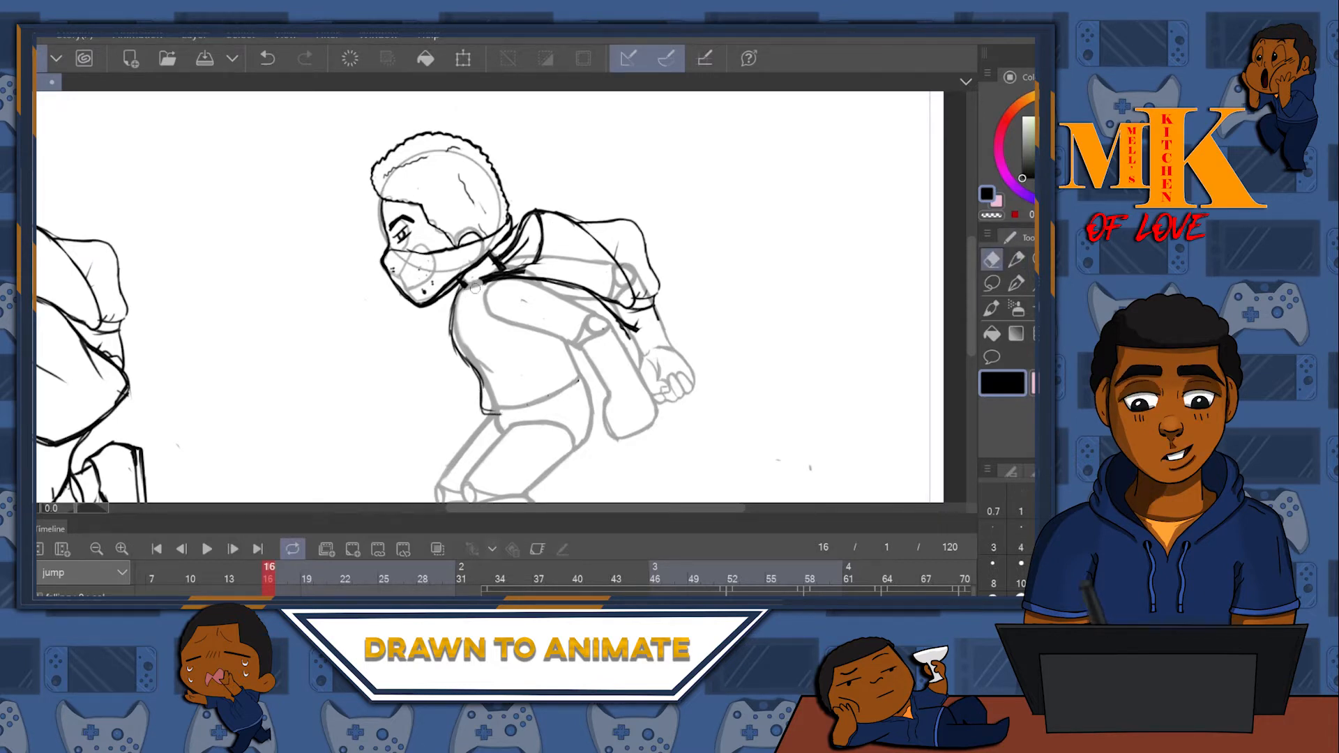
left_click_drag(478, 284, 480, 287)
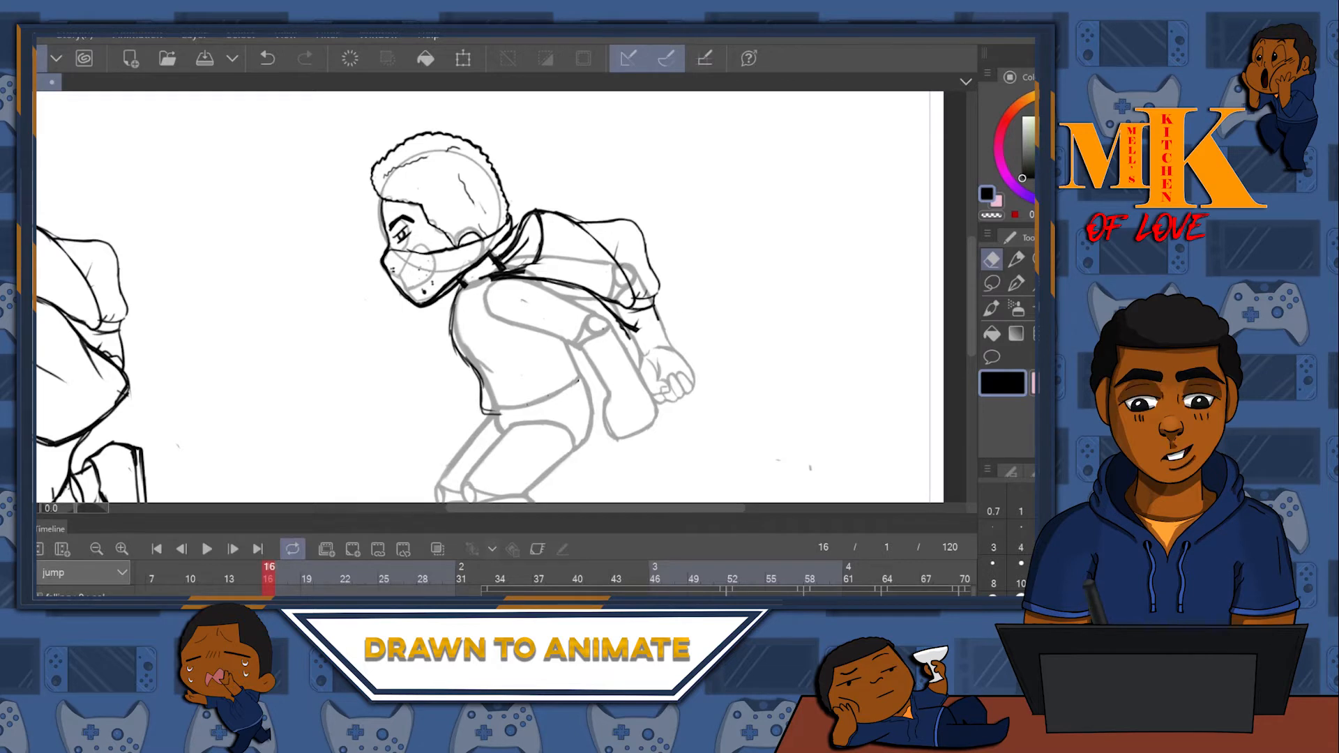
- Draw the jacket's inner opening line from the neck around the chest and under the arm, ending in a pointed flap behind the waist
left_click(1016, 259)
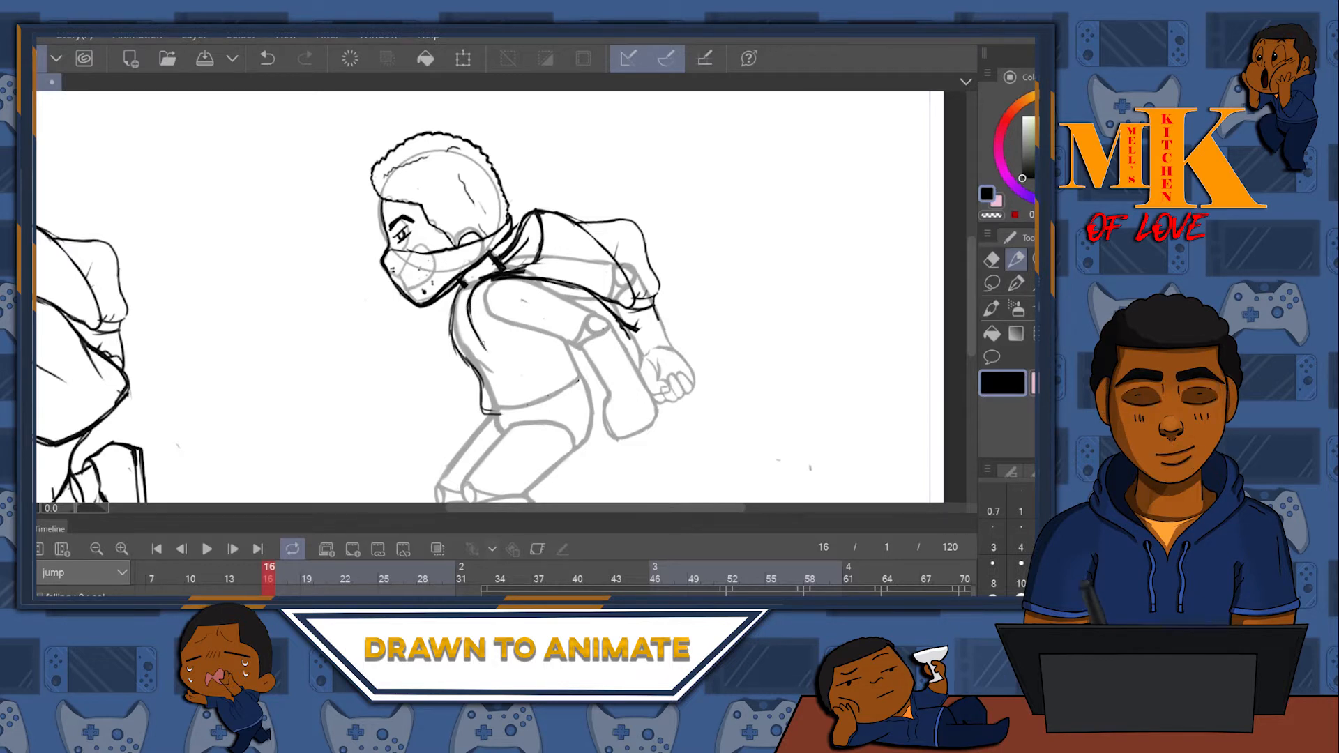
mouse_move(500, 359)
left_mouse_down()
mouse_move(582, 371)
mouse_move(583, 359)
mouse_move(632, 403)
left_mouse_up()
left_click_drag(622, 327, 613, 307)
key("ctrl+z")
key("ctrl+z")
mouse_move(457, 282)
left_mouse_down()
mouse_move(474, 323)
mouse_move(556, 335)
mouse_move(596, 375)
left_mouse_up()
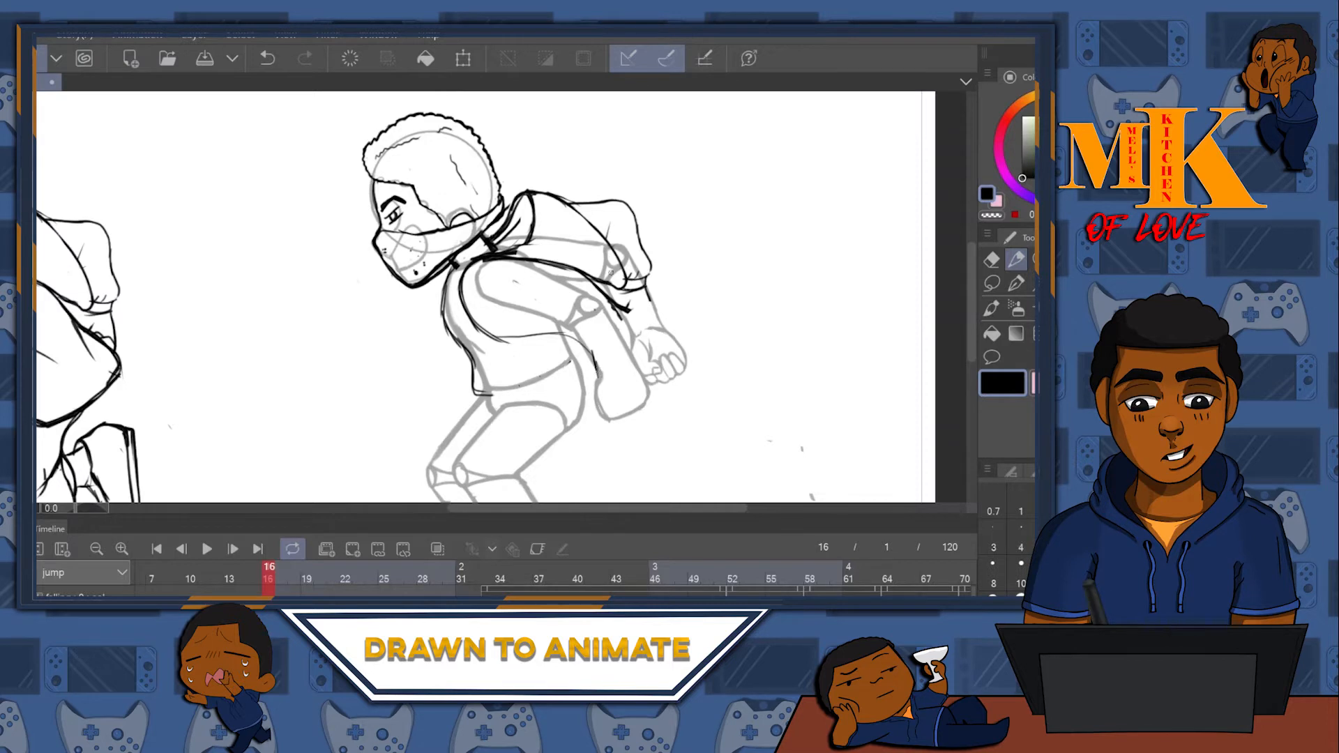
key("ctrl+z")
left_click_drag(589, 352, 598, 375)
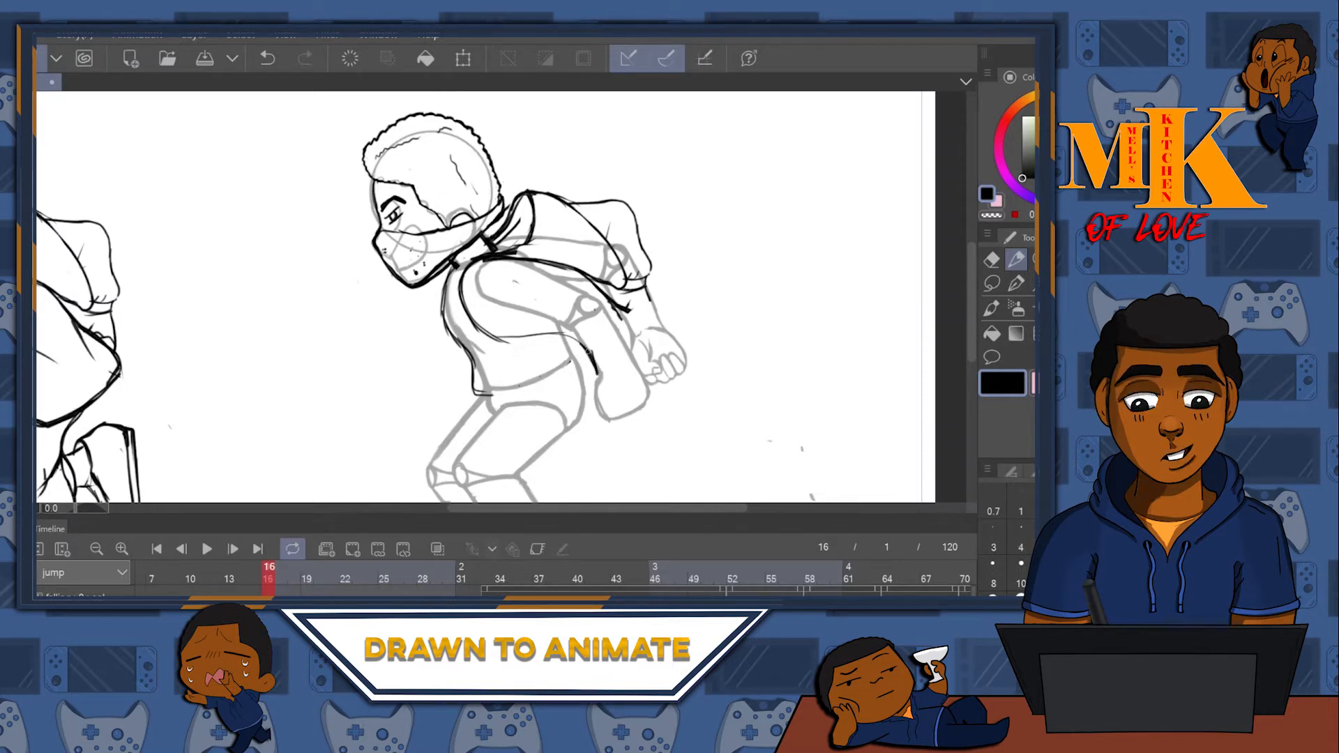
left_click_drag(518, 344, 573, 356)
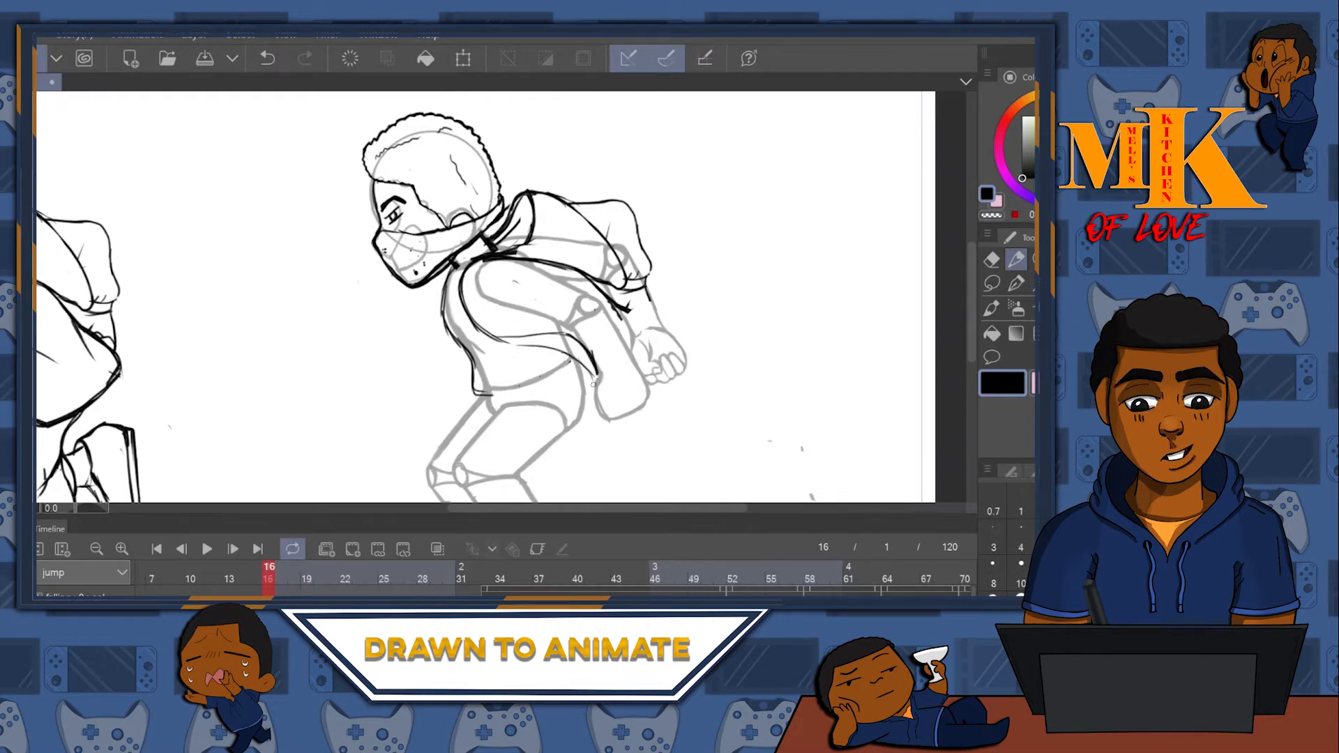
left_click_drag(598, 383, 590, 353)
mouse_move(568, 323)
left_mouse_down()
mouse_move(601, 323)
mouse_move(586, 326)
left_mouse_up()
left_click_drag(702, 281, 812, 198)
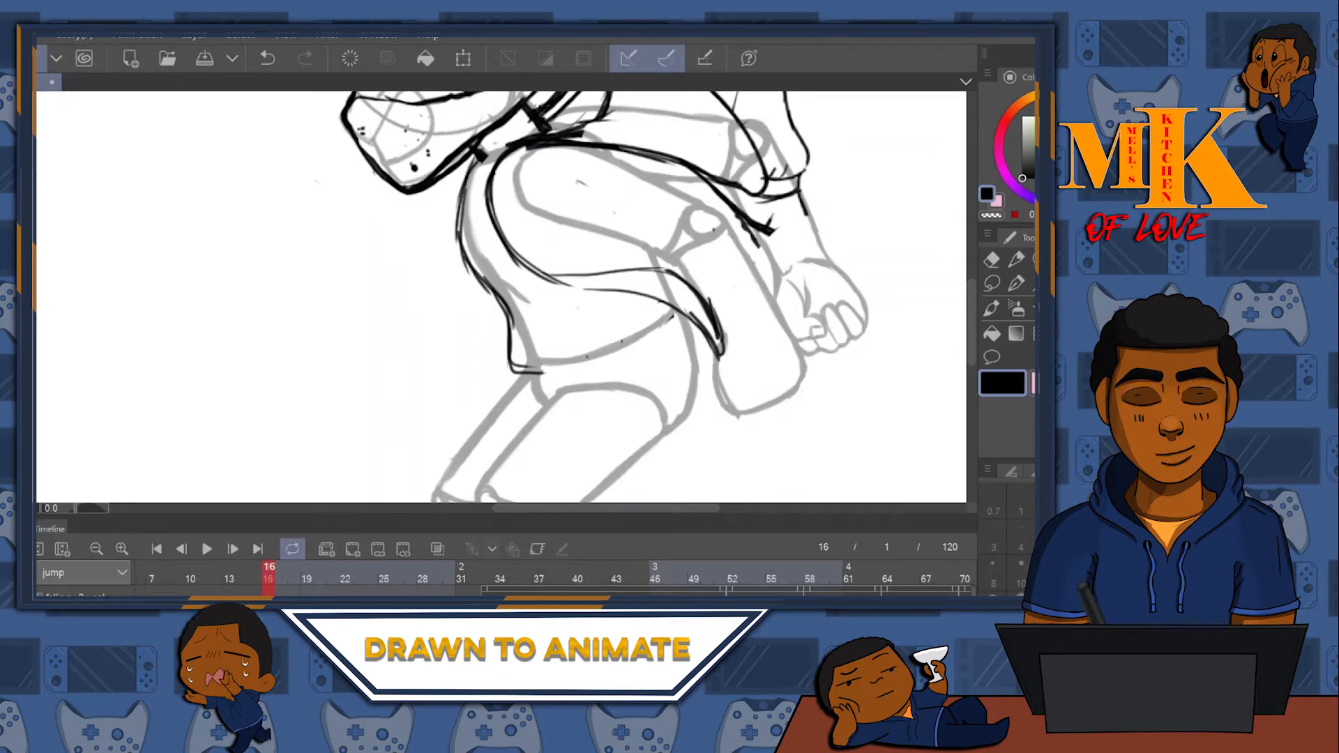
left_click_drag(824, 358, 814, 393)
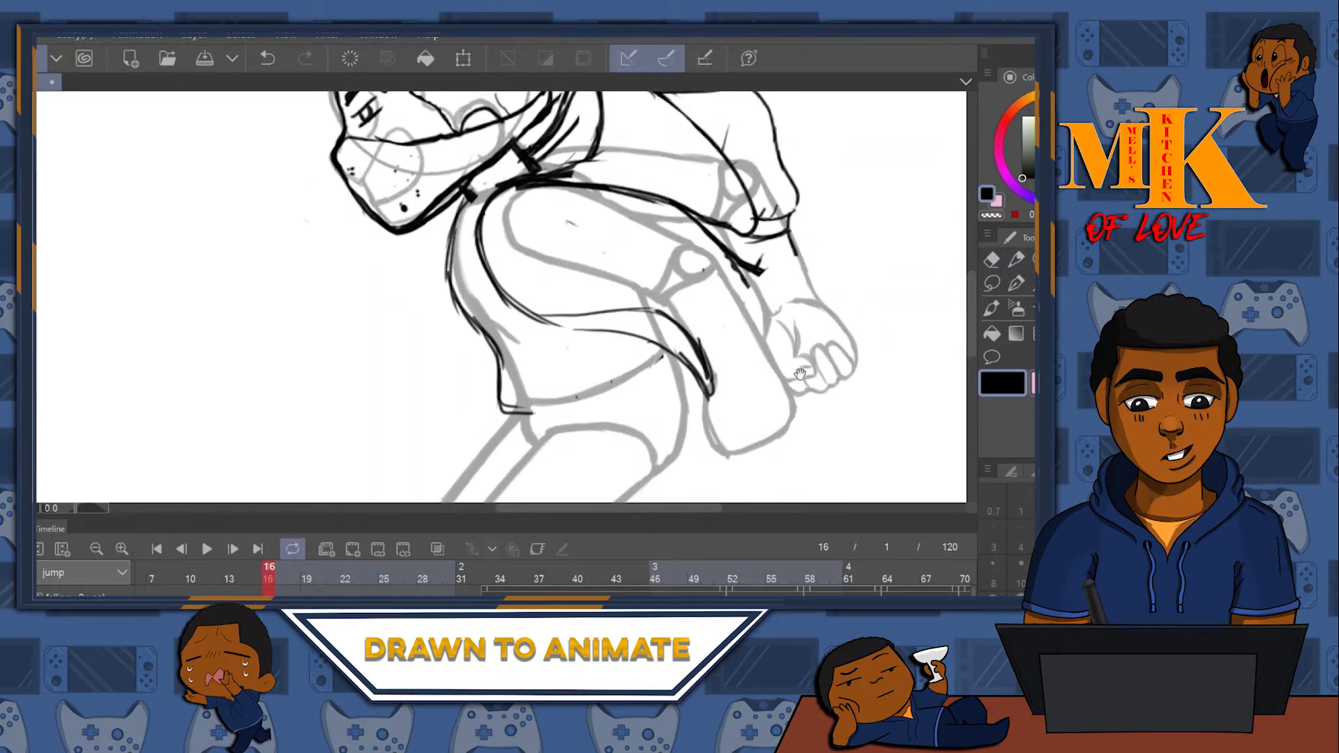
mouse_move(789, 311)
left_mouse_down()
mouse_move(684, 426)
mouse_move(565, 478)
mouse_move(457, 478)
left_mouse_up()
mouse_move(647, 499)
left_mouse_down()
mouse_move(765, 394)
mouse_move(831, 304)
left_mouse_up()
left_click(1016, 260)
mouse_move(624, 152)
left_mouse_down()
mouse_move(561, 180)
mouse_move(544, 223)
mouse_move(550, 332)
mouse_move(532, 365)
mouse_move(463, 399)
left_mouse_up()
key("ctrl+z")
key("ctrl+z")
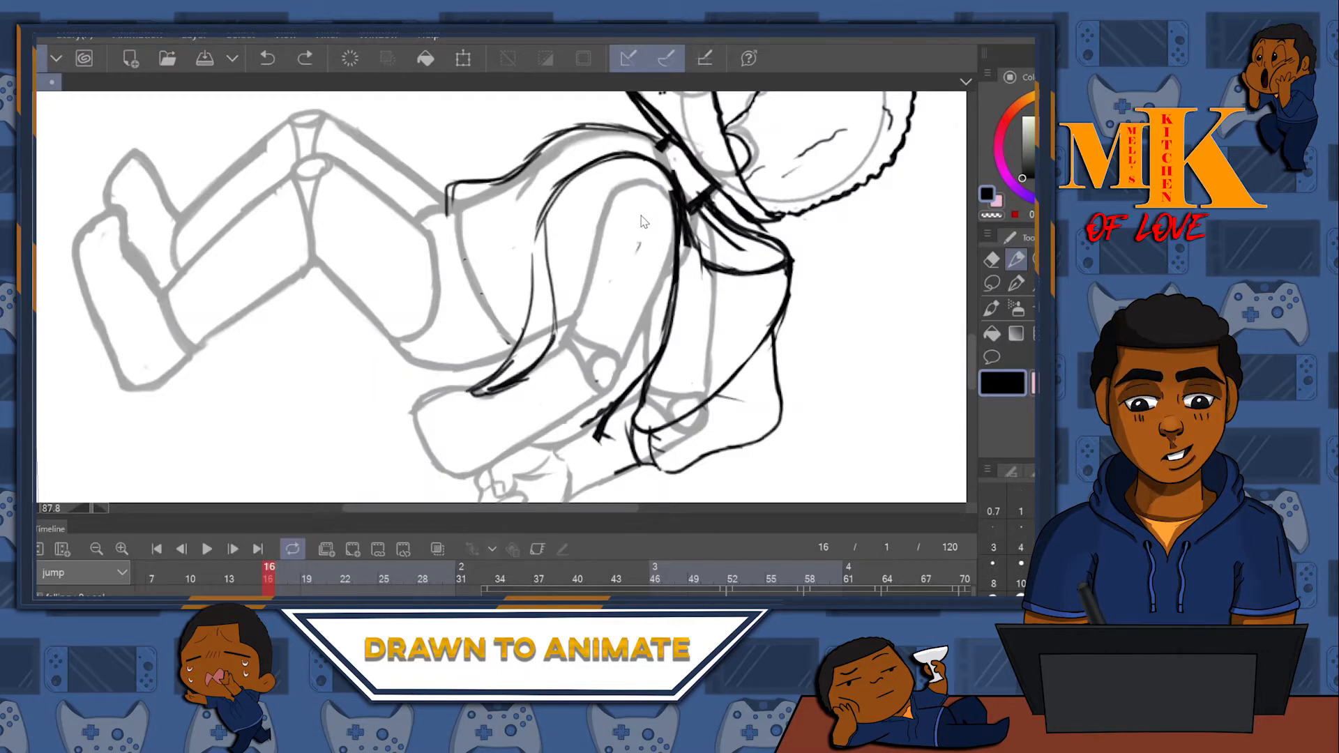
- Erase the flap's sketchy arm-side line, redraw it as a smooth curve with a rounded tip, and thicken the flap's opposite edge
left_click(991, 259)
mouse_move(555, 245)
left_mouse_down()
mouse_move(514, 390)
mouse_move(487, 389)
mouse_move(559, 238)
mouse_move(555, 307)
left_mouse_up()
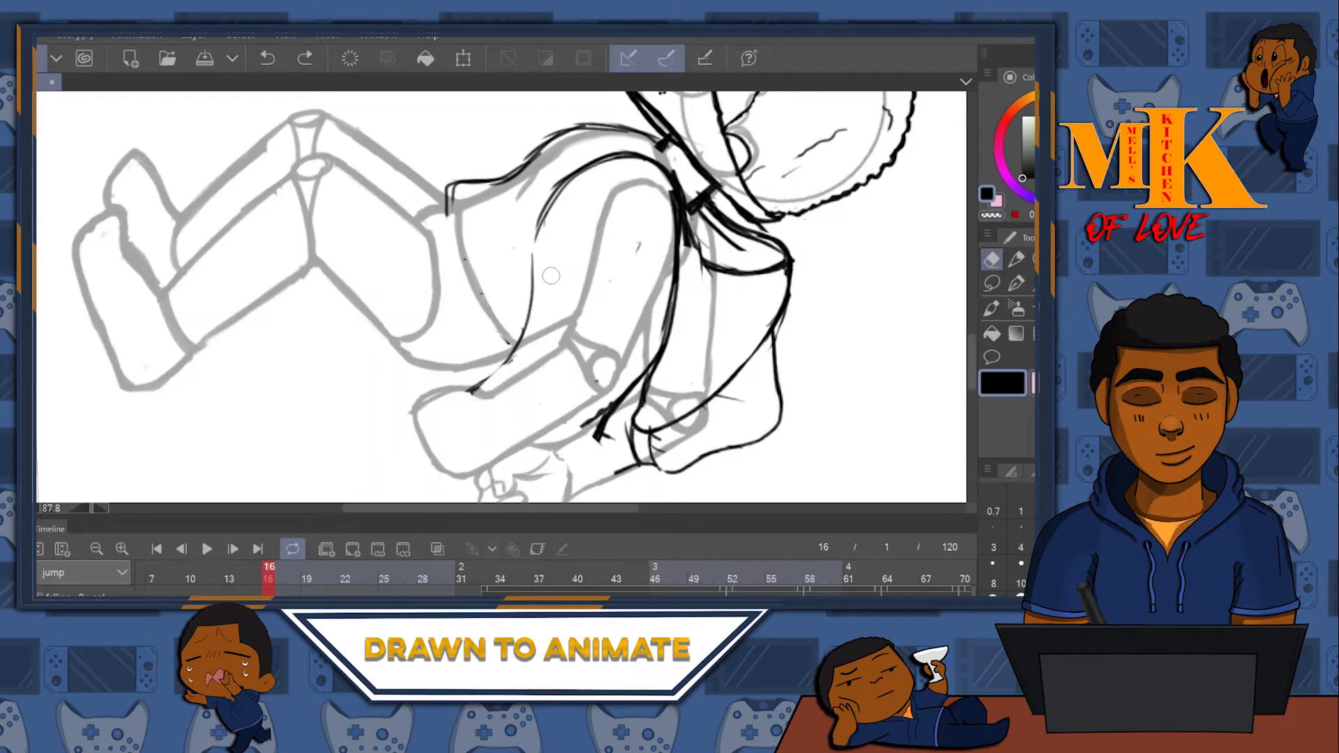
left_click(1016, 259)
mouse_move(601, 149)
left_mouse_down()
mouse_move(574, 172)
mouse_move(548, 226)
mouse_move(549, 331)
mouse_move(503, 402)
left_mouse_up()
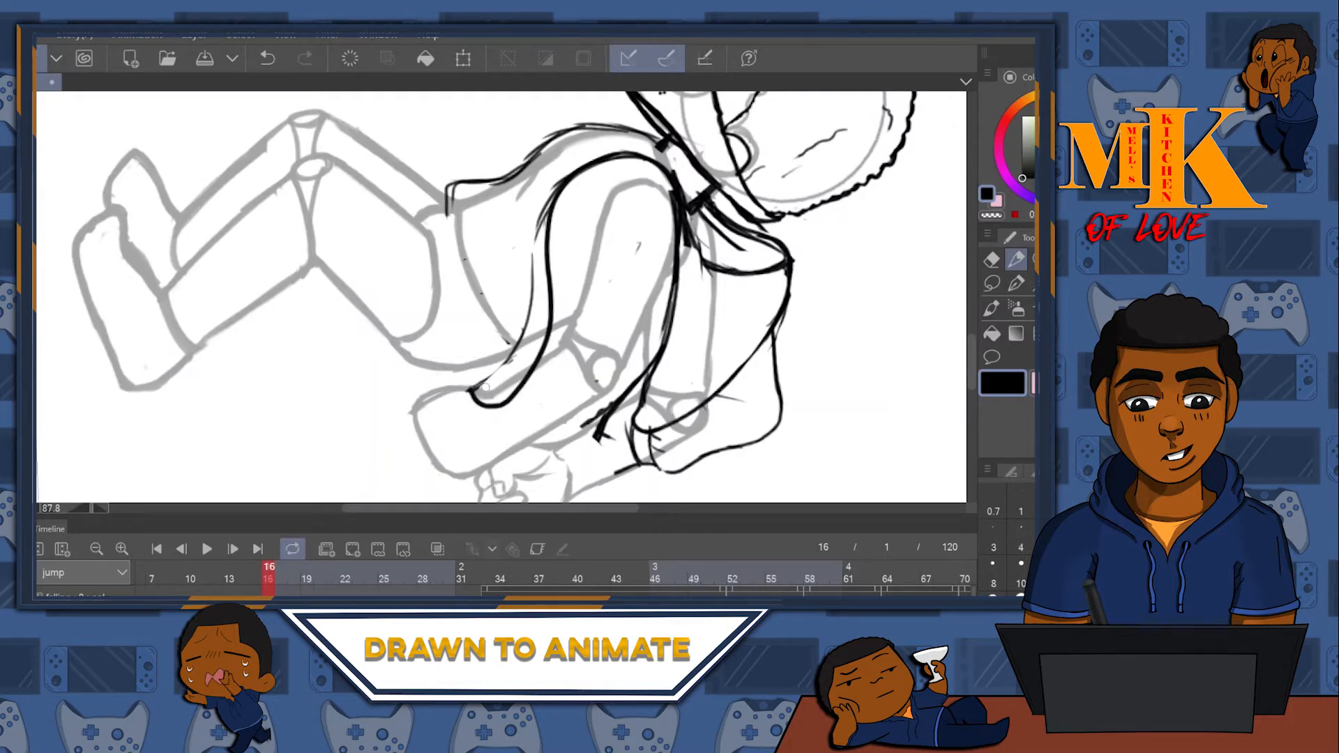
mouse_move(493, 377)
left_mouse_down()
mouse_move(538, 300)
mouse_move(540, 236)
left_mouse_up()
mouse_move(533, 308)
left_mouse_down()
mouse_move(568, 167)
mouse_move(540, 238)
mouse_move(560, 186)
mouse_move(638, 148)
left_mouse_up()
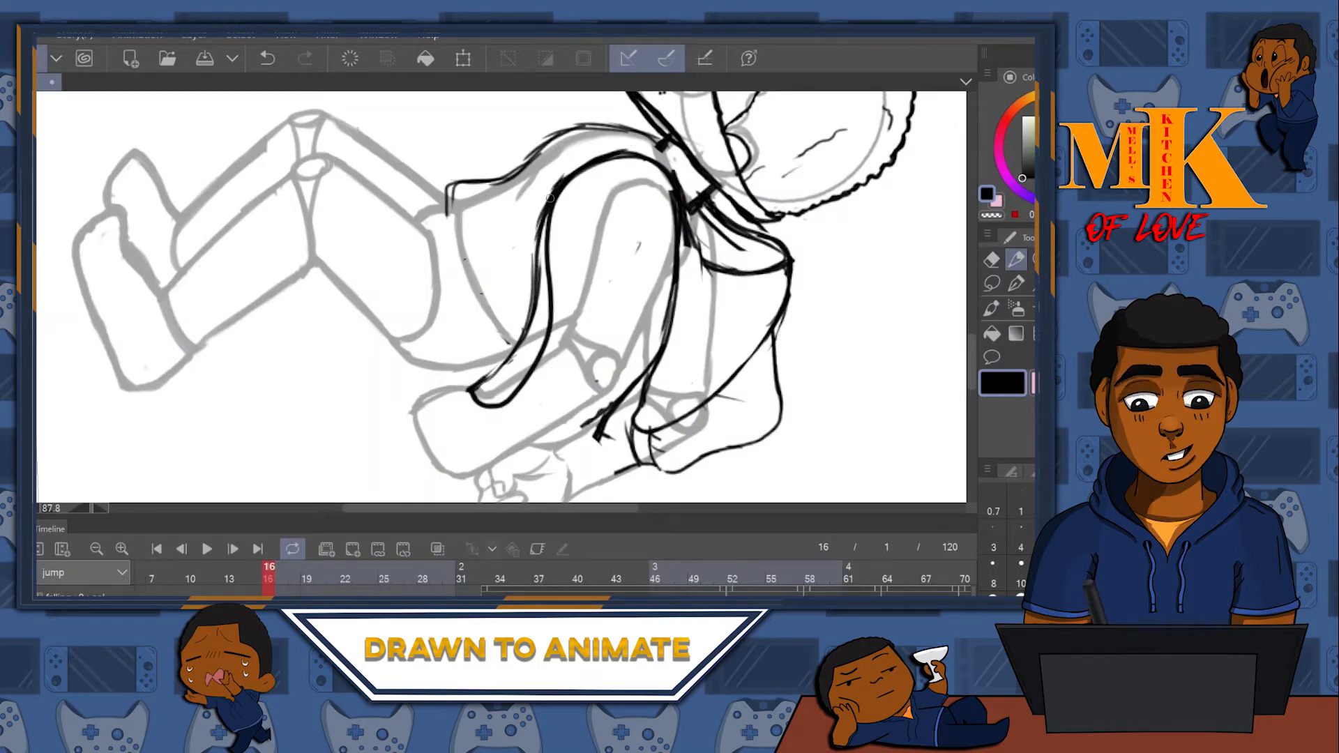
left_click_drag(528, 307, 472, 391)
left_click_drag(513, 339, 475, 389)
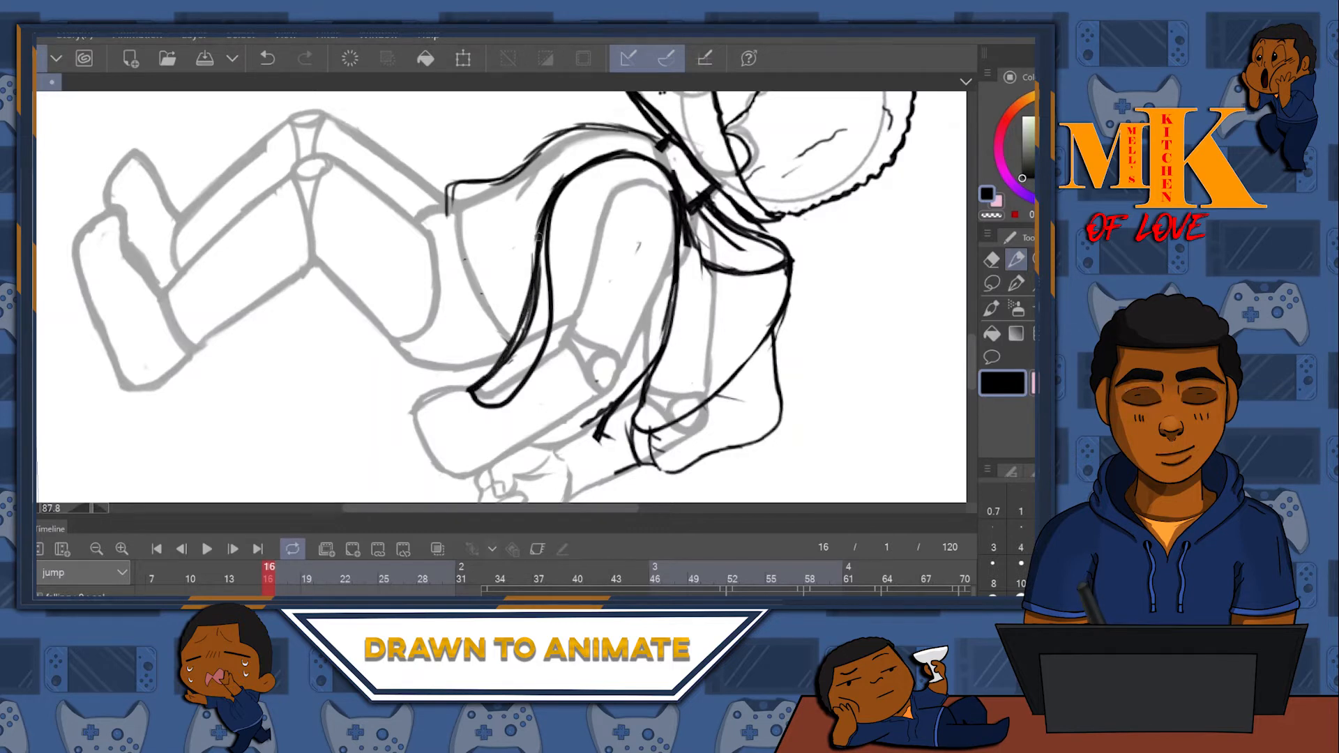
- Erase the leftover black strokes of the jacket's back edge between the two forearms
mouse_move(500, 265)
left_mouse_down()
mouse_move(537, 227)
mouse_move(555, 314)
left_mouse_up()
key("e")
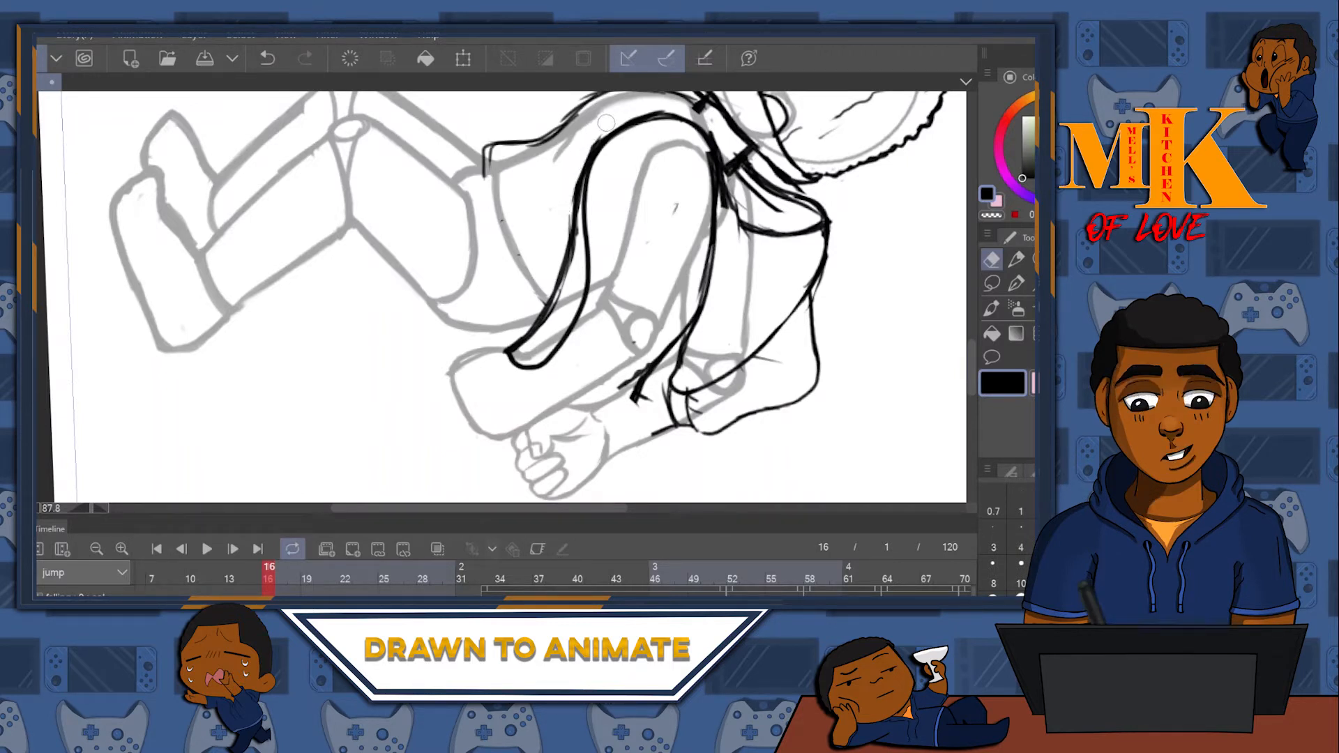
key("x")
mouse_move(613, 405)
left_mouse_down()
mouse_move(679, 364)
mouse_move(664, 432)
mouse_move(774, 279)
mouse_move(712, 341)
left_mouse_up()
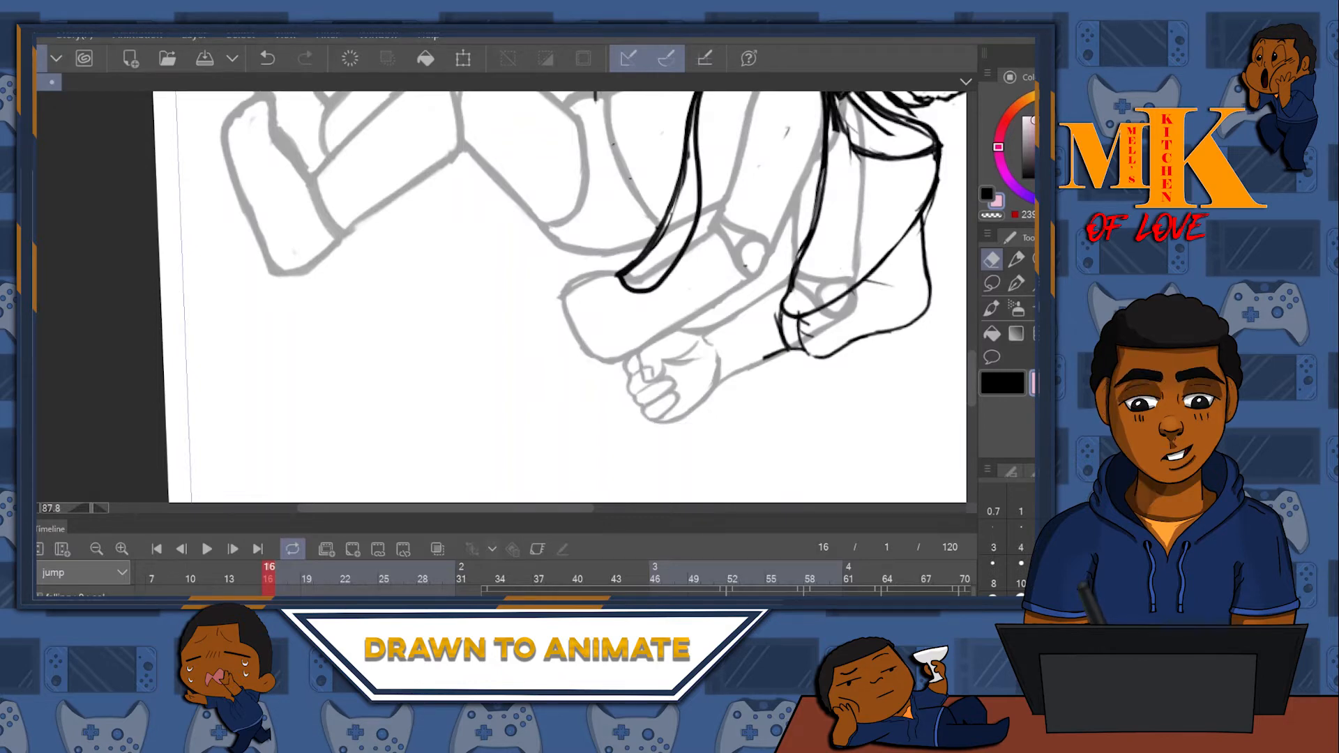
mouse_move(736, 244)
left_mouse_down()
mouse_move(687, 383)
mouse_move(702, 393)
mouse_move(812, 276)
left_mouse_up()
- Set the drawing colour to black and draw a heavy bottom hem across the rough waist, from the front edge to the jacket flap
key("p")
left_click_drag(820, 227, 797, 269)
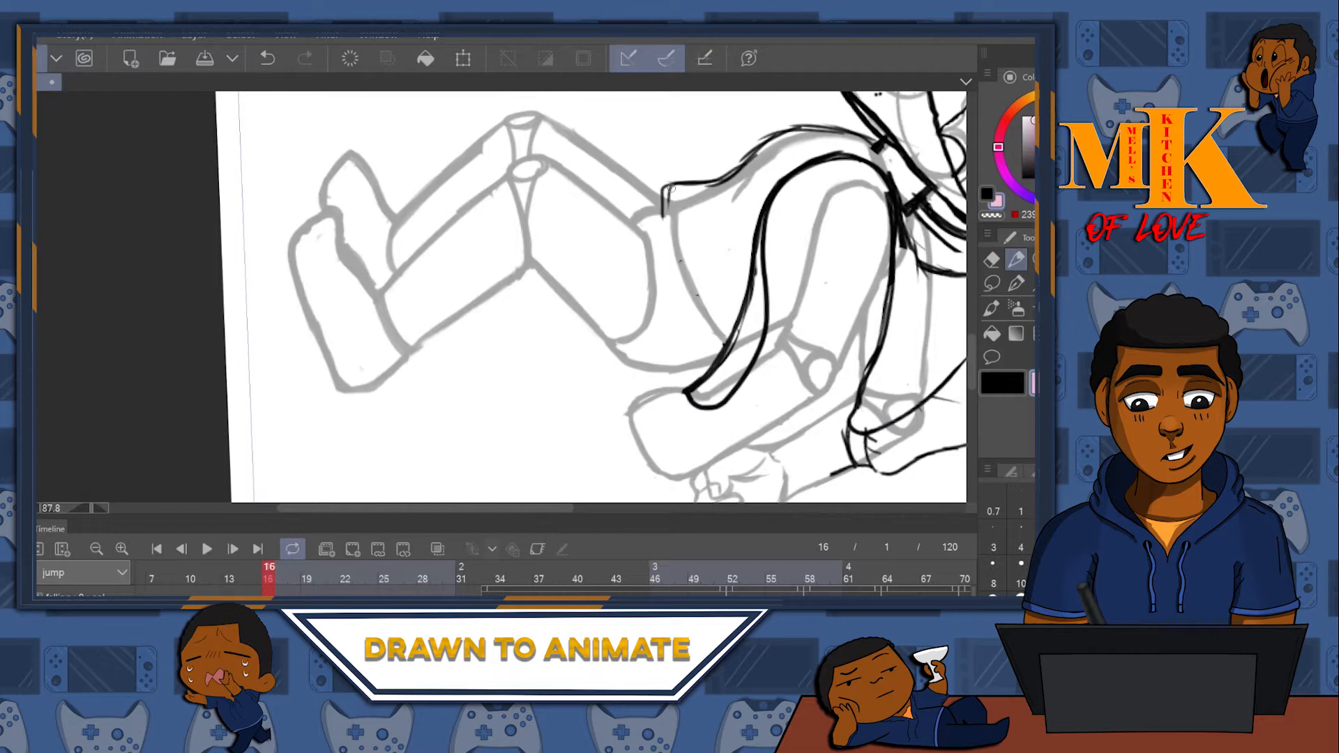
key("ctrl+z")
left_click(1022, 178)
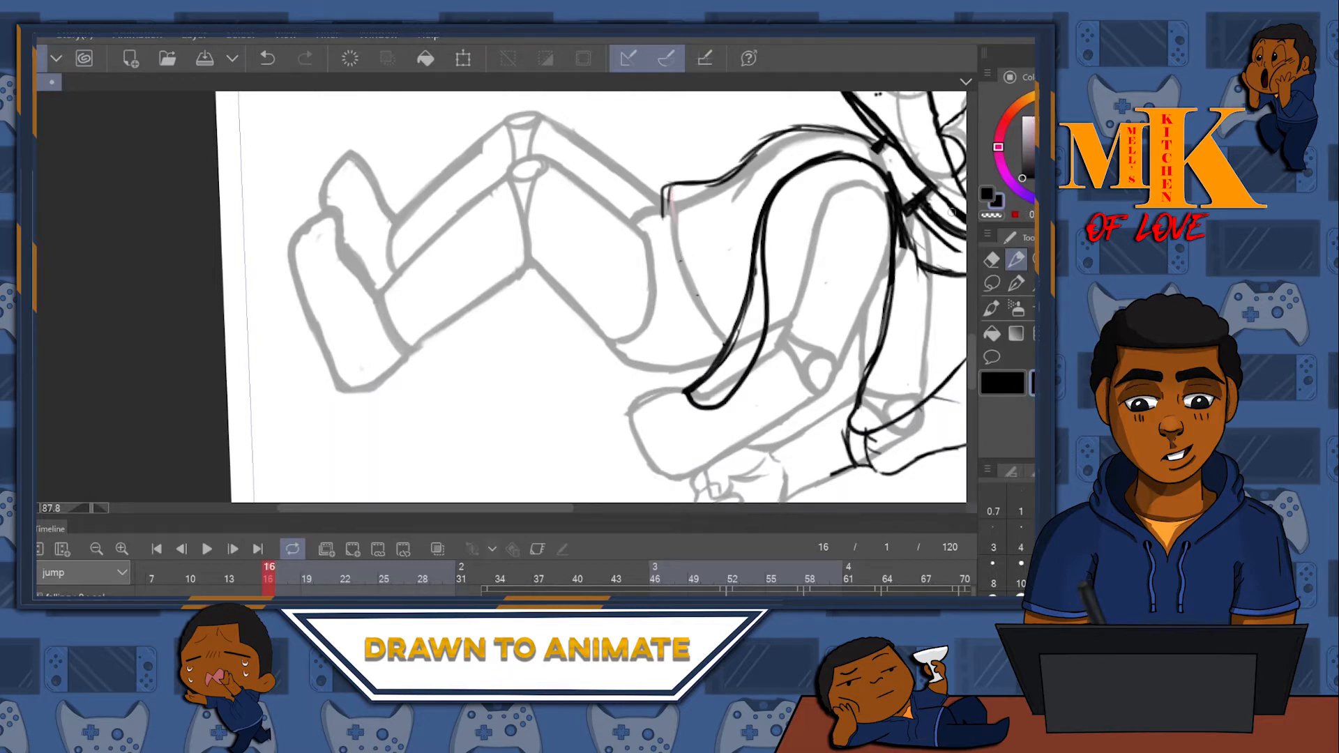
left_click_drag(857, 244, 851, 254)
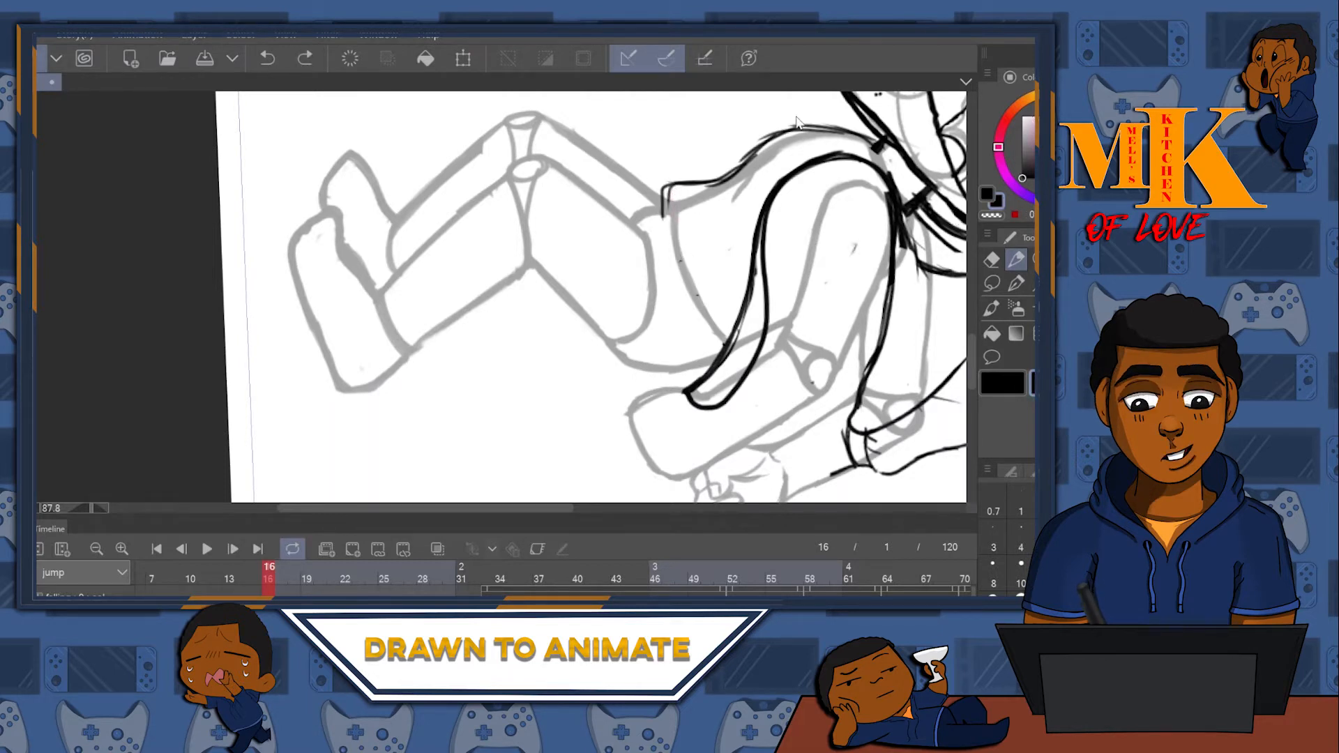
left_click_drag(672, 186, 705, 311)
mouse_move(674, 221)
left_mouse_down()
mouse_move(727, 337)
mouse_move(685, 259)
mouse_move(671, 187)
left_mouse_up()
mouse_move(695, 284)
left_mouse_down()
mouse_move(676, 207)
mouse_move(663, 217)
mouse_move(677, 275)
mouse_move(726, 353)
left_mouse_up()
left_click_drag(694, 307, 726, 353)
left_click_drag(677, 265, 730, 352)
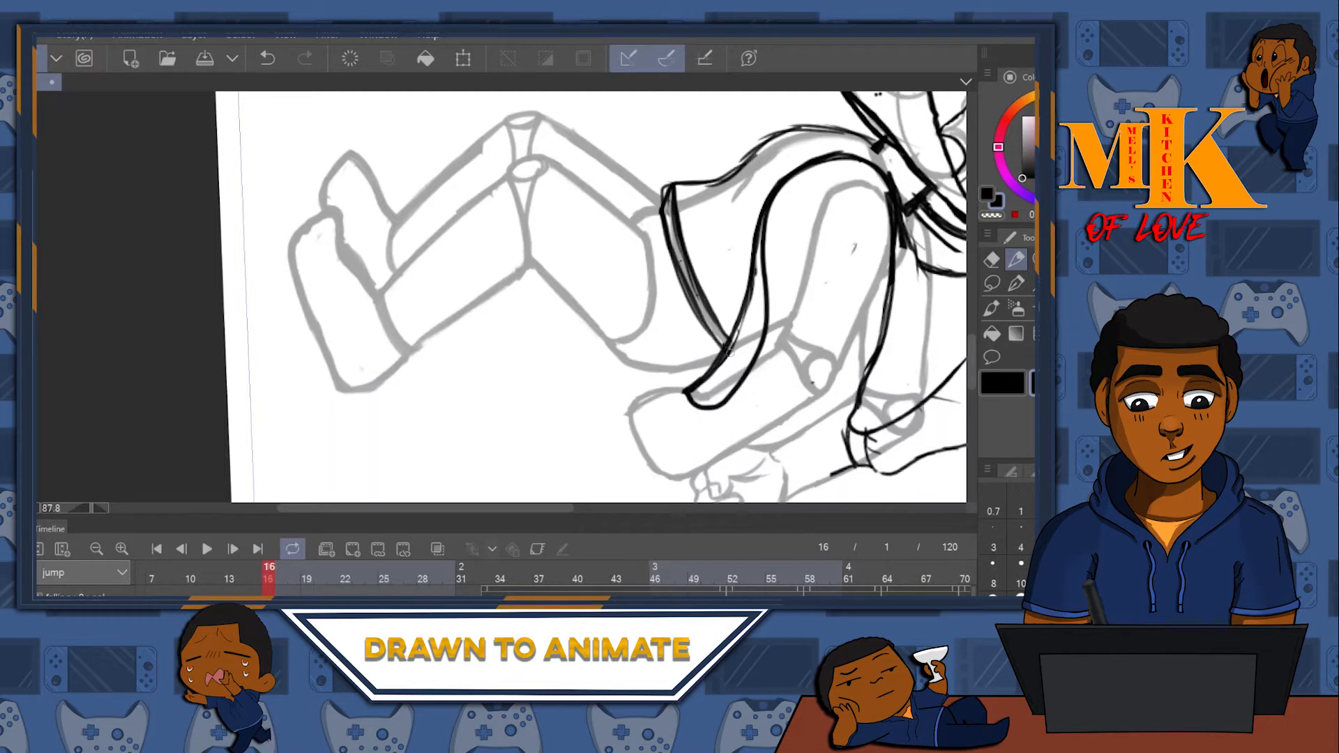
- Erase the protruding front corner of the hem and redraw it so the front edge and hem meet cleanly
left_click(998, 265)
left_click_drag(661, 181, 669, 222)
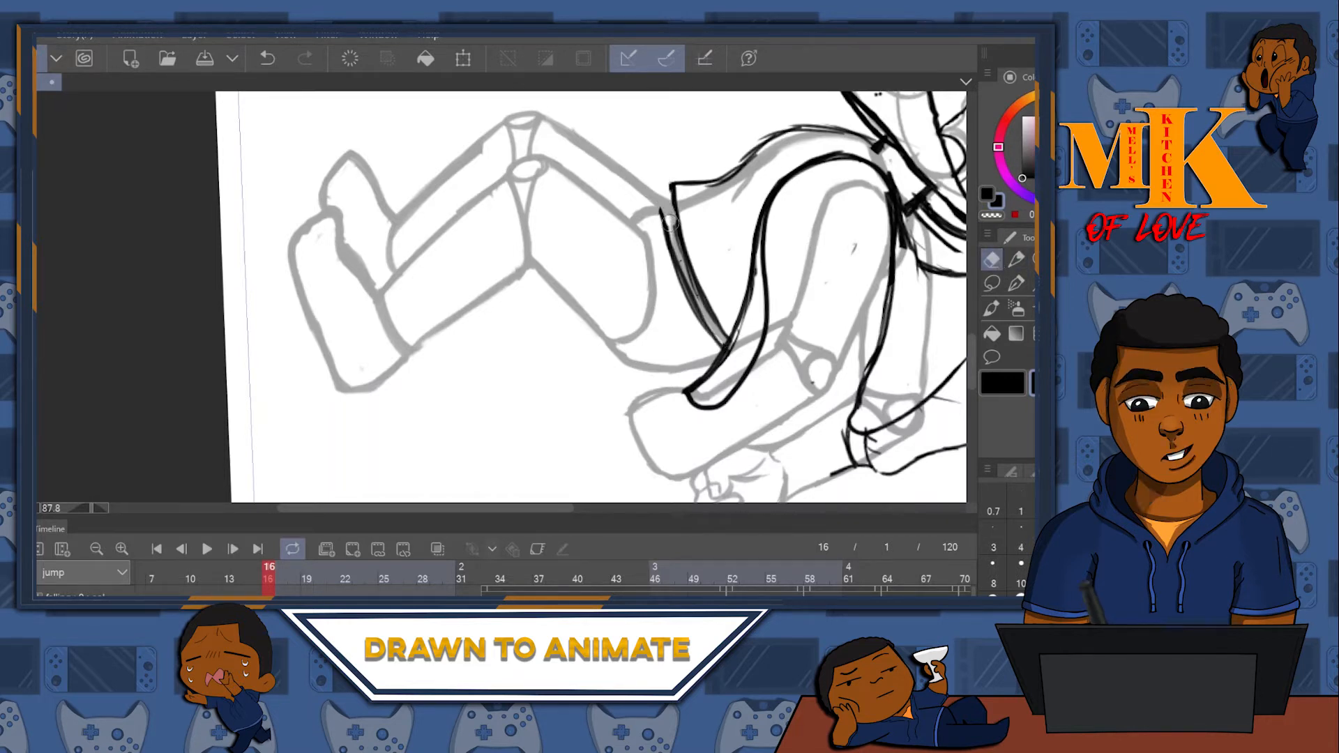
left_click(1018, 257)
mouse_move(771, 136)
left_mouse_down()
mouse_move(665, 194)
mouse_move(681, 249)
mouse_move(672, 186)
mouse_move(729, 342)
left_mouse_up()
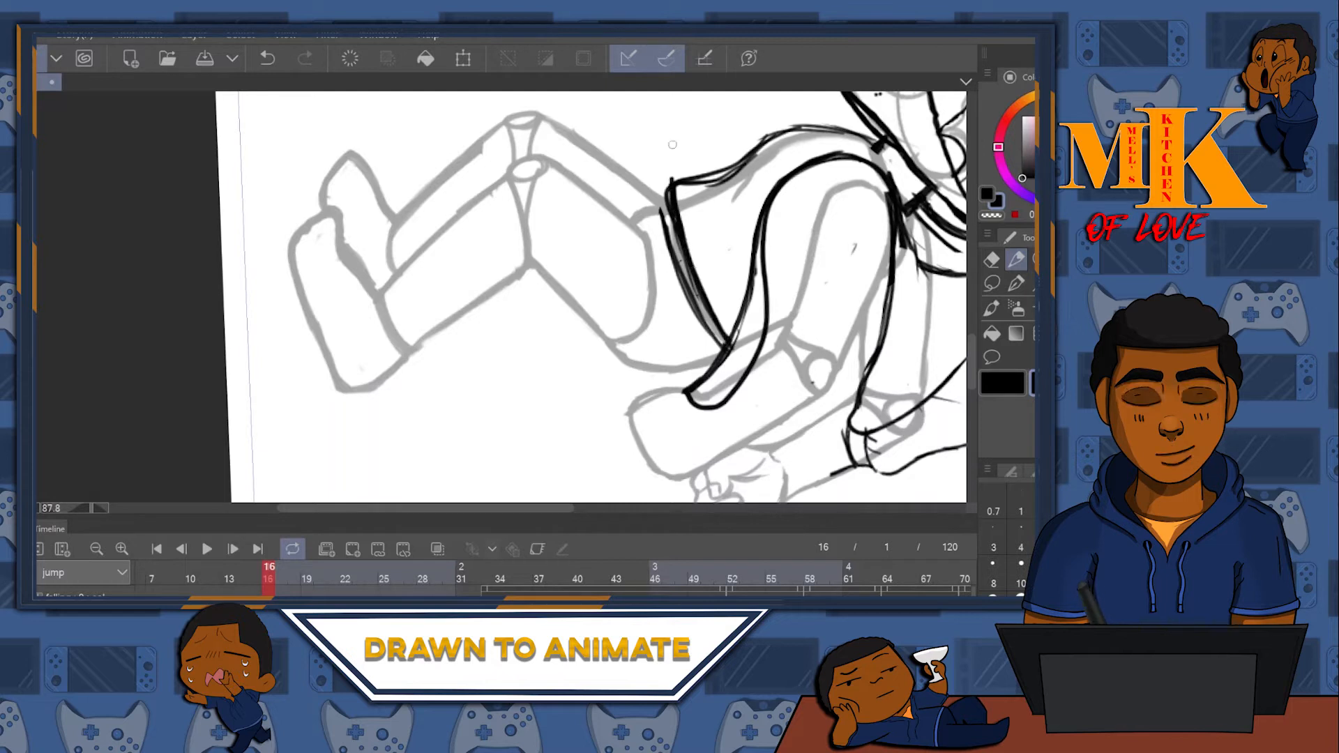
left_click_drag(661, 210, 670, 190)
- Draw the near sleeve's inner edge from the shoulder to the elbow in black, with small bulging cloth folds above the elbow
mouse_move(928, 277)
left_mouse_down()
mouse_move(677, 312)
mouse_move(793, 224)
mouse_move(820, 257)
left_mouse_up()
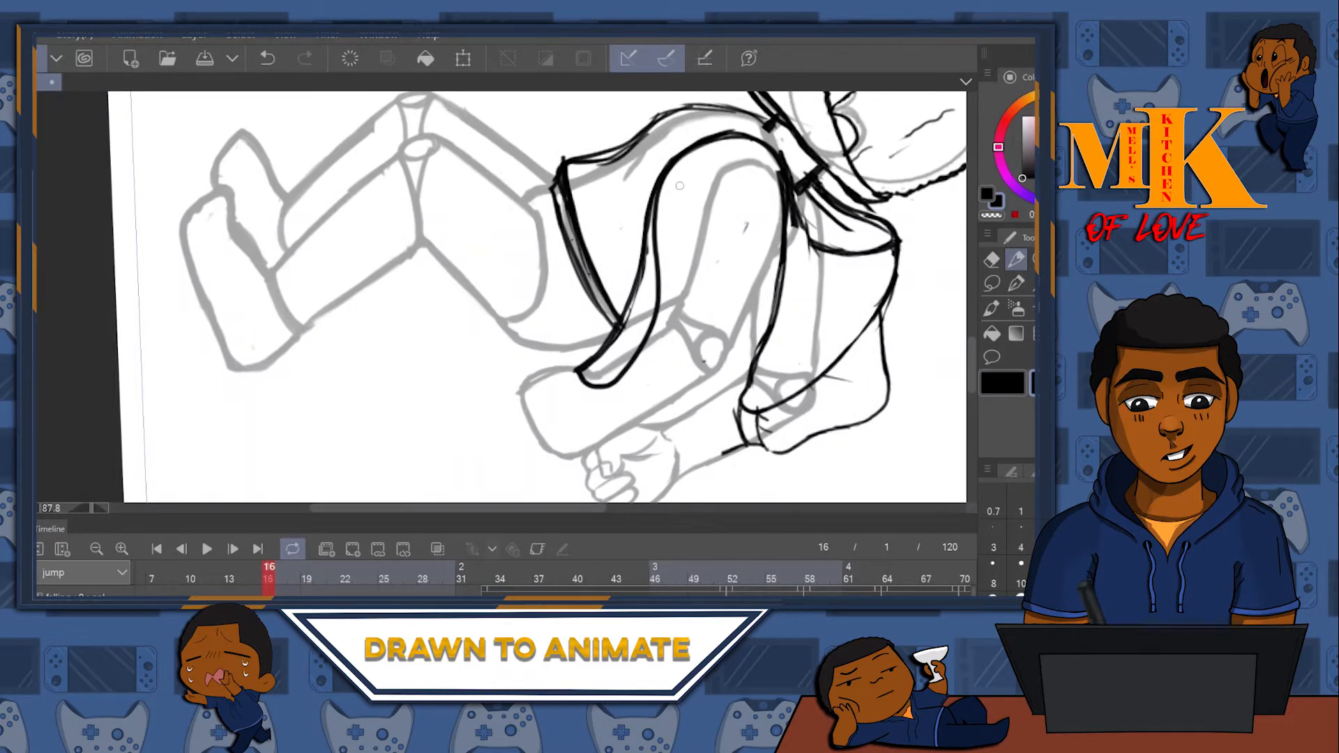
mouse_move(725, 166)
left_mouse_down()
mouse_move(674, 285)
mouse_move(729, 241)
left_mouse_up()
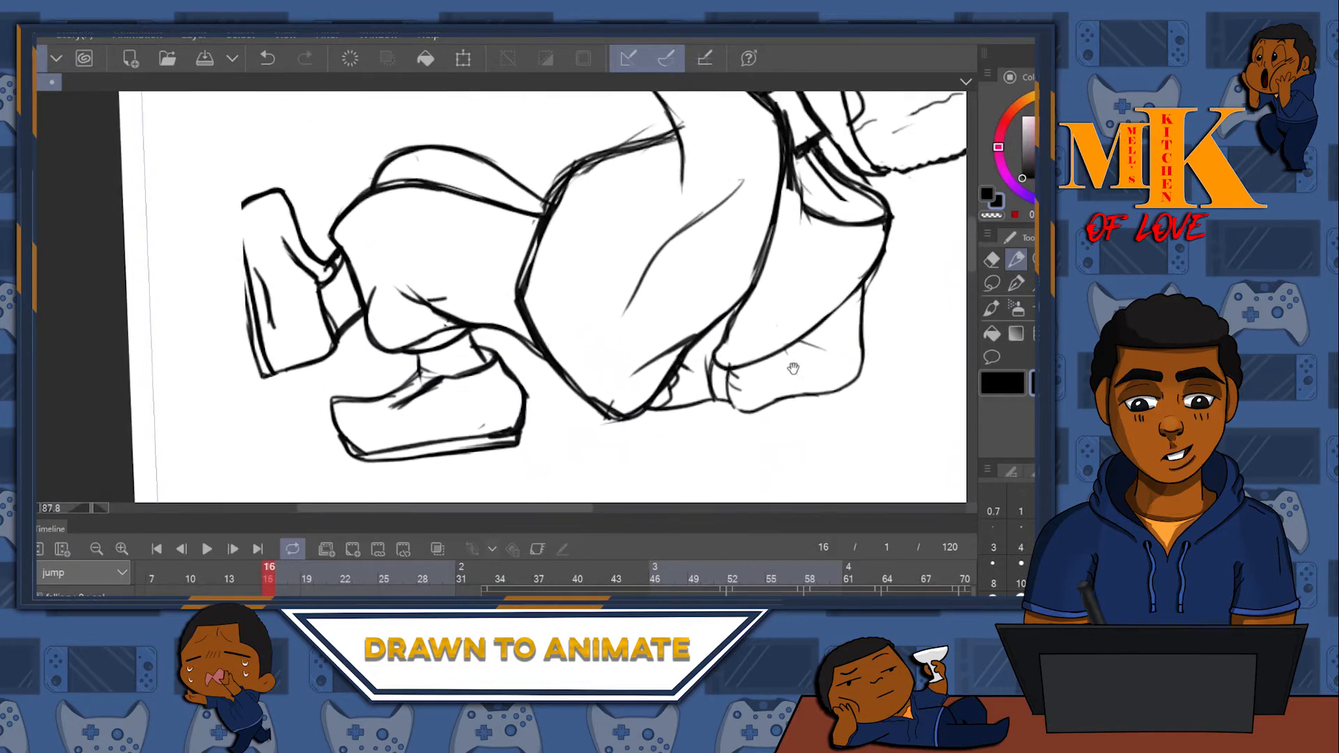
left_click_drag(794, 369, 780, 505)
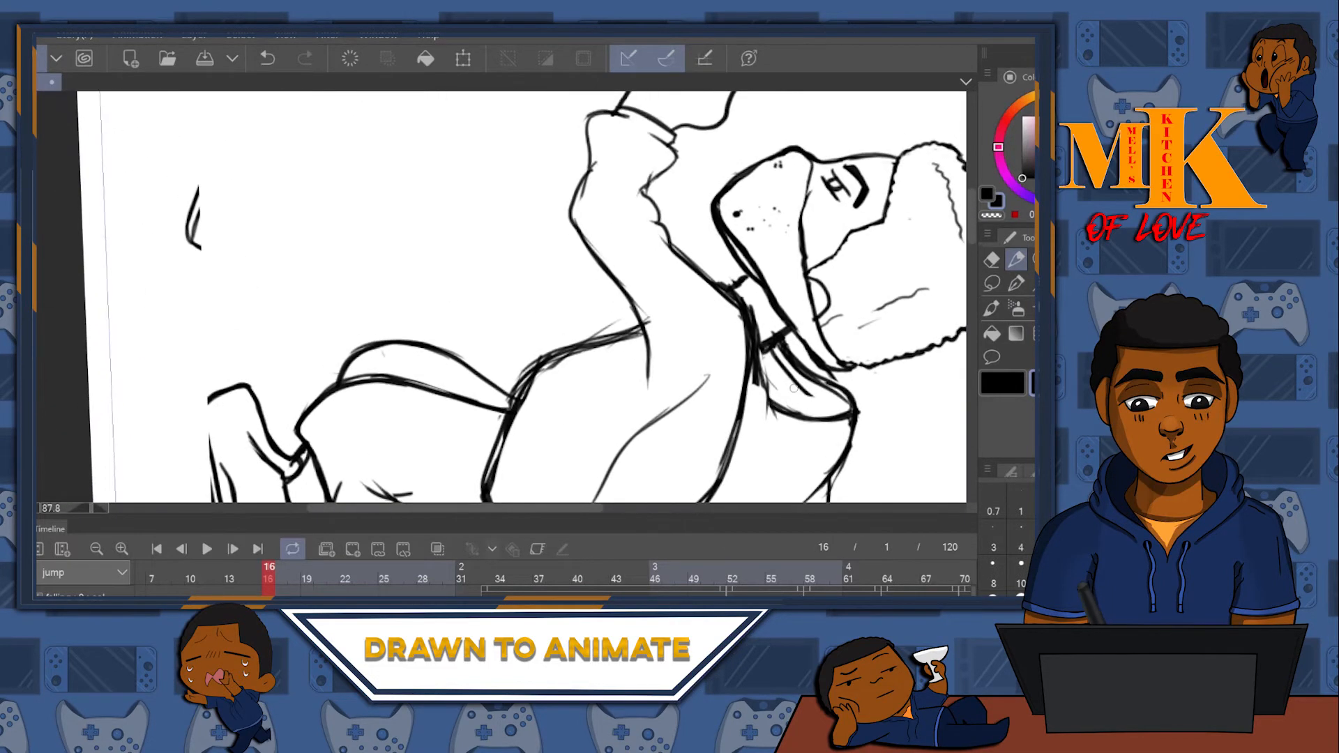
left_click_drag(785, 385, 729, 155)
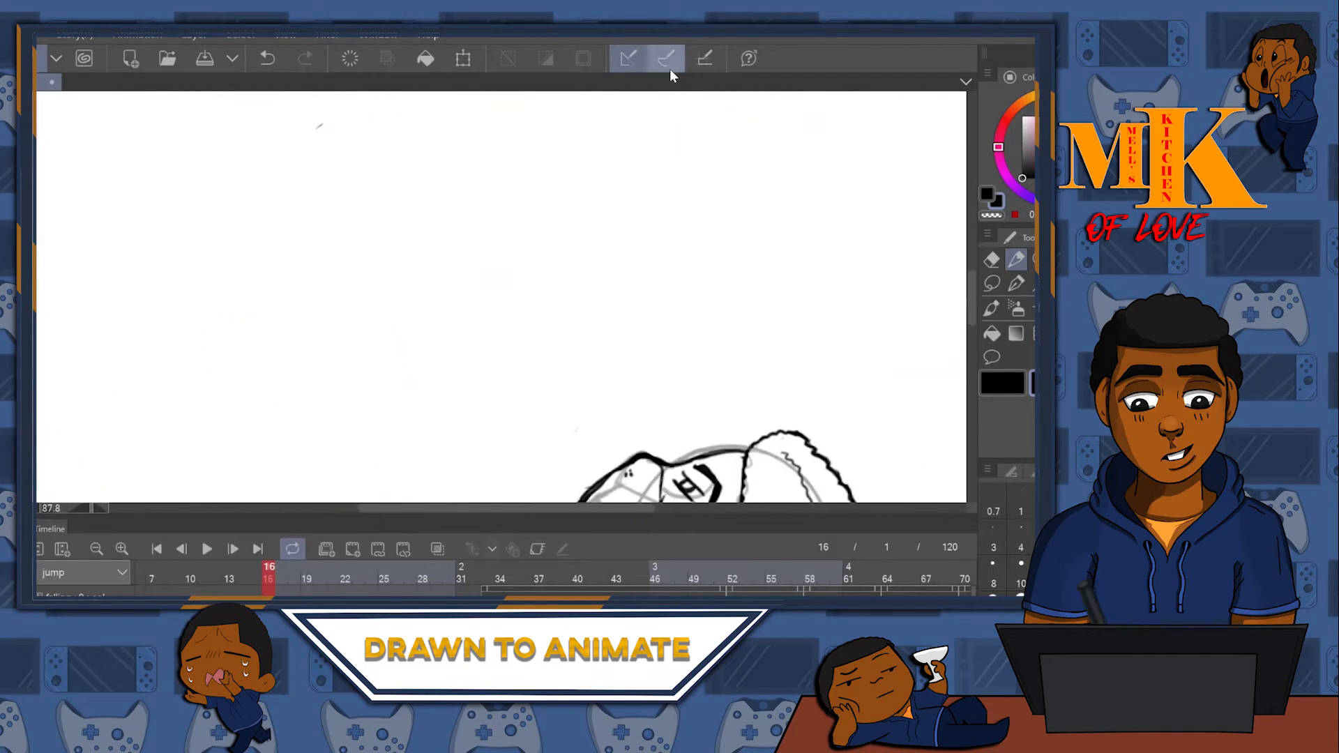
mouse_move(790, 380)
left_mouse_down()
mouse_move(776, 125)
mouse_move(846, 242)
mouse_move(974, 161)
mouse_move(885, 206)
left_mouse_up()
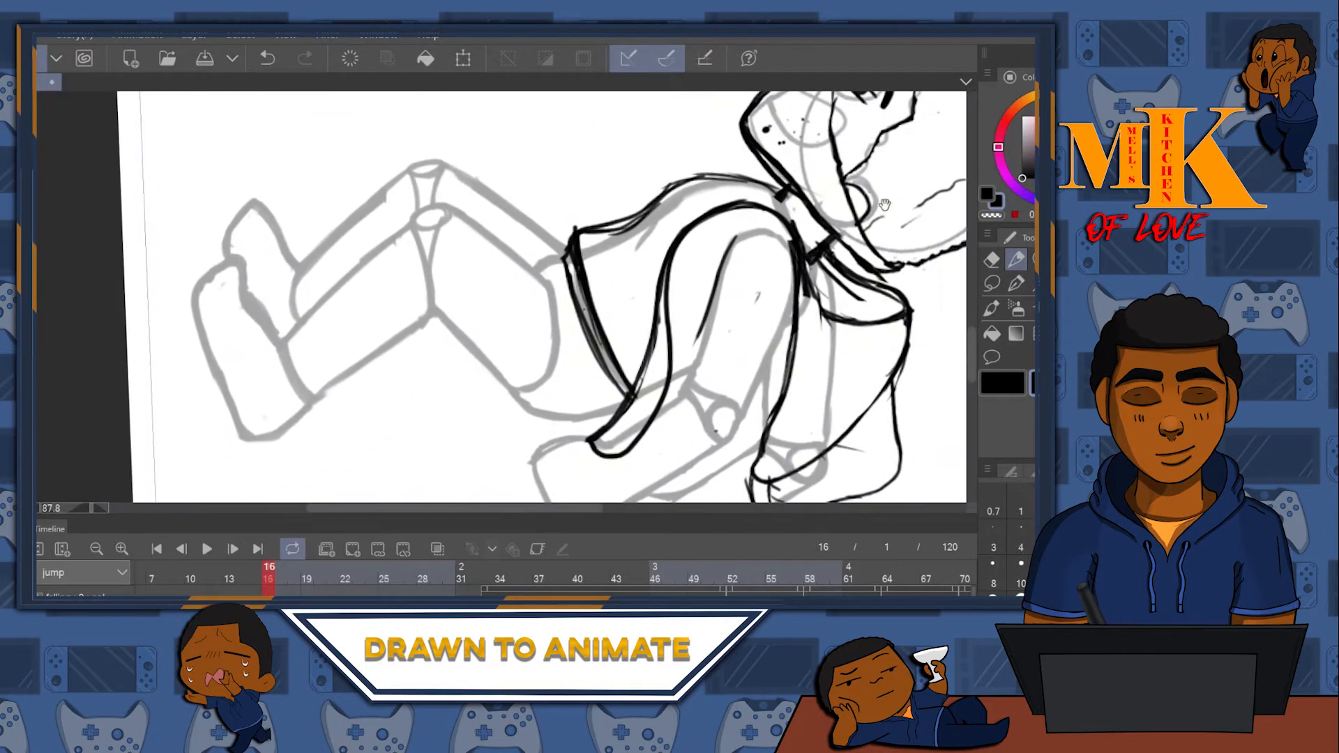
left_click_drag(730, 245, 682, 375)
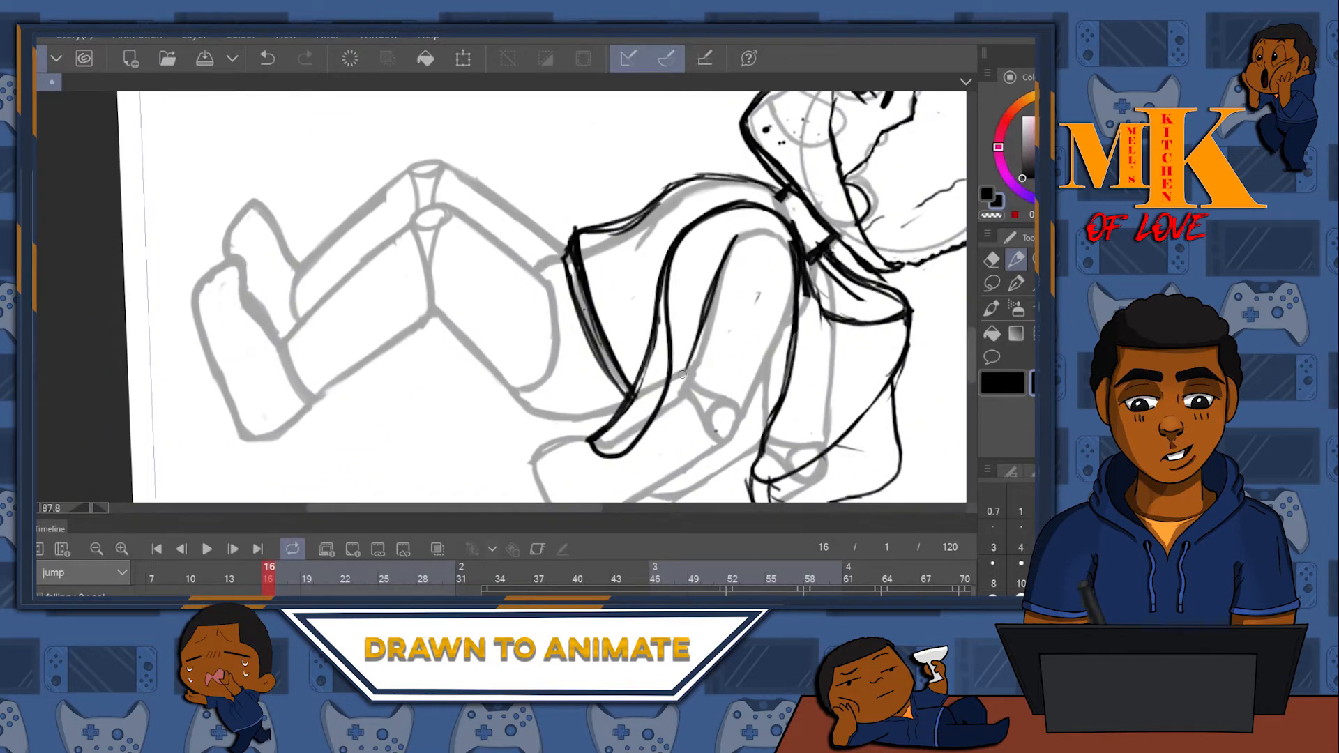
mouse_move(712, 285)
left_mouse_down()
mouse_move(687, 359)
mouse_move(704, 310)
left_mouse_up()
left_click(992, 261)
left_click(1016, 260)
left_click_drag(738, 228, 699, 351)
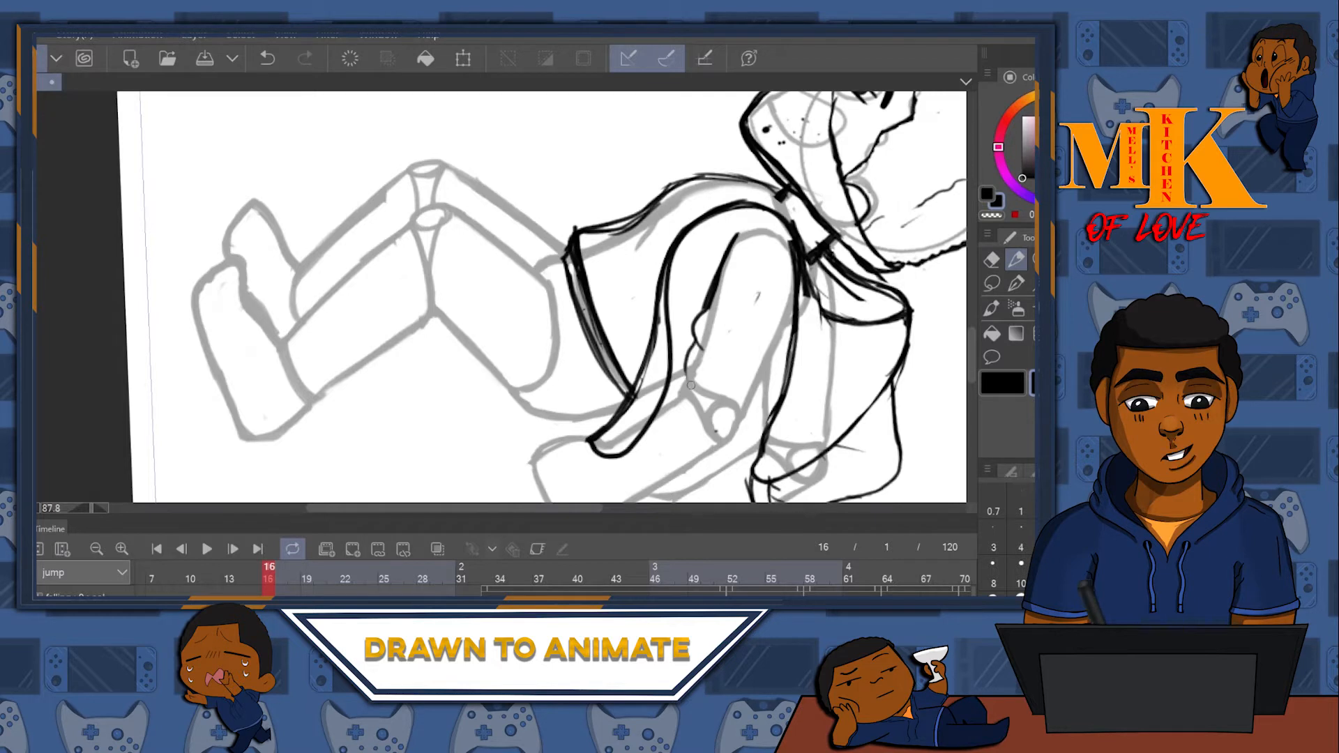
- Draw the near sleeve's elbow and wavy forearm underside with wrinkle marks, and close the sleeve with a curved end line
left_click_drag(746, 359, 882, 208)
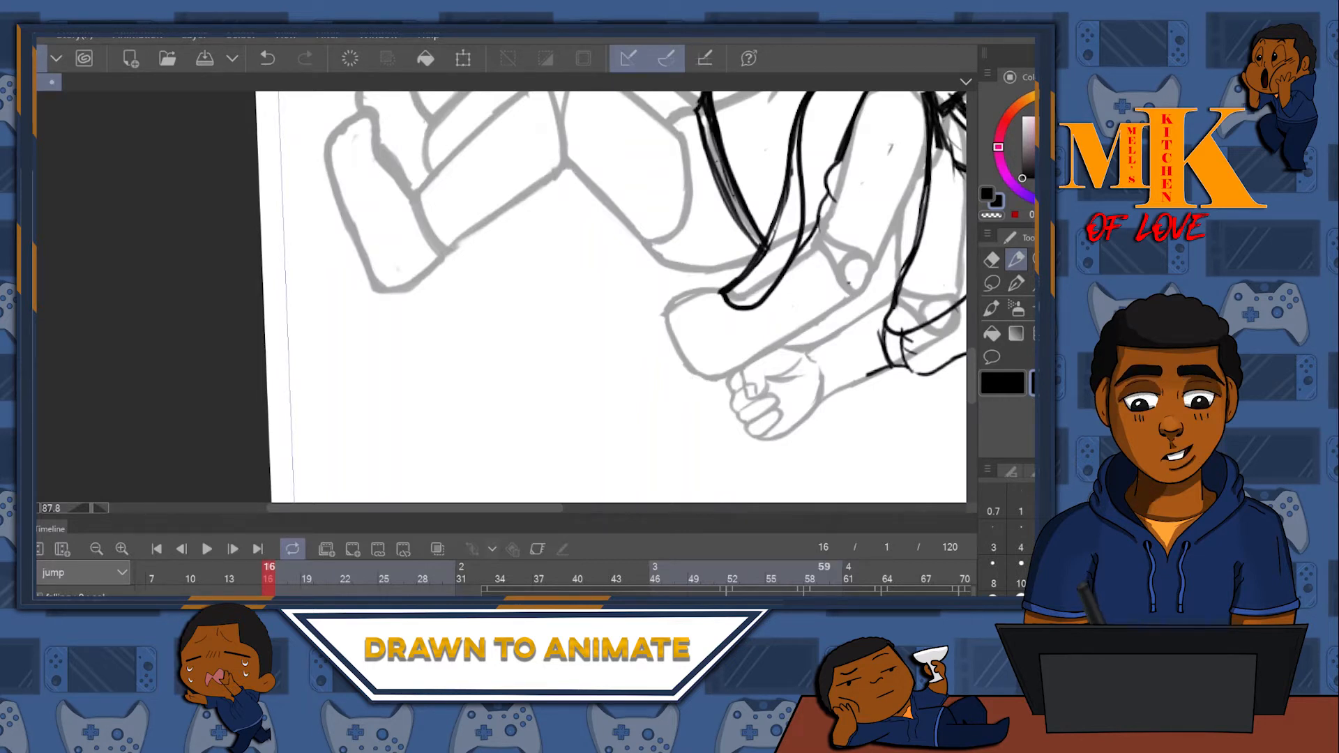
left_click_drag(734, 269, 681, 293)
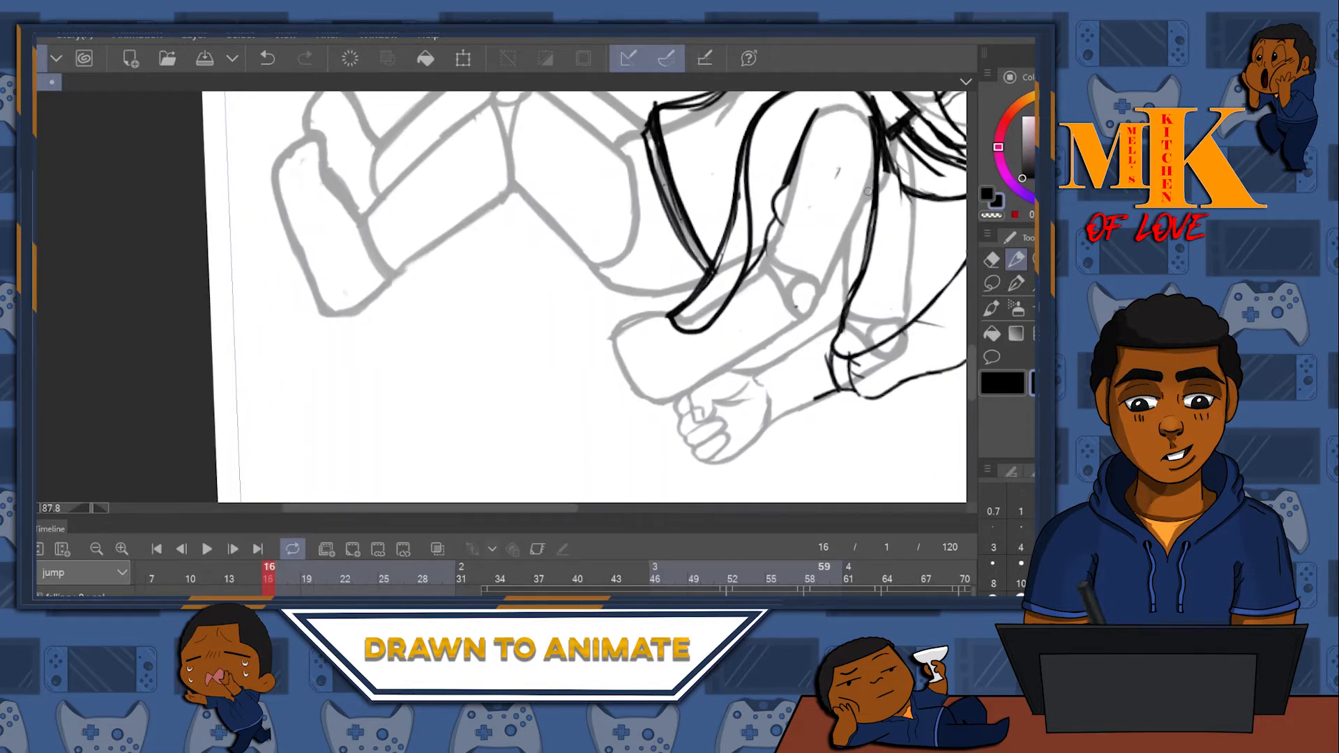
mouse_move(870, 192)
left_mouse_down()
mouse_move(835, 274)
mouse_move(857, 226)
mouse_move(839, 268)
mouse_move(817, 274)
mouse_move(834, 254)
mouse_move(835, 272)
mouse_move(804, 272)
mouse_move(809, 204)
mouse_move(801, 308)
mouse_move(830, 279)
mouse_move(819, 304)
mouse_move(772, 315)
mouse_move(809, 319)
mouse_move(757, 345)
left_mouse_up()
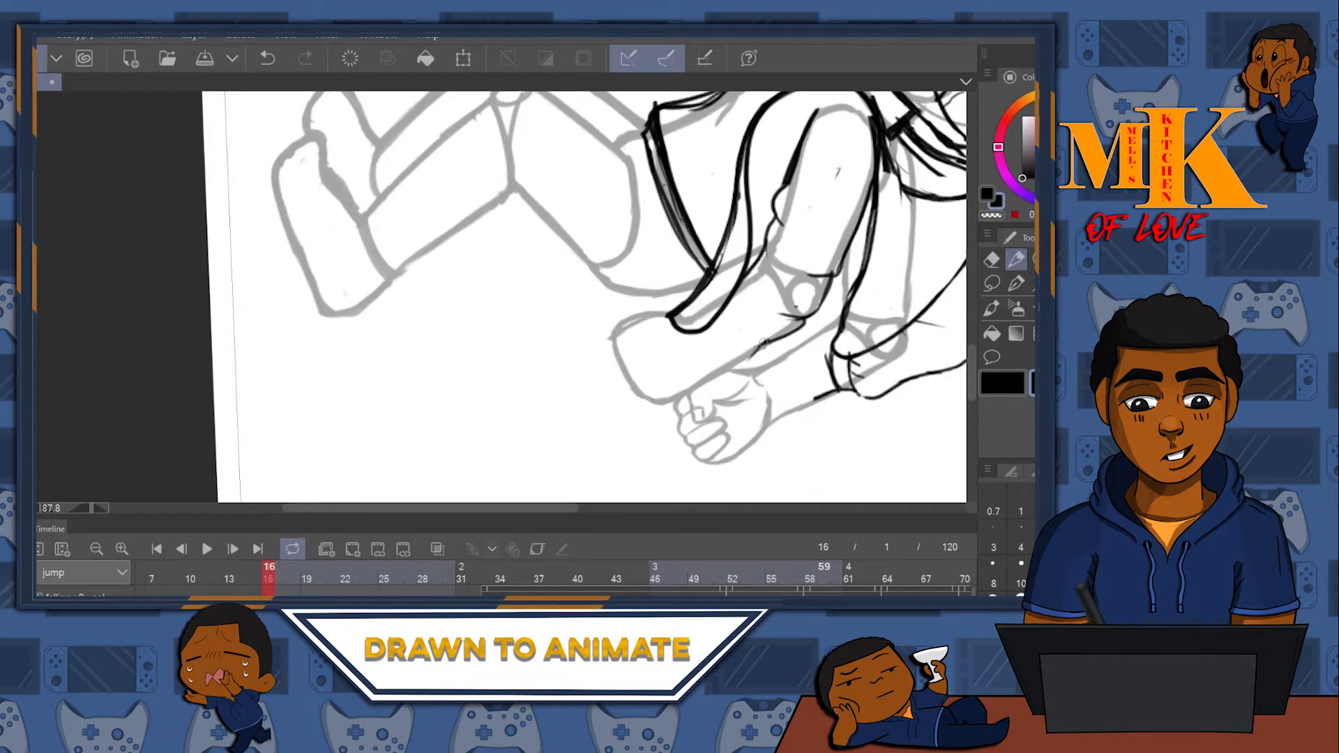
left_click_drag(762, 344, 709, 363)
left_click_drag(749, 250, 655, 243)
mouse_move(634, 358)
left_mouse_down()
mouse_move(619, 322)
mouse_move(817, 231)
mouse_move(713, 323)
left_mouse_up()
- Add a narrow cuff band at the near sleeve's wrist end with a second parallel line
left_click(991, 259)
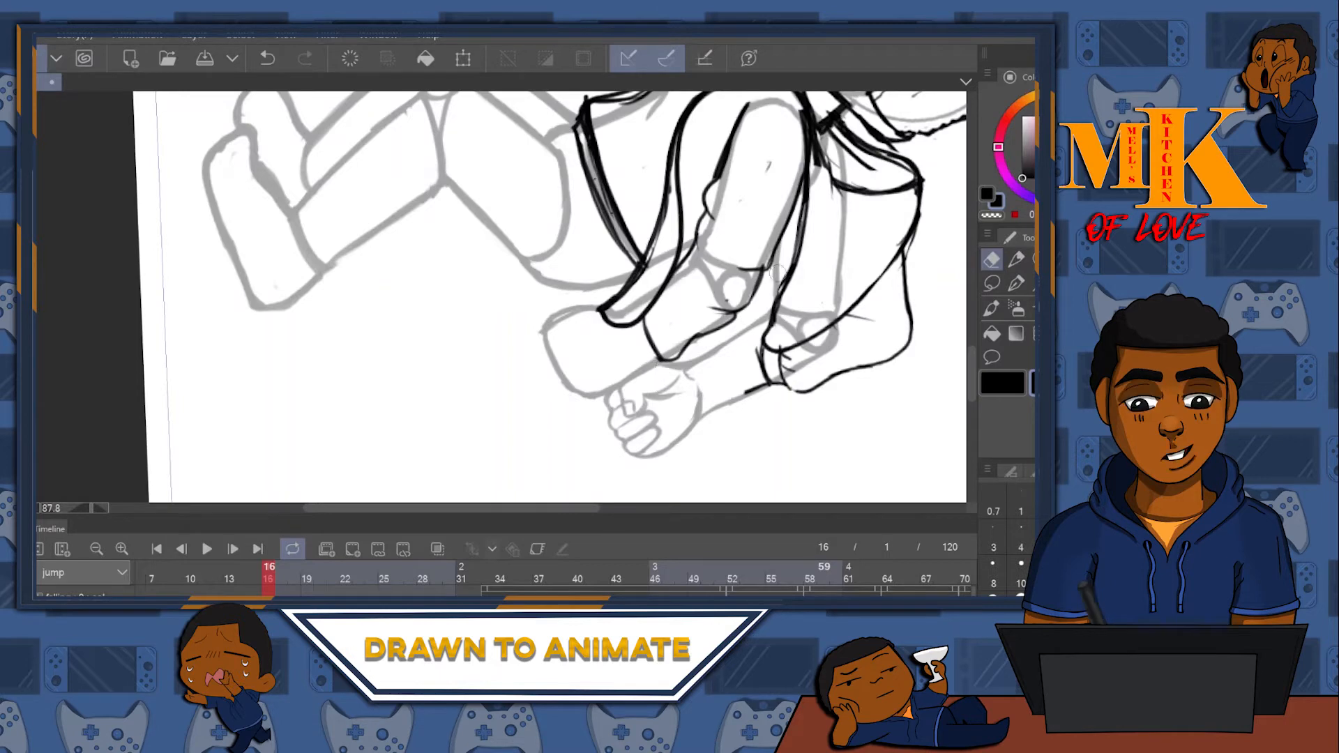
mouse_move(805, 290)
left_mouse_down()
mouse_move(749, 470)
mouse_move(687, 495)
left_mouse_up()
mouse_move(687, 488)
left_mouse_down()
mouse_move(697, 453)
mouse_move(820, 333)
left_mouse_up()
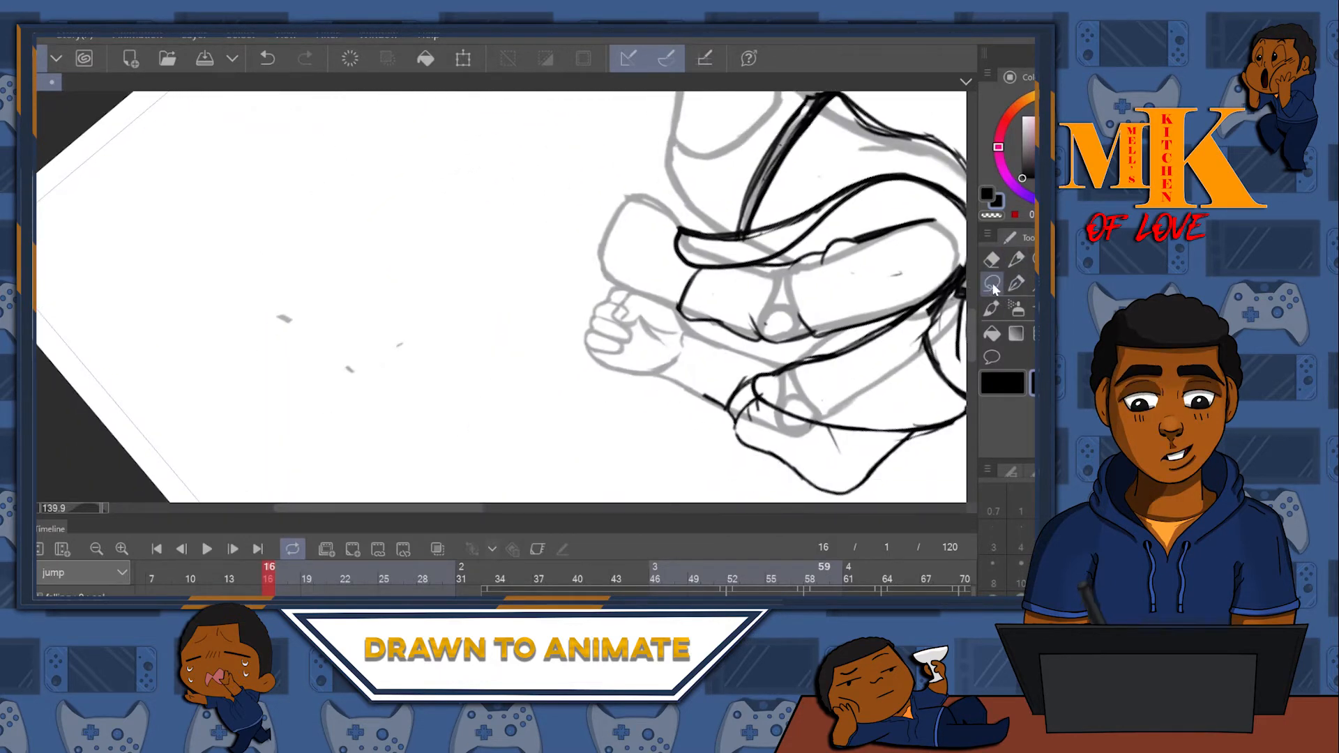
scroll(658, 339, "up", 2)
left_click_drag(658, 339, 574, 470)
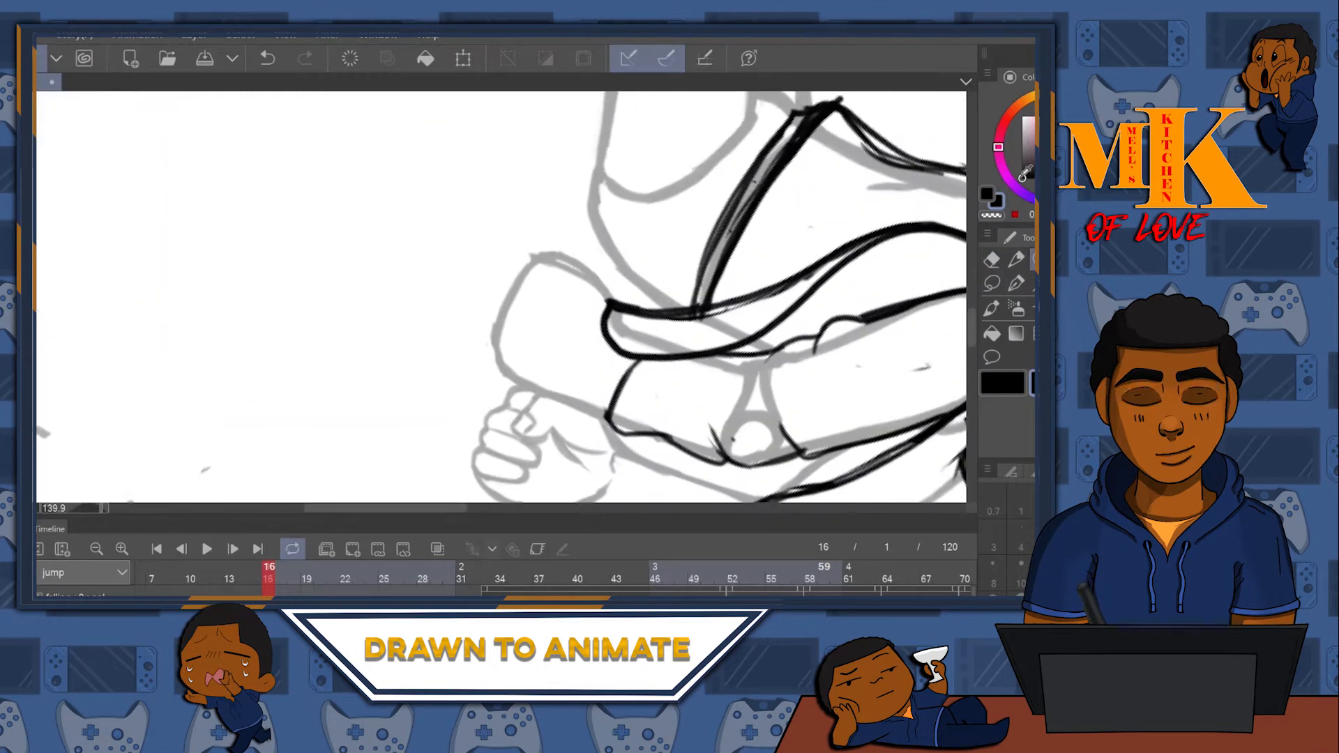
left_click(1016, 259)
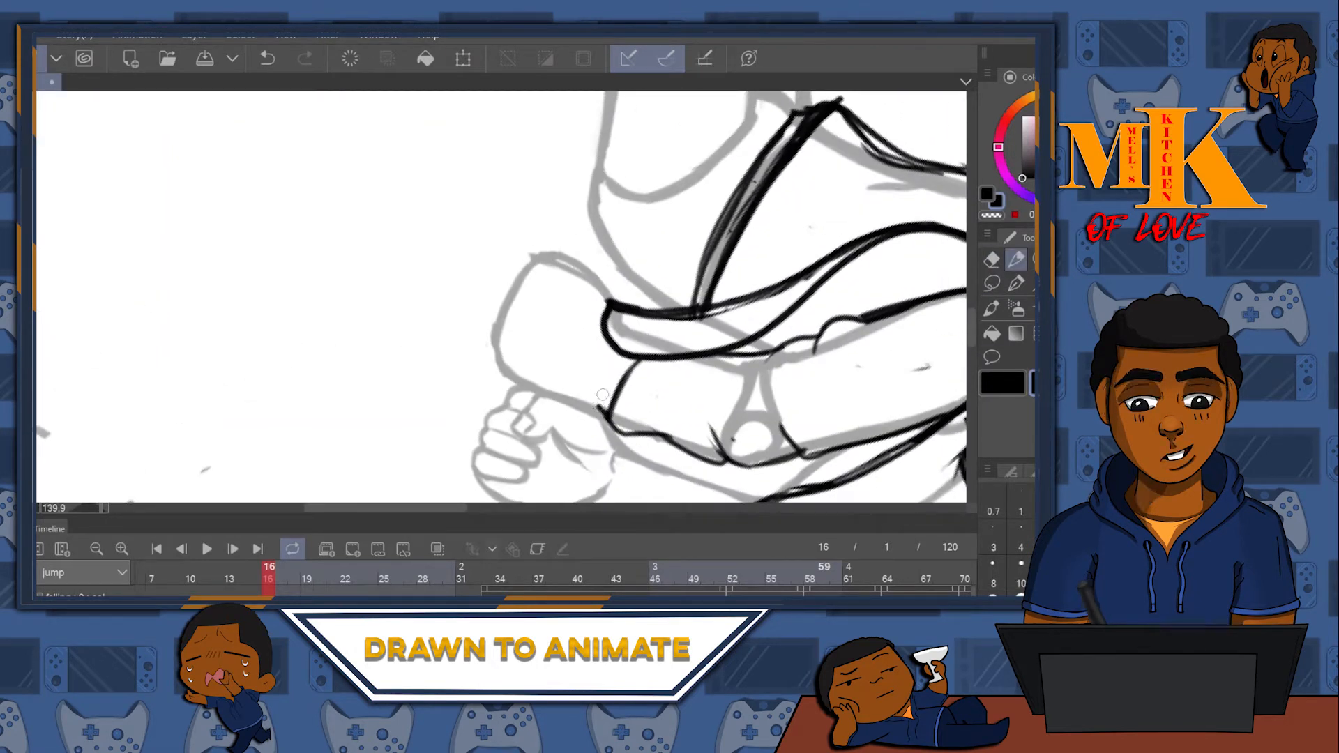
mouse_move(614, 367)
left_mouse_down()
mouse_move(600, 407)
mouse_move(823, 272)
mouse_move(839, 276)
mouse_move(837, 199)
mouse_move(784, 333)
mouse_move(807, 239)
mouse_move(679, 301)
mouse_move(606, 366)
mouse_move(702, 299)
left_mouse_up()
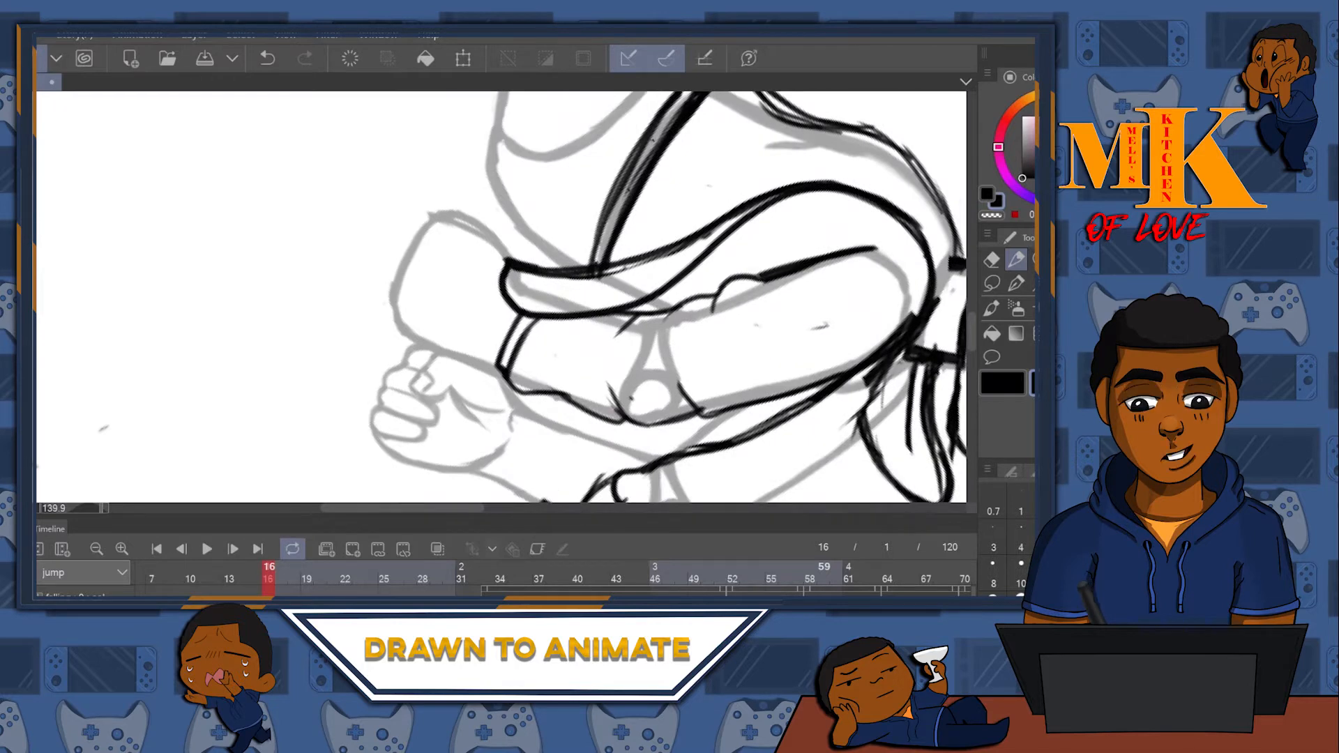
- Thin the near sleeve's upper-arm line with the eraser and clean up stray marks around the arm and collar
left_click_drag(757, 285, 829, 268)
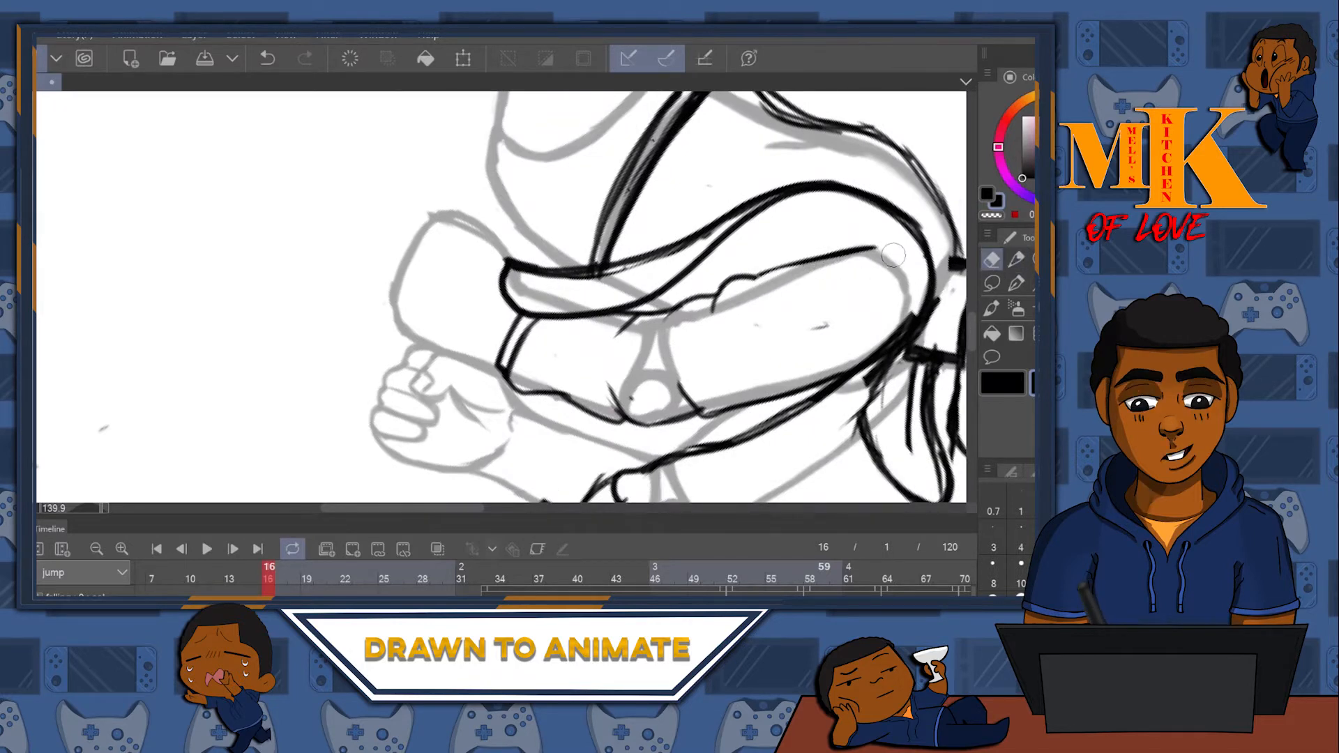
key("space")
mouse_move(657, 314)
left_mouse_down()
mouse_move(615, 404)
mouse_move(654, 262)
mouse_move(693, 258)
mouse_move(653, 388)
mouse_move(638, 349)
mouse_move(647, 307)
left_mouse_up()
left_click(991, 260)
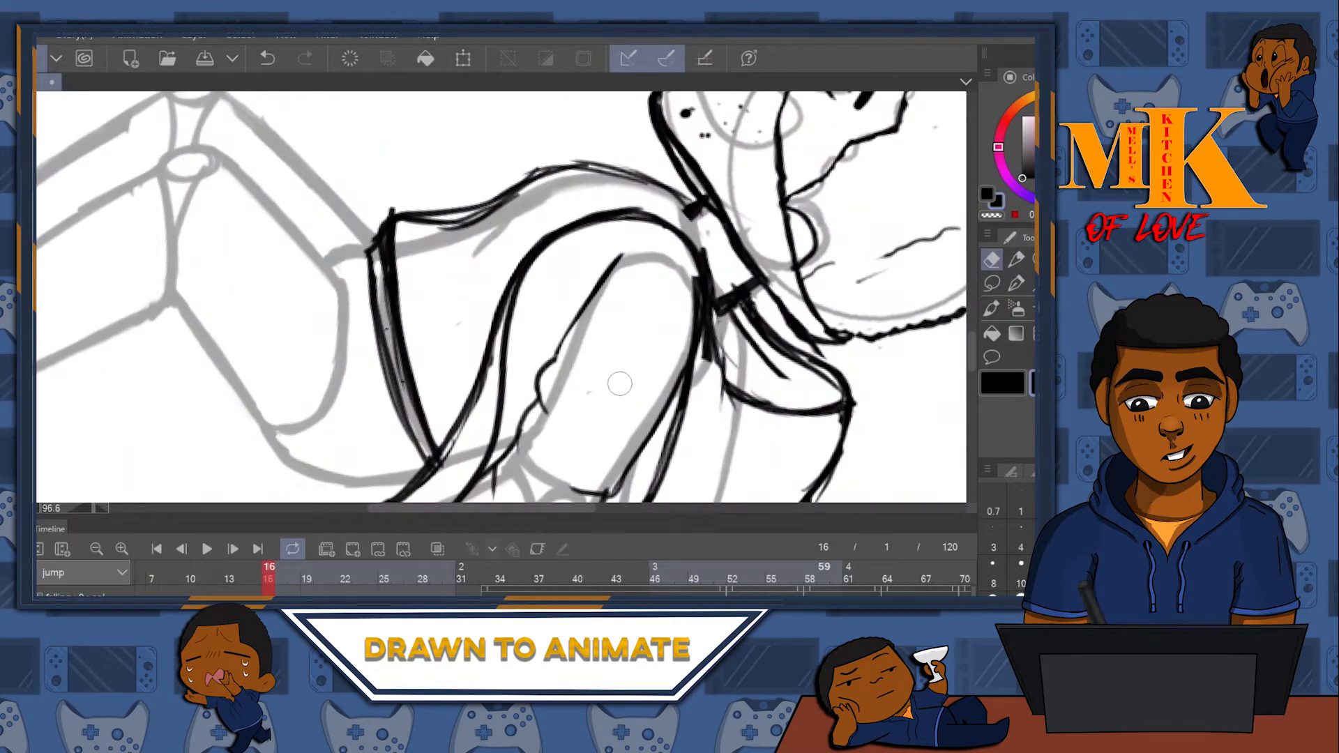
left_click(638, 347)
left_click_drag(706, 240, 668, 284)
left_click_drag(681, 373, 664, 346)
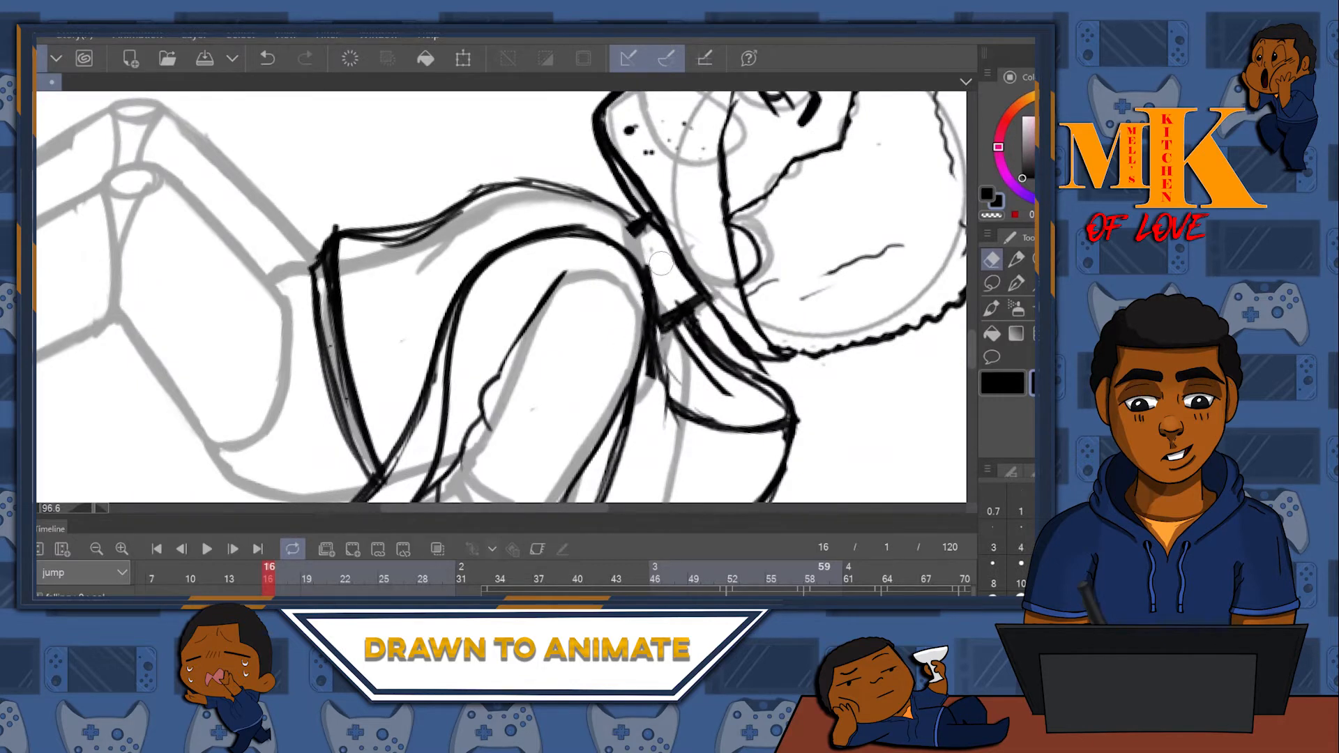
left_click_drag(652, 261, 587, 281)
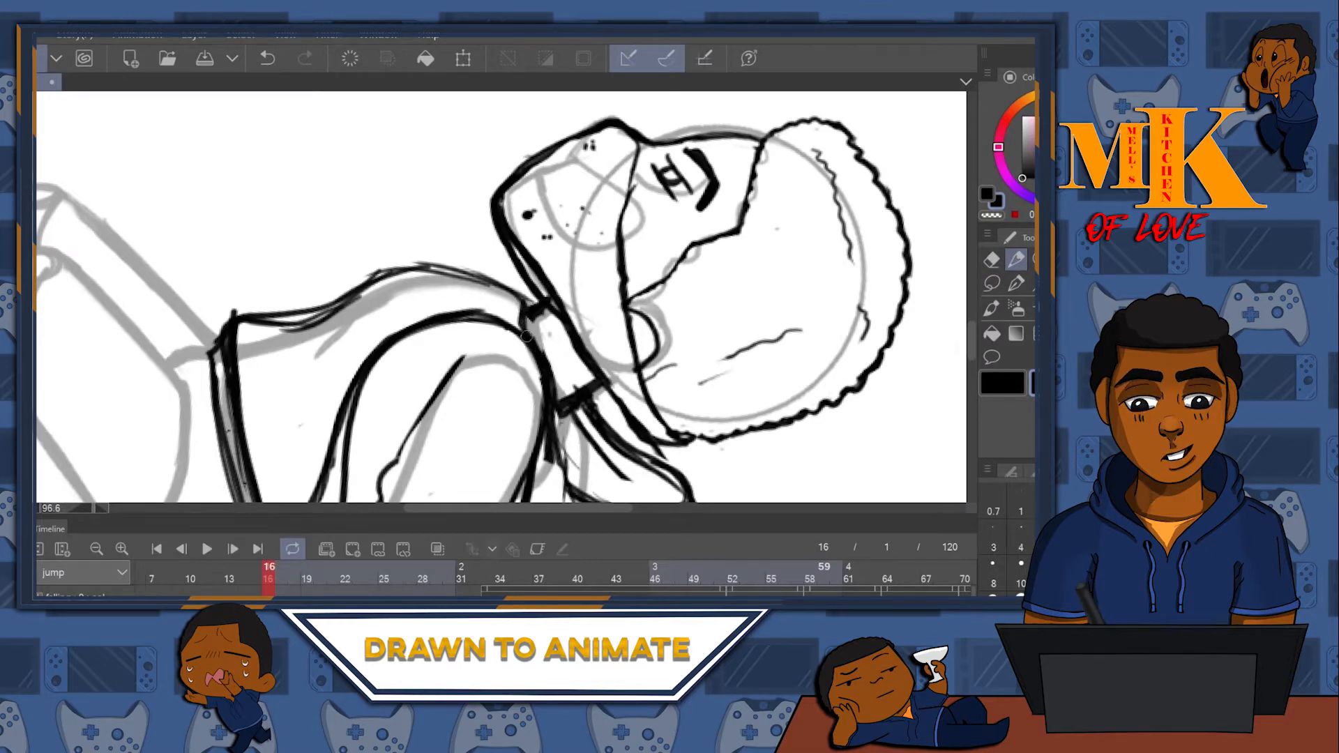
- Connect the collar to the jacket's front edge, clean that edge into one thick smooth line, and round its hem corner
left_click_drag(531, 327, 779, 249)
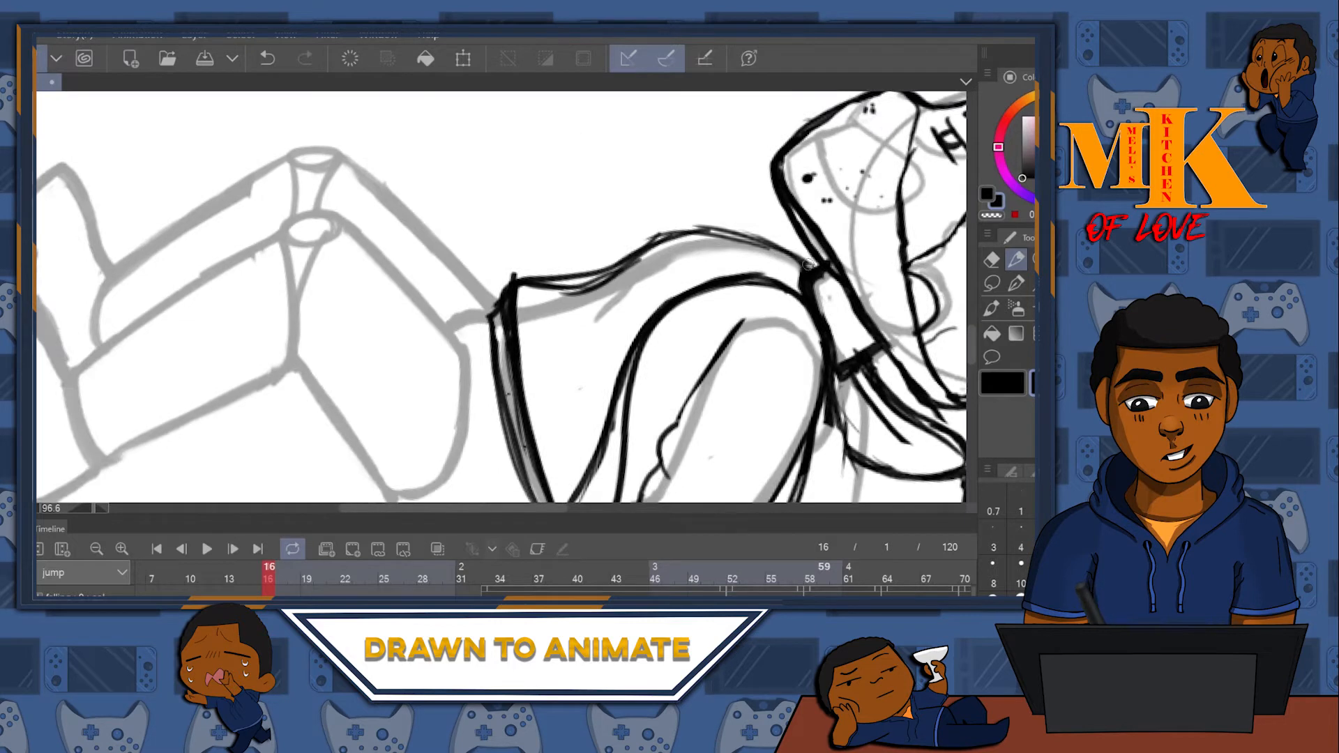
left_click_drag(688, 231, 624, 260)
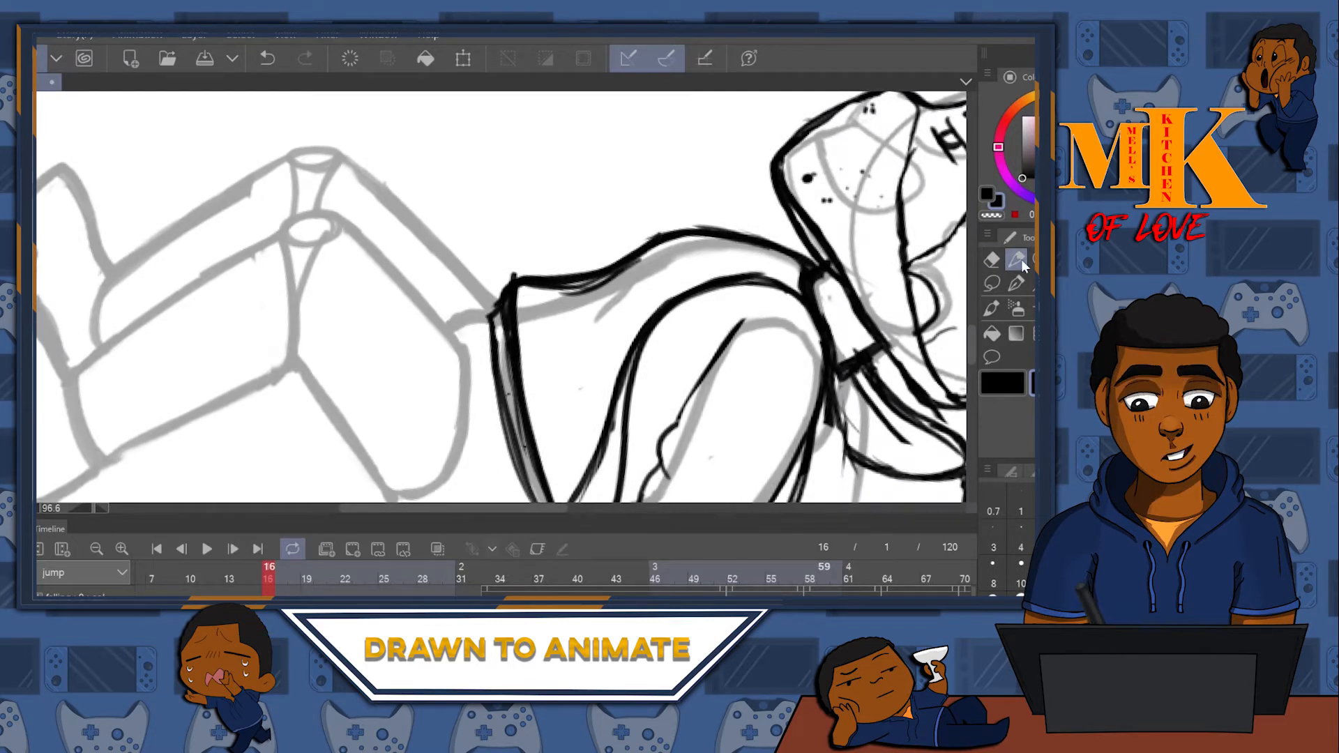
left_click_drag(653, 262, 529, 287)
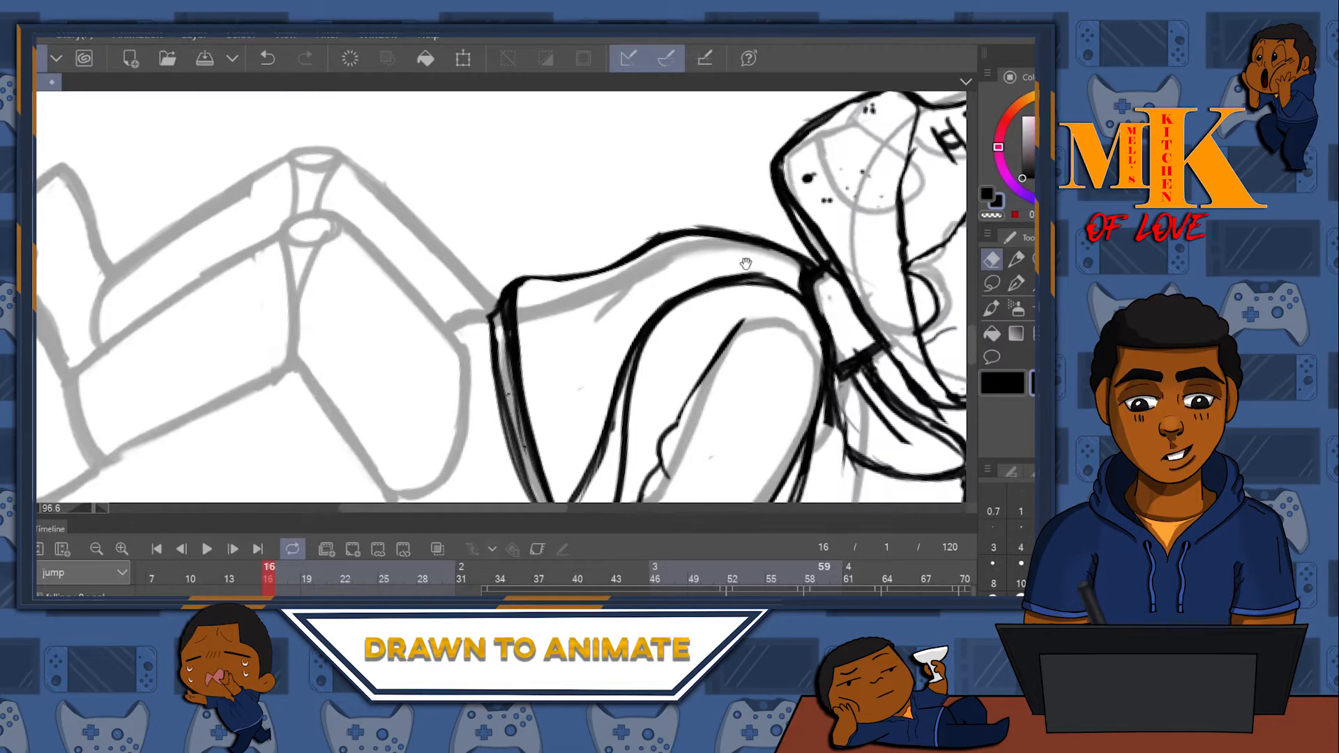
left_click_drag(743, 185, 627, 205)
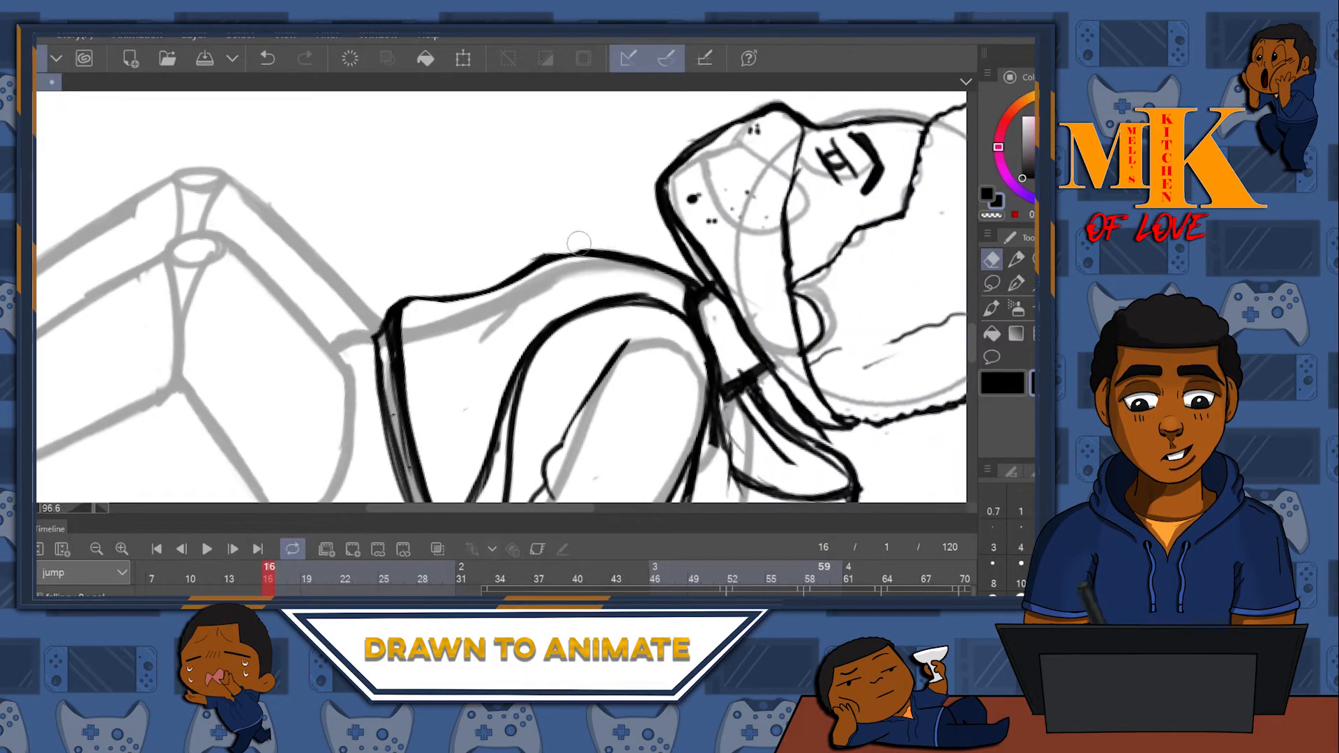
left_click(1037, 260)
left_click_drag(837, 251, 767, 94)
left_click(1015, 260)
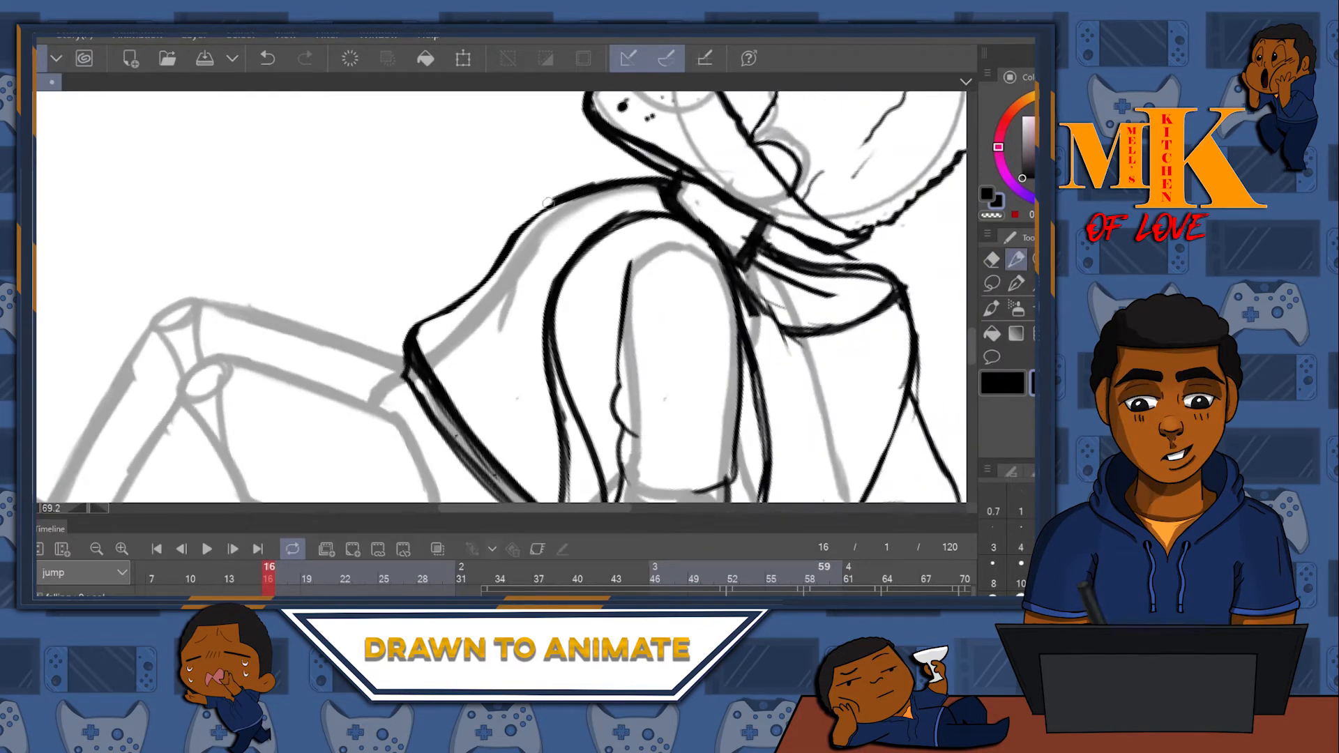
- Outline the near hand in black beyond the cuff, following the rough block shape and rounding its outer corner
mouse_move(739, 340)
left_mouse_down()
mouse_move(484, 195)
mouse_move(459, 205)
left_mouse_up()
mouse_move(495, 488)
left_mouse_down()
mouse_move(631, 308)
mouse_move(714, 254)
mouse_move(703, 305)
mouse_move(828, 242)
left_mouse_up()
mouse_move(680, 258)
left_mouse_down()
mouse_move(603, 341)
mouse_move(672, 257)
left_mouse_up()
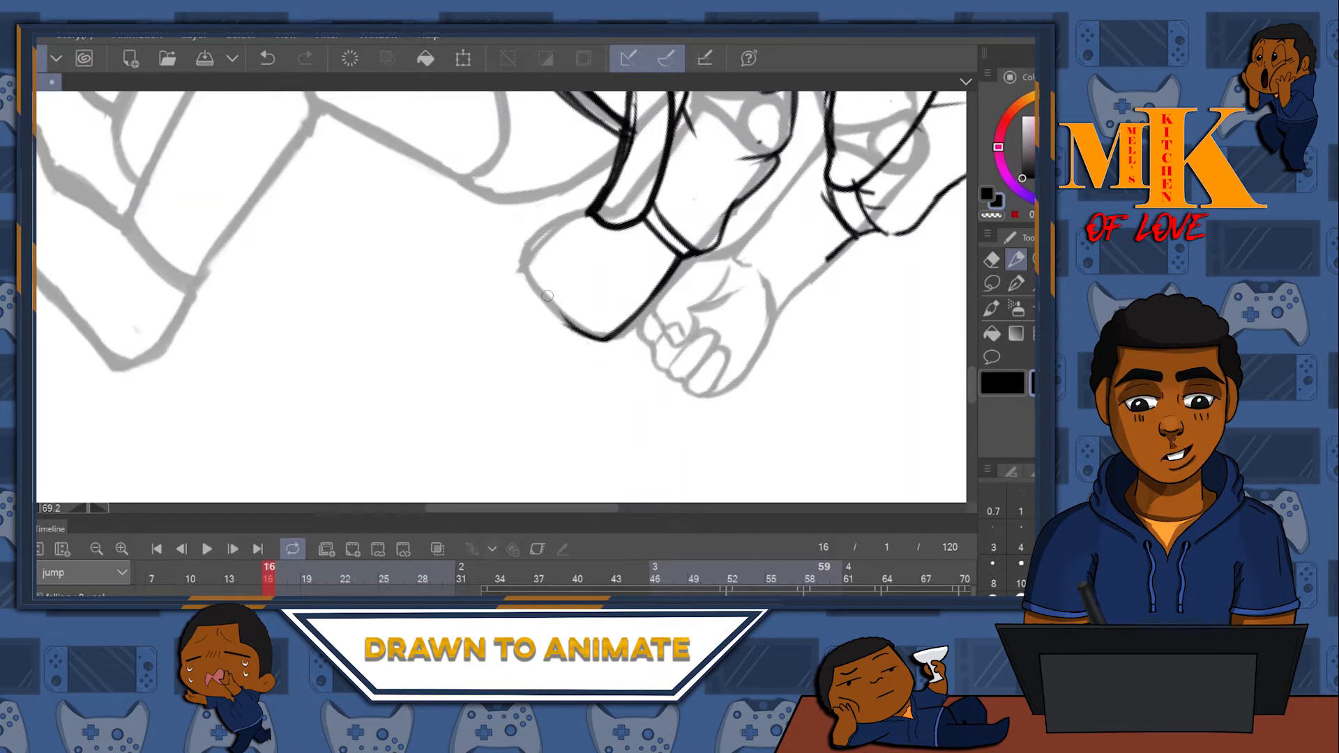
left_click_drag(604, 340, 523, 263)
mouse_move(578, 328)
left_mouse_down()
mouse_move(561, 220)
mouse_move(596, 200)
mouse_move(557, 226)
mouse_move(593, 208)
left_mouse_up()
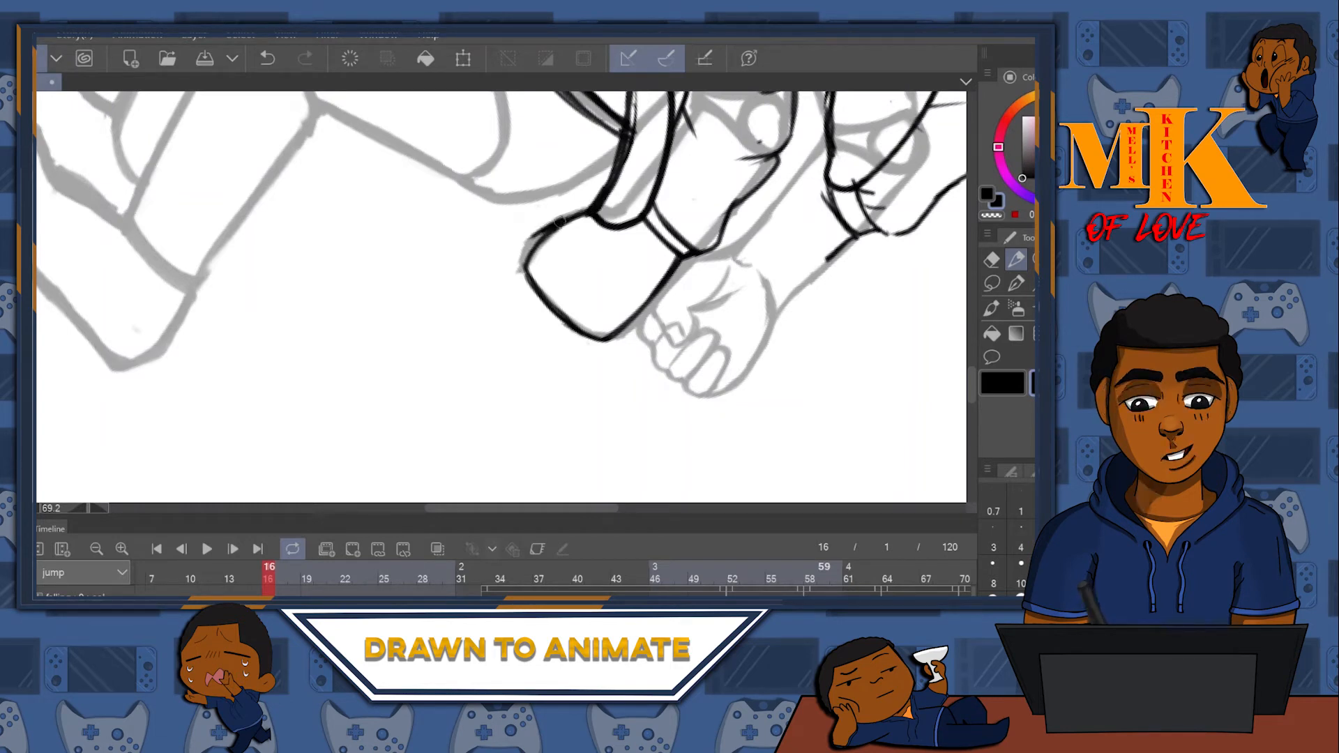
left_click_drag(519, 287, 525, 234)
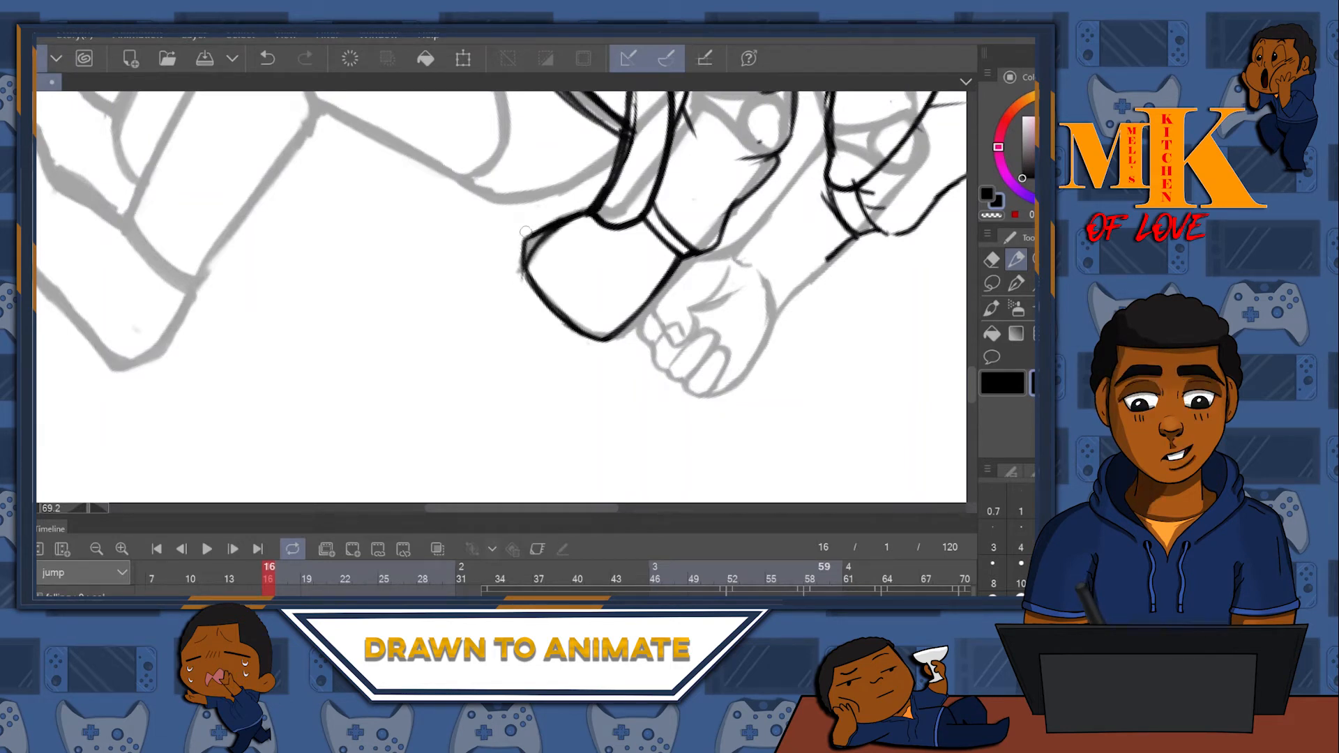
key("ctrl+z")
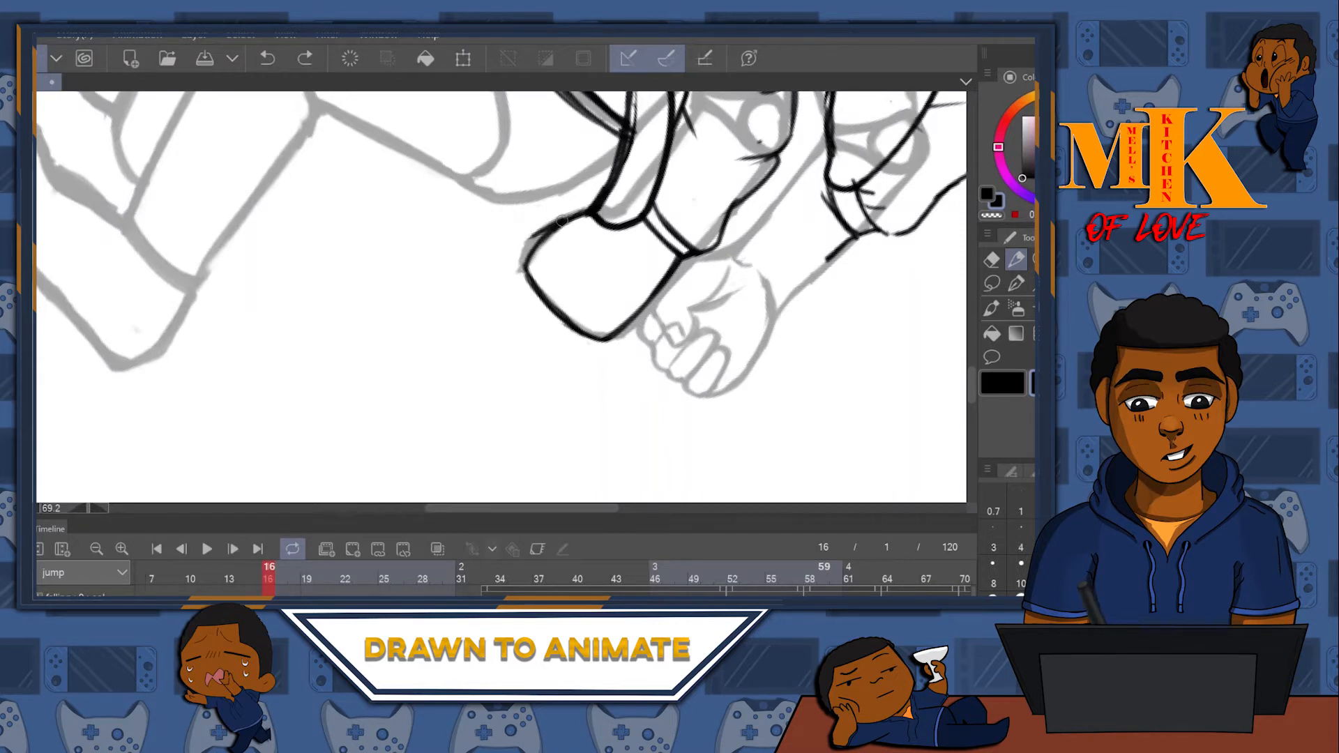
left_click_drag(562, 221, 523, 248)
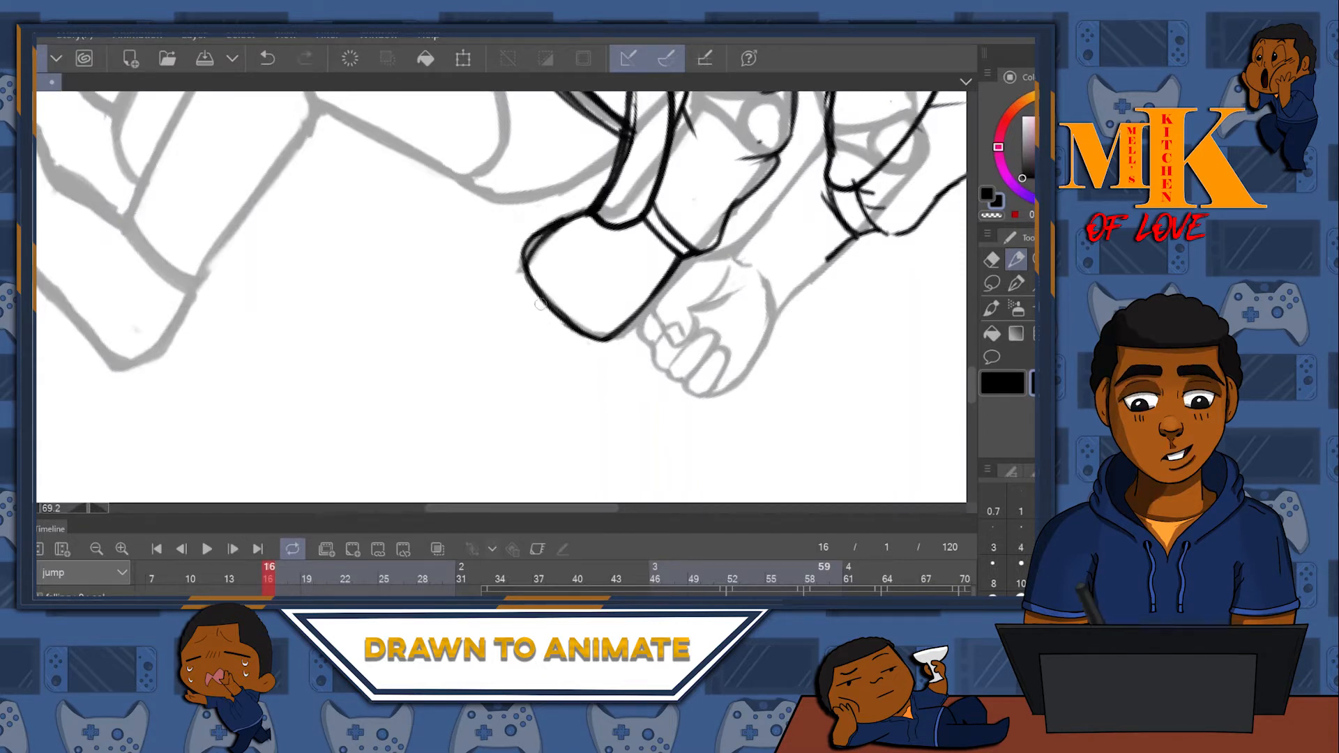
- Erase notches into the near hand's outer edge and redraw that edge as bumpy knuckles
mouse_move(566, 313)
left_mouse_down()
mouse_move(594, 340)
mouse_move(563, 344)
mouse_move(549, 296)
left_mouse_up()
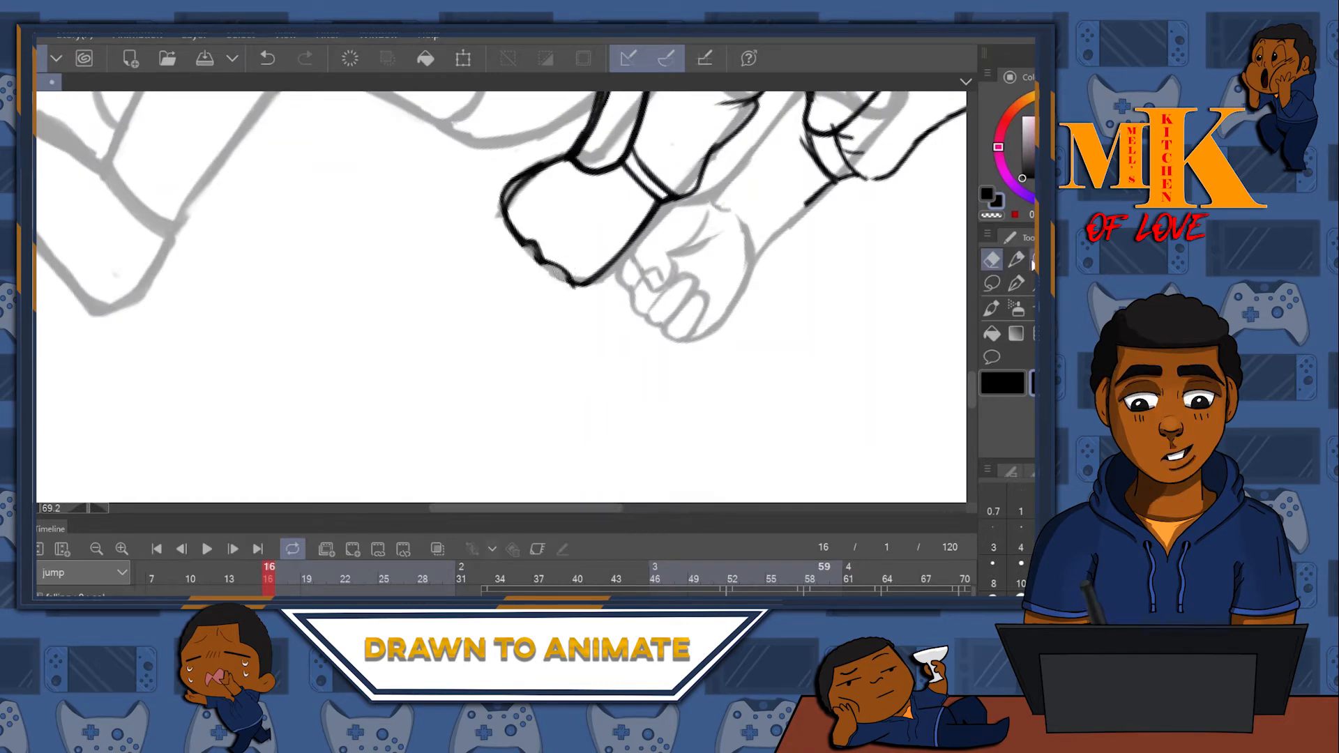
left_click_drag(743, 262, 673, 460)
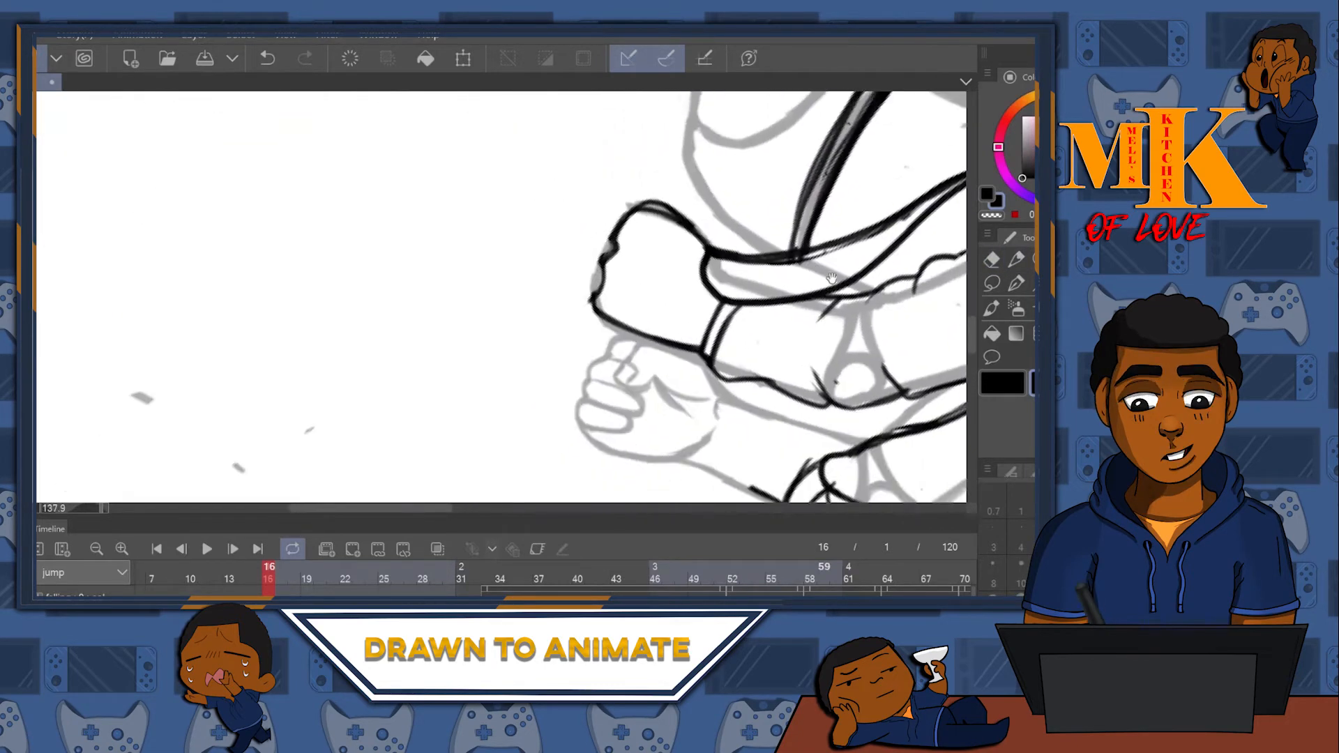
left_click(1008, 261)
left_click_drag(592, 297, 634, 207)
left_click_drag(594, 269, 605, 252)
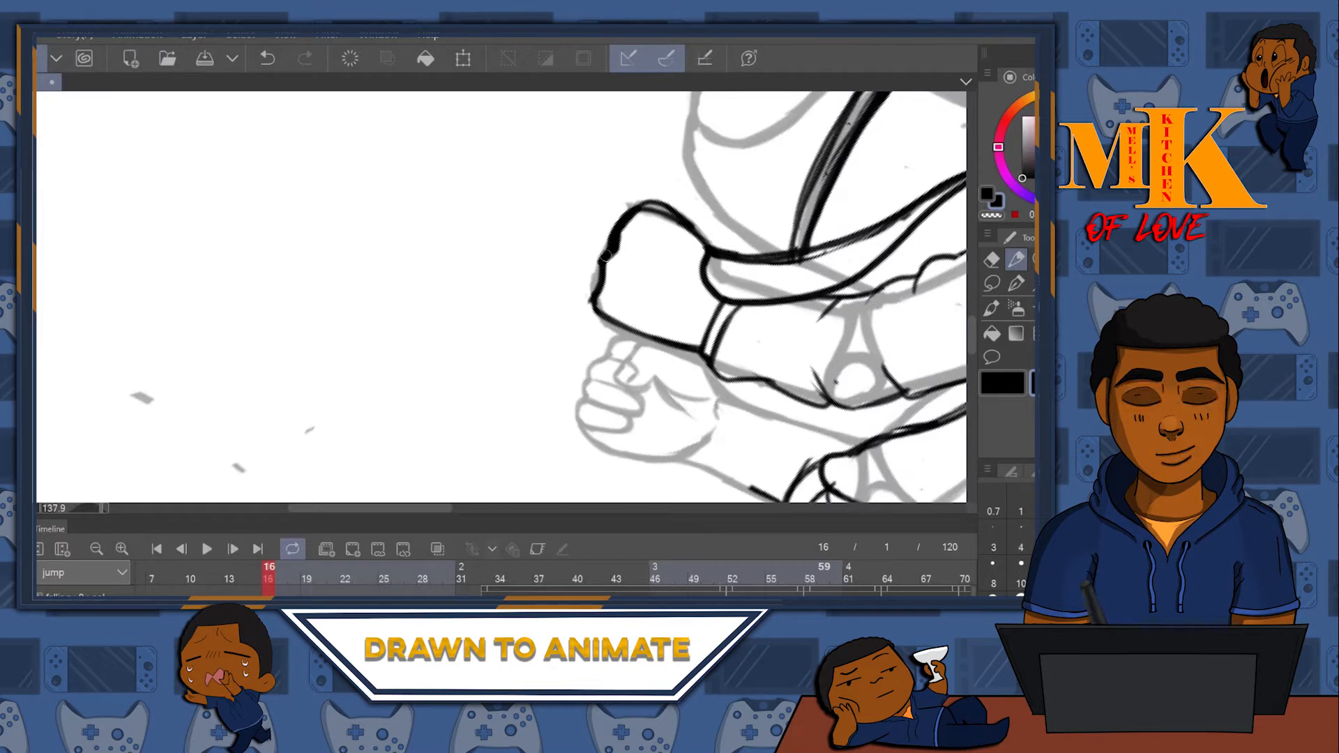
key("ctrl+z")
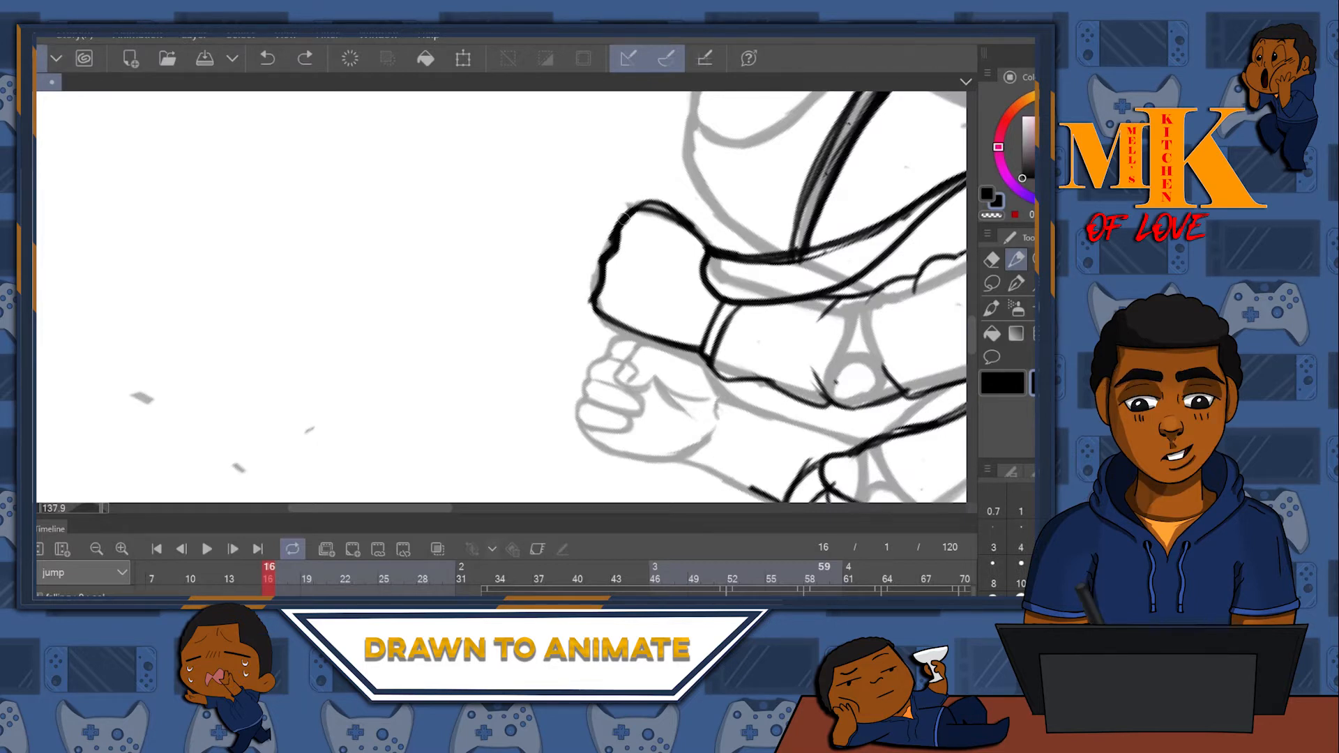
mouse_move(612, 239)
left_mouse_down()
mouse_move(596, 312)
mouse_move(613, 125)
mouse_move(668, 240)
mouse_move(765, 205)
mouse_move(605, 287)
left_mouse_up()
left_click_drag(736, 355, 498, 343)
left_click_drag(785, 315, 834, 262)
left_click_drag(704, 378, 712, 144)
left_click_drag(665, 209, 657, 412)
mouse_move(739, 336)
left_mouse_down()
mouse_move(774, 244)
mouse_move(762, 369)
mouse_move(845, 281)
mouse_move(823, 258)
left_mouse_up()
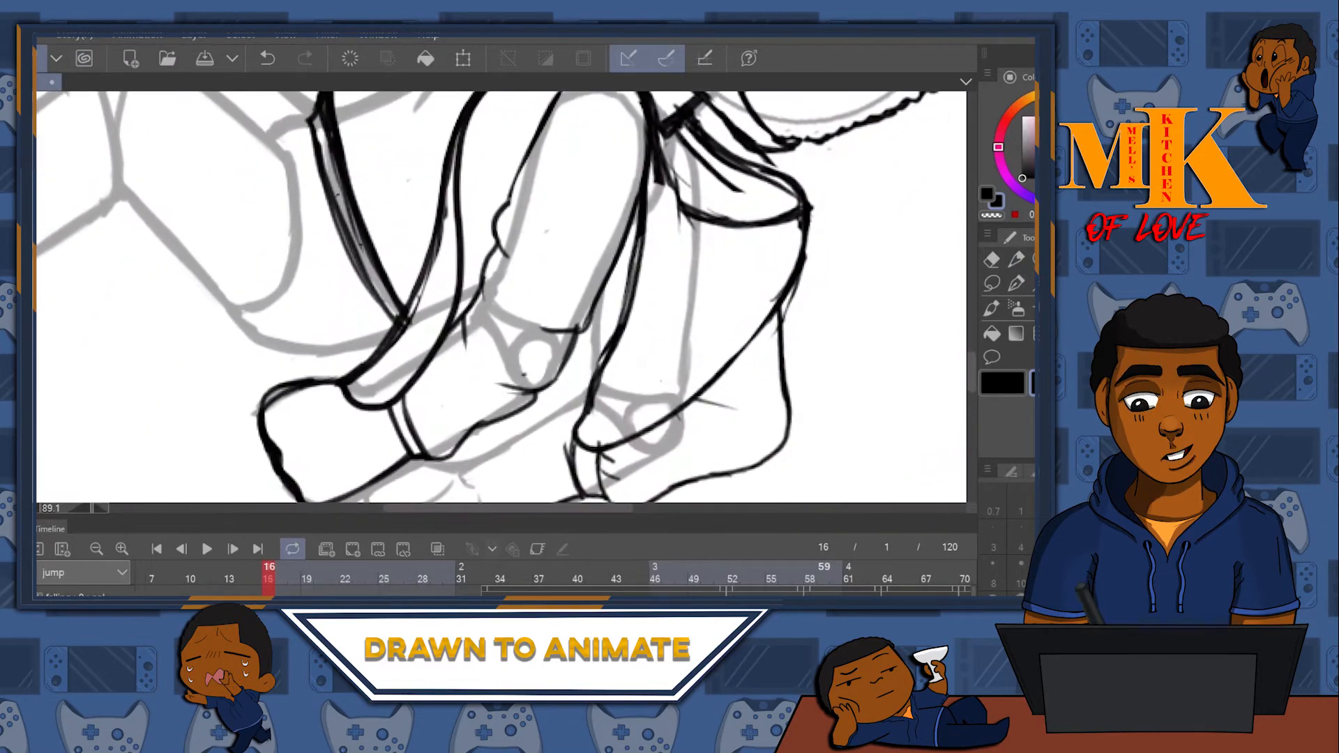
left_click(991, 282)
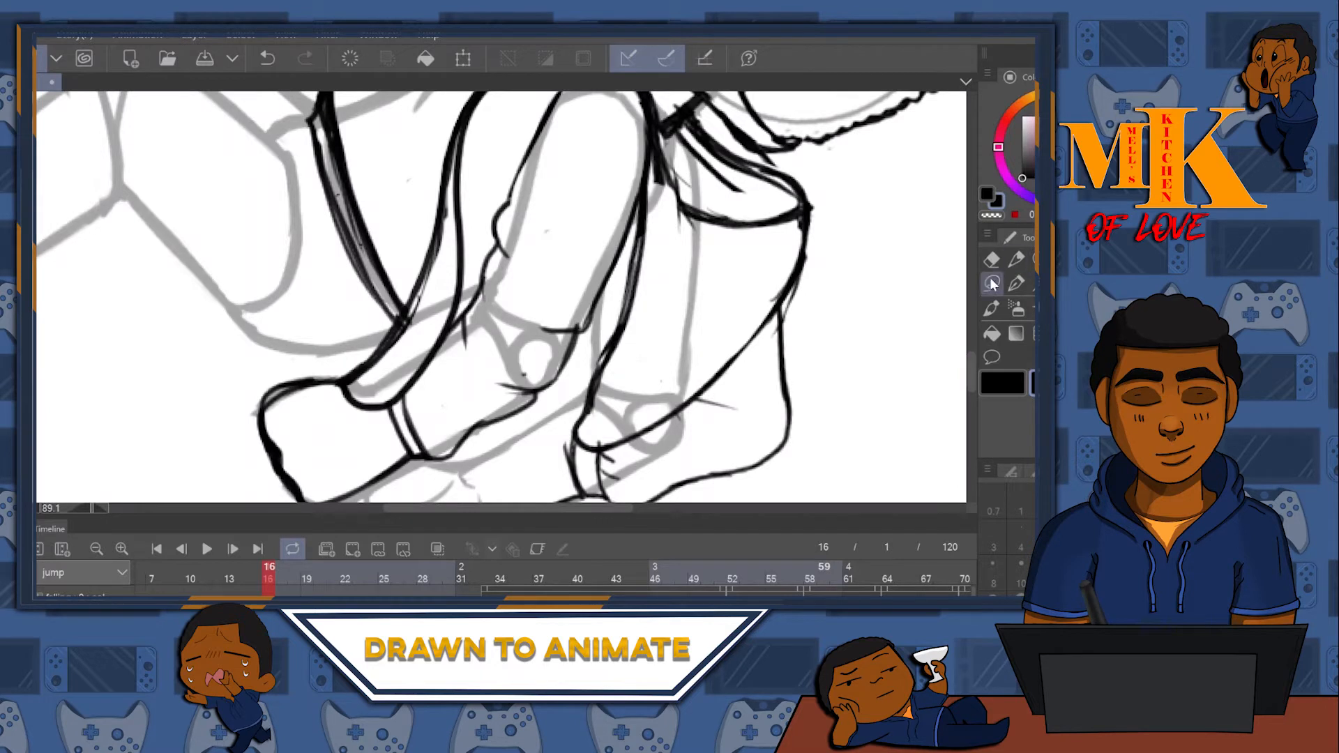
left_click_drag(741, 180, 737, 241)
mouse_move(694, 169)
left_mouse_down()
mouse_move(731, 174)
mouse_move(787, 230)
left_mouse_up()
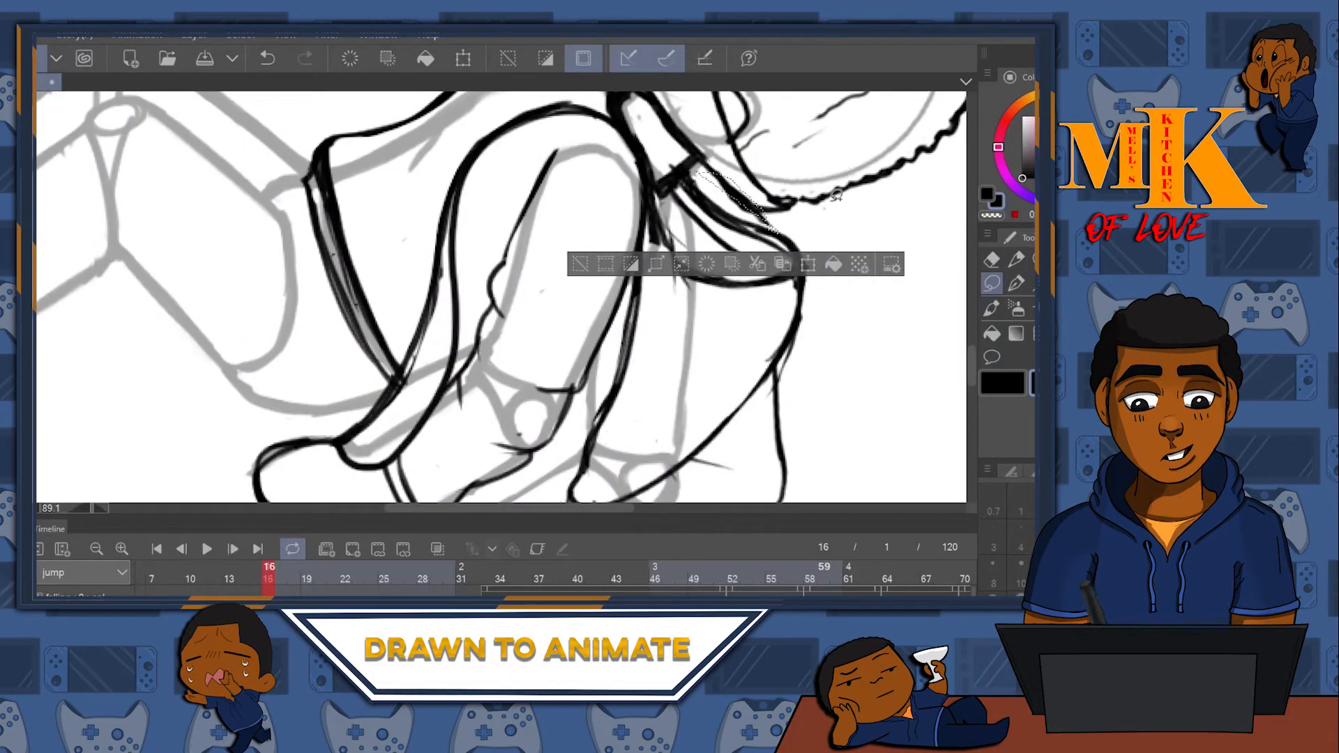
key("ctrl+d")
- Lasso the collar and jacket outline behind the near sleeve, and rotate it inward toward the sleeve with a free transform
mouse_move(765, 214)
left_mouse_down()
mouse_move(817, 251)
mouse_move(820, 297)
left_mouse_up()
mouse_move(730, 447)
left_mouse_down()
mouse_move(644, 501)
mouse_move(622, 471)
mouse_move(565, 455)
left_mouse_up()
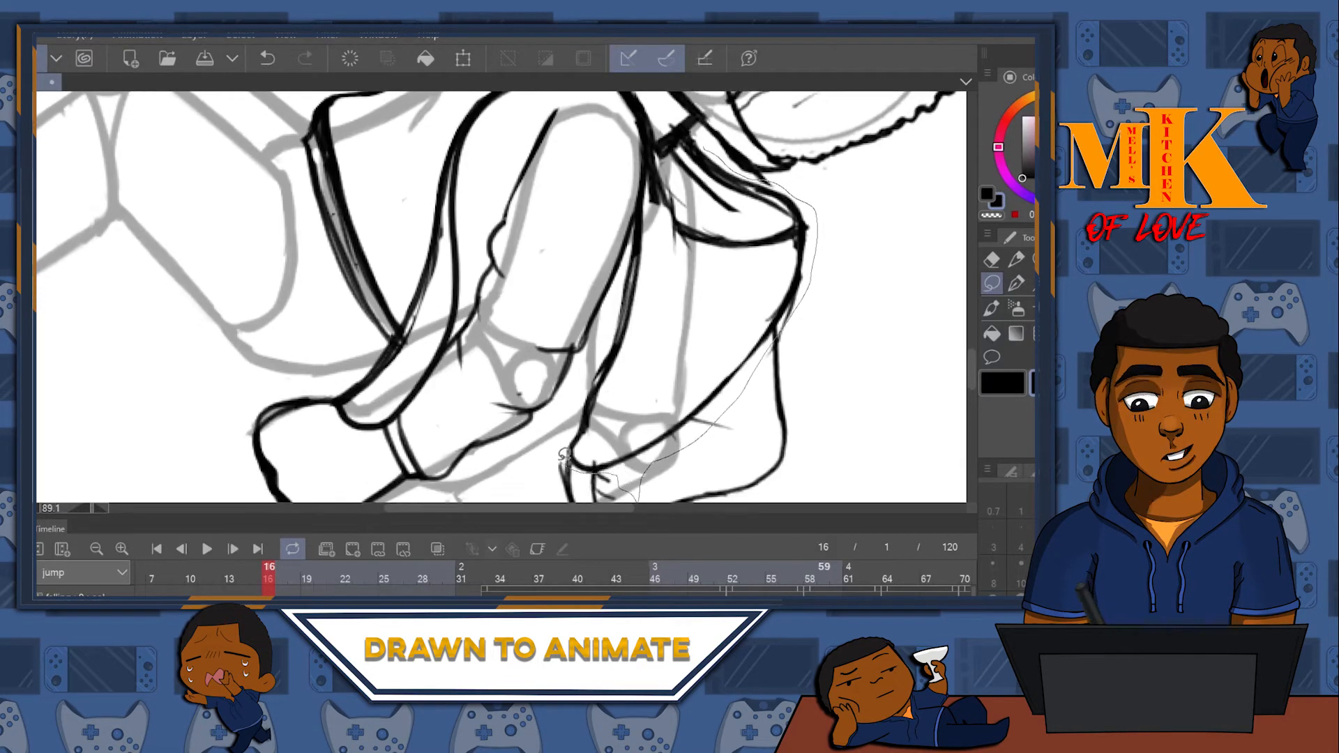
left_click_drag(636, 248, 644, 187)
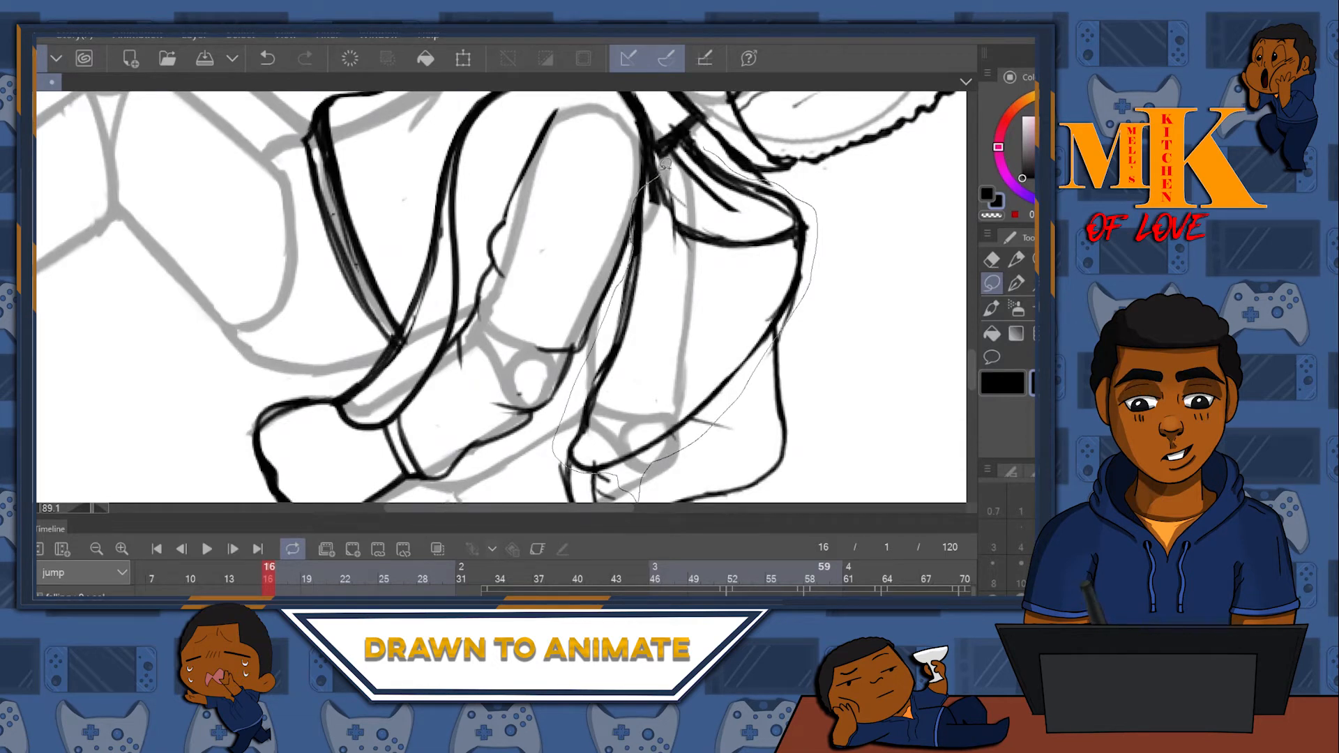
left_click_drag(689, 139, 687, 142)
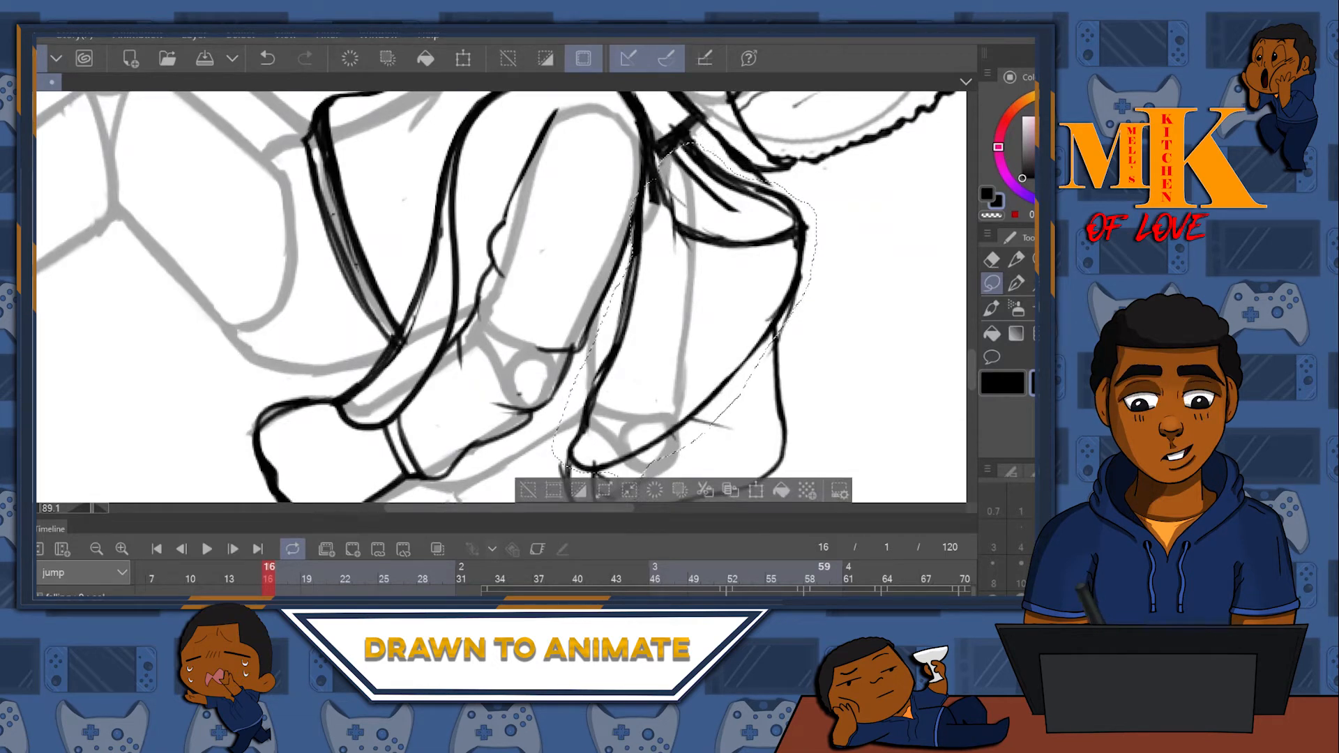
scroll(907, 251, "down", 1)
left_click_drag(906, 252, 587, 93)
left_click_drag(775, 263, 781, 396)
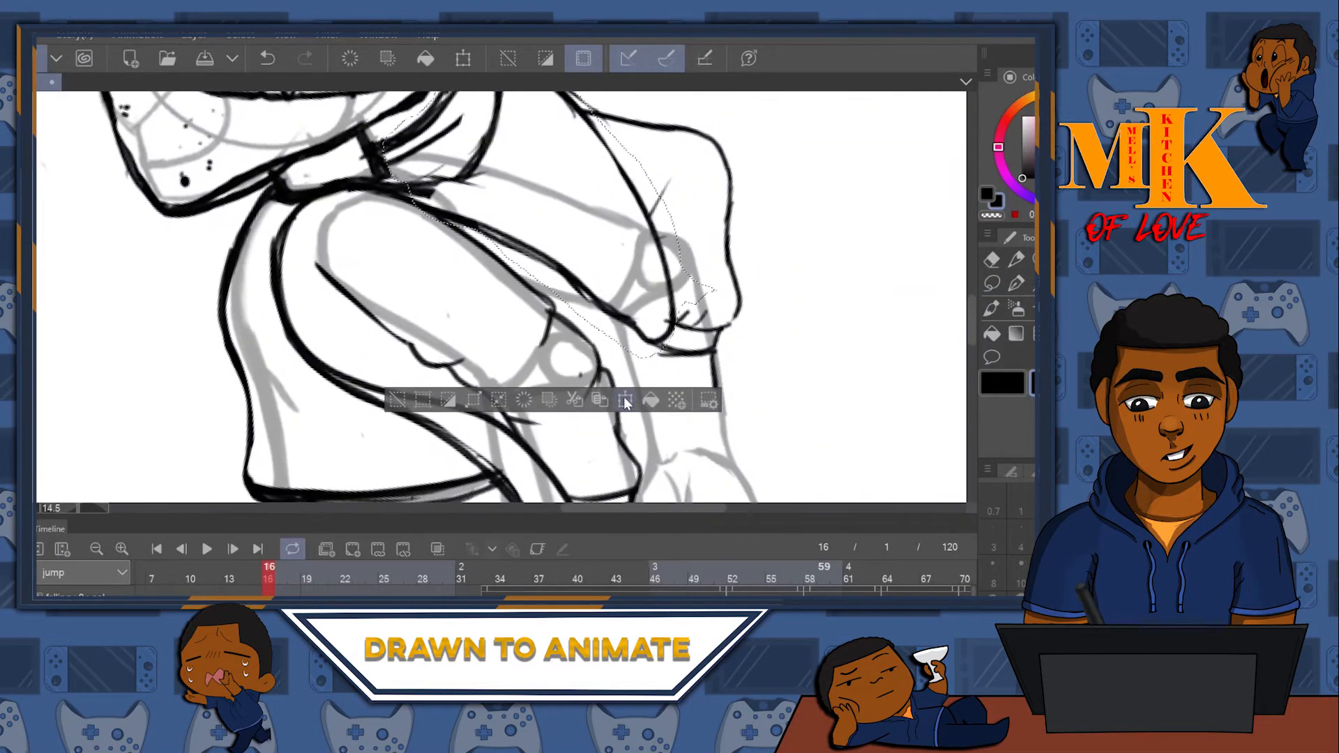
left_click(624, 402)
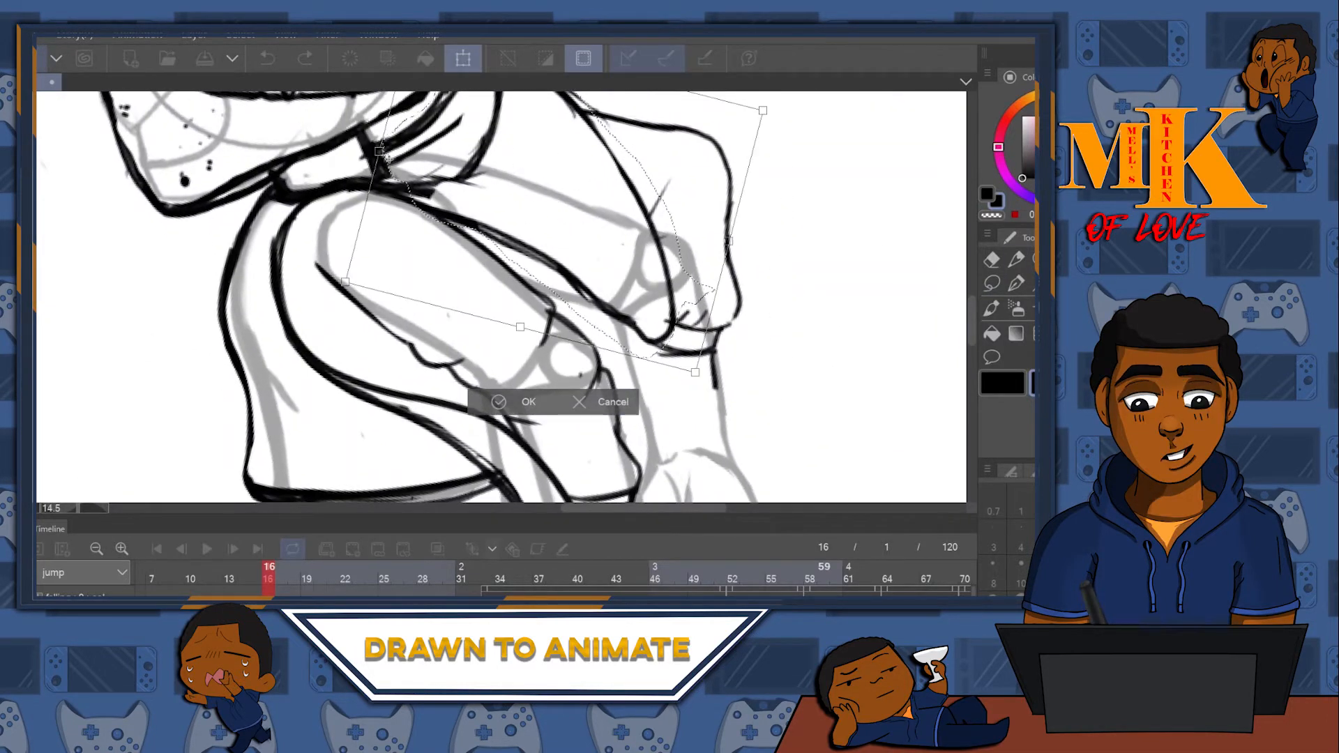
left_click_drag(858, 137, 637, 275)
key("Return")
key("ctrl+t")
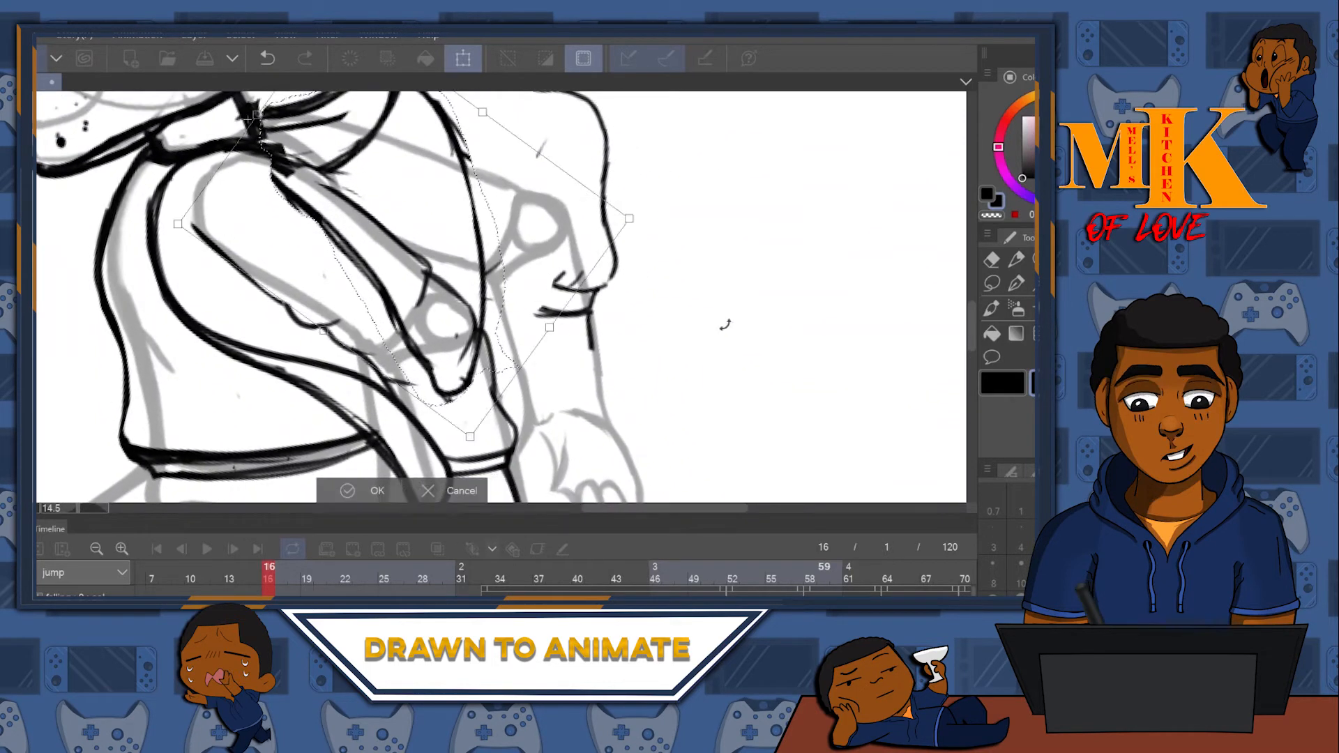
key("Return")
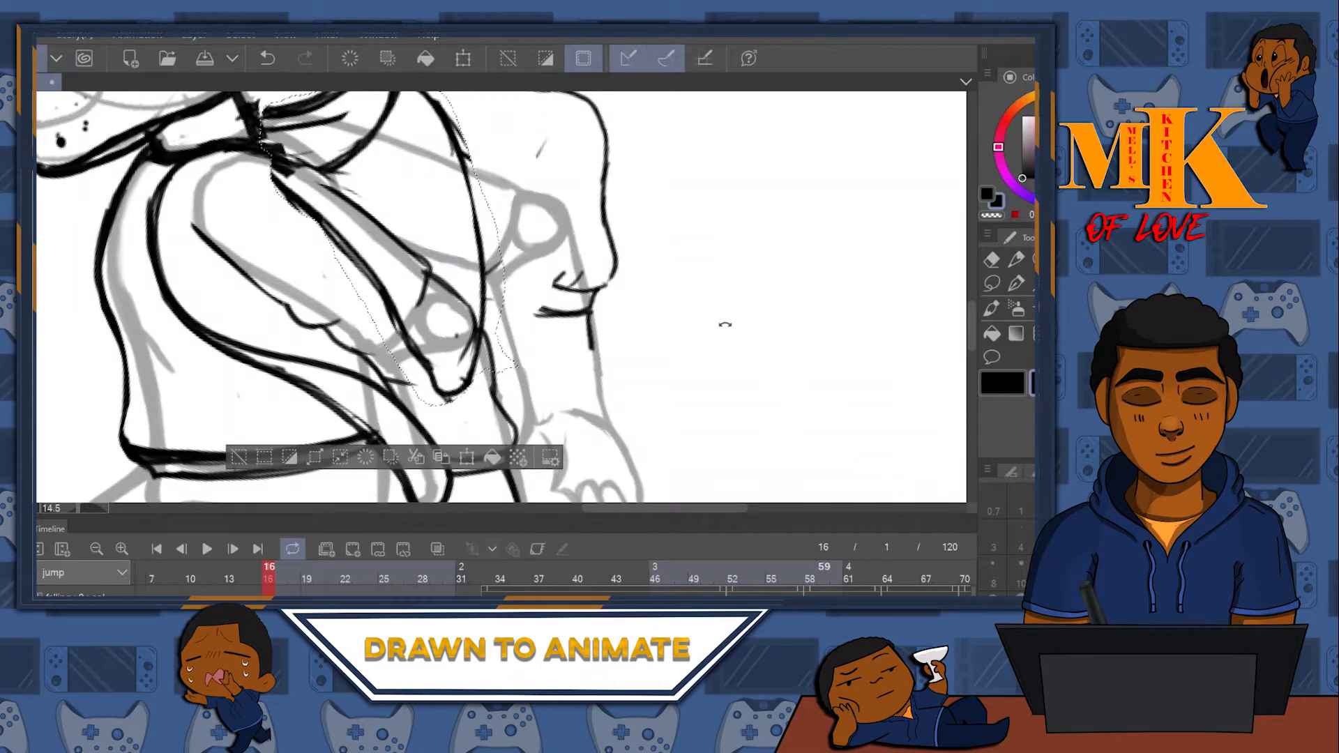
key("ctrl+d")
- Erase the transformed jacket lines that overlap the inside of the near sleeve between the shoulder and elbow
mouse_move(760, 249)
left_mouse_down()
mouse_move(762, 317)
mouse_move(723, 440)
left_mouse_up()
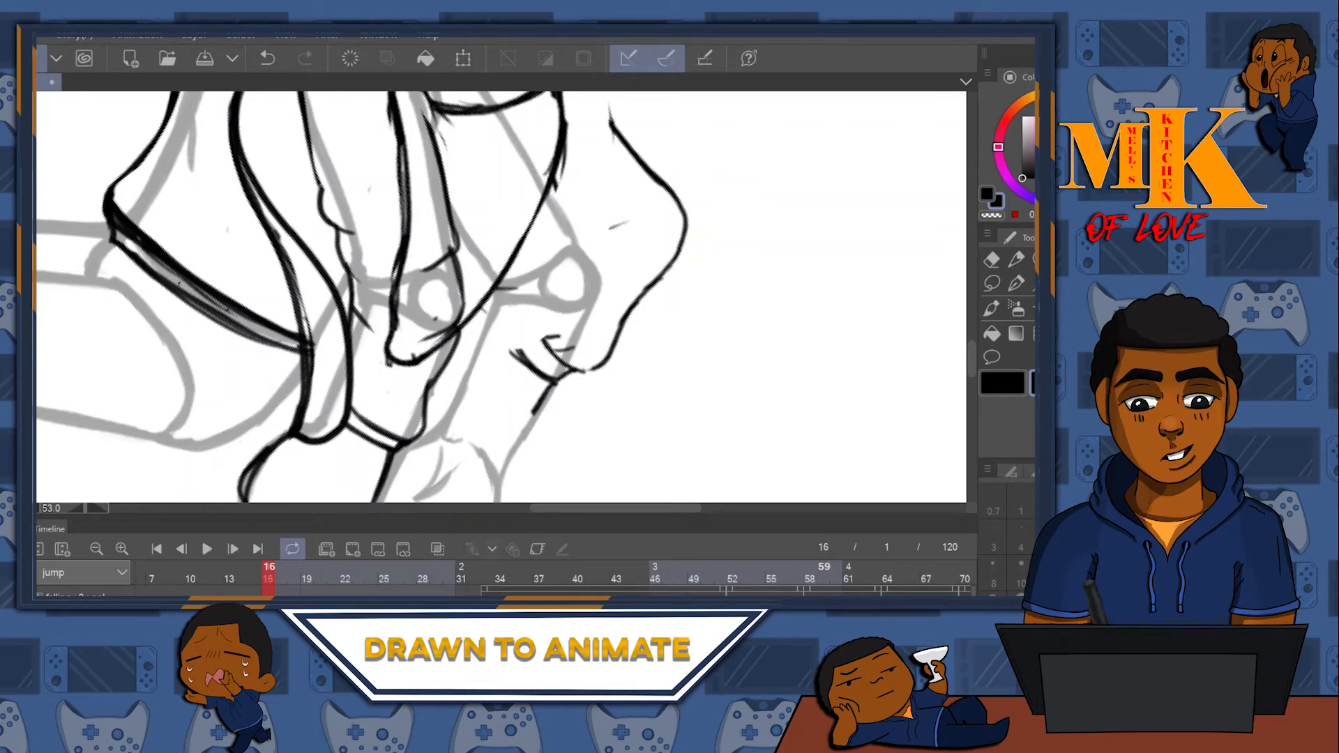
left_click(992, 260)
mouse_move(398, 137)
left_mouse_down()
mouse_move(391, 356)
mouse_move(410, 346)
mouse_move(436, 354)
left_mouse_up()
left_click_drag(415, 287, 441, 495)
left_click_drag(421, 336, 422, 304)
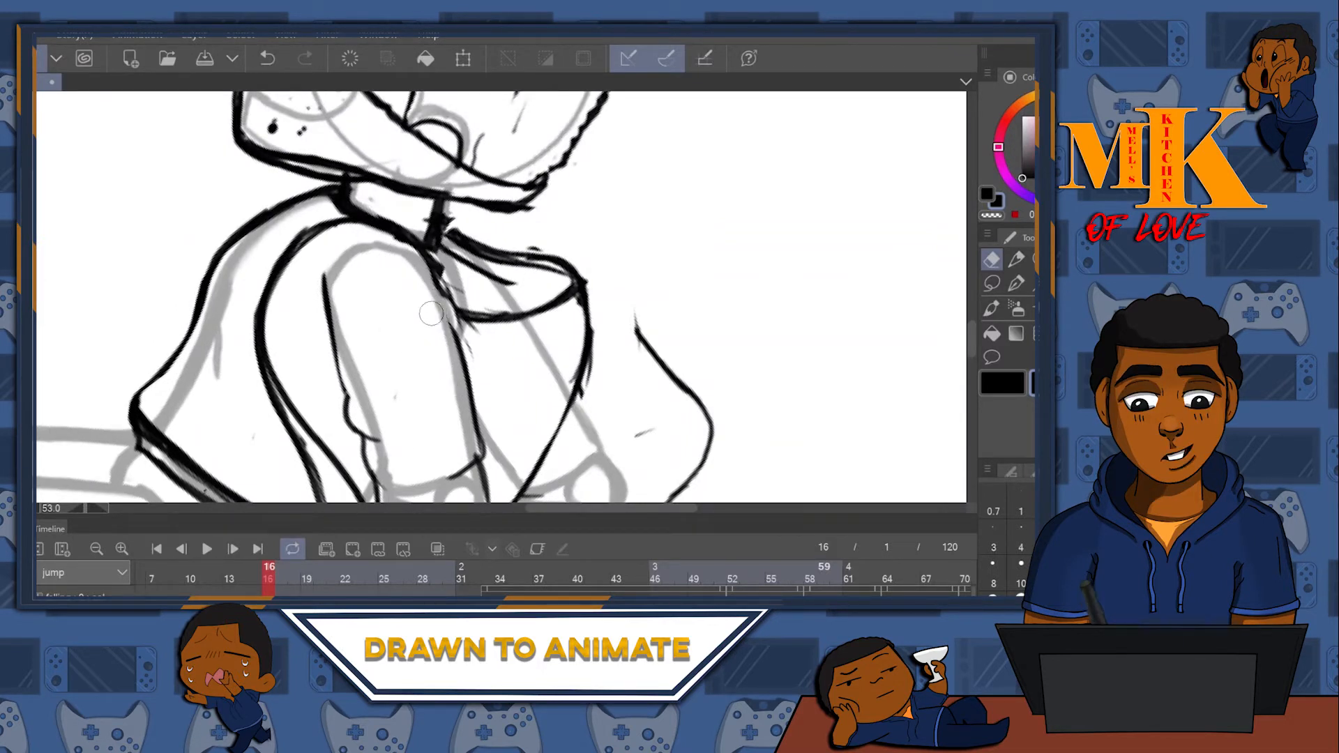
- Redraw the near sleeve's rear line in black from below the collar down toward the elbow
left_click(1015, 259)
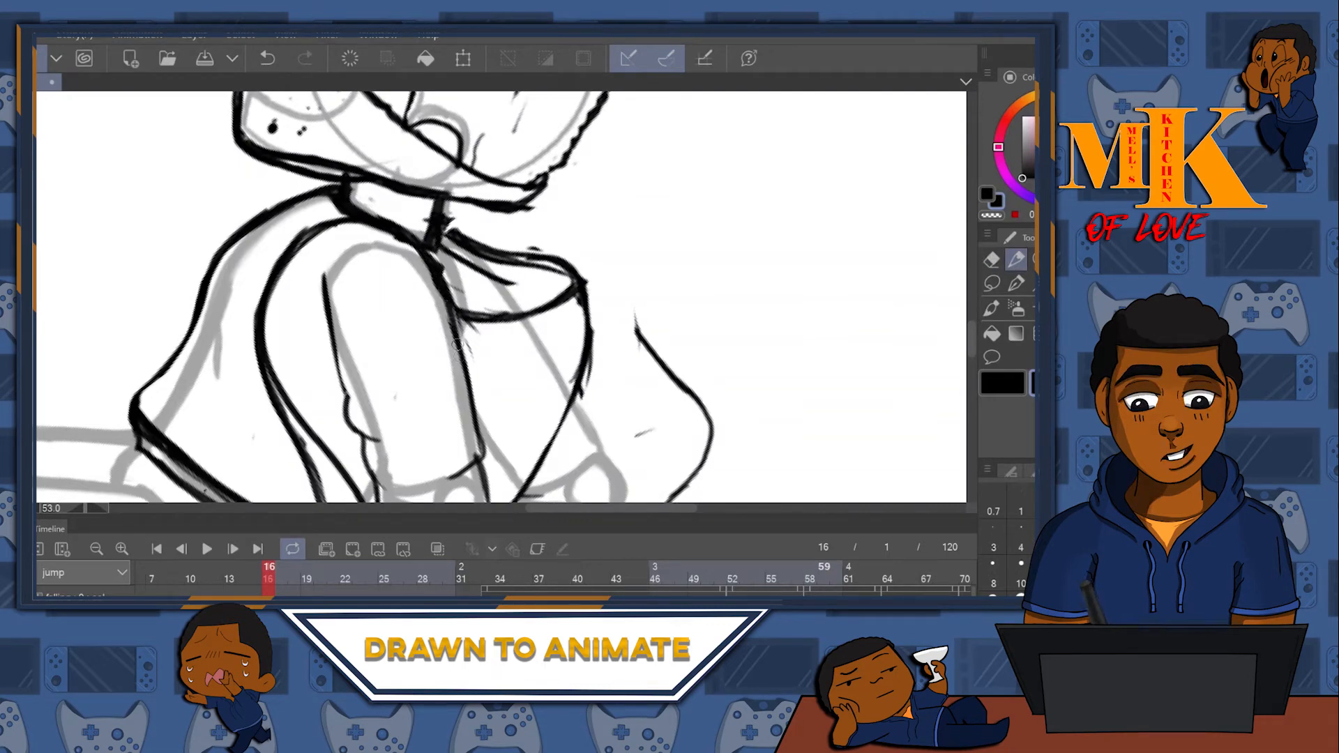
left_click_drag(451, 305, 465, 361)
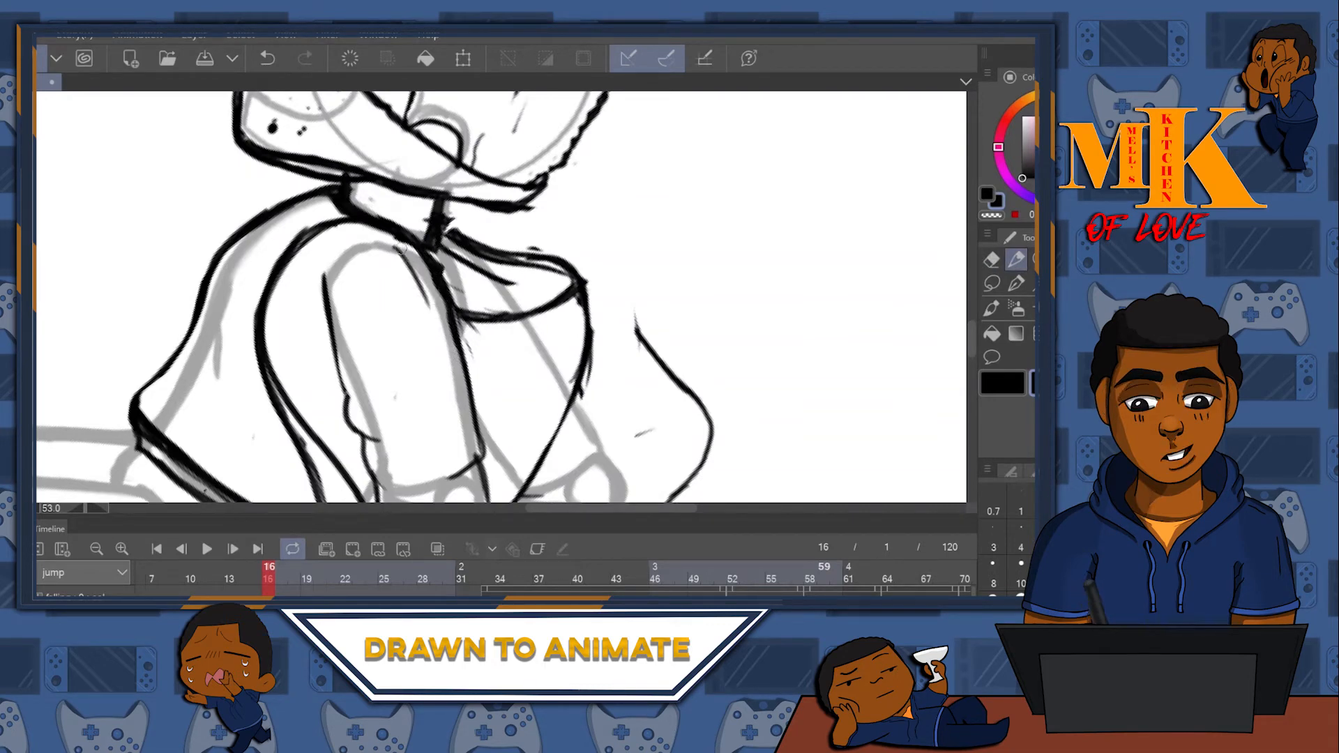
left_click_drag(657, 402, 672, 143)
left_click(997, 260)
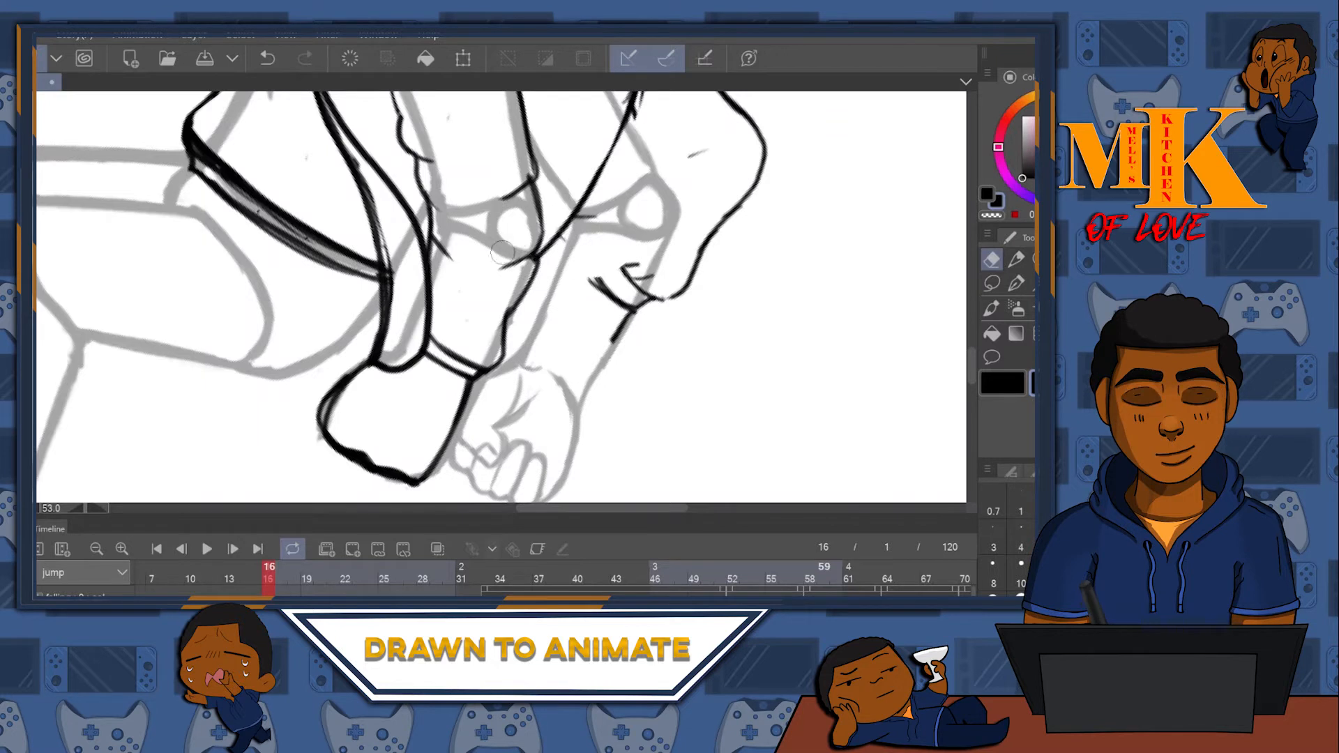
left_click(1017, 260)
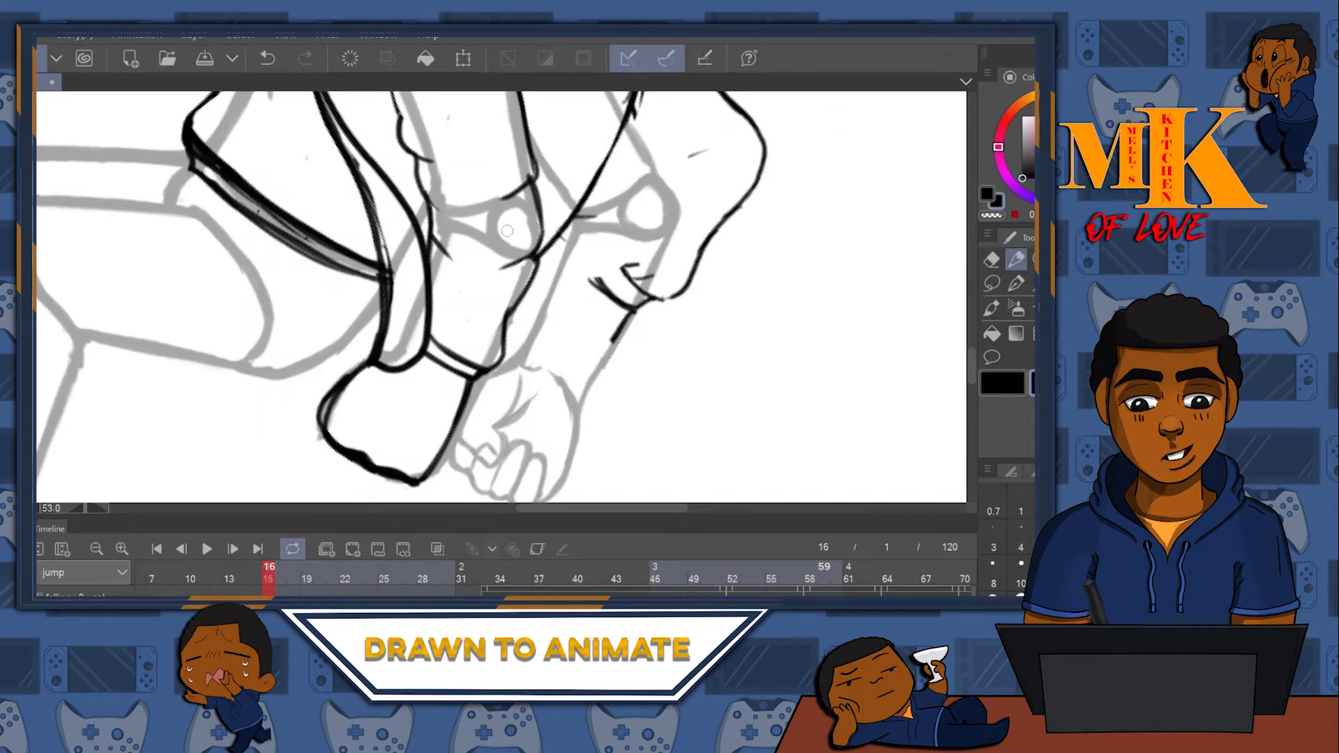
- Erase the old far sleeve outline with its cuff lines and elbow mark, down to the rough arm
left_click_drag(658, 137, 572, 332)
mouse_move(645, 281)
left_mouse_down()
mouse_move(617, 190)
mouse_move(583, 164)
left_mouse_up()
key("e")
left_click_drag(648, 269, 624, 263)
mouse_move(571, 392)
left_mouse_down()
mouse_move(512, 419)
mouse_move(534, 333)
mouse_move(511, 454)
mouse_move(621, 273)
left_mouse_up()
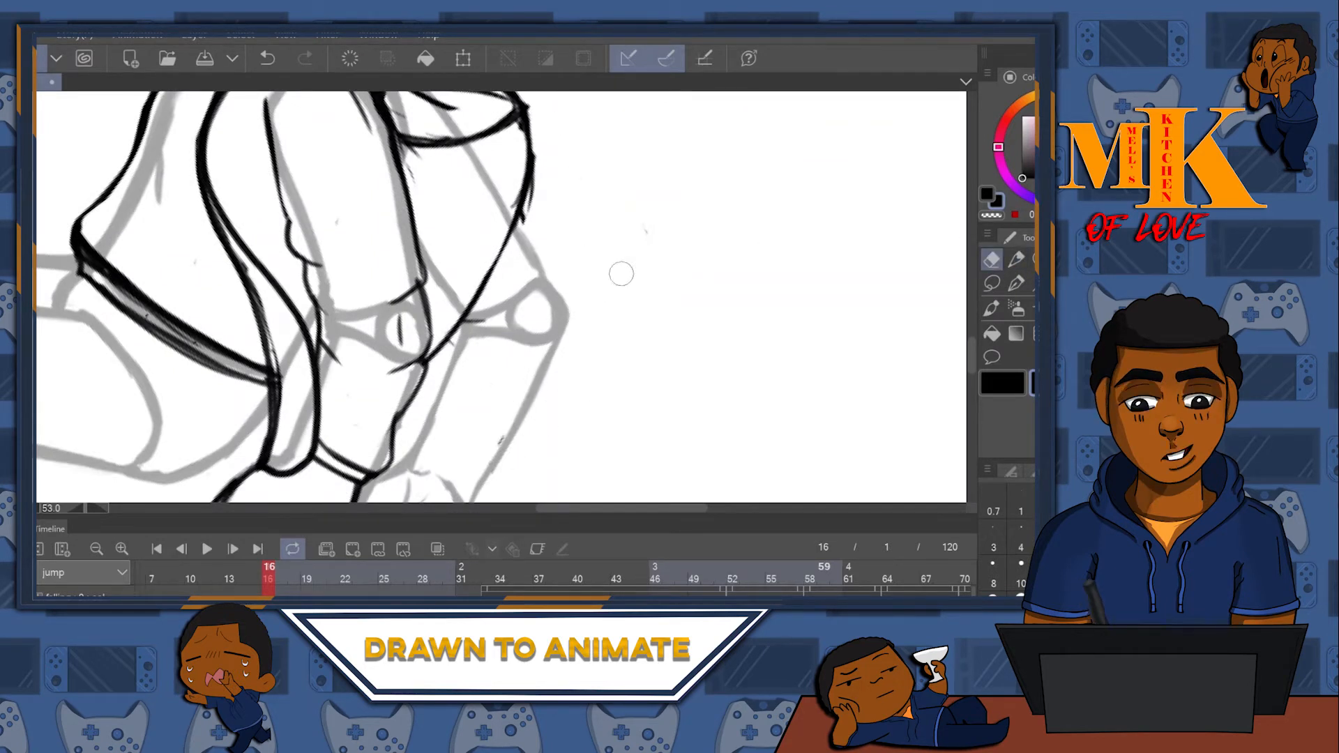
- Draw the far sleeve from the jacket's edge around the elbow and down the outer forearm, with crease lines at the elbow
scroll(589, 290, "down", 4)
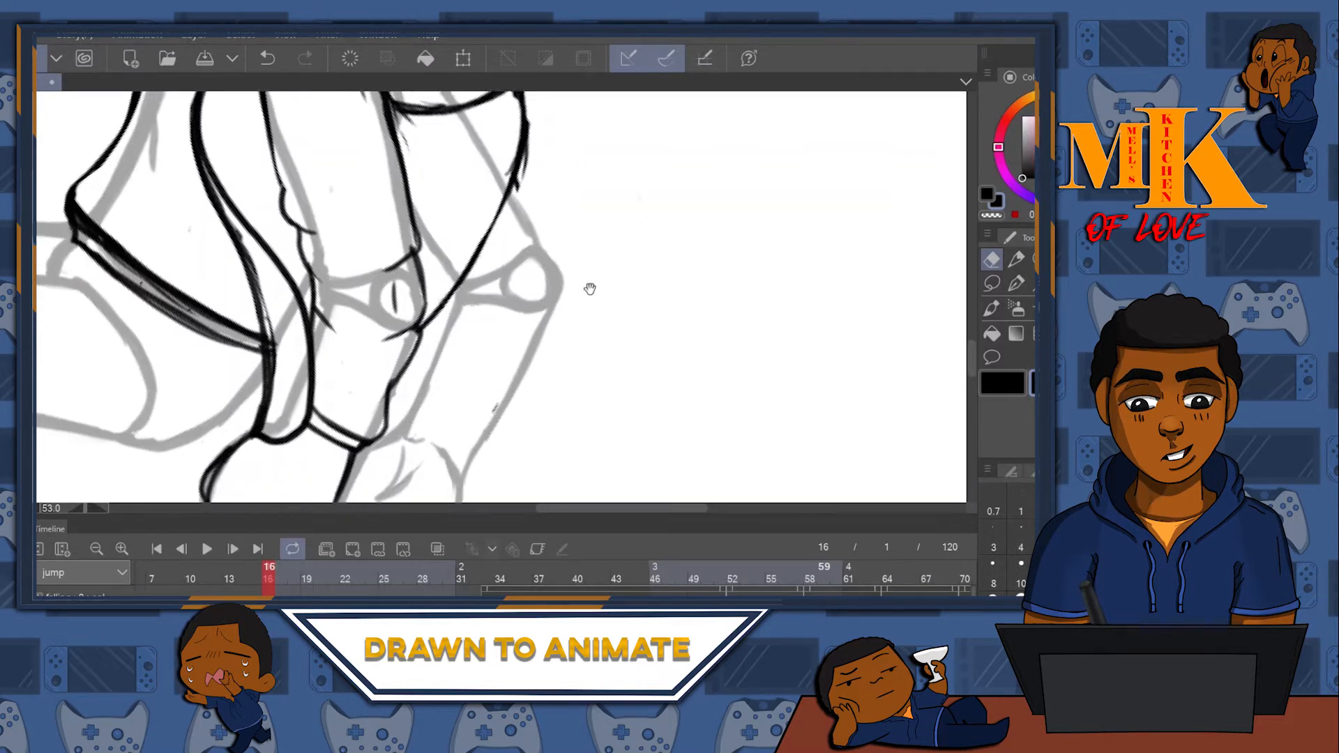
left_click(1016, 260)
scroll(546, 367, "up", 4)
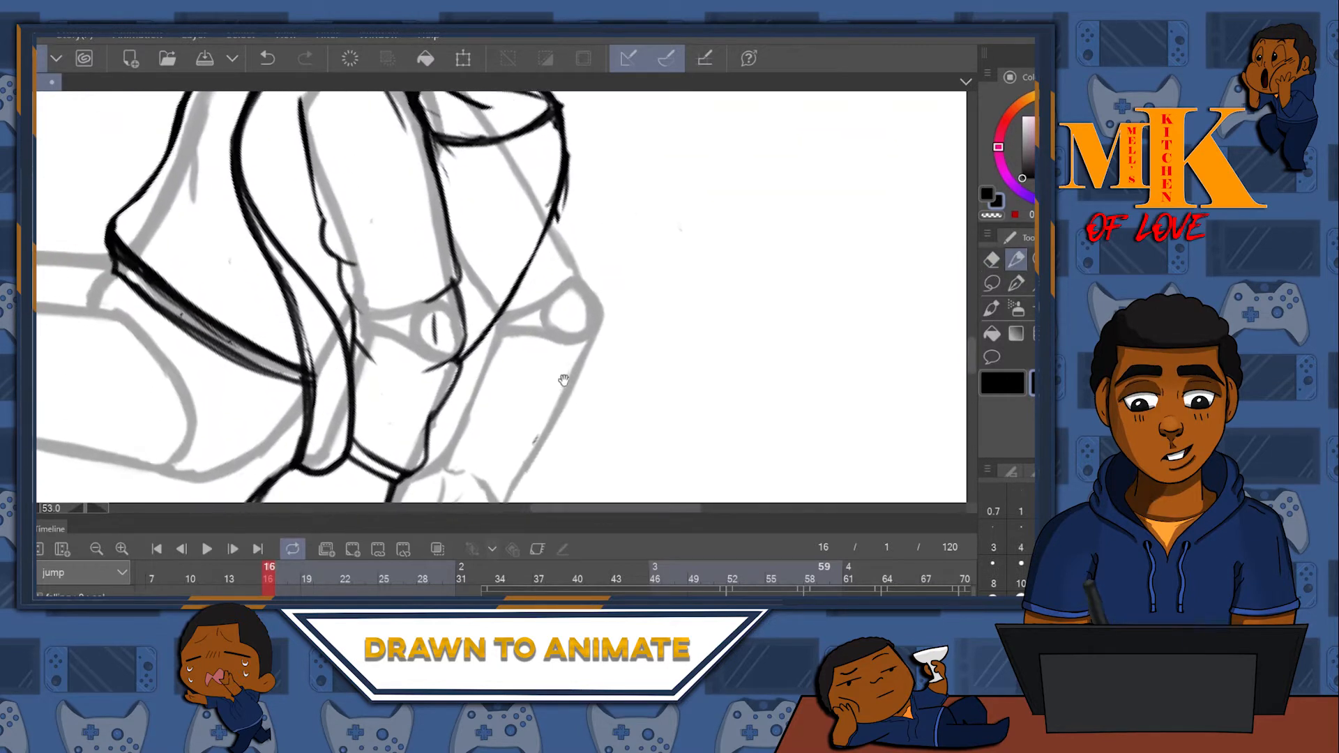
mouse_move(566, 237)
left_mouse_down()
mouse_move(589, 274)
mouse_move(683, 179)
left_mouse_up()
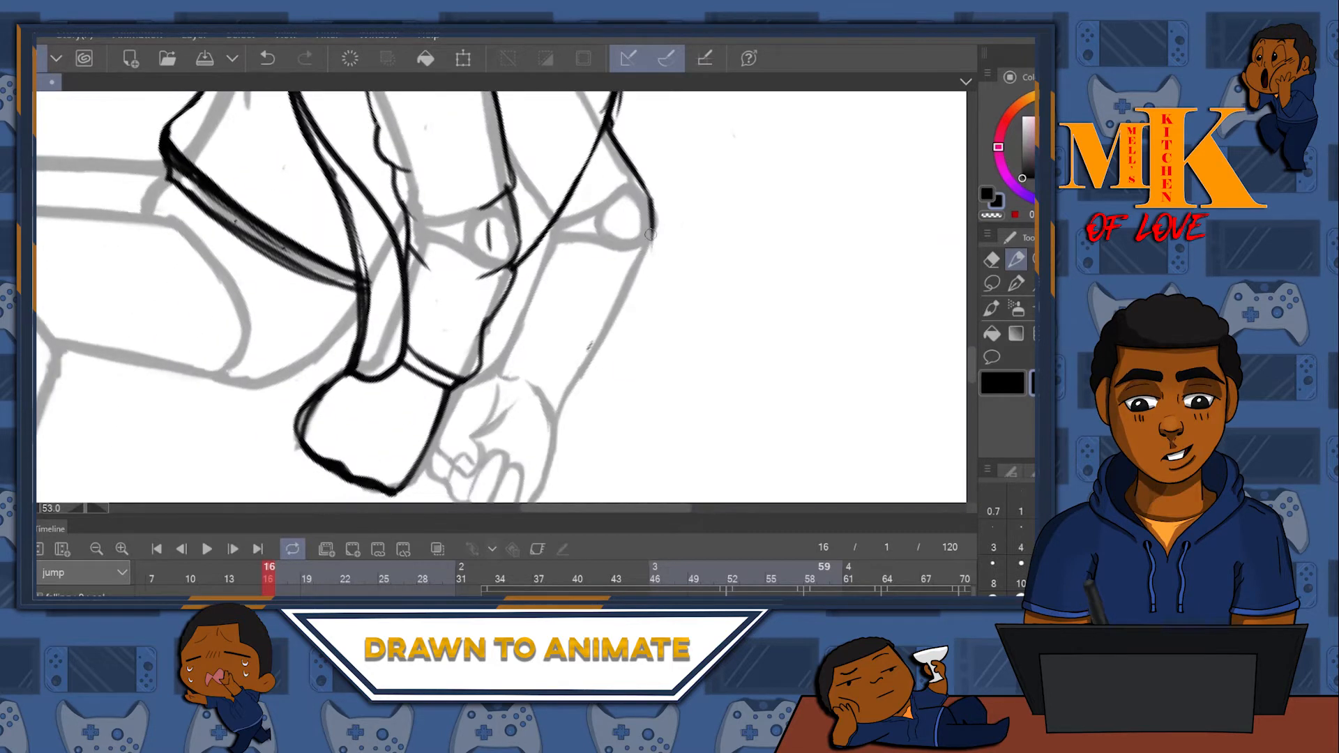
left_click_drag(654, 239, 604, 286)
left_click_drag(633, 174, 609, 203)
mouse_move(642, 286)
left_mouse_down()
mouse_move(571, 271)
mouse_move(529, 333)
left_mouse_up()
mouse_move(642, 274)
left_mouse_down()
mouse_move(615, 380)
mouse_move(638, 276)
mouse_move(615, 366)
mouse_move(581, 404)
left_mouse_up()
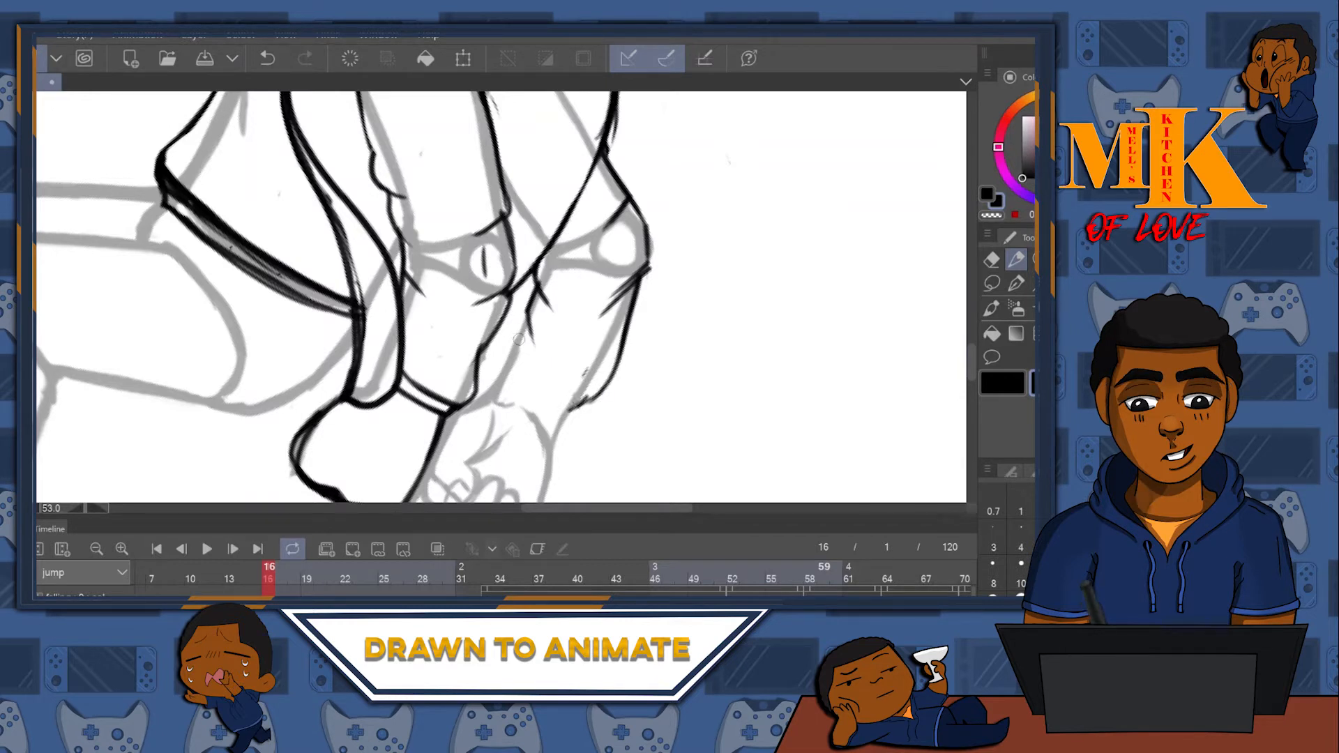
- Draw the far forearm's inner edge and close the sleeve at the wrist with a double-line cuff
mouse_move(516, 334)
left_mouse_down()
mouse_move(504, 369)
mouse_move(624, 281)
left_mouse_up()
left_click_drag(750, 265, 457, 486)
left_click_drag(457, 487, 683, 279)
left_click_drag(882, 348, 663, 185)
left_click_drag(655, 132, 659, 320)
left_click(1018, 262)
left_click_drag(563, 307, 574, 390)
mouse_move(687, 334)
left_mouse_down()
mouse_move(785, 300)
mouse_move(753, 379)
left_mouse_up()
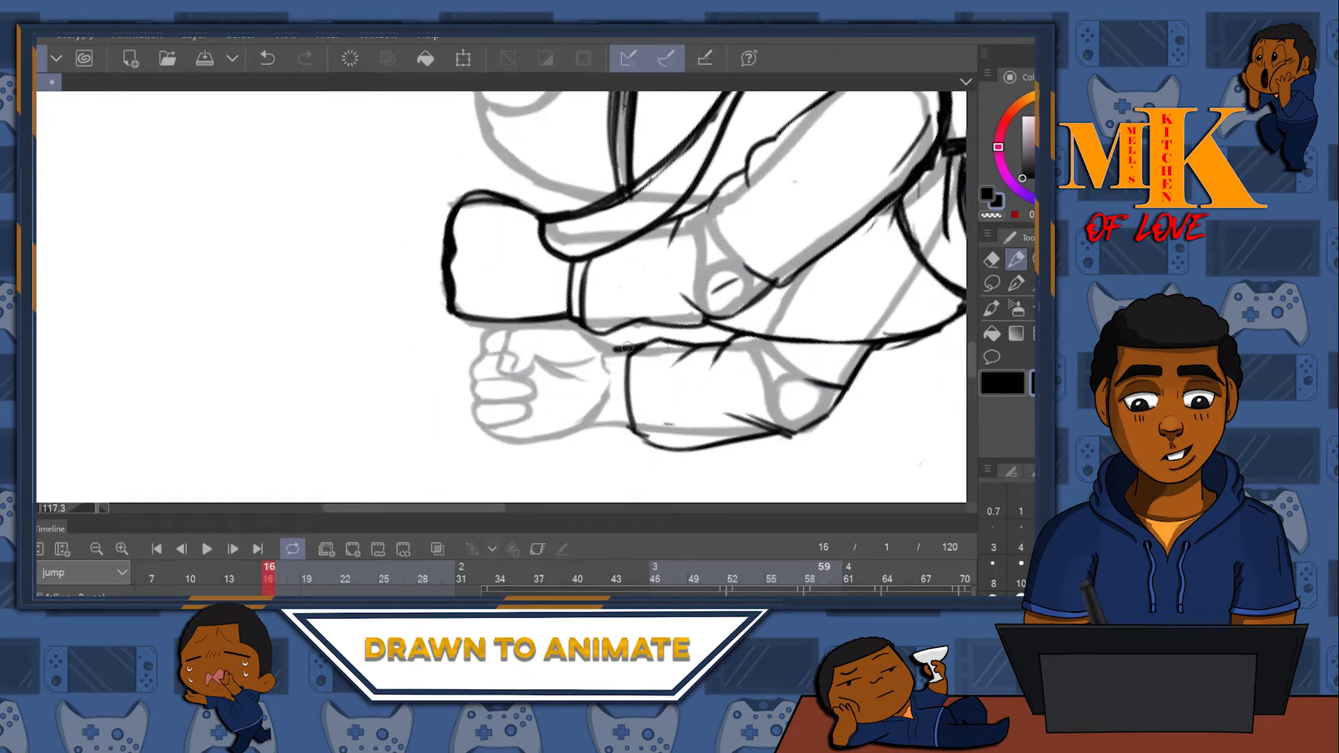
mouse_move(615, 348)
left_mouse_down()
mouse_move(616, 425)
mouse_move(615, 380)
mouse_move(616, 423)
mouse_move(635, 431)
left_mouse_up()
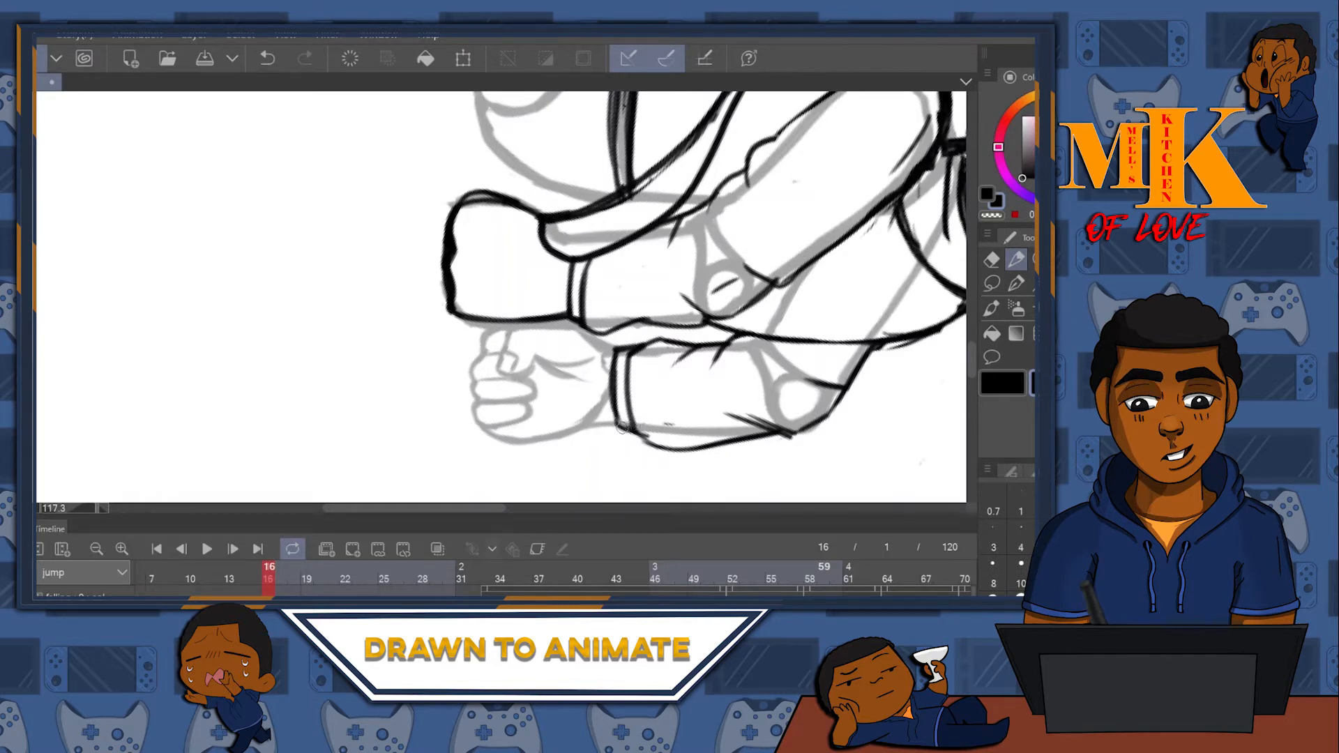
mouse_move(615, 351)
left_mouse_down()
mouse_move(832, 291)
mouse_move(772, 322)
left_mouse_up()
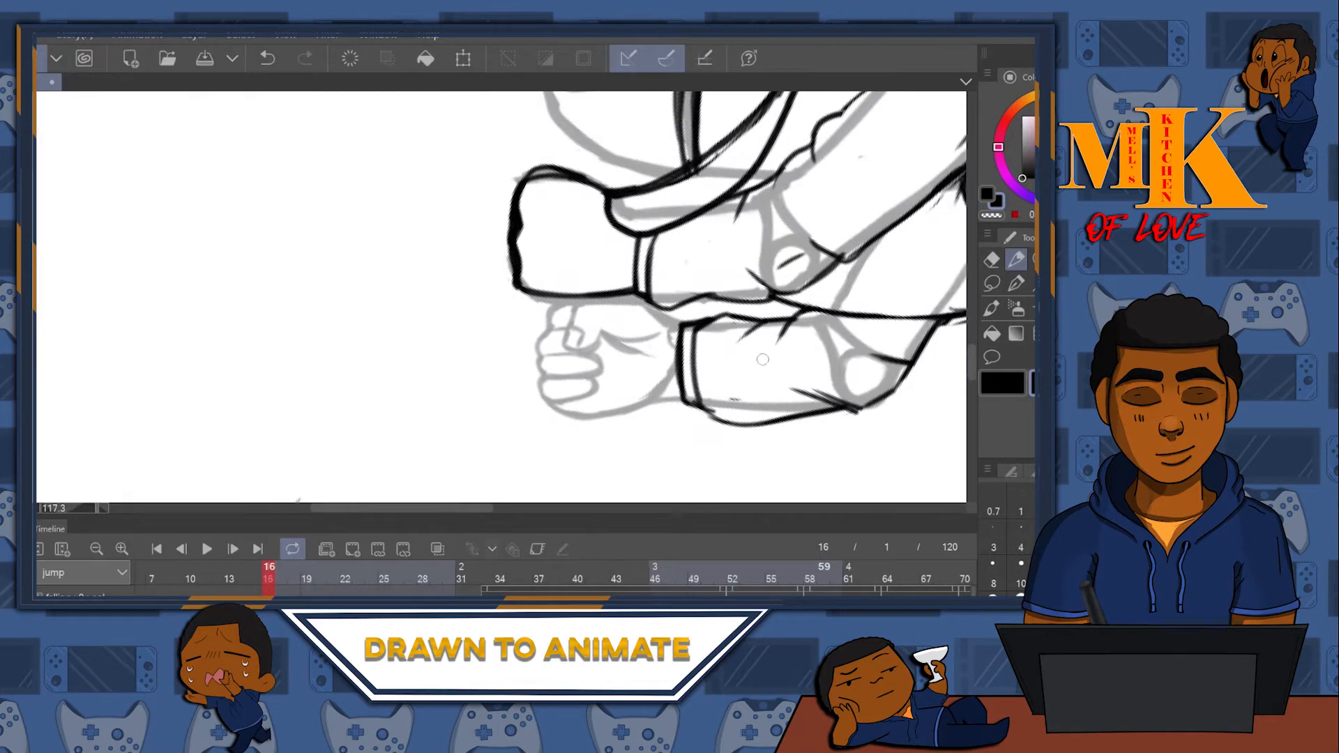
- Outline the far fist below the cuff, tracing its outer edge, rounded fingertips and inner edge over the rough hand
left_click(994, 284)
mouse_move(864, 464)
left_mouse_down()
mouse_move(923, 179)
mouse_move(725, 119)
left_mouse_up()
mouse_move(687, 162)
left_mouse_down()
mouse_move(716, 338)
mouse_move(778, 258)
left_mouse_up()
left_click(1016, 259)
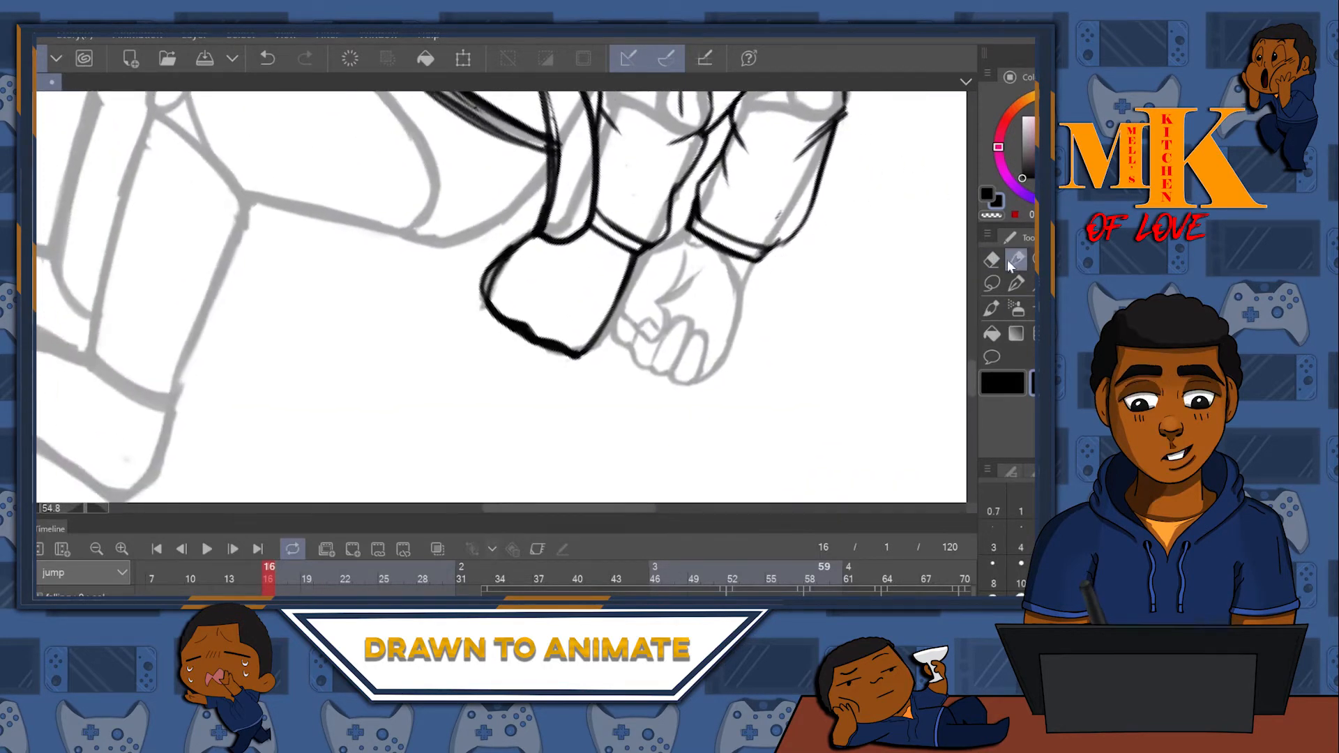
mouse_move(738, 302)
left_mouse_down()
mouse_move(721, 366)
mouse_move(694, 383)
left_mouse_up()
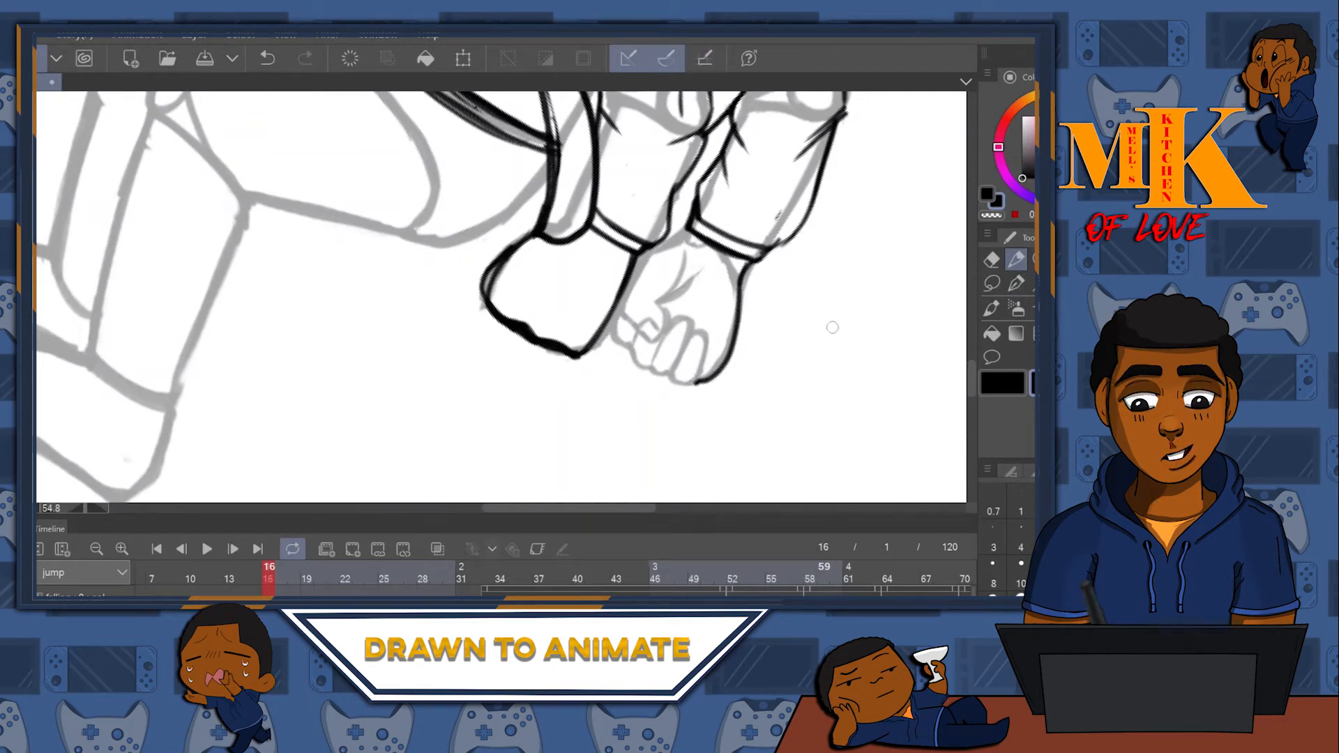
left_click_drag(688, 385, 613, 336)
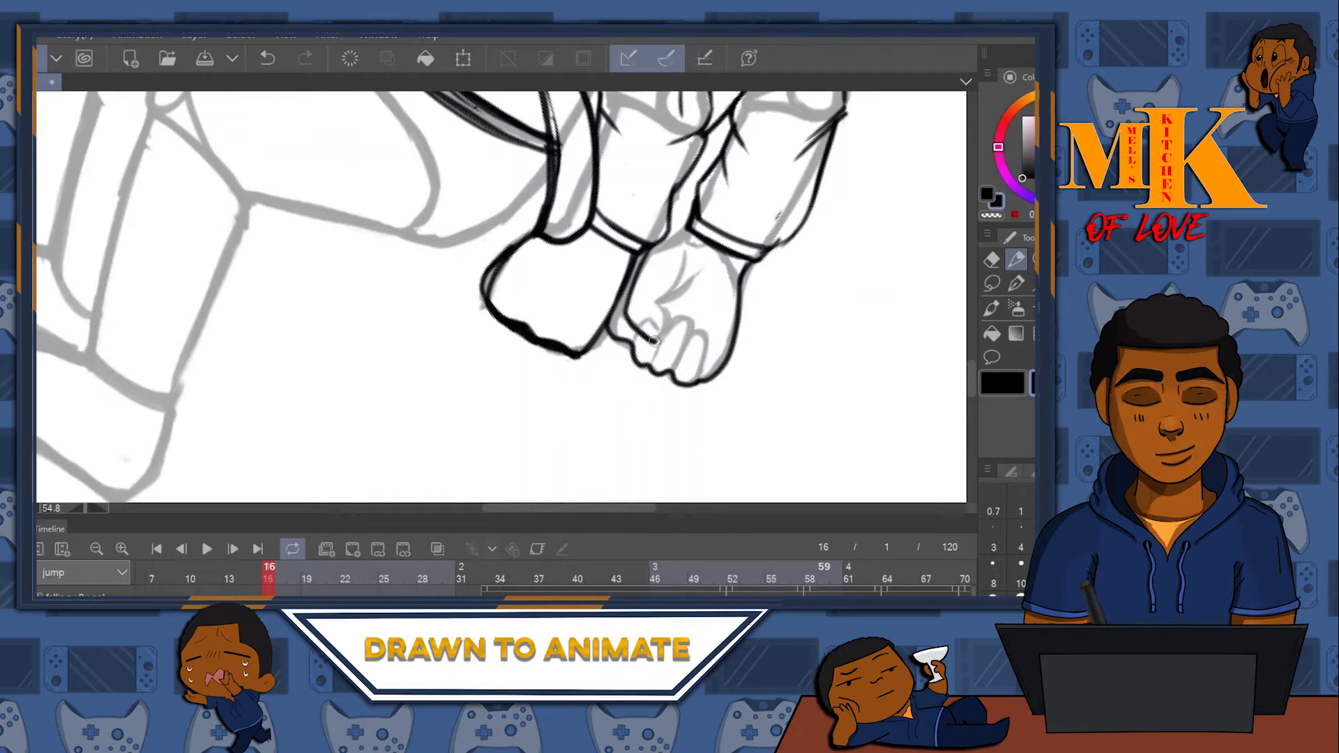
- Ink the far fist's thumb, palm creases and finger divisions, and thicken the line where it meets the near hand
left_click_drag(659, 300, 685, 248)
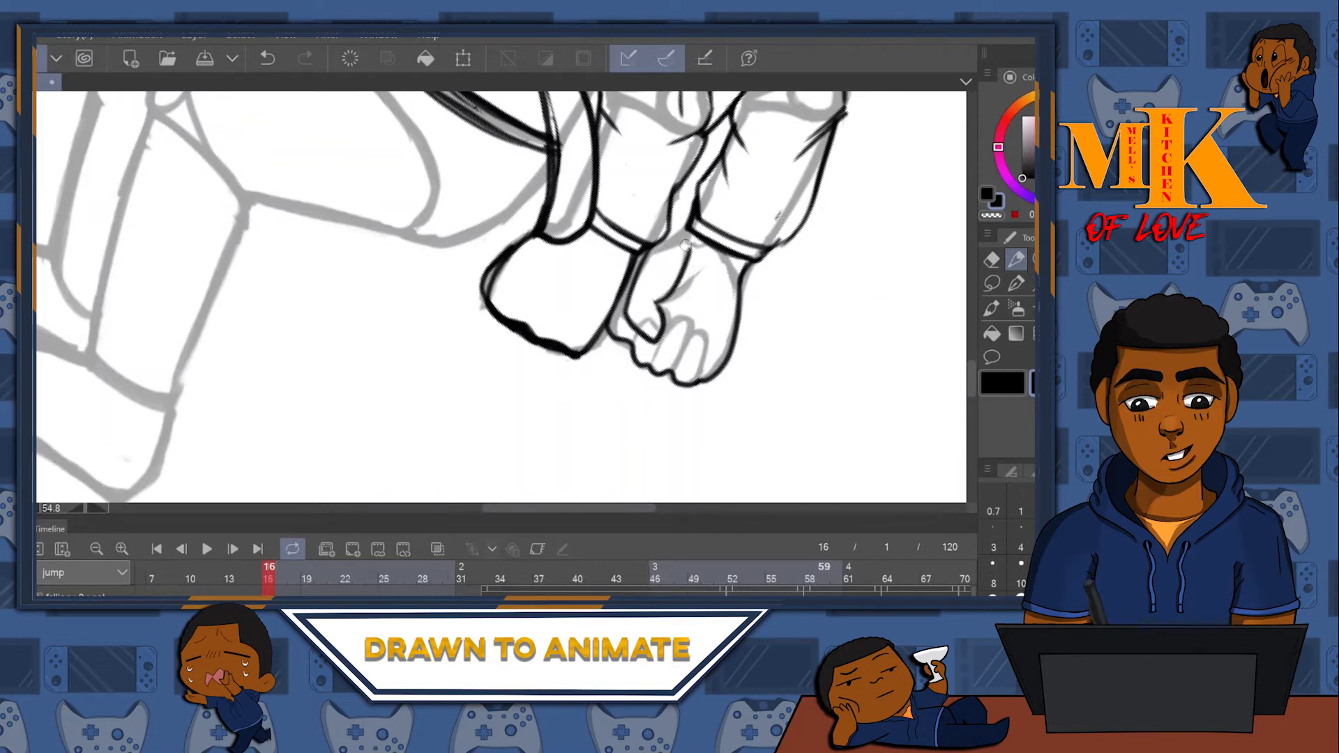
left_click_drag(669, 297, 700, 250)
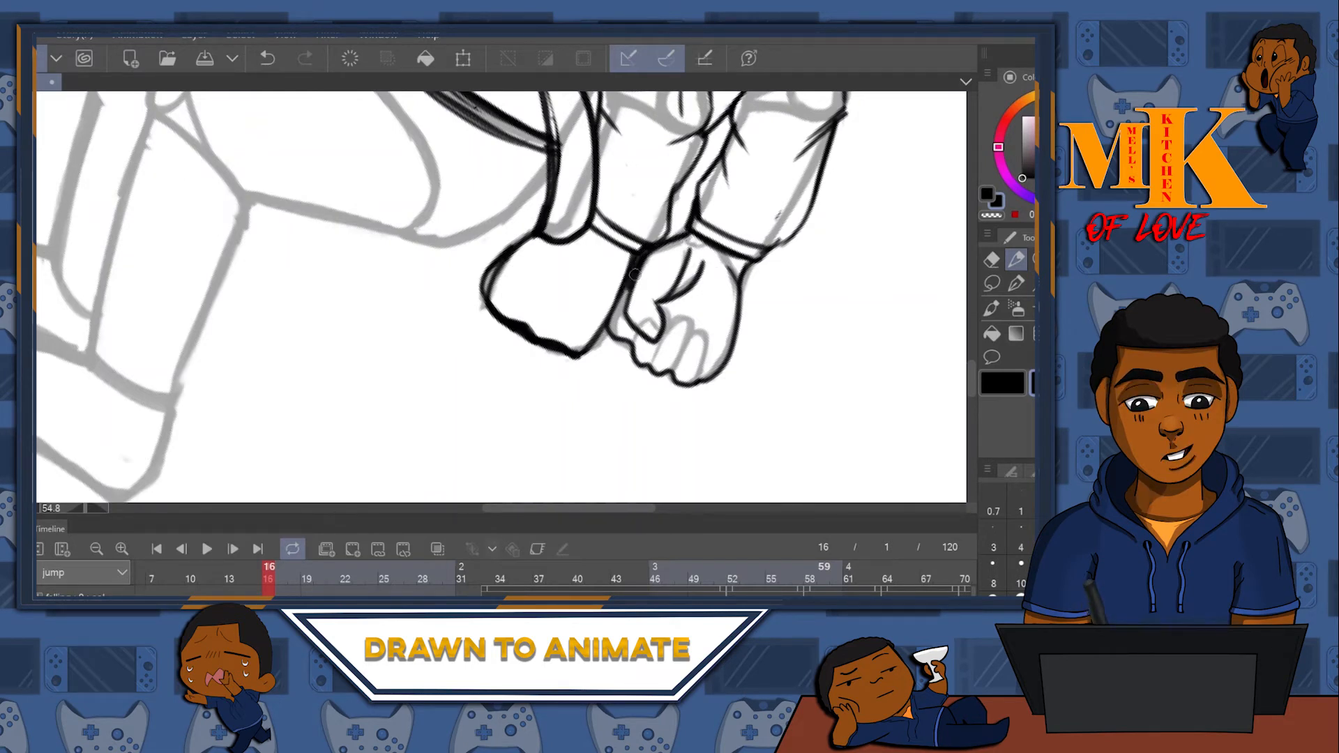
left_click_drag(614, 325, 631, 277)
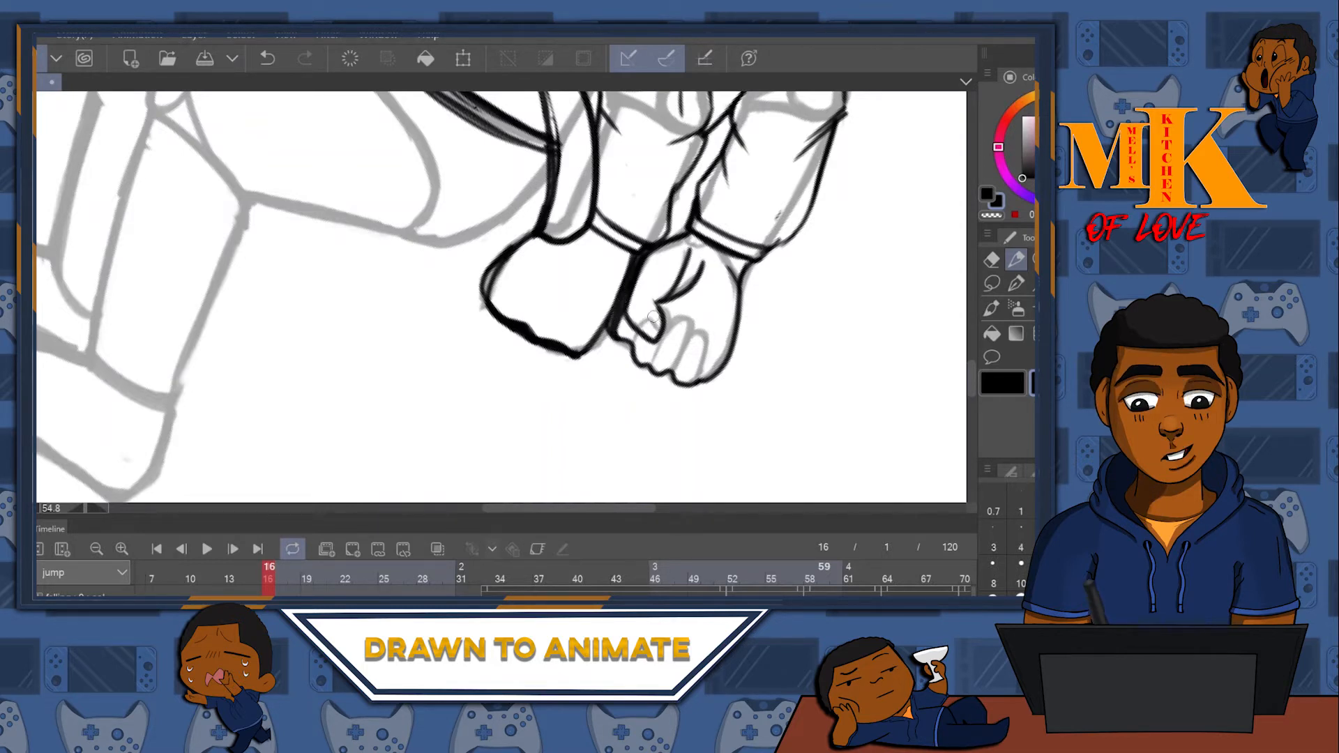
left_click_drag(658, 305, 655, 352)
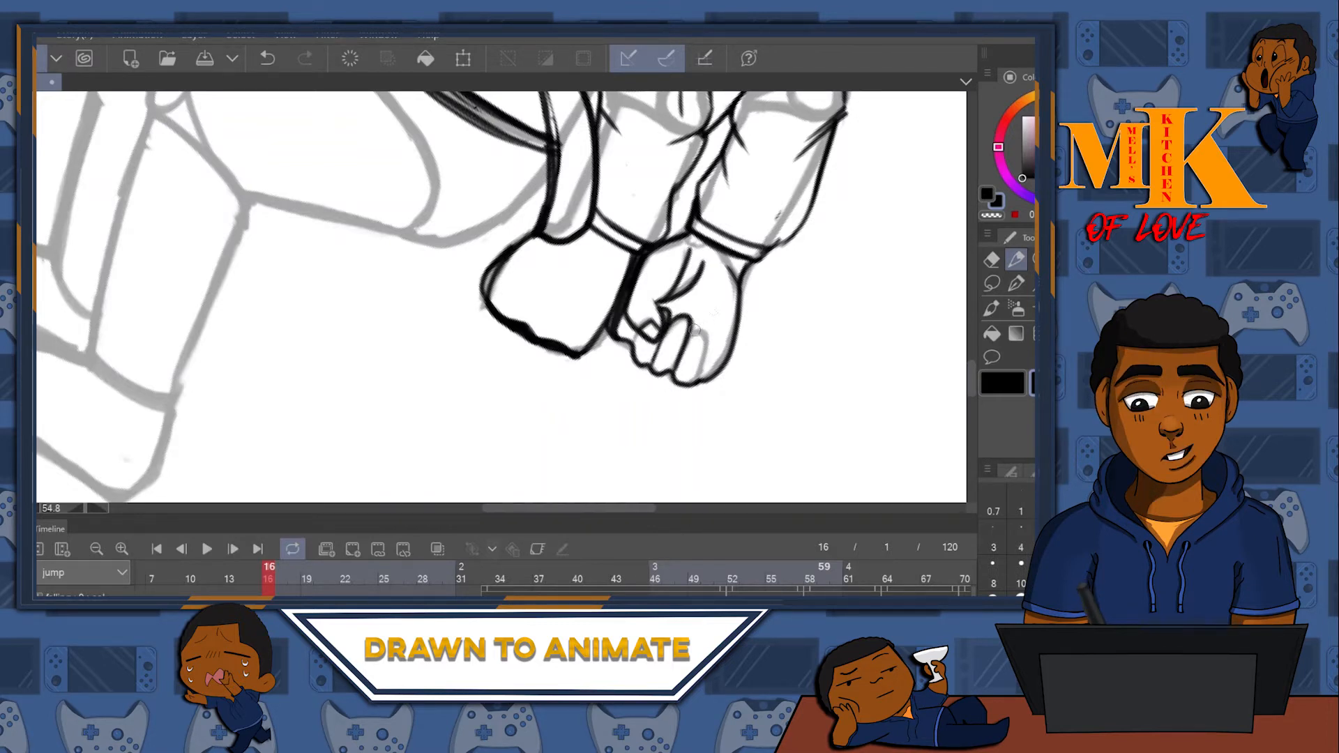
left_click_drag(703, 331, 707, 369)
- Draw the seat of the trousers from the jacket hem and continue along the near thigh's underside to behind the knee
left_click_drag(795, 223, 688, 432)
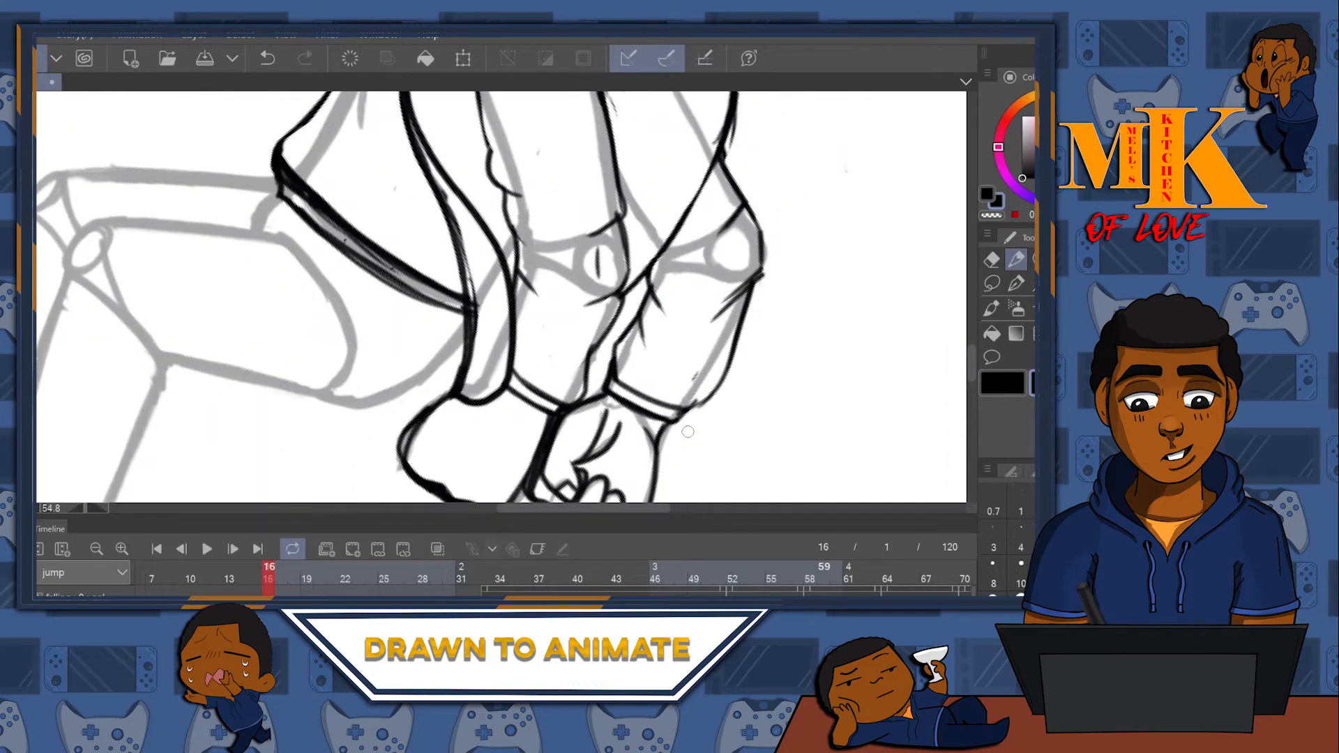
left_click_drag(631, 335, 829, 207)
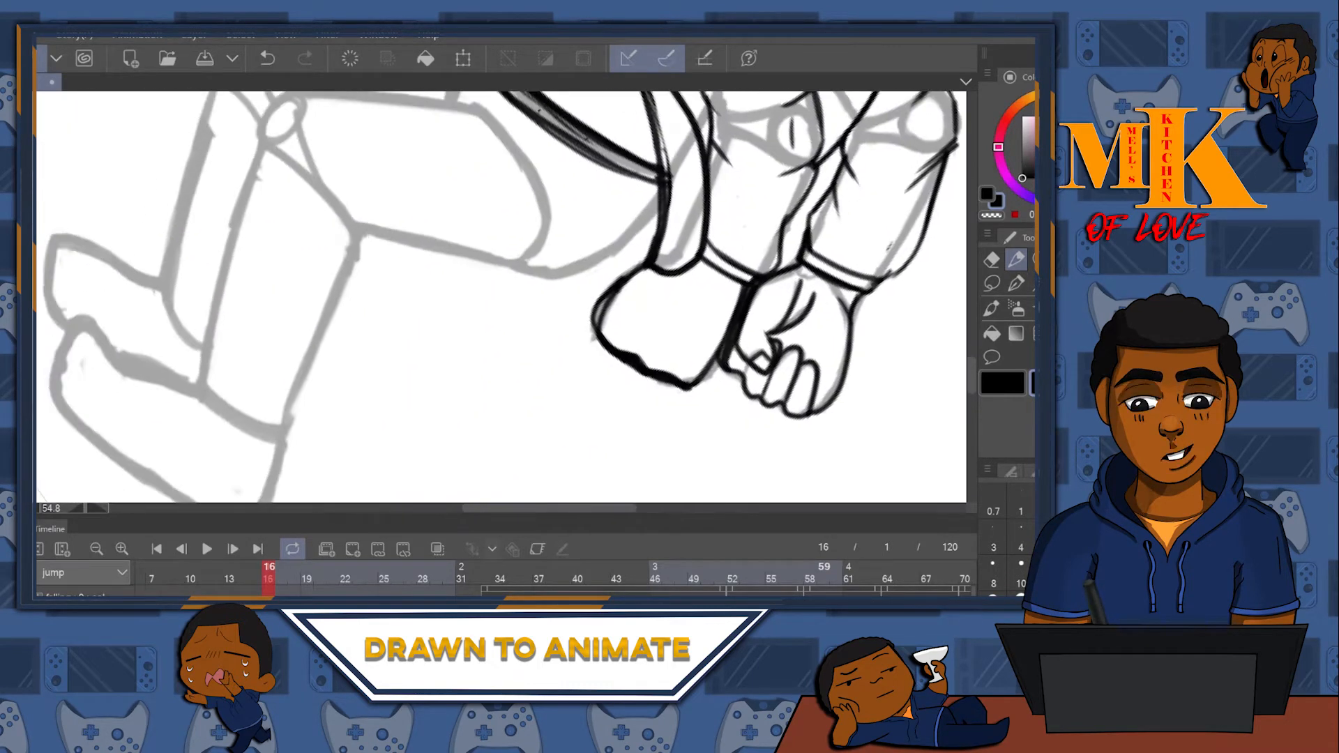
left_click_drag(696, 197, 639, 345)
left_click_drag(711, 389, 767, 314)
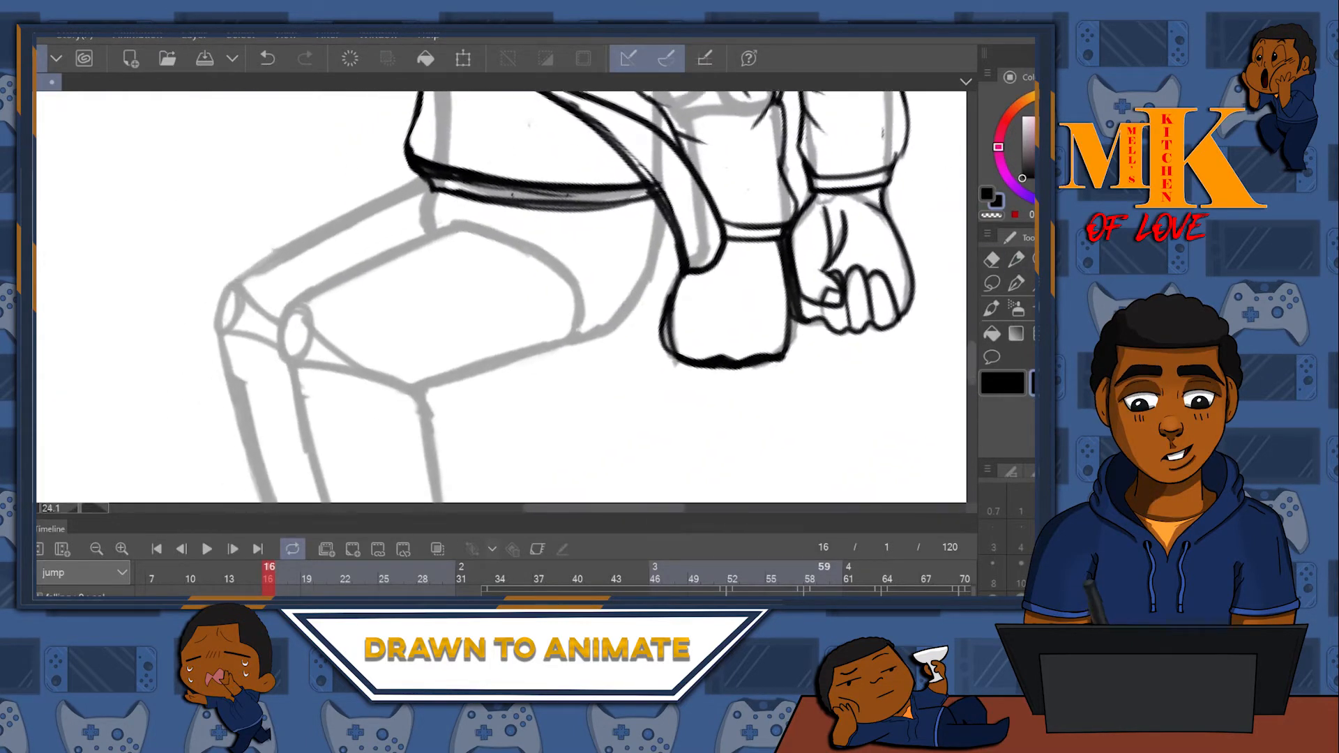
left_click(1017, 260)
left_click_drag(660, 205, 636, 332)
mouse_move(658, 240)
left_mouse_down()
mouse_move(617, 342)
mouse_move(497, 354)
left_mouse_up()
mouse_move(651, 333)
left_mouse_down()
mouse_move(829, 327)
mouse_move(712, 311)
mouse_move(639, 322)
mouse_move(593, 349)
left_mouse_up()
mouse_move(766, 180)
left_mouse_down()
mouse_move(804, 293)
mouse_move(880, 284)
left_mouse_up()
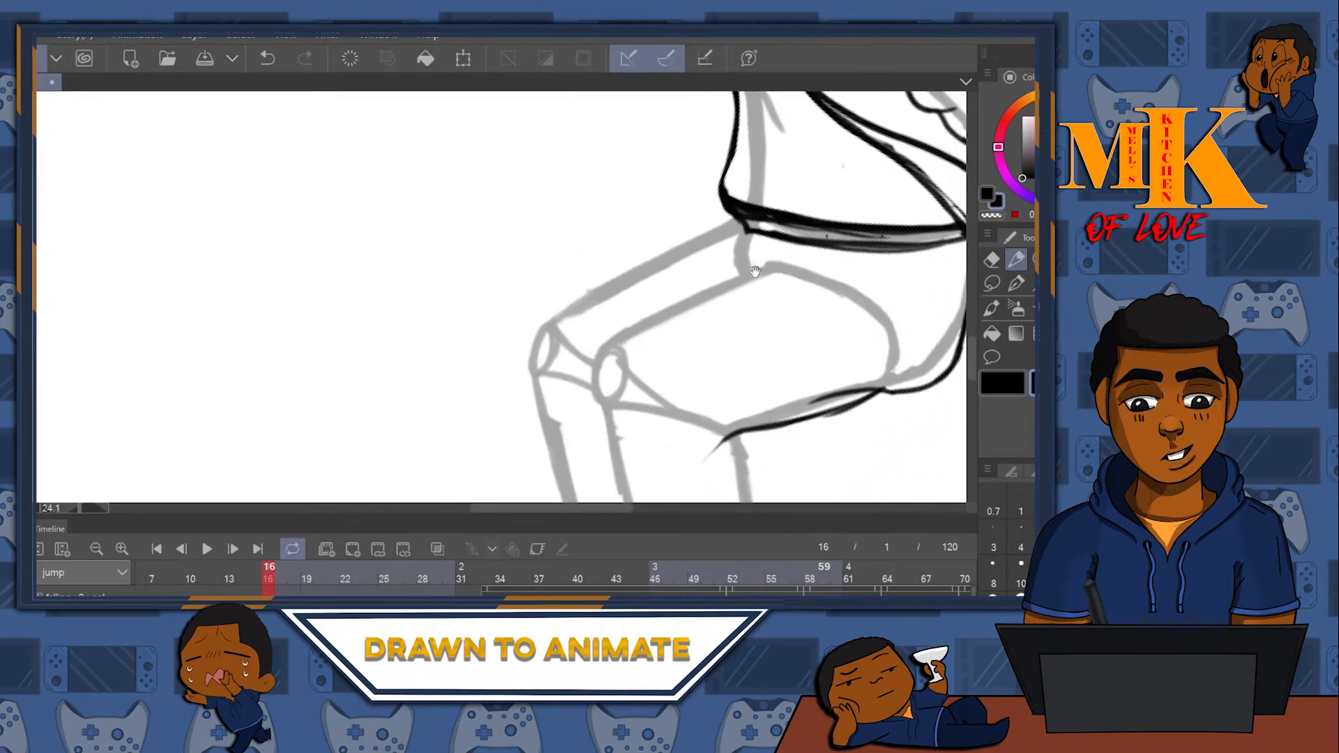
- Draw the far thigh's top edge from the jacket hem to the knee, and the near thigh's hip curve and top edge
mouse_move(736, 221)
left_mouse_down()
mouse_move(587, 289)
mouse_move(548, 324)
left_mouse_up()
mouse_move(711, 287)
left_mouse_down()
mouse_move(538, 222)
mouse_move(748, 263)
mouse_move(817, 253)
mouse_move(738, 274)
mouse_move(783, 270)
mouse_move(806, 323)
left_mouse_up()
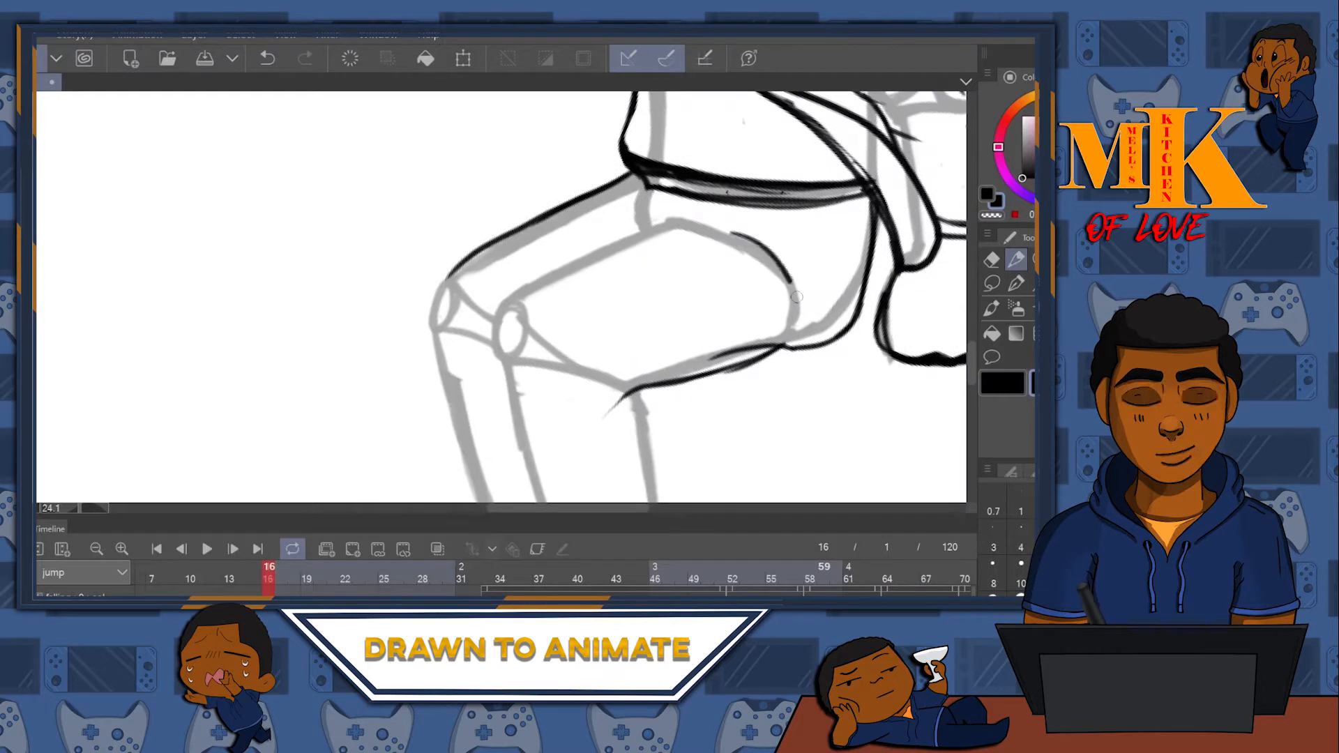
left_click_drag(713, 223, 521, 283)
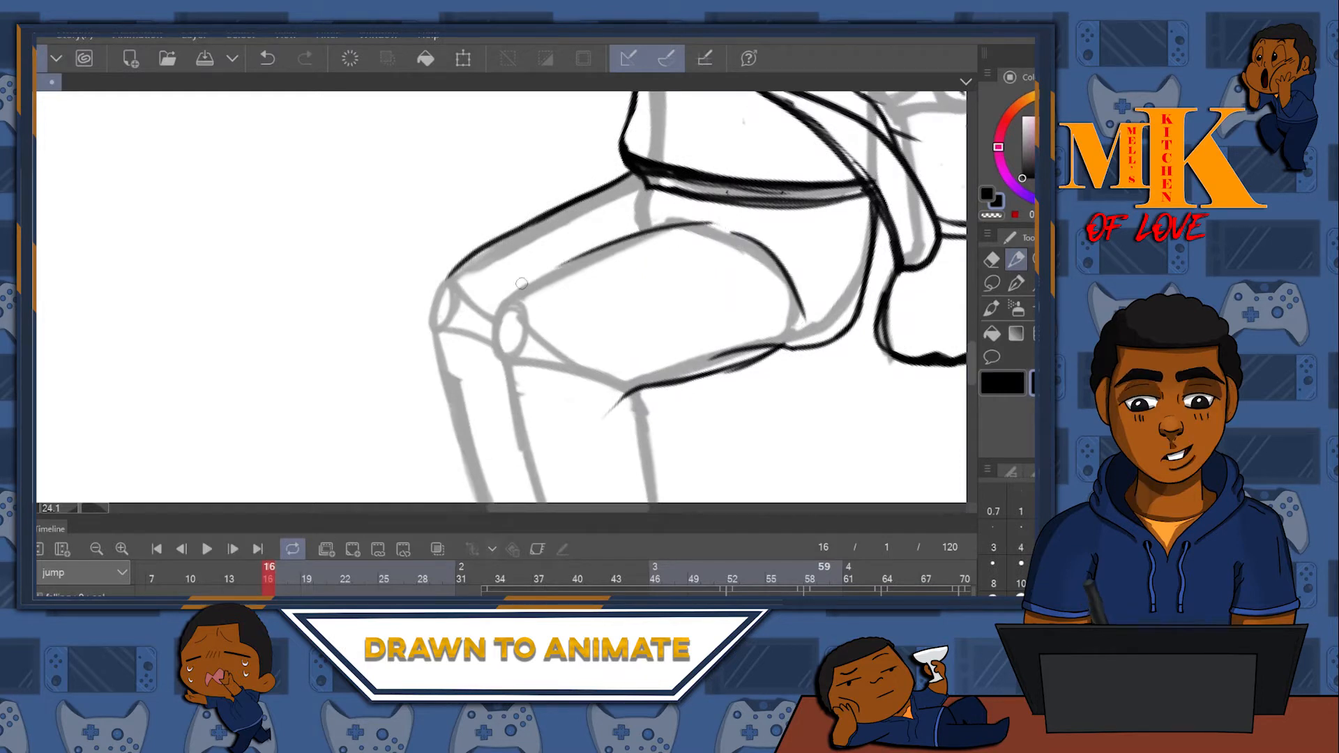
mouse_move(690, 225)
left_mouse_down()
mouse_move(575, 255)
mouse_move(501, 298)
left_mouse_up()
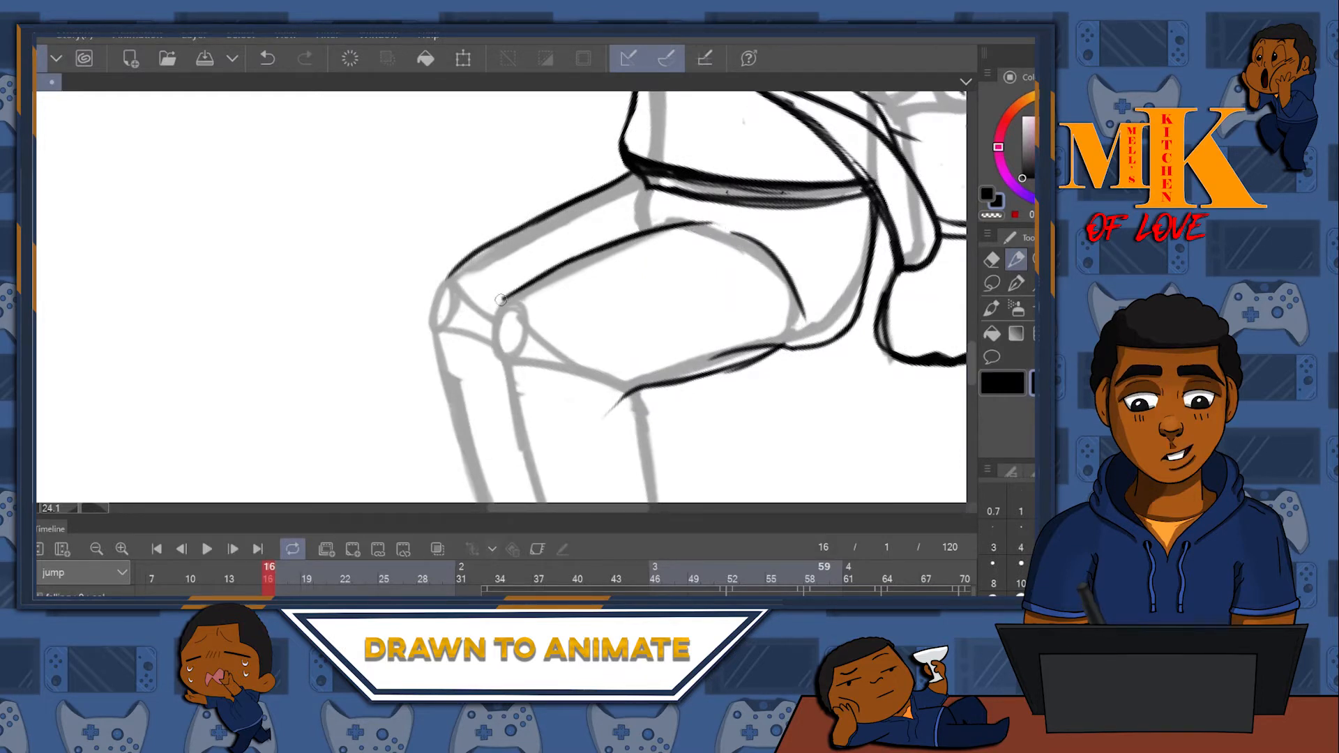
- Carry the near leg's line around the knee onto the shin, and round the far knee into its shin
mouse_move(601, 288)
left_mouse_down()
mouse_move(589, 218)
mouse_move(572, 239)
mouse_move(572, 122)
left_mouse_up()
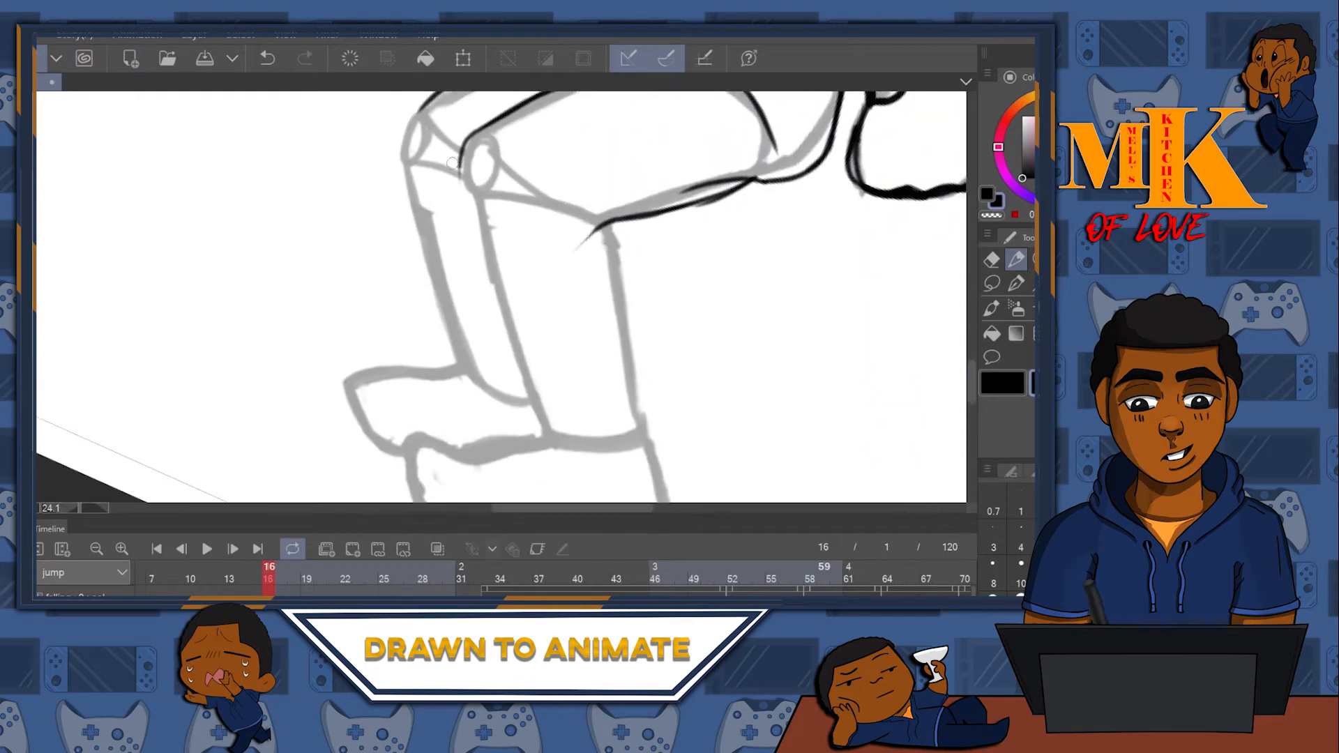
left_click_drag(462, 147, 493, 282)
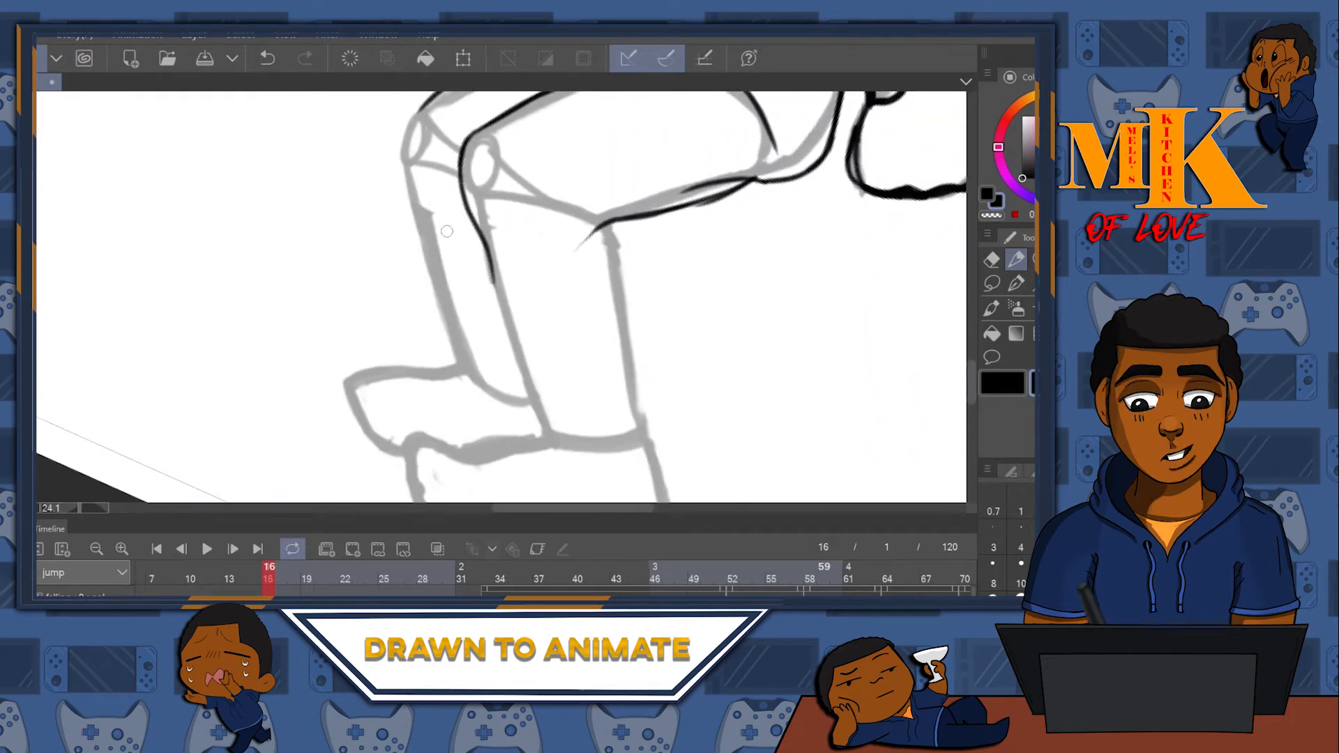
left_click_drag(510, 136, 647, 286)
mouse_move(558, 252)
left_mouse_down()
mouse_move(528, 298)
mouse_move(534, 350)
left_mouse_up()
left_click_drag(579, 300, 470, 182)
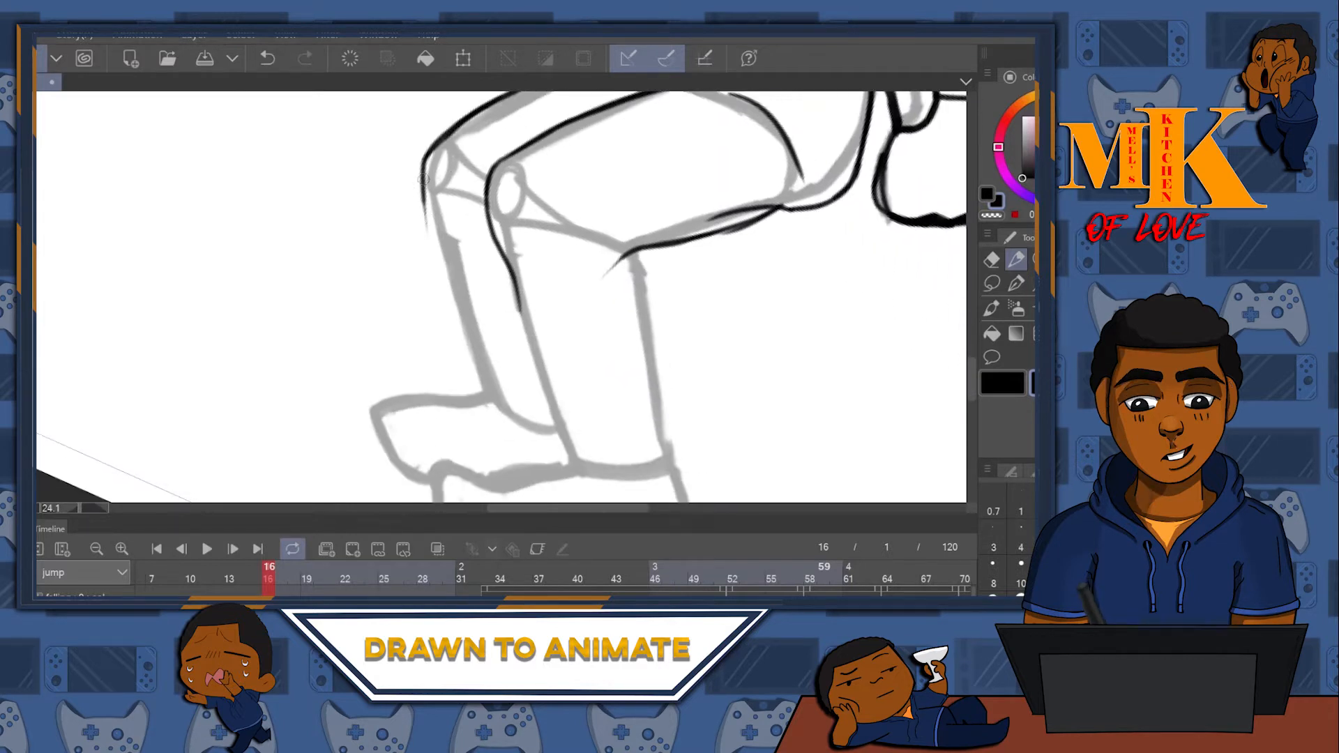
left_click_drag(445, 254, 469, 324)
left_click_drag(633, 317, 576, 261)
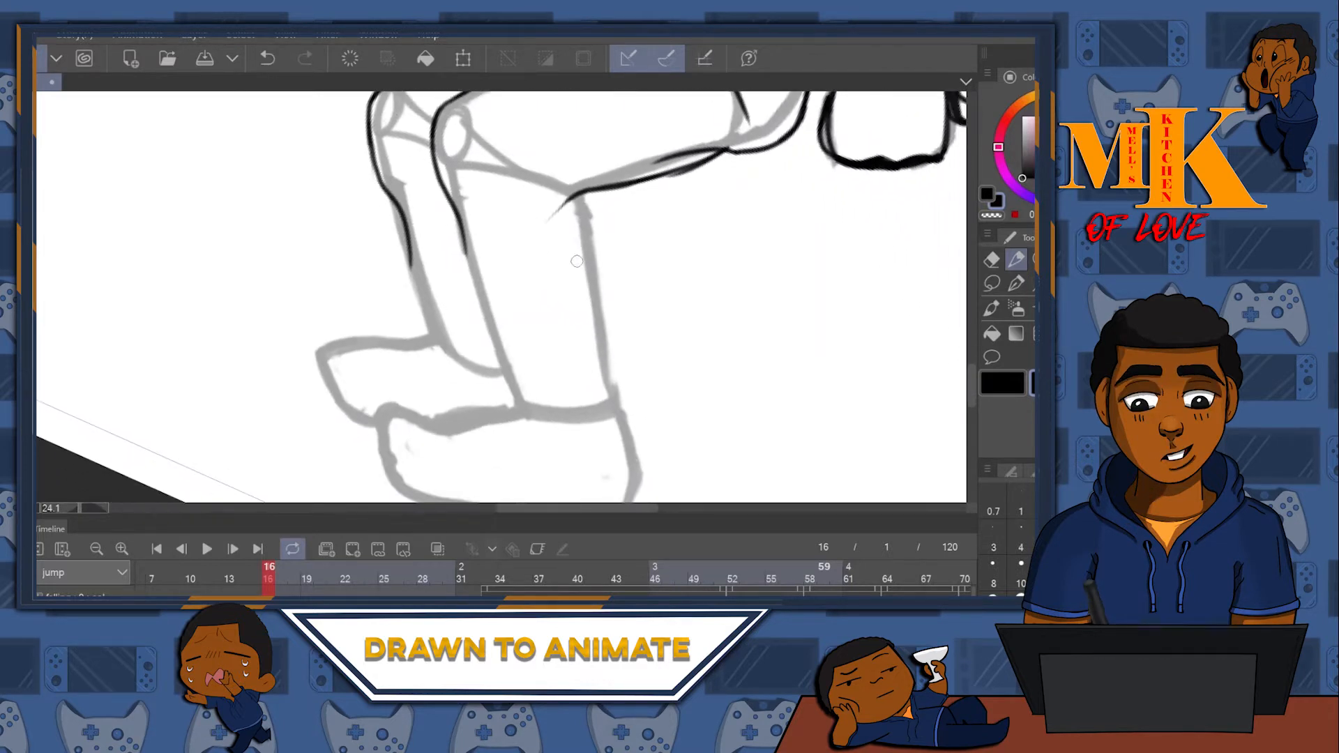
- Undo the far shin line, redraw it more loosely from the knee, and erase its lower end
key("ctrl+z")
left_click_drag(433, 203, 464, 283)
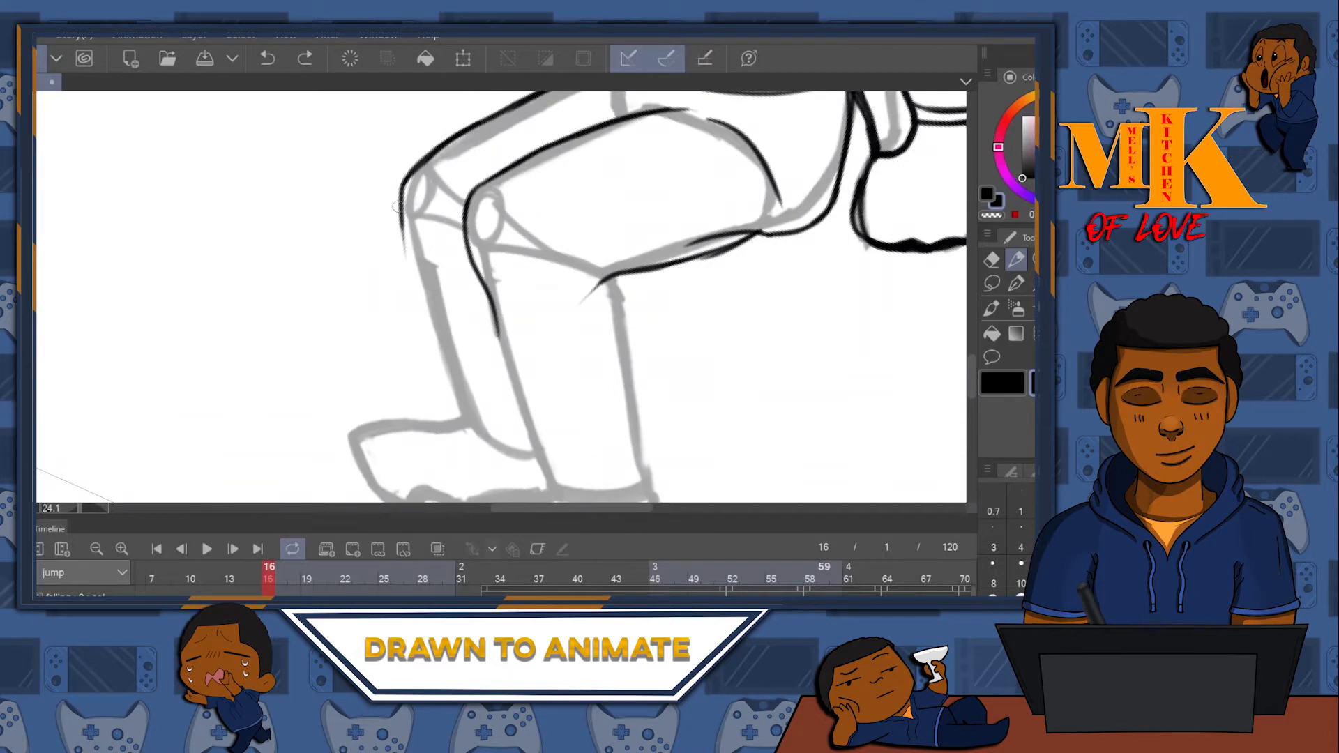
mouse_move(400, 197)
left_mouse_down()
mouse_move(417, 290)
mouse_move(441, 341)
mouse_move(459, 342)
left_mouse_up()
mouse_move(422, 289)
left_mouse_down()
mouse_move(426, 343)
mouse_move(466, 383)
left_mouse_up()
key("e")
left_click_drag(441, 322, 438, 371)
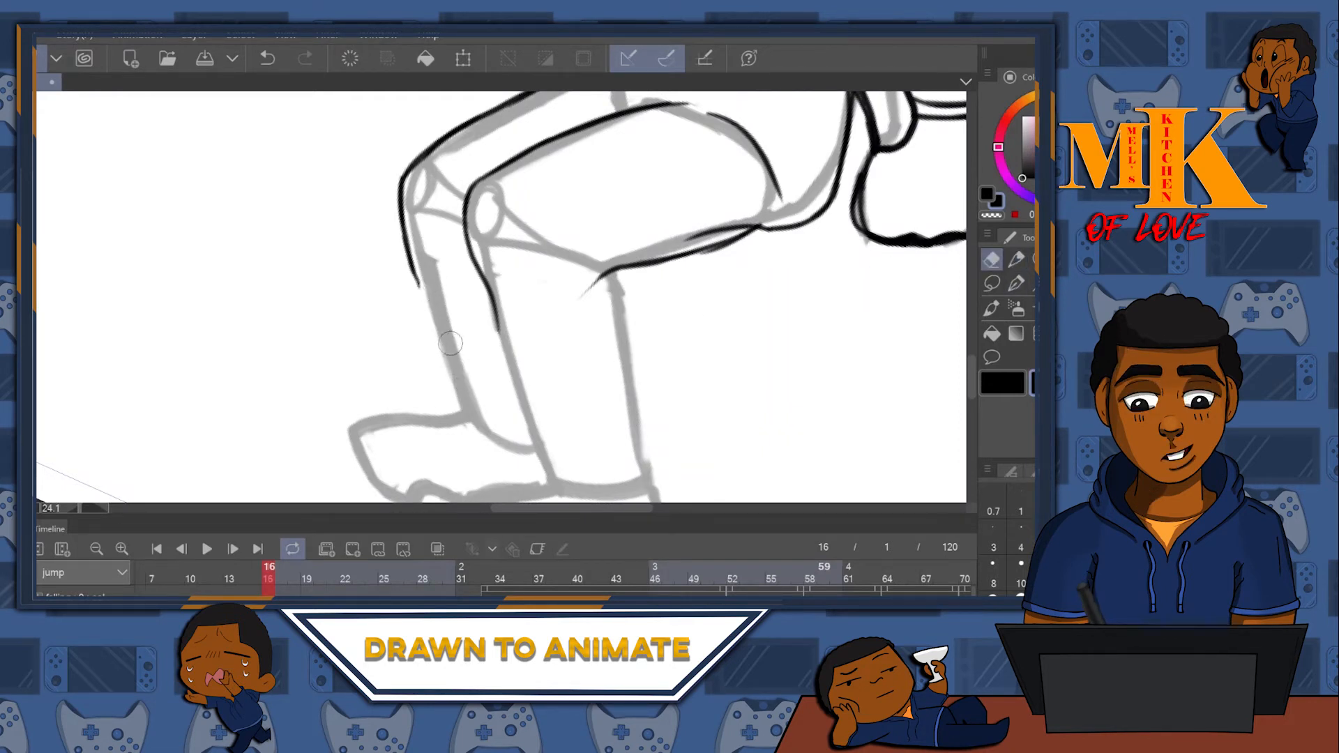
- Extend the front lines of both shins down towards the ankles, slightly outside the rough sketch
key("p")
left_click_drag(409, 260, 436, 354)
mouse_move(624, 361)
left_mouse_down()
mouse_move(503, 307)
mouse_move(552, 356)
left_mouse_up()
left_click_drag(407, 301, 442, 434)
mouse_move(569, 346)
left_mouse_down()
mouse_move(495, 233)
mouse_move(507, 314)
left_mouse_up()
- Draw the back edge of the near calf from behind the knee to just above the ankle
left_click_drag(492, 201, 514, 352)
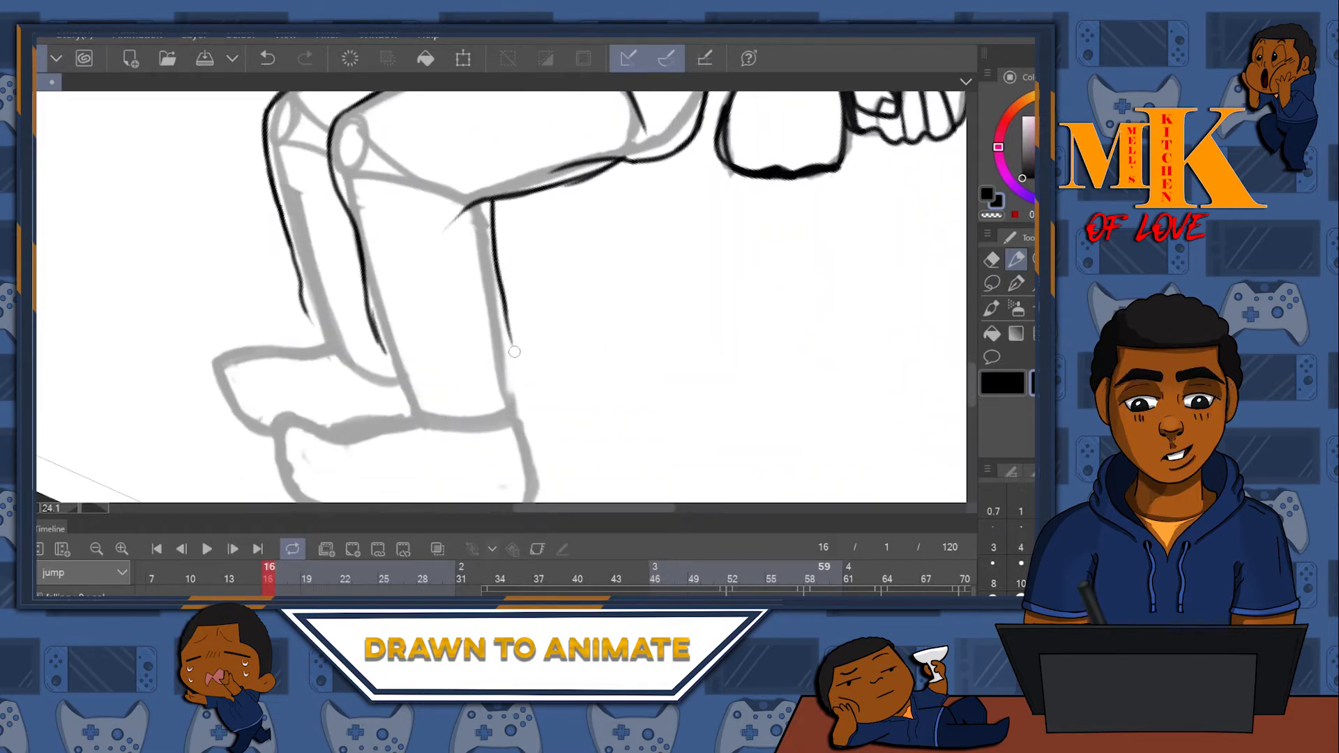
mouse_move(598, 340)
left_mouse_down()
mouse_move(786, 274)
mouse_move(761, 414)
mouse_move(523, 529)
left_mouse_up()
key("e")
key("r")
left_click_drag(793, 388, 951, 223)
key("p")
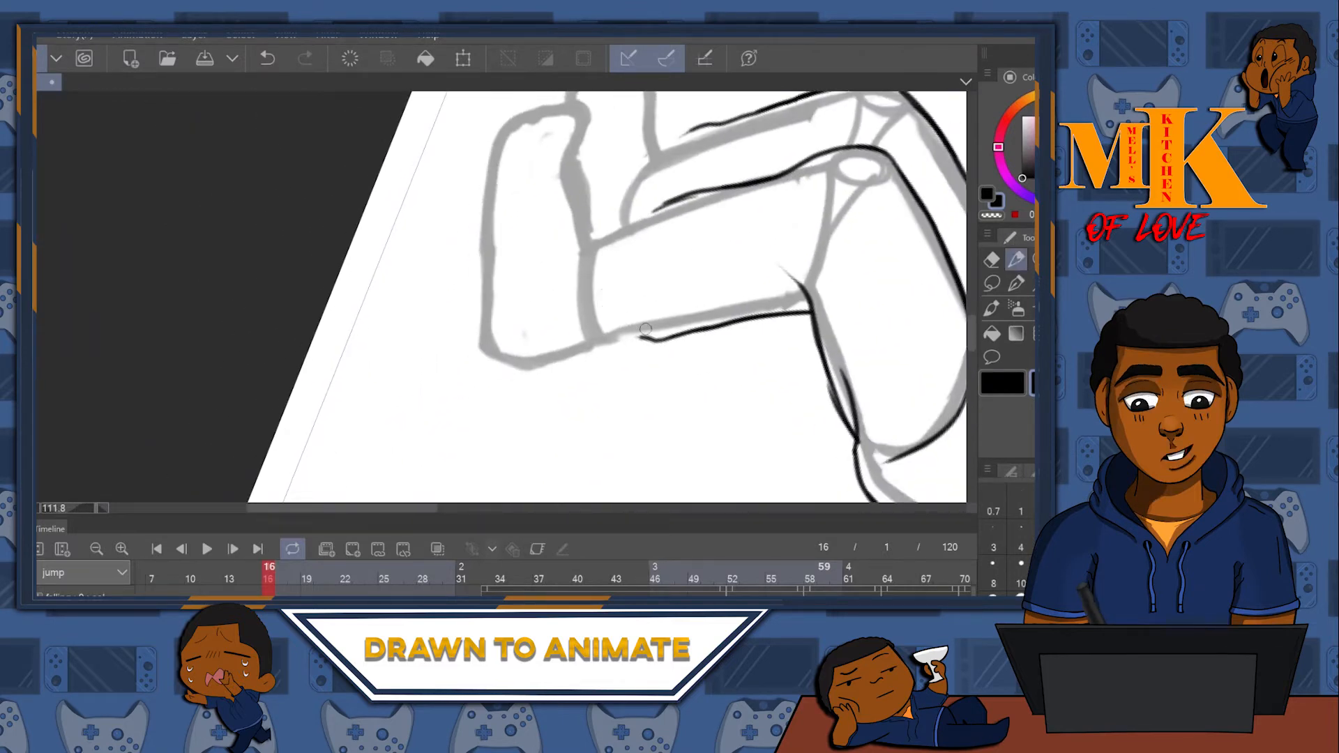
left_click_drag(767, 275, 789, 256)
- Clean up the overlapping lines along the near thigh's underside and seat into one smooth curve from knee to jacket hem
left_click_drag(927, 242, 454, 592)
mouse_move(875, 112)
left_mouse_down()
mouse_move(673, 274)
mouse_move(472, 594)
mouse_move(966, 94)
left_mouse_up()
left_click_drag(606, 359, 868, 73)
mouse_move(762, 352)
left_mouse_down()
mouse_move(680, 145)
mouse_move(690, 181)
mouse_move(603, 143)
mouse_move(584, 121)
left_mouse_up()
left_click_drag(830, 279, 683, 551)
left_click_drag(663, 350, 781, 185)
left_click(998, 258)
left_click_drag(582, 282, 673, 192)
left_click_drag(718, 139, 620, 230)
left_click(1015, 259)
mouse_move(568, 348)
left_mouse_down()
mouse_move(578, 246)
mouse_move(681, 155)
mouse_move(712, 105)
mouse_move(556, 311)
mouse_move(589, 265)
mouse_move(579, 223)
left_mouse_up()
key("e")
left_click_drag(549, 306, 519, 329)
left_click_drag(626, 341, 652, 263)
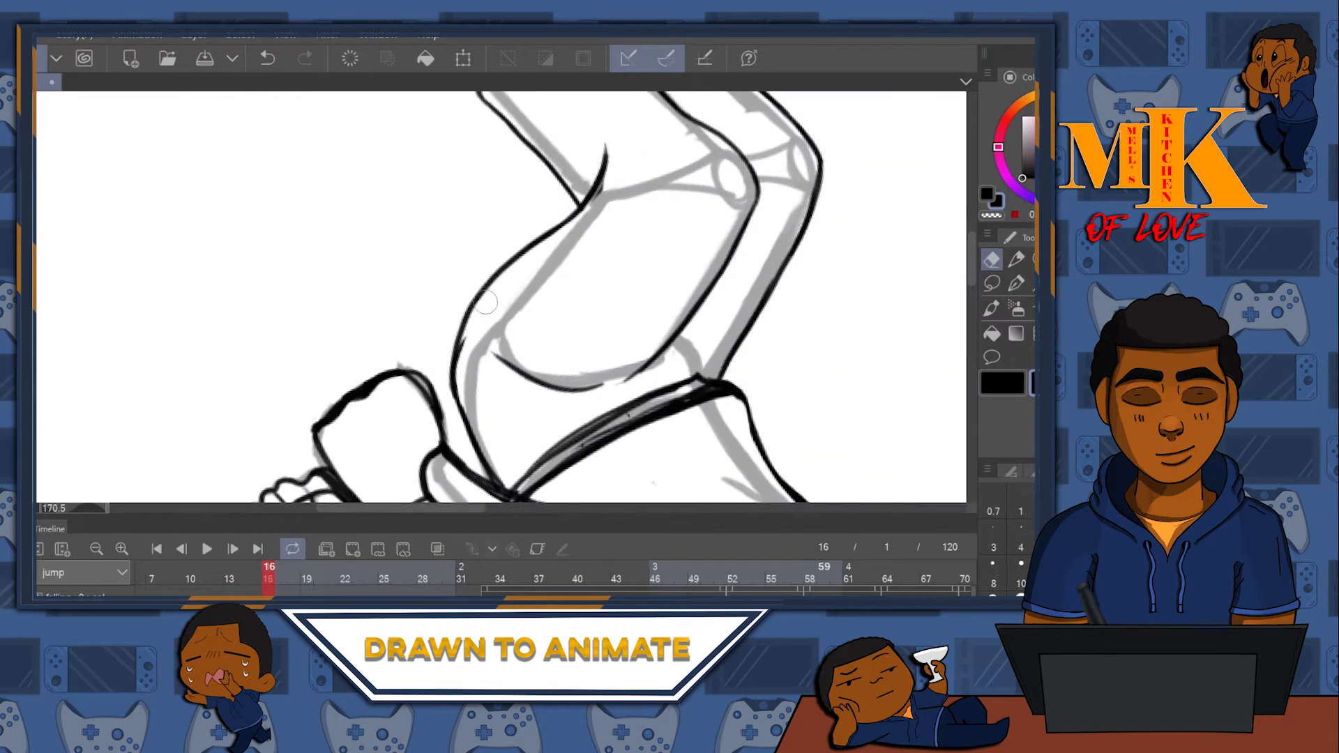
- Erase the calf line's end behind the near knee and draw a short curved fabric fold there
mouse_move(632, 100)
left_mouse_down()
mouse_move(632, 281)
mouse_move(592, 243)
left_mouse_up()
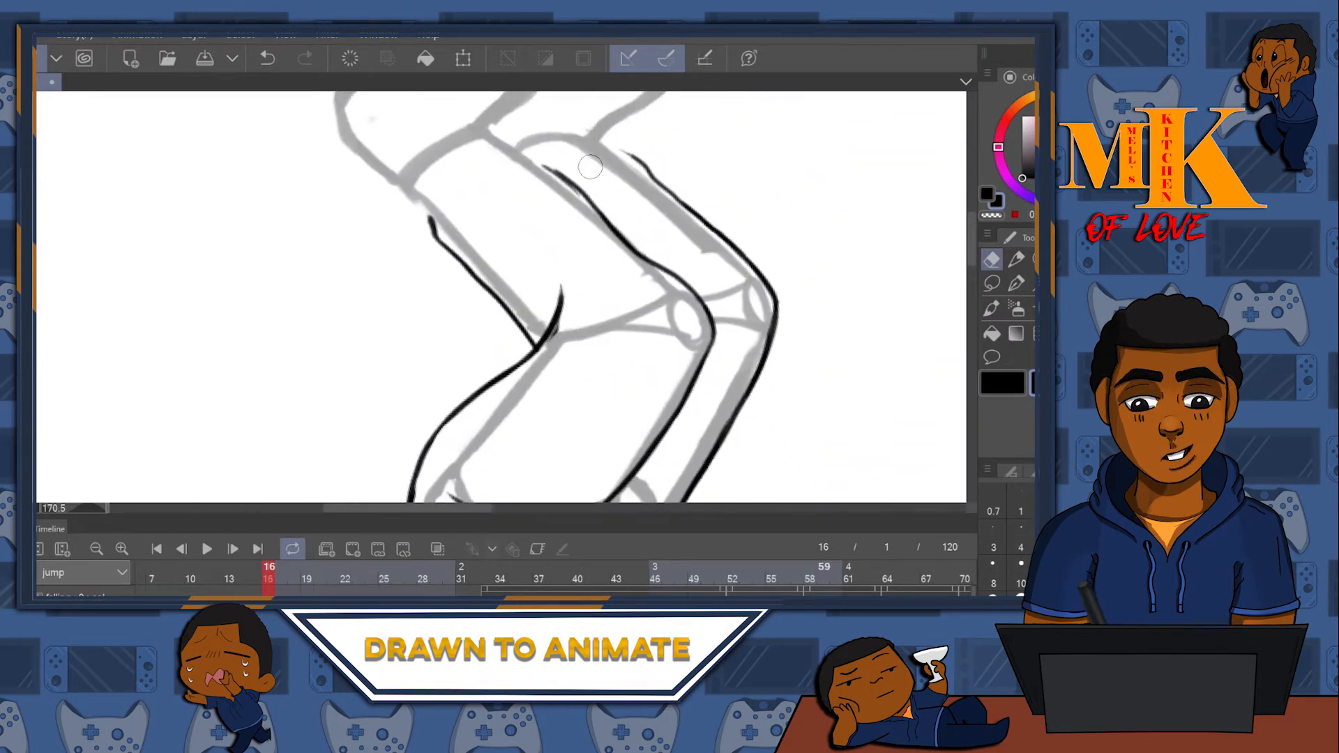
left_click_drag(522, 327, 530, 338)
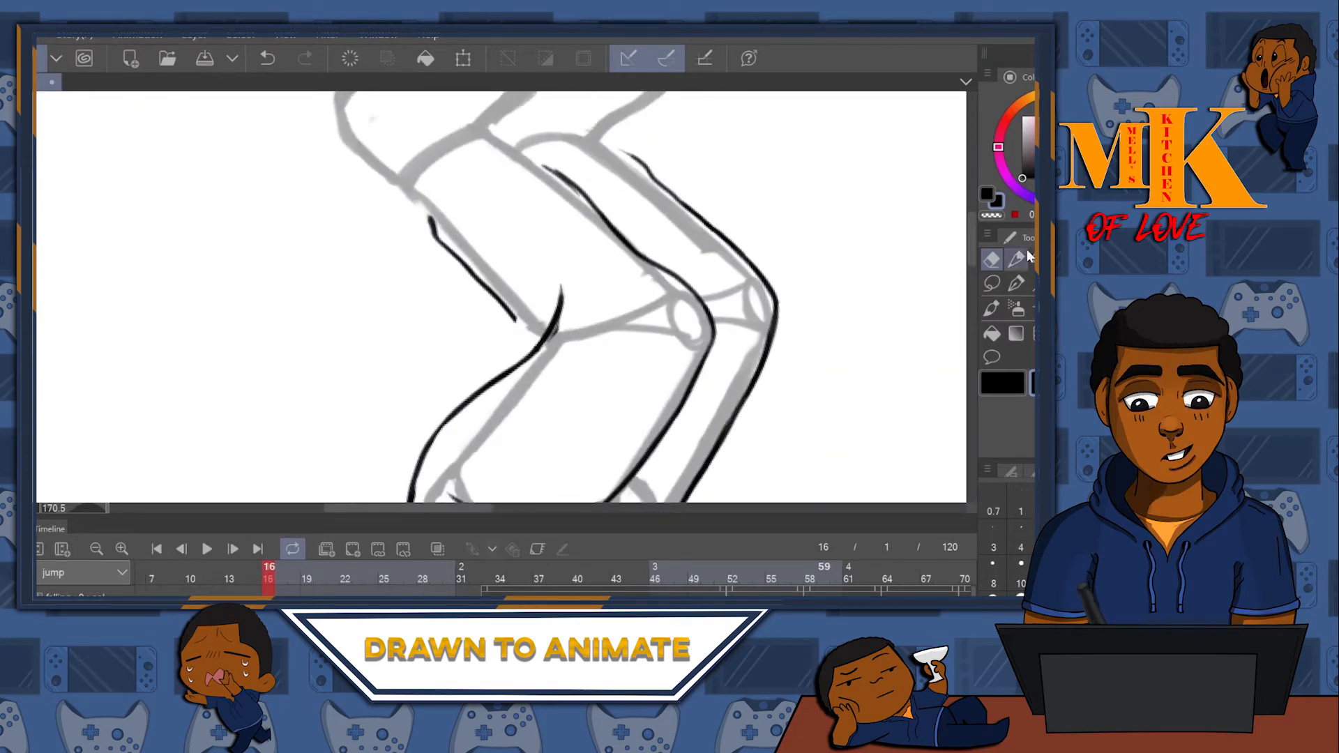
left_click_drag(527, 349, 530, 285)
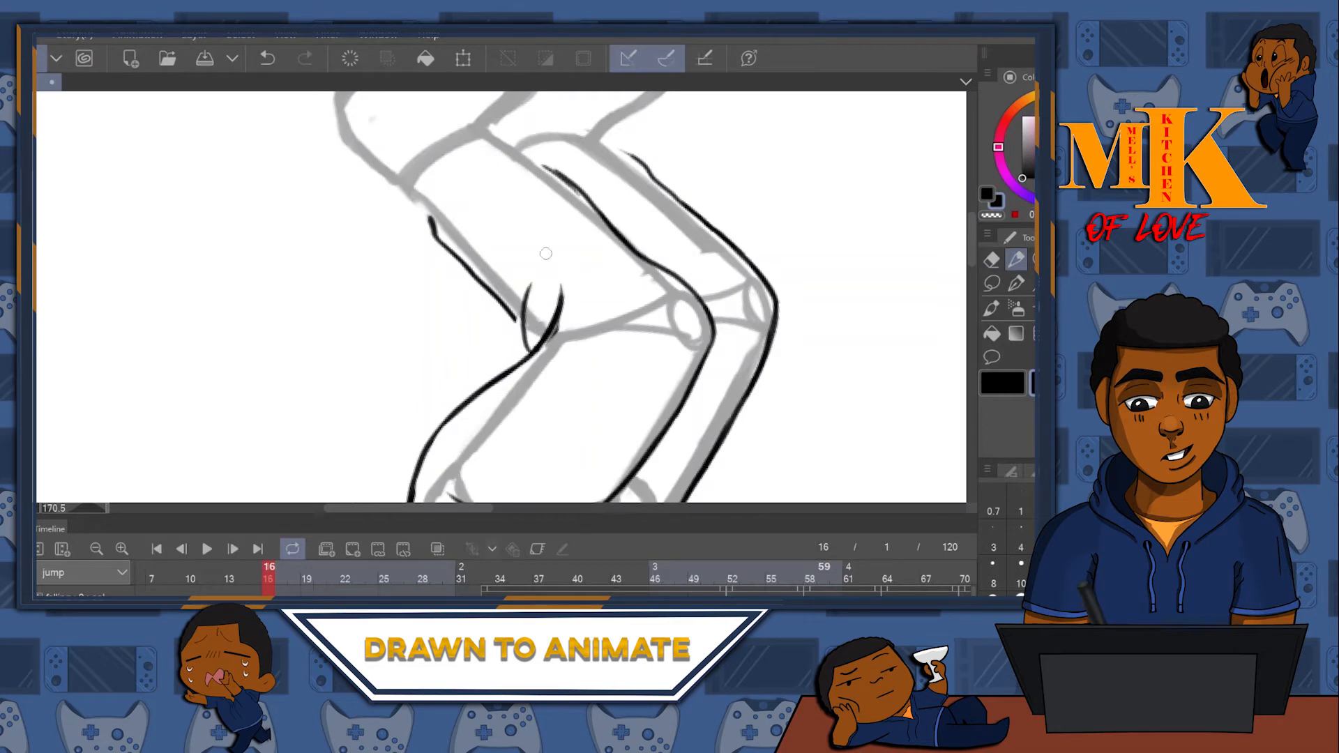
left_click_drag(443, 230, 464, 334)
mouse_move(541, 428)
left_mouse_down()
mouse_move(475, 373)
mouse_move(422, 284)
left_mouse_up()
mouse_move(831, 192)
left_mouse_down()
mouse_move(529, 299)
mouse_move(404, 218)
mouse_move(290, 191)
mouse_move(512, 145)
mouse_move(576, 290)
mouse_move(134, 338)
left_mouse_up()
mouse_move(558, 272)
left_mouse_down()
mouse_move(511, 346)
mouse_move(421, 356)
mouse_move(656, 249)
left_mouse_up()
left_click_drag(383, 416, 974, 287)
left_click_drag(472, 232, 548, 267)
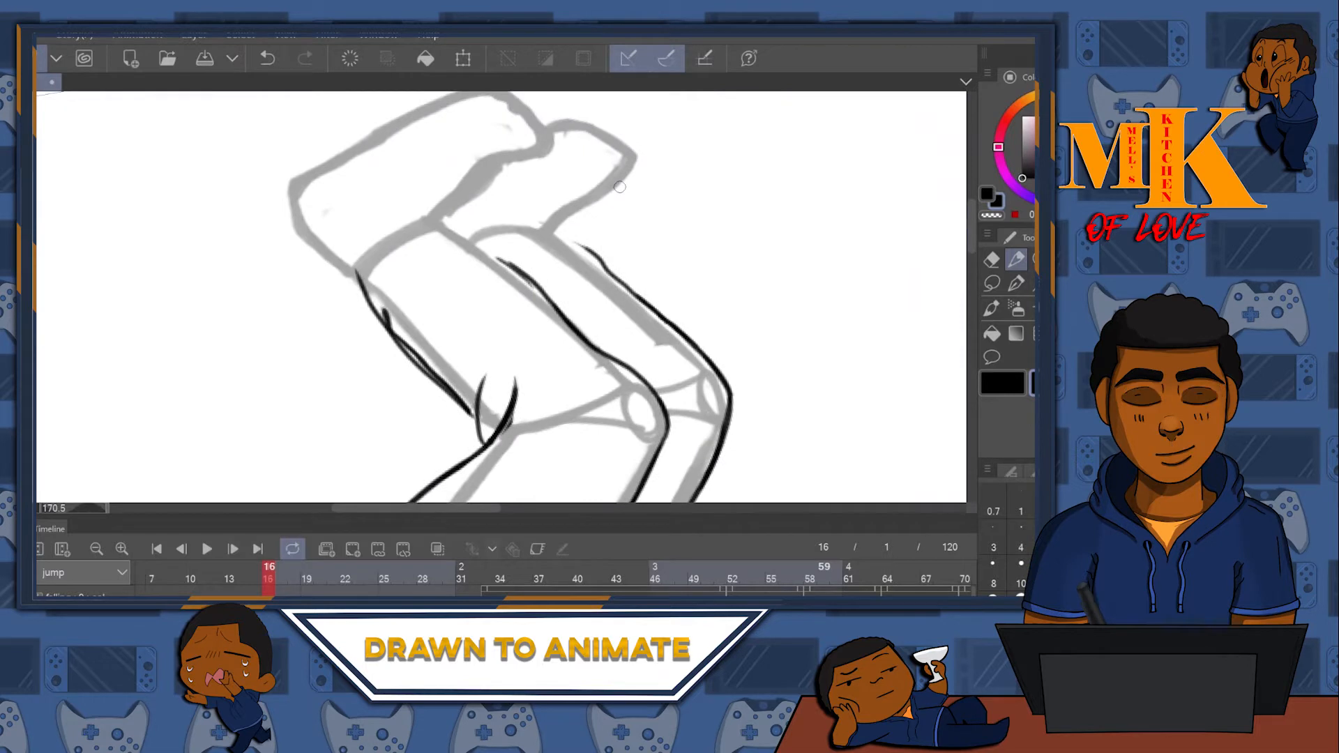
- Erase the near calf's back line and redraw it with a baggy bend bulging out above the ankle
left_click(992, 259)
mouse_move(354, 293)
left_mouse_down()
mouse_move(425, 366)
mouse_move(374, 283)
left_mouse_up()
mouse_move(434, 376)
left_mouse_down()
mouse_move(442, 388)
mouse_move(415, 362)
left_mouse_up()
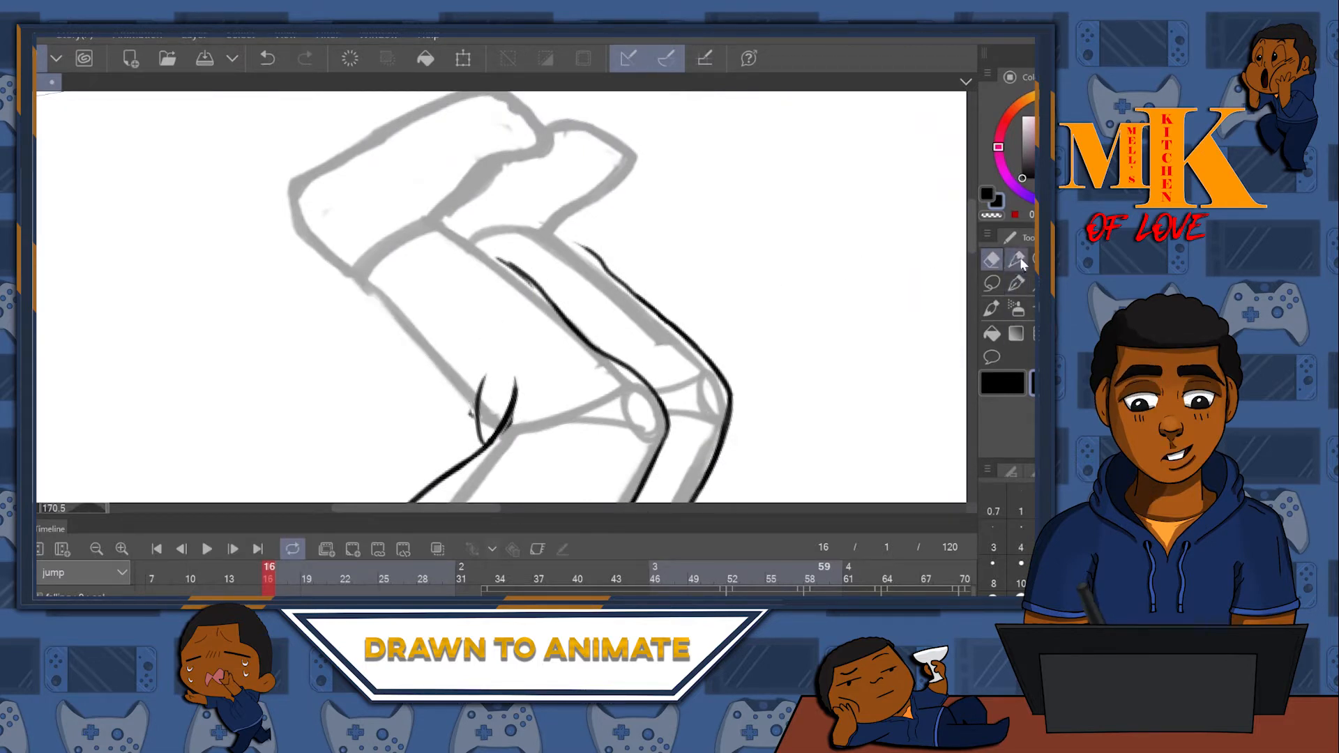
mouse_move(383, 301)
left_mouse_down()
mouse_move(400, 373)
mouse_move(474, 416)
left_mouse_up()
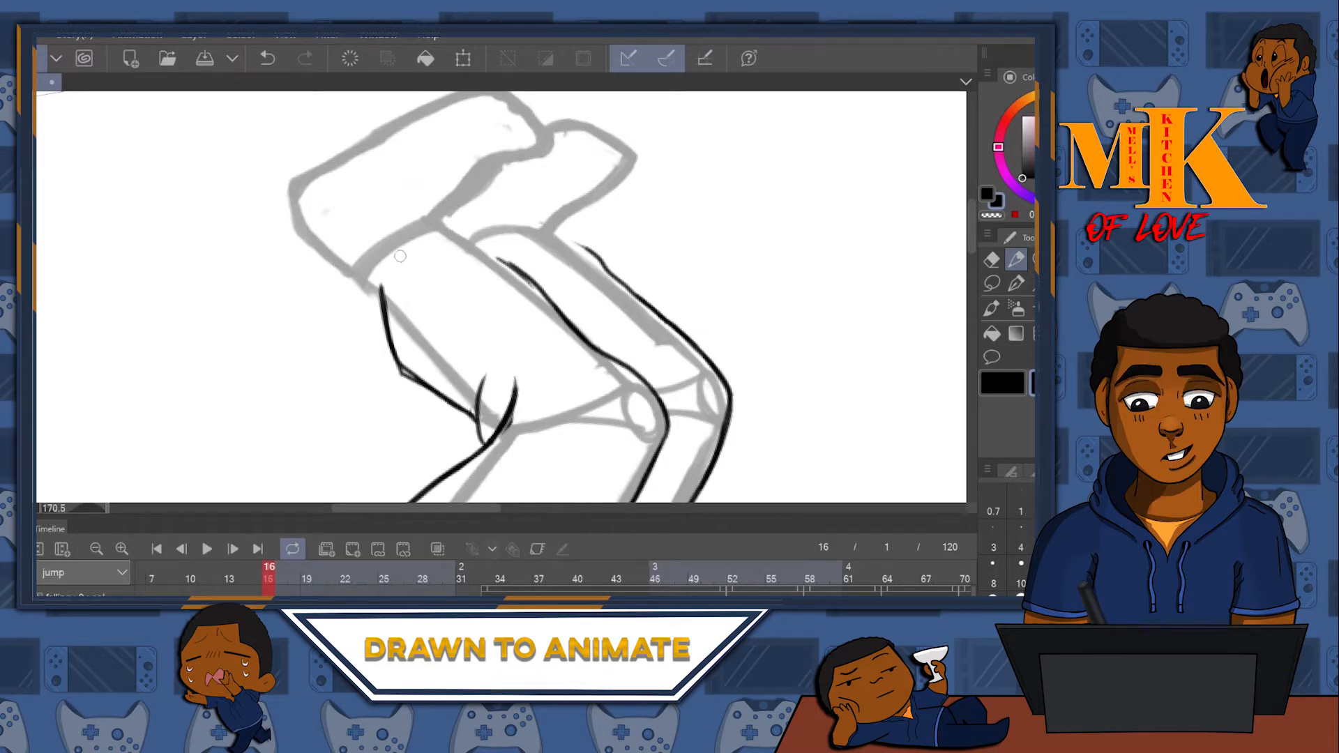
- Draw the near trouser hem across the ankle and redraw the lower shin line as loose fabric meeting it
left_click_drag(380, 287, 450, 244)
left_click_drag(585, 310, 452, 405)
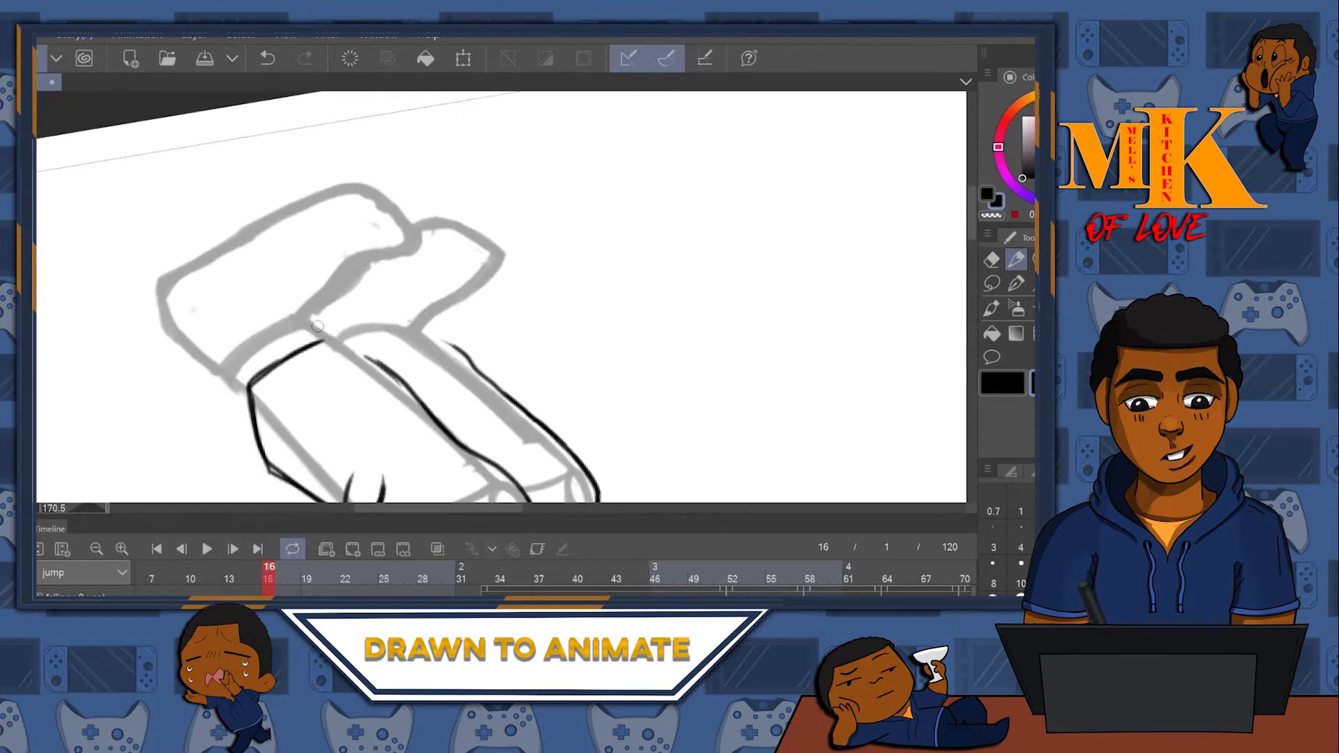
key("e")
left_click_drag(366, 349, 429, 415)
left_click(1020, 264)
mouse_move(323, 340)
left_mouse_down()
mouse_move(392, 356)
mouse_move(450, 431)
mouse_move(388, 374)
left_mouse_up()
- Thicken the fold on the near calf's bend and add a second curved line forming the ankle cuff
mouse_move(559, 350)
left_mouse_down()
mouse_move(950, 224)
mouse_move(917, 295)
left_mouse_up()
left_click_drag(690, 329, 585, 330)
left_click_drag(540, 421, 564, 437)
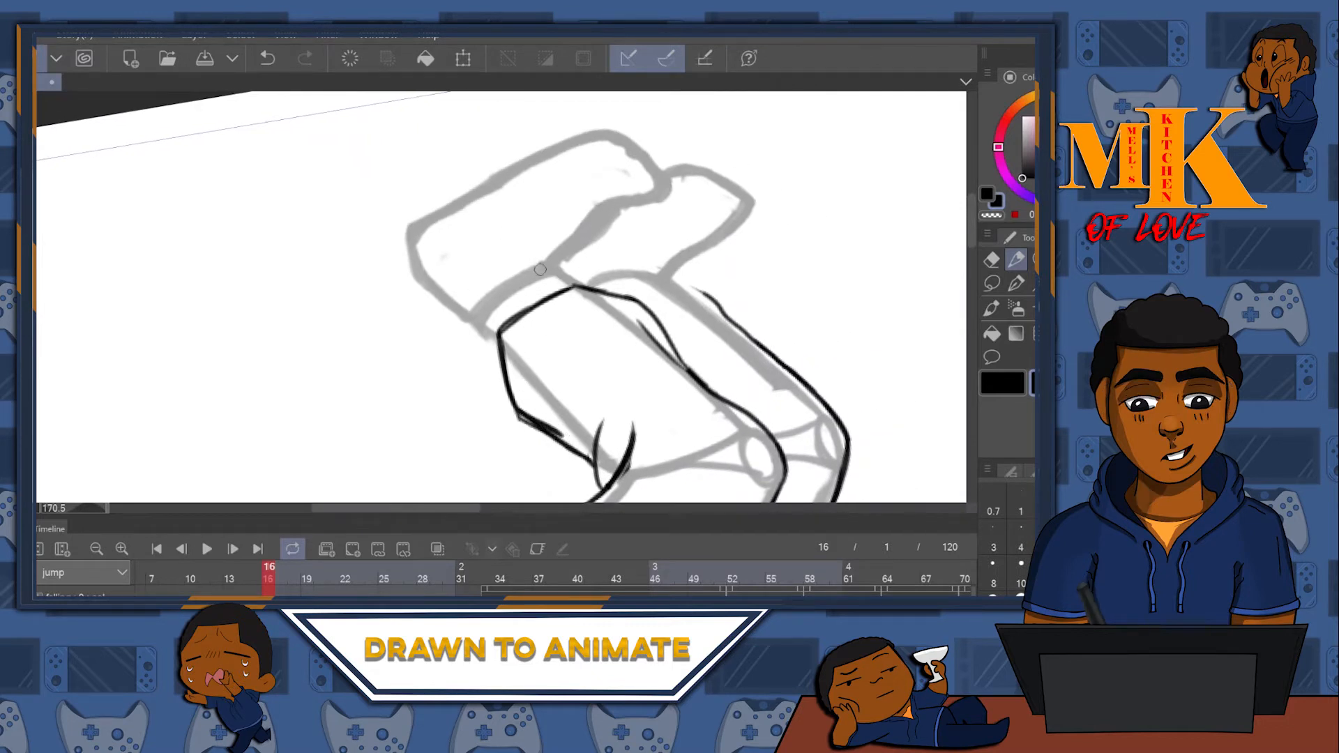
mouse_move(489, 325)
left_mouse_down()
mouse_move(558, 269)
mouse_move(580, 286)
left_mouse_up()
mouse_move(615, 302)
left_mouse_down()
mouse_move(678, 281)
mouse_move(637, 248)
mouse_move(620, 313)
mouse_move(512, 313)
left_mouse_up()
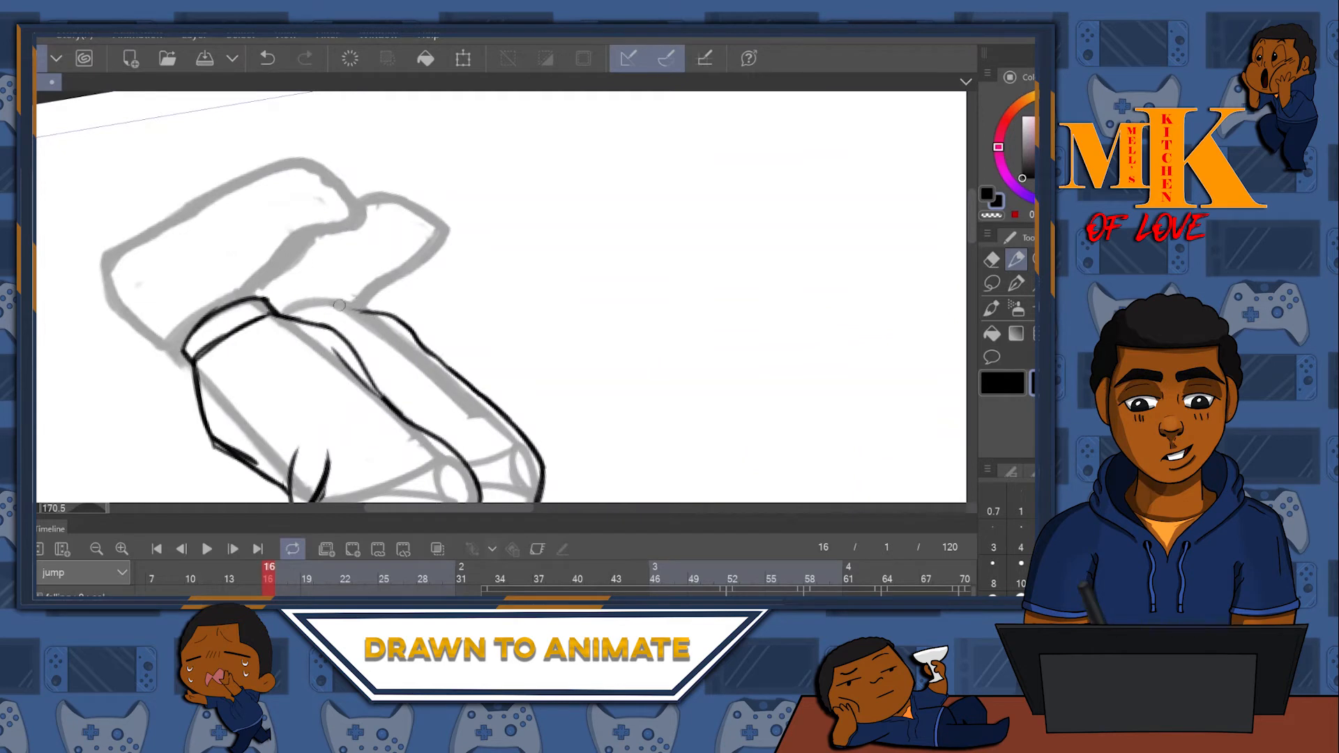
- Close the far trouser leg at the ankle with a double-line cuff
left_click_drag(322, 322, 364, 309)
left_click_drag(430, 345, 674, 295)
mouse_move(543, 265)
left_mouse_down()
mouse_move(589, 256)
mouse_move(609, 318)
mouse_move(504, 357)
mouse_move(637, 321)
left_mouse_up()
mouse_move(657, 168)
left_mouse_down()
mouse_move(484, 247)
mouse_move(535, 225)
mouse_move(472, 269)
left_mouse_up()
key("ctrl+z")
key("ctrl+z")
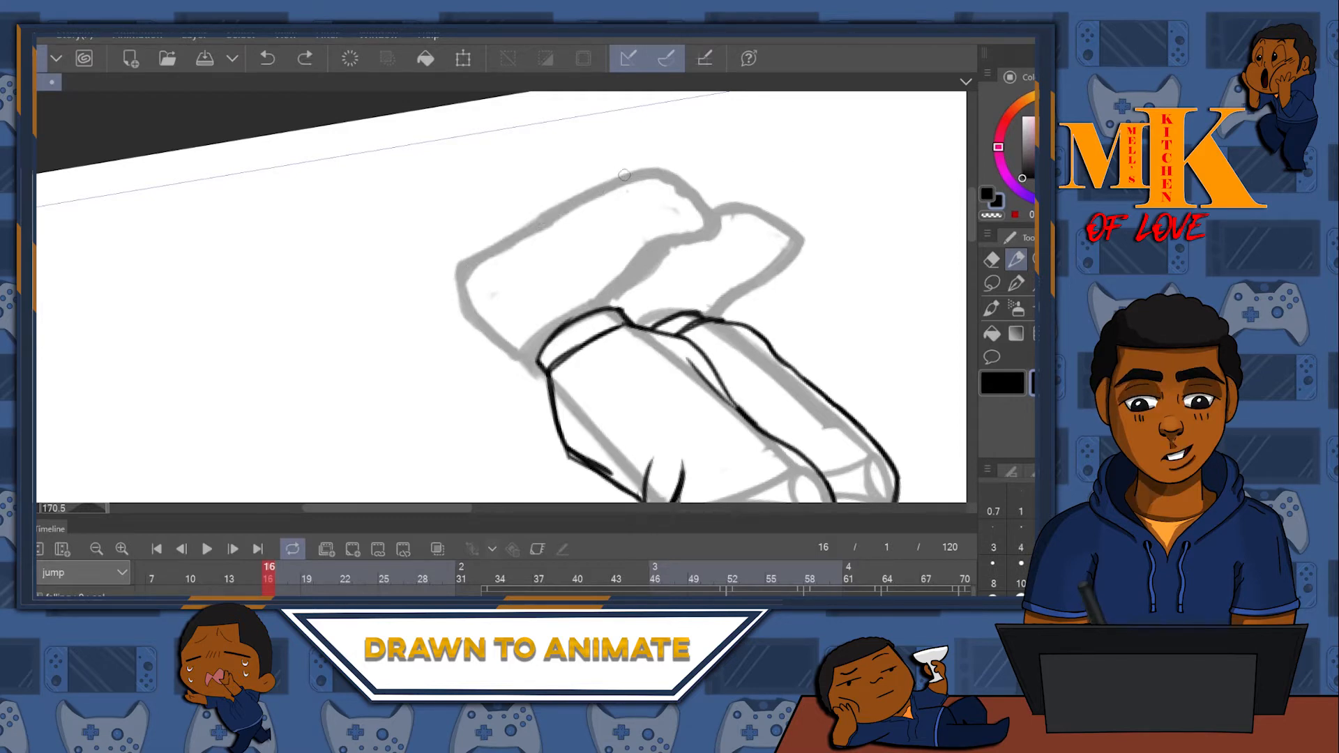
- Outline the near shoe's sole and rounded heel, and draw the shoe collar along the trouser cuff
mouse_move(617, 182)
left_mouse_down()
mouse_move(458, 279)
mouse_move(460, 312)
mouse_move(527, 368)
left_mouse_up()
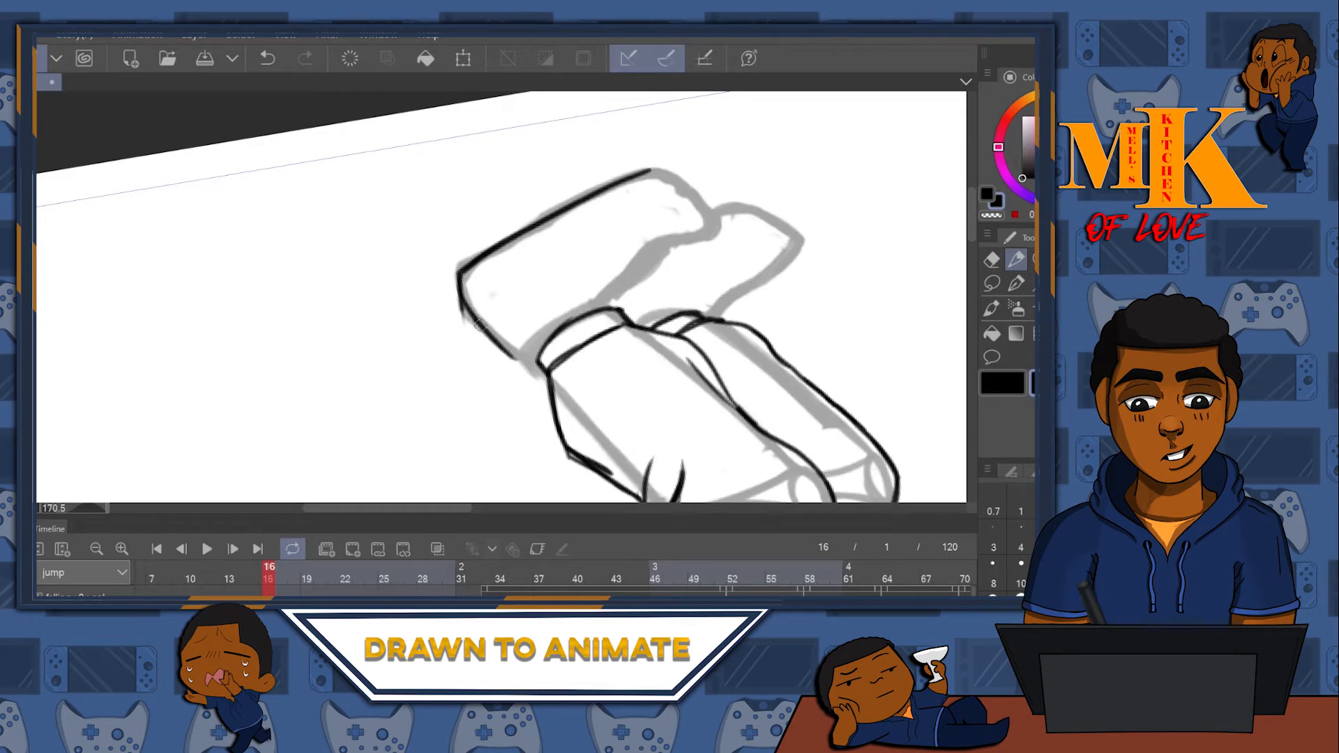
key("ctrl+z")
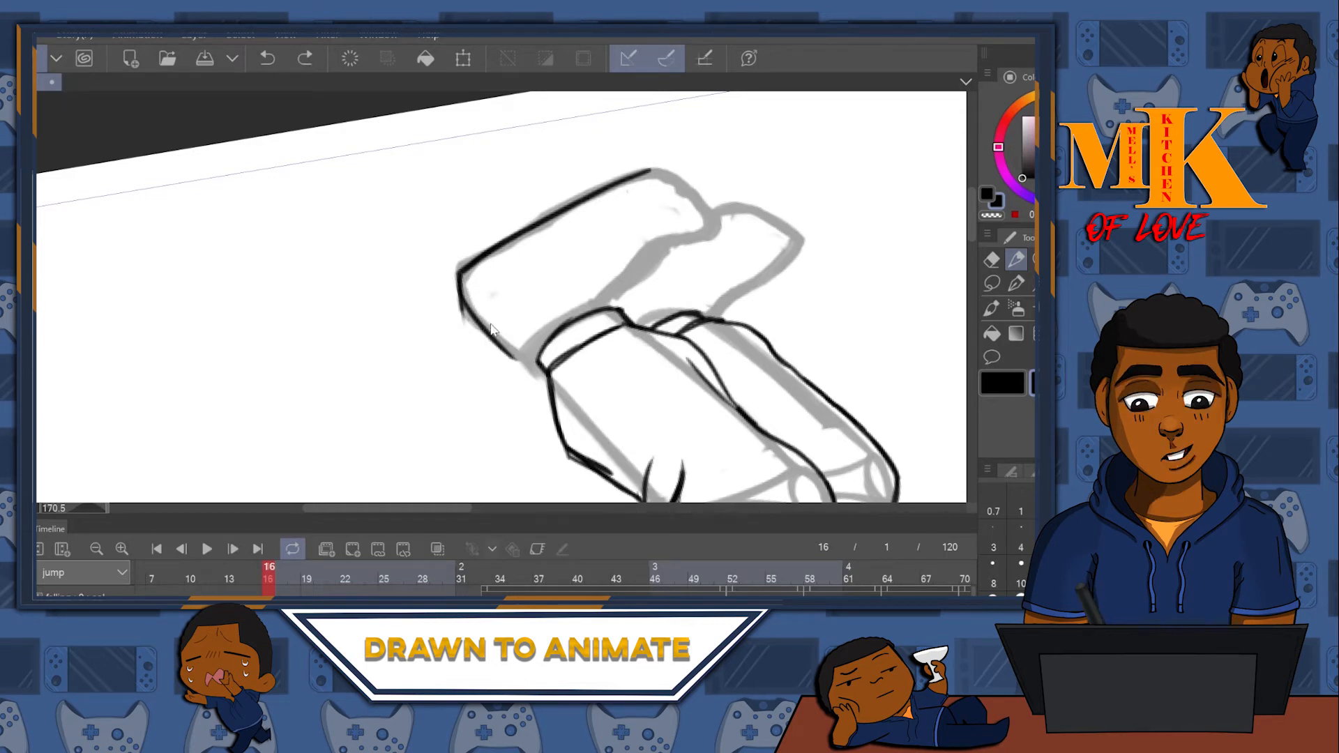
key("ctrl+z")
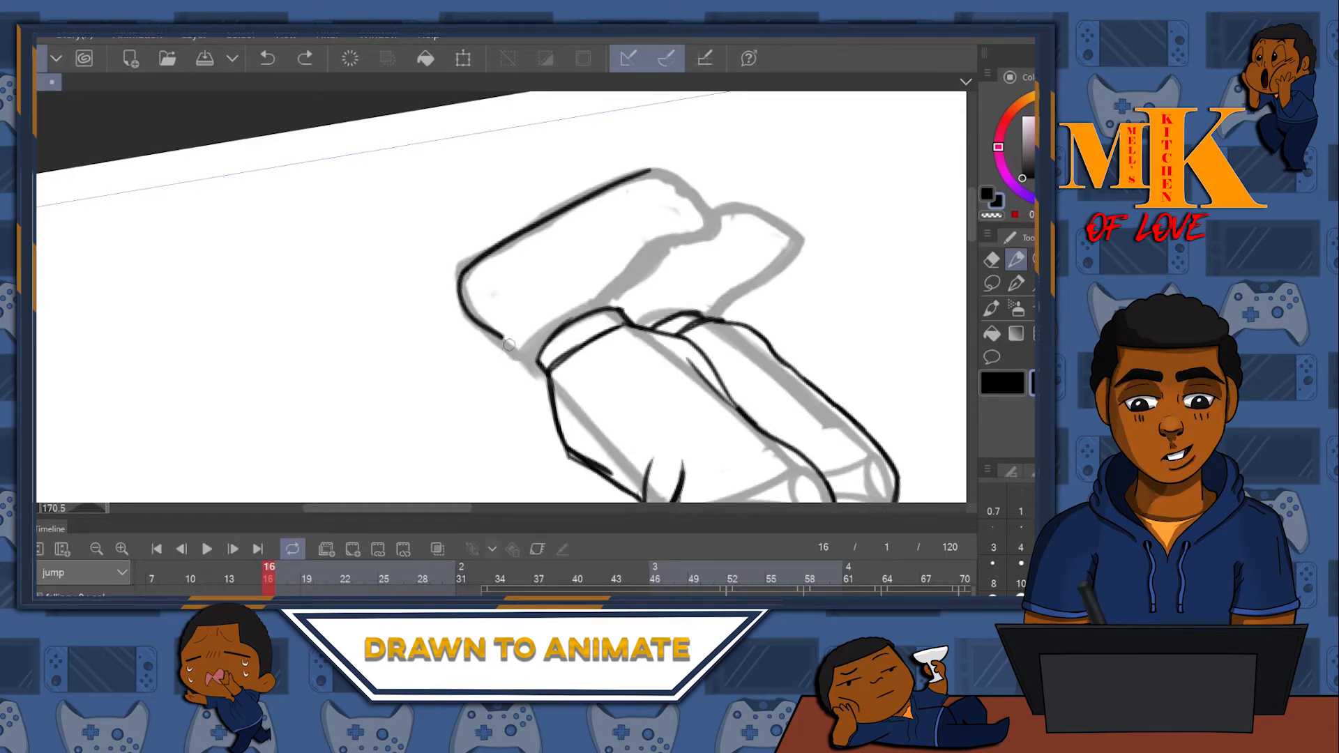
left_click_drag(458, 291, 509, 342)
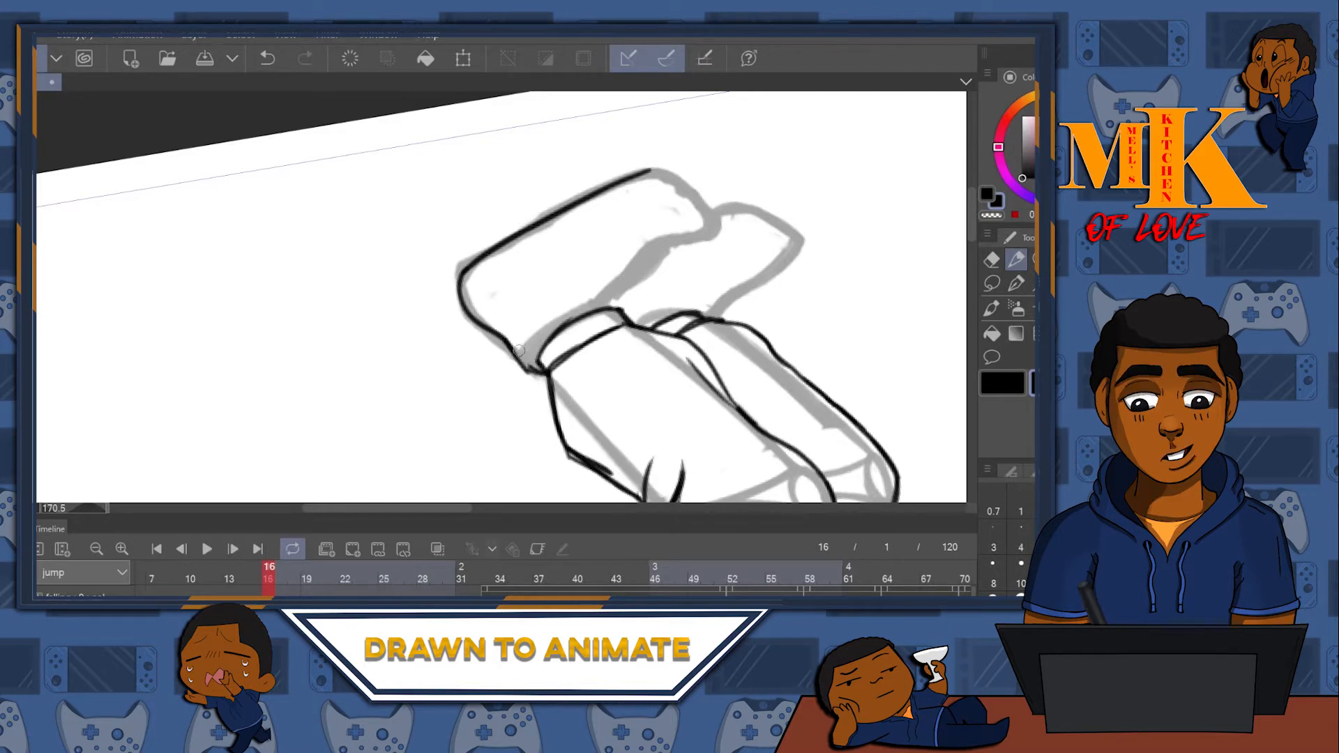
left_click_drag(563, 311, 518, 352)
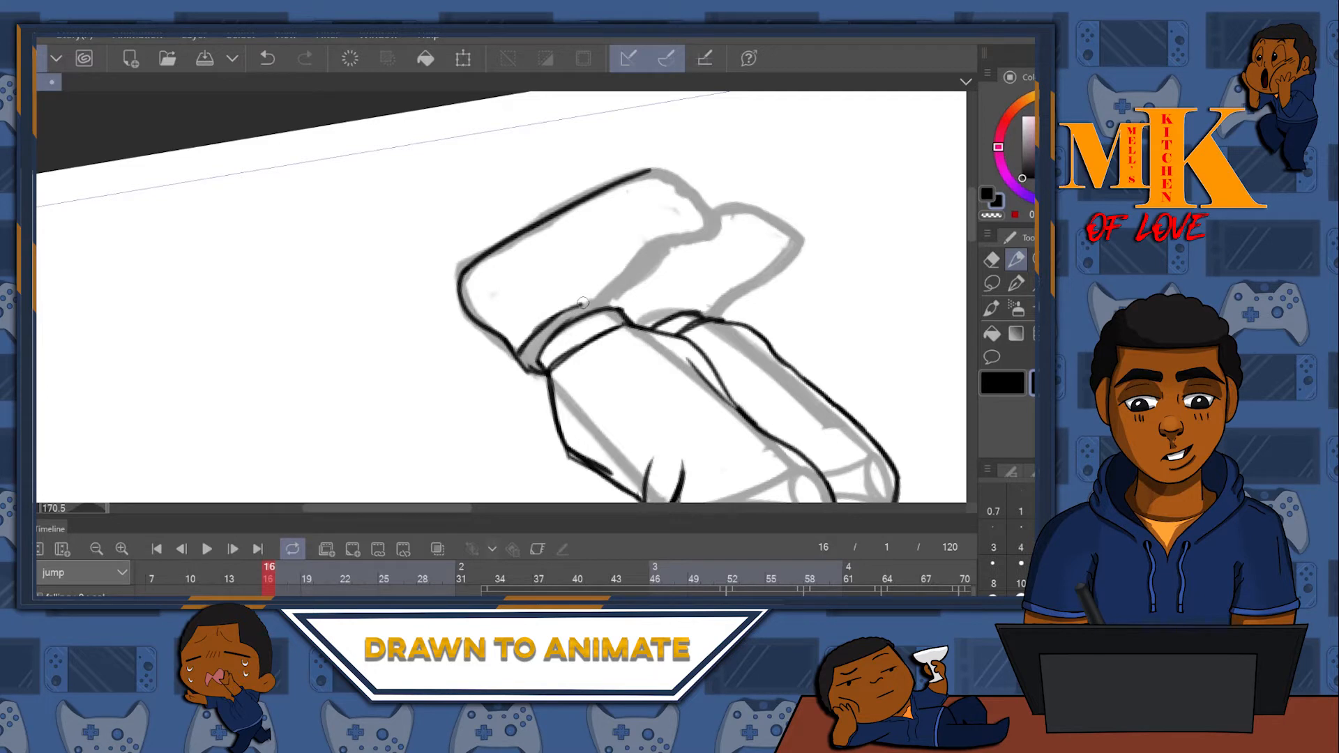
- Draw the near shoe's instep seam and top edge from the collar, and close the outline around the toe
left_click_drag(591, 296, 624, 230)
mouse_move(589, 298)
left_mouse_down()
mouse_move(640, 213)
mouse_move(613, 299)
left_mouse_up()
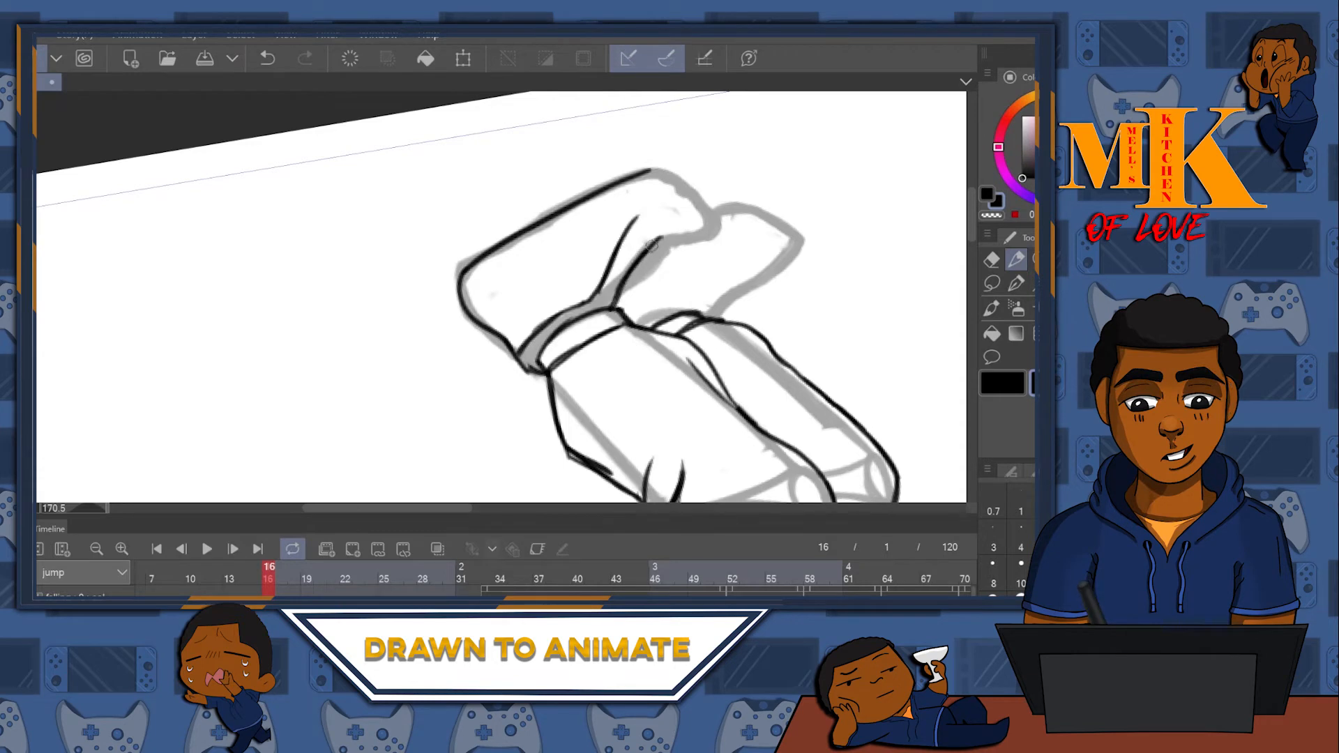
mouse_move(657, 242)
left_mouse_down()
mouse_move(705, 226)
mouse_move(704, 209)
left_mouse_up()
key("r")
mouse_move(732, 294)
left_mouse_down()
mouse_move(448, 88)
mouse_move(552, 192)
mouse_move(497, 310)
left_mouse_up()
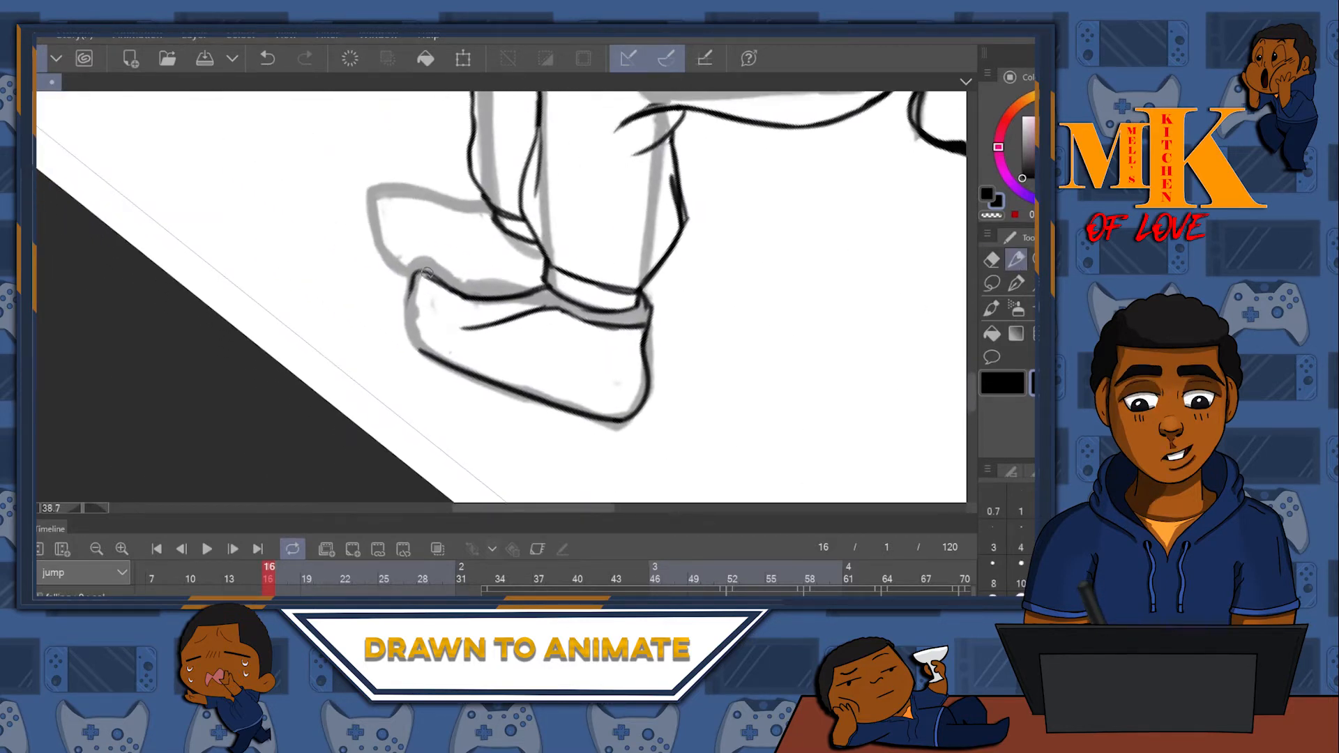
left_click_drag(419, 271, 409, 348)
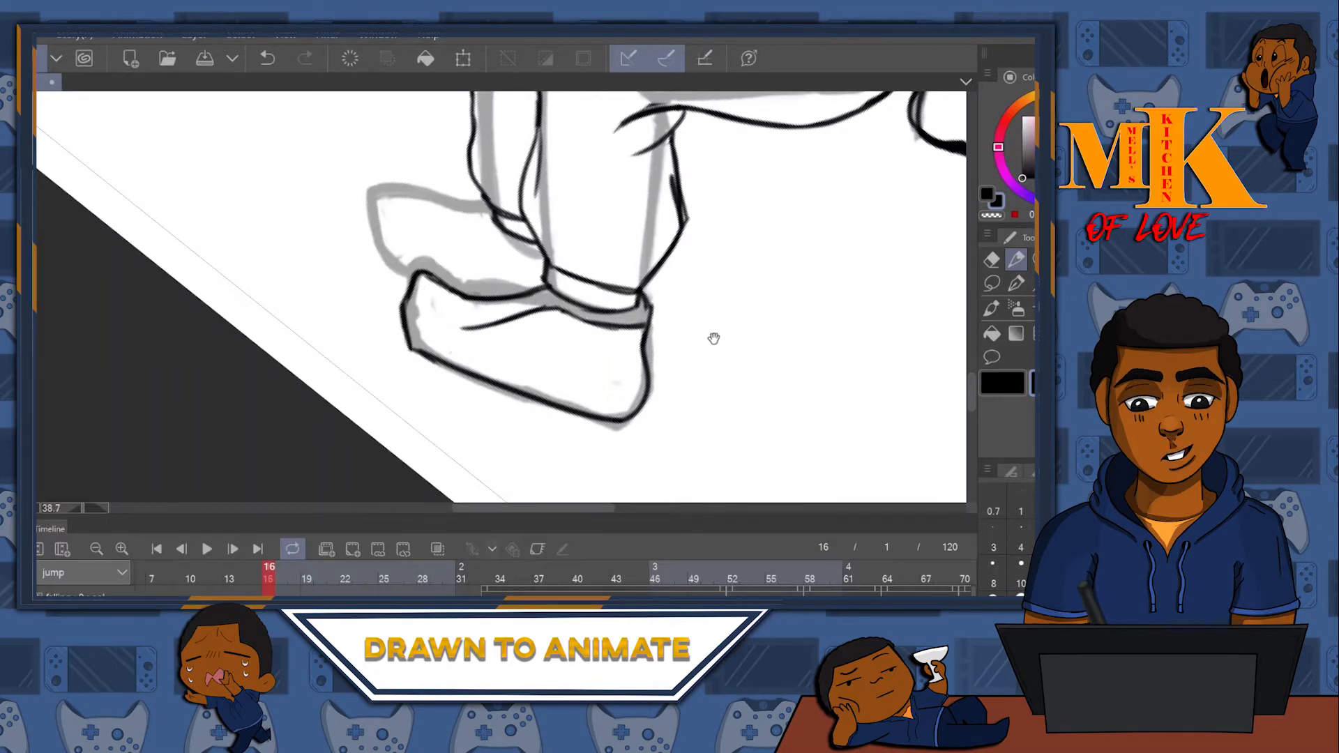
- Darken the near shoe's sole line and add a short curved seam near the toe
scroll(718, 321, "up", 2)
key("r")
mouse_move(762, 233)
left_mouse_down()
mouse_move(742, 409)
mouse_move(716, 360)
mouse_move(829, 300)
left_mouse_up()
left_click(1016, 259)
mouse_move(531, 213)
left_mouse_down()
mouse_move(500, 222)
mouse_move(466, 266)
mouse_move(495, 397)
left_mouse_up()
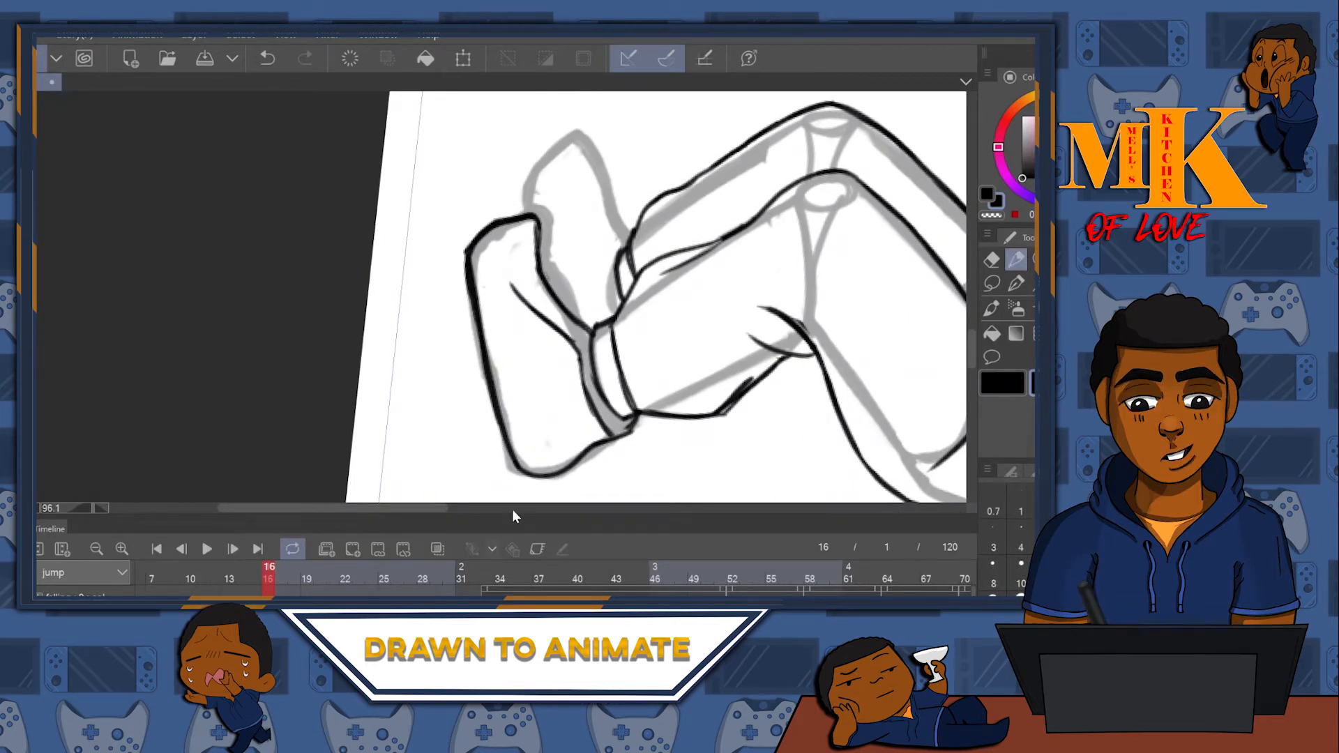
left_click_drag(586, 265, 507, 315)
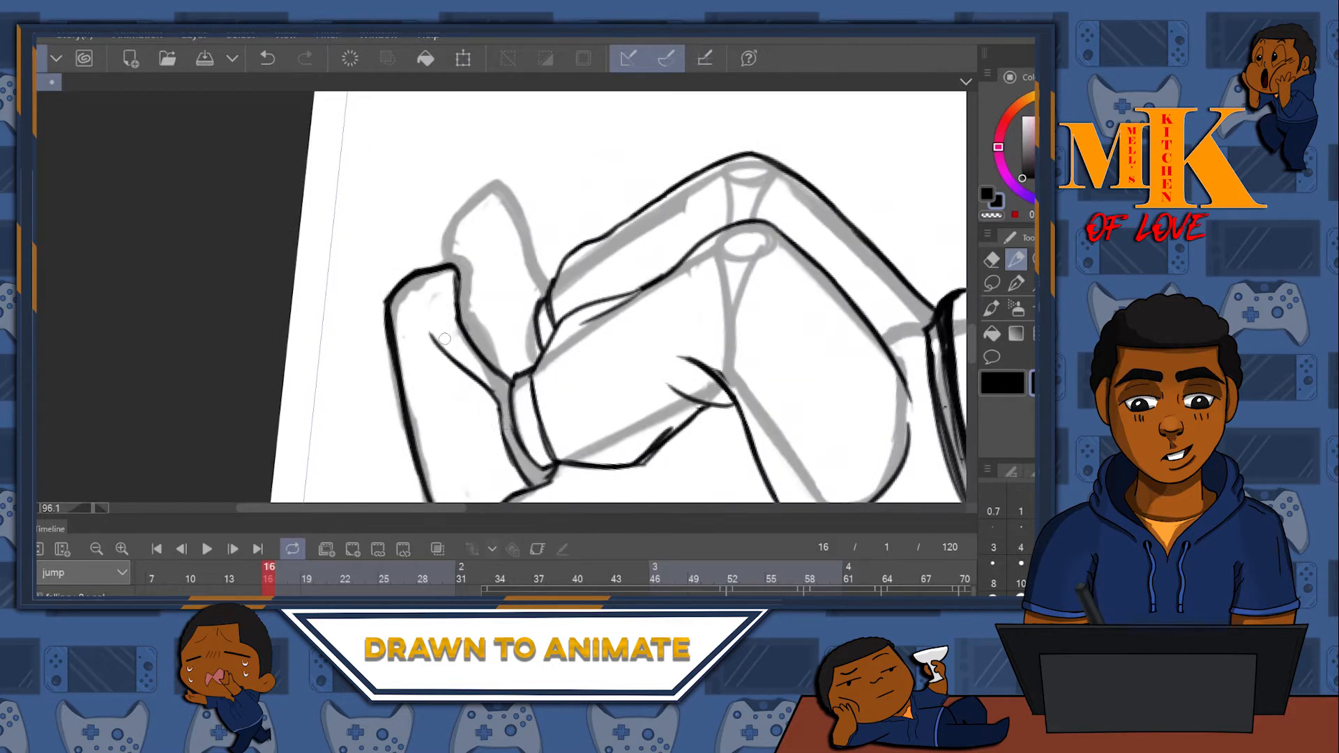
left_click_drag(455, 311, 458, 306)
mouse_move(652, 263)
left_mouse_down()
mouse_move(609, 383)
mouse_move(631, 249)
left_mouse_up()
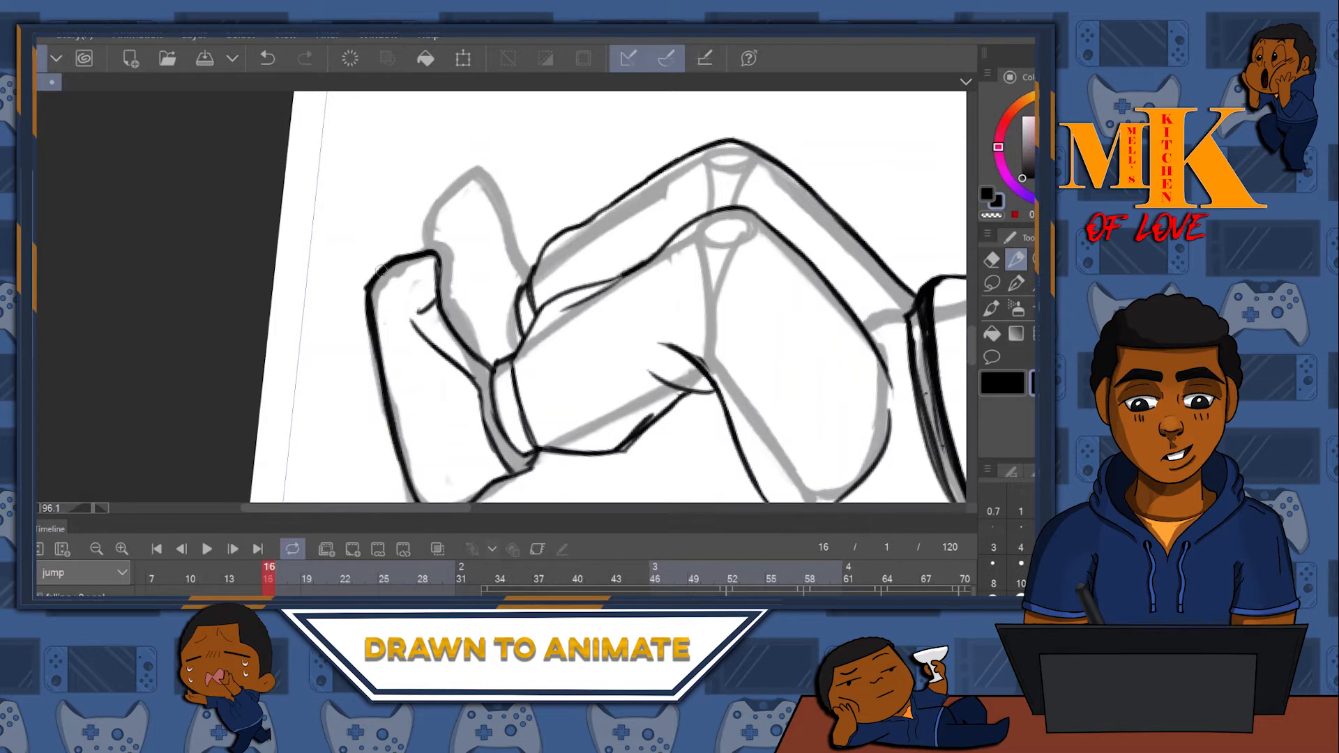
- Add a second parallel line around the near shoe's toe and underside to give the sole thickness
left_click_drag(405, 258, 432, 96)
left_click_drag(433, 201, 447, 274)
mouse_move(427, 135)
left_mouse_down()
mouse_move(446, 162)
mouse_move(432, 198)
left_mouse_up()
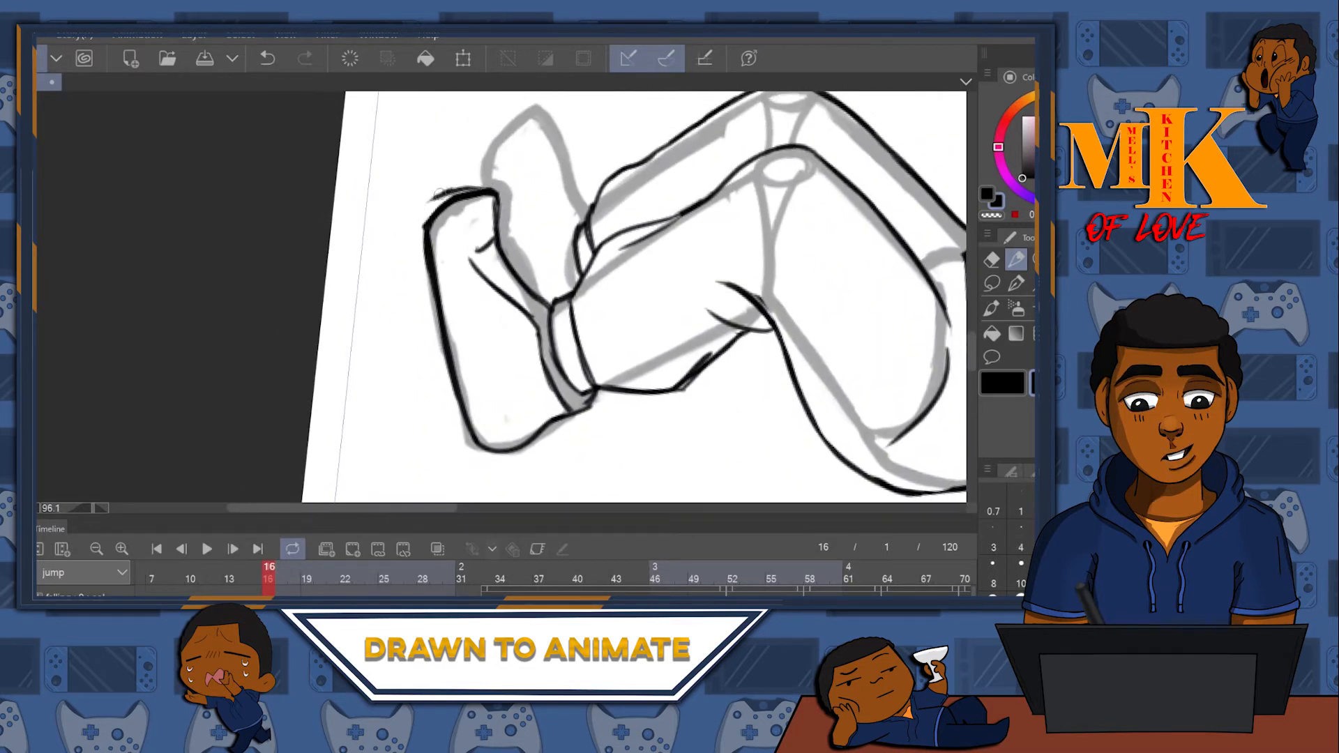
left_click_drag(410, 216, 453, 390)
mouse_move(415, 278)
left_mouse_down()
mouse_move(452, 427)
mouse_move(475, 447)
left_mouse_up()
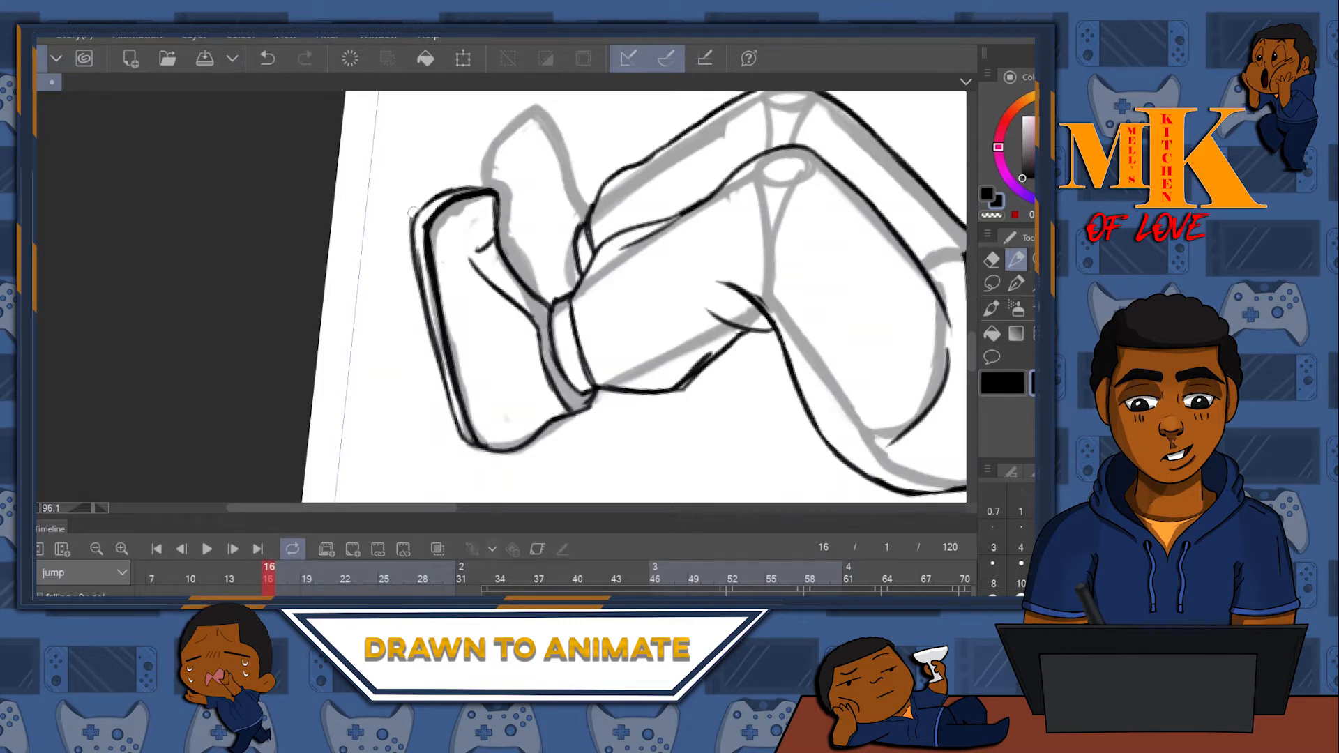
- Close the corner of the near shoe's toe sole, and outline the far shoe's toe, sole and top edge
left_click_drag(416, 219, 430, 223)
mouse_move(618, 191)
left_mouse_down()
mouse_move(544, 272)
mouse_move(529, 235)
left_mouse_up()
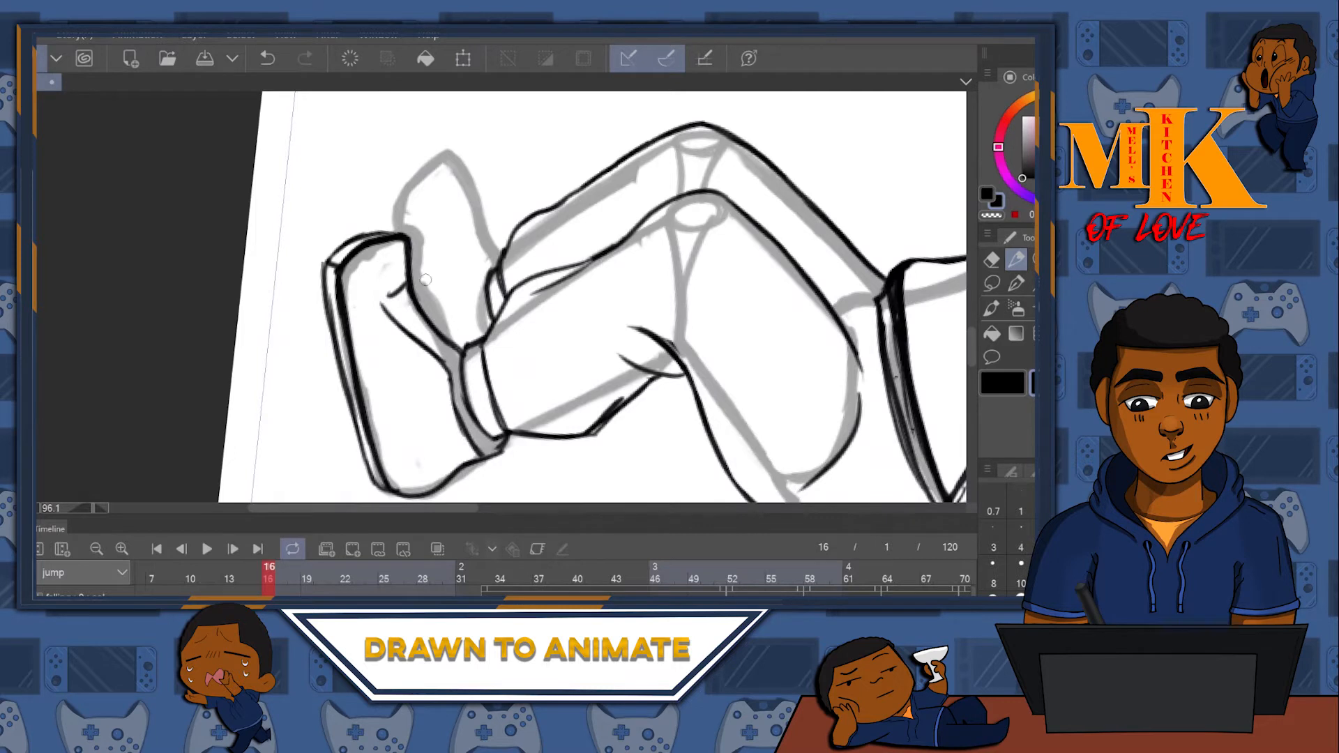
left_click_drag(490, 185, 469, 242)
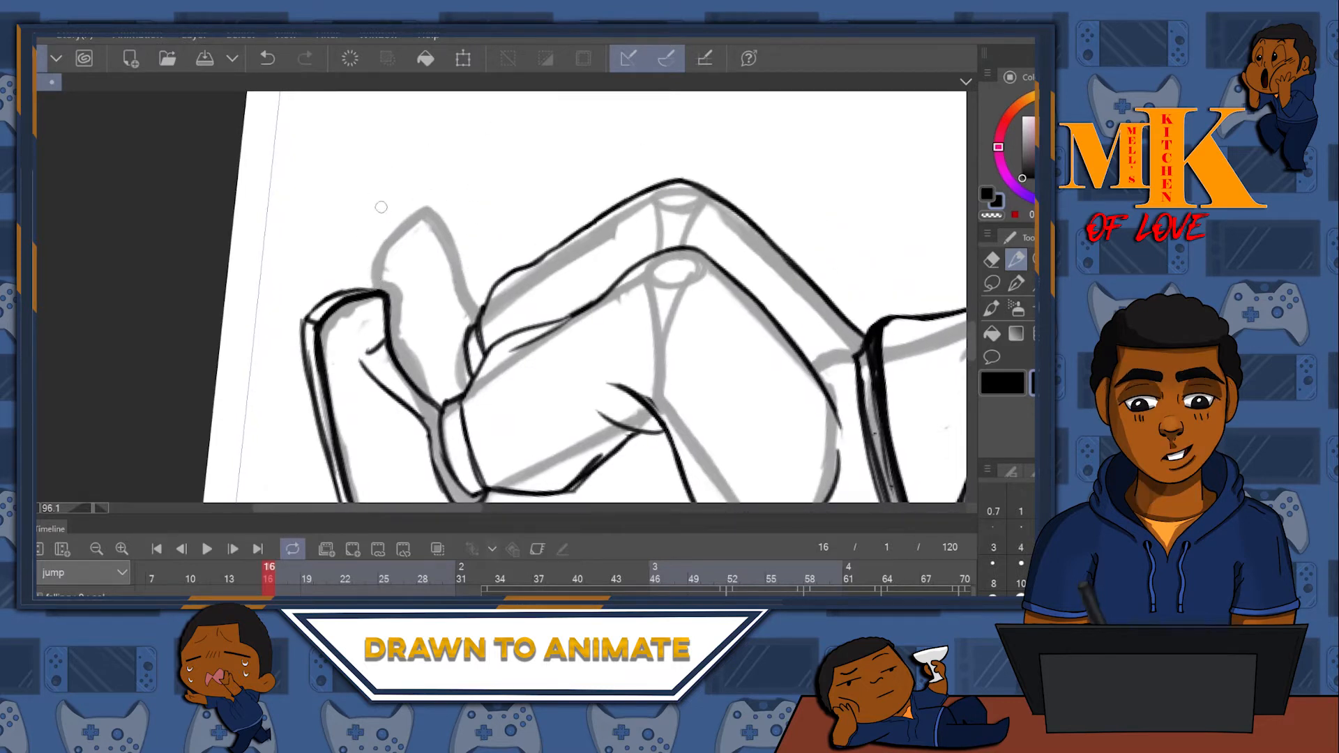
left_click_drag(380, 248, 422, 209)
mouse_move(382, 284)
left_mouse_down()
mouse_move(389, 216)
mouse_move(410, 205)
mouse_move(363, 245)
mouse_move(377, 294)
left_mouse_up()
mouse_move(363, 250)
left_mouse_down()
mouse_move(419, 200)
mouse_move(455, 230)
mouse_move(444, 211)
left_mouse_up()
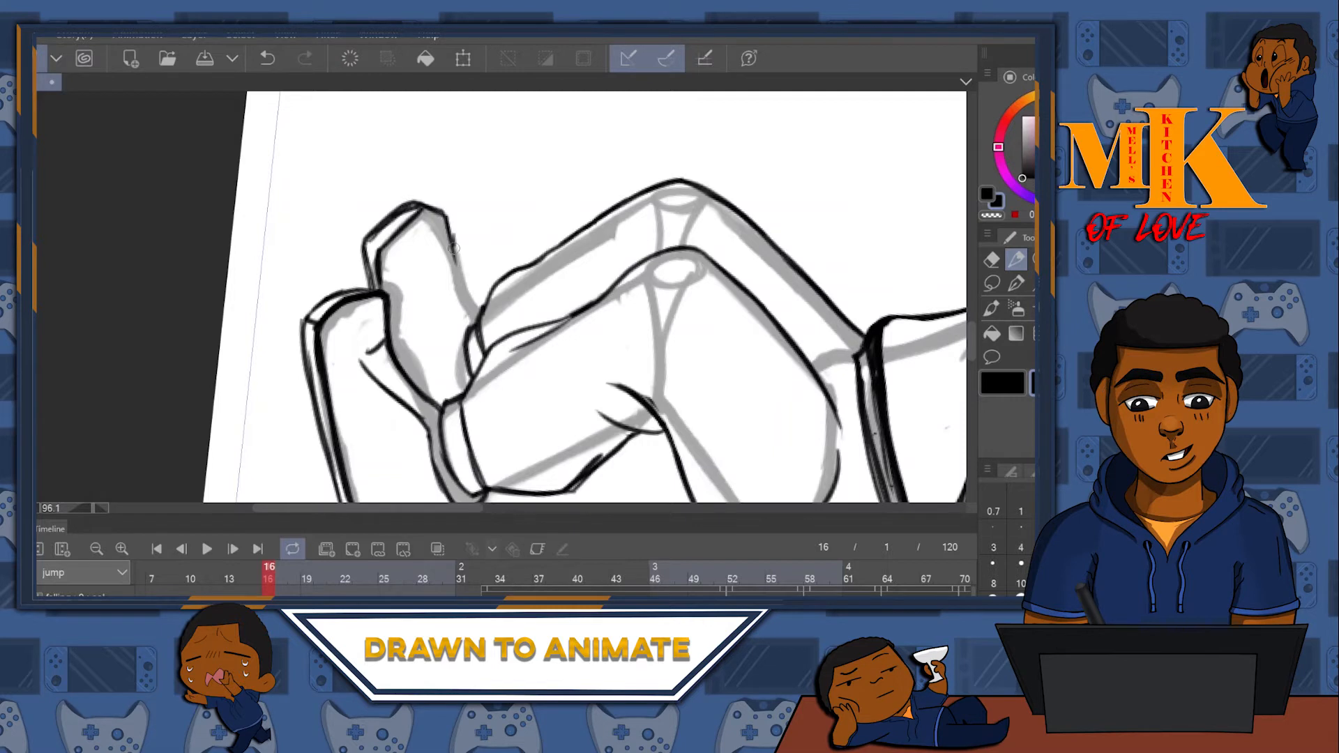
mouse_move(456, 258)
left_mouse_down()
mouse_move(481, 318)
mouse_move(439, 209)
left_mouse_up()
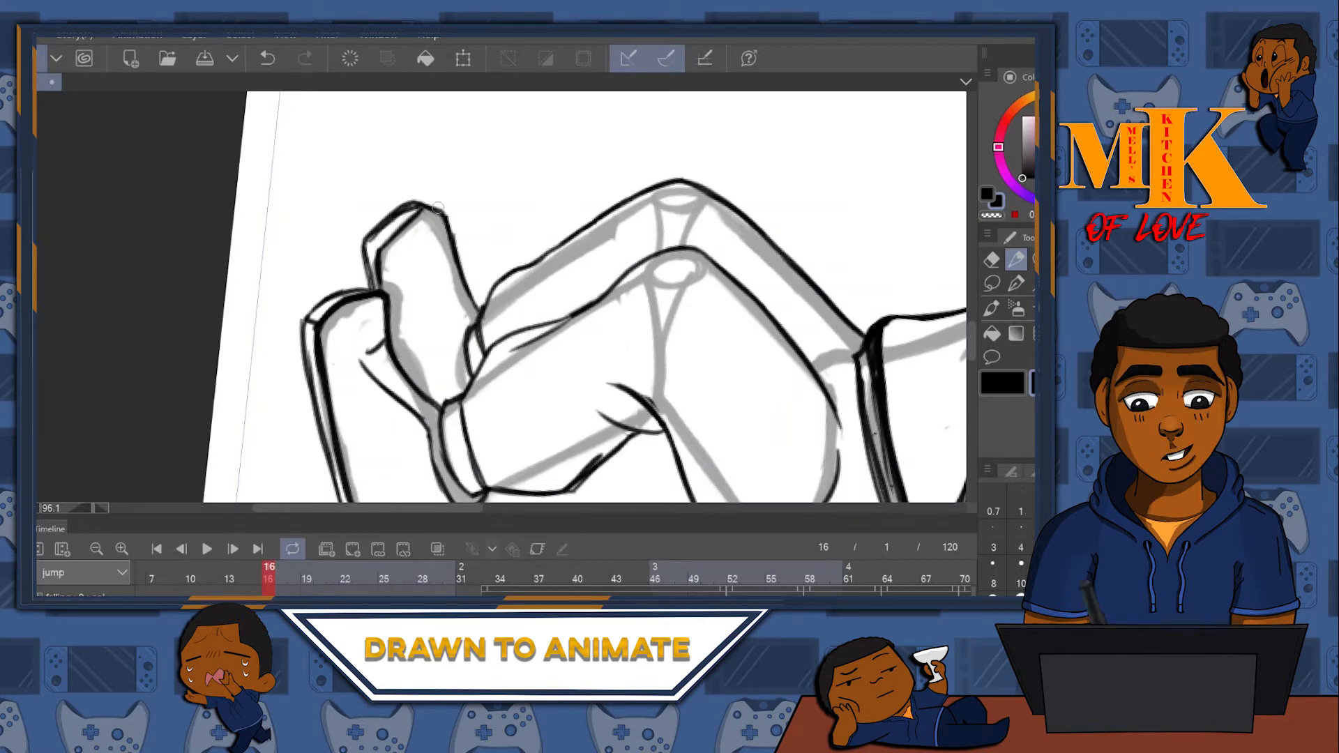
- Draw the far shoe's inner seam below the trouser cuff and a short contour beside the near shoe
left_click_drag(465, 372, 433, 309)
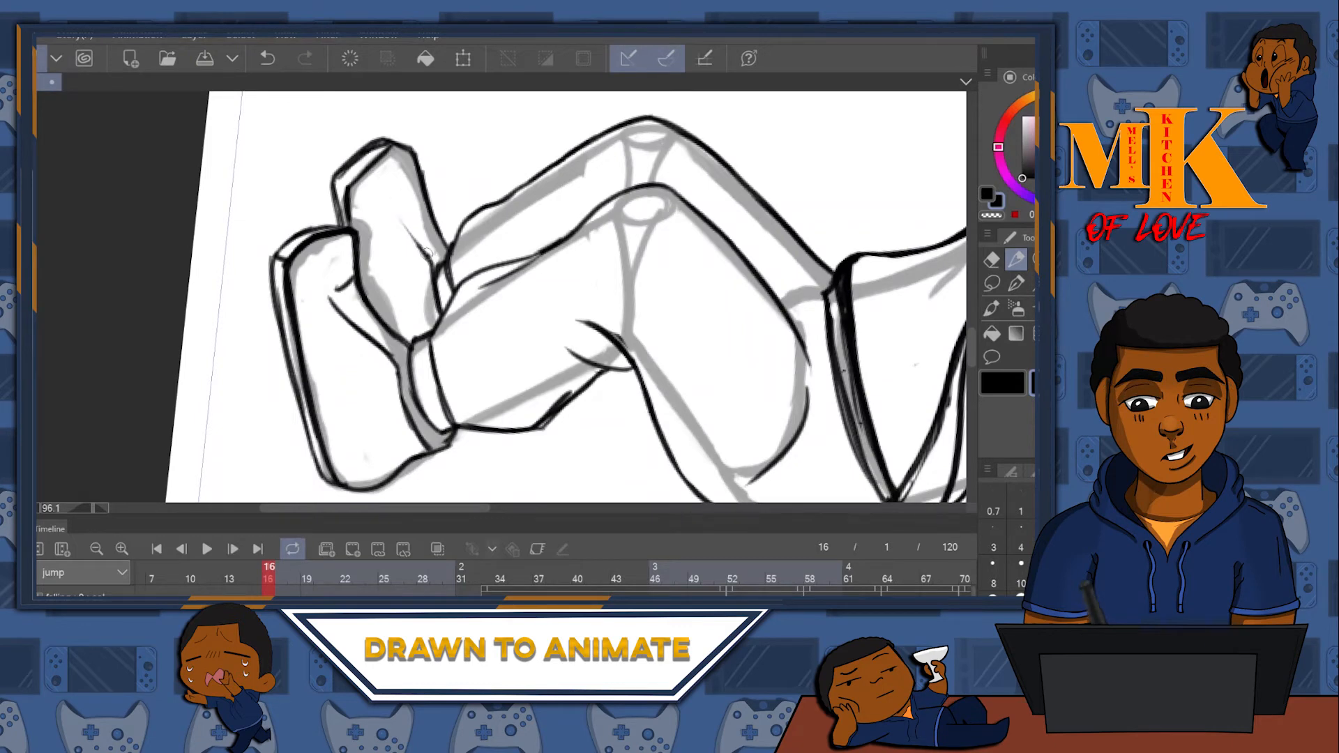
mouse_move(426, 254)
left_mouse_down()
mouse_move(387, 199)
mouse_move(425, 250)
mouse_move(595, 206)
left_mouse_up()
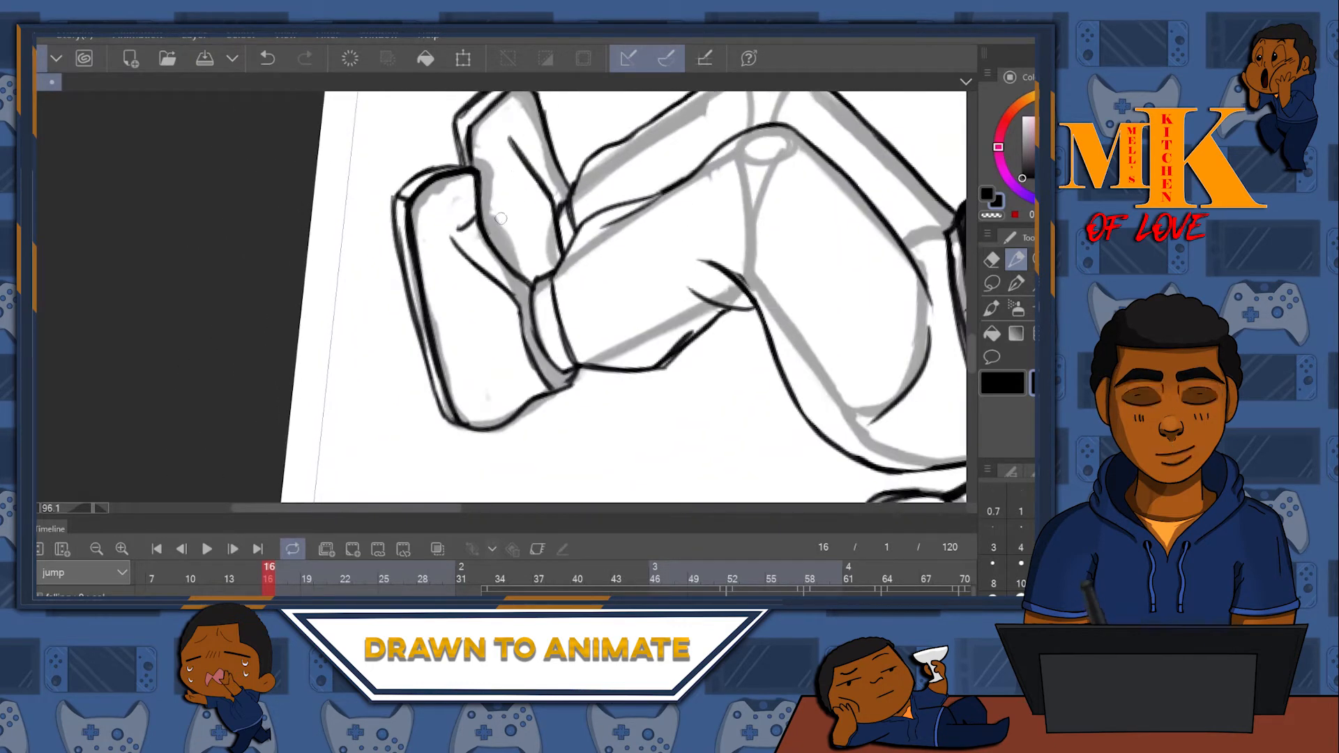
left_click_drag(490, 209, 517, 276)
left_click_drag(561, 195, 571, 306)
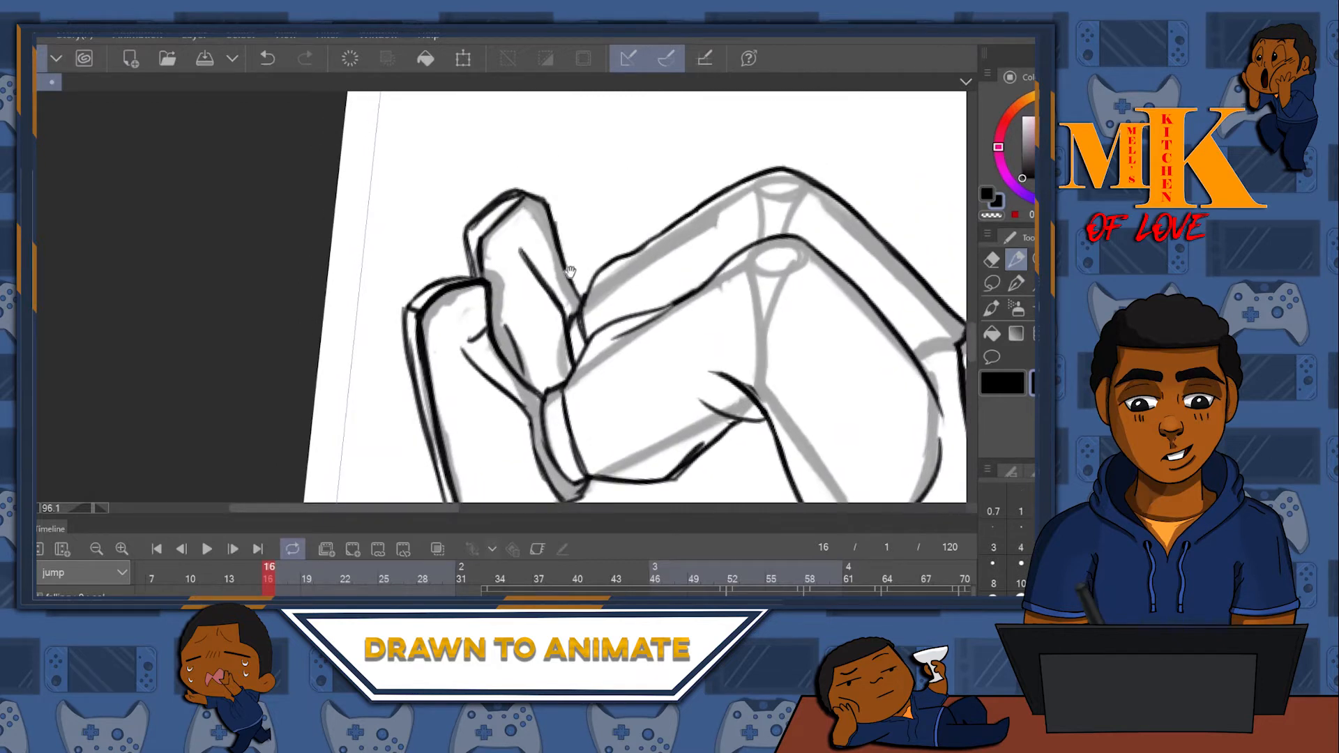
- Erase the far shoe's outer sole line and redraw it closer around the toe
left_click(991, 259)
left_click_drag(474, 190, 517, 182)
left_click_drag(465, 241, 465, 258)
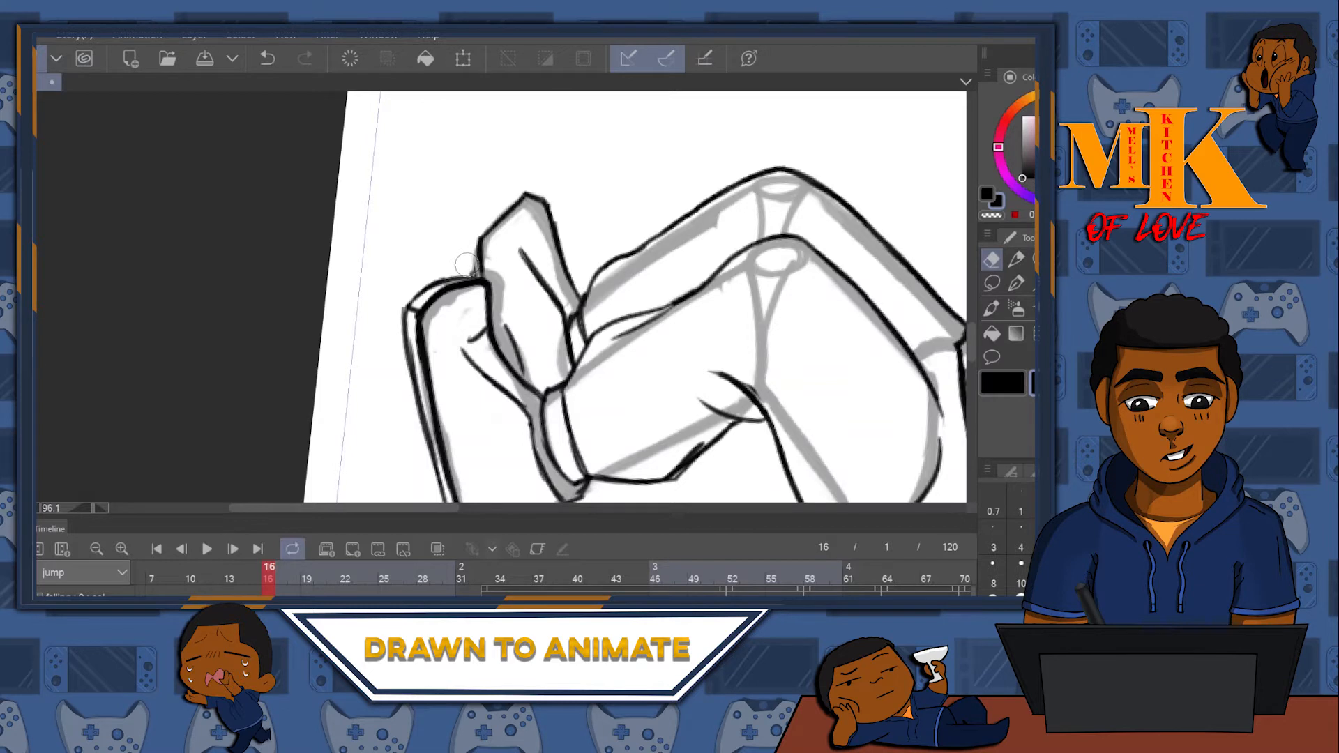
left_click(1017, 263)
mouse_move(527, 192)
left_mouse_down()
mouse_move(465, 228)
mouse_move(480, 214)
mouse_move(462, 242)
mouse_move(468, 281)
mouse_move(481, 244)
left_mouse_up()
- Erase the upper back line behind the hood and the stray strokes under the hood's edge
mouse_move(814, 440)
left_mouse_down()
mouse_move(722, 230)
mouse_move(587, 426)
mouse_move(639, 332)
mouse_move(509, 464)
left_mouse_up()
left_click_drag(794, 390, 610, 60)
mouse_move(789, 275)
left_mouse_down()
mouse_move(798, 317)
mouse_move(750, 425)
mouse_move(696, 405)
mouse_move(788, 346)
mouse_move(731, 427)
mouse_move(858, 155)
left_mouse_up()
mouse_move(786, 318)
left_mouse_down()
mouse_move(729, 460)
mouse_move(790, 274)
mouse_move(747, 432)
left_mouse_up()
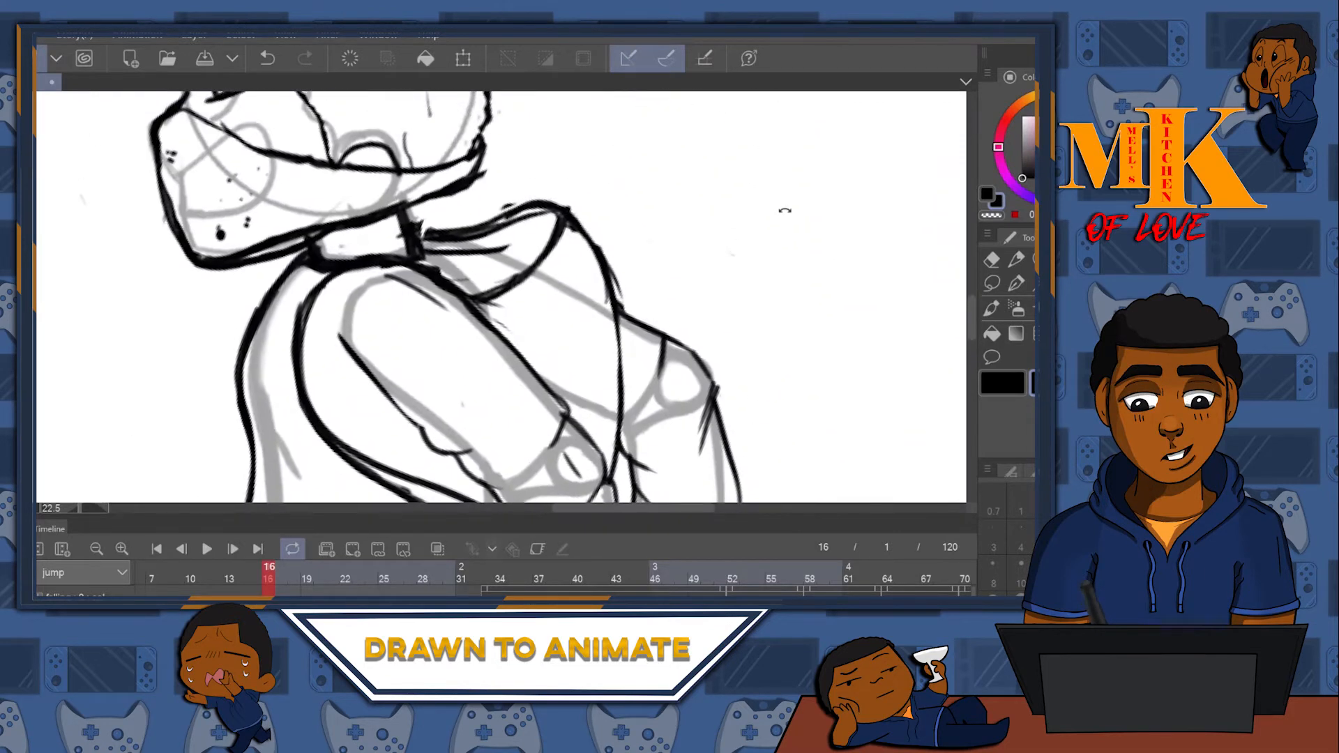
left_click(991, 259)
left_click_drag(582, 221, 618, 277)
left_click_drag(509, 248, 430, 248)
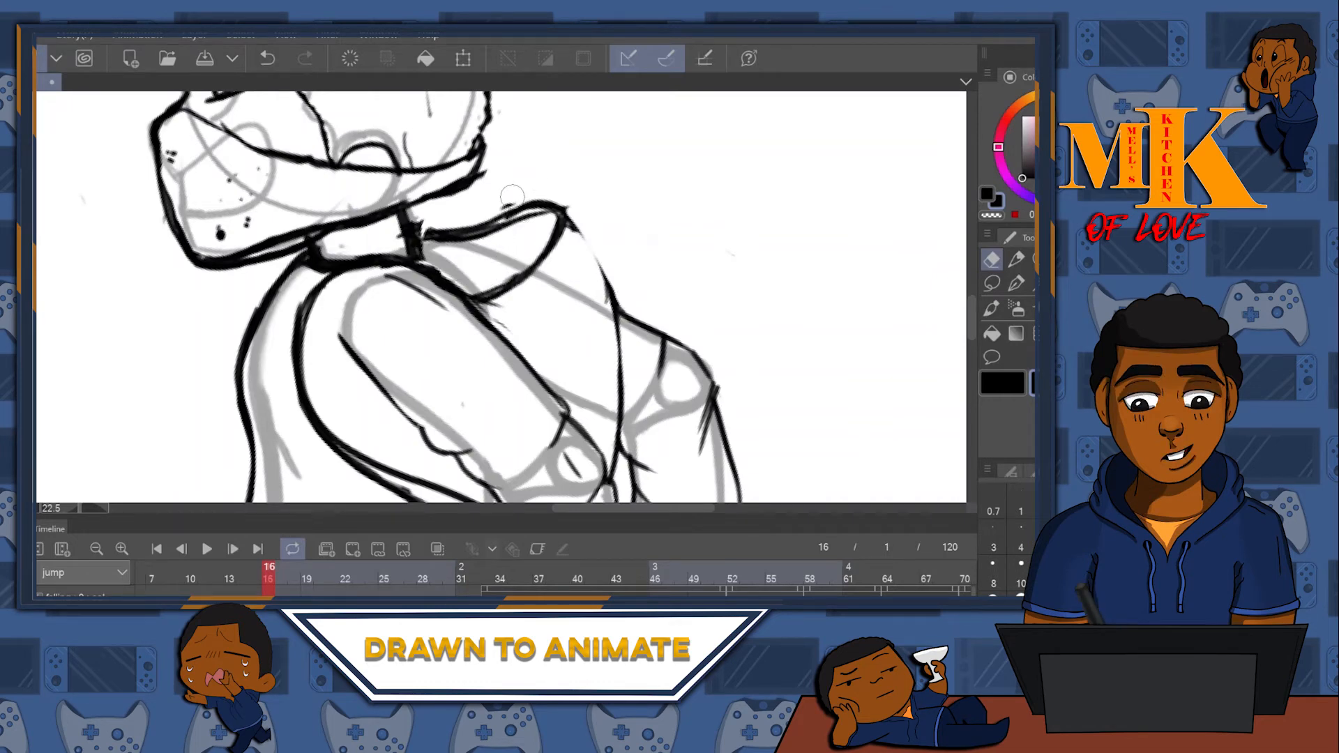
left_click_drag(541, 221, 486, 235)
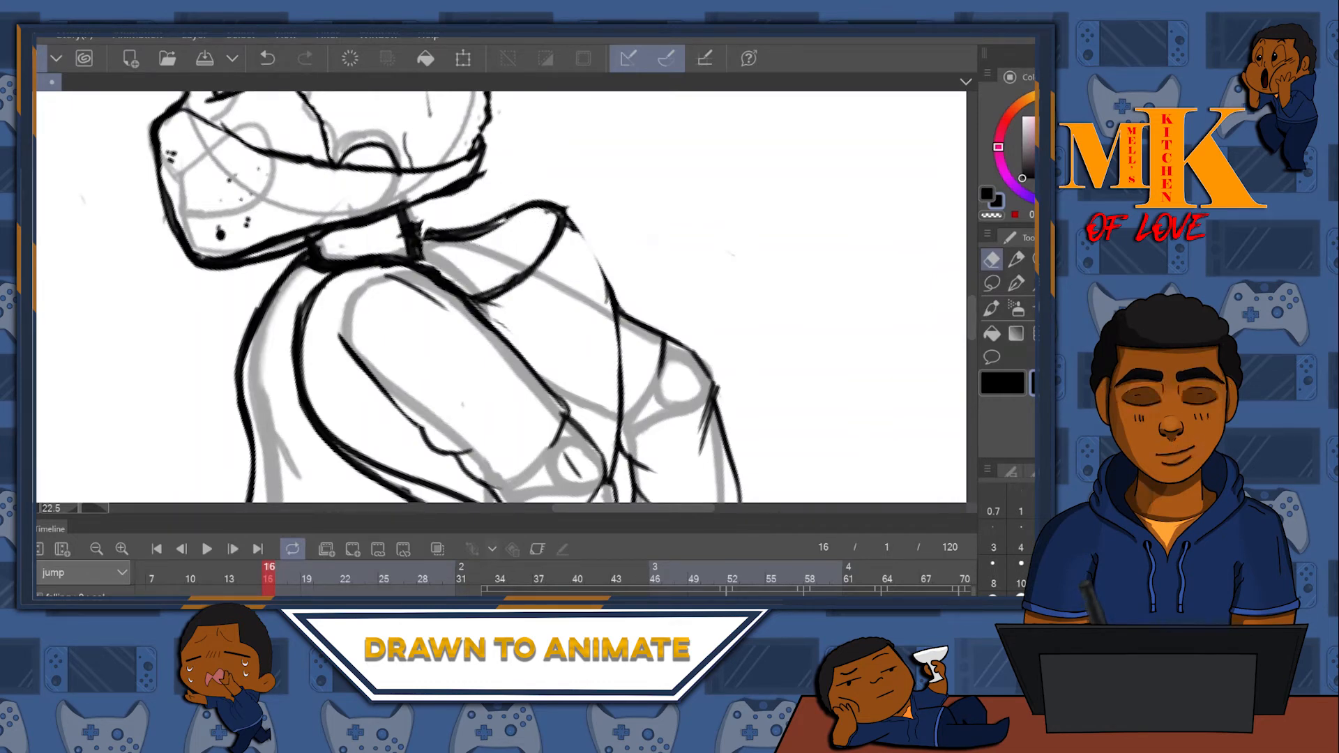
- Redraw the back line from the hood's tip to the far shoulder and darken the hood's front edge
key("shift+space")
mouse_move(804, 389)
left_mouse_down()
mouse_move(760, 115)
mouse_move(697, 96)
mouse_move(754, 83)
left_mouse_up()
left_click(1021, 261)
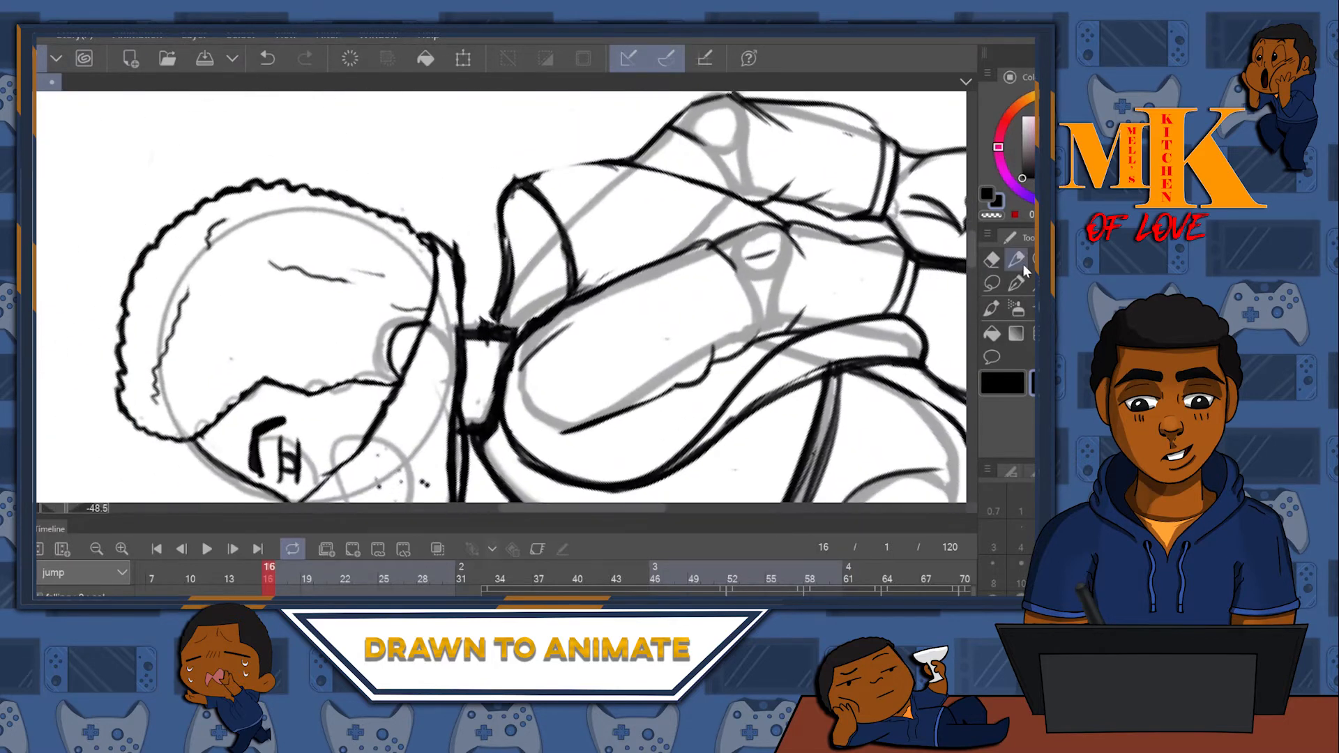
mouse_move(600, 161)
left_mouse_down()
mouse_move(517, 183)
mouse_move(626, 163)
left_mouse_up()
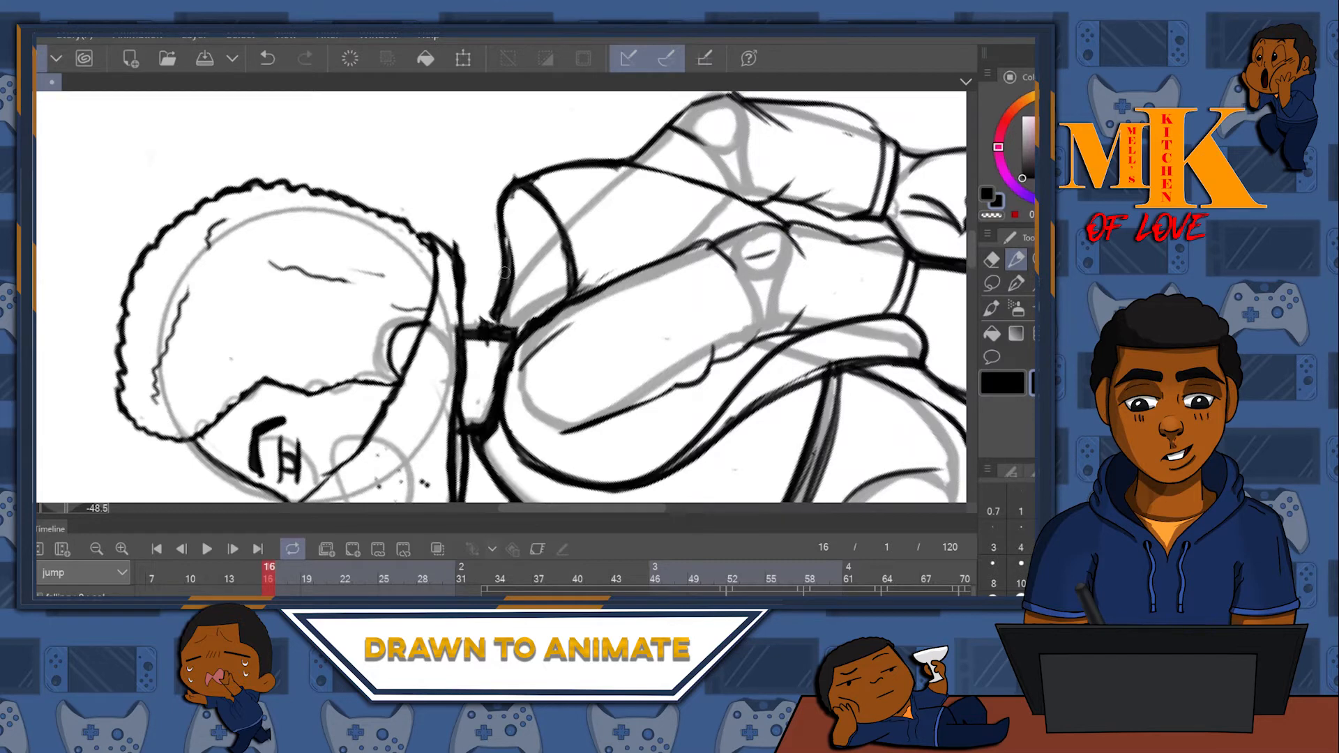
left_click_drag(496, 307, 483, 330)
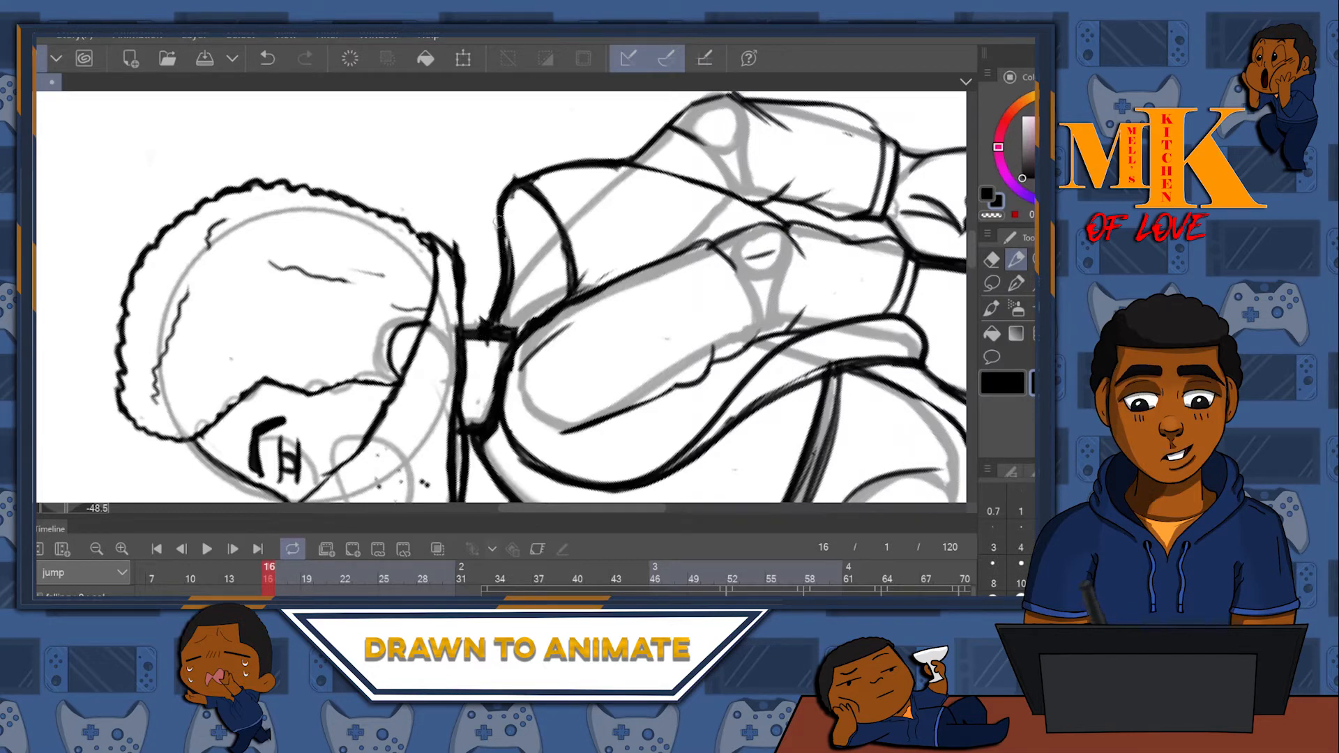
left_click_drag(500, 210, 518, 180)
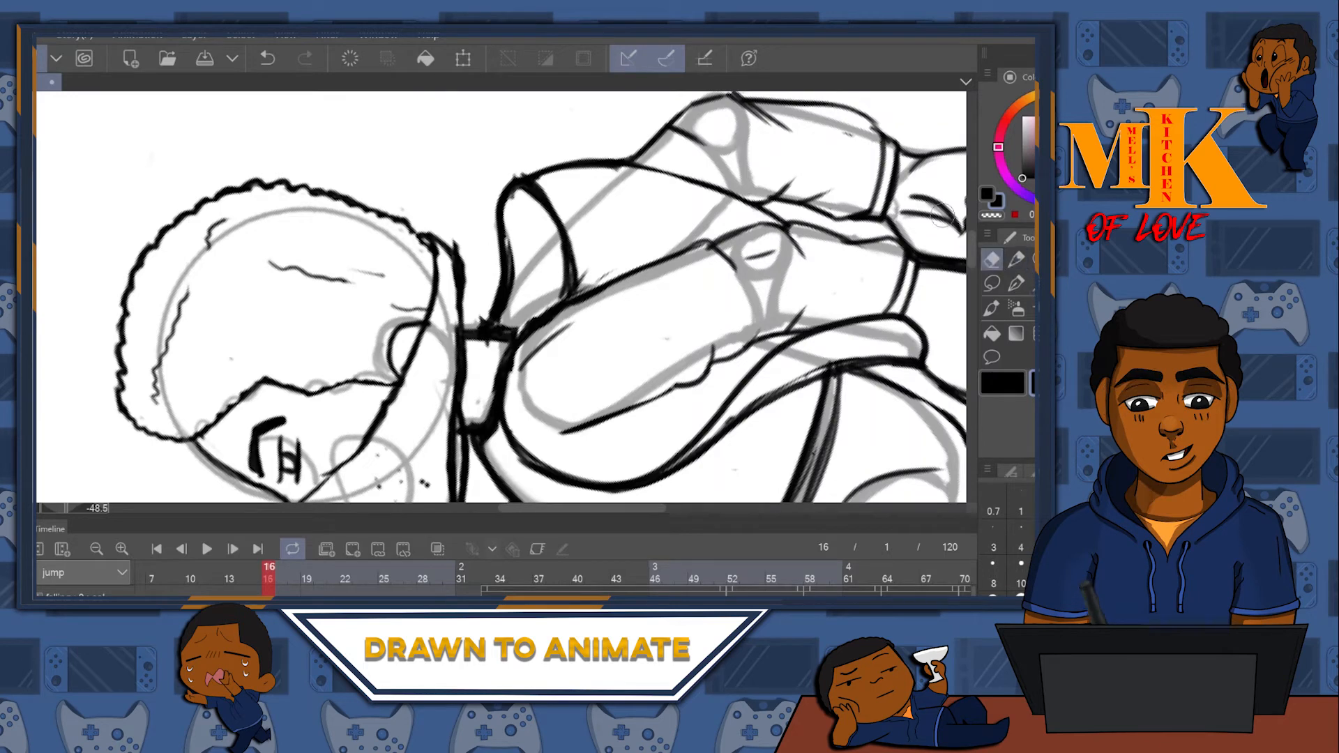
- Erase the hood's inner curve and redraw it as a narrower fold running down to the neck
mouse_move(583, 278)
left_mouse_down()
mouse_move(554, 295)
mouse_move(573, 263)
left_mouse_up()
key("p")
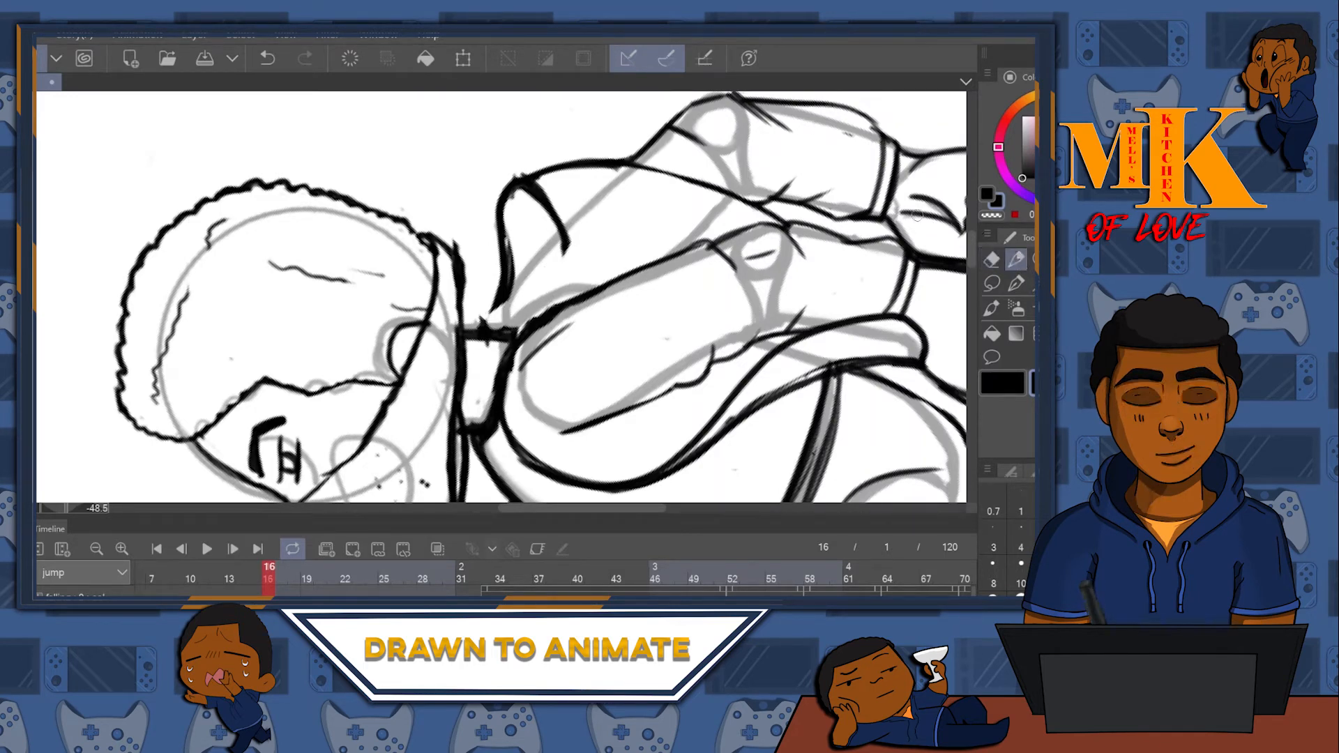
left_click_drag(501, 298, 485, 334)
left_click_drag(505, 269, 486, 325)
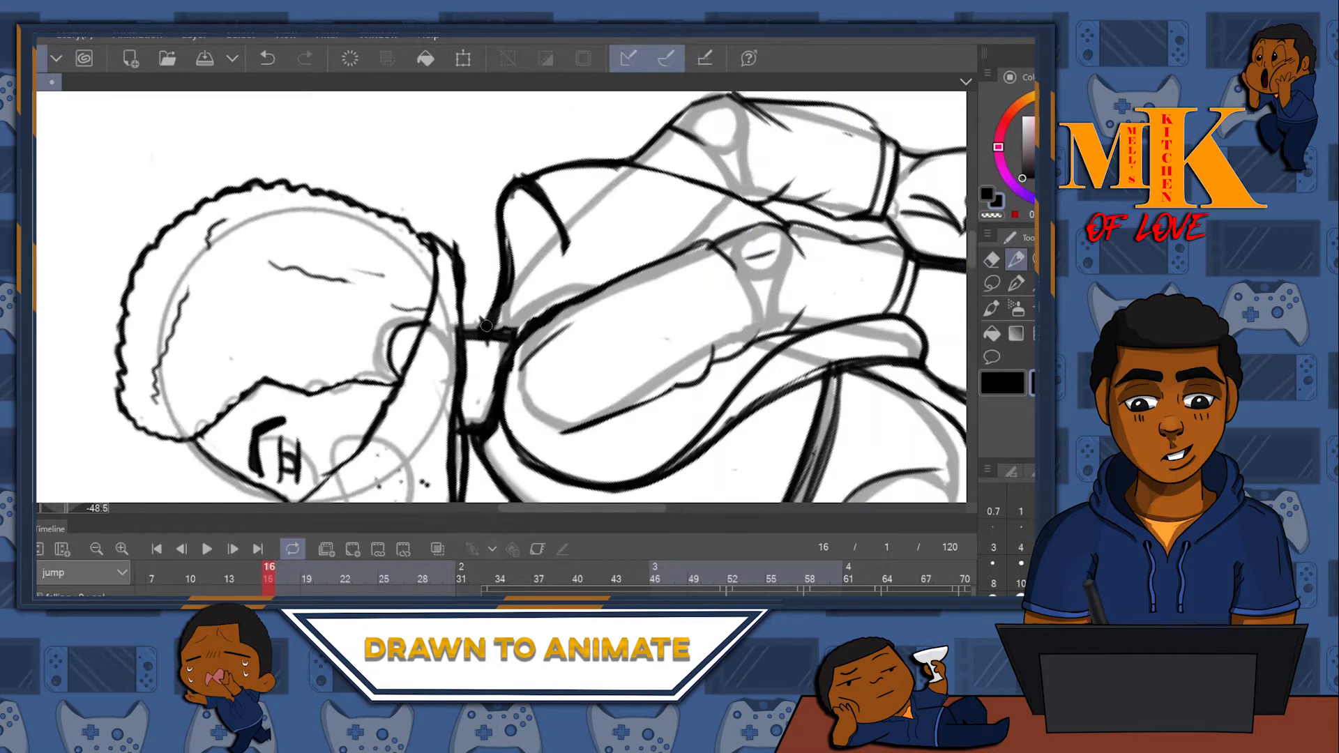
mouse_move(541, 187)
left_mouse_down()
mouse_move(558, 283)
mouse_move(502, 373)
left_mouse_up()
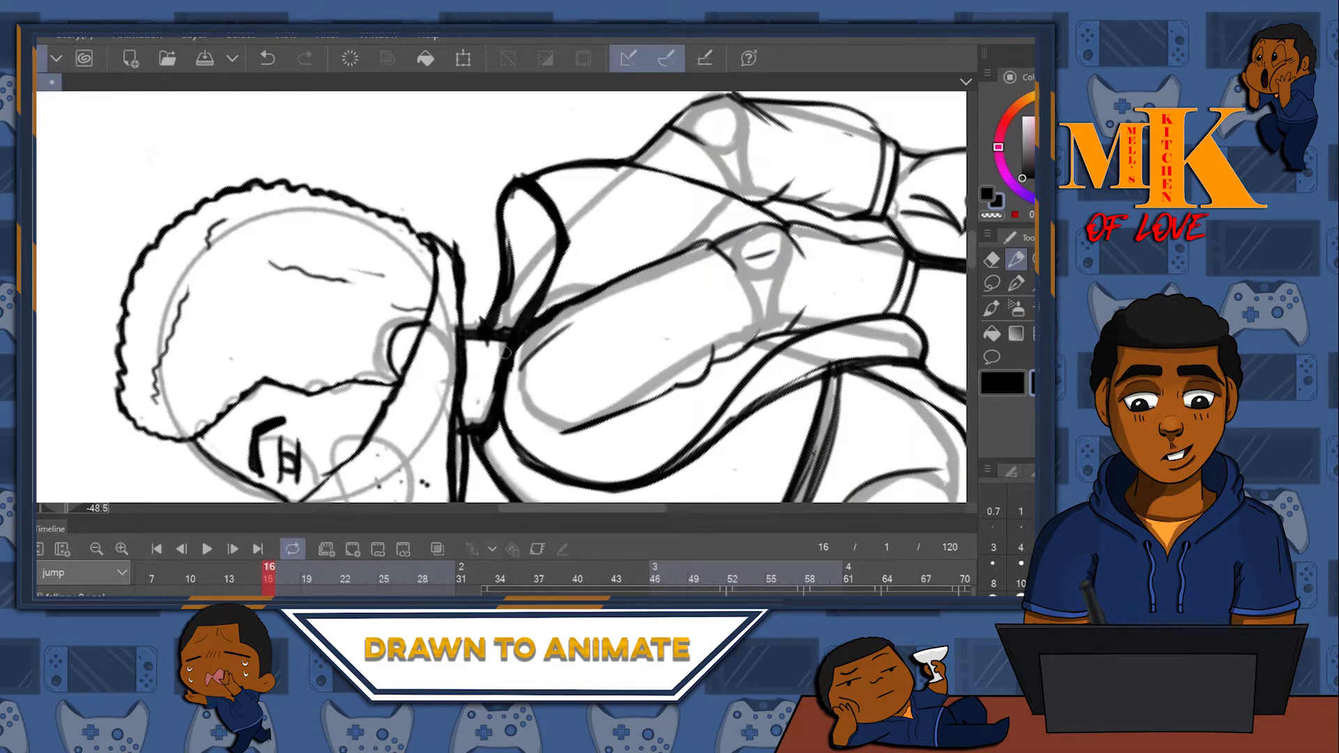
- Trim the excess thickness along the hood's edges with the eraser and redraw its thinned inner edge
left_click(993, 261)
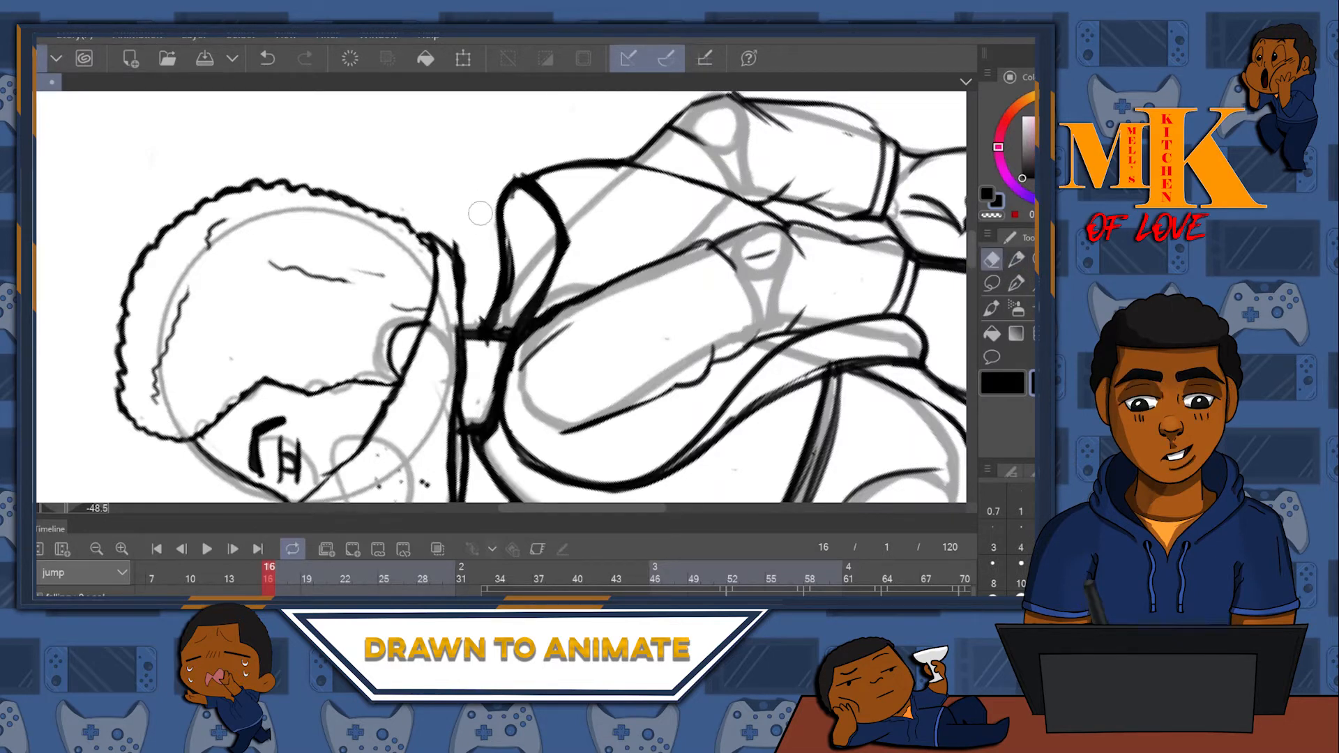
mouse_move(516, 226)
left_mouse_down()
mouse_move(510, 306)
mouse_move(508, 211)
left_mouse_up()
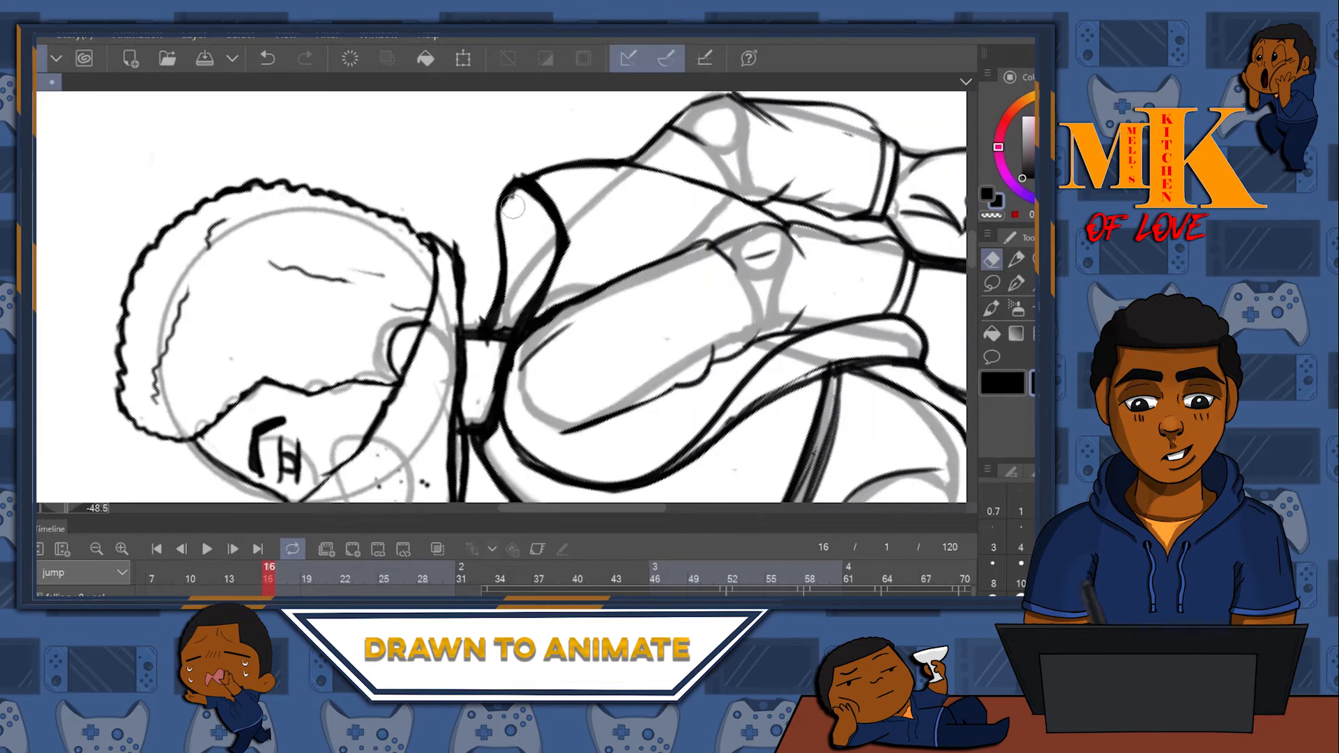
mouse_move(548, 184)
left_mouse_down()
mouse_move(562, 277)
mouse_move(566, 224)
mouse_move(571, 255)
left_mouse_up()
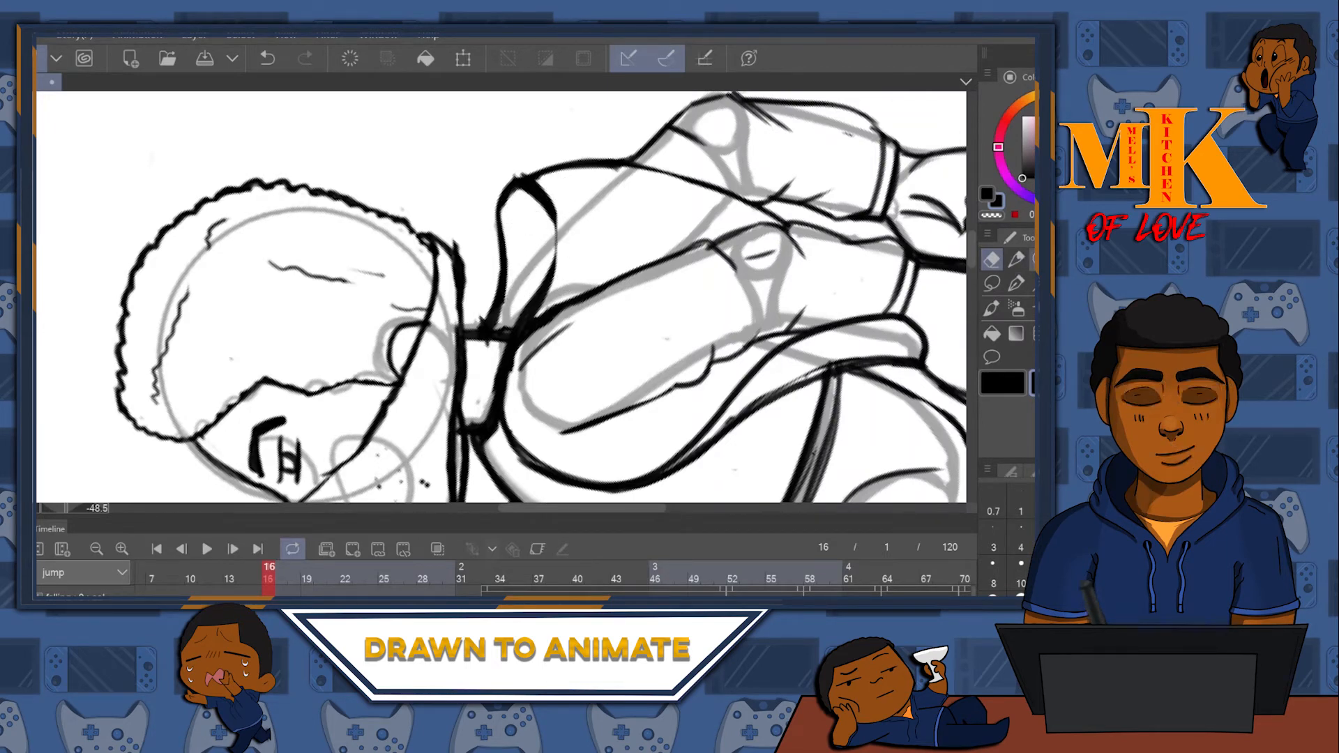
mouse_move(702, 371)
left_mouse_down()
mouse_move(705, 299)
mouse_move(631, 217)
left_mouse_up()
left_click_drag(631, 218, 631, 377)
mouse_move(246, 391)
left_mouse_down()
mouse_move(253, 187)
mouse_move(685, 194)
mouse_move(693, 380)
mouse_move(914, 196)
left_mouse_up()
key("p")
mouse_move(548, 209)
left_mouse_down()
mouse_move(511, 303)
mouse_move(590, 180)
mouse_move(508, 298)
left_mouse_up()
left_click_drag(757, 196, 670, 260)
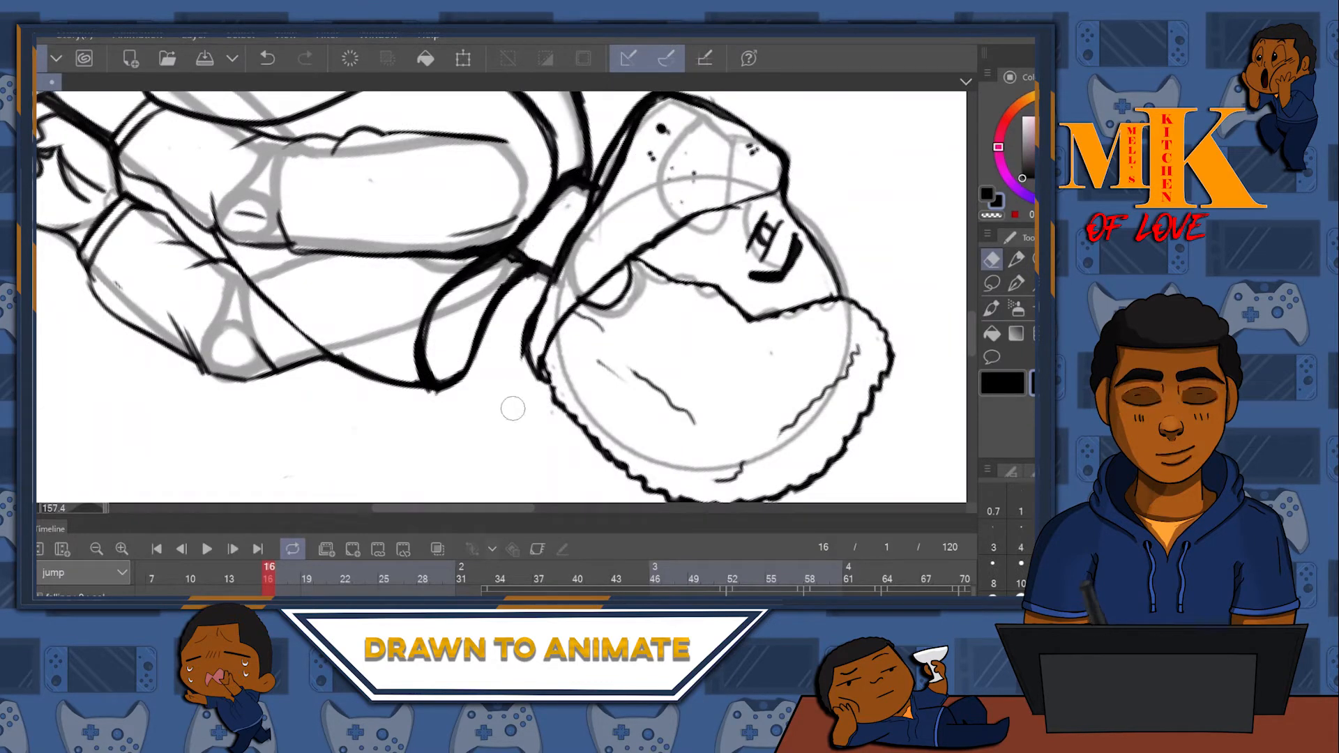
- Reset the canvas rotation and hide the grey rough pose to show the whole frame
left_click(1019, 260)
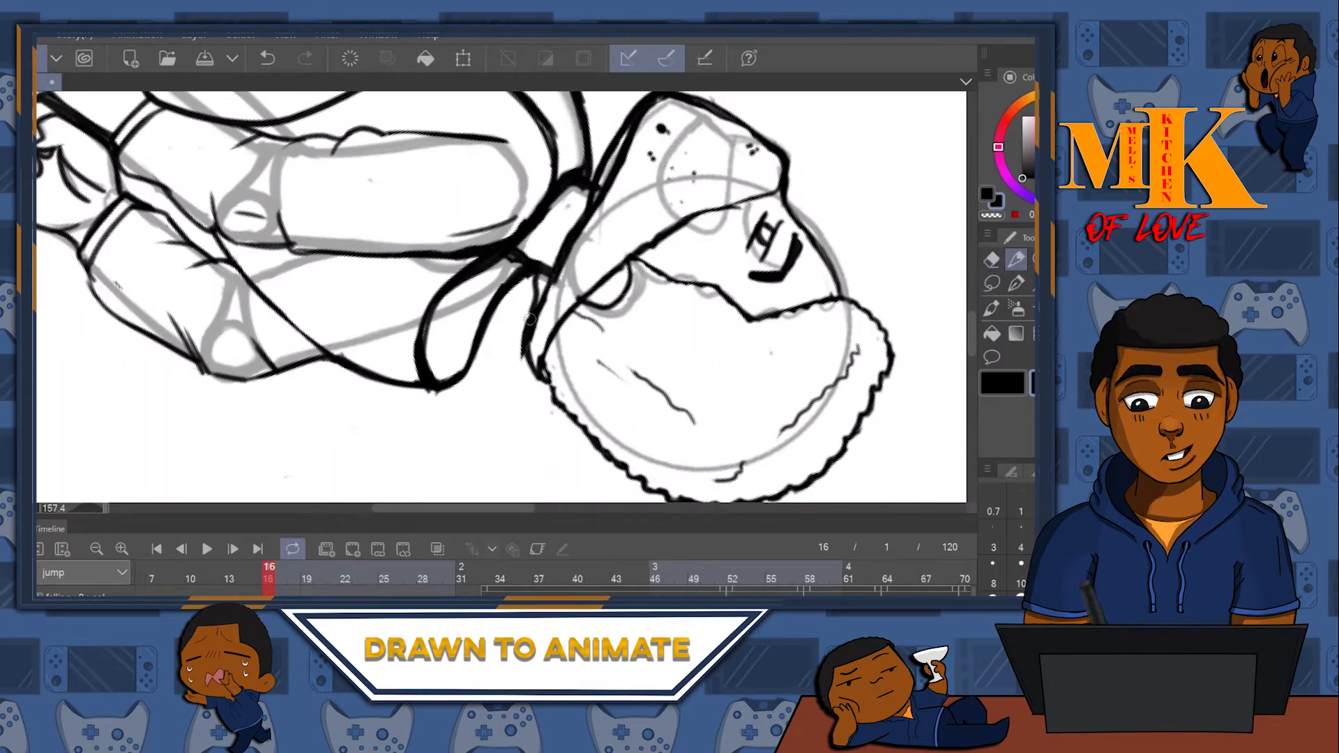
left_click_drag(706, 254, 866, 284)
left_click_drag(560, 112, 689, 397)
left_click_drag(688, 242, 802, 270)
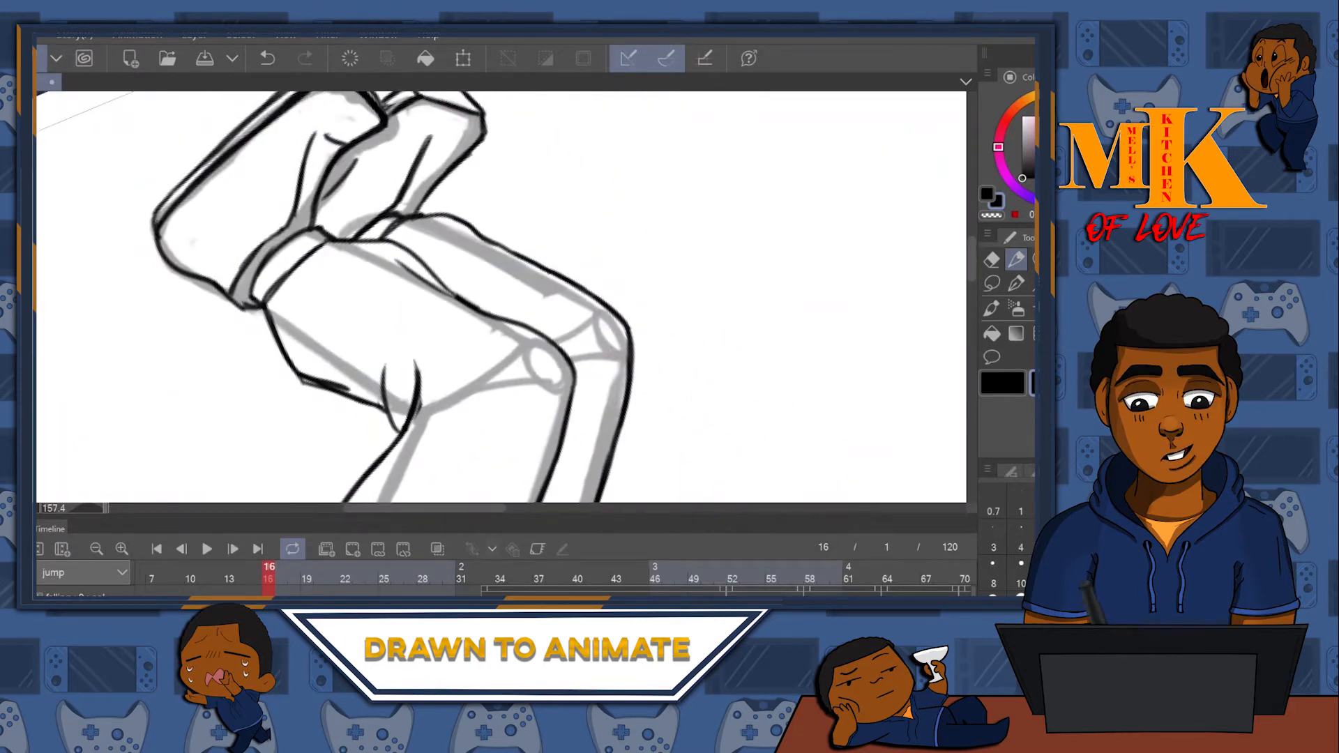
key("ctrl+at")
left_click_drag(831, 253, 778, 302)
left_click_drag(817, 145, 690, 252)
left_click(661, 286)
left_click(677, 274)
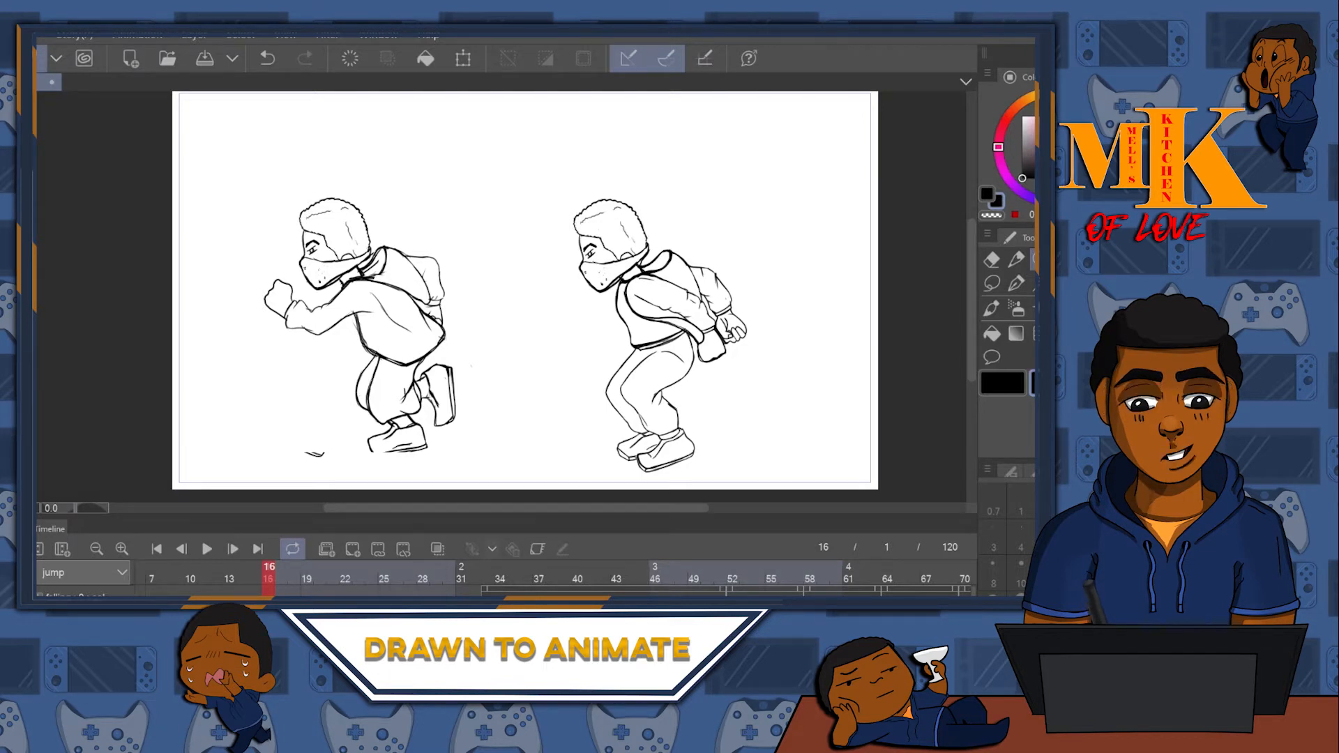
- Add short fold lines to the lower front of the hoodie
left_click(1034, 259)
left_click_drag(658, 318, 882, 120)
left_click(1020, 261)
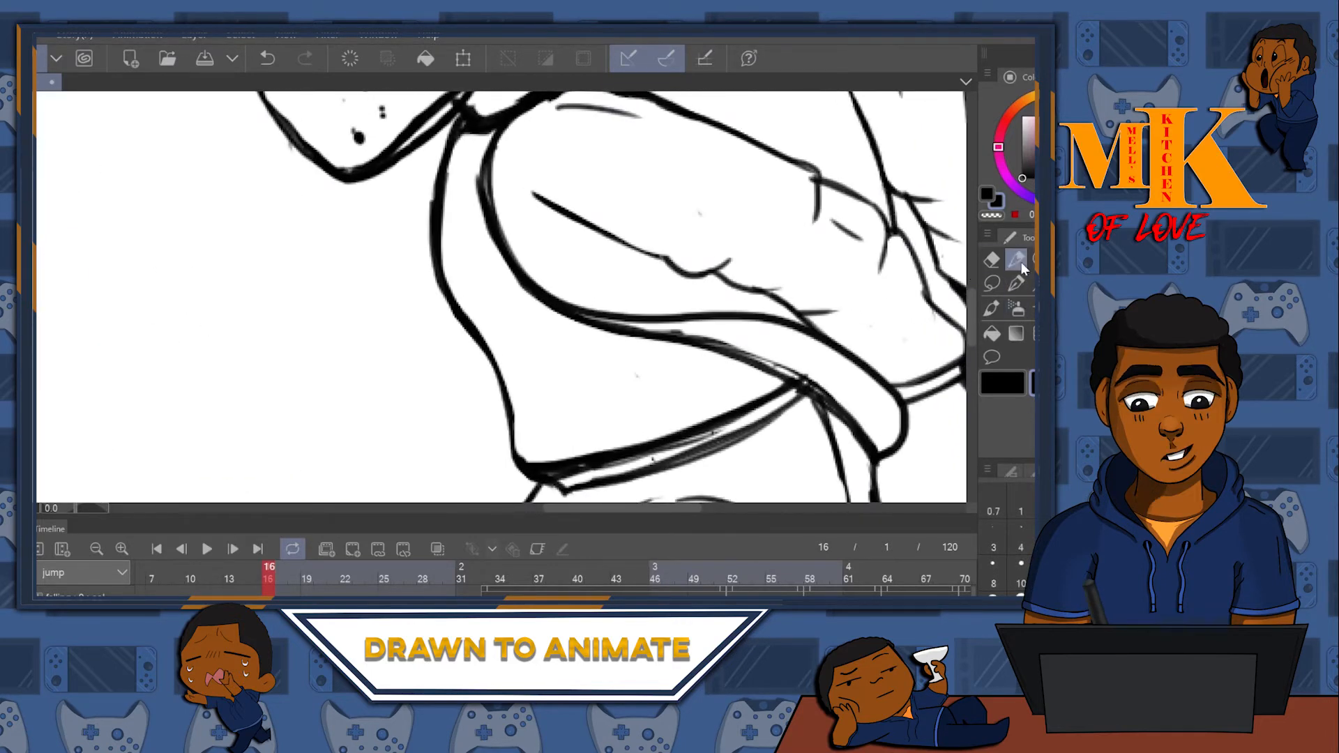
left_click_drag(581, 346, 584, 421)
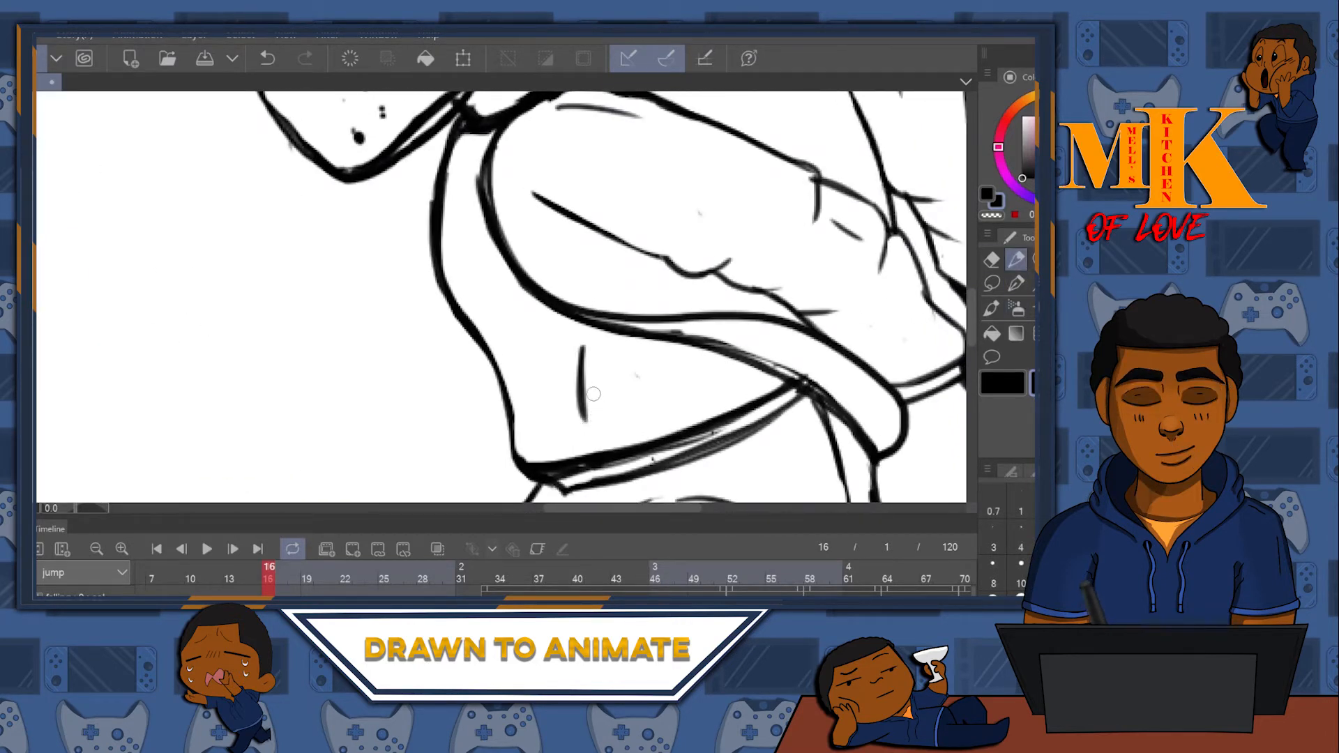
mouse_move(641, 301)
left_mouse_down()
mouse_move(867, 299)
mouse_move(744, 287)
left_mouse_up()
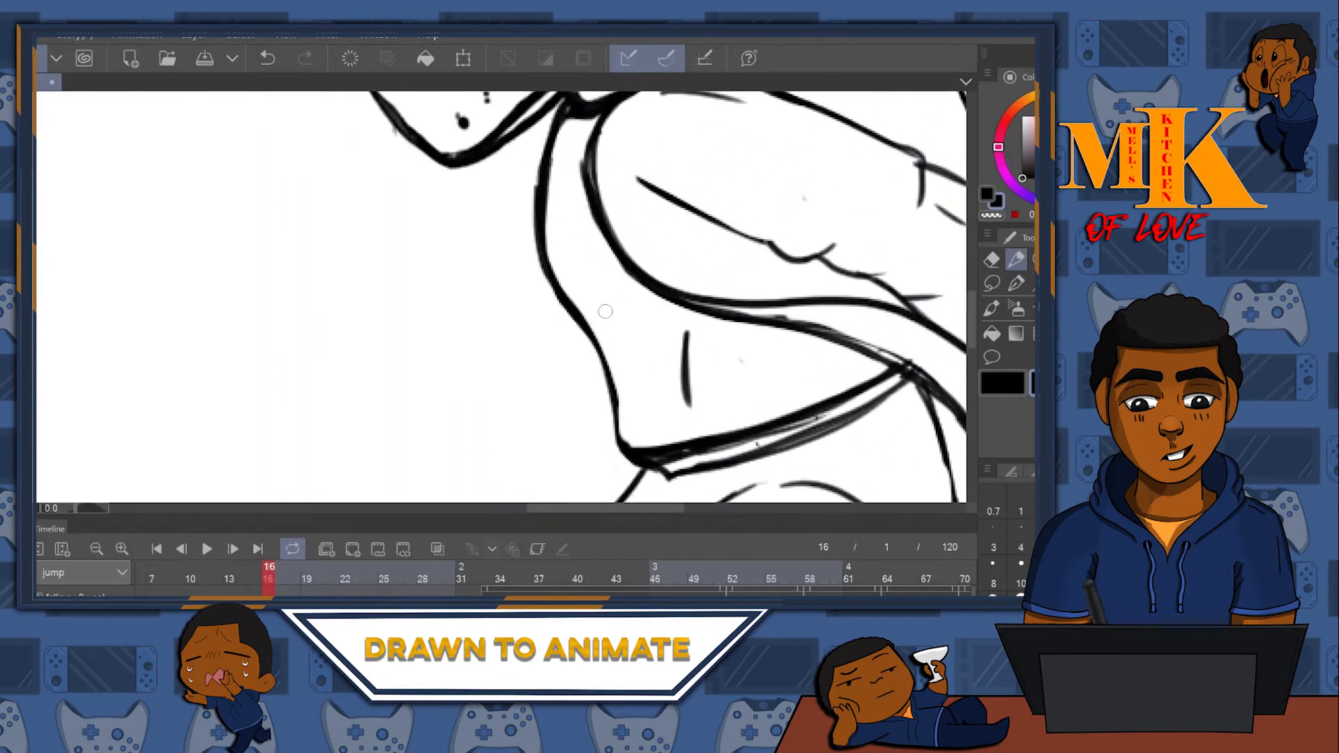
left_click_drag(621, 342, 613, 274)
- Draw a short crotch line from the hoodie's hem down to the near thigh to separate the legs
left_click_drag(756, 340, 990, 138)
key("ctrl+space")
left_click_drag(882, 282, 864, 317)
left_click_drag(913, 258, 659, 338)
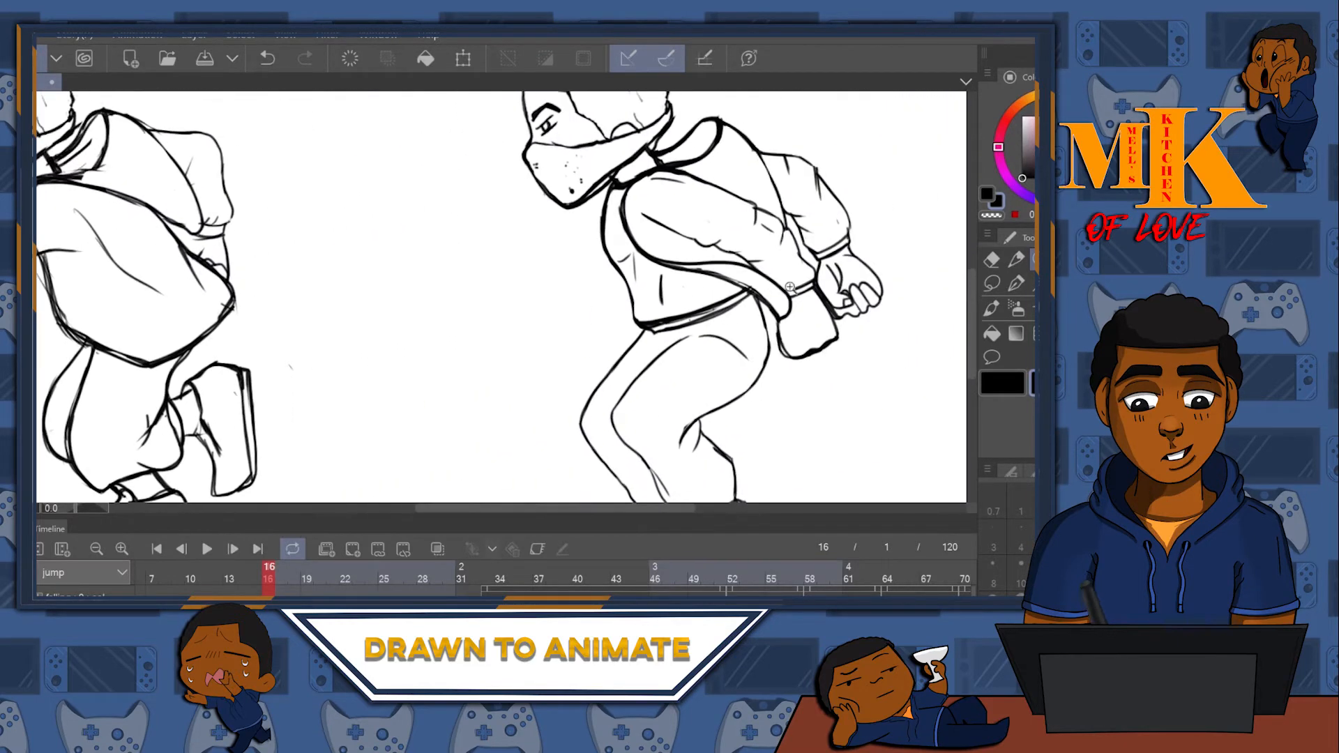
left_click_drag(763, 310, 834, 287)
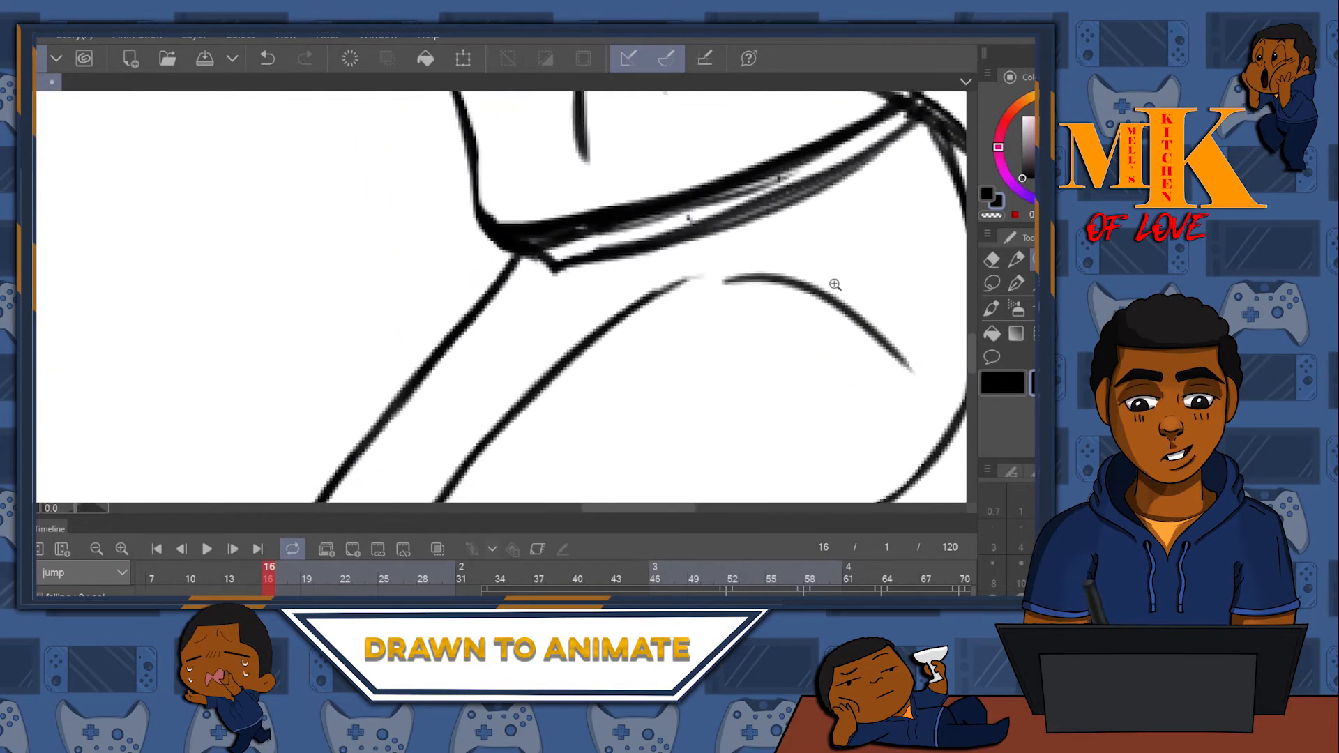
left_click(1016, 259)
left_click_drag(560, 262, 597, 327)
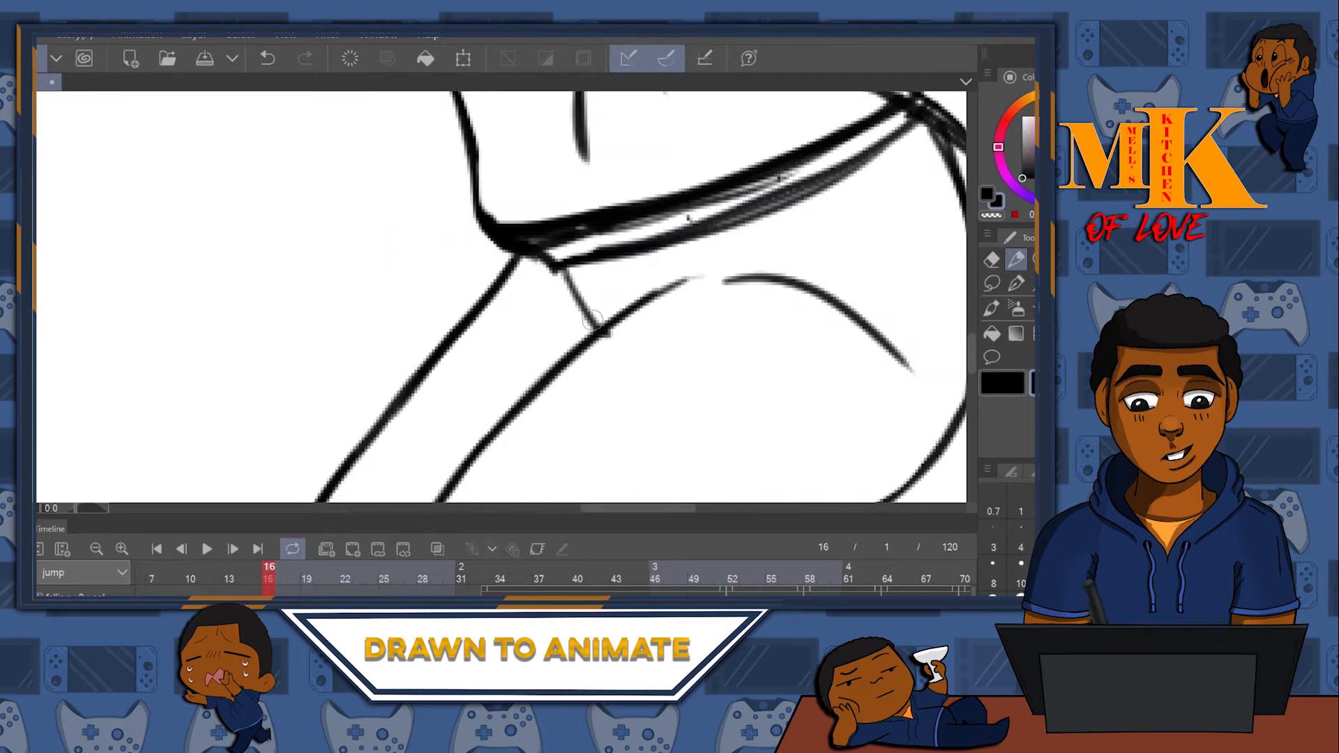
left_click_drag(560, 262, 600, 332)
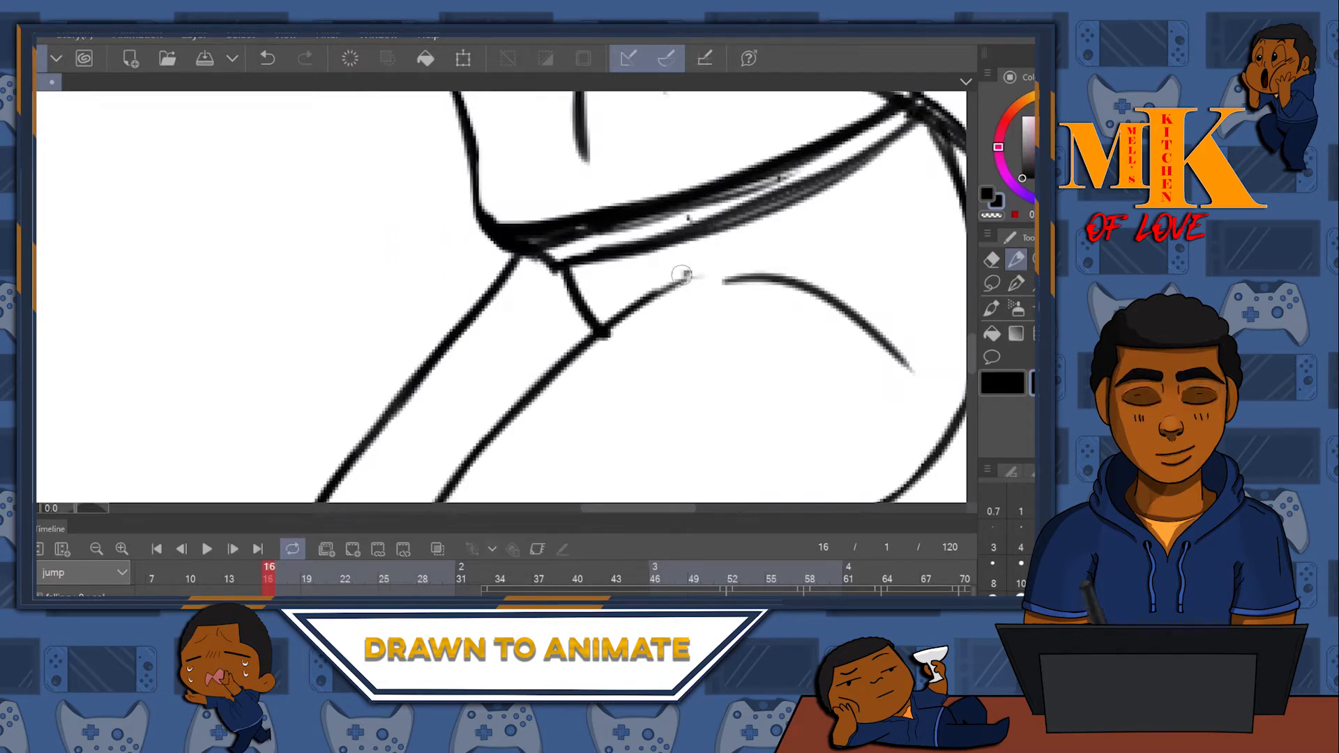
- Thicken the upper thigh lines of both trouser legs below the hoodie's hem
left_click_drag(689, 274, 547, 385)
left_click_drag(603, 338, 491, 434)
mouse_move(680, 298)
left_mouse_down()
mouse_move(687, 394)
mouse_move(751, 271)
left_mouse_up()
mouse_move(645, 259)
left_mouse_down()
mouse_move(558, 361)
mouse_move(558, 348)
left_mouse_up()
mouse_move(657, 255)
left_mouse_down()
mouse_move(672, 274)
mouse_move(816, 232)
left_mouse_up()
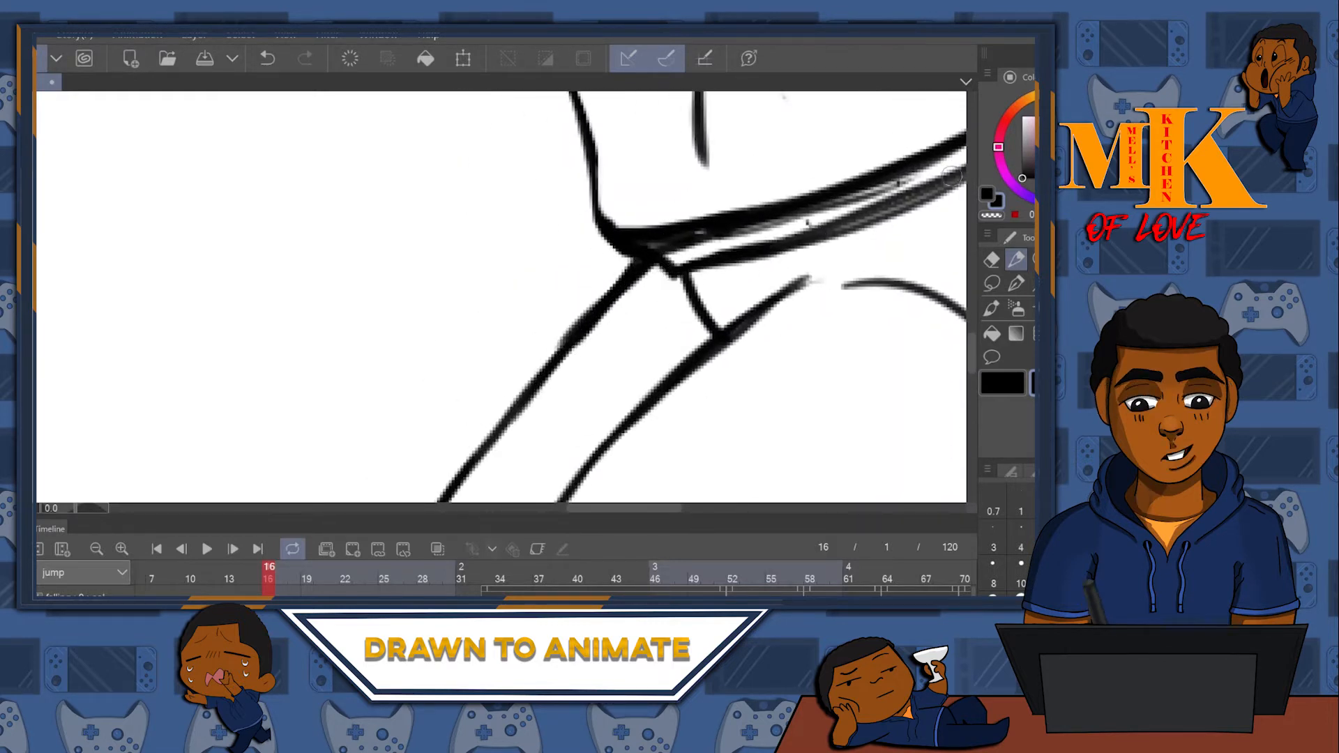
- Bring the full frame back into view and move to frame 18 on the timeline
mouse_move(882, 309)
left_mouse_down()
mouse_move(792, 373)
mouse_move(837, 349)
left_mouse_up()
left_click_drag(959, 289, 754, 293)
left_click_drag(695, 361, 688, 404)
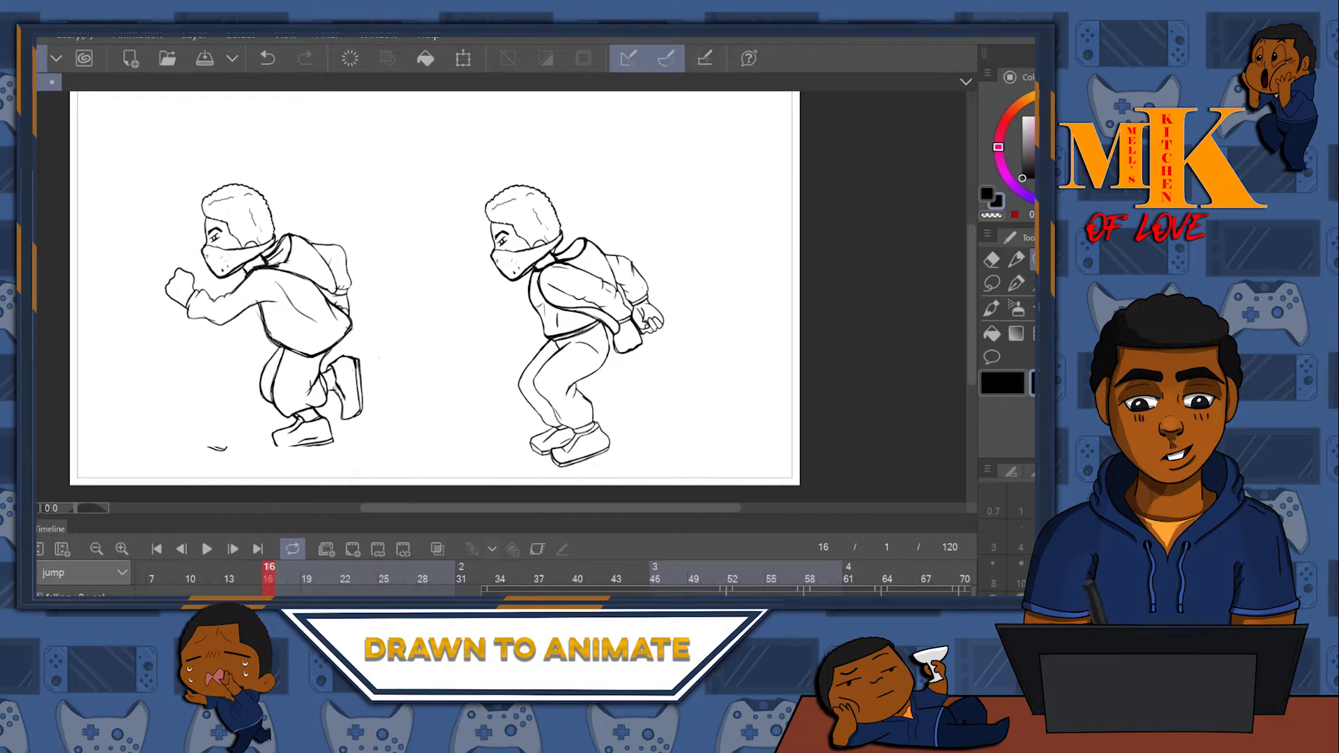
key("ctrl+z")
key("ctrl+y")
left_click(295, 573)
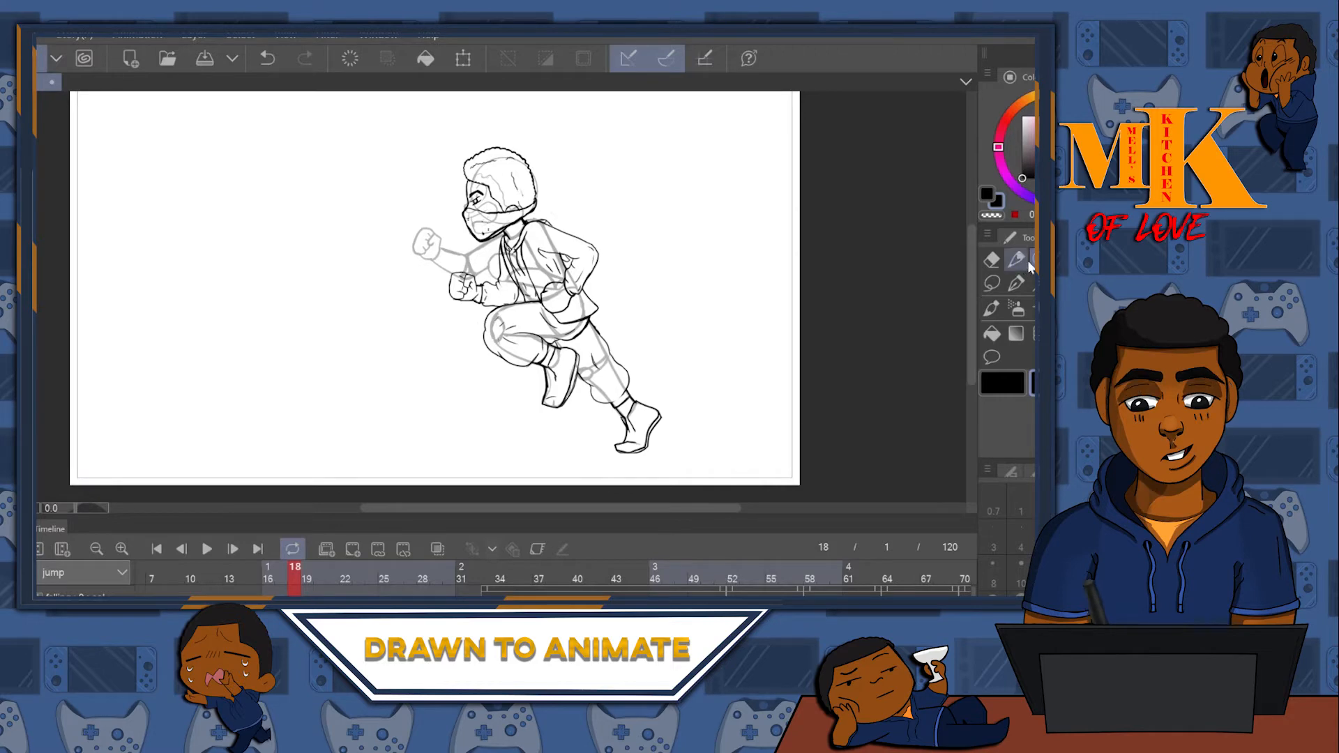
- Lasso the forward arm and fist, rotate the whole arm upward with its elbow on the rough pose's elbow, and deselect
left_click_drag(505, 224, 541, 206)
left_click_drag(678, 245, 761, 153)
left_click(837, 163, "alt")
left_click(845, 162, "alt")
mouse_move(844, 166)
left_mouse_down()
mouse_move(732, 247)
mouse_move(747, 262)
left_mouse_up()
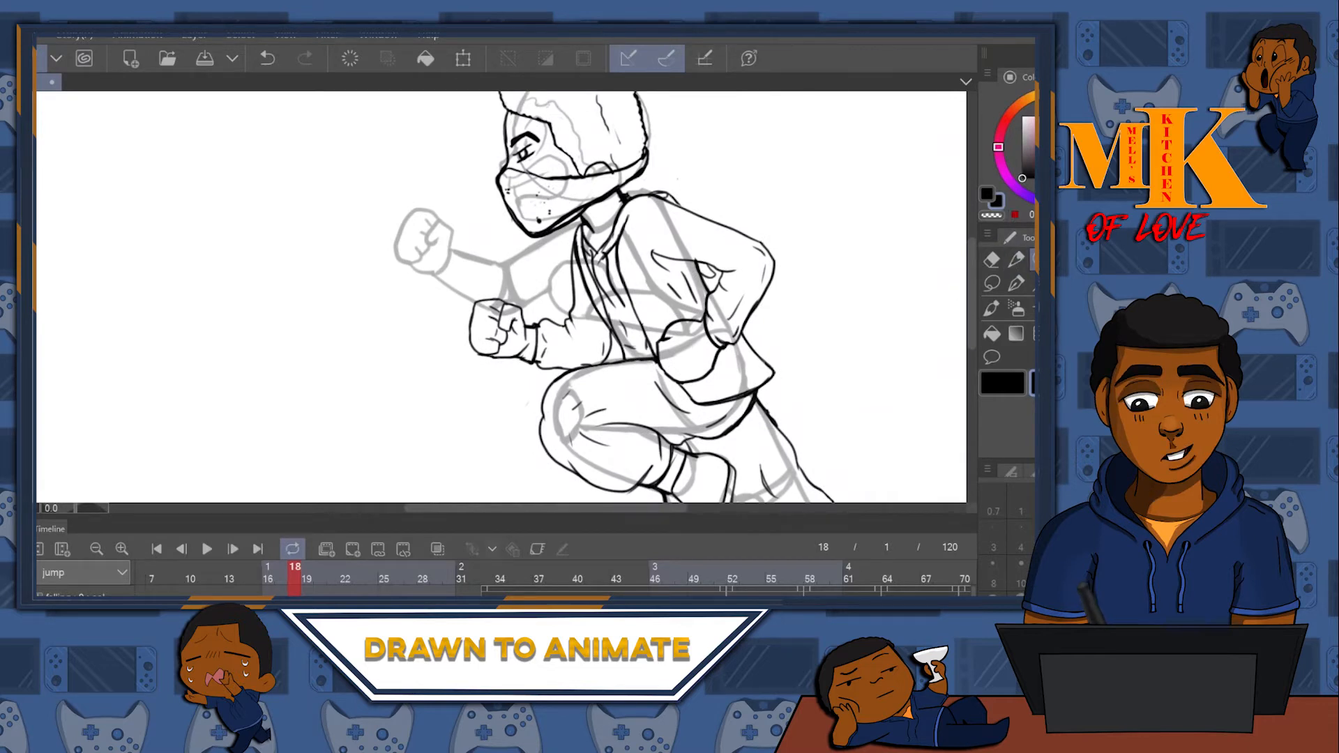
left_click(992, 282)
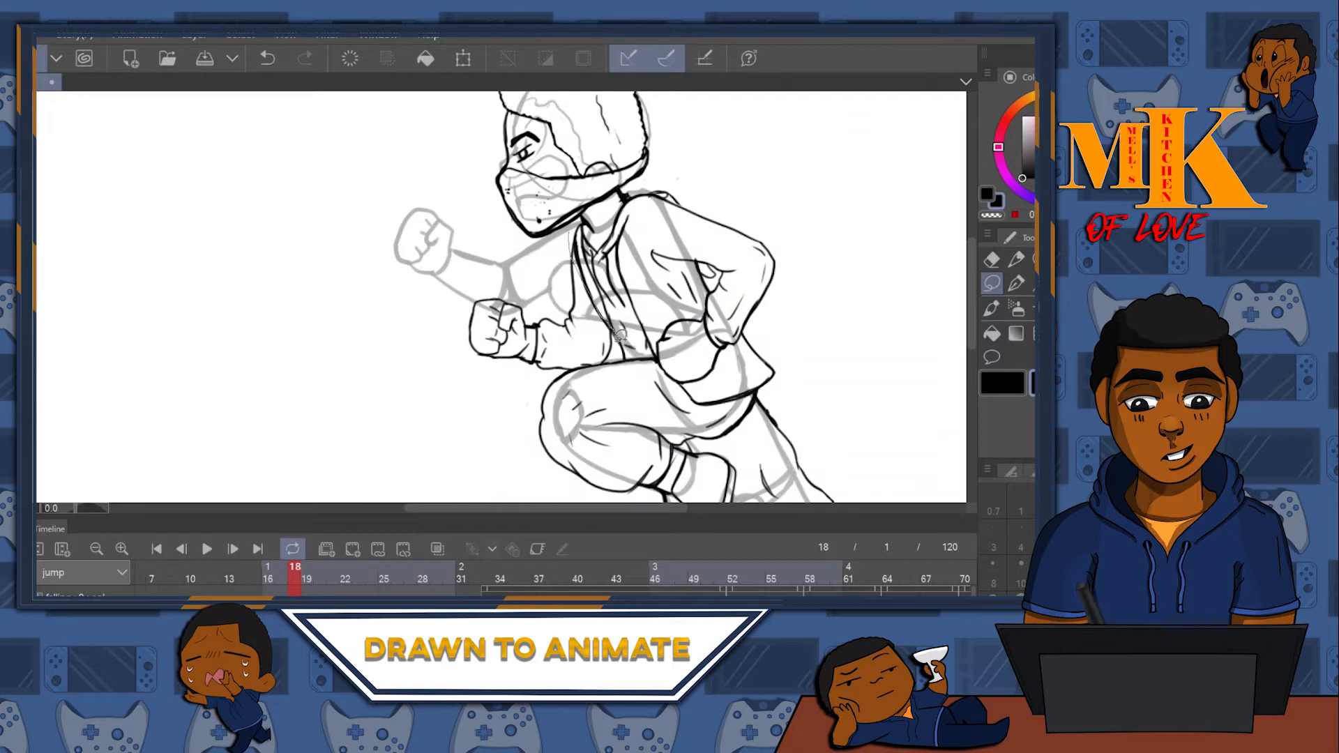
mouse_move(612, 352)
left_mouse_down()
mouse_move(484, 372)
mouse_move(469, 279)
left_mouse_up()
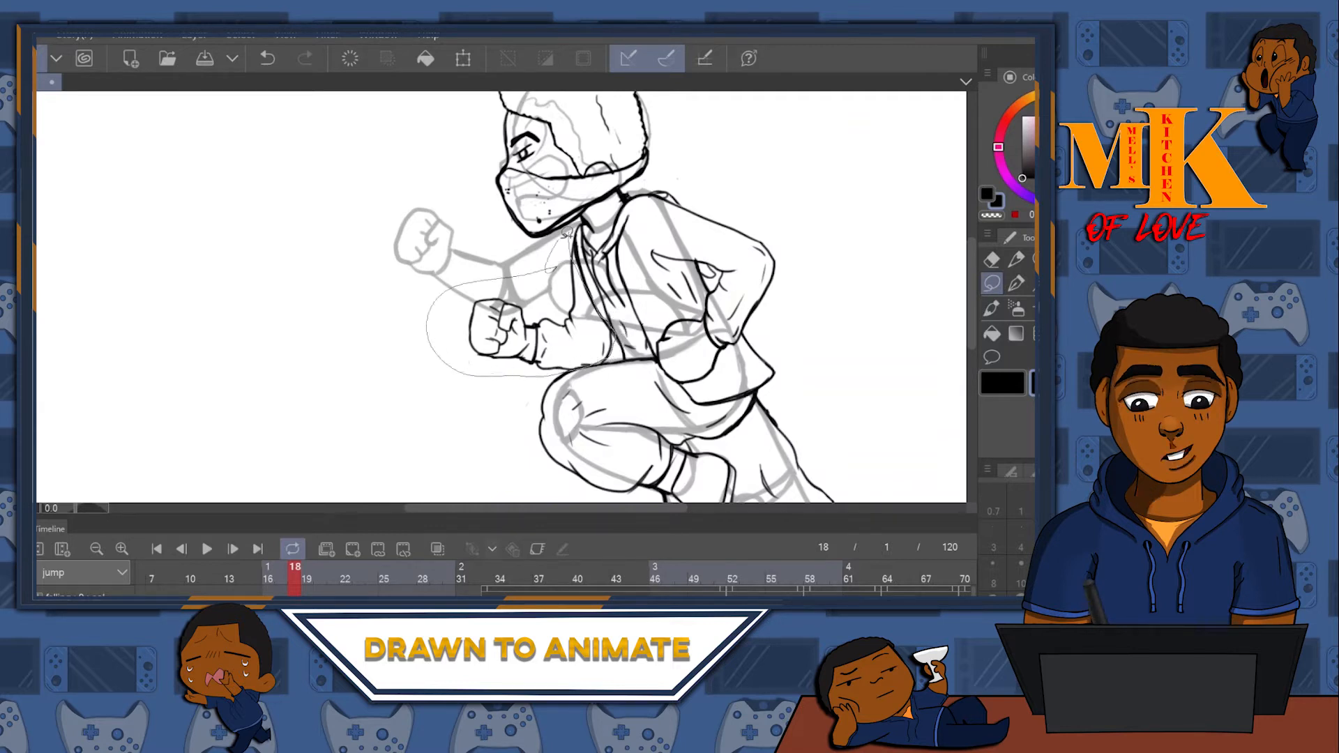
left_click_drag(566, 234, 566, 236)
left_click(592, 406)
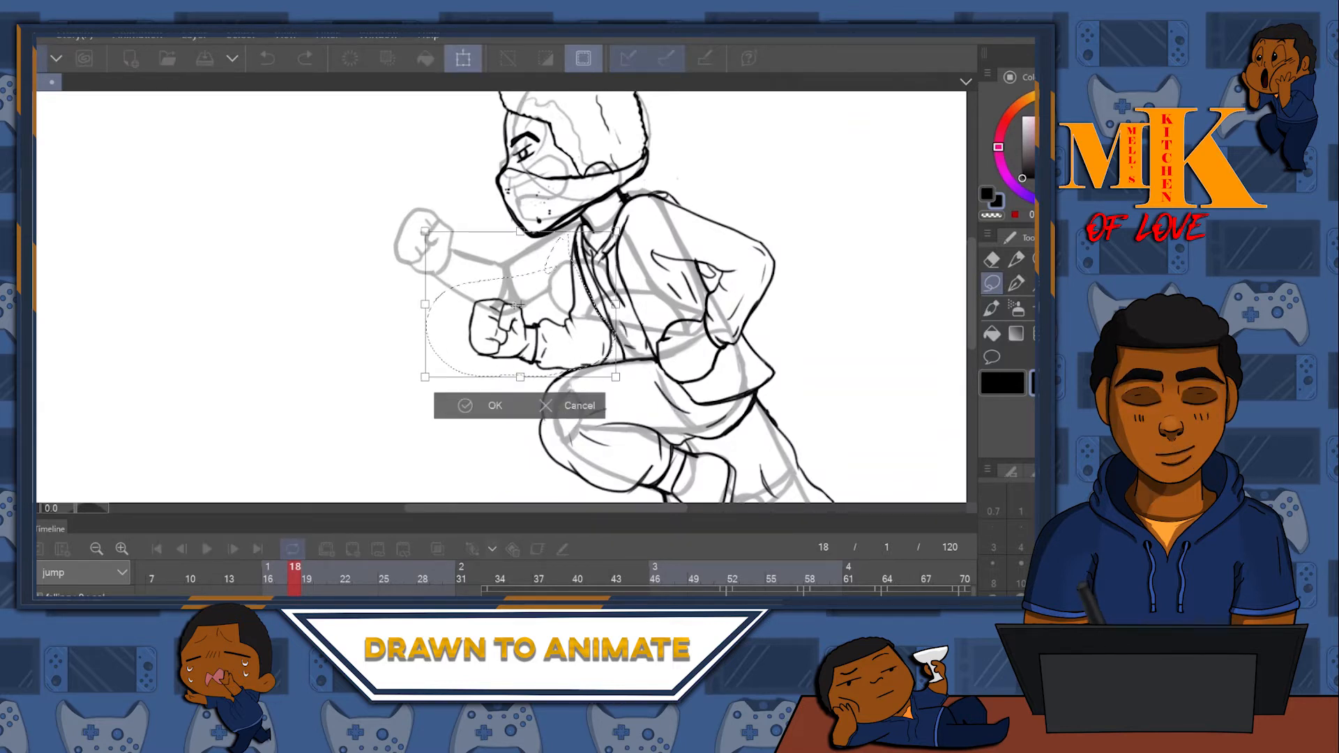
mouse_move(780, 209)
left_mouse_down()
mouse_move(782, 239)
mouse_move(672, 291)
mouse_move(589, 251)
left_mouse_up()
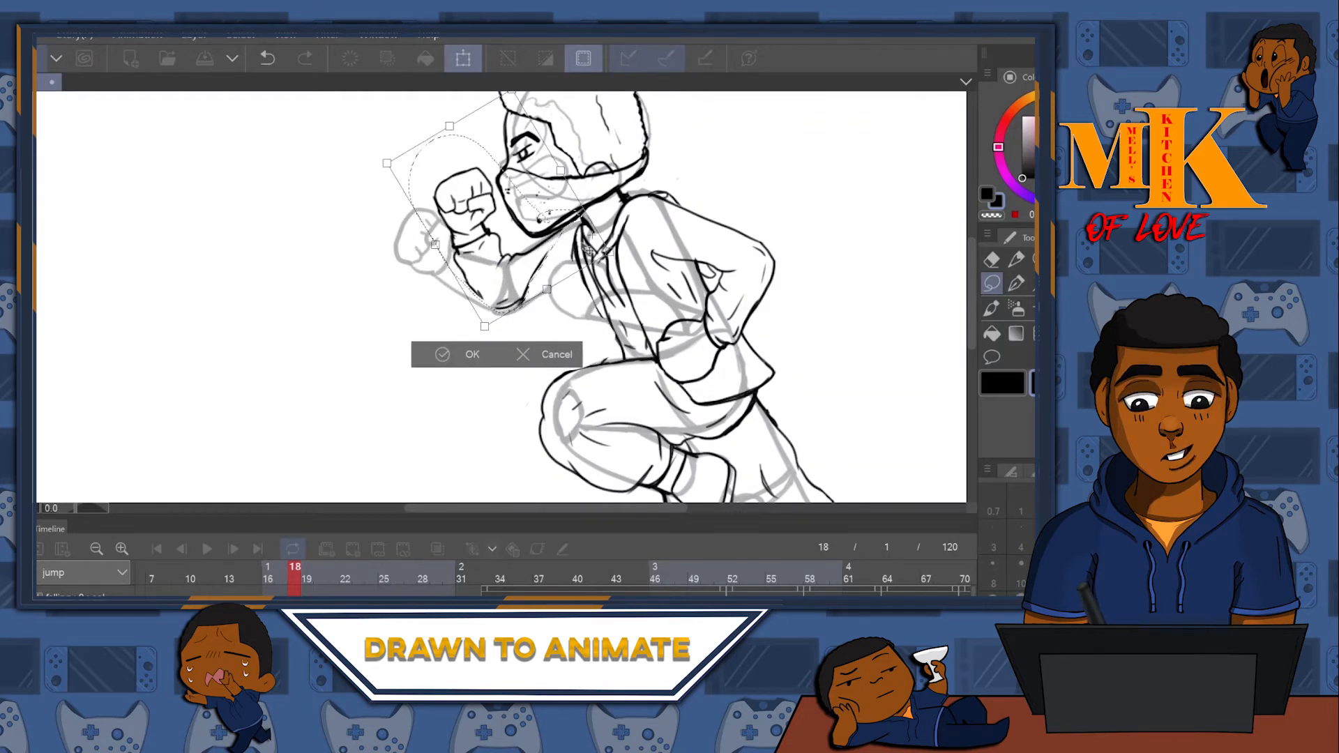
left_click(465, 355)
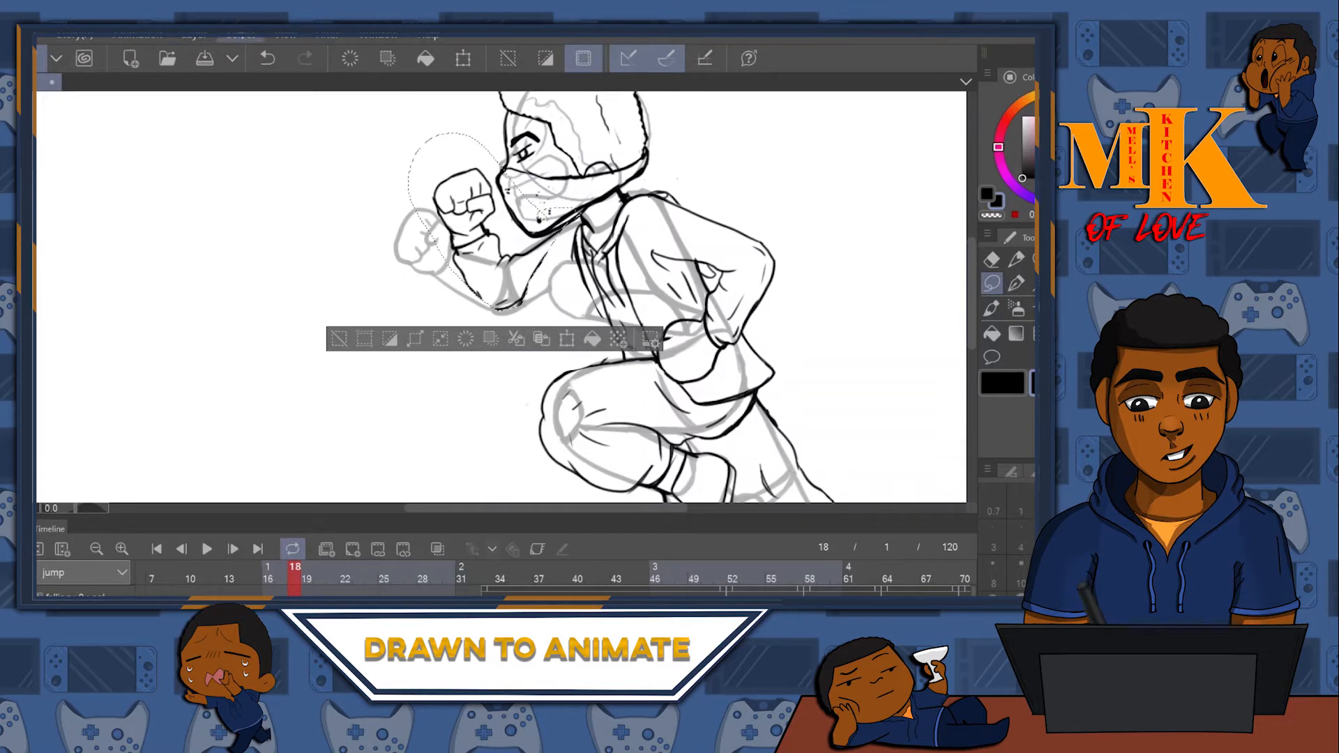
key("ctrl+d")
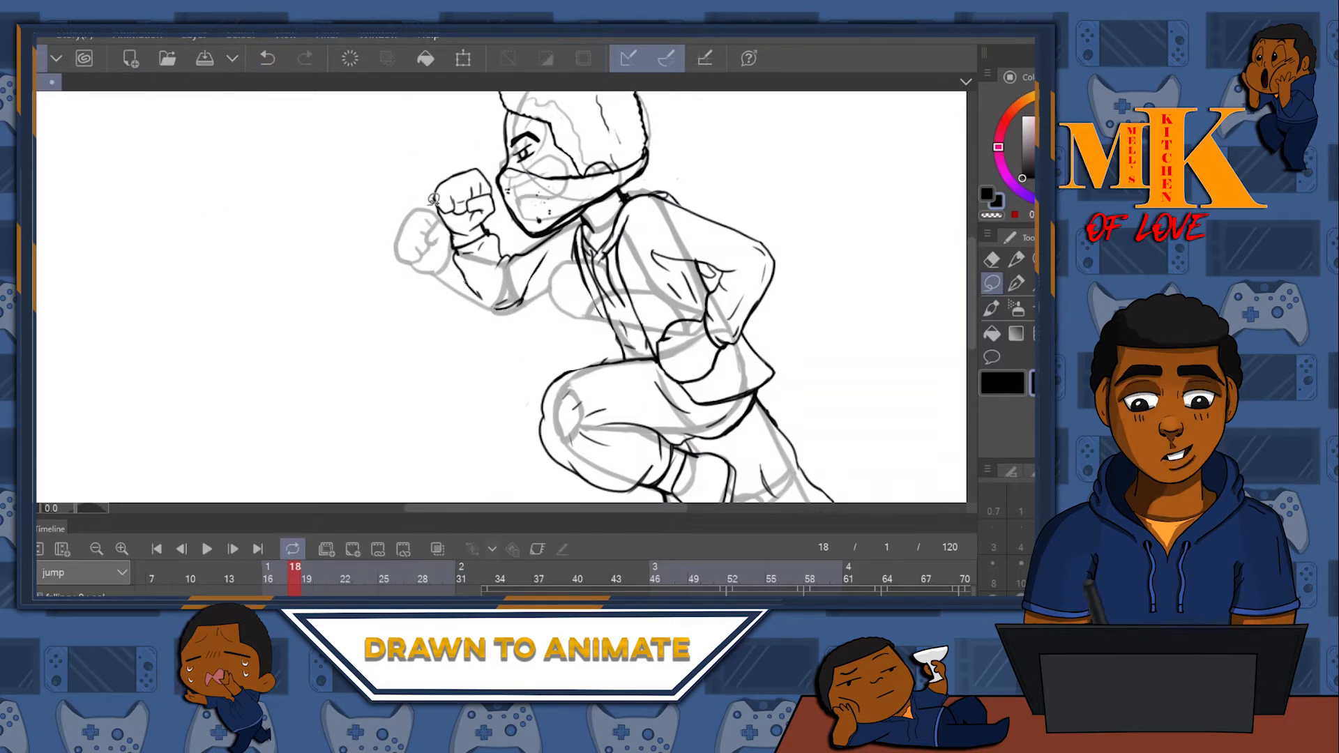
- Lasso the forward forearm and fist, rotate and shift them down onto the rough forearm and fist, and deselect
mouse_move(467, 142)
left_mouse_down()
mouse_move(498, 169)
mouse_move(511, 241)
mouse_move(499, 328)
mouse_move(410, 187)
left_mouse_up()
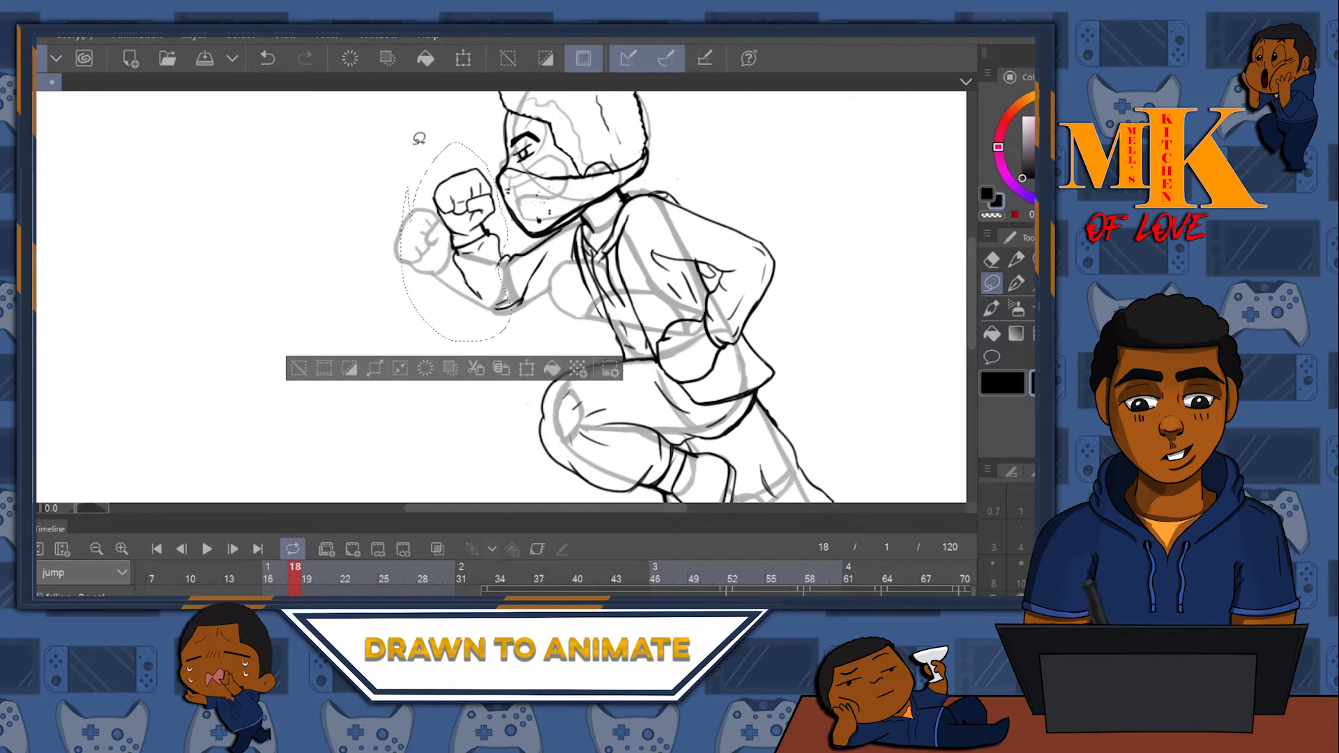
left_click(526, 369)
left_click_drag(379, 145, 350, 212)
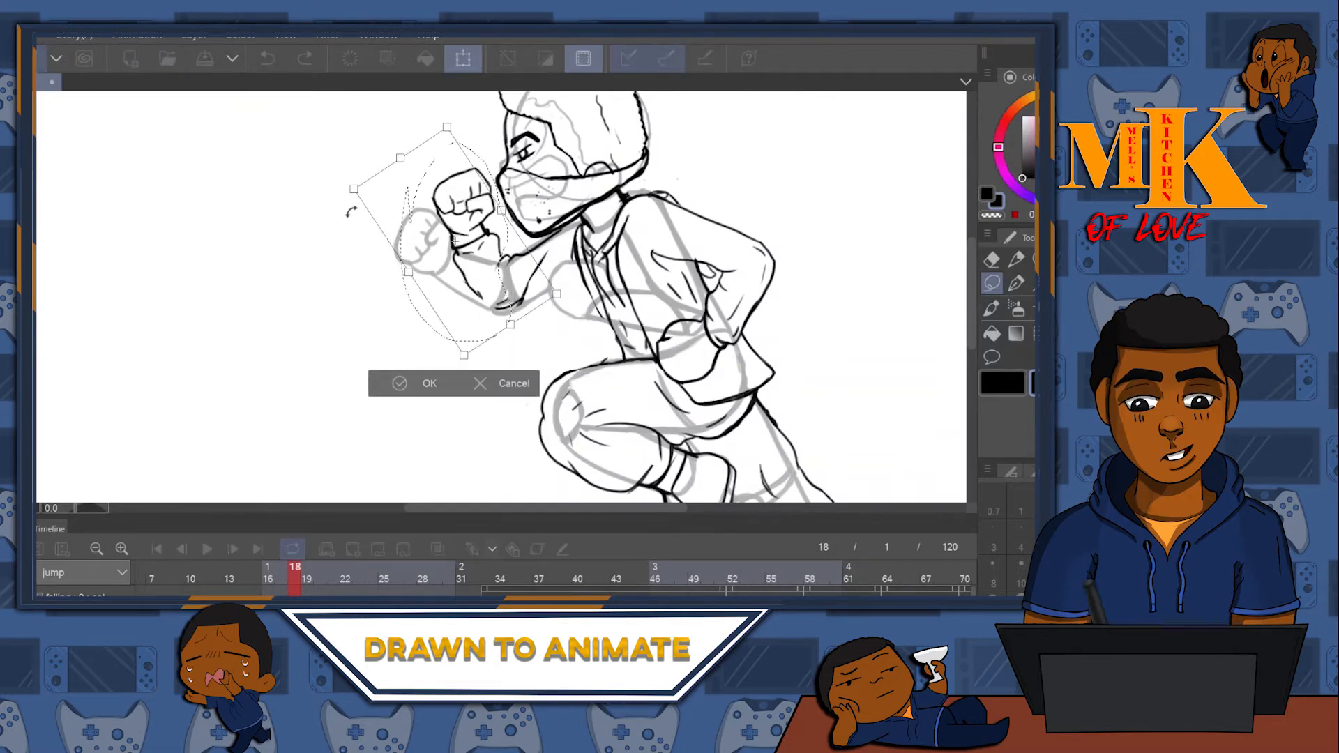
left_click_drag(488, 253, 467, 284)
left_click(394, 426)
left_click(395, 427)
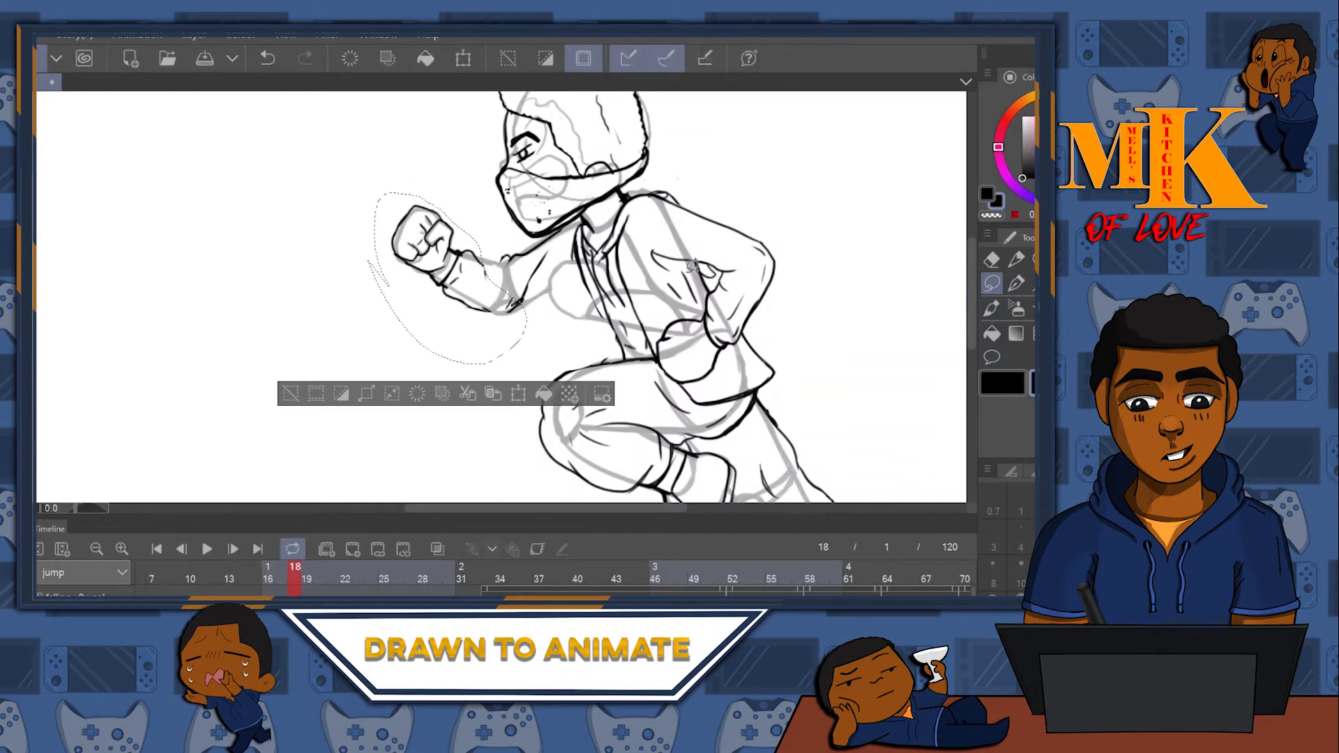
left_click(296, 352)
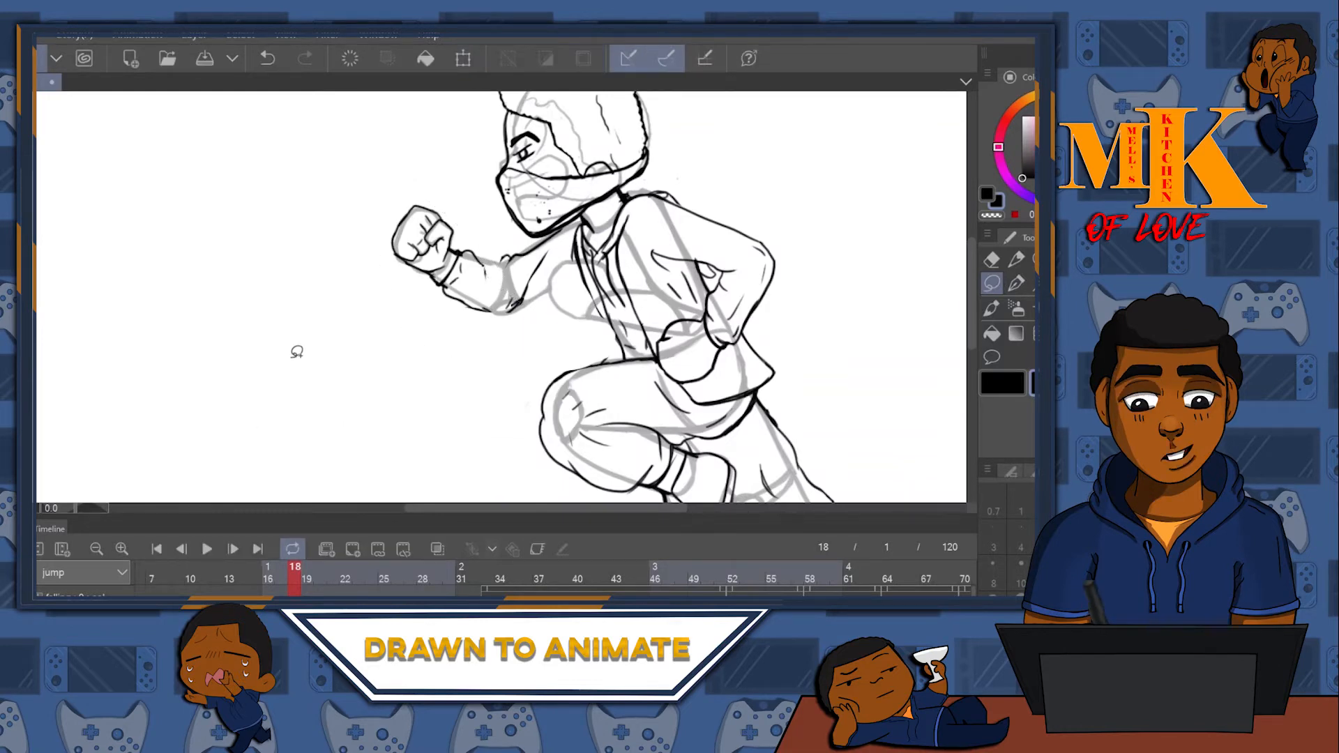
- Extend the forward forearm's upper sleeve outline toward the elbow with a short curved pen line
scroll(566, 279, "up", 3)
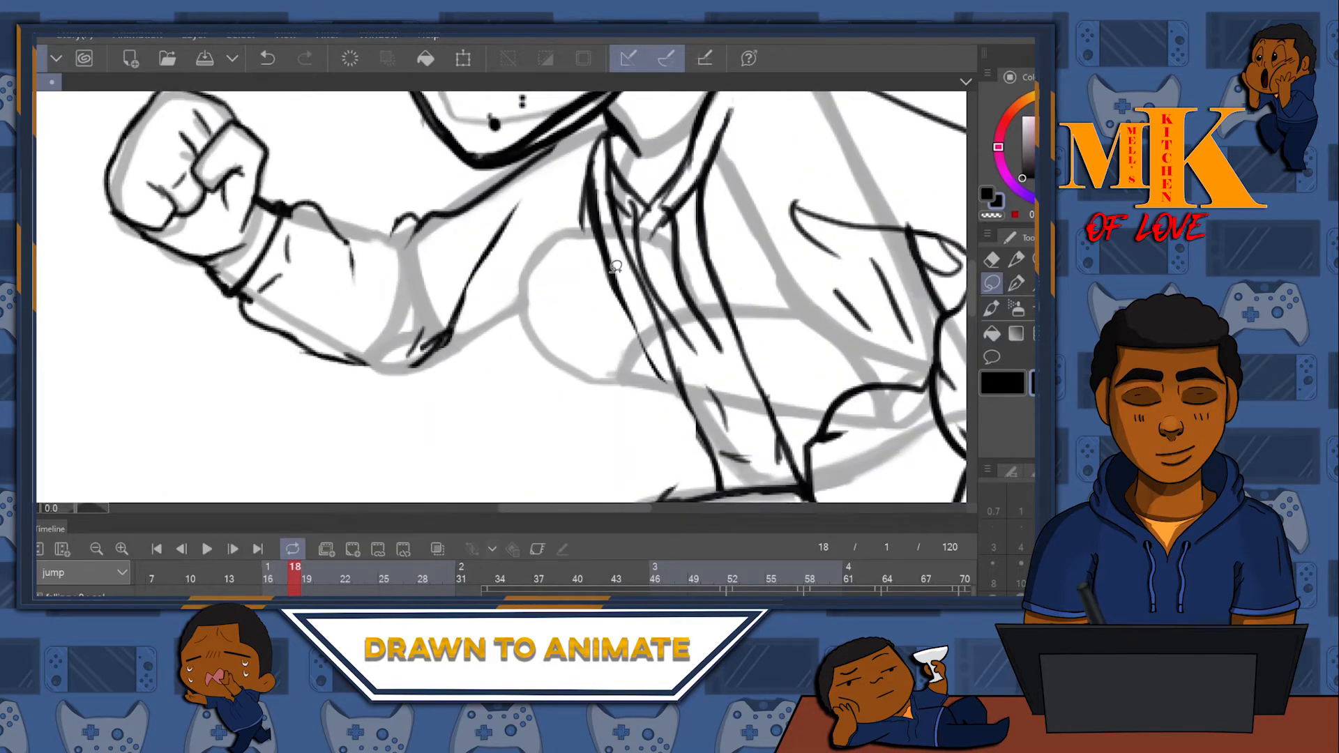
left_click(1016, 260)
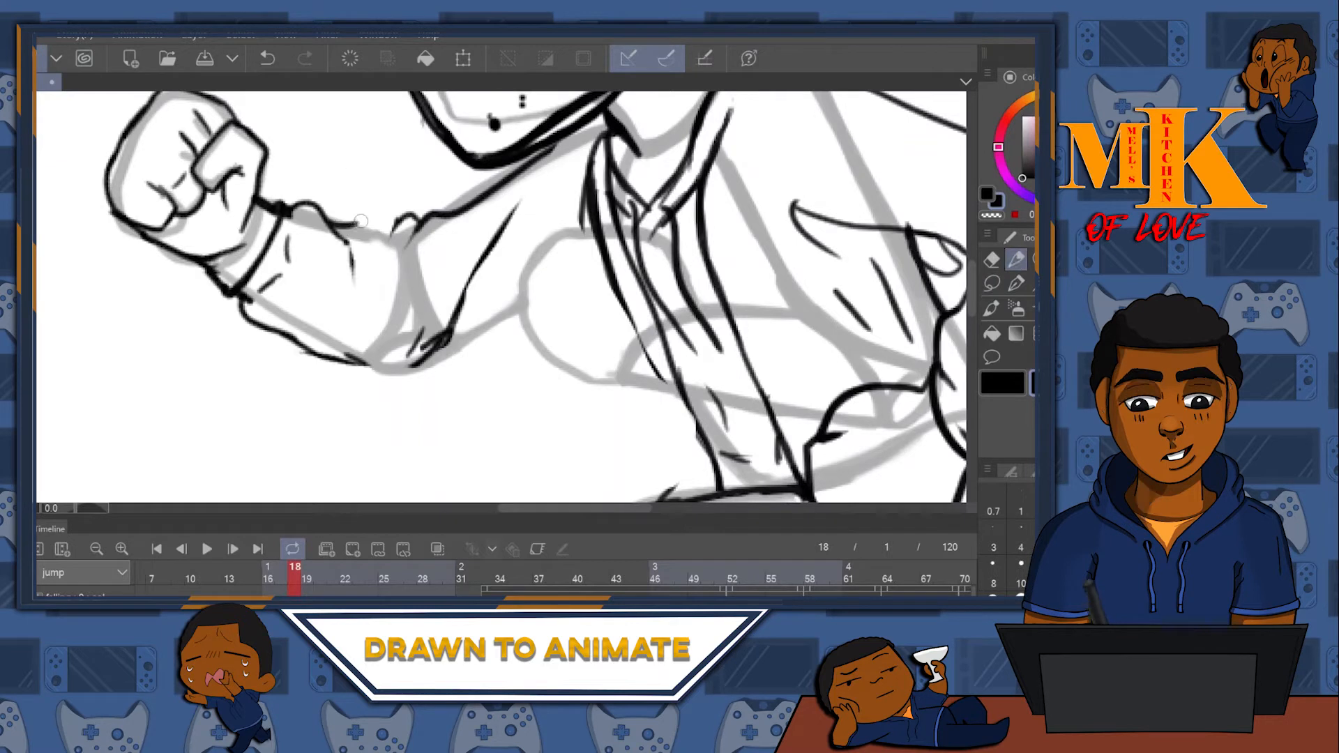
left_click_drag(350, 225, 375, 263)
left_click_drag(546, 186, 504, 248)
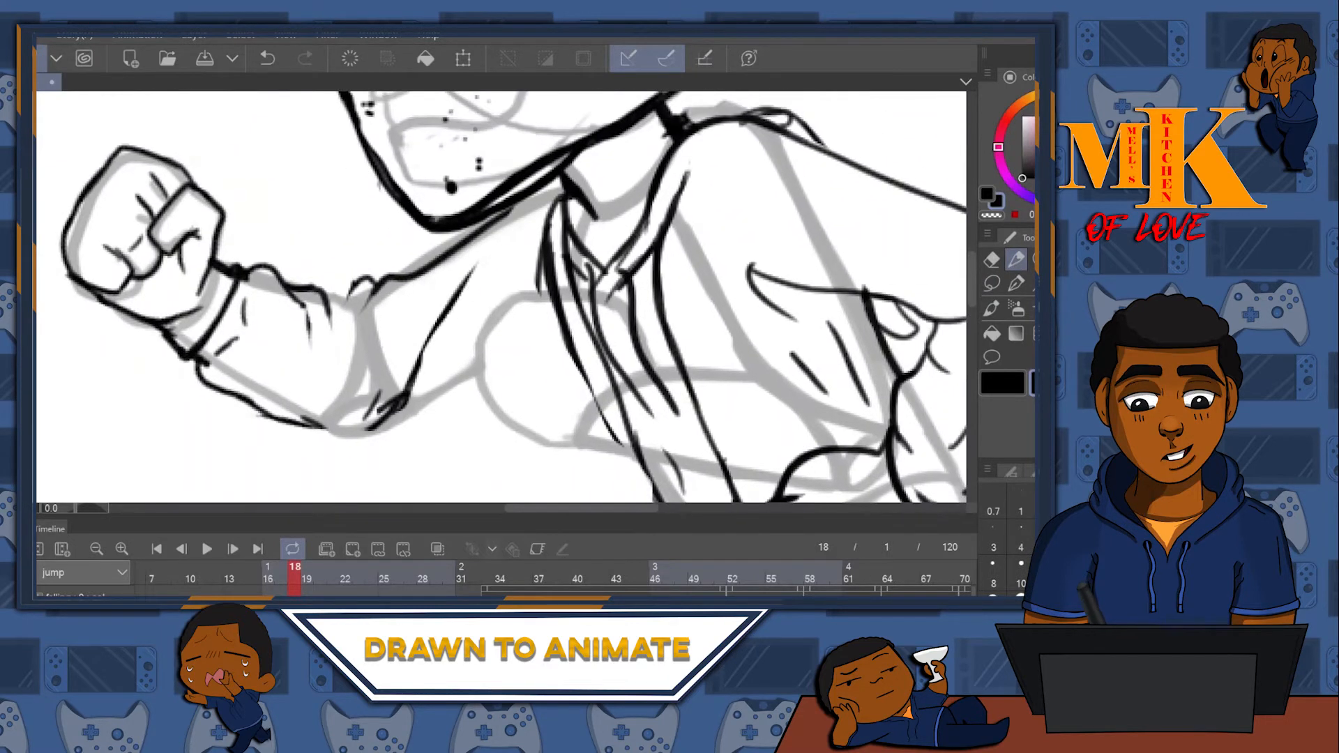
- Erase the misaligned outlines along the upper and lower edges of the forward upper arm
left_click(990, 260)
mouse_move(364, 283)
left_mouse_down()
mouse_move(354, 320)
mouse_move(504, 230)
left_mouse_up()
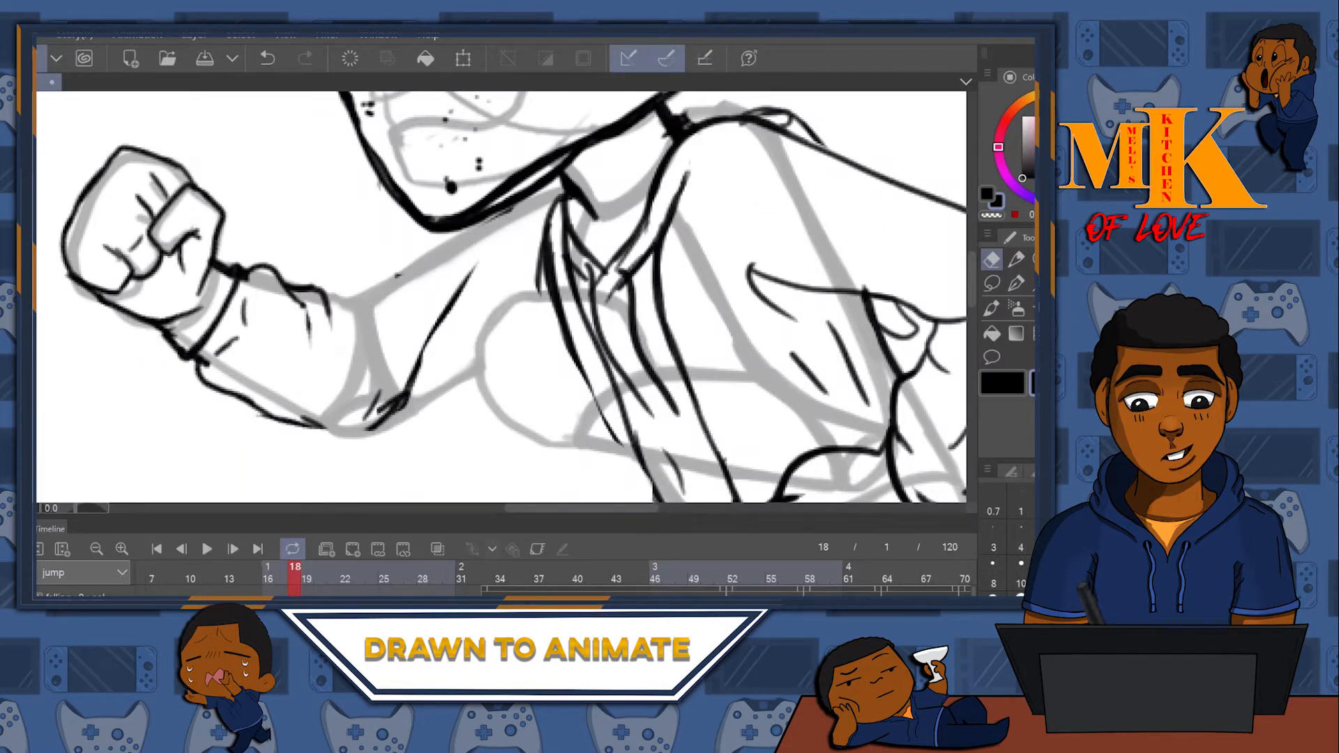
key("r")
mouse_move(683, 481)
left_mouse_down()
mouse_move(760, 461)
mouse_move(934, 295)
left_mouse_up()
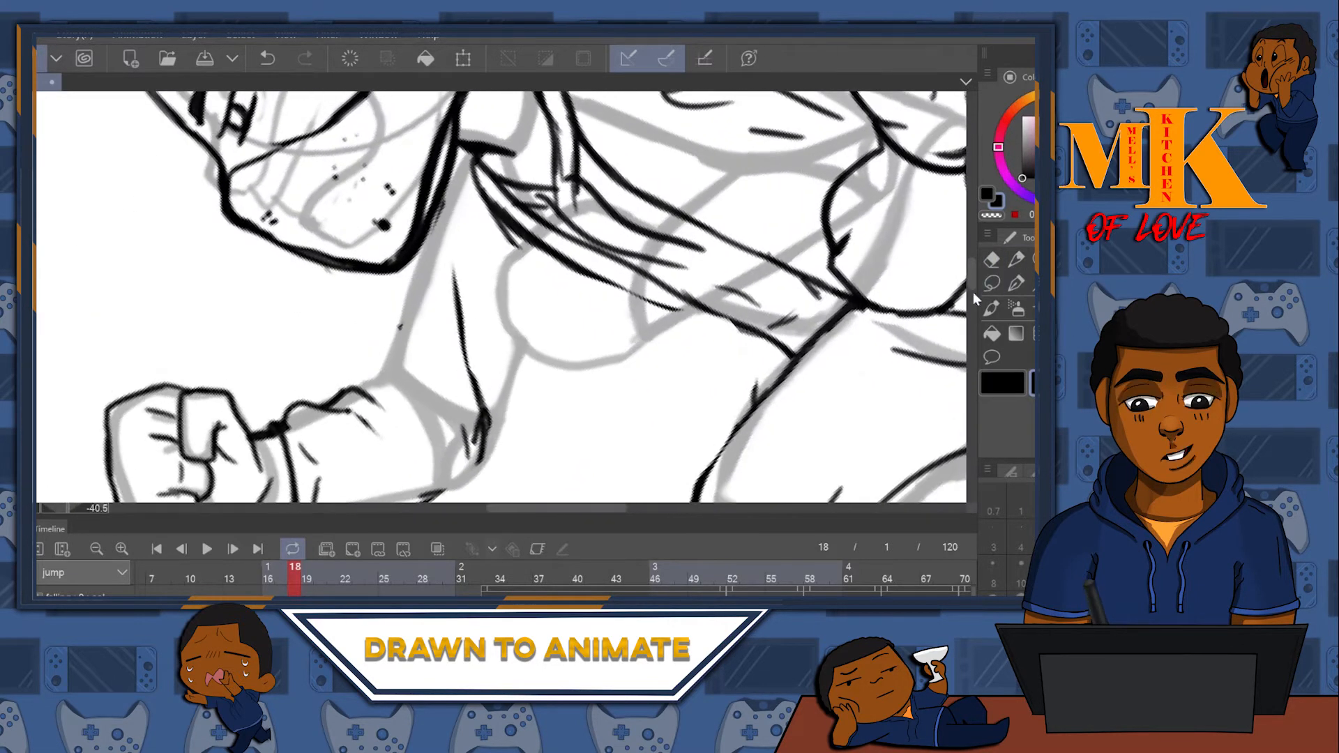
left_click(991, 259)
mouse_move(452, 274)
left_mouse_down()
mouse_move(463, 373)
mouse_move(482, 381)
mouse_move(469, 453)
mouse_move(488, 446)
left_mouse_up()
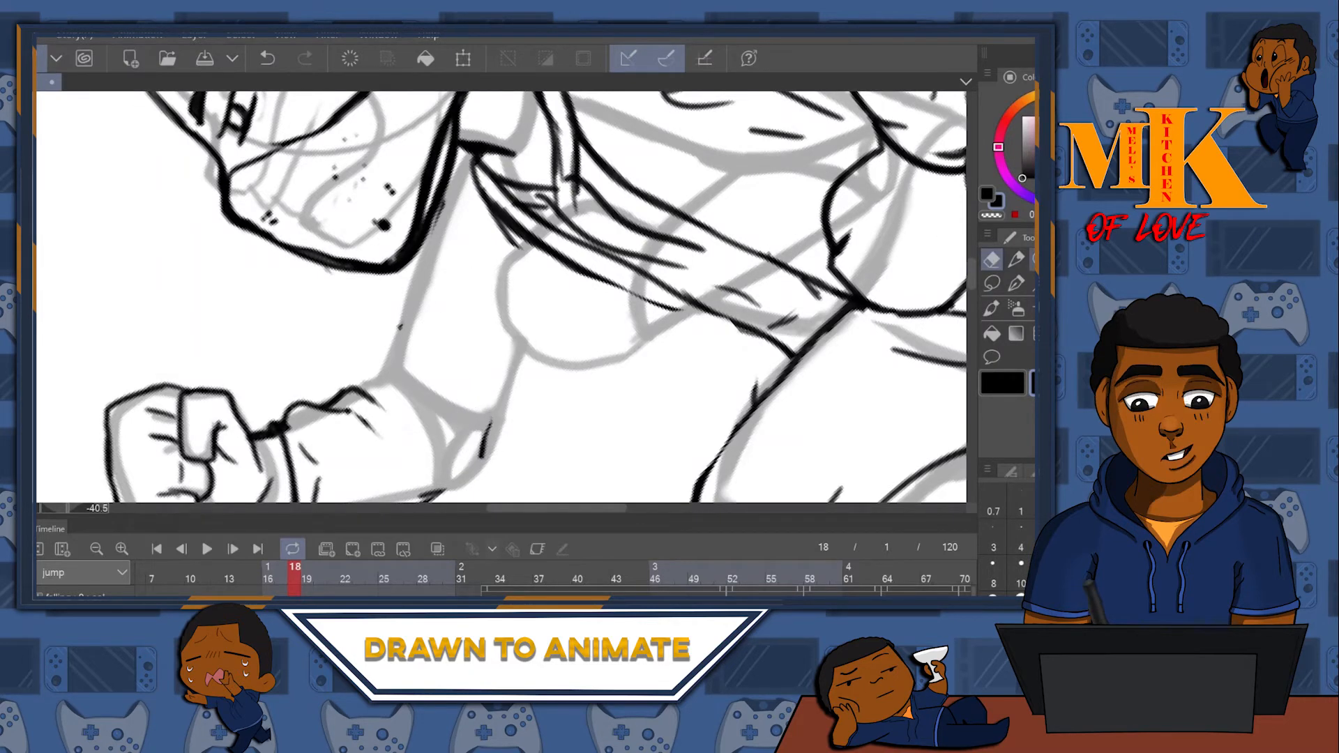
- Redraw the forward upper arm over the rough with its outer edge down to the elbow crease, its underside and a rounded elbow
left_click(1017, 260)
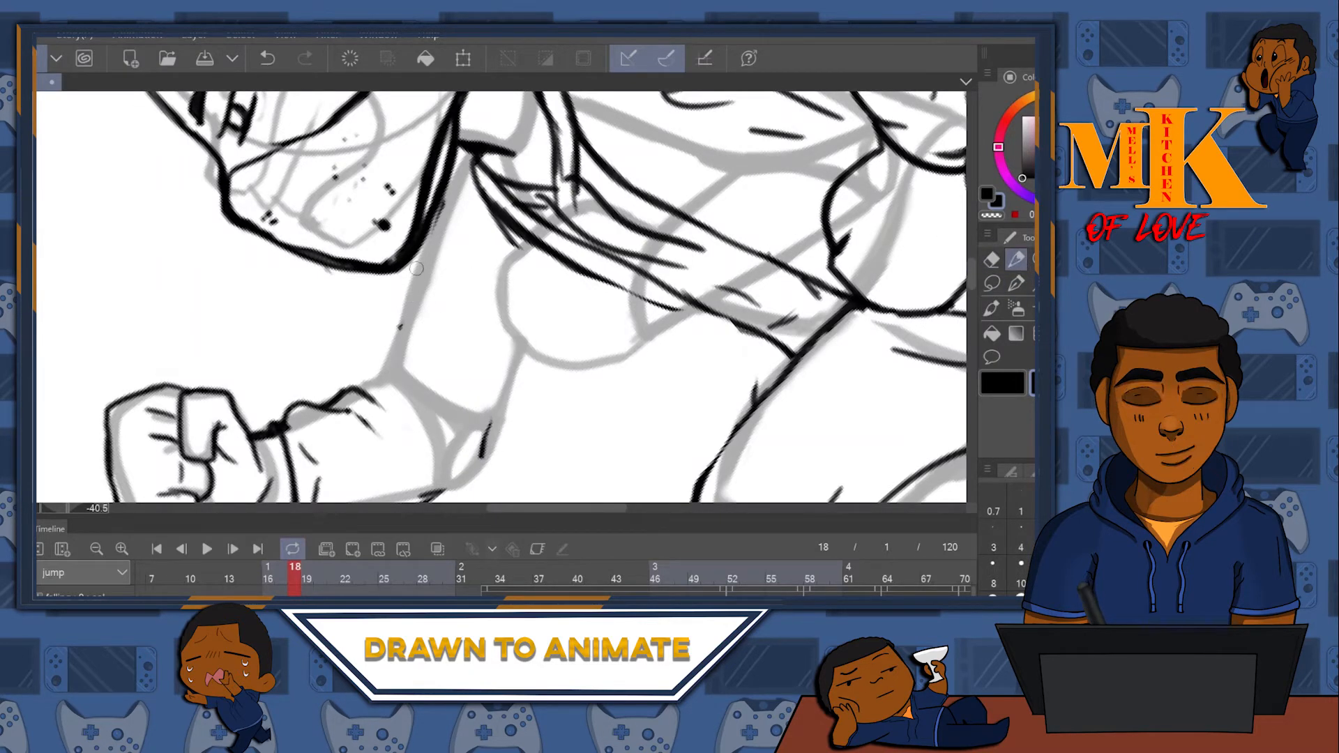
left_click_drag(464, 161, 410, 305)
left_click_drag(450, 193, 390, 376)
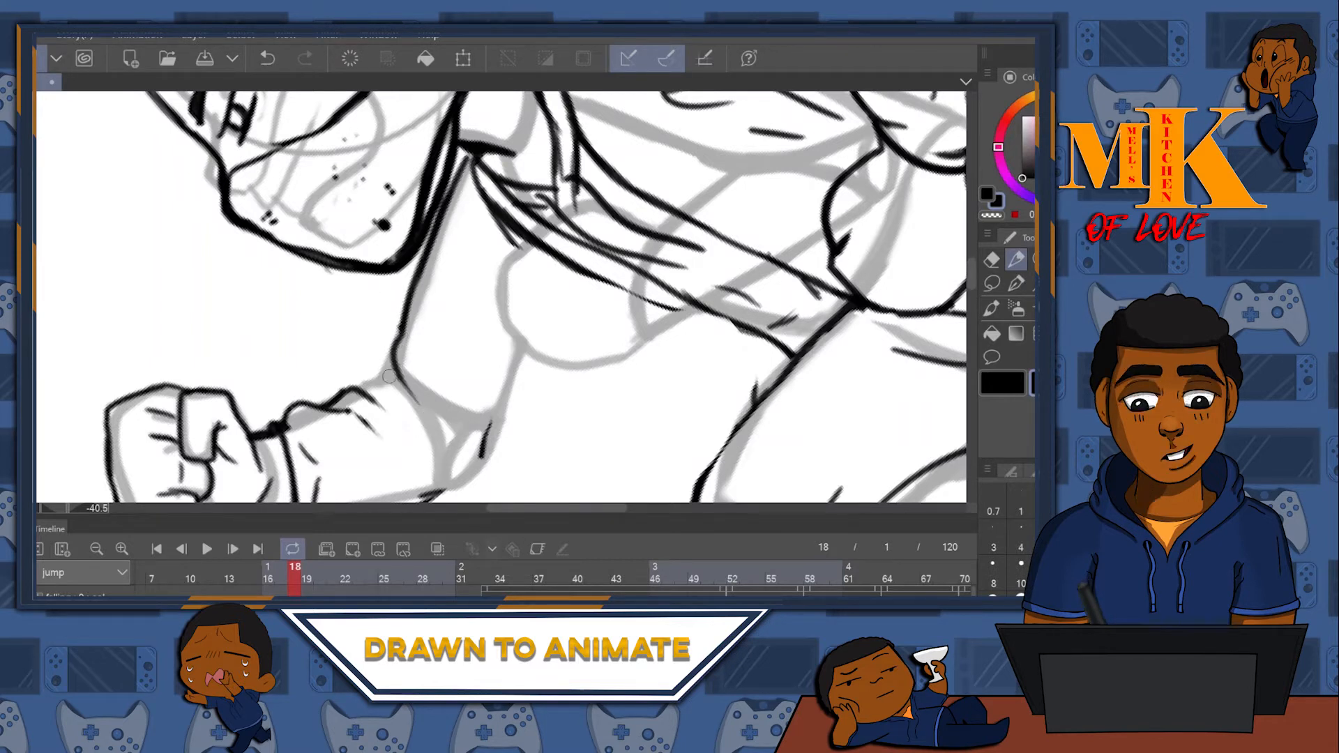
left_click_drag(388, 368, 429, 403)
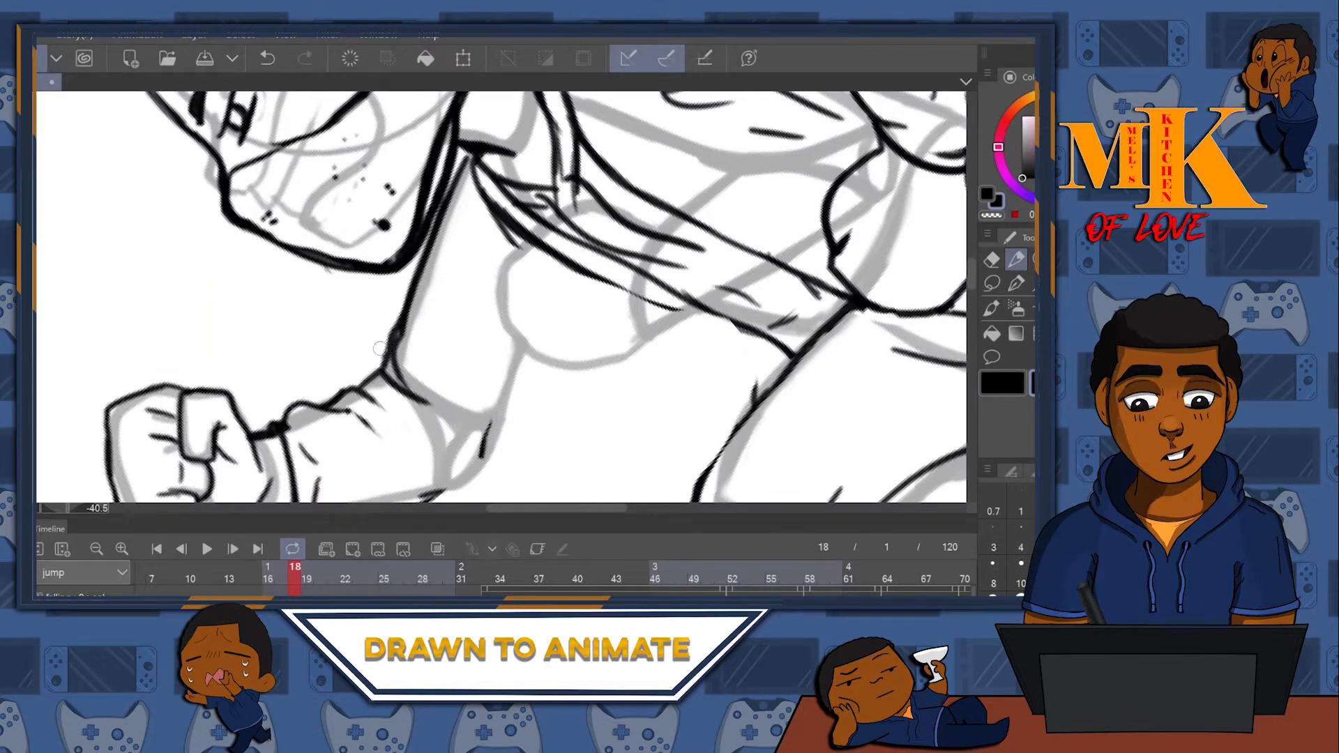
mouse_move(548, 338)
left_mouse_down()
mouse_move(595, 164)
mouse_move(588, 258)
mouse_move(552, 314)
mouse_move(471, 369)
left_mouse_up()
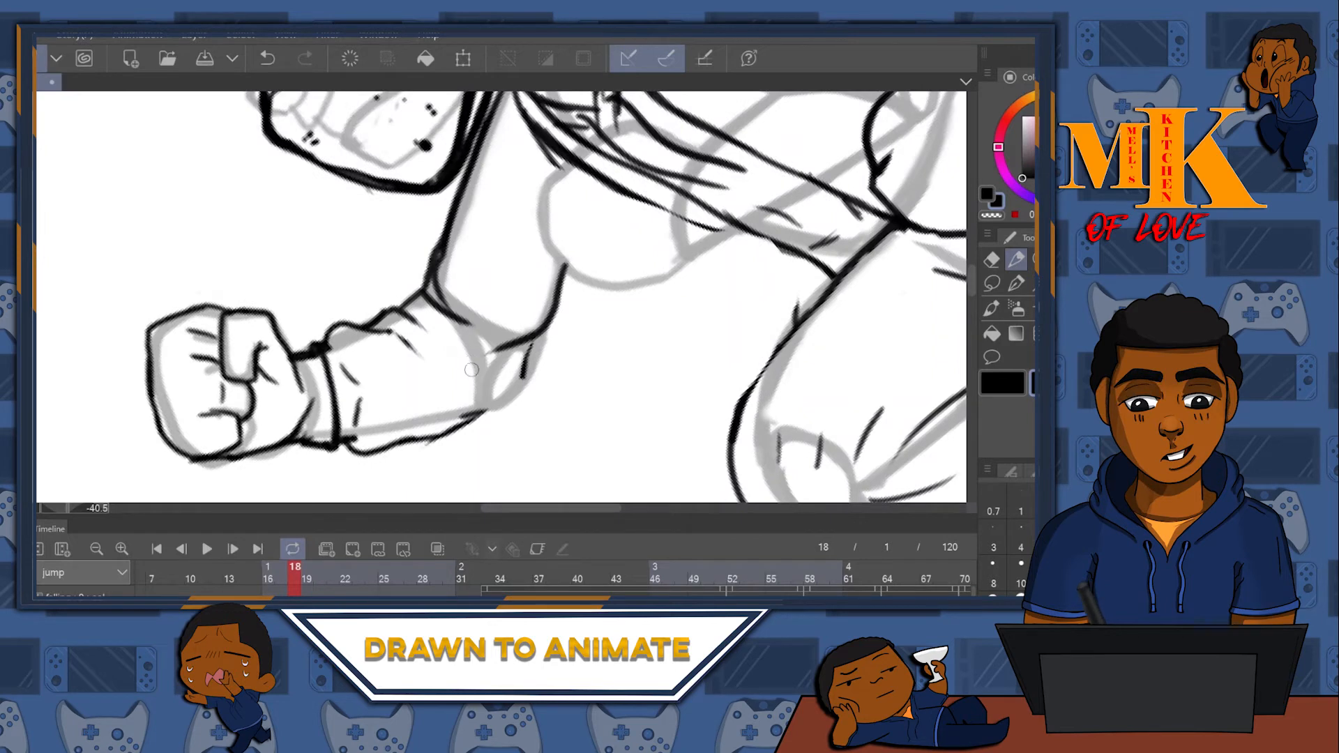
mouse_move(465, 418)
left_mouse_down()
mouse_move(503, 386)
mouse_move(526, 398)
mouse_move(545, 333)
left_mouse_up()
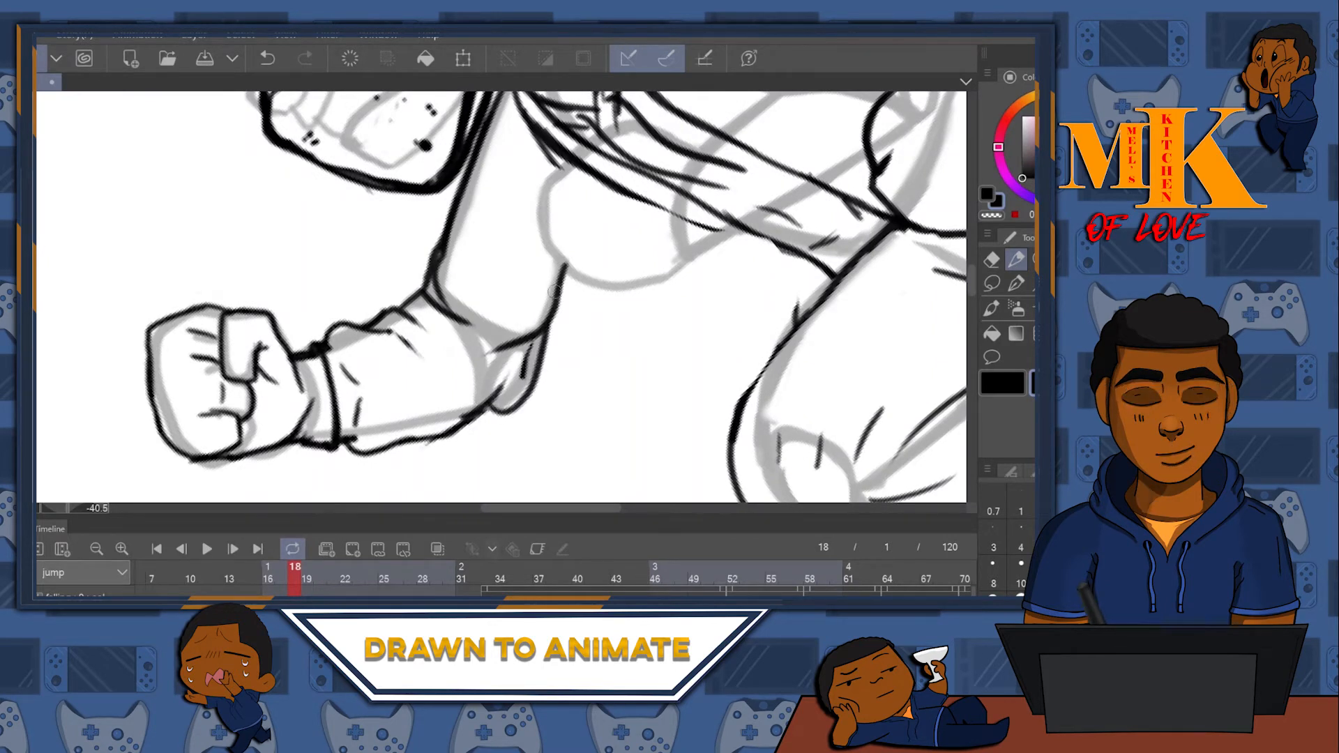
- Select the bent near arm from shoulder to fist with a freehand lasso
left_click_drag(608, 220, 523, 302)
left_click_drag(725, 209, 659, 288)
mouse_move(942, 148)
left_mouse_down()
mouse_move(739, 466)
mouse_move(534, 467)
left_mouse_up()
left_click_drag(725, 329, 871, 95)
left_click_drag(909, 186, 853, 244)
left_click(1032, 259)
scroll(857, 258, "down", 4)
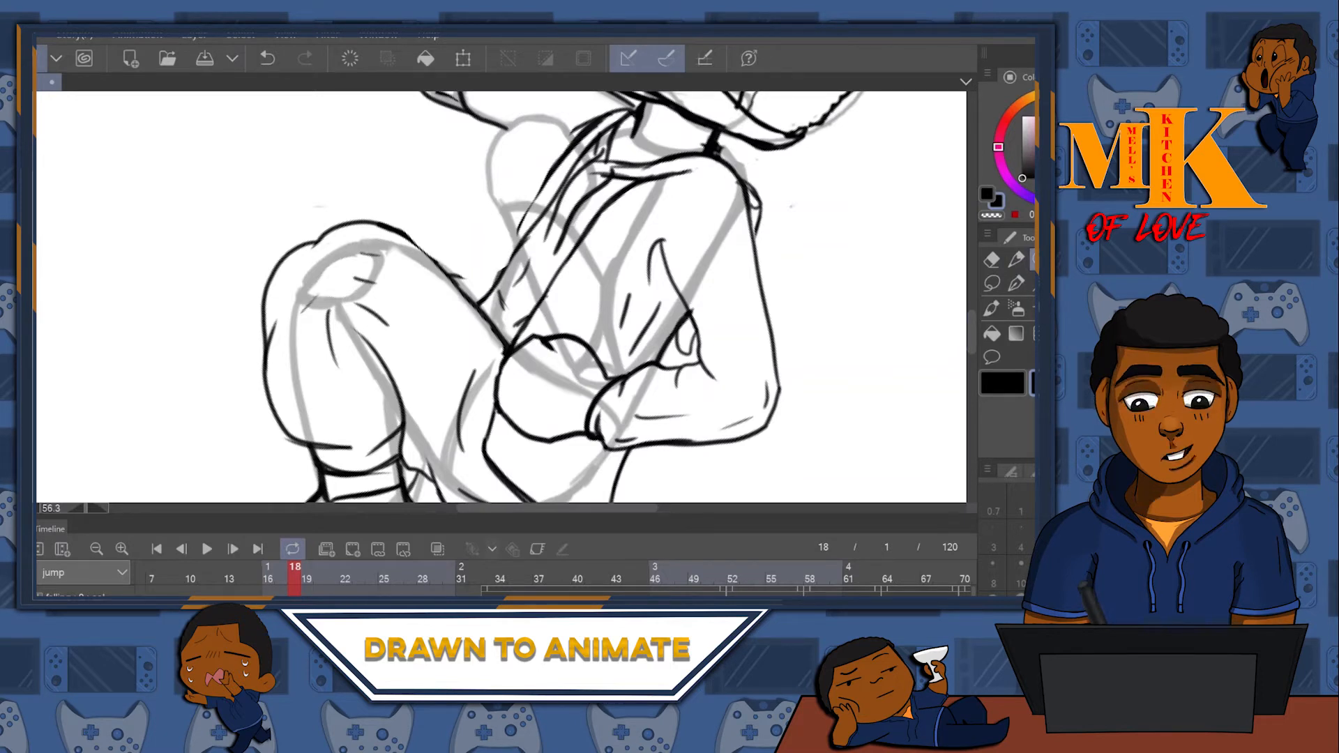
left_click(997, 283)
left_click_drag(795, 249, 848, 173)
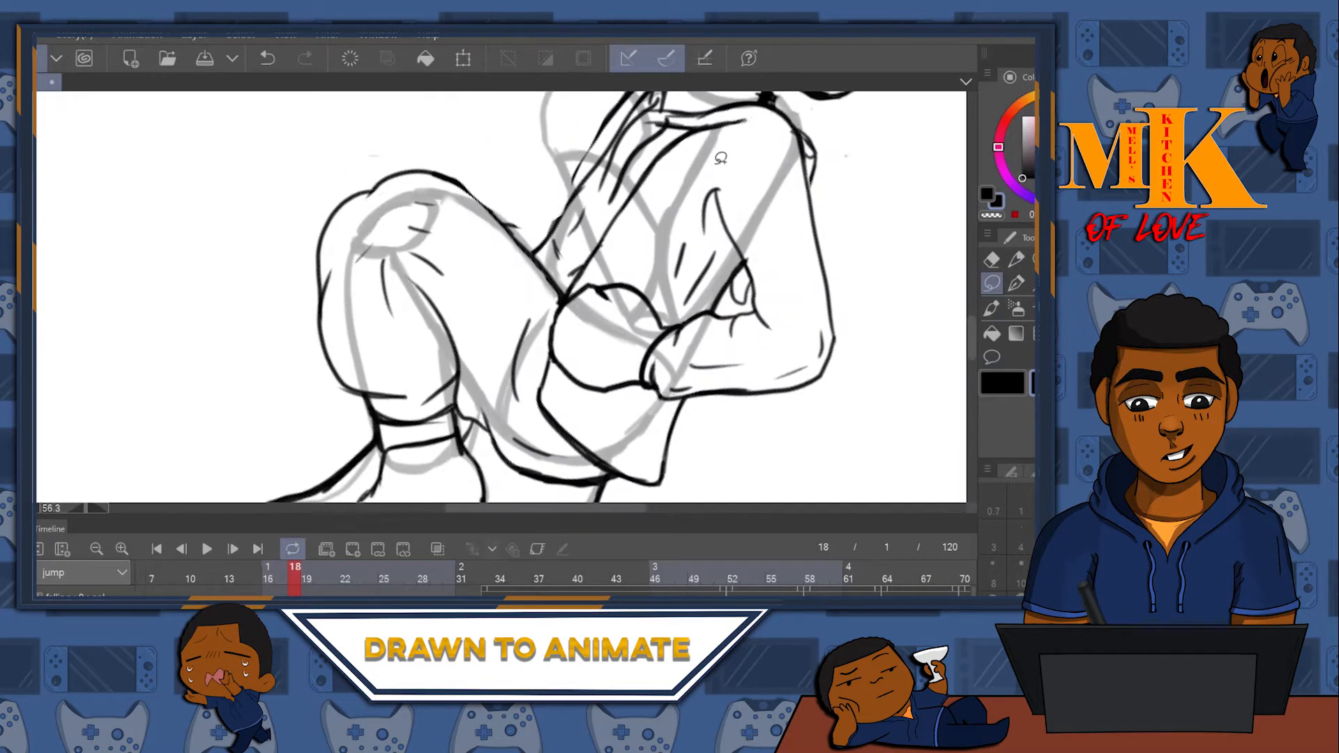
mouse_move(786, 115)
left_mouse_down()
mouse_move(863, 290)
mouse_move(837, 398)
mouse_move(588, 383)
left_mouse_up()
left_click_drag(547, 328, 558, 298)
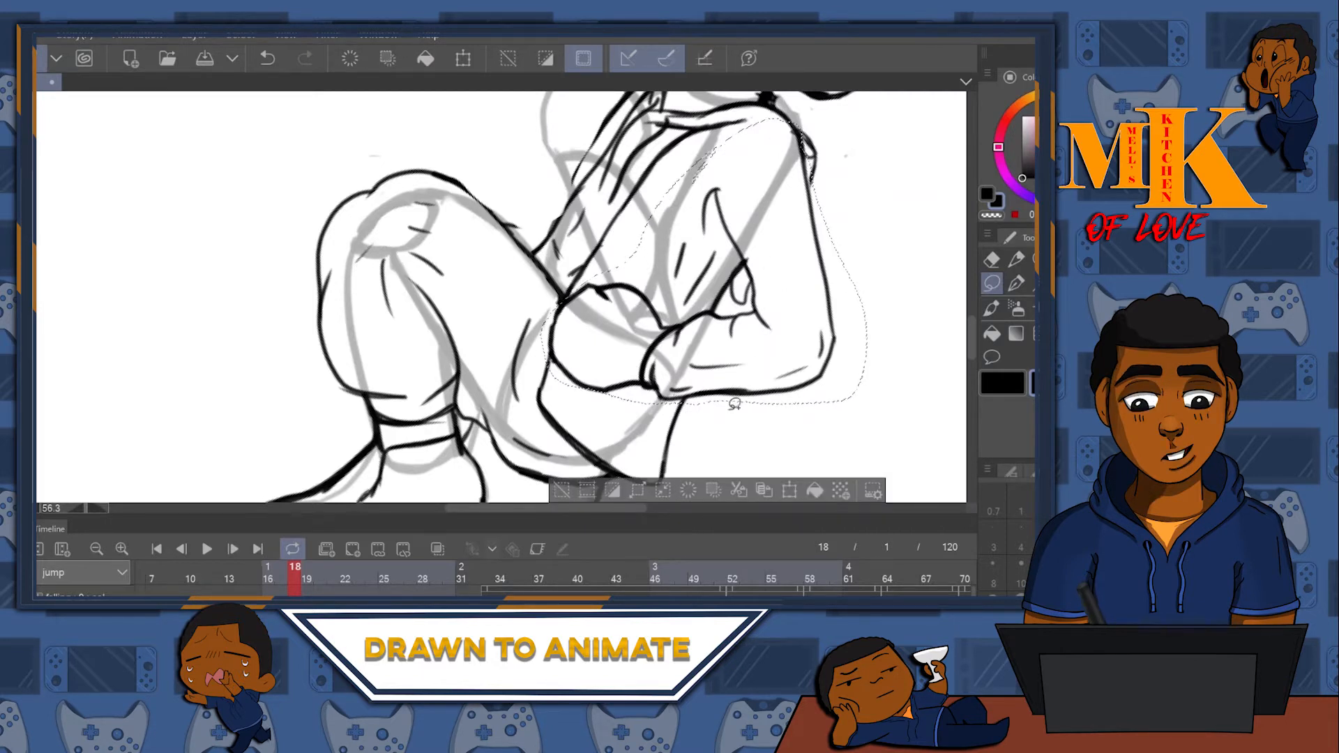
left_click(789, 490)
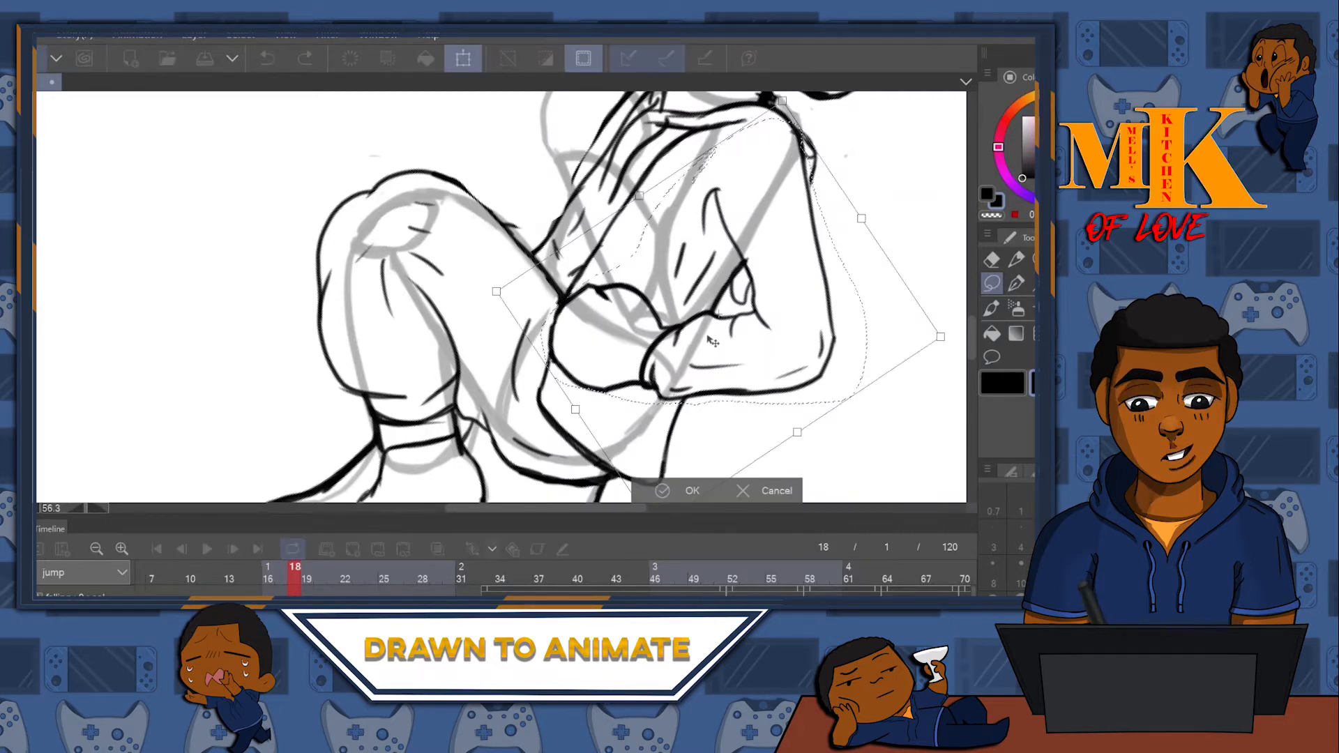
left_click_drag(811, 125, 902, 277)
left_click_drag(742, 240, 748, 233)
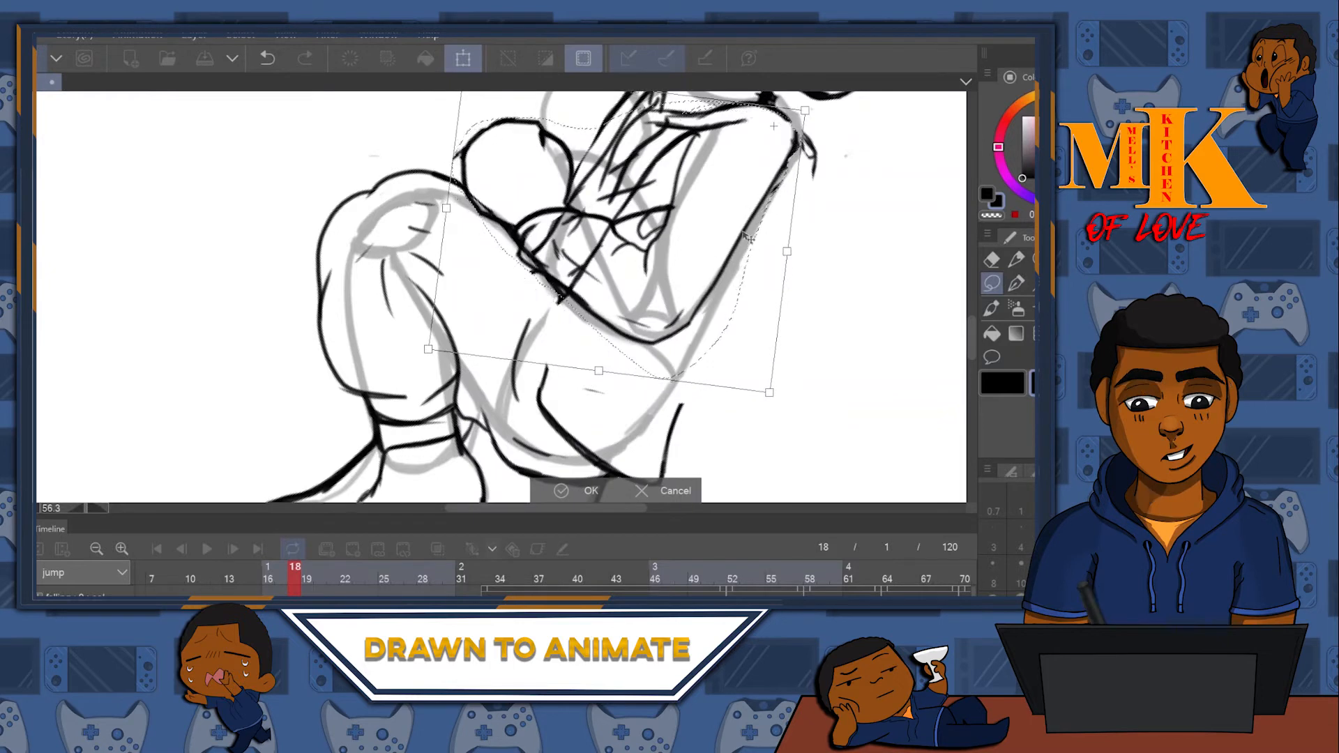
left_click(587, 491)
left_click_drag(709, 234, 750, 333)
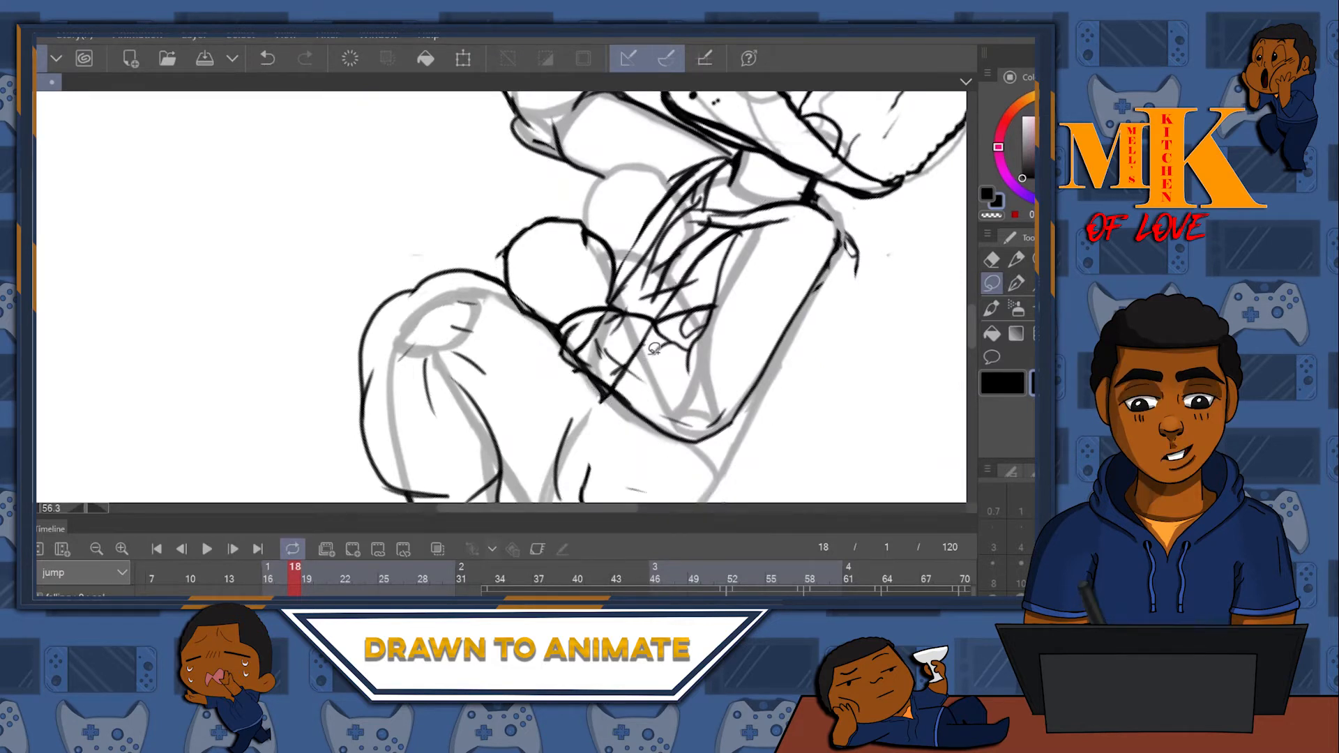
key("ctrl+z")
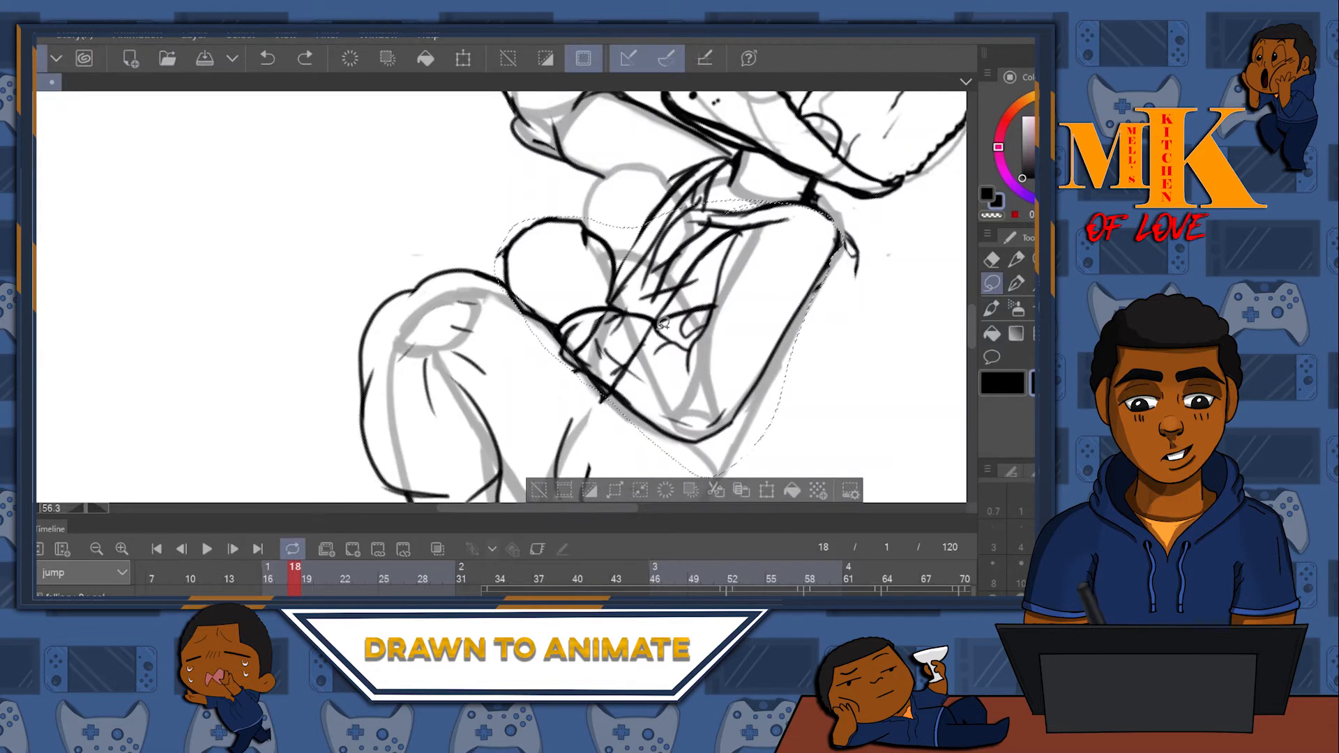
key("ctrl+z")
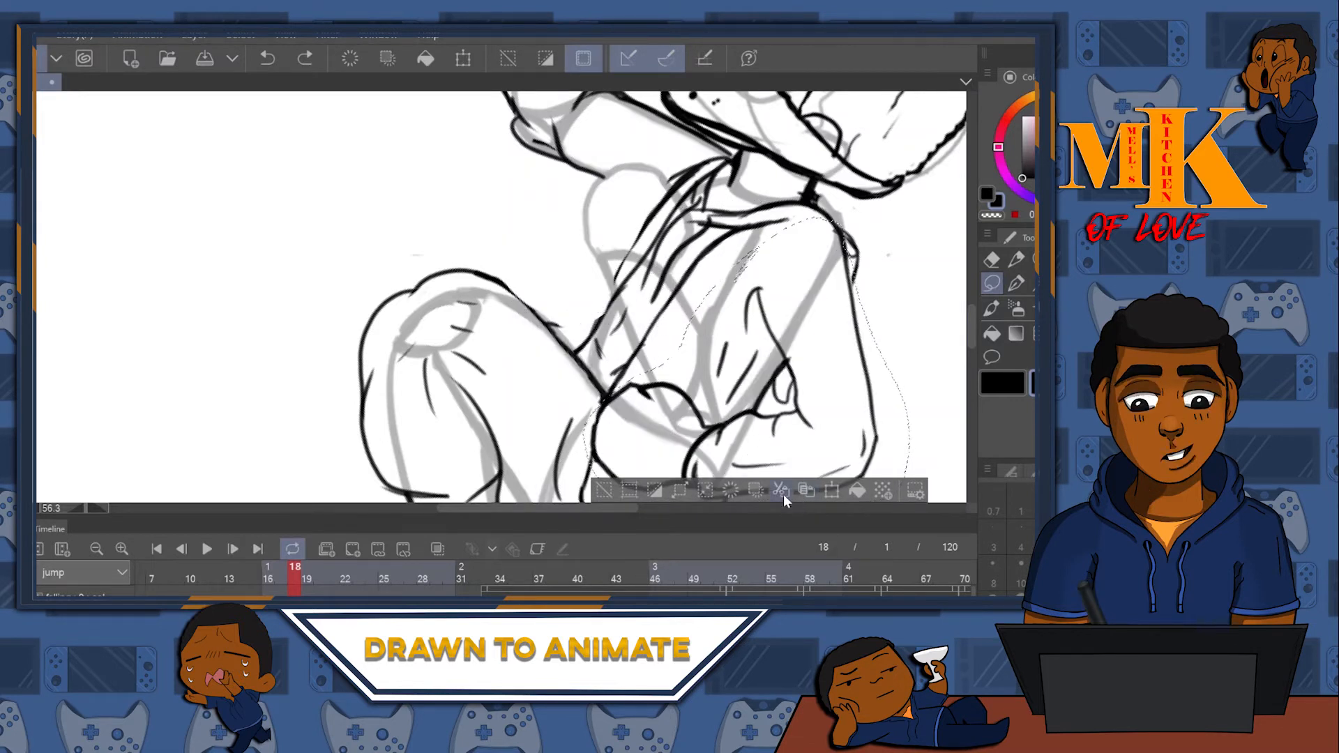
- Rotate the selected near arm forward about the shoulder so its upper arm follows the rough pose, apply it, and deselect
left_click_drag(836, 304, 788, 275)
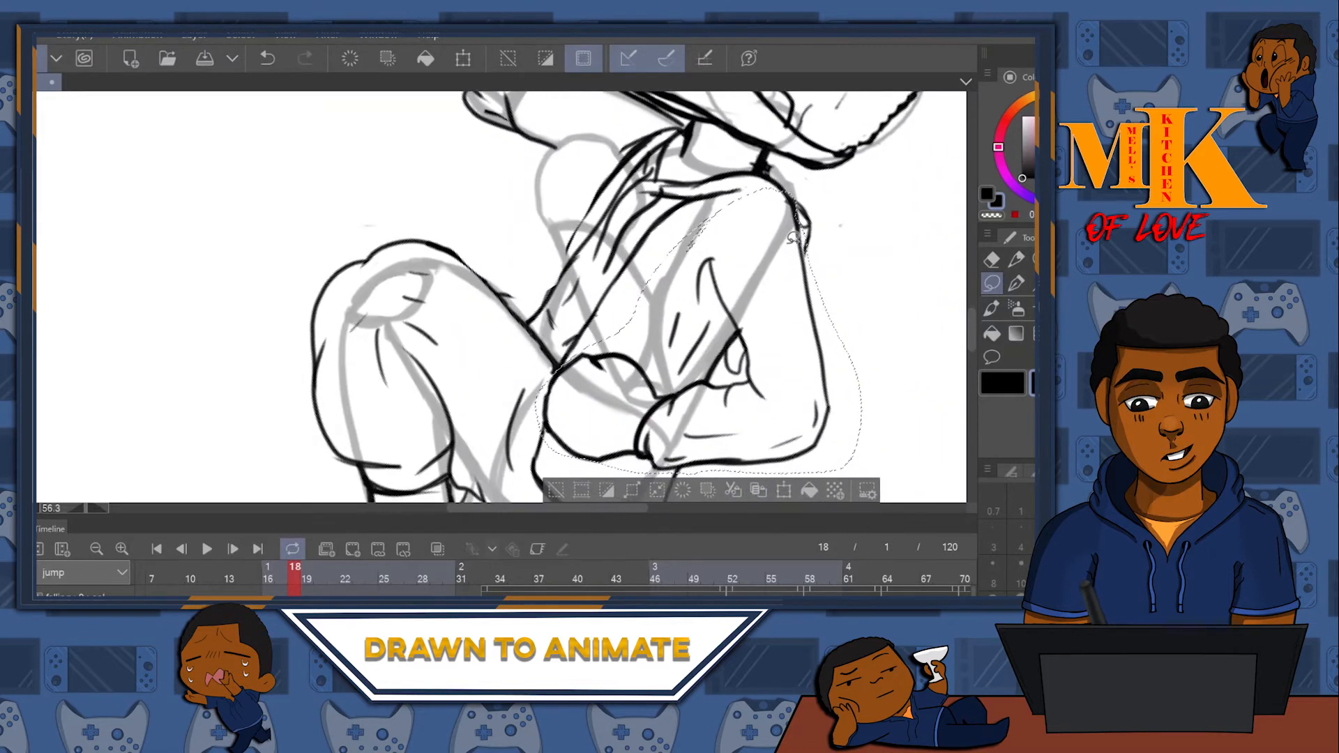
left_click(787, 490)
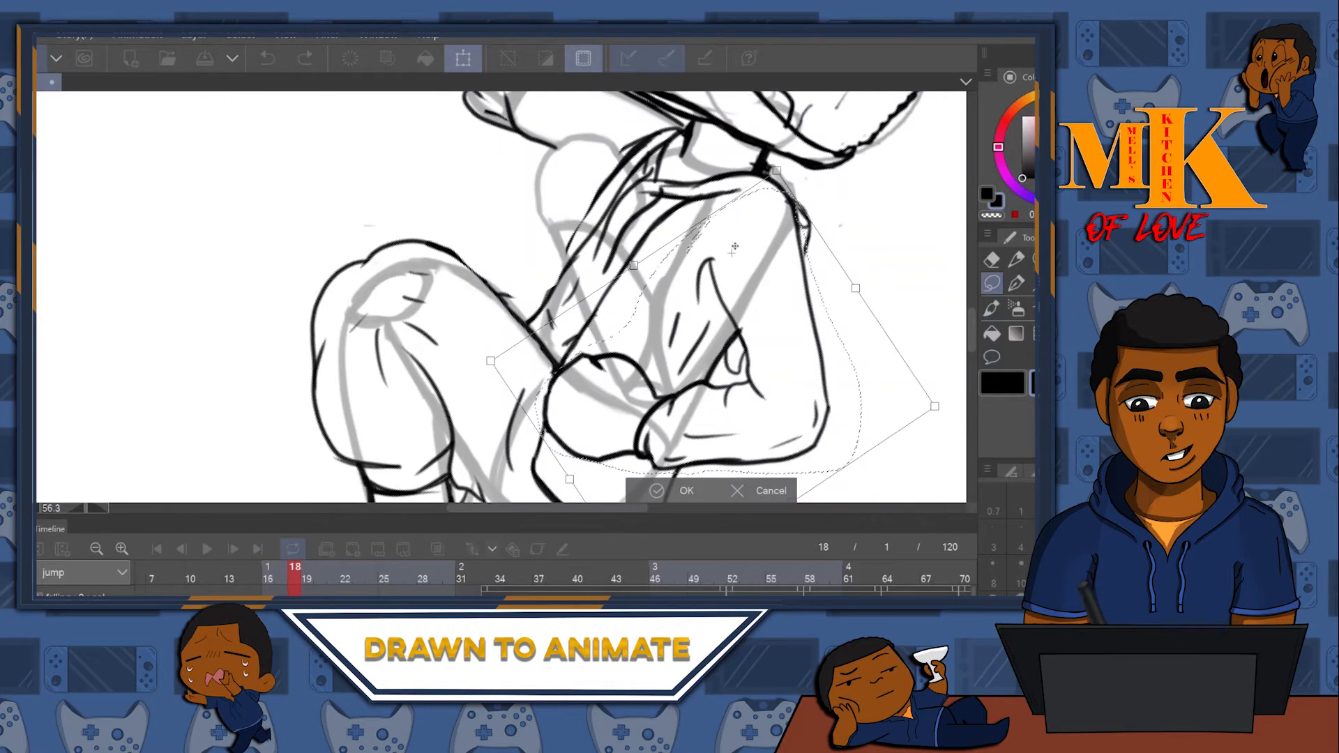
mouse_move(888, 164)
left_mouse_down()
mouse_move(822, 320)
mouse_move(889, 302)
mouse_move(919, 268)
left_mouse_up()
left_click_drag(727, 350, 744, 345)
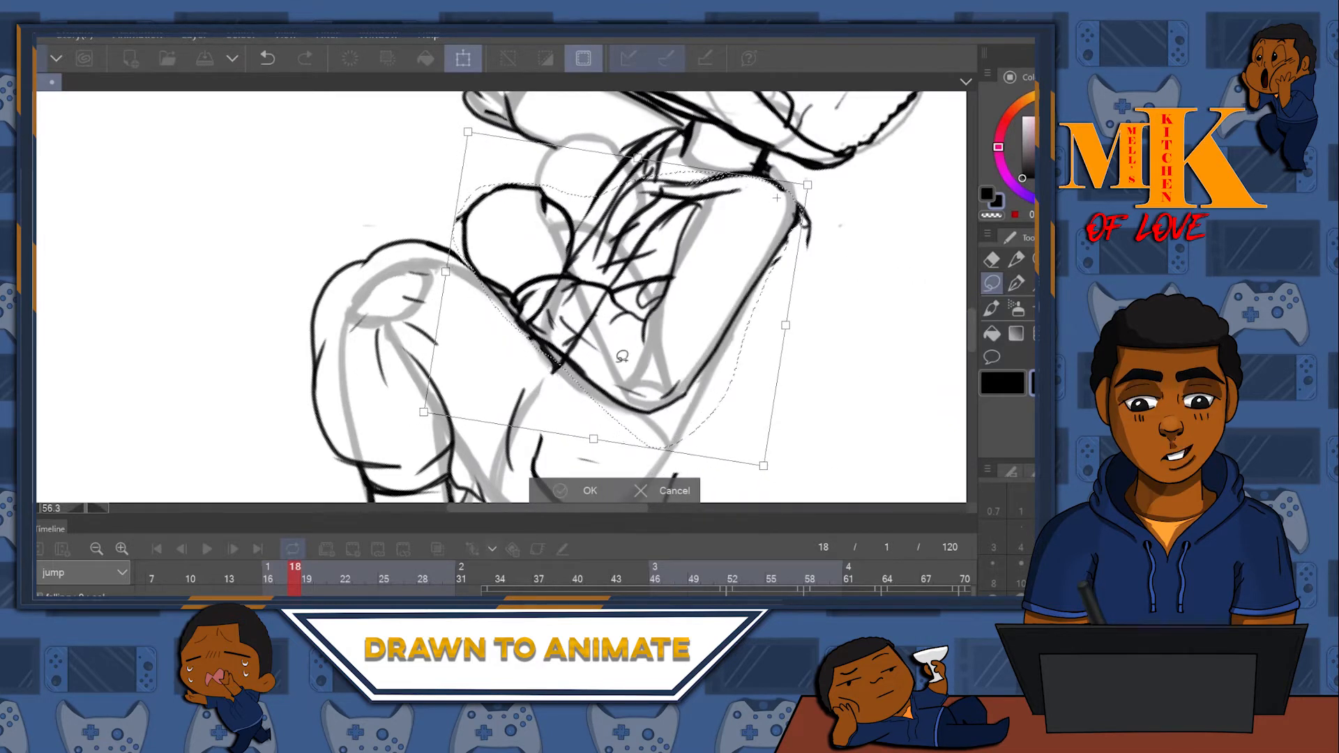
left_click(590, 490)
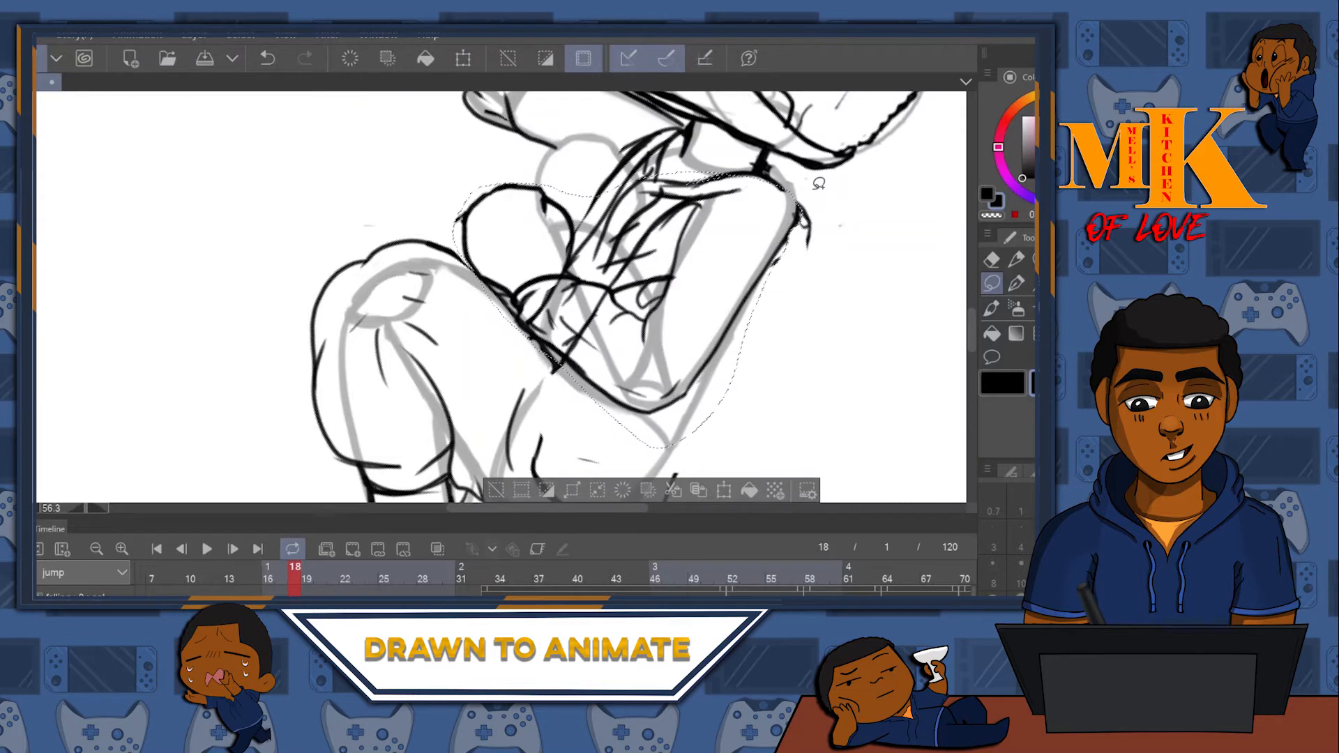
key("ctrl+d")
- Lasso the near forearm and fist, rotate them upward about the elbow to follow the rough, apply the transform, and deselect
mouse_move(428, 208)
left_mouse_down()
mouse_move(454, 180)
mouse_move(584, 208)
left_mouse_up()
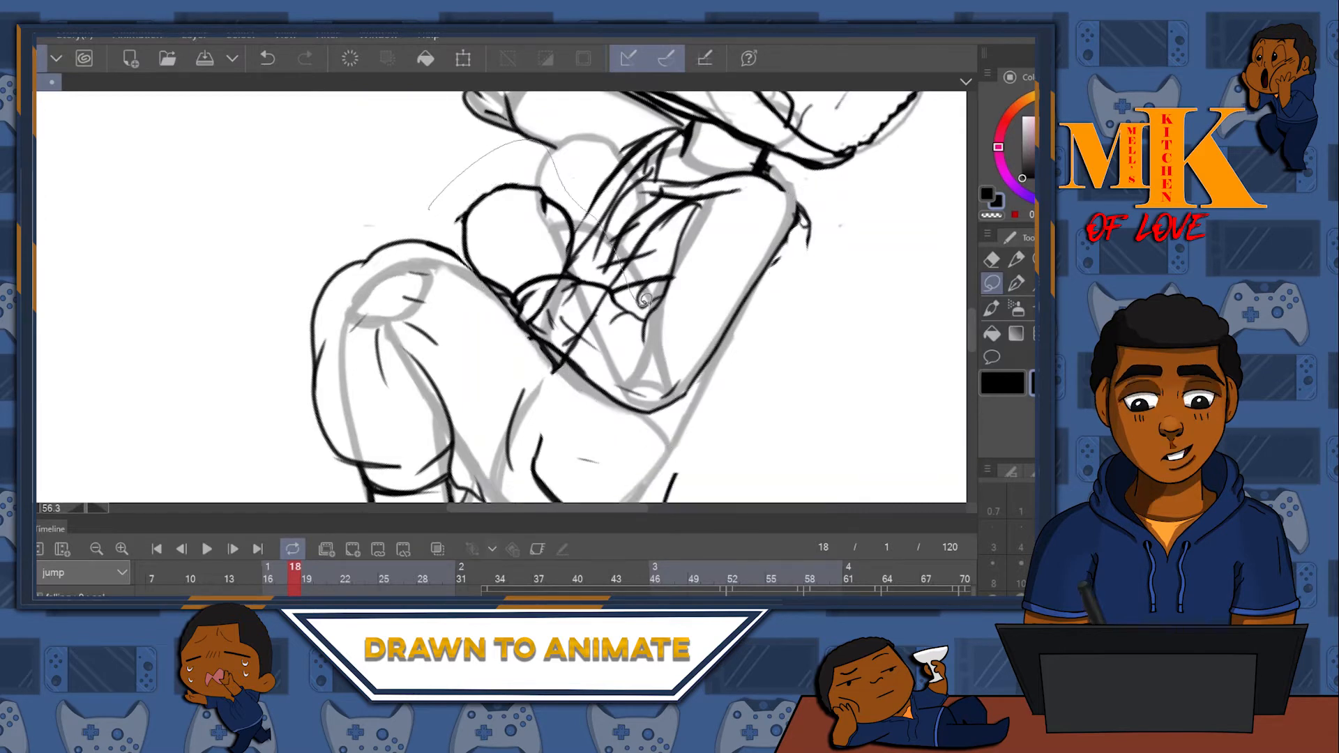
mouse_move(653, 361)
left_mouse_down()
mouse_move(636, 432)
mouse_move(449, 311)
mouse_move(435, 272)
left_mouse_up()
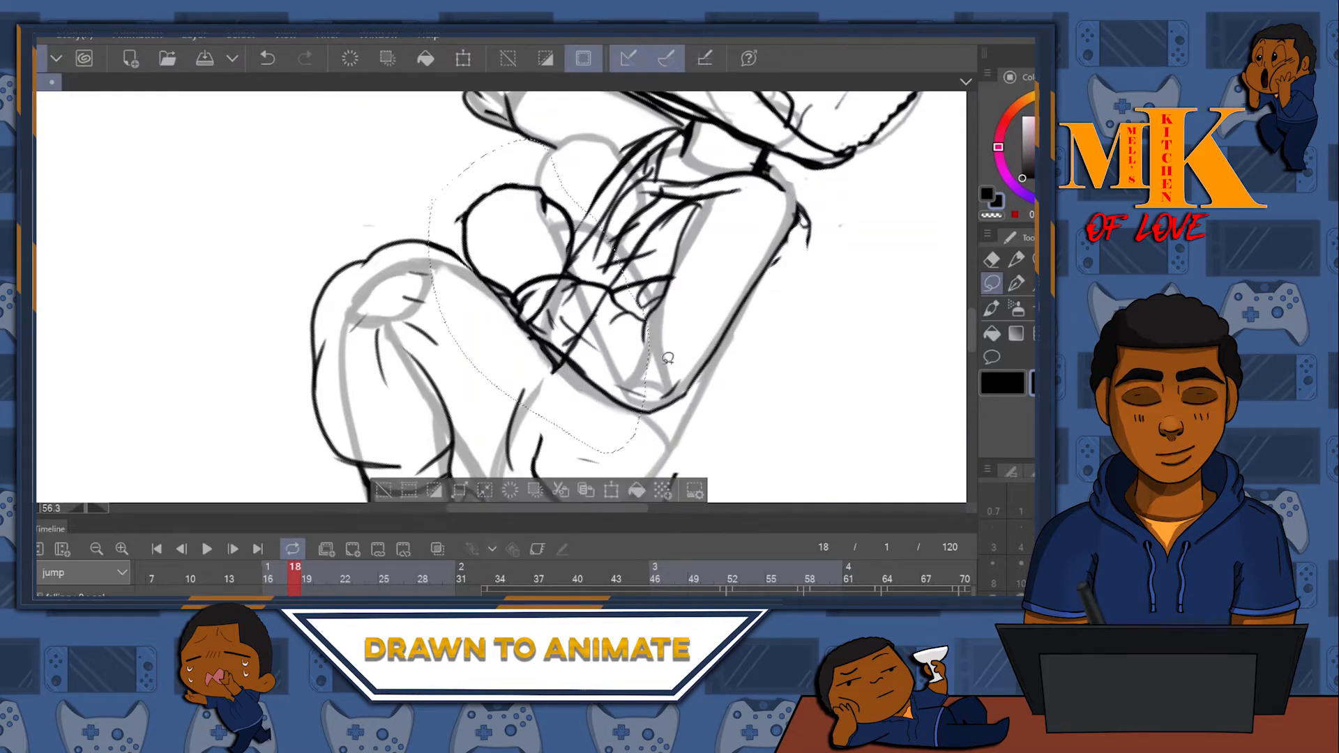
left_click(605, 493)
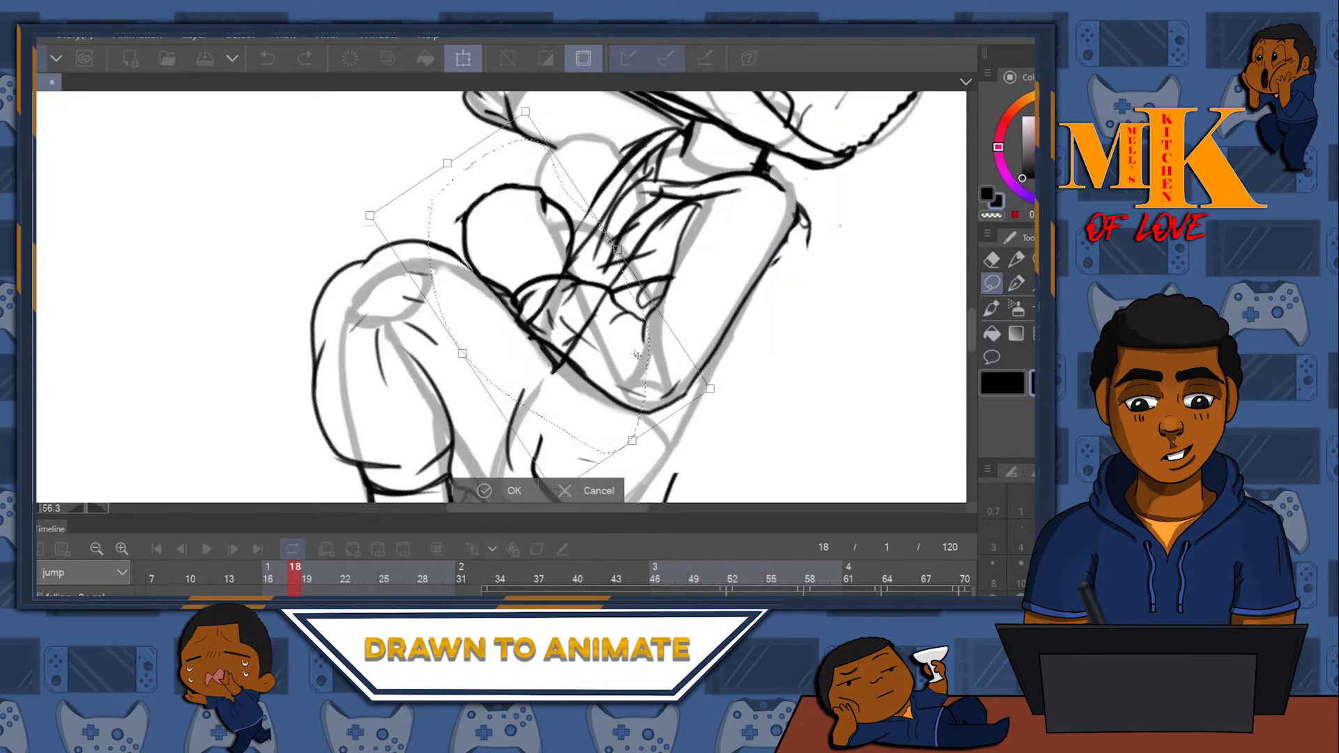
left_click_drag(646, 126, 732, 118)
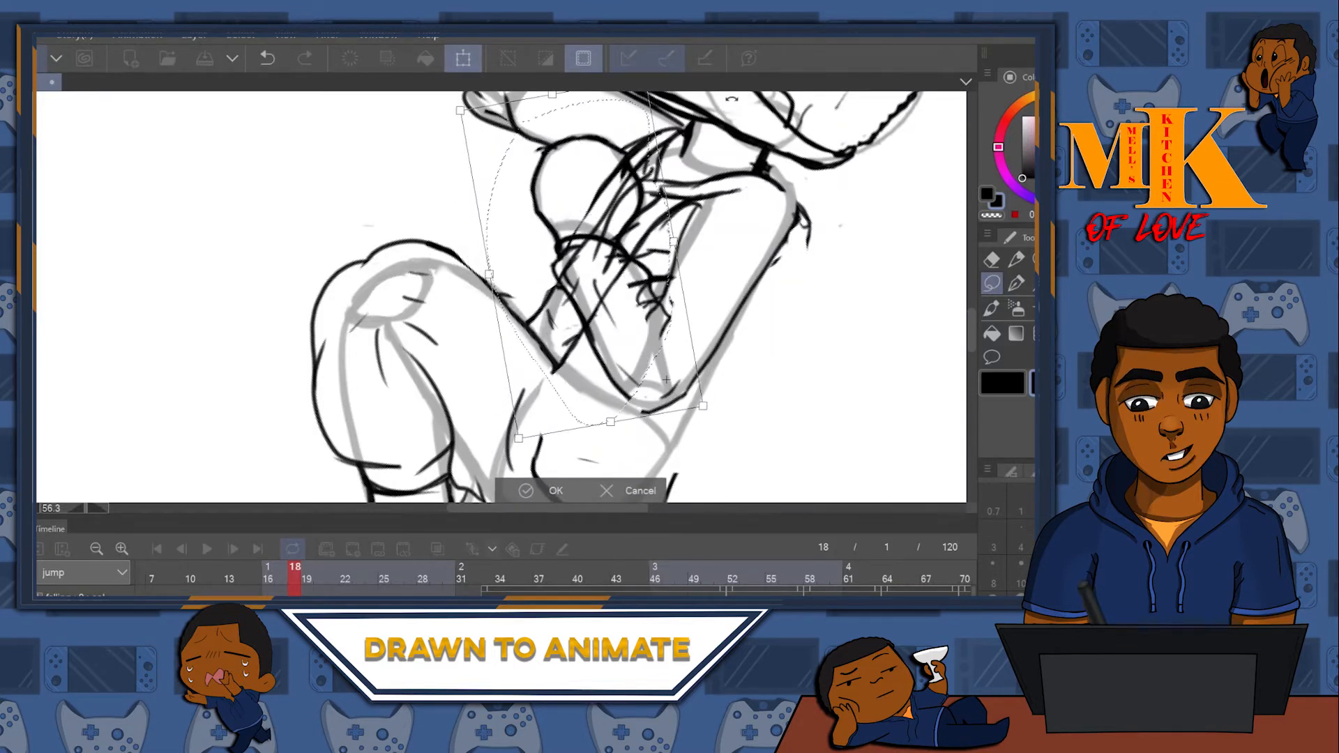
key("Return")
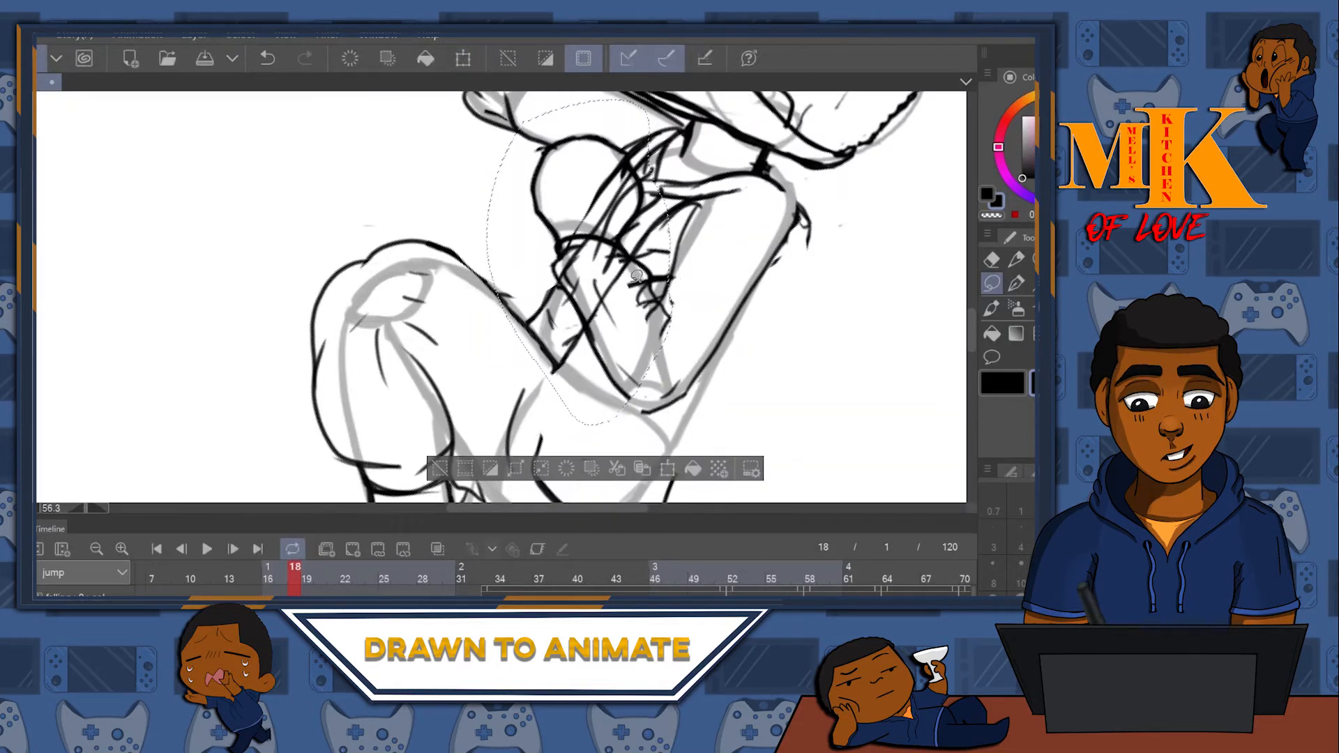
key("ctrl+d")
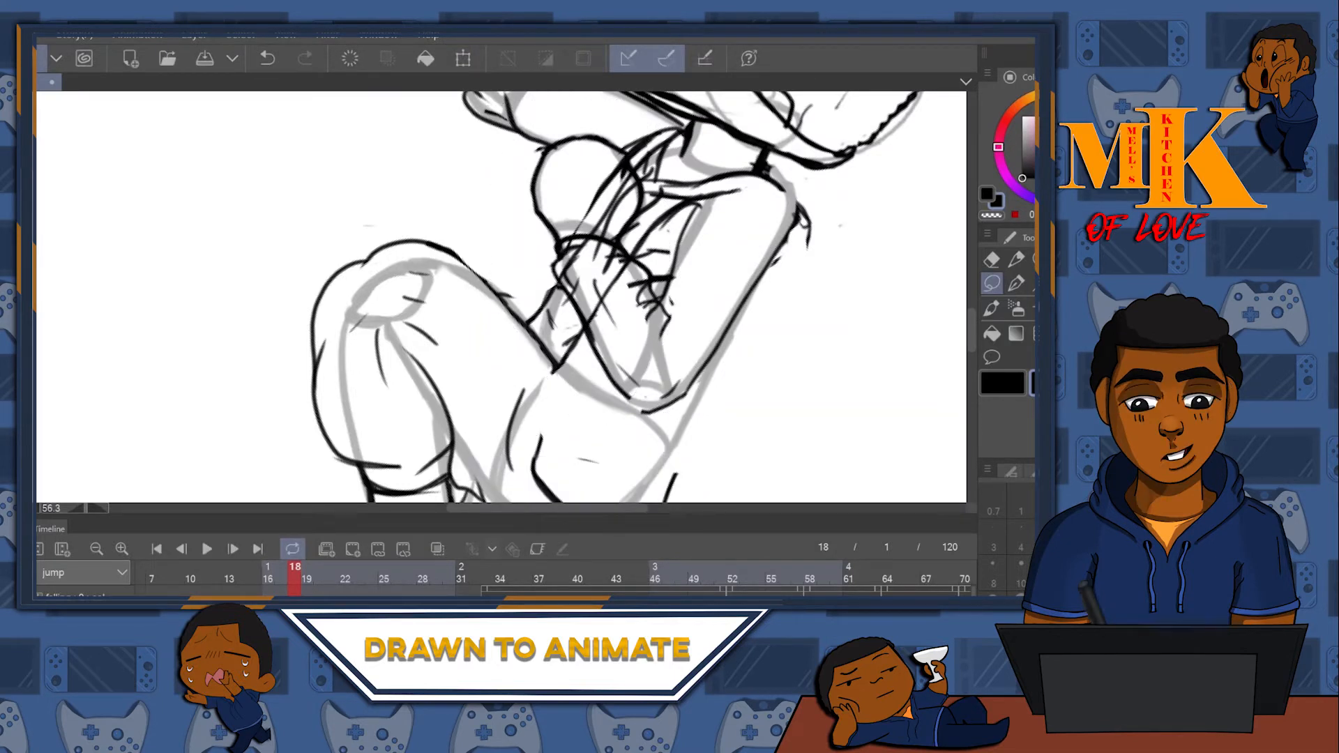
- Erase the clothing lines that overlap the fist, the cuff and the inner side of the near forearm
key("e")
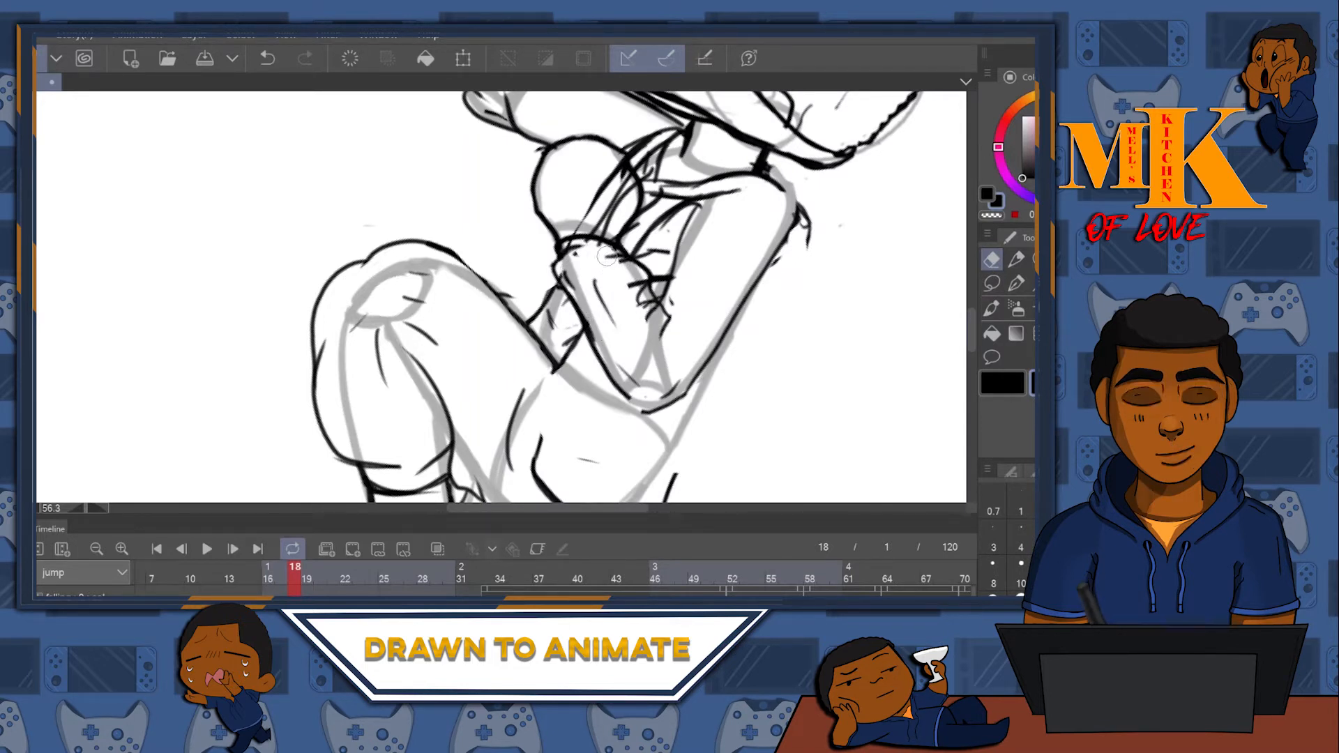
mouse_move(582, 187)
left_mouse_down()
mouse_move(608, 194)
mouse_move(623, 167)
left_mouse_up()
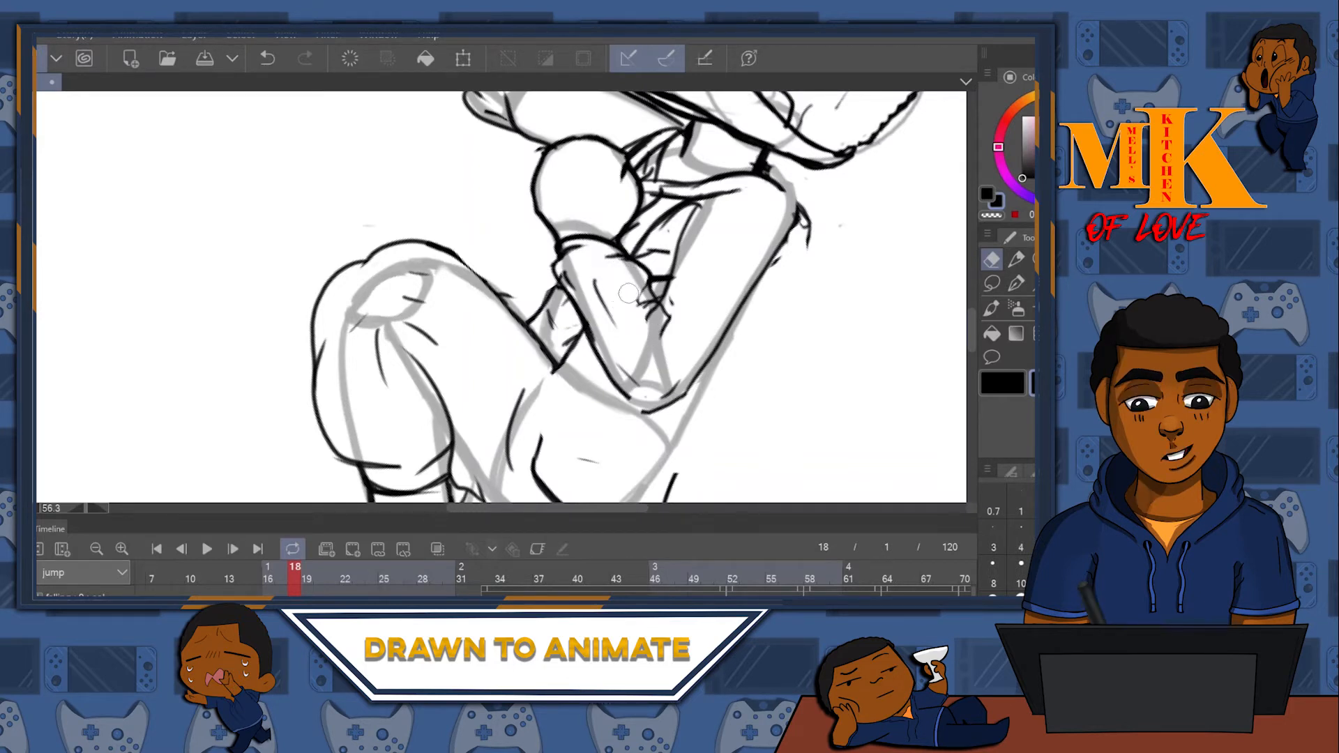
left_click_drag(637, 279, 639, 299)
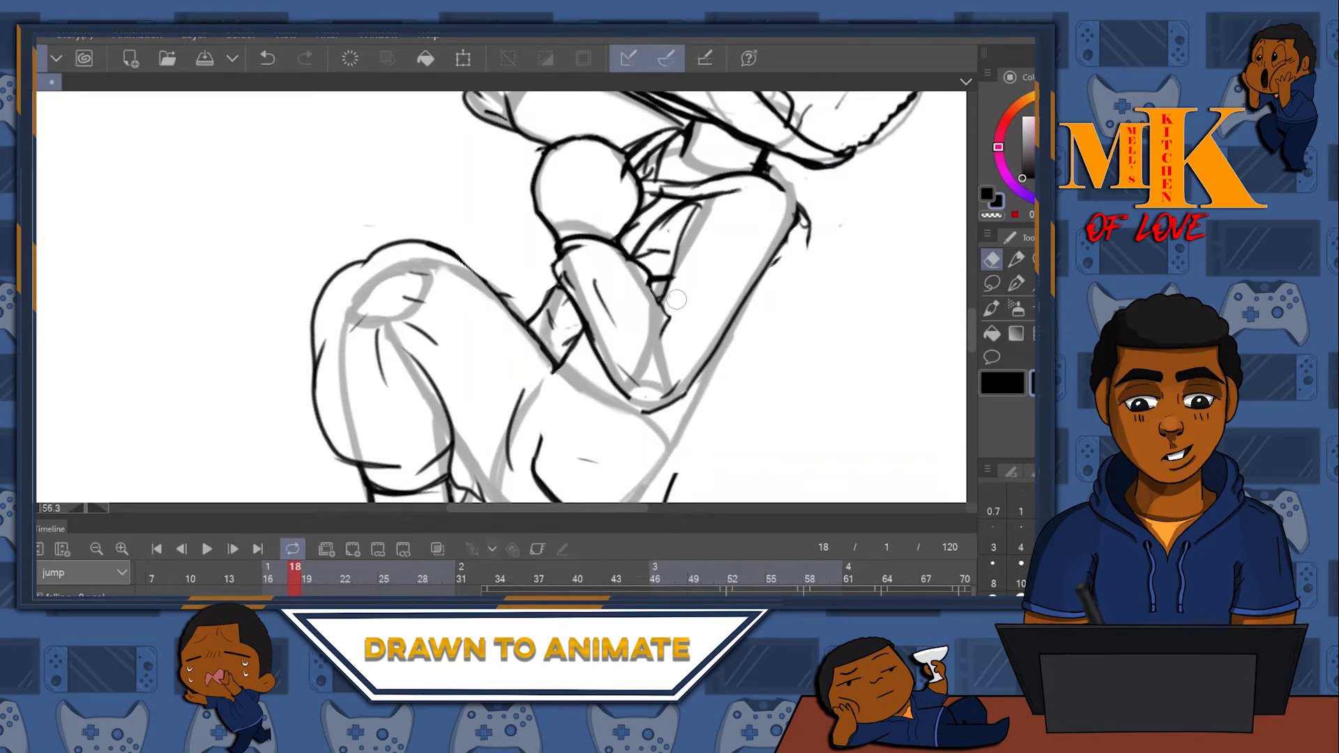
- Redraw the inner edge of the near forearm down toward the elbow and erase the stray line tip at the elbow
key("p")
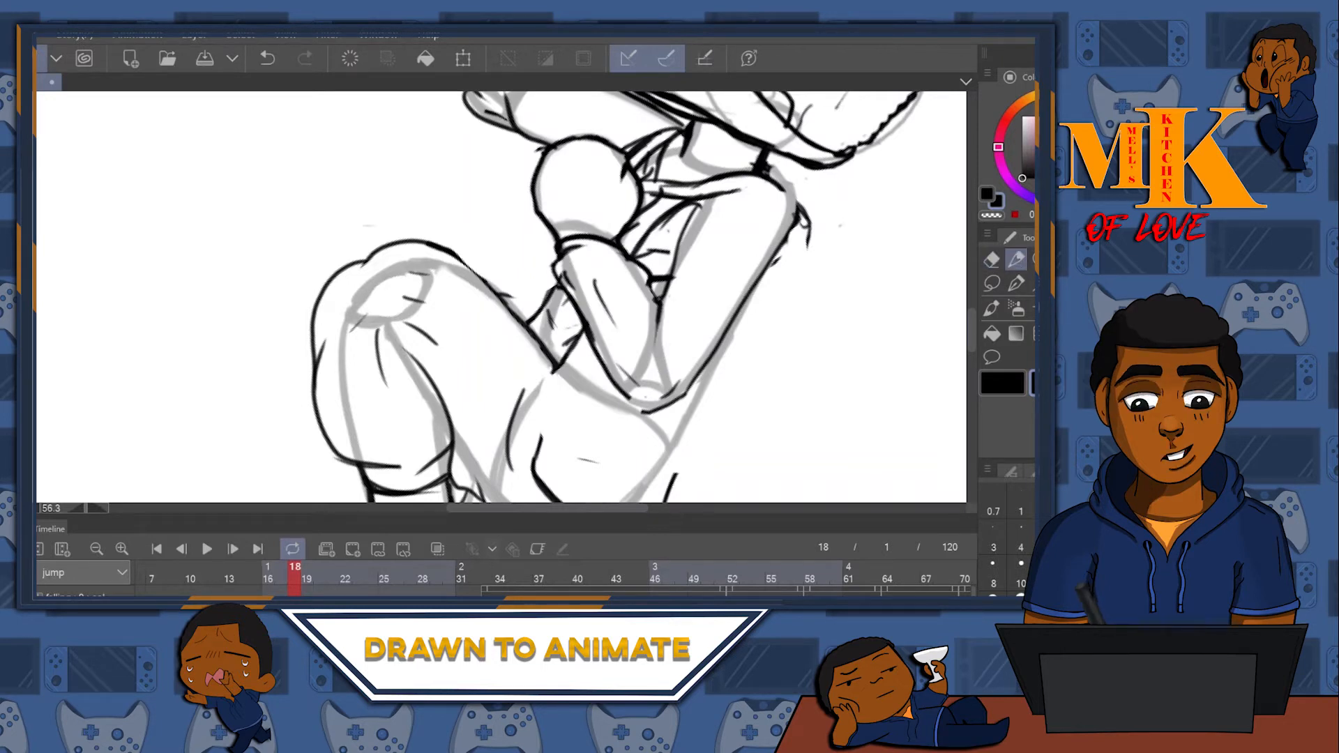
key("ctrl+space")
left_click_drag(653, 310, 860, 343)
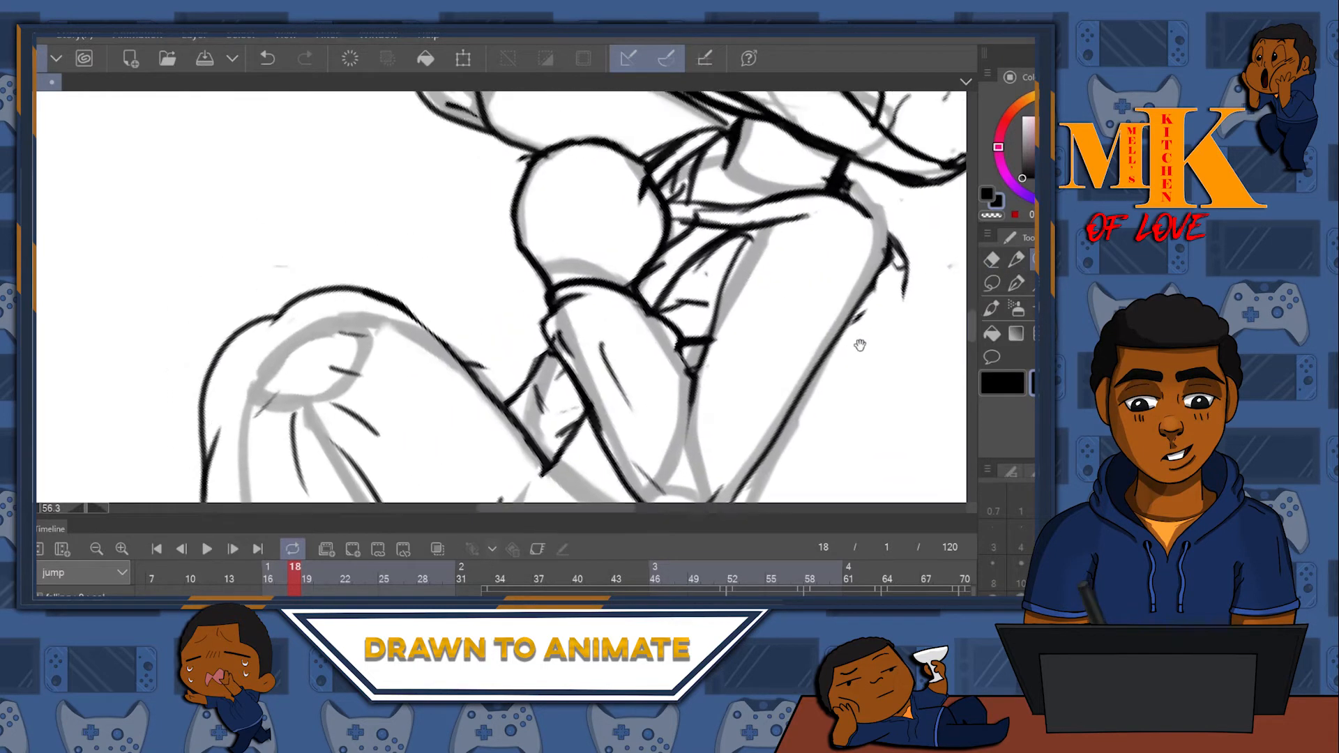
left_click_drag(628, 210, 652, 330)
left_click_drag(391, 383, 623, 219)
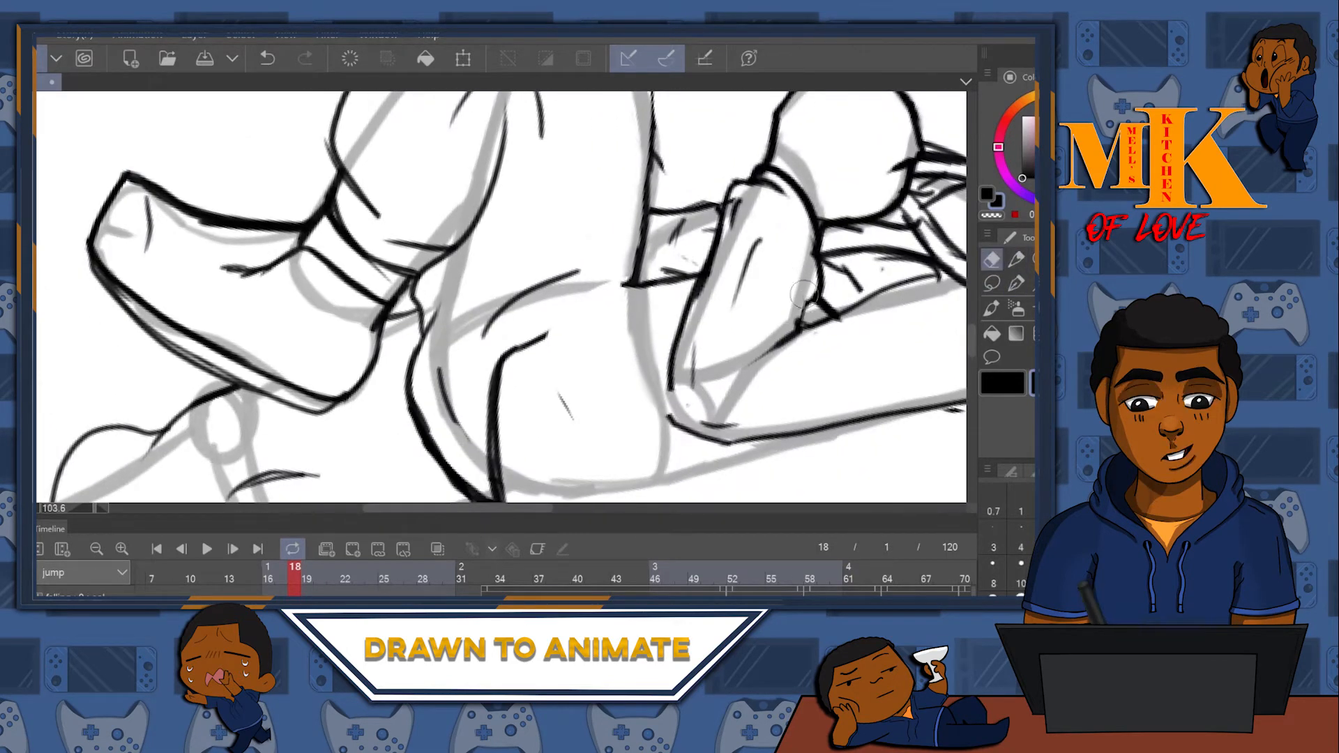
left_click_drag(785, 310, 779, 342)
key("p")
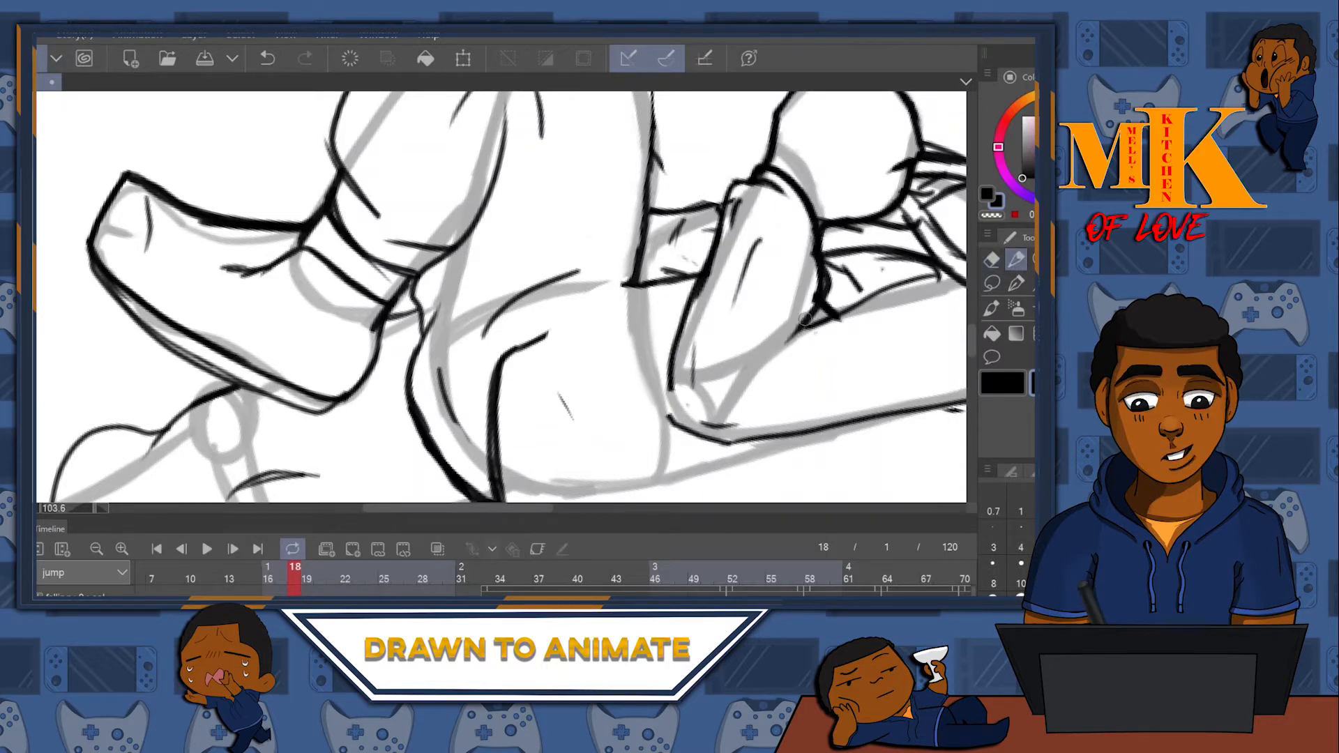
left_click_drag(811, 308, 778, 345)
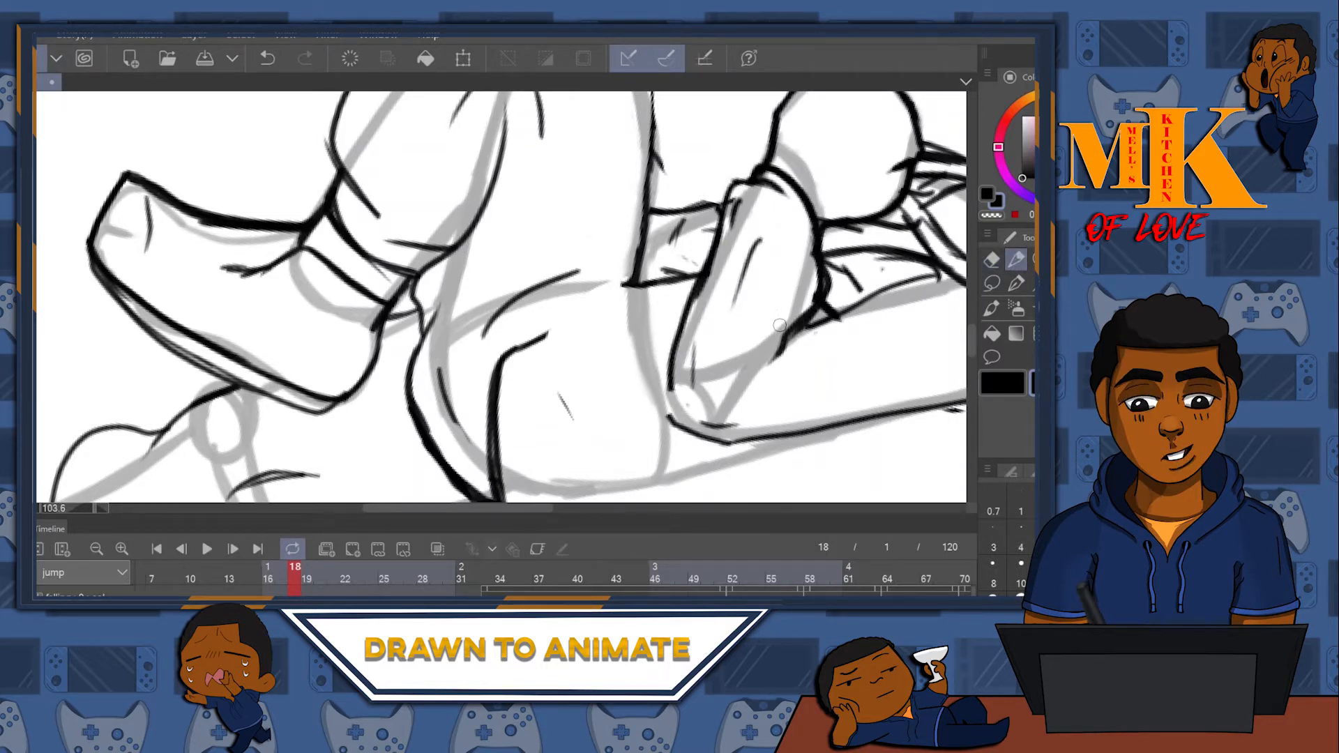
key("ctrl+z")
left_click_drag(785, 342, 852, 261)
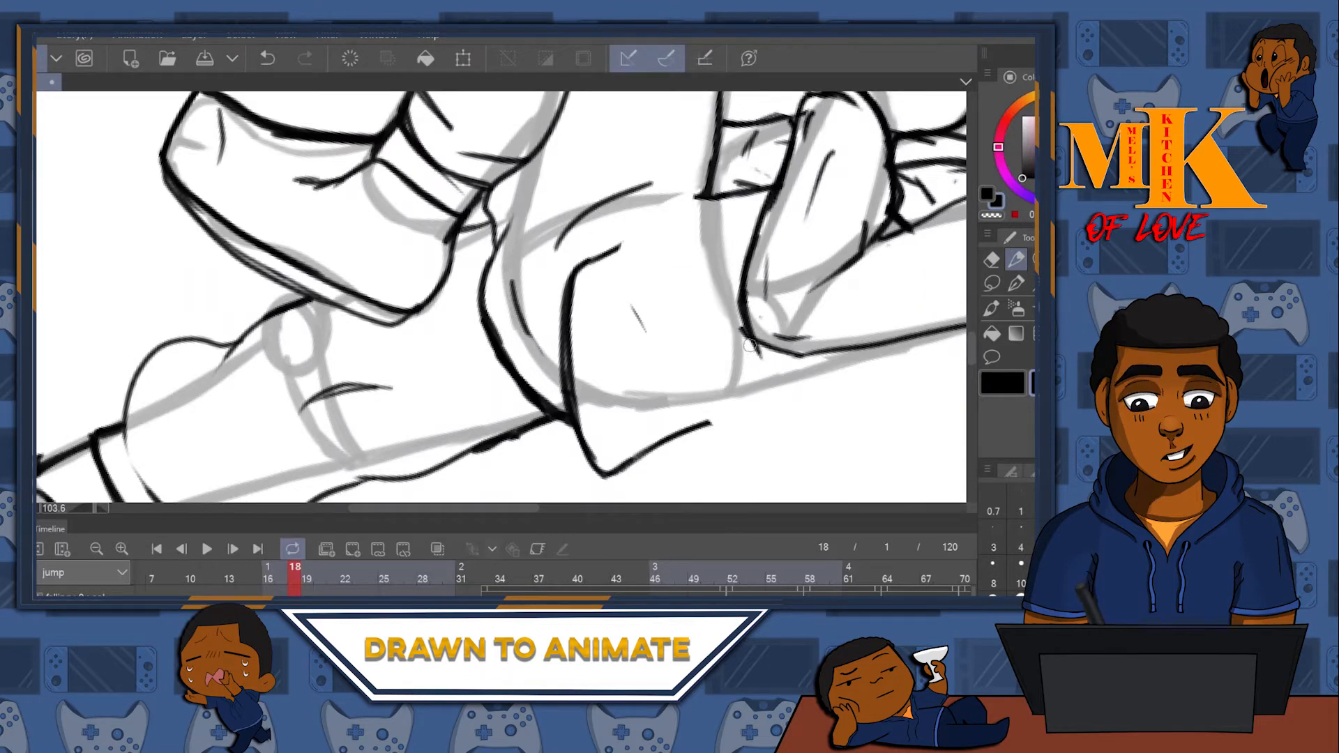
key("e")
mouse_move(785, 337)
left_mouse_down()
mouse_move(752, 263)
mouse_move(606, 304)
left_mouse_up()
- Draw the back line from behind the upper arm down to the shirt hem, with a narrow drooping cloth shape behind the shoulder
left_click_drag(789, 370, 762, 172)
left_click_drag(689, 320, 774, 215)
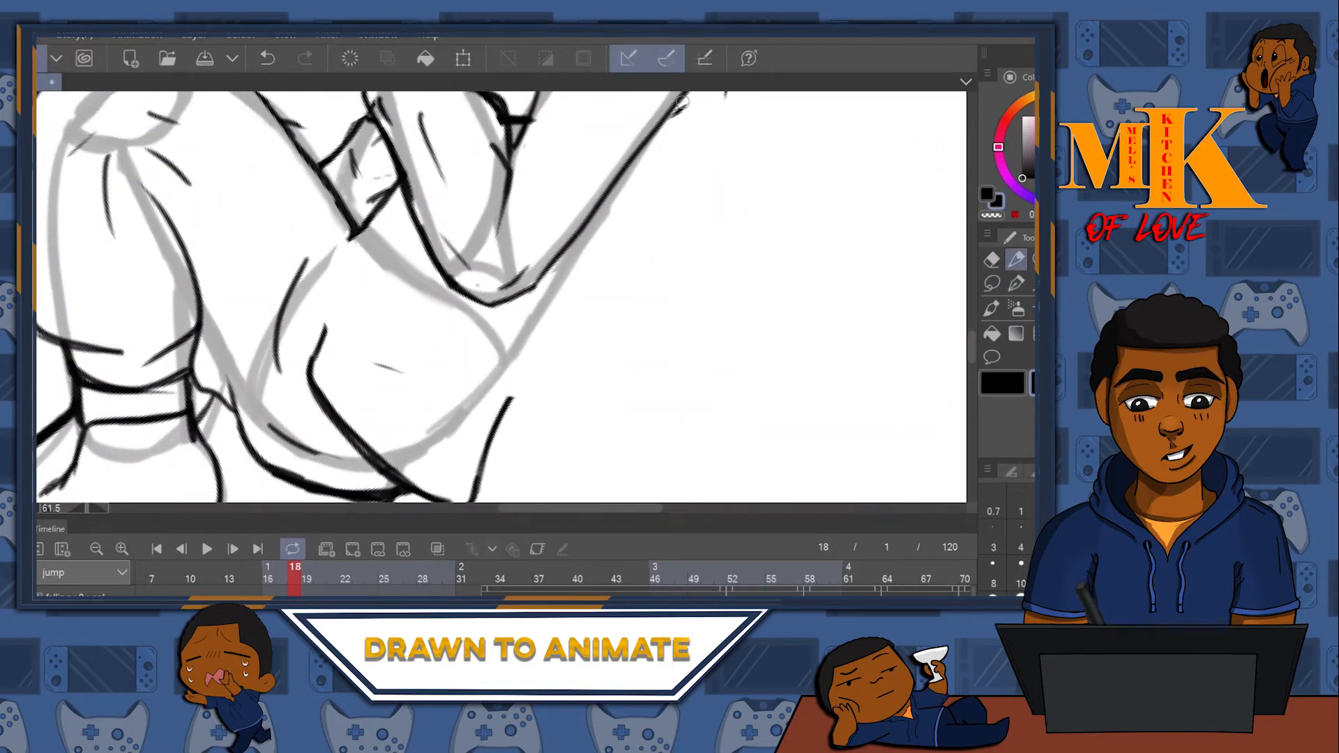
mouse_move(680, 108)
left_mouse_down()
mouse_move(554, 307)
mouse_move(488, 448)
left_mouse_up()
mouse_move(761, 176)
left_mouse_down()
mouse_move(545, 440)
mouse_move(807, 155)
mouse_move(705, 203)
mouse_move(666, 290)
mouse_move(635, 315)
mouse_move(624, 289)
left_mouse_up()
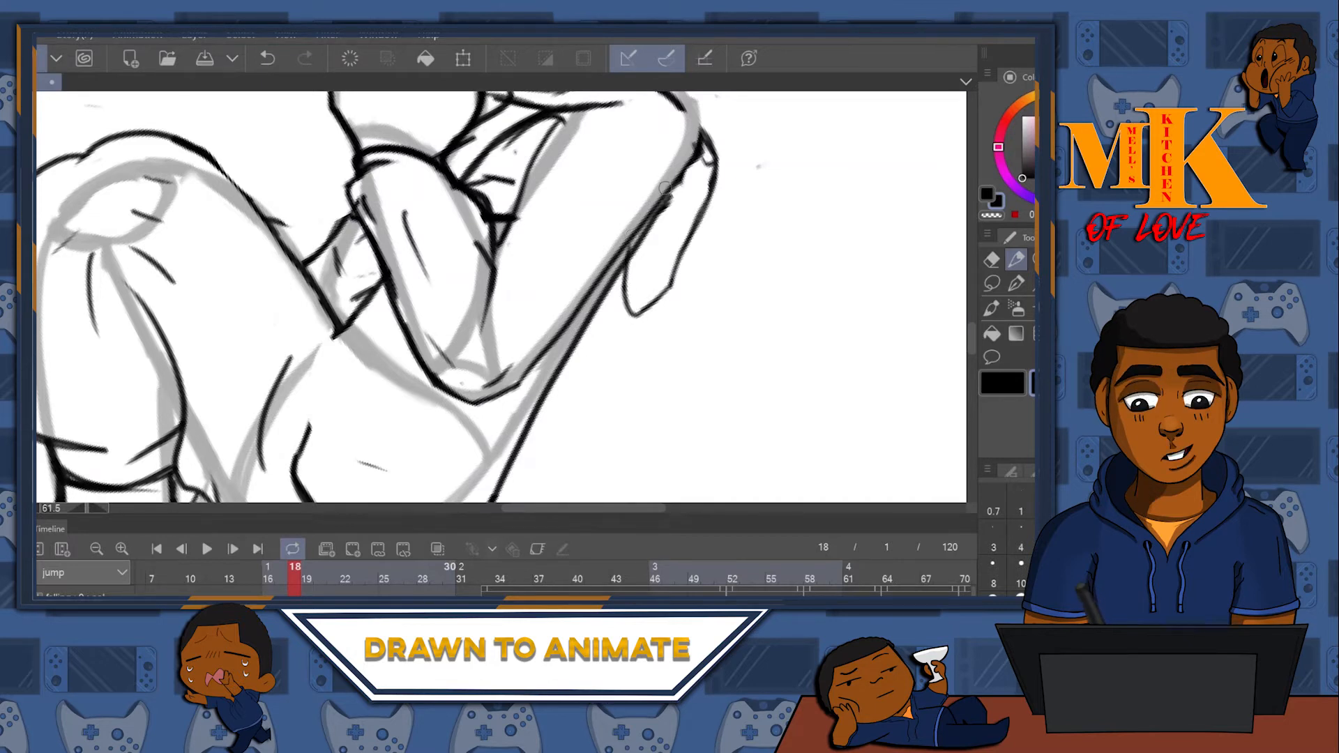
- Erase the uneven patch on the upper arm's outer edge below the shoulder and redraw it as one clean line
key("e")
mouse_move(693, 176)
left_mouse_down()
mouse_move(652, 238)
mouse_move(680, 194)
left_mouse_up()
key("p")
left_click_drag(697, 150, 631, 247)
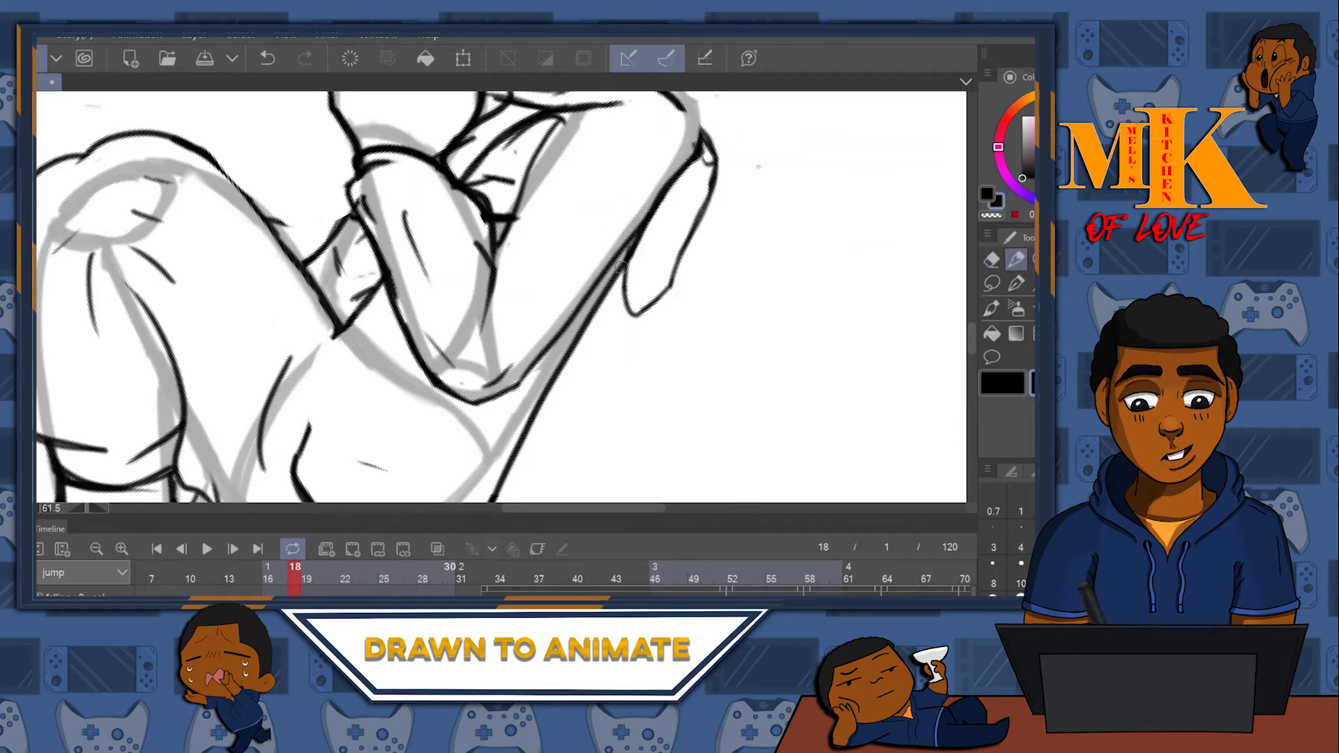
- Erase the drooping cloth shape behind the shoulder and undo the extra thickening stroke along the upper arm's outer edge
left_click_drag(692, 160, 551, 374)
key("e")
mouse_move(701, 164)
left_mouse_down()
mouse_move(702, 219)
mouse_move(657, 239)
mouse_move(619, 332)
left_mouse_up()
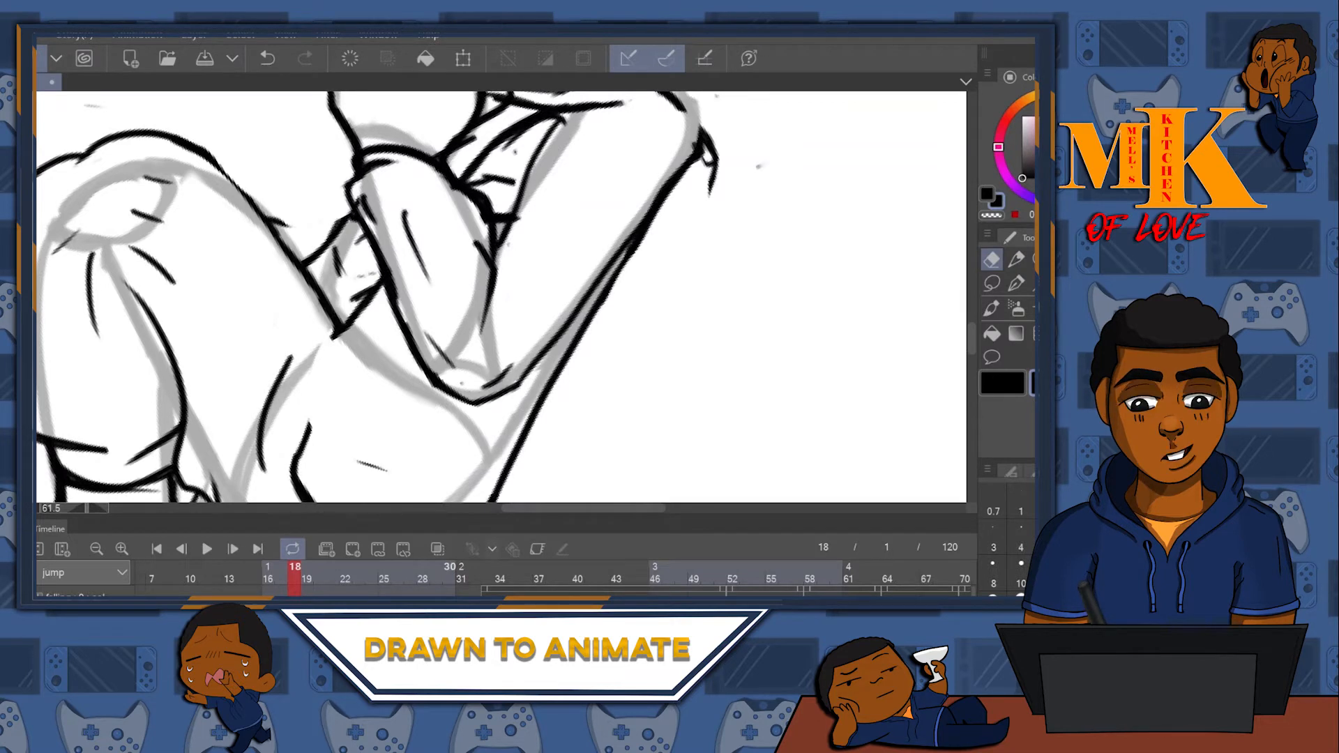
key("ctrl+z")
key("ctrl+z")
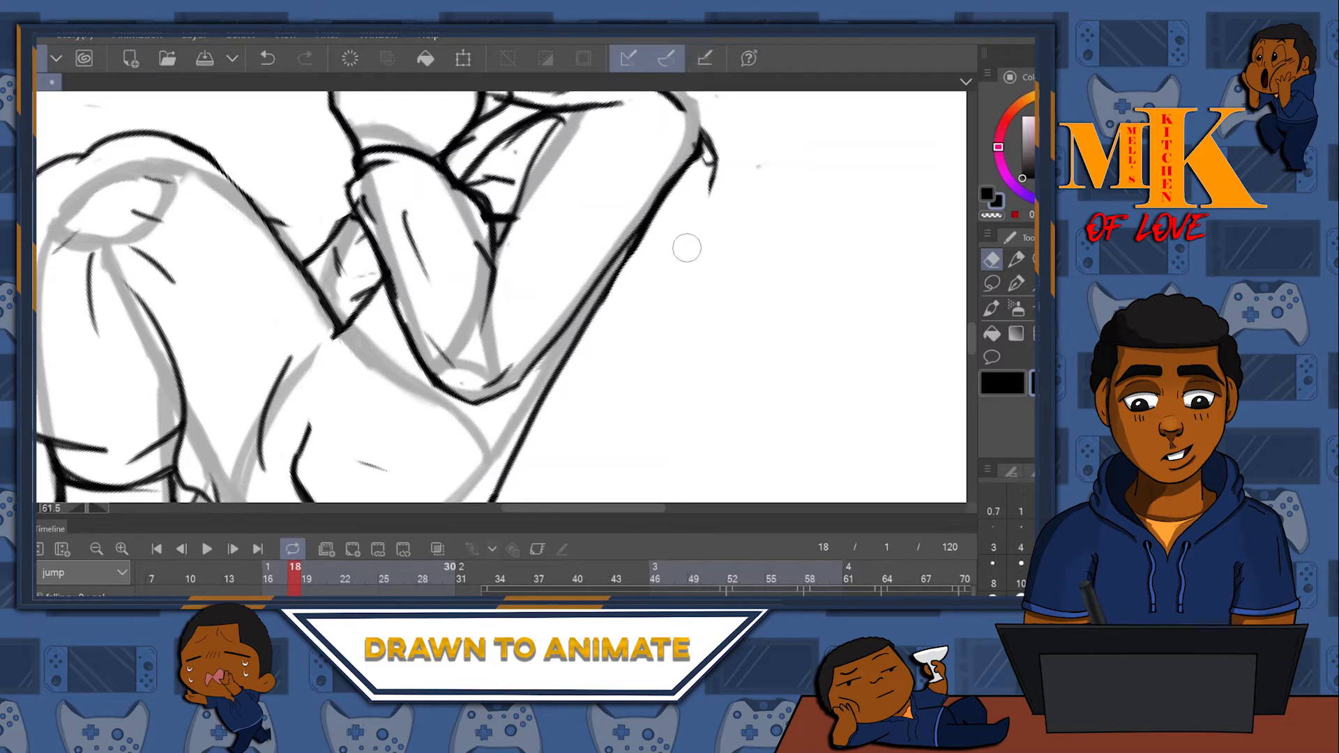
- Erase the old shoulder outline and redraw it as a rounded curve from the collar down to the upper arm
scroll(716, 197, "up", 3)
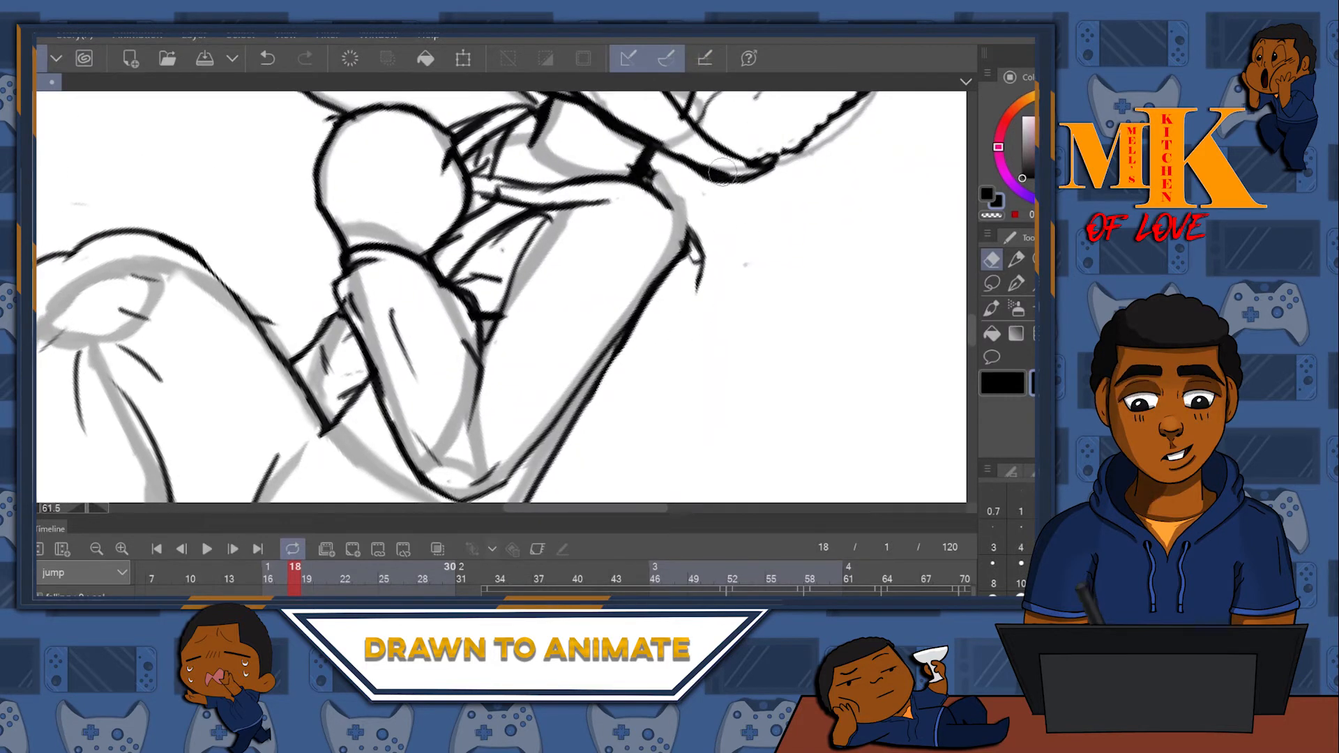
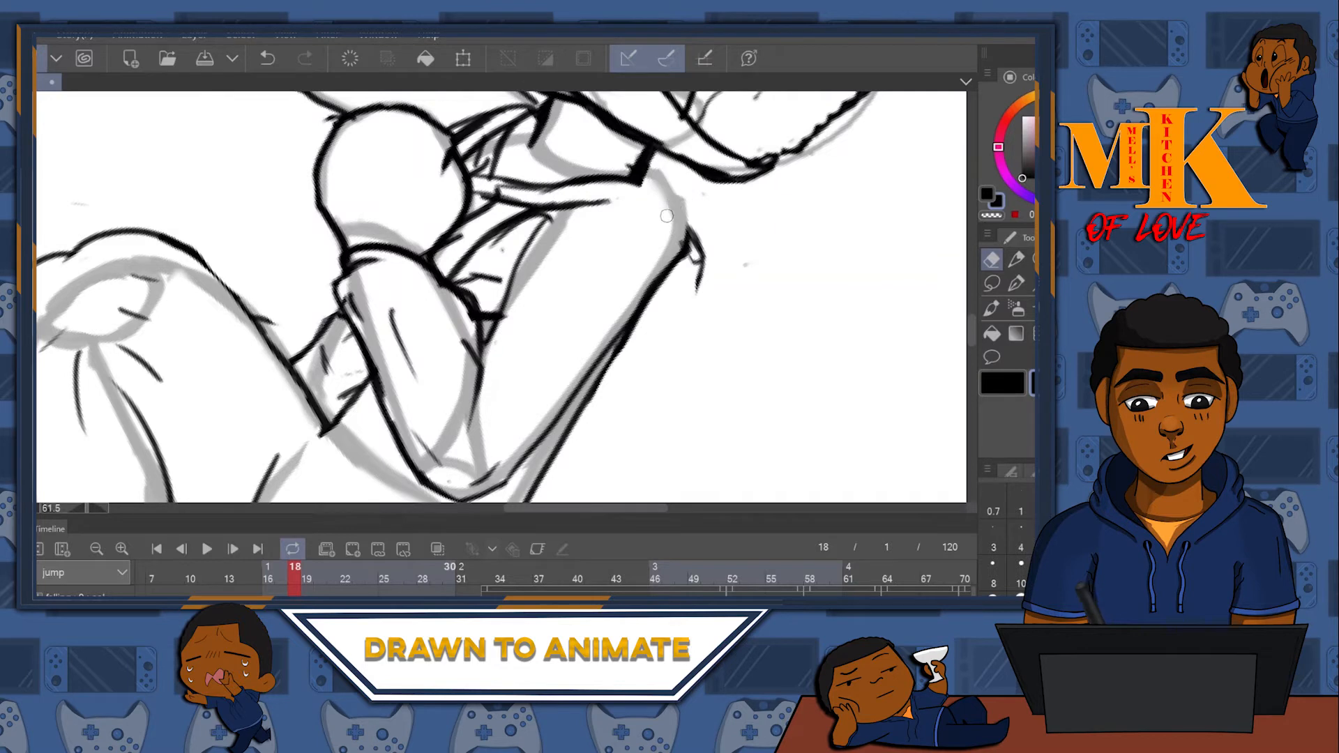
key("p")
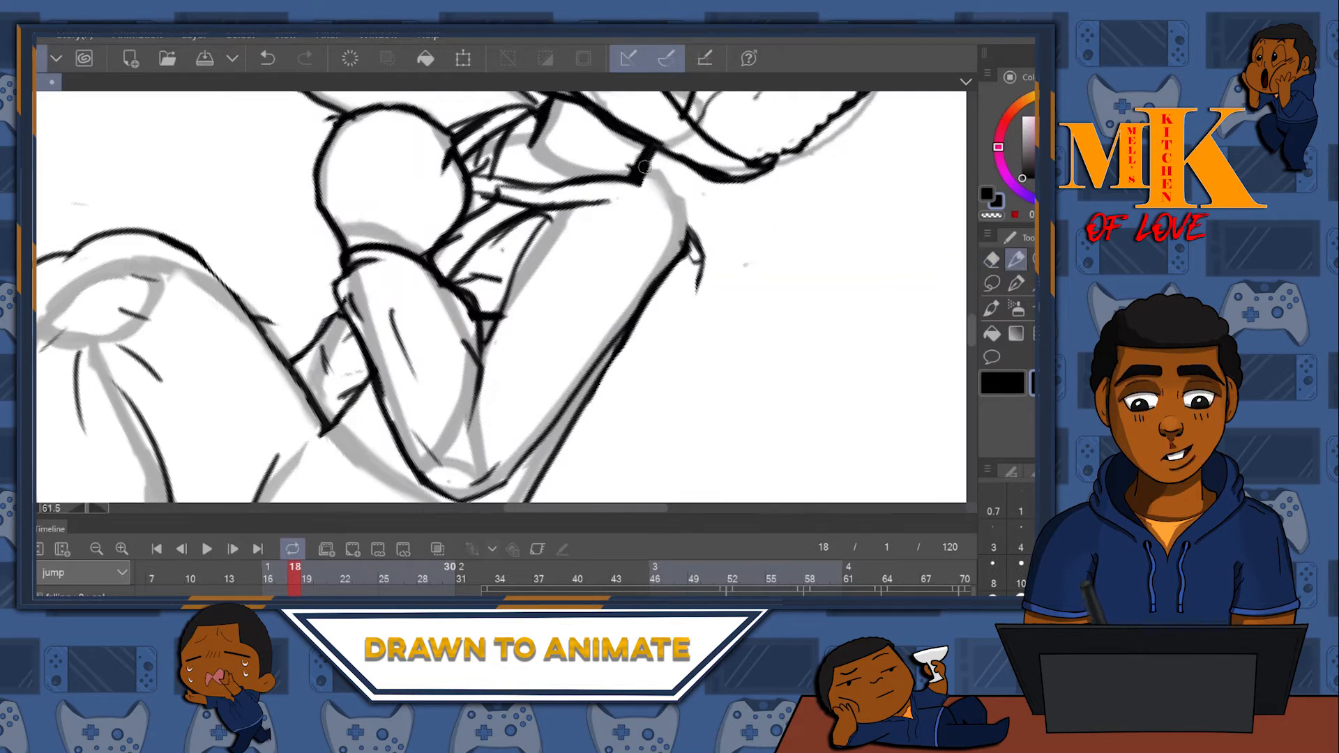
mouse_move(651, 168)
left_mouse_down()
mouse_move(672, 197)
mouse_move(679, 252)
mouse_move(668, 270)
mouse_move(679, 244)
left_mouse_up()
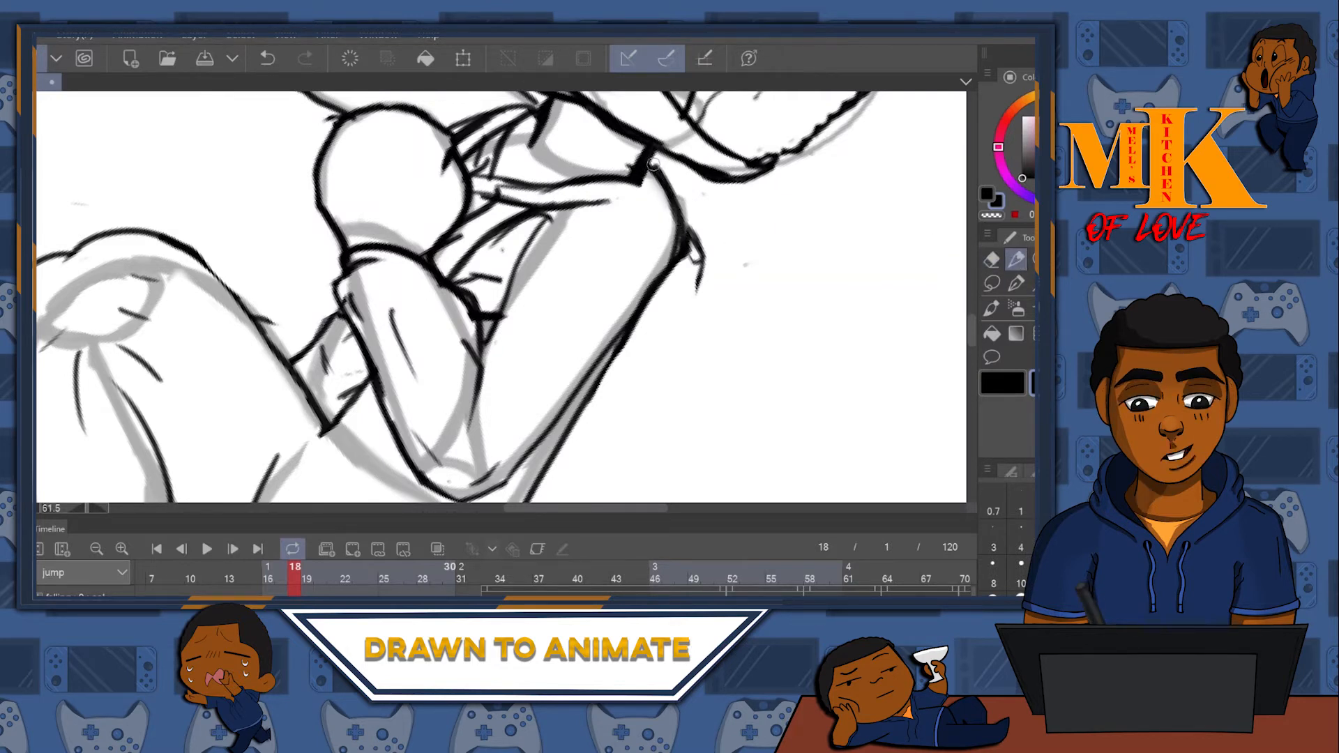
- Erase the leftover cloth stub behind the shoulder and draw a wider rounded cloth outline from the shoulder down to the back line
mouse_move(732, 287)
left_mouse_down()
mouse_move(977, 242)
mouse_move(777, 332)
mouse_move(522, 306)
left_mouse_up()
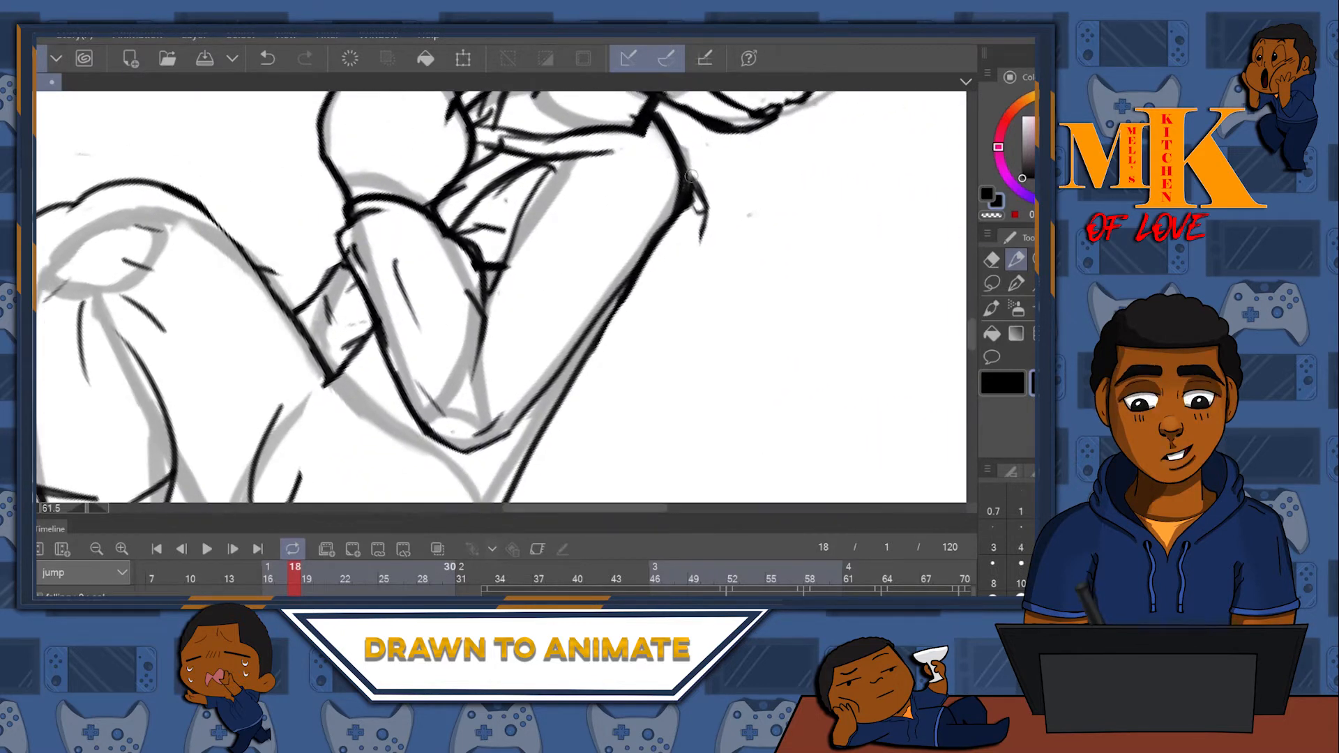
left_click(990, 259)
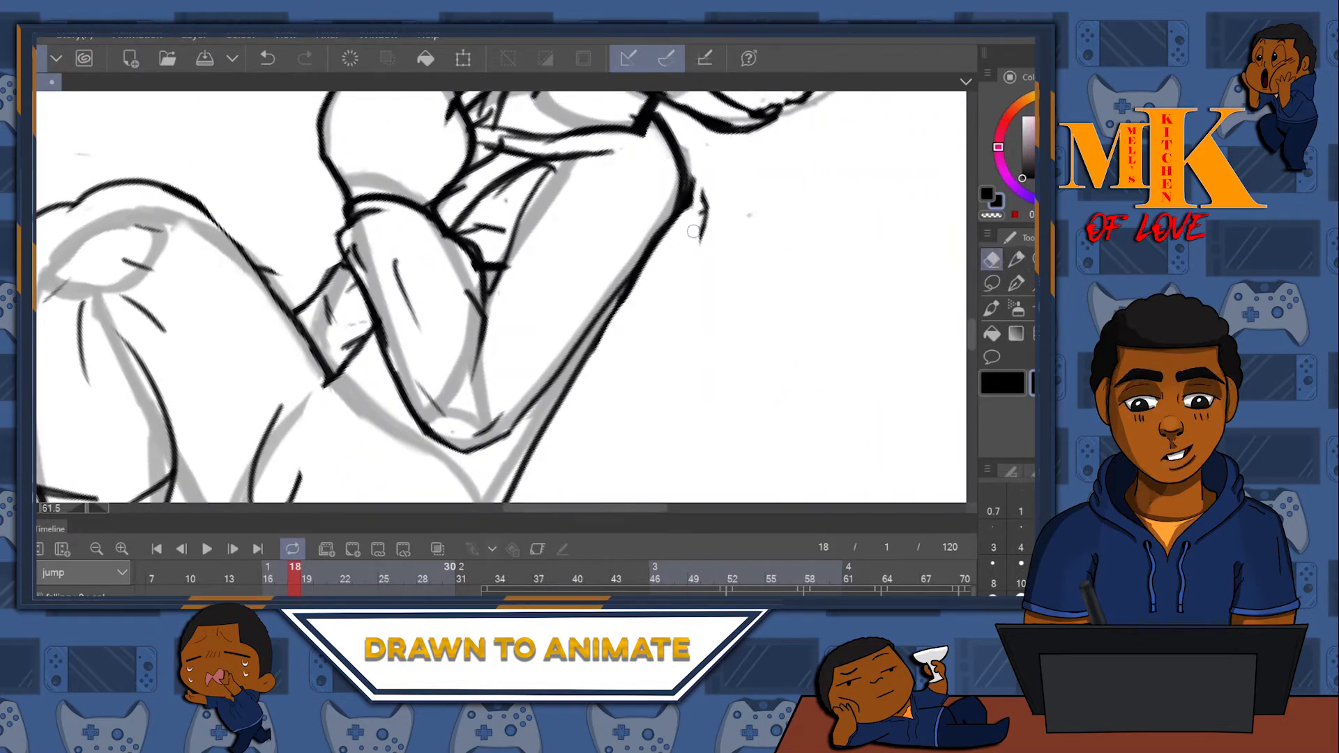
left_click_drag(689, 191, 702, 256)
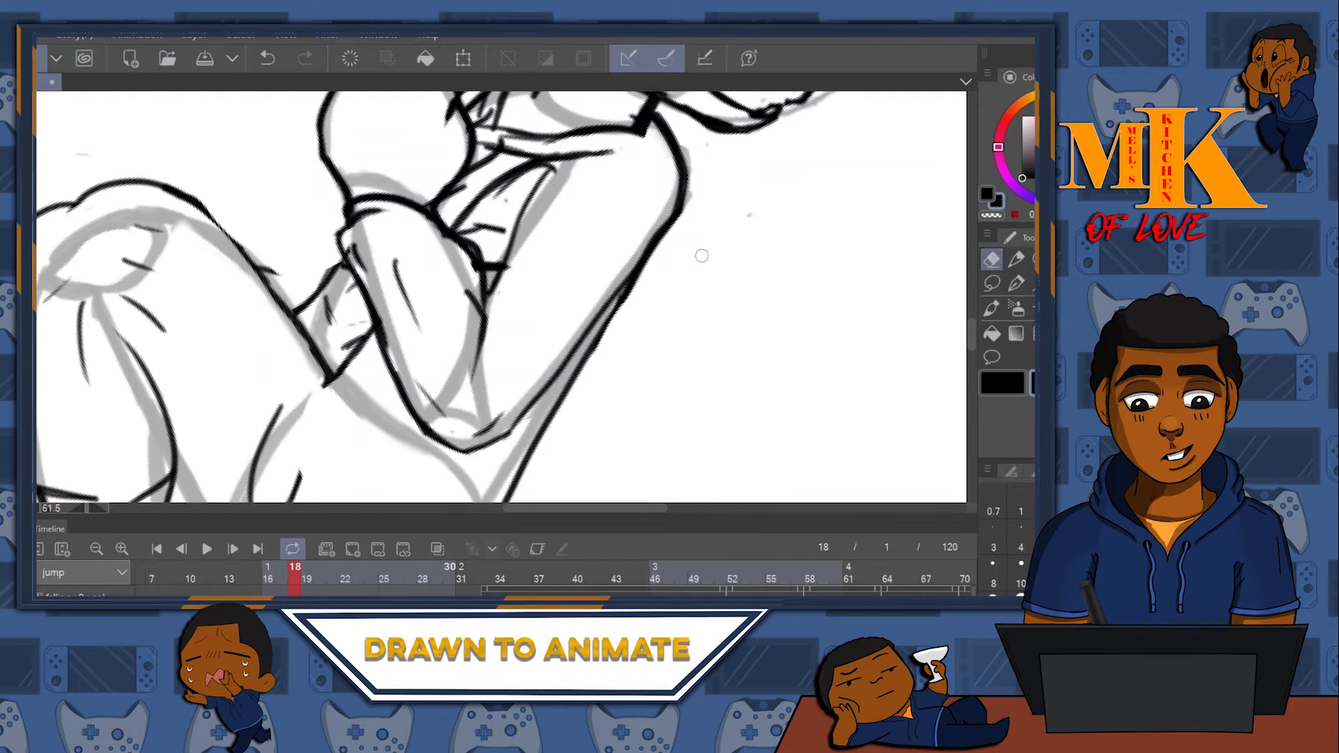
left_click(1016, 259)
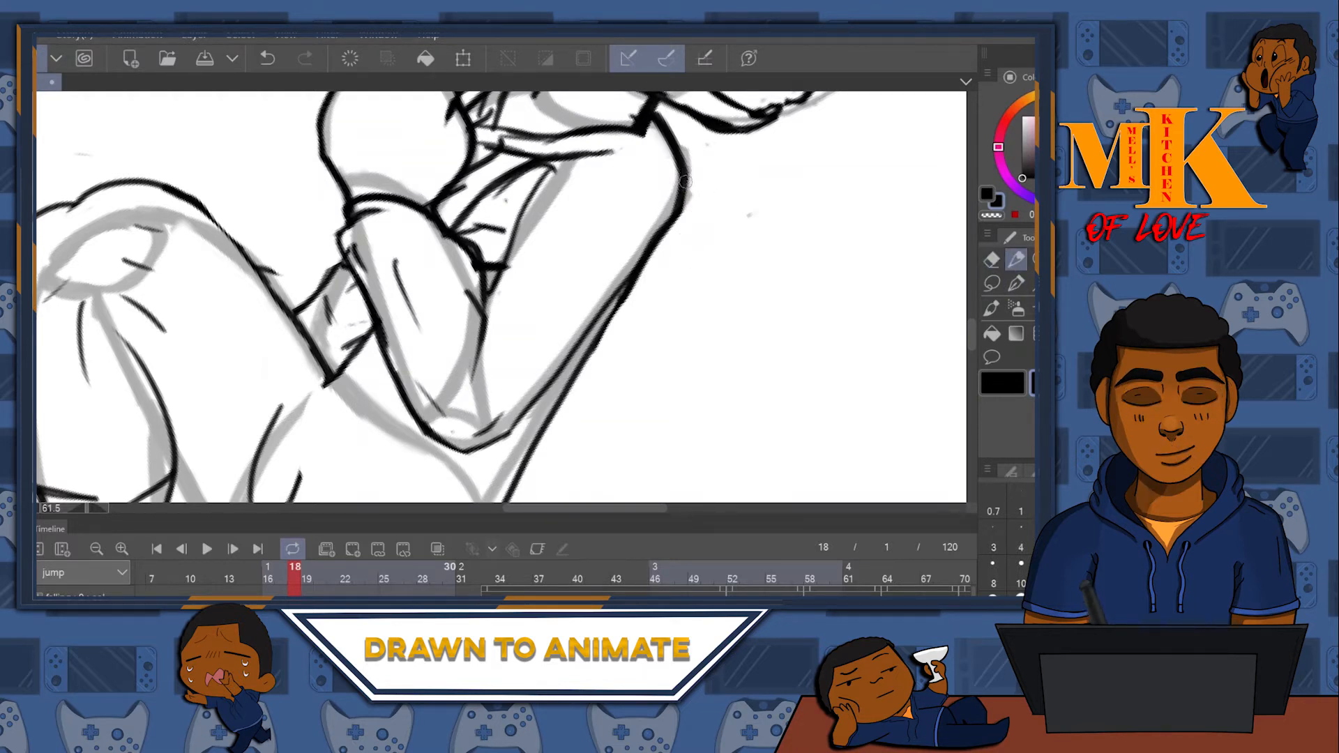
mouse_move(715, 199)
left_mouse_down()
mouse_move(723, 211)
mouse_move(664, 298)
mouse_move(604, 334)
mouse_move(675, 287)
mouse_move(720, 214)
left_mouse_up()
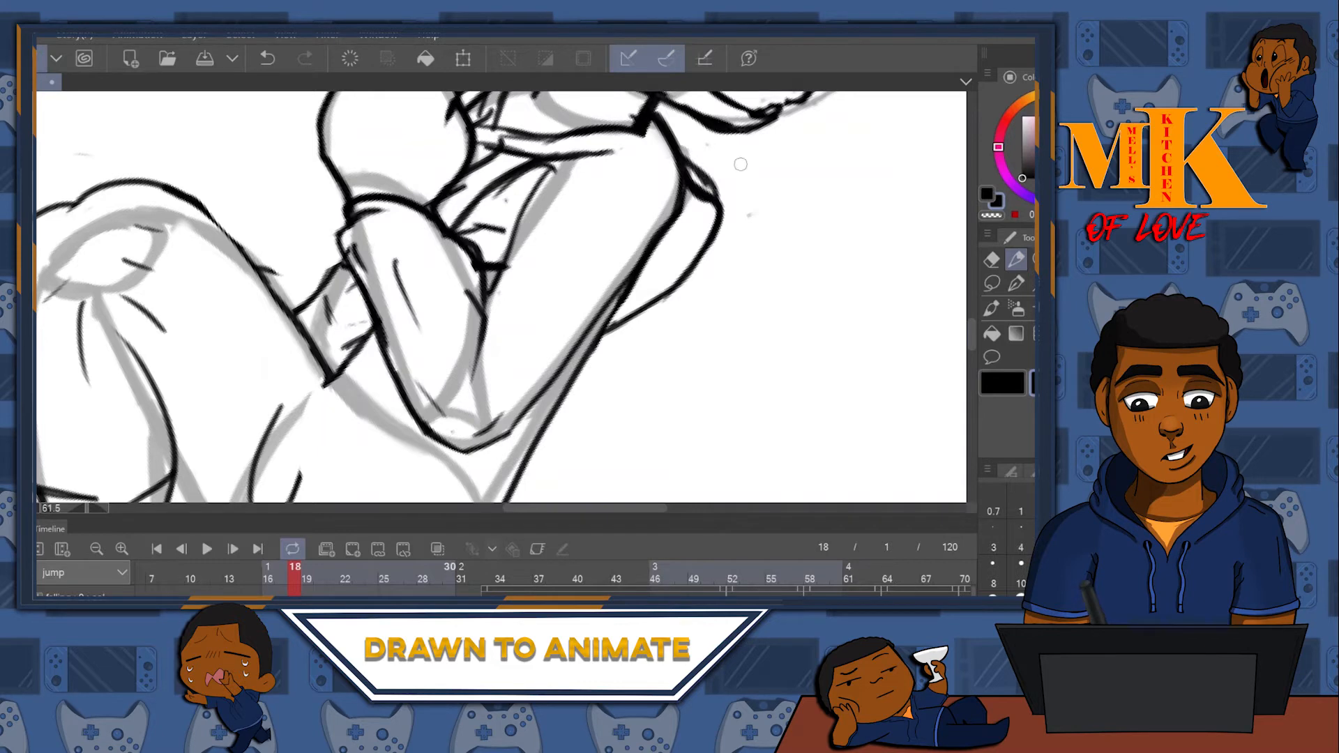
- Draw the front edge of the shirt from the corner beneath the forearm down to the existing hem line over the hip
left_click_drag(604, 370, 875, 164)
left_click_drag(776, 304, 852, 220)
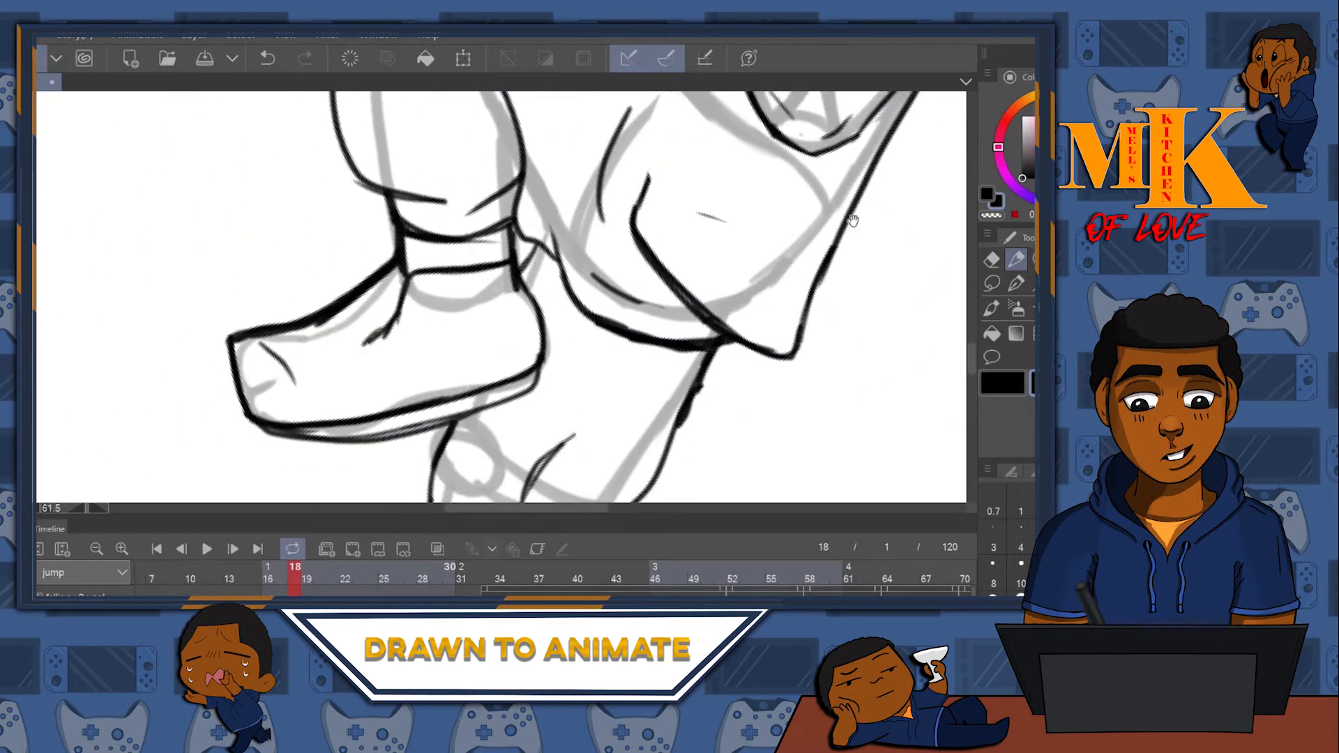
mouse_move(753, 269)
left_mouse_down()
mouse_move(711, 466)
mouse_move(722, 430)
left_mouse_up()
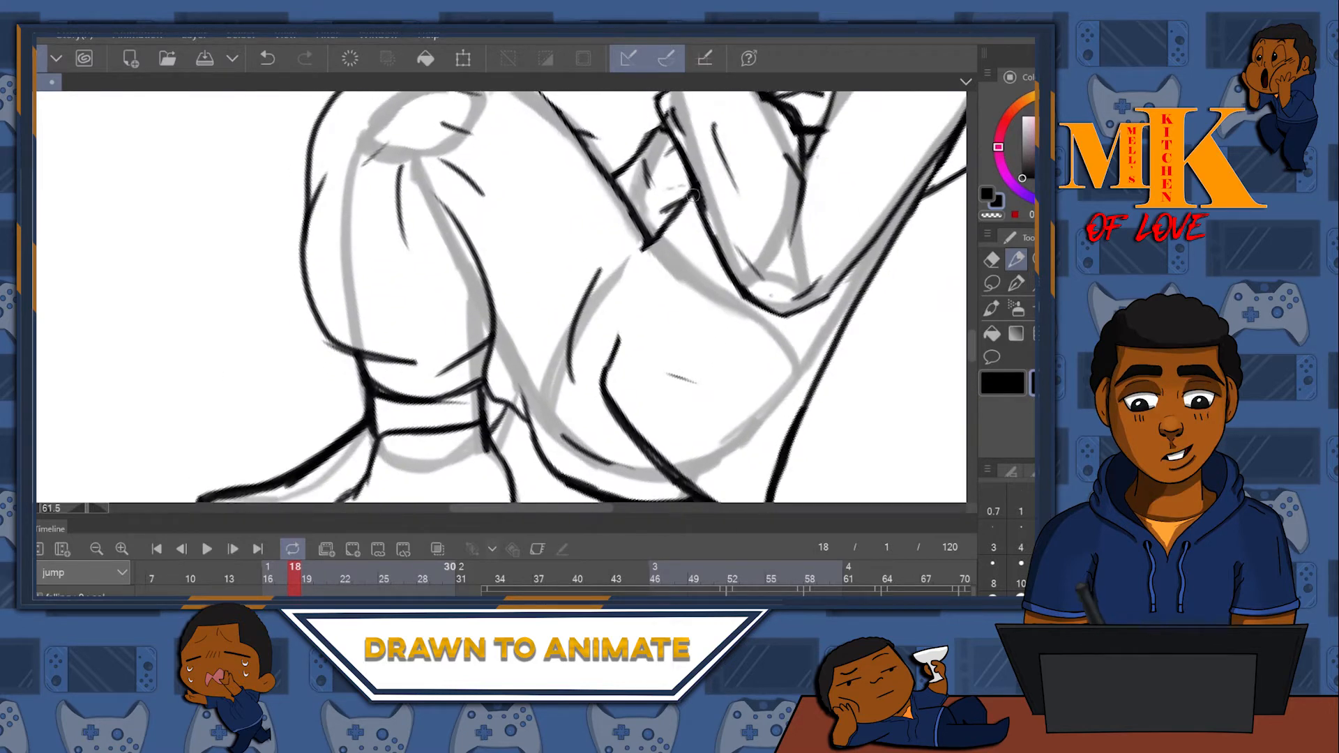
mouse_move(673, 221)
left_mouse_down()
mouse_move(639, 257)
mouse_move(598, 359)
left_mouse_up()
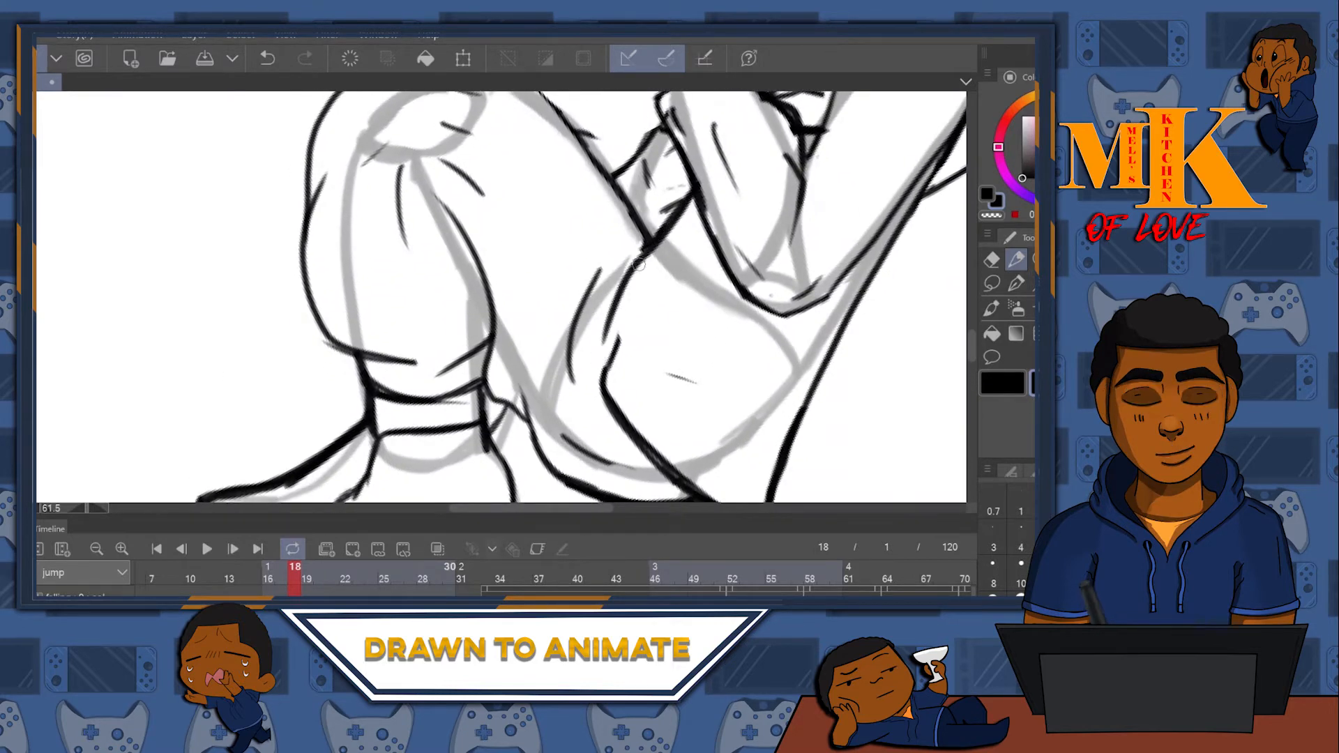
key("ctrl+z")
left_click_drag(654, 239, 597, 394)
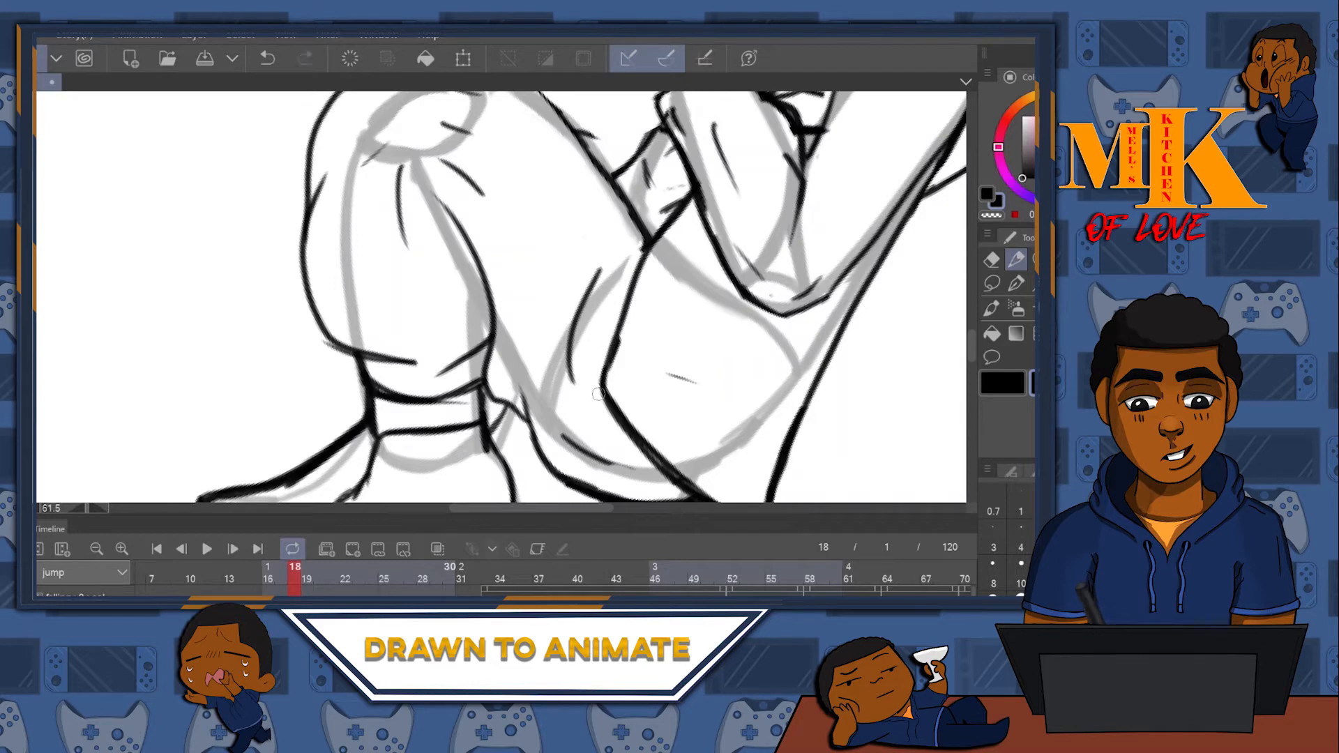
- Erase the uneven upper edge of the raised thigh and redraw it as a smooth curve from the knee to the shirt hem
left_click_drag(697, 318, 855, 121)
left_click_drag(776, 328, 874, 278)
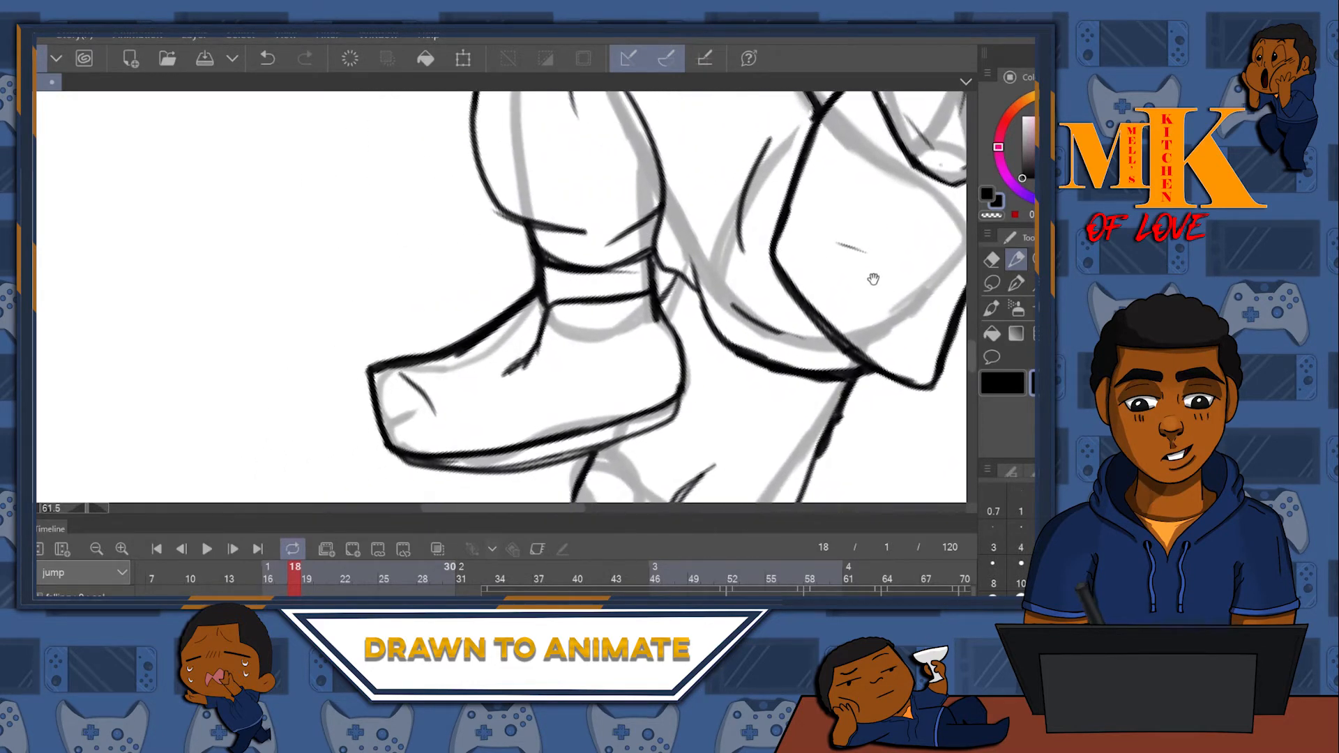
left_click_drag(667, 293, 595, 439)
left_click_drag(765, 262, 644, 319)
key("r")
left_click_drag(431, 119, 636, 316)
left_click(1015, 259)
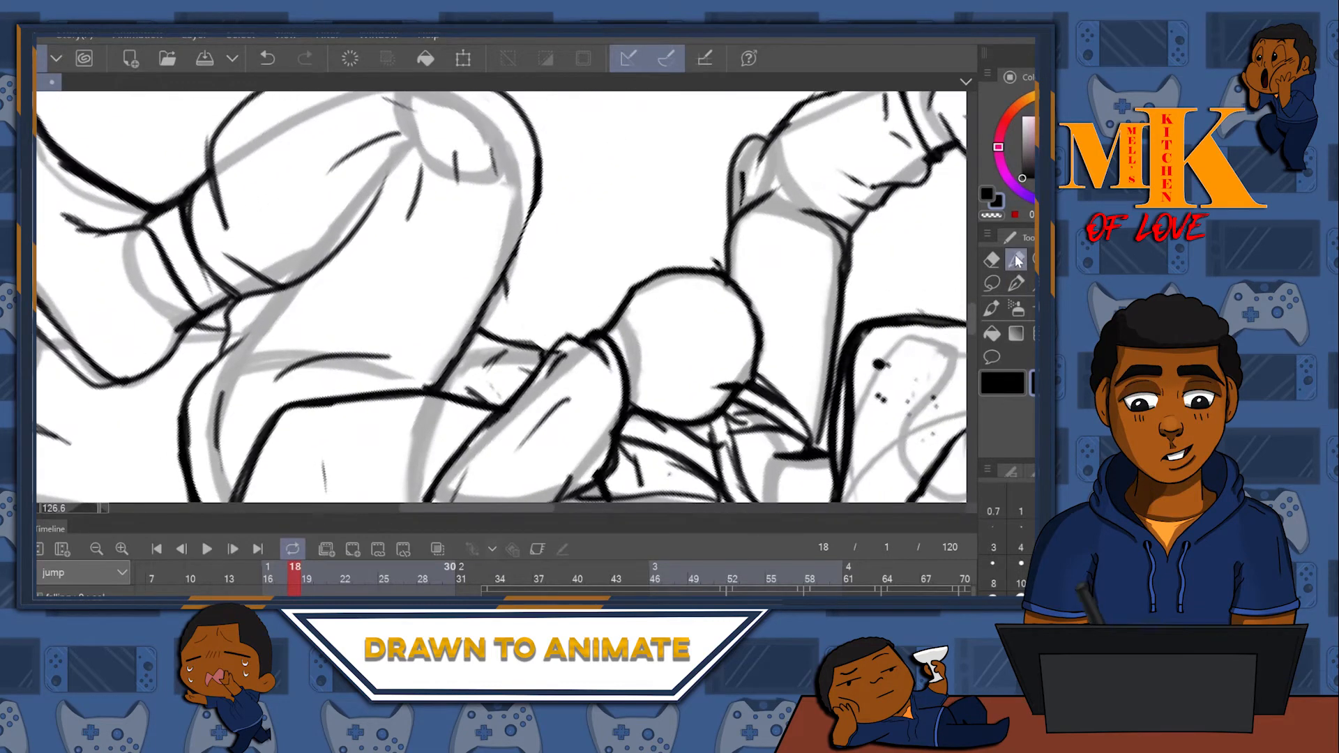
left_click(991, 260)
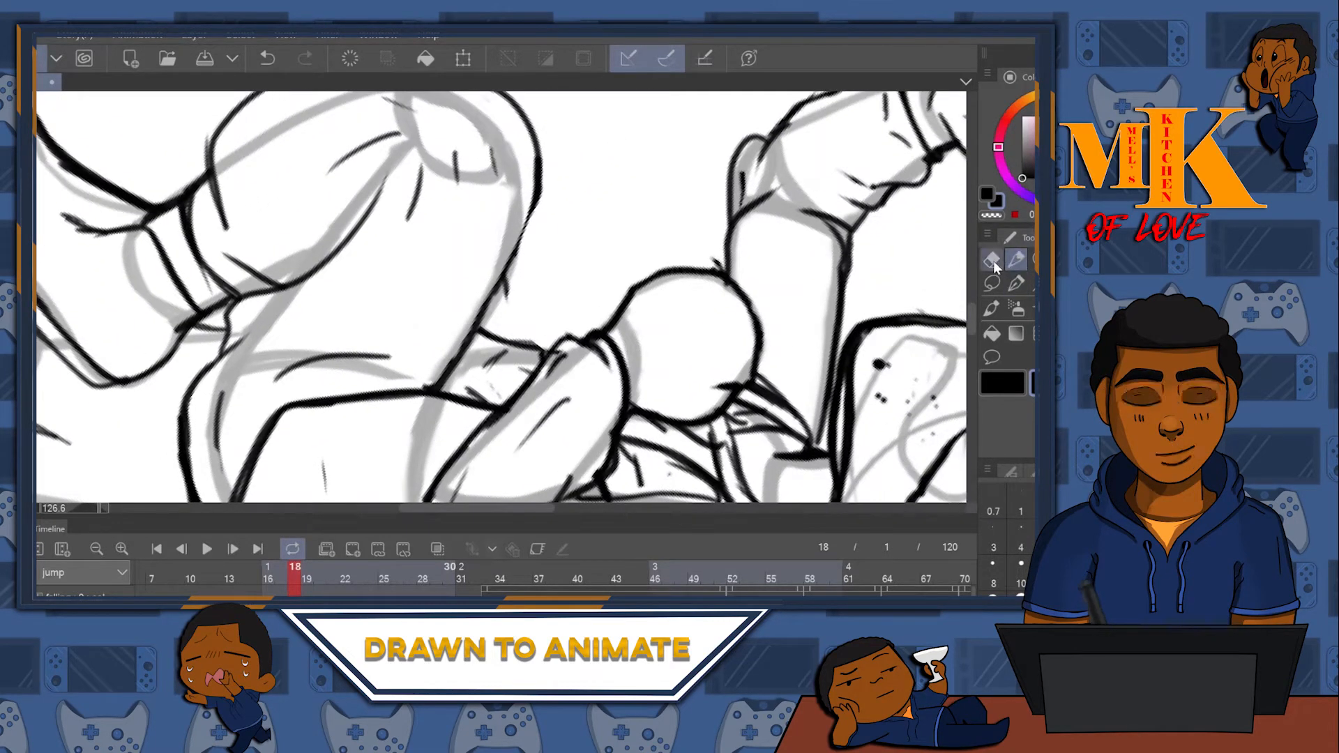
mouse_move(498, 280)
left_mouse_down()
mouse_move(522, 209)
mouse_move(503, 282)
left_mouse_up()
left_click(1018, 260)
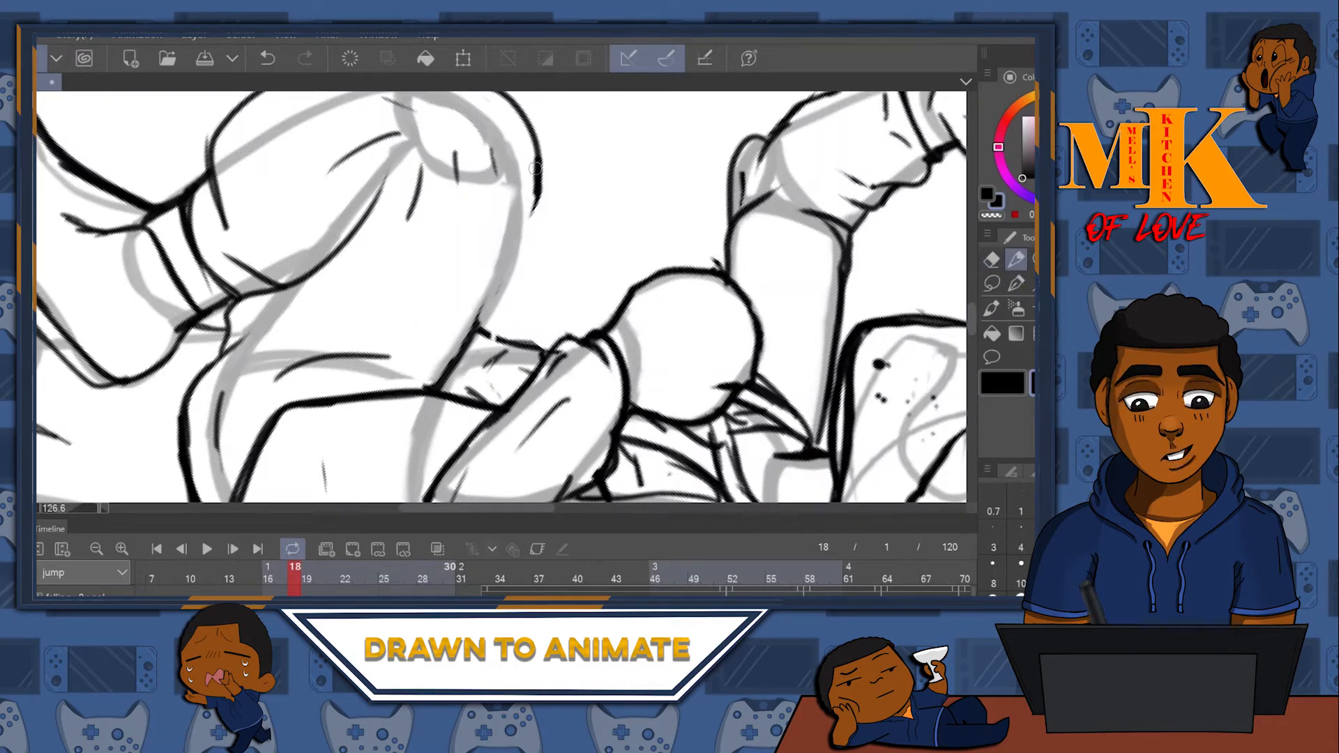
left_click_drag(540, 179, 446, 377)
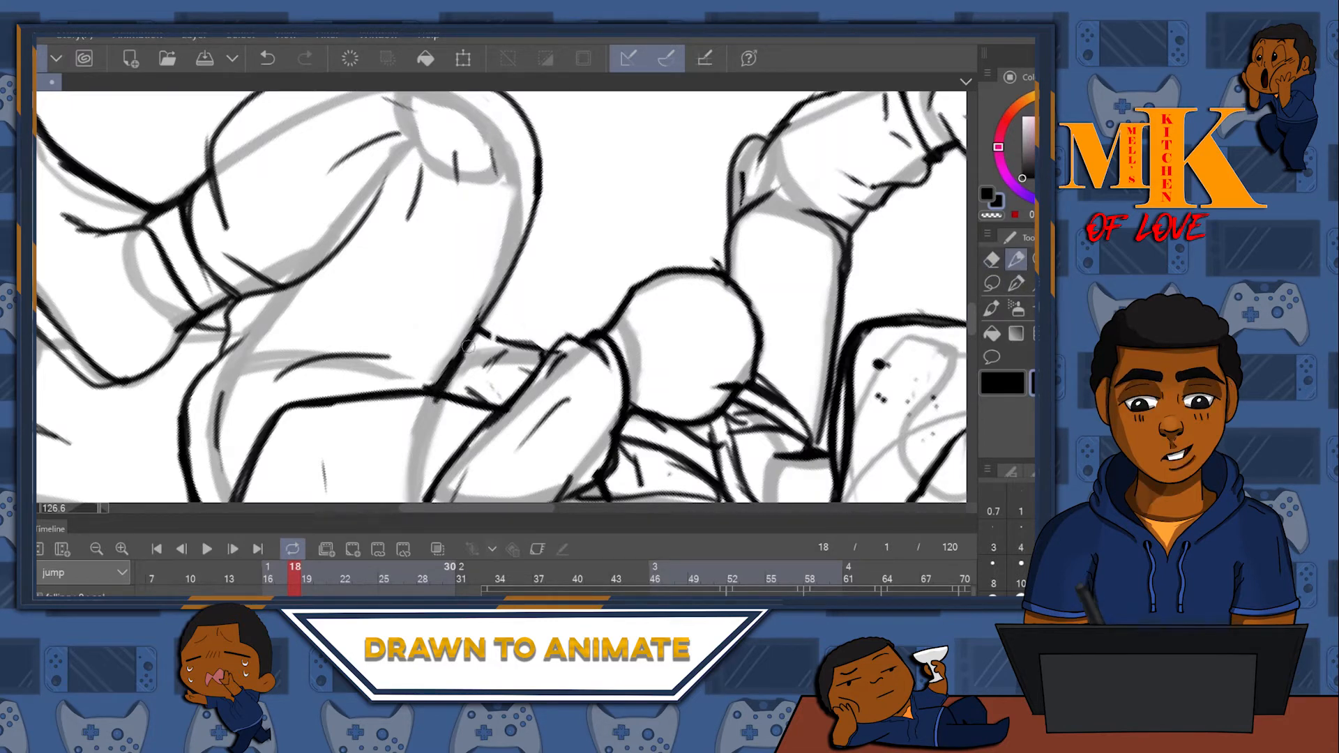
- Undo the last trim of the outline beside the knee and erase the fold lines around the raised leg's knee
left_click_drag(488, 219, 818, 281)
mouse_move(748, 396)
left_mouse_down()
mouse_move(770, 274)
mouse_move(744, 283)
mouse_move(666, 428)
left_mouse_up()
key("e")
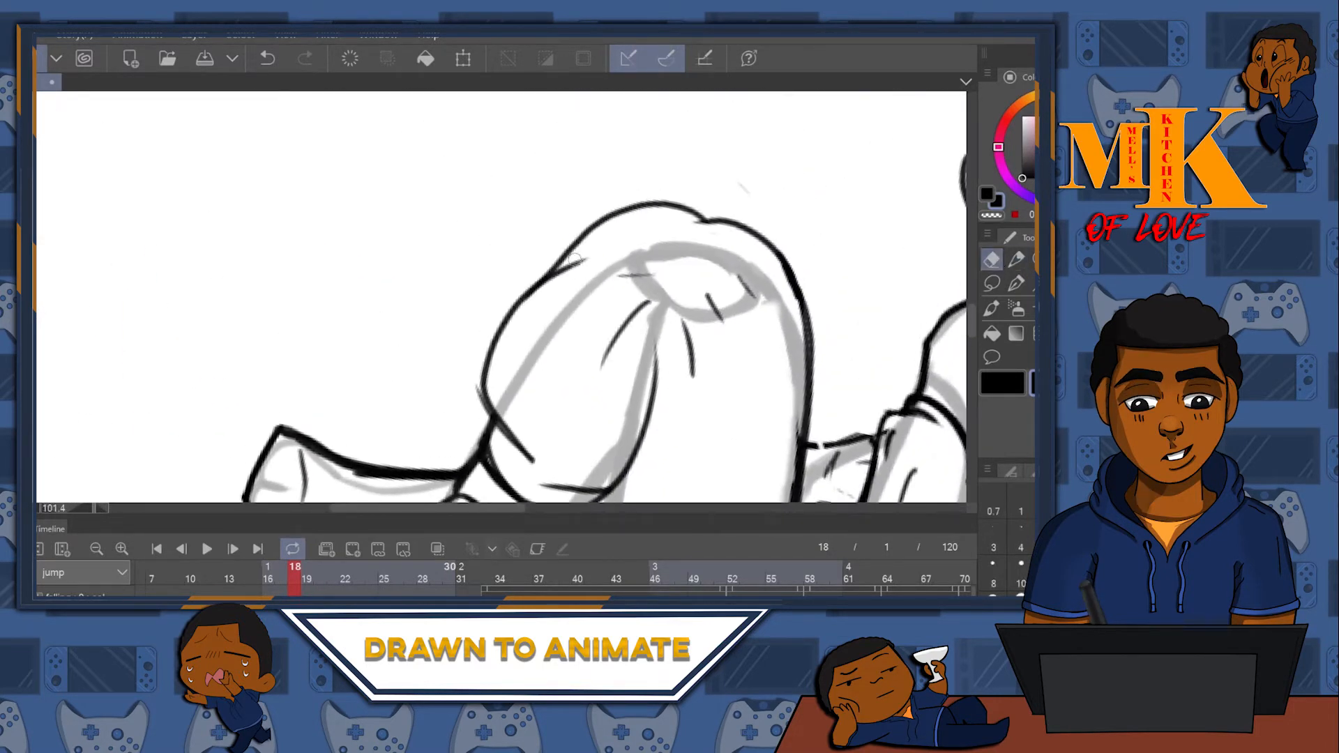
left_click_drag(765, 391, 583, 401)
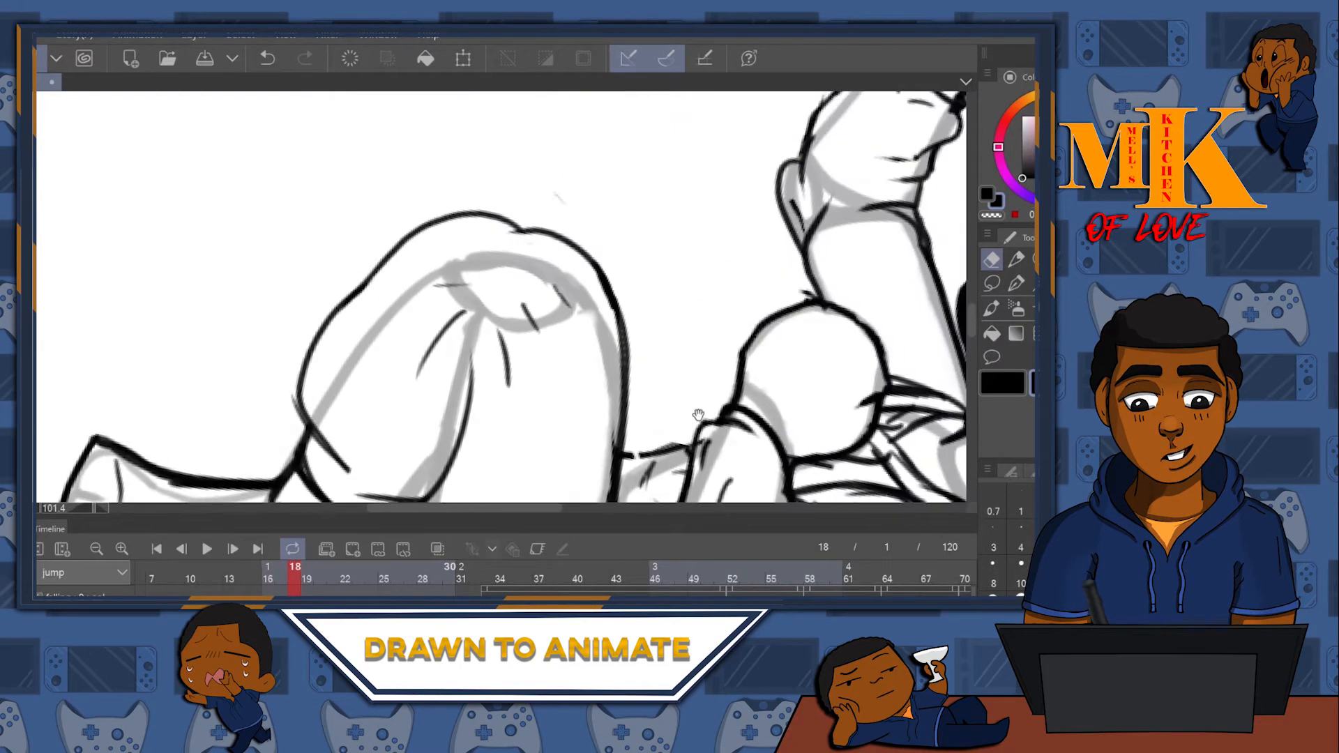
key("ctrl+z")
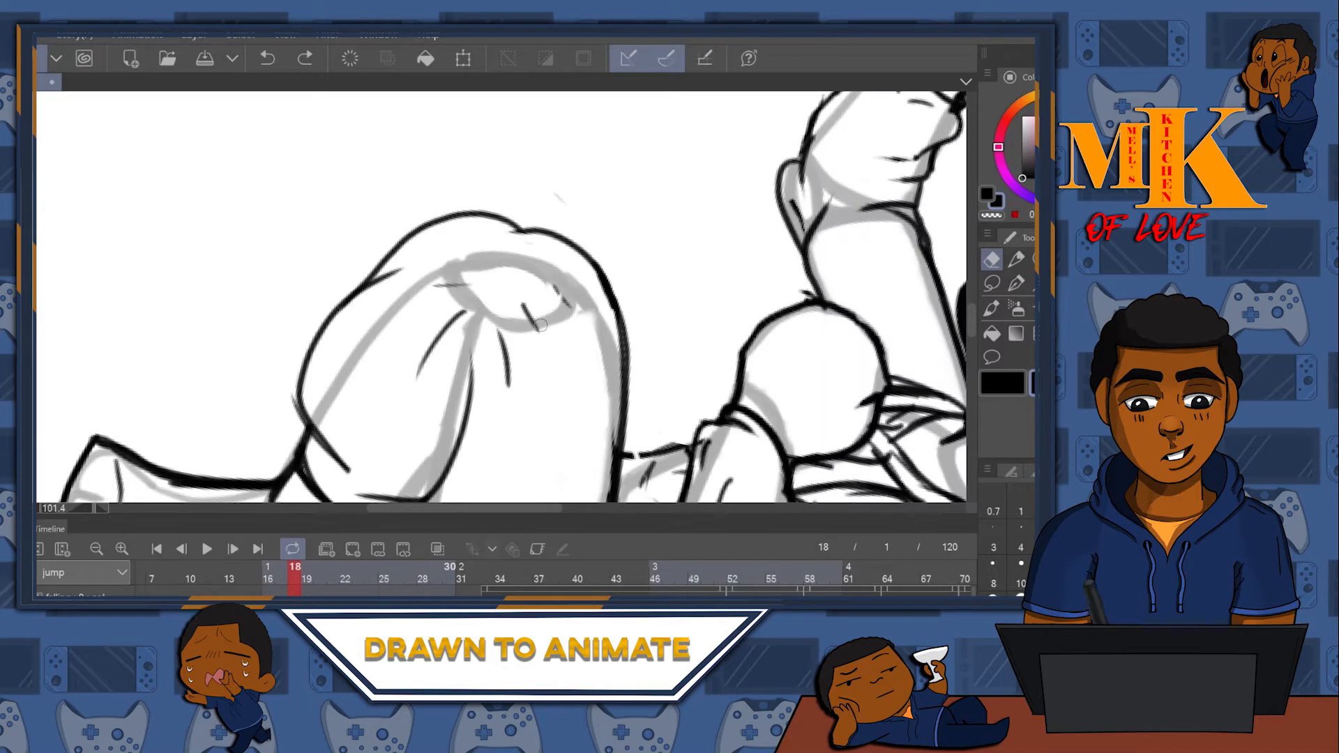
mouse_move(496, 329)
left_mouse_down()
mouse_move(502, 405)
mouse_move(503, 371)
left_mouse_up()
left_click_drag(466, 306, 437, 350)
left_click_drag(440, 327, 417, 354)
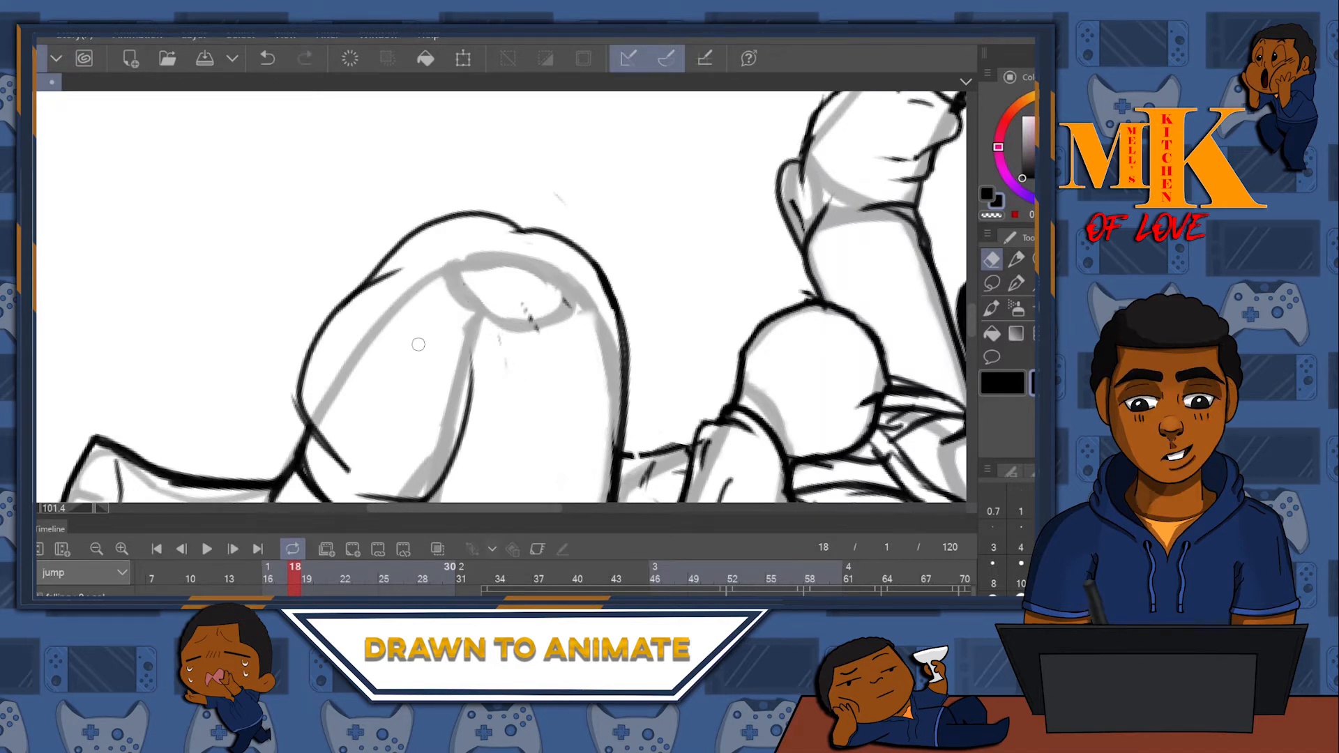
left_click_drag(540, 310, 527, 329)
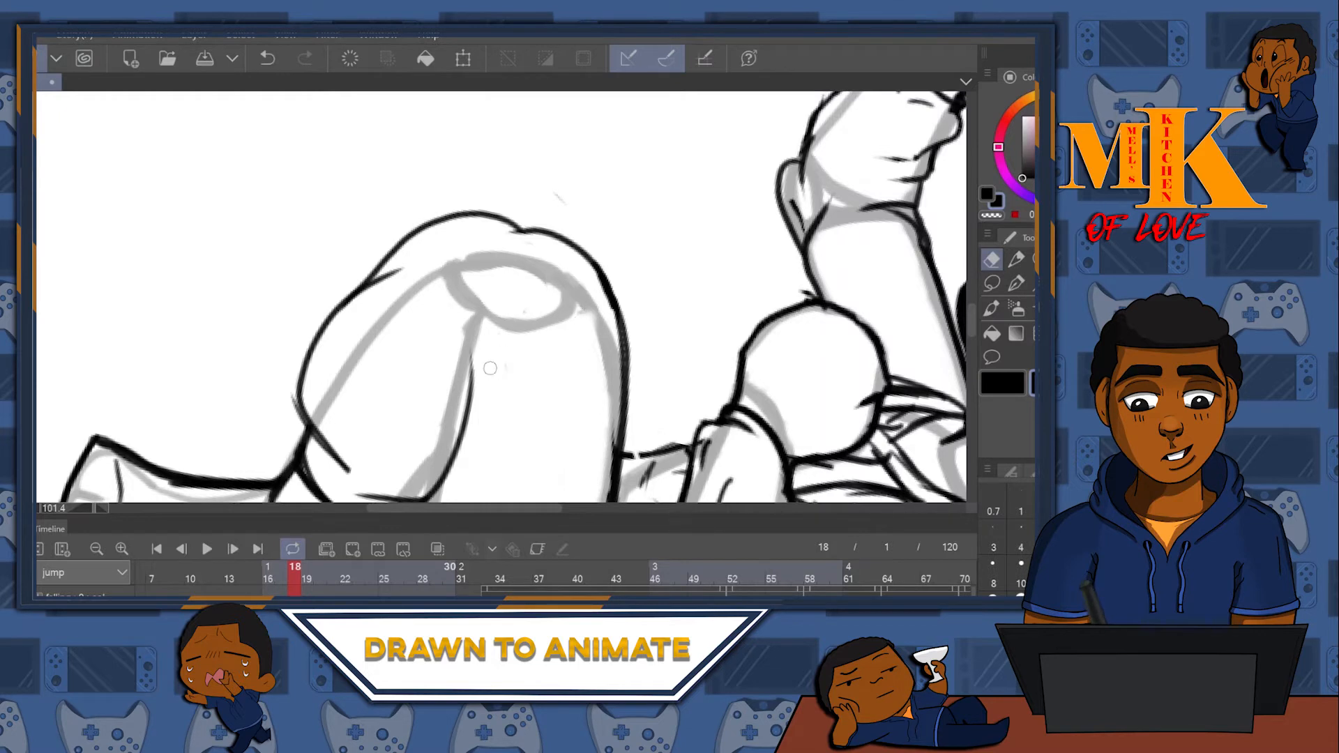
- Draw three short new fold lines on the raised leg: beside the knee's outline, on the lower leg and along the thigh's upper edge
key("p")
left_click_drag(474, 234, 457, 240)
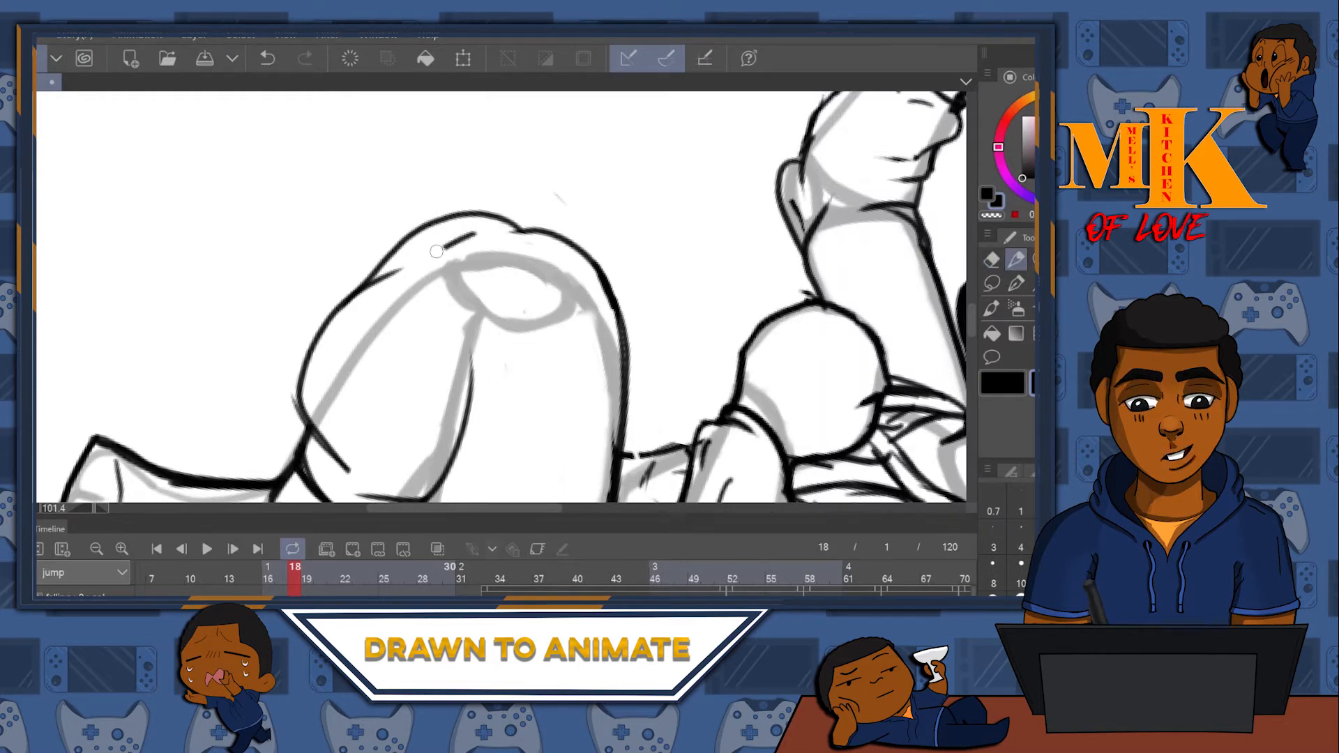
left_click_drag(411, 321, 395, 377)
left_click_drag(566, 286, 598, 343)
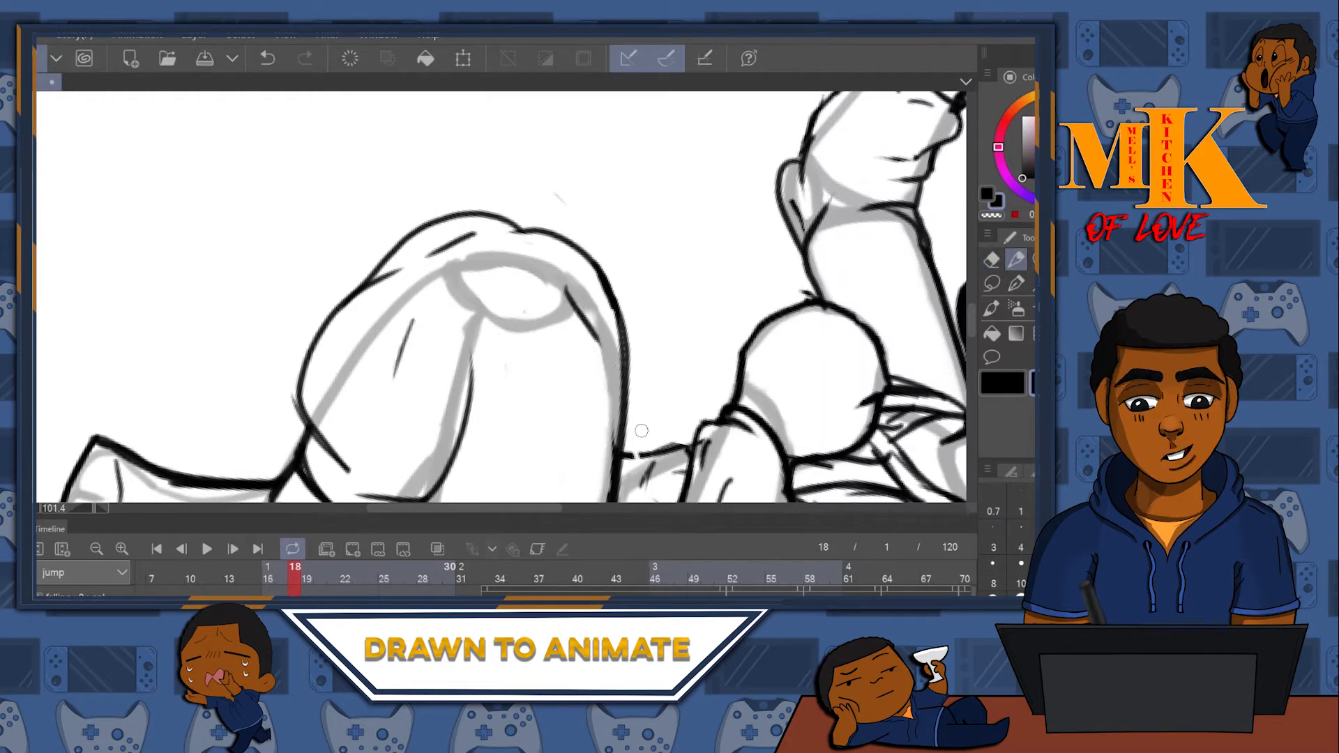
- Try to rotate the eye and eyebrow together slightly clockwise, and undo the transformation
double_click(1035, 260)
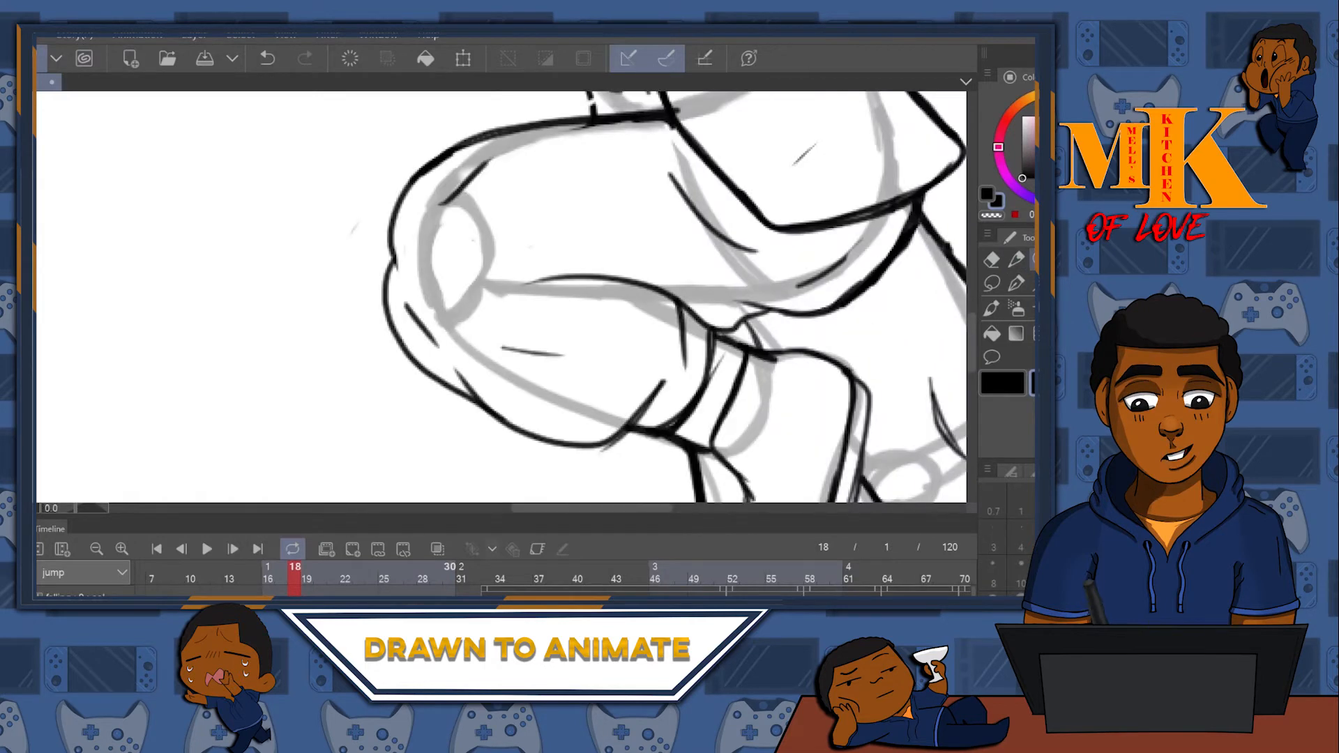
left_click_drag(875, 261, 825, 286)
left_click_drag(698, 180, 680, 222)
left_click_drag(630, 173, 703, 137)
left_click_drag(622, 242, 760, 140)
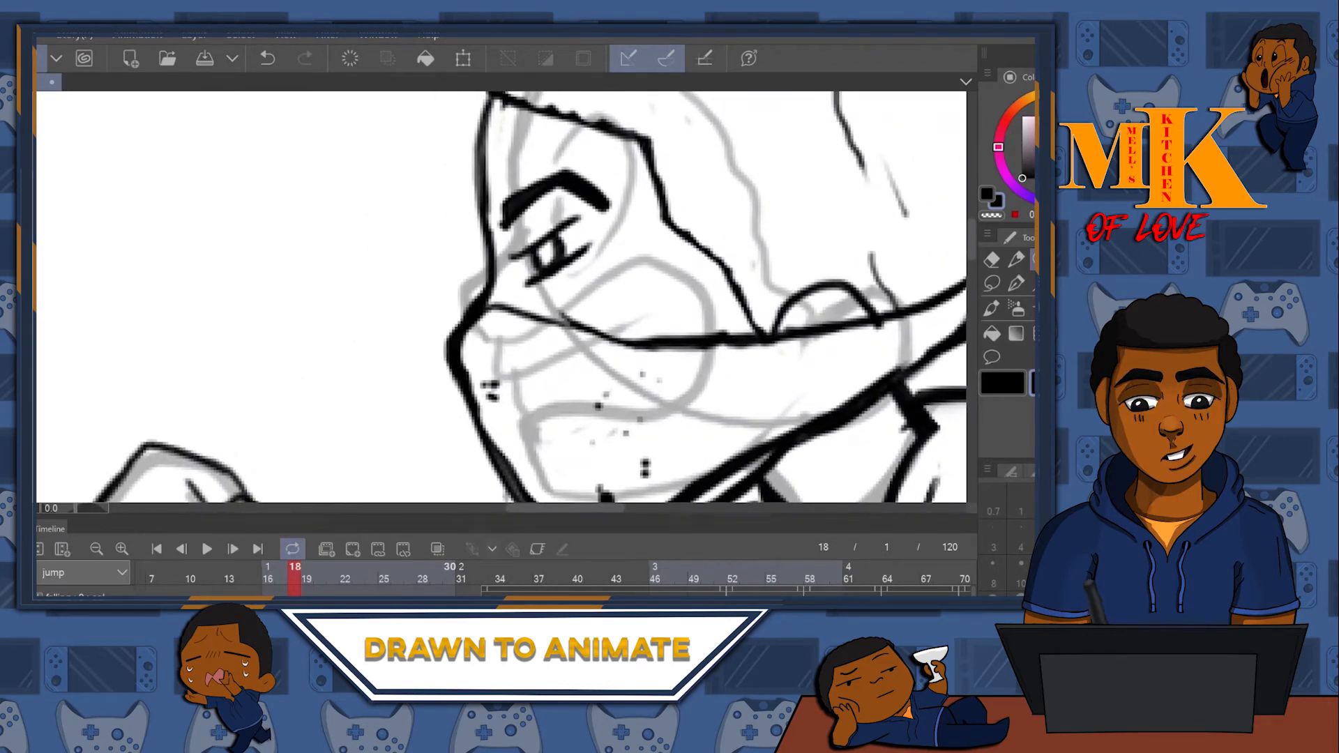
left_click(992, 282)
mouse_move(527, 224)
left_mouse_down()
mouse_move(617, 249)
mouse_move(537, 280)
mouse_move(515, 235)
left_mouse_up()
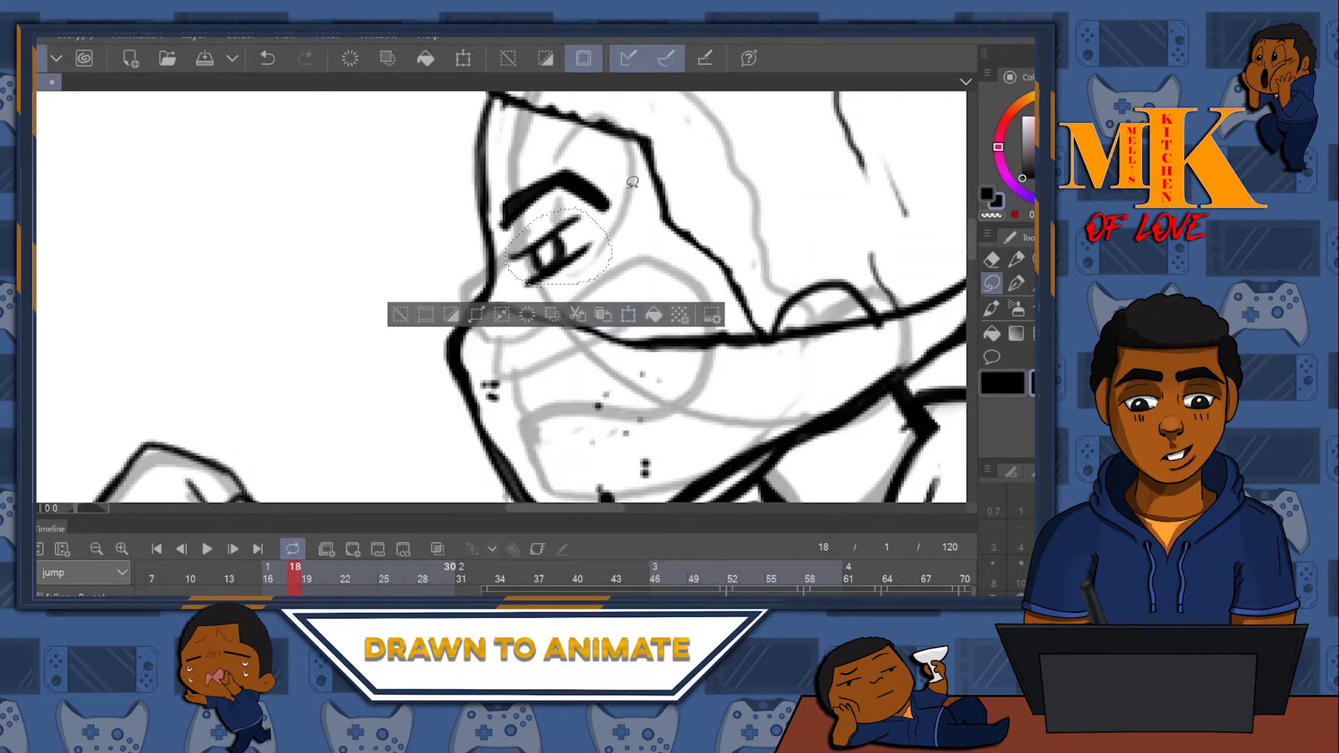
mouse_move(509, 171)
left_mouse_down()
mouse_move(627, 245)
mouse_move(547, 294)
mouse_move(504, 237)
mouse_move(499, 178)
left_mouse_up()
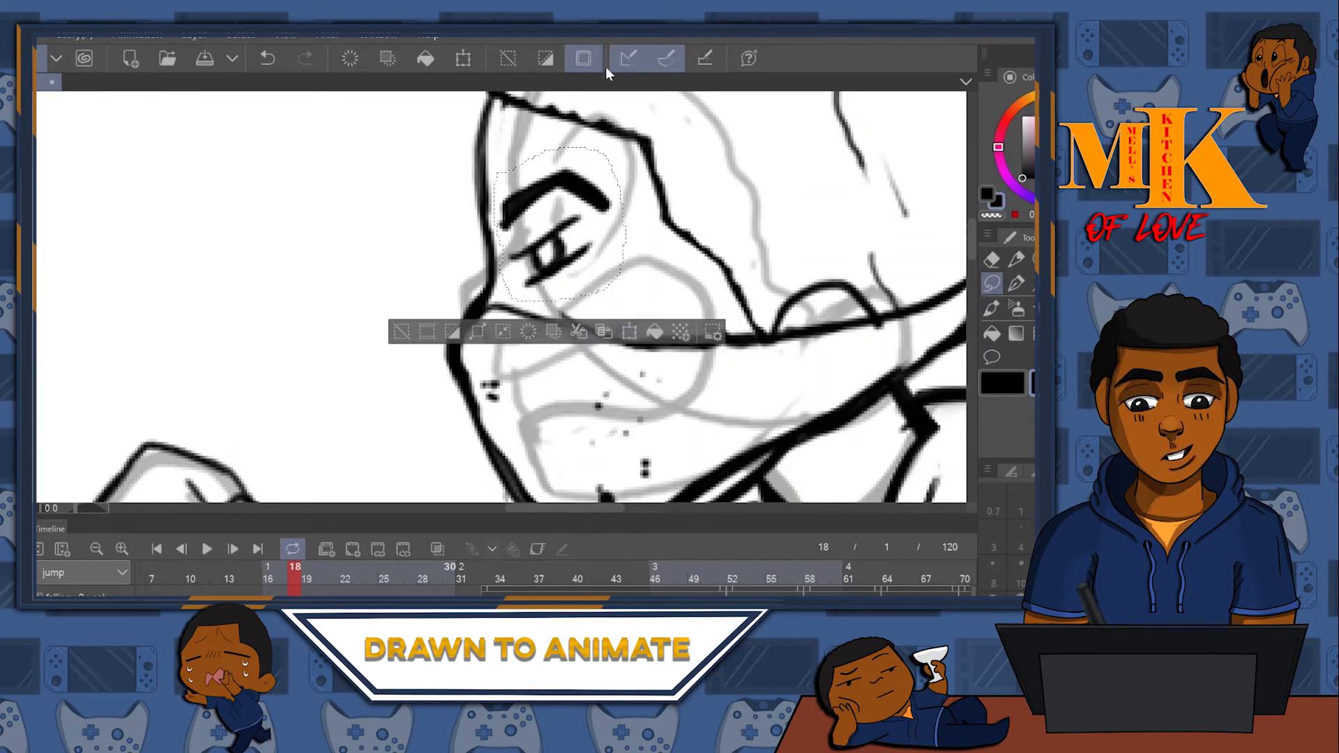
left_click(629, 333)
left_click_drag(607, 235, 606, 227)
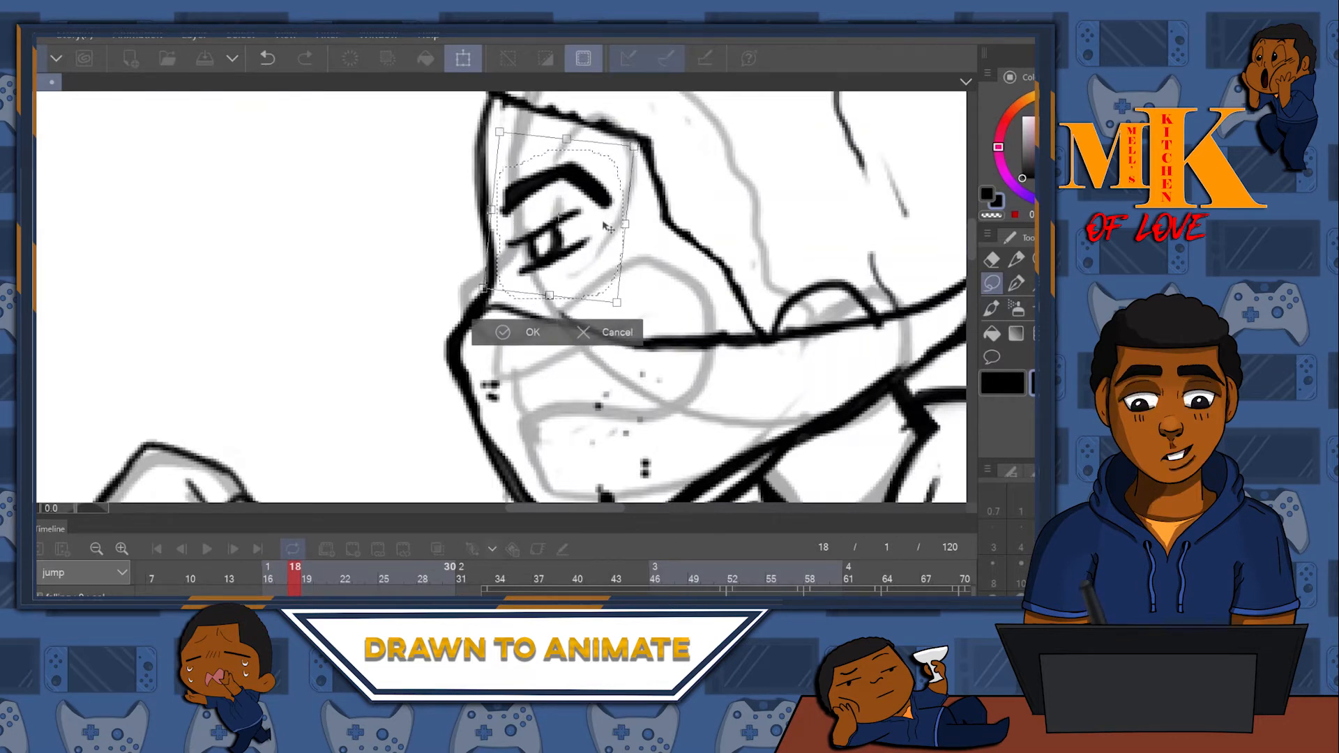
left_click(536, 331)
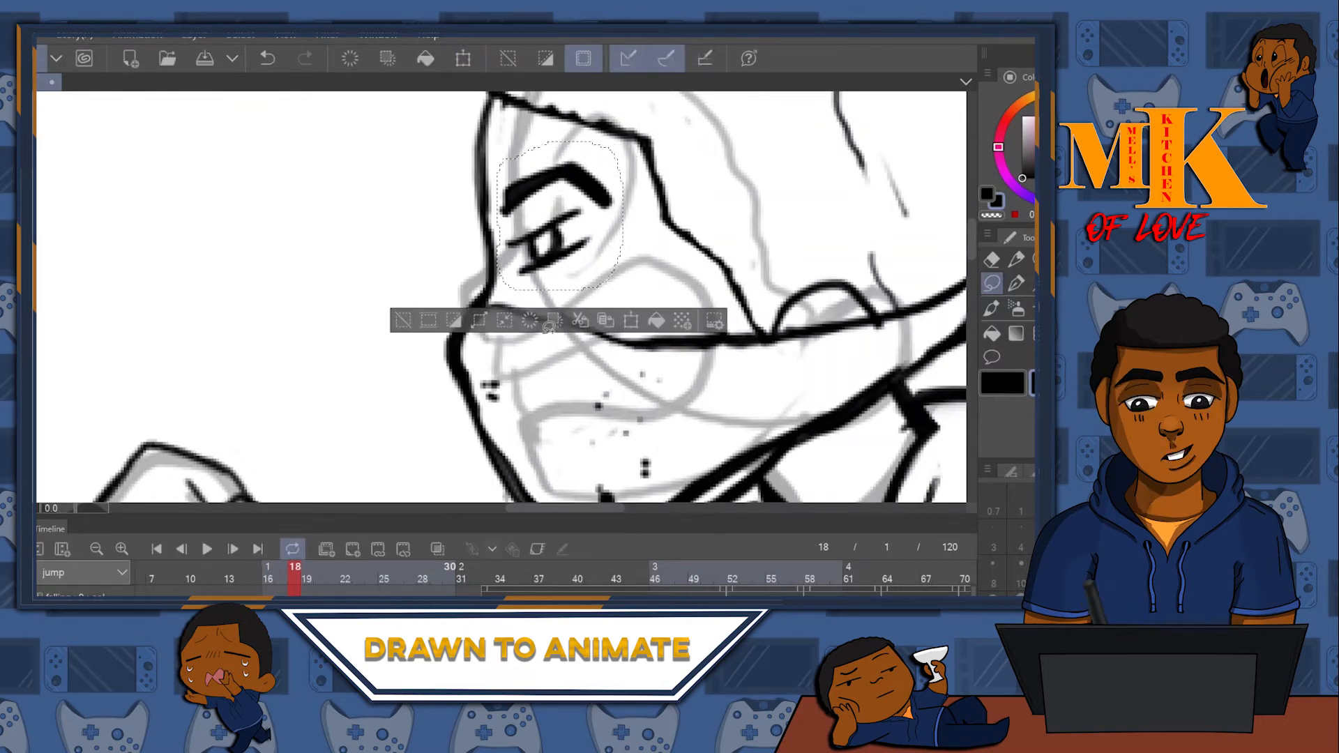
key("ctrl+z")
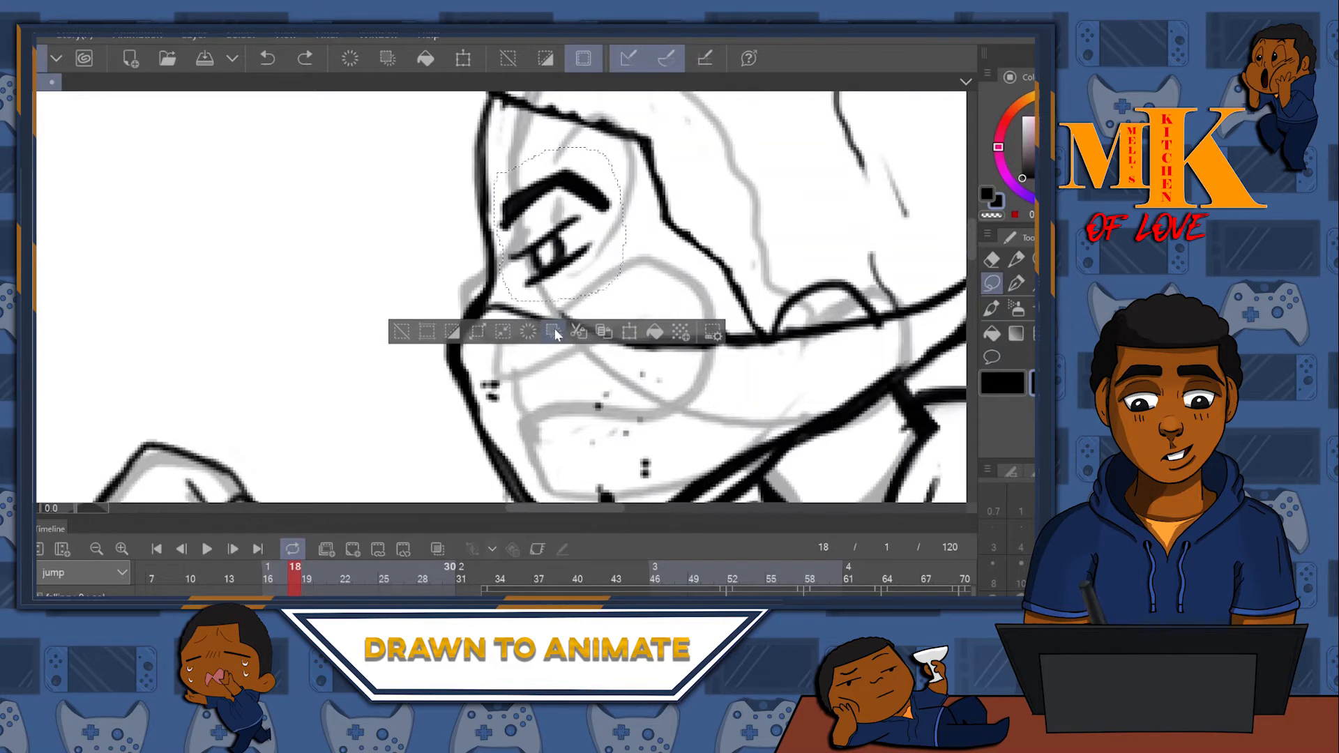
- Select only the eye, rotate it clockwise to a flatter angle beneath the eyebrow, and clear the selection
left_click(558, 324)
mouse_move(522, 231)
left_mouse_down()
mouse_move(598, 275)
mouse_move(521, 231)
left_mouse_up()
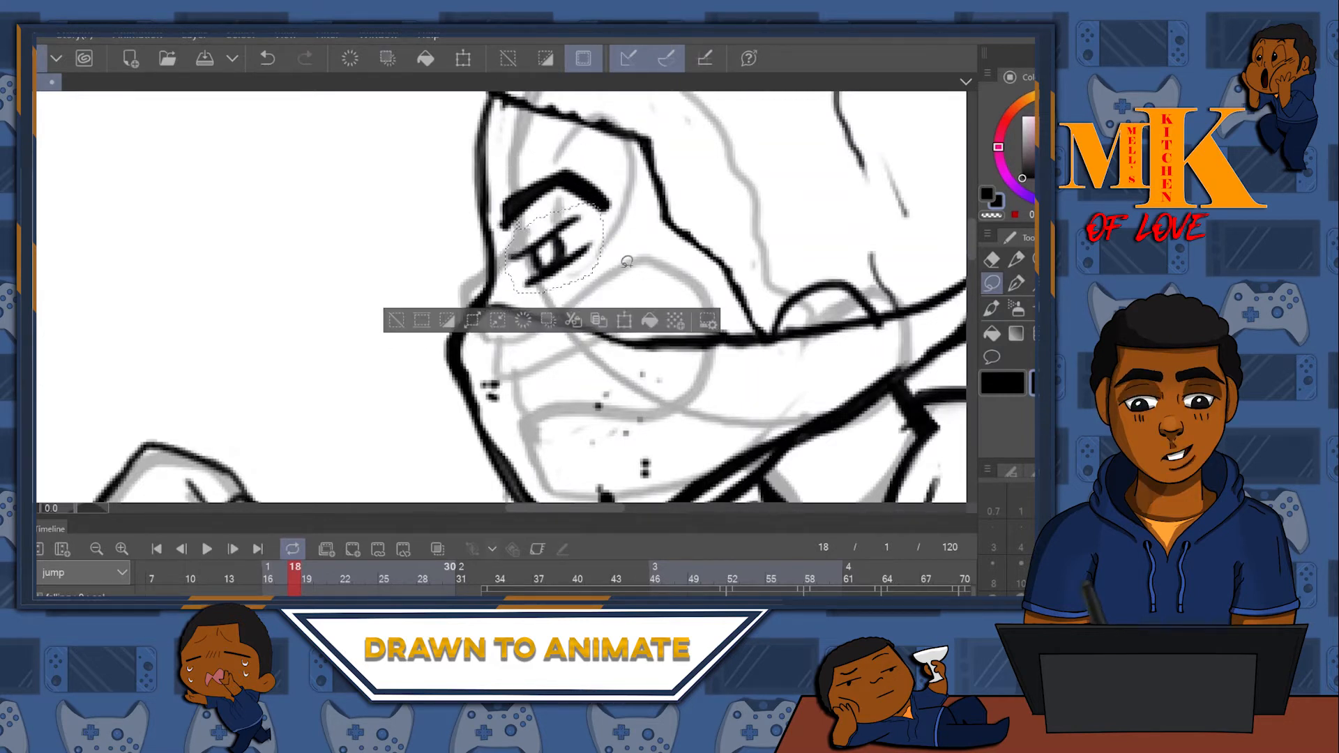
left_click(627, 320)
left_click_drag(621, 155, 647, 181)
left_click_drag(582, 276, 582, 265)
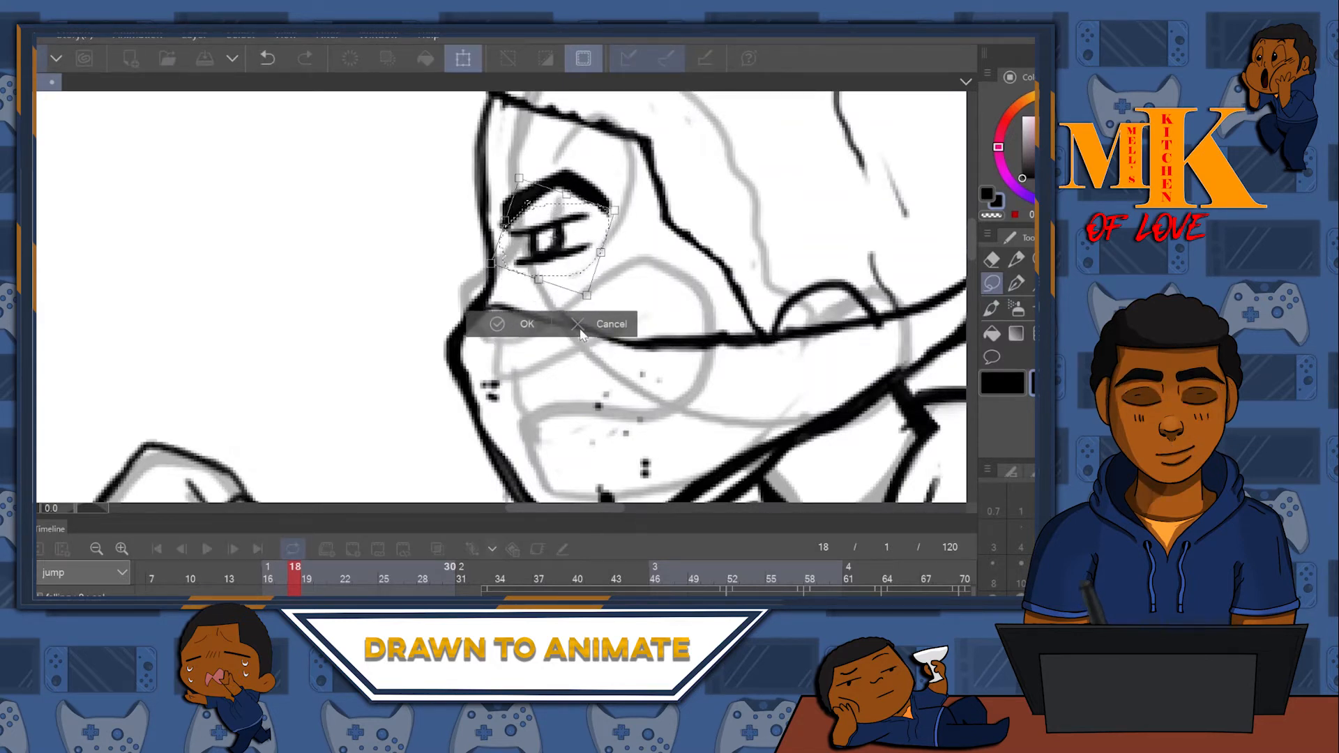
left_click(516, 324)
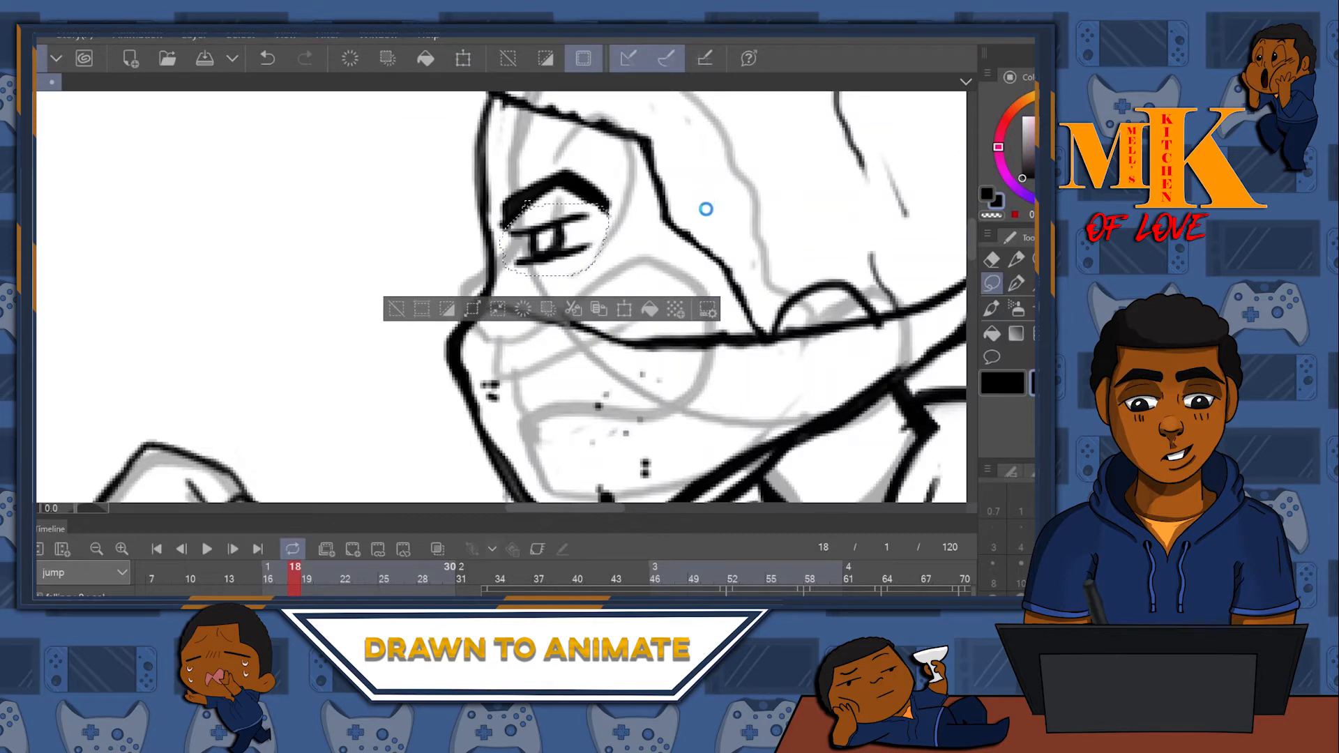
left_click(707, 205)
- Examine the running pose on frame 25 and the two character drawings on frame 16
left_click(1032, 259)
left_click_drag(791, 235, 726, 314)
left_click_drag(828, 287, 702, 335)
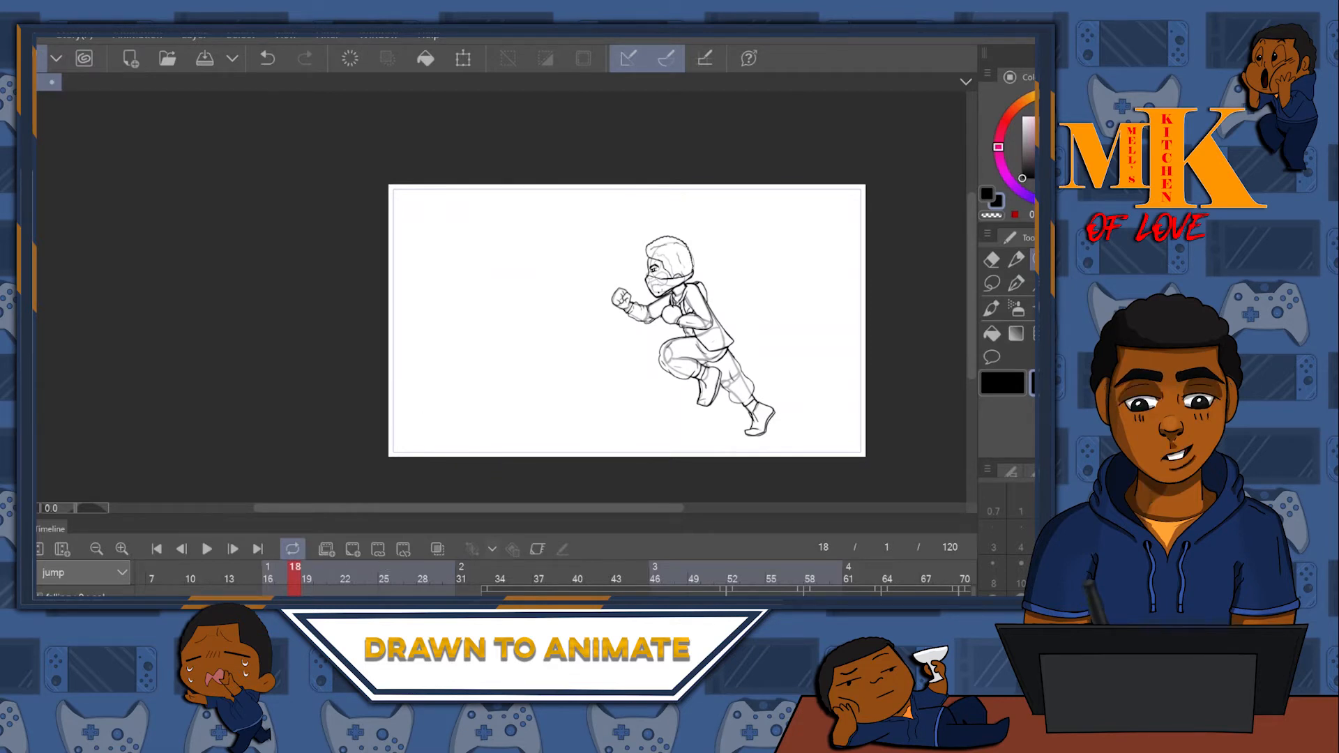
left_click(384, 573)
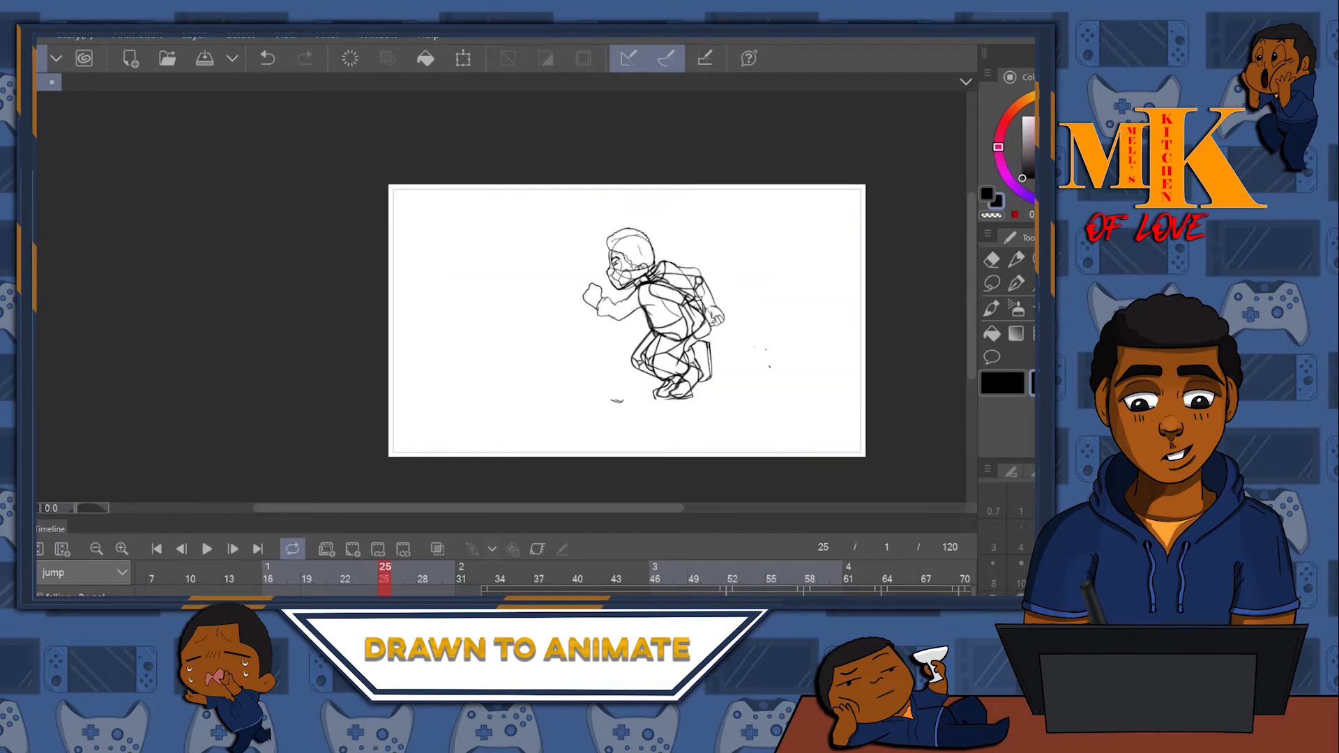
left_click_drag(705, 248, 733, 209)
left_click_drag(736, 338, 704, 254)
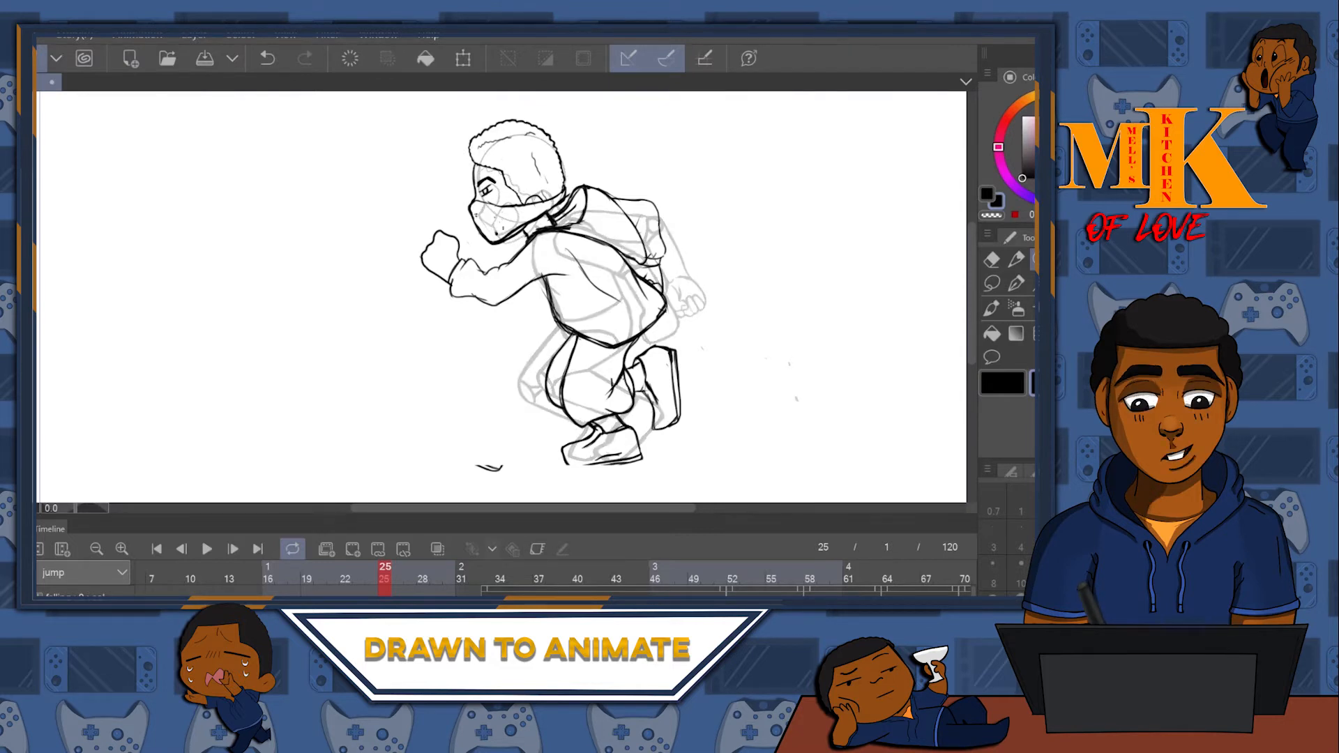
left_click_drag(671, 283, 638, 241)
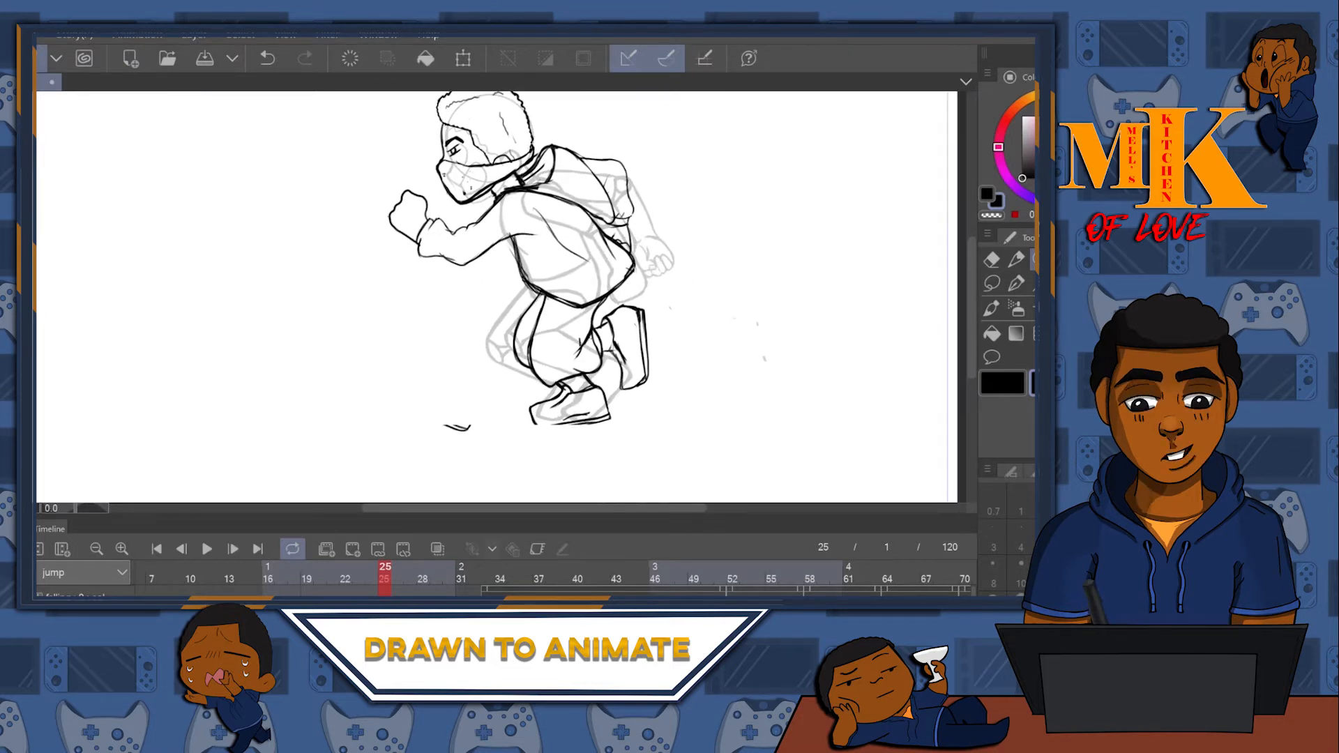
left_click_drag(622, 301, 641, 296)
left_click_drag(735, 269, 800, 224)
mouse_move(679, 243)
left_mouse_down()
mouse_move(658, 273)
mouse_move(650, 358)
mouse_move(718, 213)
mouse_move(685, 317)
mouse_move(700, 243)
mouse_move(685, 317)
mouse_move(684, 264)
left_mouse_up()
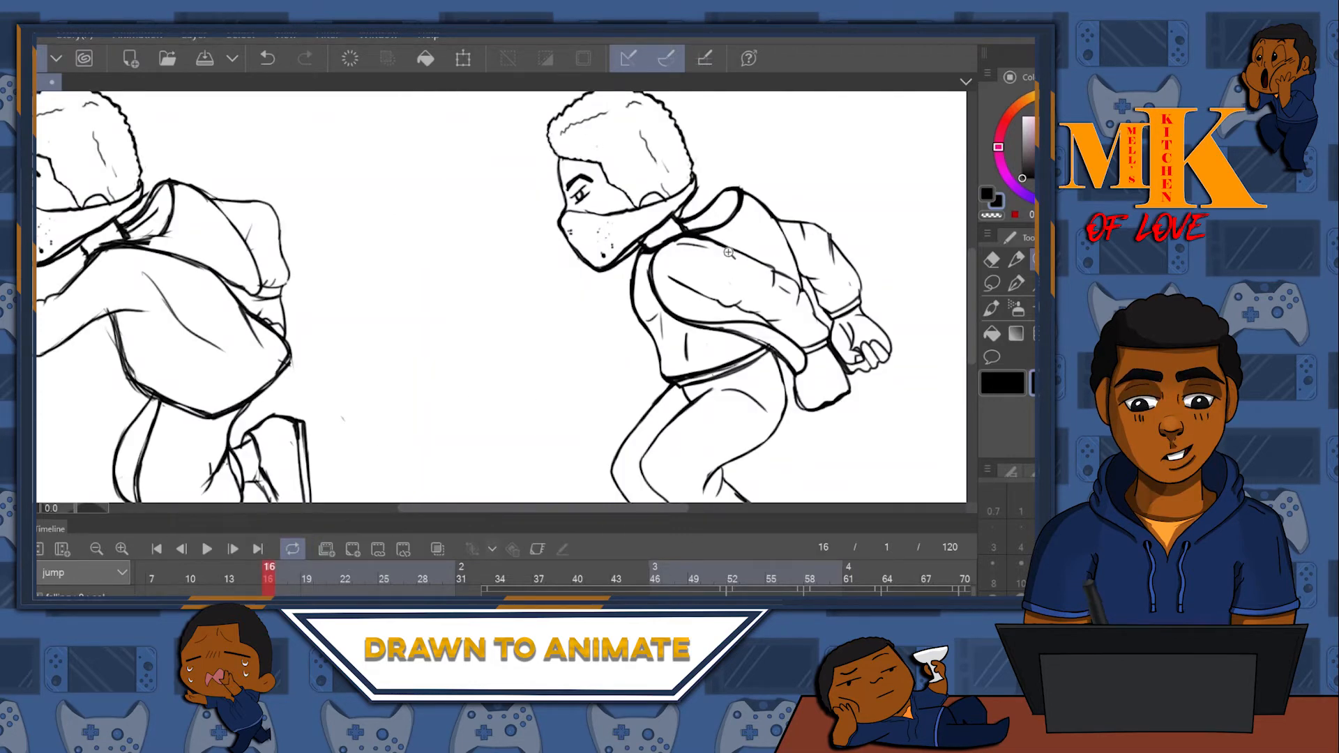
scroll(728, 252, "down", 4)
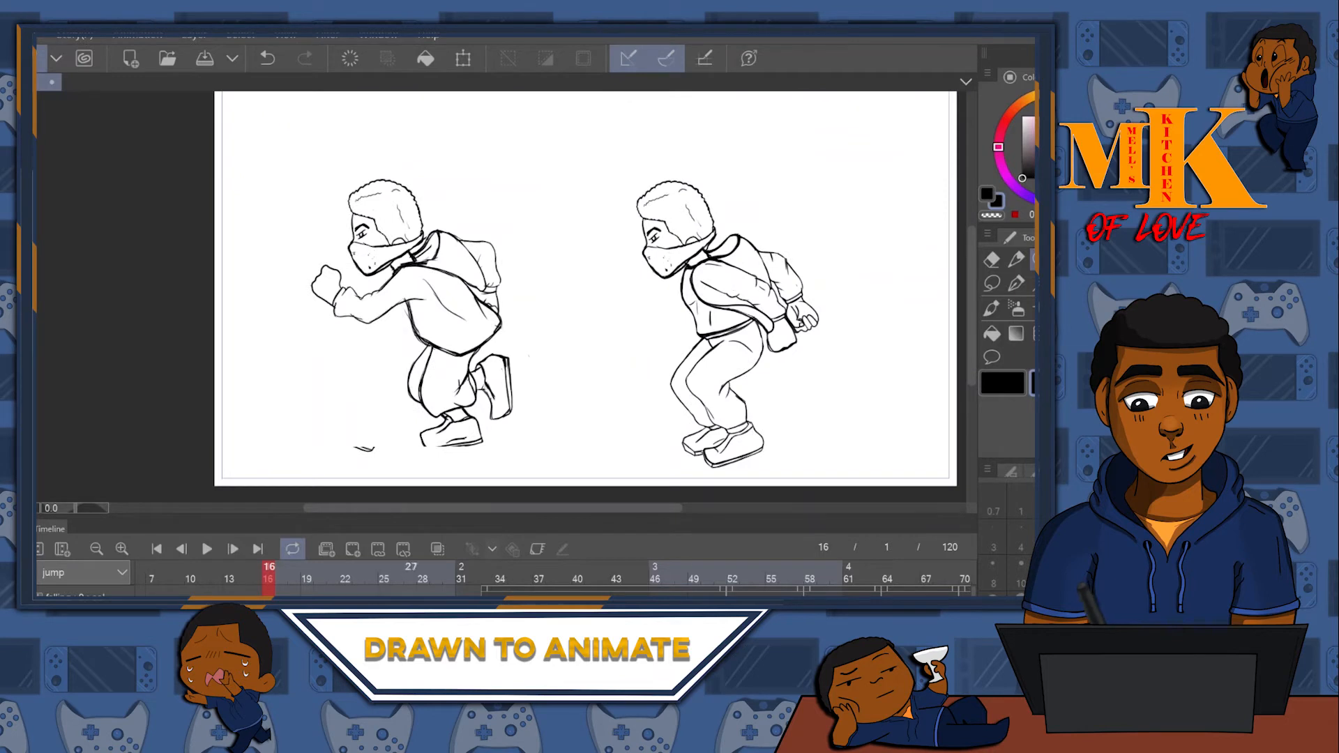
- Flip between frames 16 and 25 to compare the poses, and overlay the crouching character from frame 16 on frame 25
left_click(384, 579)
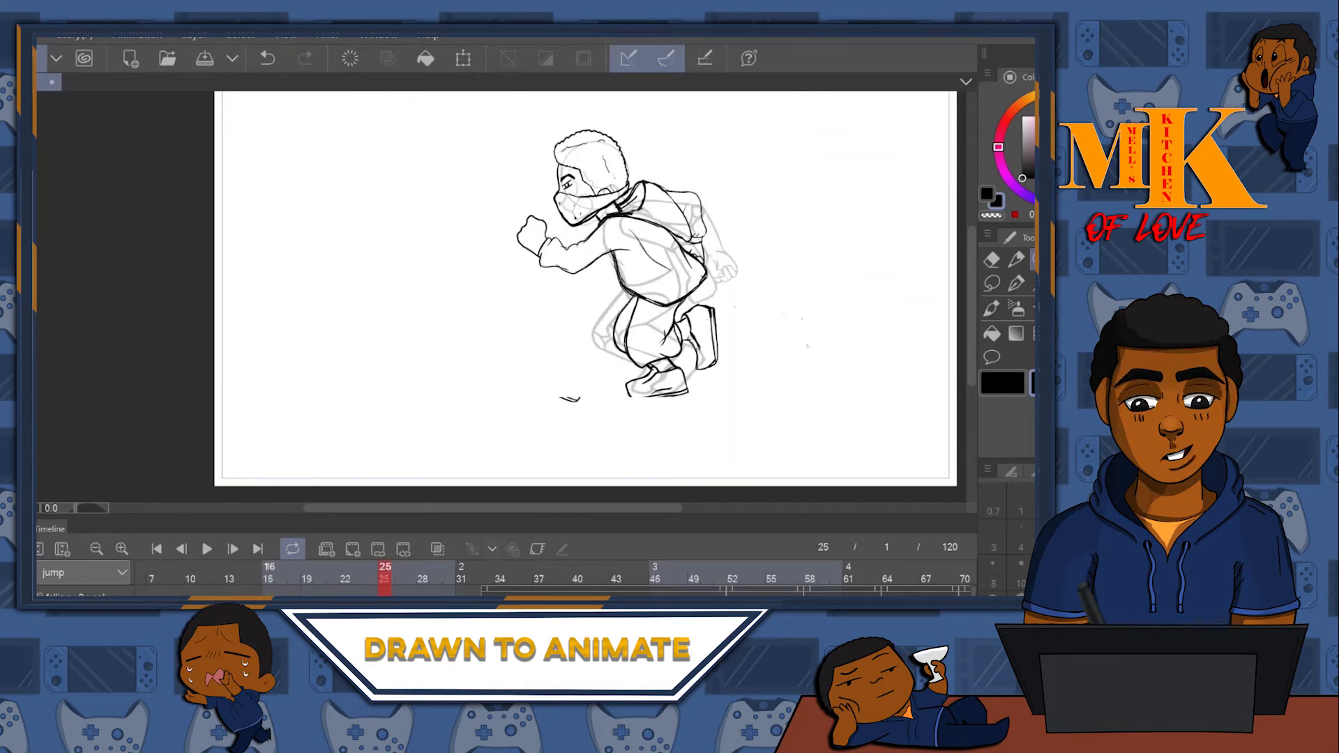
left_click(268, 579)
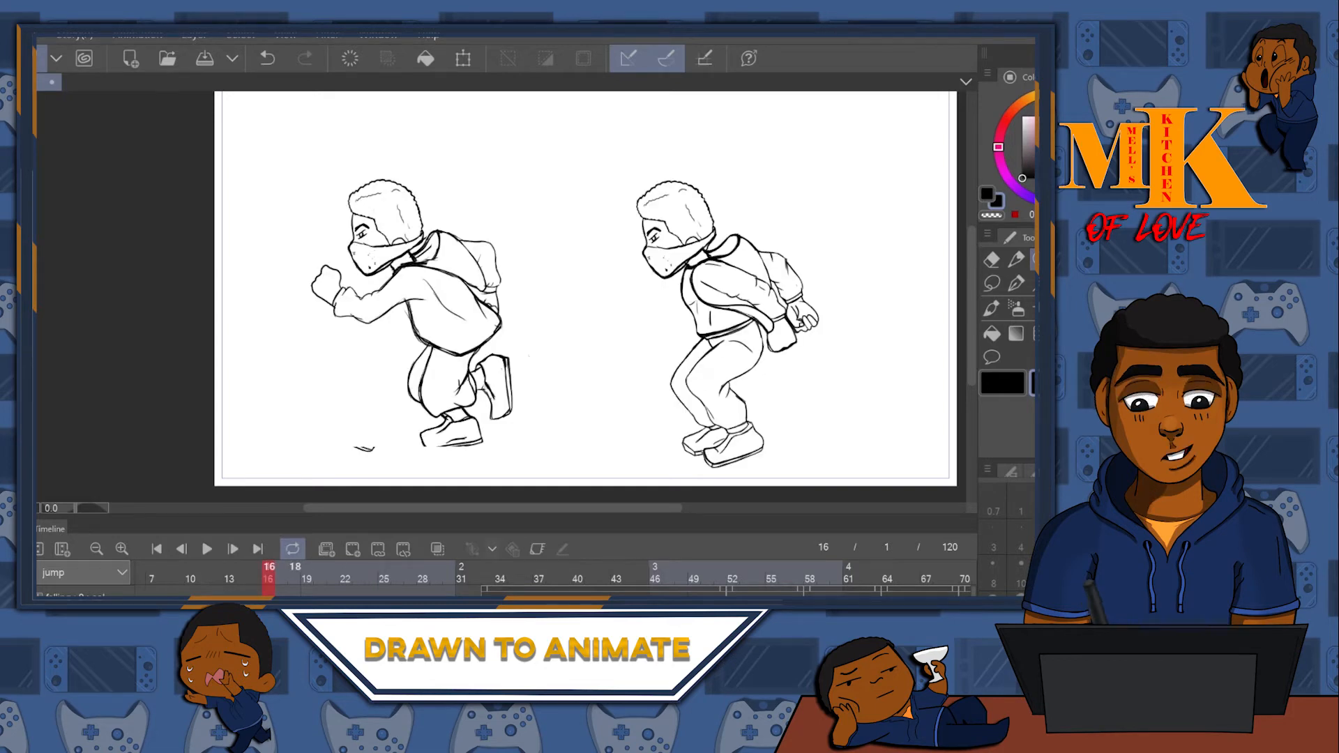
left_click(384, 579)
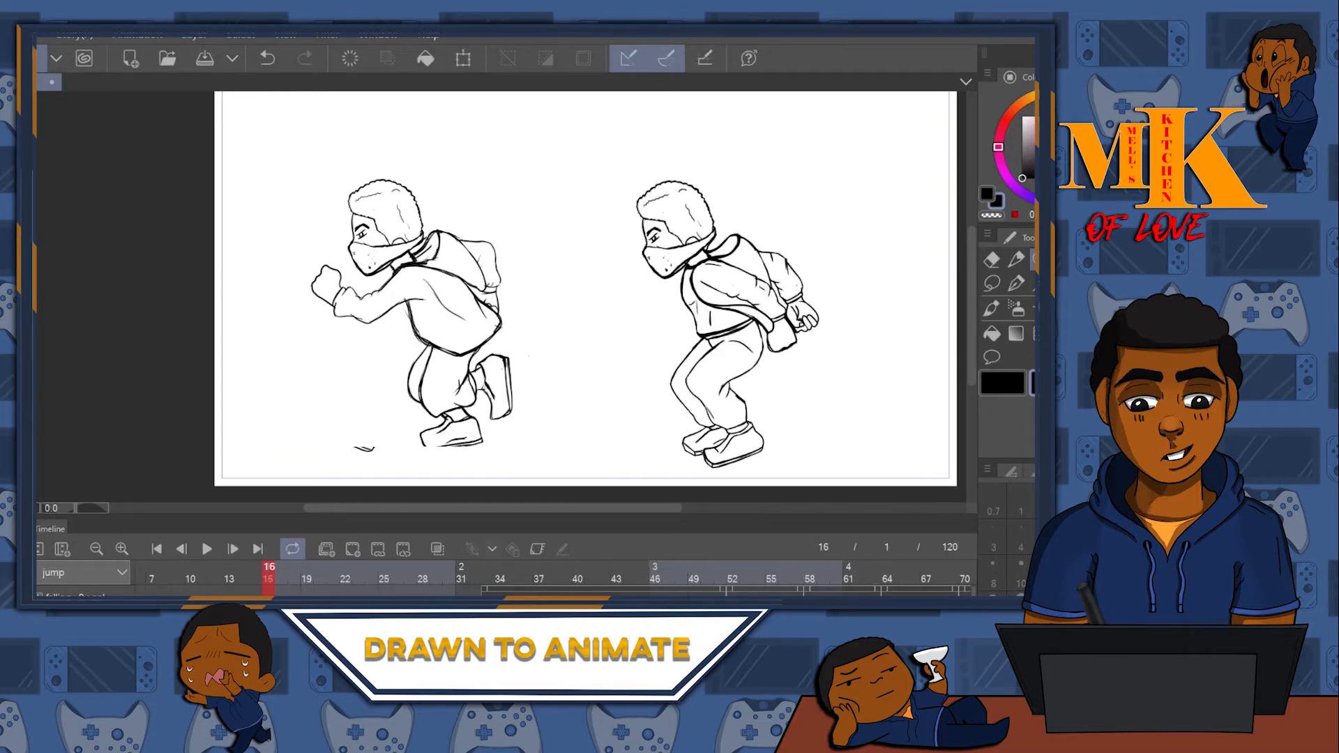
left_click(383, 586)
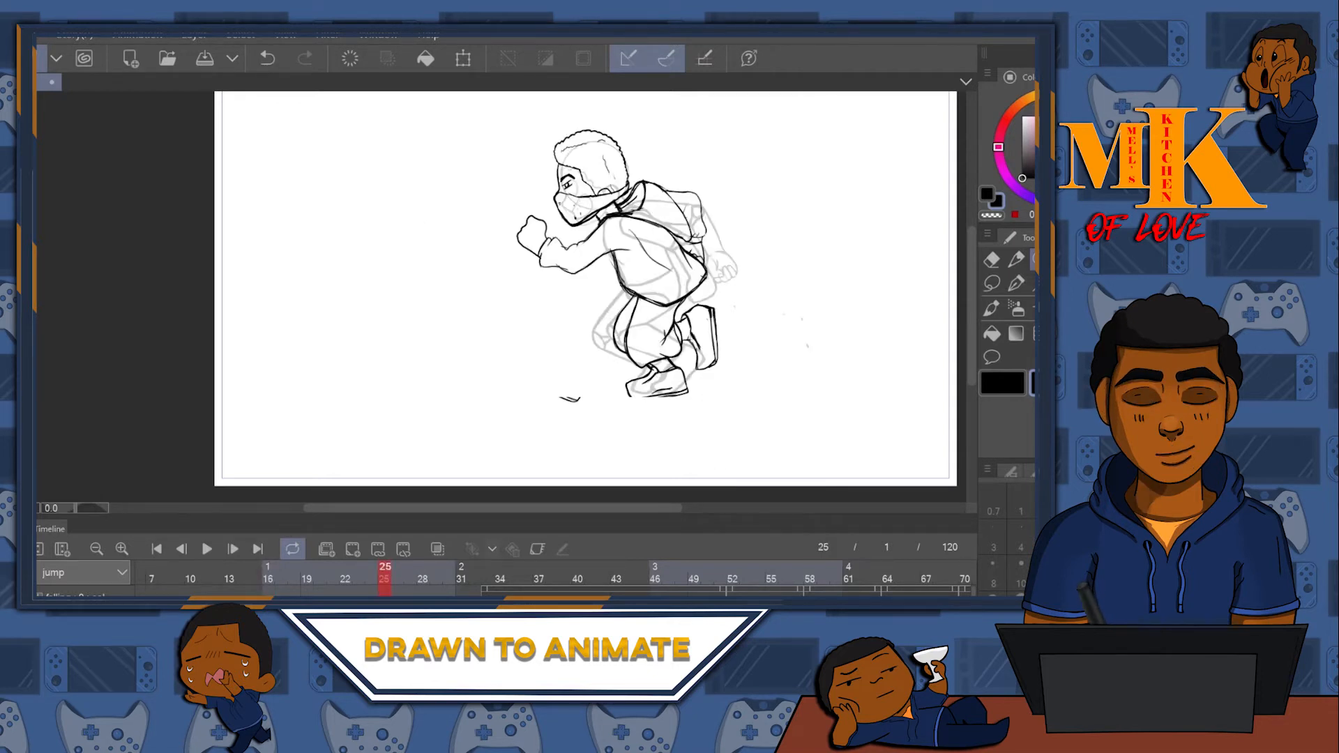
left_click(268, 578)
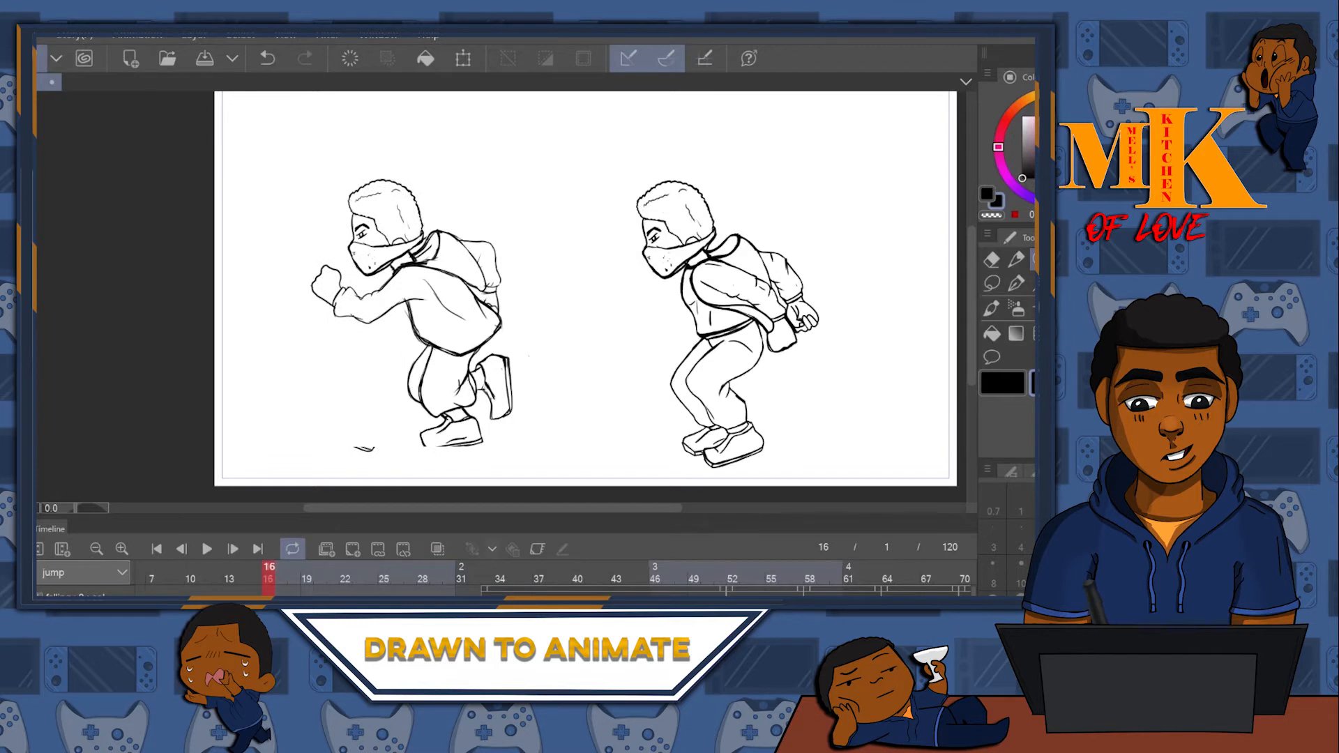
key("ctrl+d")
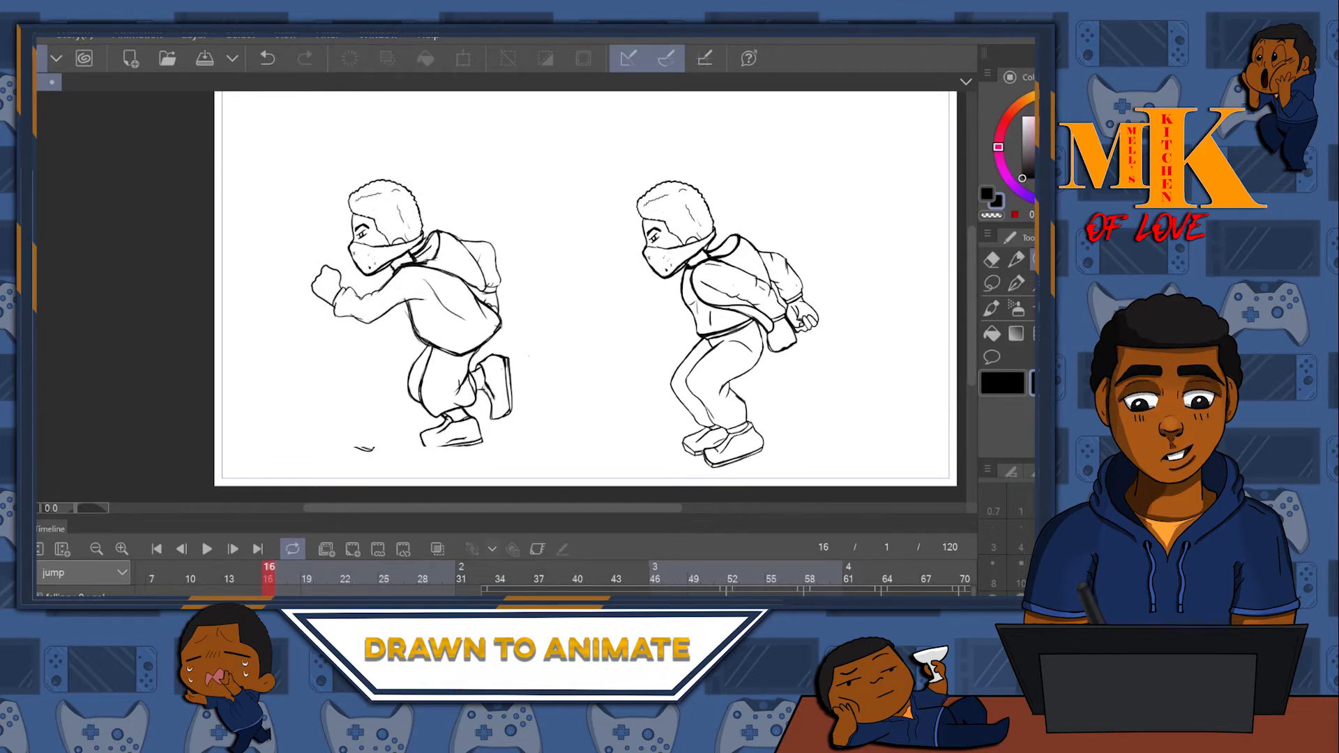
left_click(384, 579)
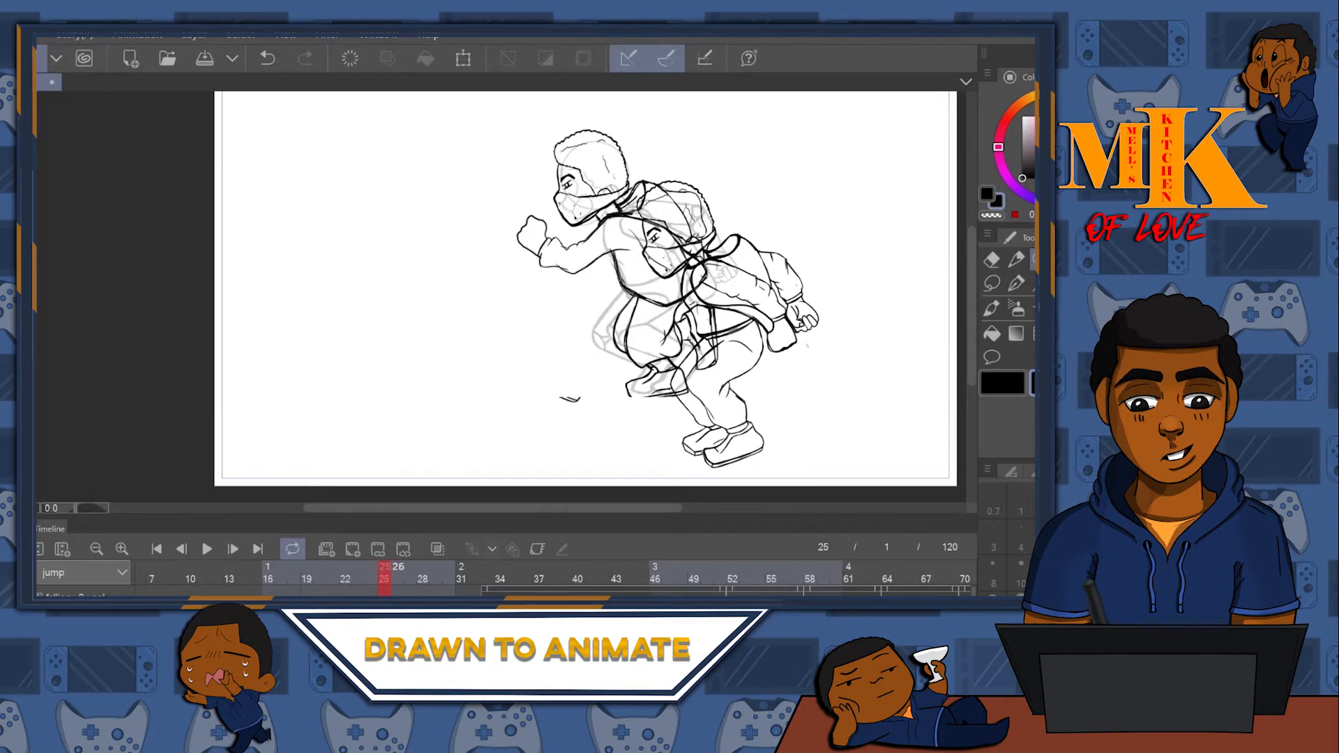
- Move the overlaid crouching character up onto the running figure on frame 25, lining up their heads, and clear the running line art from view
mouse_move(568, 320)
left_mouse_down()
mouse_move(583, 312)
mouse_move(569, 318)
left_mouse_up()
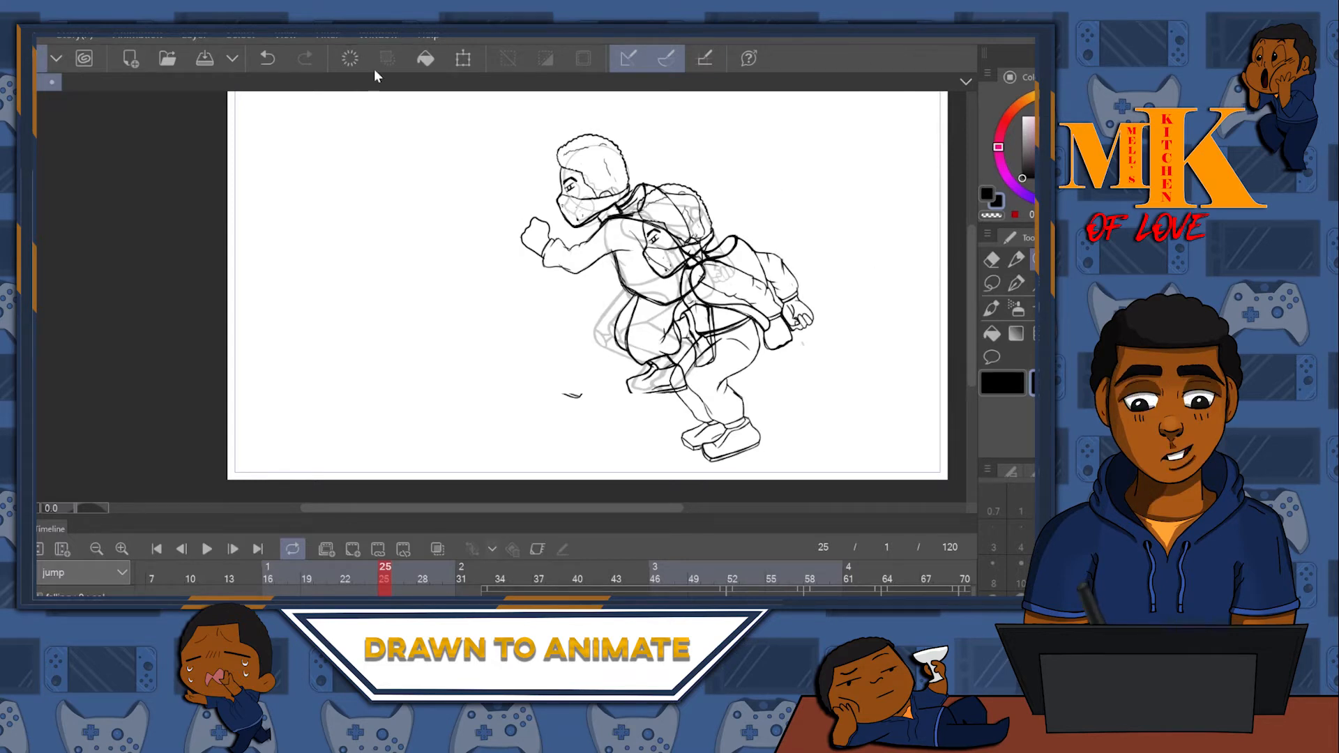
left_click(479, 63)
mouse_move(766, 357)
left_mouse_down()
mouse_move(707, 306)
mouse_move(684, 306)
left_mouse_up()
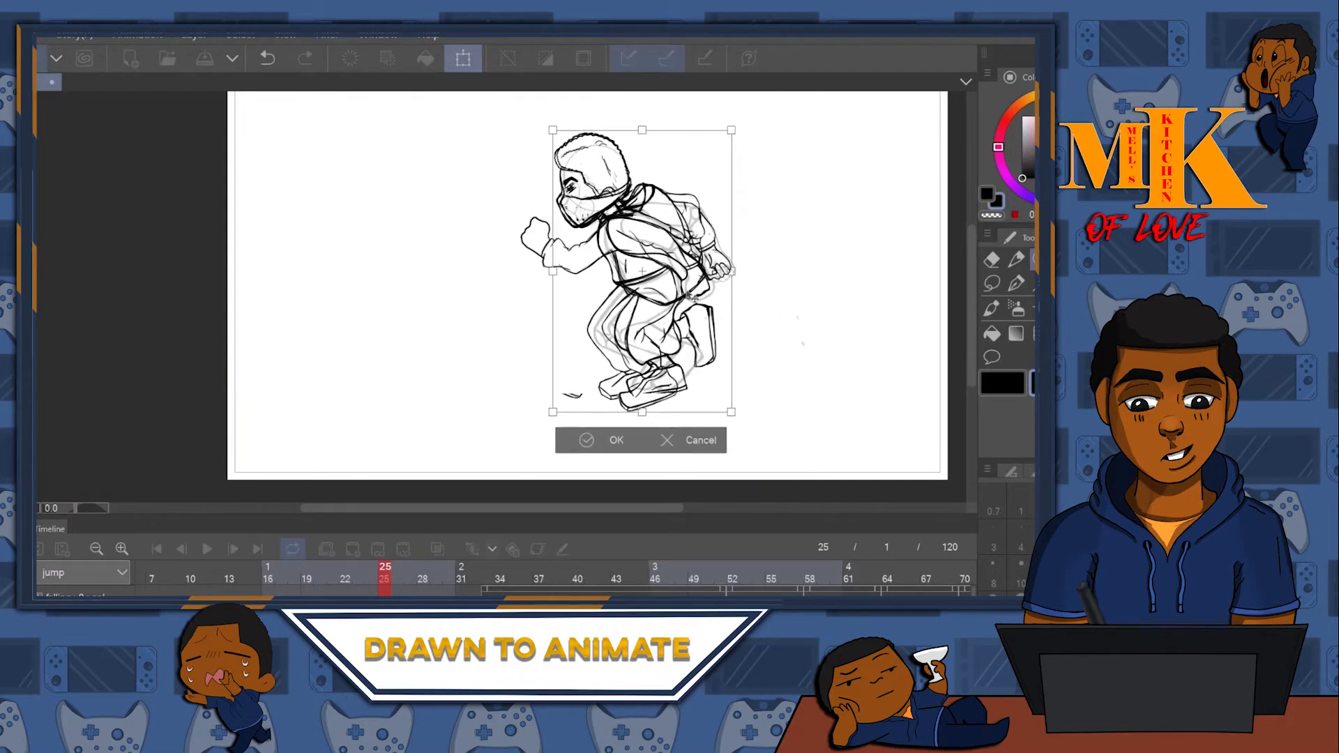
key("Return")
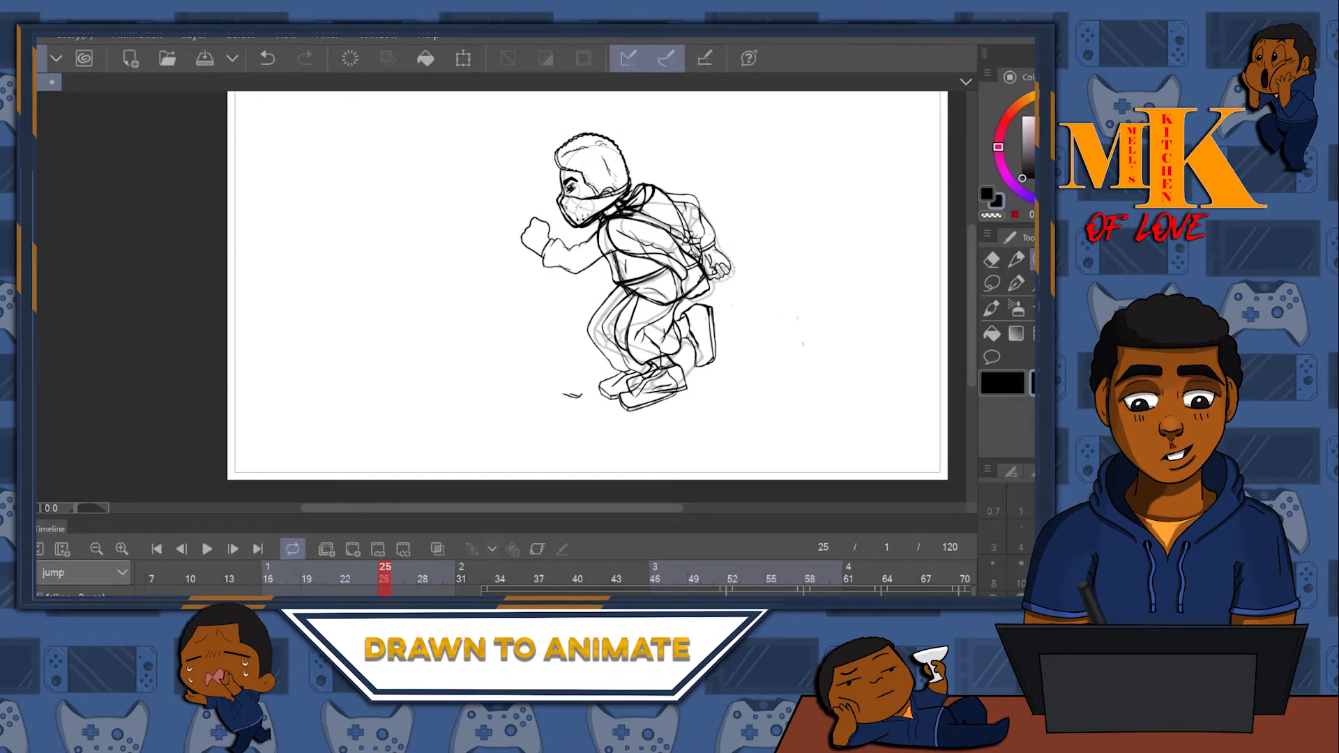
key("ctrl+z")
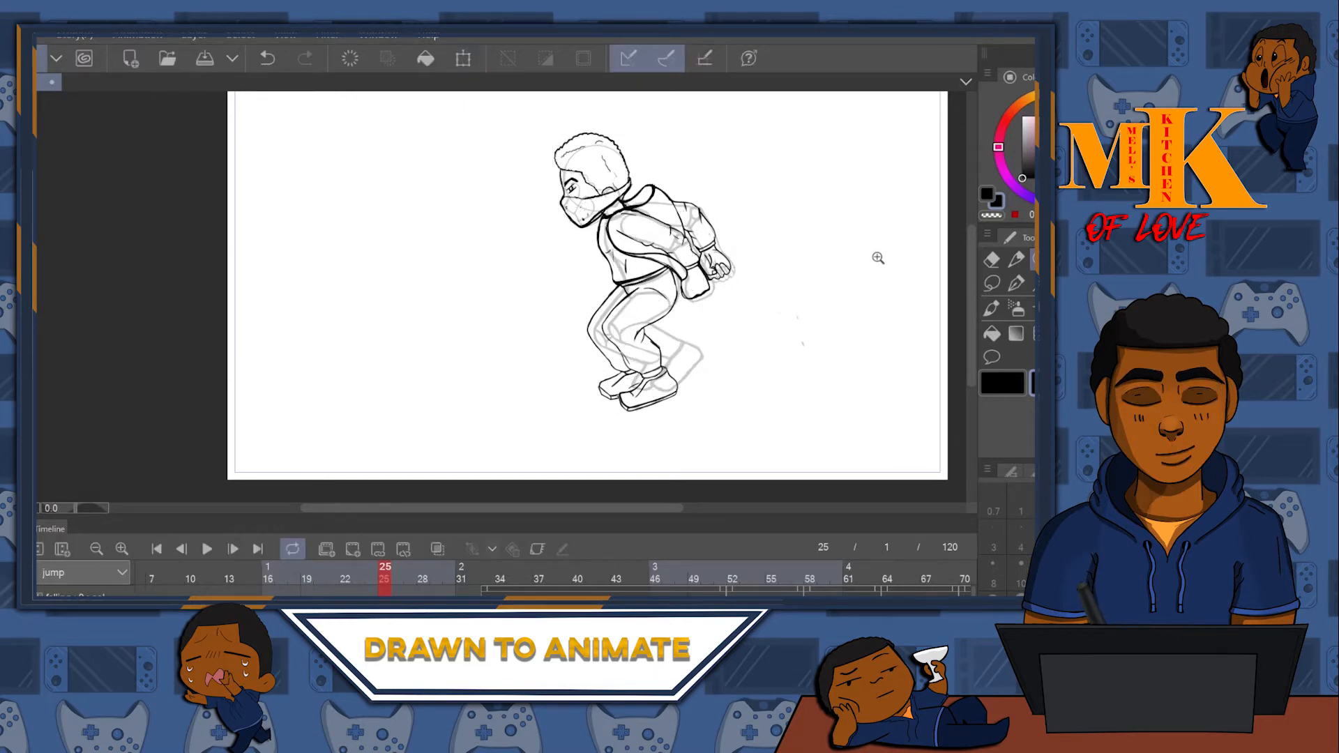
- Nudge the crouching line art slightly forward and up to fit the grey rough pose on frame 25, and apply the transformation
scroll(668, 276, "up", 2)
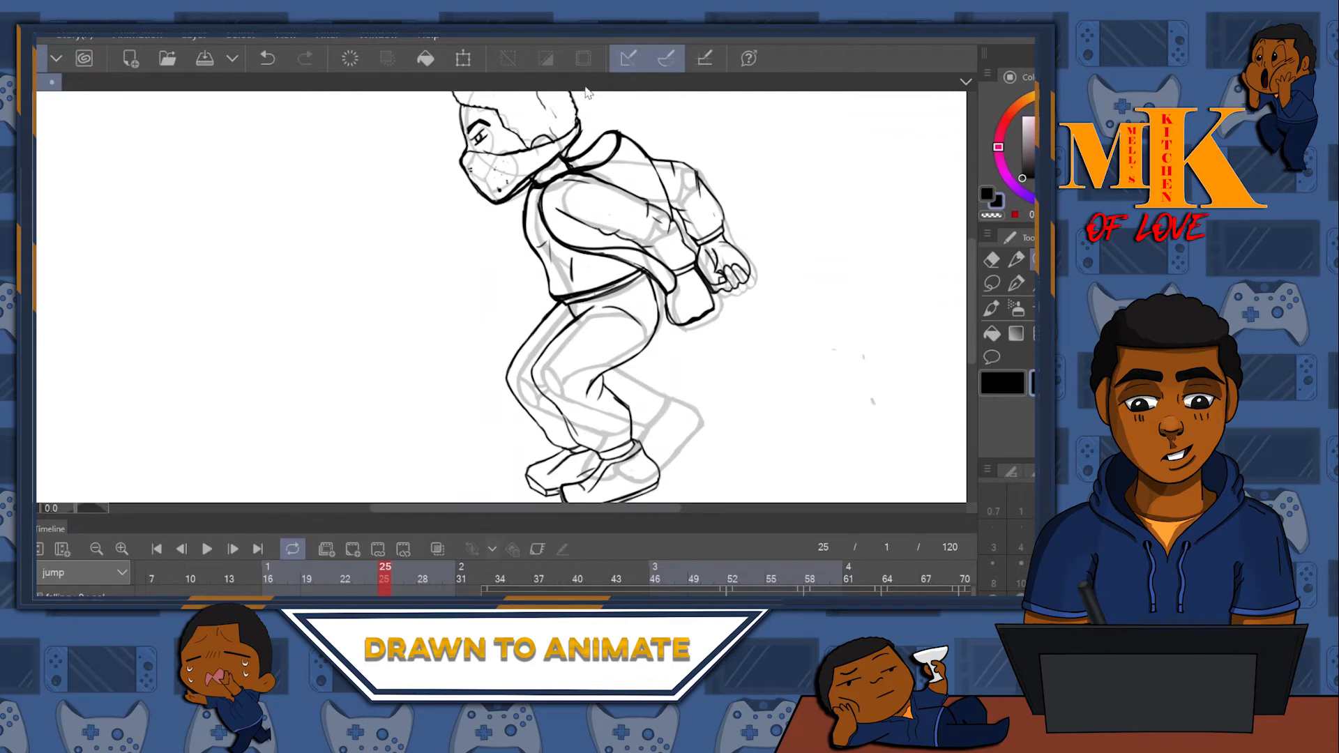
left_click(463, 60)
left_click_drag(649, 371, 657, 367)
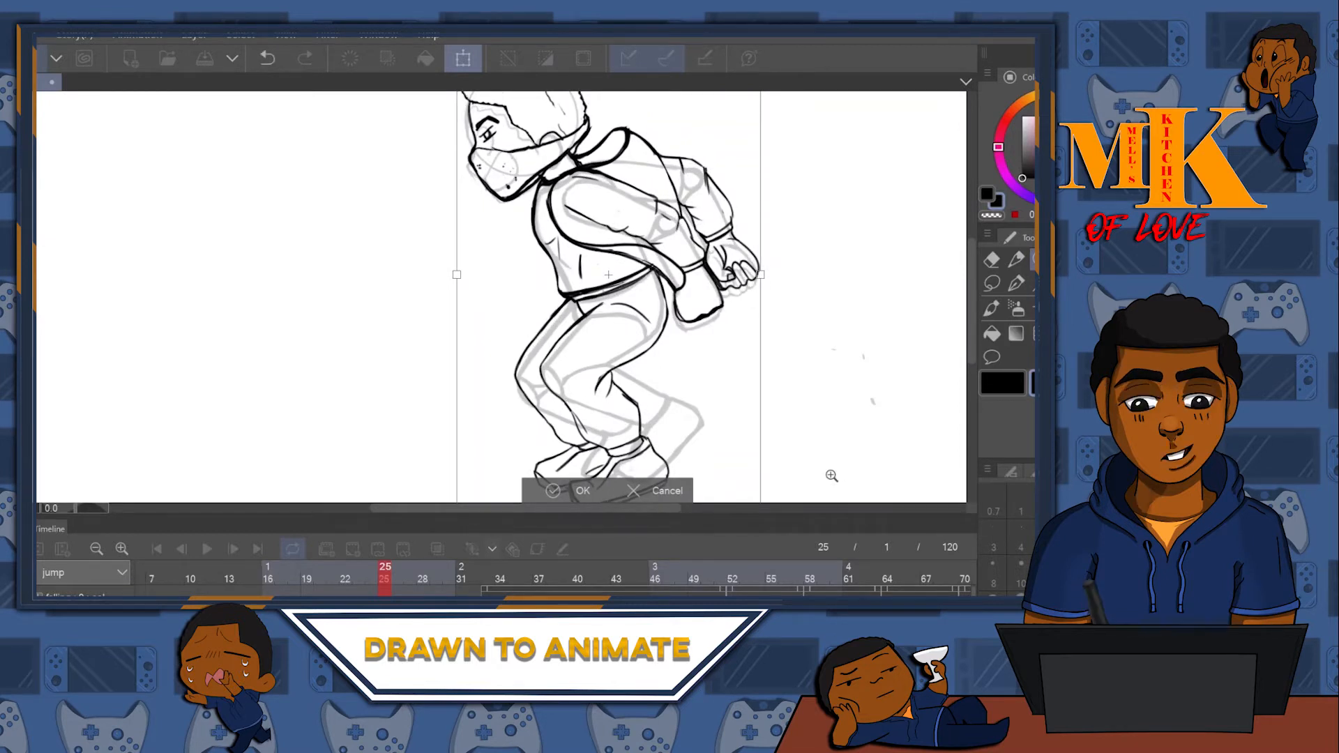
key("Return")
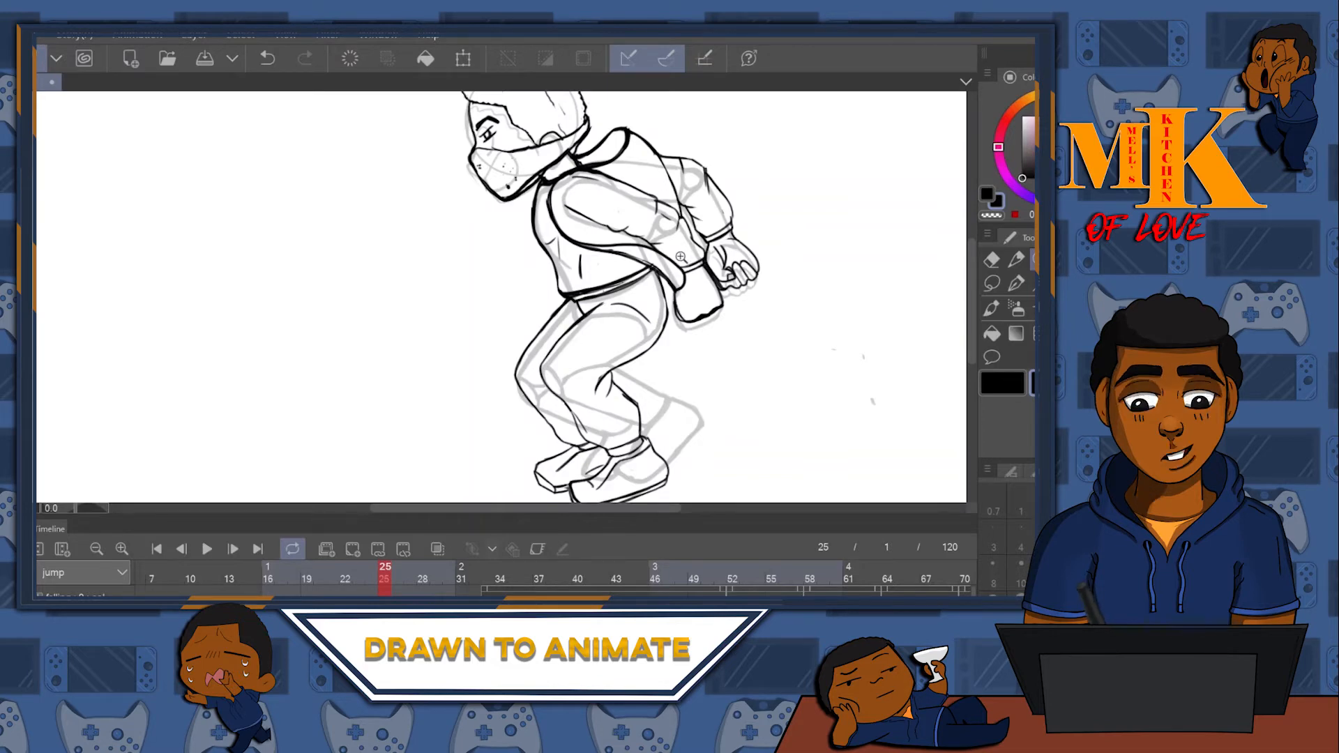
mouse_move(620, 363)
left_mouse_down()
mouse_move(597, 341)
mouse_move(596, 361)
left_mouse_up()
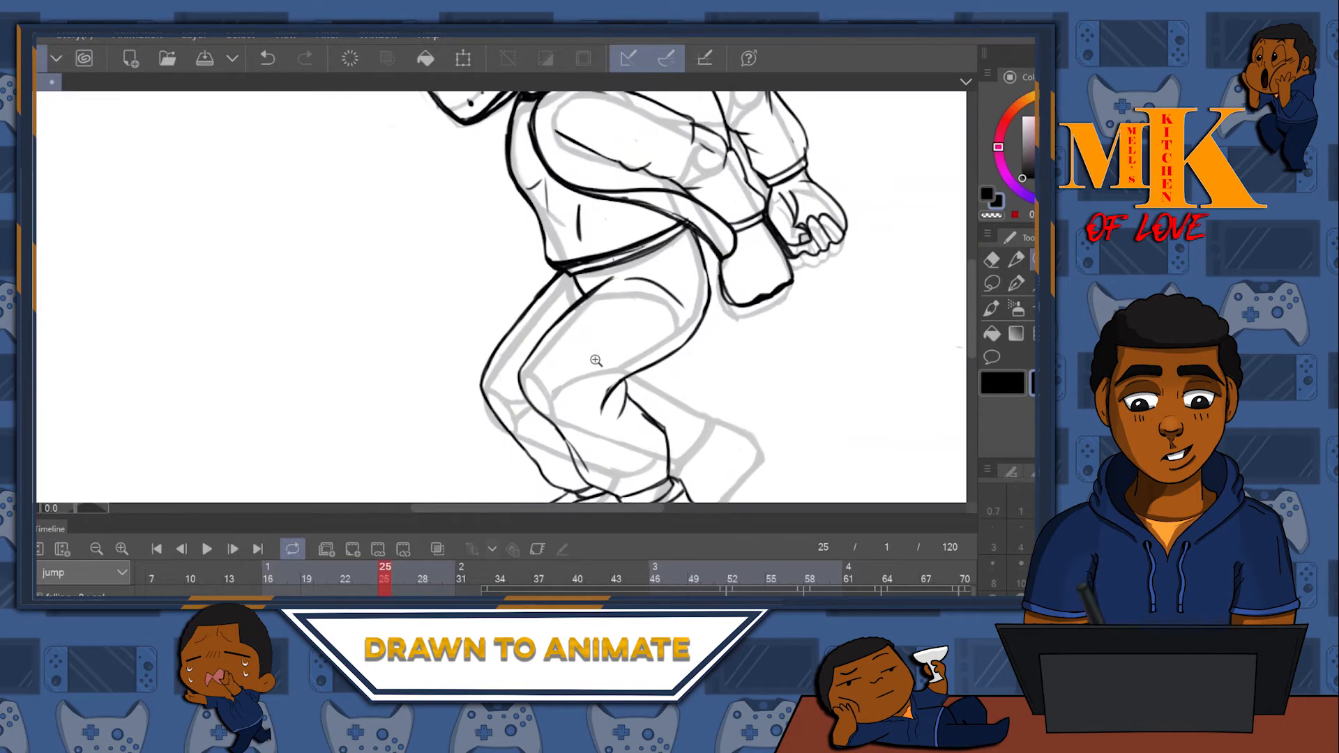
- Lasso-select the lower legs and shoes on frame 25 and rotate them counterclockwise to match the grey sketch
left_click_drag(767, 368, 610, 255)
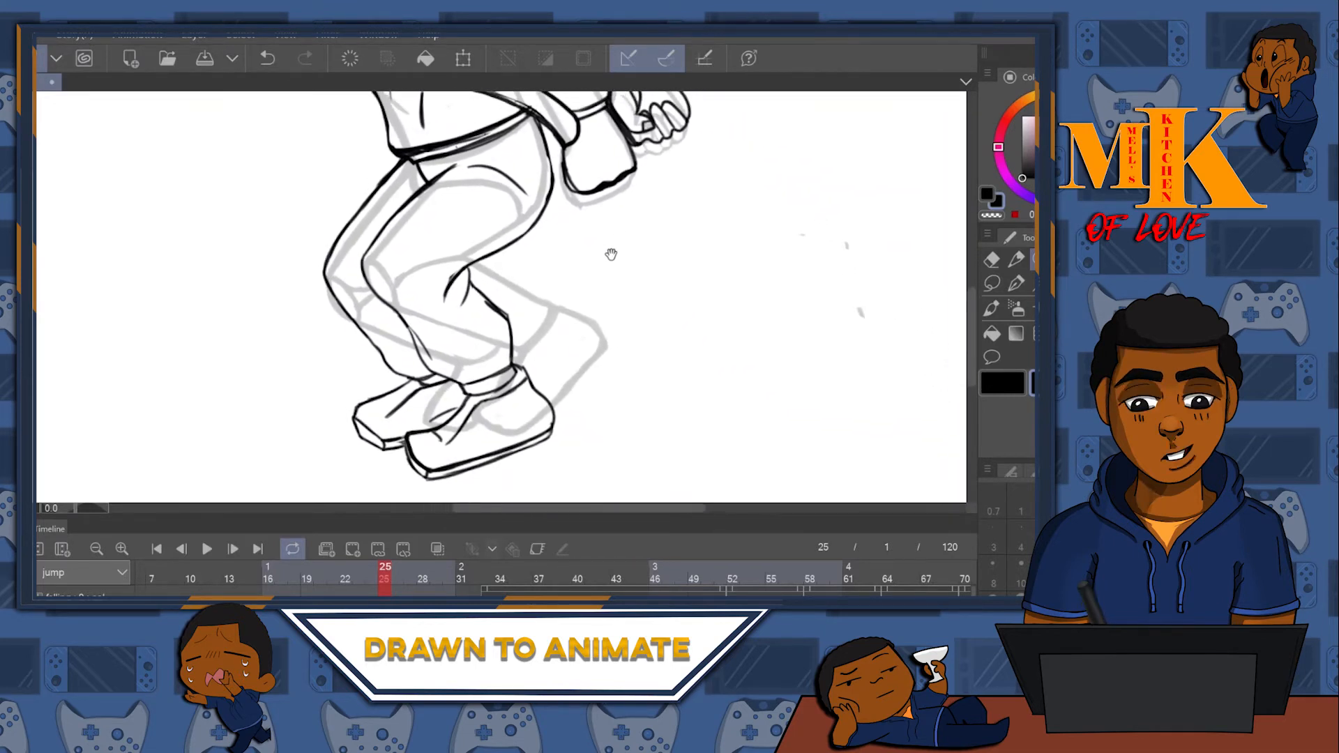
left_click(1016, 260)
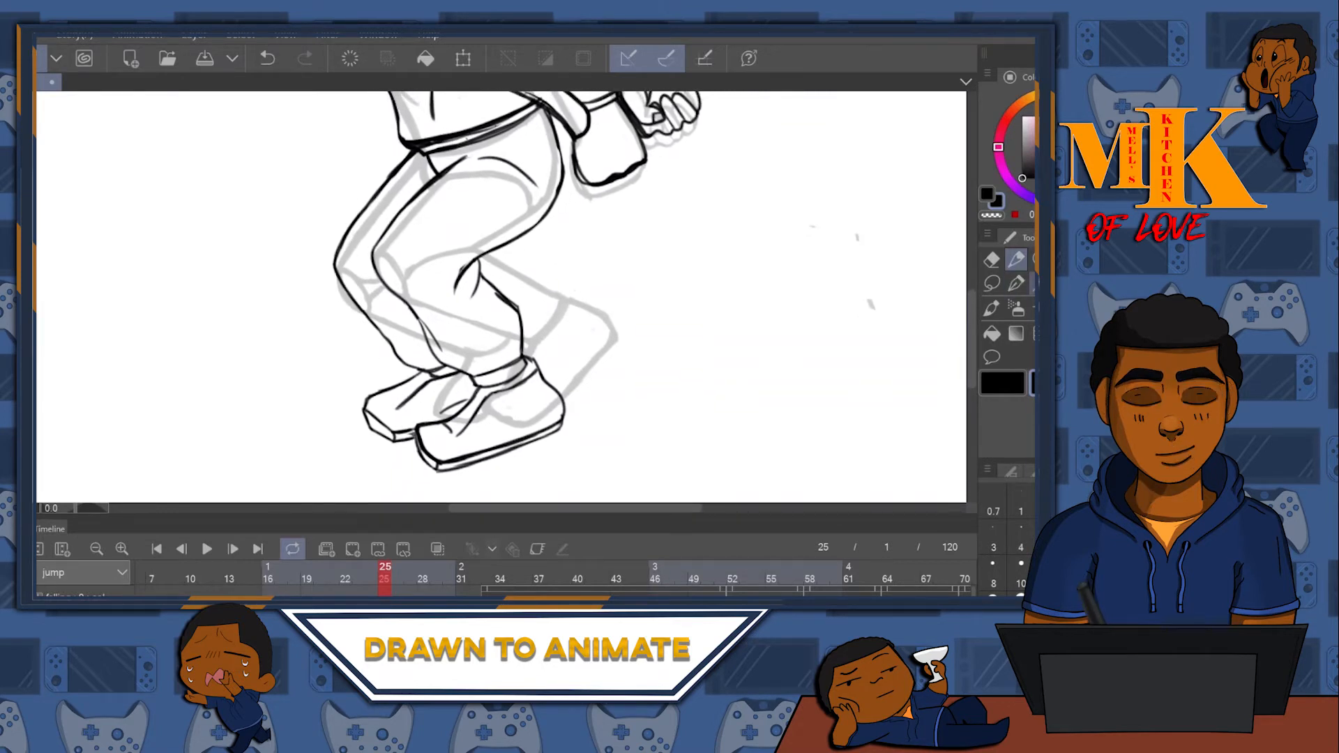
left_click(992, 283)
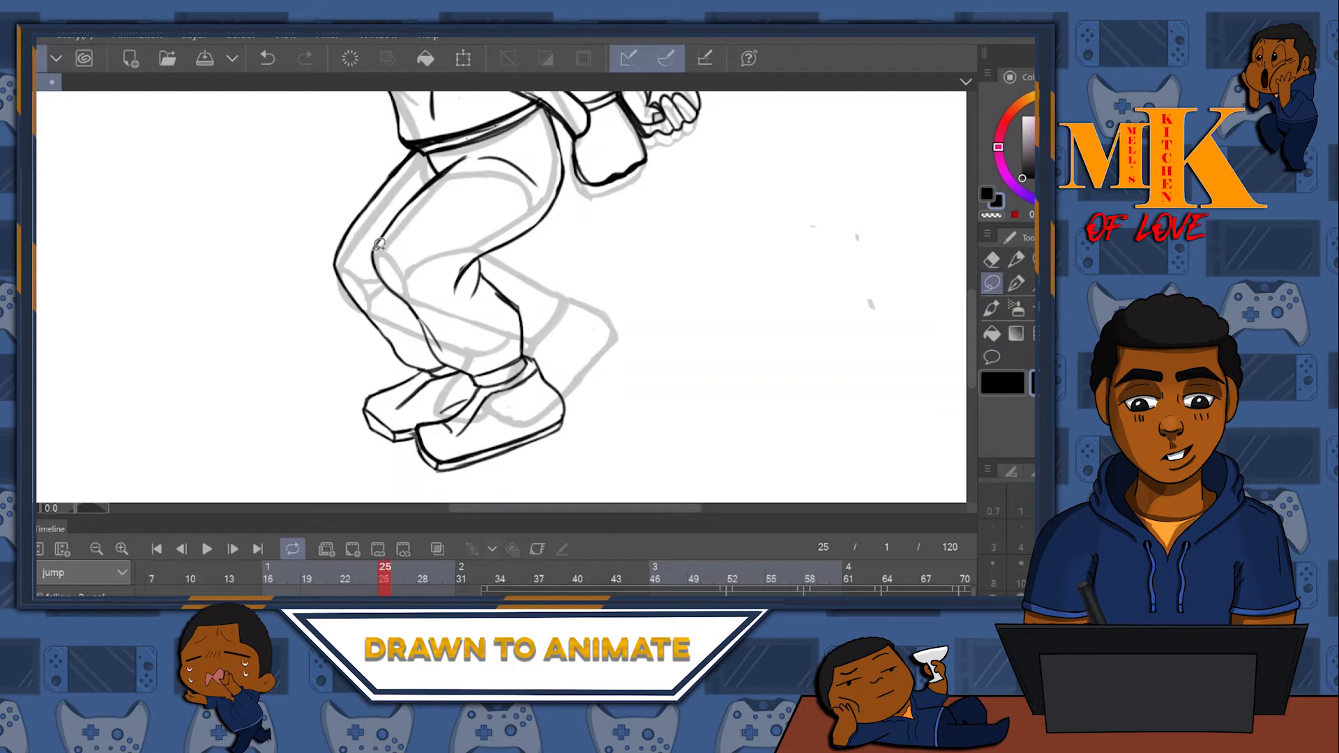
mouse_move(449, 249)
left_mouse_down()
mouse_move(610, 318)
mouse_move(571, 466)
left_mouse_up()
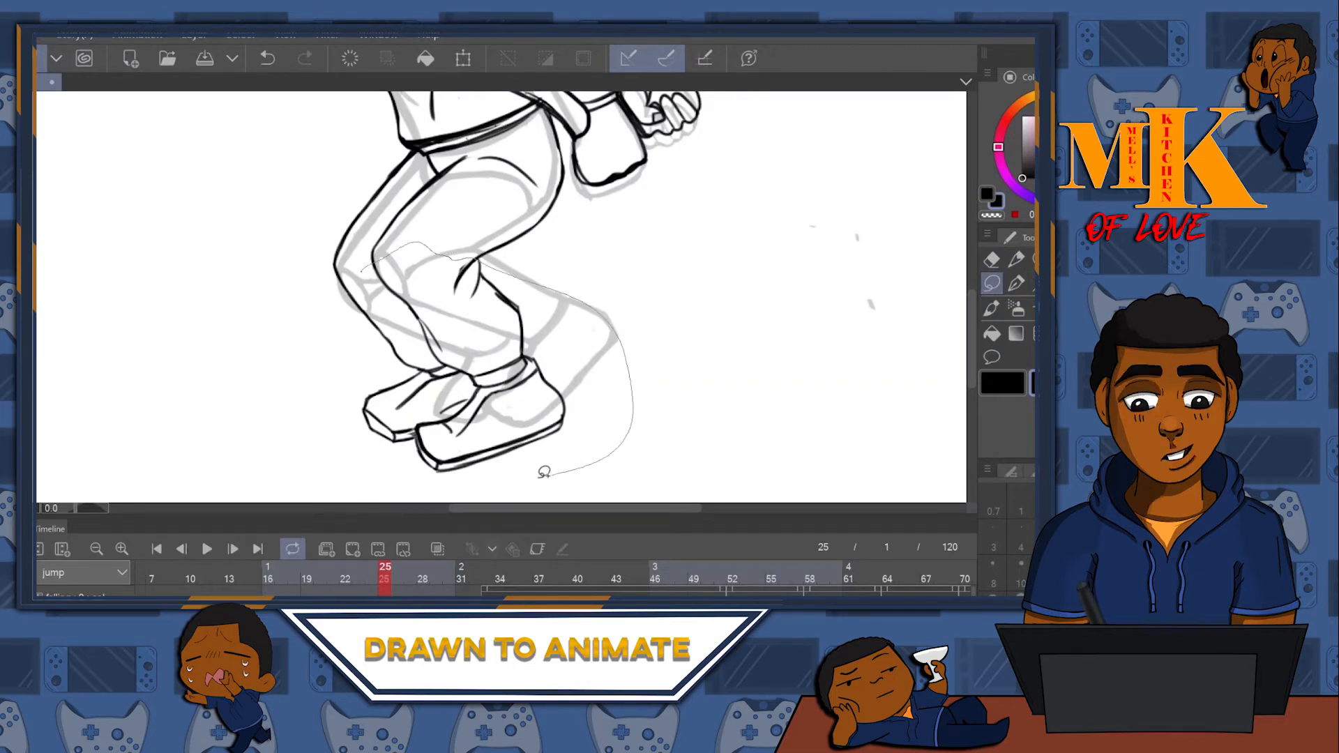
left_click_drag(327, 284, 331, 282)
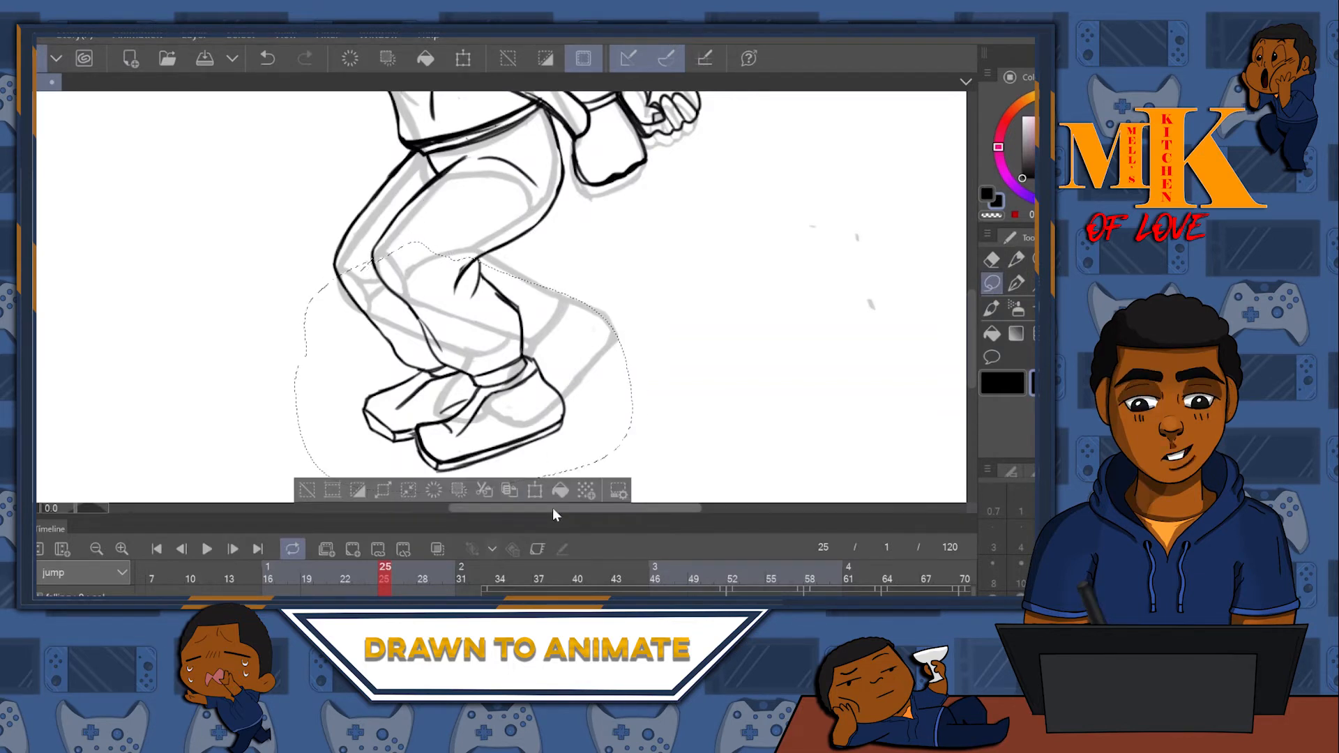
left_click(534, 489)
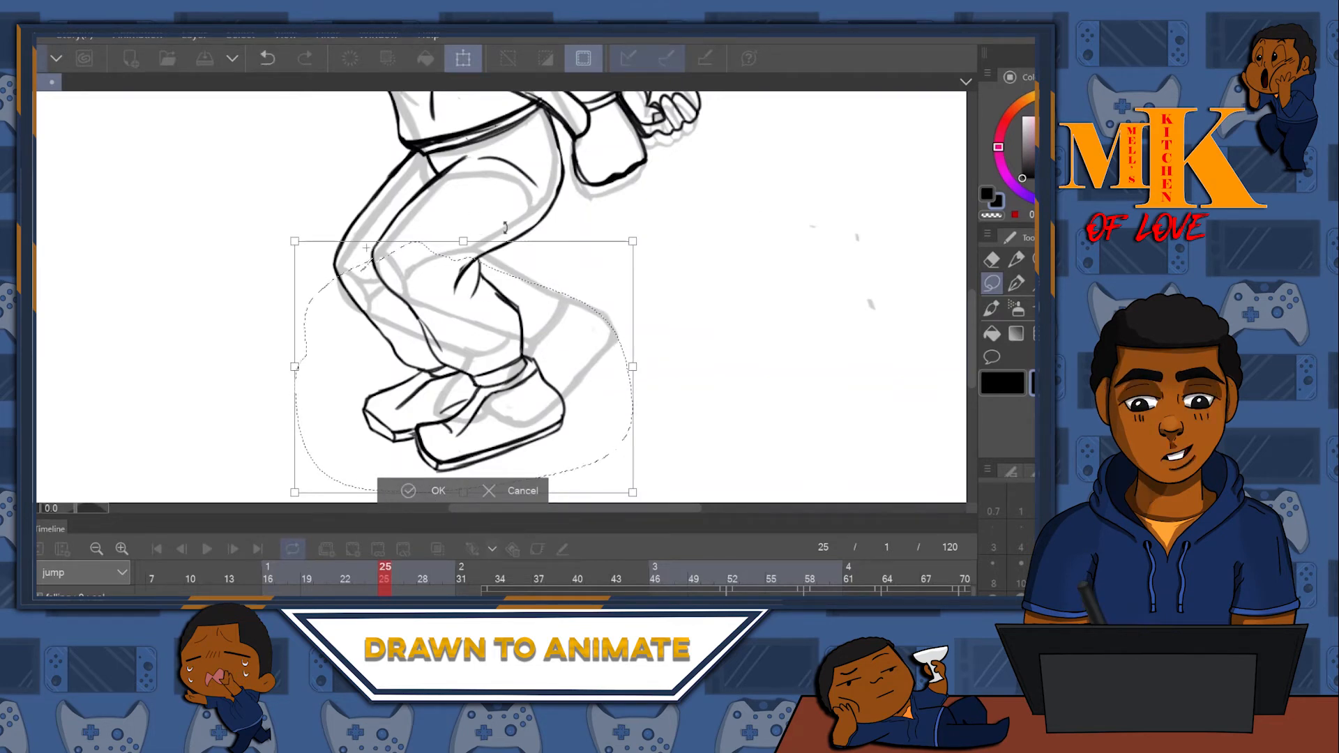
left_click_drag(667, 279, 777, 223)
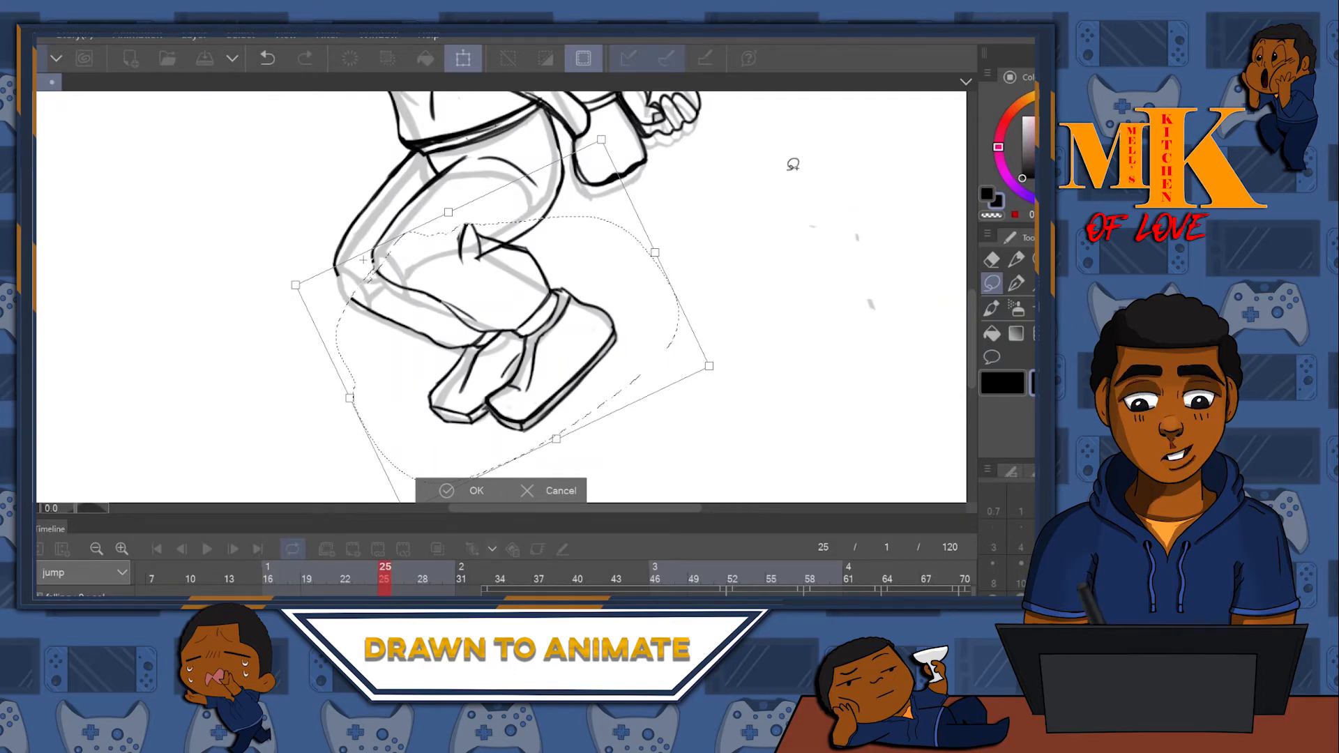
key("Return")
- Deselect the rotated lower legs and erase the leftover crease lines behind the near knee
key("ctrl+space")
left_click_drag(405, 245, 460, 249)
left_click_drag(547, 265, 783, 227)
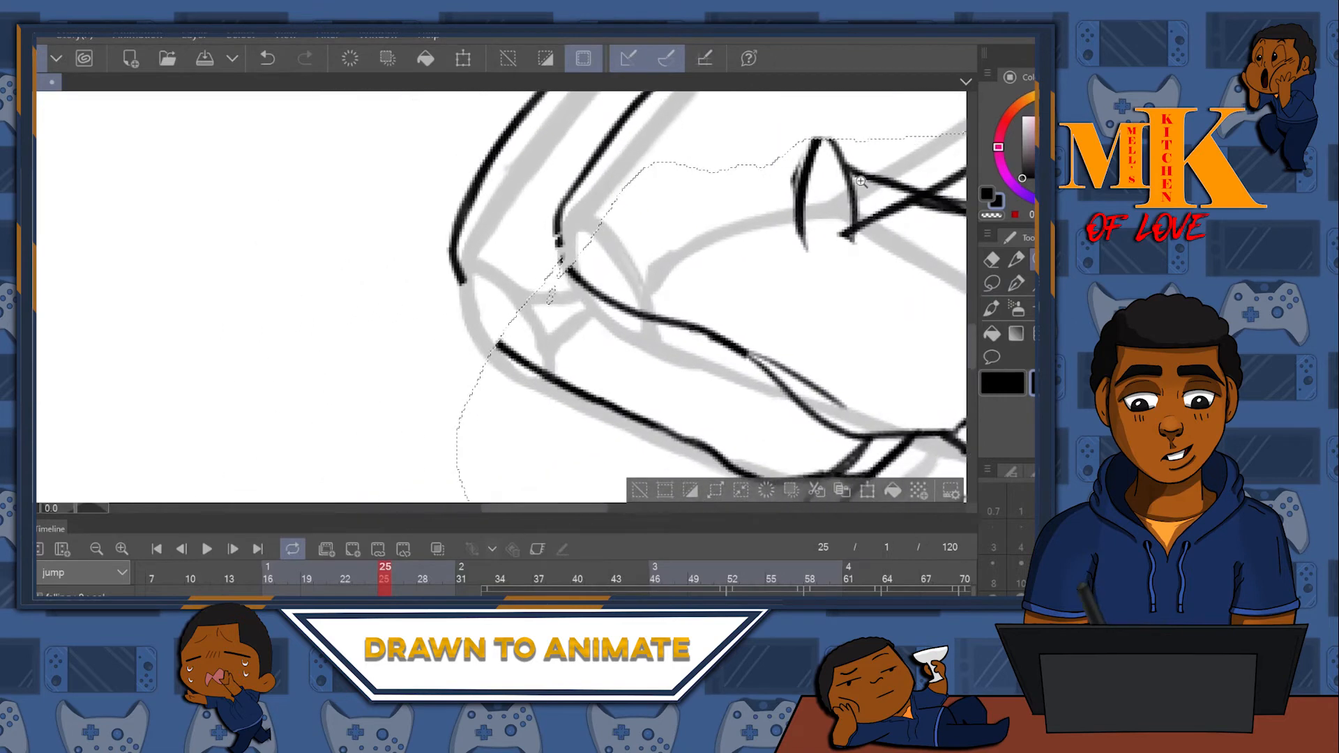
left_click(994, 260)
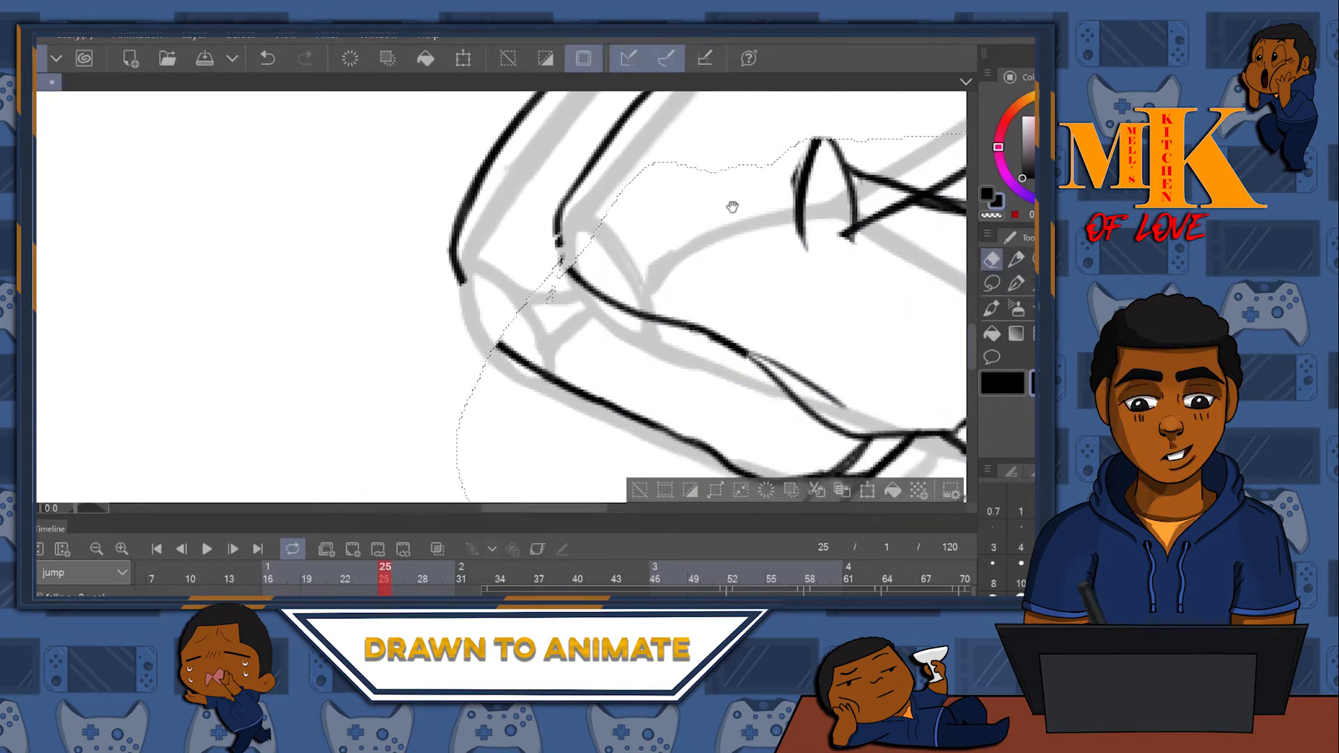
key("ctrl+d")
mouse_move(823, 143)
left_mouse_down()
mouse_move(780, 193)
mouse_move(808, 178)
mouse_move(802, 198)
left_mouse_up()
key("ctrl+space")
left_click_drag(908, 124, 699, 265)
left_click_drag(611, 340, 637, 321)
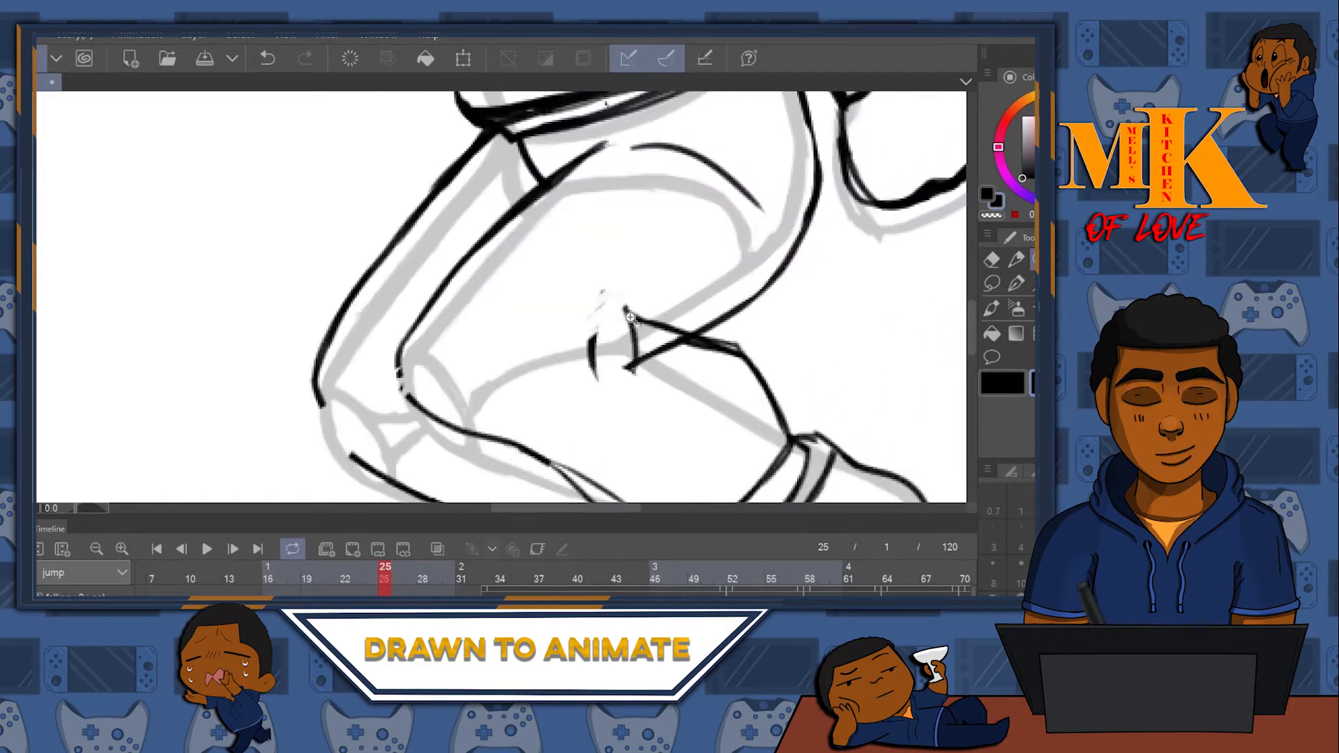
- Clean up the remaining crease marks and erase the mismatched knee and shin outlines of both legs
scroll(636, 321, "down", 2)
key("e")
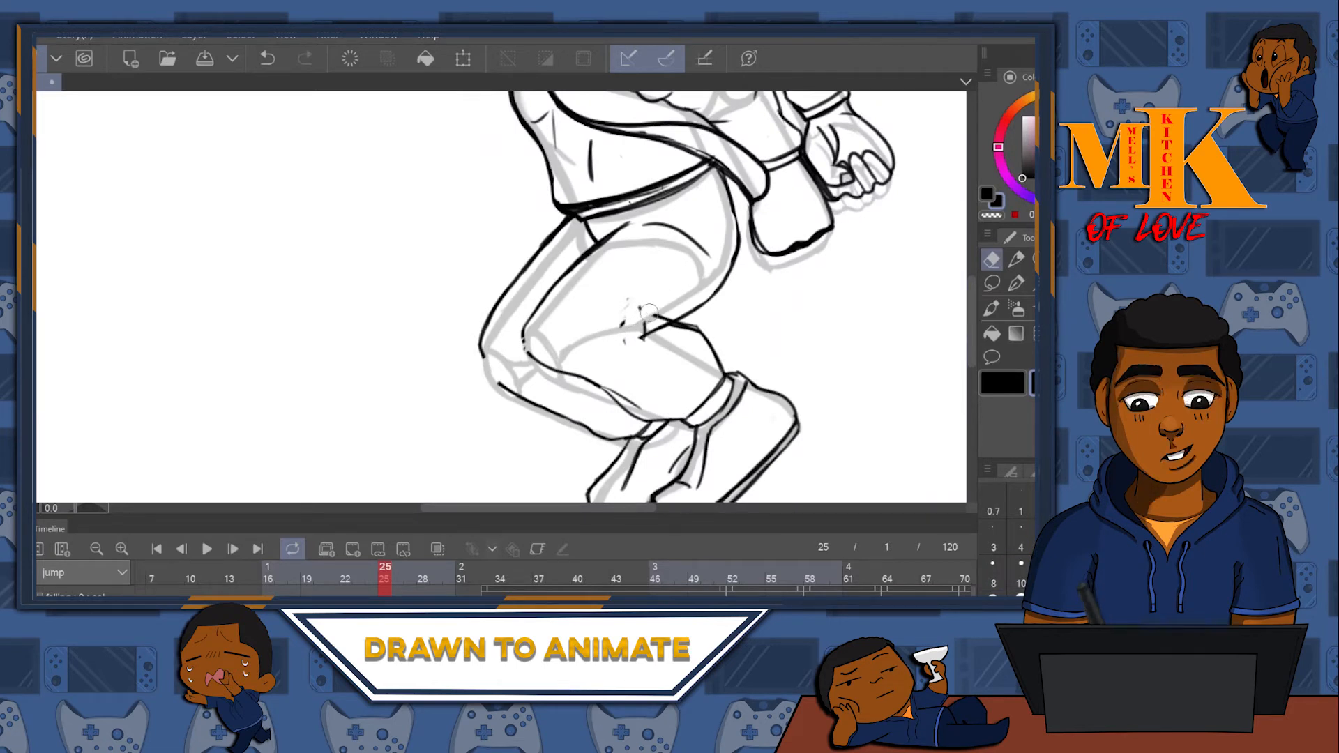
left_click(529, 354)
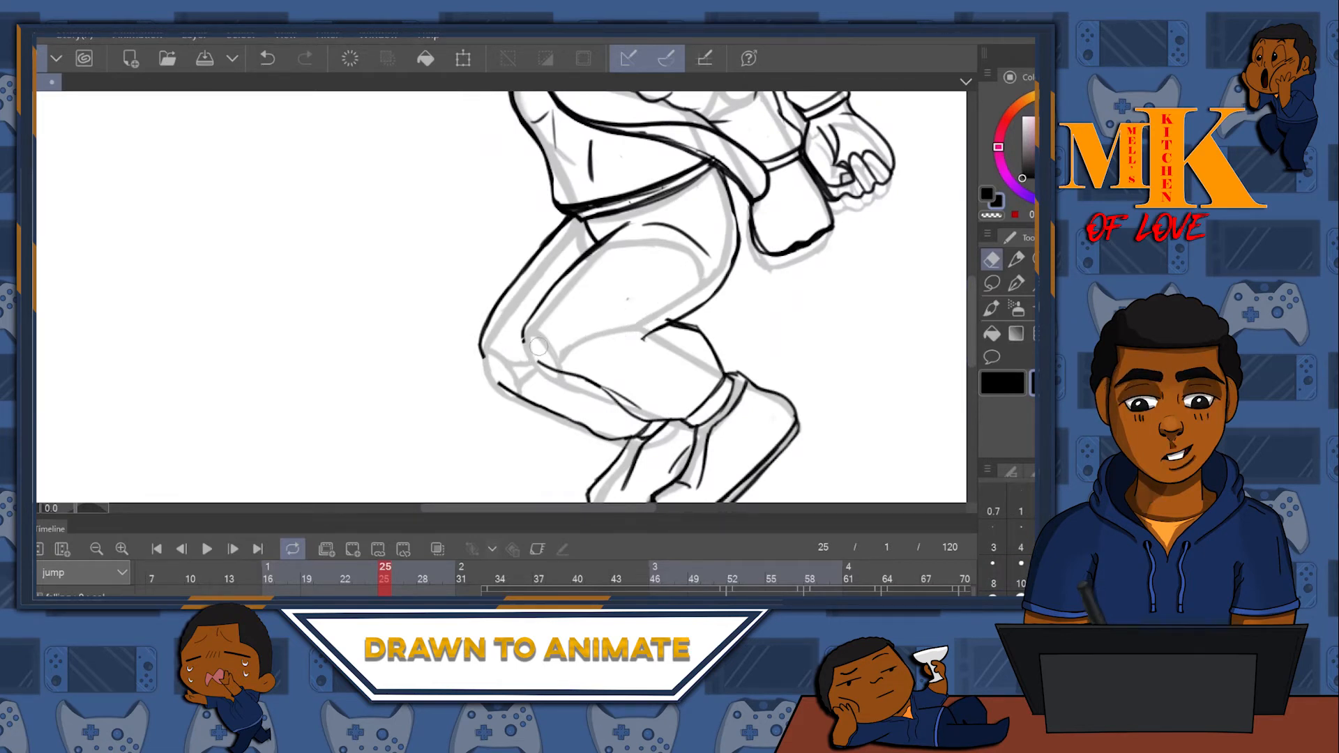
mouse_move(550, 366)
left_mouse_down()
mouse_move(642, 407)
mouse_move(572, 372)
mouse_move(488, 369)
left_mouse_up()
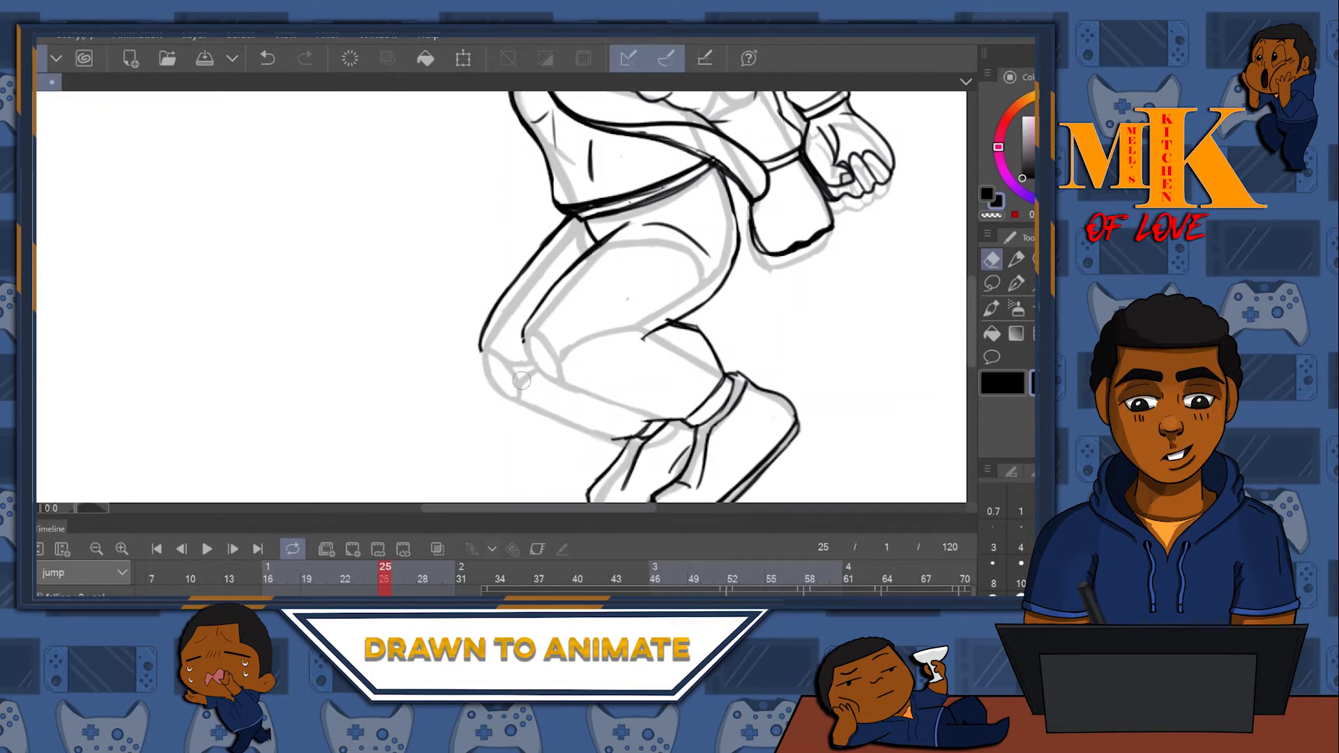
- Ink the front curve of the near knee, continuing the thigh outline down into the shin
left_click(1029, 259)
left_click_drag(510, 361, 561, 213)
left_click(1017, 260)
left_click_drag(736, 298, 587, 259)
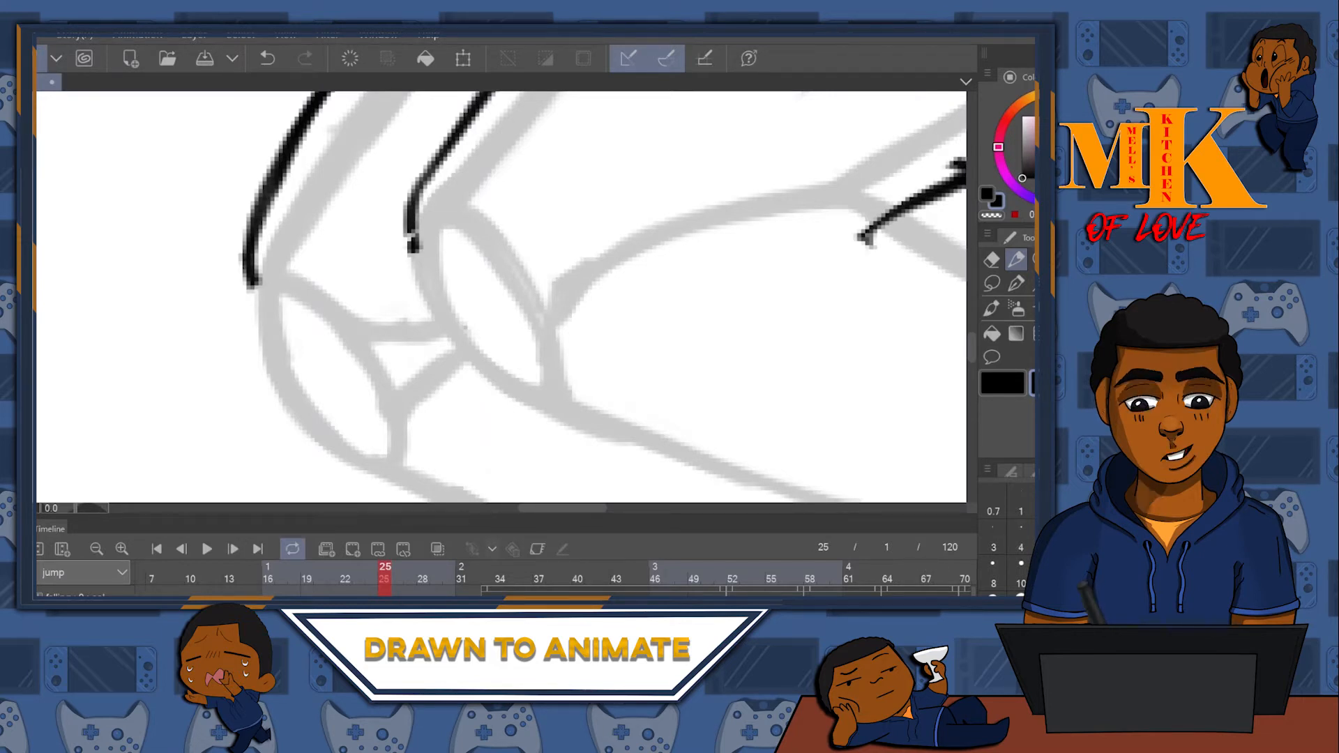
scroll(417, 250, "up", 2)
left_click_drag(415, 229, 405, 268)
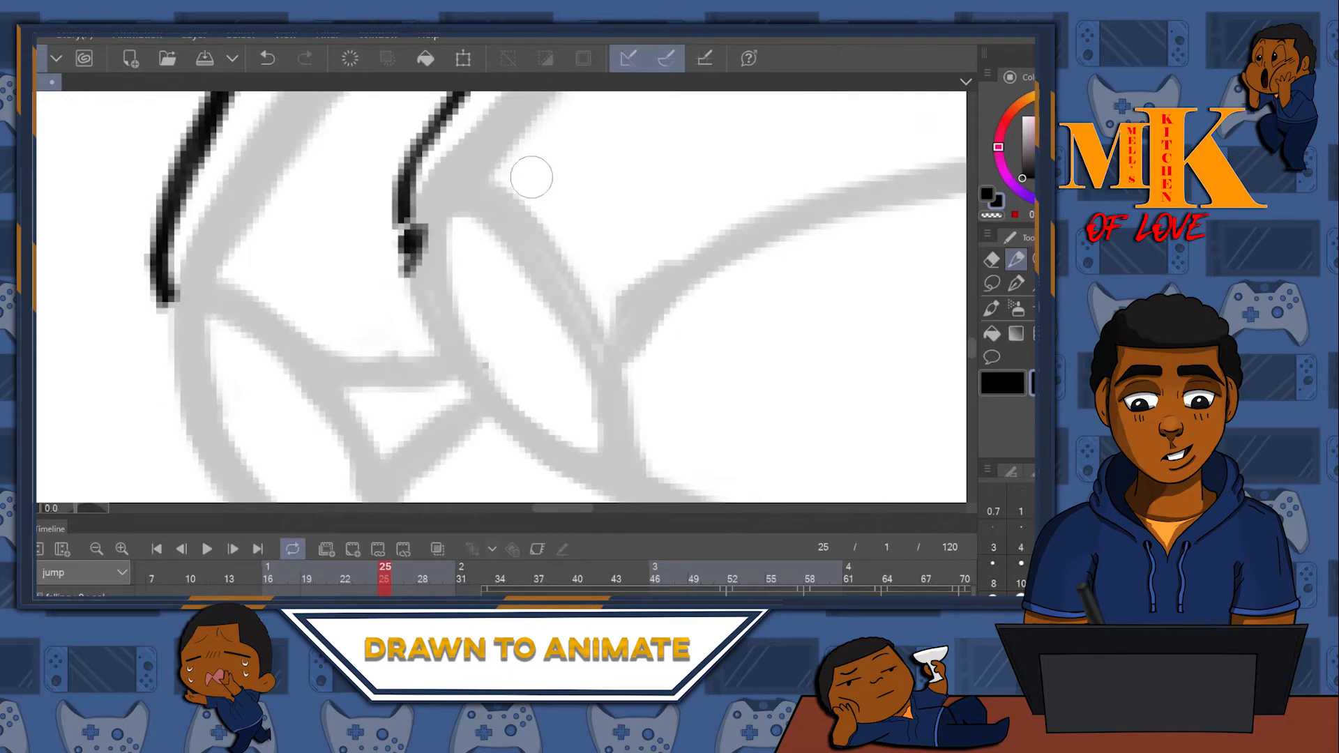
key("ctrl+z")
scroll(532, 194, "down", 2)
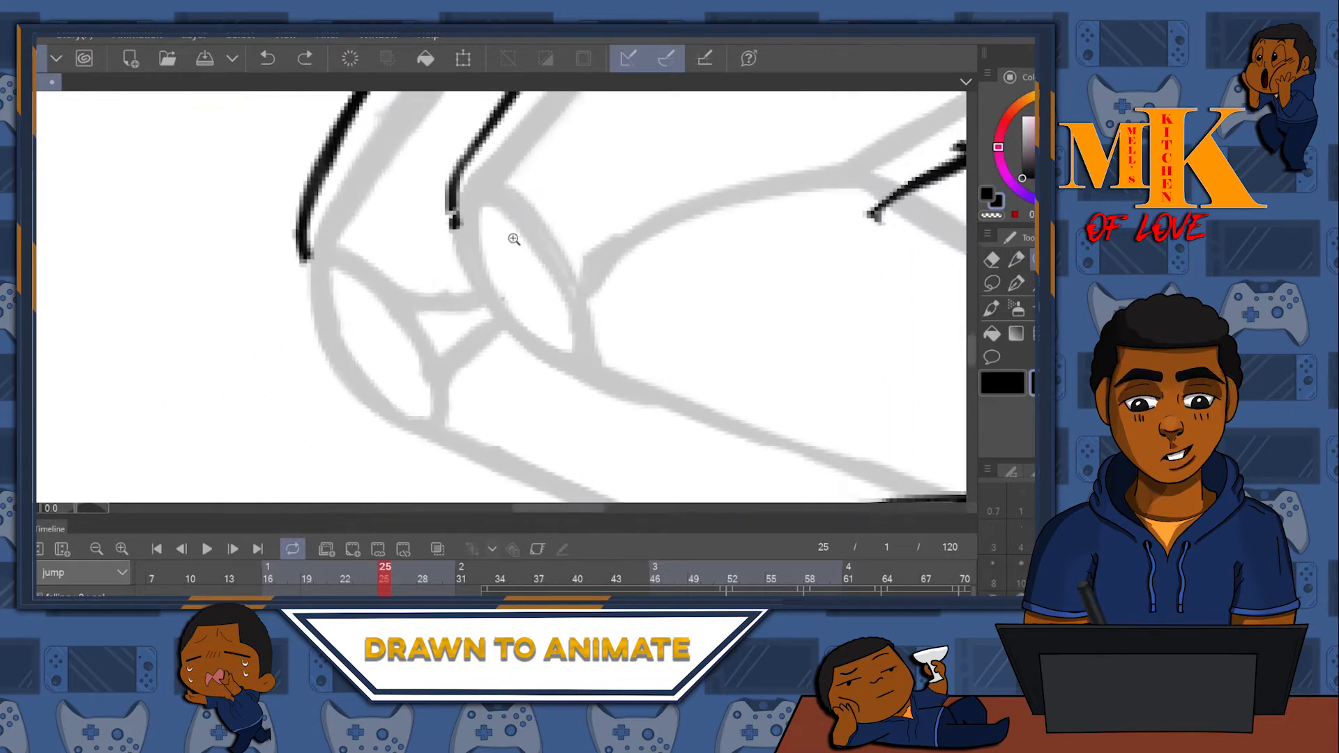
scroll(514, 239, "down", 2)
key("p")
mouse_move(406, 234)
left_mouse_down()
mouse_move(406, 303)
mouse_move(521, 418)
left_mouse_up()
left_click_drag(422, 363, 598, 429)
- Erase the overlapping lines behind the near knee where the underside of the thigh crosses the calf
mouse_move(758, 279)
left_mouse_down()
mouse_move(472, 387)
mouse_move(717, 381)
mouse_move(824, 327)
left_mouse_up()
mouse_move(676, 304)
left_mouse_down()
mouse_move(607, 342)
mouse_move(558, 393)
left_mouse_up()
key("p")
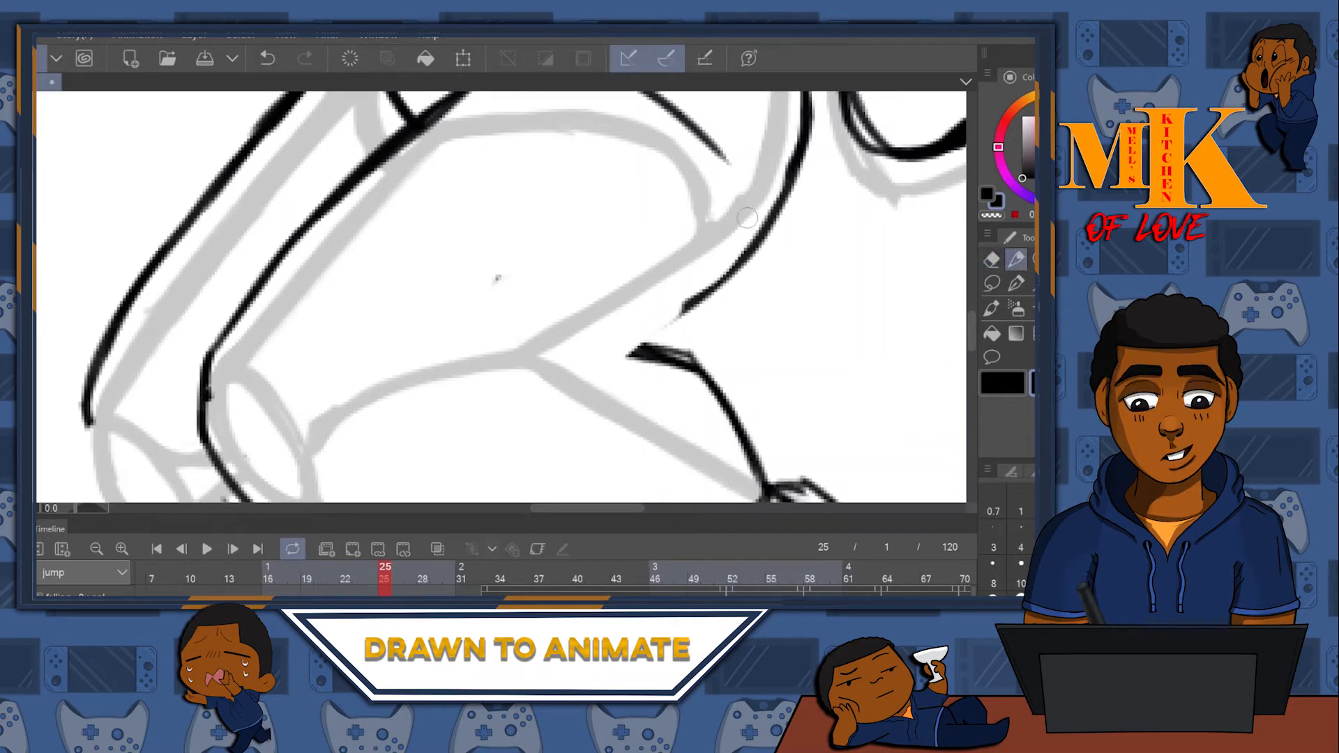
left_click_drag(808, 113, 765, 275)
left_click_drag(798, 177, 726, 343)
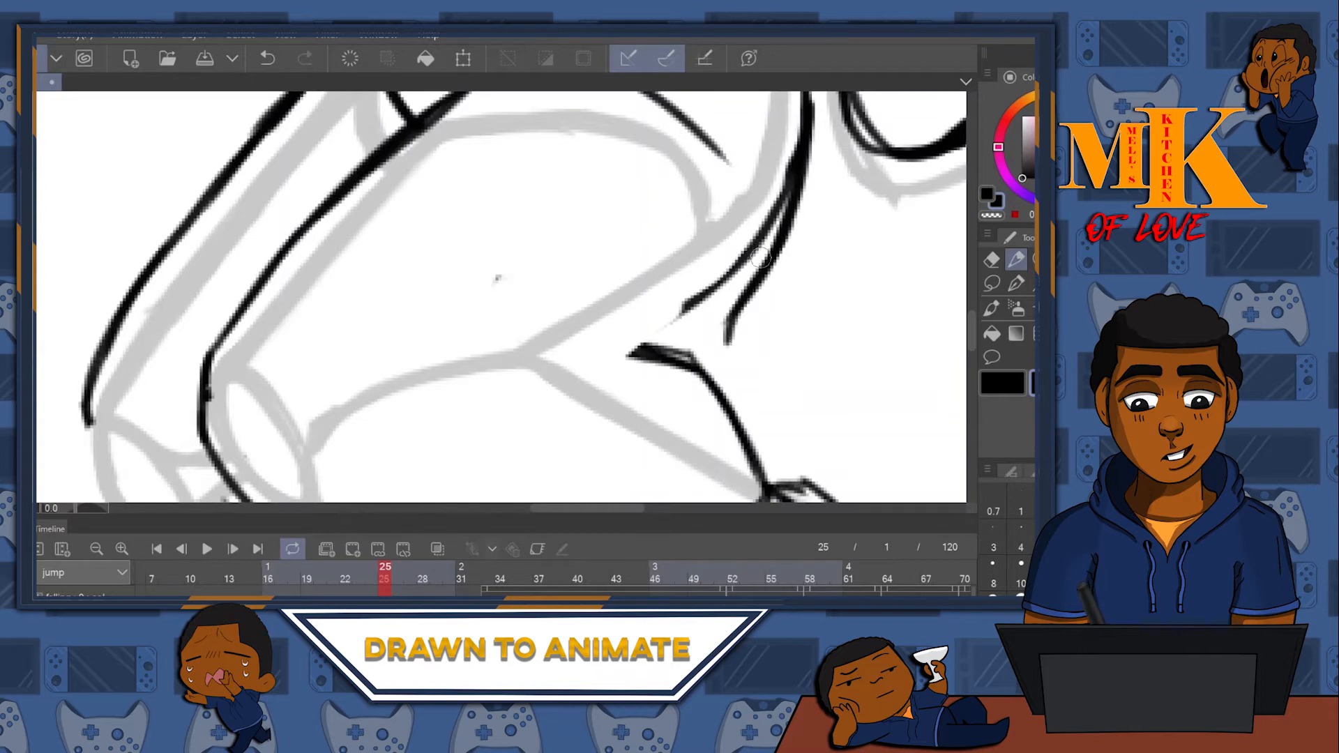
key("ctrl+z")
key("ctrl+z")
- Erase the end of the thigh's underside line, then redraw it with a bulging trouser fold and the calf's upper line
key("e")
mouse_move(783, 254)
left_mouse_down()
mouse_move(744, 218)
mouse_move(728, 259)
left_mouse_up()
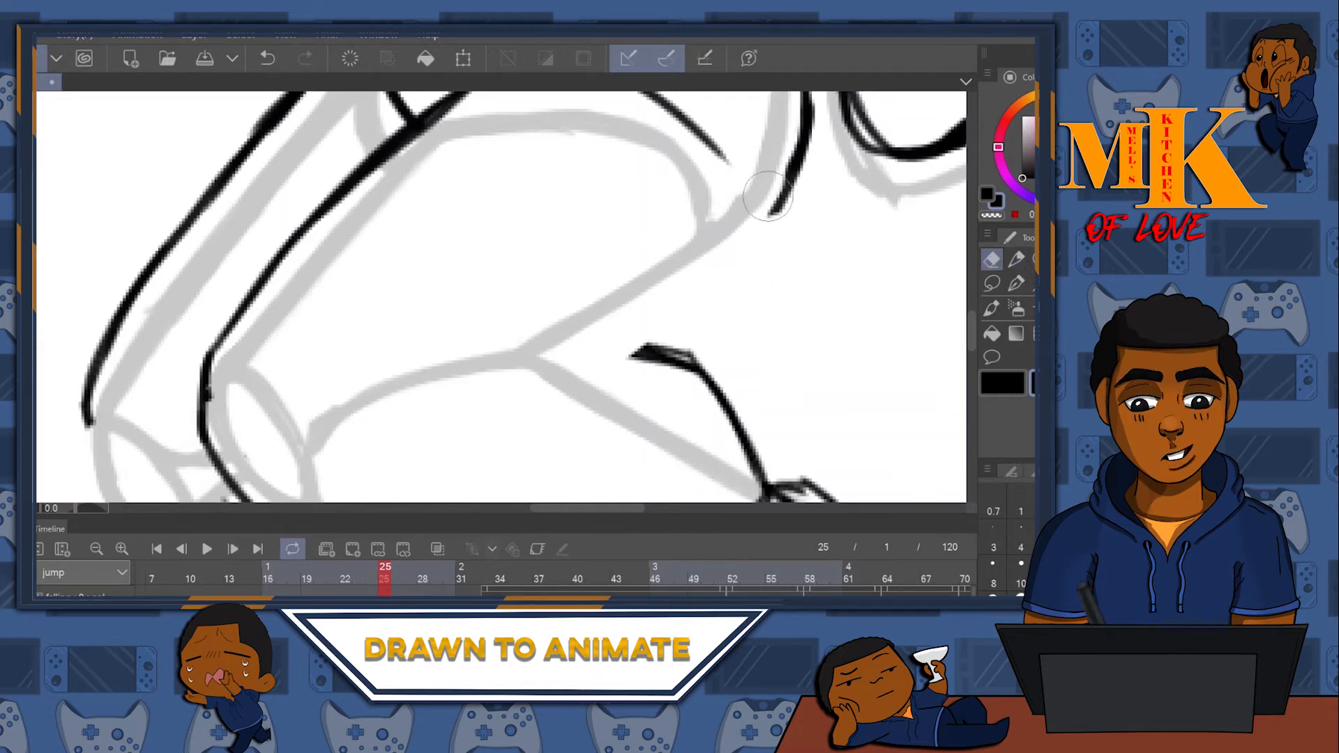
key("p")
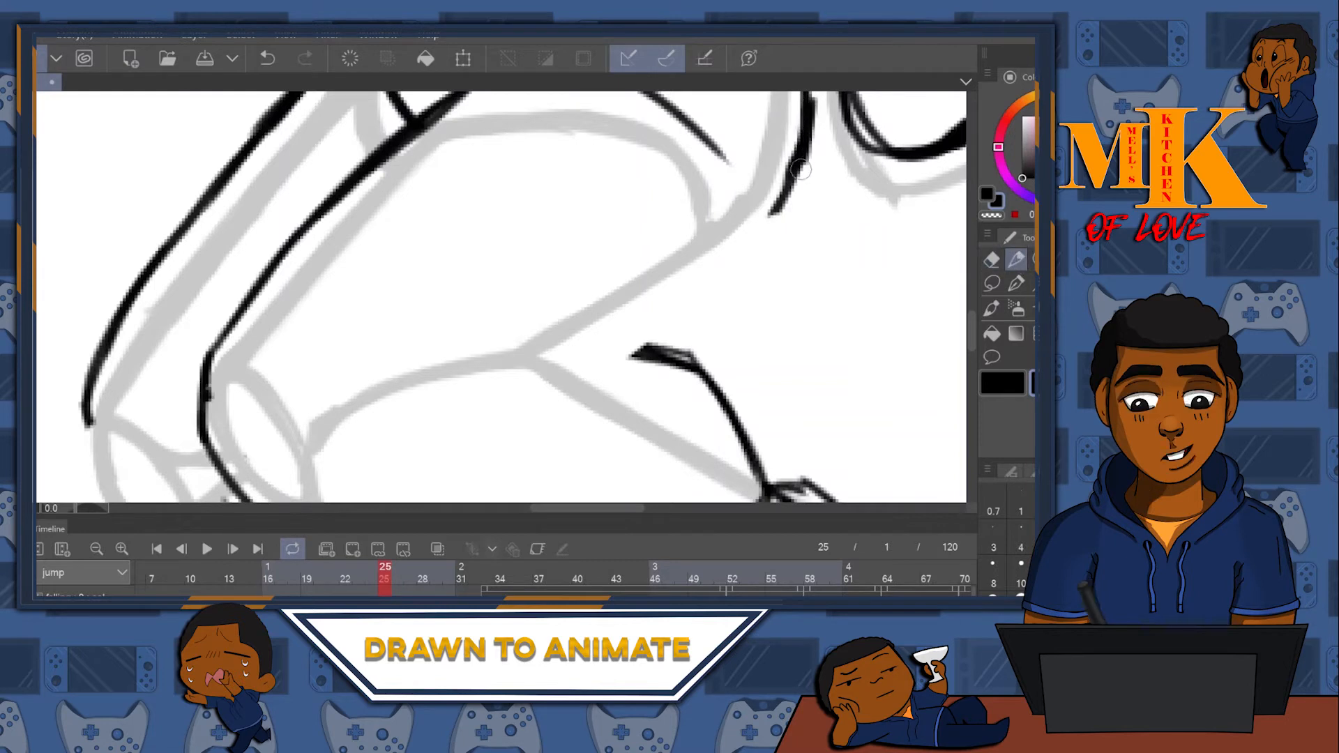
left_click_drag(803, 156, 680, 267)
mouse_move(767, 213)
left_mouse_down()
mouse_move(774, 272)
mouse_move(634, 324)
left_mouse_up()
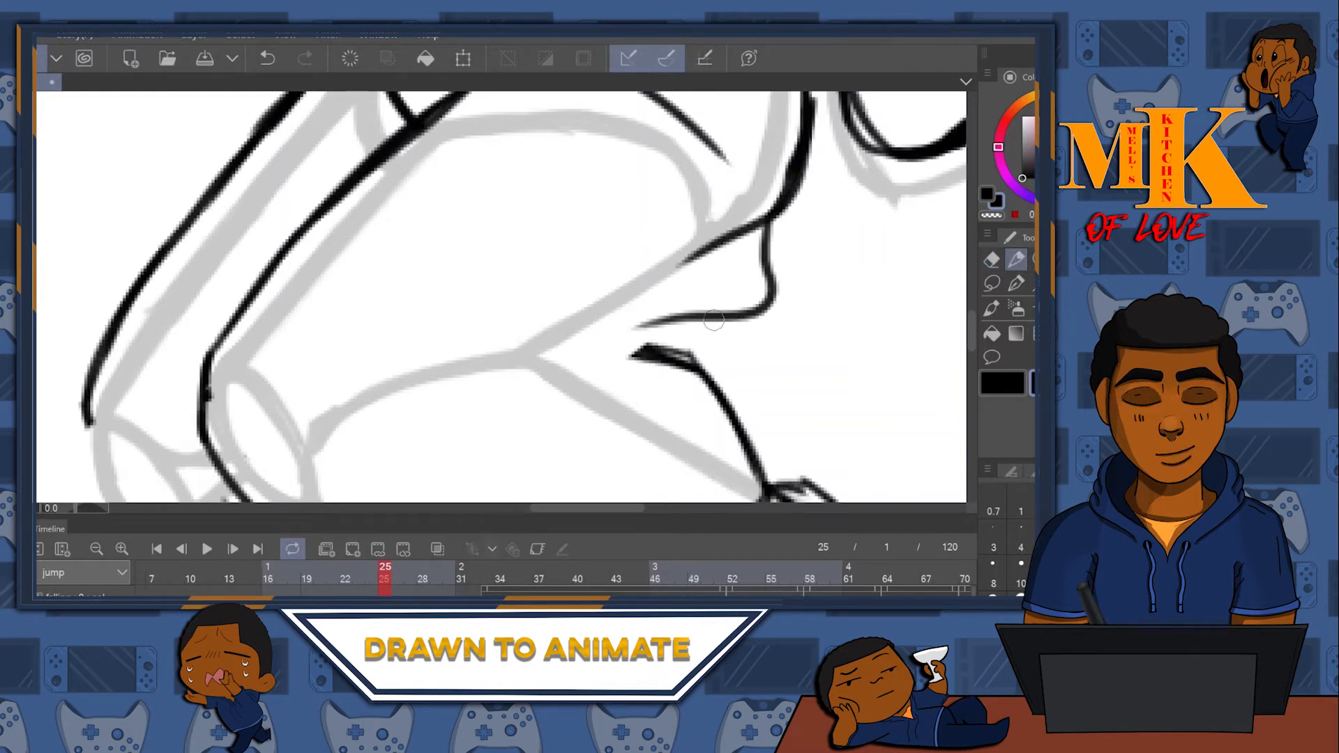
left_click_drag(738, 314, 702, 319)
left_click_drag(658, 363, 390, 467)
- Erase the stray stub where the trouser fold meets the calf, using a smaller eraser
mouse_move(706, 315)
left_mouse_down()
mouse_move(860, 147)
mouse_move(893, 132)
left_mouse_up()
left_click_drag(800, 238, 586, 325)
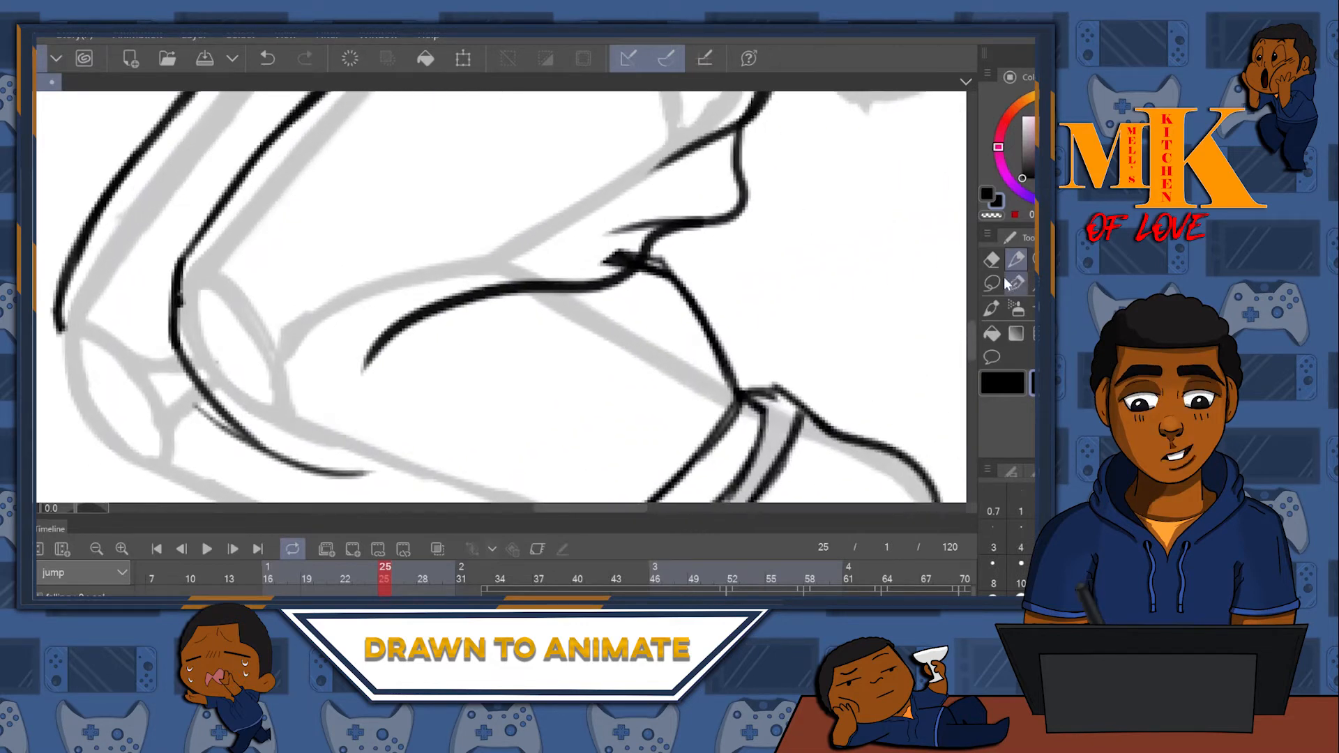
key("[")
key("[")
key("[")
key("[")
mouse_move(625, 251)
left_mouse_down()
mouse_move(610, 266)
mouse_move(898, 227)
mouse_move(829, 275)
left_mouse_up()
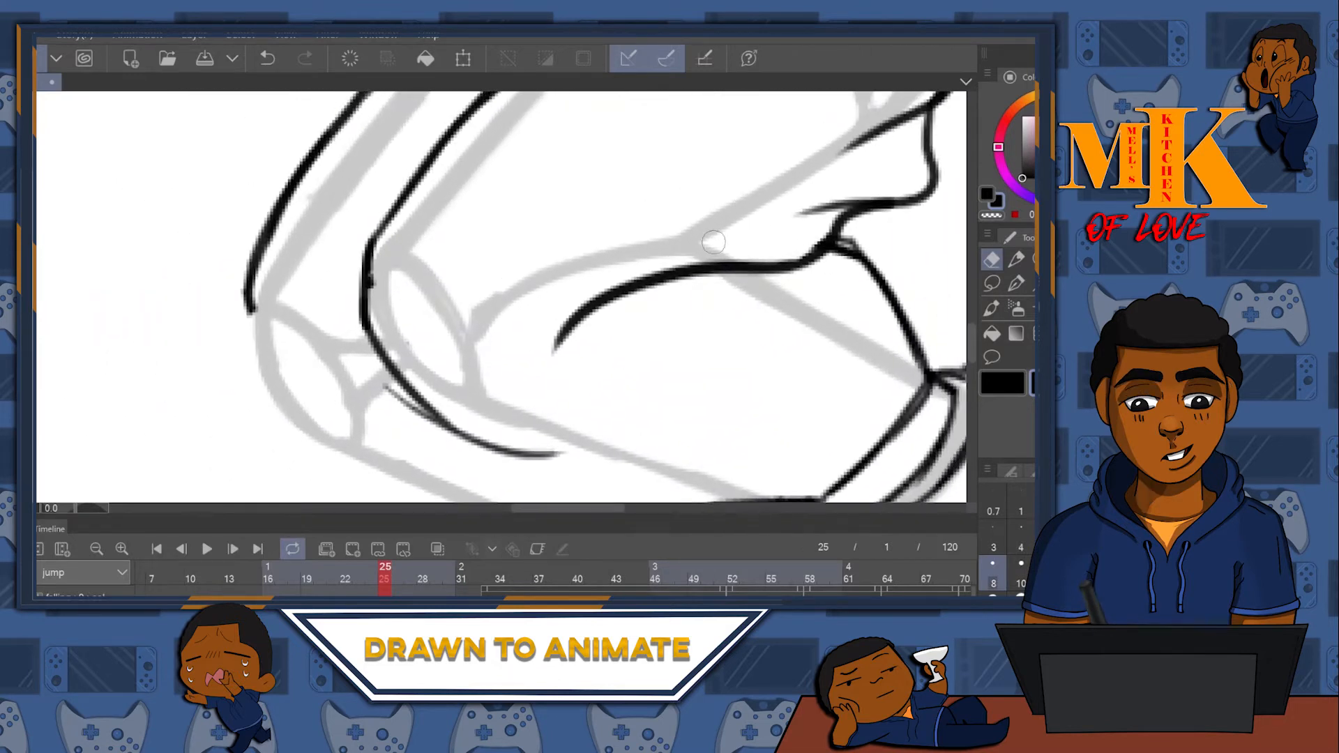
- Thicken the near knee's front outline and redraw the start of the shin line
left_click(1016, 260)
left_click_drag(591, 280, 611, 382)
mouse_move(575, 131)
left_mouse_down()
mouse_move(451, 251)
mouse_move(372, 419)
mouse_move(377, 460)
left_mouse_up()
left_click_drag(516, 352, 378, 180)
mouse_move(238, 216)
left_mouse_down()
mouse_move(246, 280)
mouse_move(371, 368)
mouse_move(427, 386)
left_mouse_up()
- Erase the doubled, misdirected tail of the near shin line below the knee
key("e")
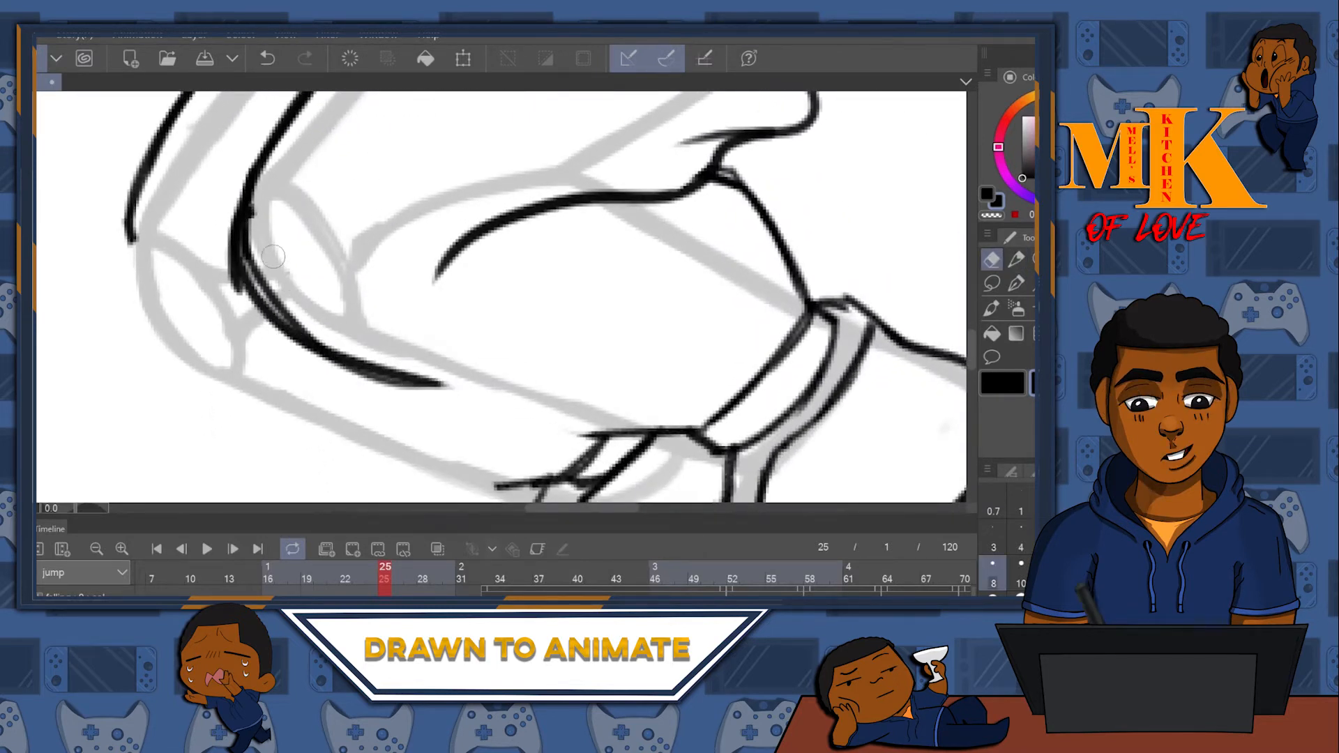
mouse_move(250, 208)
left_mouse_down()
mouse_move(267, 282)
mouse_move(384, 376)
mouse_move(478, 396)
left_mouse_up()
left_click_drag(254, 267, 366, 347)
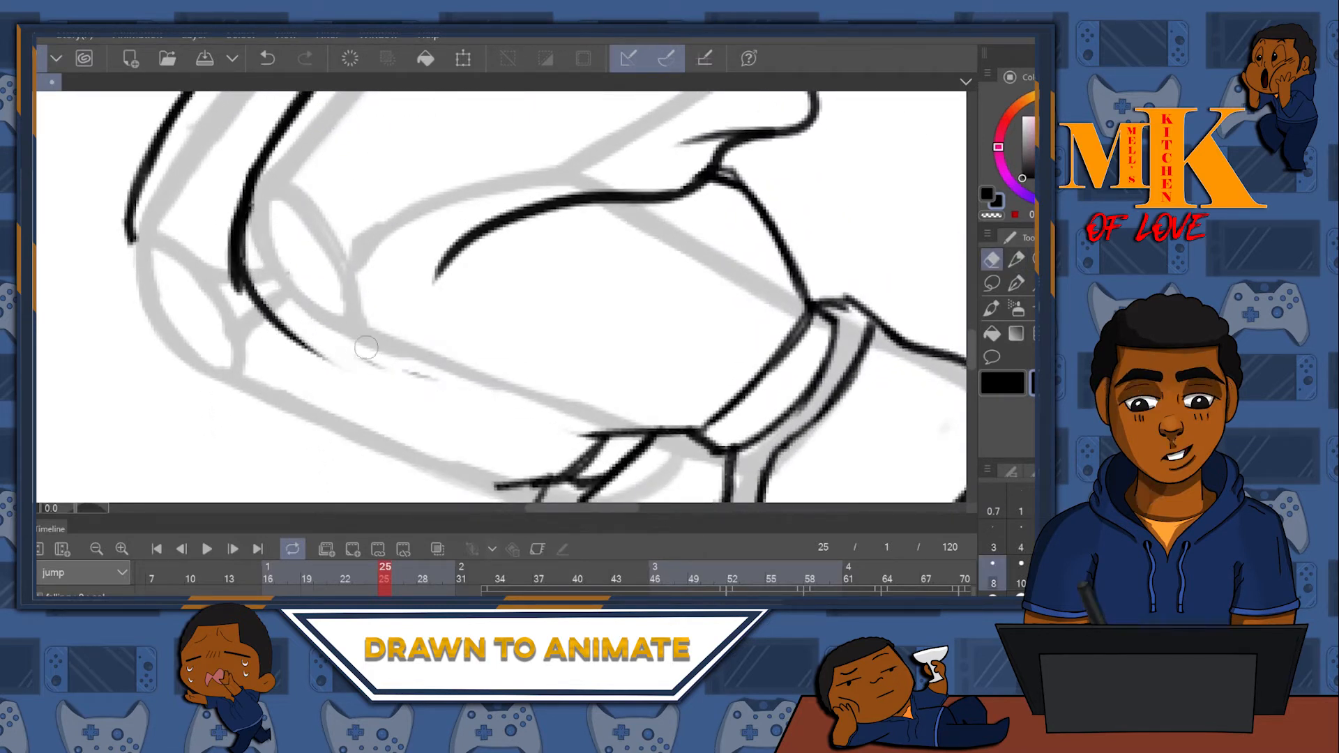
left_click_drag(220, 231, 282, 360)
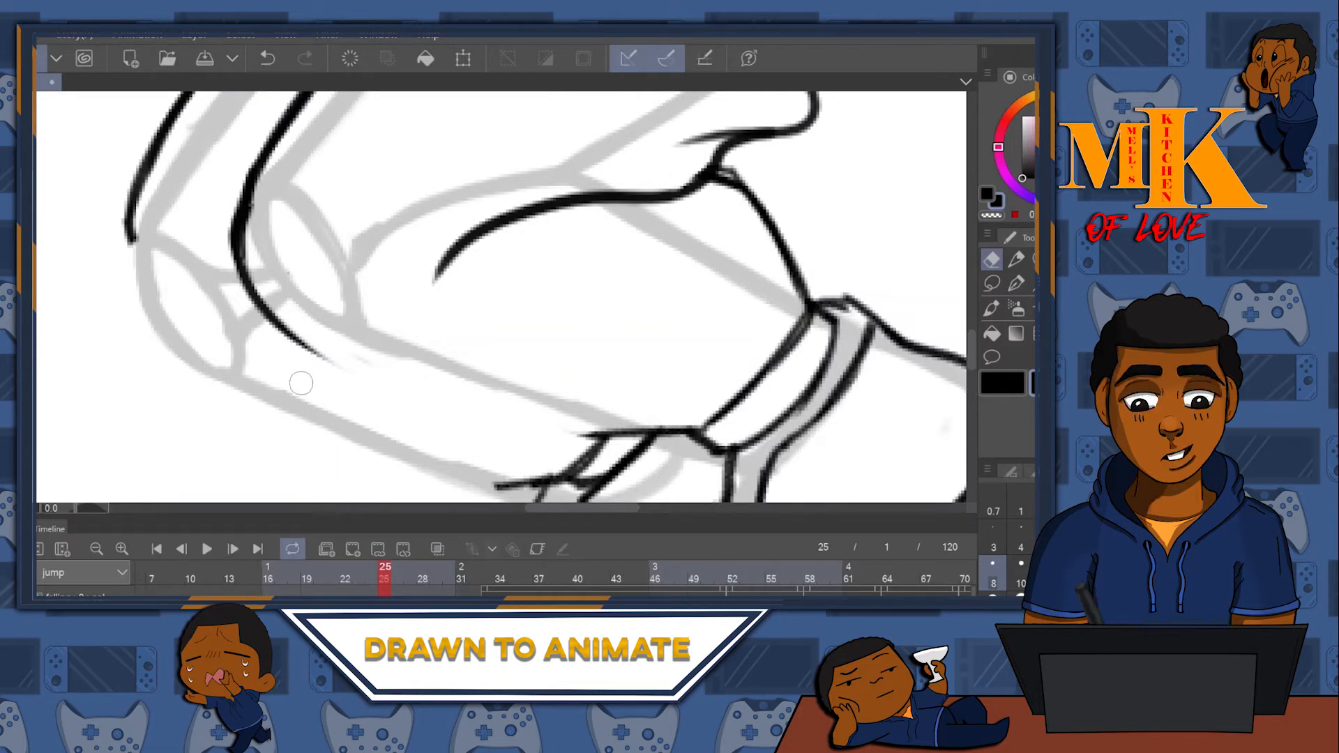
- Draw the near shin outline from below the knee toward the ankle hem
key("p")
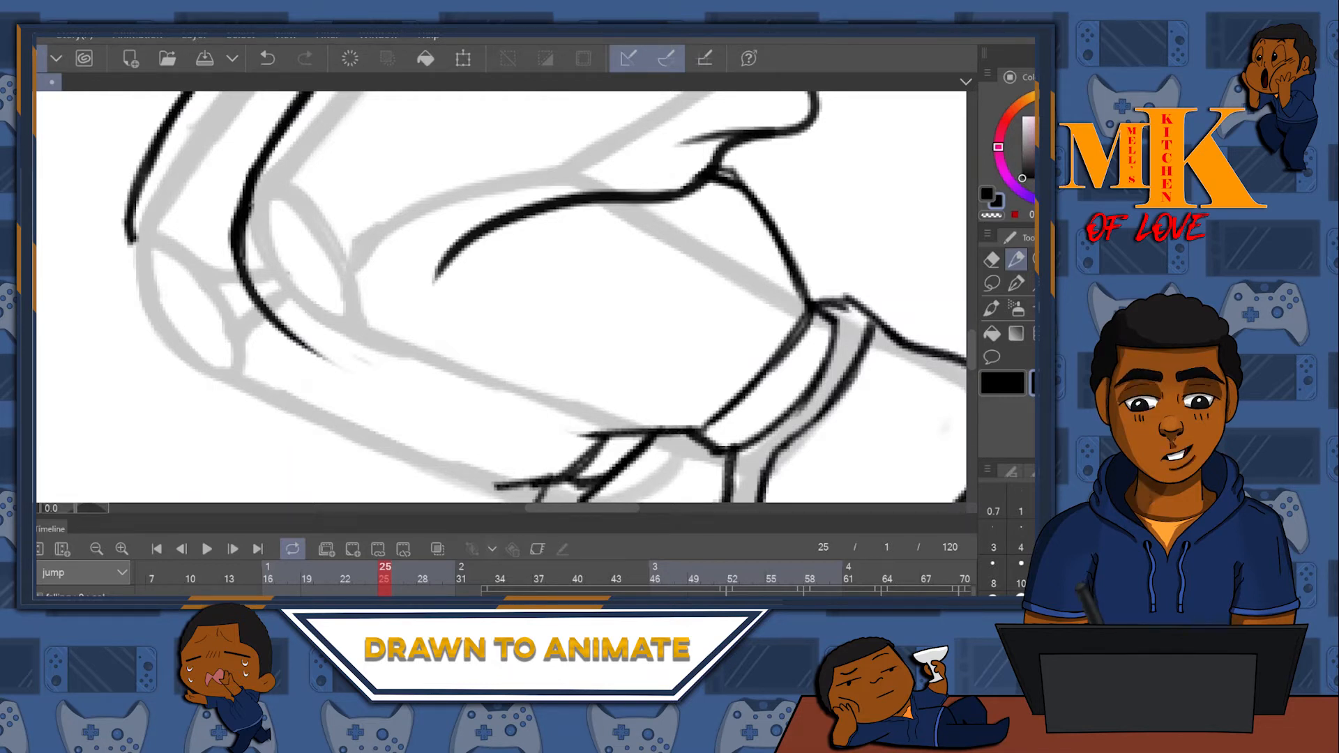
mouse_move(271, 318)
left_mouse_down()
mouse_move(445, 425)
mouse_move(430, 419)
mouse_move(541, 438)
left_mouse_up()
left_click_drag(636, 199, 643, 180)
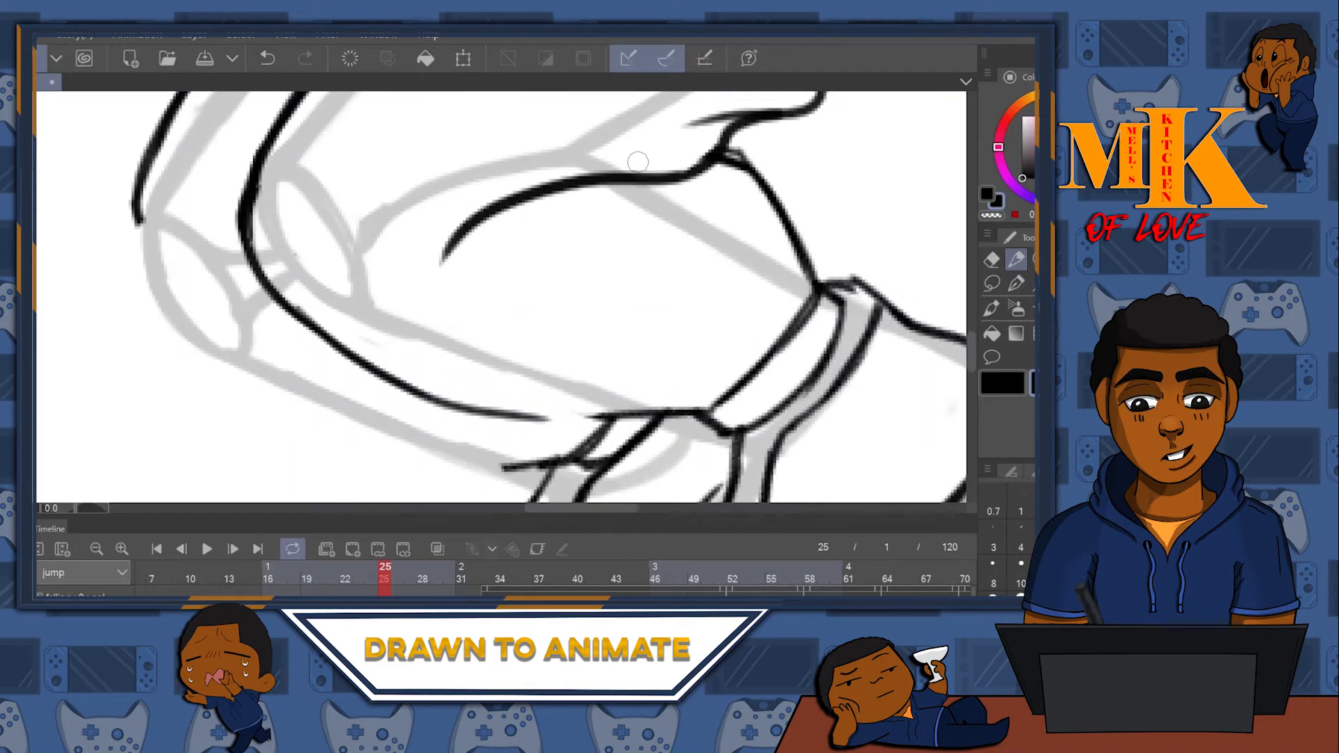
- Rotate the canvas, thicken the near shin line toward the ankle, and erase the connecting piece of the trouser hem
left_click_drag(774, 168, 576, 540)
left_click_drag(584, 284, 742, 416)
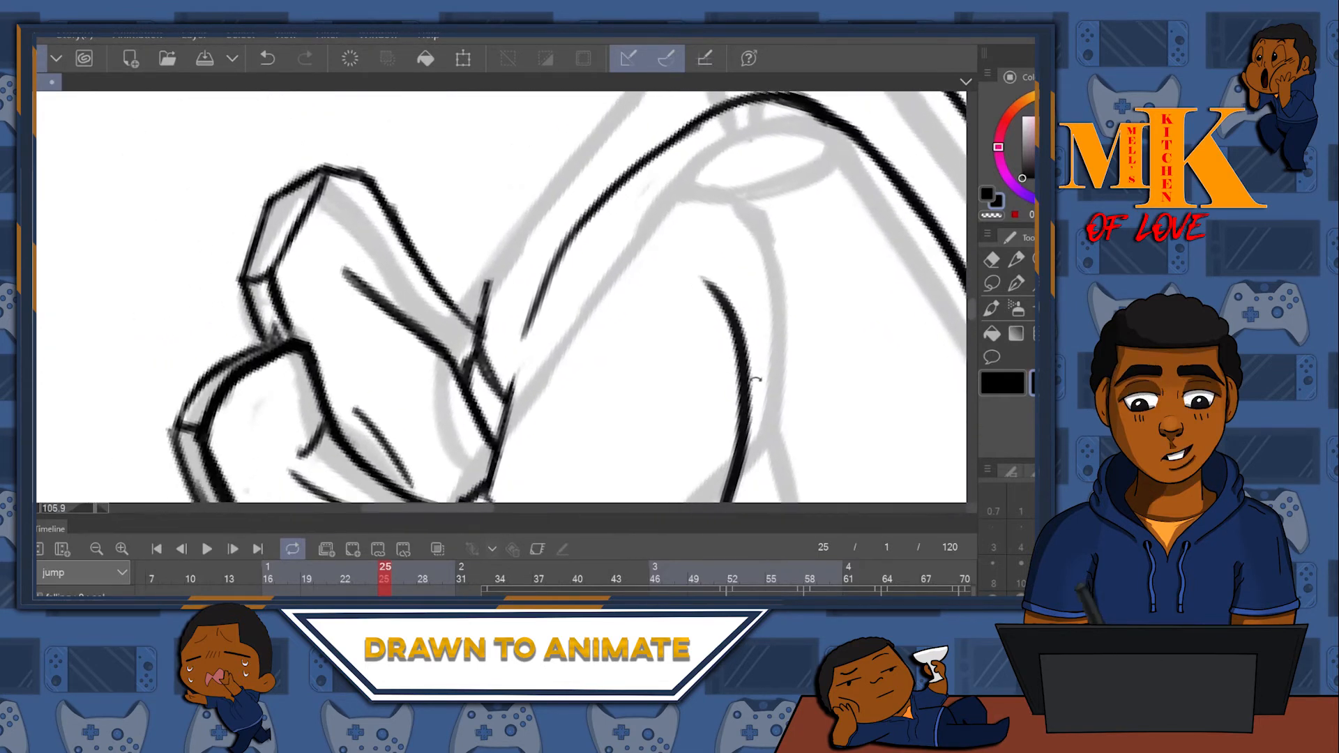
mouse_move(758, 95)
left_mouse_down()
mouse_move(579, 223)
mouse_move(503, 387)
mouse_move(499, 464)
left_mouse_up()
left_click_drag(659, 272, 624, 308)
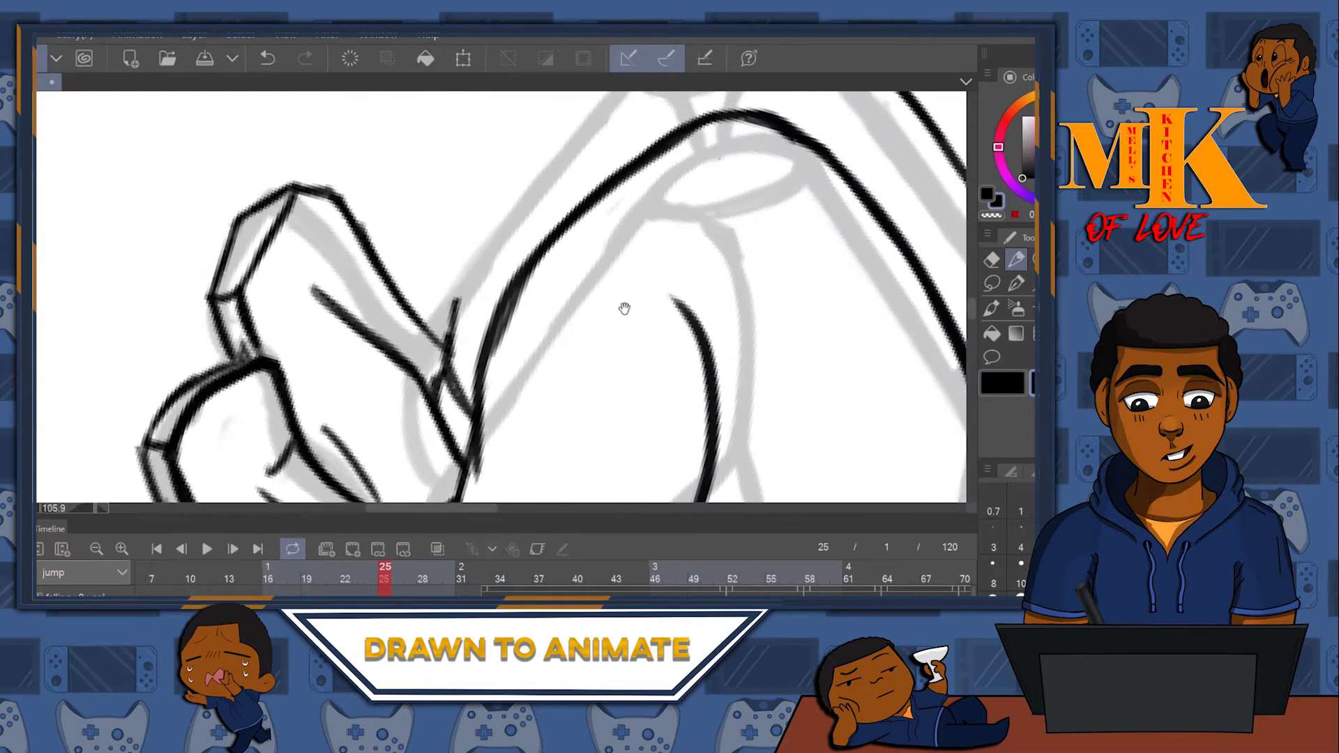
key("ctrl+z")
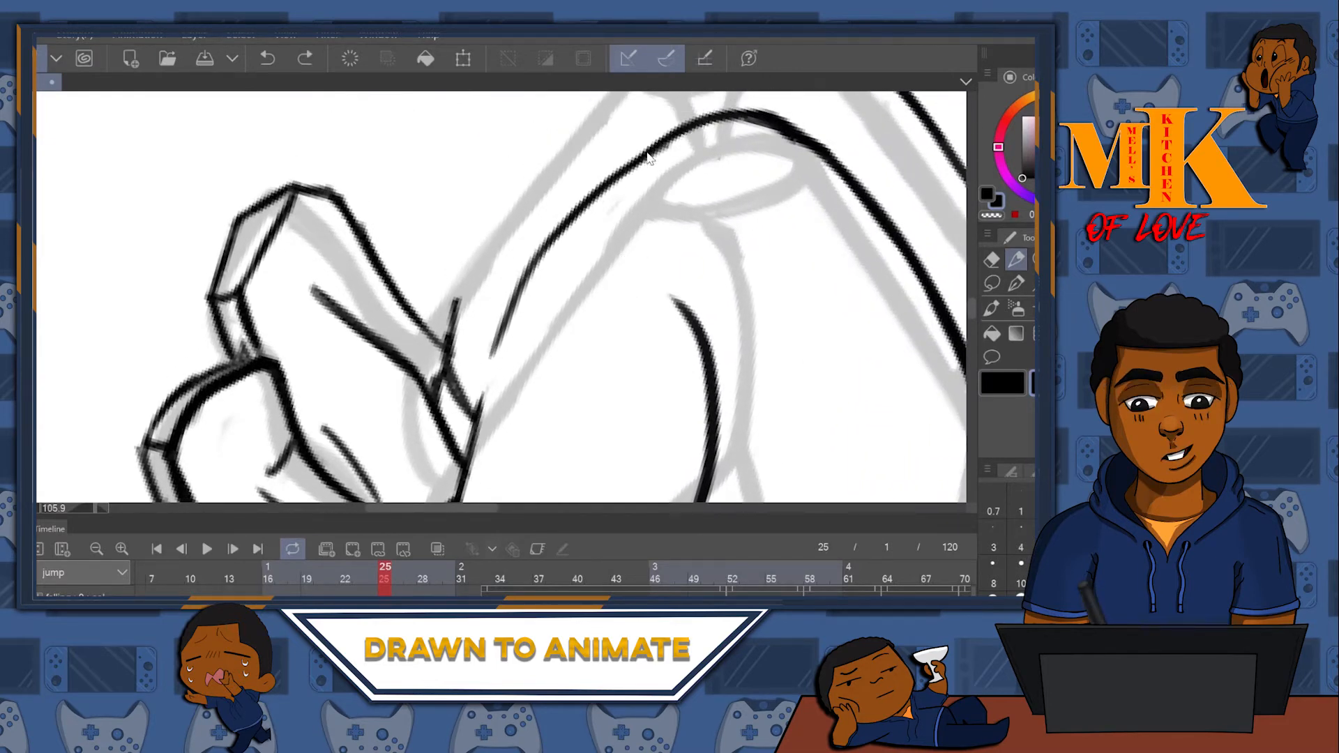
mouse_move(714, 113)
left_mouse_down()
mouse_move(658, 145)
mouse_move(581, 221)
mouse_move(492, 366)
left_mouse_up()
mouse_move(598, 328)
left_mouse_down()
mouse_move(557, 292)
mouse_move(525, 447)
mouse_move(560, 490)
left_mouse_up()
key("e")
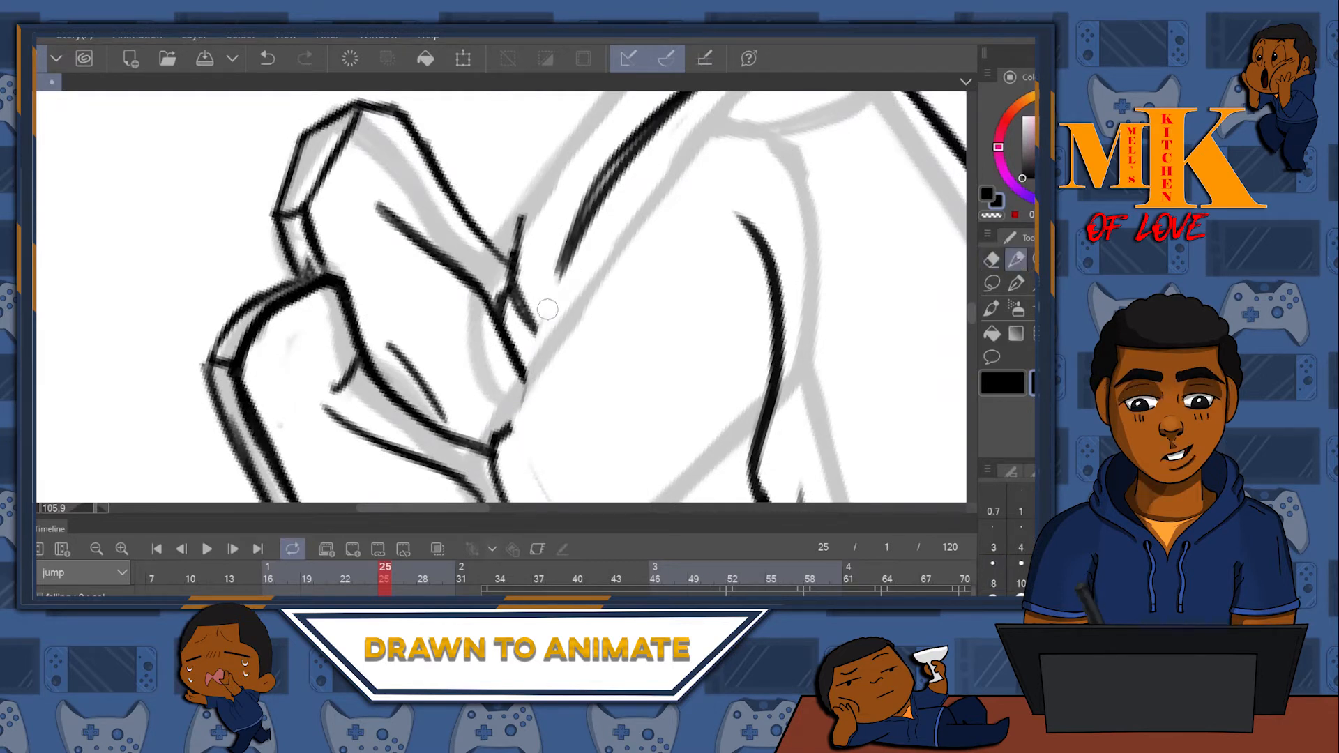
mouse_move(665, 119)
left_mouse_down()
mouse_move(594, 223)
mouse_move(482, 323)
mouse_move(503, 424)
left_mouse_up()
left_click_drag(618, 312, 594, 302)
key("ctrl+z")
key("ctrl+z")
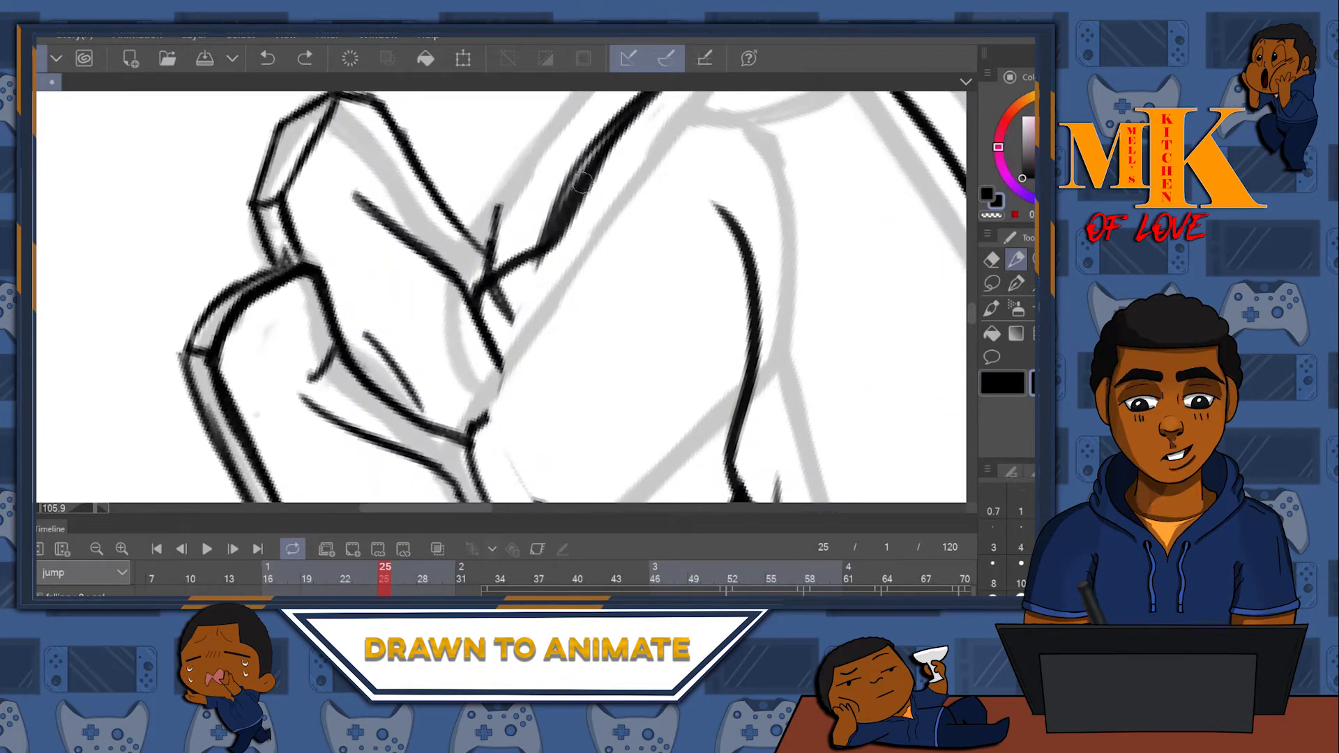
key("ctrl+z")
- Extend the near shin line past the ankle and erase the old trouser hem line across the lower leg
mouse_move(608, 131)
left_mouse_down()
mouse_move(555, 240)
mouse_move(509, 292)
mouse_move(513, 463)
left_mouse_up()
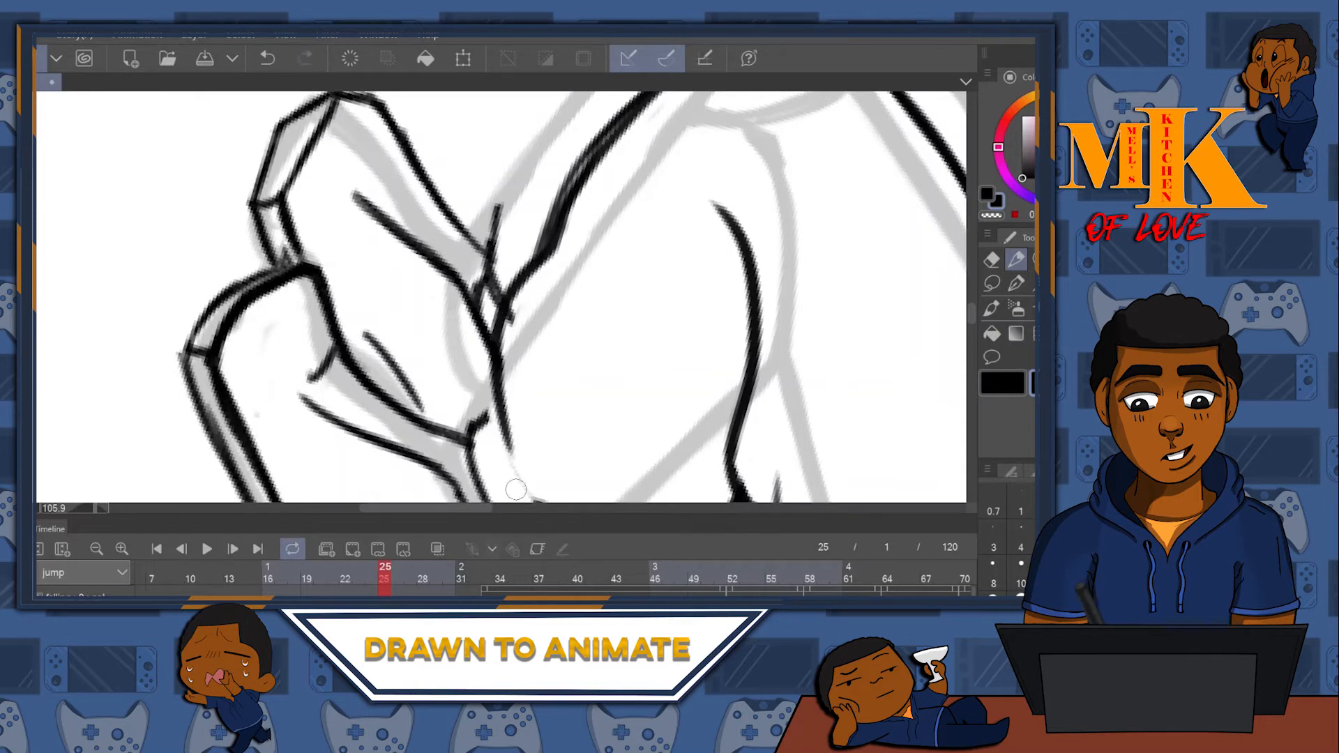
mouse_move(497, 316)
left_mouse_down()
mouse_move(504, 457)
mouse_move(515, 487)
left_mouse_up()
left_click_drag(592, 394, 583, 242)
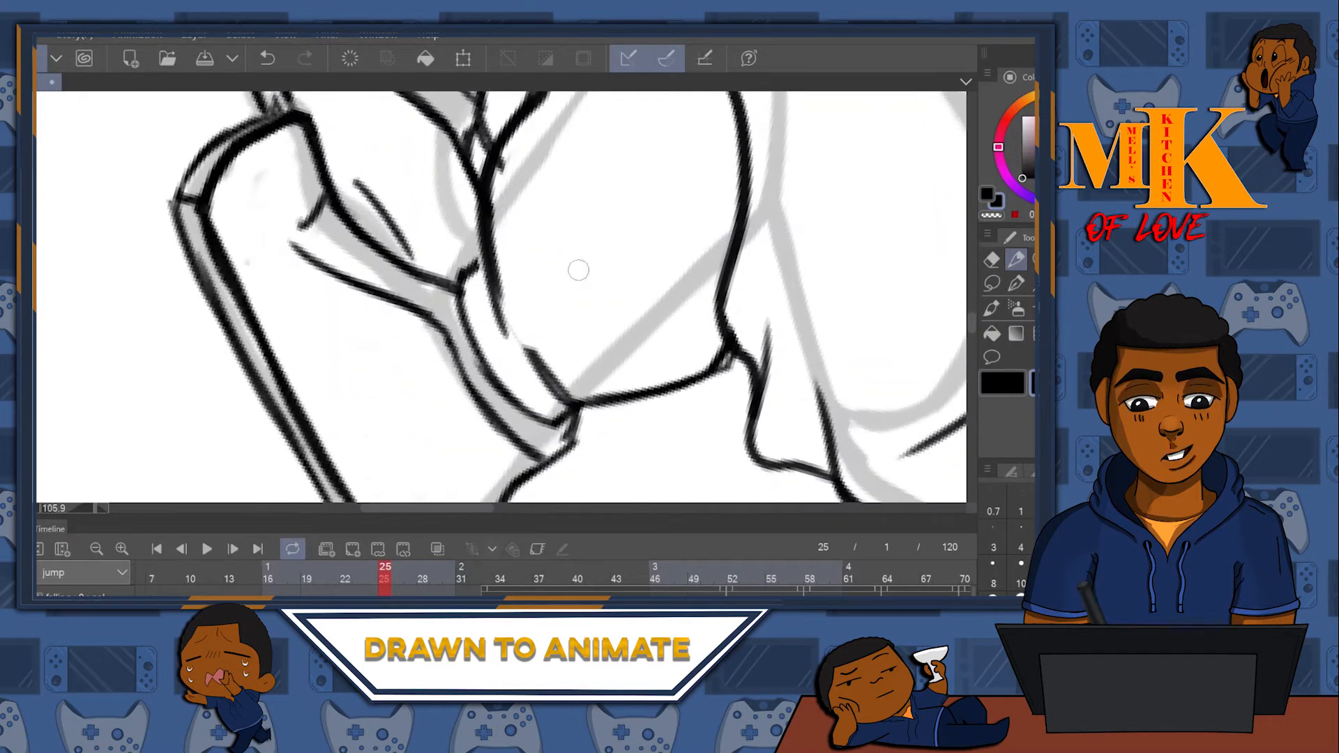
left_click(990, 259)
mouse_move(645, 394)
left_mouse_down()
mouse_move(699, 364)
mouse_move(617, 399)
left_mouse_up()
mouse_move(531, 352)
left_mouse_down()
mouse_move(617, 425)
mouse_move(619, 400)
mouse_move(708, 379)
mouse_move(580, 407)
mouse_move(616, 399)
left_mouse_up()
- Ink a rounded trouser hem curving from the near shin line over the ankle to the calf fold, redoing the misdrawn end
mouse_move(733, 313)
left_mouse_down()
mouse_move(802, 390)
mouse_move(788, 439)
mouse_move(859, 211)
mouse_move(845, 123)
mouse_move(842, 316)
mouse_move(872, 332)
mouse_move(880, 251)
left_mouse_up()
left_click(1019, 259)
left_click(1018, 260)
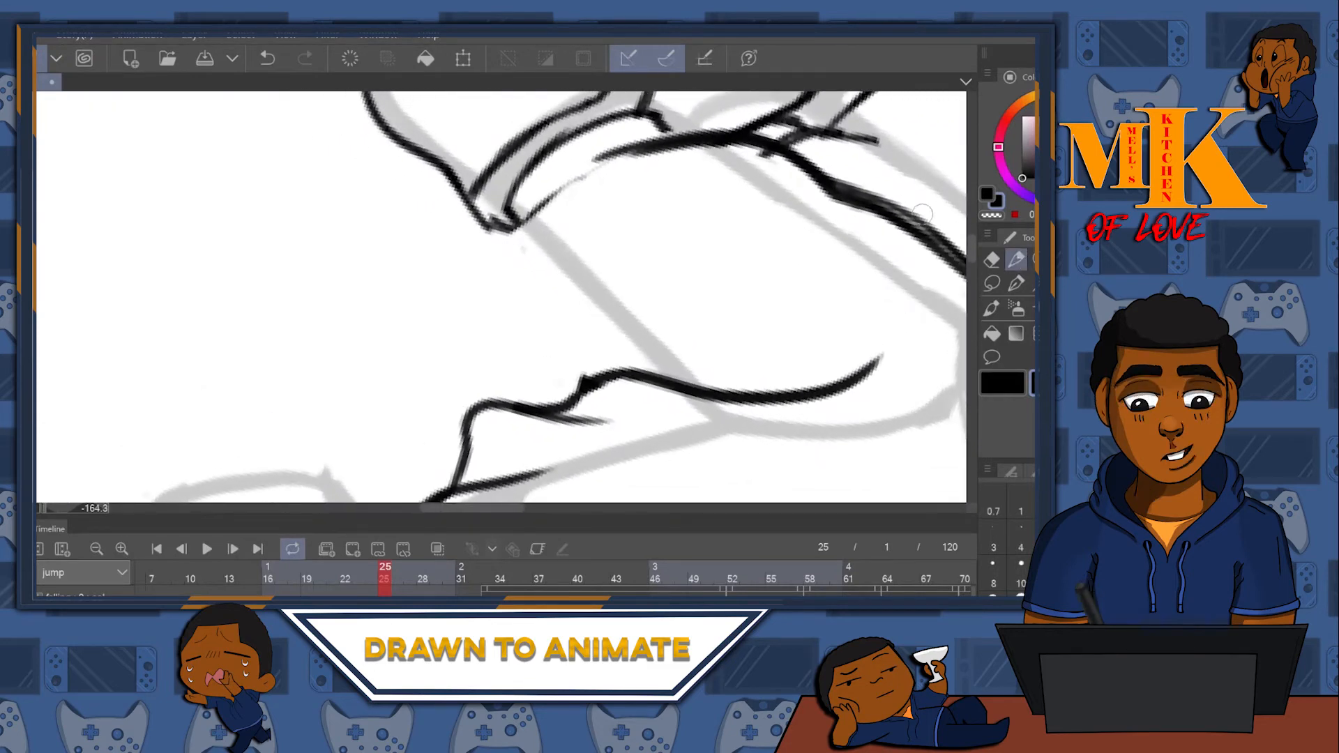
mouse_move(662, 140)
left_mouse_down()
mouse_move(520, 234)
mouse_move(481, 297)
left_mouse_up()
left_click_drag(520, 234, 526, 376)
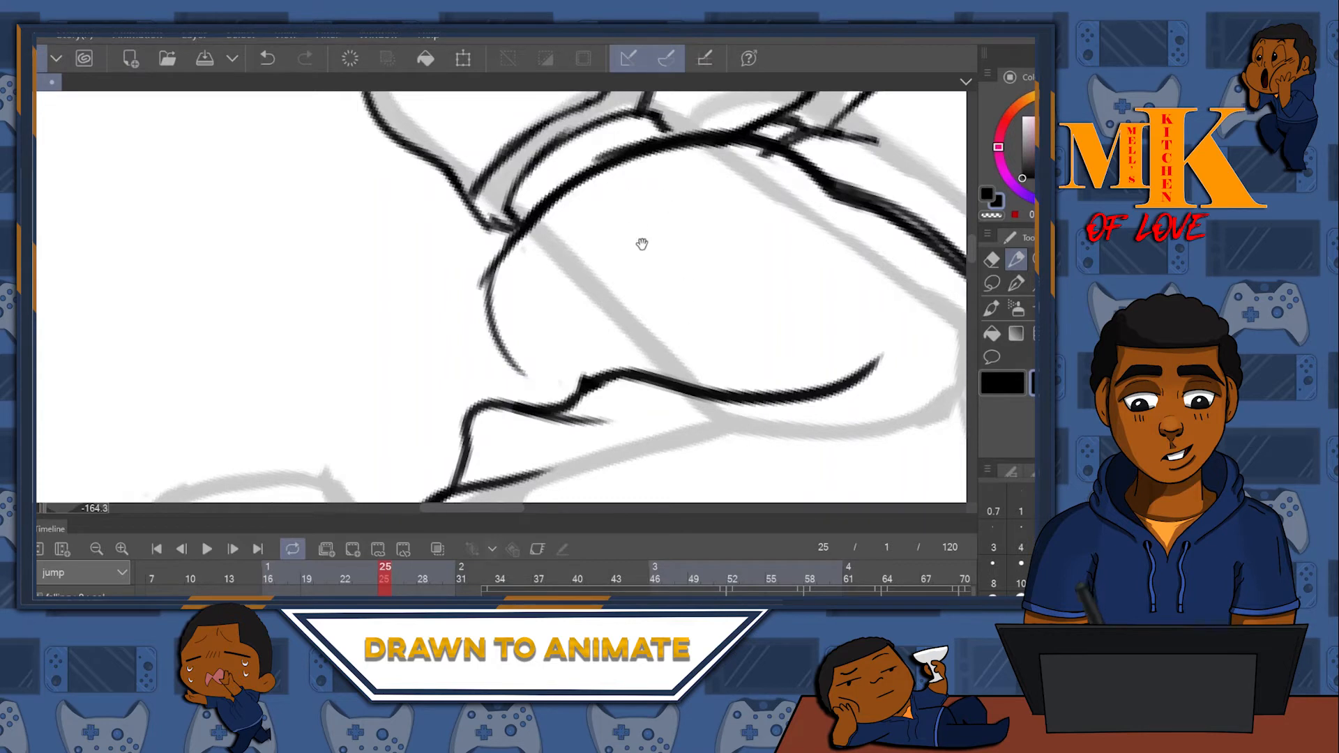
left_click_drag(641, 244, 551, 279)
key("ctrl+z")
mouse_move(427, 260)
left_mouse_down()
mouse_move(402, 307)
mouse_move(448, 383)
left_mouse_up()
left_click_drag(403, 301, 491, 401)
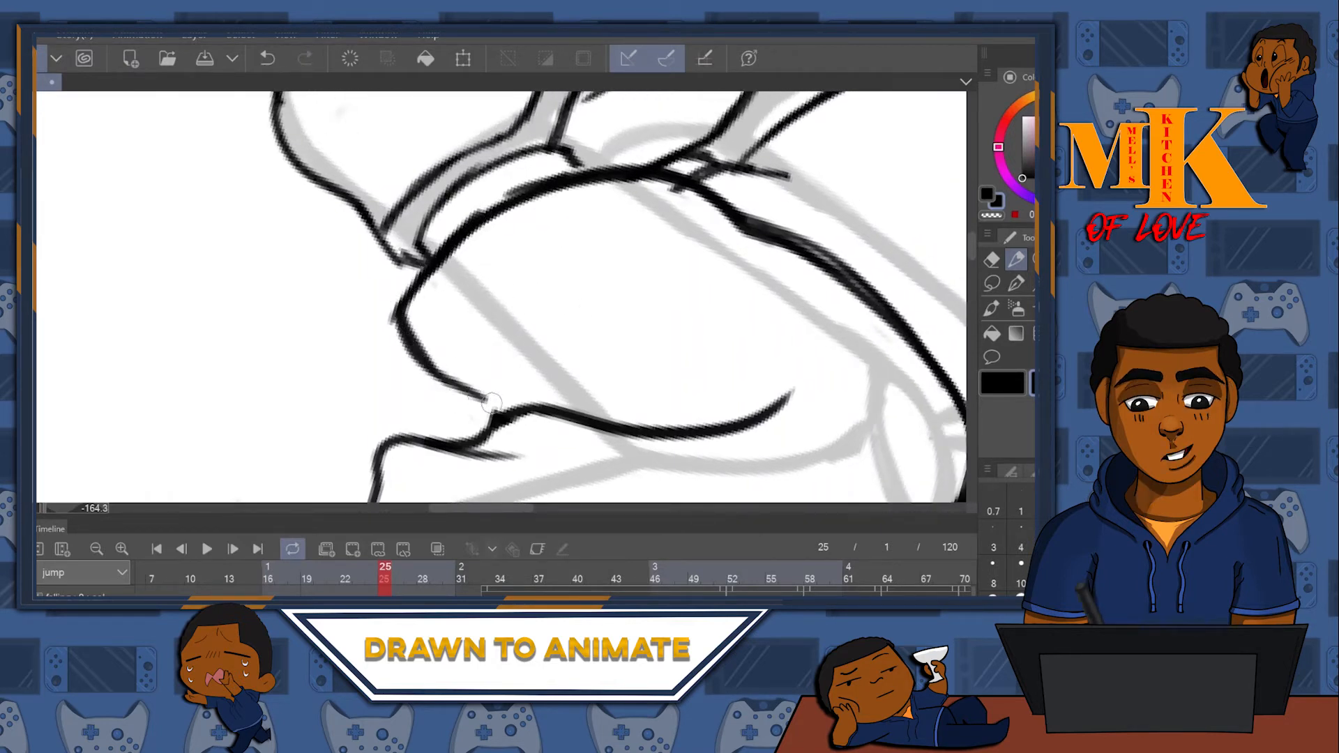
mouse_move(434, 367)
left_mouse_down()
mouse_move(474, 401)
mouse_move(487, 443)
left_mouse_up()
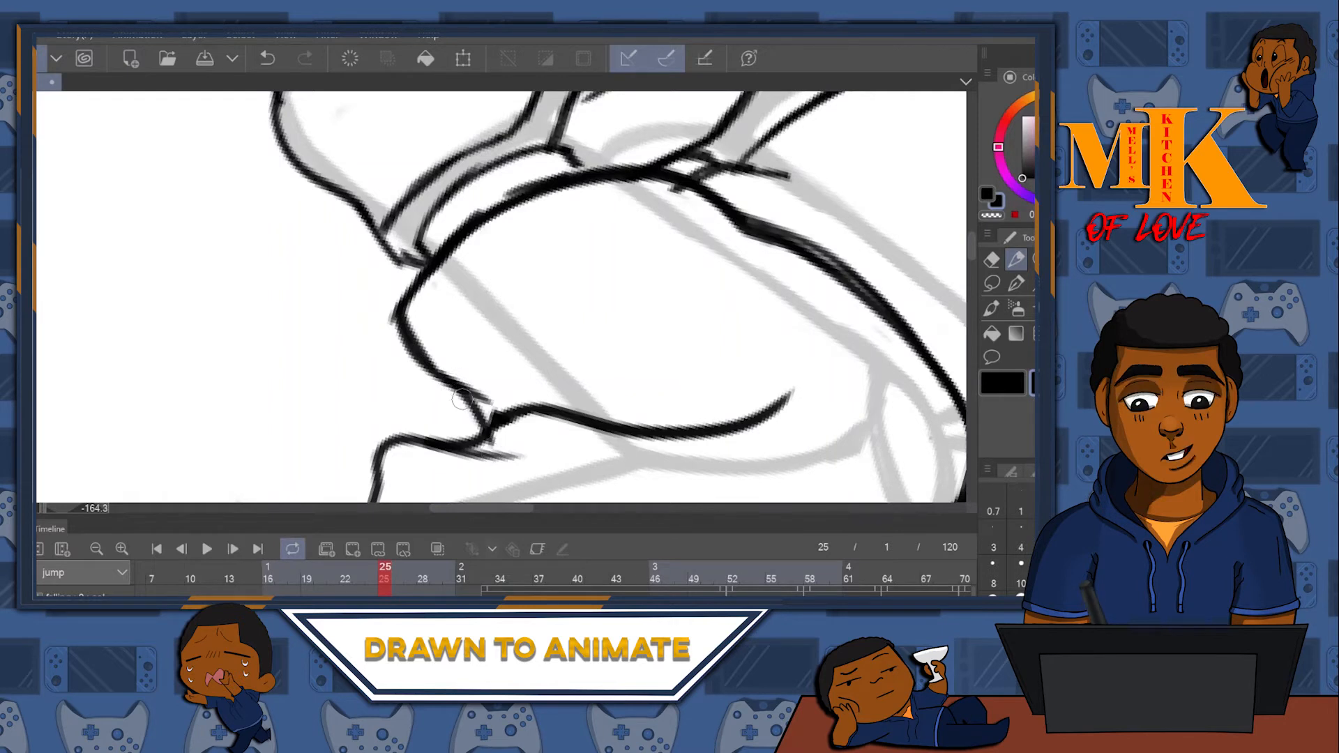
- Draw a short crease inside the near lower leg and erase the overshooting line ends where the hem meets the calf
left_click_drag(555, 340, 465, 291)
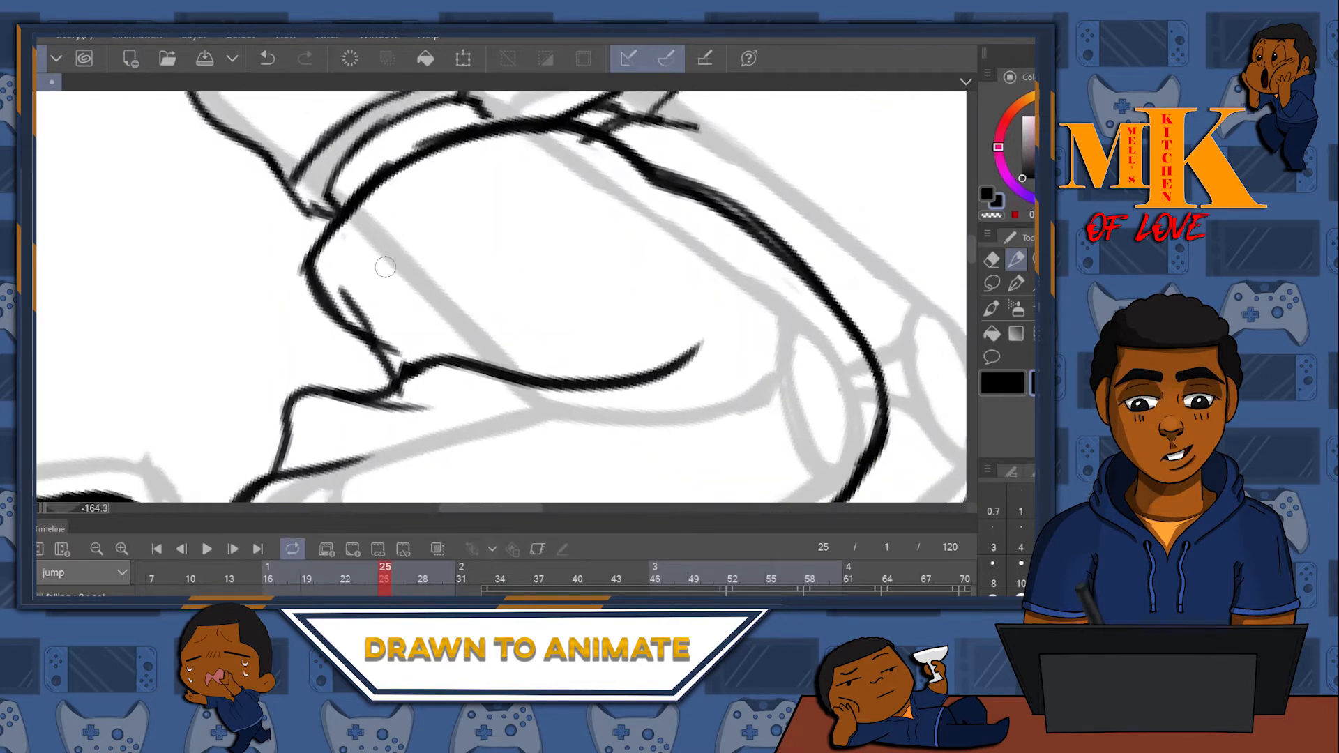
left_click_drag(387, 270, 536, 357)
left_click_drag(645, 330, 946, 268)
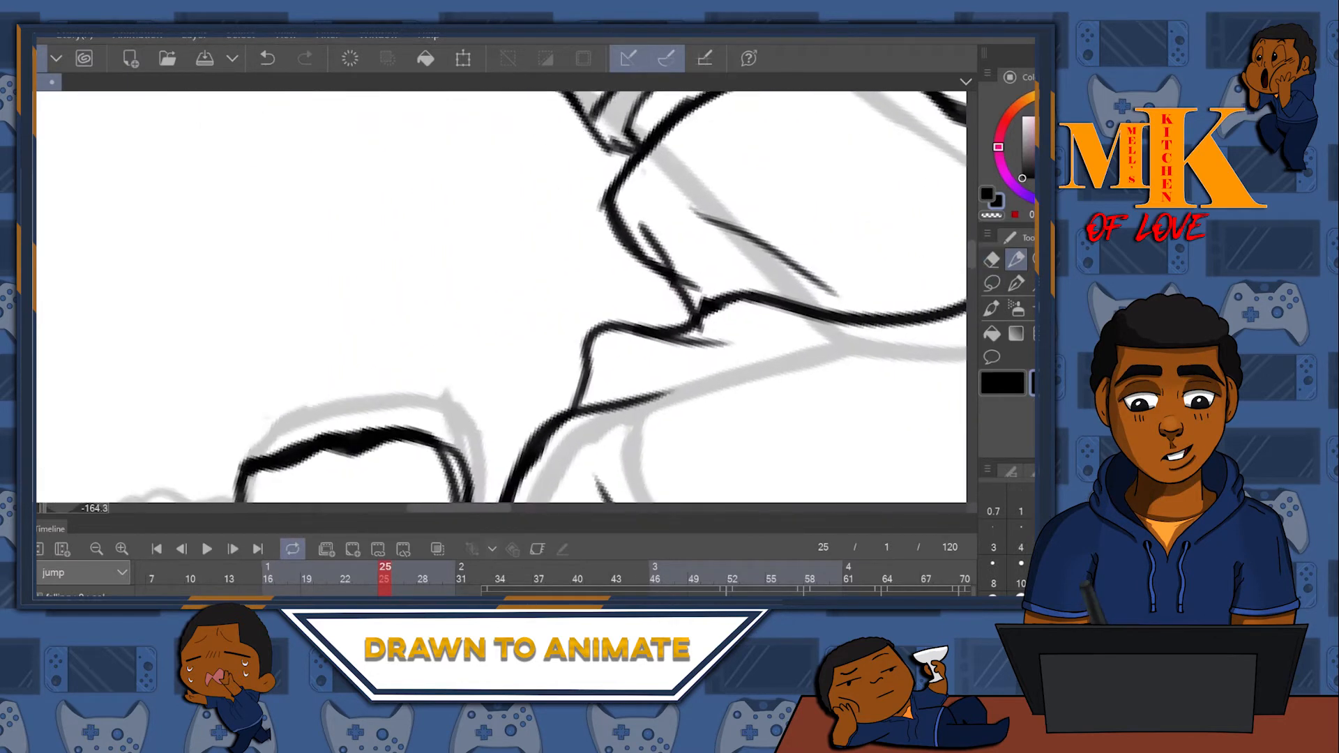
left_click(992, 259)
left_click_drag(686, 261, 698, 288)
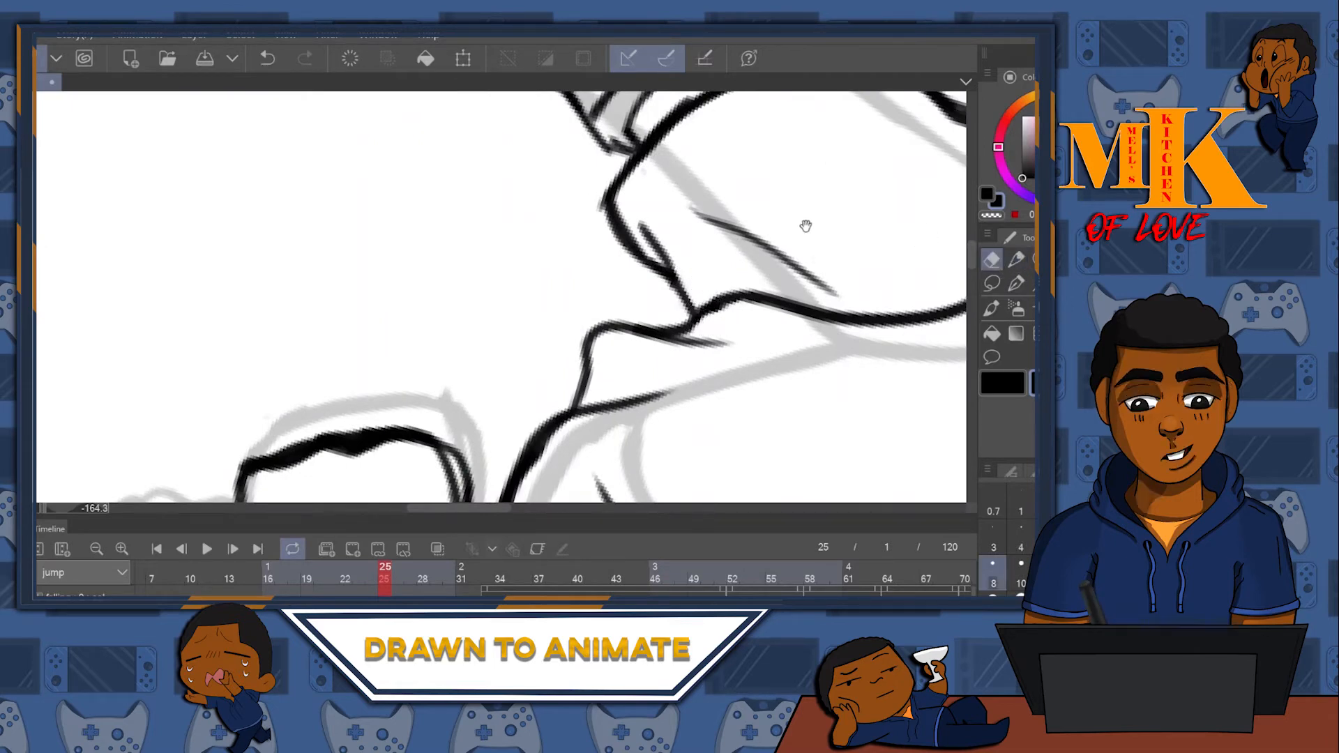
- Ink the short missing connection between the ankle lines where the shoe meets the trouser hem
mouse_move(805, 226)
left_mouse_down()
mouse_move(768, 311)
mouse_move(888, 179)
mouse_move(798, 382)
mouse_move(689, 351)
left_mouse_up()
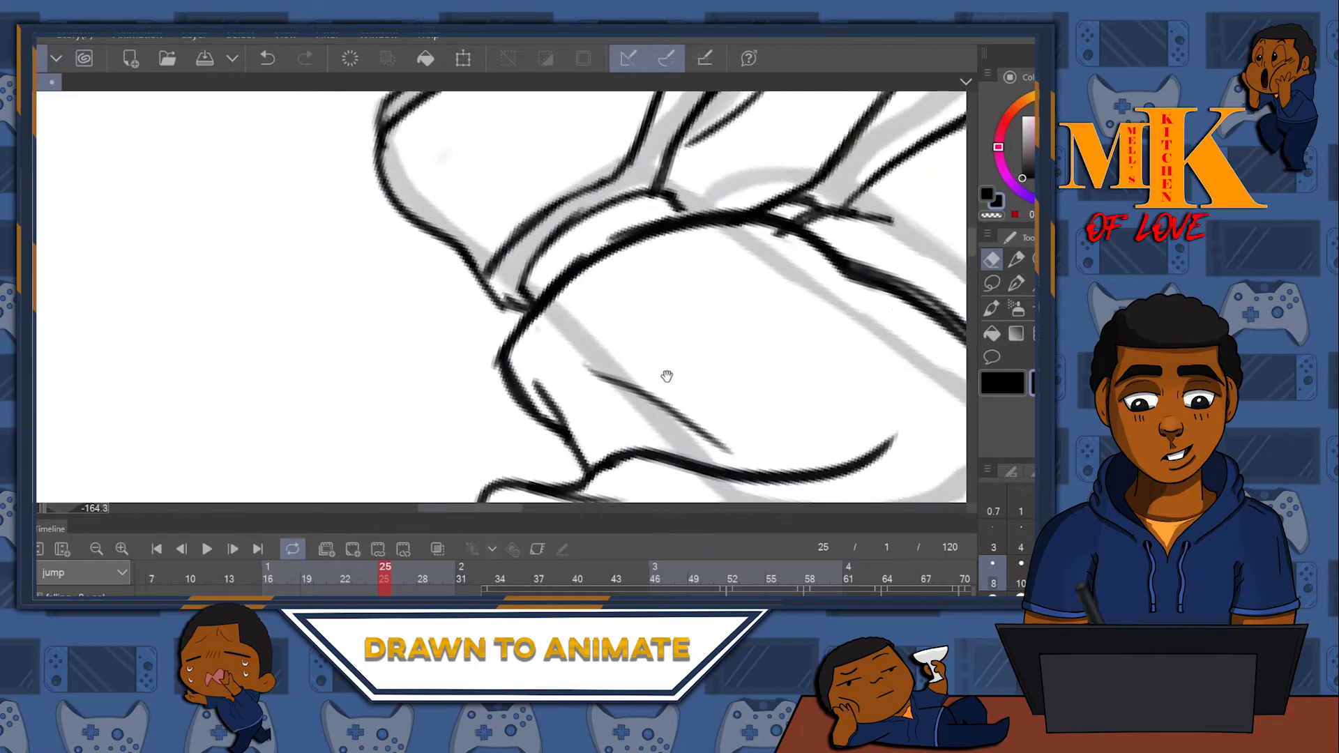
left_click_drag(737, 147, 689, 257)
left_click(1014, 260)
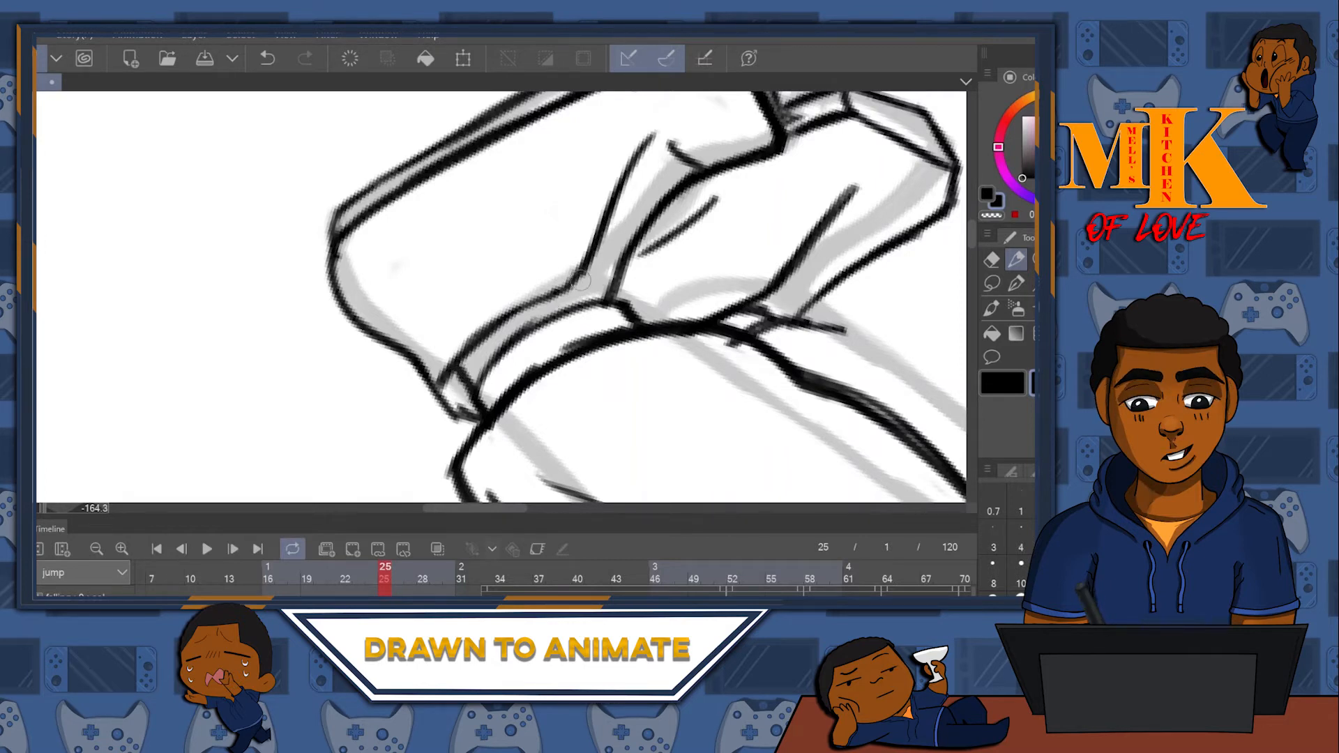
left_click_drag(583, 279, 608, 305)
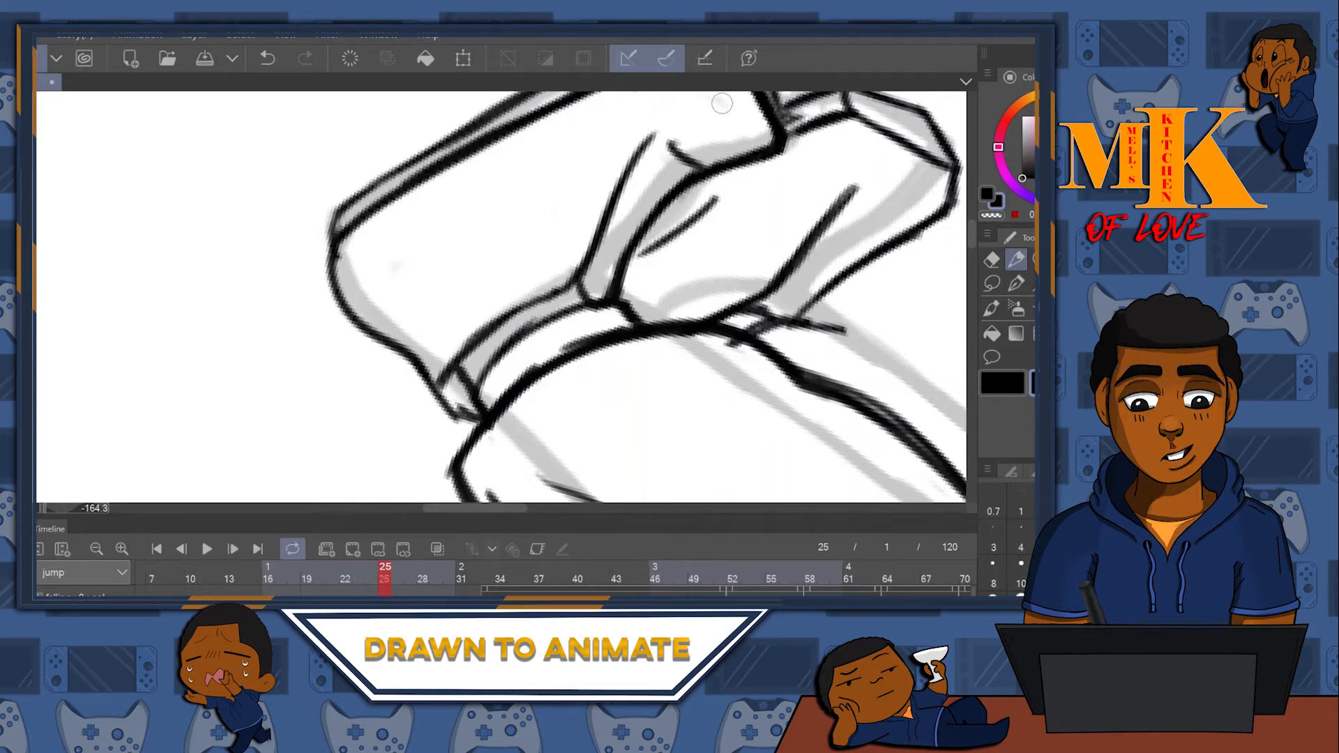
- Ink the far lower leg's outline from the ankle up to the knee and add a short crease along it
left_click_drag(732, 237, 338, 101)
mouse_move(614, 224)
left_mouse_down()
mouse_move(603, 314)
mouse_move(515, 147)
mouse_move(634, 192)
left_mouse_up()
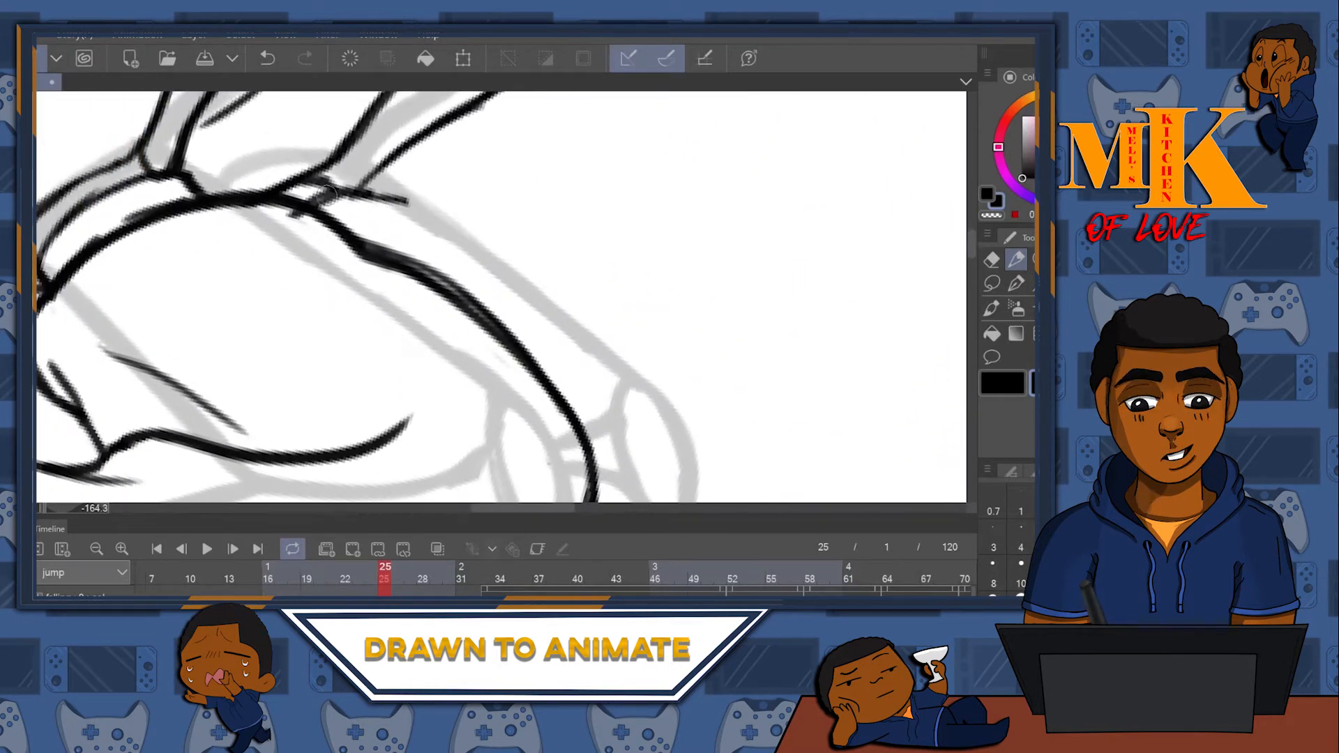
mouse_move(380, 202)
left_mouse_down()
mouse_move(520, 241)
mouse_move(645, 359)
mouse_move(663, 117)
left_mouse_up()
left_click_drag(639, 198, 622, 302)
mouse_move(561, 205)
left_mouse_down()
mouse_move(617, 283)
mouse_move(619, 409)
mouse_move(614, 276)
mouse_move(528, 180)
mouse_move(705, 435)
left_mouse_up()
left_click_drag(647, 395, 555, 359)
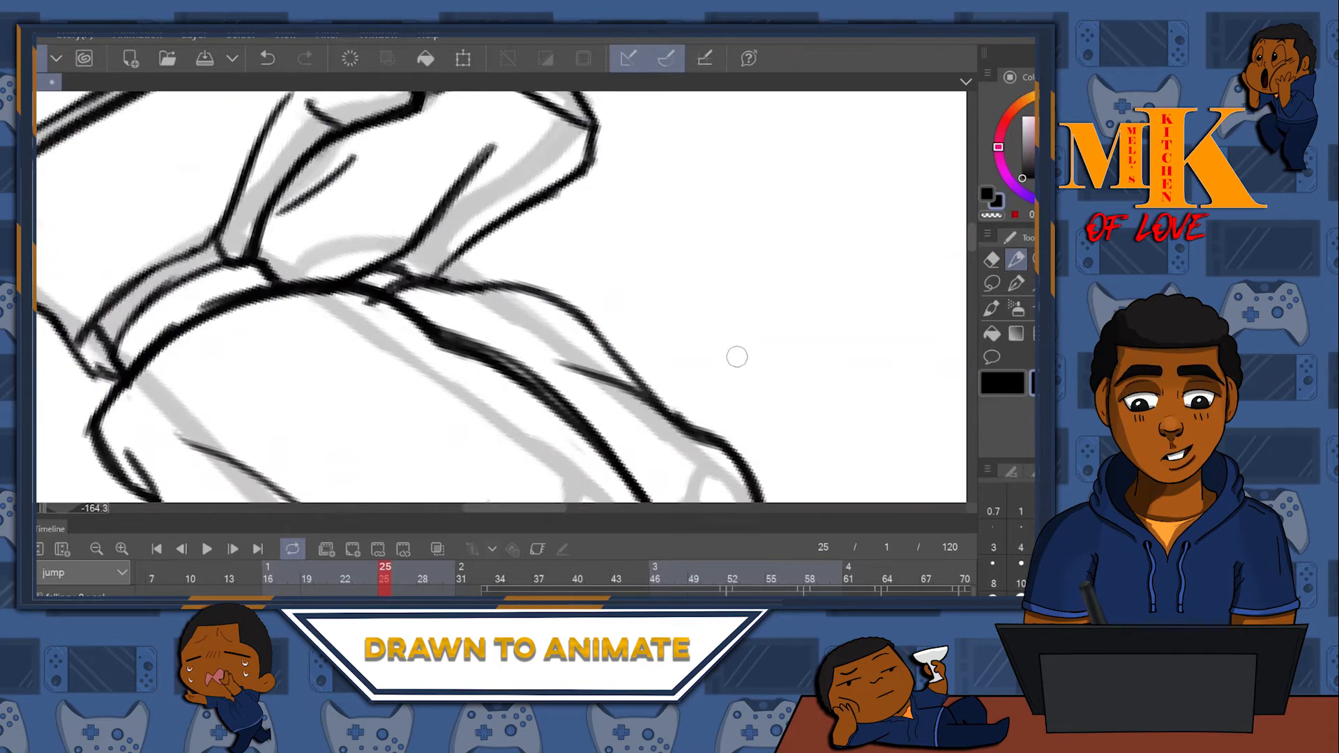
- Reset the canvas rotation, thin the back of the thigh outline below the jacket with the eraser, and retouch it with the pen
left_click_drag(735, 356, 805, 202)
key("shift+space")
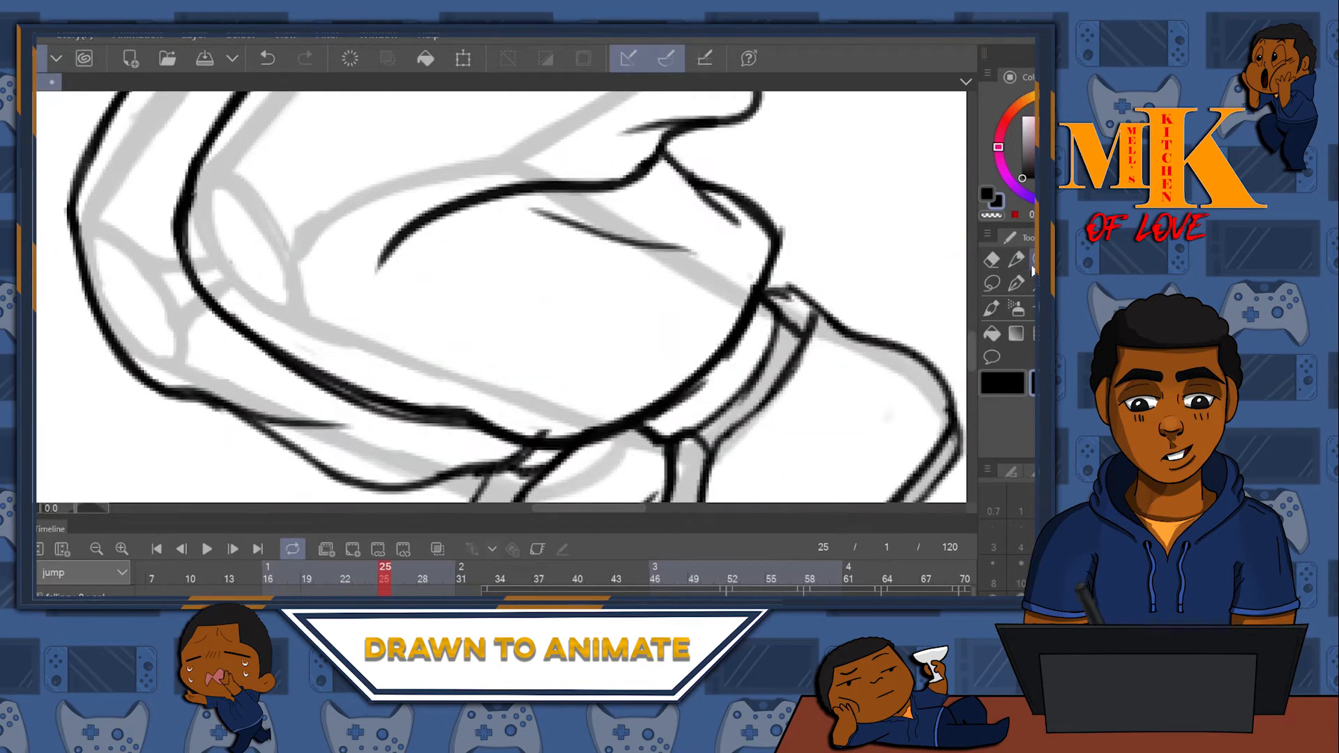
left_click_drag(812, 140, 591, 320)
left_click_drag(587, 237, 833, 217)
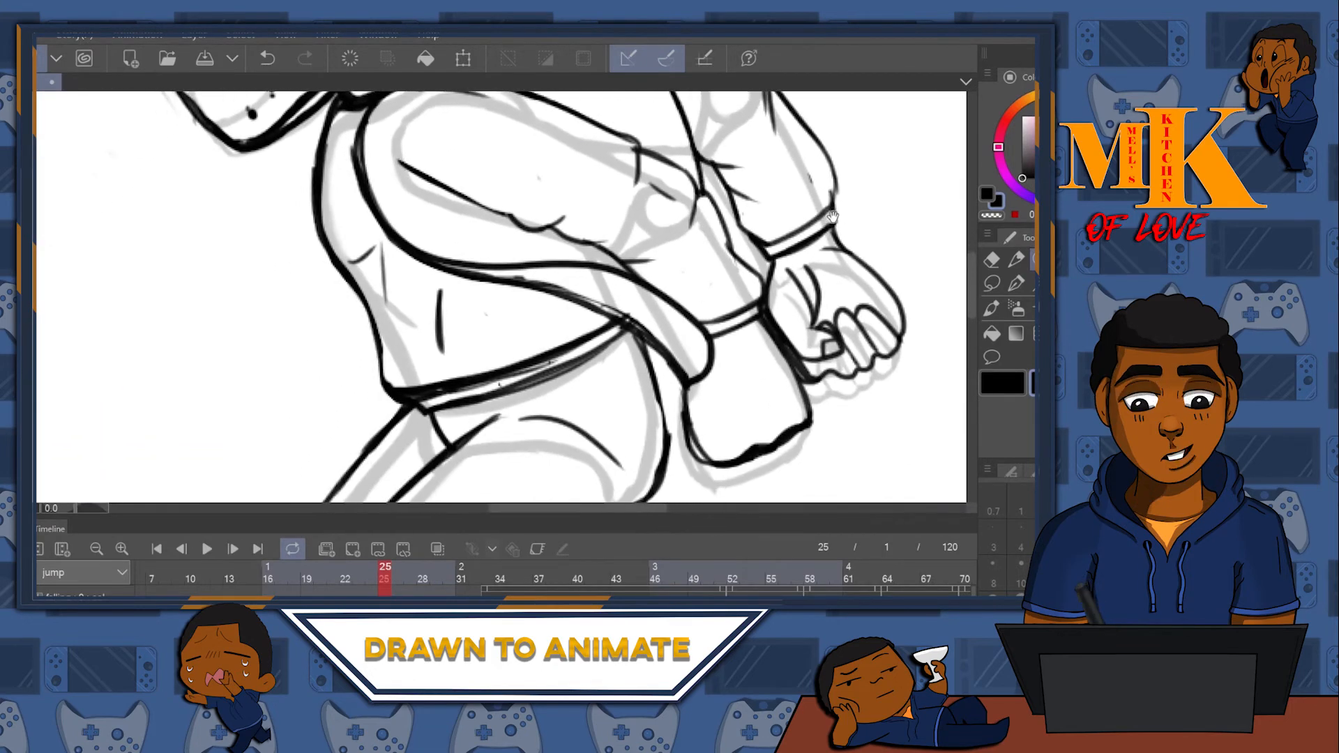
left_click_drag(807, 271, 839, 211)
left_click_drag(797, 235, 758, 269)
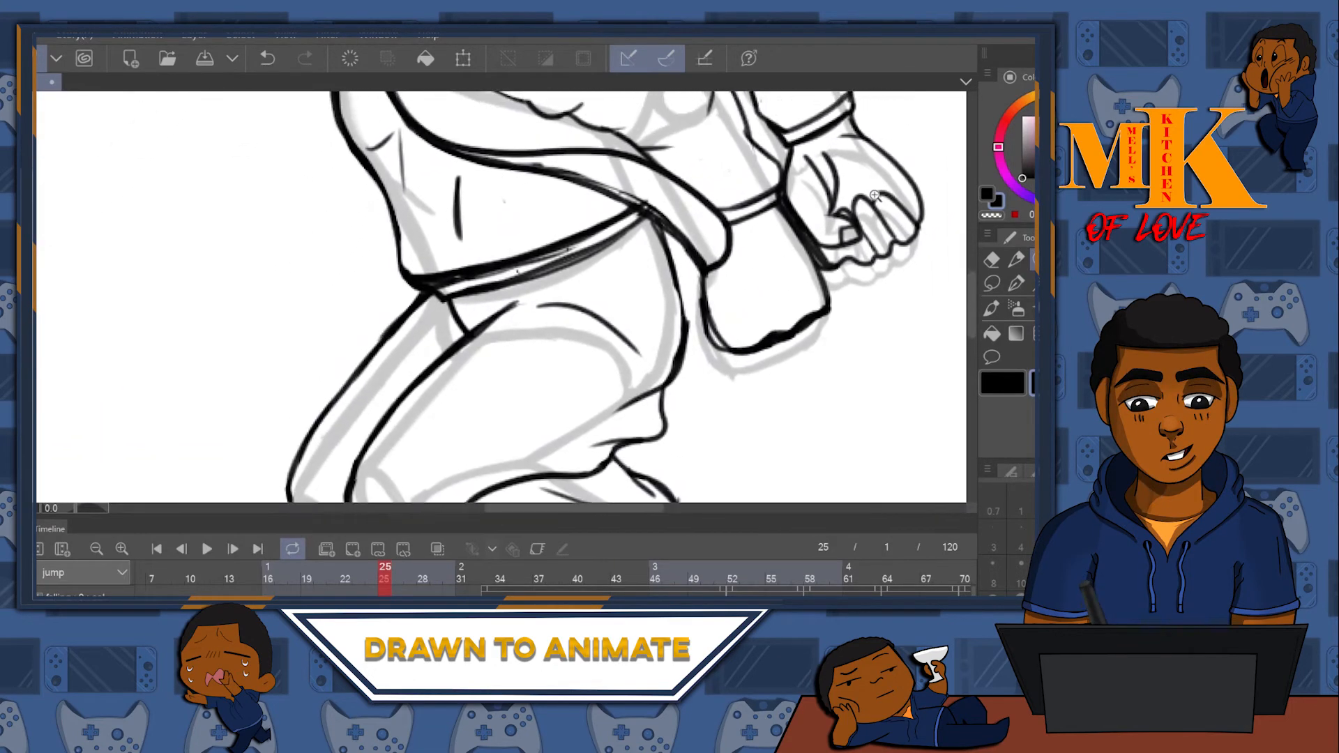
key("e")
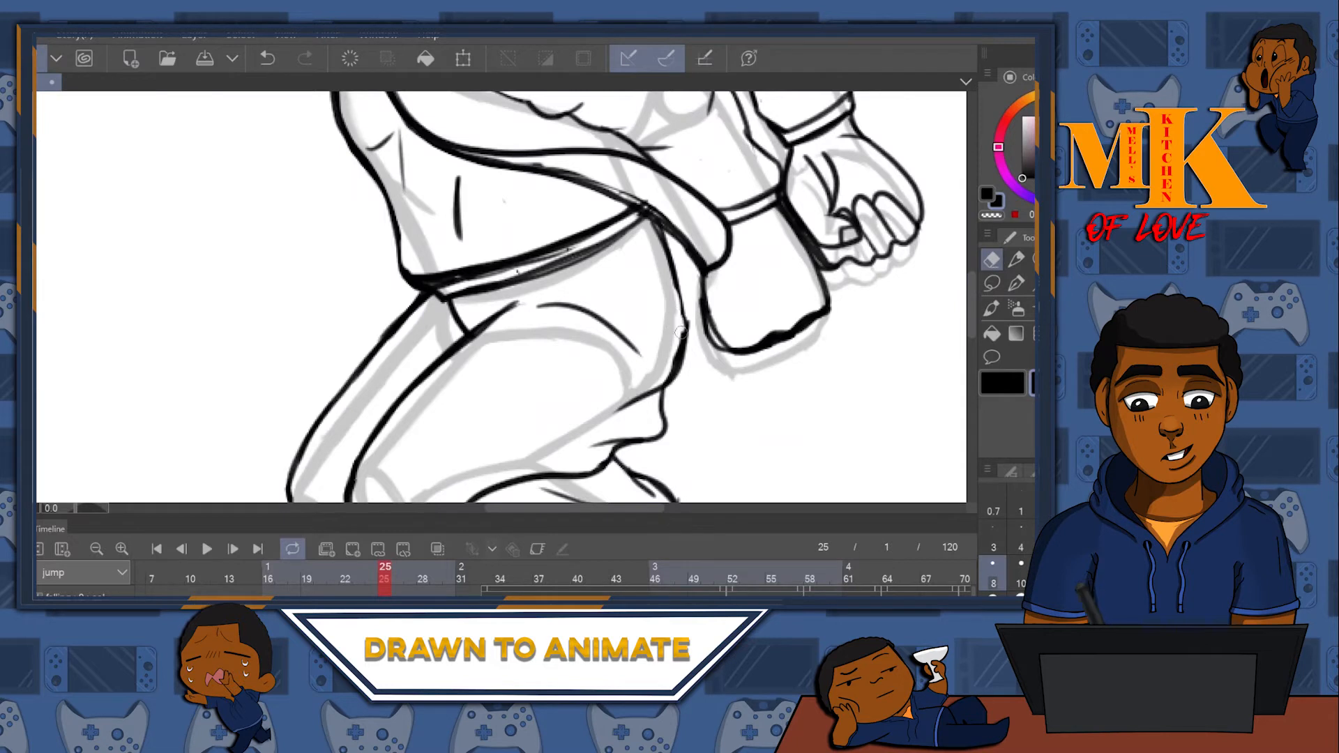
left_click_drag(681, 322, 658, 382)
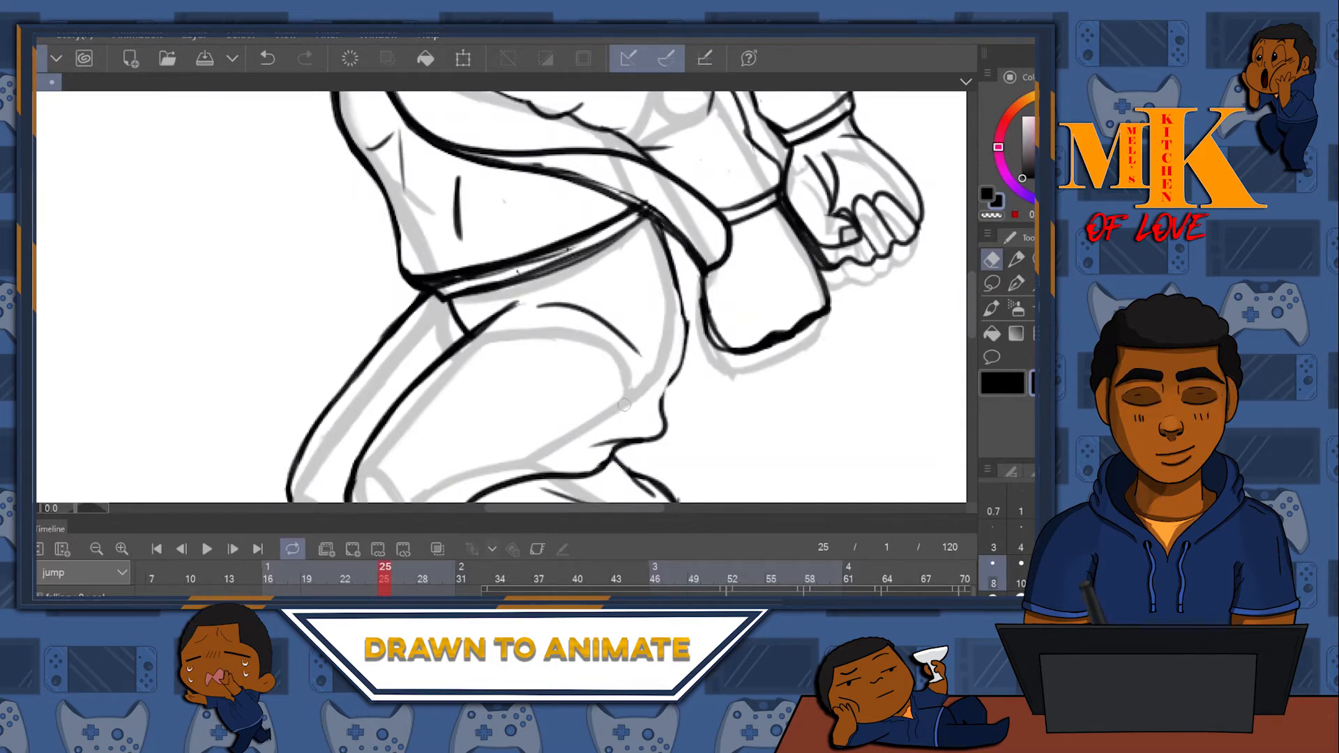
key("p")
left_click_drag(683, 358, 631, 428)
mouse_move(654, 222)
left_mouse_down()
mouse_move(685, 323)
mouse_move(668, 389)
left_mouse_up()
- Examine the inked torso, arms and head, and review the whole crouching figure on frame 25
left_click_drag(753, 276, 780, 387)
left_click_drag(875, 178, 770, 228)
left_click_drag(775, 349, 811, 164)
mouse_move(784, 265)
left_mouse_down()
mouse_move(757, 340)
mouse_move(748, 320)
mouse_move(713, 395)
mouse_move(730, 487)
left_mouse_up()
left_click(1032, 259)
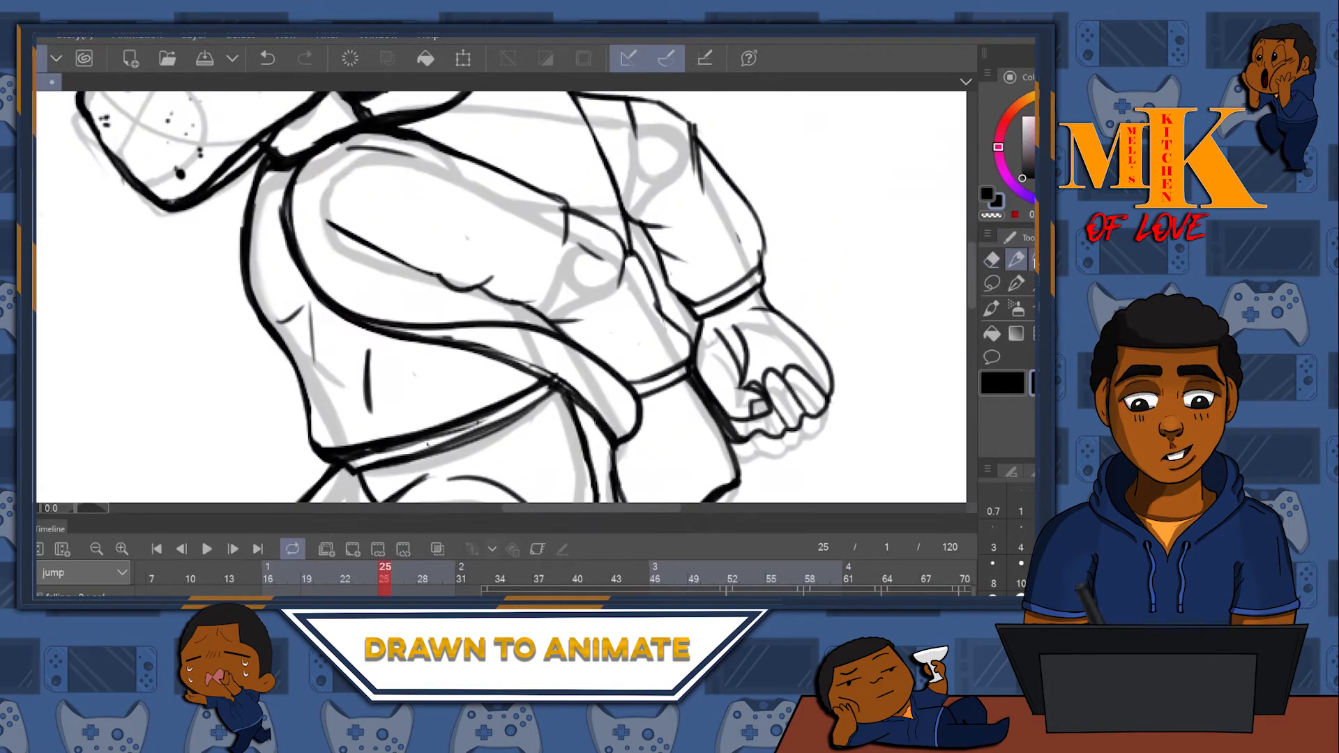
mouse_move(831, 241)
left_mouse_down()
mouse_move(796, 264)
mouse_move(810, 267)
mouse_move(752, 285)
mouse_move(780, 304)
left_mouse_up()
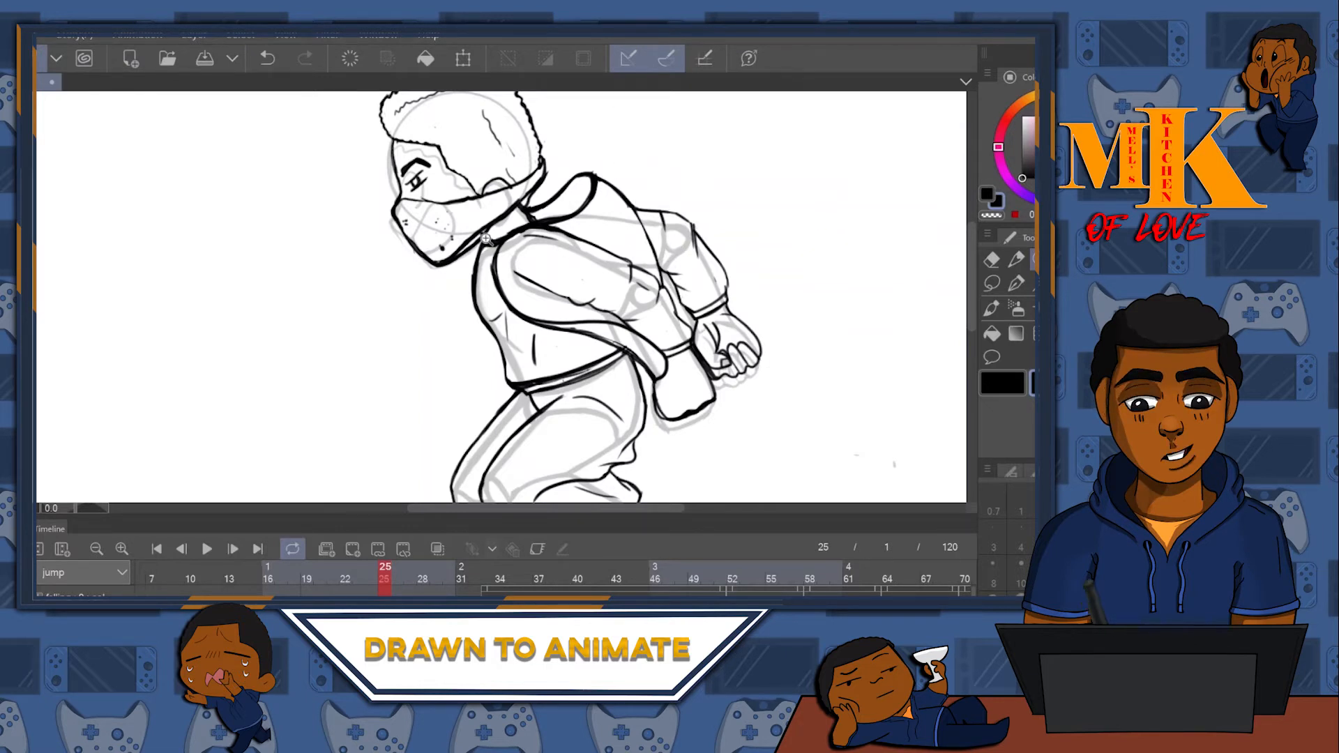
left_click_drag(592, 367, 618, 438)
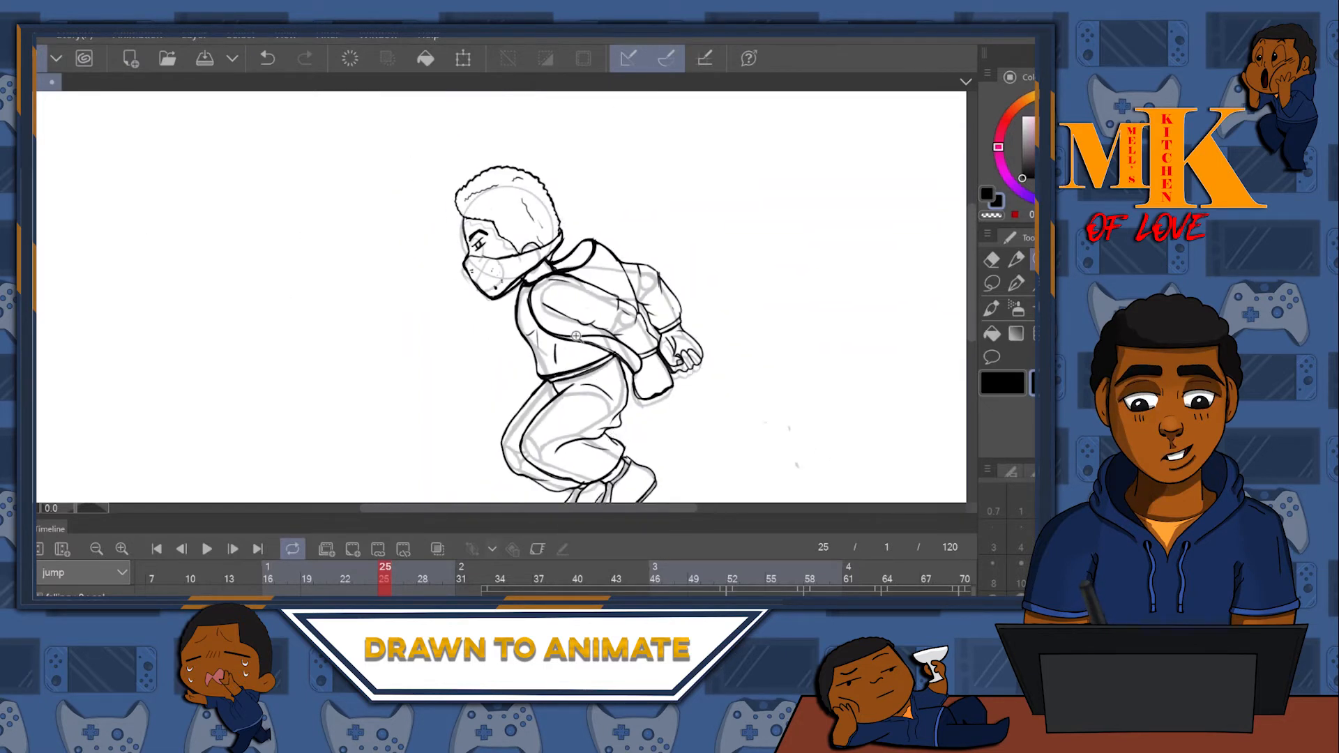
scroll(478, 187, "down", 1)
mouse_move(970, 265)
left_mouse_down()
mouse_move(960, 300)
mouse_move(961, 275)
left_mouse_up()
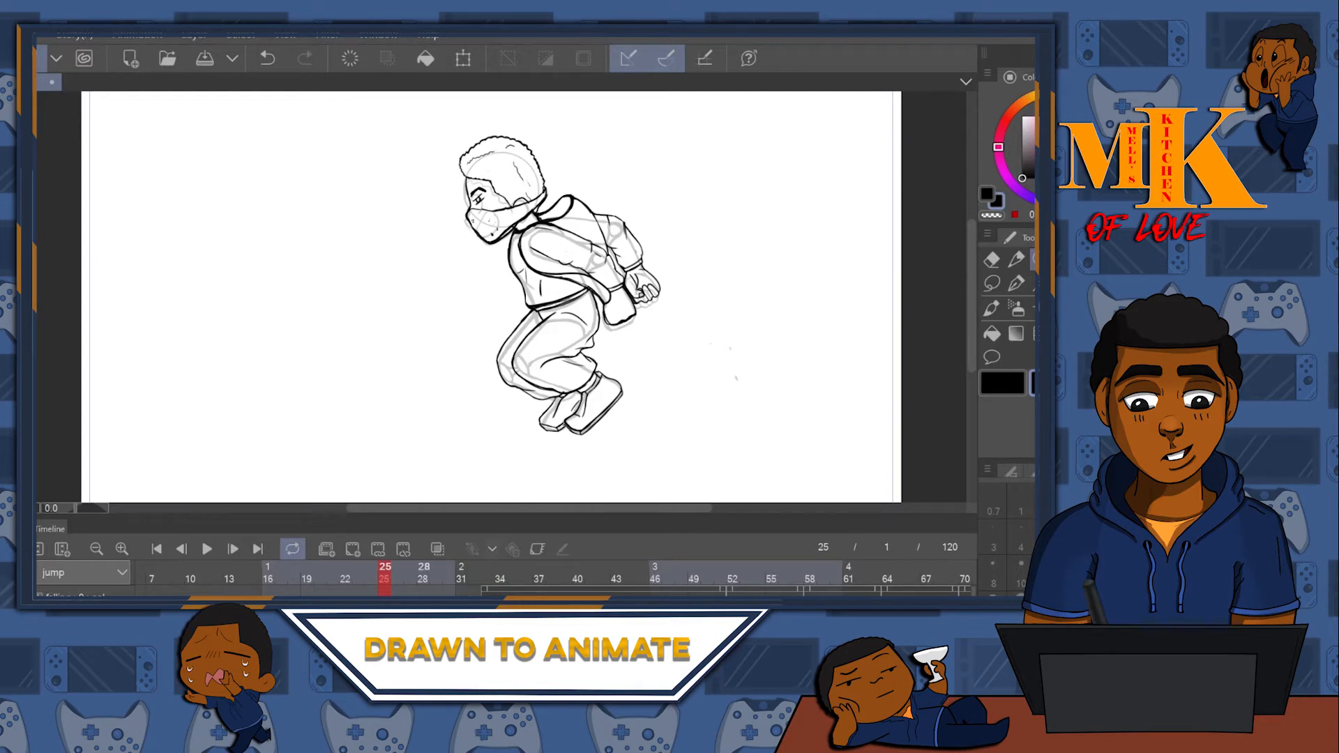
- Shorten the timeline's playback range so that it ends at frame 32
scroll(554, 578, "right", 8)
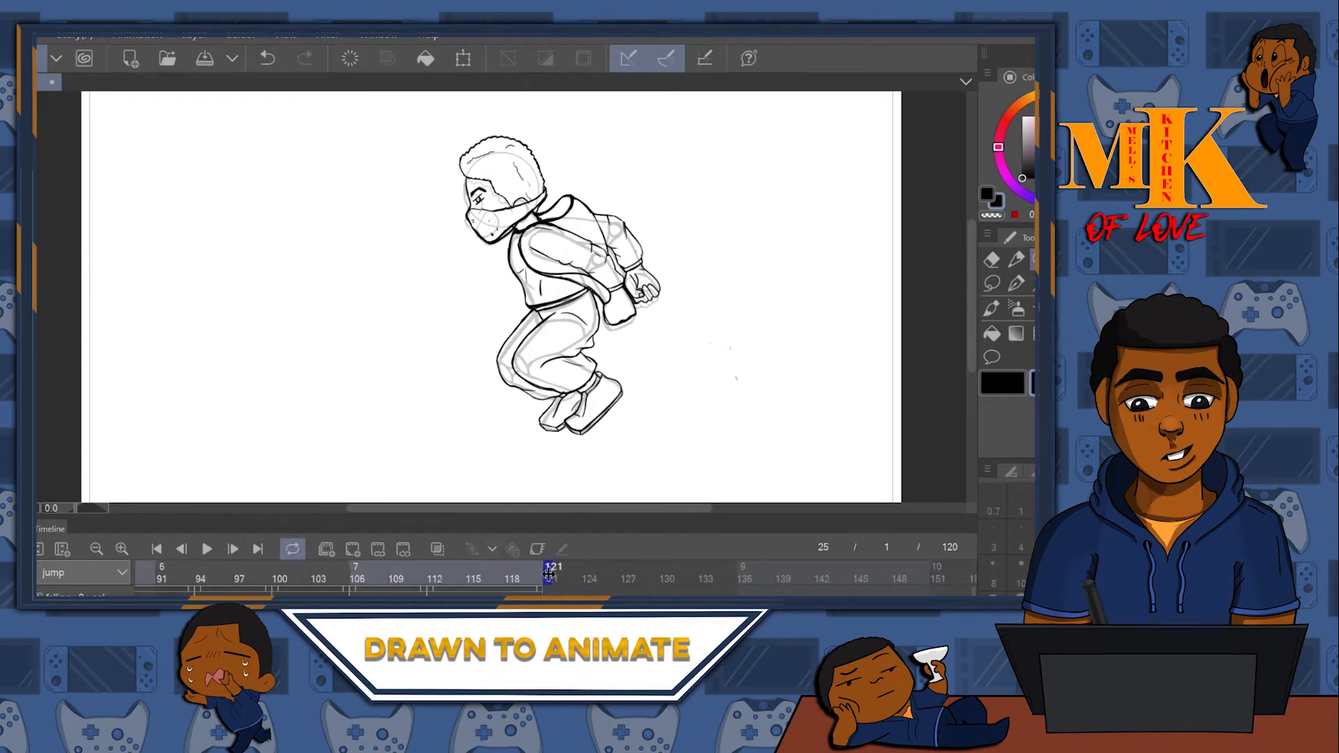
scroll(555, 578, "left", 4)
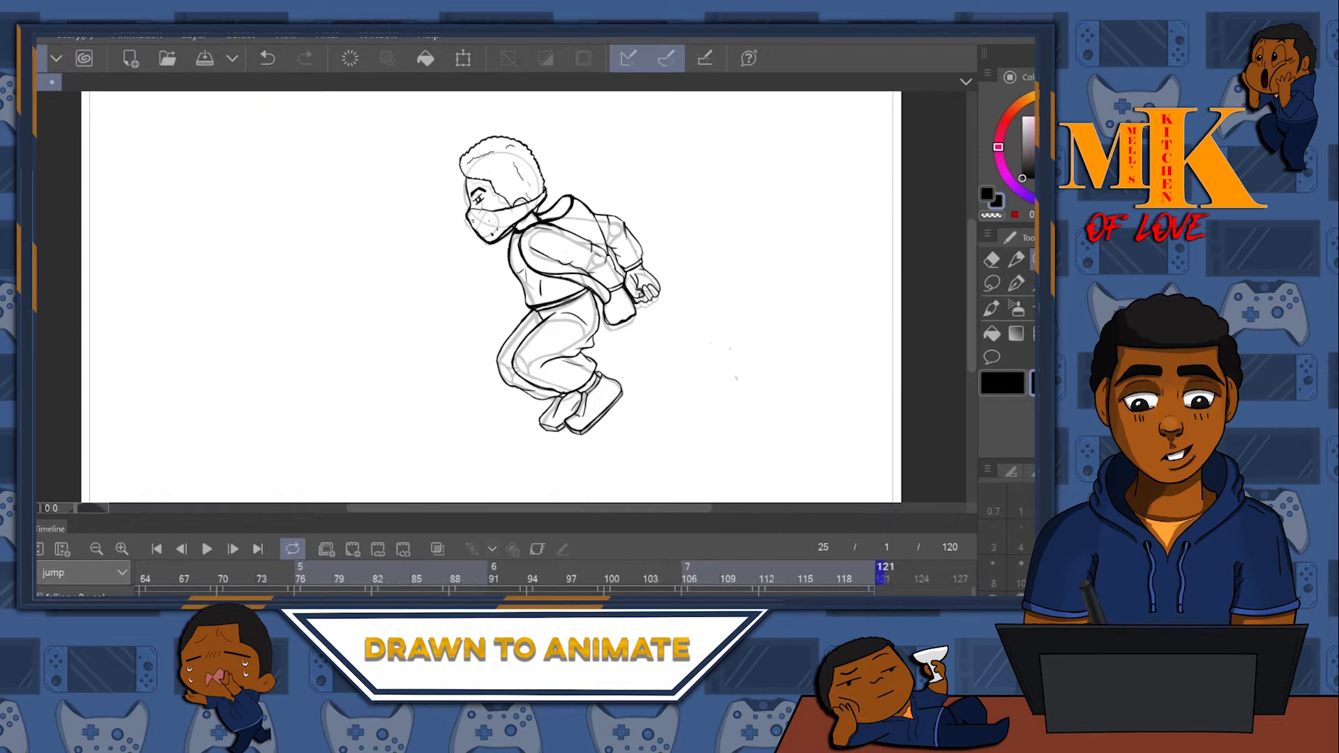
scroll(279, 585, "left", 4)
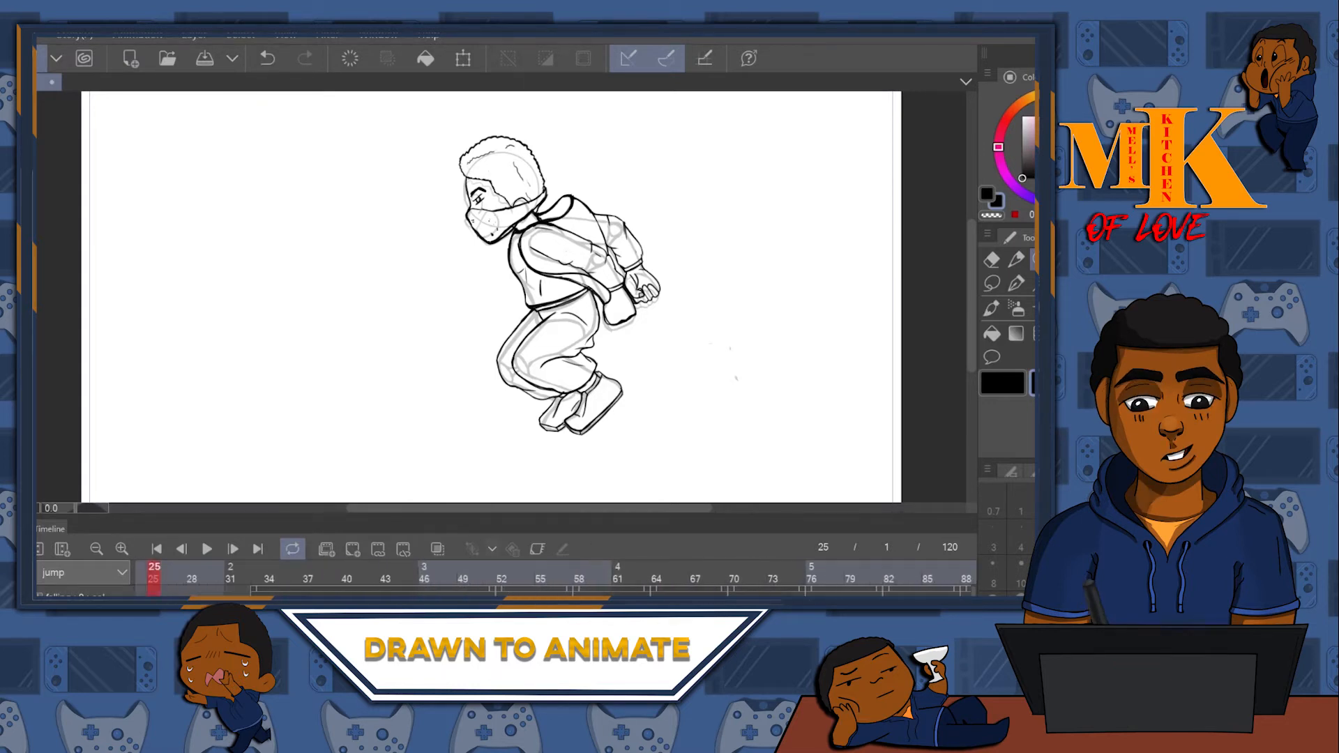
left_click_drag(278, 584, 341, 581)
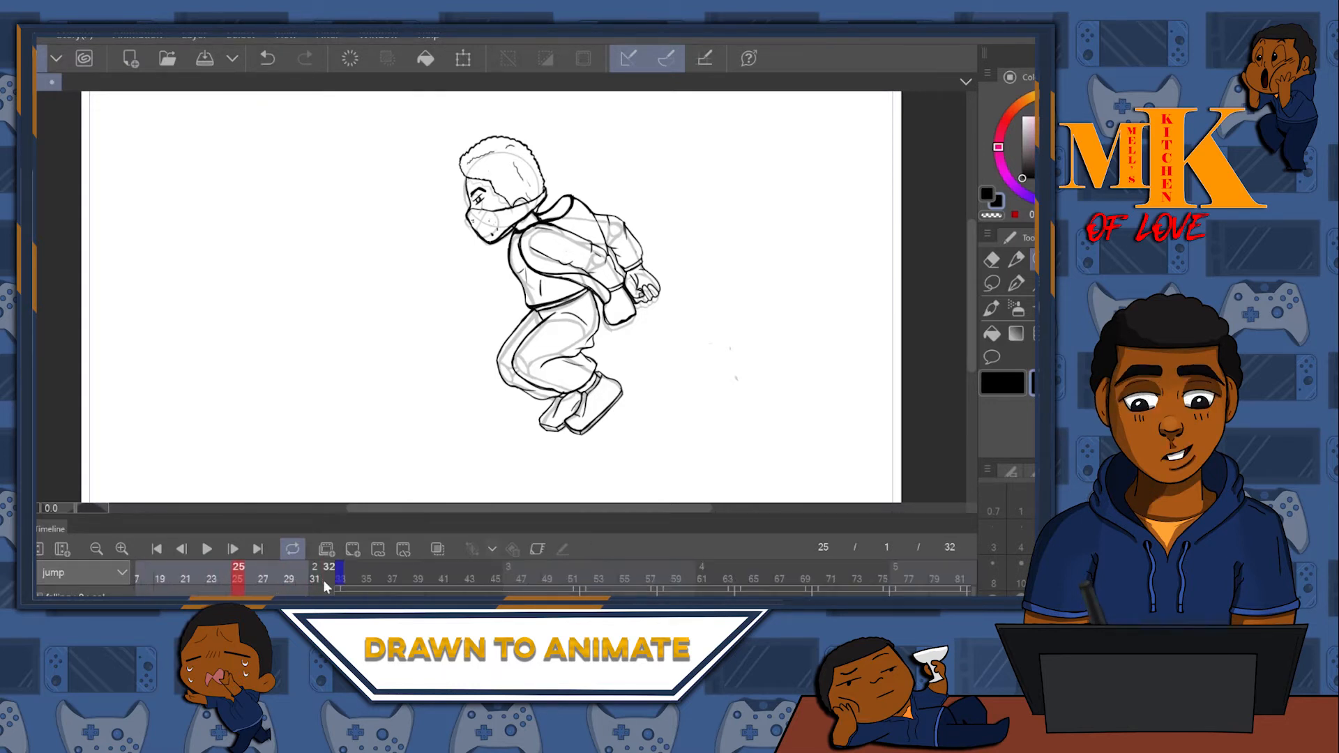
- Play the animation from the first frame and again from frame 16 to check the movement
scroll(554, 578, "left", 3)
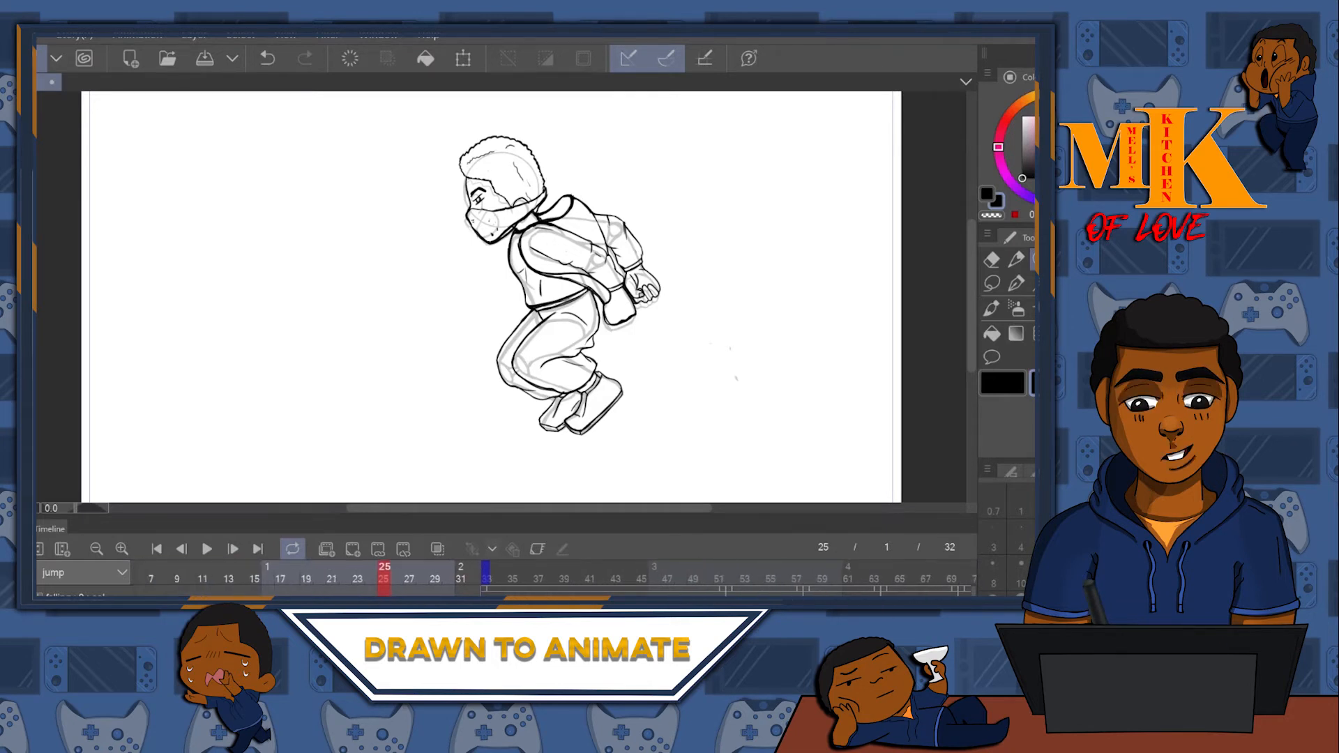
left_click(156, 548)
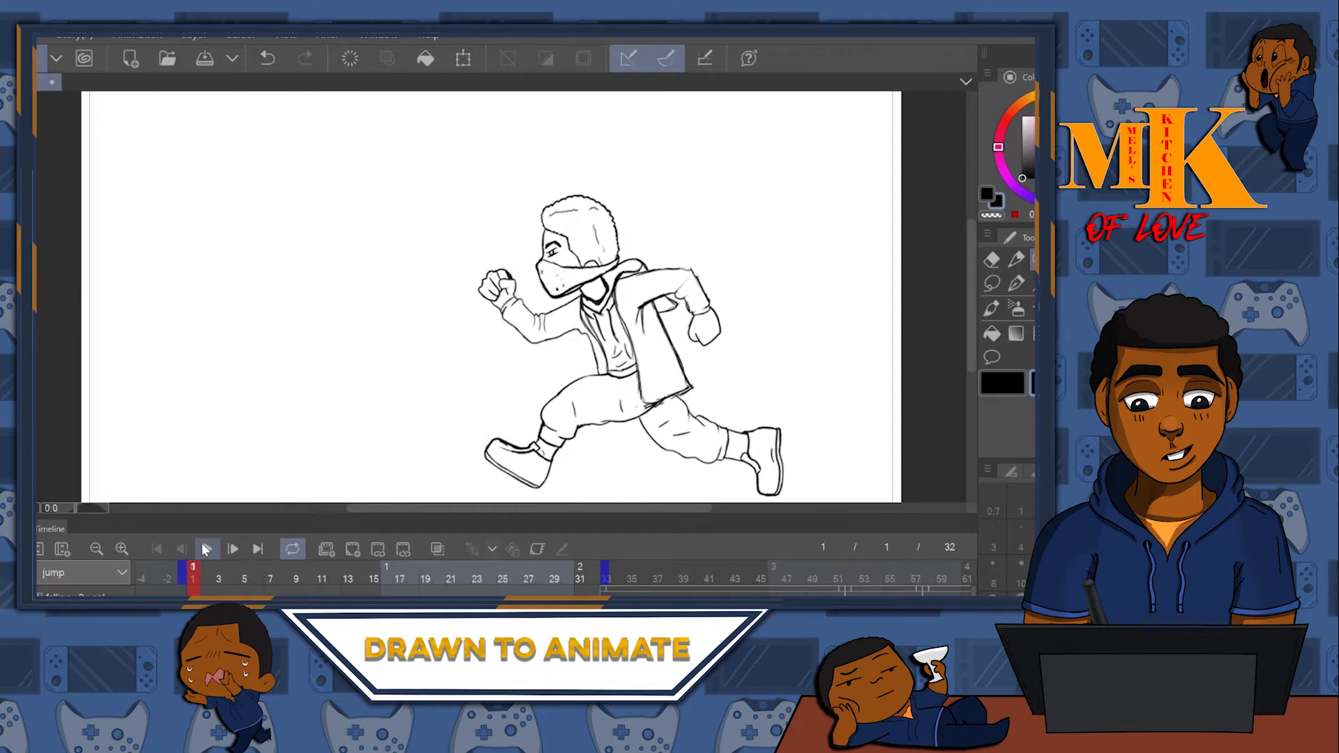
left_click(207, 549)
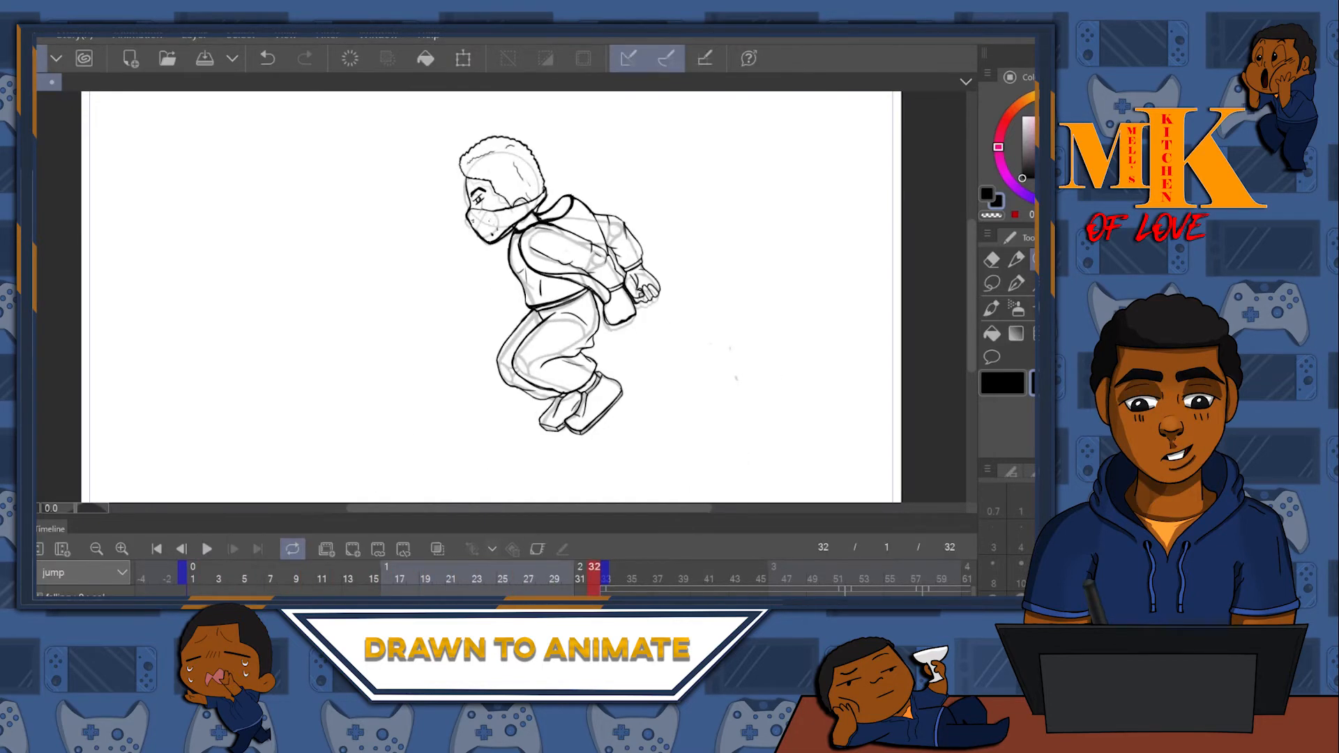
left_click(387, 572)
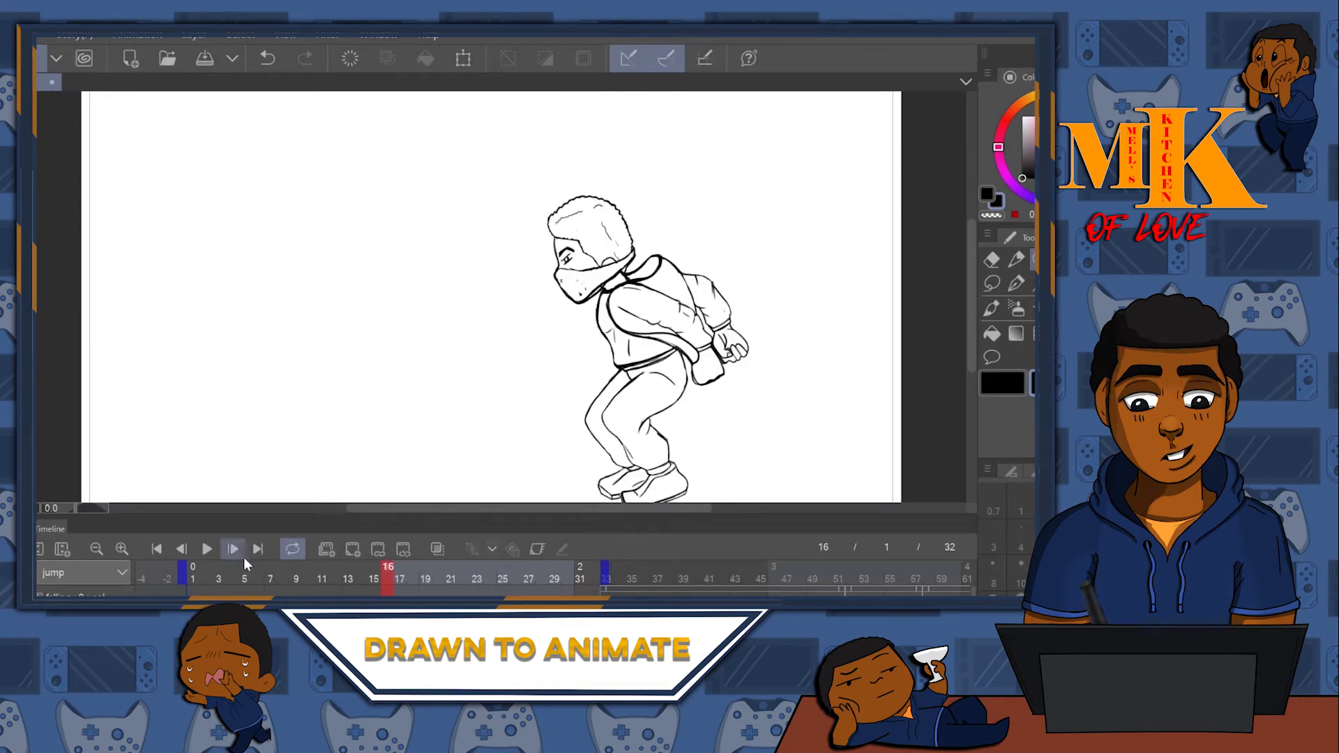
left_click(207, 549)
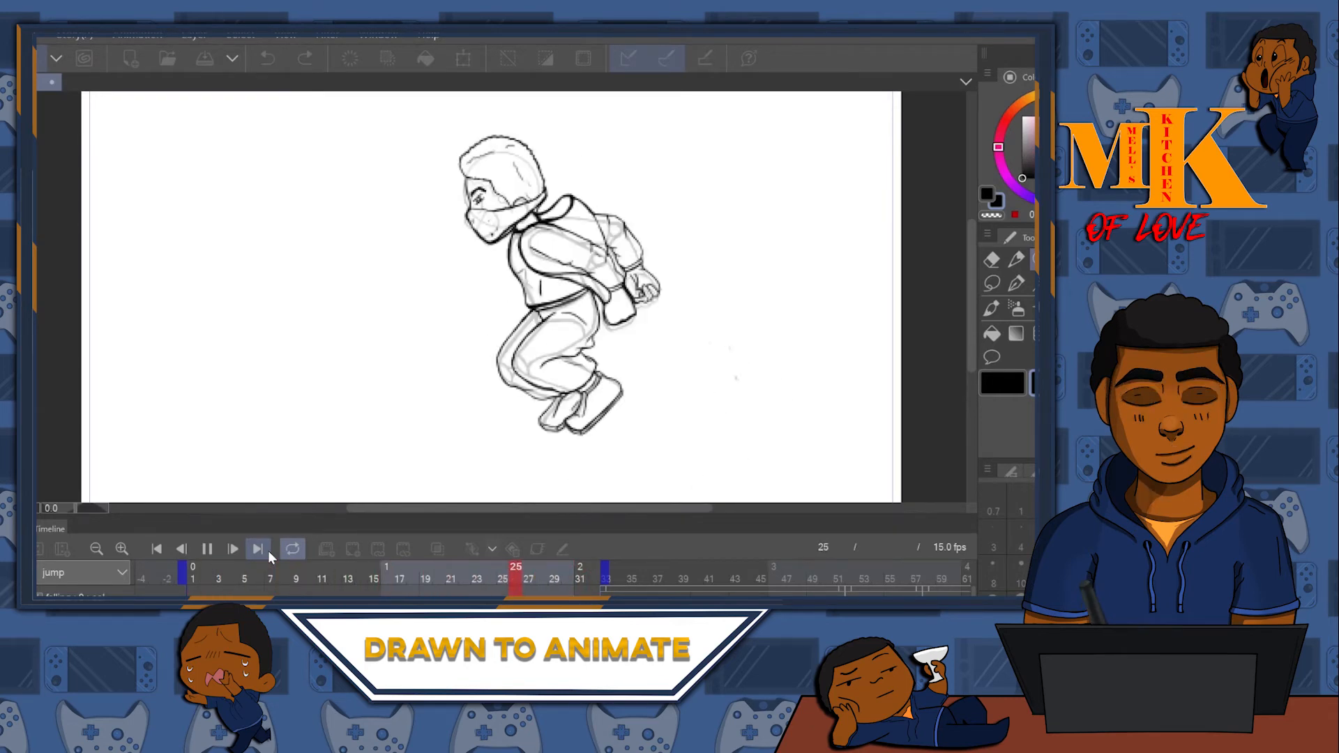
left_click(218, 549)
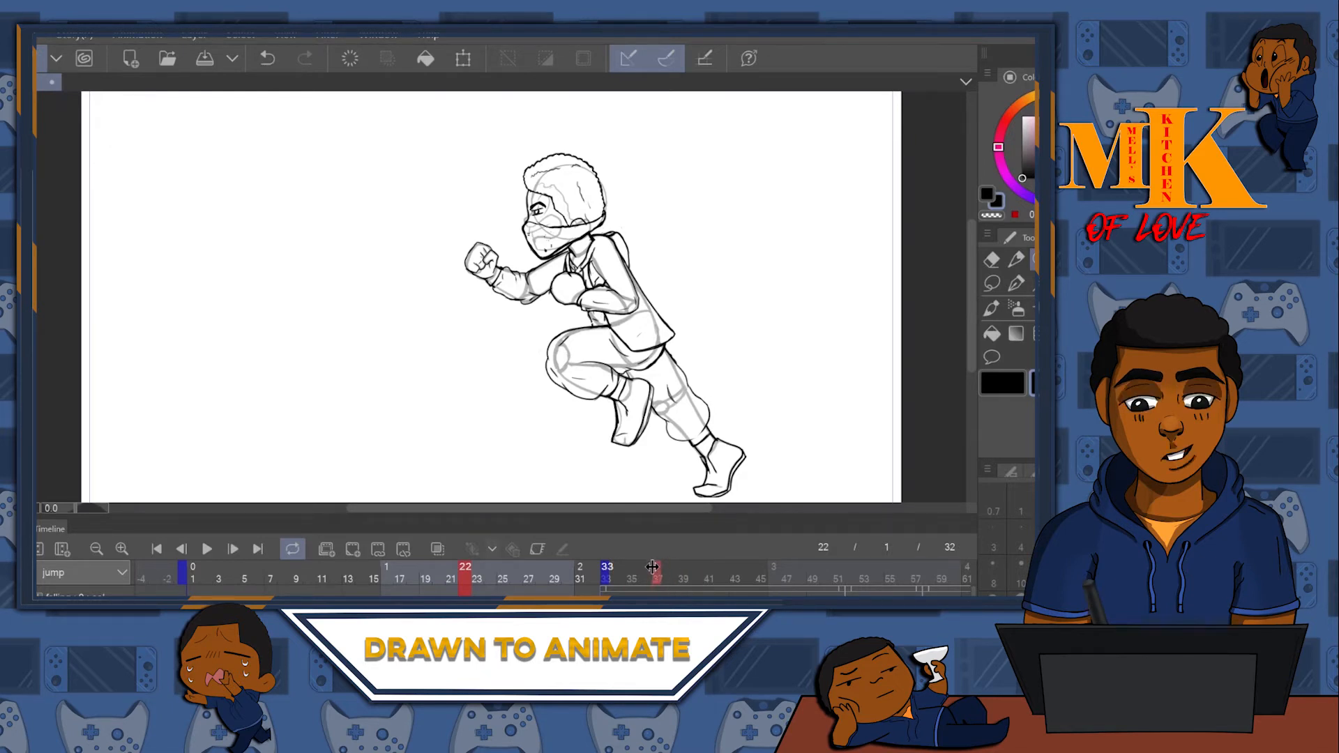
- Go to frame 33 and extend the end of the playback range to frame 38
mouse_move(691, 566)
left_mouse_down()
mouse_move(705, 566)
mouse_move(695, 566)
left_mouse_up()
left_click(616, 582)
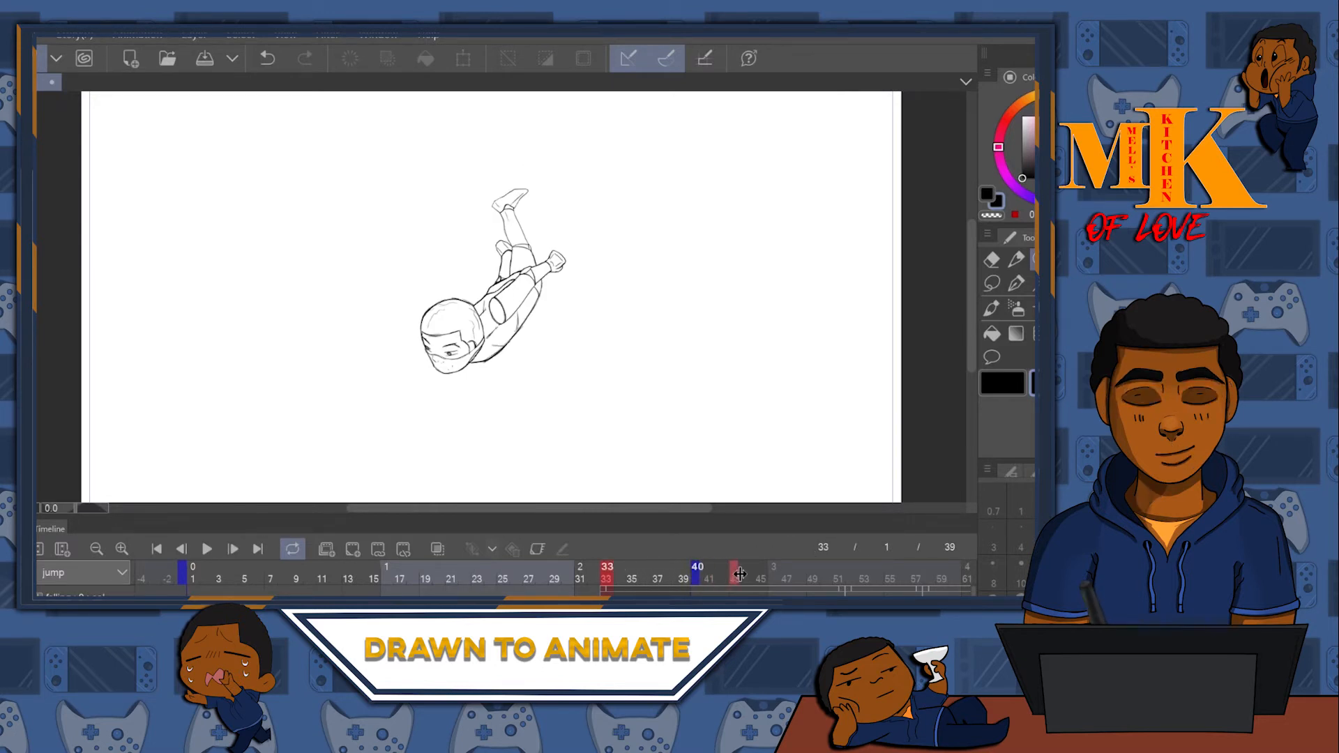
left_click_drag(687, 584, 682, 584)
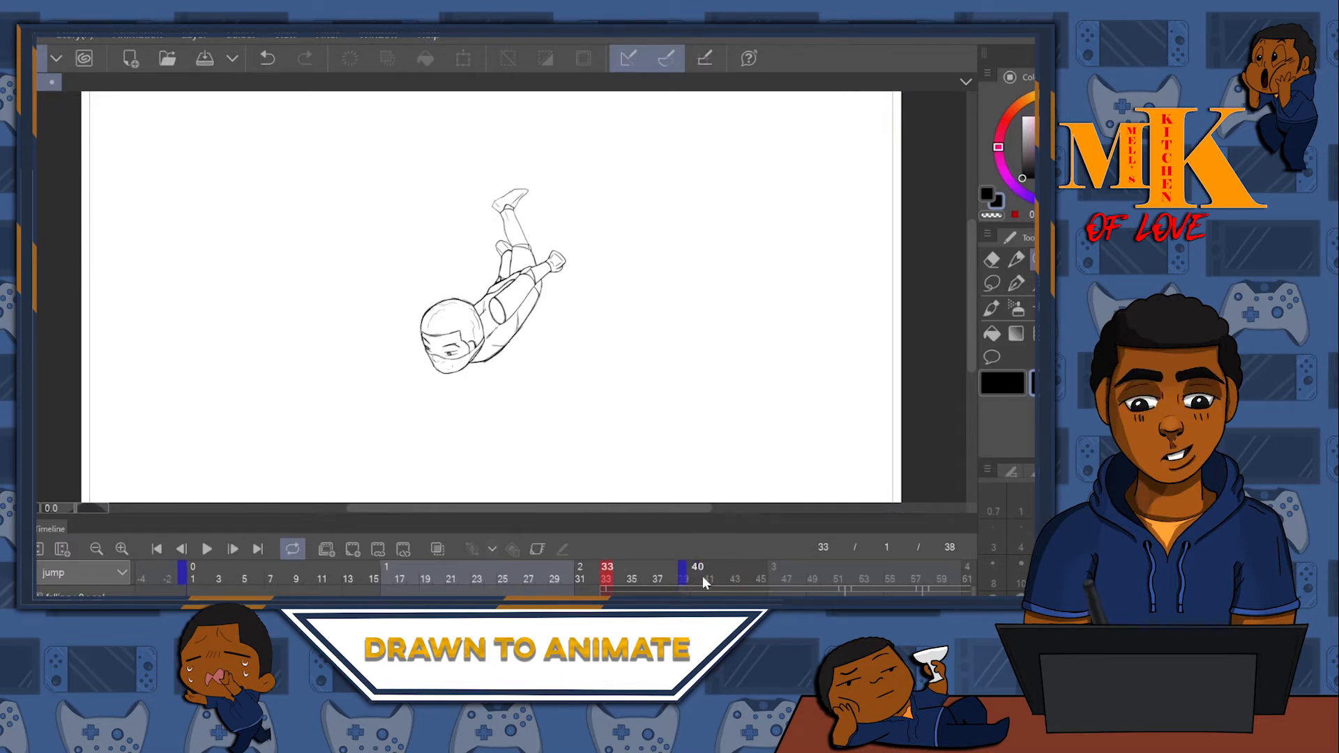
- Examine the diving pose on frame 33 and compare it with the crouching pose on frame 16 and the dive on frame 38
left_click(558, 328)
left_click(559, 328)
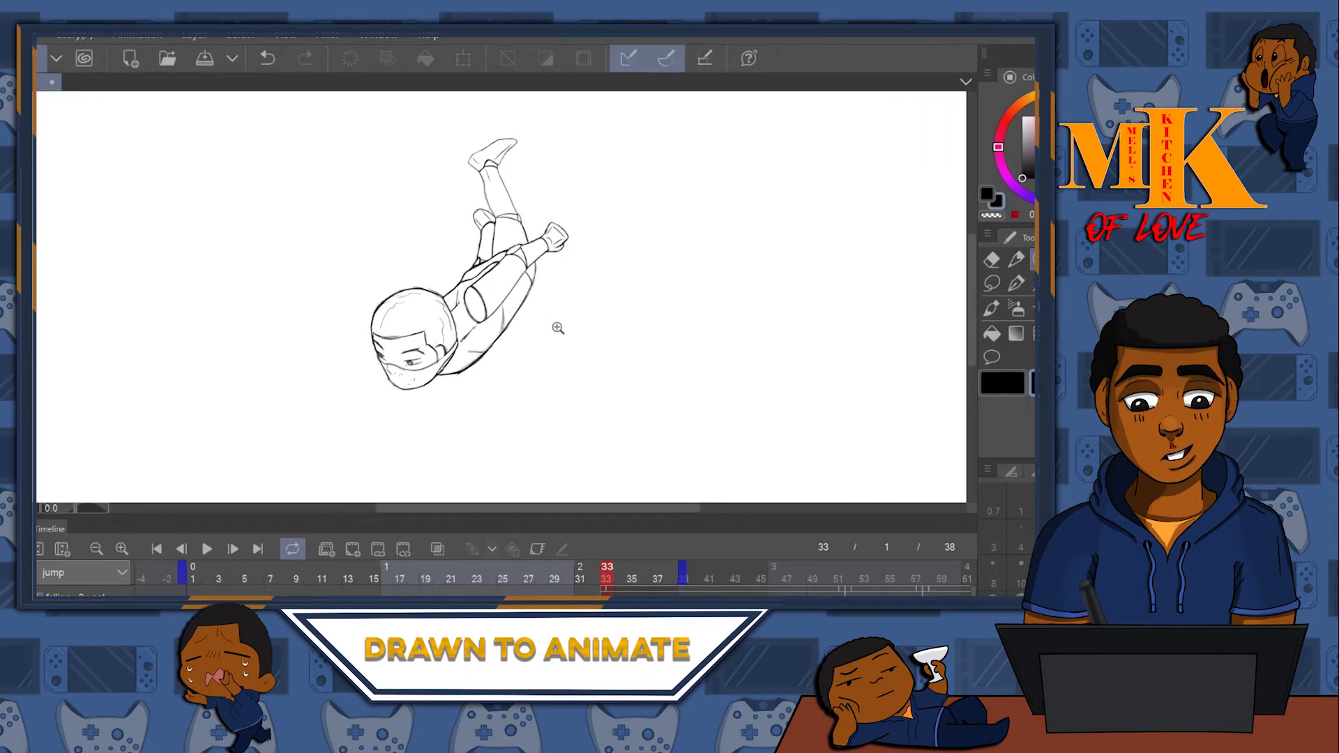
left_click(559, 329)
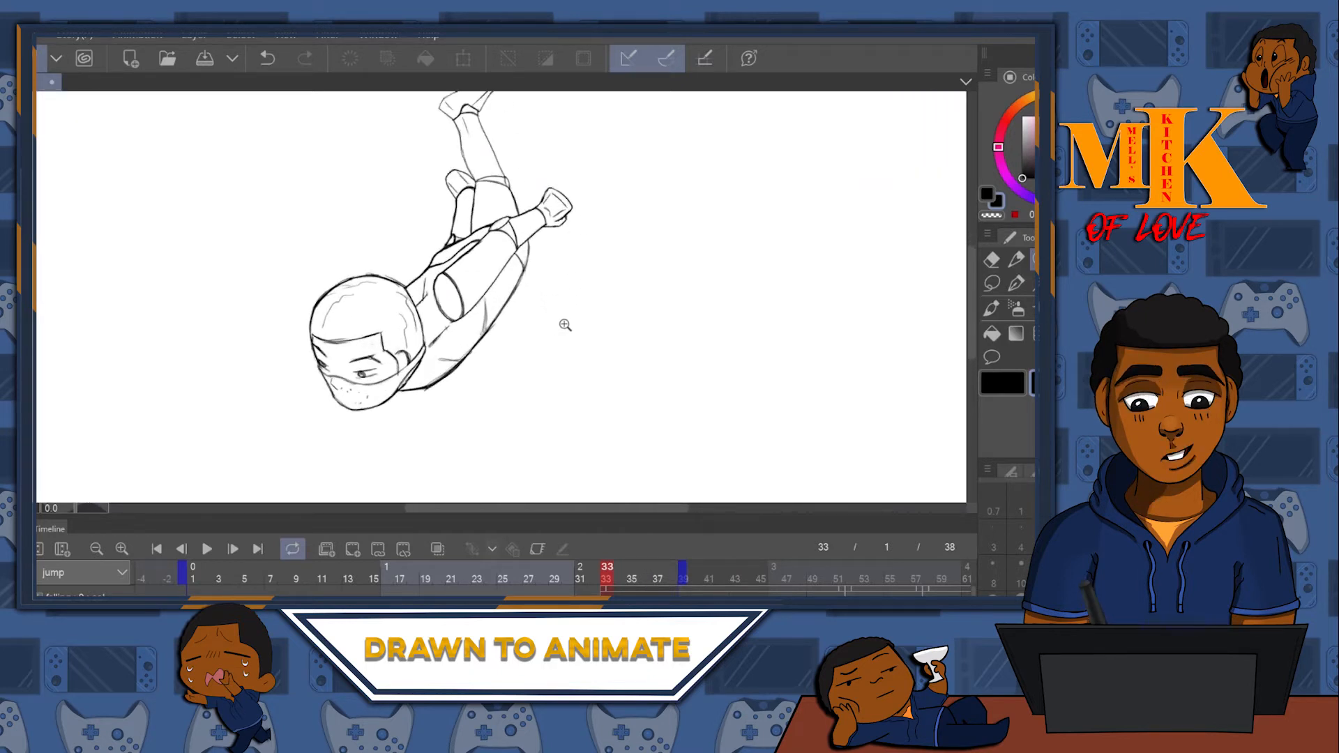
scroll(565, 325, "down", 4)
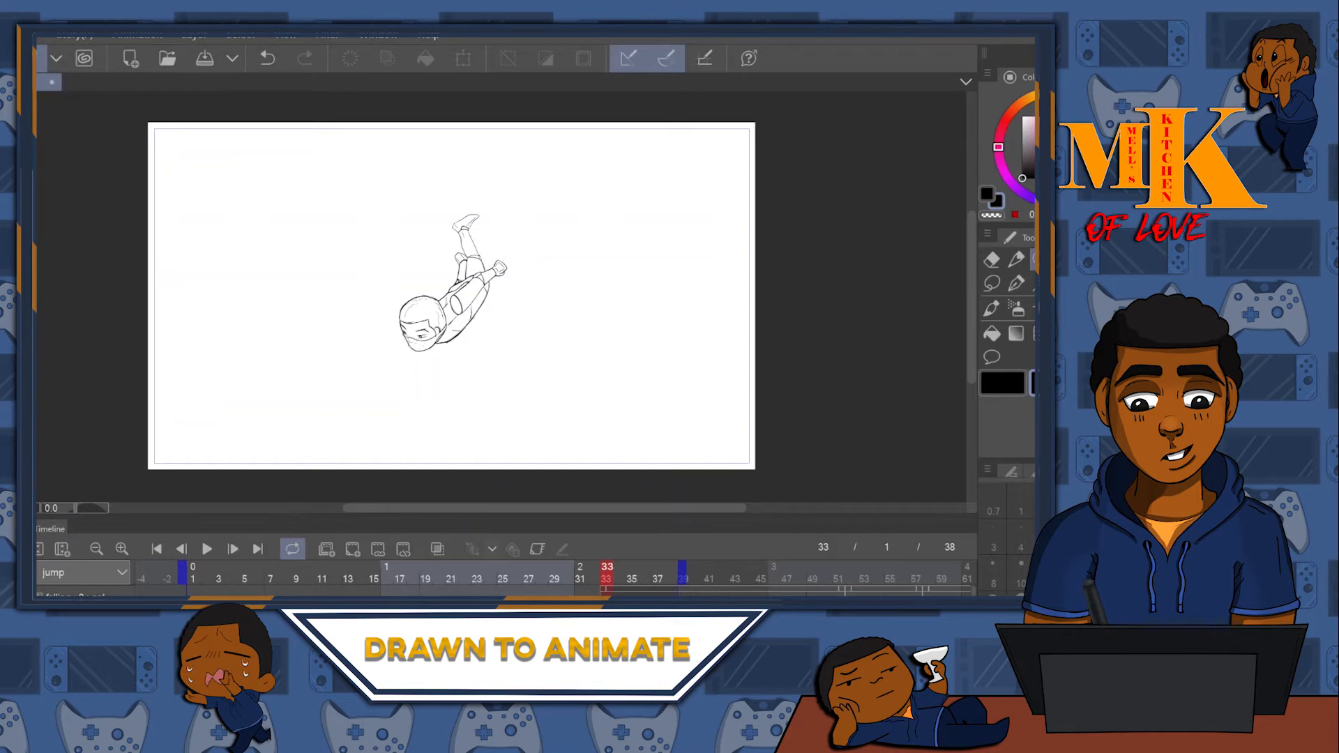
left_click(387, 576)
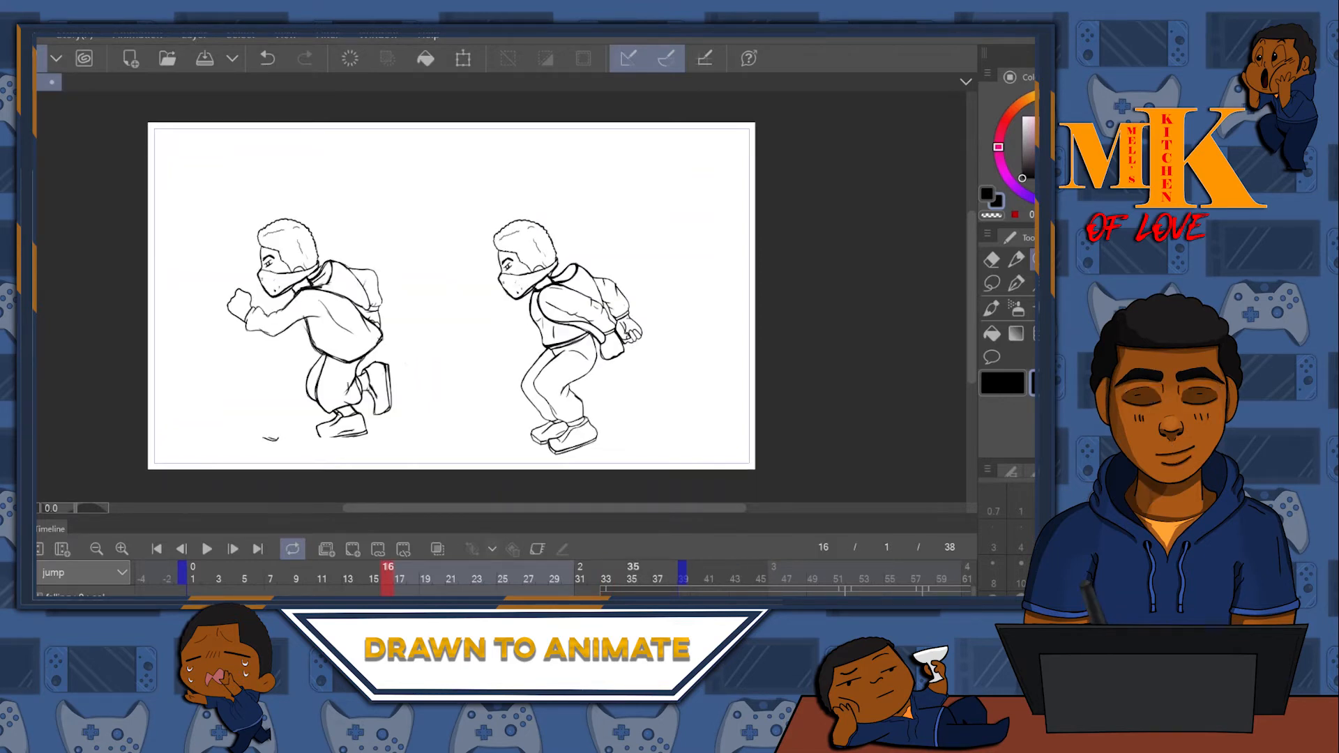
left_click(606, 577)
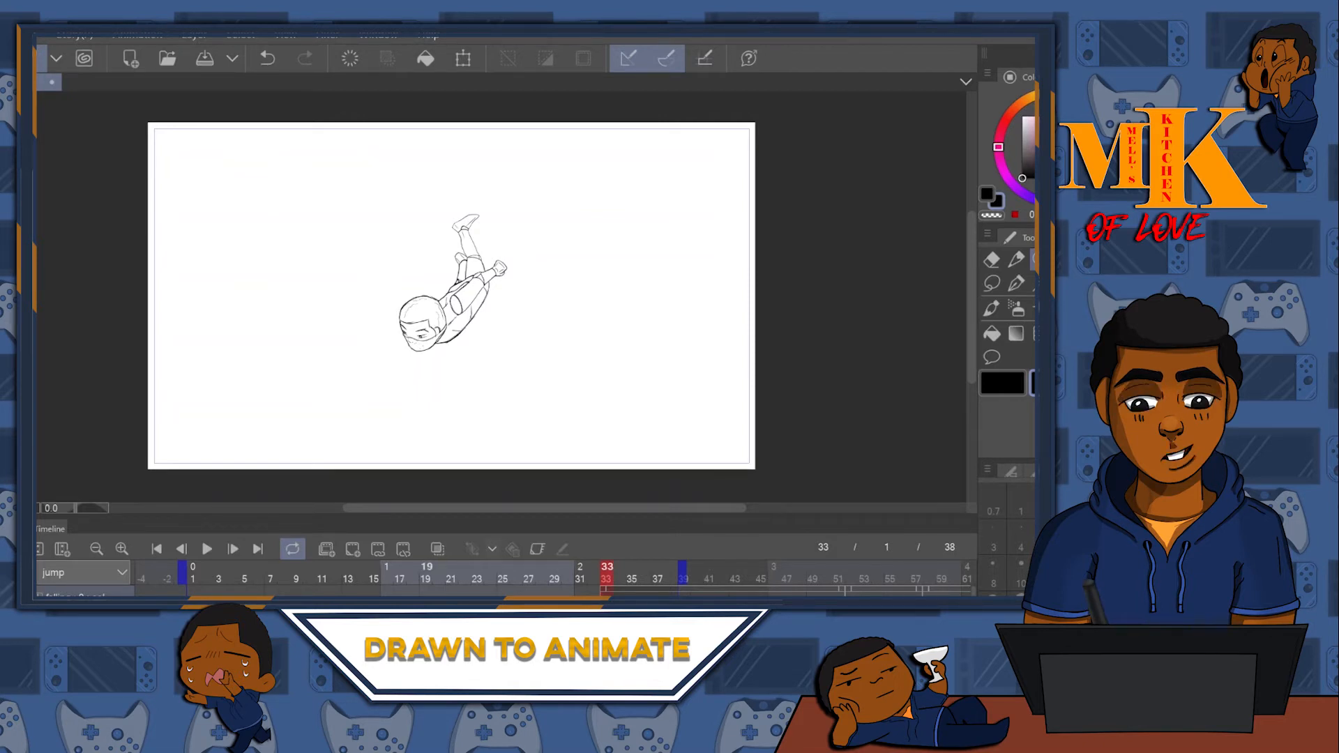
left_click(387, 572)
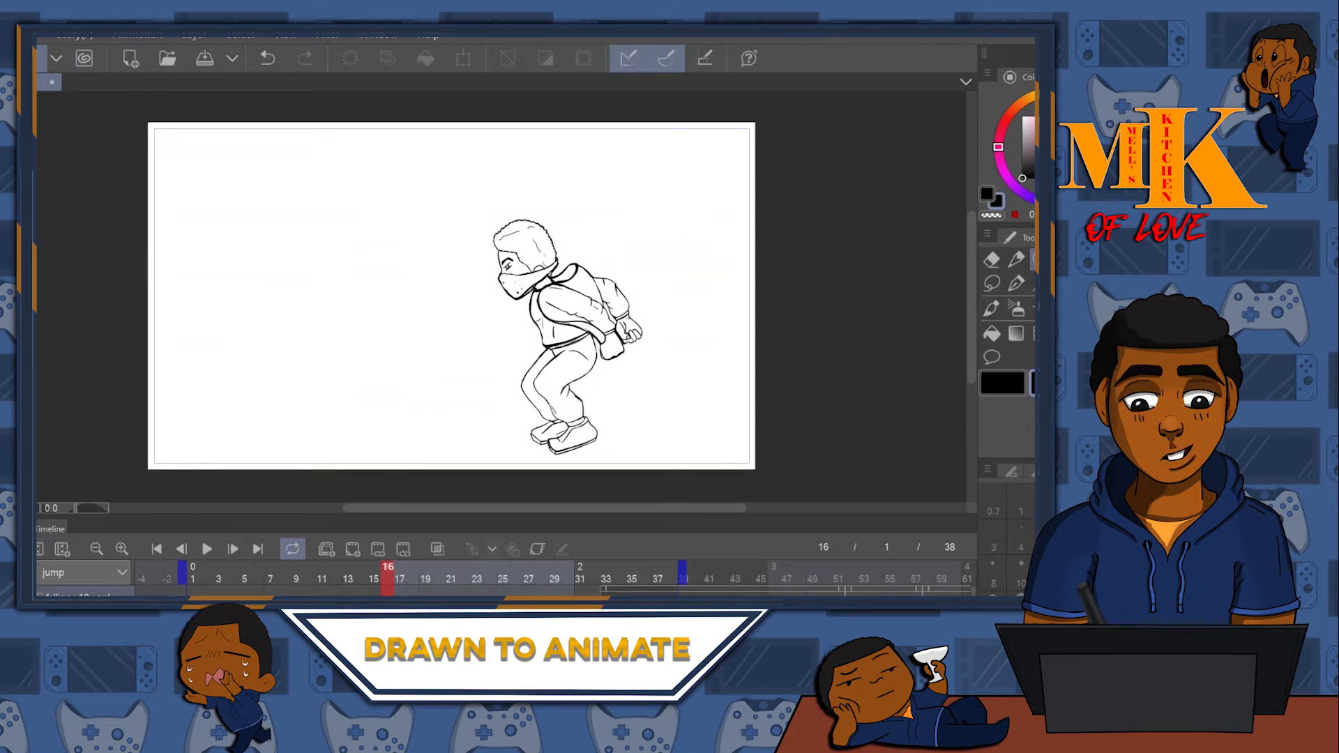
left_click(672, 578)
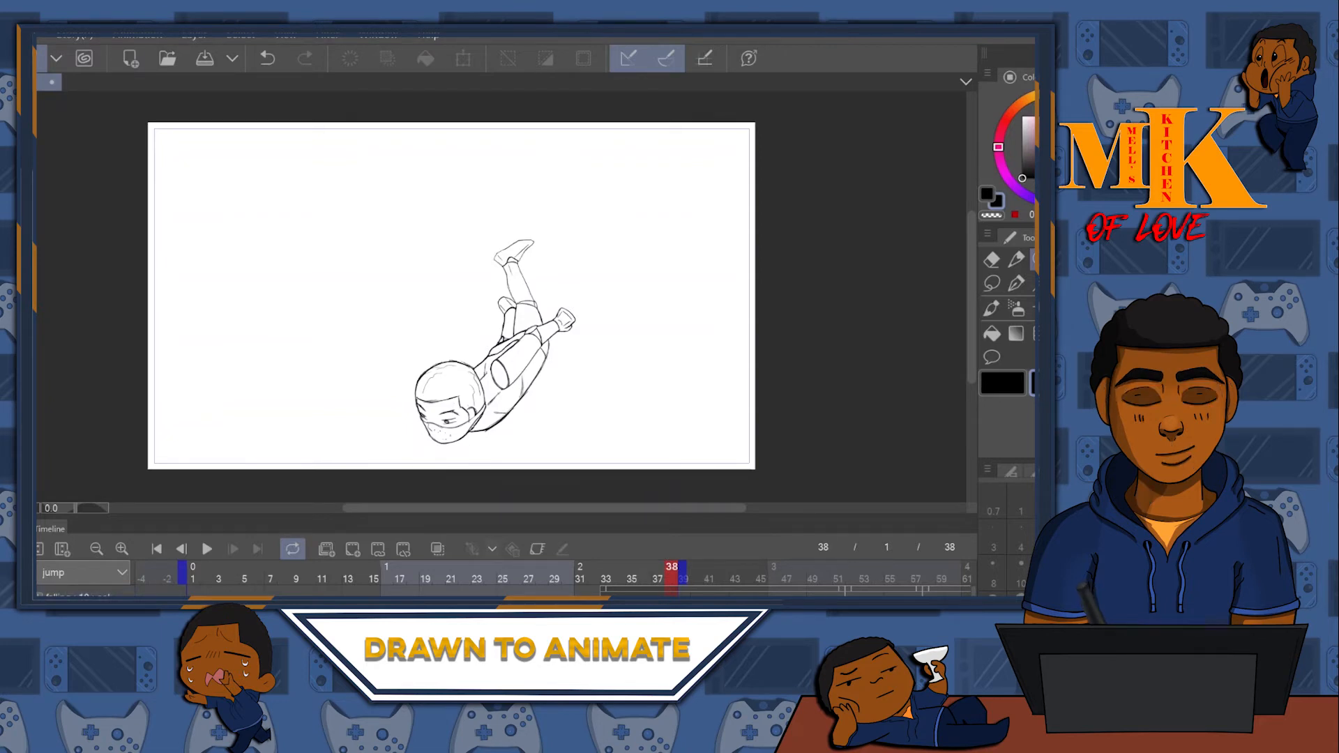
left_click(258, 594)
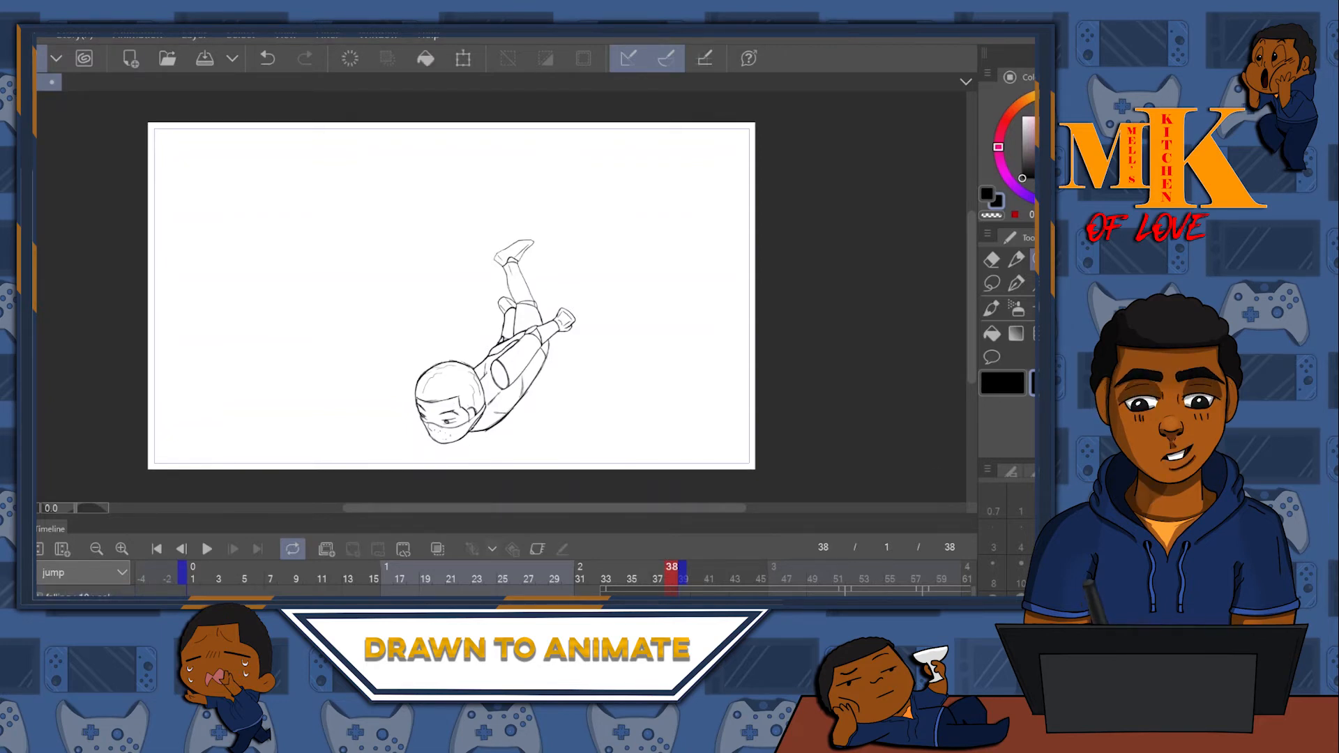
scroll(658, 593, "down", 2)
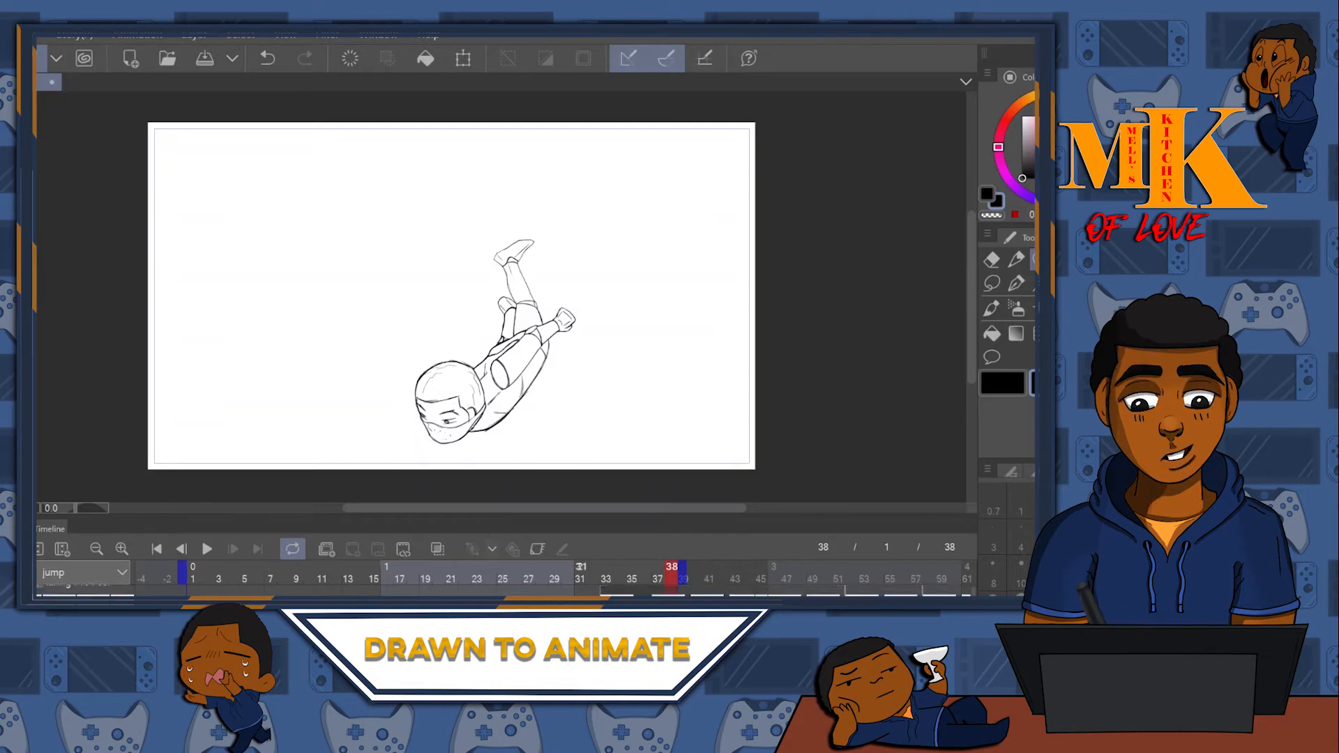
scroll(658, 593, "down", 2)
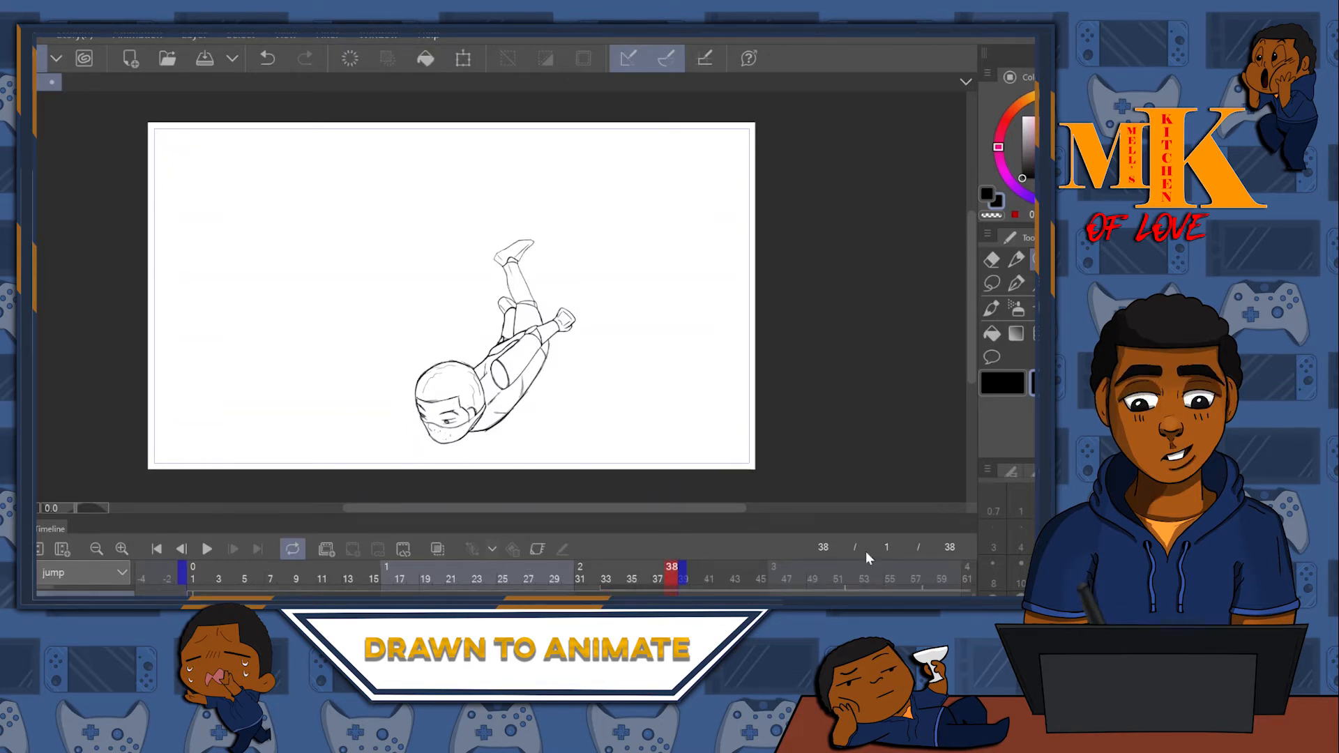
left_click(387, 570)
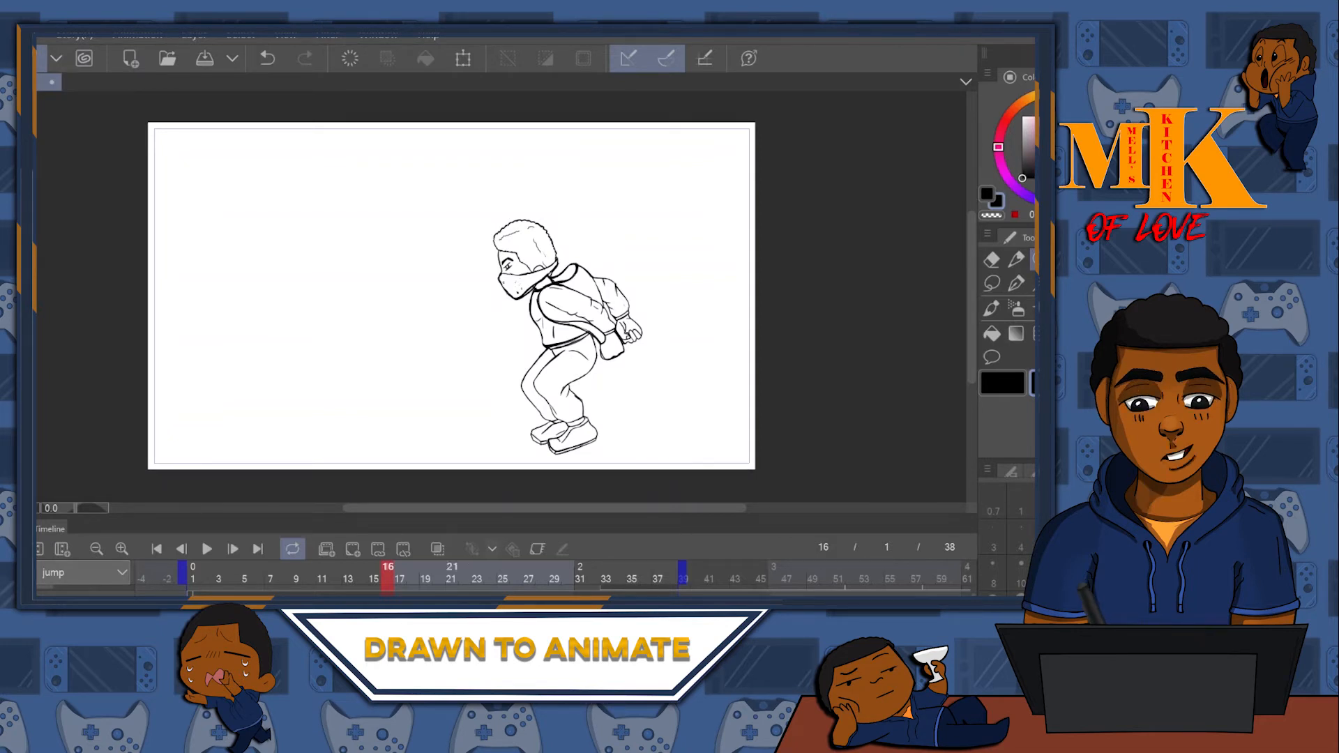
key("Delete")
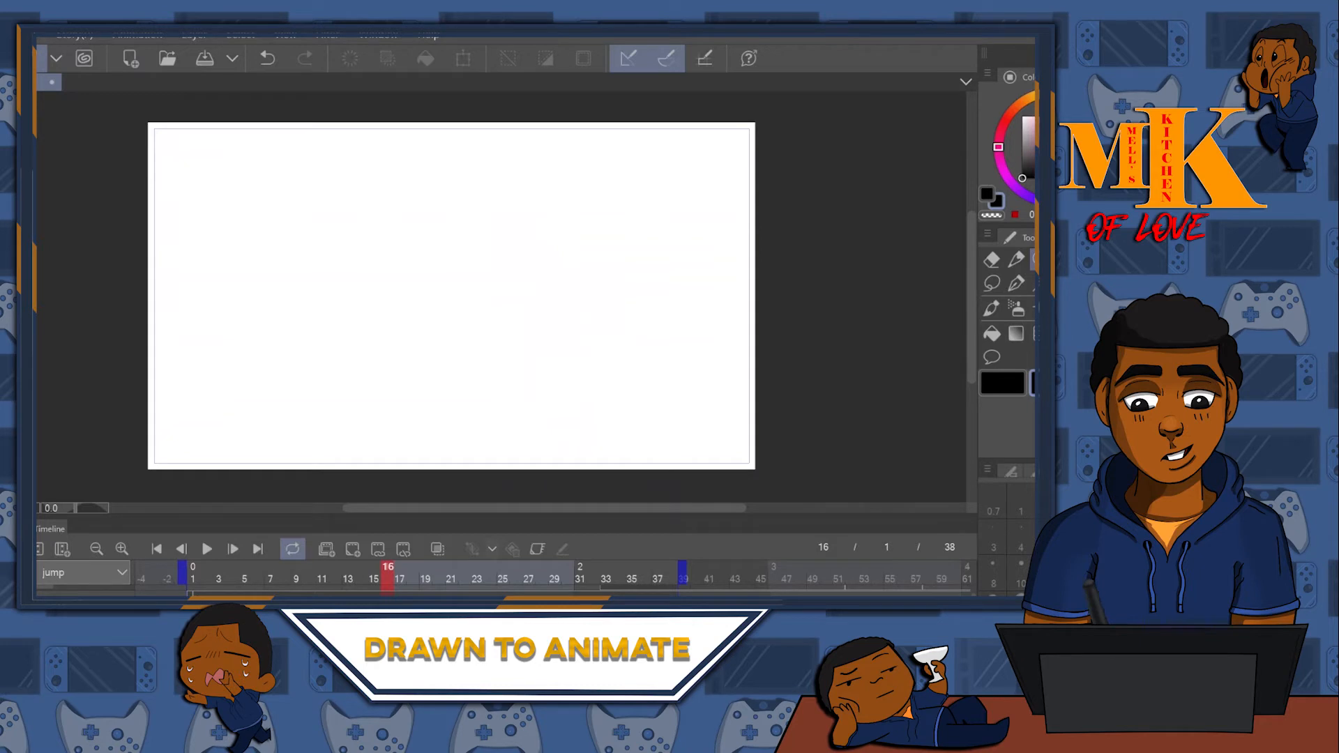
key("ctrl+z")
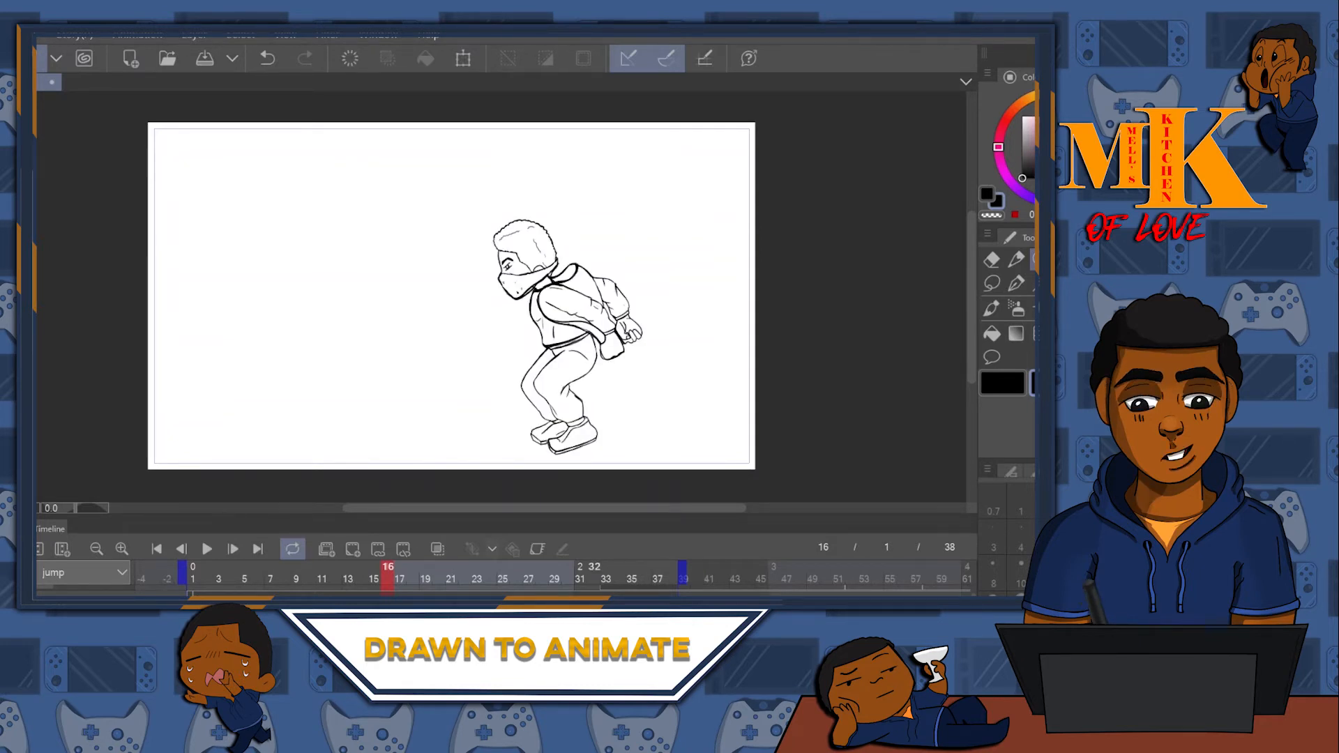
- Inspect the overlapping crouching and diving drawings on frames 33 and 34, and check frame 25
scroll(624, 594, "down", 2)
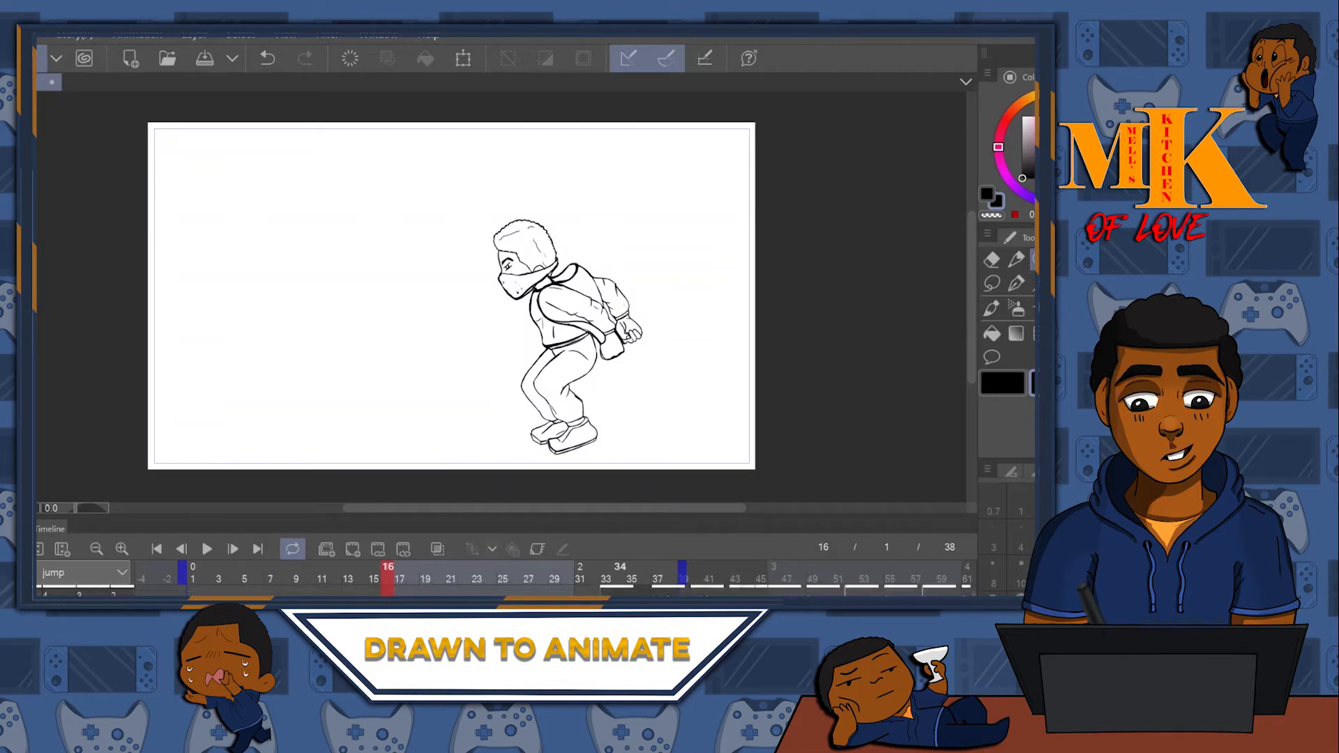
scroll(628, 589, "left", 1)
left_click(627, 574)
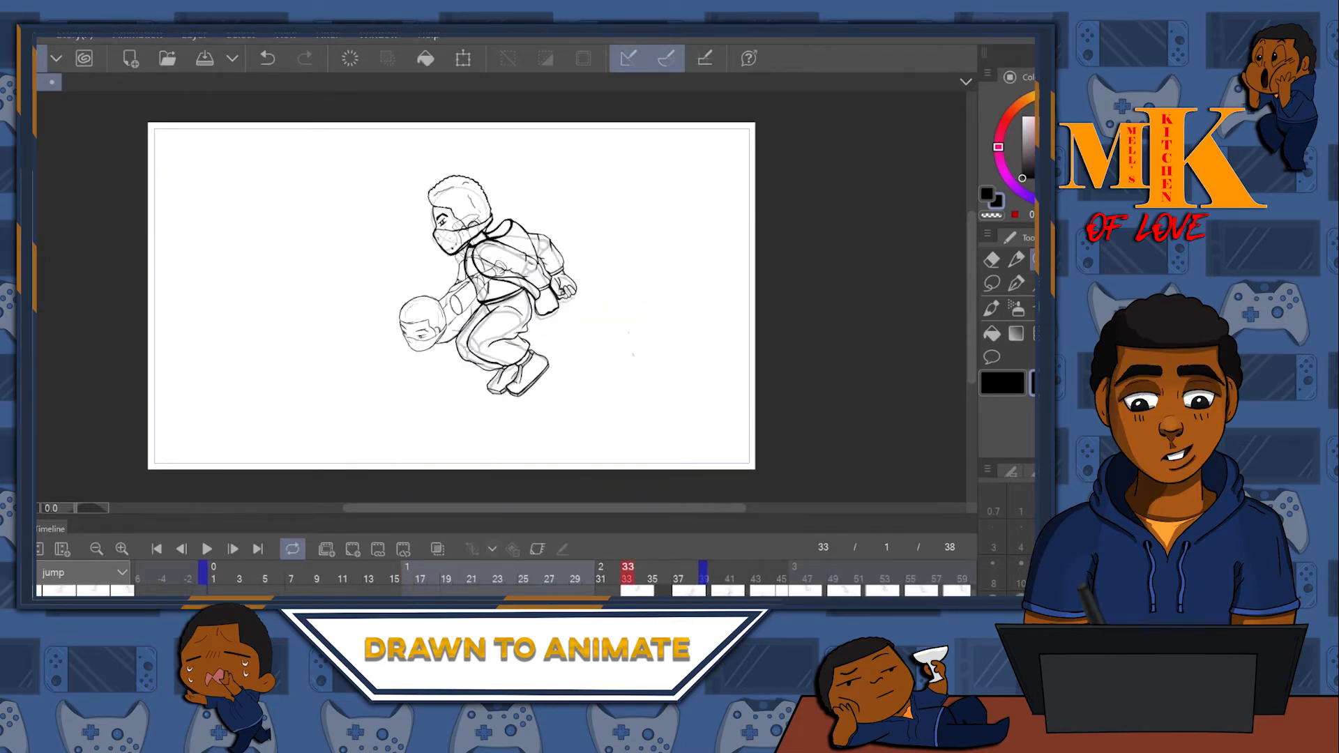
left_click(640, 579)
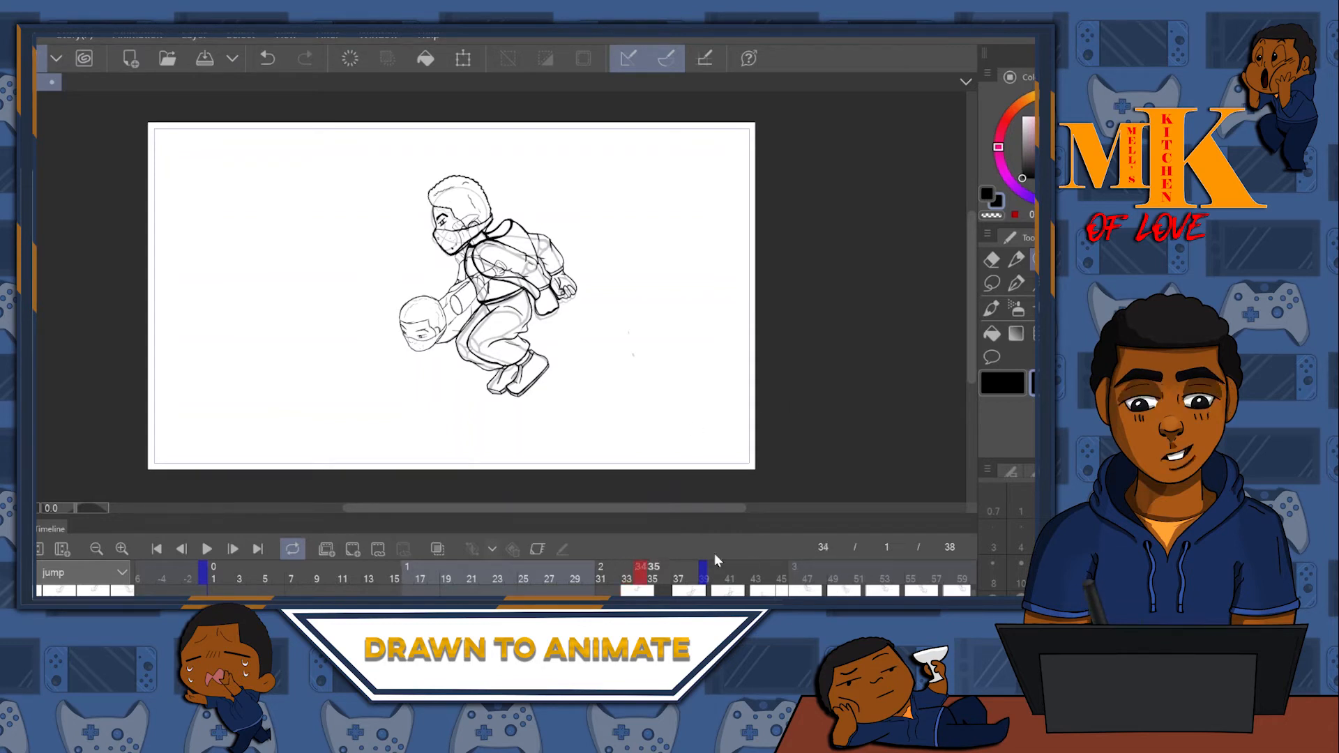
scroll(798, 590, "up", 1)
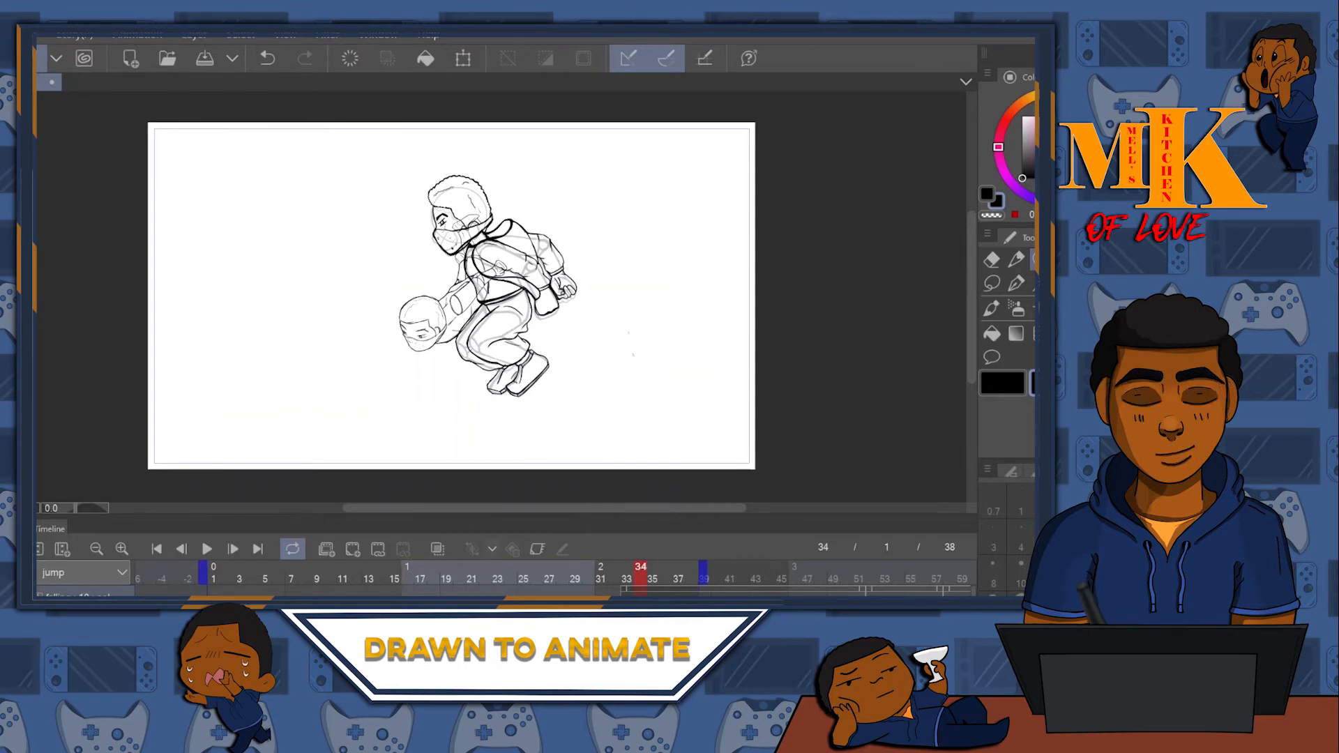
scroll(655, 590, "up", 1)
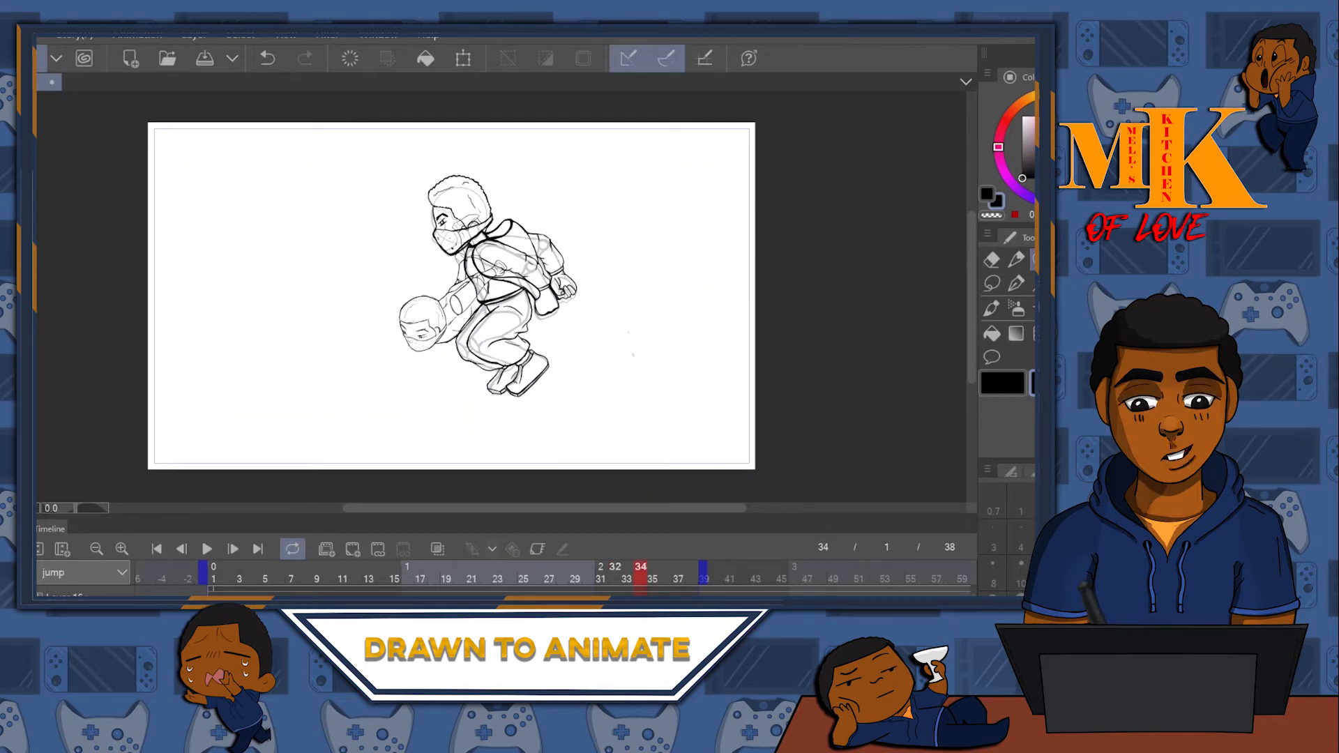
scroll(614, 593, "down", 3)
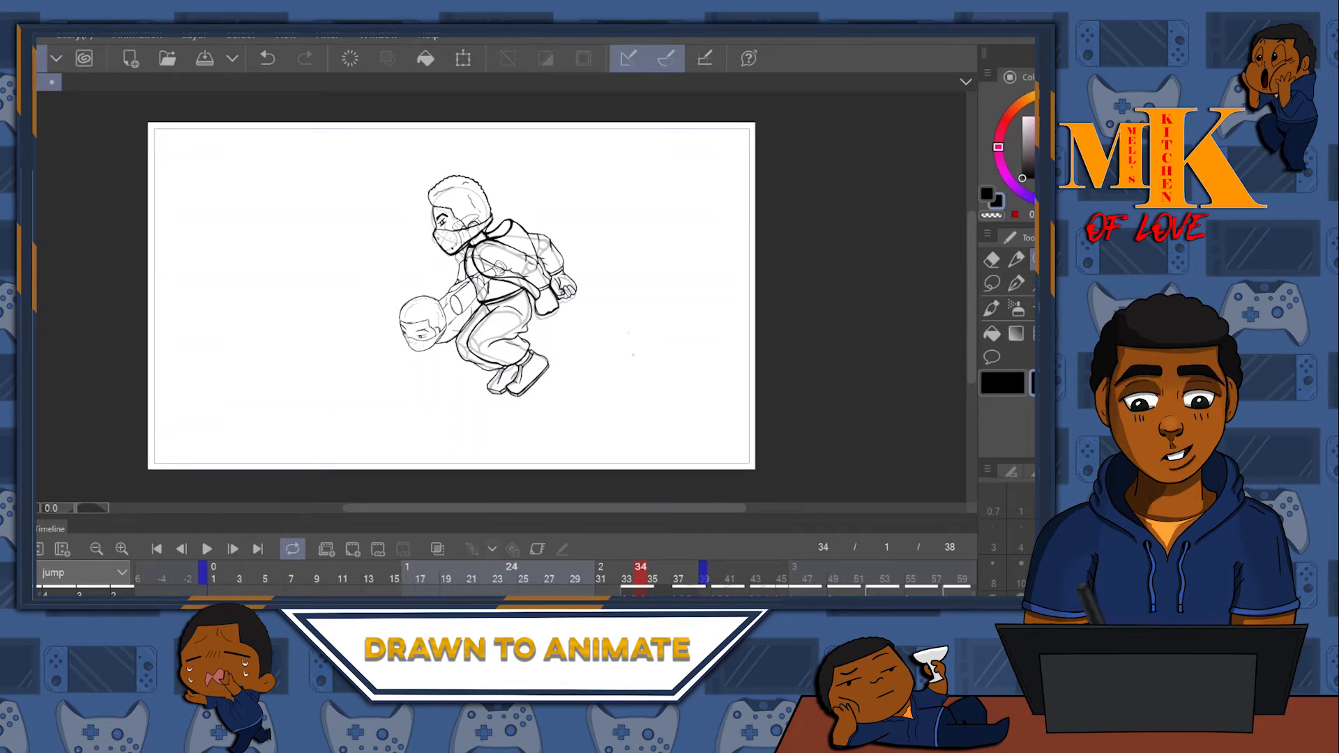
left_click(524, 572)
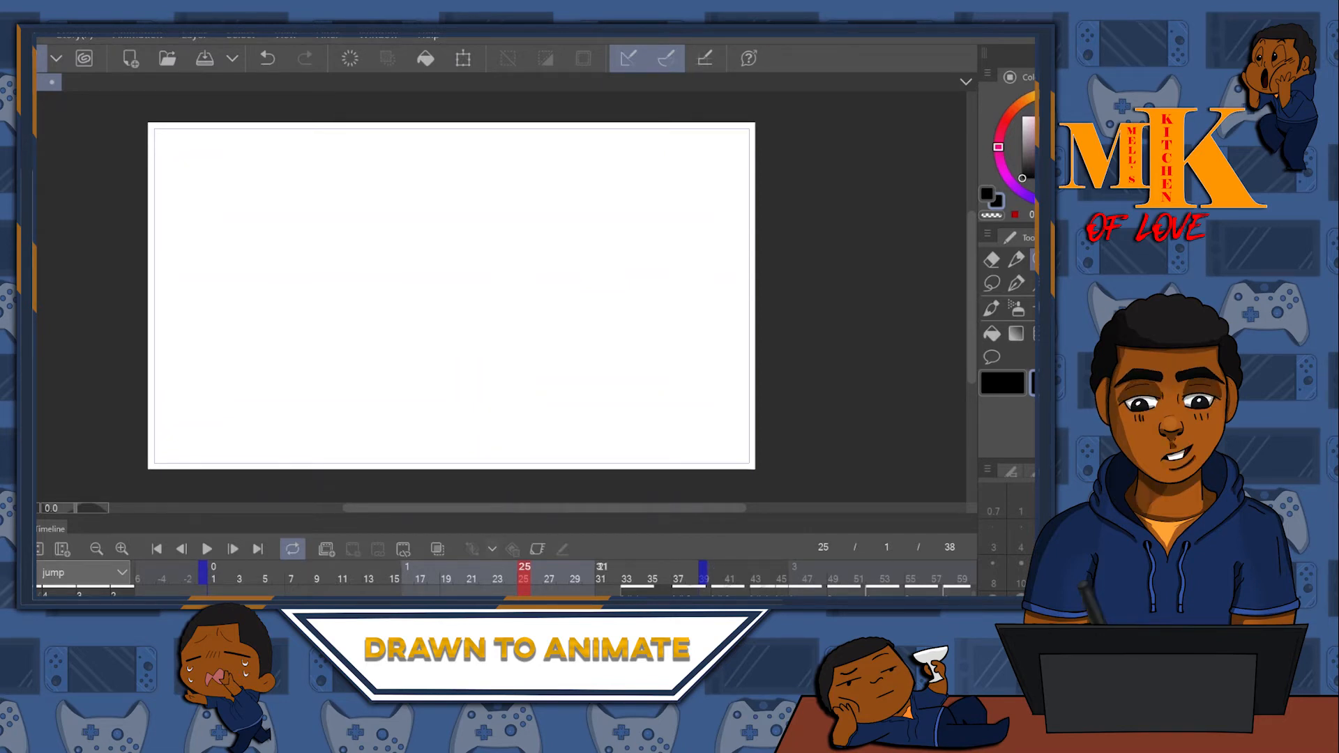
- Bring back the crouching drawing on frame 16 and show the faint diving sketch with it
left_click(408, 579)
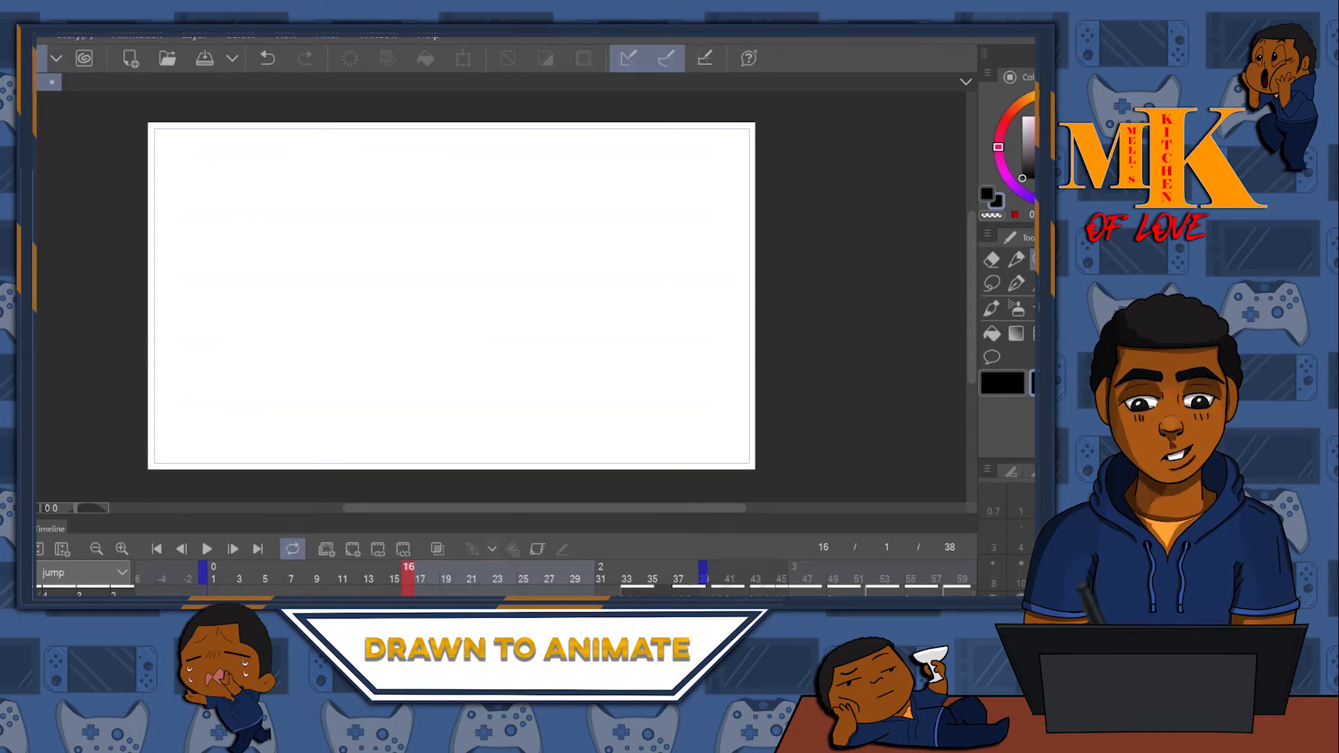
key("ctrl+v")
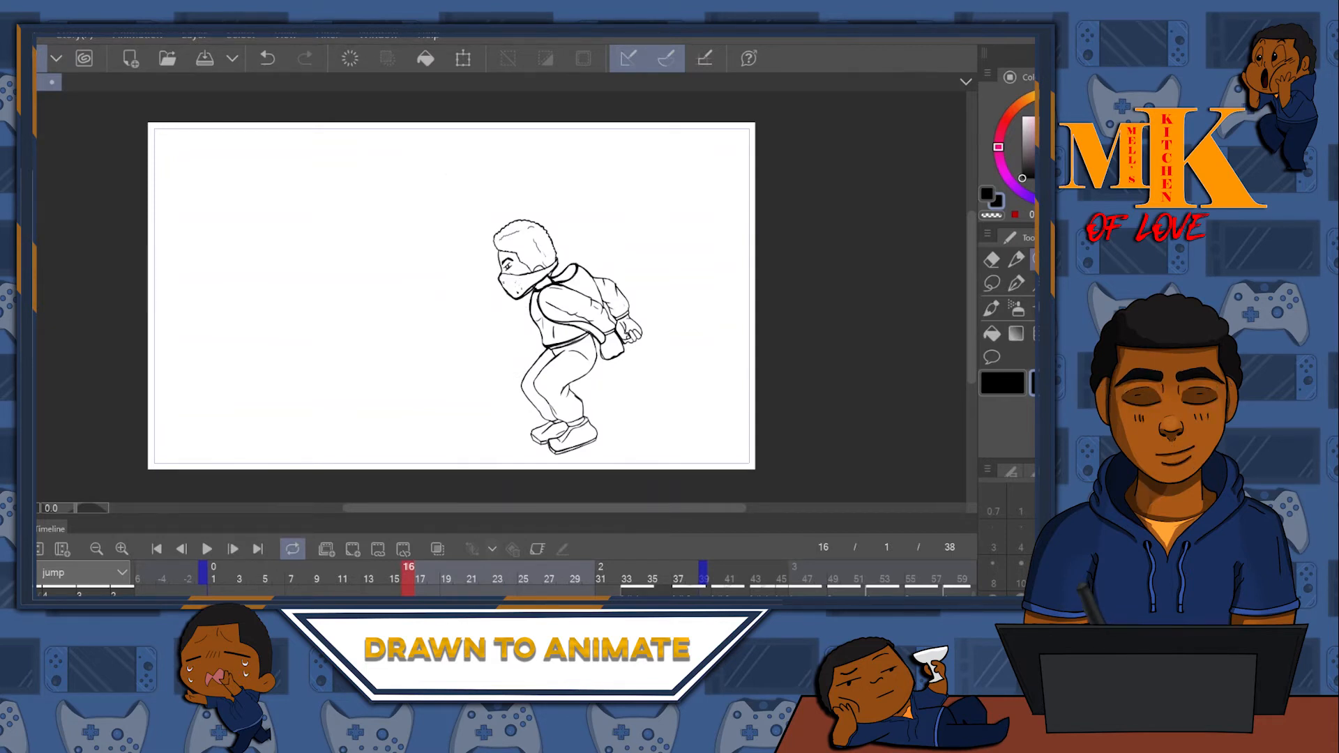
key("ctrl+d")
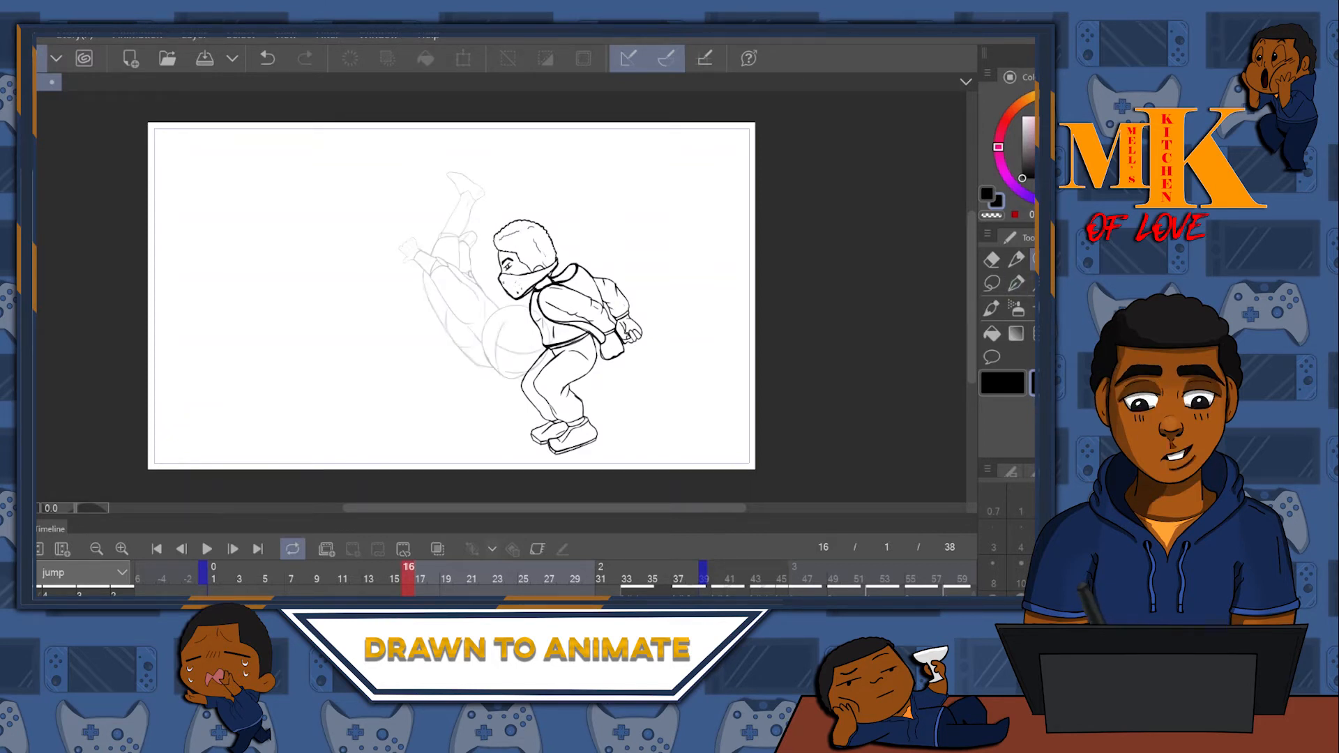
- Transform the faint diving sketch on frame 16, moving it to the left side of the canvas, clear of the crouching figure
key("ctrl+a")
left_click(479, 60)
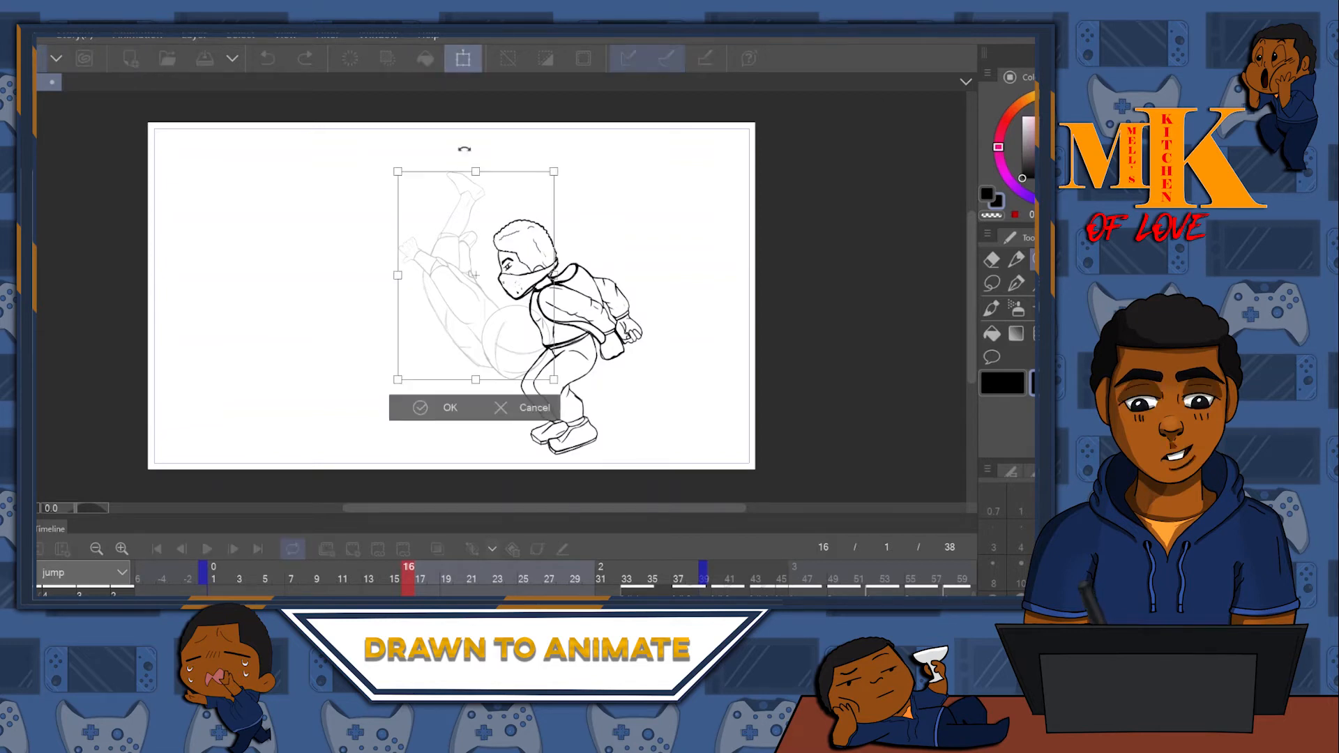
mouse_move(517, 361)
left_mouse_down()
mouse_move(361, 364)
mouse_move(279, 348)
mouse_move(295, 348)
left_mouse_up()
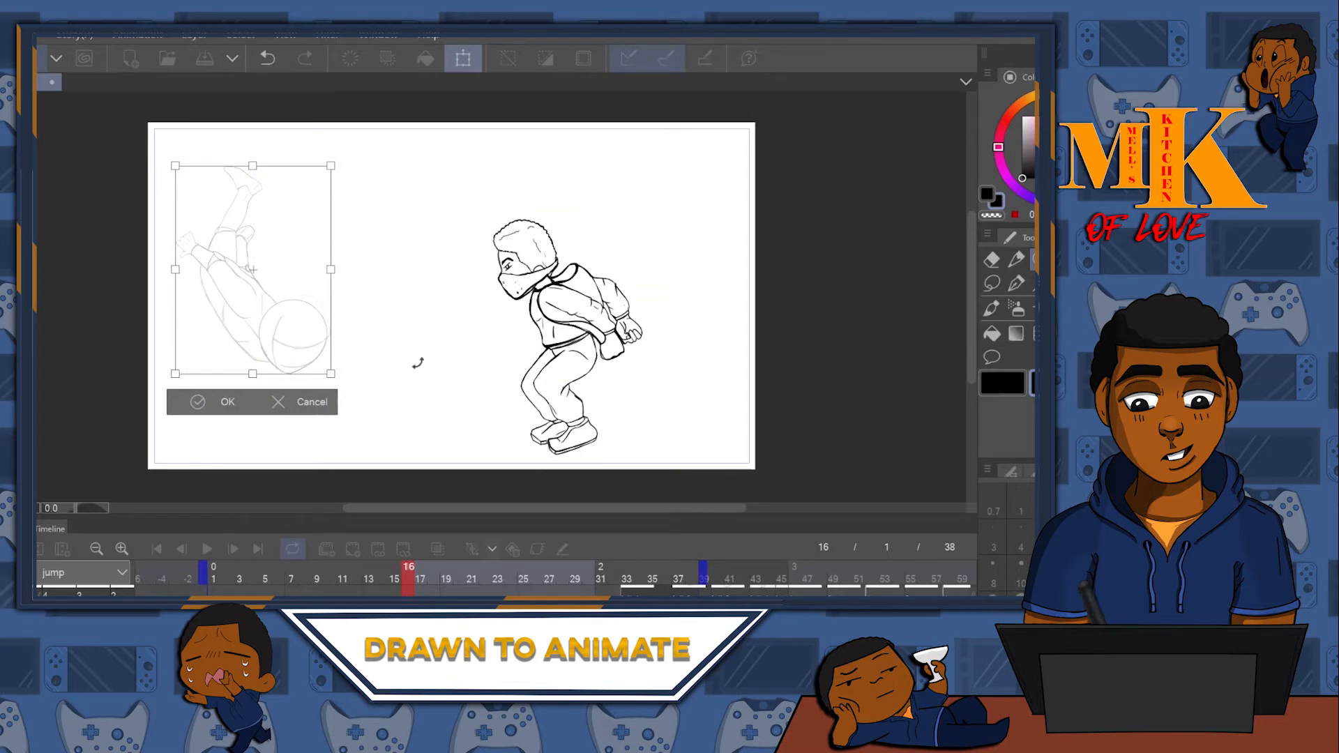
left_click(203, 400)
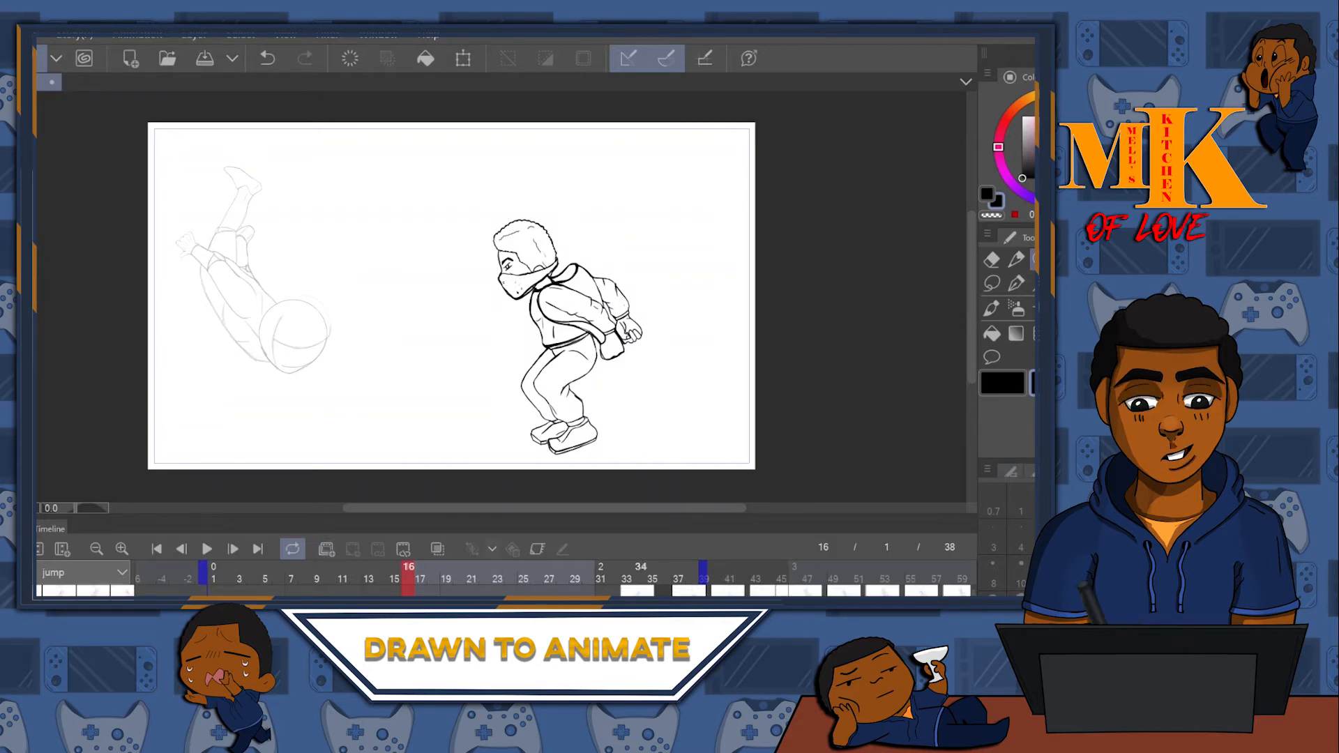
- Clear the overlapping crouching drawing from frame 33, keeping the diving figure and the faint sketch
left_click(626, 573)
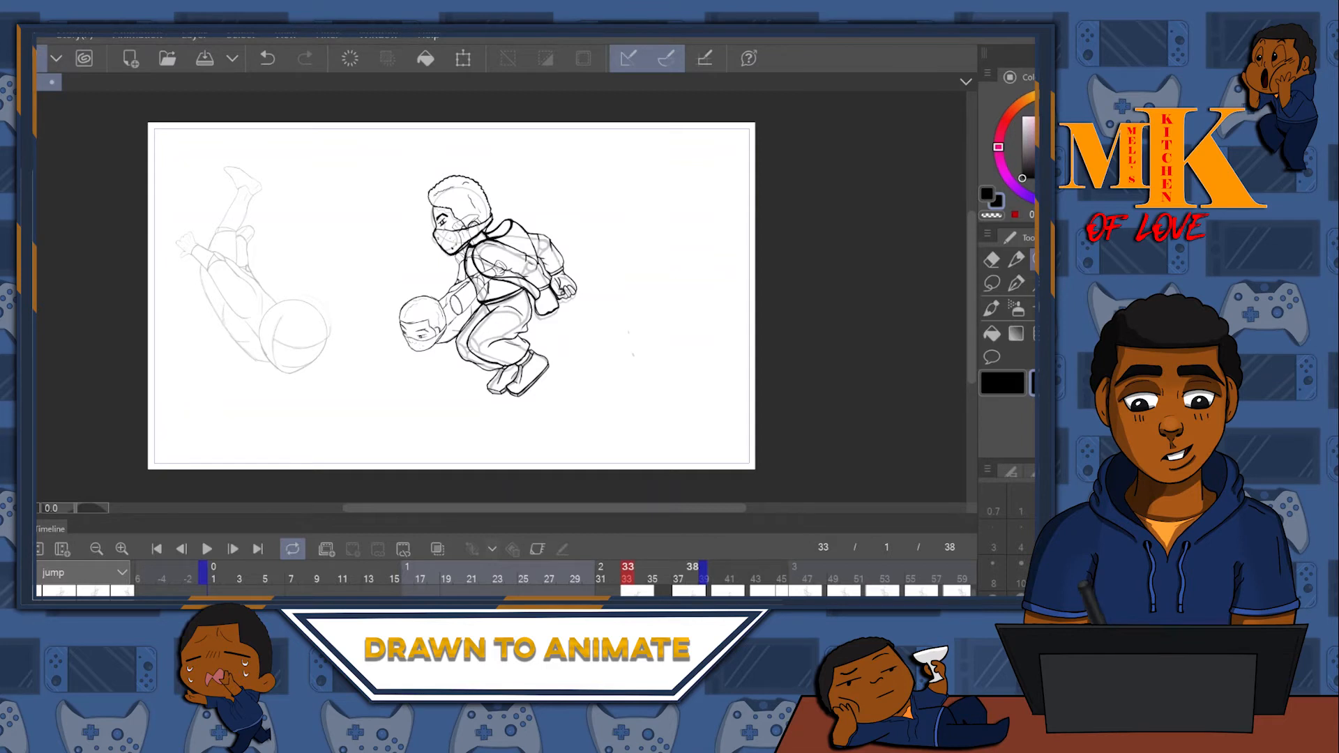
left_click_drag(697, 596, 637, 596)
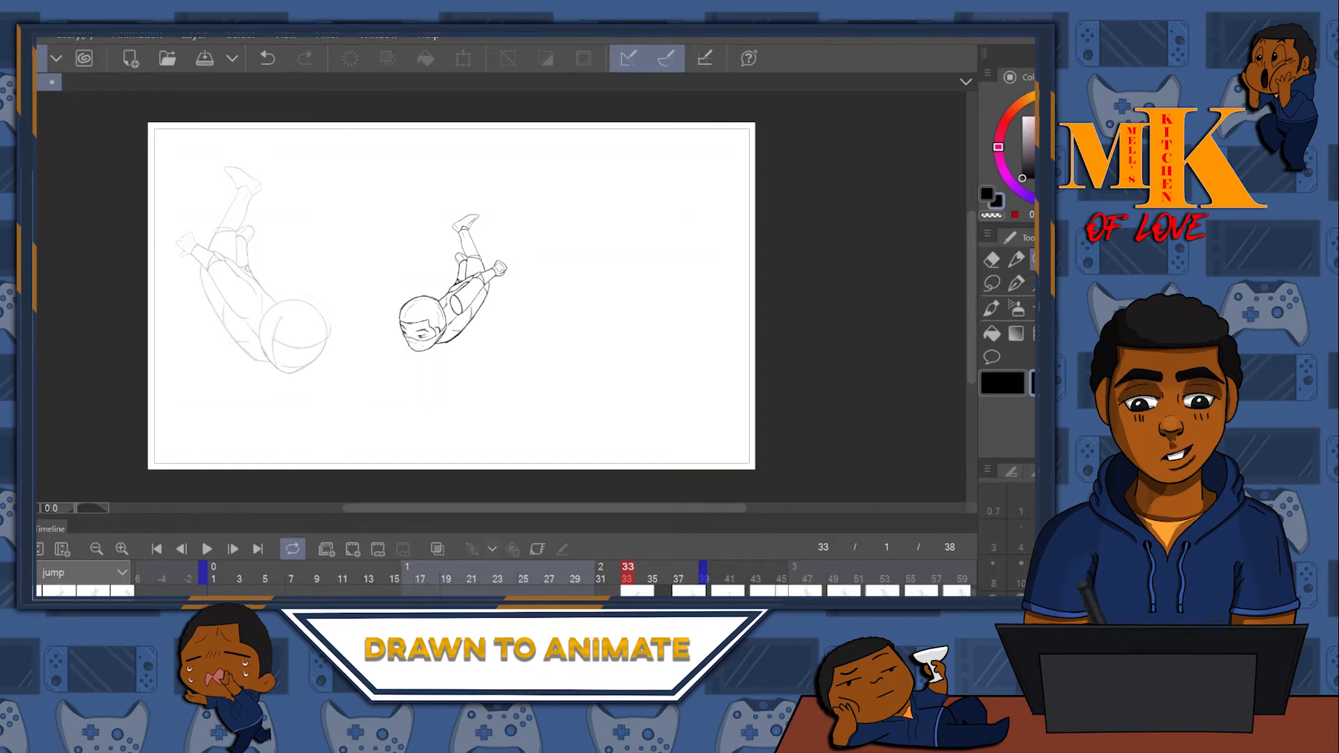
- Extend the end of the playback range to frame 53 and go to frame 49
key("End")
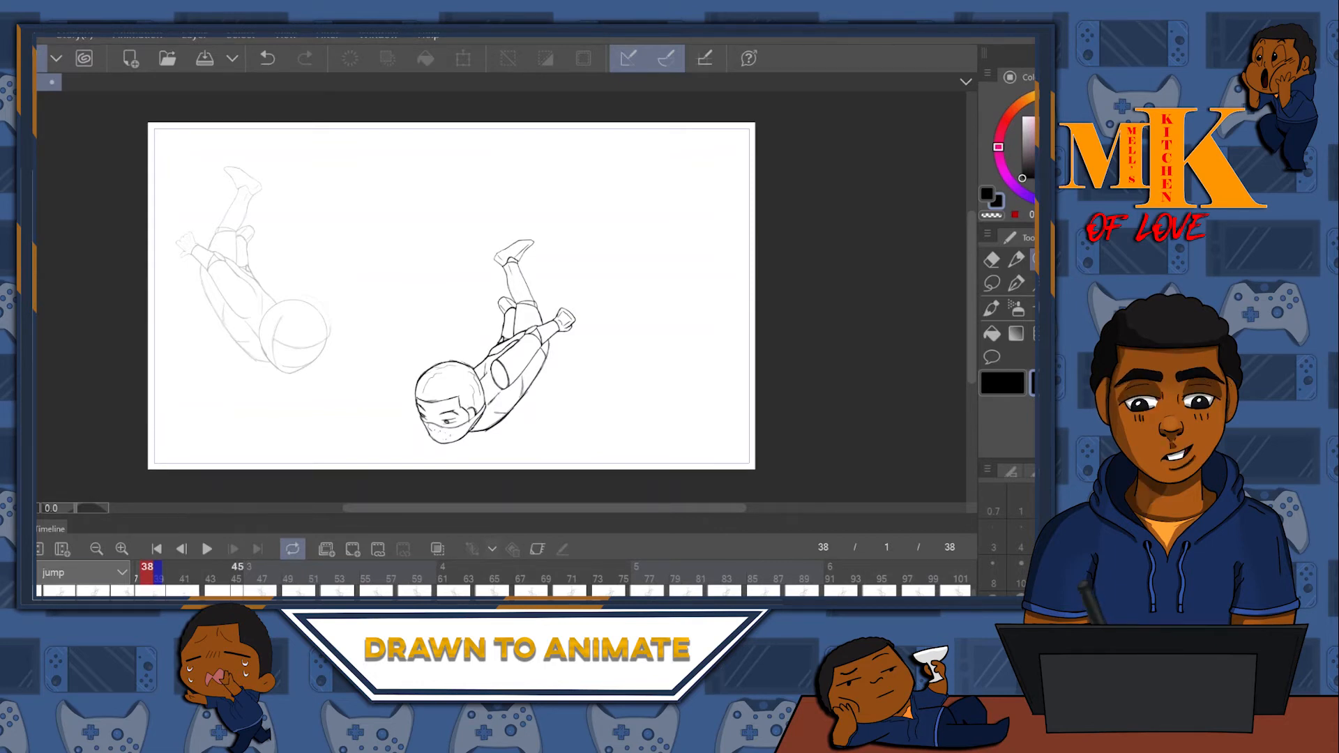
scroll(554, 579, "left", 3)
scroll(502, 579, "right", 2)
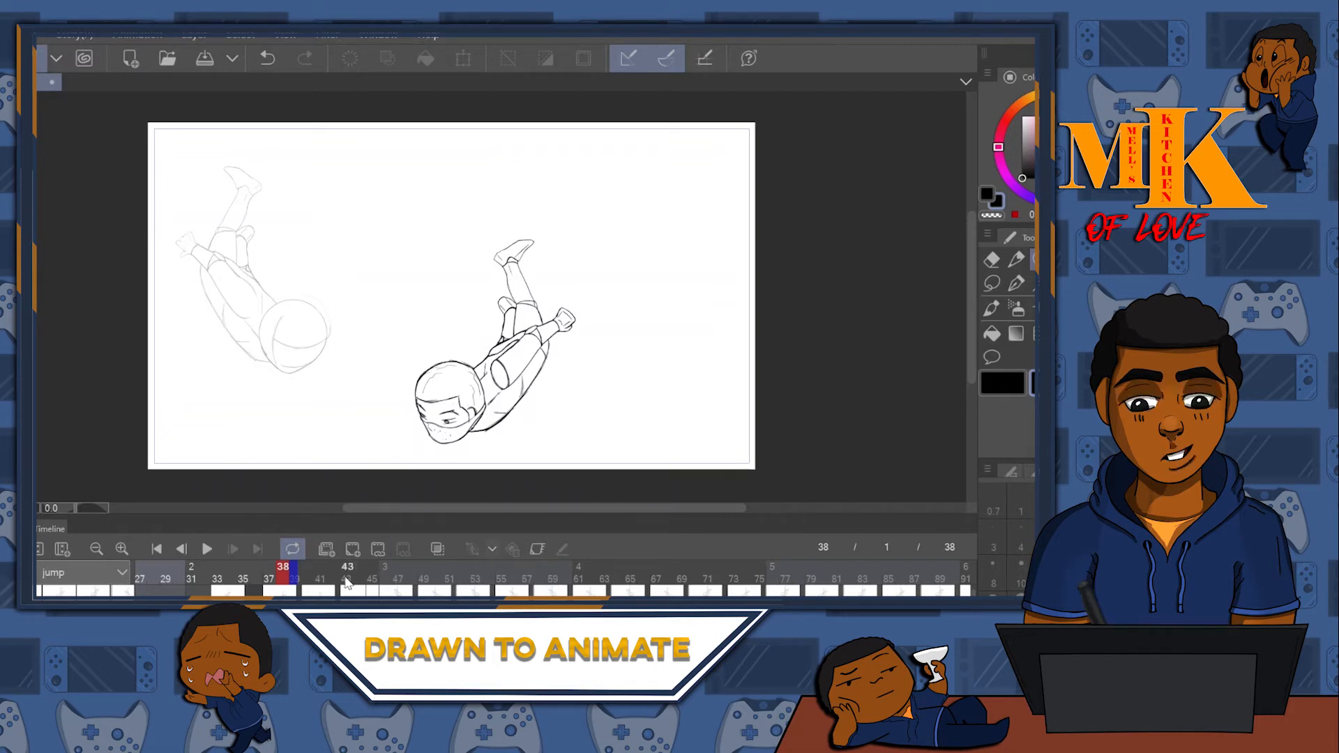
left_click_drag(298, 574, 486, 573)
left_click(424, 573)
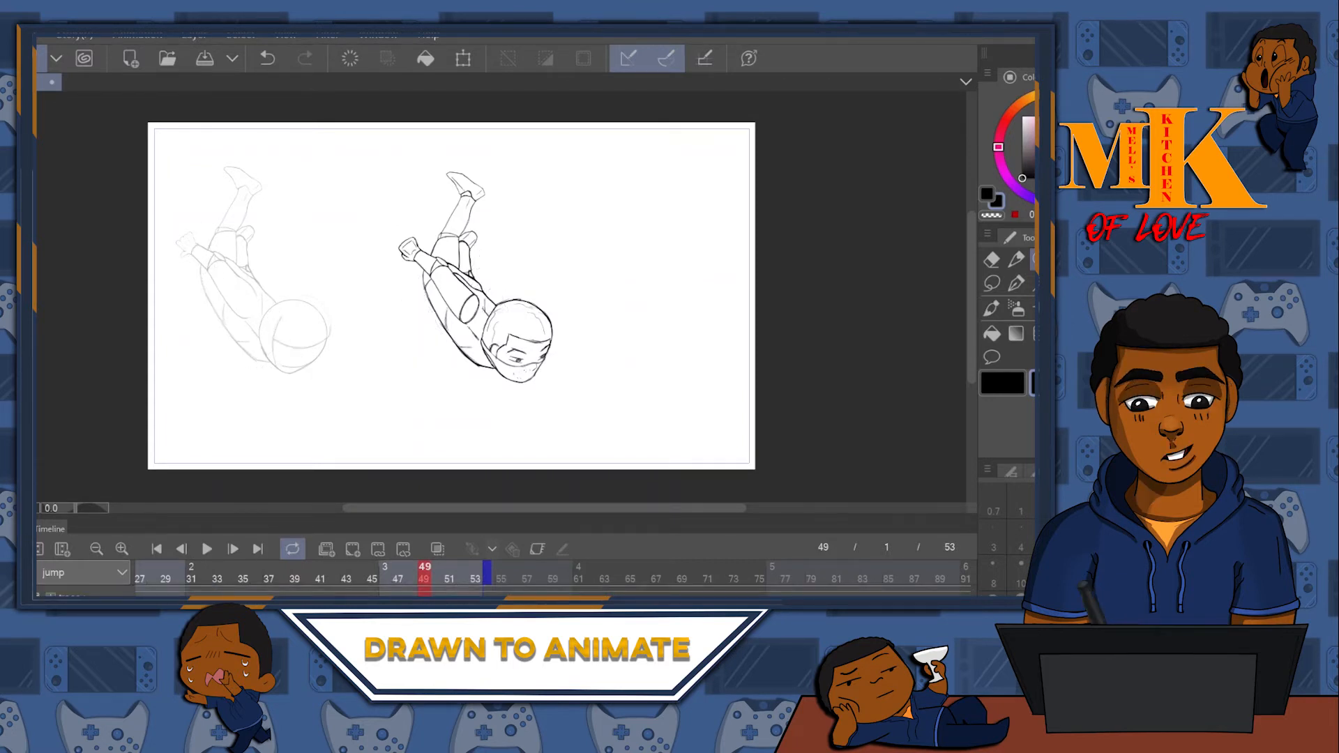
- Enlarge the canvas area and look closely at the diving figure on frame 49
mouse_move(466, 325)
left_mouse_down()
mouse_move(505, 247)
mouse_move(488, 279)
left_mouse_up()
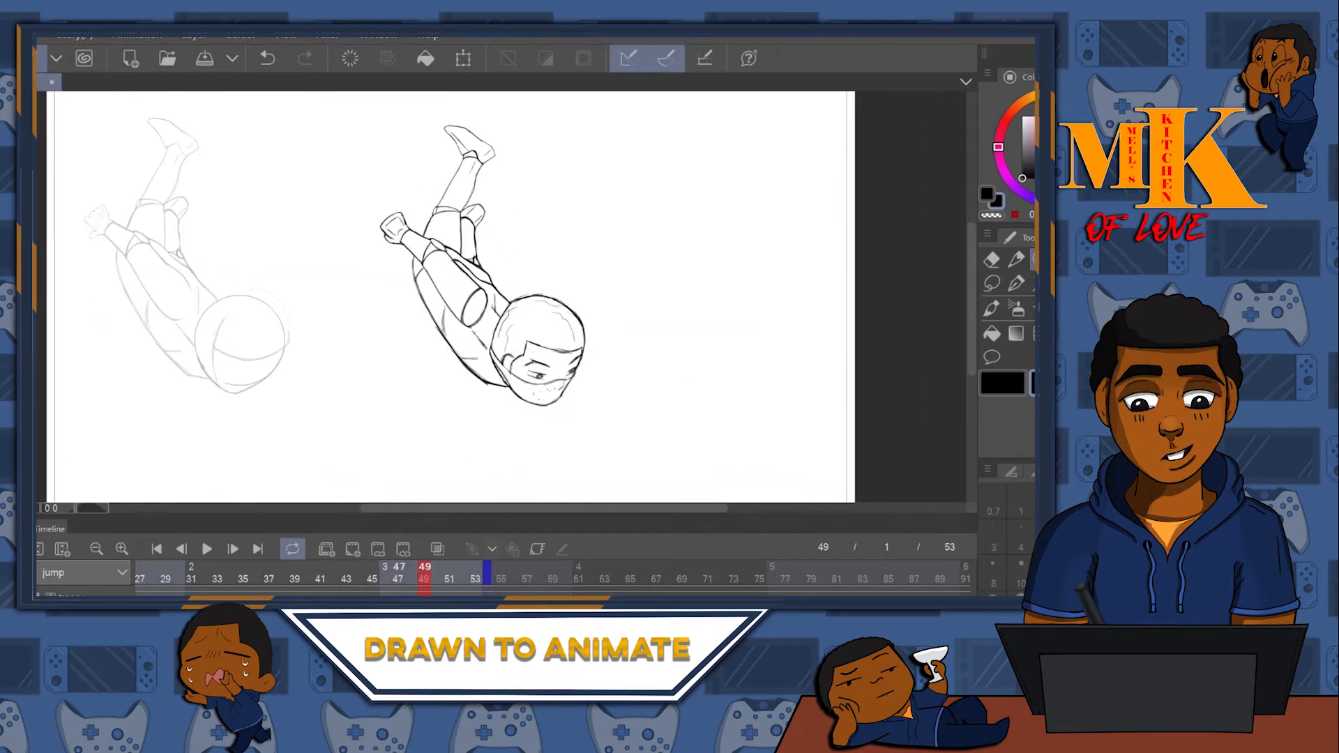
left_click_drag(370, 518, 370, 595)
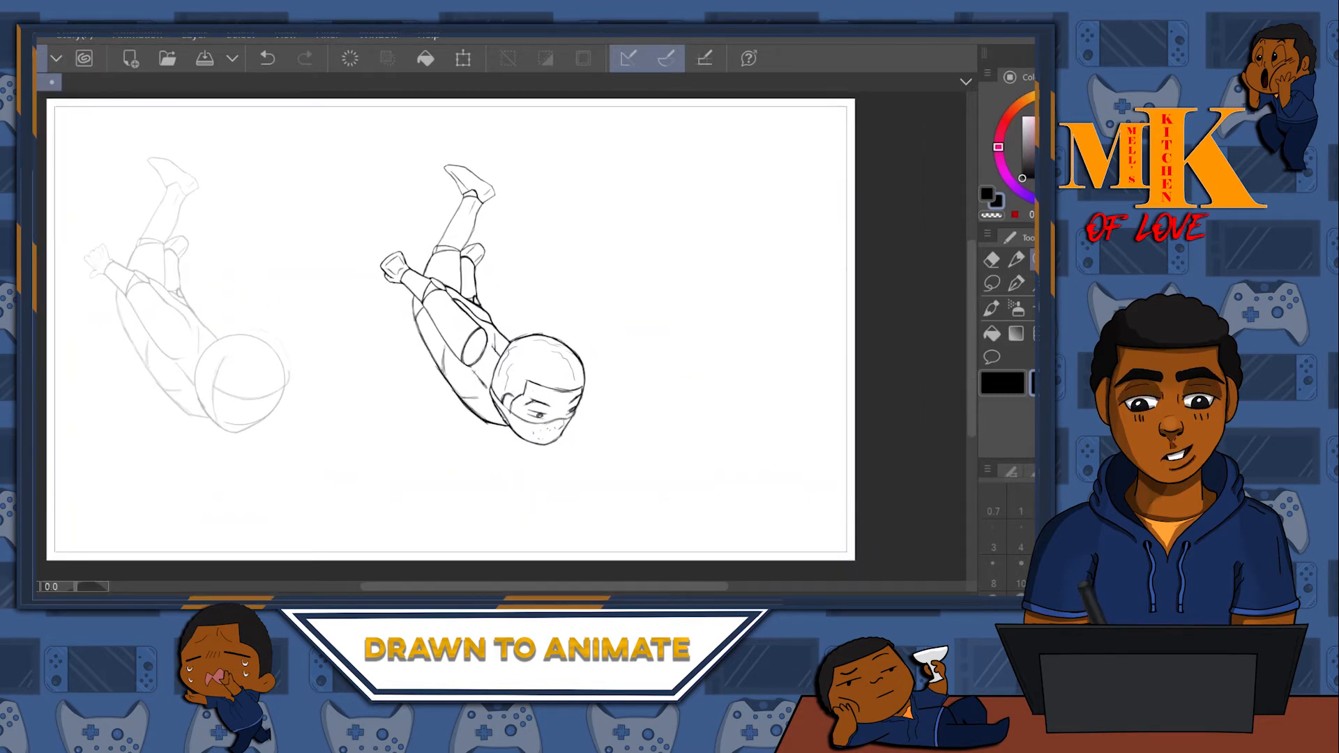
left_click(478, 358)
left_click(498, 323, "alt")
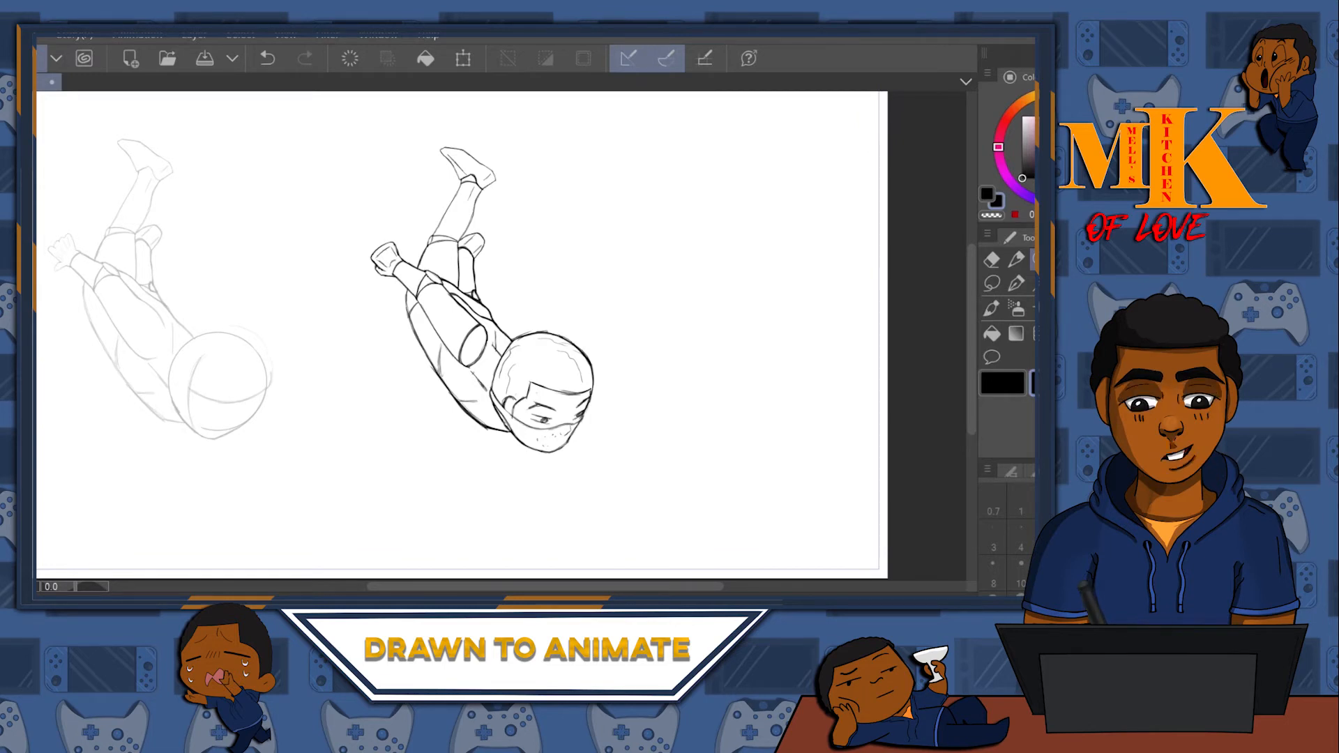
key("ctrl+d")
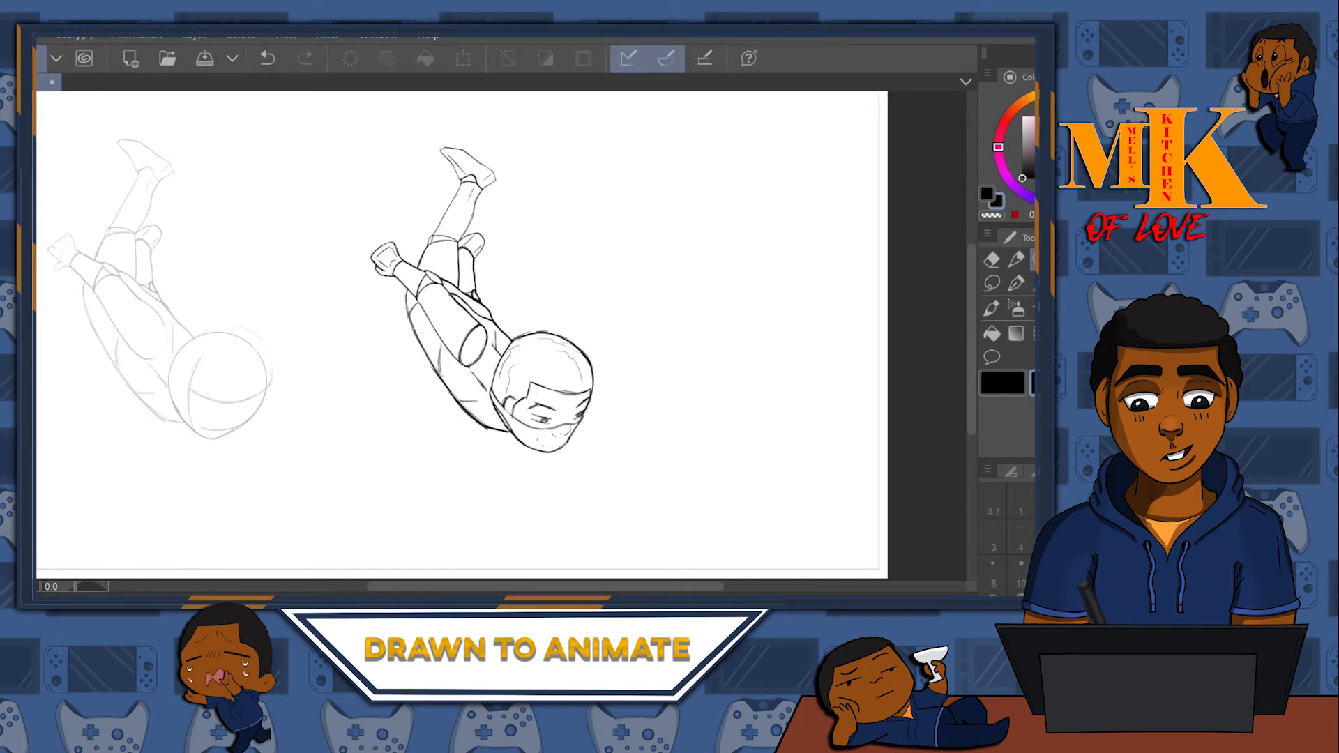
- Dim the diving figure to a faint grey guide, keeping the whole pose in view
key("ctrl+a")
left_click(520, 247)
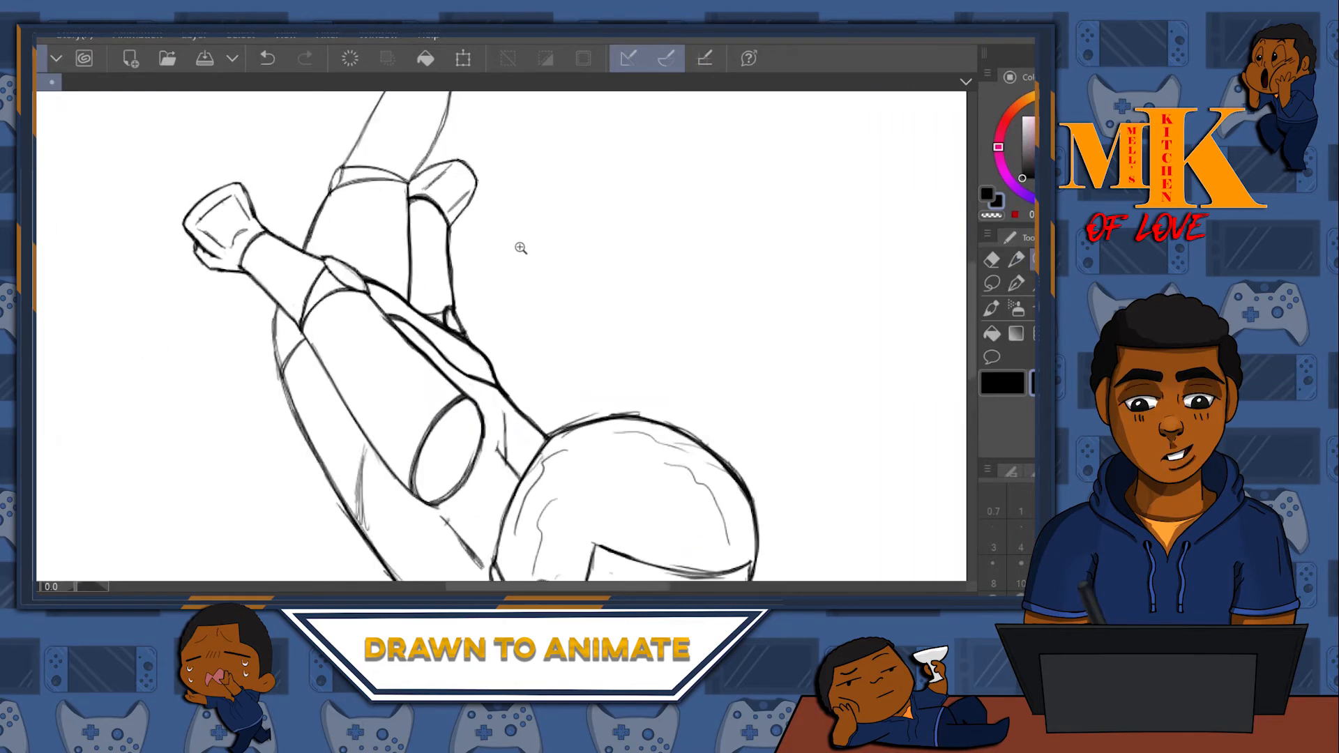
left_click_drag(520, 247, 524, 229)
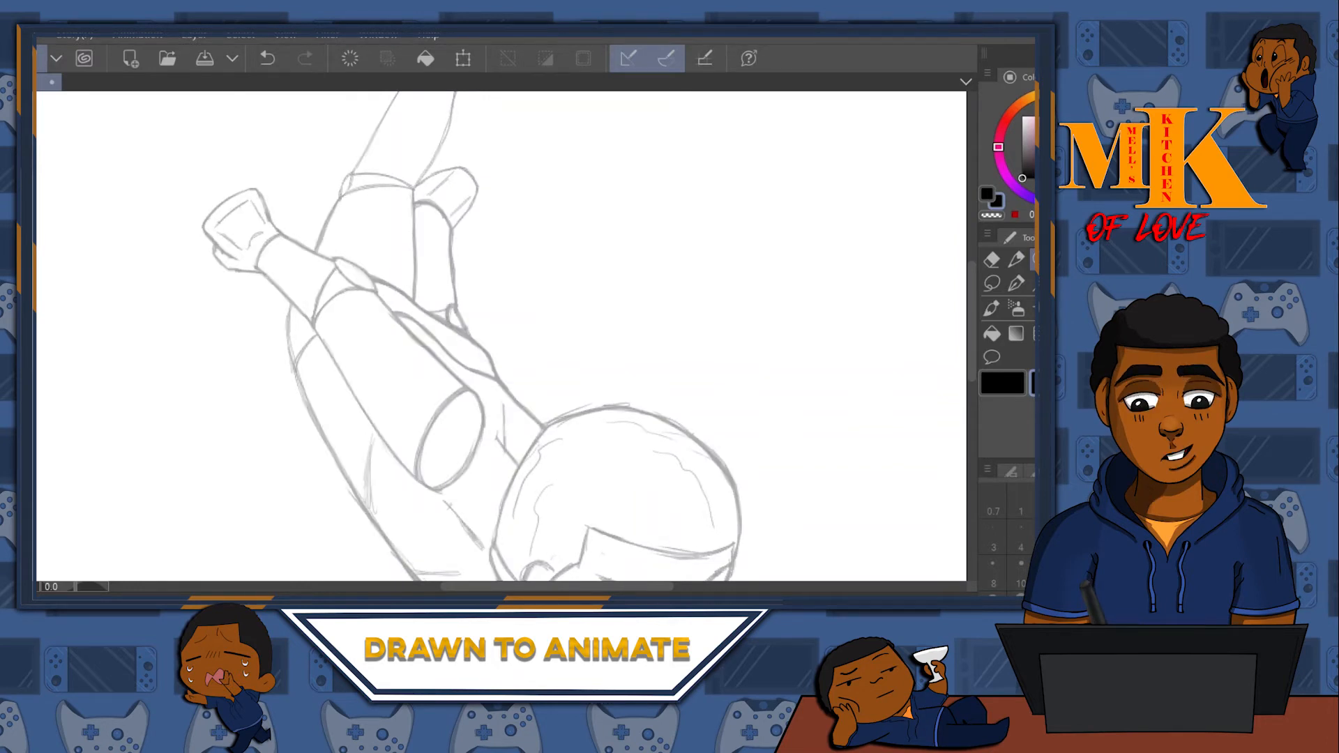
scroll(634, 310, "down", 5)
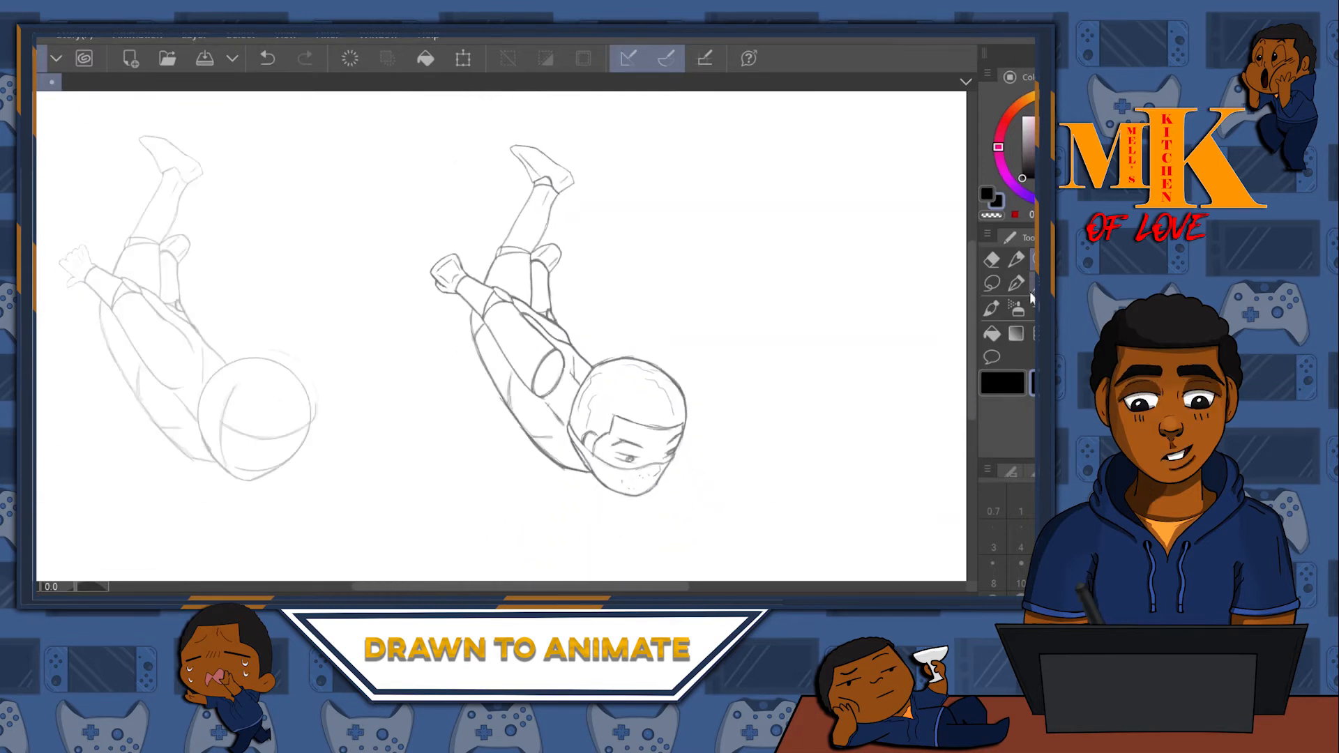
- Lasso the diving figure's head, copy it, deselect, and paste it as dark line art over the grey guide
left_click(999, 285)
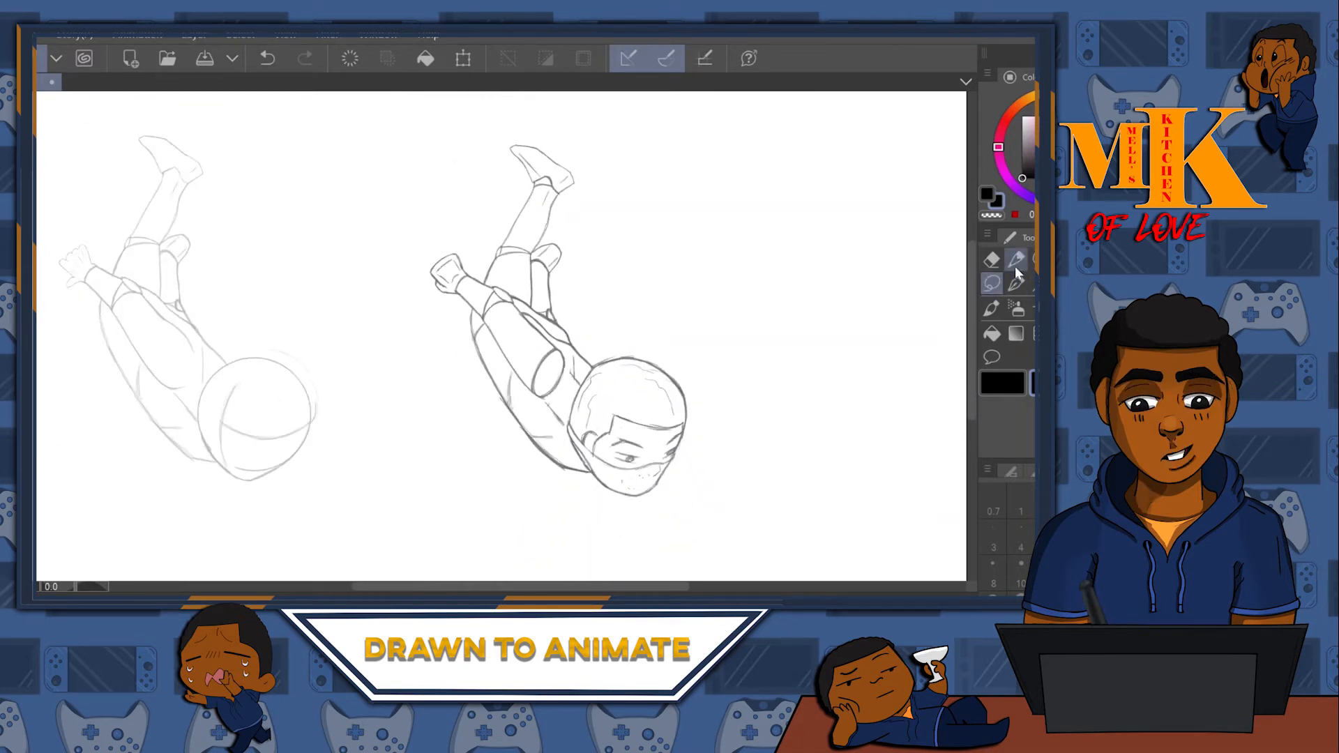
mouse_move(697, 458)
left_mouse_down()
mouse_move(716, 380)
mouse_move(645, 334)
mouse_move(607, 351)
mouse_move(572, 409)
mouse_move(591, 492)
mouse_move(684, 530)
mouse_move(716, 370)
left_mouse_up()
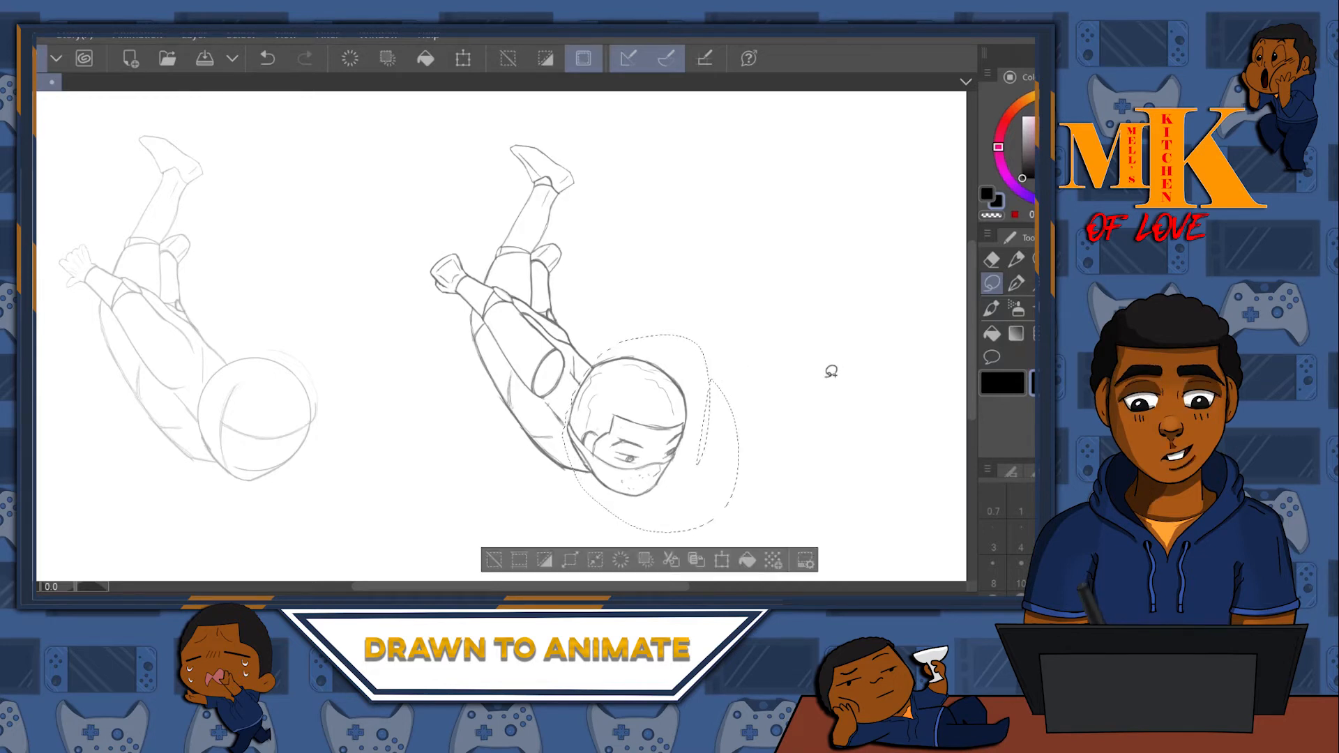
left_click(698, 559)
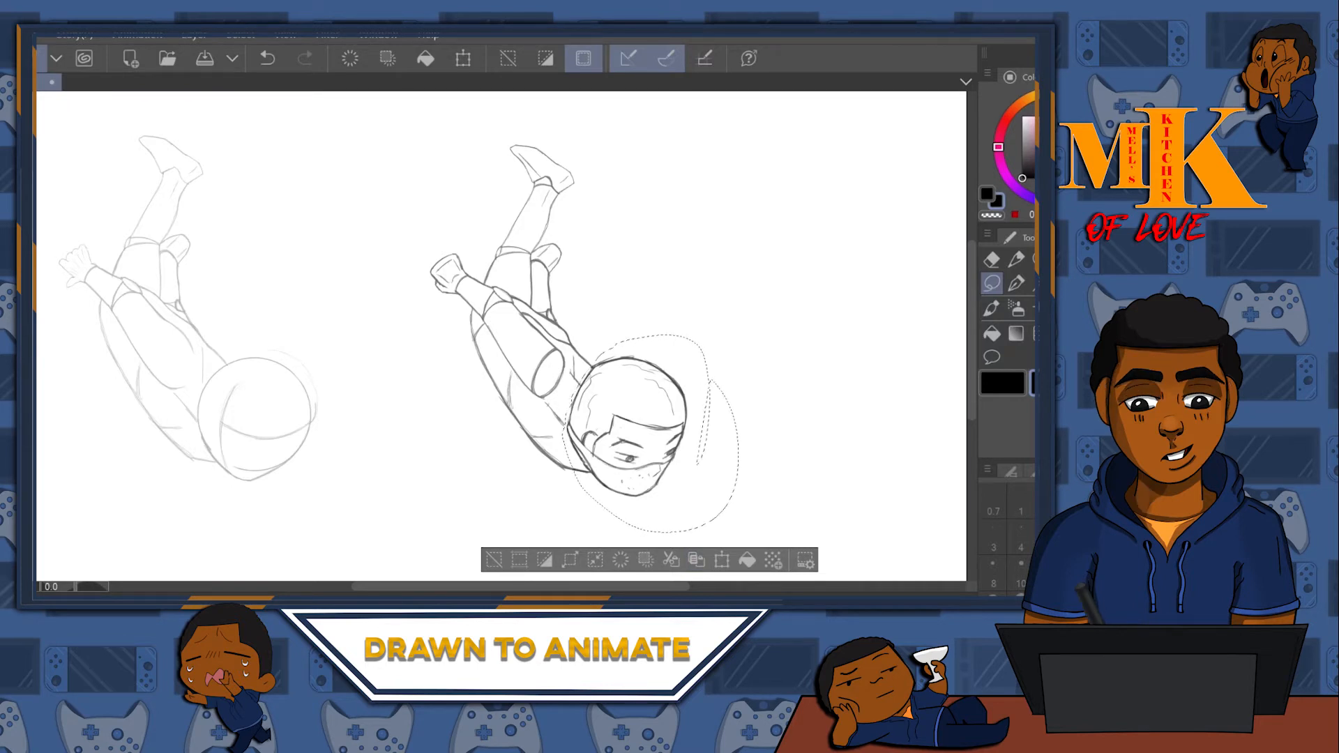
left_click(658, 312)
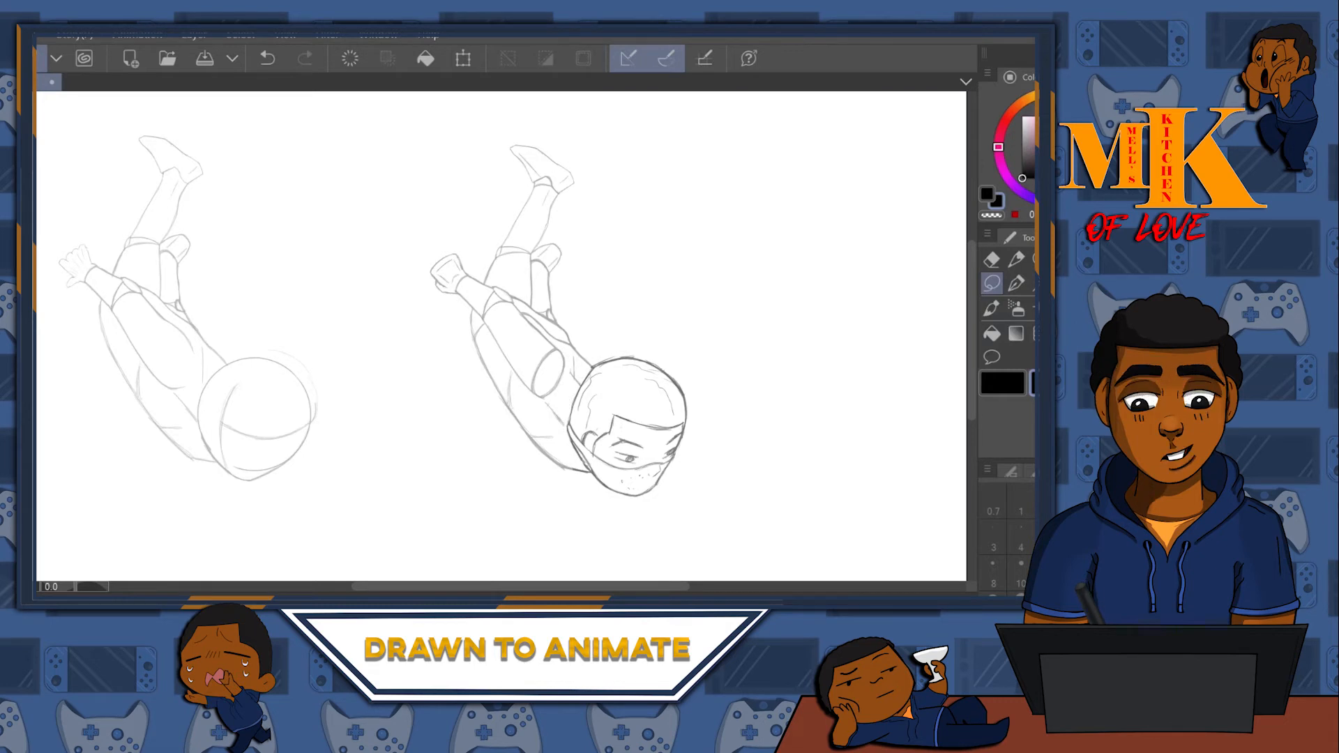
key("Delete")
key("ctrl+z")
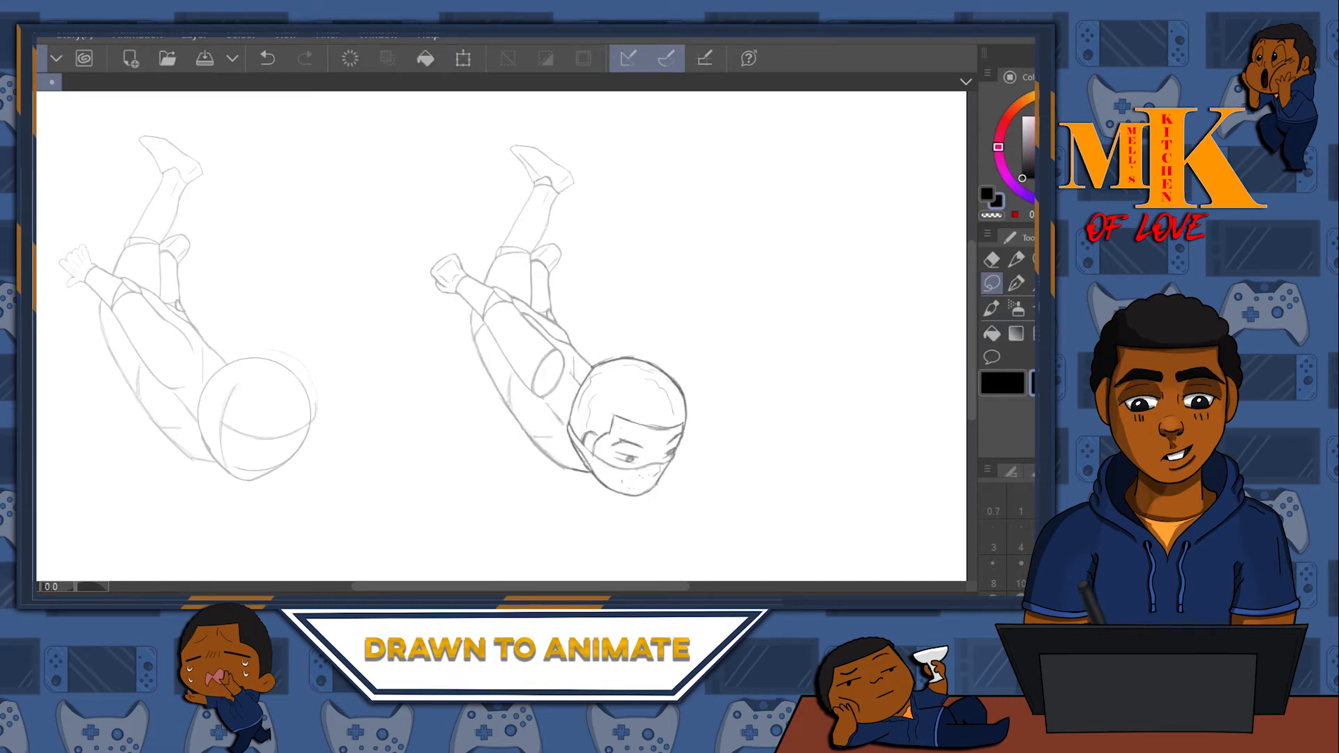
key("ctrl+v")
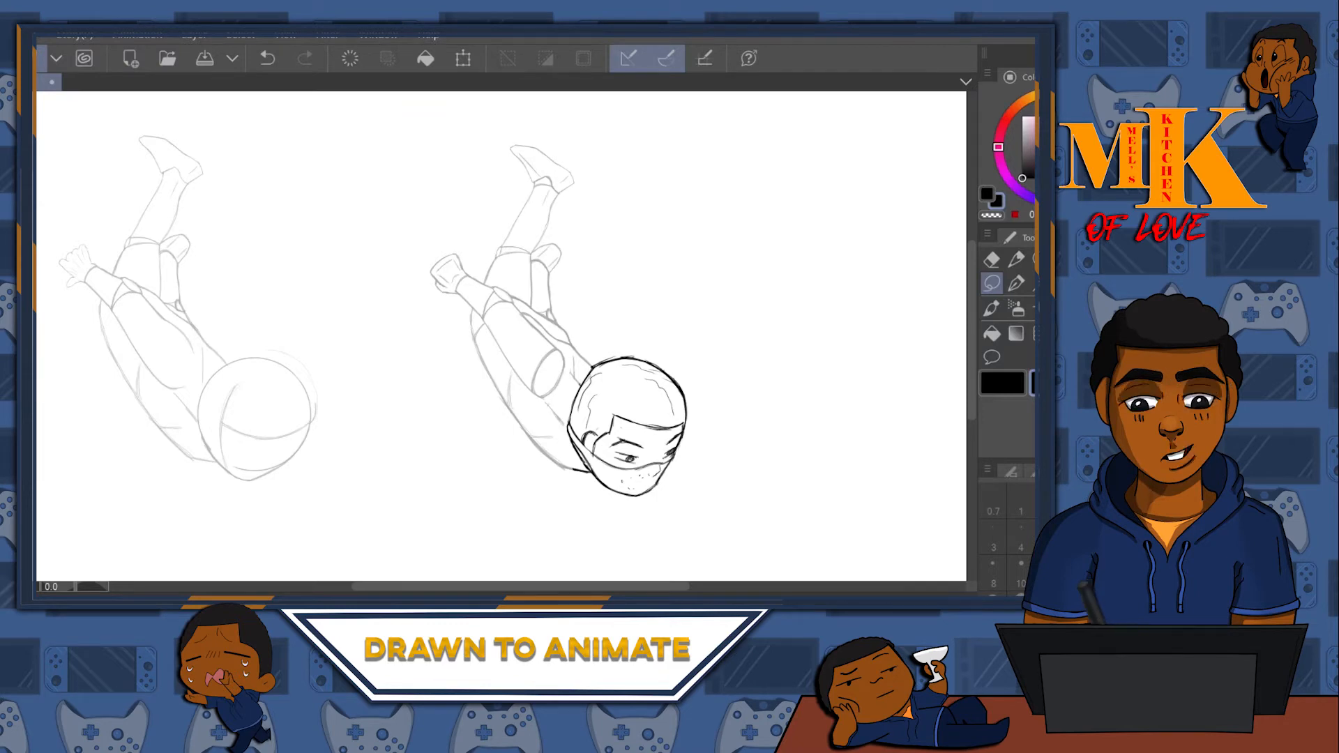
- Remove the faint diving sketch beside the figure, keeping the grey body guide and the dark head
left_click(1032, 259)
left_click_drag(570, 450, 622, 241)
mouse_move(718, 316)
left_mouse_down()
mouse_move(771, 258)
mouse_move(755, 291)
mouse_move(795, 230)
left_mouse_up()
left_click_drag(887, 157, 703, 313)
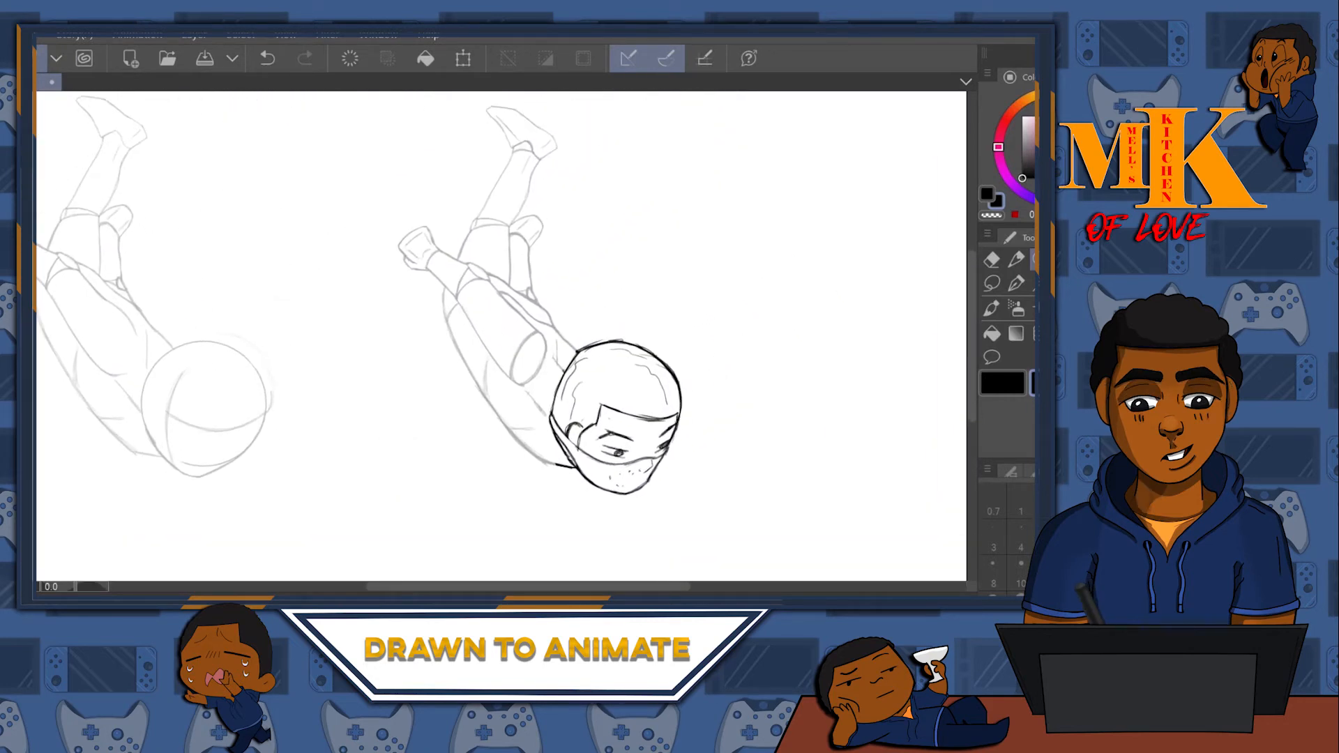
key("Delete")
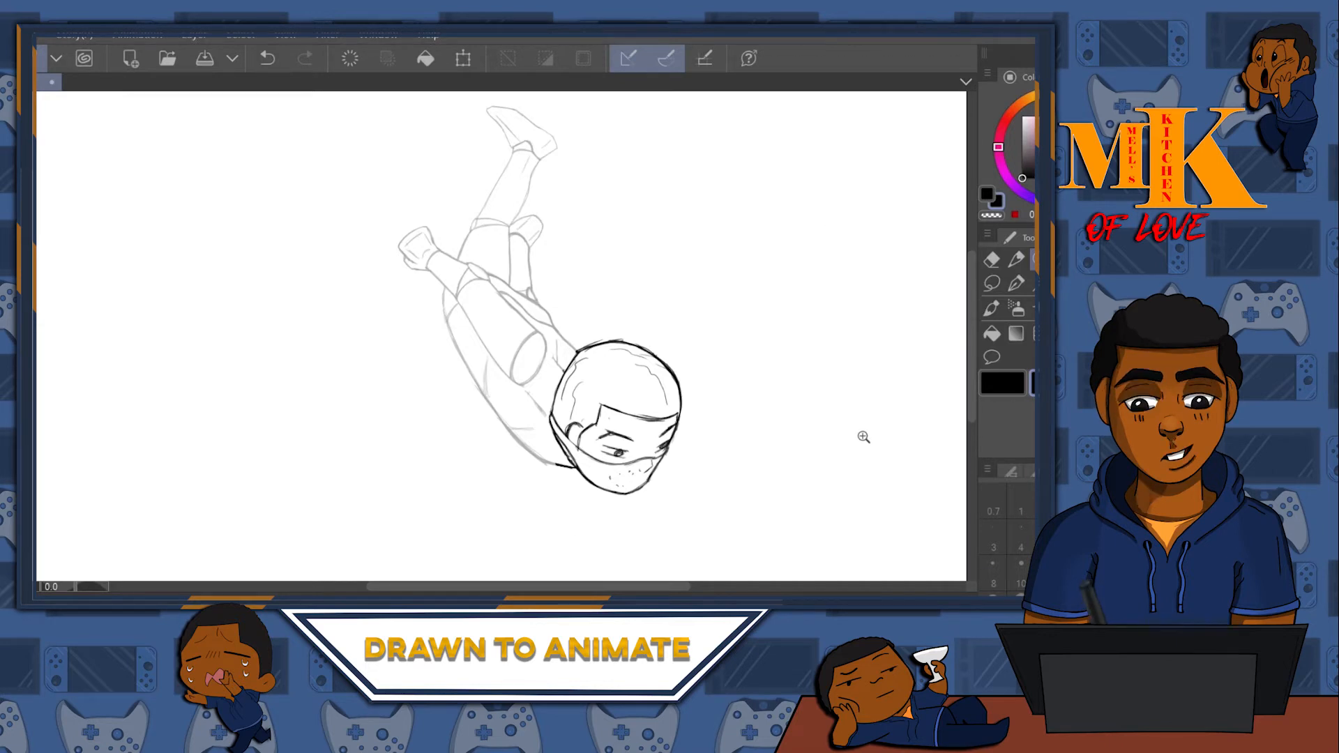
- Sketch the outer back outline of the diving figure in dark pencil, from the waist down to the neck
left_click(1015, 282)
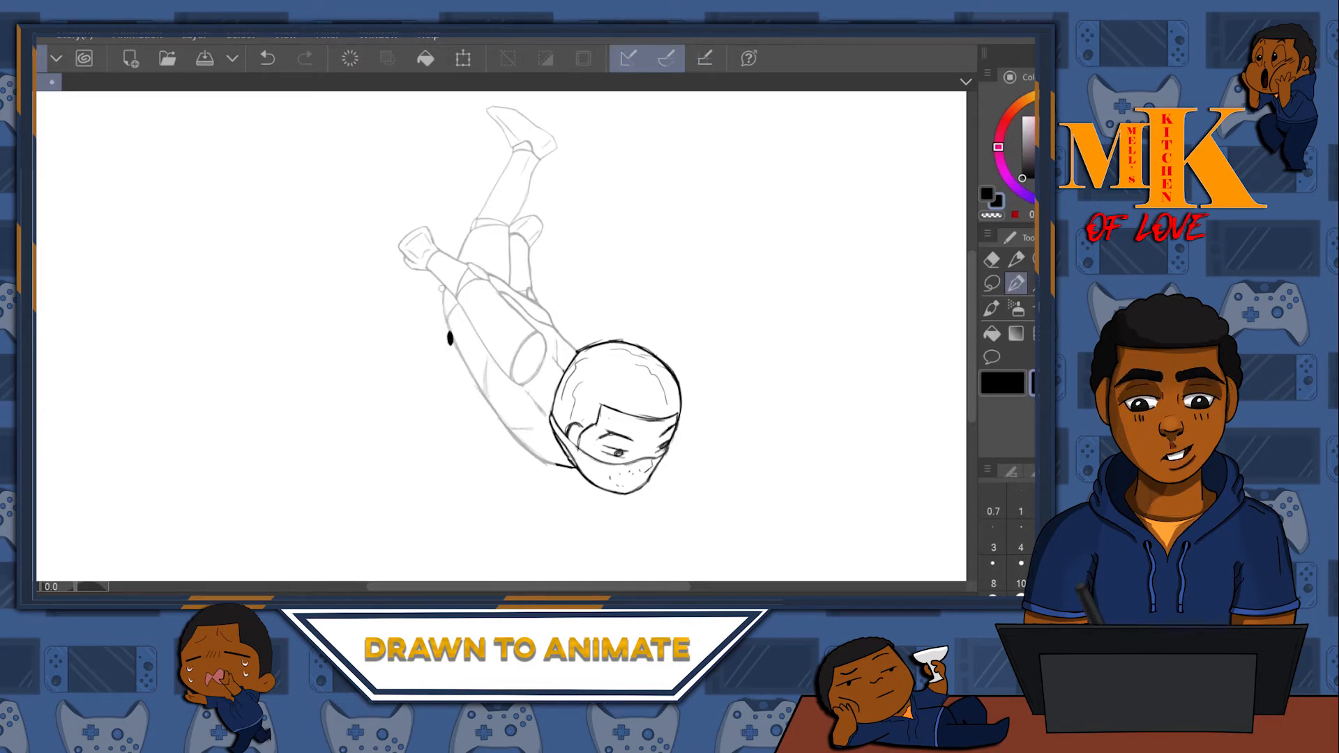
key("ctrl+z")
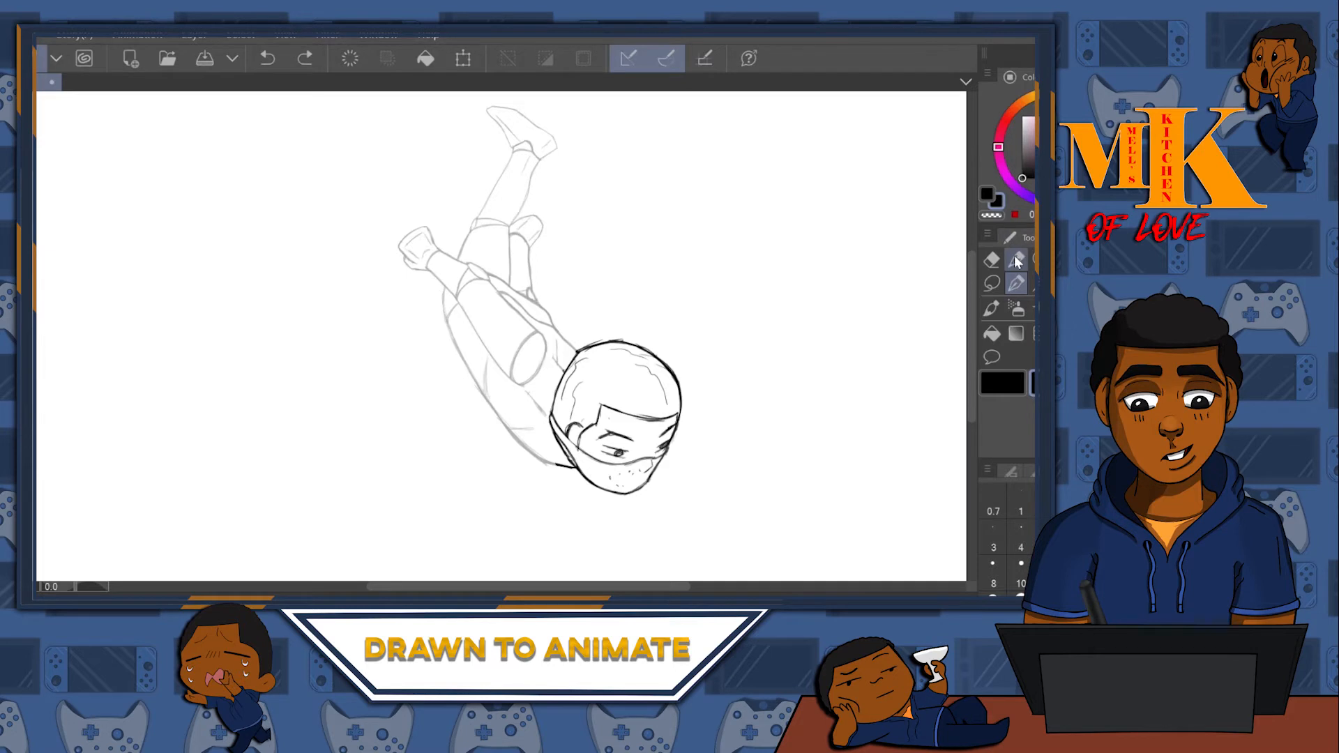
left_click(1016, 260)
mouse_move(449, 343)
left_mouse_down()
mouse_move(457, 382)
mouse_move(488, 417)
left_mouse_up()
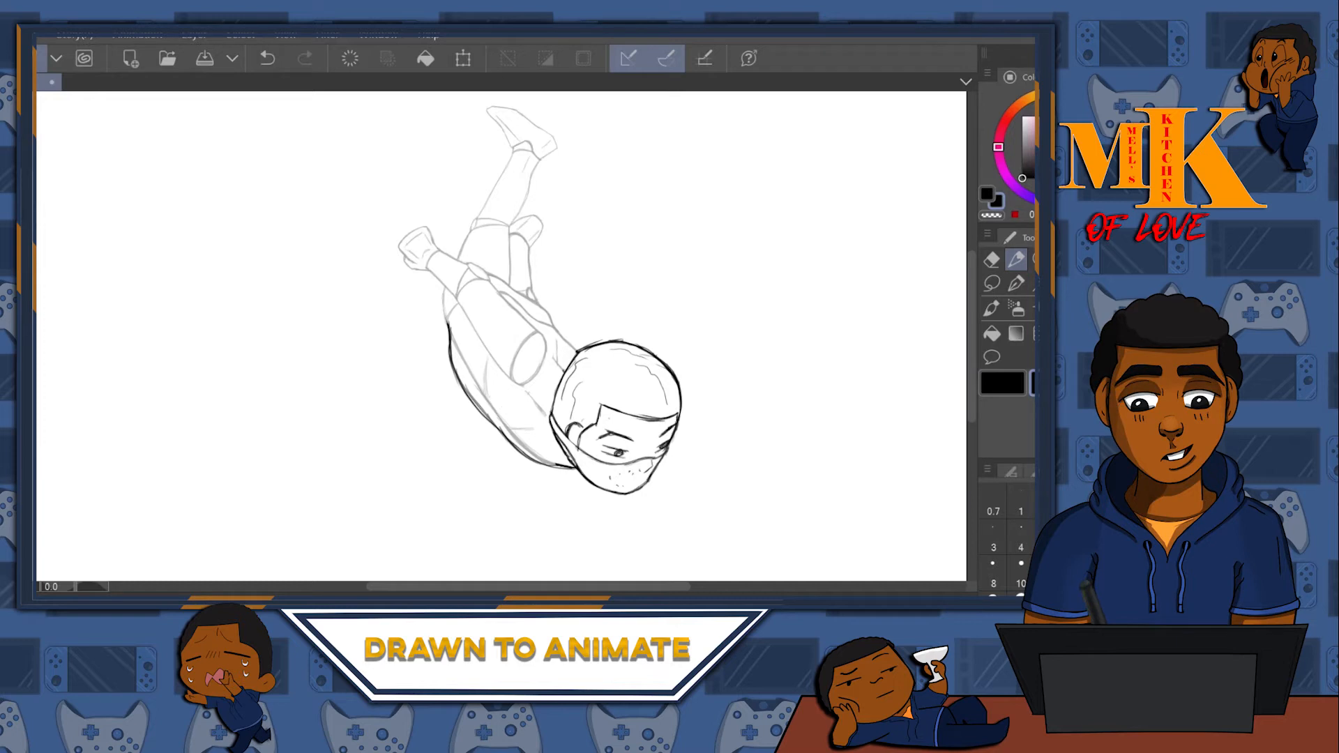
- Draw the small collar shape where the outer back outline meets the chin
key("ctrl+space")
left_click_drag(766, 365, 846, 374)
left_click(643, 314)
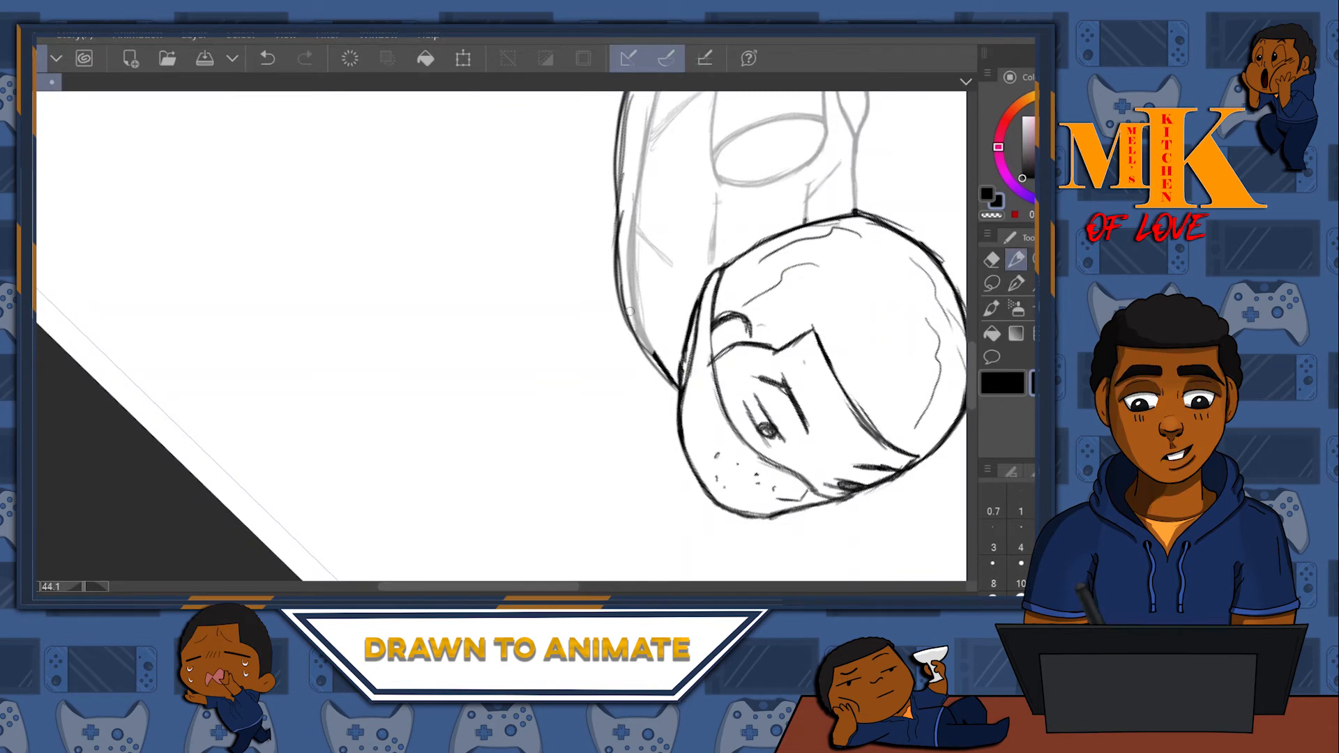
mouse_move(674, 386)
left_mouse_down()
mouse_move(648, 332)
mouse_move(682, 366)
left_mouse_up()
left_click_drag(643, 331, 661, 343)
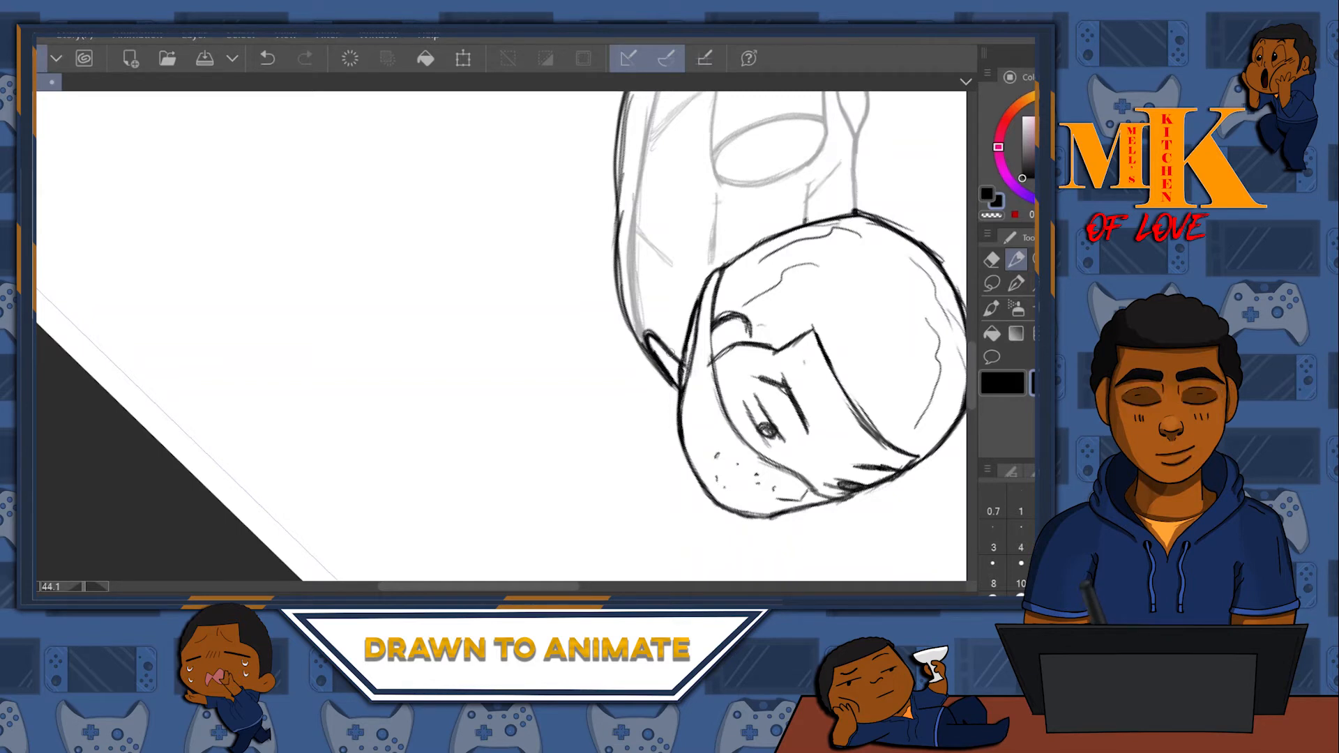
- Draw the long inner torso line from the collar up towards the waist, between the outer outline and the arm
left_click_drag(781, 239, 672, 375)
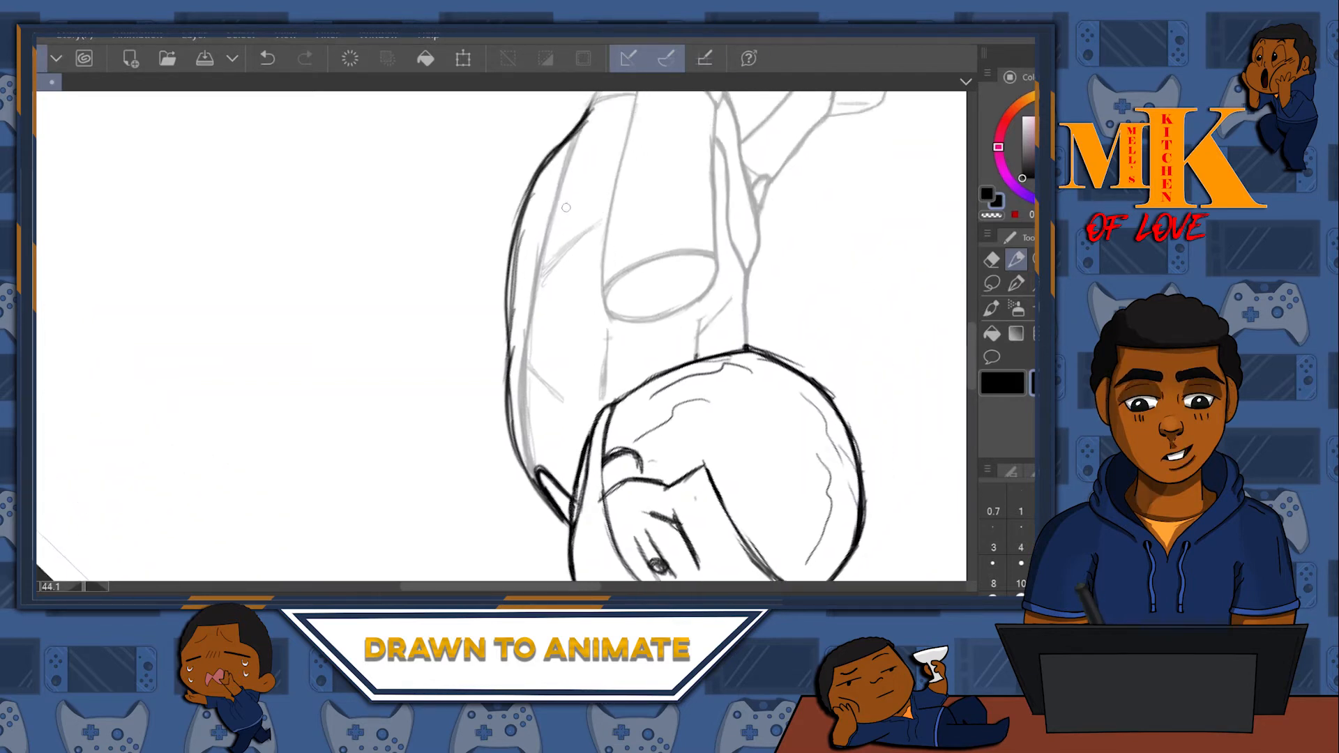
left_click_drag(573, 498, 558, 334)
left_click_drag(576, 281, 530, 426)
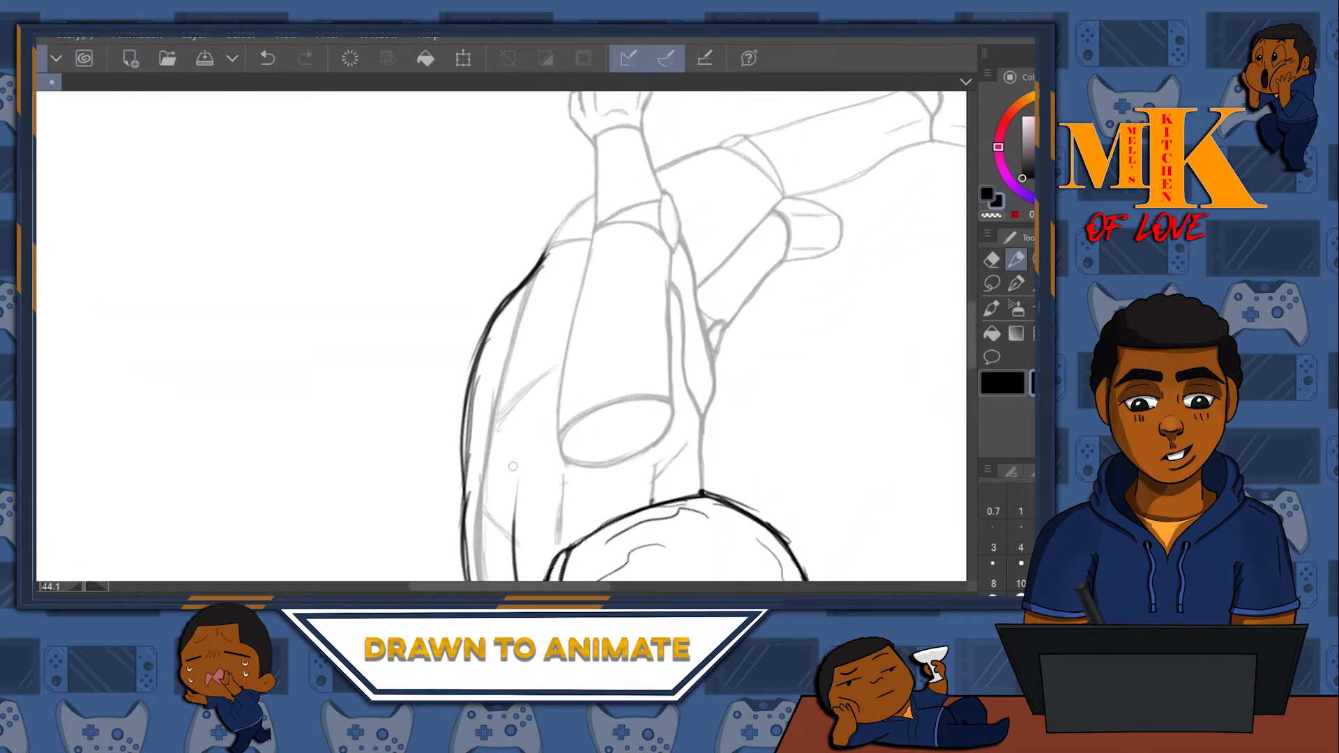
left_click_drag(514, 554, 561, 258)
left_click_drag(570, 201, 549, 252)
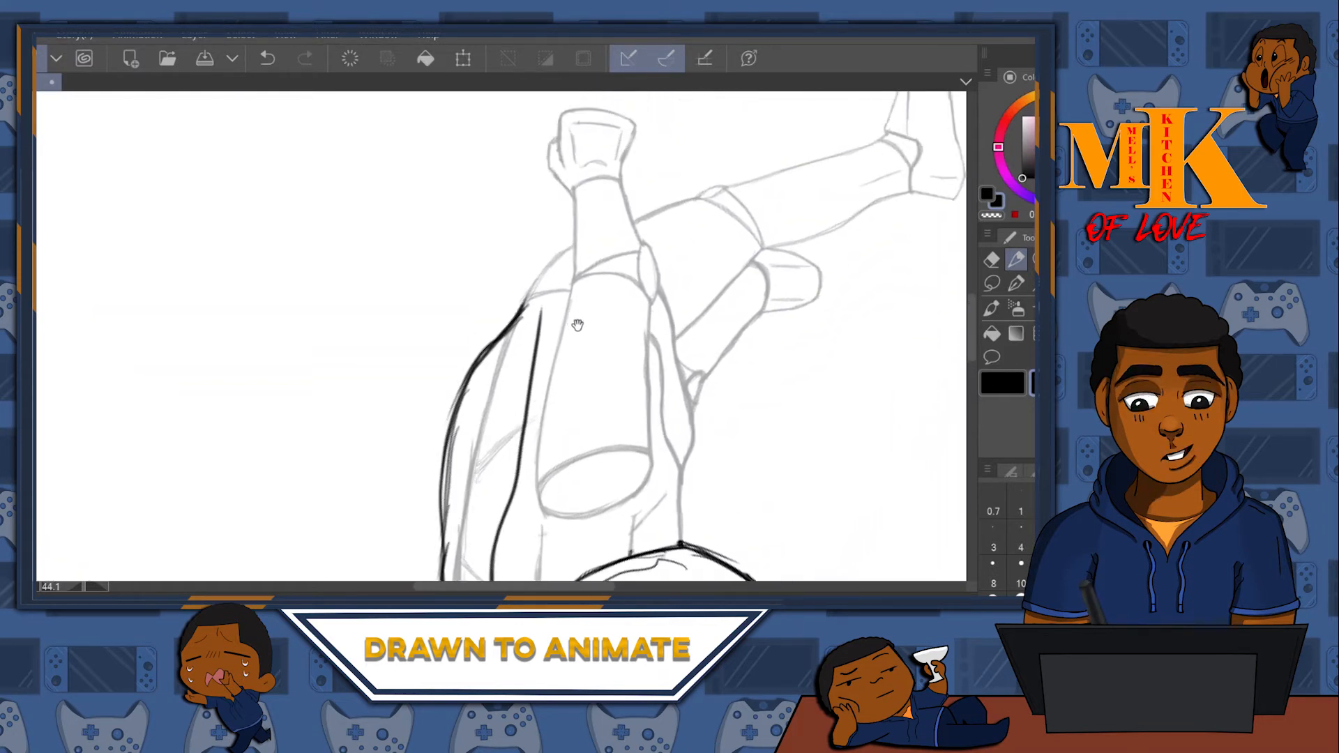
- Draw the jacket hem at the waist end of the outer outline and erase the overlapping stroke
left_click_drag(522, 307, 552, 281)
left_click_drag(519, 291, 505, 326)
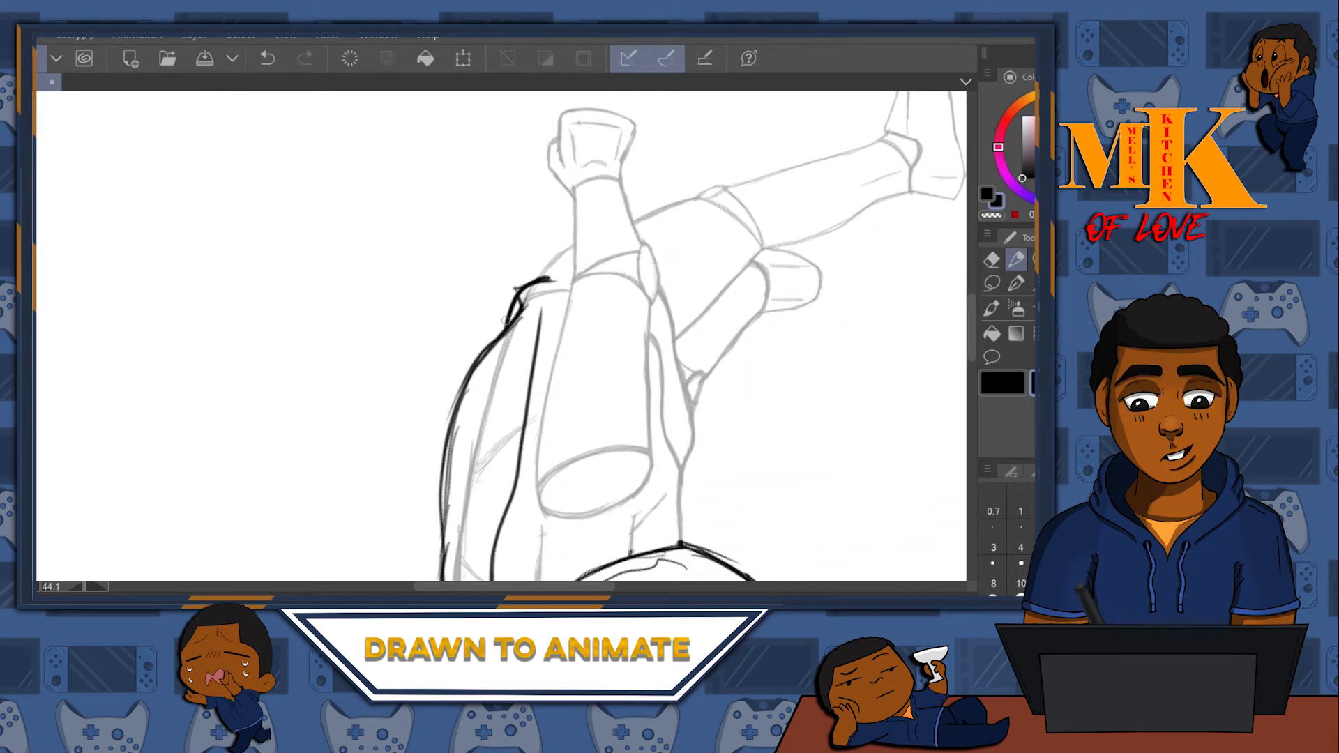
key("e")
left_click_drag(527, 297, 505, 331)
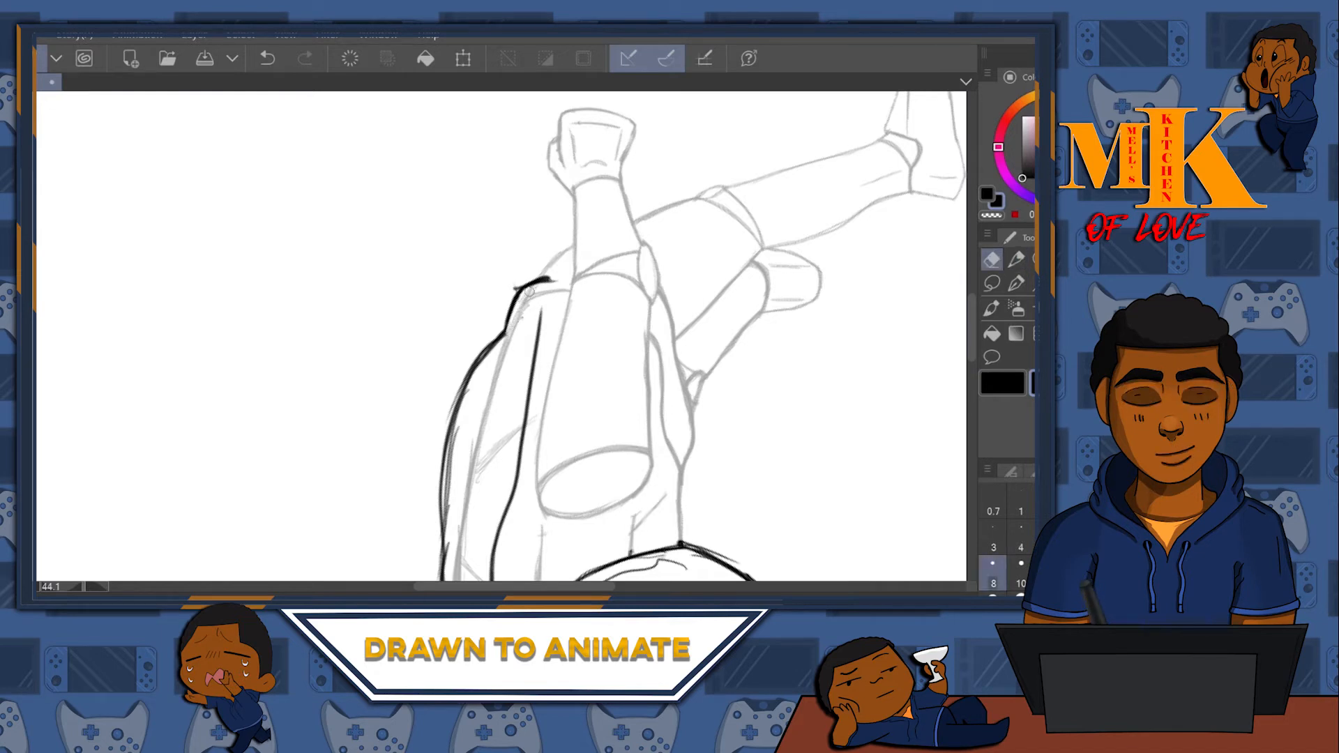
- Add the second hem line below the first and extend the inner torso line past the hem
key("p")
mouse_move(551, 277)
left_mouse_down()
mouse_move(520, 288)
mouse_move(499, 331)
mouse_move(538, 302)
mouse_move(422, 362)
left_mouse_up()
key("ctrl+z")
key("p")
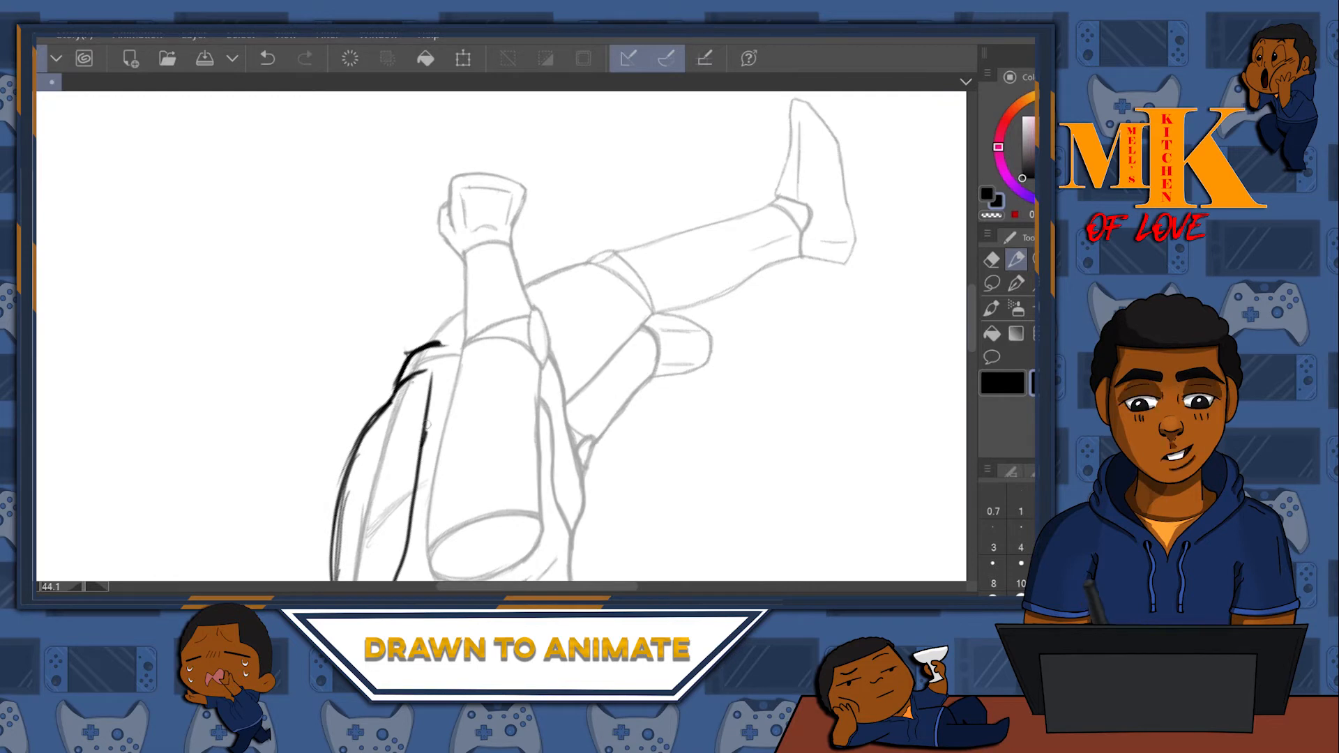
left_click_drag(427, 411, 438, 344)
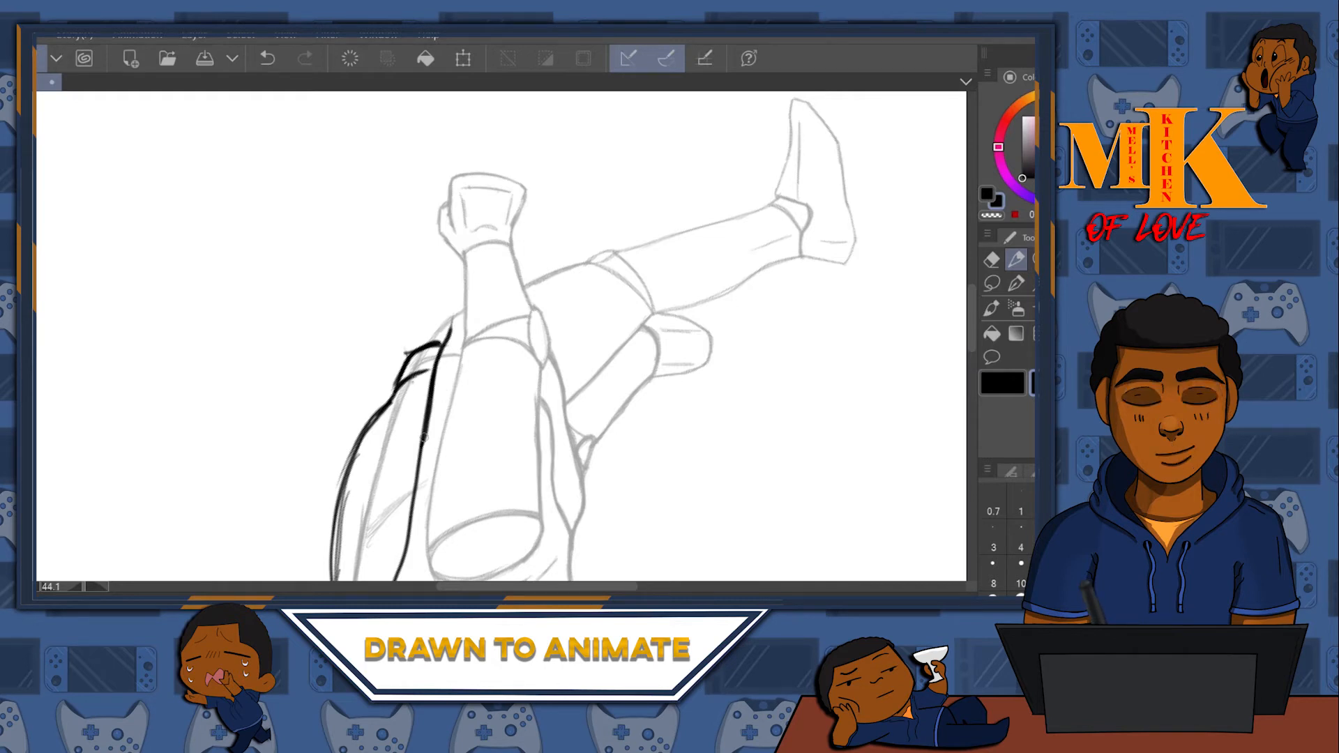
scroll(455, 374, "down", 5)
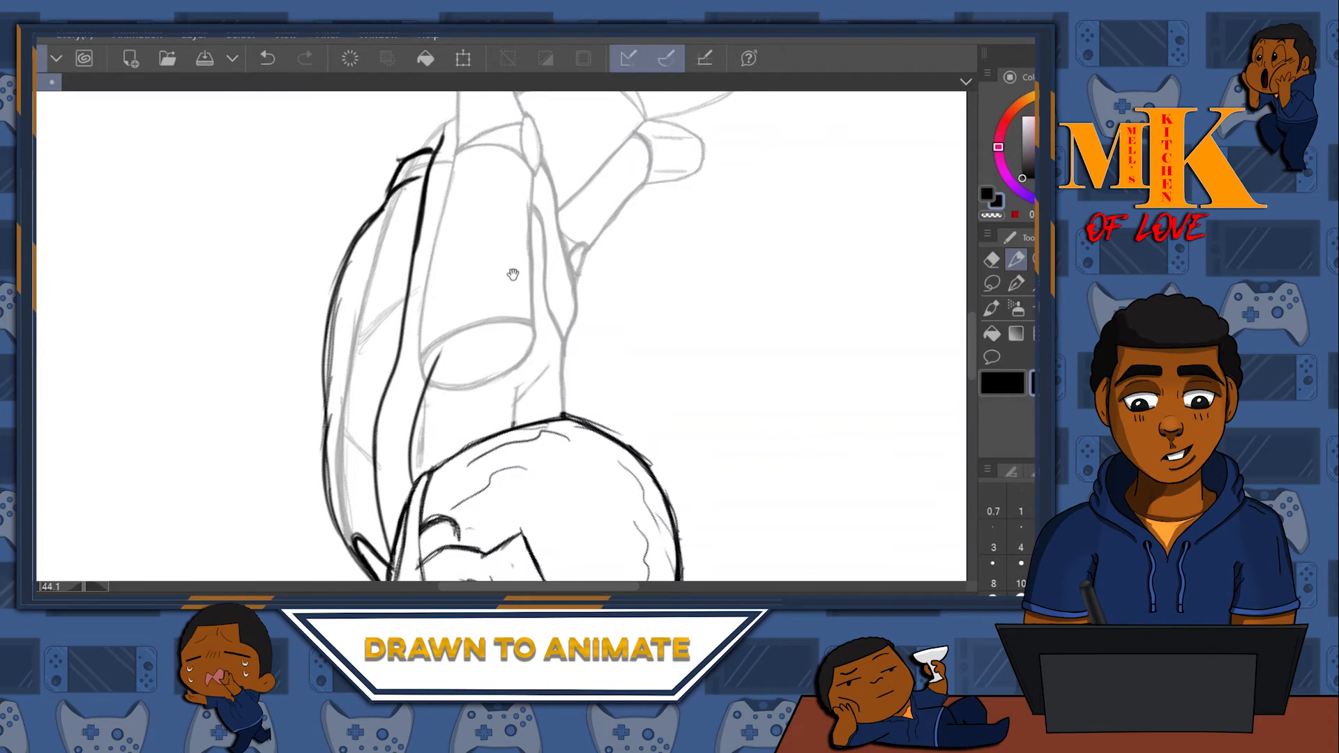
scroll(408, 478, "up", 3)
scroll(404, 474, "down", 4)
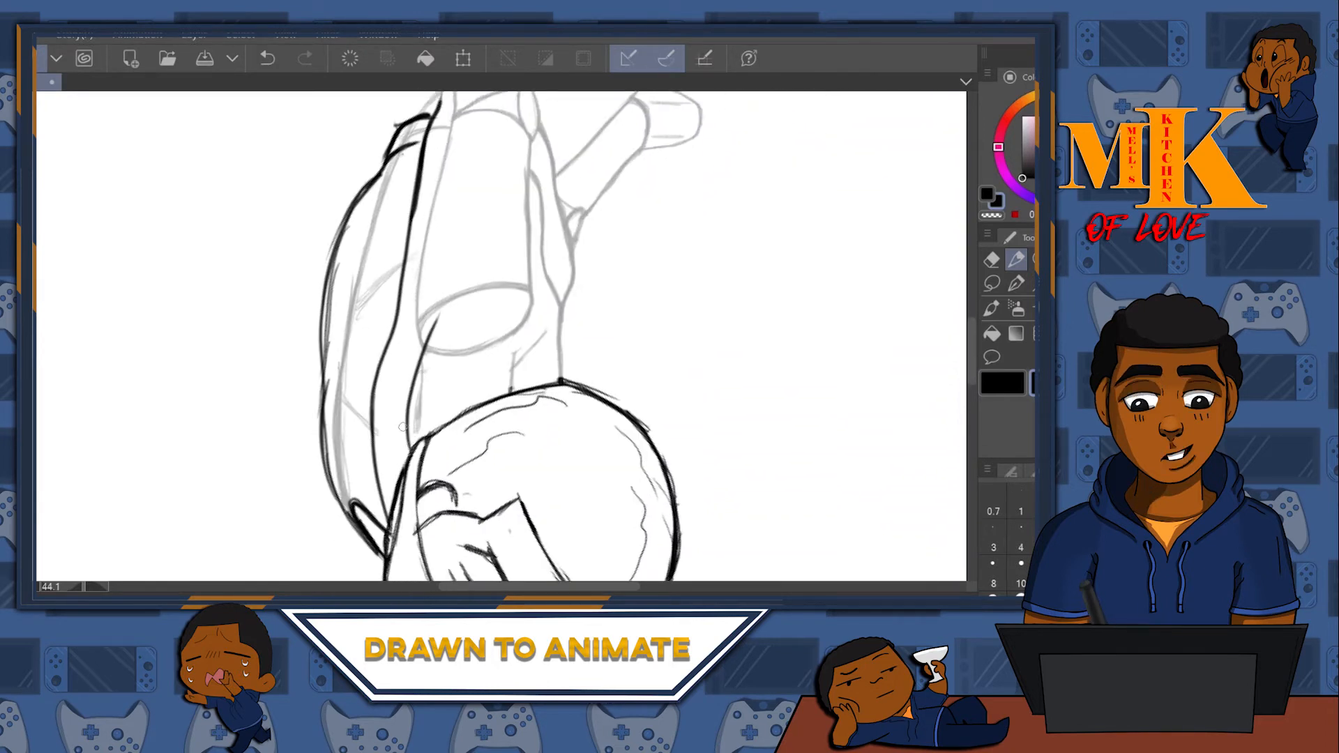
key("ctrl+z")
key("ctrl+z")
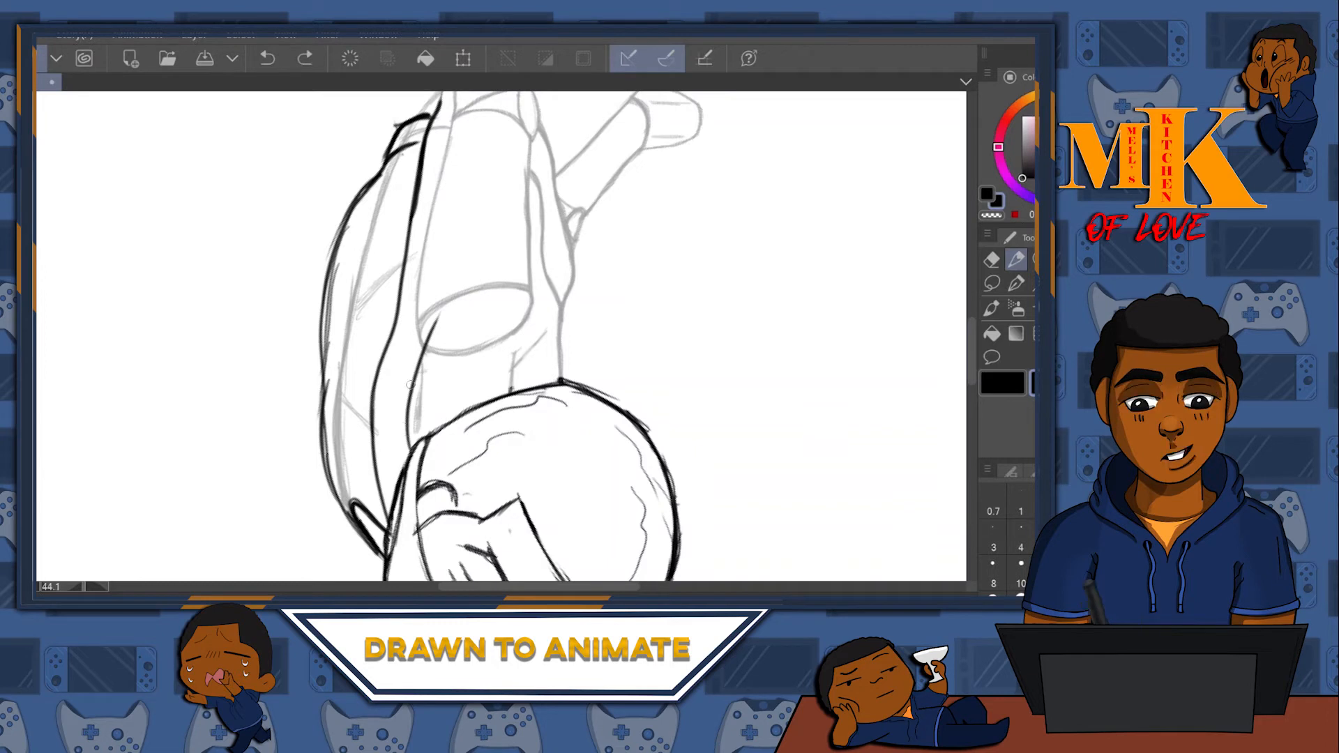
key("ctrl+z")
- Draw the second long torso line from the top of the head up across the arm guide
left_click_drag(407, 458, 444, 360)
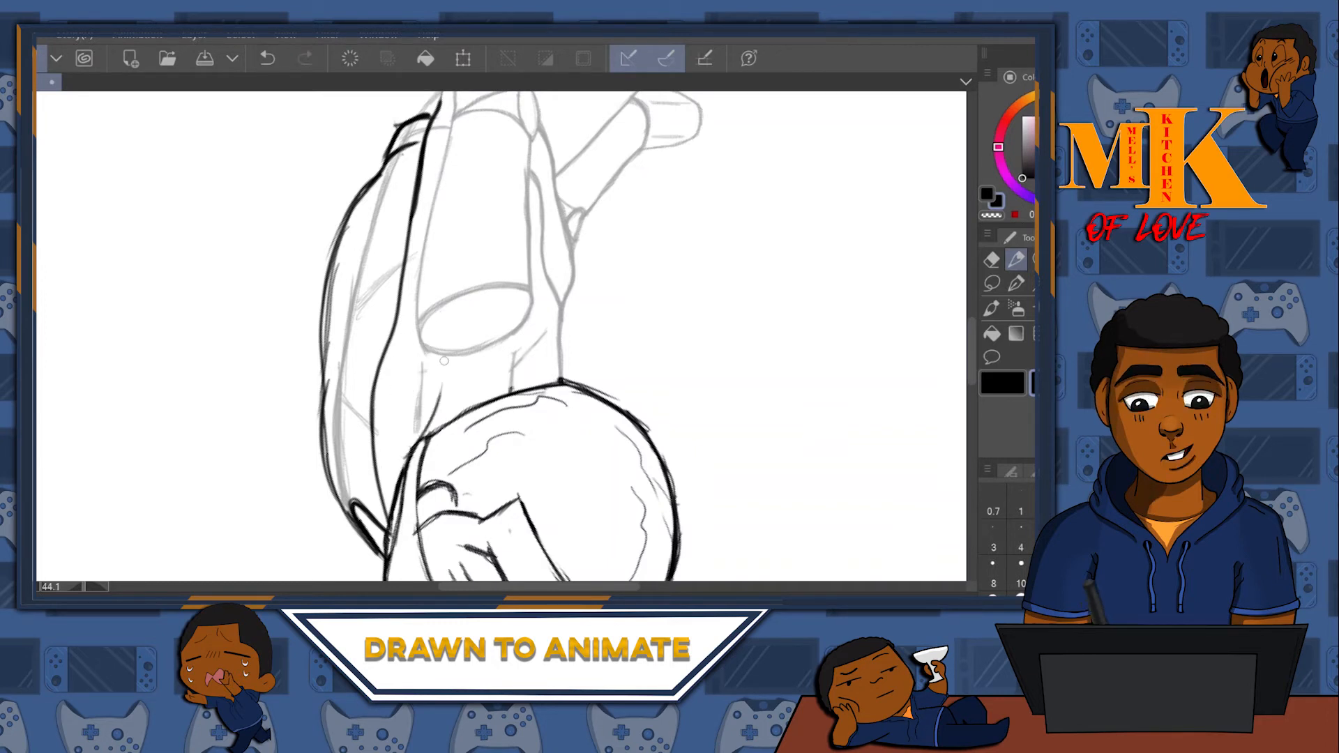
mouse_move(410, 450)
left_mouse_down()
mouse_move(468, 302)
mouse_move(431, 491)
mouse_move(458, 450)
left_mouse_up()
mouse_move(433, 400)
left_mouse_down()
mouse_move(461, 287)
mouse_move(450, 396)
left_mouse_up()
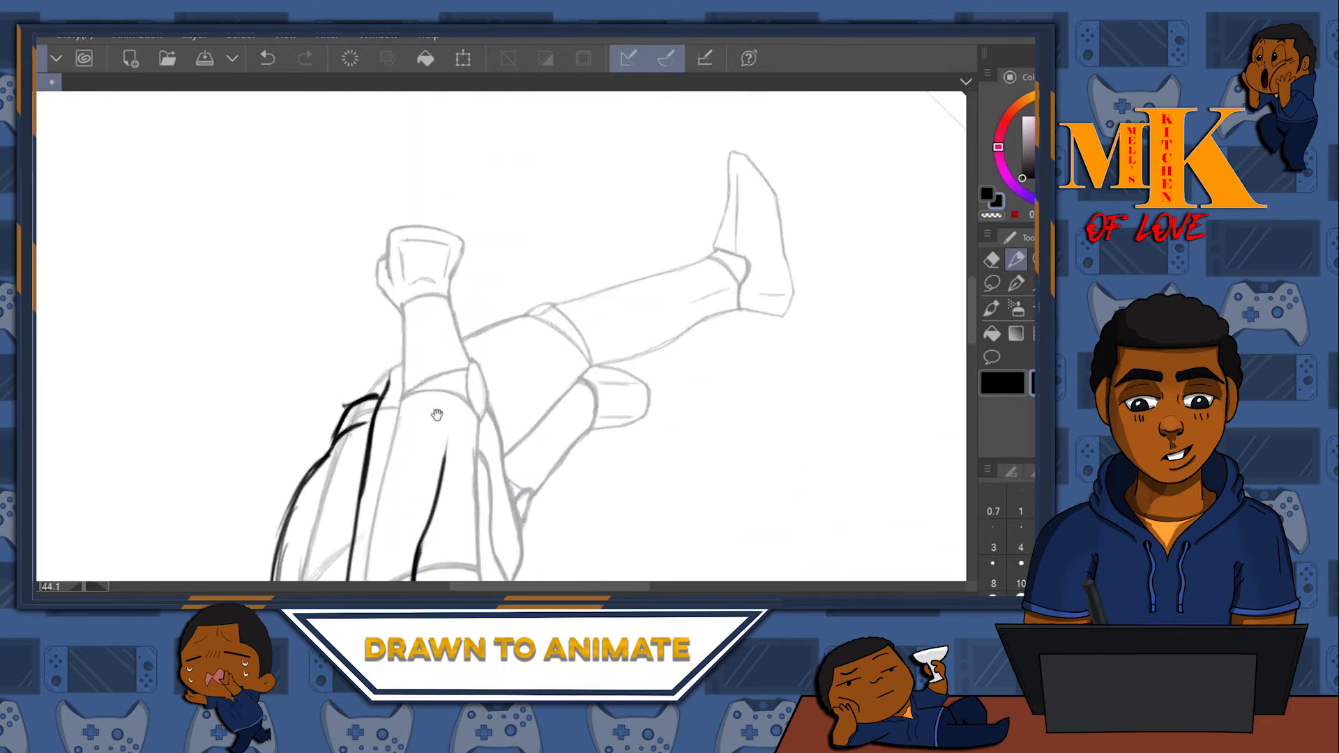
- Extend the second torso line to a pointed tip near the wrist and close it with a curved edge to the hem
mouse_move(445, 467)
left_mouse_down()
mouse_move(454, 377)
mouse_move(492, 271)
left_mouse_up()
key("ctrl+z")
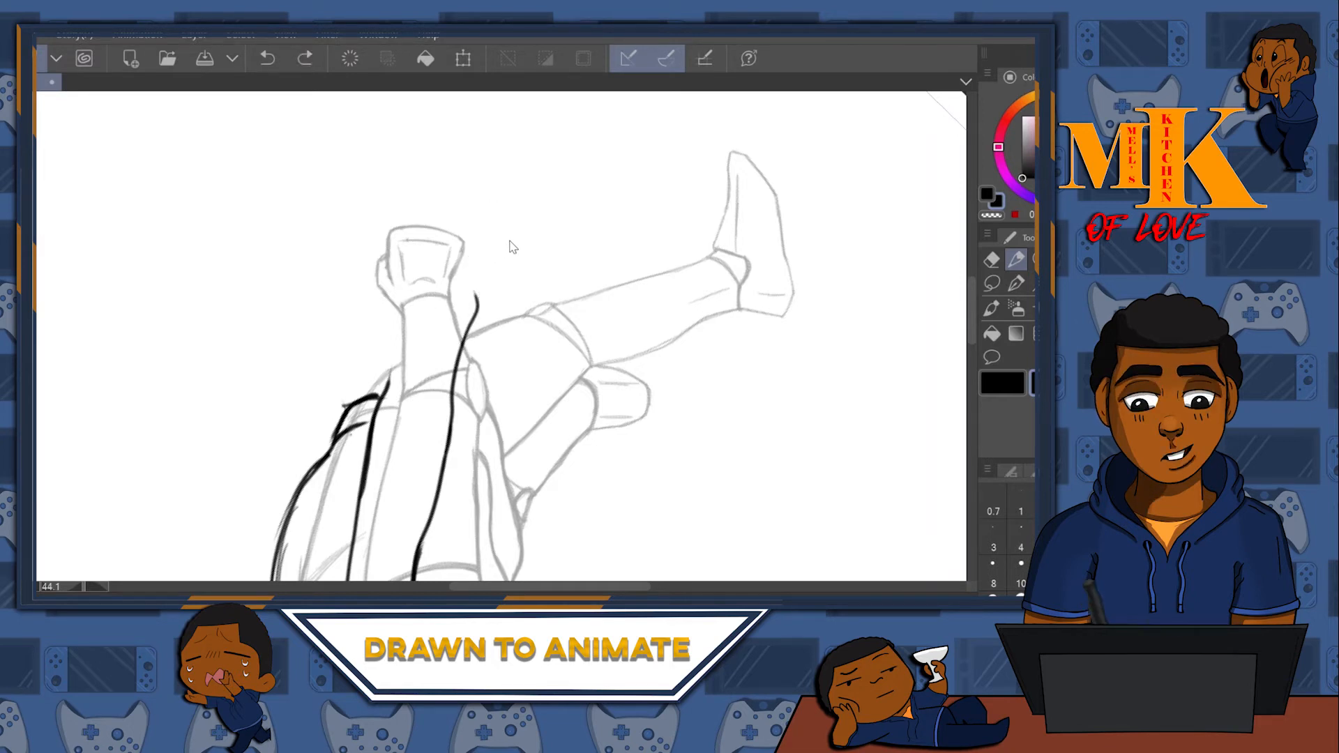
left_click_drag(459, 373, 486, 287)
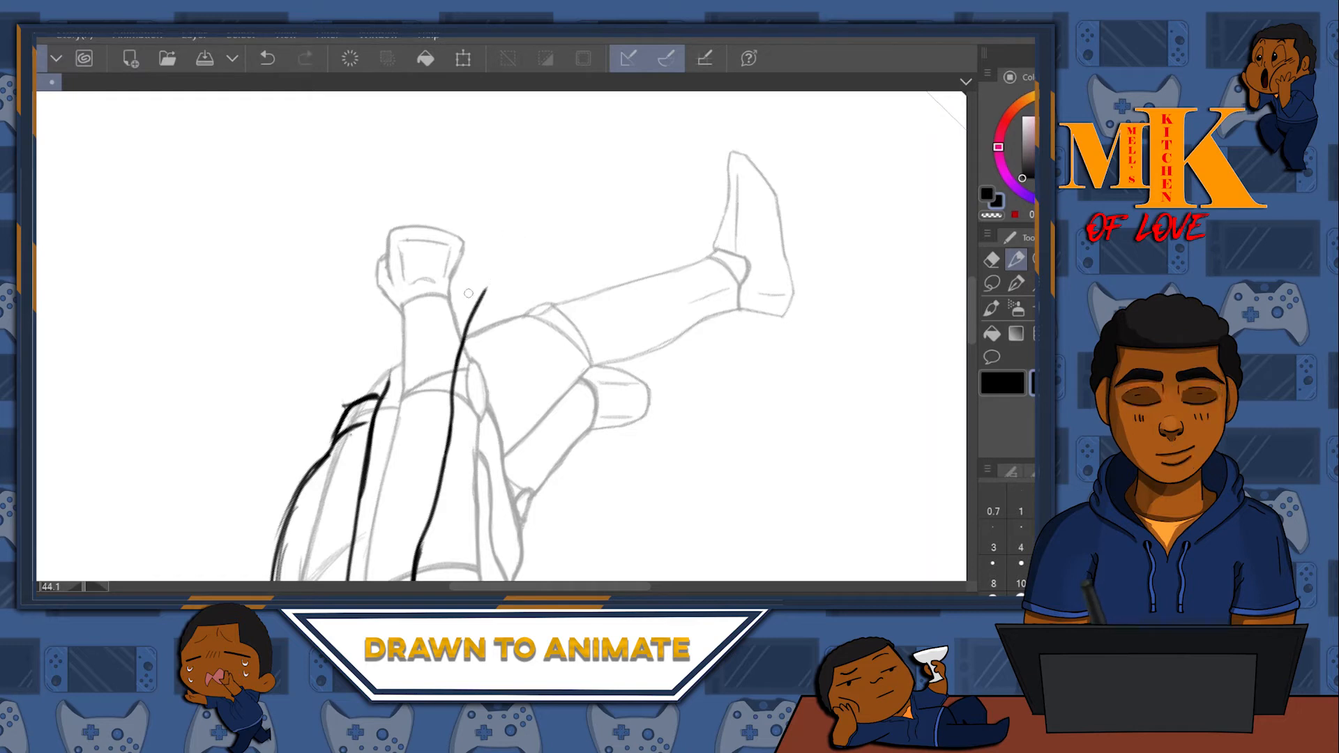
mouse_move(483, 288)
left_mouse_down()
mouse_move(424, 314)
mouse_move(394, 355)
mouse_move(403, 366)
mouse_move(410, 323)
mouse_move(388, 392)
left_mouse_up()
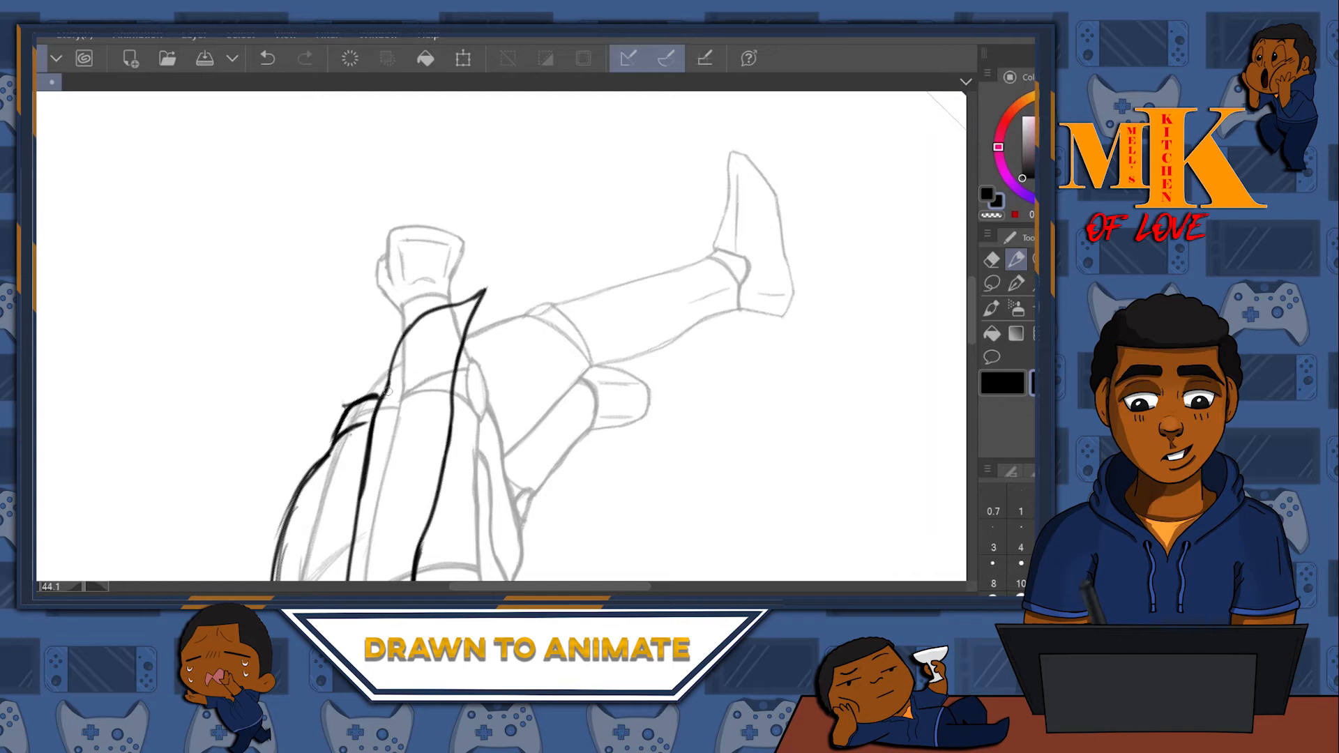
mouse_move(486, 290)
left_mouse_down()
mouse_move(429, 309)
mouse_move(372, 417)
left_mouse_up()
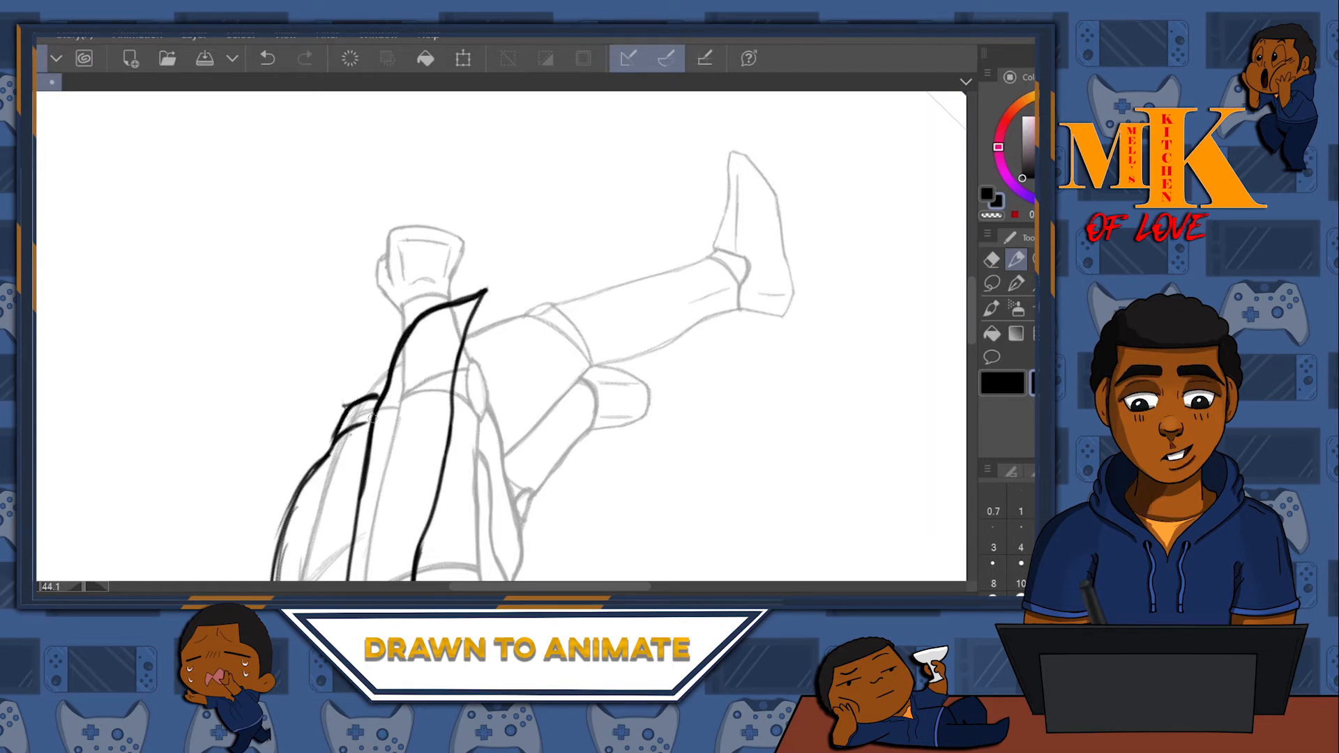
- Draw fold lines inside the outer back outline, running from below the hem towards the middle of the back
left_click_drag(366, 546, 672, 126)
mouse_move(568, 260)
left_mouse_down()
mouse_move(590, 199)
mouse_move(538, 318)
mouse_move(510, 323)
mouse_move(555, 182)
left_mouse_up()
left_click_drag(460, 292, 509, 213)
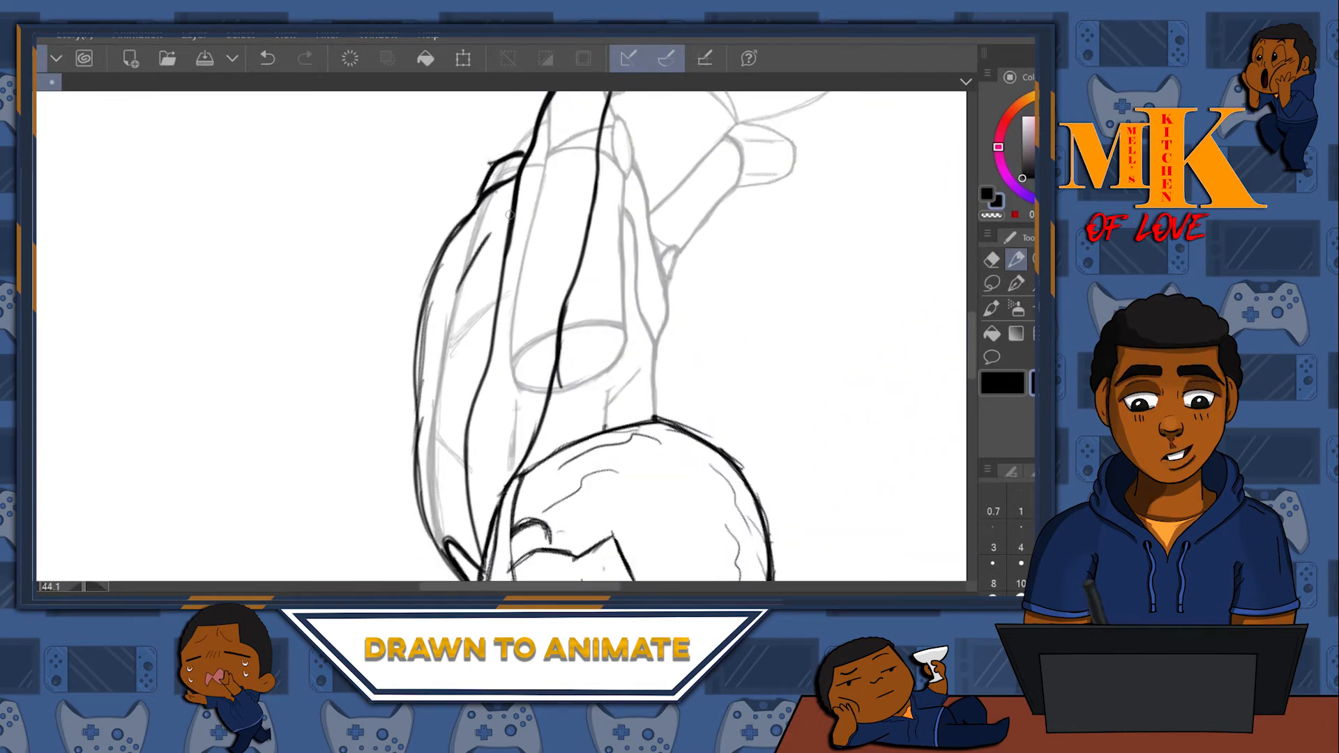
mouse_move(452, 321)
left_mouse_down()
mouse_move(503, 202)
mouse_move(471, 248)
left_mouse_up()
left_click_drag(503, 191, 475, 266)
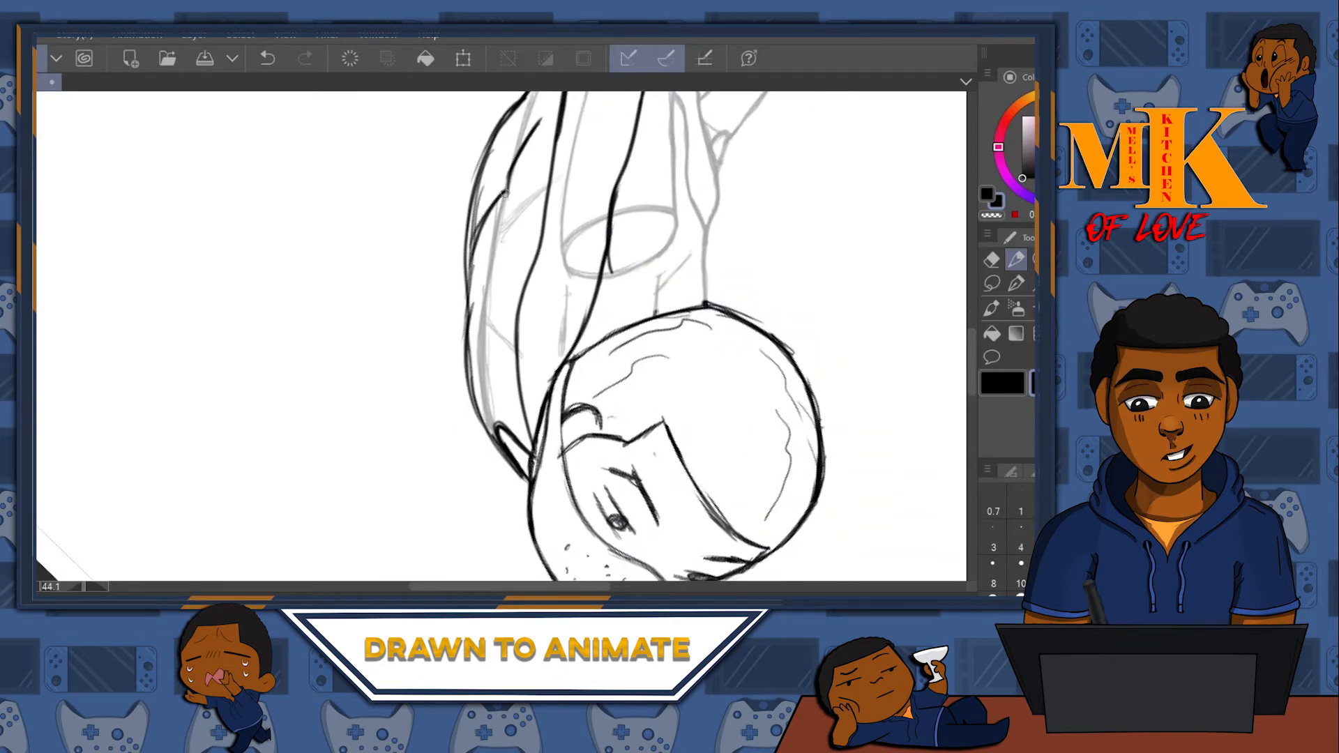
left_click_drag(488, 209, 469, 284)
mouse_move(540, 174)
left_mouse_down()
mouse_move(523, 251)
mouse_move(525, 237)
left_mouse_up()
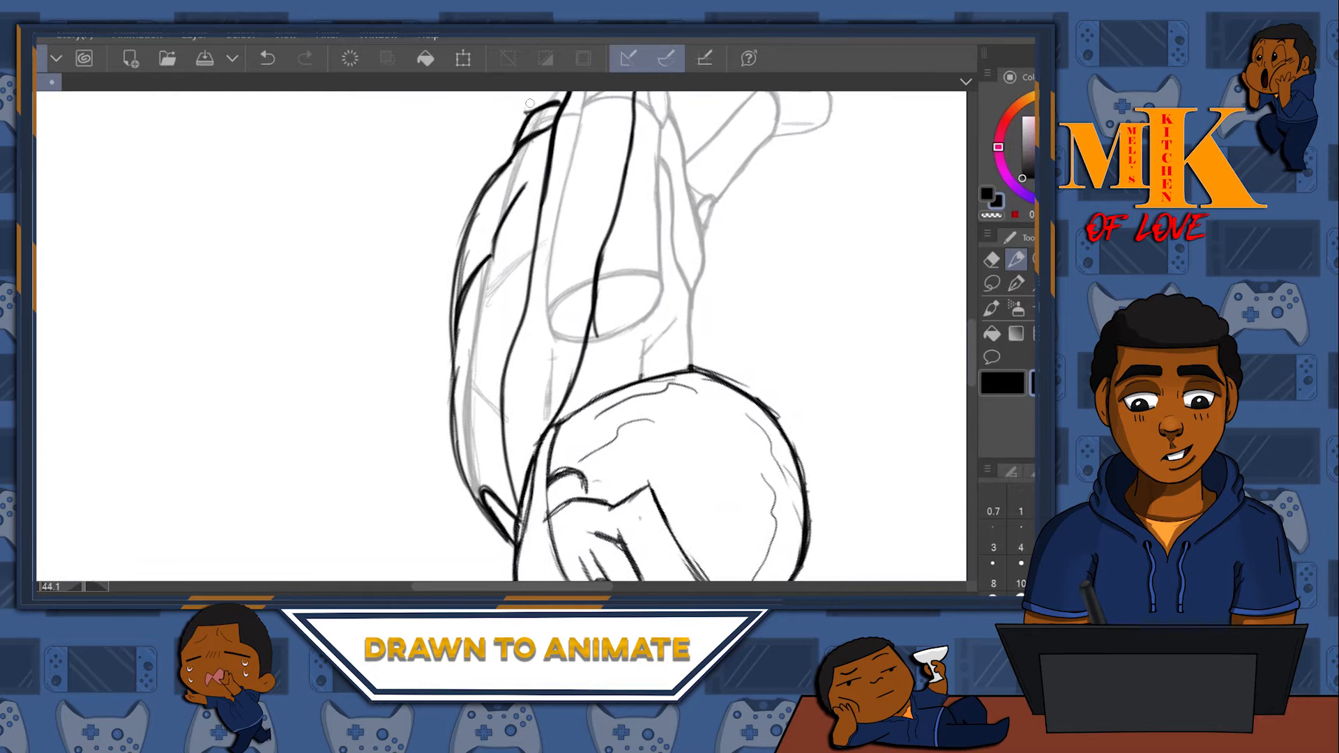
- Add a second edge line from the torso's pointed tip down beside the inner torso line, with a short fold stroke below
left_click_drag(660, 205, 546, 257)
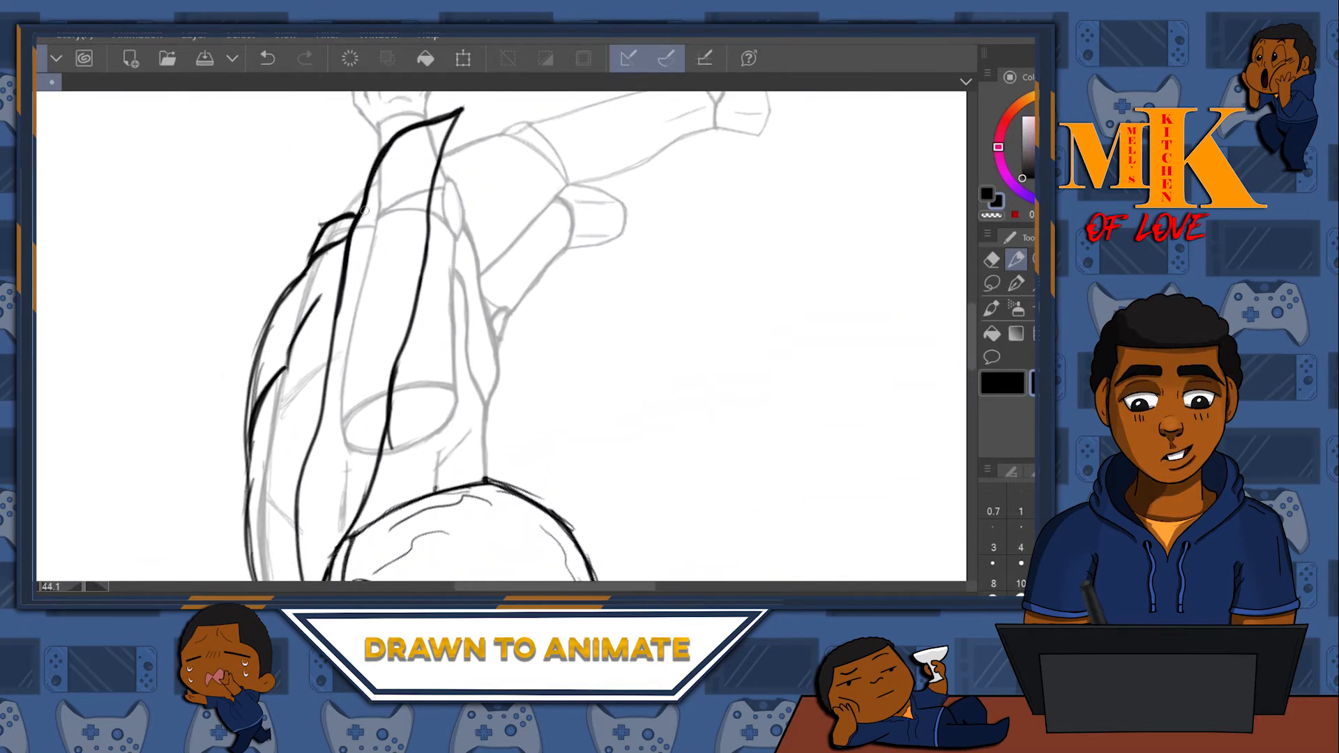
mouse_move(626, 193)
left_mouse_down()
mouse_move(834, 232)
mouse_move(532, 273)
mouse_move(657, 250)
left_mouse_up()
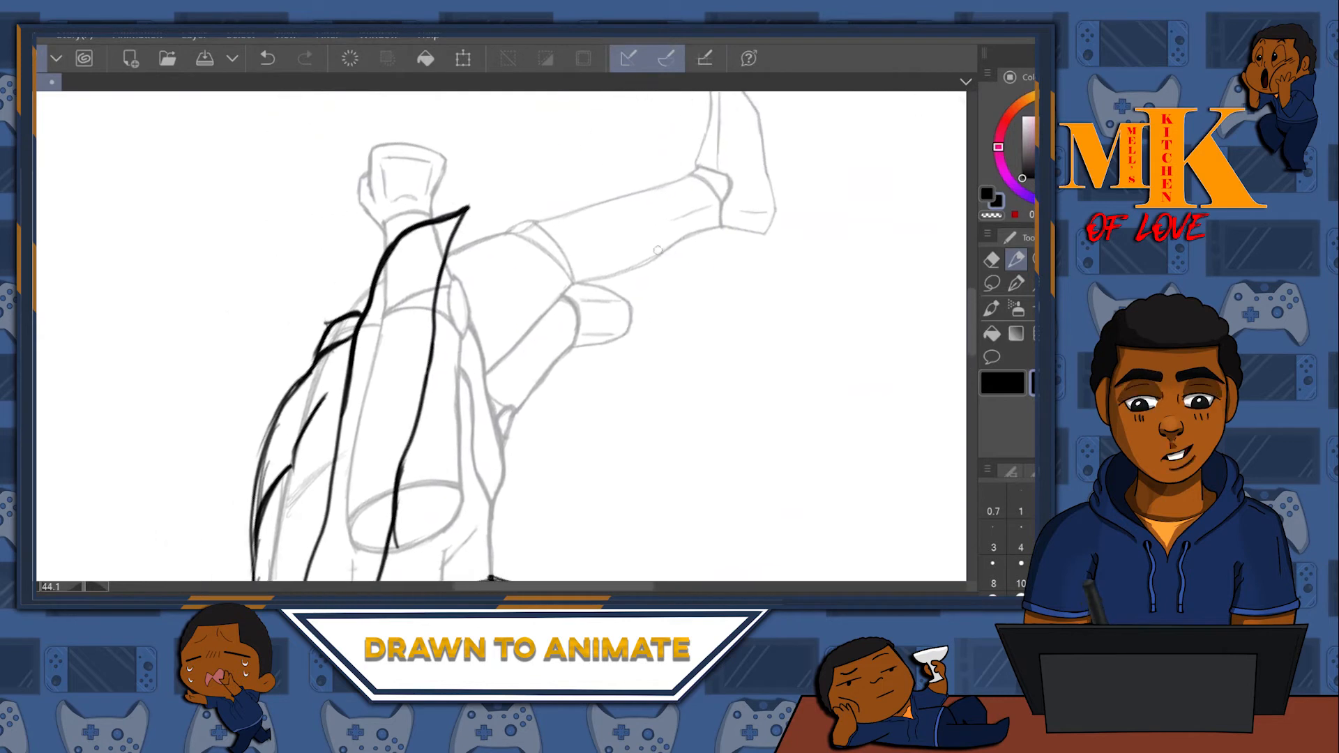
mouse_move(488, 258)
left_mouse_down()
mouse_move(506, 182)
mouse_move(457, 196)
mouse_move(423, 377)
left_mouse_up()
left_click_drag(470, 284, 512, 105)
left_click_drag(457, 238, 397, 416)
left_click_drag(417, 370, 393, 421)
mouse_move(523, 120)
left_mouse_down()
mouse_move(449, 418)
mouse_move(516, 373)
left_mouse_up()
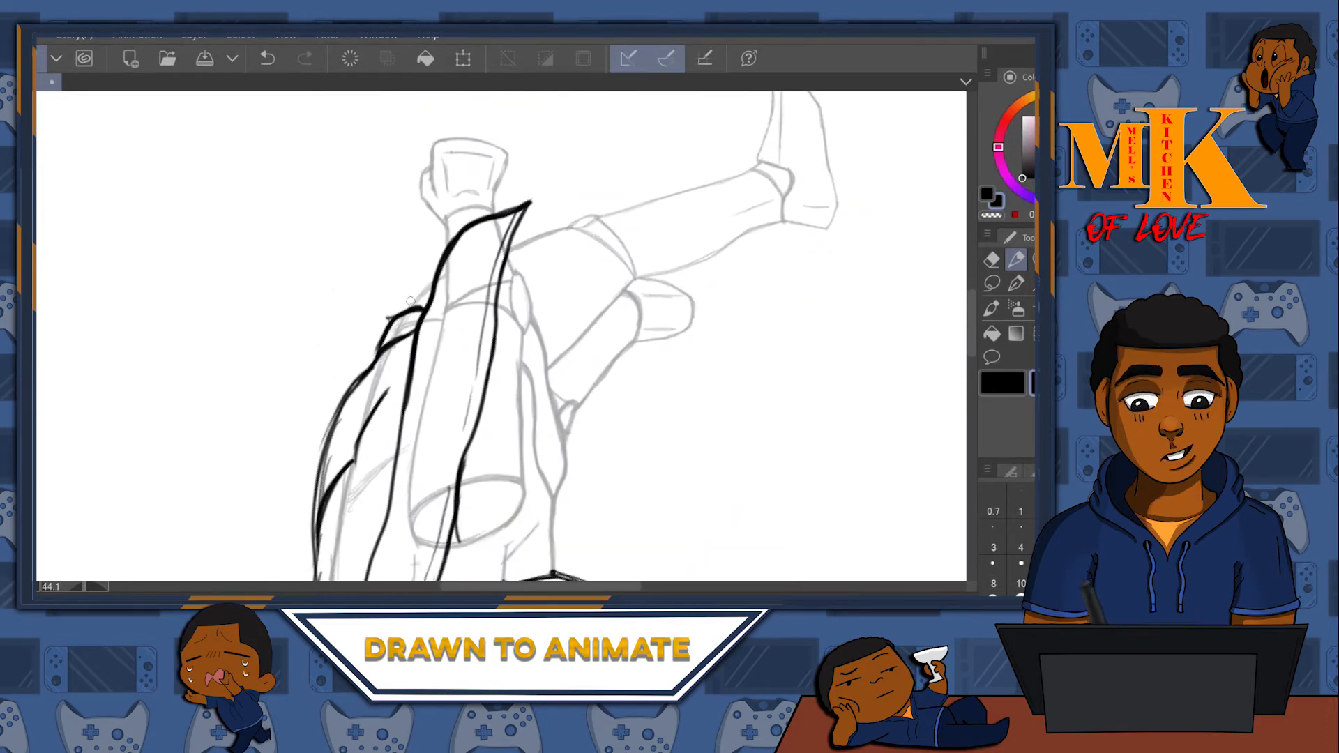
- Draw the short back outline joining the hem to the curved edge below the wrist
left_click_drag(409, 304, 436, 252)
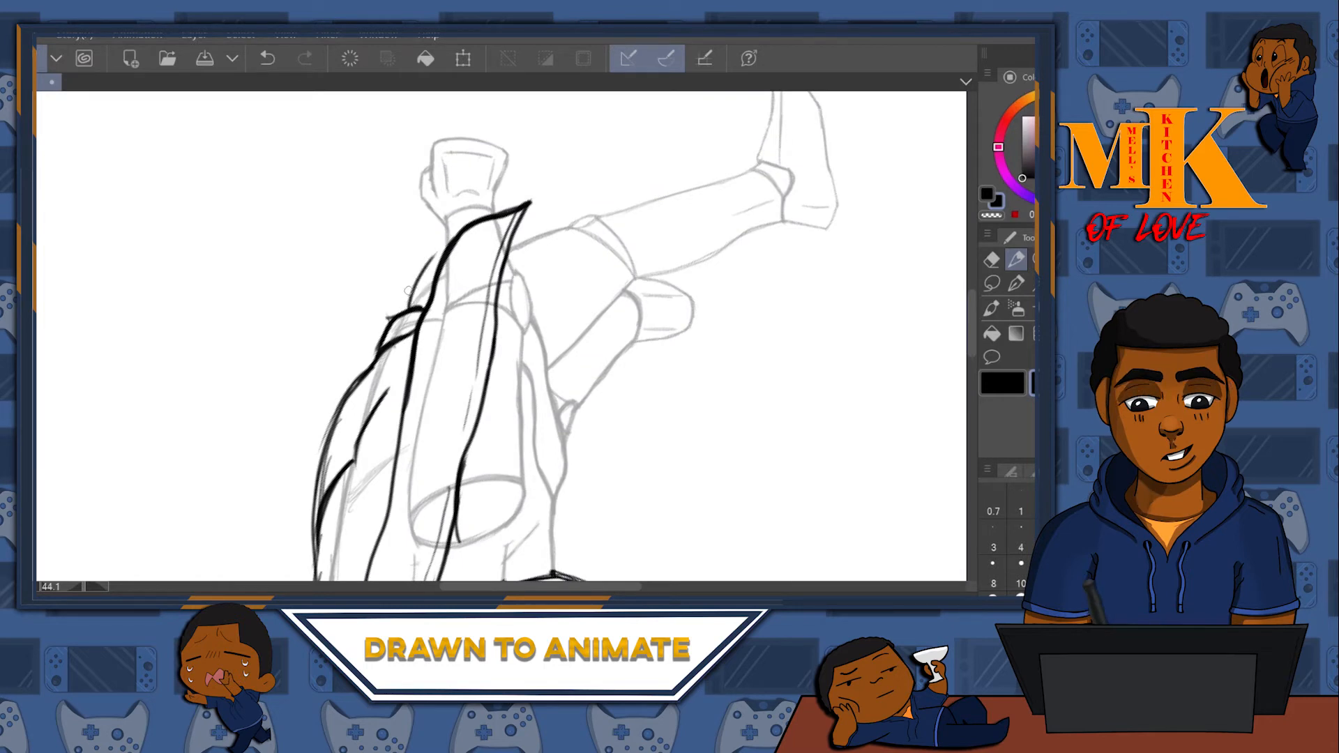
key("ctrl+z")
left_click_drag(396, 315, 434, 278)
- Start the raised leg's upper edge beside the pointed tip, then draw short strokes beneath its knee and along the bent leg
left_click_drag(509, 245, 561, 224)
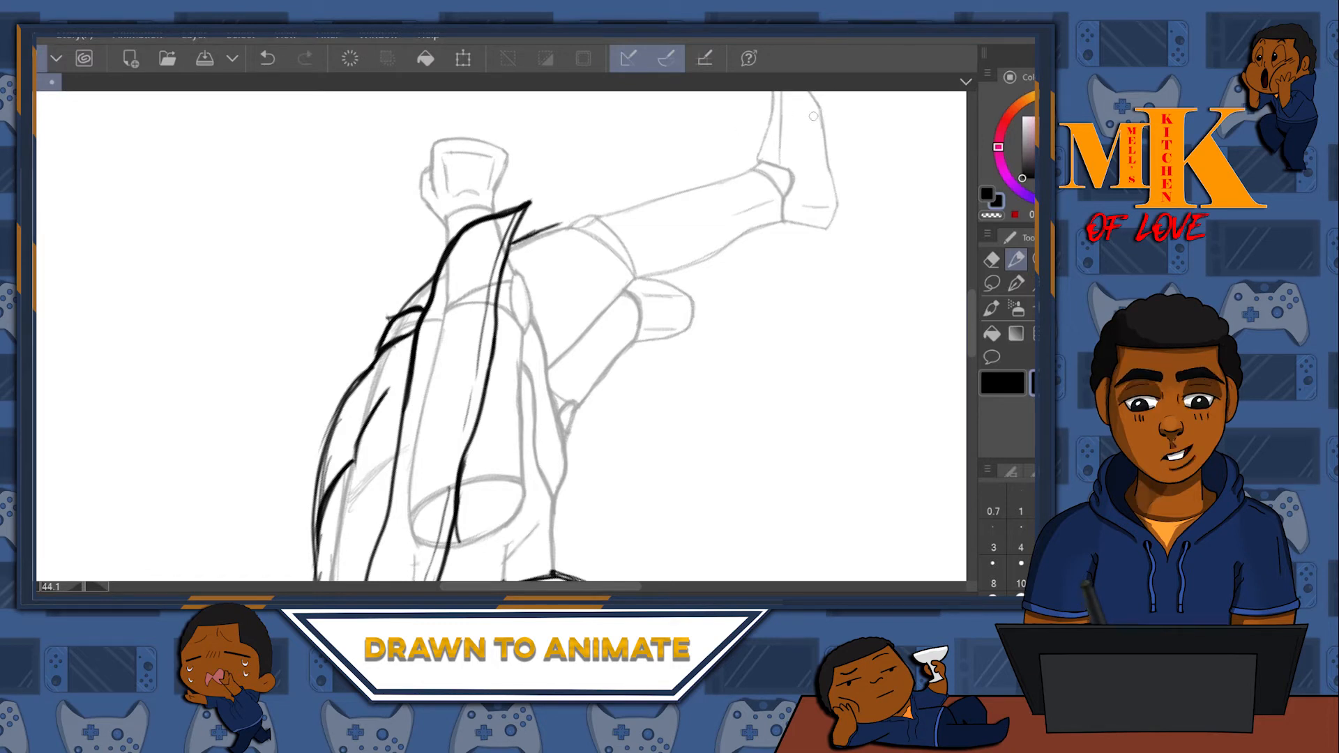
left_click_drag(702, 184, 616, 179)
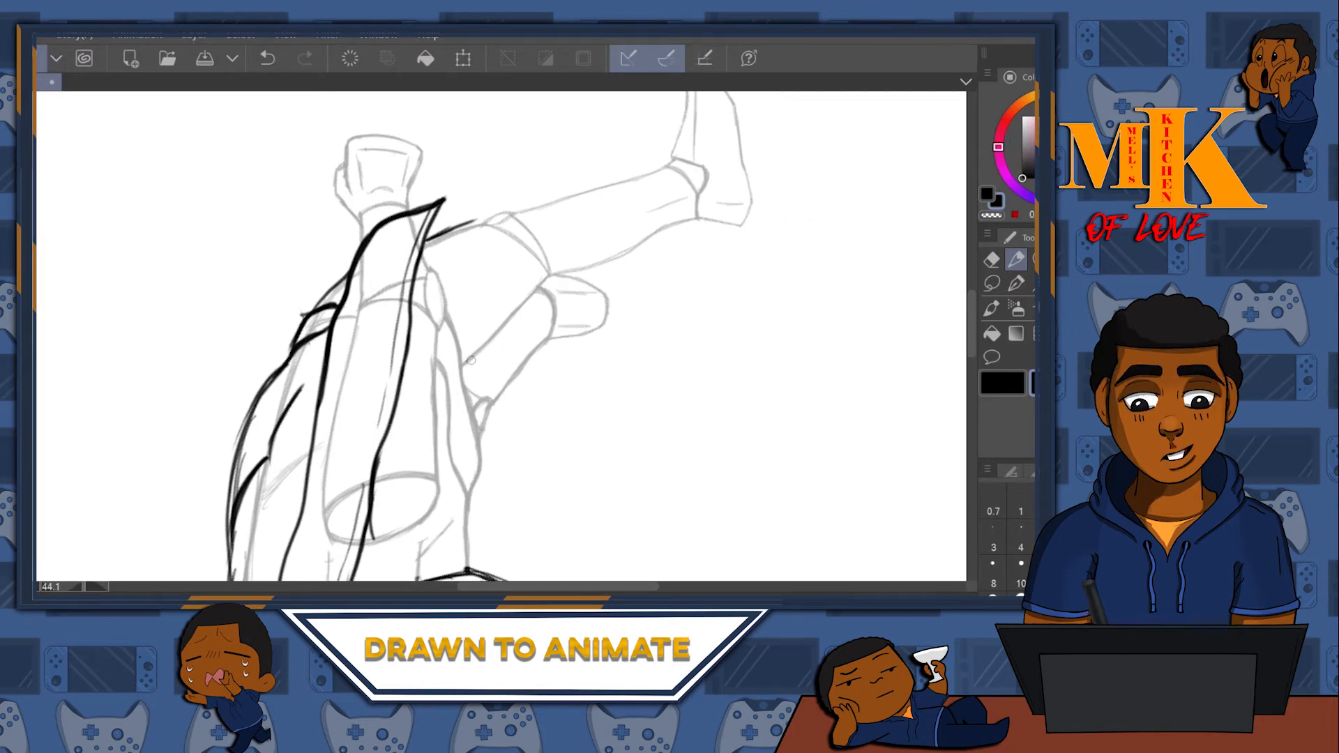
left_click_drag(506, 352, 546, 294)
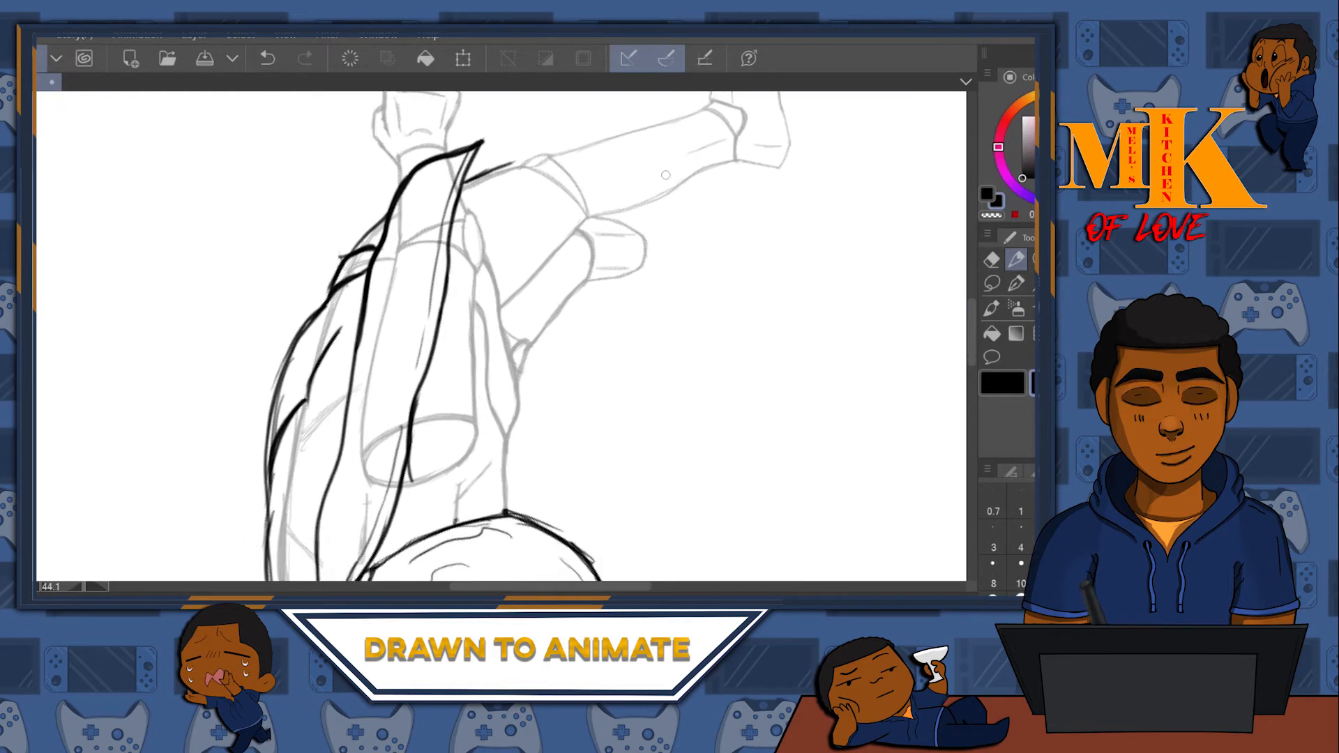
mouse_move(633, 208)
left_mouse_down()
mouse_move(606, 214)
mouse_move(551, 297)
mouse_move(516, 314)
mouse_move(546, 304)
mouse_move(523, 327)
left_mouse_up()
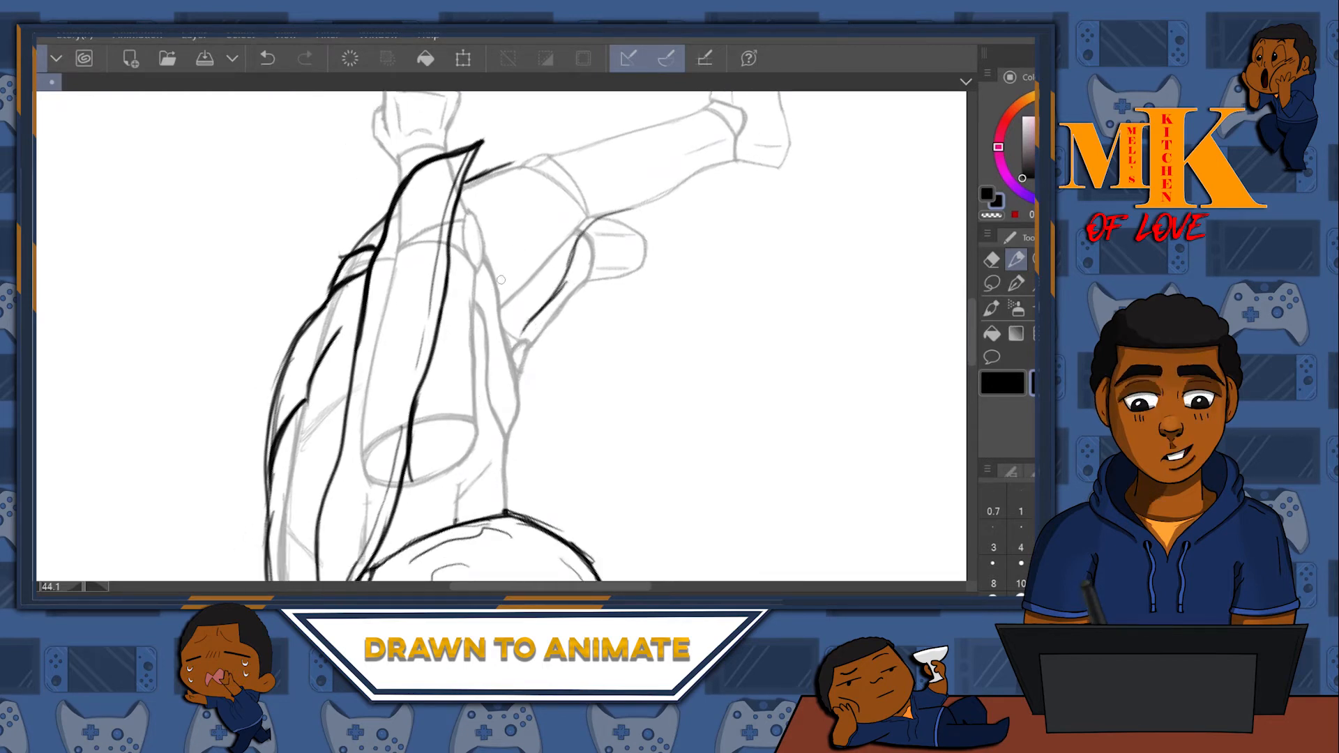
left_click_drag(503, 279, 522, 302)
key("ctrl+z")
- Draw the bulging front outline of the clothing from the waist around the chest and down towards the head
mouse_move(491, 245)
left_mouse_down()
mouse_move(524, 298)
mouse_move(511, 366)
left_mouse_up()
mouse_move(525, 307)
left_mouse_down()
mouse_move(529, 387)
mouse_move(518, 448)
mouse_move(488, 481)
mouse_move(499, 474)
left_mouse_up()
mouse_move(584, 355)
left_mouse_down()
mouse_move(596, 260)
mouse_move(557, 378)
mouse_move(592, 295)
mouse_move(549, 457)
left_mouse_up()
mouse_move(433, 277)
left_mouse_down()
mouse_move(465, 282)
mouse_move(482, 319)
mouse_move(478, 399)
left_mouse_up()
left_click_drag(576, 379, 634, 221)
left_click_drag(552, 360, 570, 306)
left_click_drag(574, 209, 516, 338)
mouse_move(500, 254)
left_mouse_down()
mouse_move(509, 337)
mouse_move(489, 417)
left_mouse_up()
left_click_drag(765, 197, 807, 120)
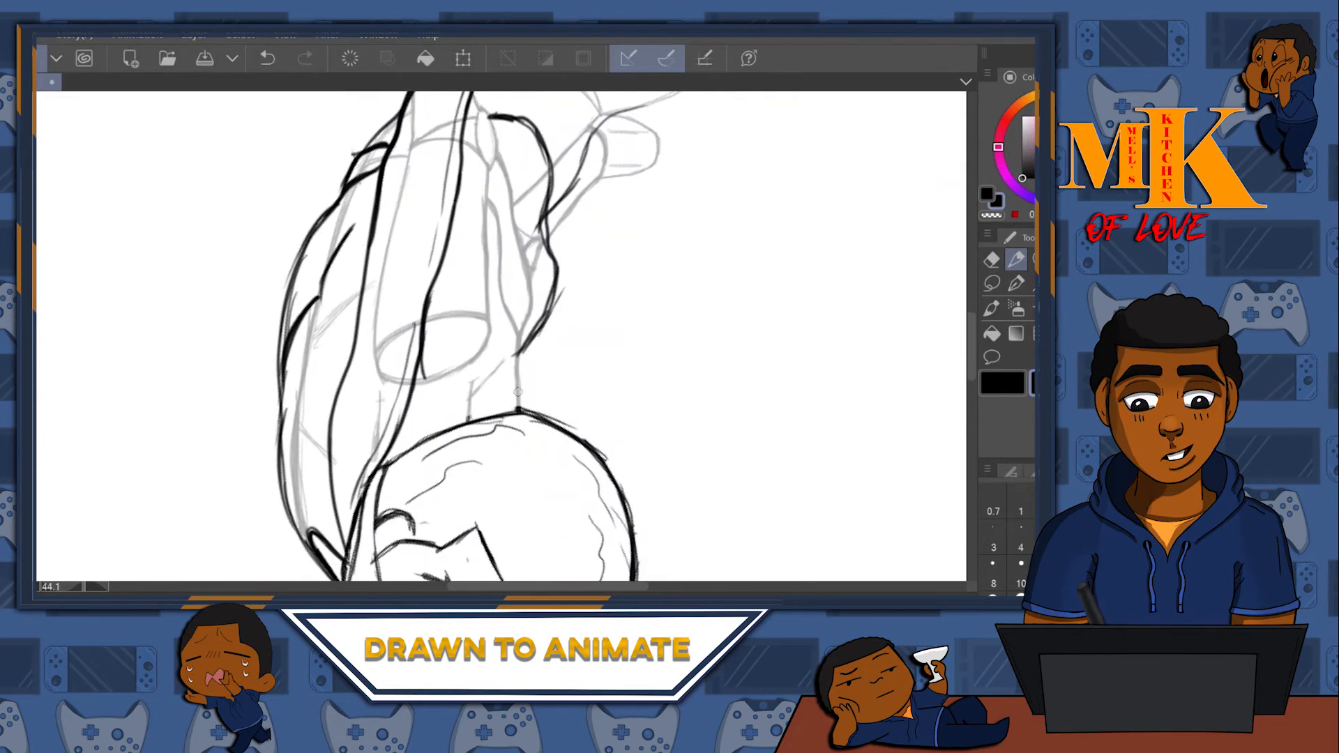
mouse_move(573, 327)
left_mouse_down()
mouse_move(565, 338)
mouse_move(522, 311)
mouse_move(539, 440)
left_mouse_up()
left_click_drag(523, 304, 526, 371)
- Draw the raised leg's upper edge out to the ankle and start the curved trouser cuff
mouse_move(473, 242)
left_mouse_down()
mouse_move(655, 201)
mouse_move(642, 193)
mouse_move(685, 180)
mouse_move(695, 197)
left_mouse_up()
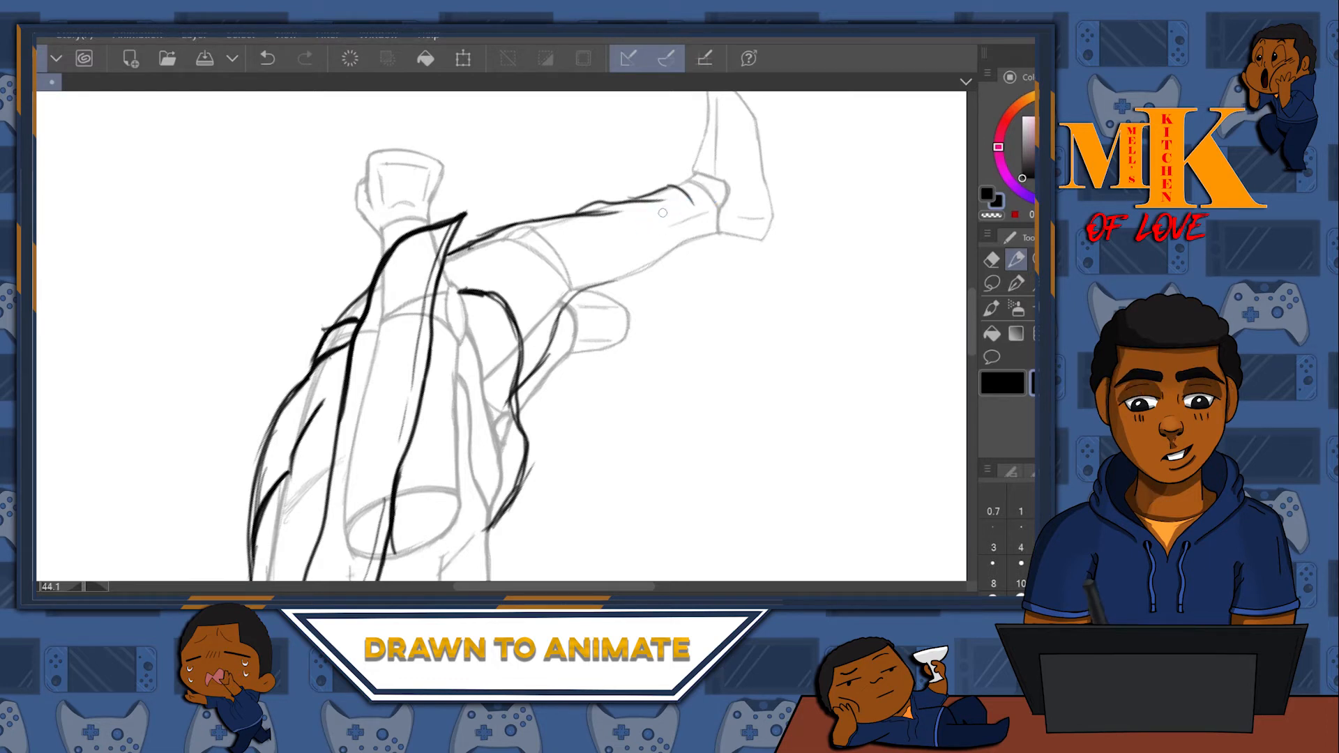
mouse_move(666, 211)
left_mouse_down()
mouse_move(757, 245)
mouse_move(726, 263)
left_mouse_up()
key("ctrl+z")
key("ctrl+z")
key("ctrl+z")
mouse_move(657, 211)
left_mouse_down()
mouse_move(697, 200)
mouse_move(725, 234)
mouse_move(720, 252)
left_mouse_up()
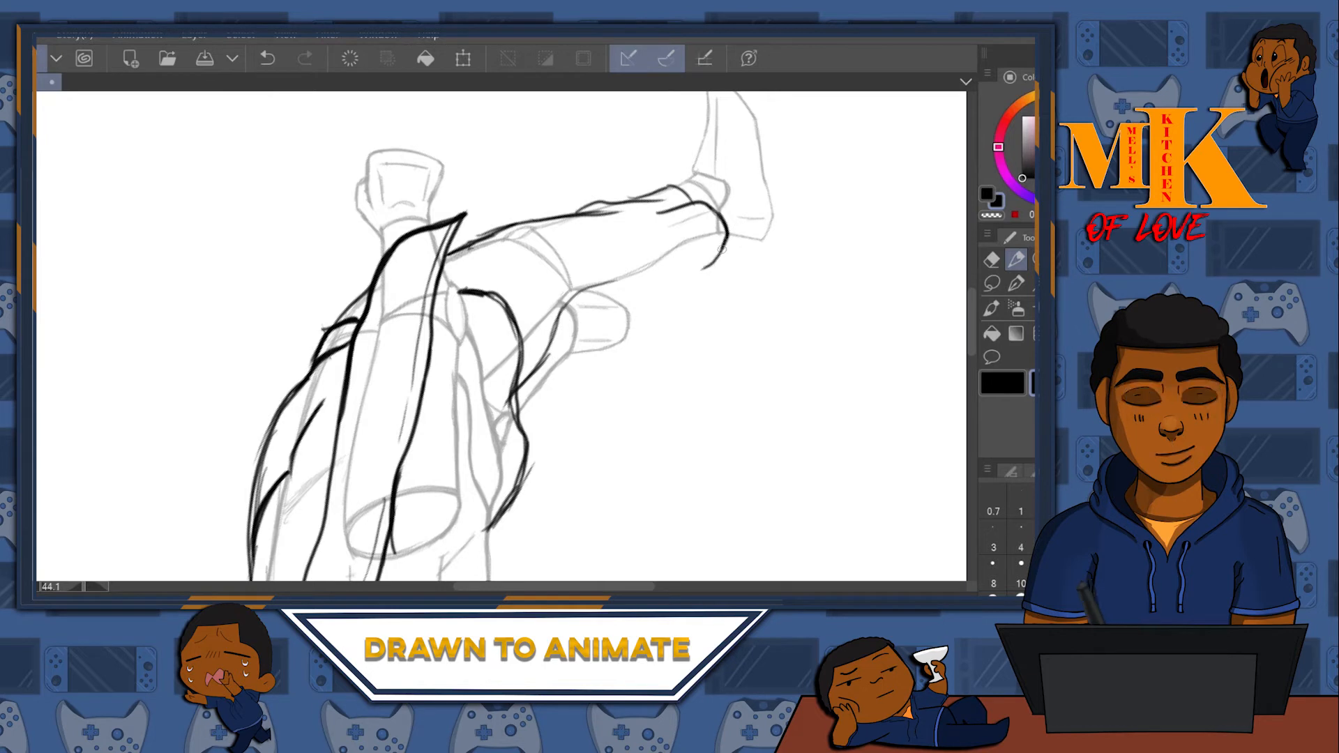
key("ctrl+z")
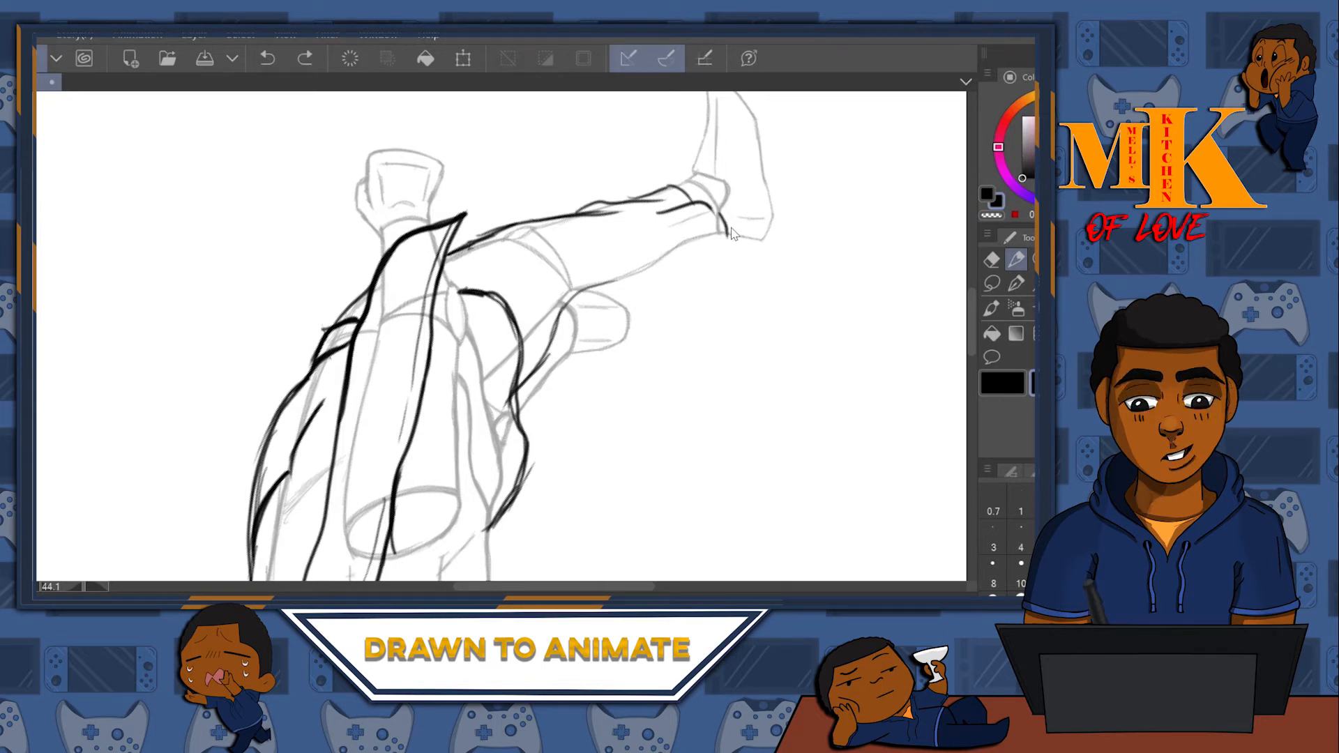
- Round off the trouser cuff beneath the ankle and draw the wavy underside of the raised leg back to the knee
left_click_drag(713, 207, 718, 233)
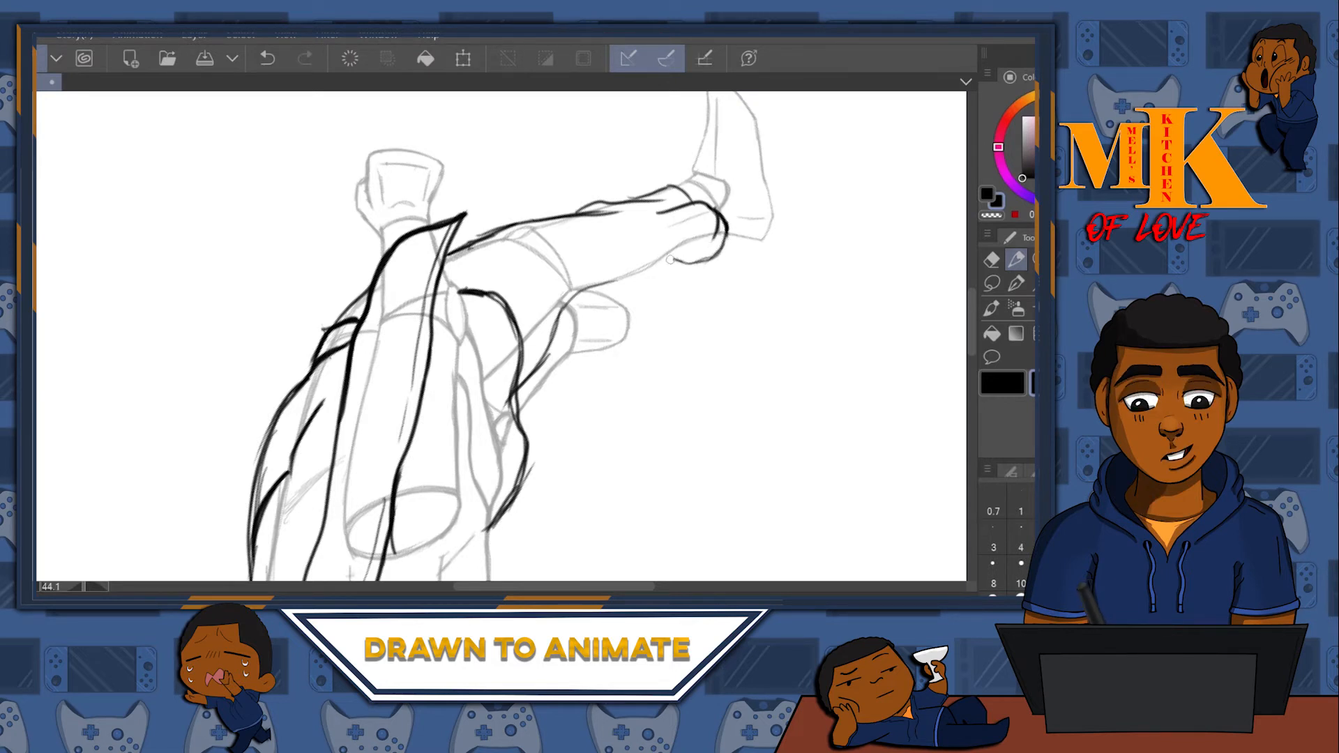
left_click_drag(675, 255, 657, 269)
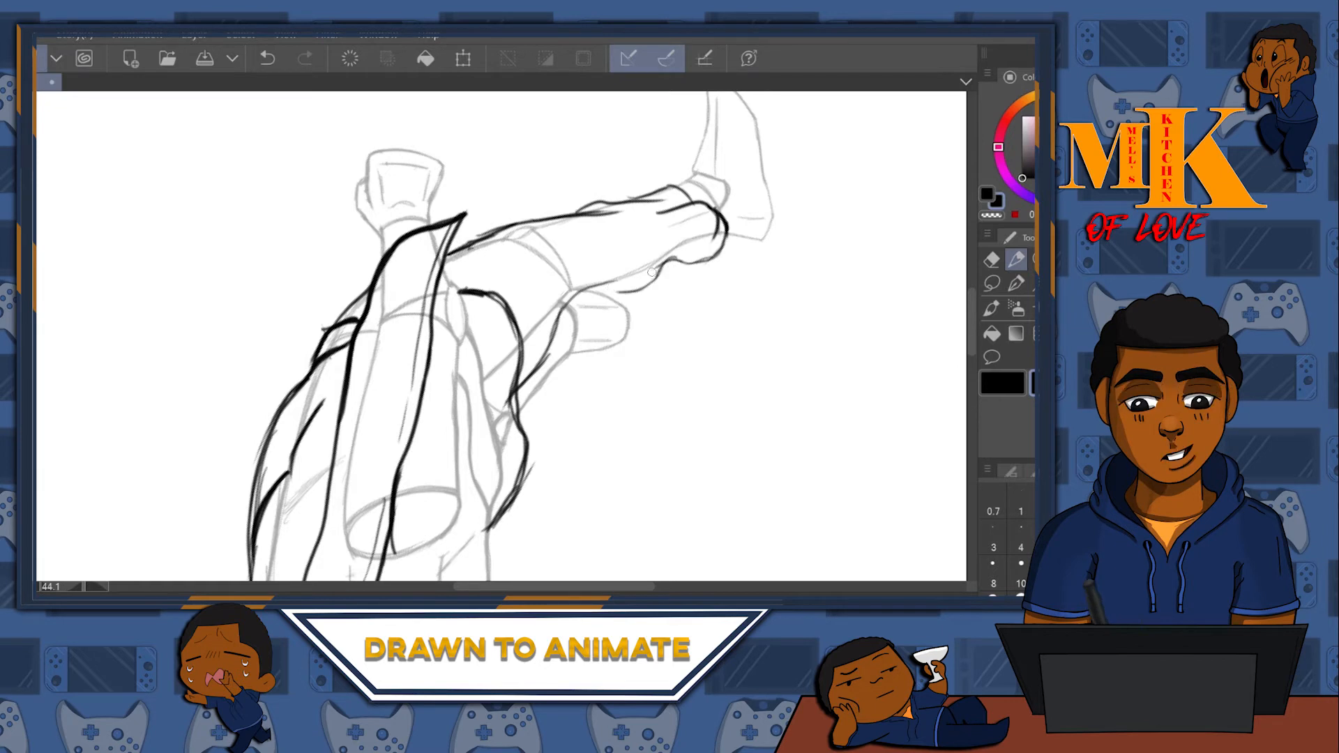
mouse_move(659, 272)
left_mouse_down()
mouse_move(734, 248)
mouse_move(766, 209)
left_mouse_up()
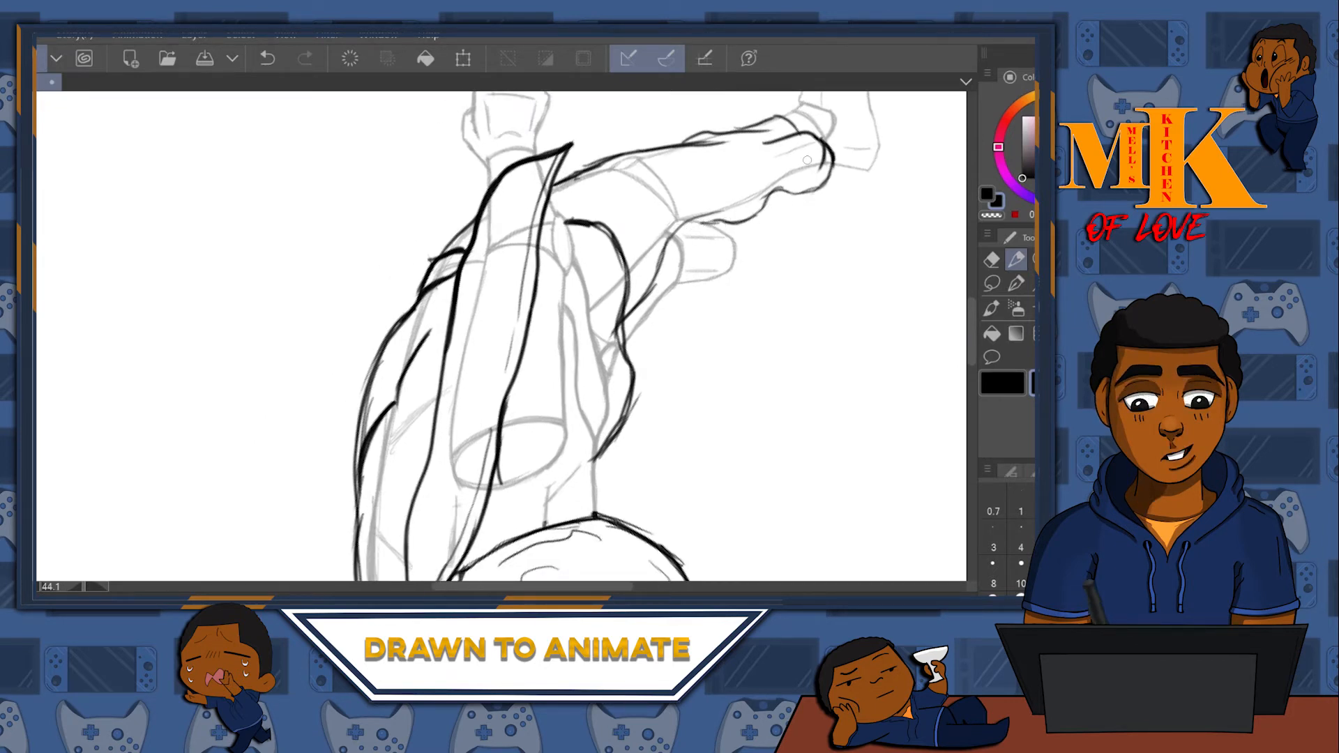
- Redraw the line from beneath the raised knee down along the bent leg and erase the overlapping strokes
left_click(991, 259)
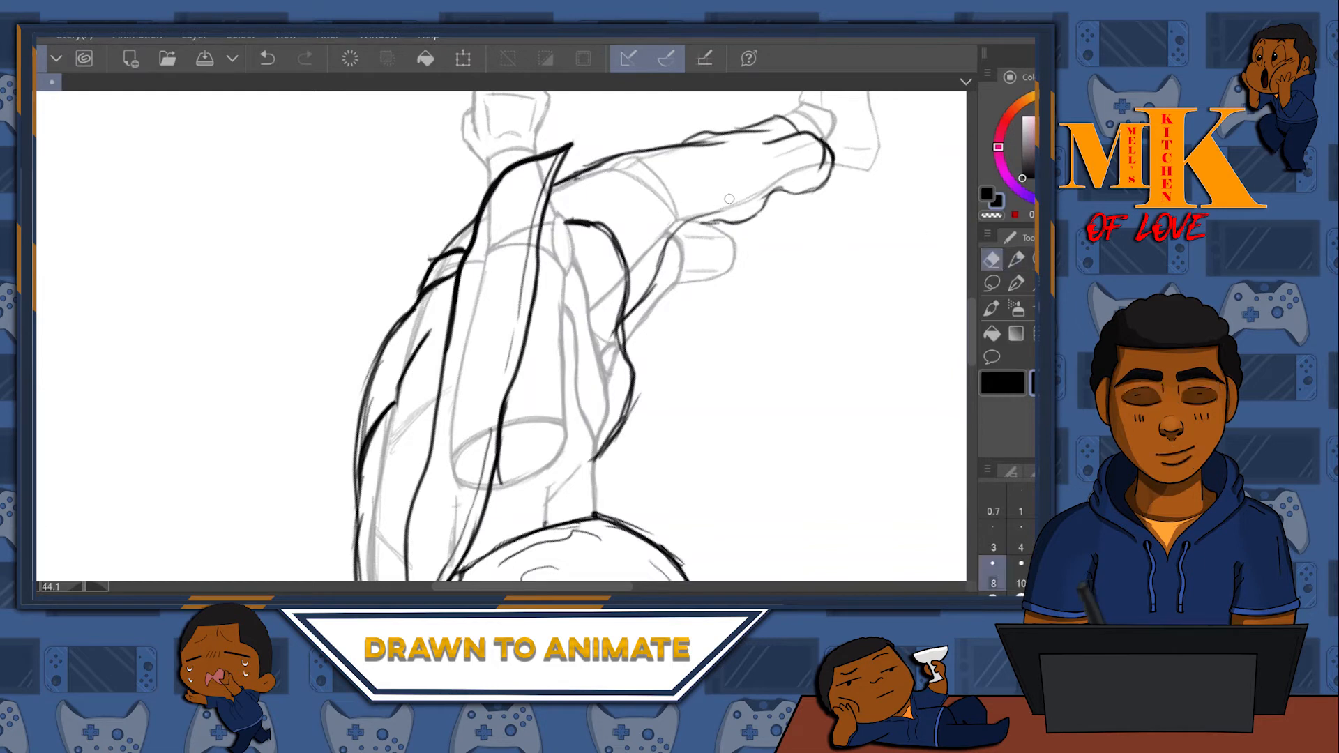
mouse_move(664, 252)
left_mouse_down()
mouse_move(689, 217)
mouse_move(713, 222)
mouse_move(647, 293)
left_mouse_up()
left_click(1016, 259)
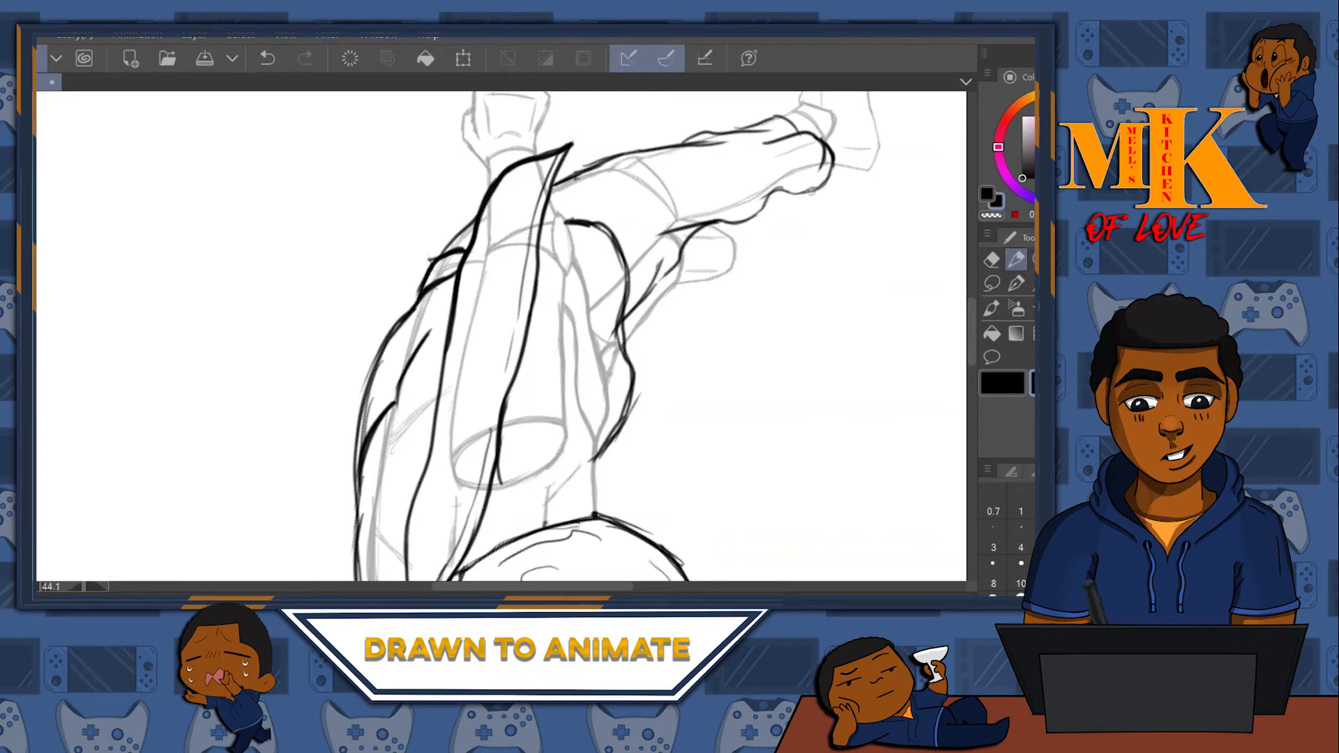
key("ctrl+z")
mouse_move(732, 216)
left_mouse_down()
mouse_move(657, 255)
mouse_move(701, 243)
mouse_move(613, 340)
left_mouse_up()
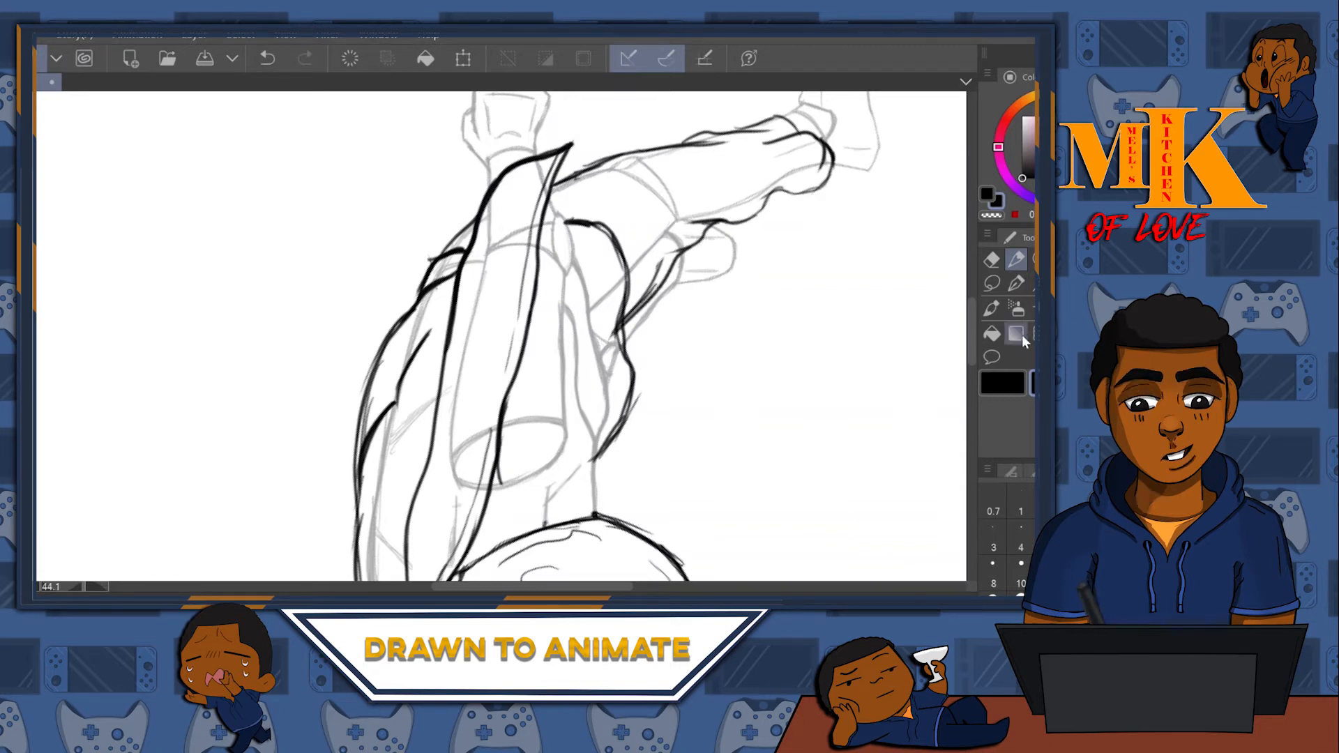
left_click(991, 260)
left_click_drag(660, 273, 623, 320)
mouse_move(835, 232)
left_mouse_down()
mouse_move(634, 251)
mouse_move(624, 297)
left_mouse_up()
- Add fold strokes along the raised trouser leg's upper edge near the ankle
key("p")
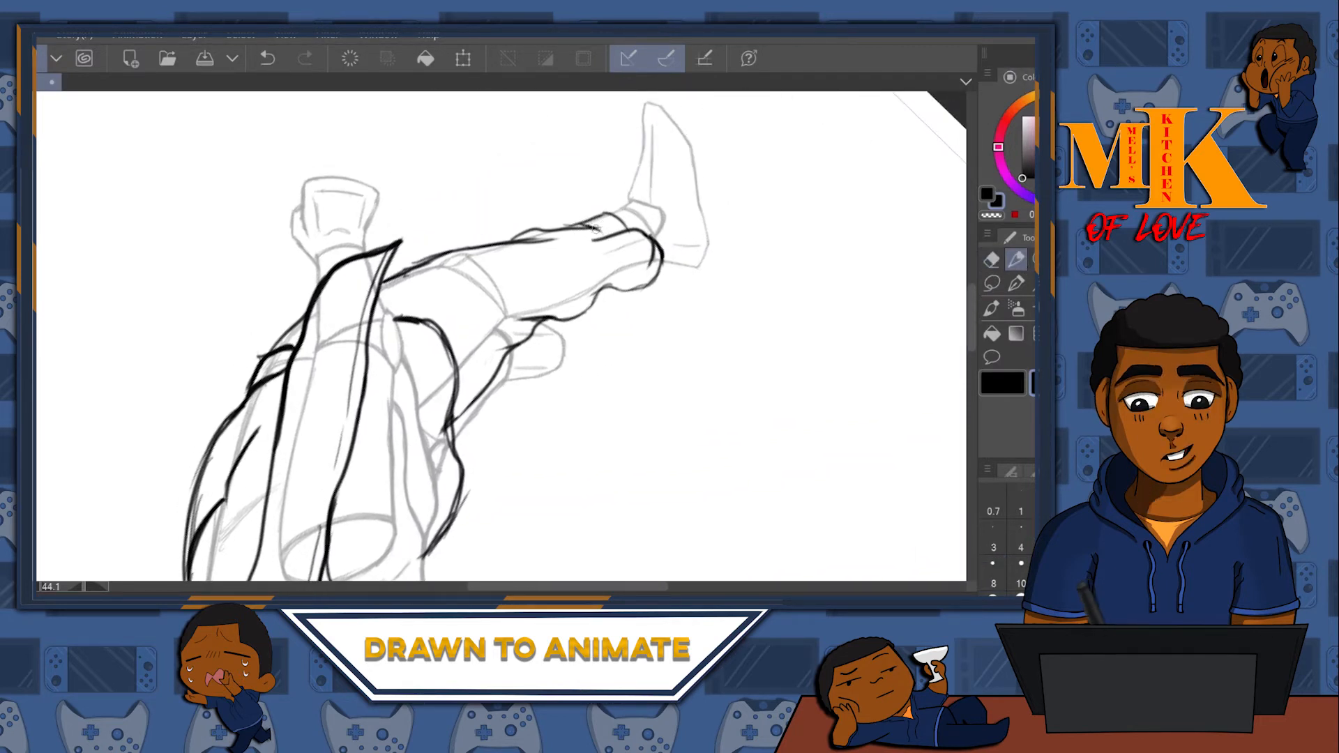
left_click(993, 259)
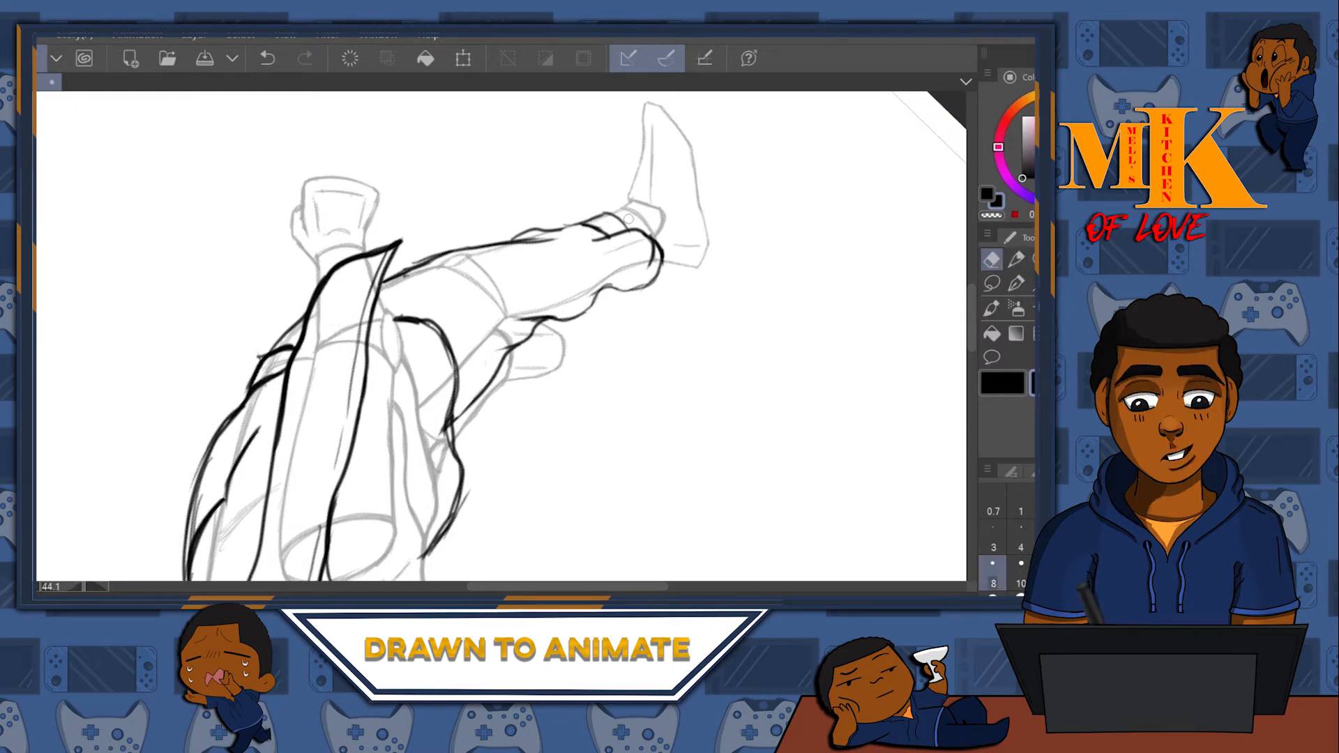
key("p")
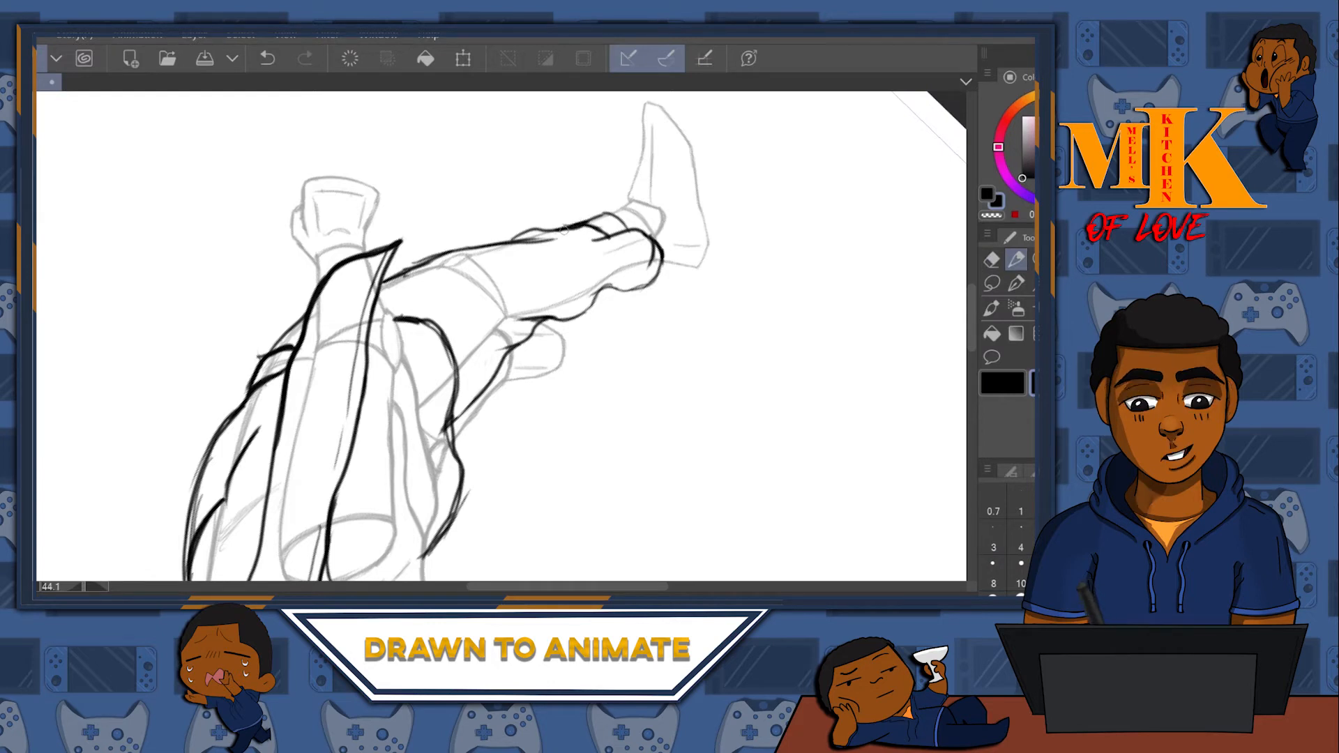
left_click_drag(669, 319, 684, 306)
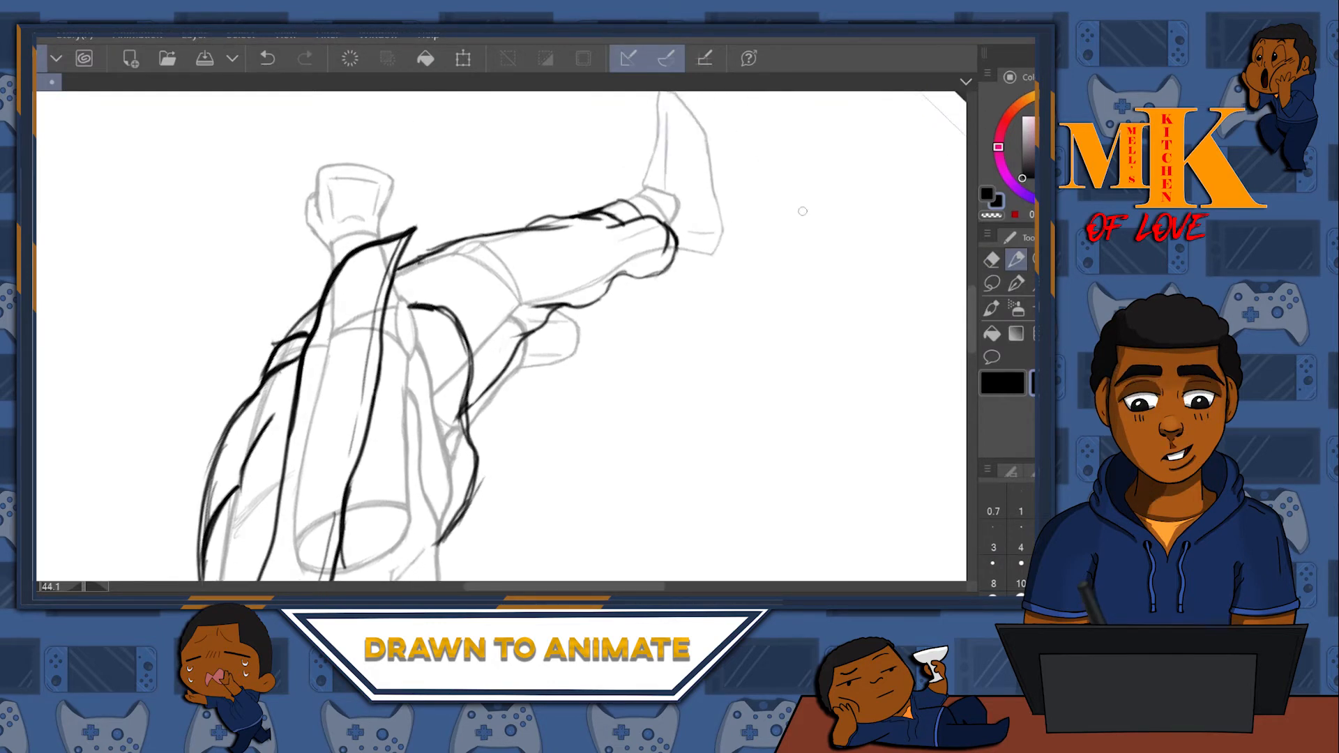
- Erase the rounded trouser cuff, redraw it tighter around the ankle, and add a short fold line inside the leg
left_click(992, 259)
mouse_move(652, 218)
left_mouse_down()
mouse_move(680, 262)
mouse_move(665, 233)
mouse_move(656, 274)
left_mouse_up()
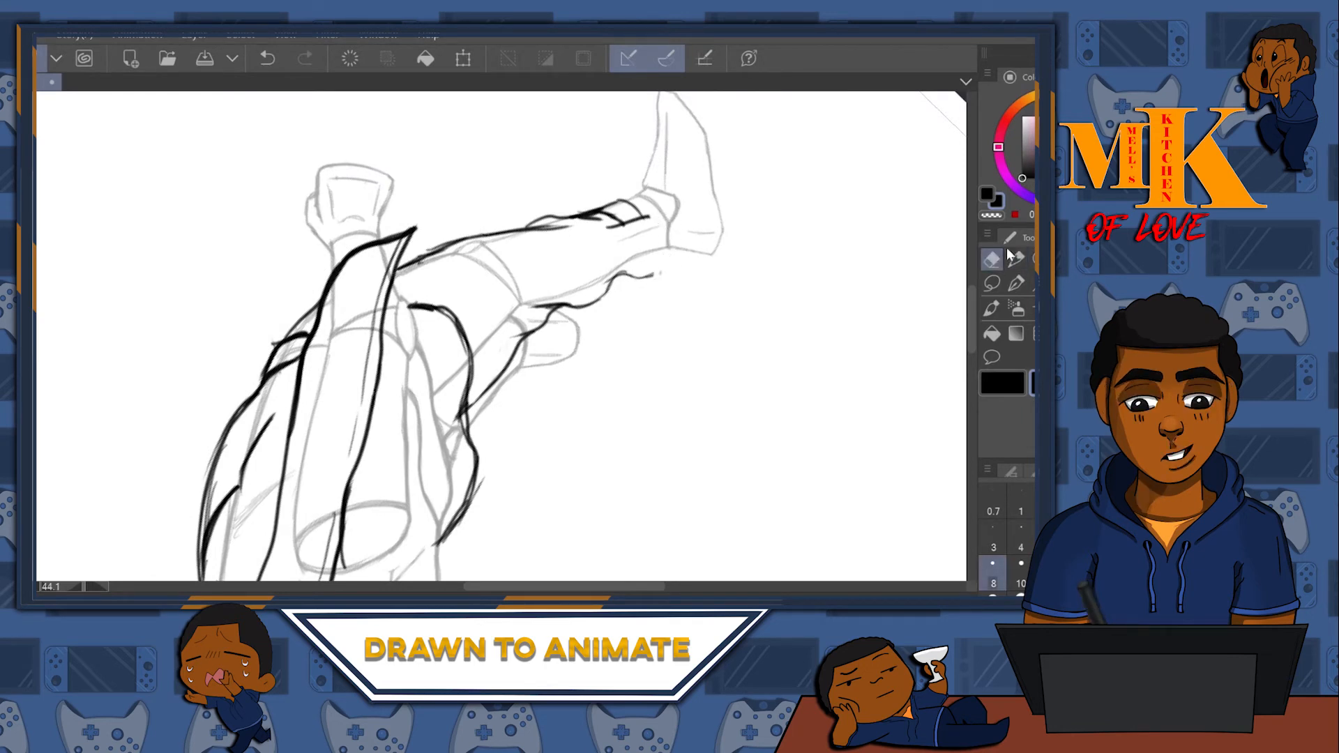
left_click(1017, 261)
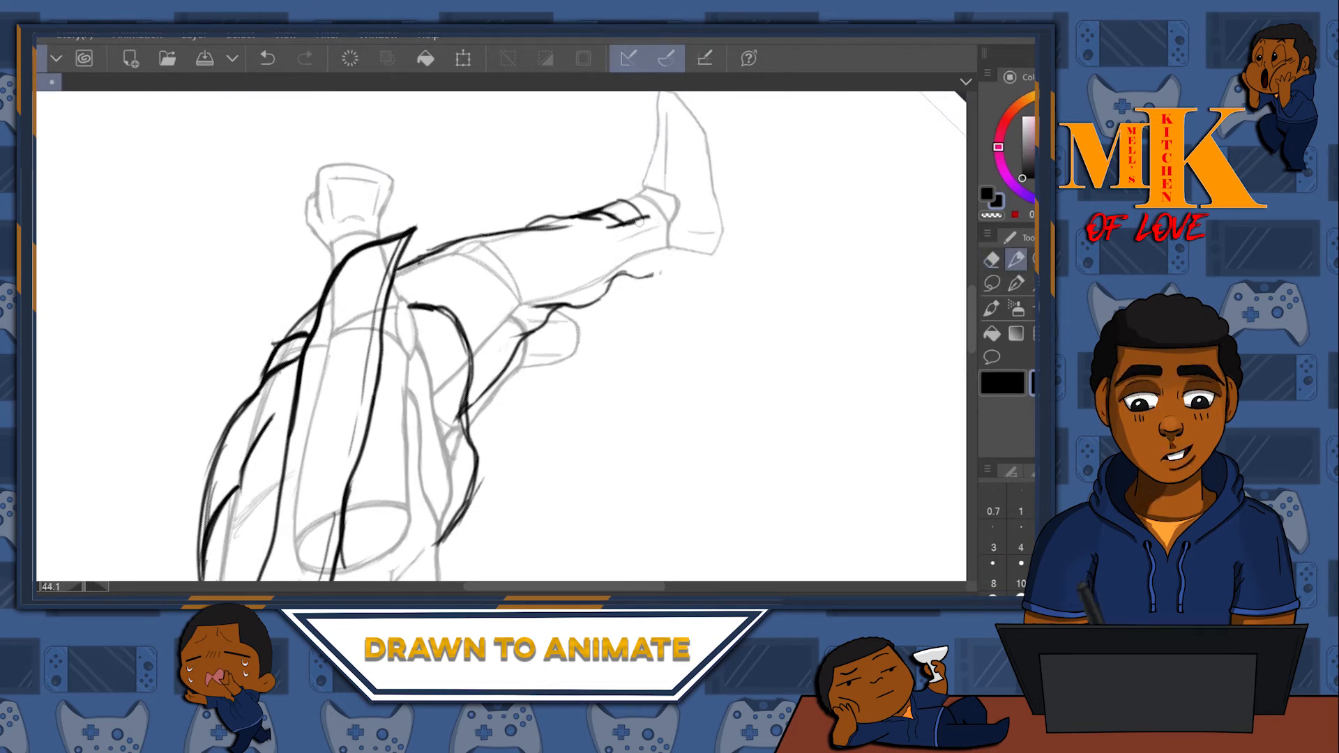
left_click_drag(638, 222, 657, 272)
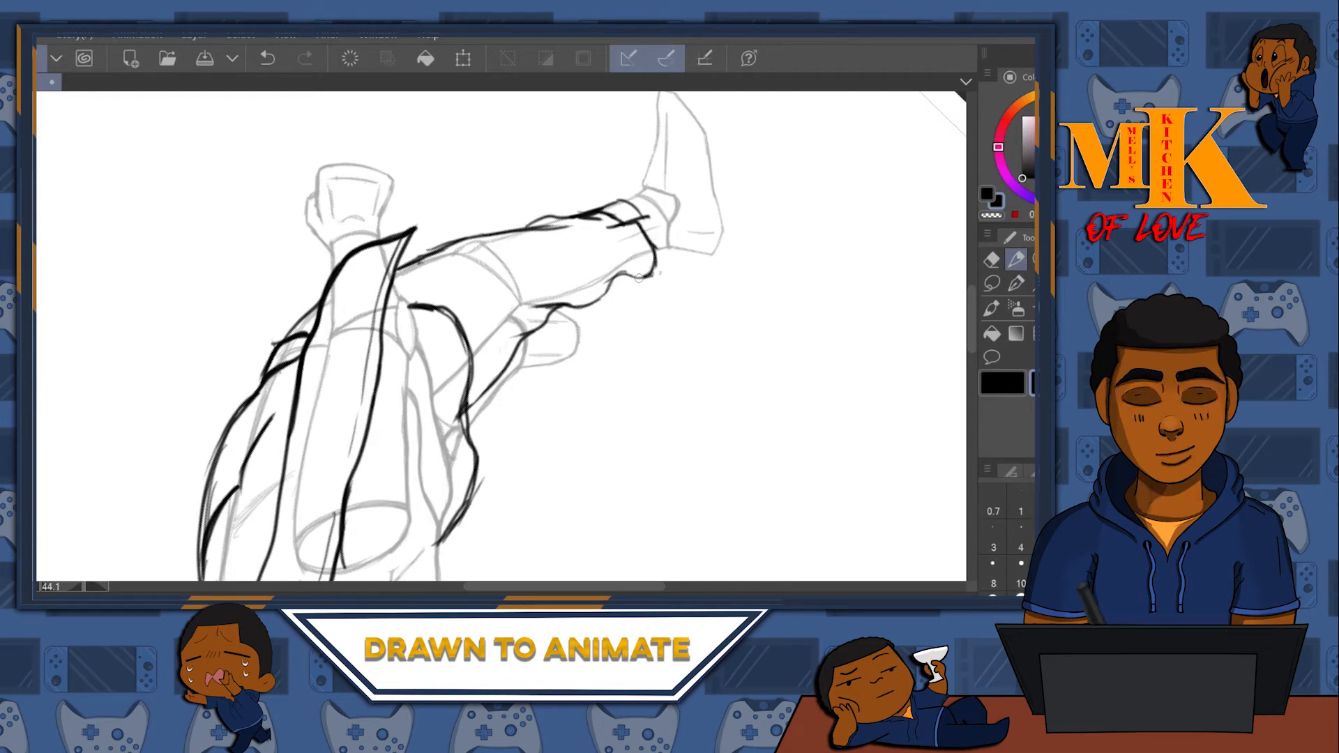
left_click(998, 264)
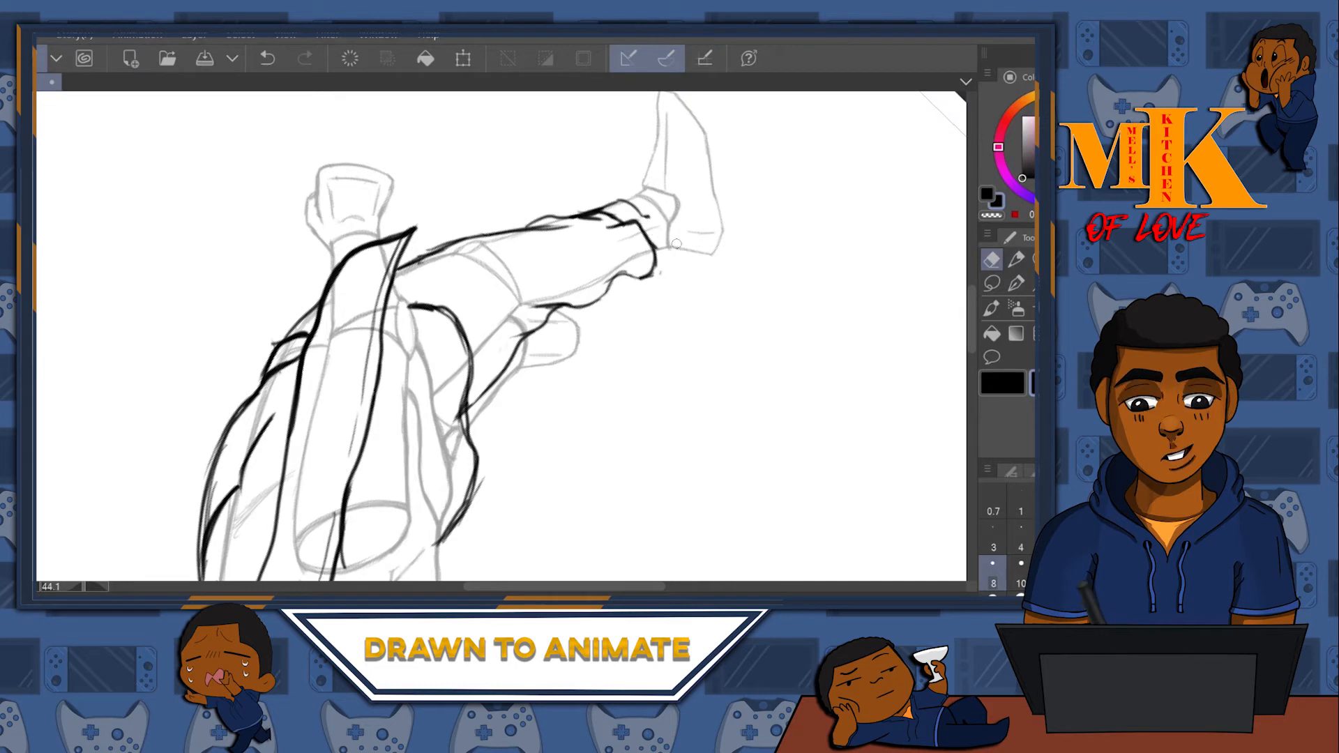
left_click(1016, 260)
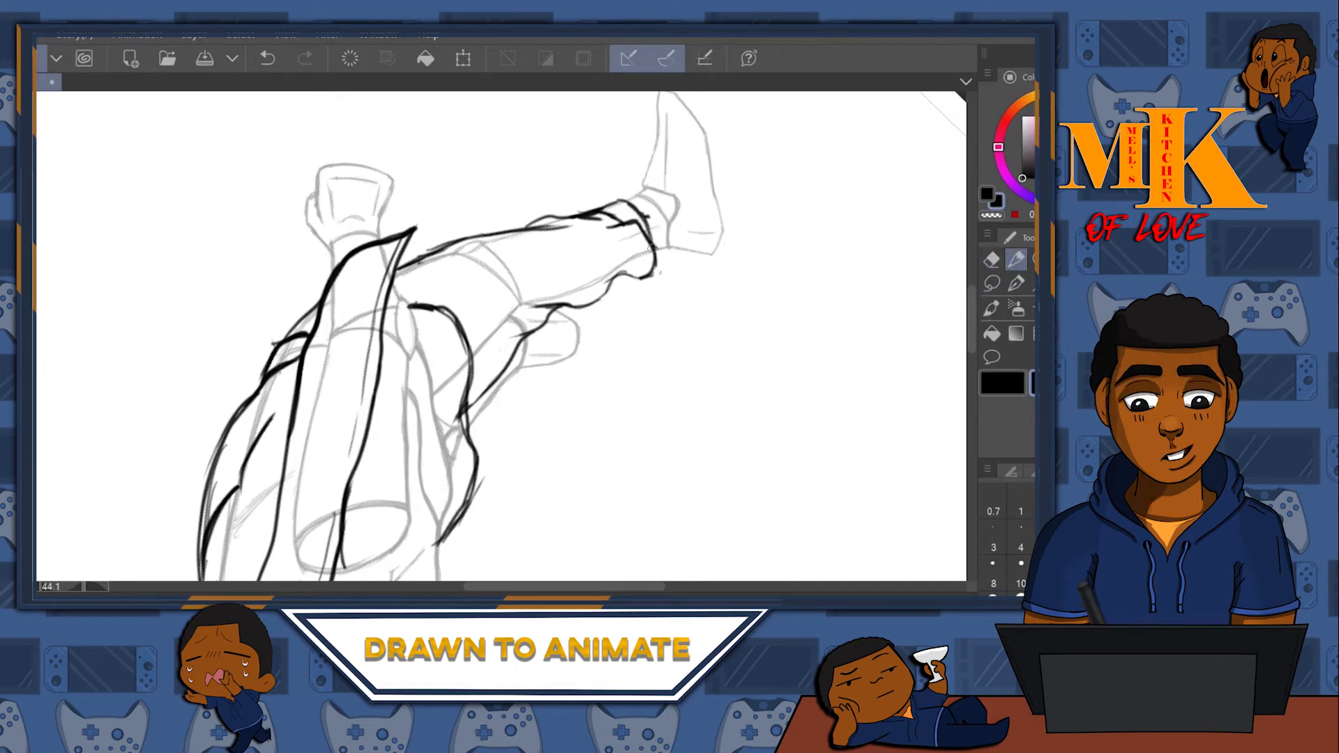
left_click_drag(721, 285, 817, 209)
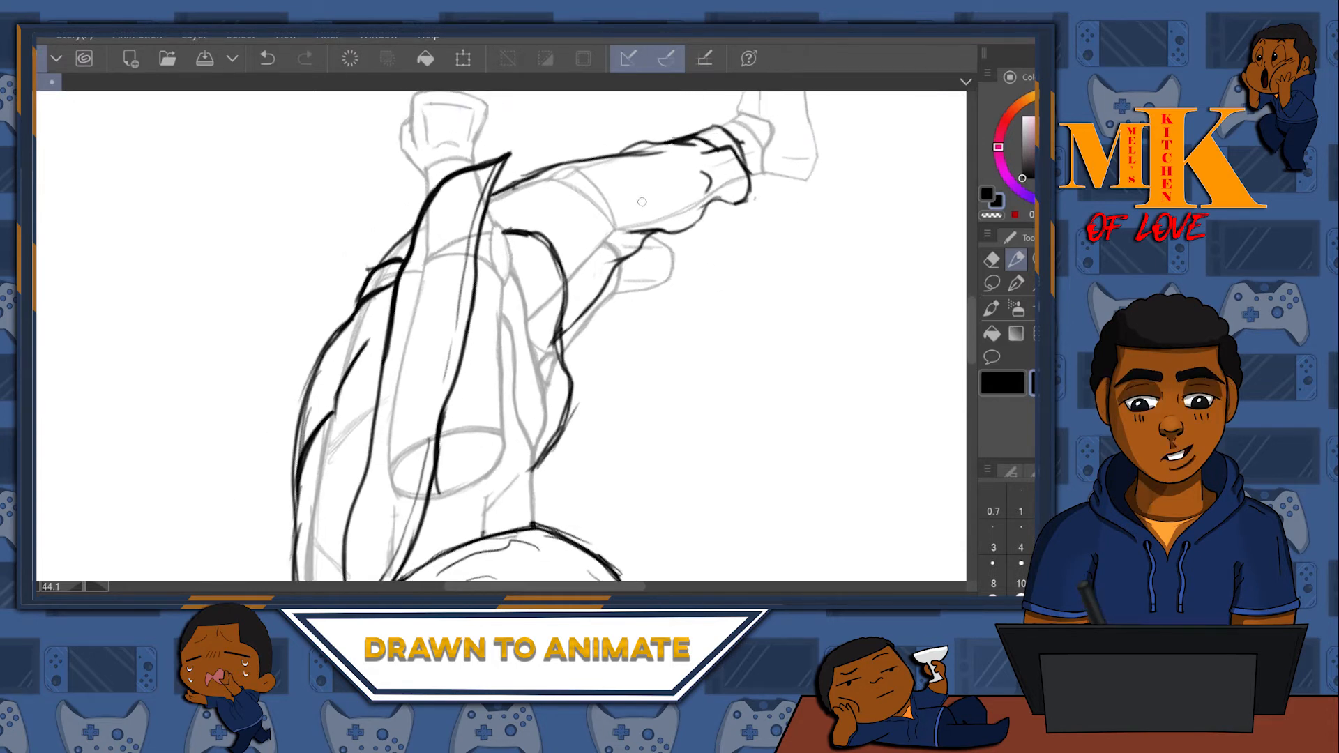
- Outline the bent leg with an inner fold line, a rounded end and a wavy underside running back to the torso
mouse_move(617, 231)
left_mouse_down()
mouse_move(588, 256)
mouse_move(574, 302)
left_mouse_up()
mouse_move(709, 333)
left_mouse_down()
mouse_move(759, 219)
mouse_move(636, 326)
left_mouse_up()
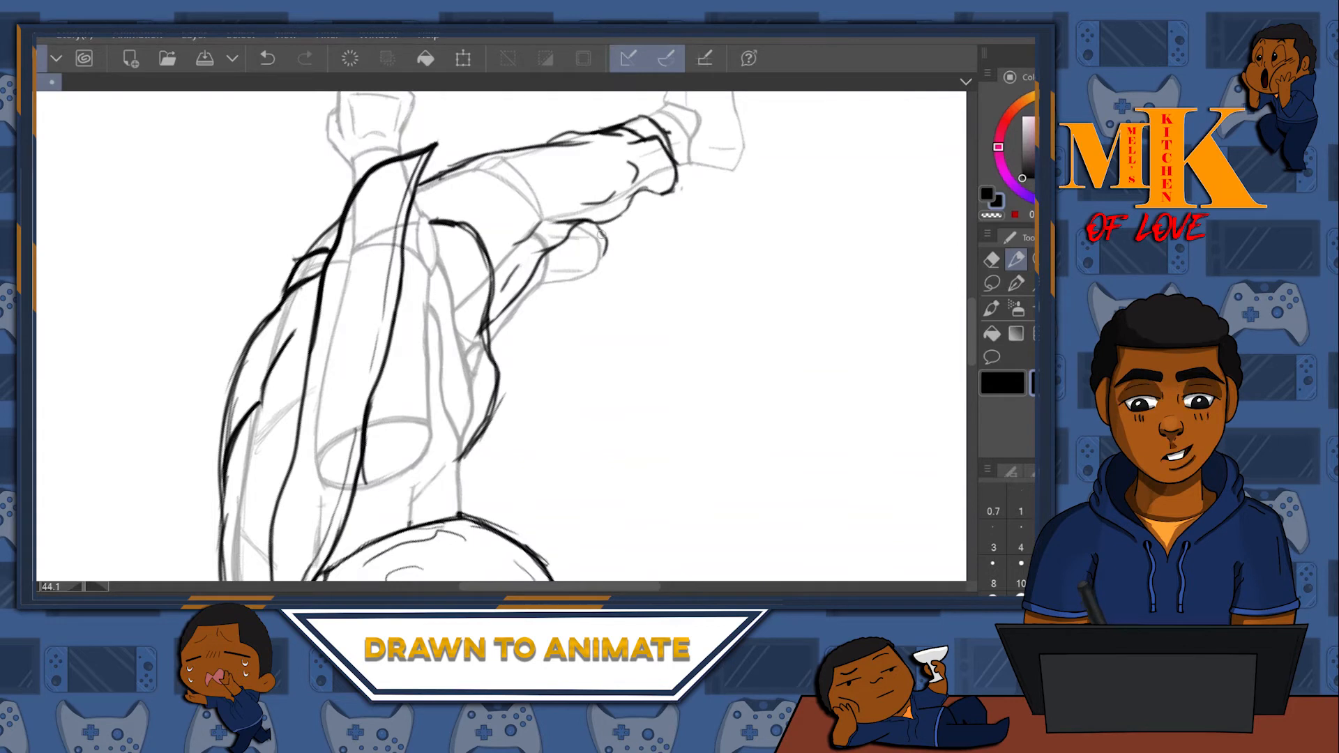
key("ctrl+z")
mouse_move(591, 263)
left_mouse_down()
mouse_move(537, 296)
mouse_move(494, 359)
left_mouse_up()
left_click_drag(627, 281, 557, 348)
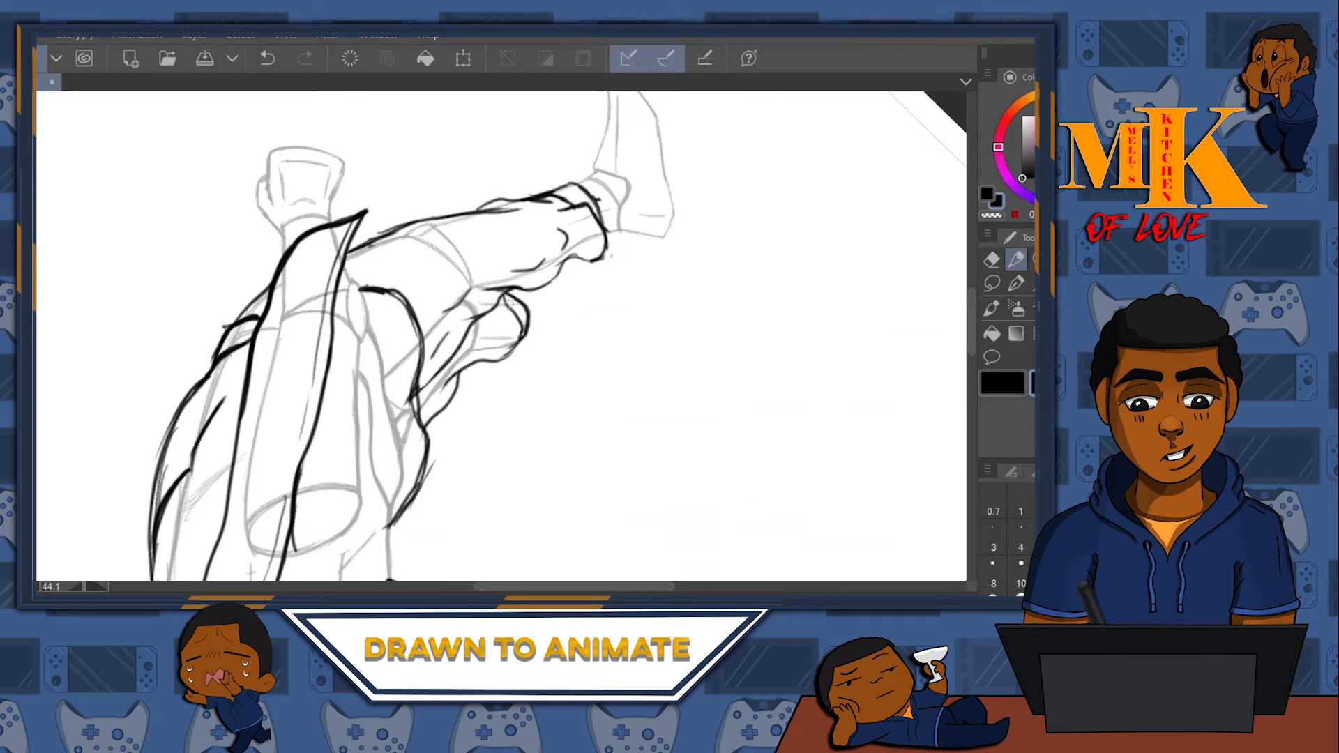
left_click_drag(538, 252, 435, 325)
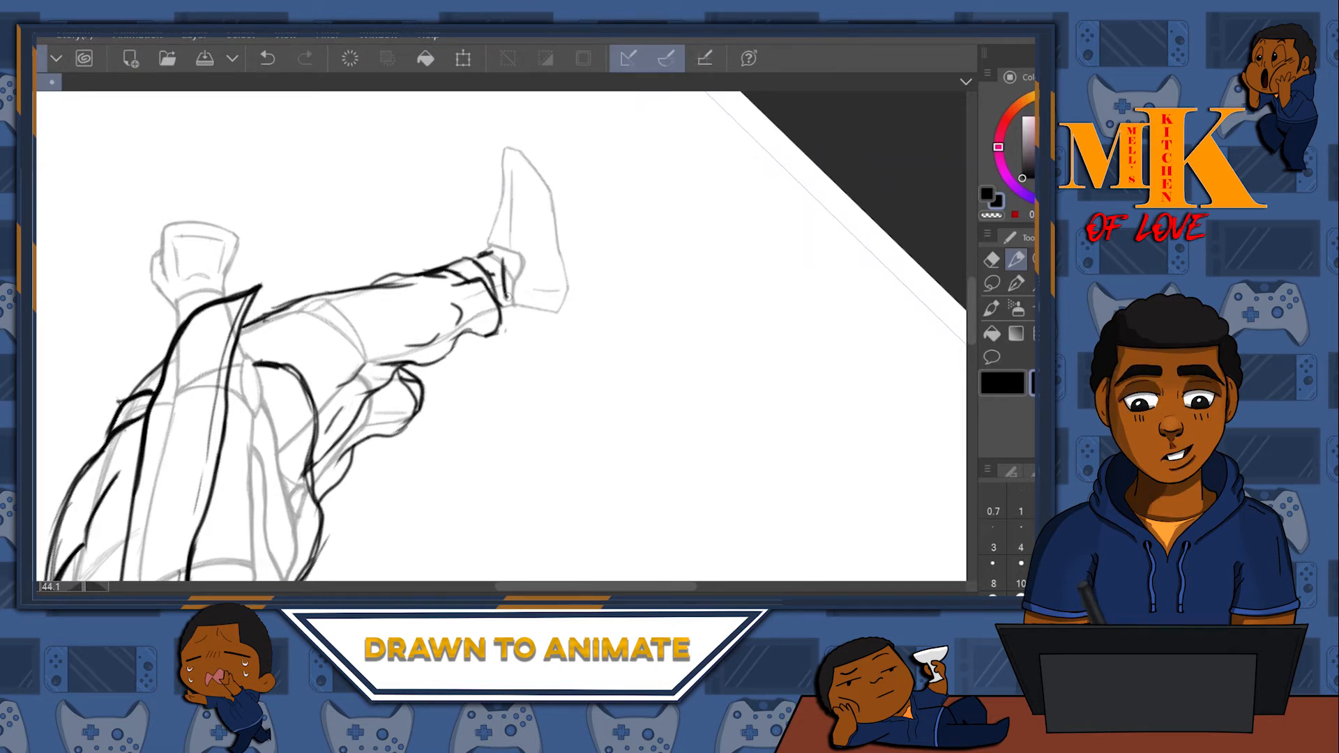
left_click_drag(504, 276, 508, 307)
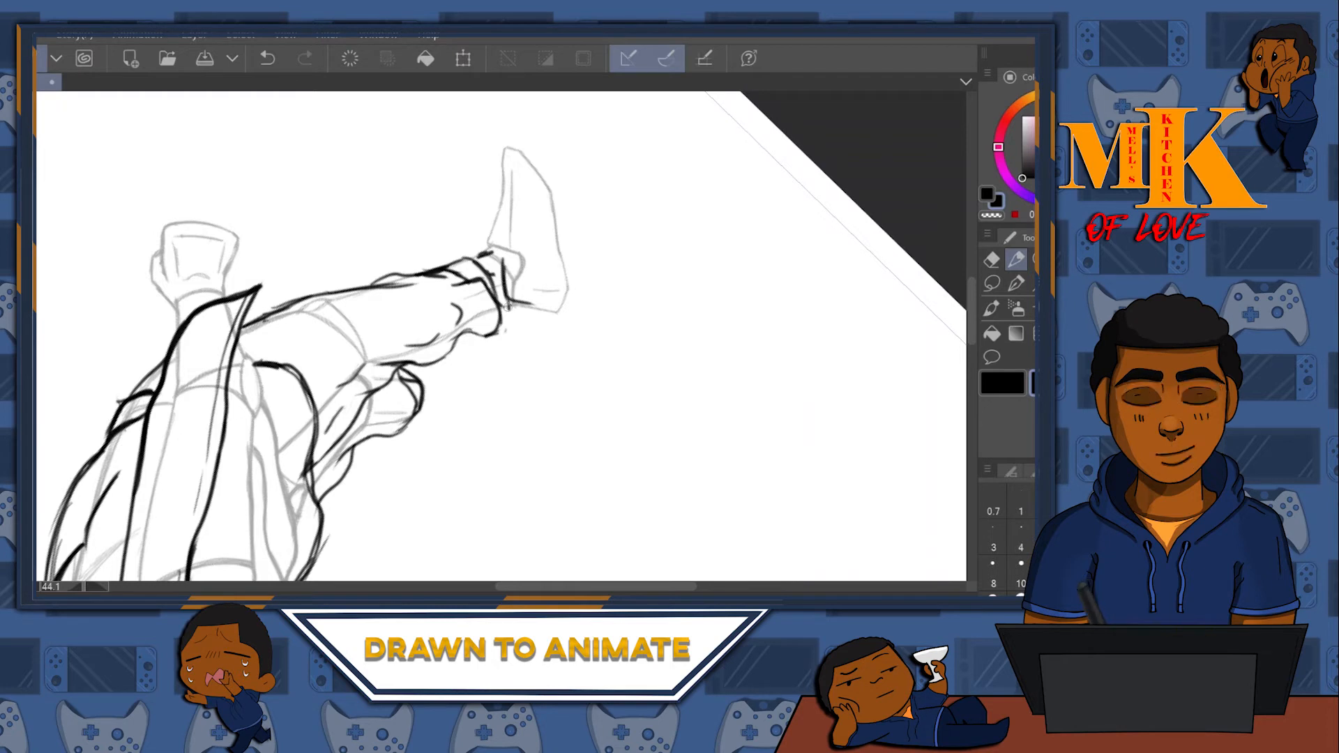
key("ctrl+z")
key("ctrl+z")
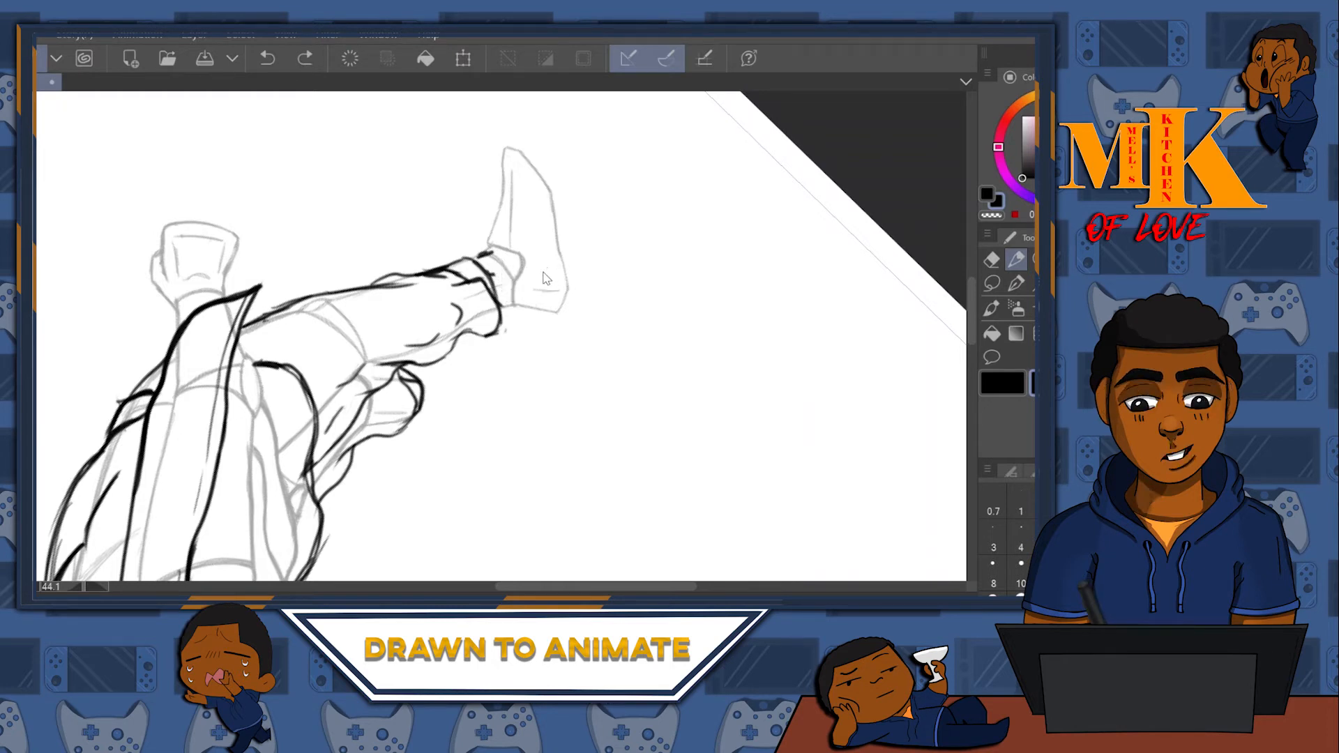
- Outline the raised shoe over the guide from the ankle around the toe, sole and heel, with an inner line along the foot
mouse_move(484, 253)
left_mouse_down()
mouse_move(503, 186)
mouse_move(498, 199)
mouse_move(493, 147)
mouse_move(517, 145)
mouse_move(493, 148)
mouse_move(534, 153)
mouse_move(519, 145)
mouse_move(554, 190)
left_mouse_up()
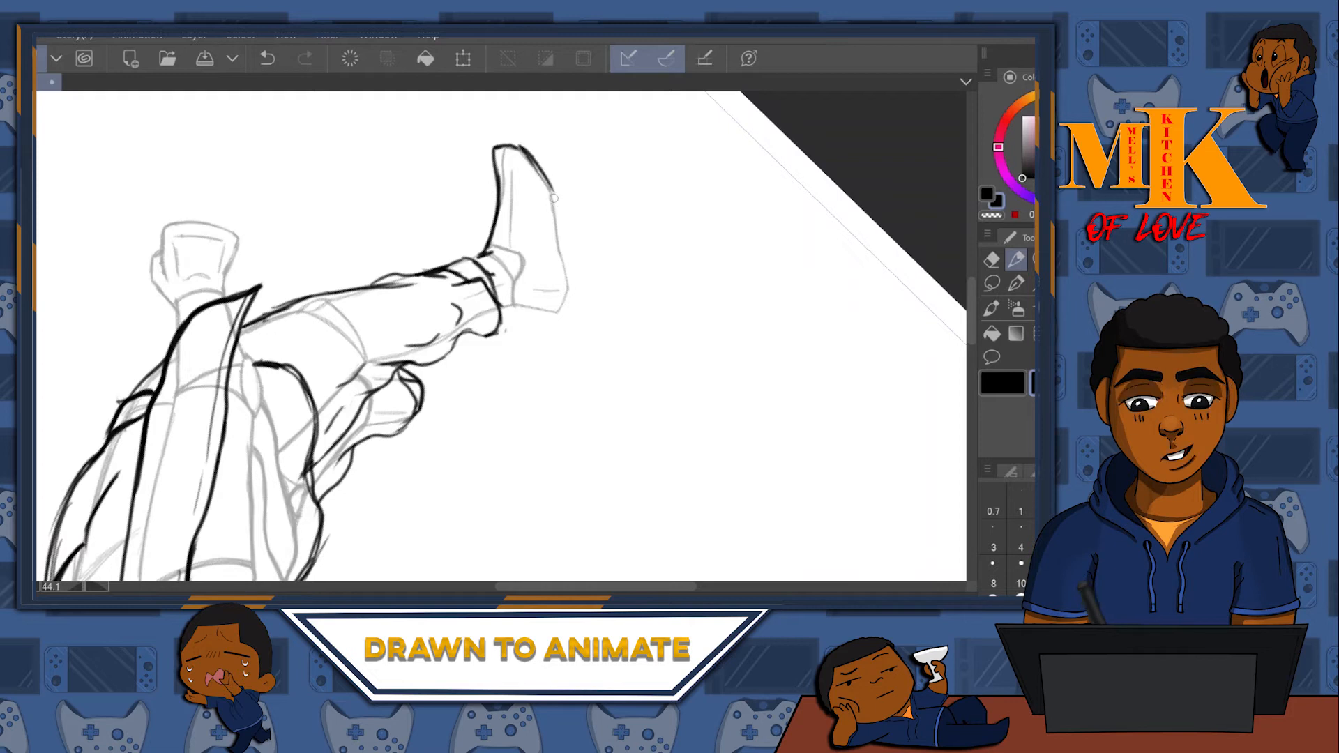
left_click_drag(556, 190, 565, 279)
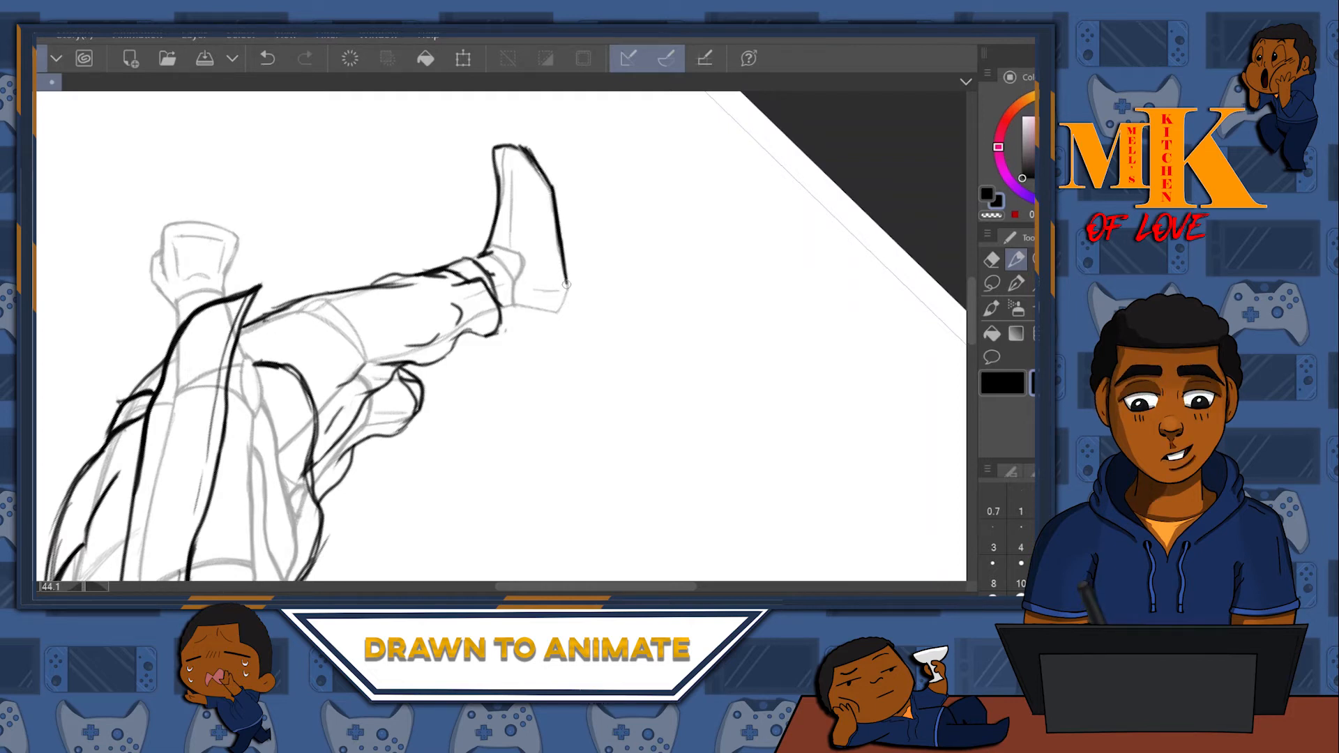
mouse_move(567, 279)
left_mouse_down()
mouse_move(564, 312)
mouse_move(507, 312)
mouse_move(550, 311)
mouse_move(513, 310)
mouse_move(510, 255)
mouse_move(512, 303)
mouse_move(514, 184)
left_mouse_up()
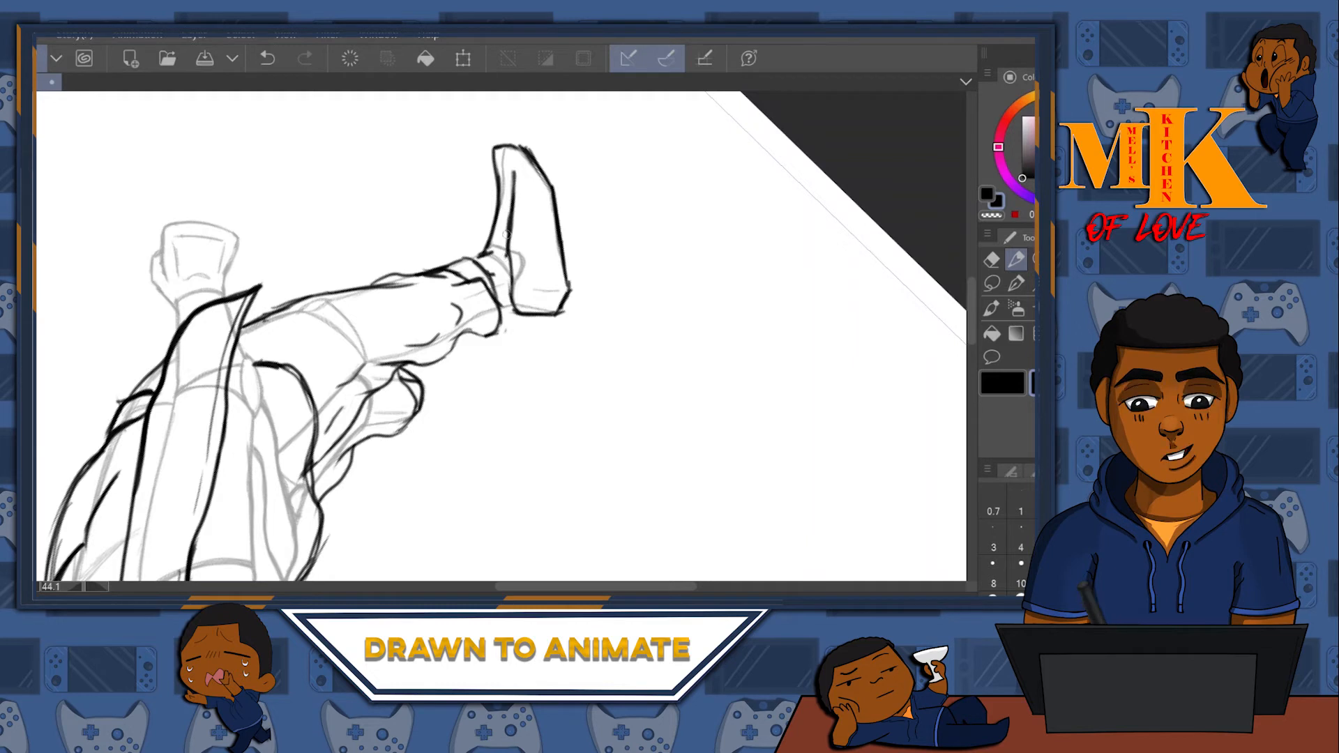
left_click_drag(511, 223, 504, 265)
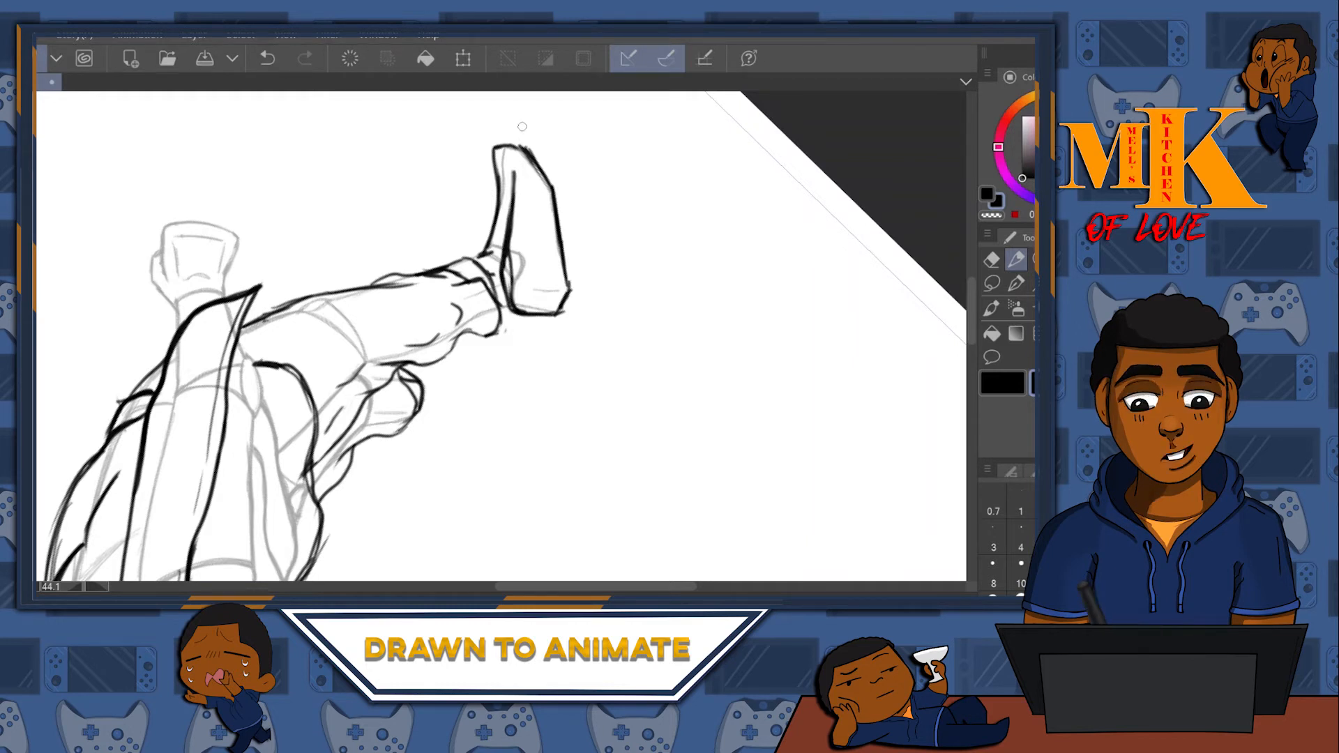
- Darken the shoe's front edge and add short ankle strokes joining it to the trouser cuff
left_click(998, 262)
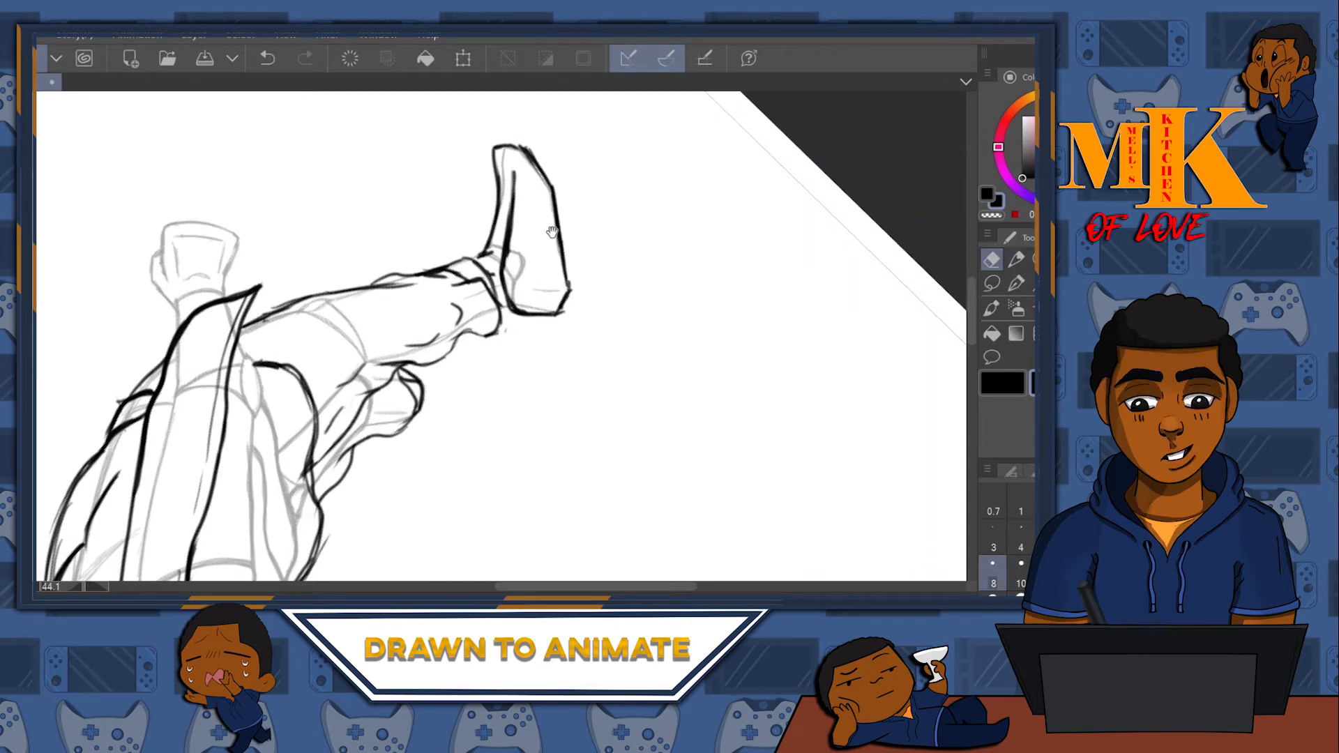
left_click_drag(566, 267, 653, 182)
left_click(1015, 260)
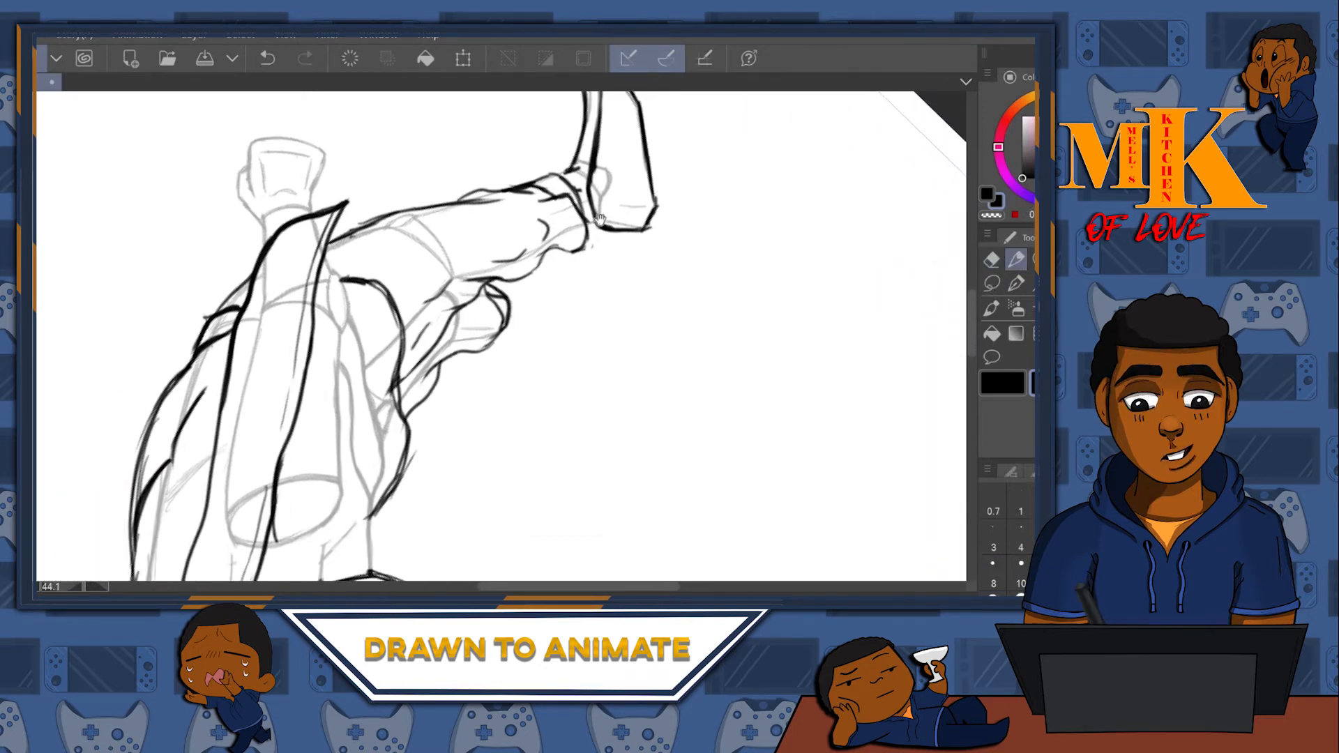
left_click_drag(599, 138, 596, 230)
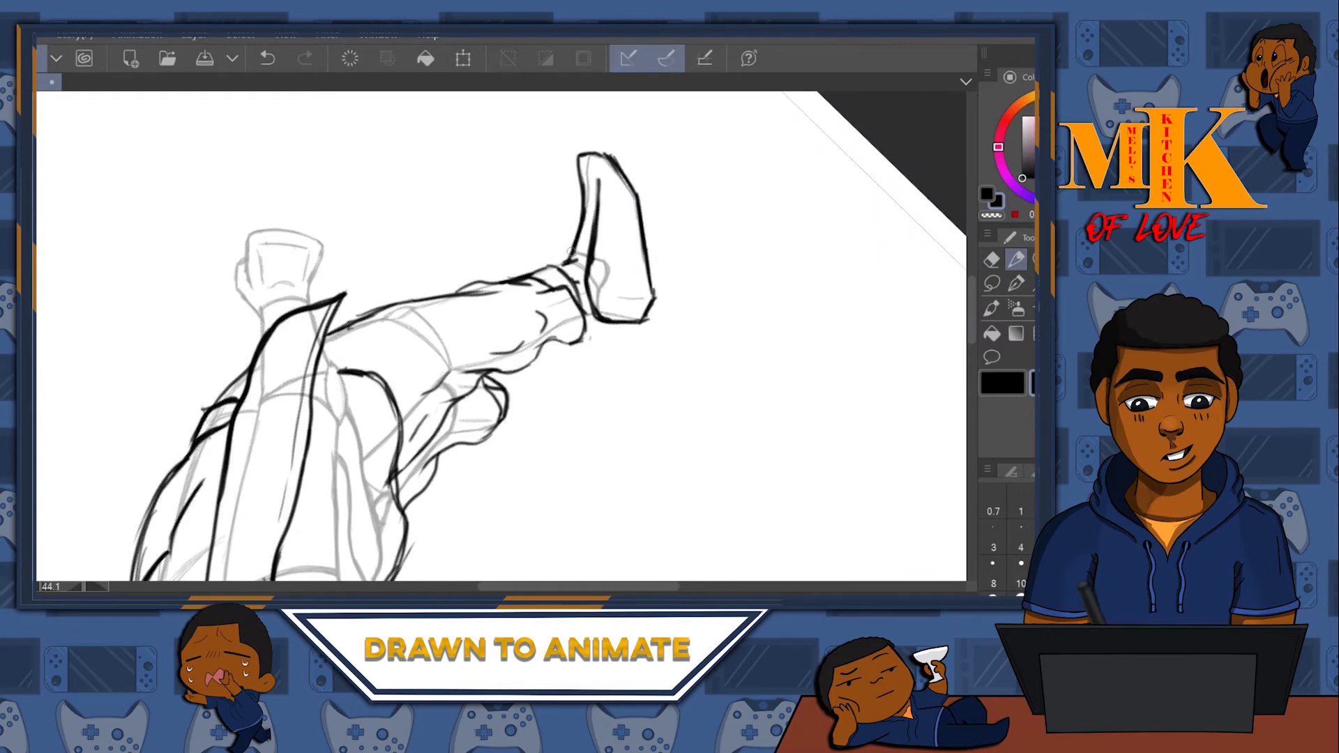
mouse_move(576, 242)
left_mouse_down()
mouse_move(590, 268)
mouse_move(598, 224)
mouse_move(587, 275)
left_mouse_up()
left_click_drag(629, 133, 545, 165)
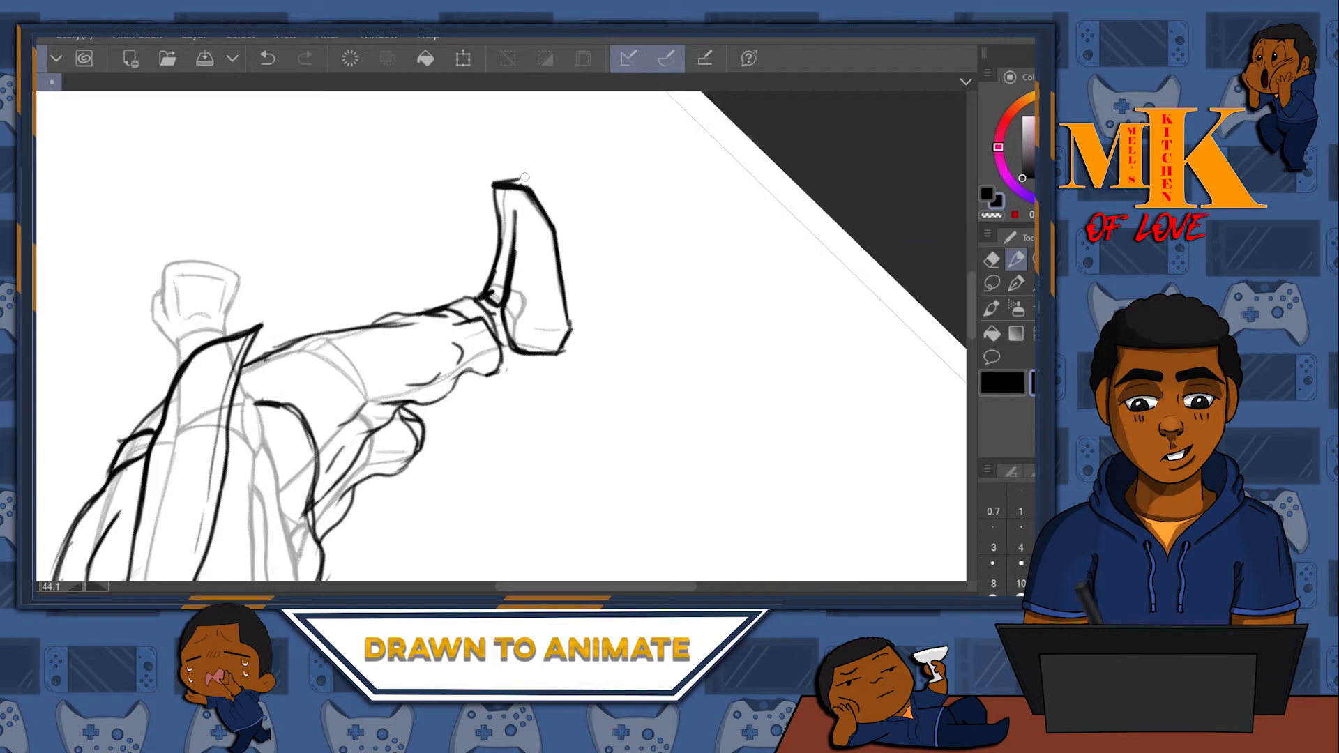
- Draw a parallel outer line from toe to heel to give the shoe a thick sole, and close the ankle's back edge
left_click_drag(519, 178, 554, 194)
mouse_move(562, 218)
left_mouse_down()
mouse_move(582, 319)
mouse_move(578, 346)
mouse_move(558, 355)
left_mouse_up()
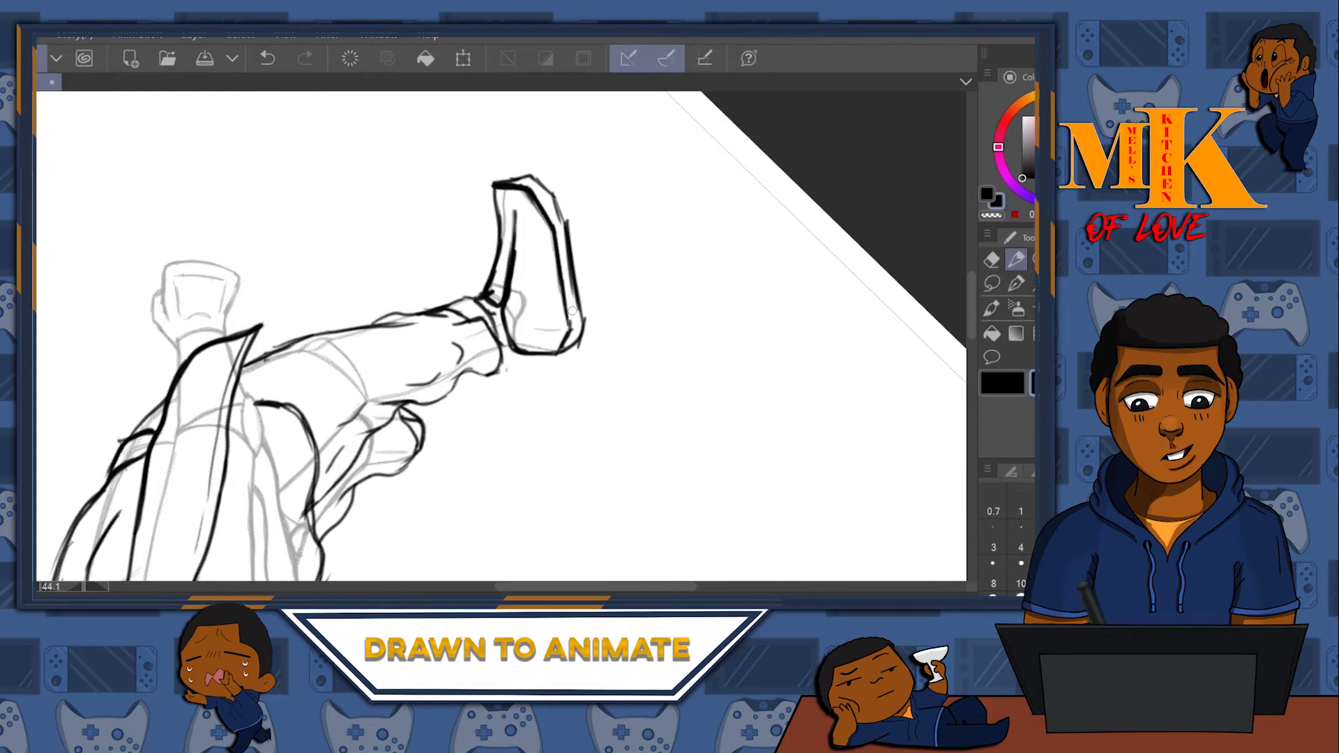
left_click_drag(565, 417, 657, 243)
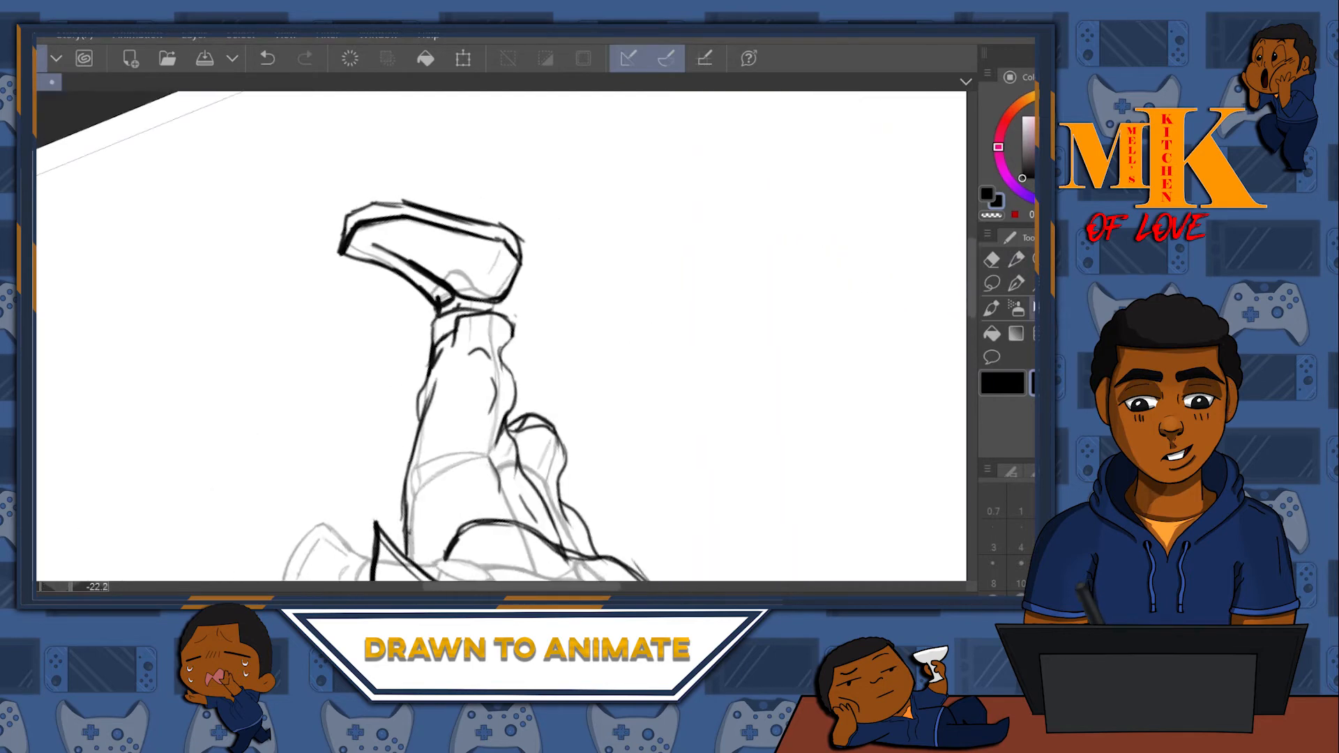
left_click(1034, 259)
left_click_drag(503, 329, 586, 330)
left_click(1016, 283)
left_click(1011, 262)
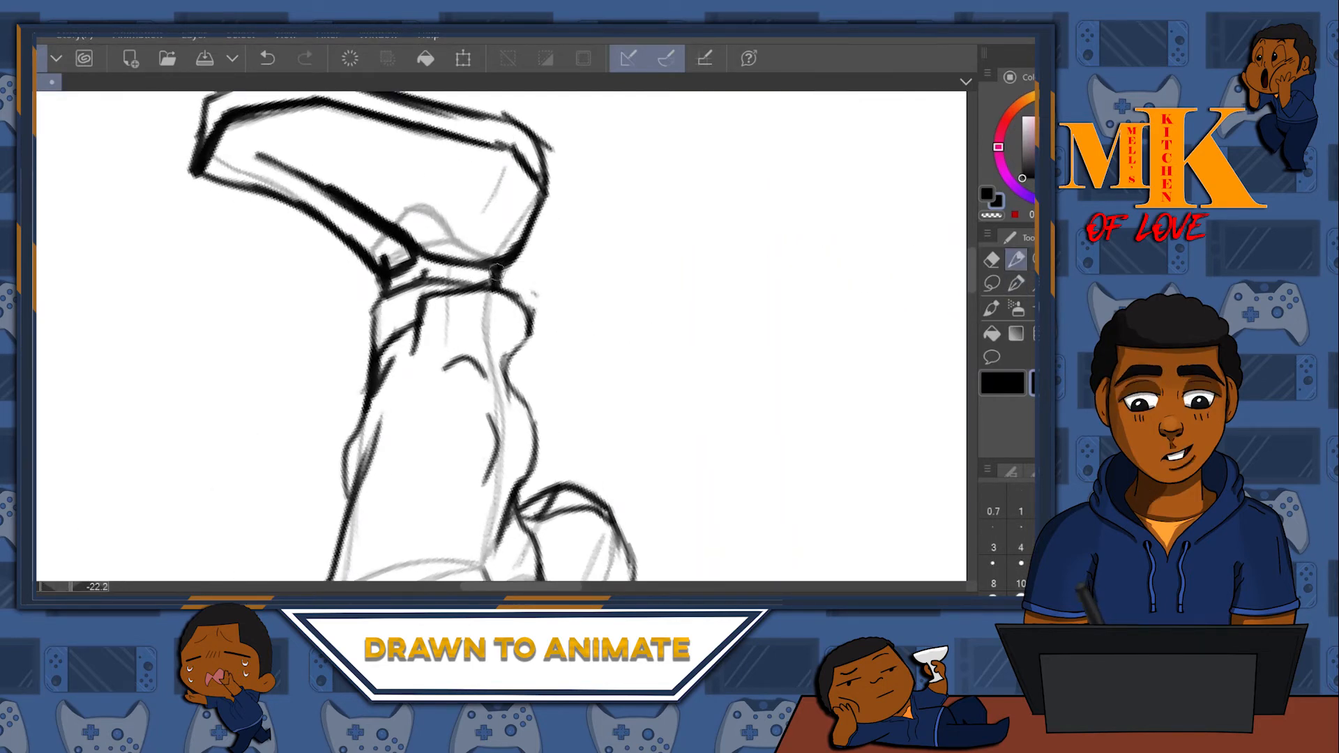
left_click_drag(625, 174, 646, 349)
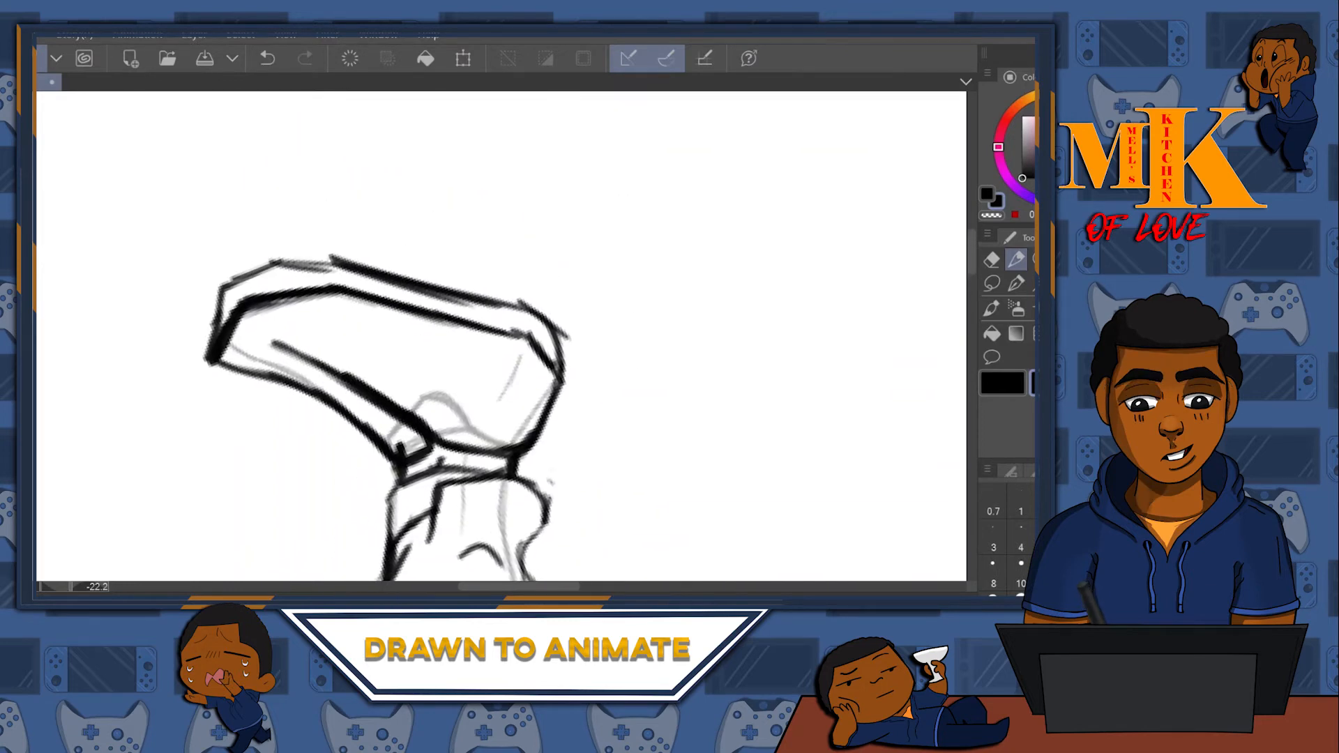
- Close the outer sole line at the shoe's toe and darken the strokes around the tip
scroll(725, 248, "down", 3)
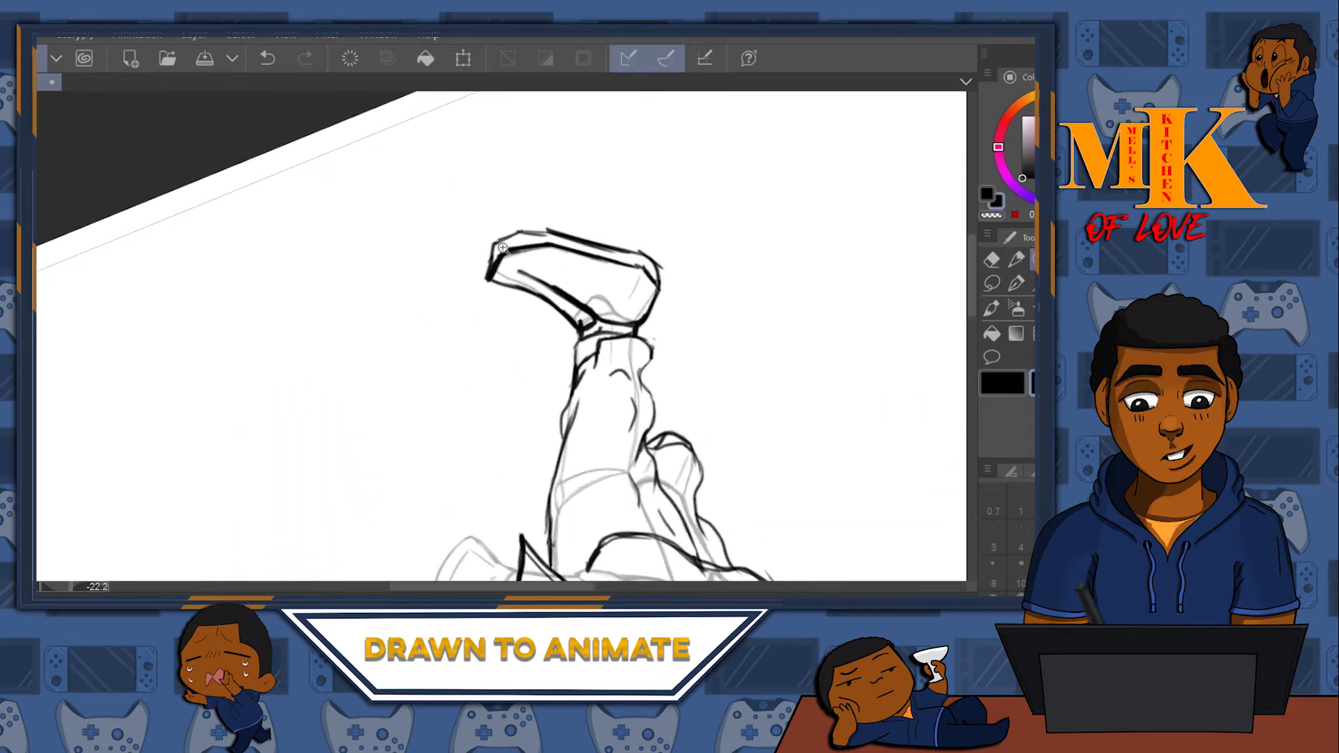
scroll(502, 248, "up", 5)
left_click(1016, 258)
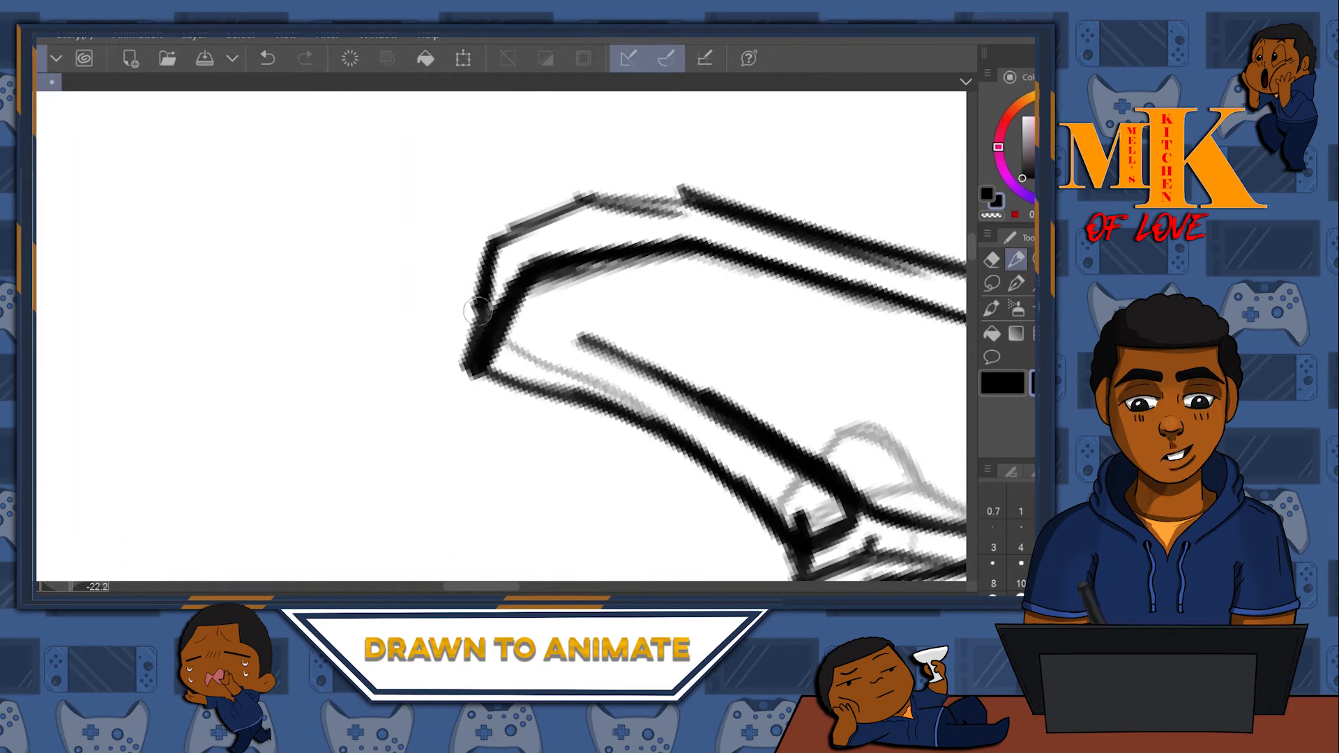
left_click_drag(478, 312, 469, 344)
left_click_drag(481, 277, 474, 368)
left_click_drag(874, 302, 648, 343)
mouse_move(569, 253)
left_mouse_down()
mouse_move(370, 237)
mouse_move(319, 249)
mouse_move(237, 317)
left_mouse_up()
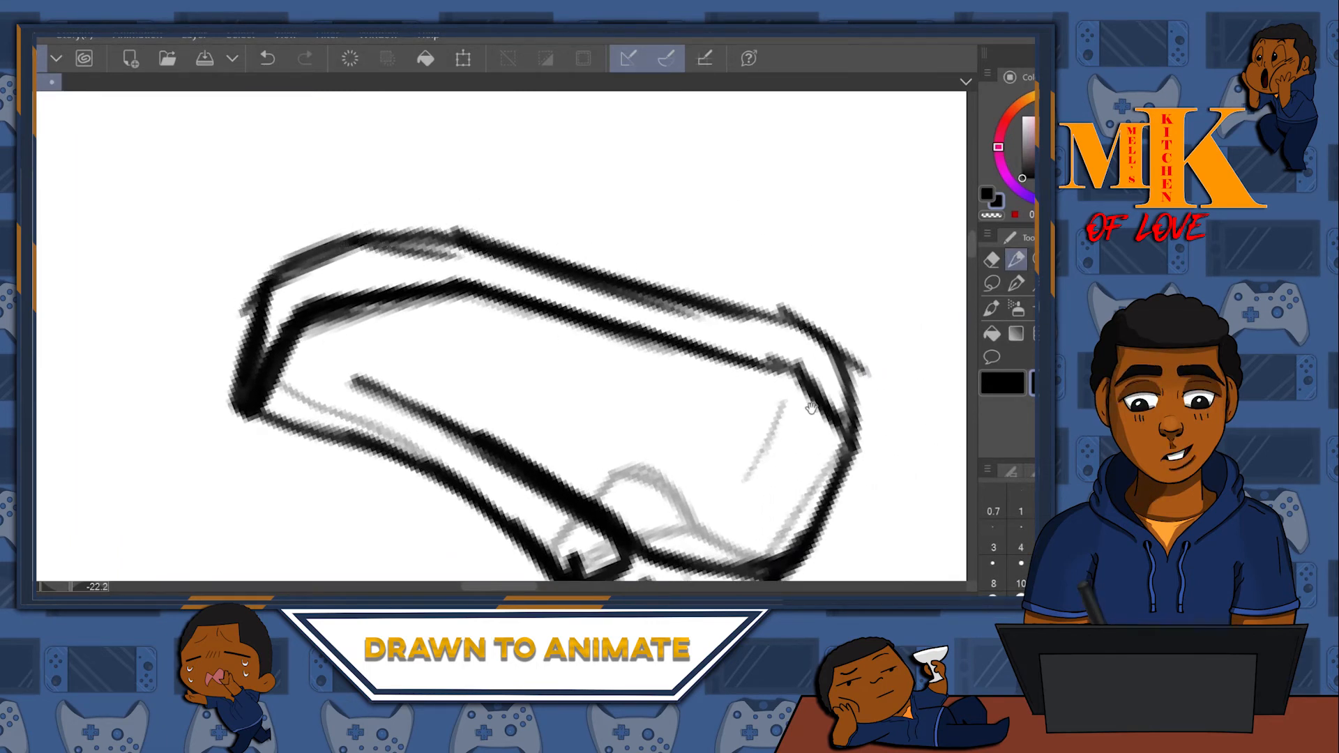
- Draw the sleeve's curved upper edge behind the jacket edge up to the wrist of the trailing arm
scroll(810, 408, "down", 2)
scroll(717, 308, "down", 2)
scroll(707, 344, "down", 3)
left_click_drag(853, 378, 583, 322)
left_click_drag(453, 325, 543, 184)
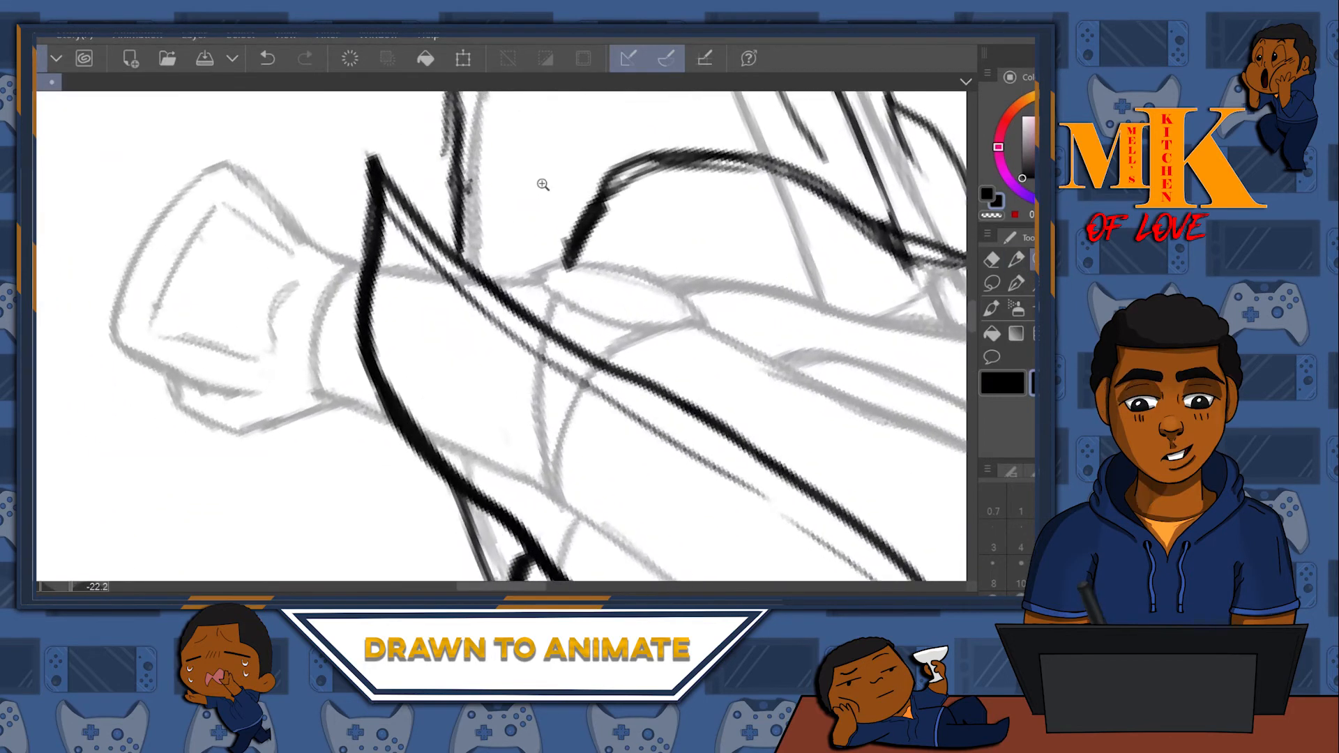
mouse_move(854, 239)
left_mouse_down()
mouse_move(738, 281)
mouse_move(409, 496)
left_mouse_up()
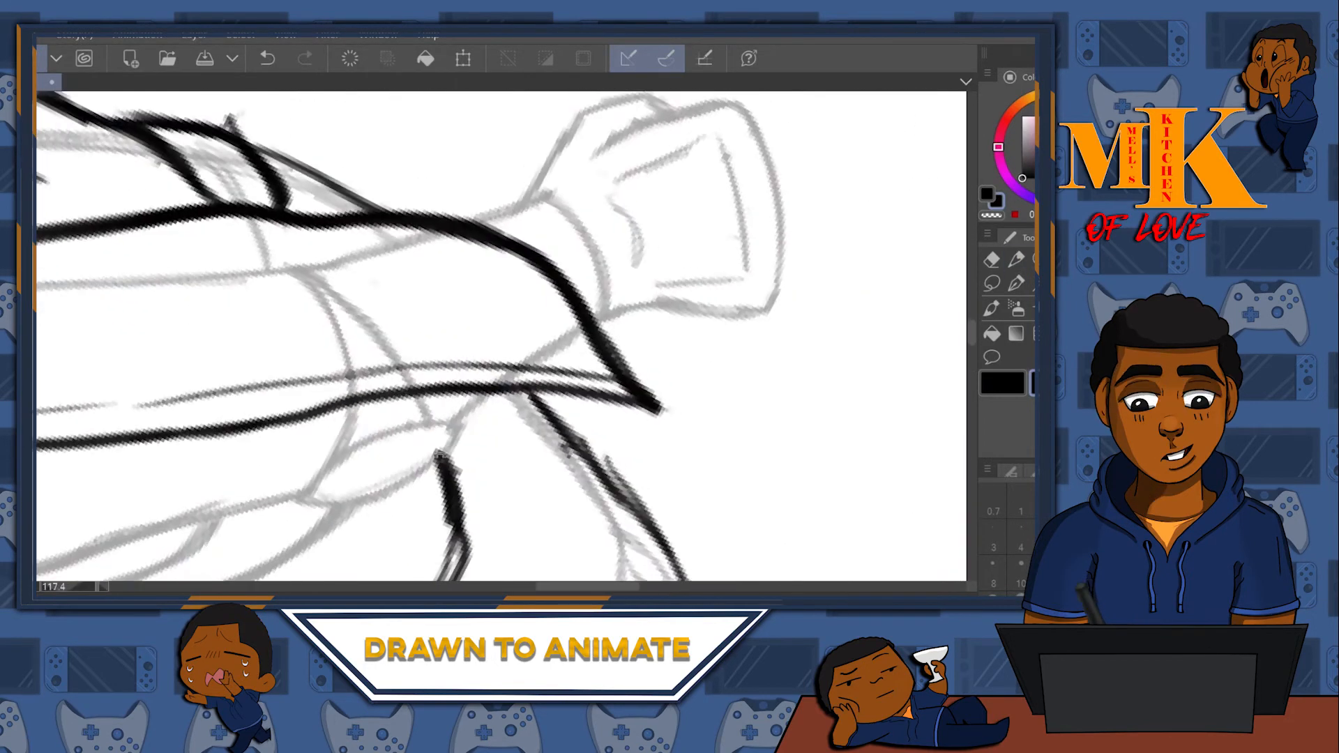
left_click_drag(760, 353, 703, 450)
left_click_drag(810, 416, 725, 269)
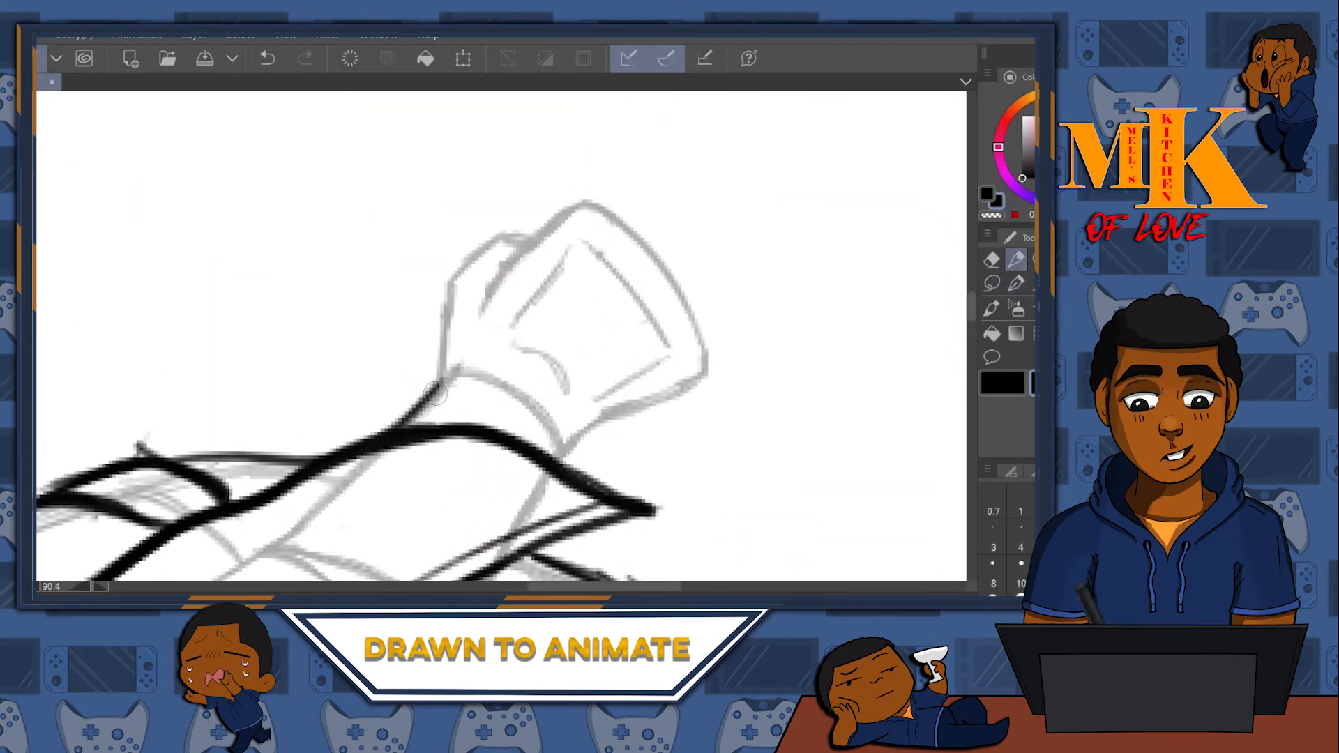
left_click_drag(600, 344, 677, 275)
left_click_drag(706, 325, 856, 250)
key("ctrl+z")
left_click_drag(525, 250, 689, 221)
mouse_move(604, 224)
left_mouse_down()
mouse_move(681, 225)
mouse_move(576, 235)
mouse_move(516, 305)
left_mouse_up()
mouse_move(539, 248)
left_mouse_down()
mouse_move(514, 309)
mouse_move(683, 224)
left_mouse_up()
left_click_drag(815, 309, 581, 323)
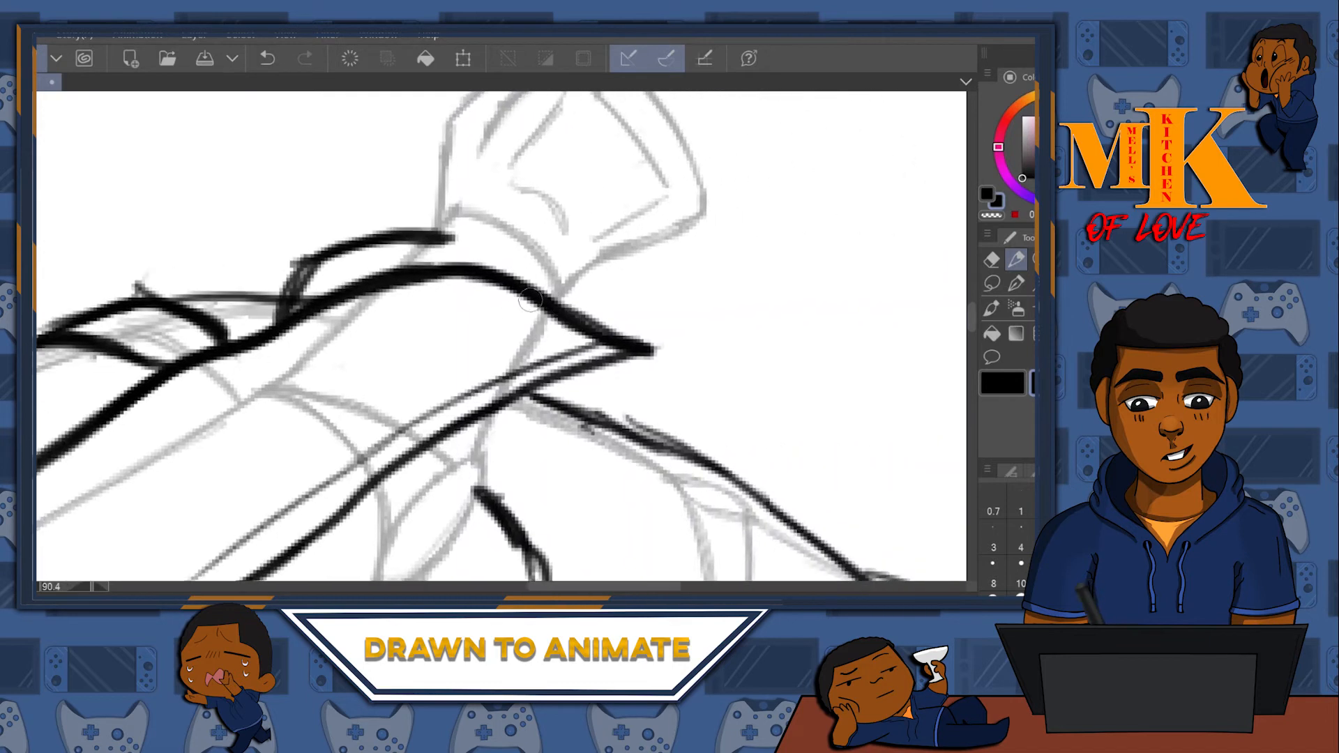
- Draw the curved cuff band around the wrist below the fist
mouse_move(446, 209)
left_mouse_down()
mouse_move(558, 259)
mouse_move(528, 230)
mouse_move(564, 289)
mouse_move(466, 210)
mouse_move(417, 248)
mouse_move(530, 283)
left_mouse_up()
left_click_drag(460, 244, 536, 292)
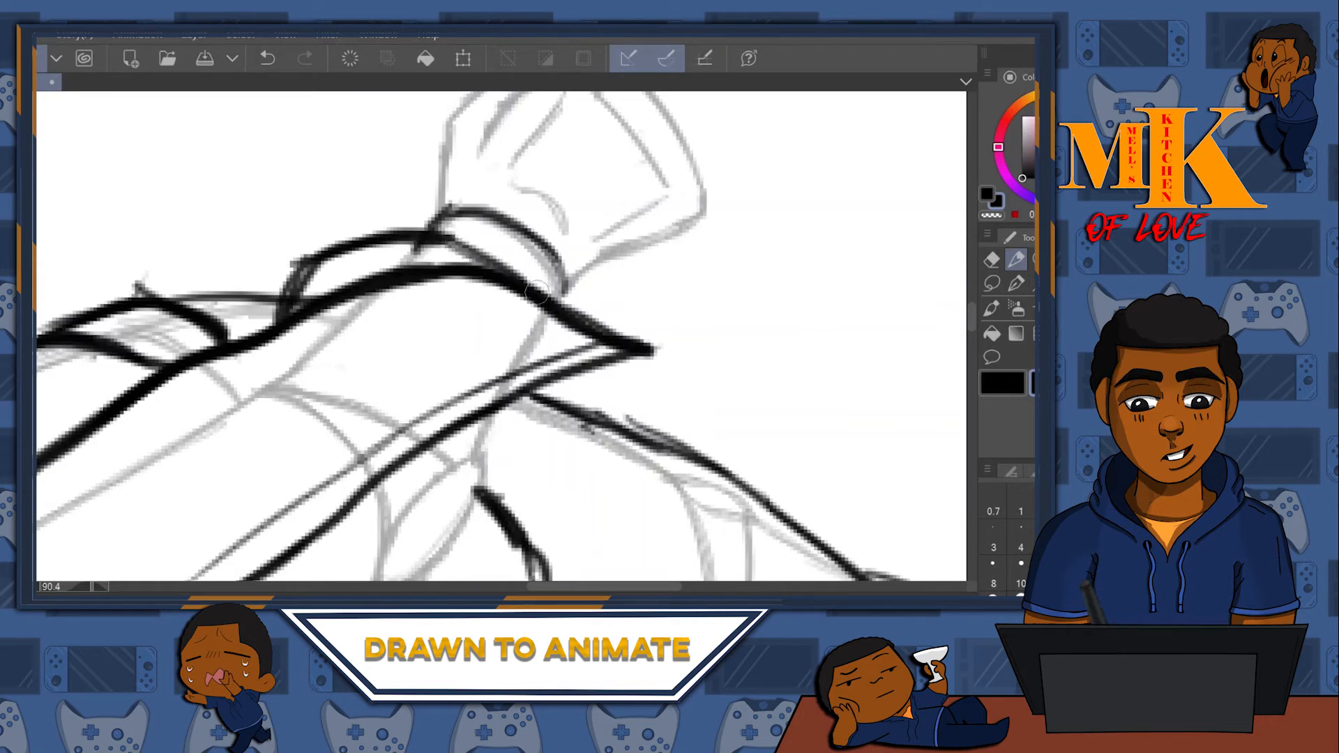
left_click_drag(428, 236, 549, 306)
left_click_drag(690, 277, 594, 502)
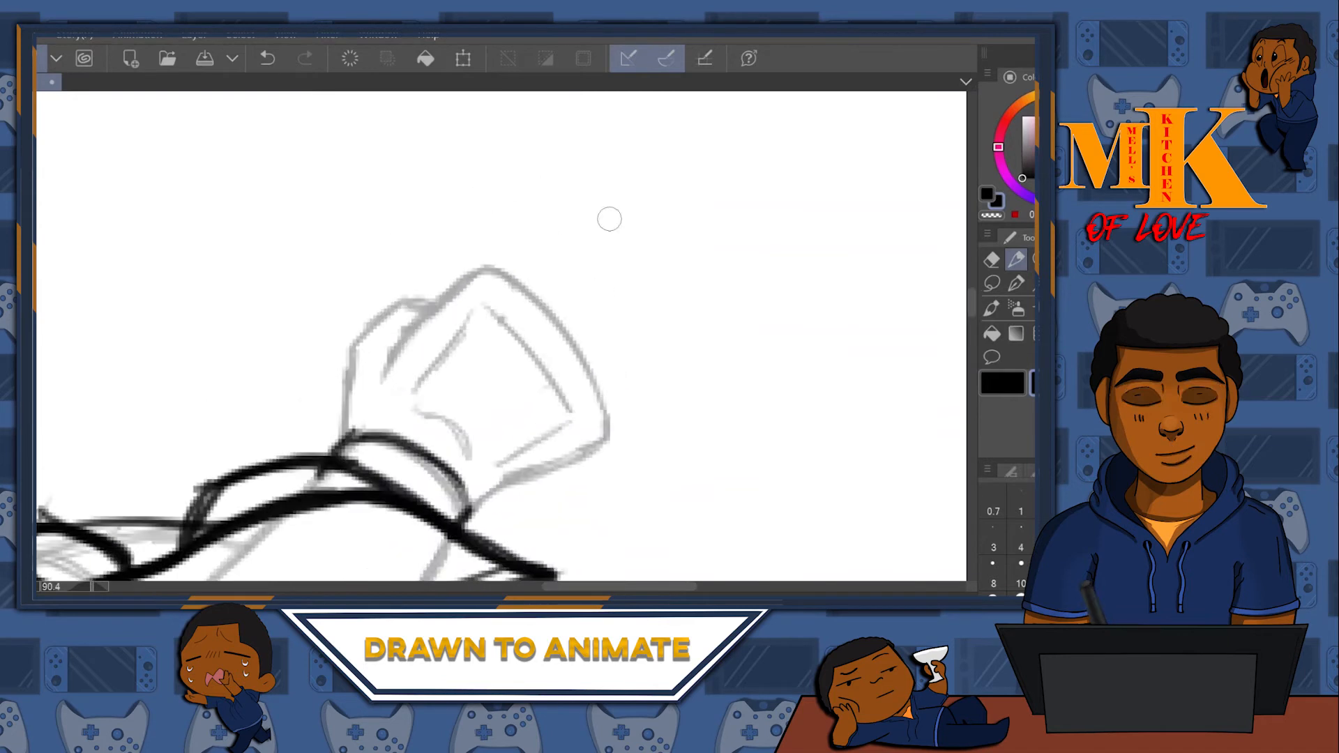
- Outline the fist's thumb side from the cuff up to the knuckle corner, with a short inner thumb line
mouse_move(614, 328)
left_mouse_down()
mouse_move(621, 374)
mouse_move(768, 209)
mouse_move(703, 328)
mouse_move(713, 311)
left_mouse_up()
mouse_move(440, 355)
left_mouse_down()
mouse_move(454, 249)
mouse_move(544, 207)
left_mouse_up()
left_click_drag(465, 247, 555, 212)
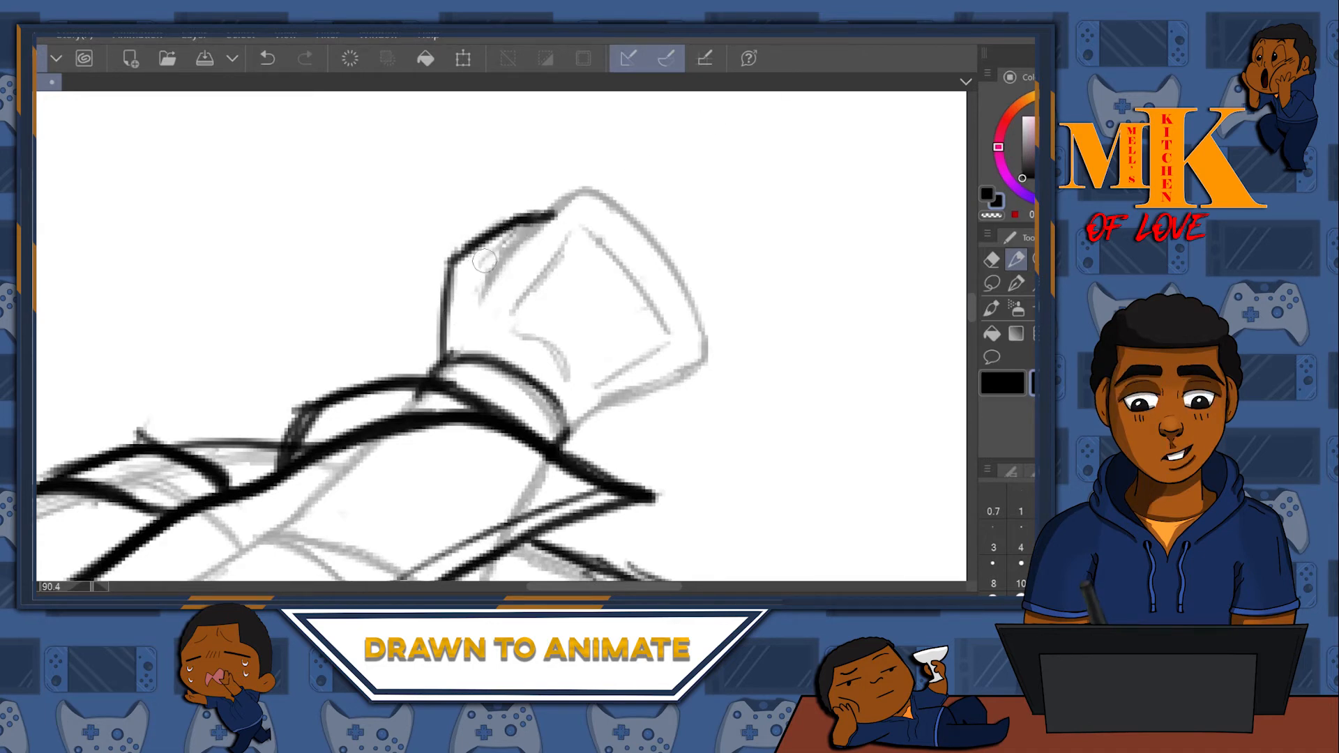
mouse_move(468, 301)
left_mouse_down()
mouse_move(512, 235)
mouse_move(486, 271)
mouse_move(562, 197)
left_mouse_up()
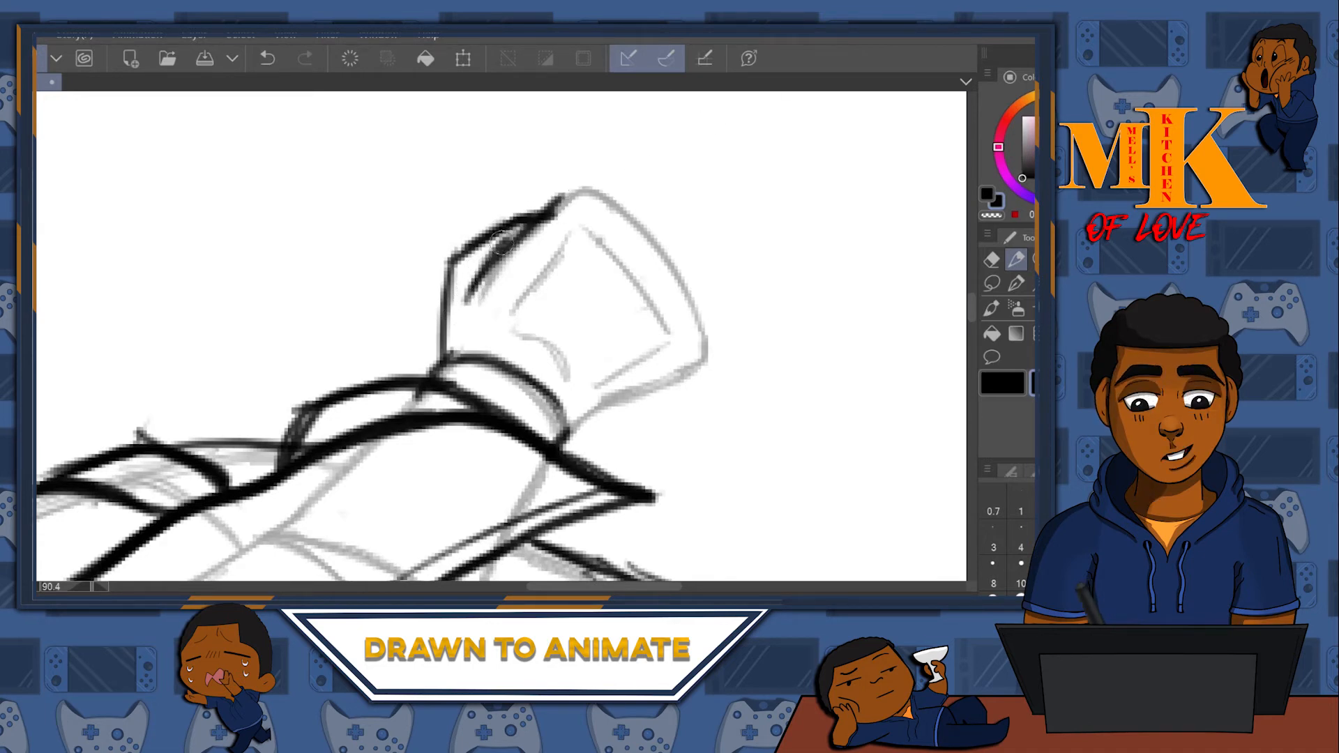
mouse_move(503, 243)
left_mouse_down()
mouse_move(570, 183)
mouse_move(646, 257)
left_mouse_up()
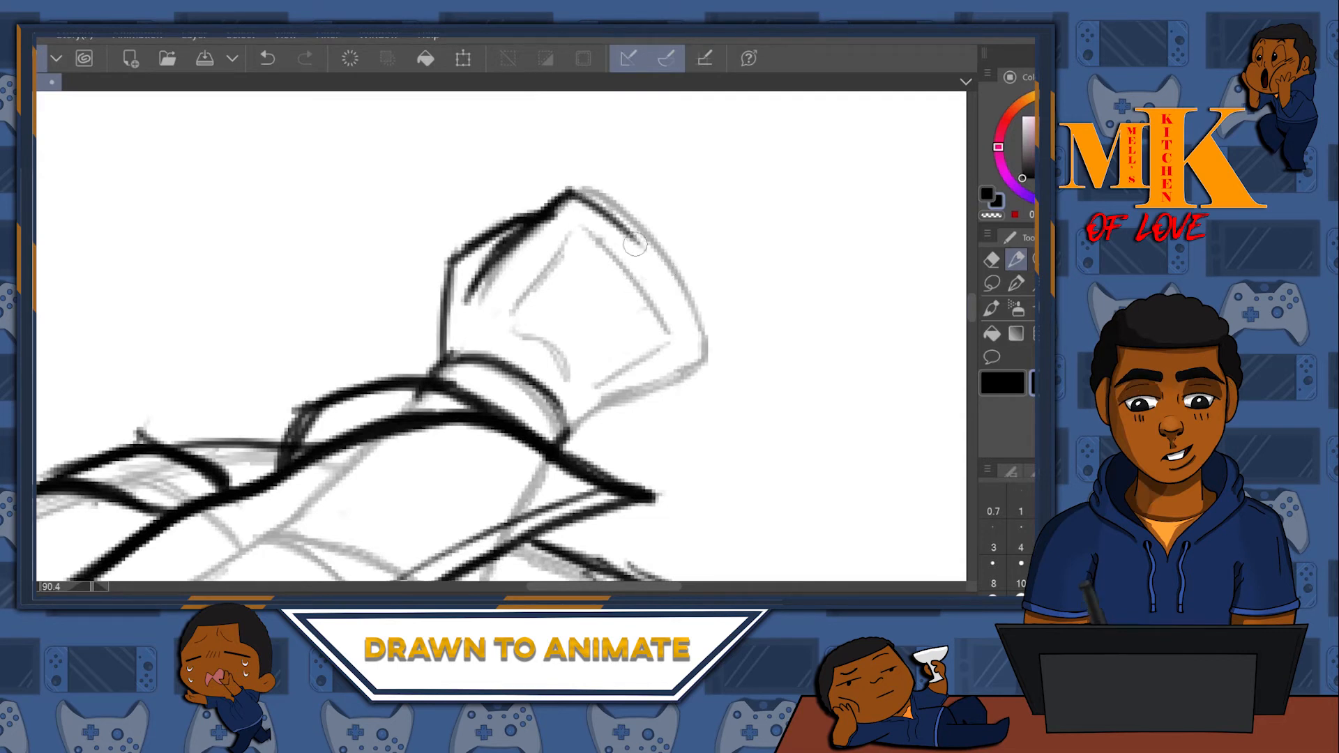
key("ctrl+z")
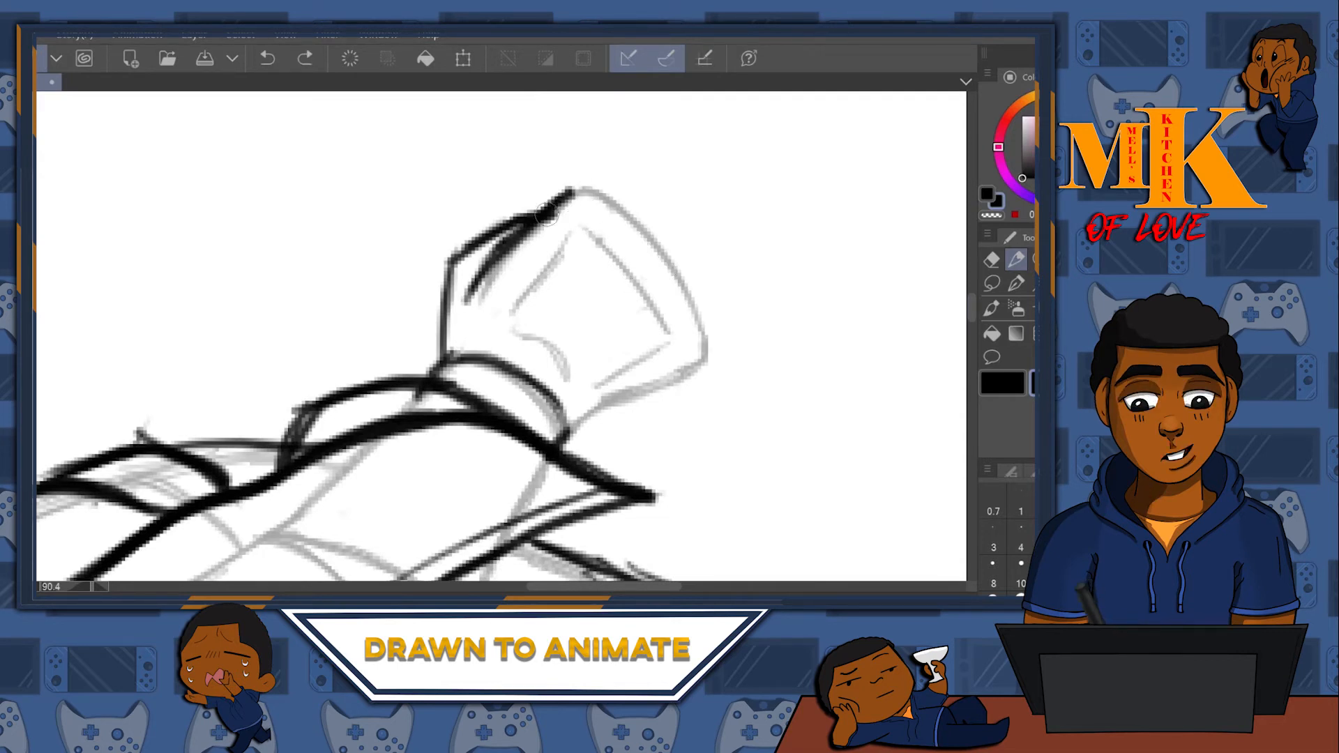
left_click_drag(543, 215, 583, 188)
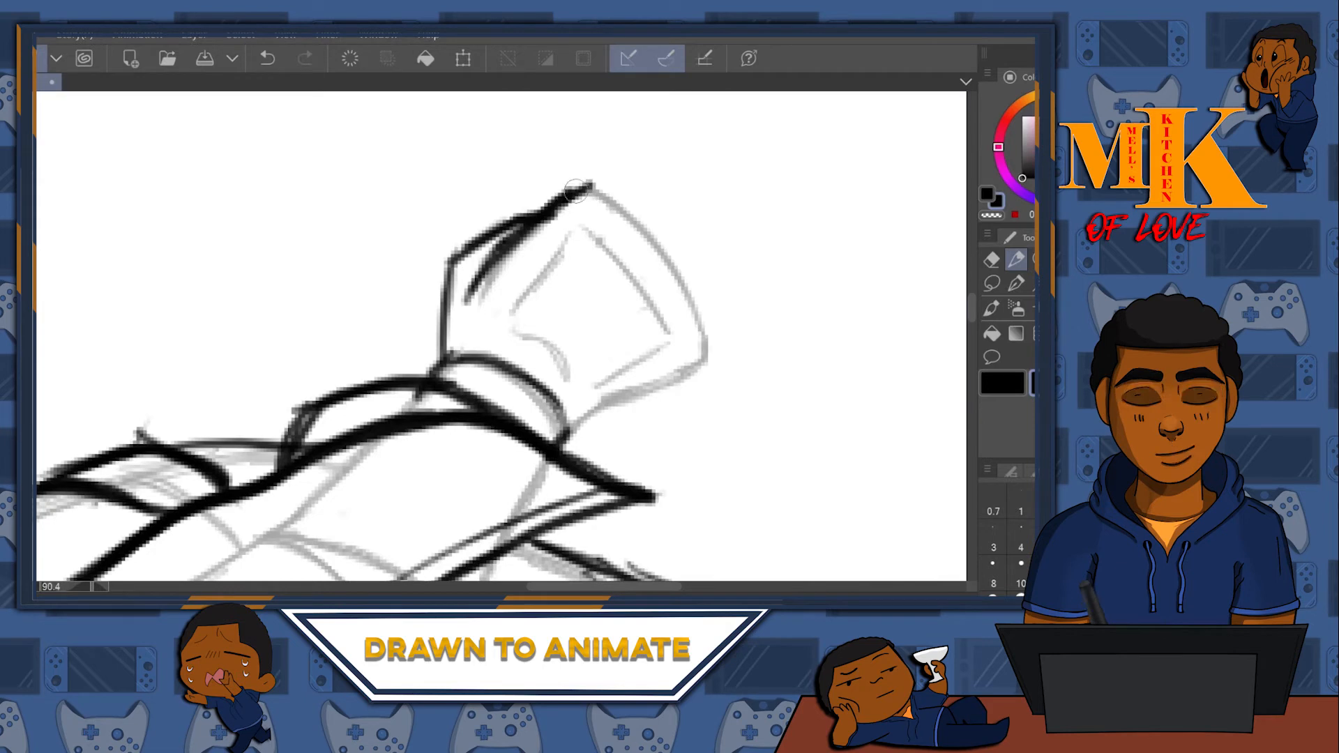
- Outline the fist's knuckles and lower edge back down to the wrist and reinforce the cuff curve
mouse_move(588, 190)
left_mouse_down()
mouse_move(695, 283)
mouse_move(697, 353)
left_mouse_up()
left_click_drag(689, 276, 701, 350)
mouse_move(693, 289)
left_mouse_down()
mouse_move(700, 354)
mouse_move(589, 408)
mouse_move(558, 453)
left_mouse_up()
left_click_drag(605, 403, 547, 471)
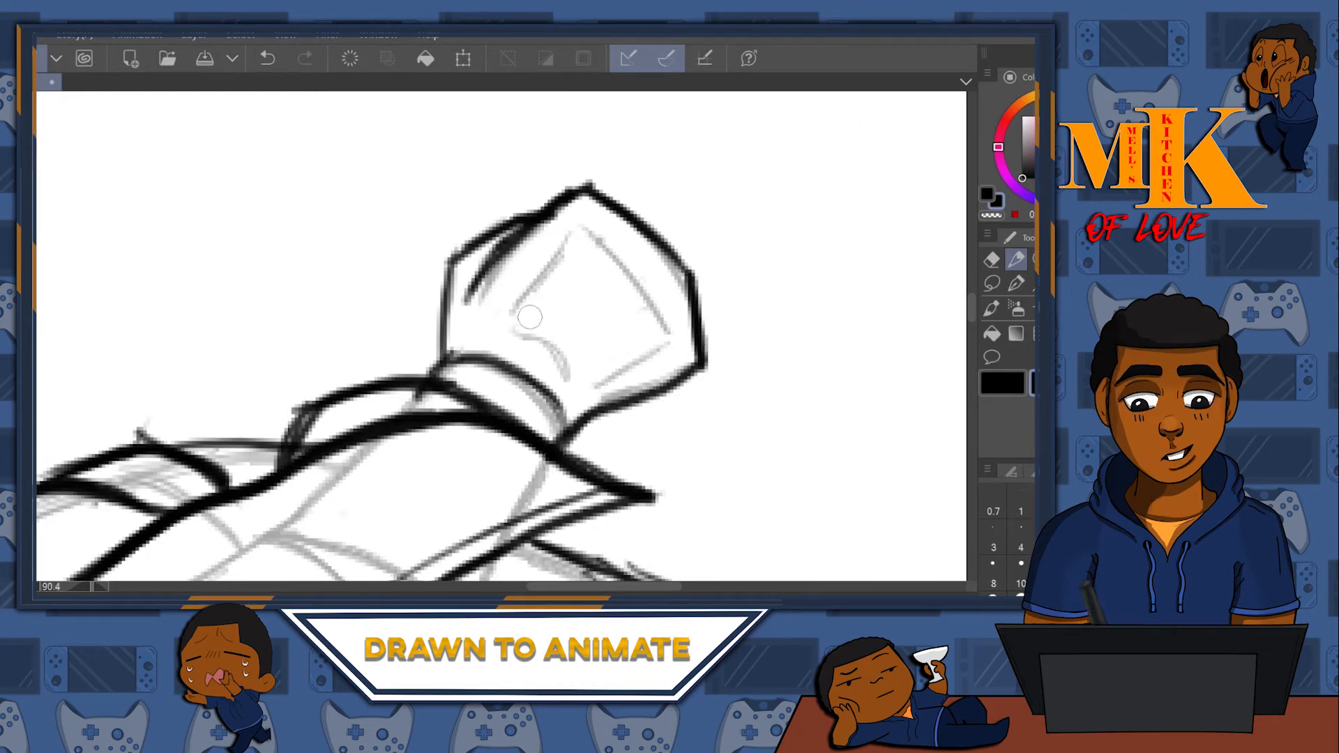
mouse_move(531, 377)
left_mouse_down()
mouse_move(567, 446)
mouse_move(506, 363)
mouse_move(465, 358)
mouse_move(437, 373)
left_mouse_up()
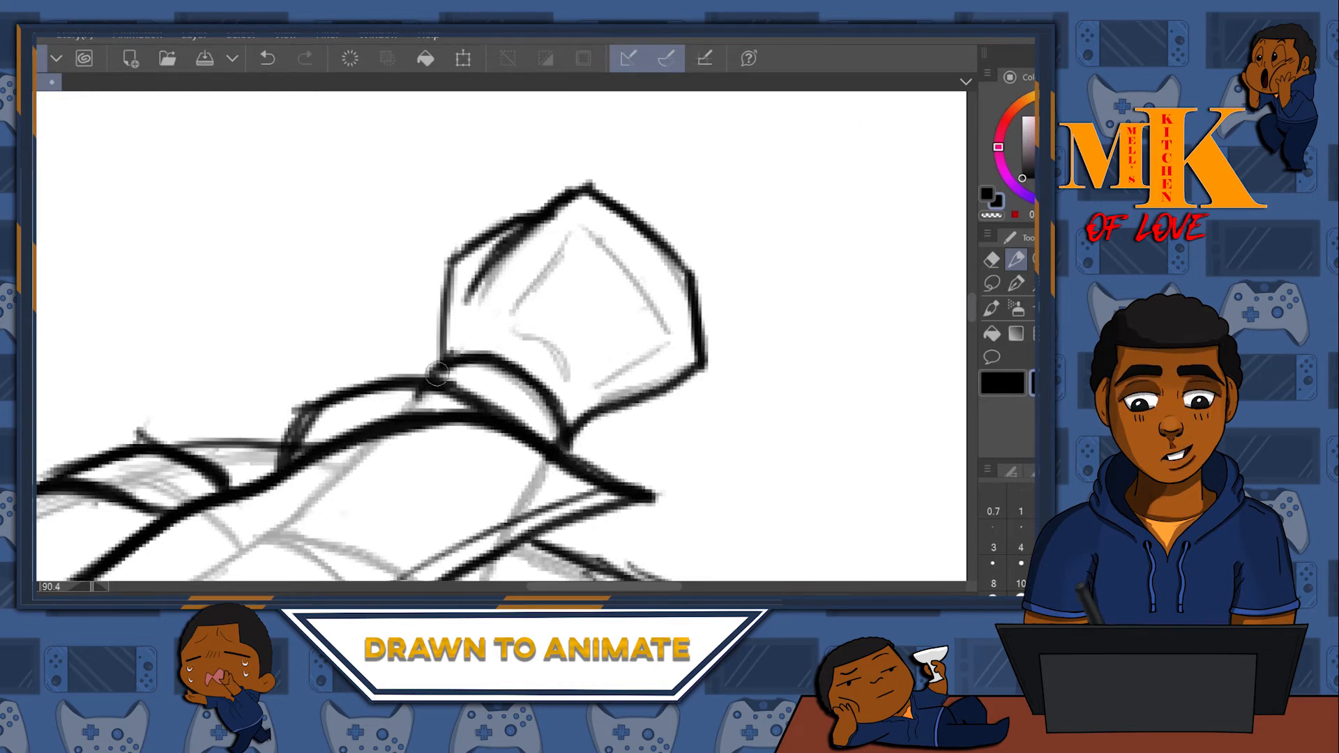
- Thicken the thumb line and redraw the fist's knuckle edge as a heavier, rounder curve
mouse_move(674, 209)
left_mouse_down()
mouse_move(585, 348)
mouse_move(544, 324)
left_mouse_up()
key("ctrl+z")
mouse_move(453, 301)
left_mouse_down()
mouse_move(536, 368)
mouse_move(573, 443)
left_mouse_up()
left_click_drag(527, 362, 578, 481)
mouse_move(450, 298)
left_mouse_down()
mouse_move(547, 387)
mouse_move(815, 288)
left_mouse_up()
left_click_drag(608, 262, 545, 341)
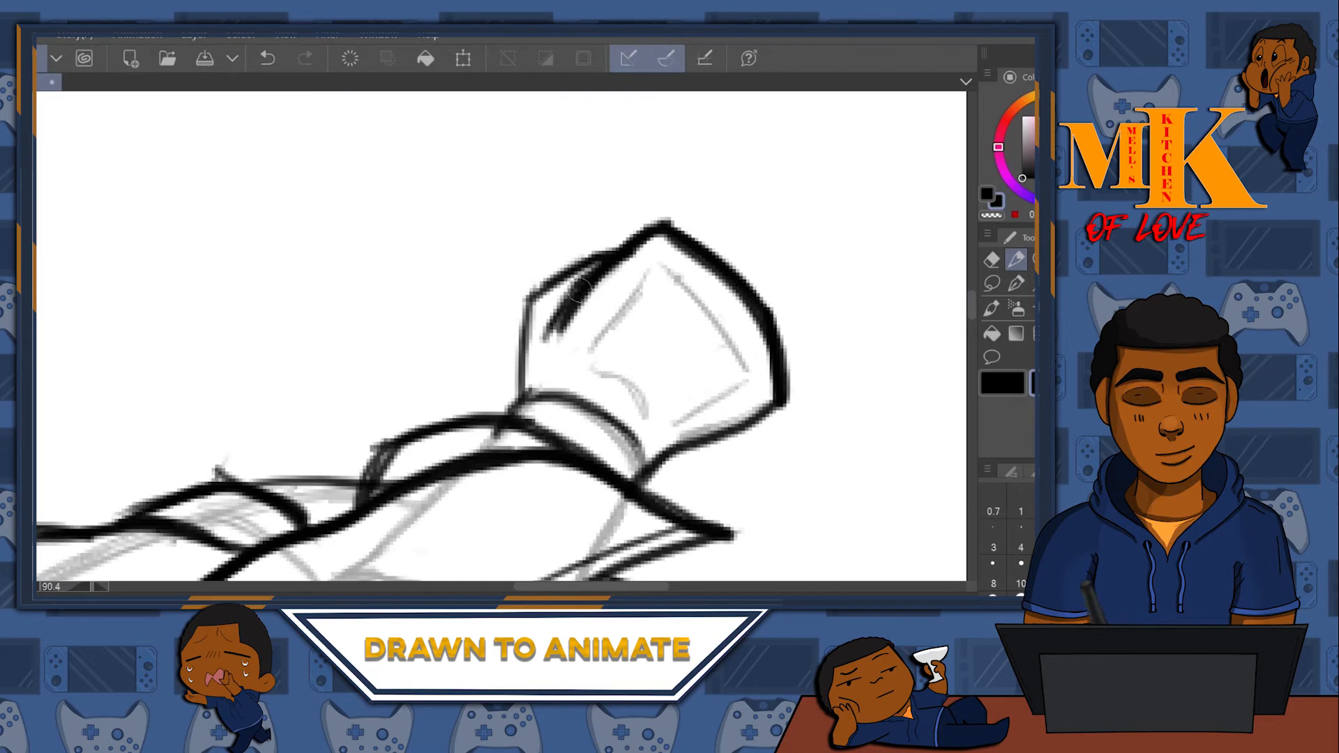
left_click_drag(667, 198, 531, 231)
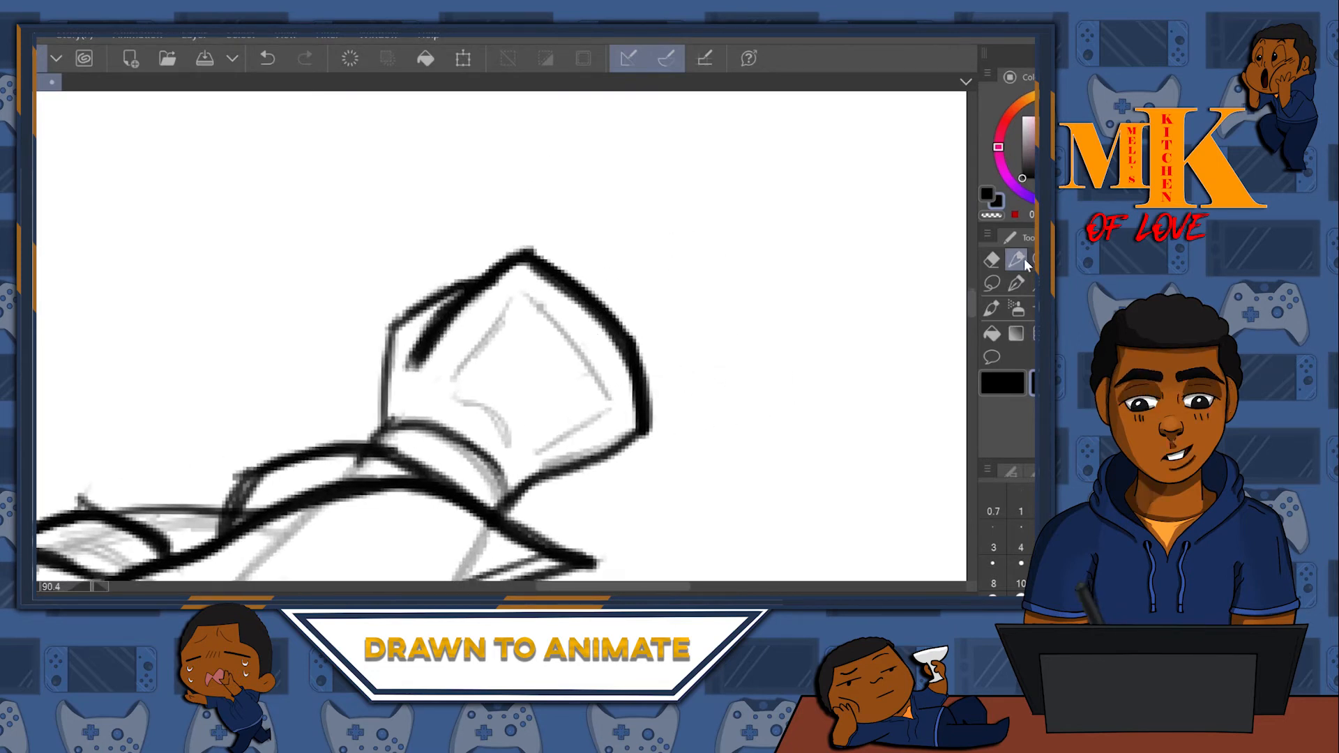
- Erase part of the fist's knuckle edge and redraw it as a bumpy contour with a distinct first knuckle
key("e")
mouse_move(553, 261)
left_mouse_down()
mouse_move(623, 328)
mouse_move(658, 408)
mouse_move(654, 438)
left_mouse_up()
key("p")
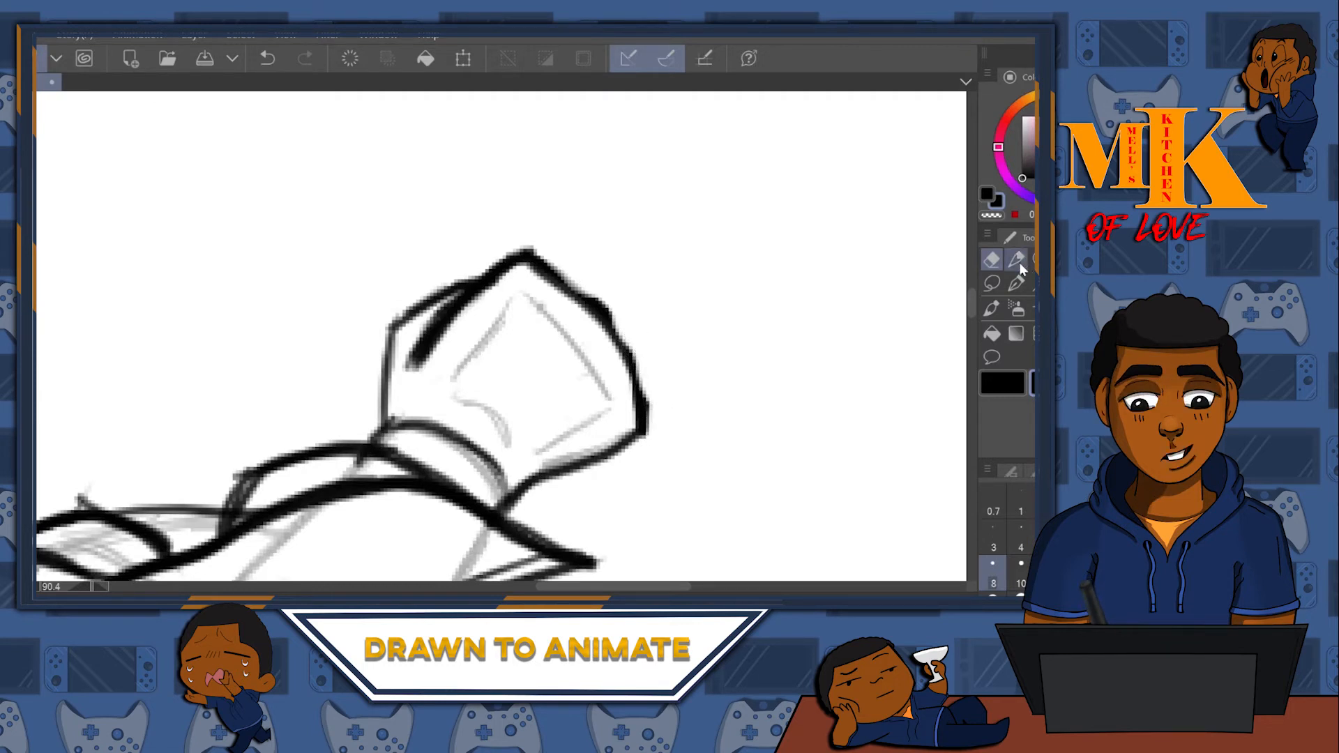
mouse_move(513, 264)
left_mouse_down()
mouse_move(533, 249)
mouse_move(566, 298)
mouse_move(604, 314)
mouse_move(645, 382)
mouse_move(654, 427)
mouse_move(612, 450)
left_mouse_up()
mouse_move(561, 289)
left_mouse_down()
mouse_move(540, 261)
mouse_move(436, 328)
left_mouse_up()
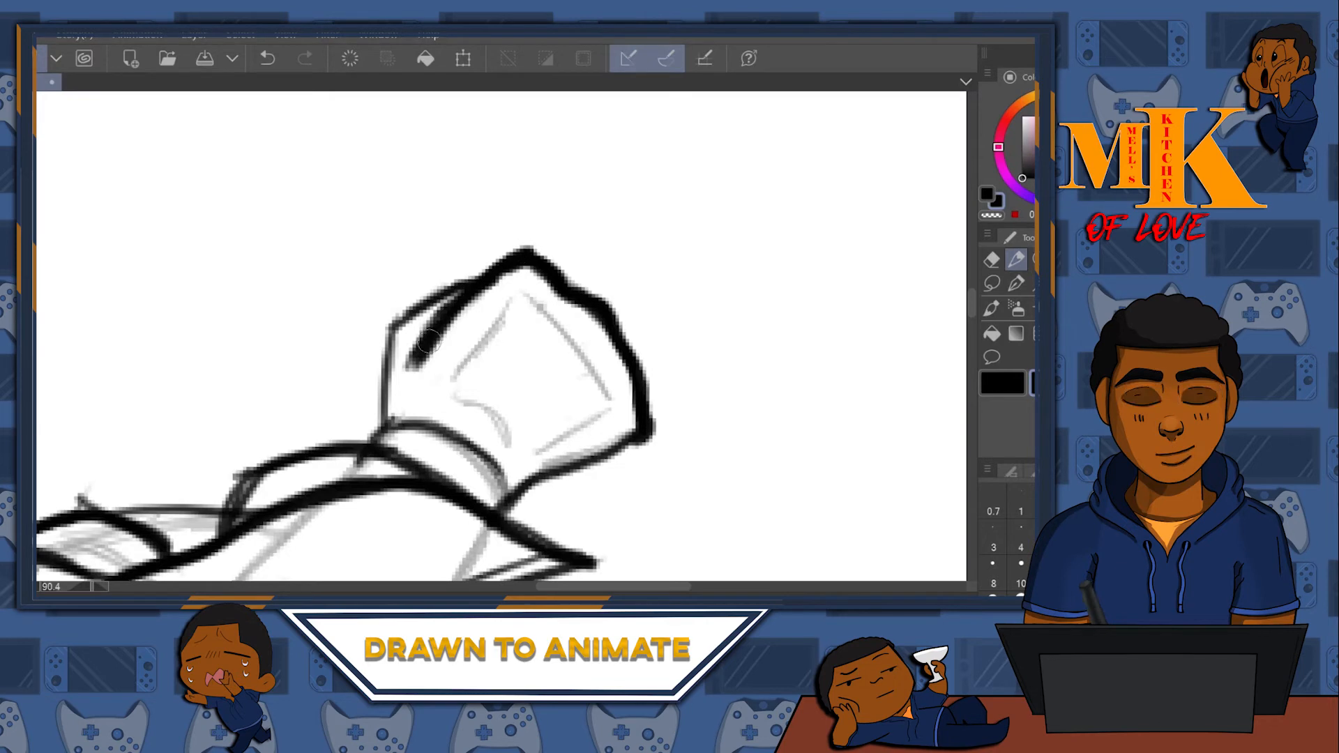
- Thicken the fist's thumb side, lower edge and wrist cuff, and clean up the outer edge with the eraser
key("space")
left_click_drag(627, 262, 850, 149)
mouse_move(701, 167)
left_mouse_down()
mouse_move(636, 197)
mouse_move(612, 233)
mouse_move(592, 336)
mouse_move(611, 249)
mouse_move(568, 336)
mouse_move(588, 347)
mouse_move(557, 358)
left_mouse_up()
left_click(992, 259)
left_click_drag(878, 276, 831, 257)
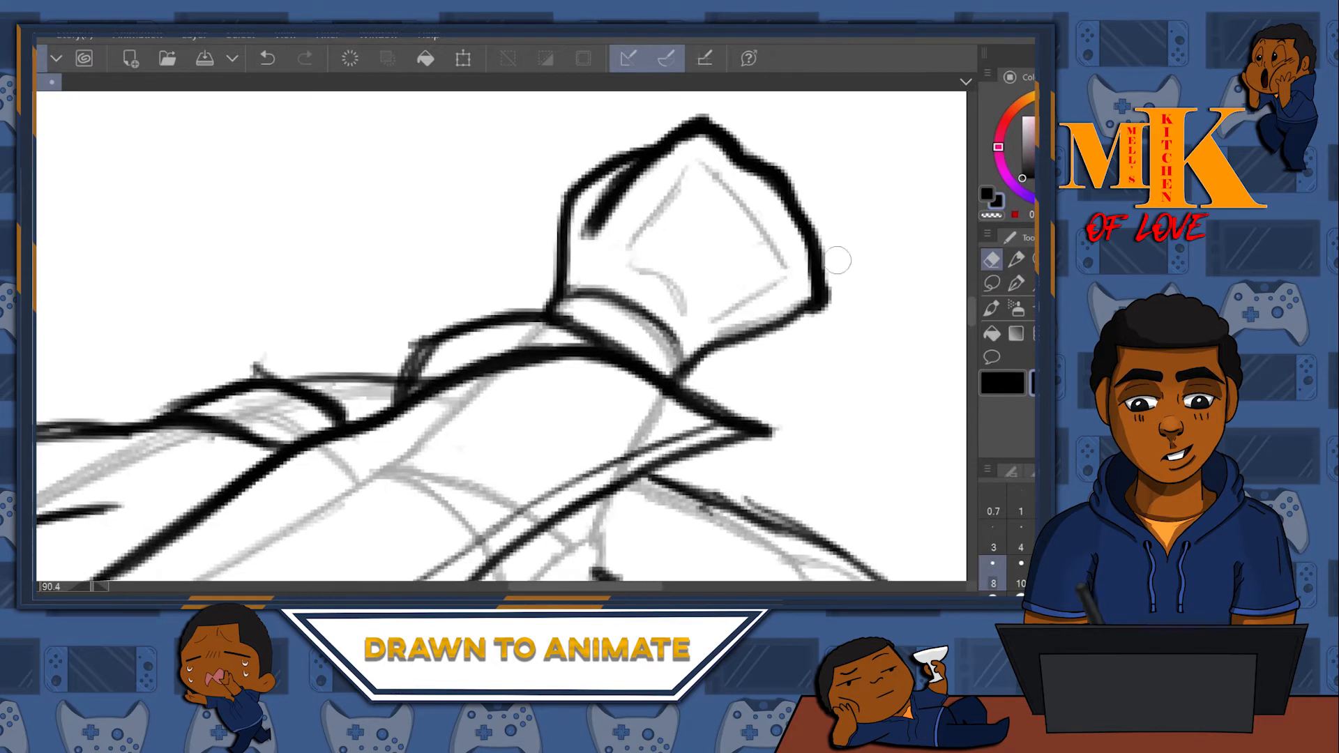
left_click(1013, 259)
mouse_move(808, 313)
left_mouse_down()
mouse_move(708, 348)
mouse_move(677, 386)
left_mouse_up()
mouse_move(665, 334)
left_mouse_down()
mouse_move(683, 373)
mouse_move(670, 334)
mouse_move(623, 301)
mouse_move(558, 308)
left_mouse_up()
left_click(1036, 259)
left_click_drag(825, 300, 680, 300)
left_click_drag(805, 395, 649, 416)
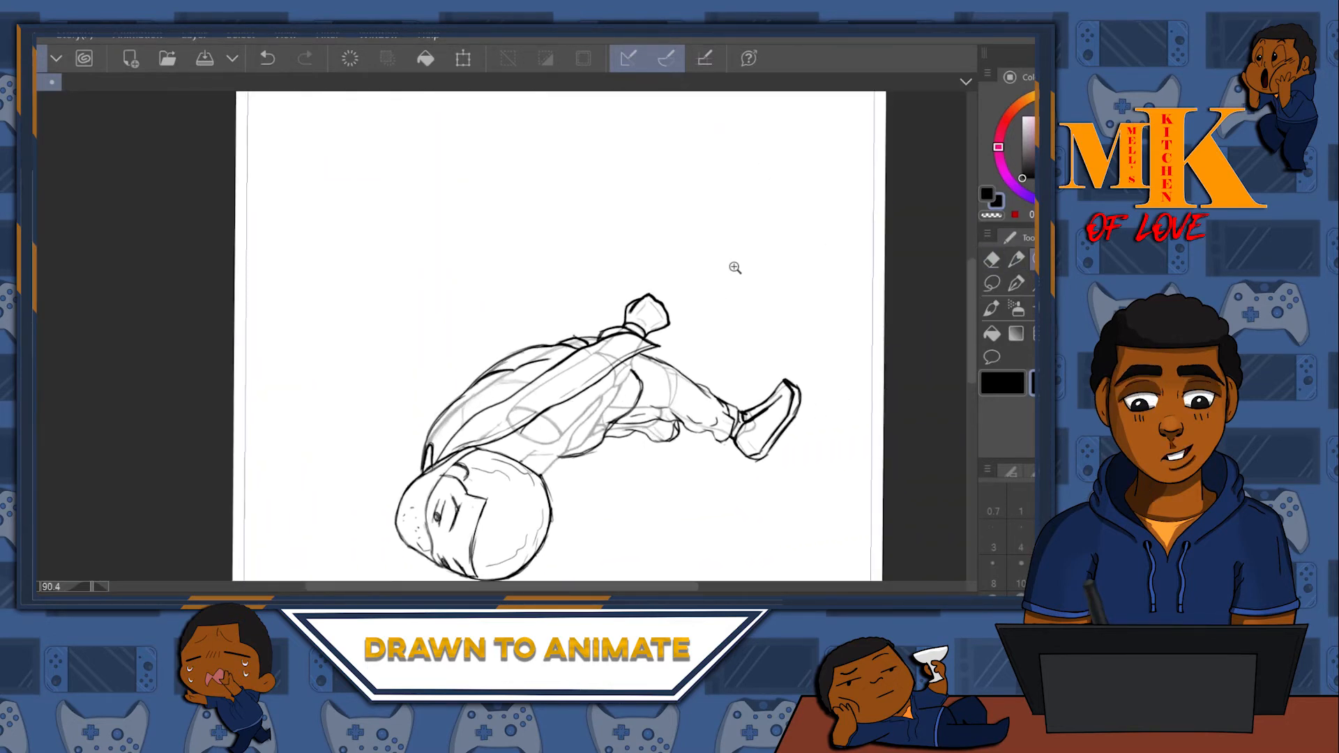
left_click_drag(735, 268, 673, 330)
left_click_drag(598, 374, 730, 260)
key("p")
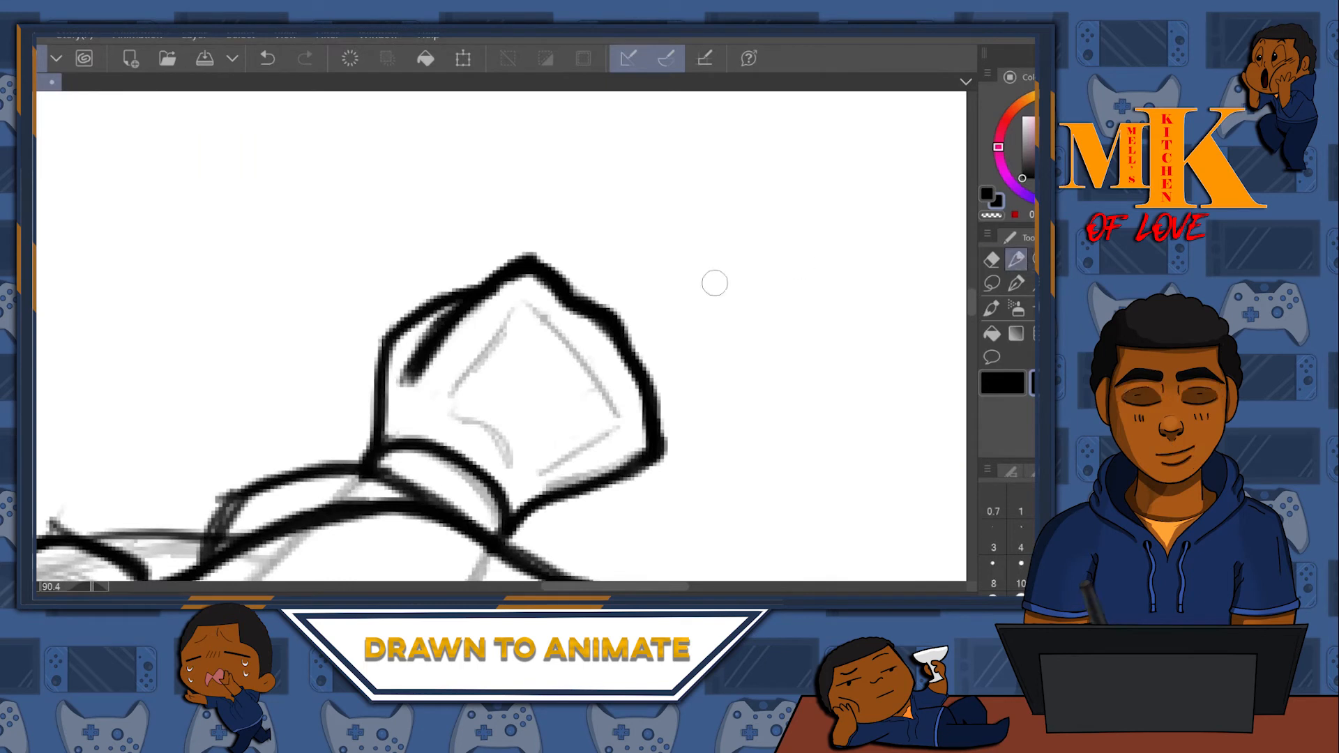
- Add three short curved knuckle marks inside the fist along its outer edge
left_click_drag(524, 305, 564, 337)
left_click_drag(617, 382, 627, 414)
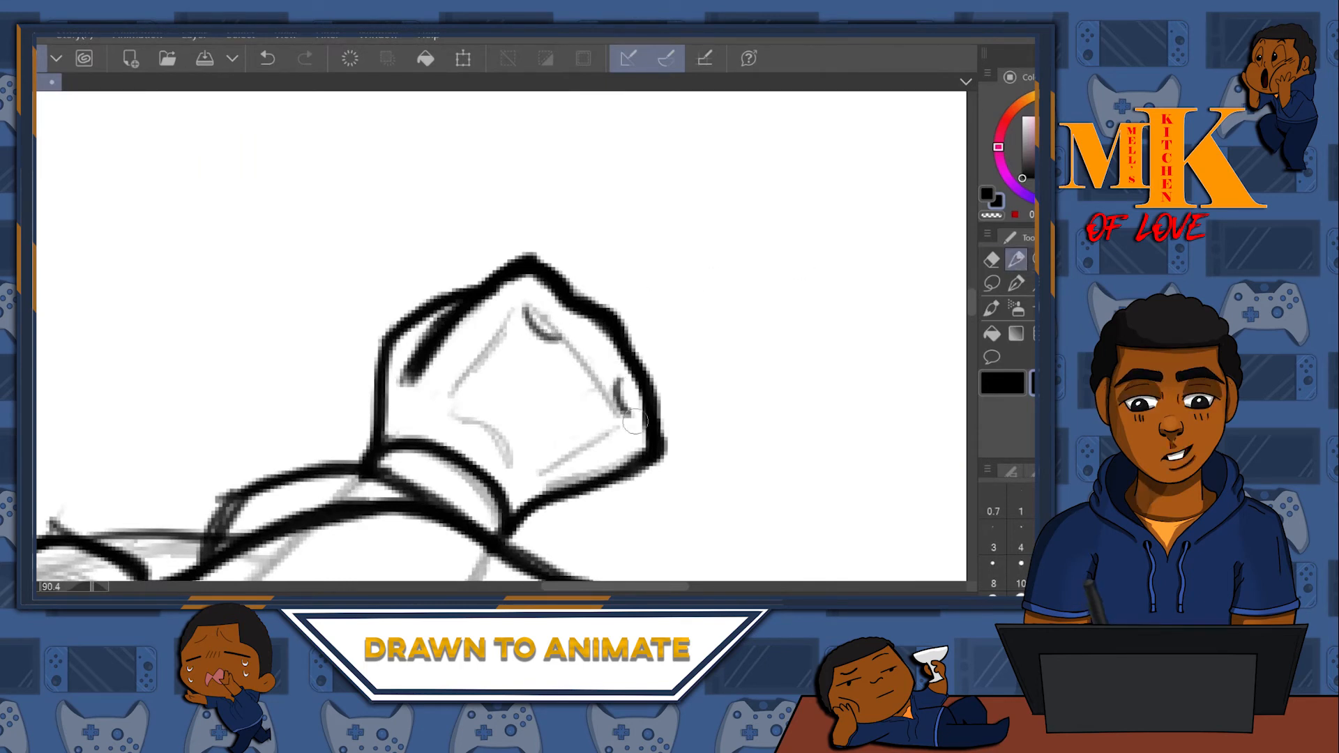
left_click_drag(576, 342, 597, 372)
left_click_drag(679, 380, 731, 269)
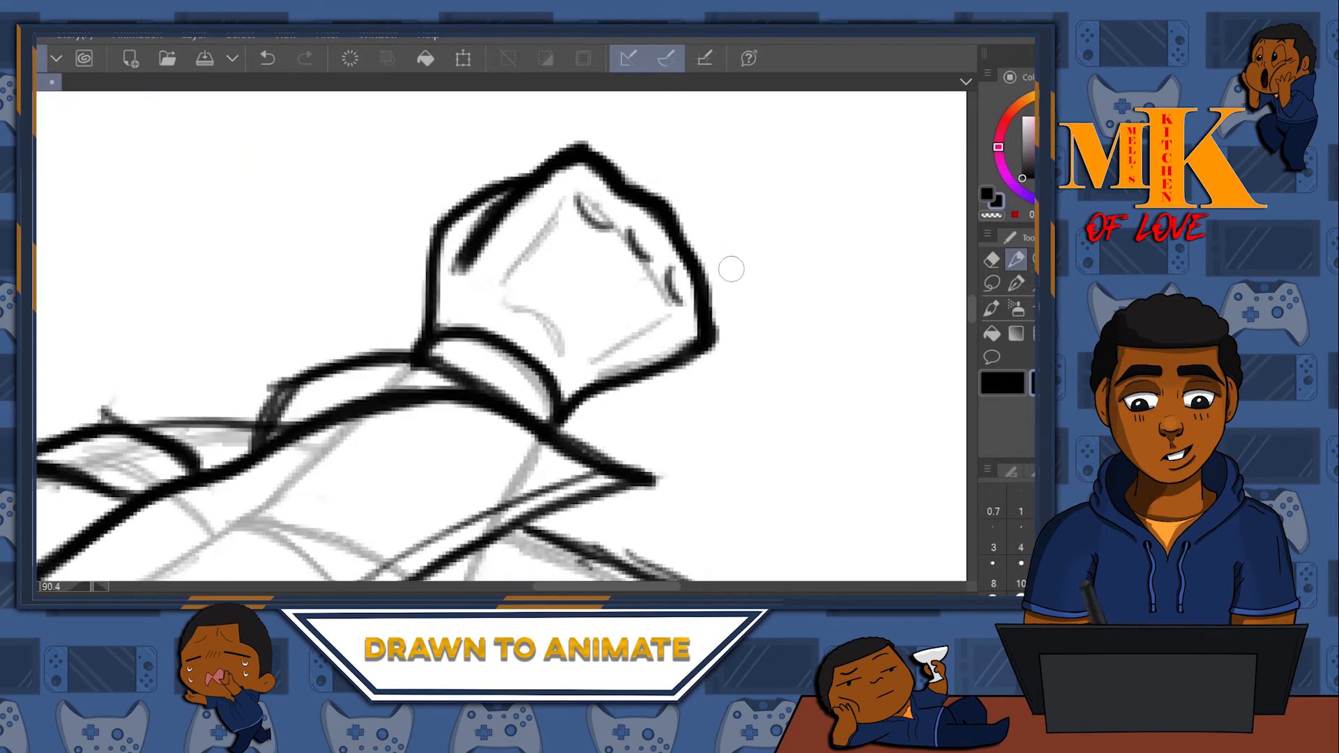
- Draw the hood's first edge line from the side of the head up past the chest contour
left_click(1034, 262)
left_click_drag(854, 326, 844, 197)
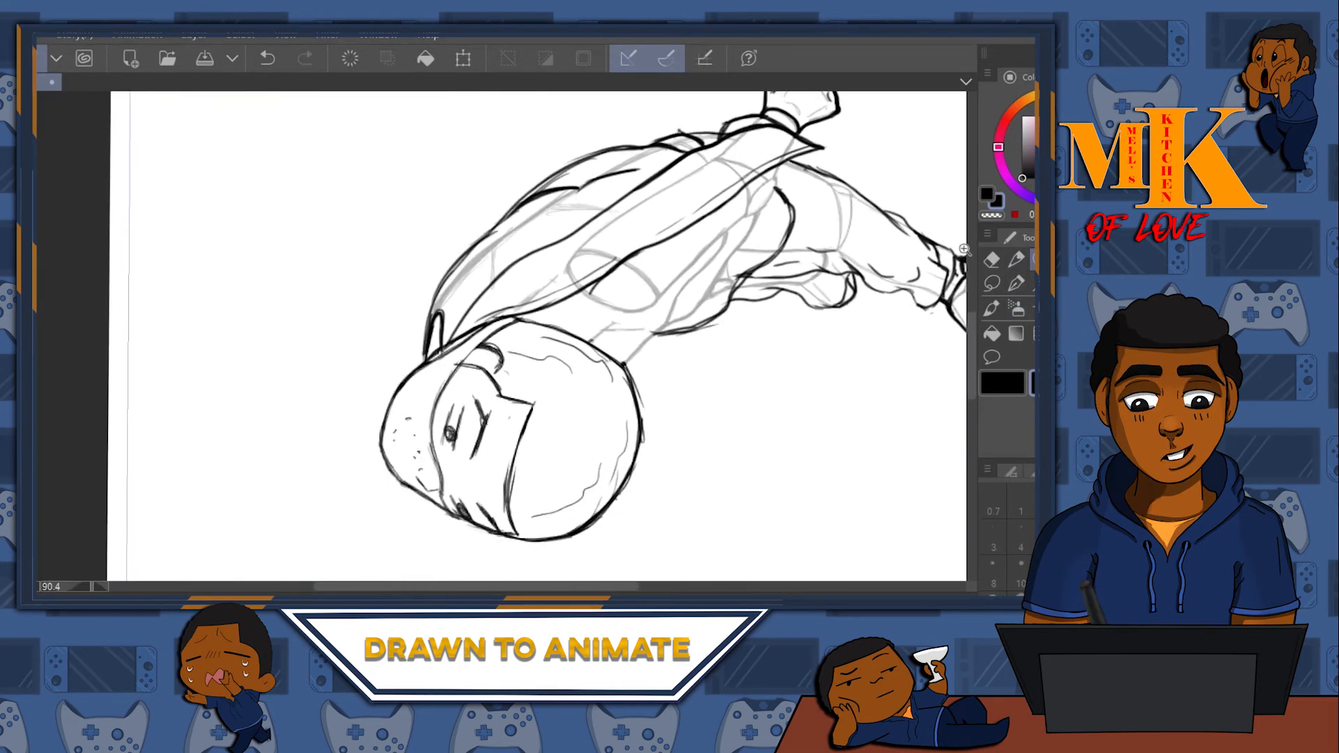
left_click(1034, 284)
double_click(1063, 261)
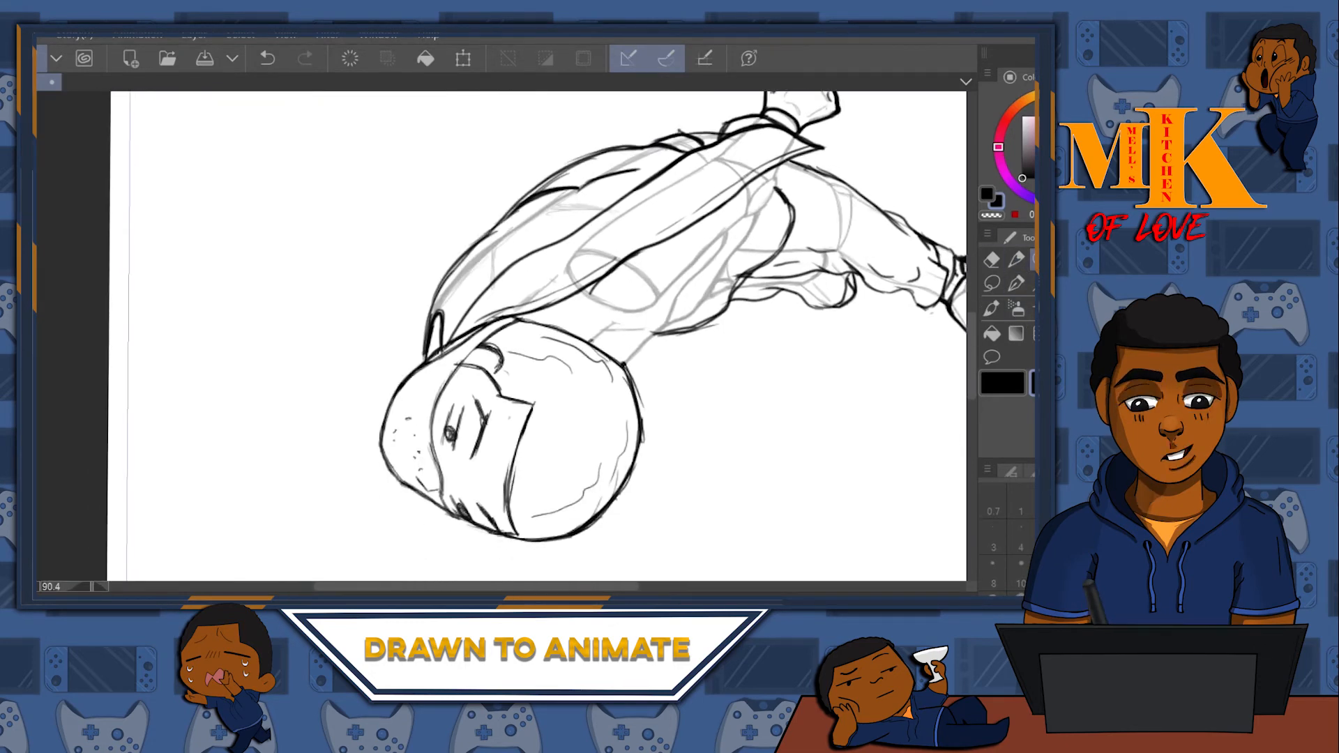
left_click_drag(607, 213, 642, 463)
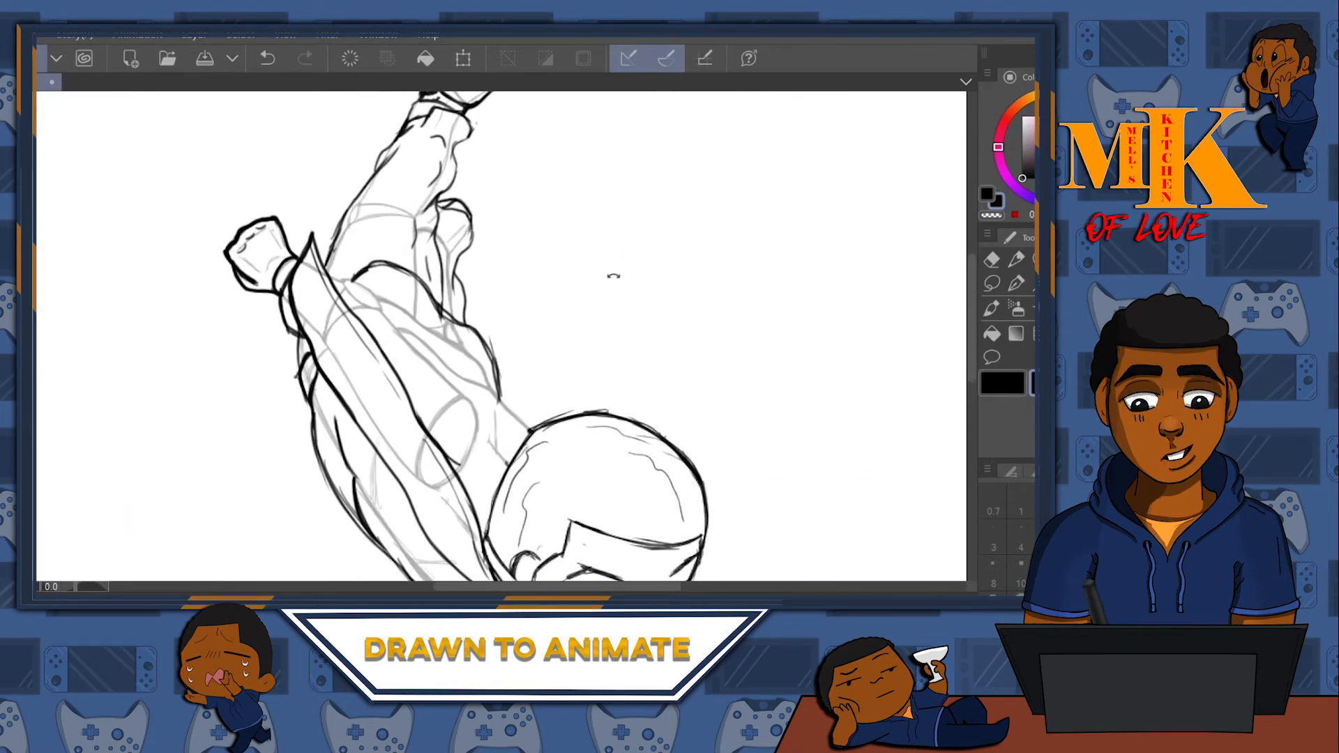
left_click_drag(648, 331, 670, 272)
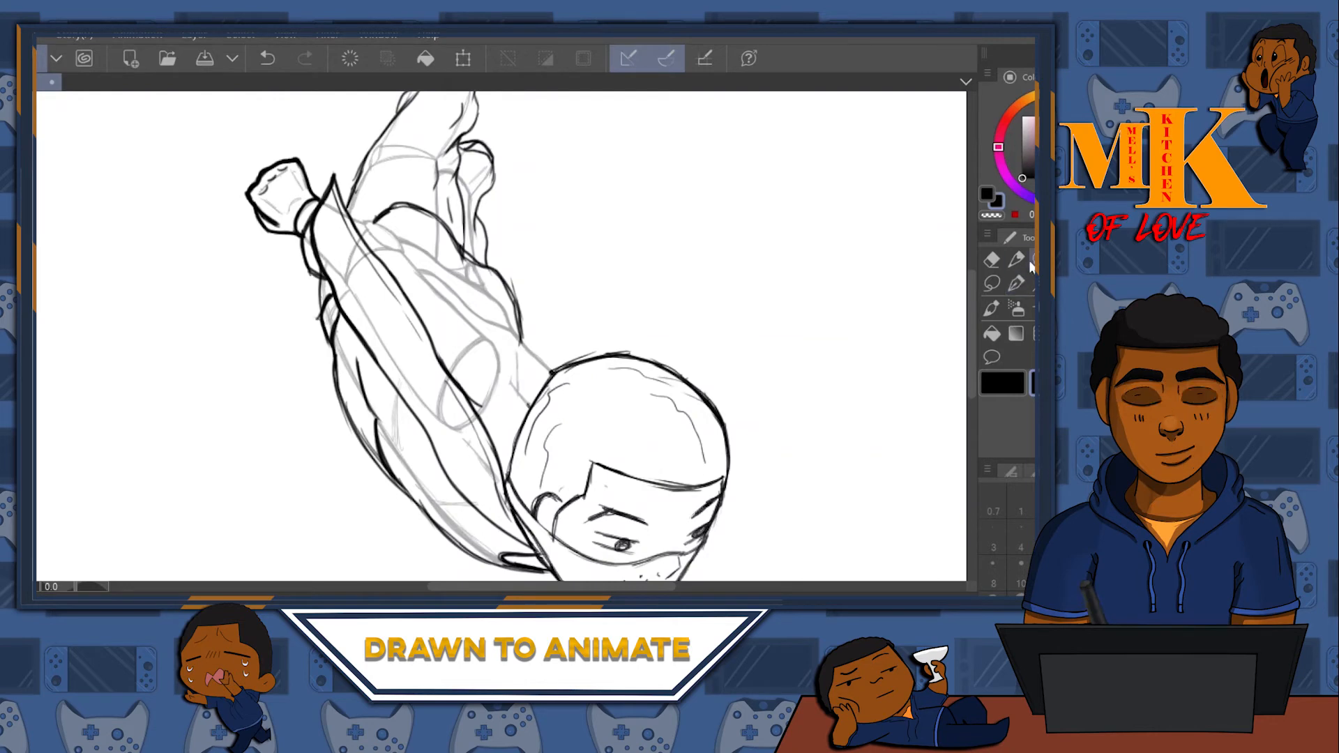
left_click_drag(511, 286, 686, 94)
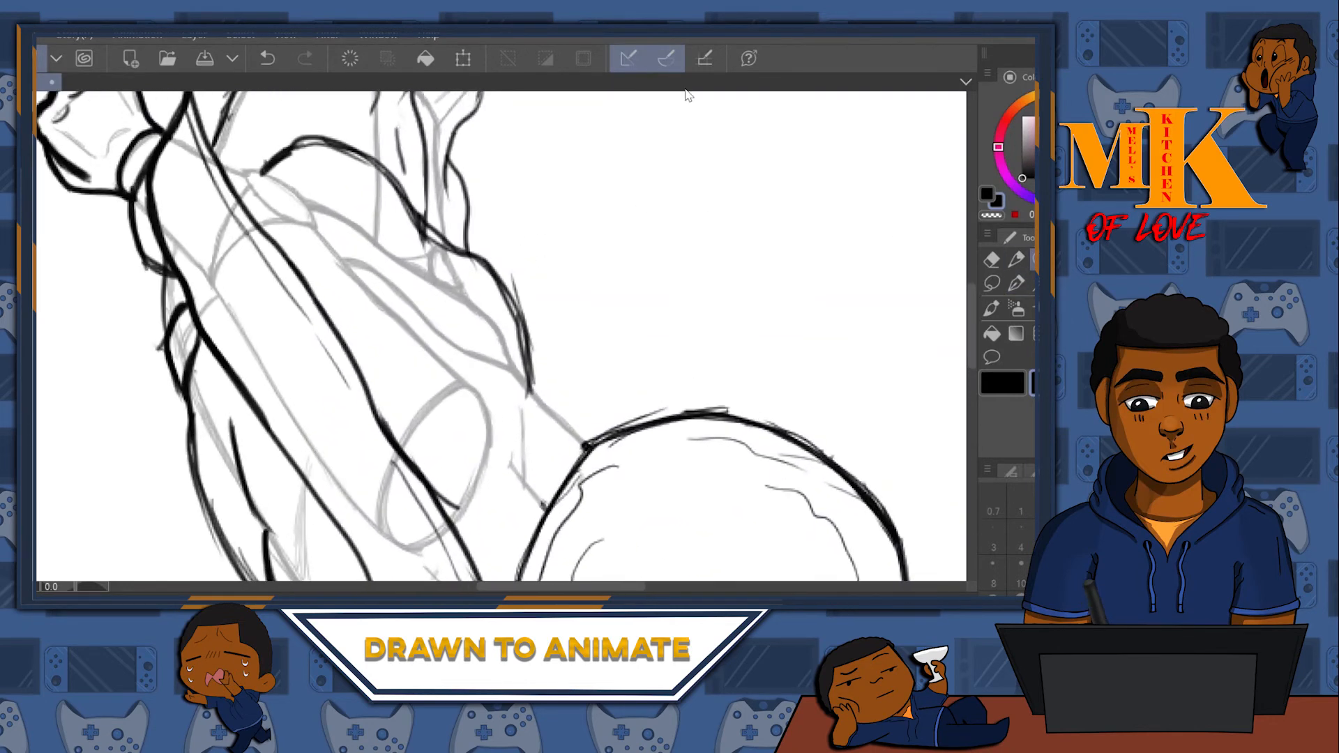
left_click_drag(831, 298, 755, 283)
left_click(1012, 260)
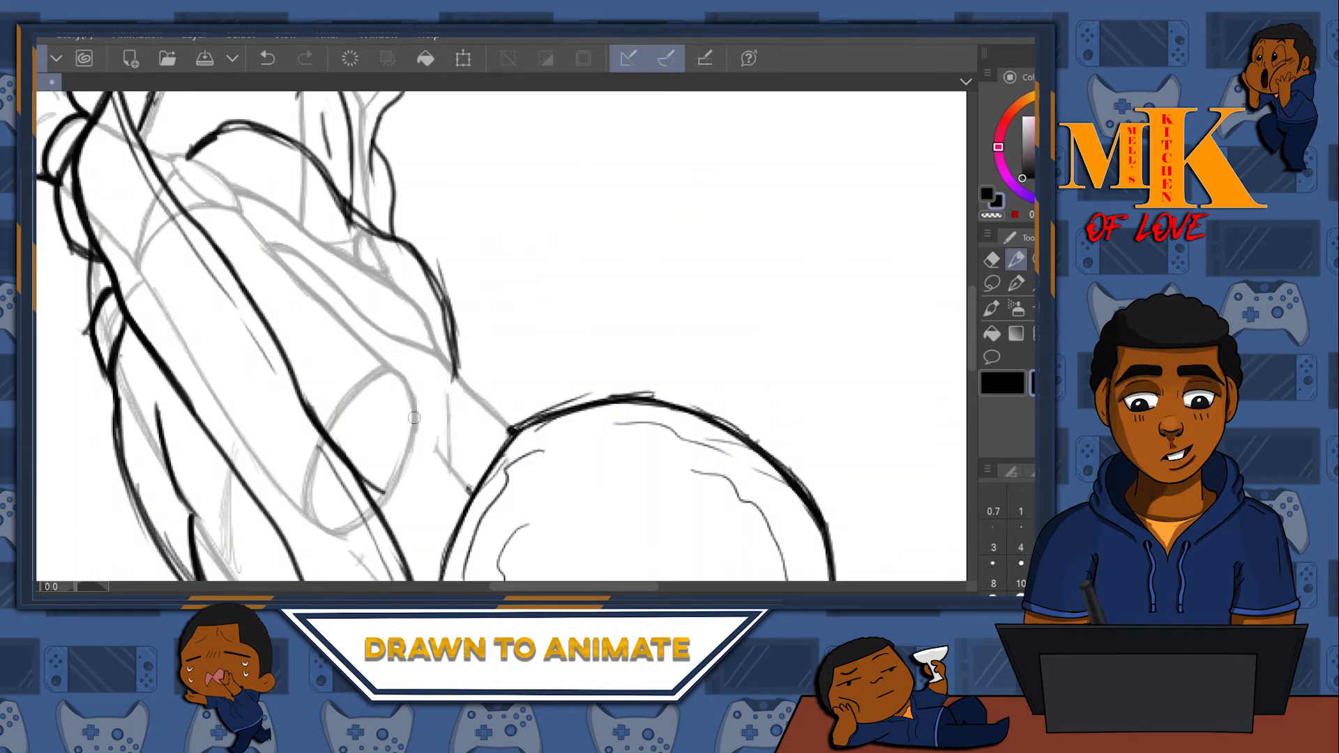
mouse_move(471, 492)
left_mouse_down()
mouse_move(442, 416)
mouse_move(445, 376)
left_mouse_up()
left_click_drag(443, 439, 434, 211)
left_click_drag(454, 332, 417, 202)
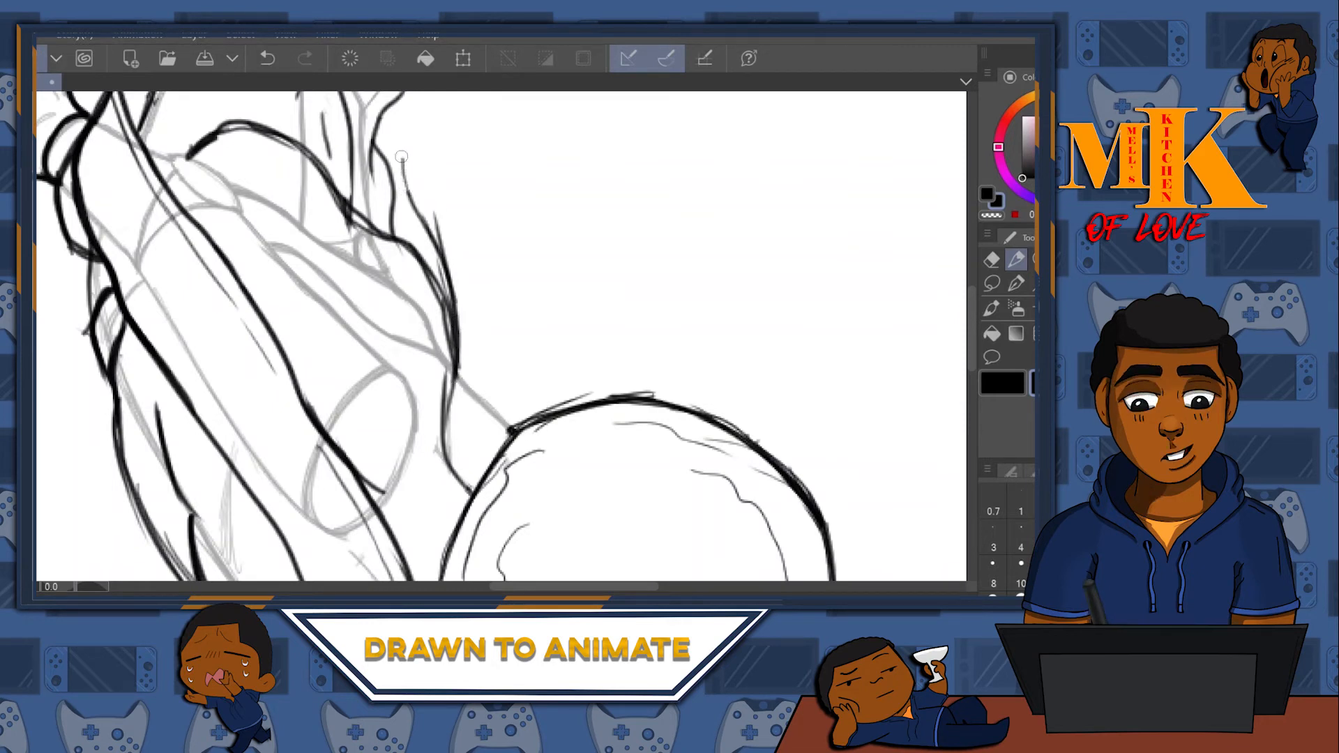
- Mark a short line off the upper end of the hood edge and erase the edge's lower end near the head
left_click_drag(472, 207, 436, 284)
mouse_move(368, 231)
left_mouse_down()
mouse_move(428, 251)
mouse_move(369, 236)
mouse_move(444, 235)
left_mouse_up()
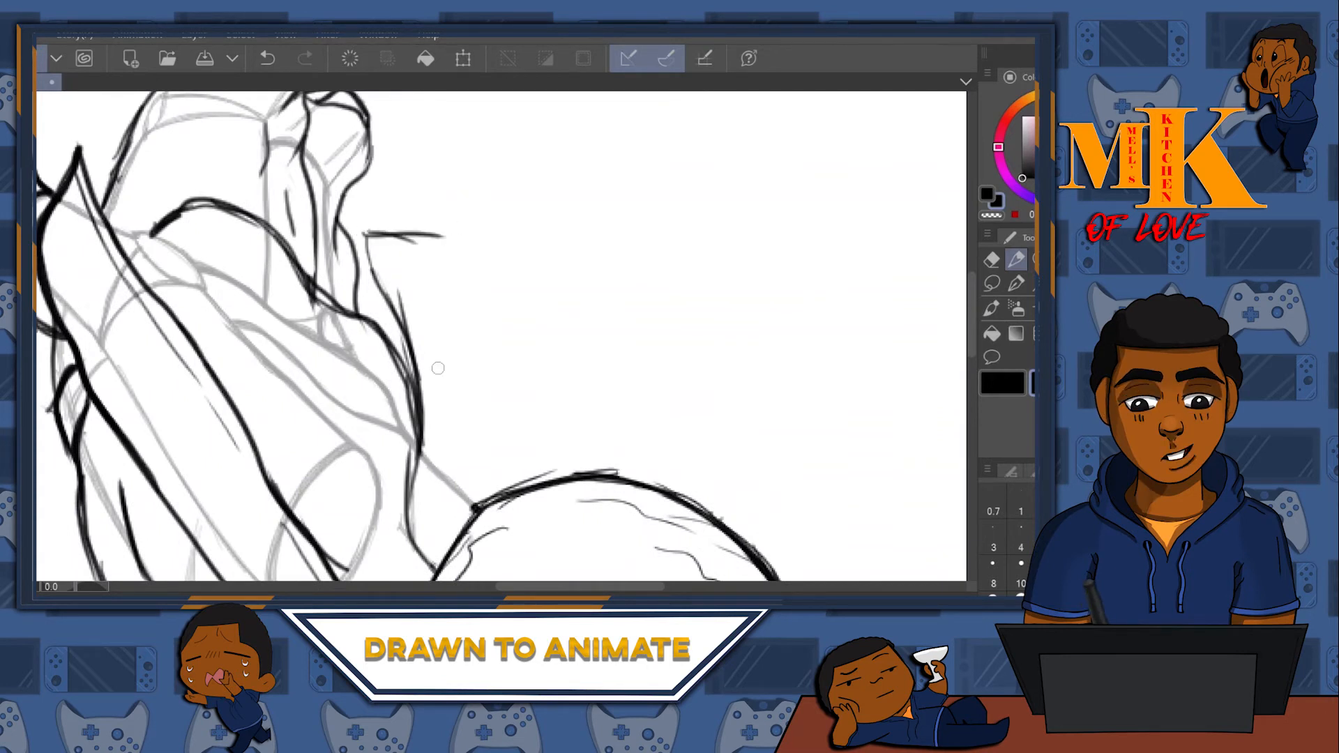
mouse_move(537, 358)
left_mouse_down()
mouse_move(484, 197)
mouse_move(488, 260)
left_mouse_up()
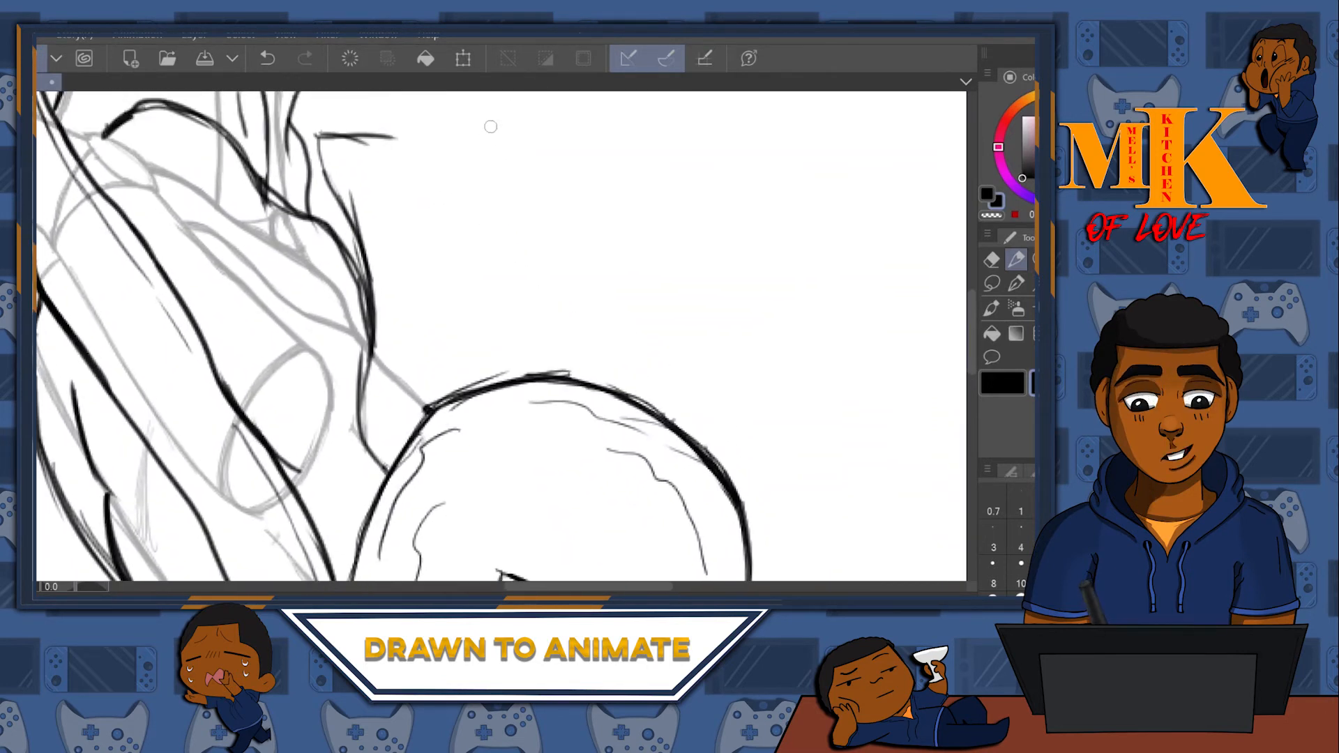
left_click_drag(622, 194, 649, 116)
left_click(994, 261)
left_click_drag(385, 381, 413, 363)
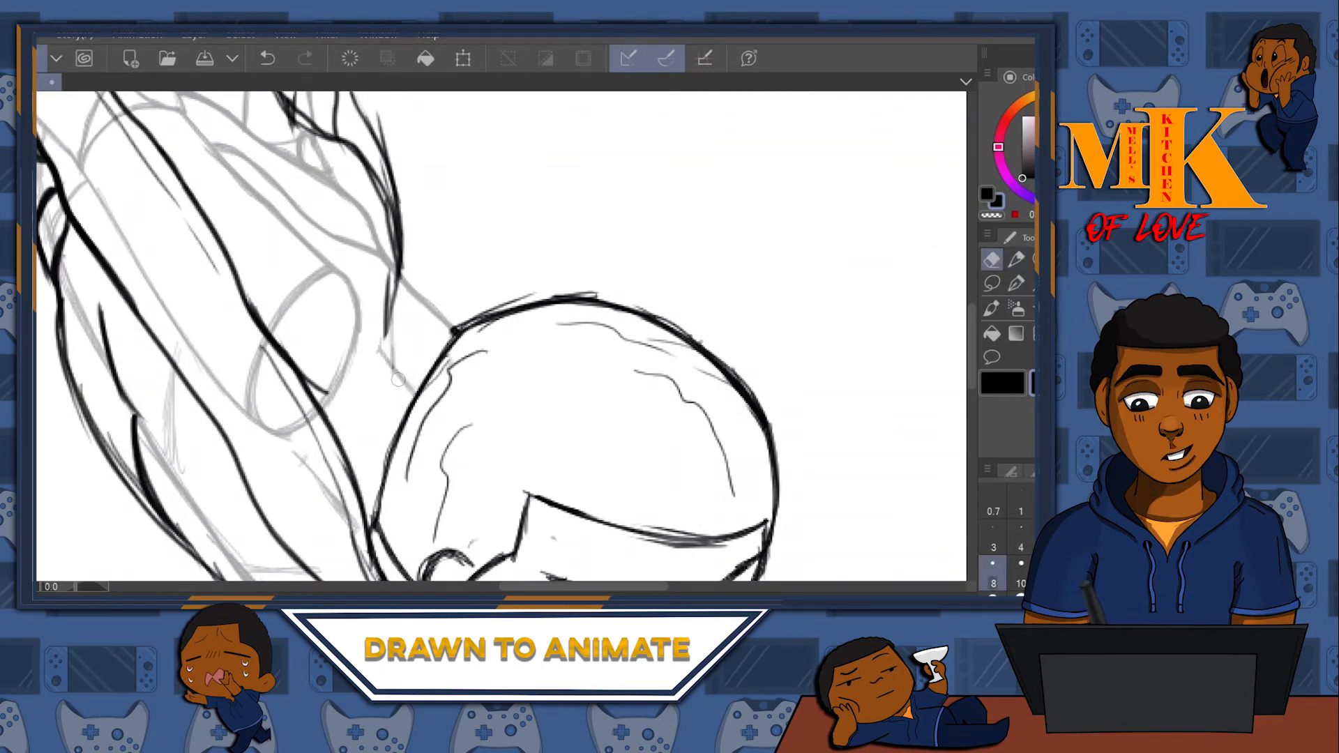
- Draw the hood opening as a tall arch rising from the side of the head and closing on the crown
key("p")
left_click_drag(499, 204, 591, 280)
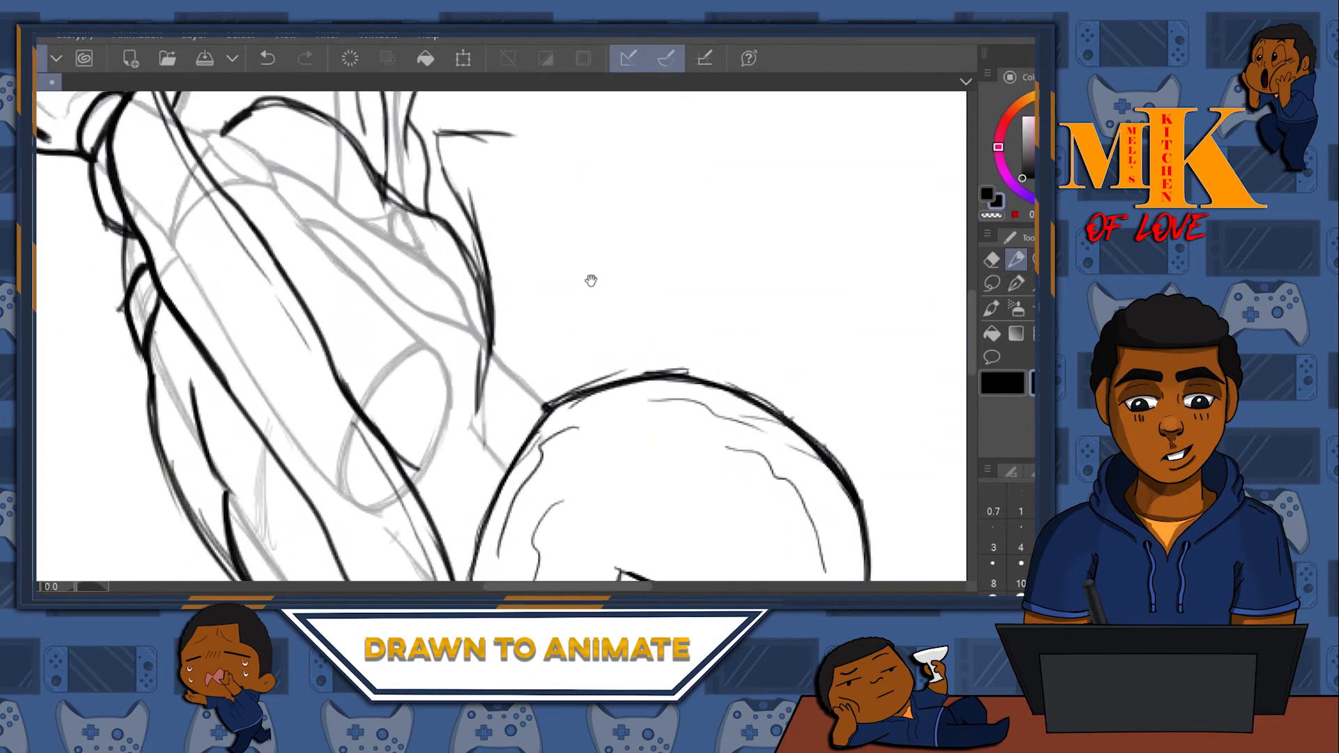
mouse_move(654, 198)
left_mouse_down()
mouse_move(543, 299)
mouse_move(563, 249)
mouse_move(499, 398)
mouse_move(530, 242)
mouse_move(472, 370)
left_mouse_up()
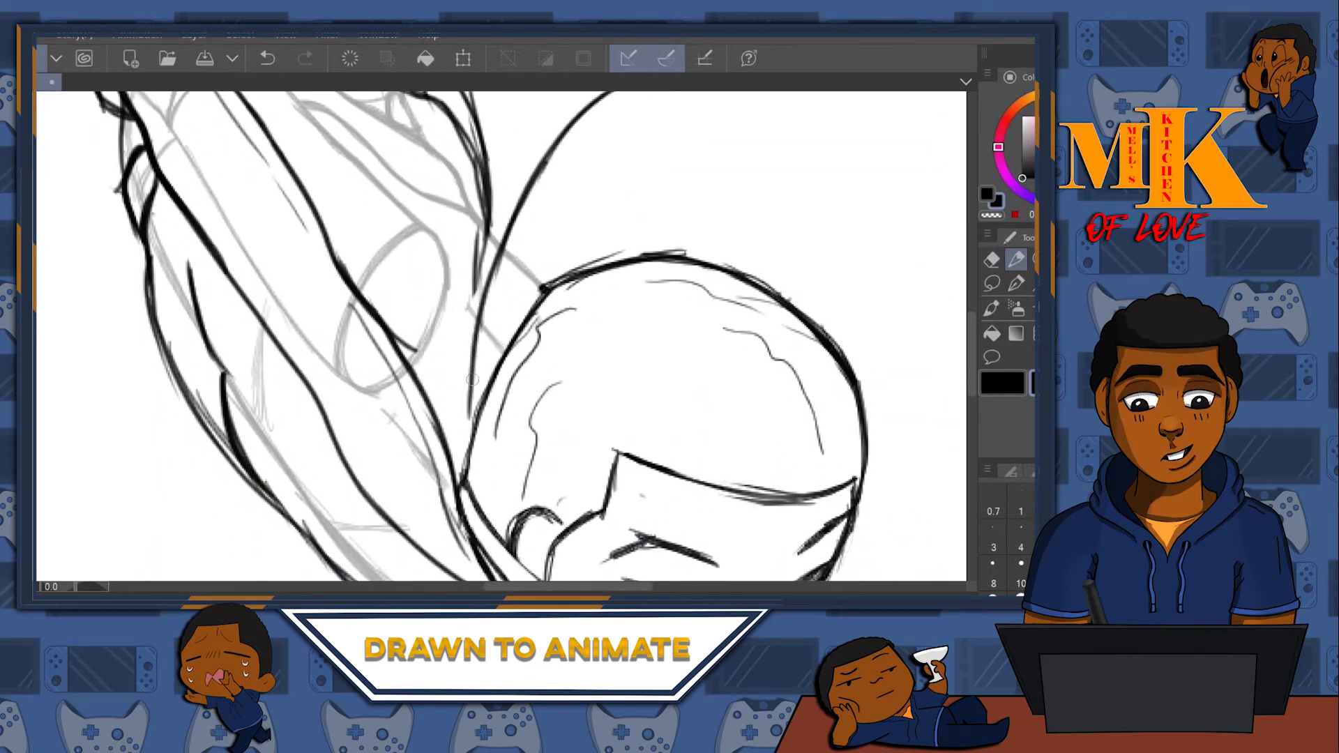
left_click_drag(465, 472, 495, 269)
left_click_drag(659, 128, 586, 221)
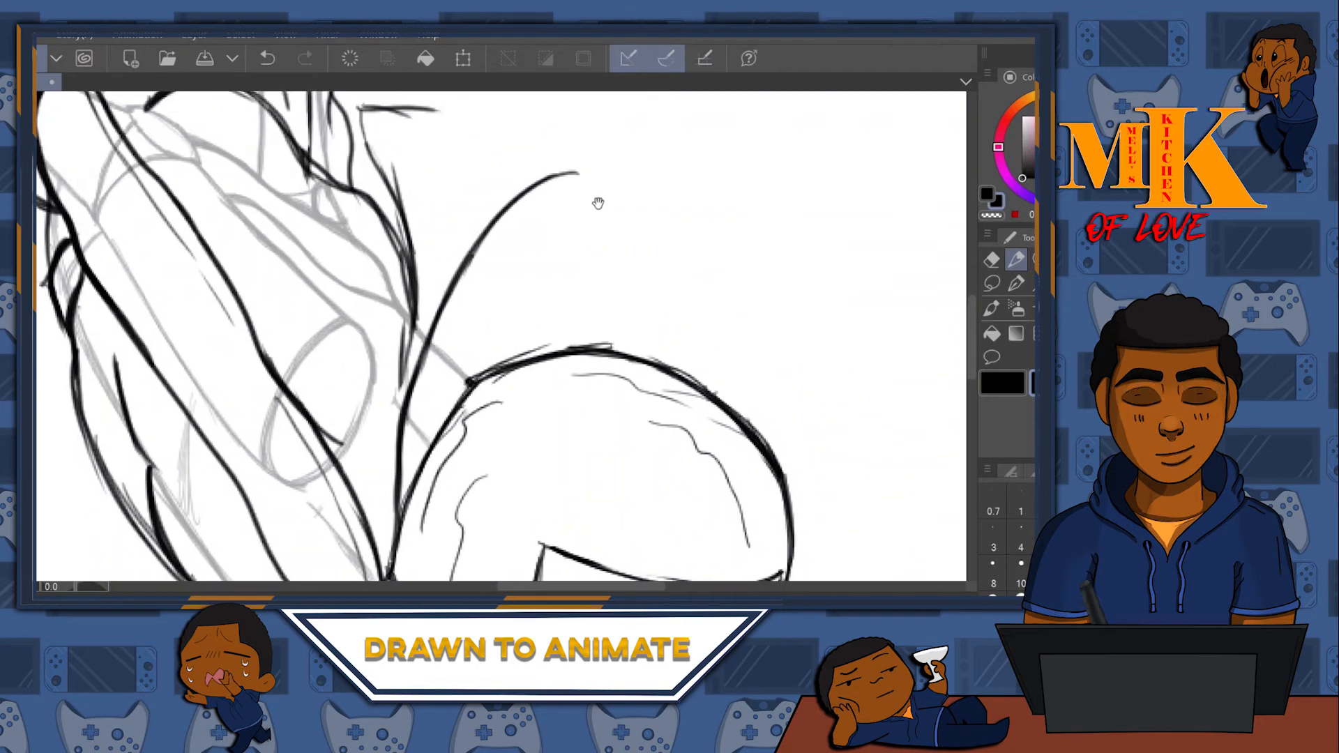
mouse_move(410, 394)
left_mouse_down()
mouse_move(440, 312)
mouse_move(516, 204)
mouse_move(585, 175)
mouse_move(551, 183)
mouse_move(570, 328)
mouse_move(560, 158)
left_mouse_up()
mouse_move(567, 329)
left_mouse_down()
mouse_move(572, 280)
mouse_move(600, 416)
mouse_move(747, 362)
mouse_move(692, 411)
left_mouse_up()
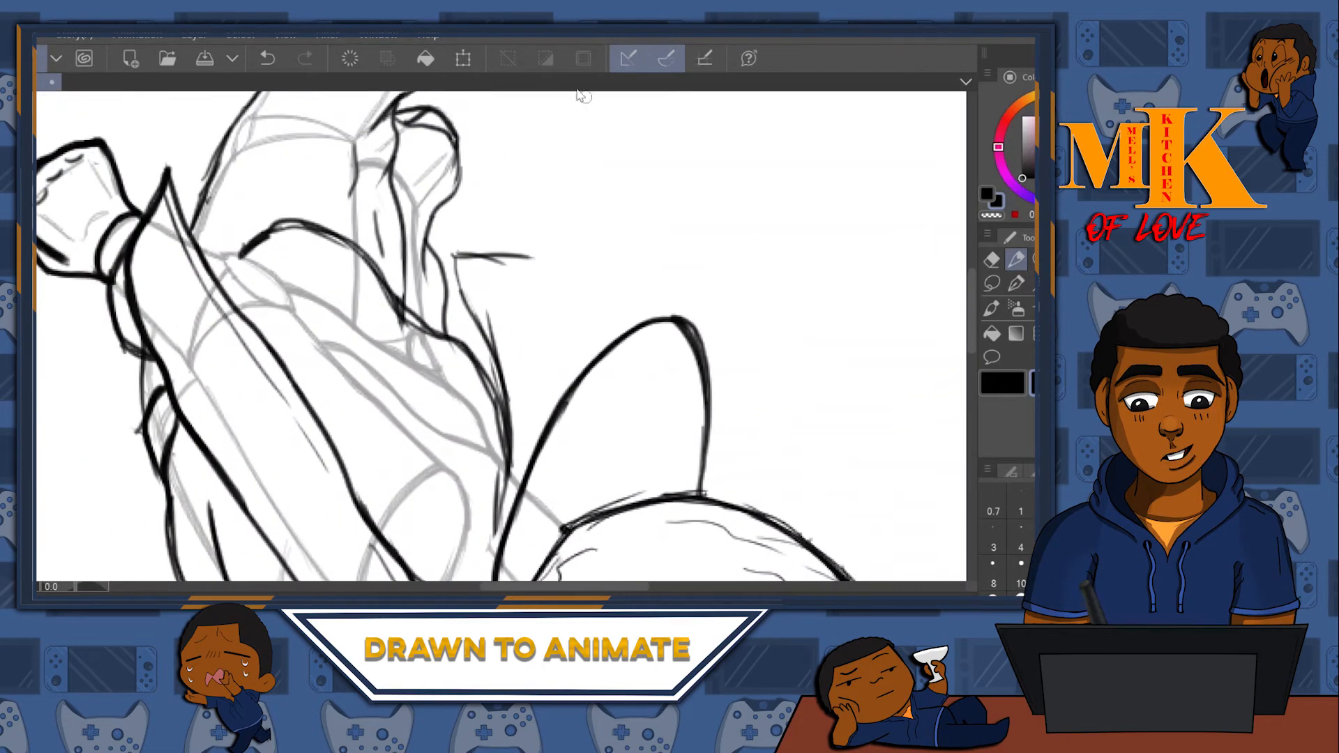
- Draw the hood's outer contour from the top of the opening to the pointed tip and reinforce the edge beside the chest
left_click_drag(816, 451, 585, 252)
left_click_drag(584, 253, 711, 277)
left_click(1016, 260)
left_click_drag(683, 189, 612, 252)
mouse_move(689, 185)
left_mouse_down()
mouse_move(551, 324)
mouse_move(535, 380)
left_mouse_up()
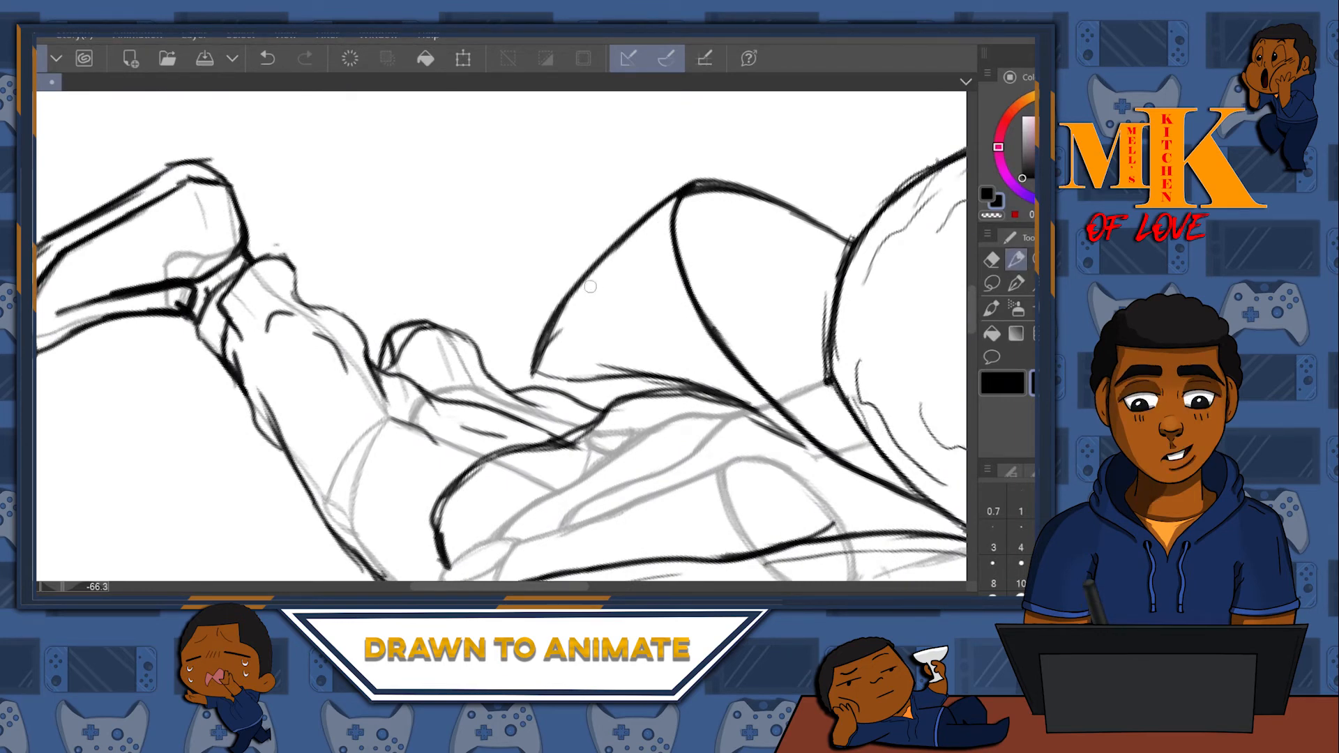
mouse_move(546, 328)
left_mouse_down()
mouse_move(540, 376)
mouse_move(695, 382)
left_mouse_up()
left_click_drag(801, 345, 739, 274)
- Extend the hood's chest-side edge down to meet the head
left_click_drag(783, 215, 537, 533)
left_click_drag(614, 326, 795, 183)
left_click(1018, 259)
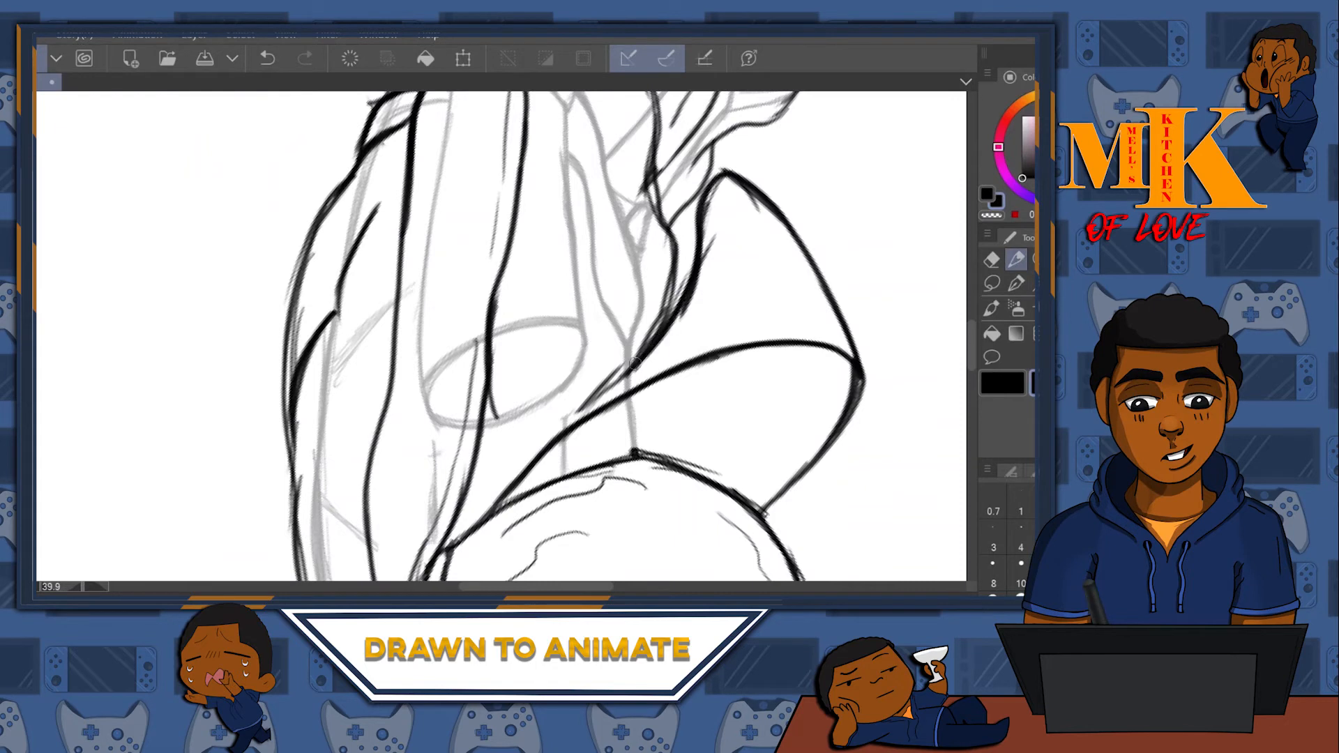
left_click_drag(631, 364, 533, 465)
mouse_move(812, 278)
left_mouse_down()
mouse_move(663, 242)
mouse_move(904, 196)
mouse_move(757, 339)
left_mouse_up()
left_click_drag(834, 364, 851, 326)
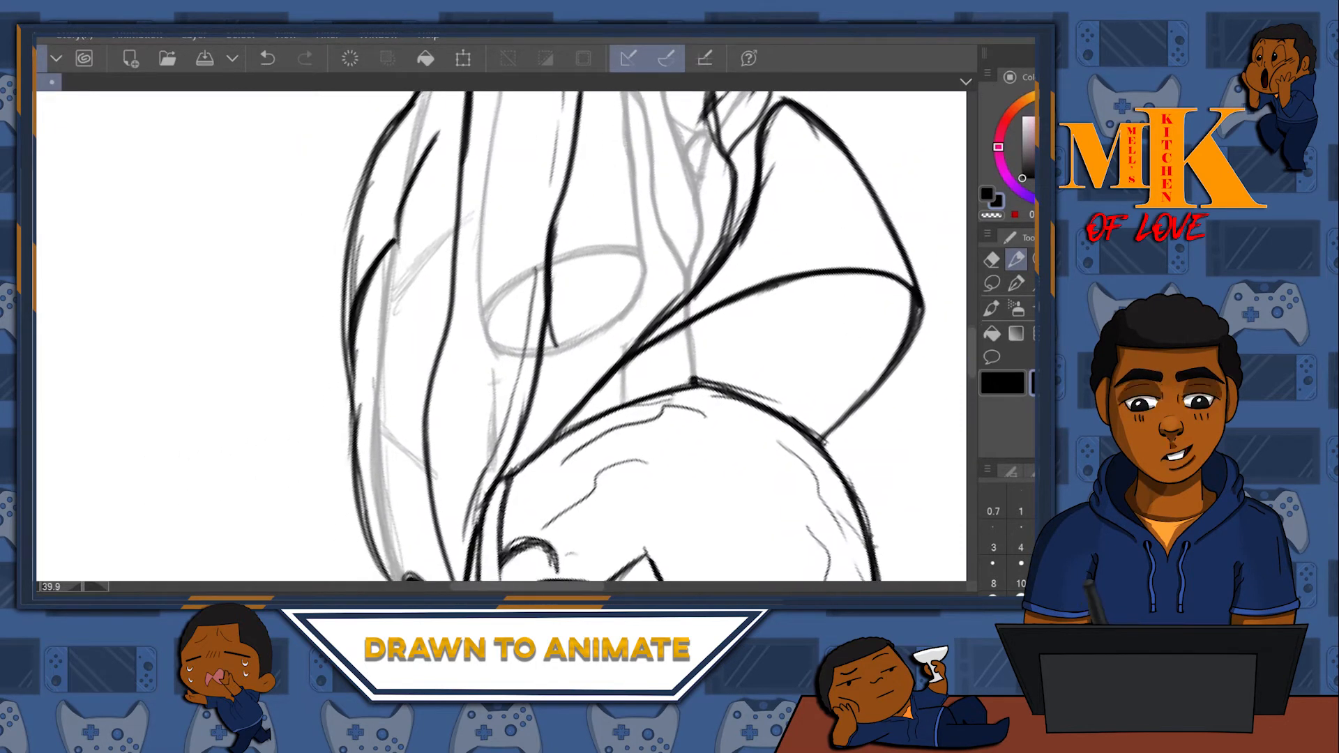
- Erase the heavy chest-side edge of the hood and redraw it as a cleaner curve from the tip to the head
left_click(992, 259)
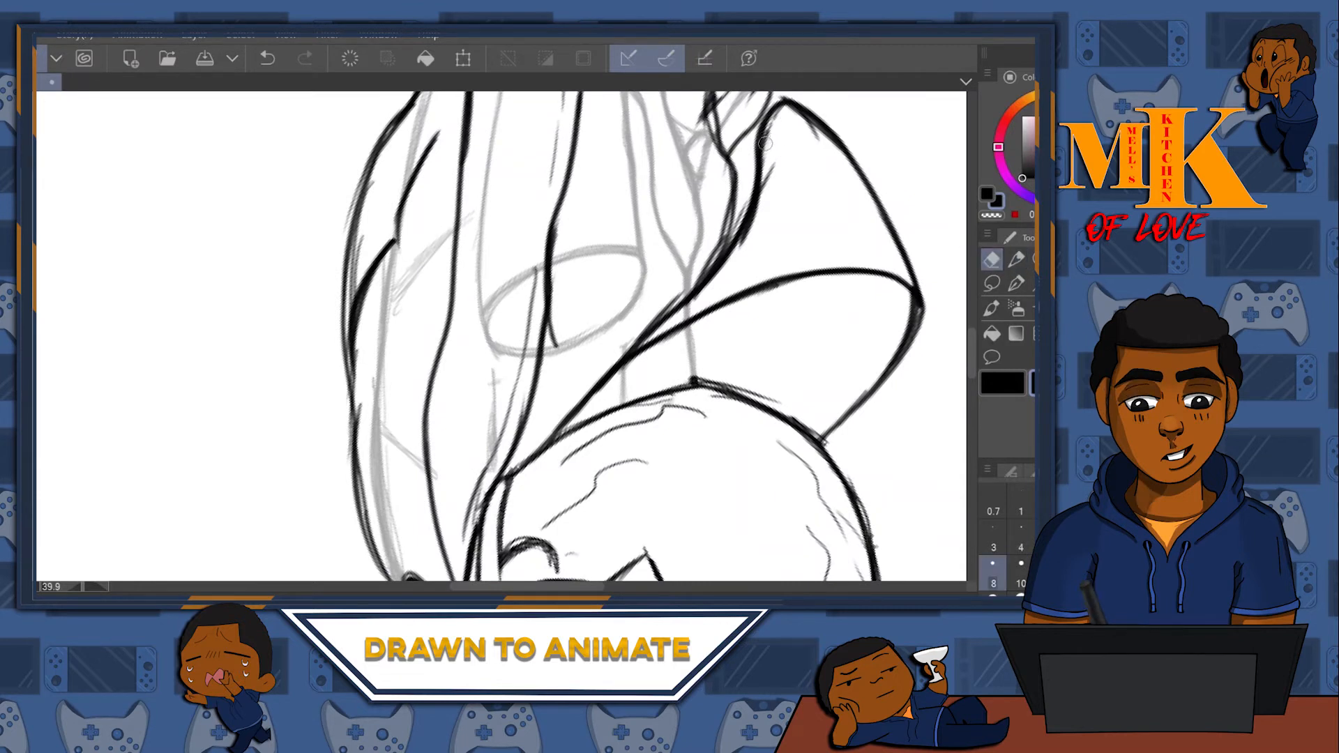
mouse_move(774, 129)
left_mouse_down()
mouse_move(757, 209)
mouse_move(653, 322)
mouse_move(577, 361)
left_mouse_up()
left_click_drag(782, 152, 652, 331)
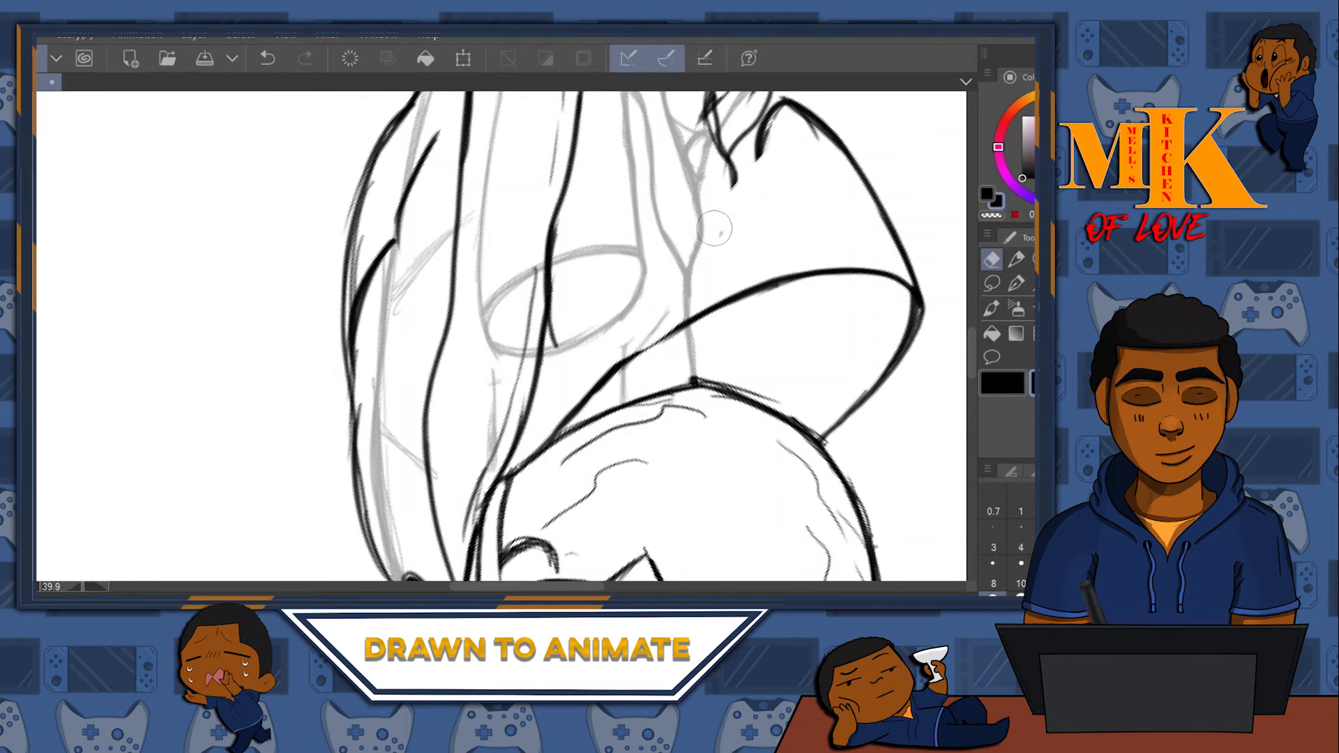
left_click(1015, 260)
mouse_move(791, 98)
left_mouse_down()
mouse_move(752, 171)
mouse_move(634, 317)
left_mouse_up()
left_click_drag(714, 234, 600, 380)
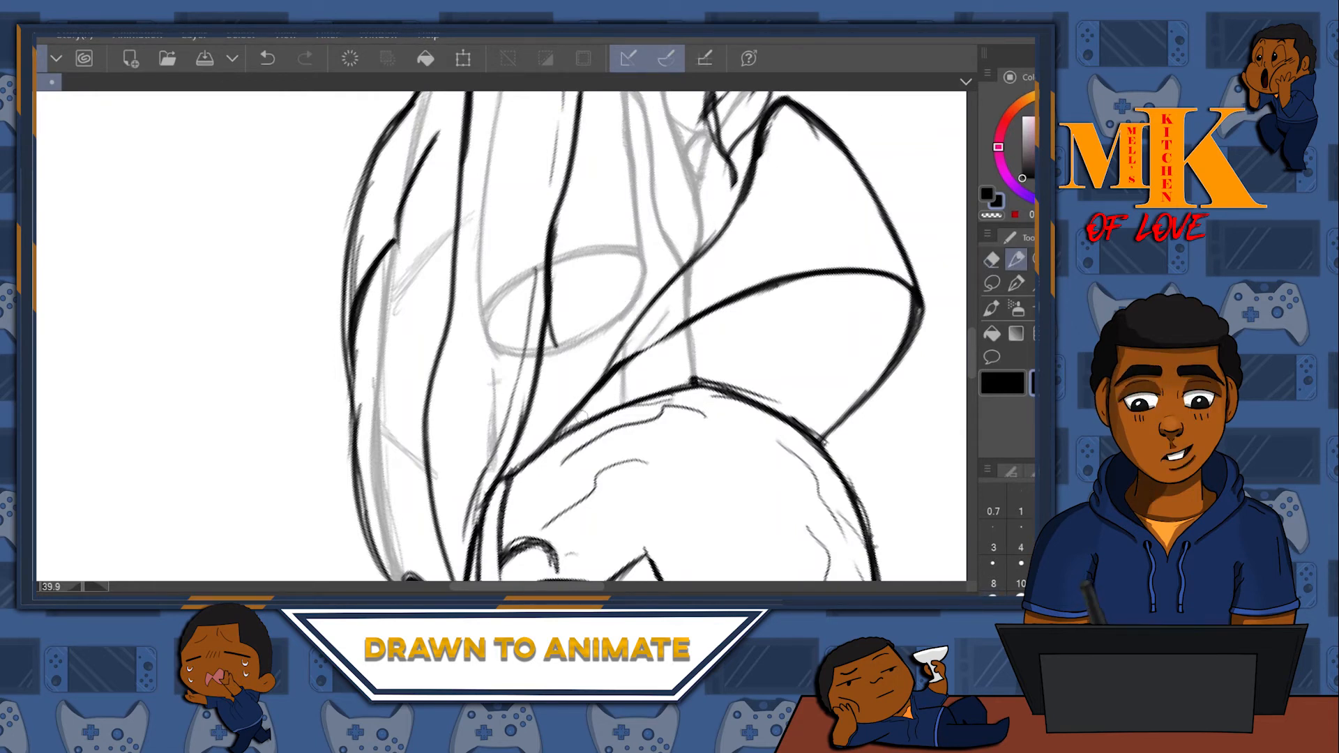
left_click_drag(647, 310, 583, 396)
- Erase the overlap where the hood edge meets the opening curve and redraw the line down to the head
left_click_drag(816, 321, 932, 265)
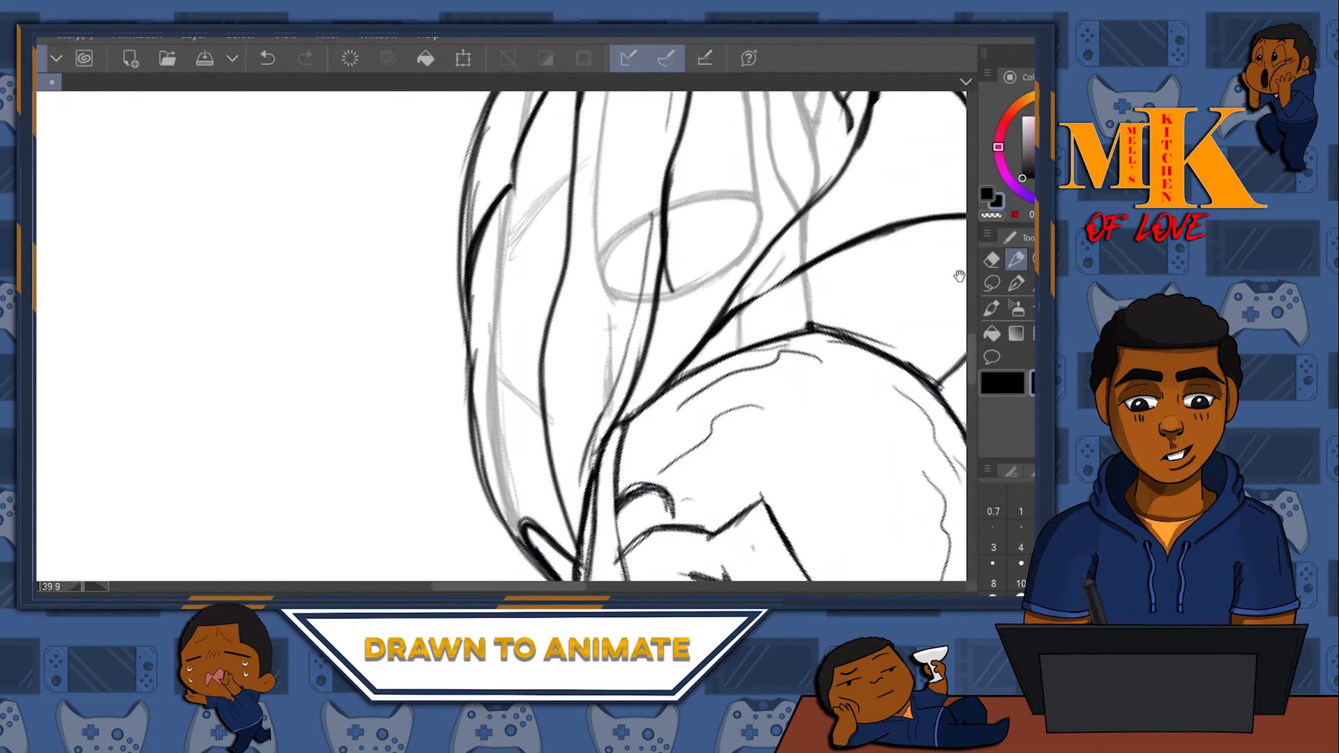
left_click(995, 261)
mouse_move(807, 242)
left_mouse_down()
mouse_move(704, 352)
mouse_move(739, 307)
left_mouse_up()
key("p")
mouse_move(906, 218)
left_mouse_down()
mouse_move(784, 282)
mouse_move(648, 397)
left_mouse_up()
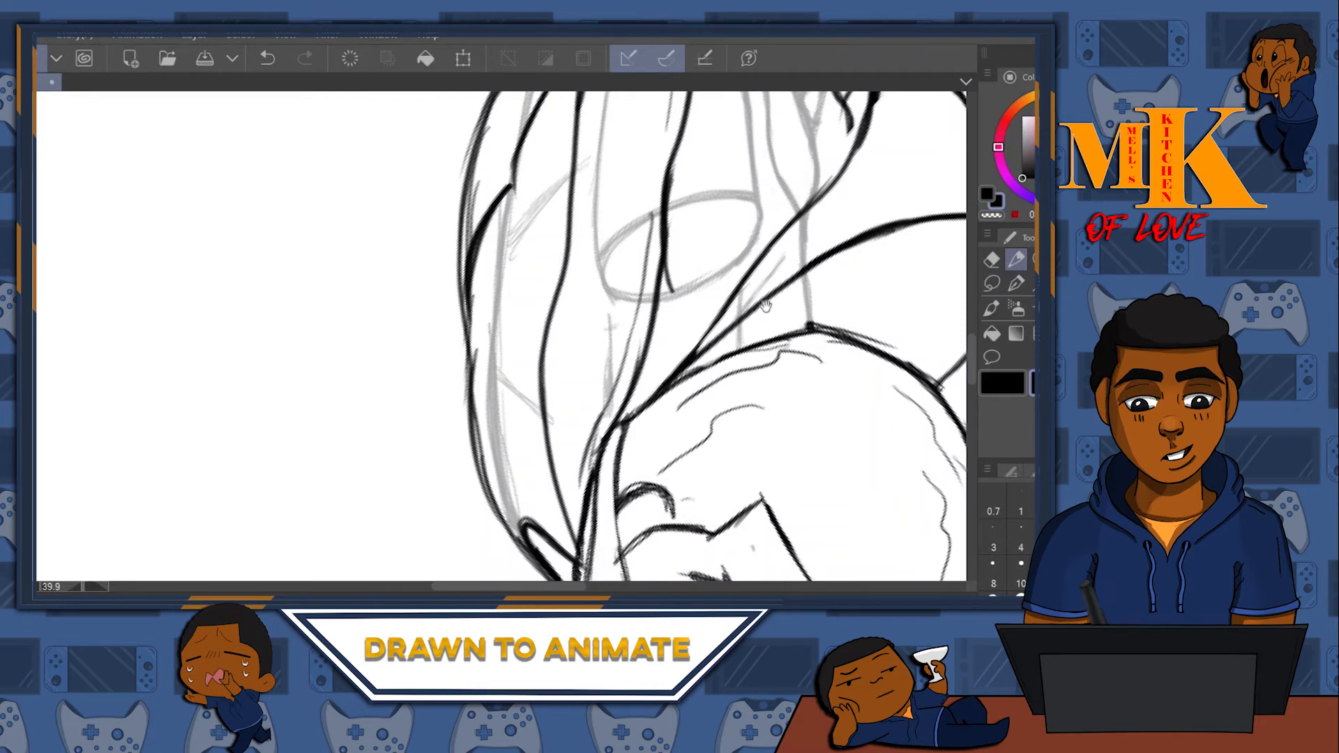
- Add an inner rim line along the hood opening and a light fold line just outside its arch
left_click_drag(803, 298, 578, 351)
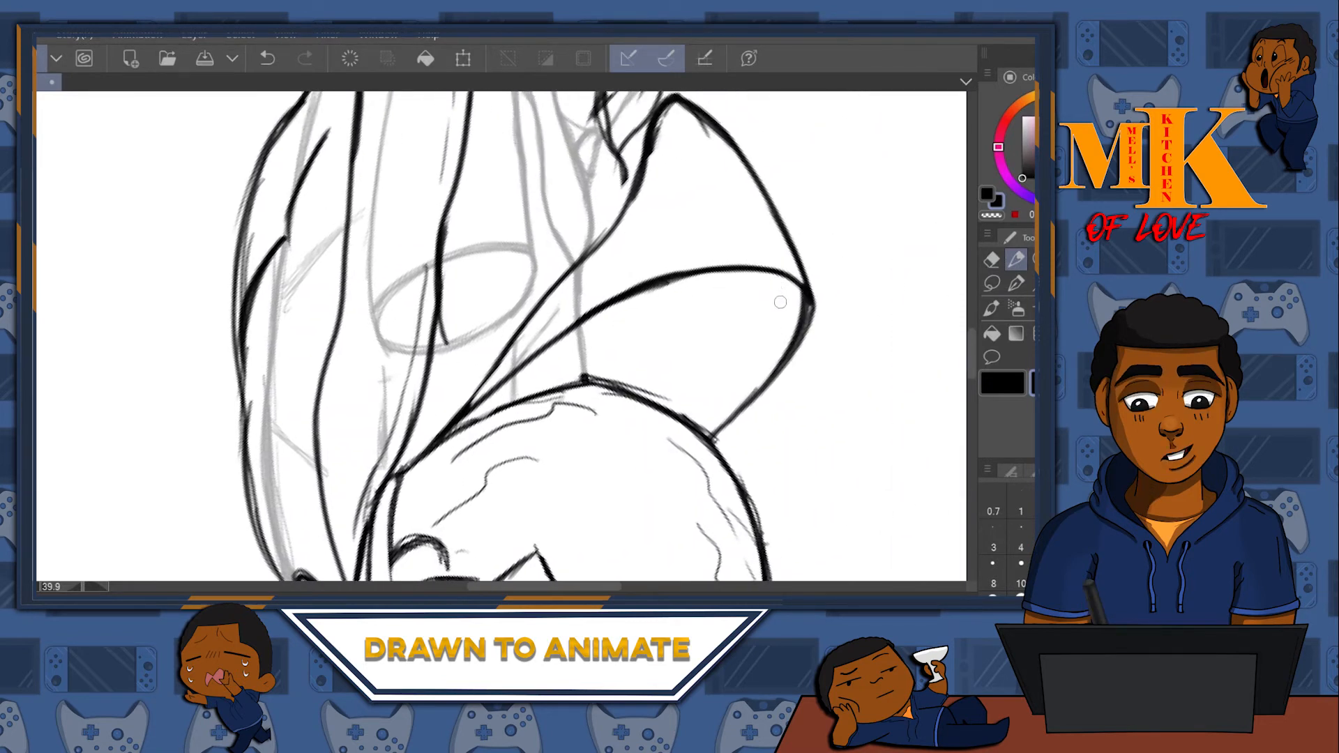
left_click_drag(783, 317, 758, 369)
left_click_drag(710, 411, 698, 426)
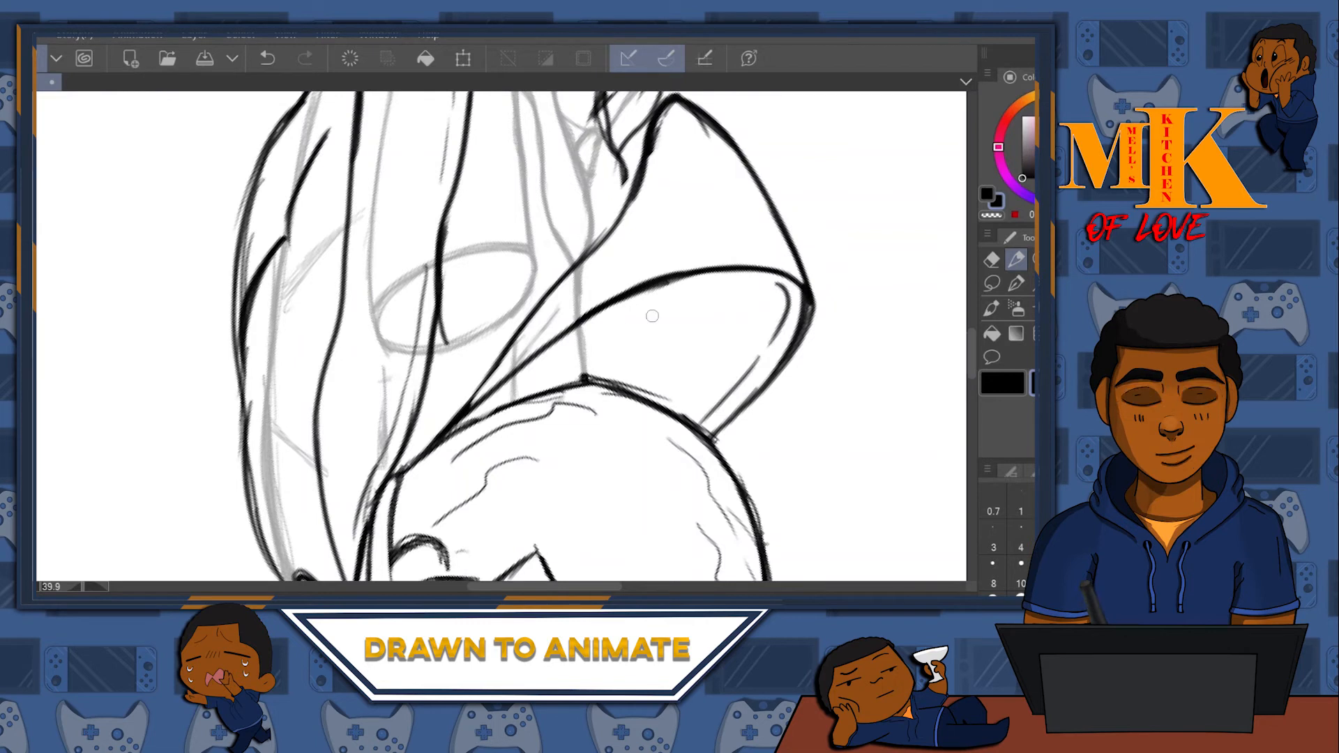
left_click_drag(757, 249, 631, 280)
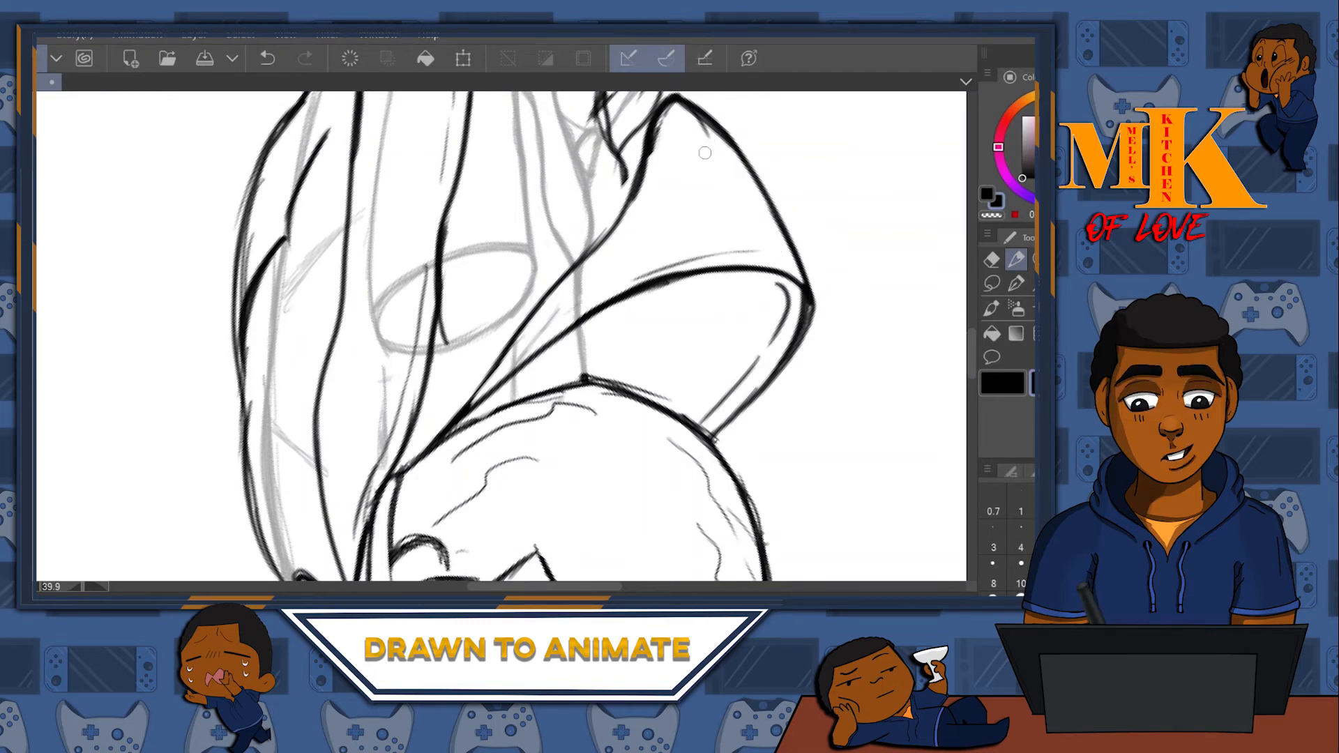
- Join the chest contour to the hood edge, undoing the first stroke and redrawing it
key("ctrl+@")
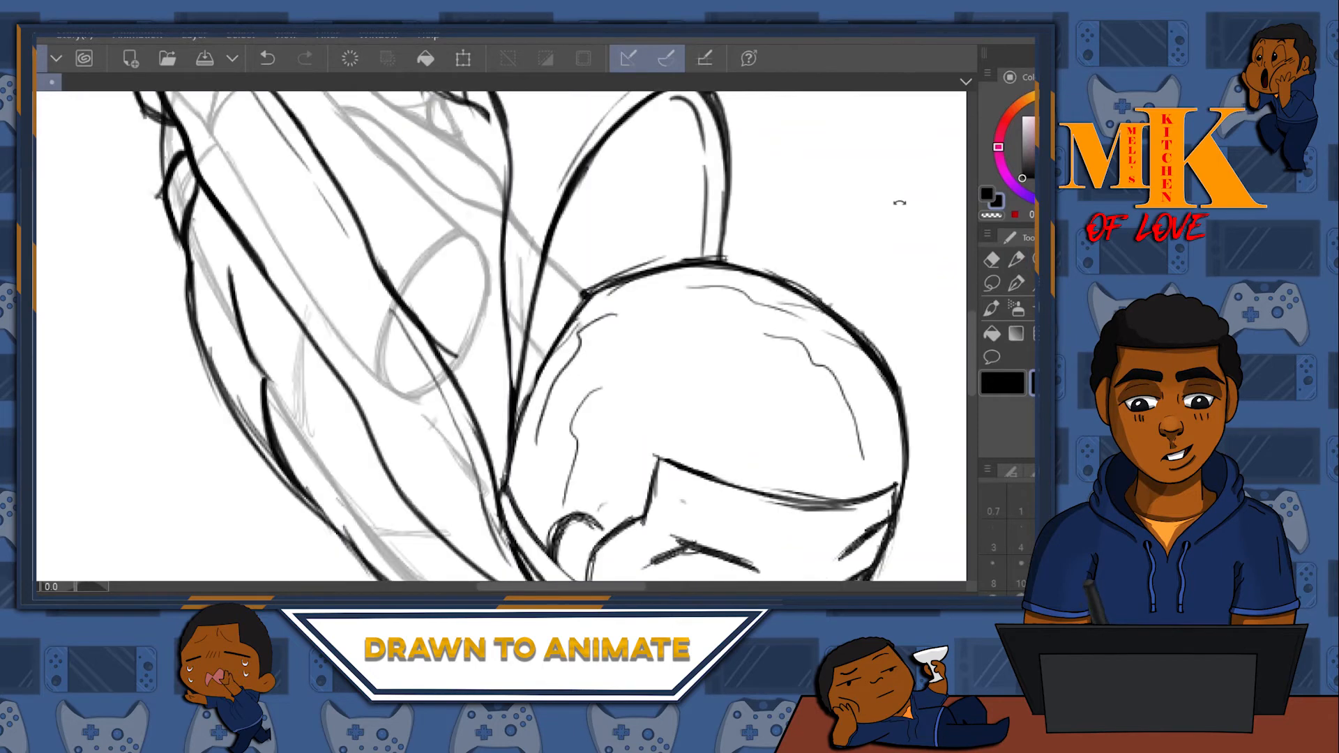
left_click_drag(656, 278, 684, 508)
left_click_drag(622, 354, 596, 263)
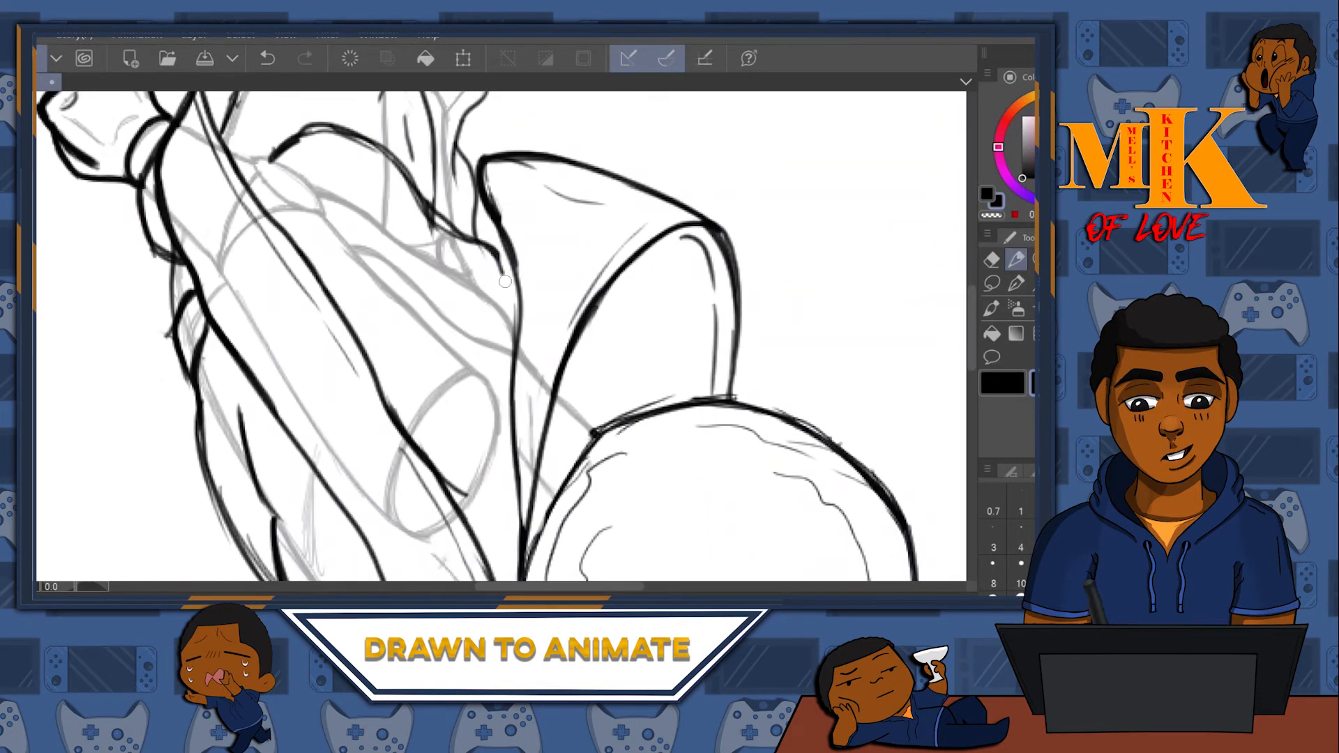
left_click_drag(510, 288, 526, 315)
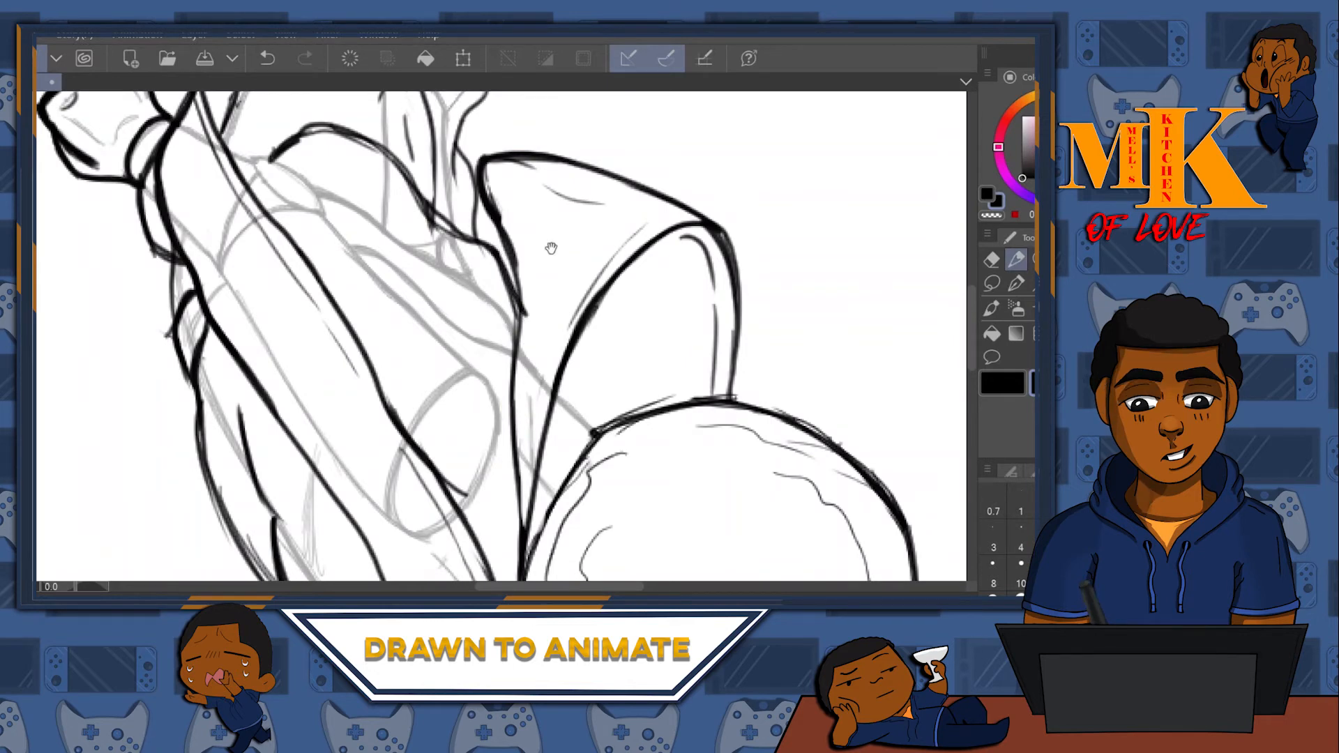
left_click_drag(551, 248, 563, 301)
key("ctrl+z")
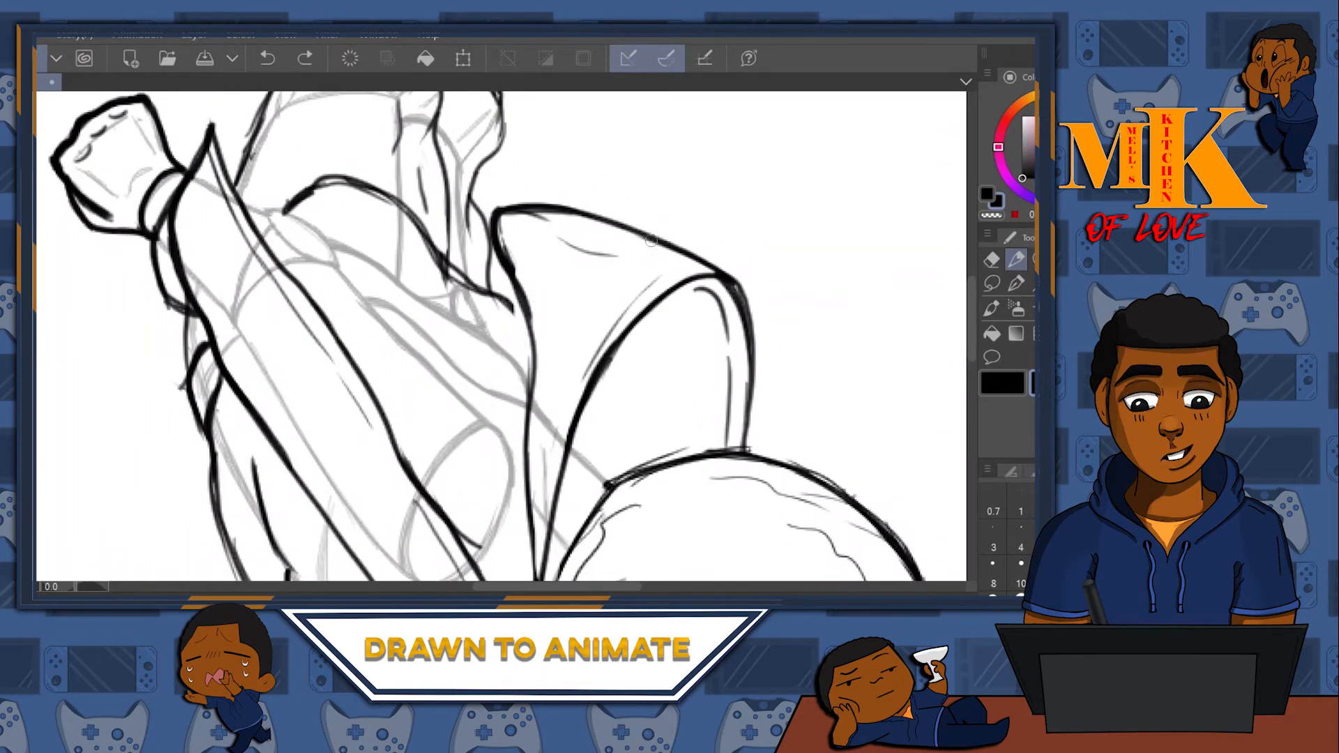
mouse_move(503, 299)
left_mouse_down()
mouse_move(526, 328)
mouse_move(663, 206)
mouse_move(730, 171)
left_mouse_up()
left_click_drag(615, 253, 583, 390)
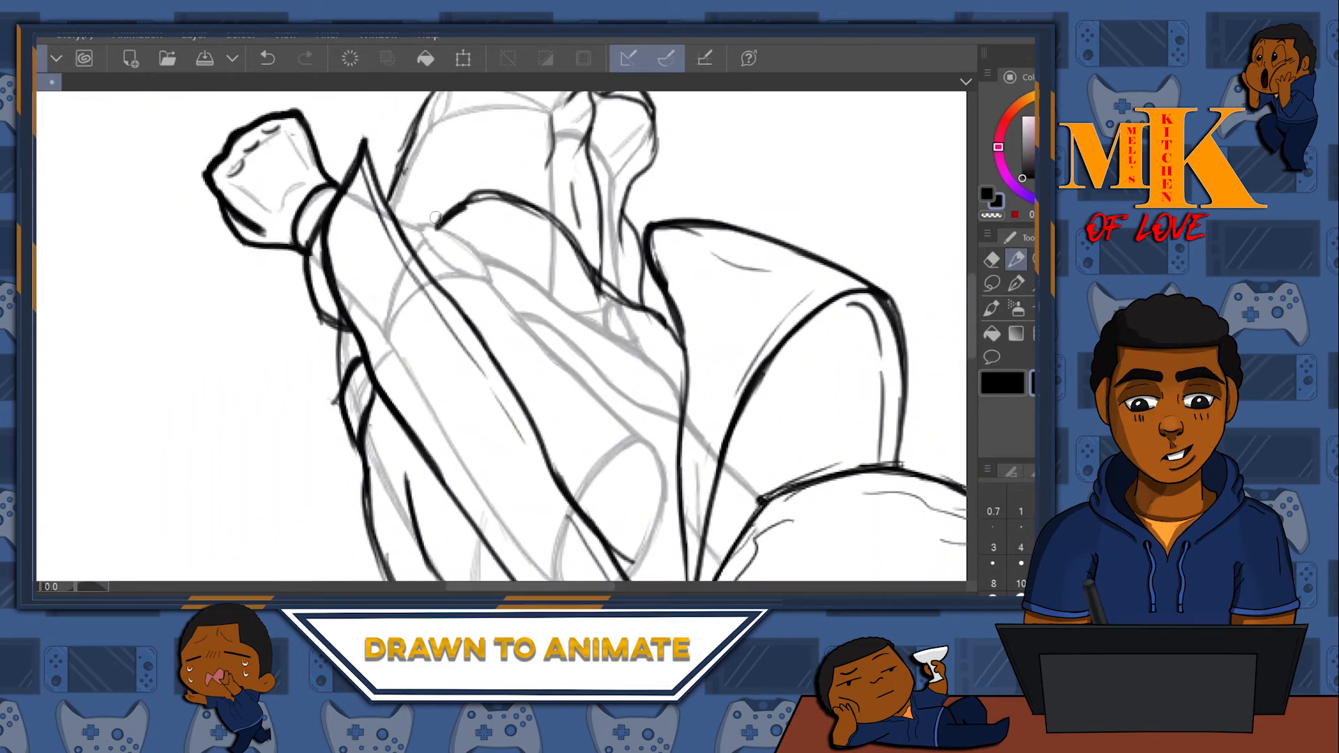
- Draw the torso contour beside the arm in two strokes, from the pointed sleeve tip down past the shoulder guide
mouse_move(455, 159)
left_mouse_down()
mouse_move(431, 256)
mouse_move(383, 142)
left_mouse_up()
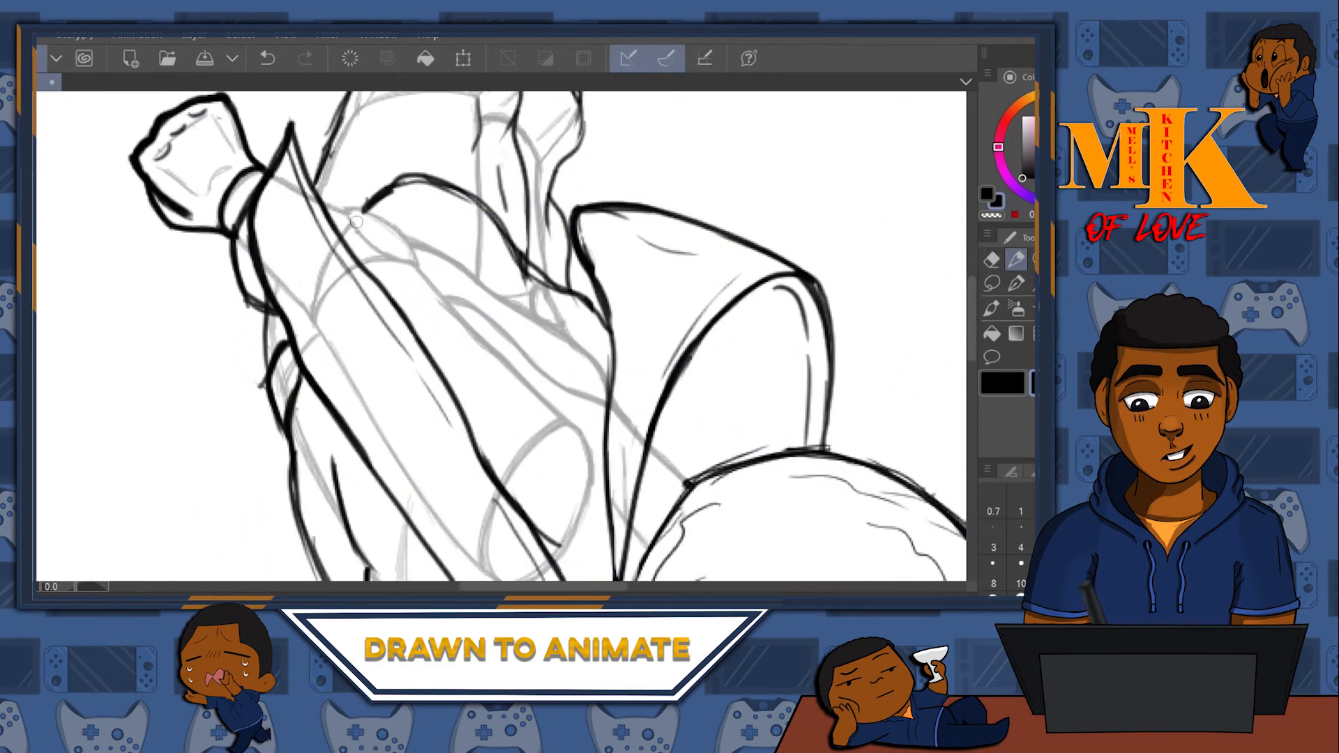
mouse_move(395, 225)
left_mouse_down()
mouse_move(440, 291)
mouse_move(543, 387)
left_mouse_up()
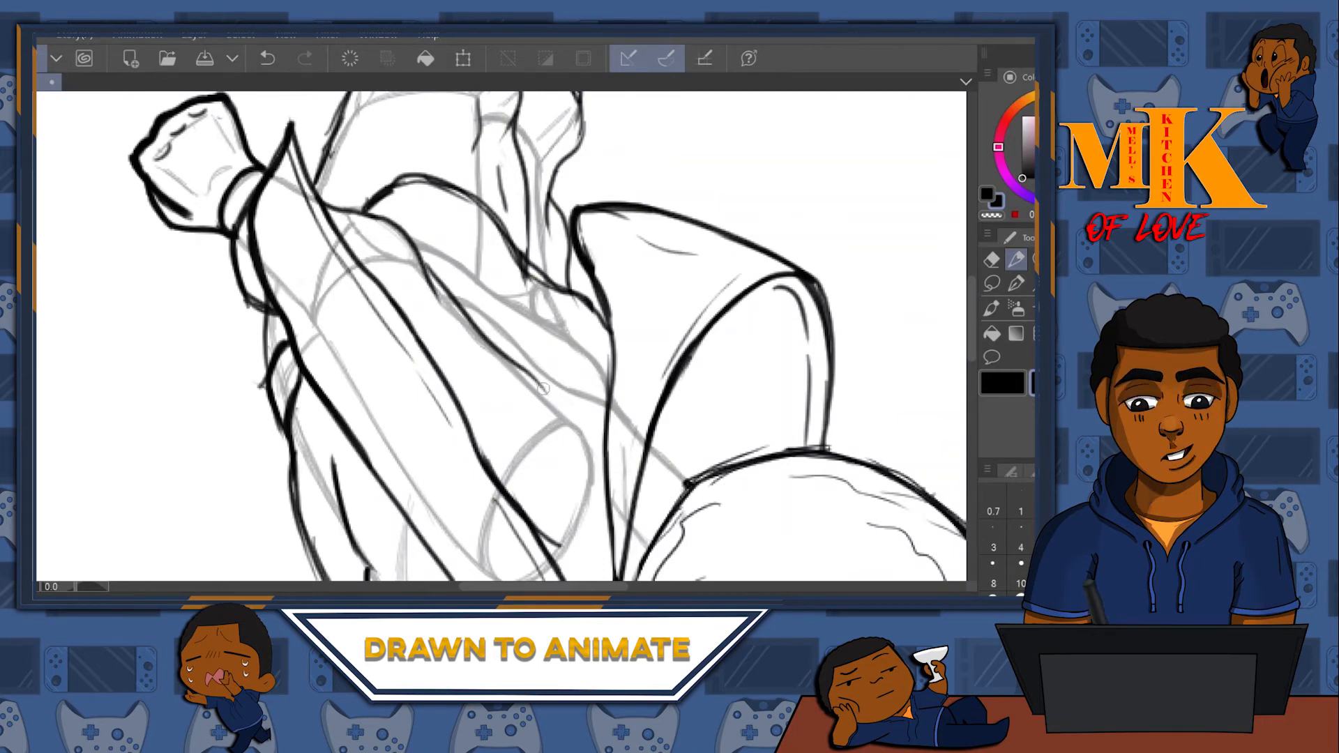
left_click_drag(563, 377, 516, 263)
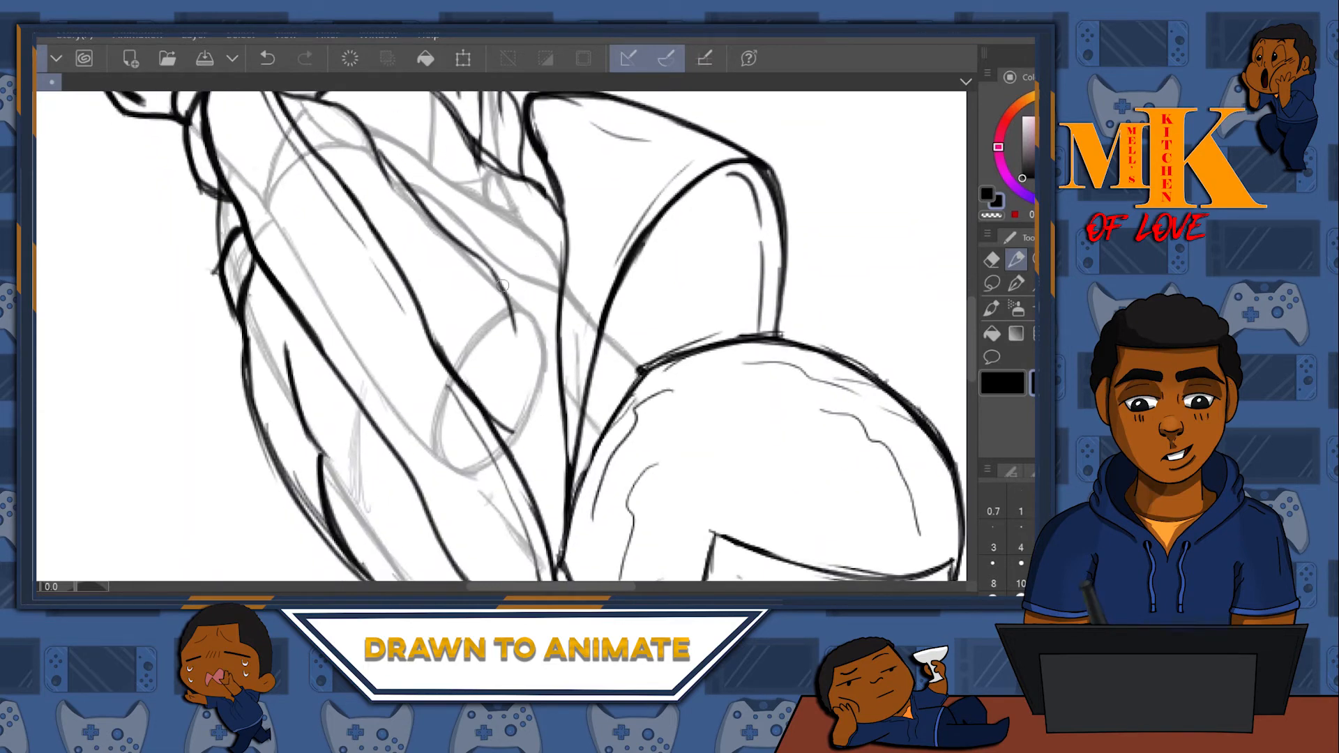
left_click_drag(533, 330, 548, 422)
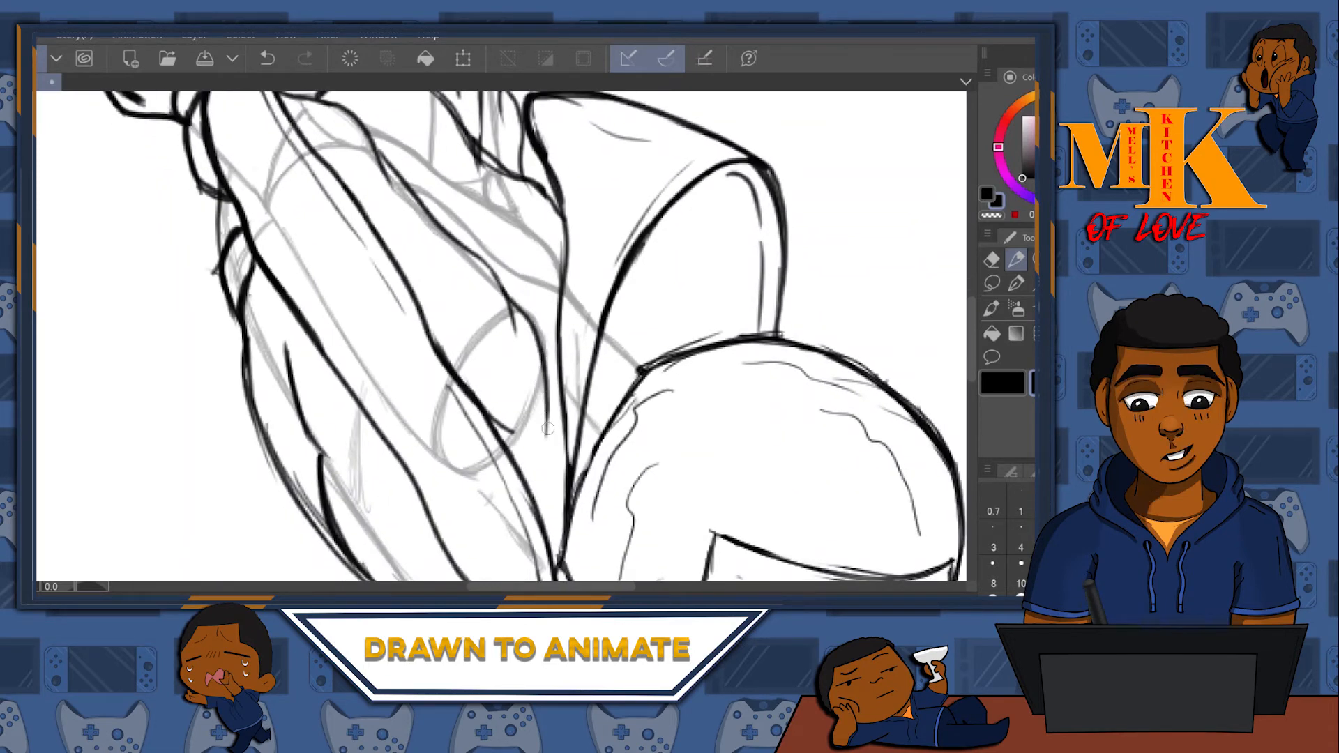
left_click_drag(538, 344, 514, 292)
left_click_drag(511, 229, 567, 337)
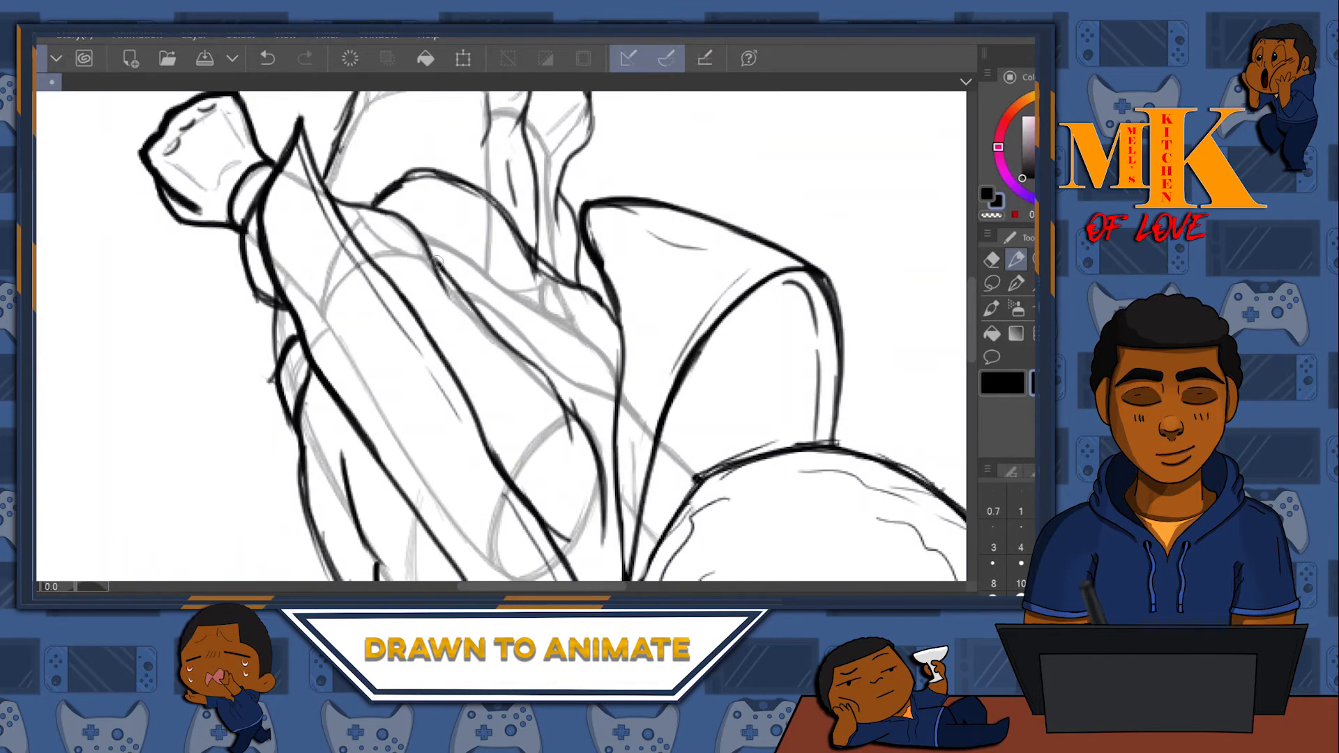
- Reinforce the upper part of the new torso contour and add a light fold line between it and the arm
left_click_drag(366, 227, 427, 278)
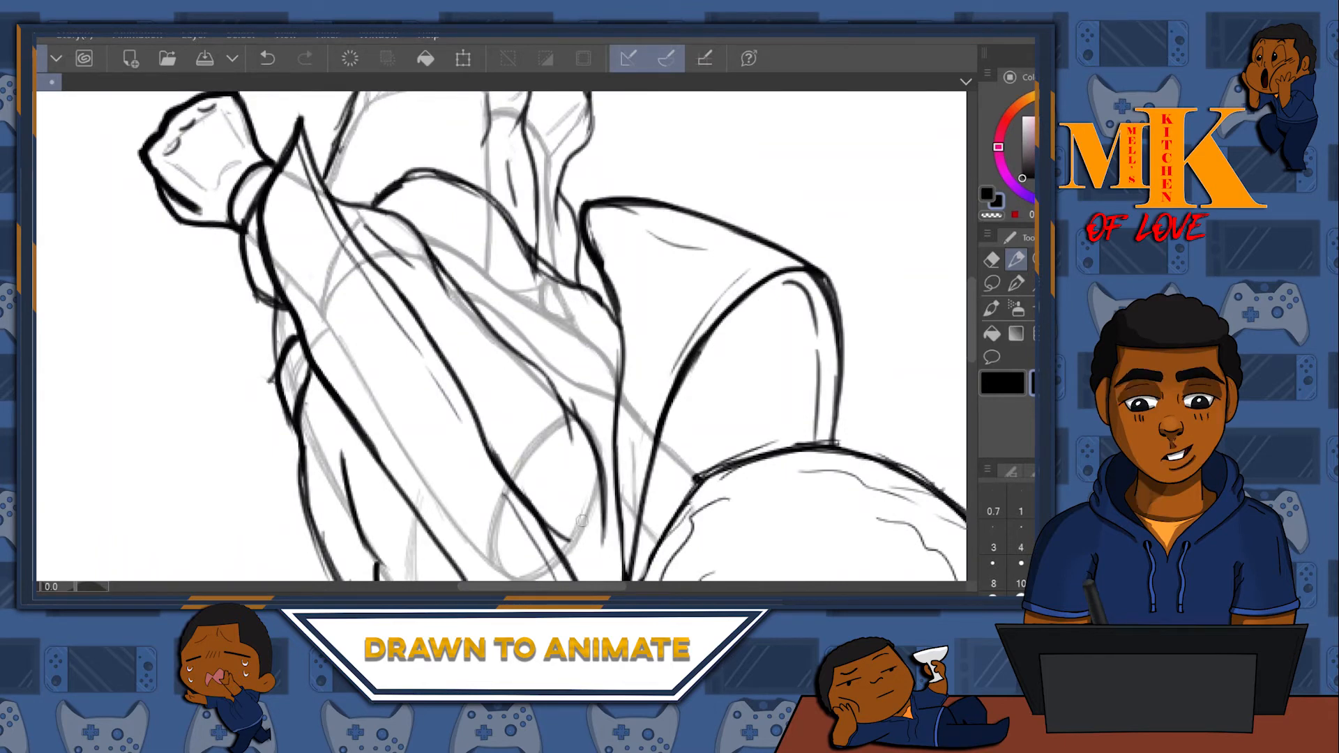
left_click_drag(468, 336, 539, 408)
mouse_move(737, 400)
left_mouse_down()
mouse_move(883, 236)
mouse_move(780, 420)
mouse_move(799, 314)
left_mouse_up()
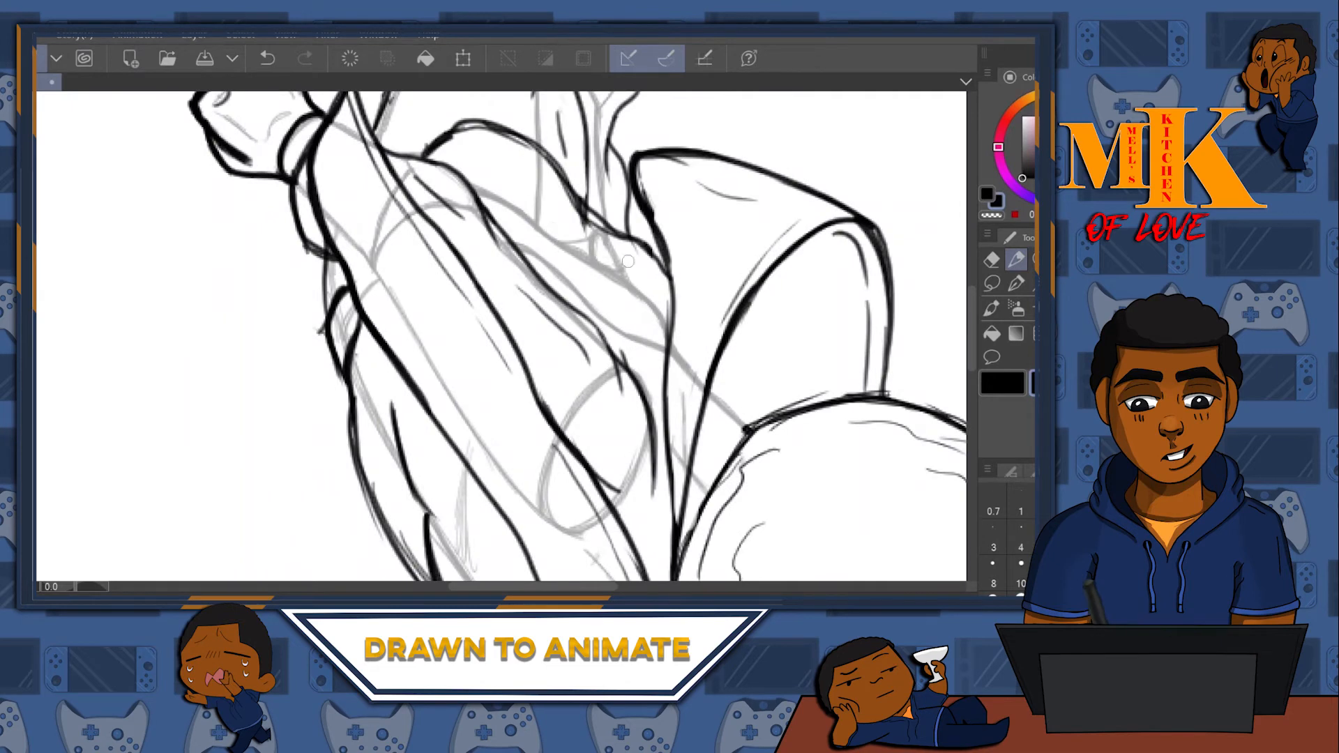
- Undo the last torso stroke and draw a crease from the waist hem down toward the neck side of the hood
left_click_drag(642, 325, 594, 313)
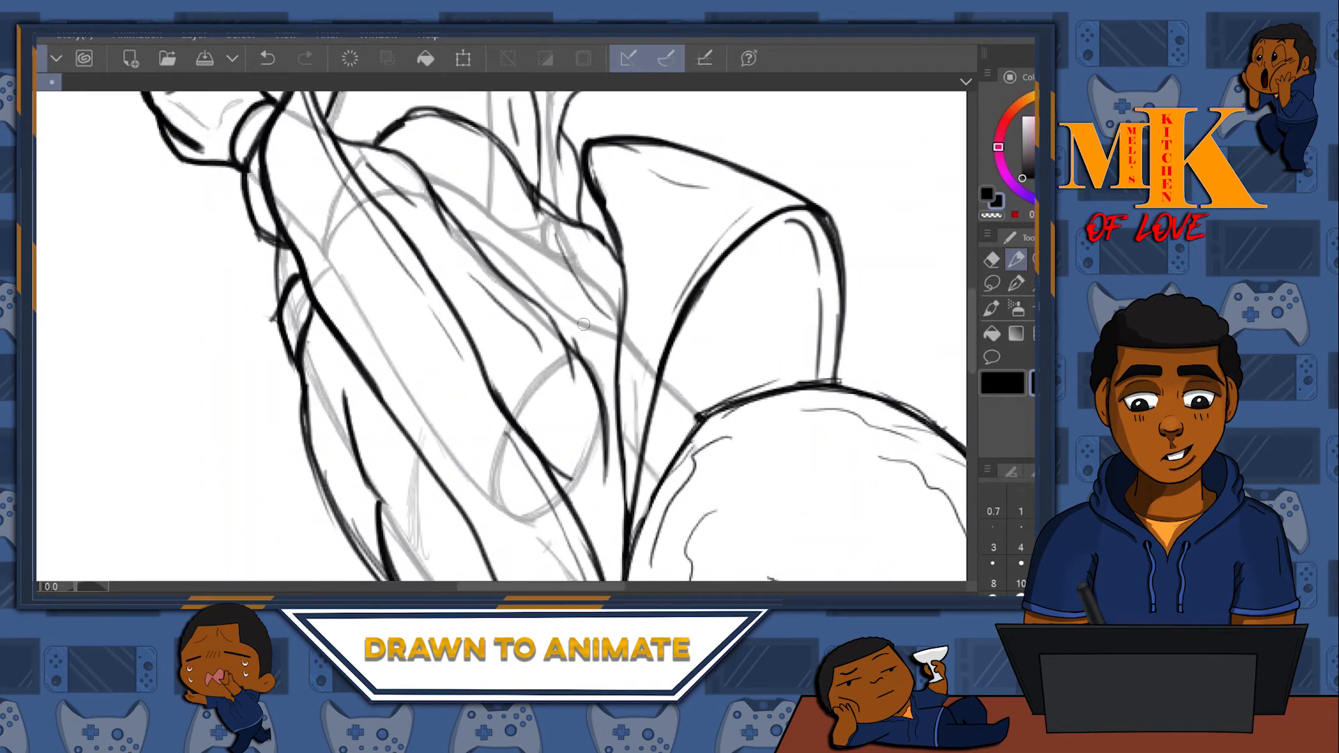
key("ctrl+z")
mouse_move(549, 238)
left_mouse_down()
mouse_move(585, 325)
mouse_move(627, 366)
mouse_move(558, 278)
mouse_move(549, 237)
left_mouse_up()
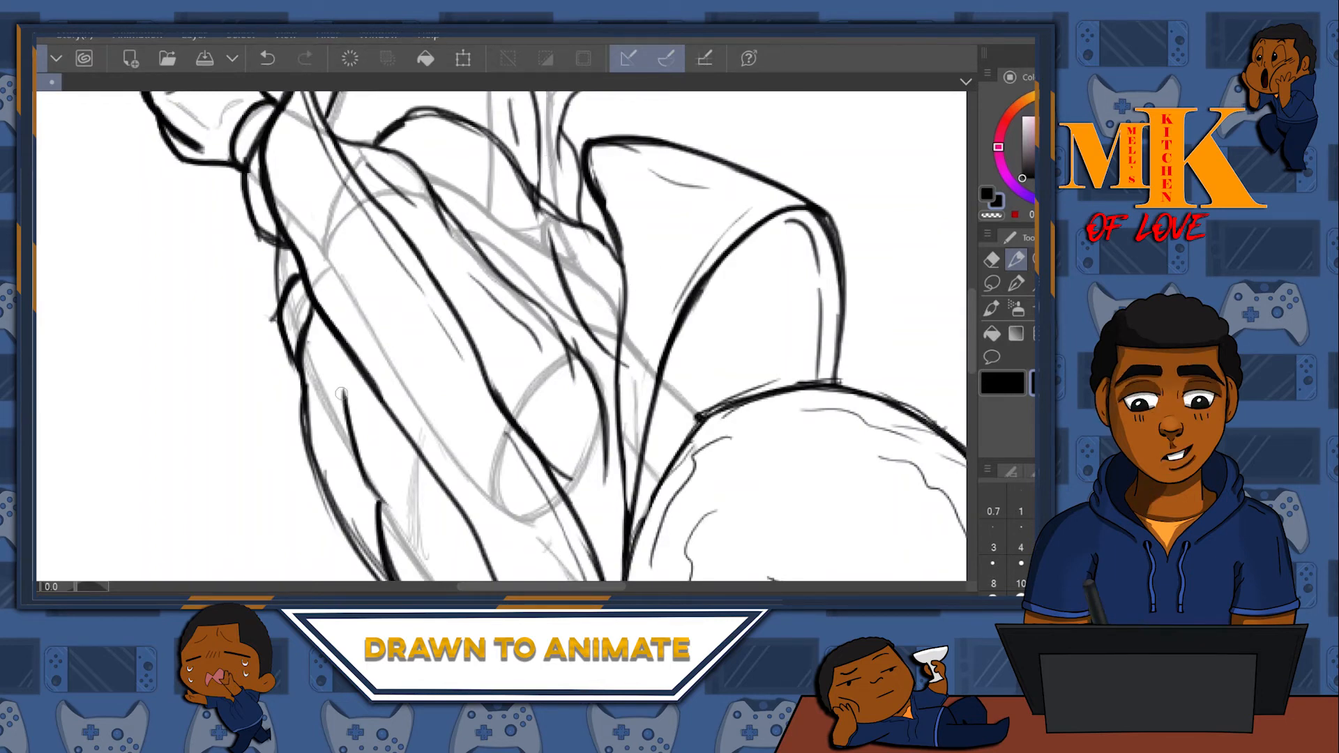
- Draw an inner line parallel to the waist hem, ending beside the base of the hood
left_click_drag(754, 451, 506, 58)
left_click_drag(622, 318, 783, 398)
left_click(1016, 262)
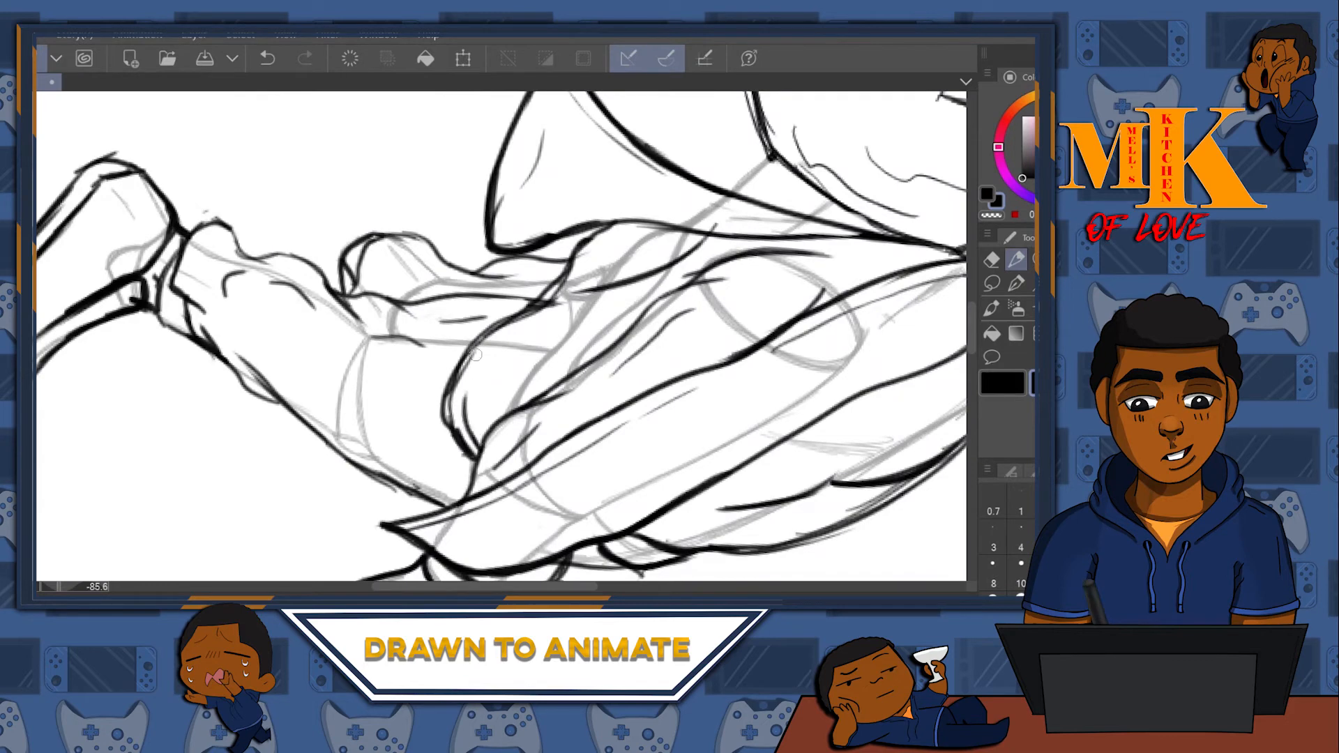
left_click_drag(491, 357, 559, 304)
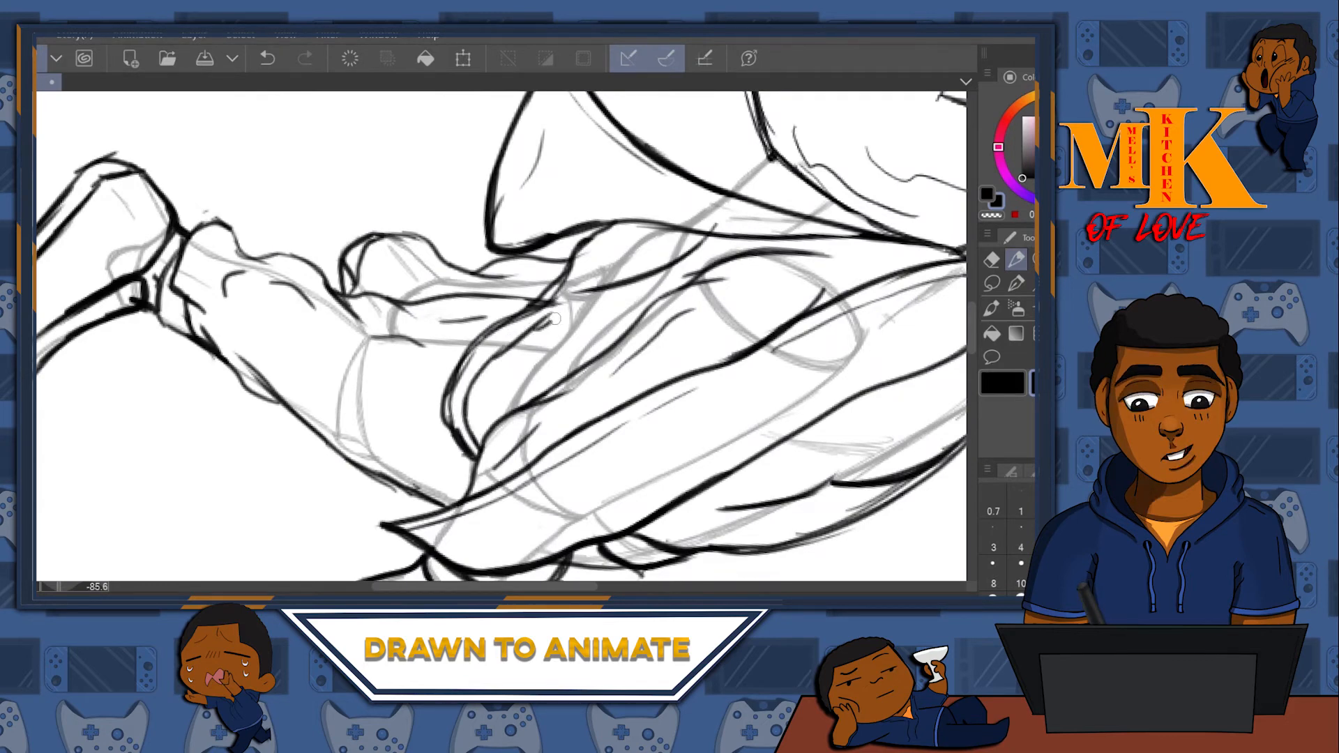
mouse_move(599, 256)
left_mouse_down()
mouse_move(633, 222)
mouse_move(572, 292)
left_mouse_up()
- Thicken the waist hem outline with a heavier stroke along its full curve
key("e")
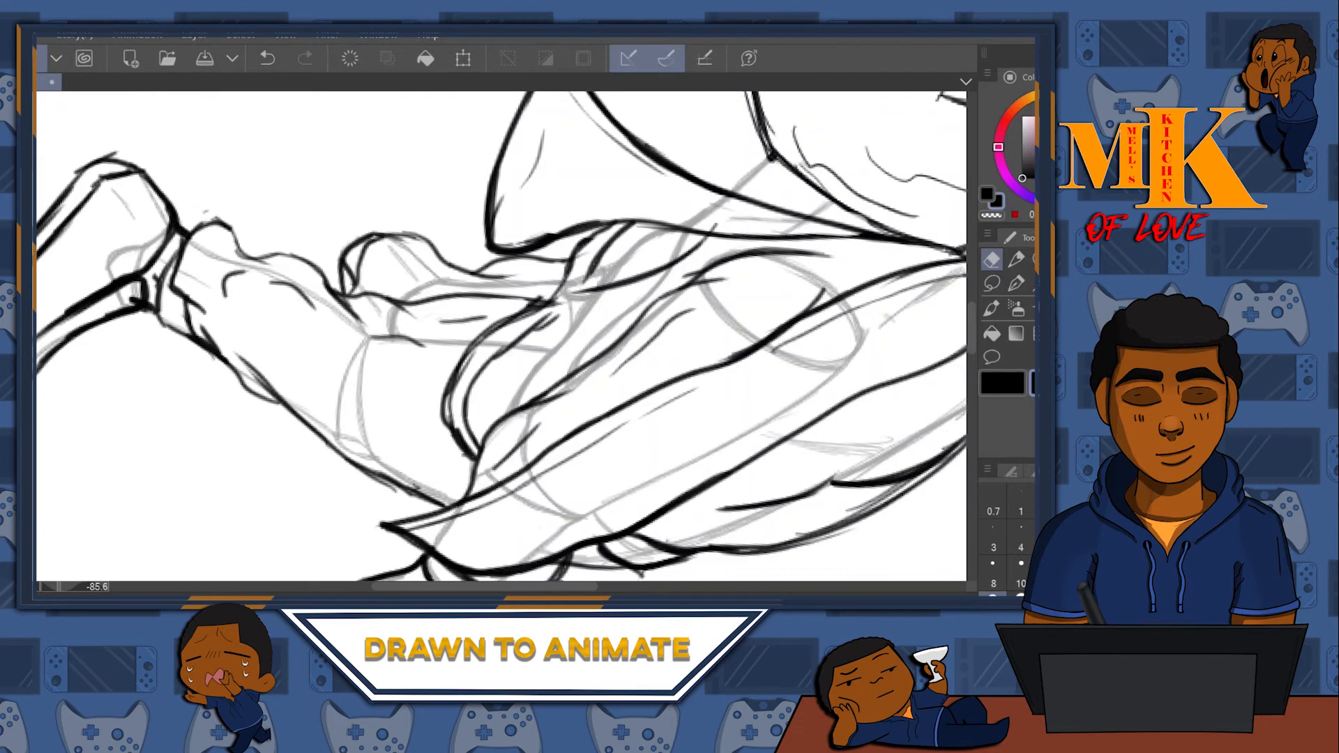
key("p")
mouse_move(579, 253)
left_mouse_down()
mouse_move(557, 288)
mouse_move(470, 359)
mouse_move(454, 410)
mouse_move(474, 453)
left_mouse_up()
mouse_move(606, 391)
left_mouse_down()
mouse_move(517, 371)
mouse_move(444, 377)
left_mouse_up()
key("ctrl+at")
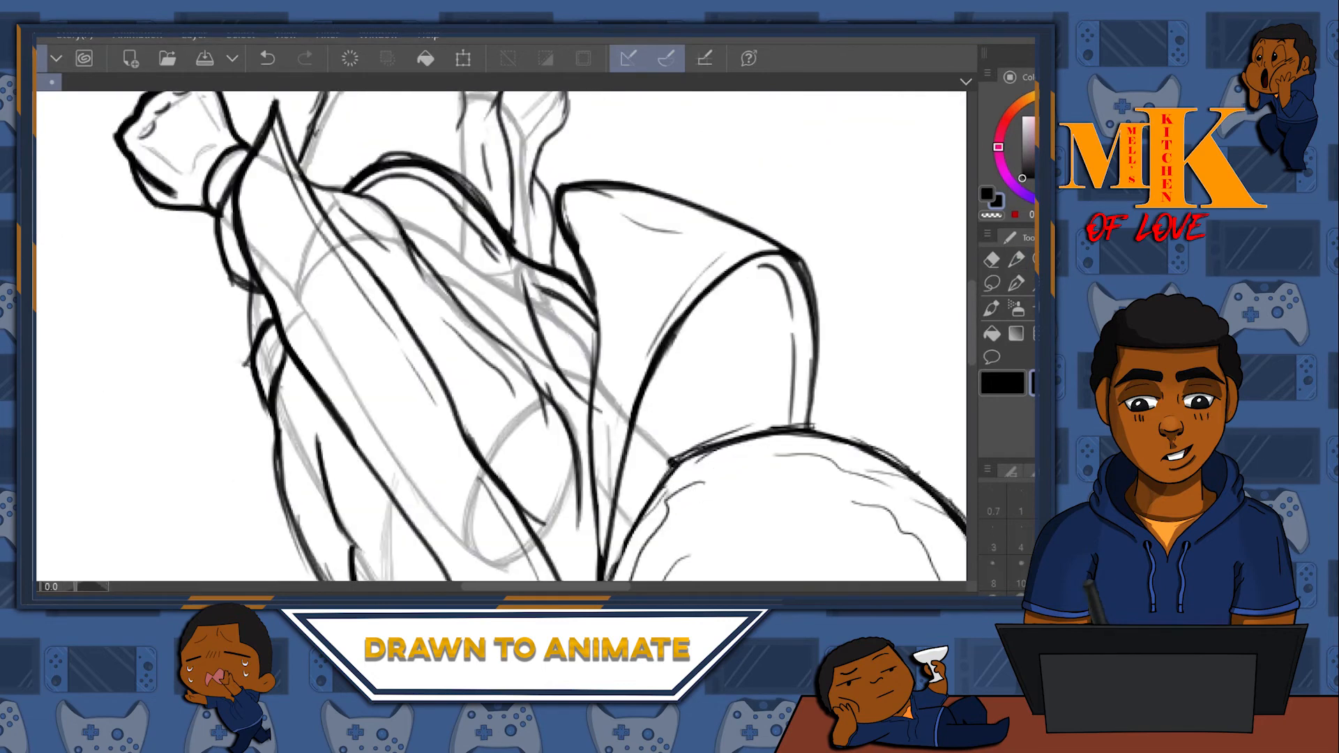
left_click_drag(845, 285, 774, 352)
left_click_drag(906, 296, 712, 258)
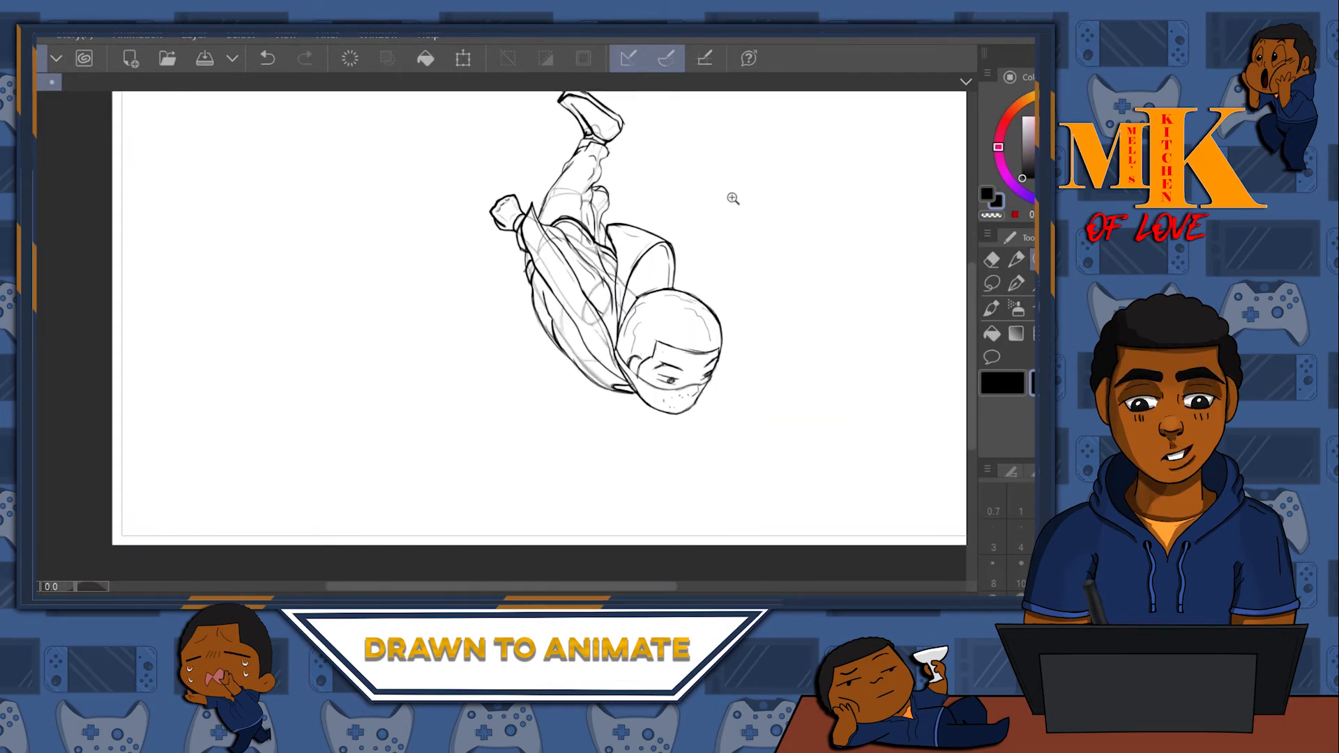
- Lasso the back outline between the sleeve and the collar, nudge it slightly with a transform, apply it and deselect
left_click(628, 283)
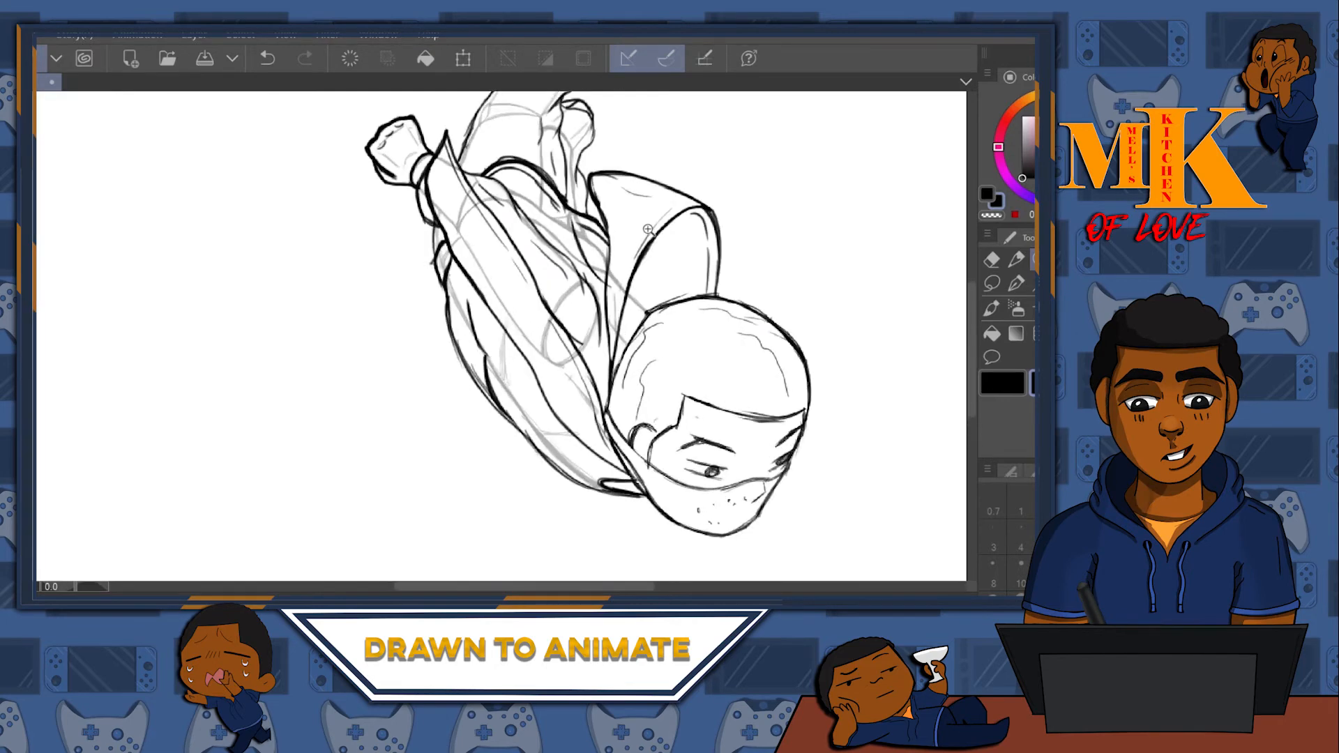
left_click(628, 283)
left_click_drag(781, 227, 659, 551)
left_click_drag(657, 343, 885, 264)
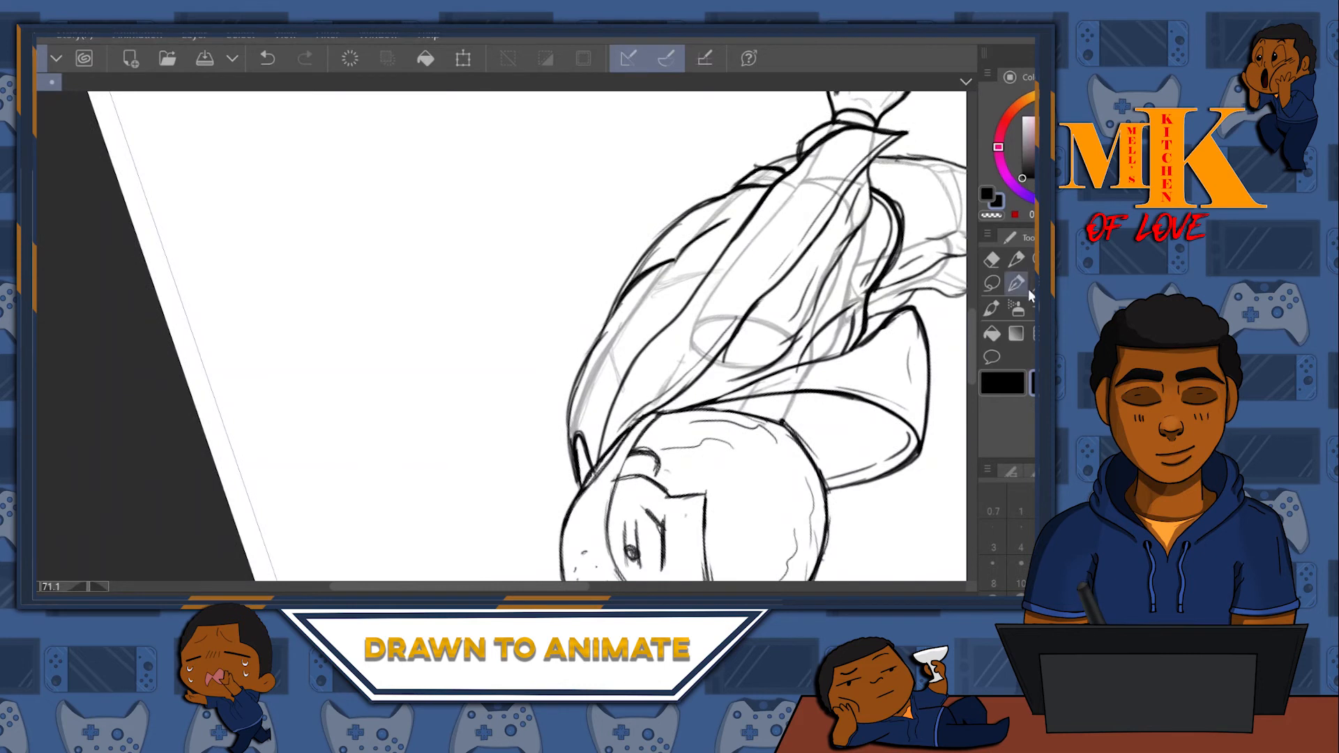
left_click(993, 284)
left_click_drag(712, 191, 730, 200)
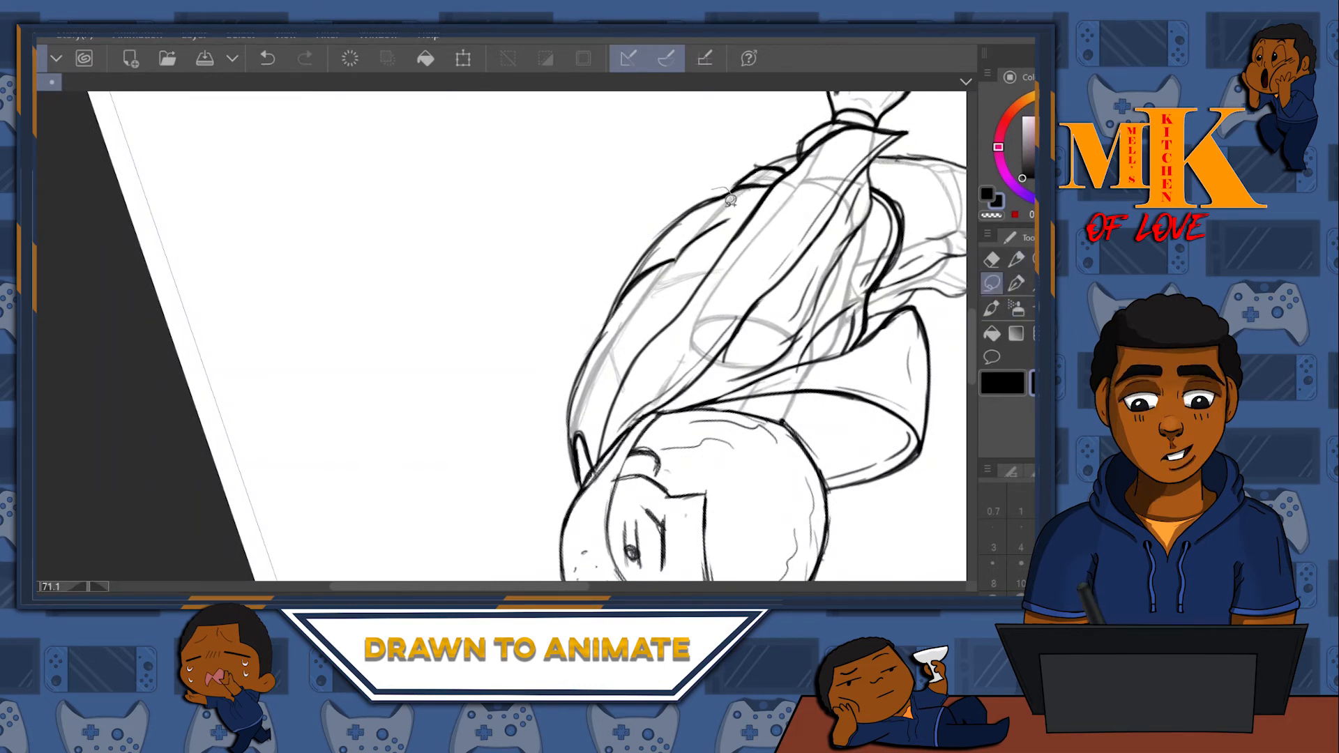
left_click_drag(632, 336, 593, 396)
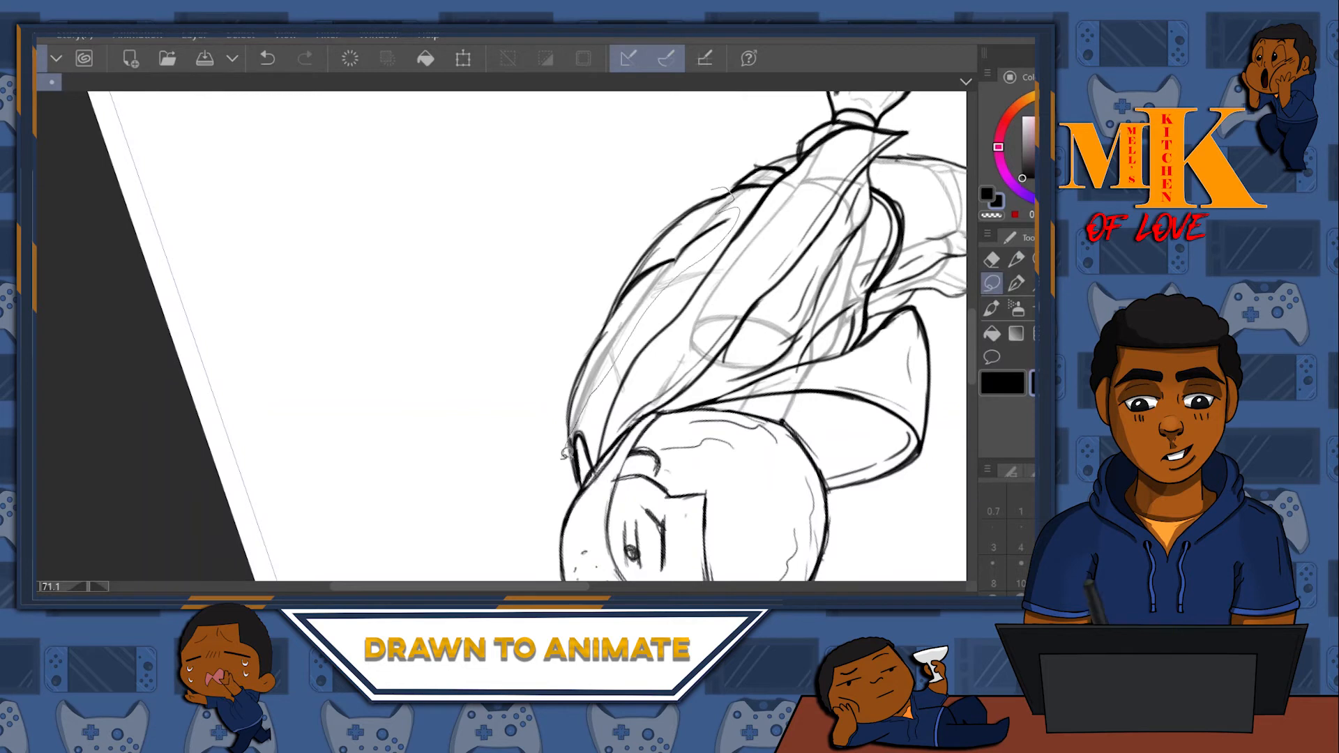
left_click_drag(568, 449, 547, 466)
key("ctrl+t")
left_click_drag(685, 265, 691, 272)
left_click_drag(808, 155, 812, 159)
left_click_drag(626, 366, 623, 370)
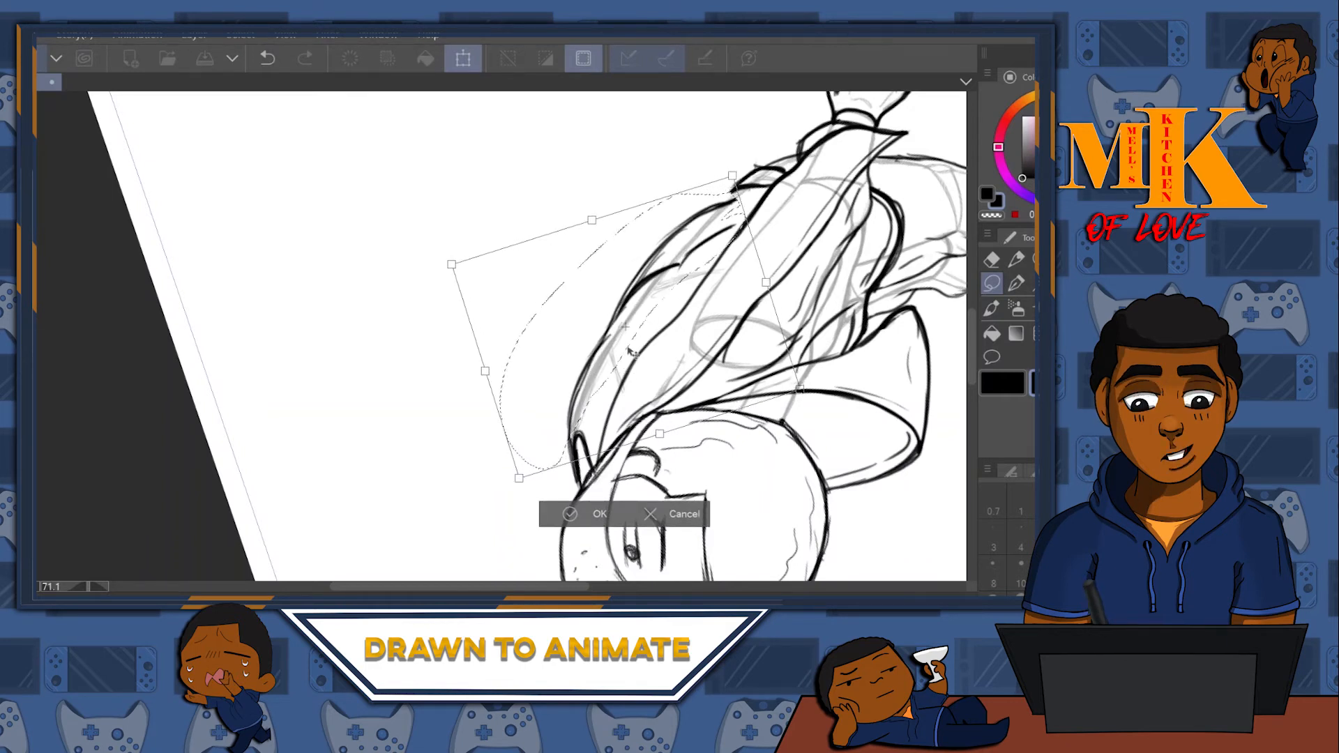
left_click(573, 515)
key("ctrl+d")
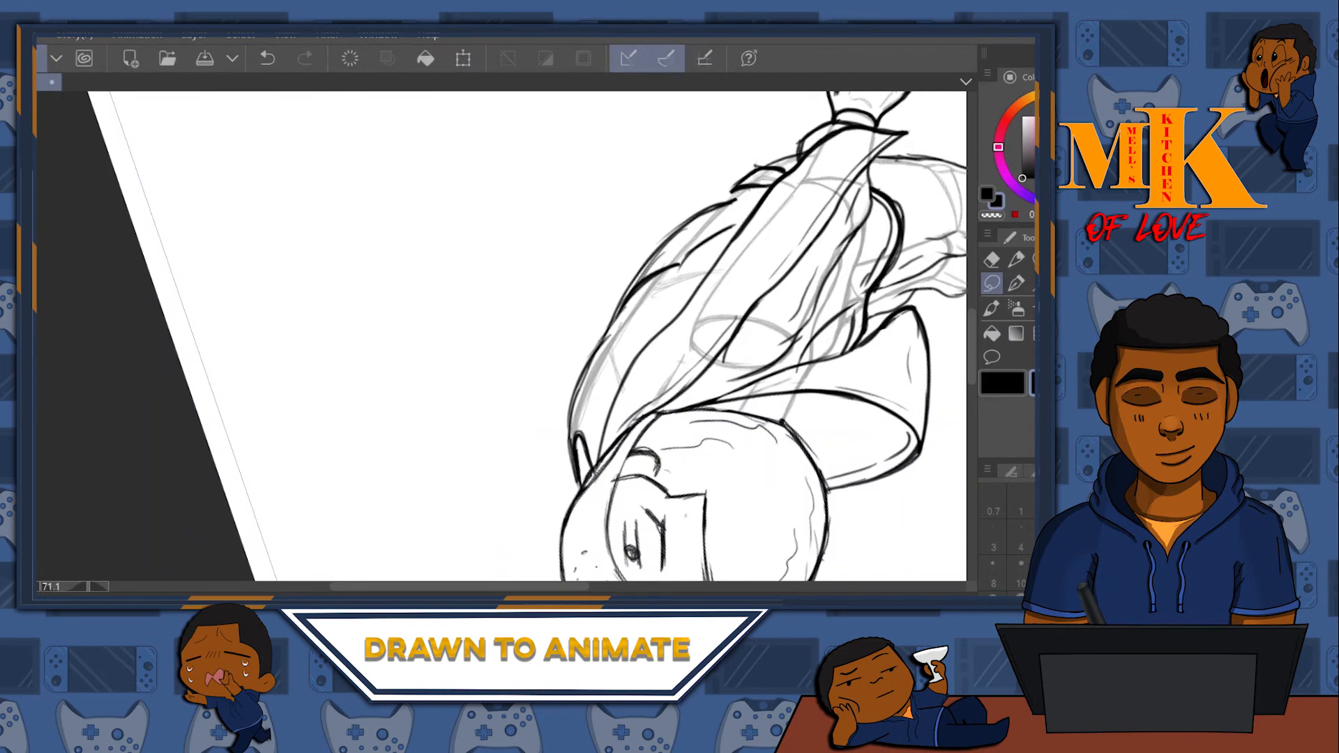
- Erase the overshooting upper end of the back outline and redraw it so that it meets the fold near the cuff
scroll(702, 226, "up", 2)
left_click_drag(702, 225, 638, 342)
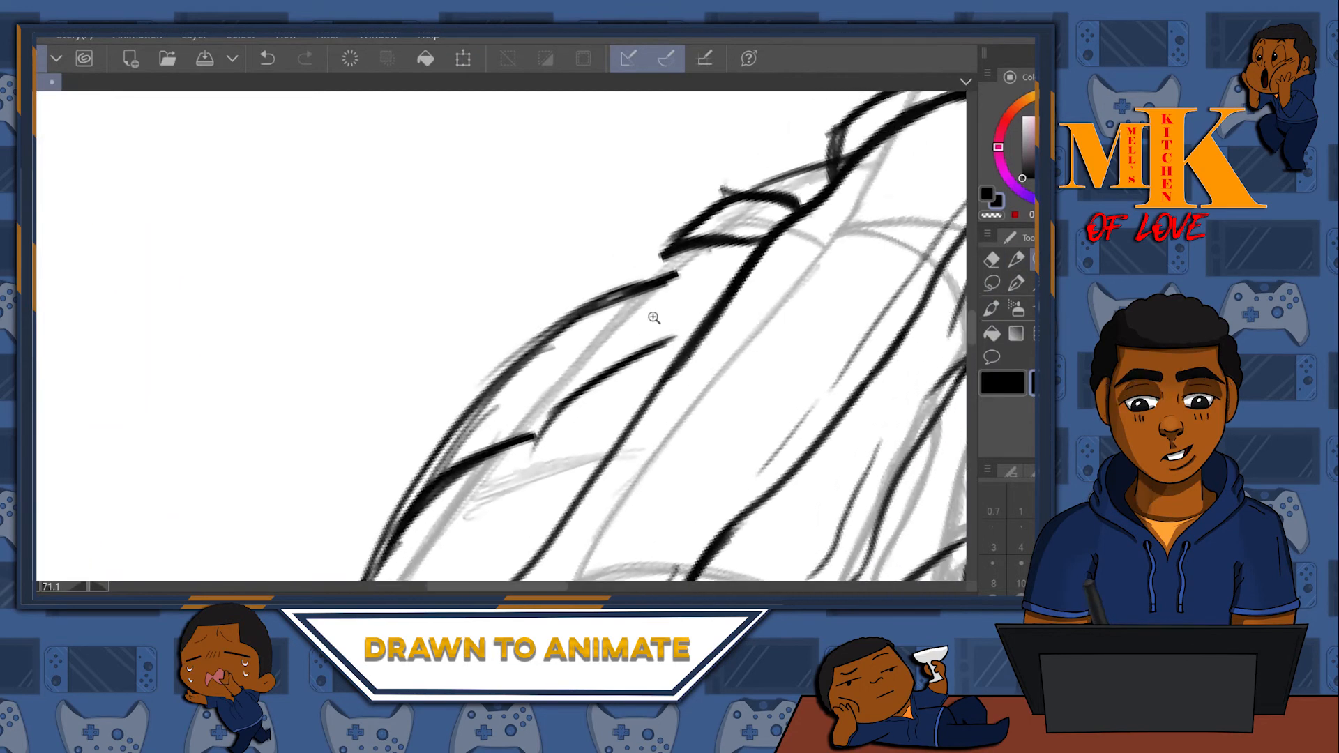
left_click(992, 259)
left_click_drag(668, 277, 623, 296)
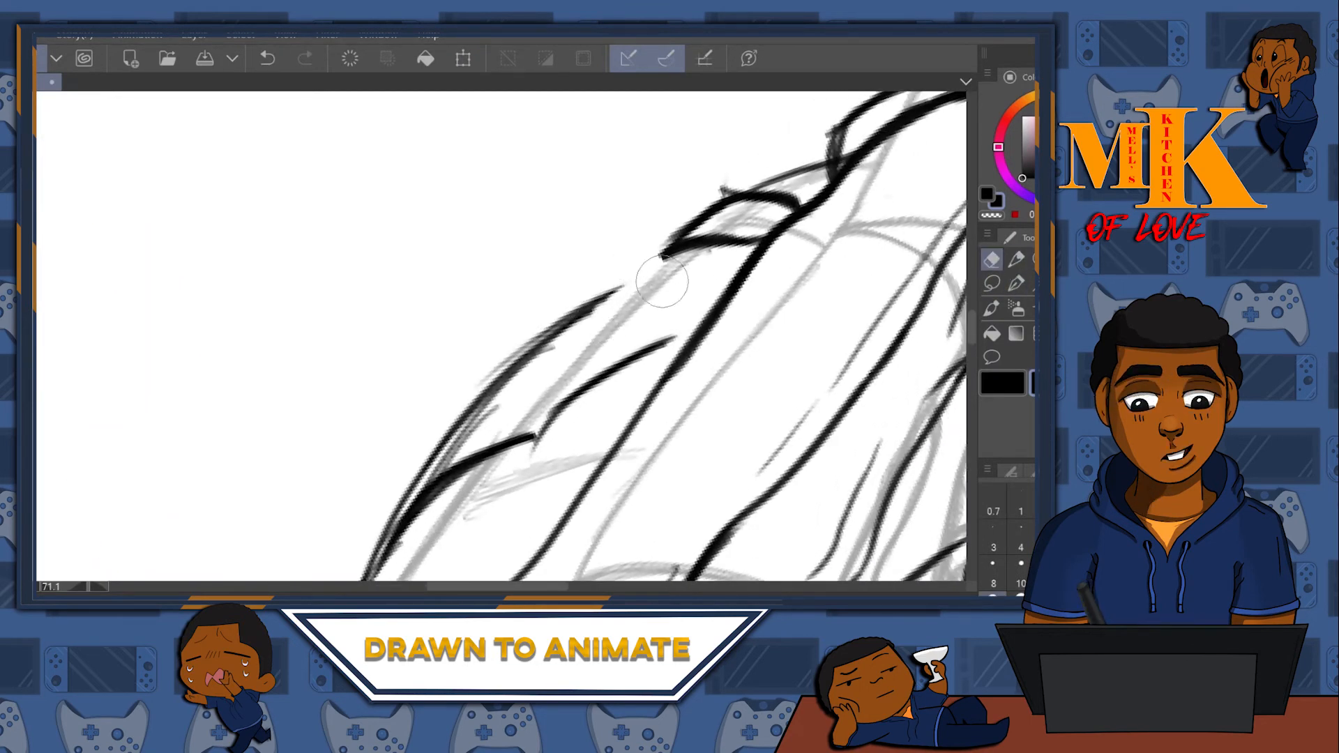
left_click(1016, 260)
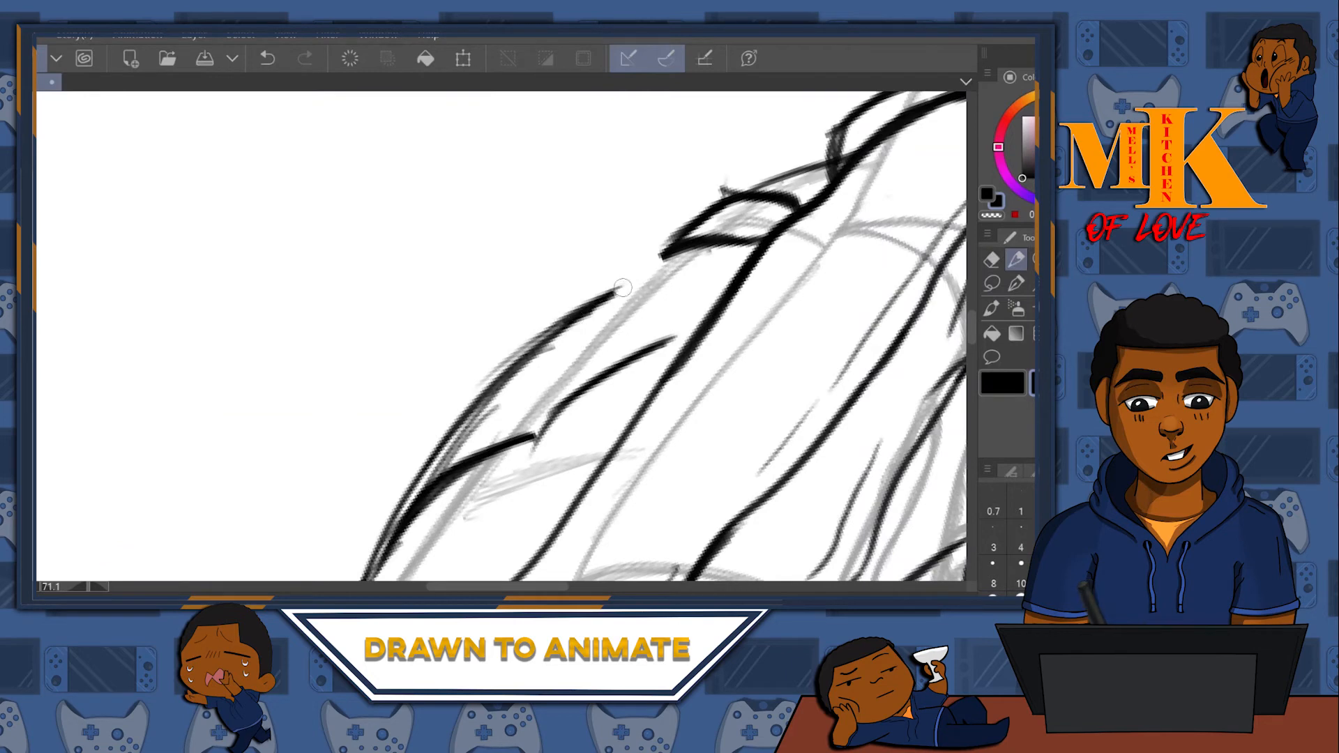
left_click_drag(615, 291, 668, 249)
- Reinforce the back outline with heavier strokes from the cuff-side fold down to the small collar loop
left_click_drag(647, 305, 732, 218)
left_click_drag(594, 337, 443, 579)
left_click_drag(529, 469, 773, 141)
mouse_move(723, 183)
left_mouse_down()
mouse_move(615, 410)
mouse_move(622, 556)
left_mouse_up()
left_click_drag(688, 396, 601, 500)
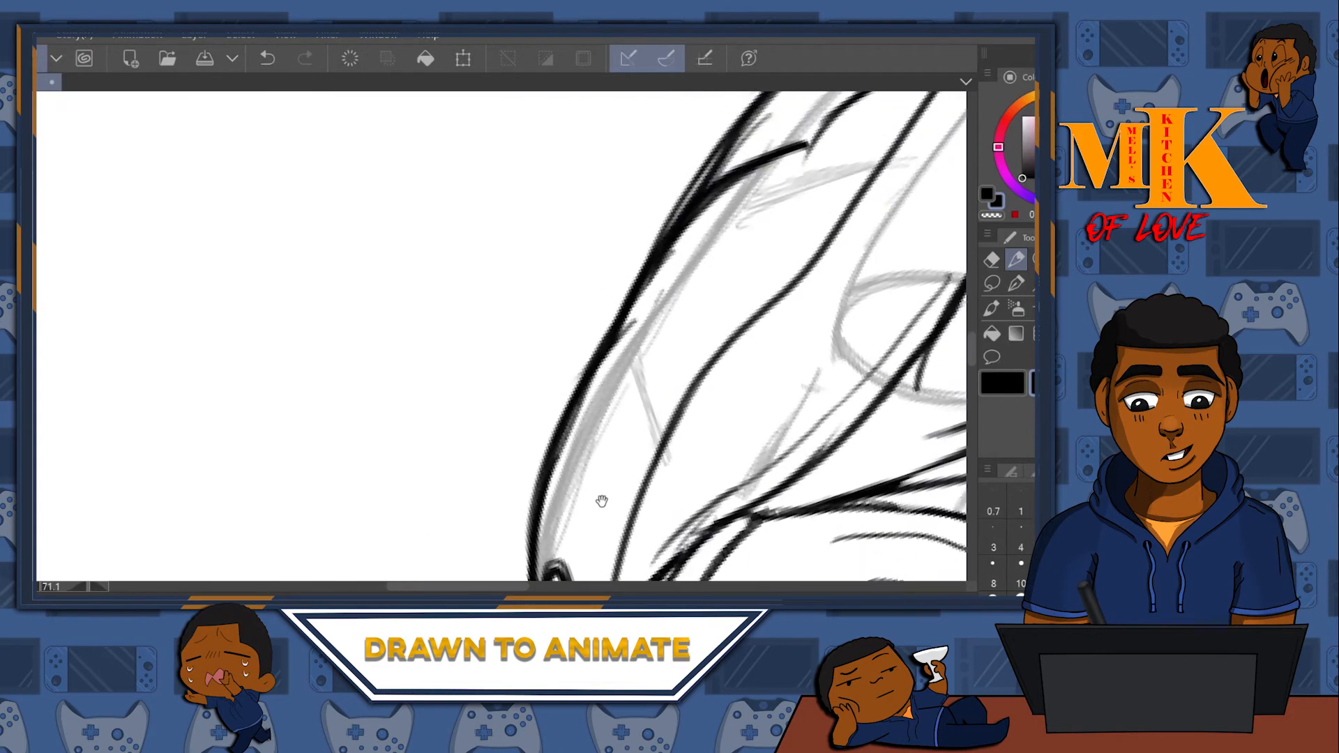
left_click_drag(618, 303, 654, 237)
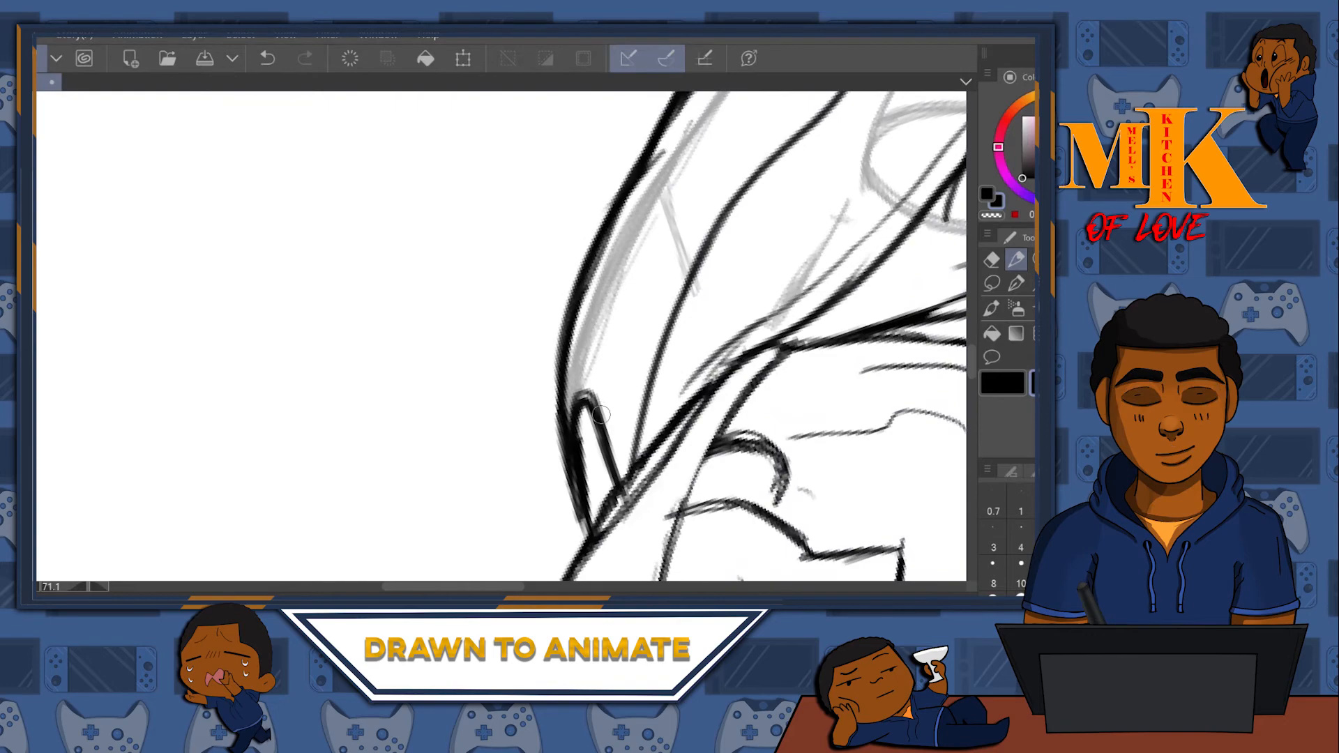
left_click_drag(641, 309, 586, 311)
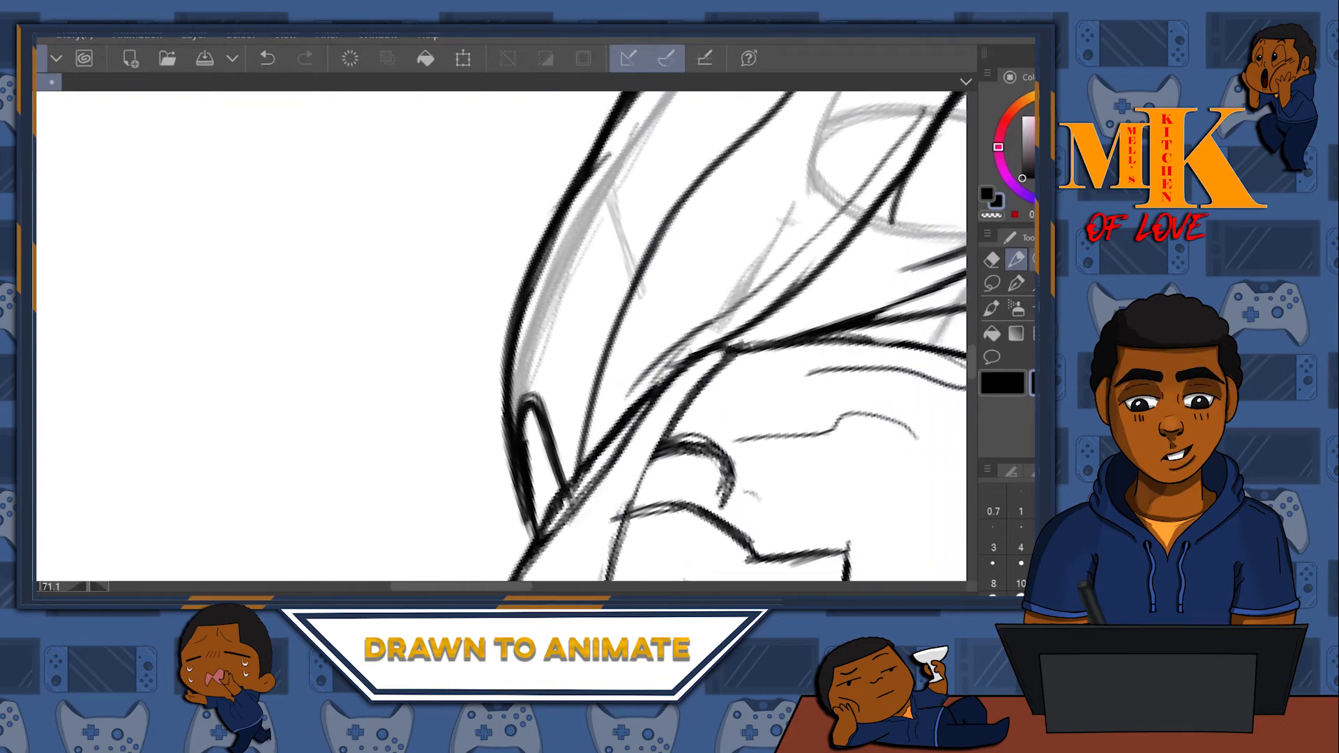
- Touch up the small collar loop beside the jaw and erase the excess line there
mouse_move(801, 155)
left_mouse_down()
mouse_move(756, 526)
mouse_move(460, 551)
left_mouse_up()
mouse_move(649, 369)
left_mouse_down()
mouse_move(619, 397)
mouse_move(956, 137)
mouse_move(892, 269)
left_mouse_up()
mouse_move(797, 268)
left_mouse_down()
mouse_move(822, 349)
mouse_move(813, 216)
mouse_move(781, 148)
mouse_move(714, 98)
left_mouse_up()
left_click_drag(797, 161, 836, 246)
left_click_drag(670, 307, 672, 322)
left_click(990, 259)
mouse_move(587, 333)
left_mouse_down()
mouse_move(667, 351)
mouse_move(610, 359)
left_mouse_up()
- Draw two wavy hoodie drawstrings flowing back from the collar and give each a thick, dark tip
left_click(1016, 260)
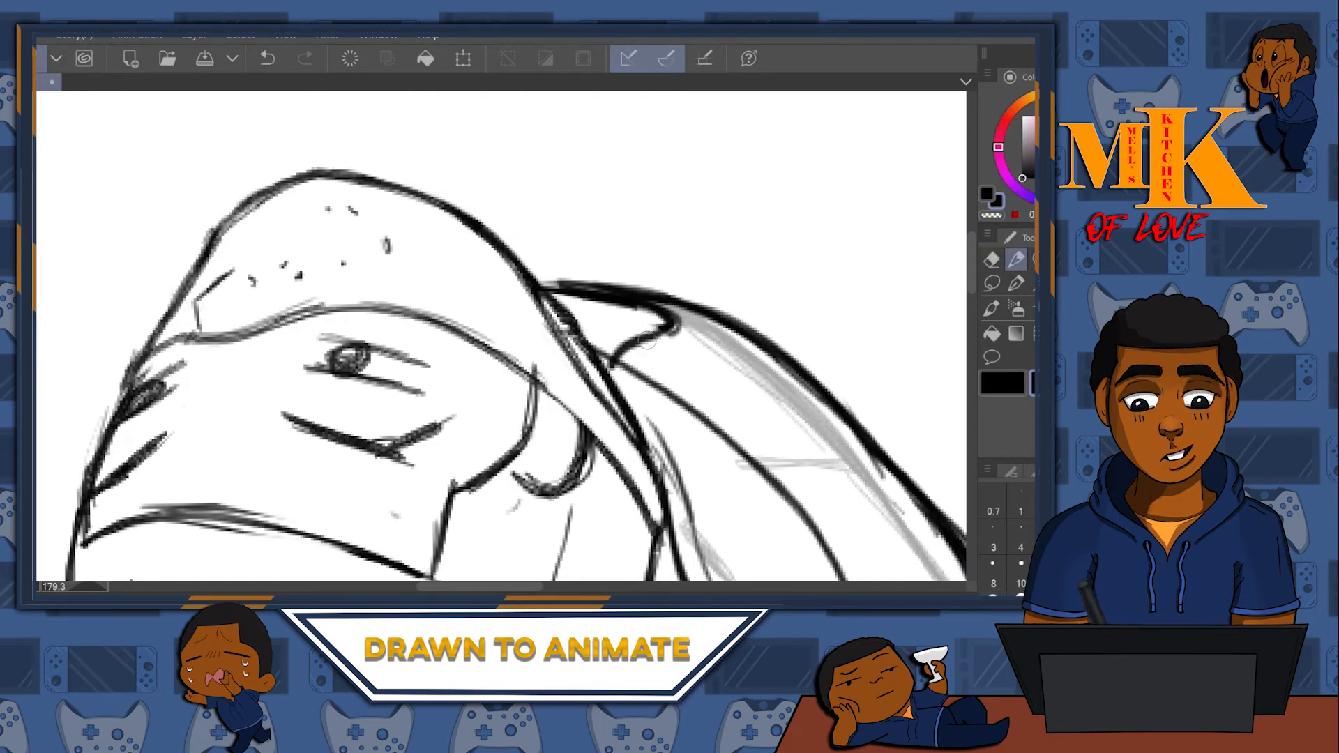
left_click_drag(665, 383, 705, 321)
mouse_move(642, 361)
left_mouse_down()
mouse_move(721, 312)
mouse_move(858, 345)
mouse_move(959, 432)
left_mouse_up()
left_click_drag(751, 235, 642, 245)
mouse_move(528, 312)
left_mouse_down()
mouse_move(678, 299)
mouse_move(730, 305)
mouse_move(776, 339)
left_mouse_up()
left_click_drag(832, 286, 746, 192)
left_click_drag(778, 291, 574, 338)
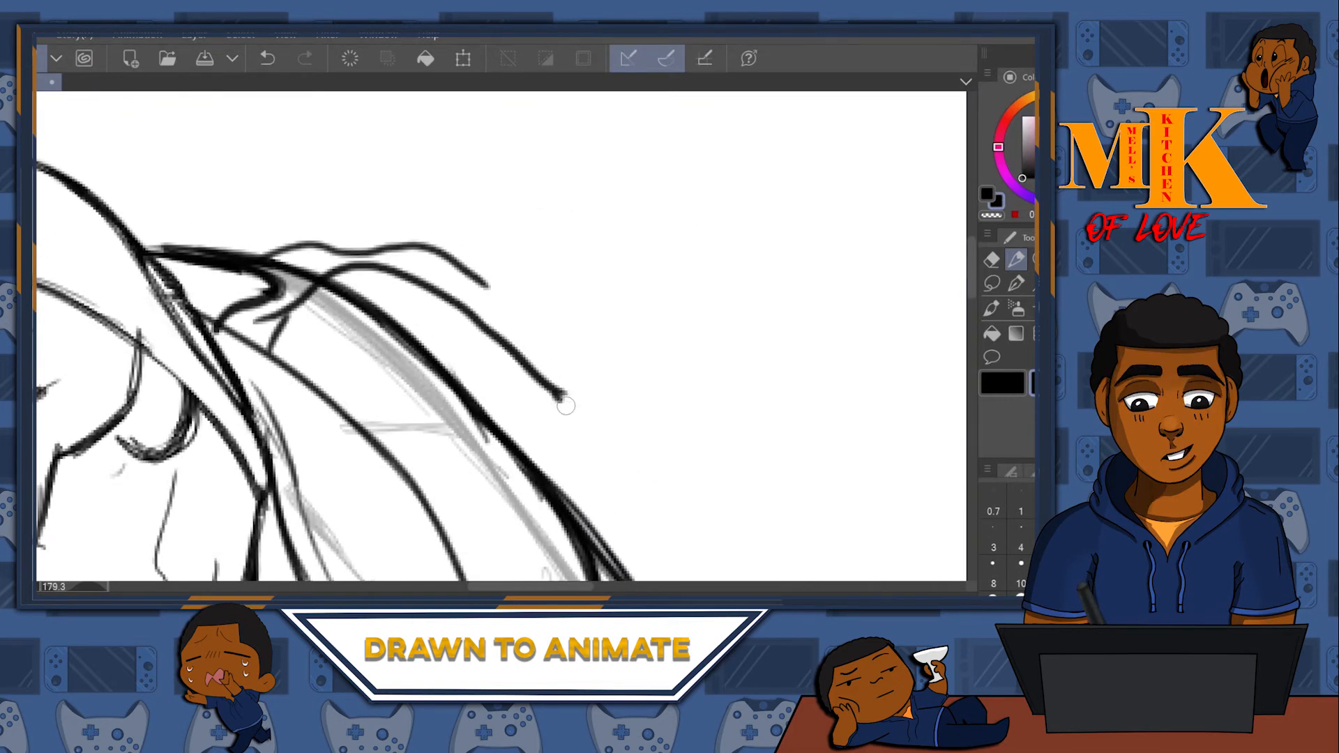
left_click_drag(564, 400, 575, 413)
mouse_move(480, 286)
left_mouse_down()
mouse_move(488, 295)
mouse_move(478, 280)
left_mouse_up()
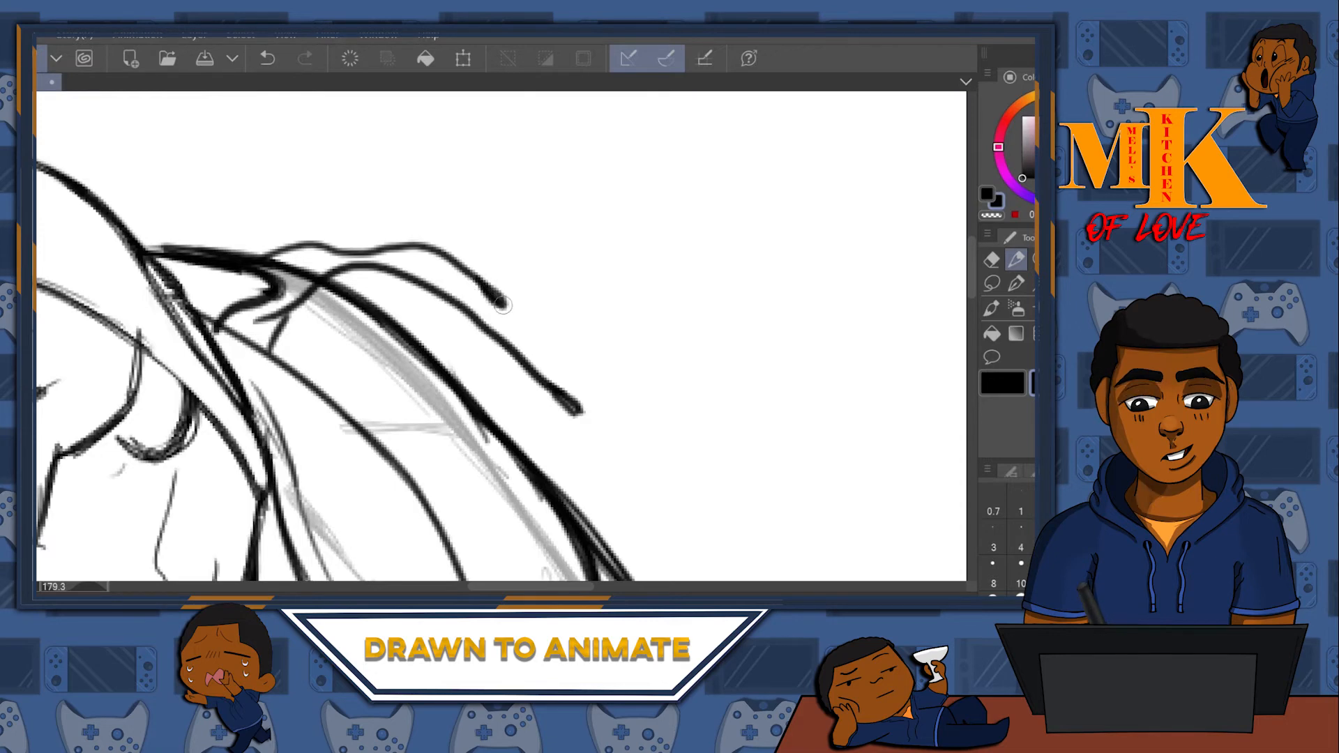
- Add a few more small dots across the lower face, reset the canvas rotation and check the whole figure
left_click_drag(341, 270, 556, 204)
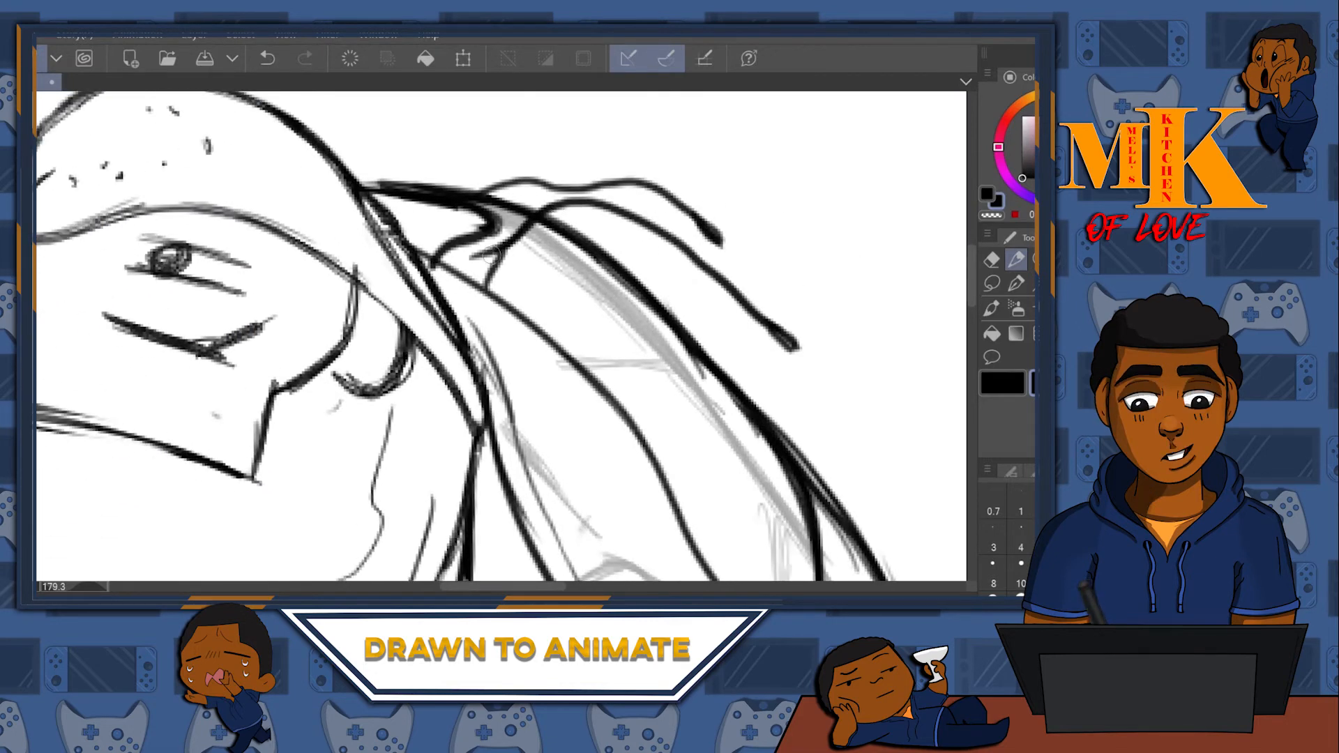
left_click_drag(478, 183, 798, 290)
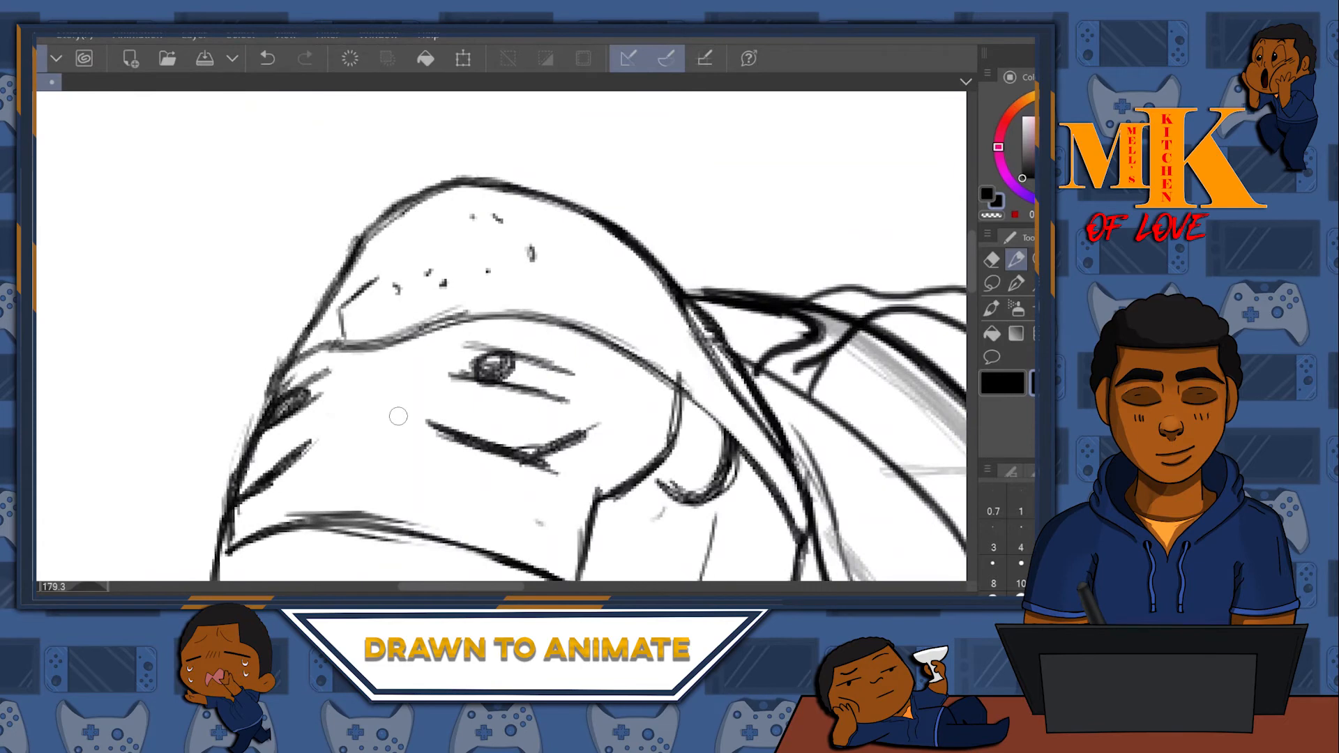
left_click_drag(398, 417, 458, 367)
left_click(453, 183)
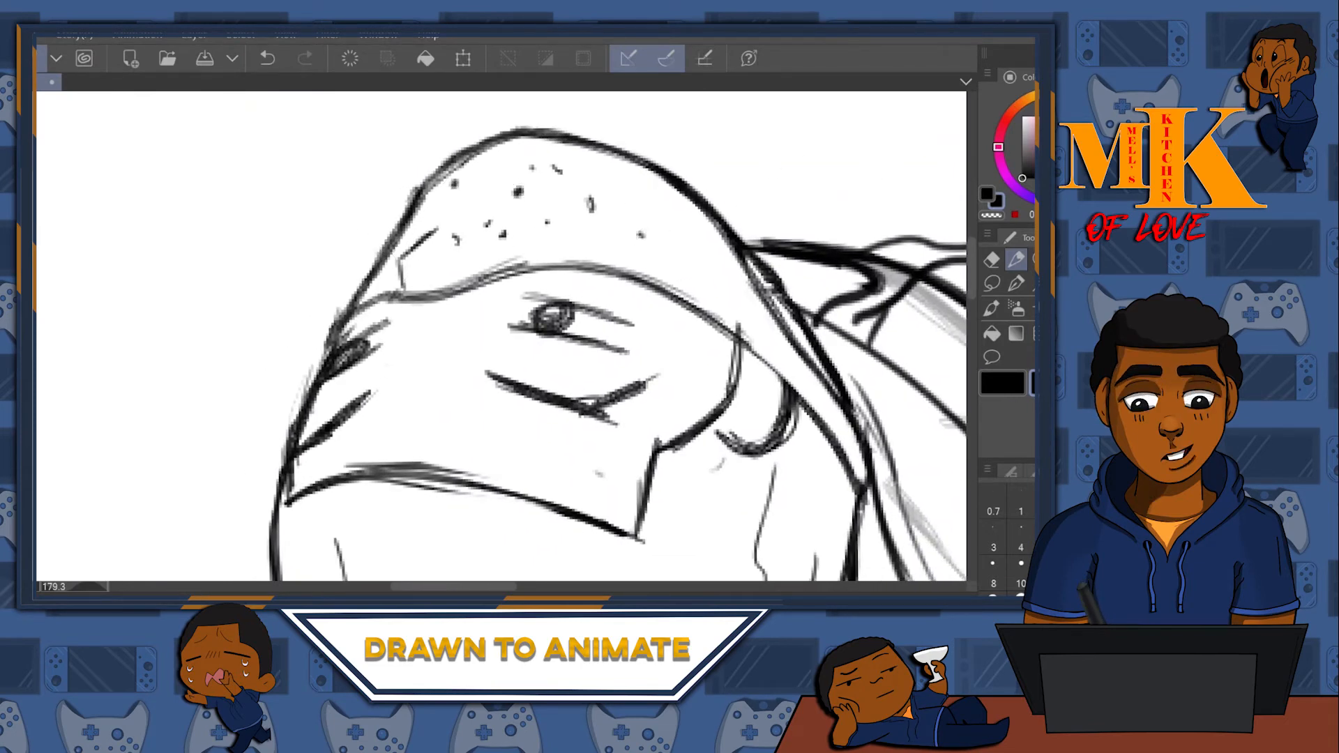
key("ctrl+@")
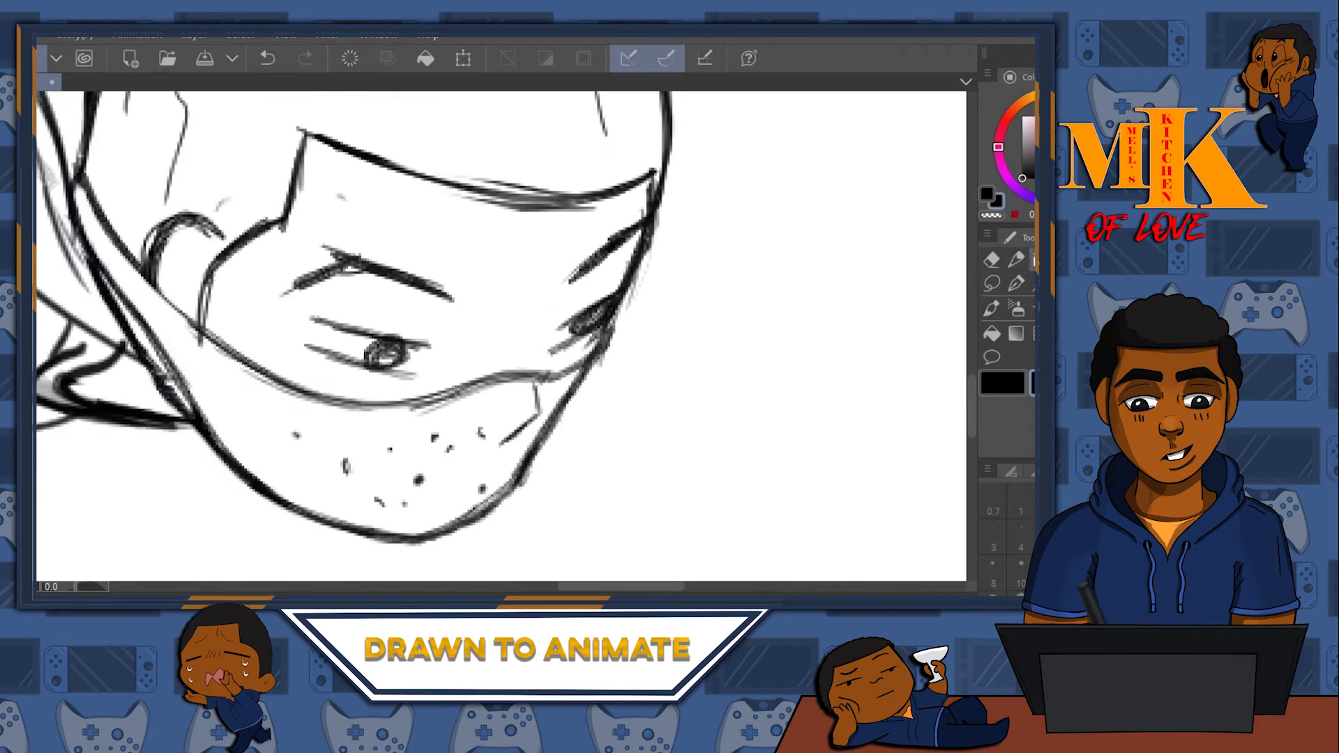
left_click_drag(765, 332, 700, 382)
left_click_drag(807, 311, 697, 332)
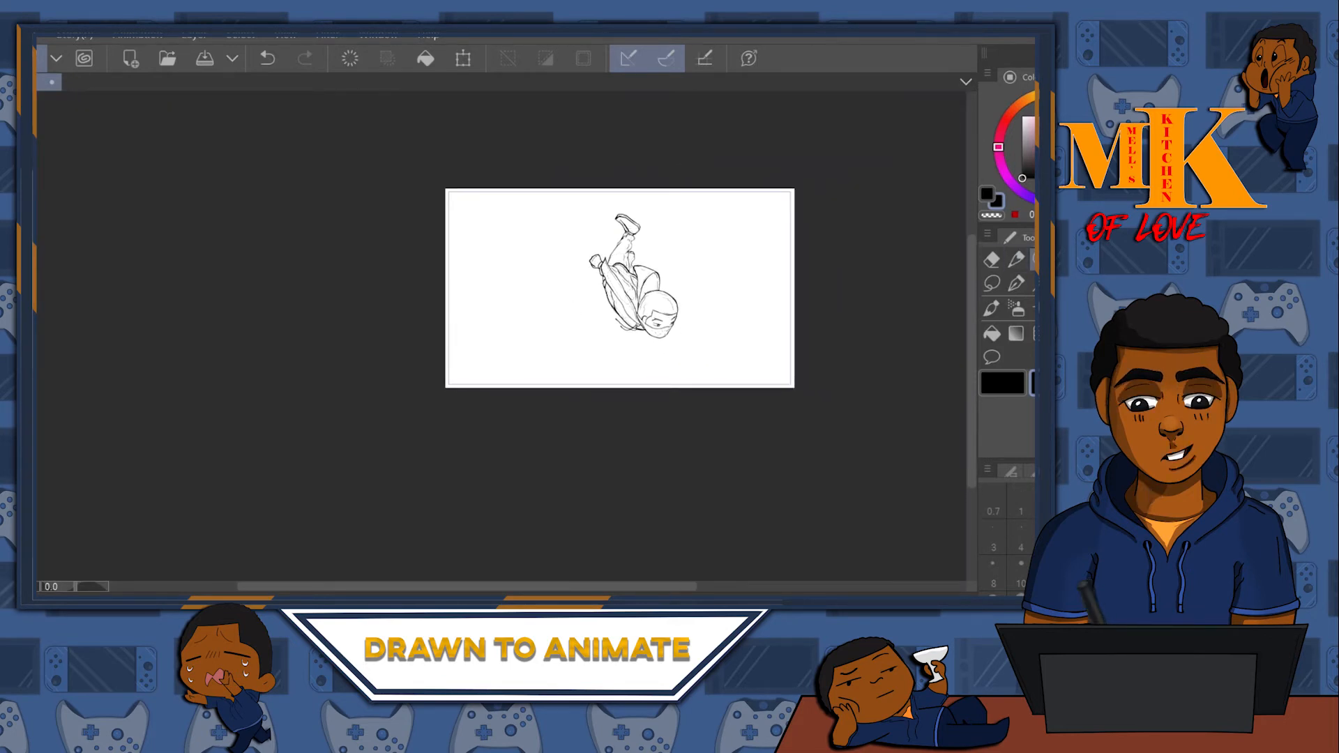
scroll(652, 209, "up", 5)
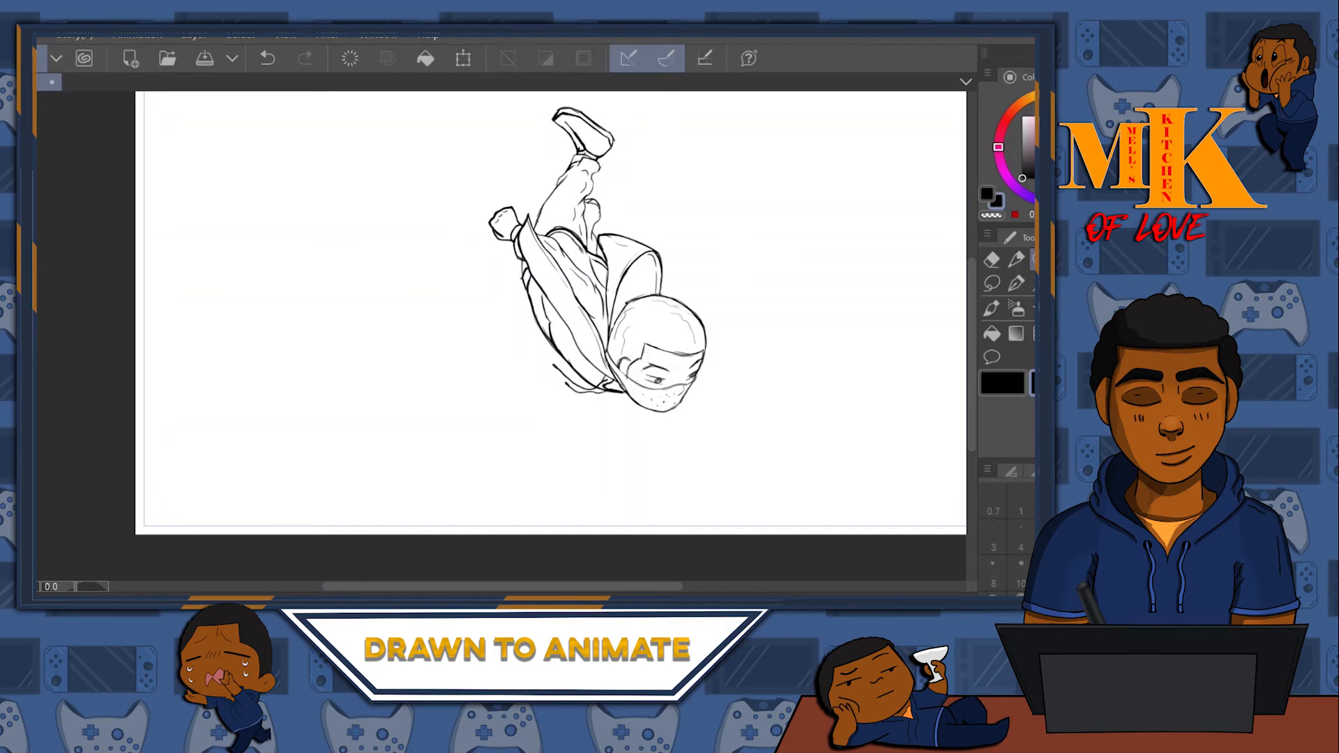
- Draw short fabric fold lines along the back of the raised leg's trousers and across the upper thigh
key("Right")
key("Left")
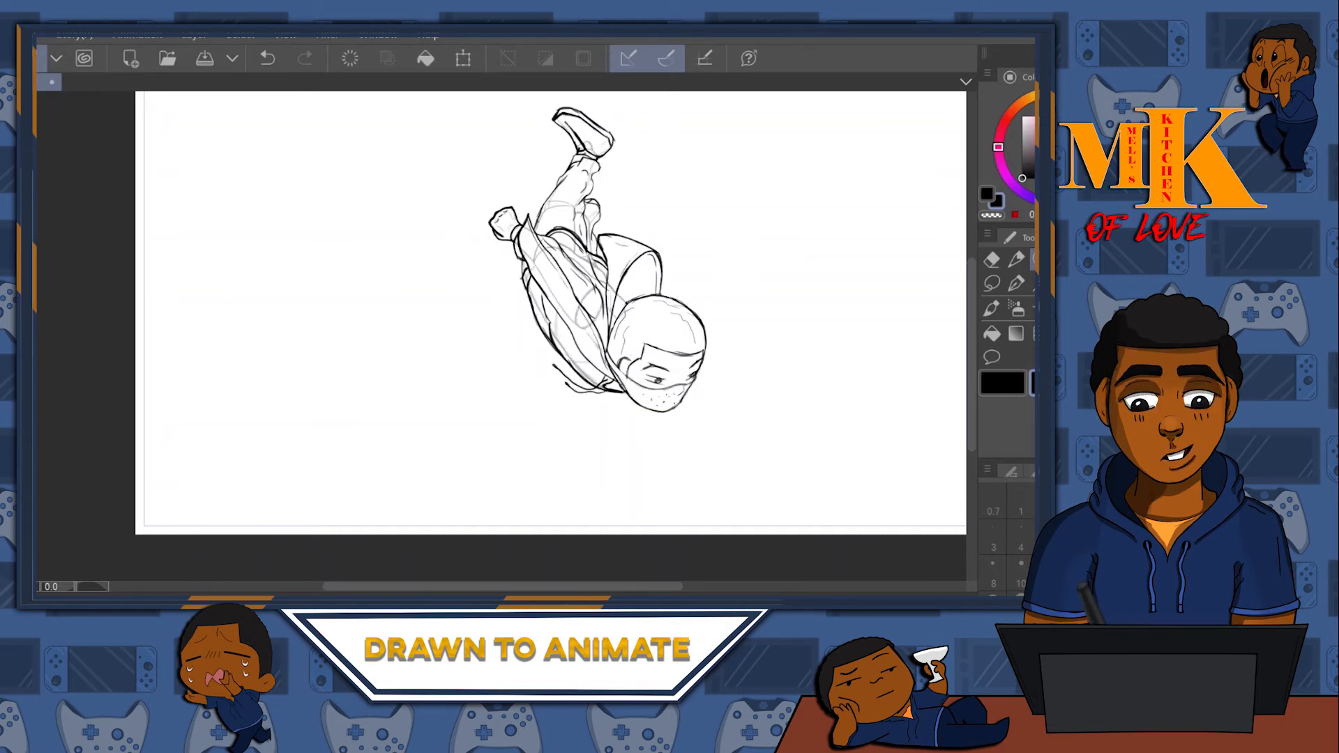
key("Right")
key("Left")
left_click_drag(577, 181, 957, 110)
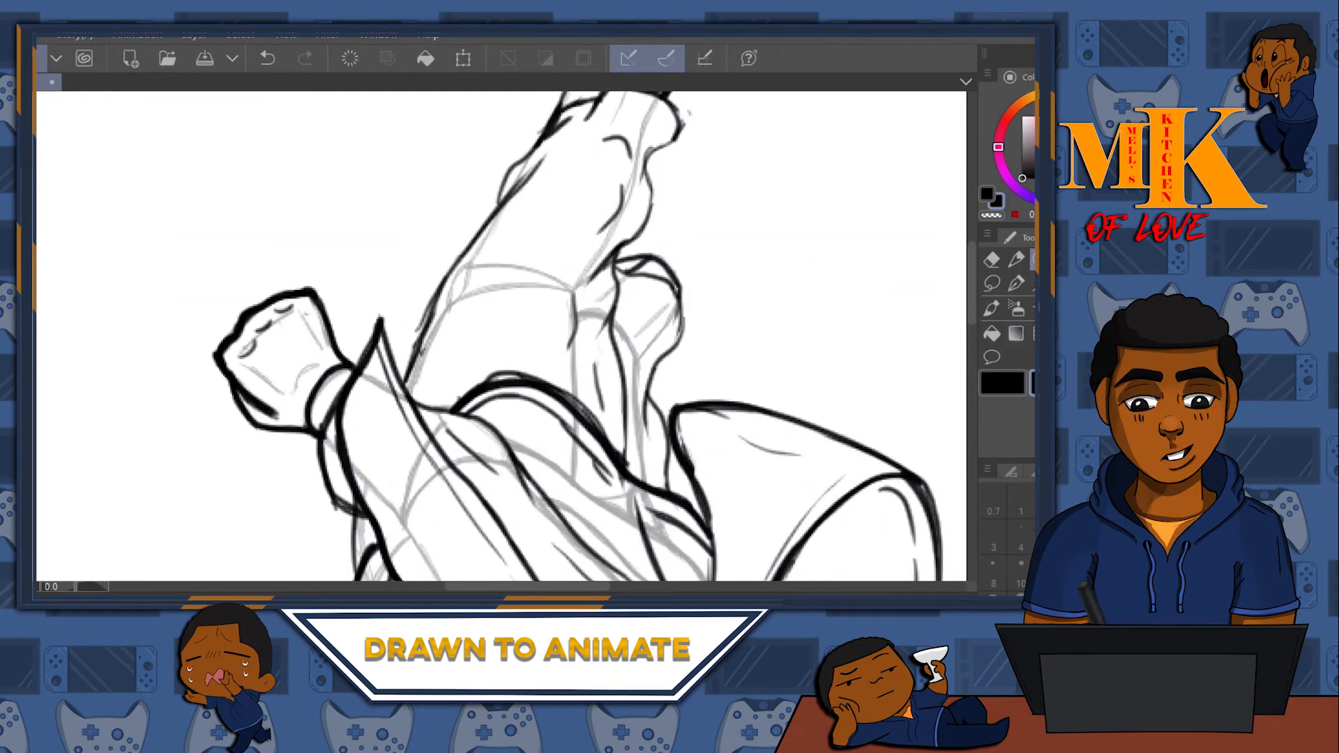
left_click(1016, 258)
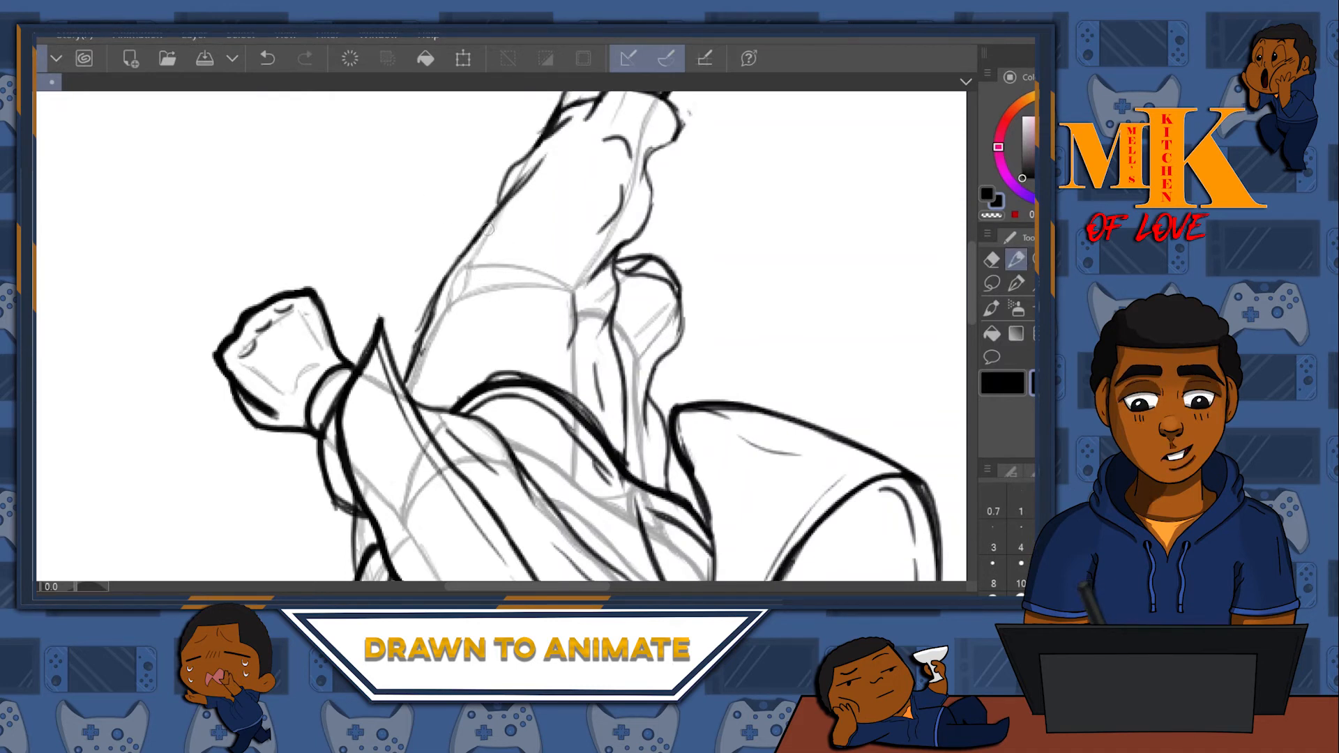
mouse_move(458, 264)
left_mouse_down()
mouse_move(490, 258)
mouse_move(533, 224)
left_mouse_up()
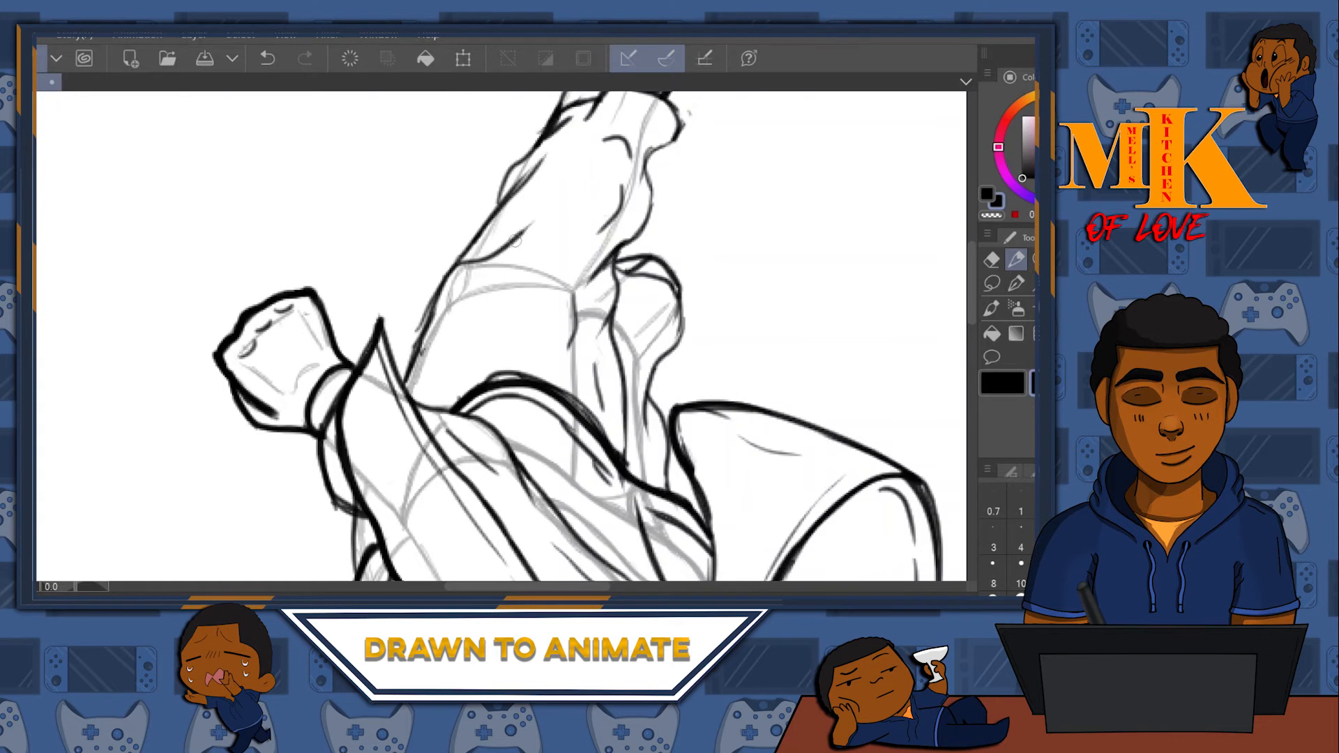
left_click_drag(434, 318, 452, 346)
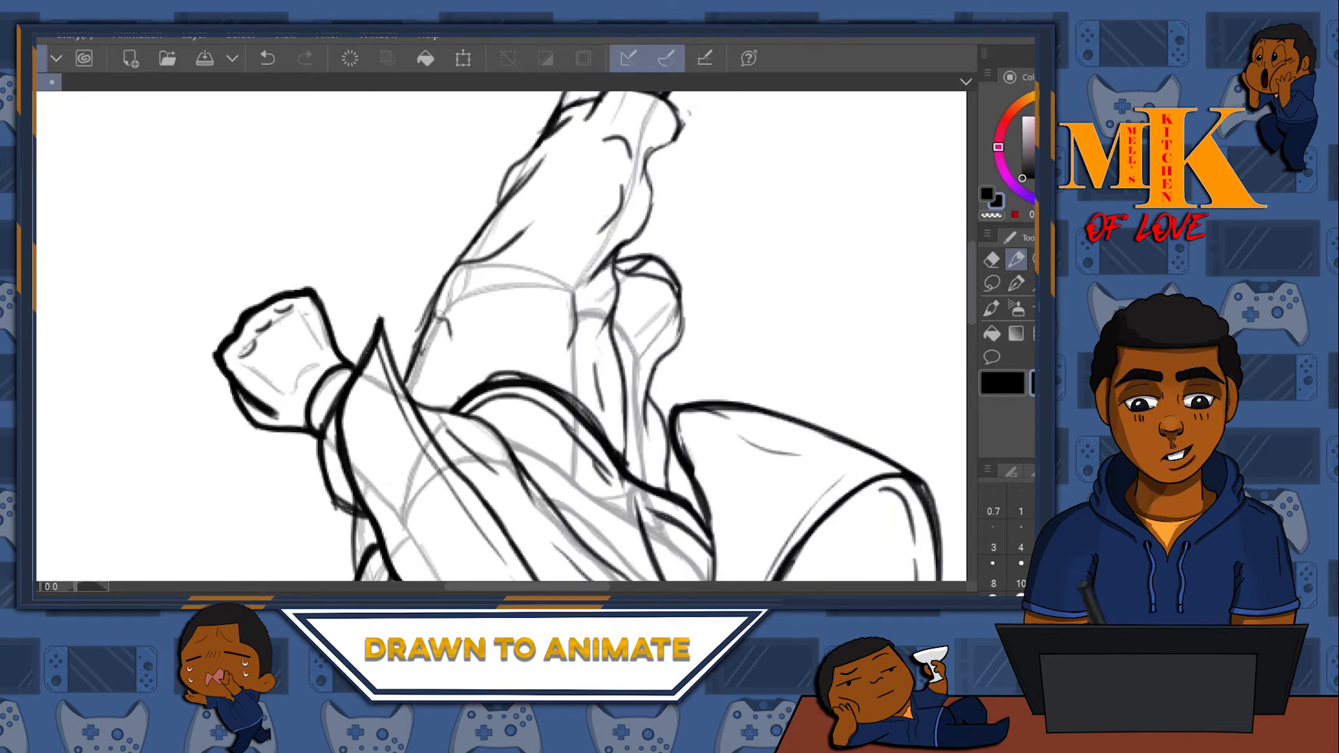
left_click_drag(649, 251, 609, 209)
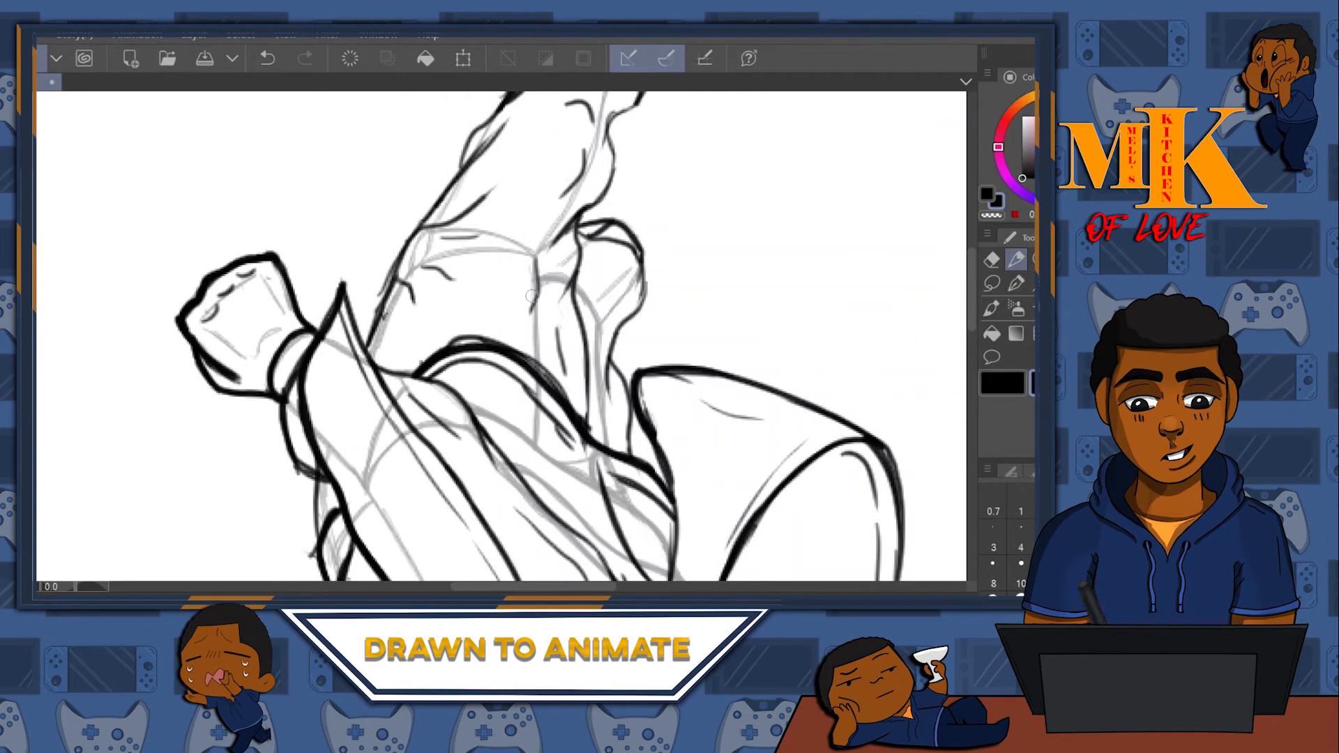
- Erase the short fold line beside the raised leg's inner edge and redraw it as longer crease strokes
left_click(991, 259)
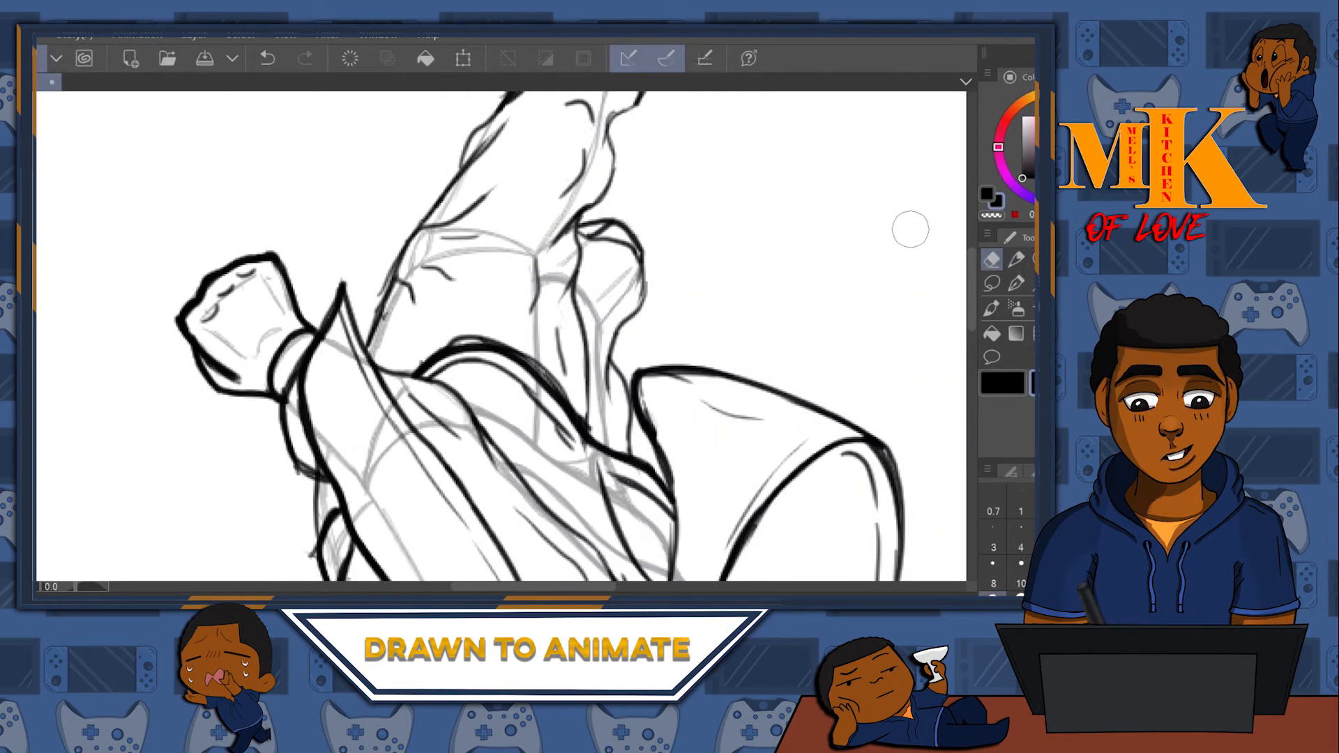
left_click_drag(535, 266, 533, 299)
left_click(1015, 259)
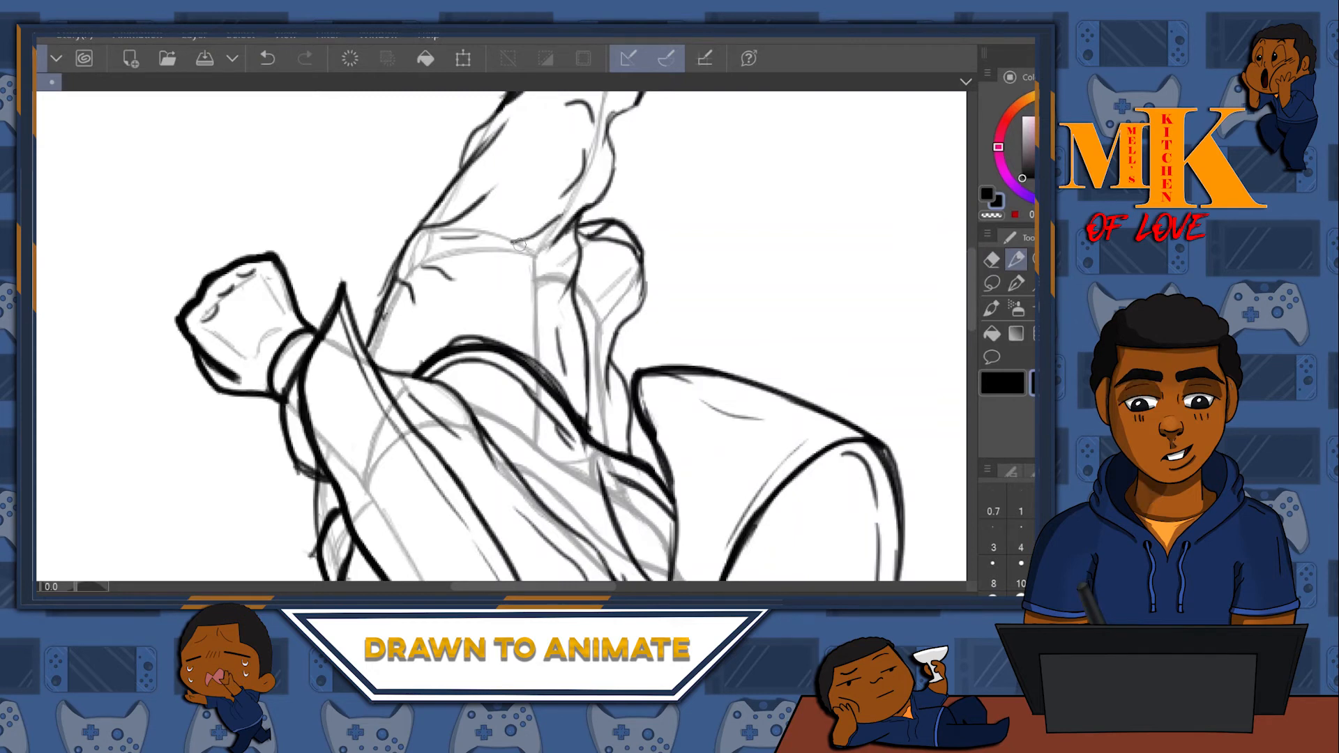
left_click_drag(520, 253, 541, 307)
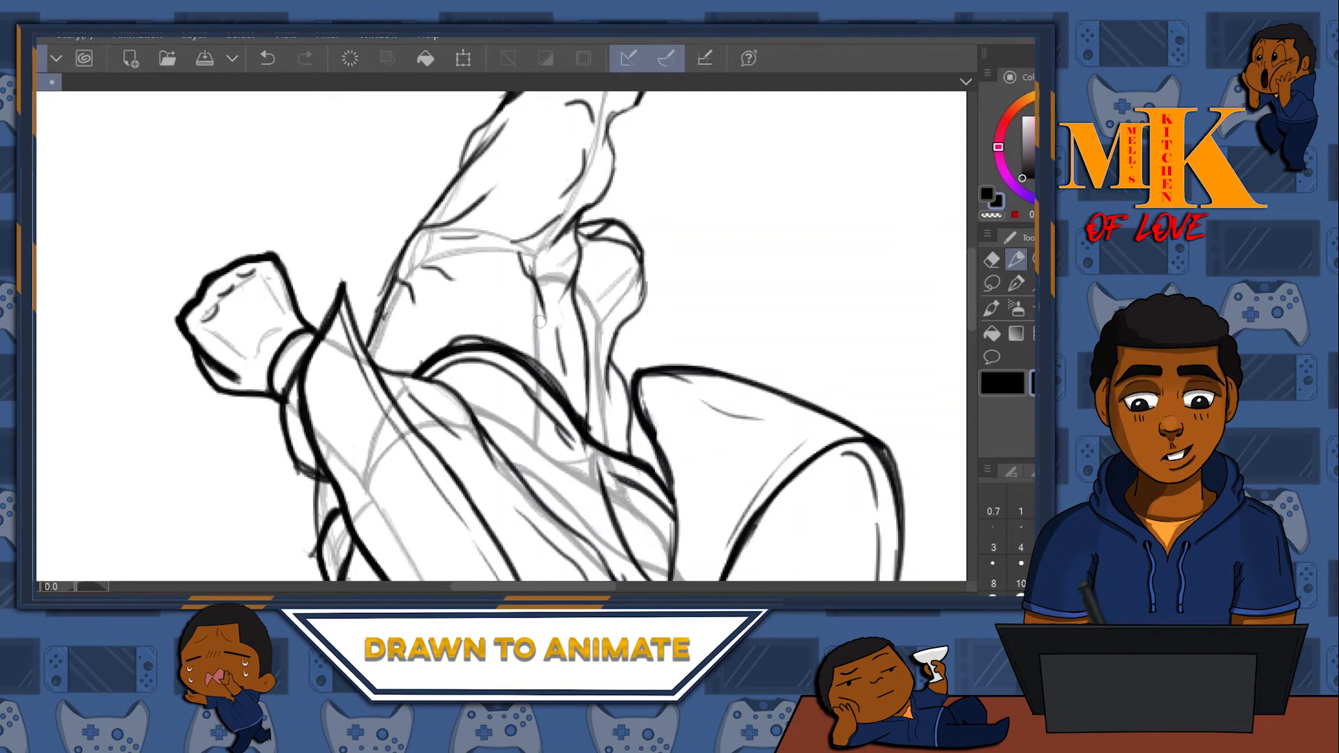
left_click_drag(516, 252, 549, 317)
left_click_drag(543, 240, 548, 279)
mouse_move(765, 296)
left_mouse_down()
mouse_move(744, 284)
mouse_move(789, 335)
mouse_move(750, 325)
mouse_move(788, 302)
left_mouse_up()
- Clean up the stray line end on the hoodie's torso and hide the rough guide under the drawing
left_click_drag(673, 359, 704, 178)
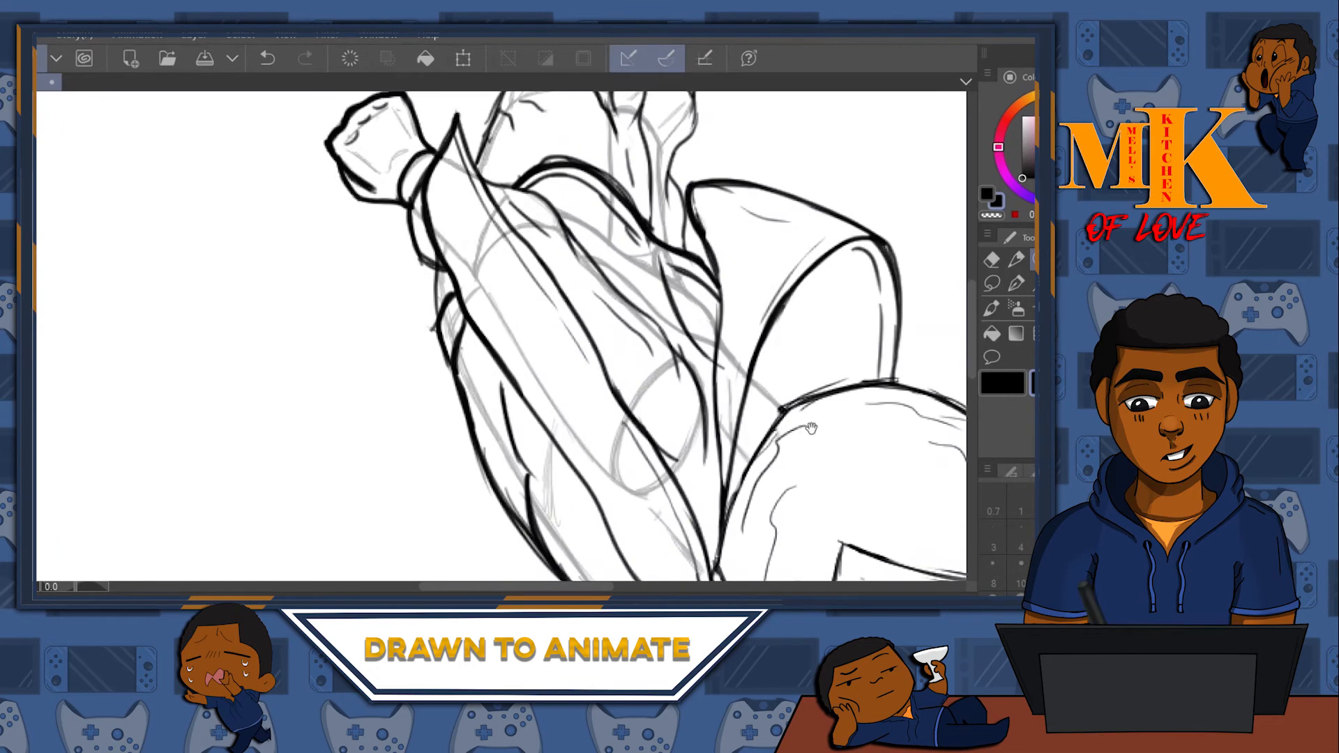
left_click_drag(807, 427, 806, 330)
left_click(1016, 259)
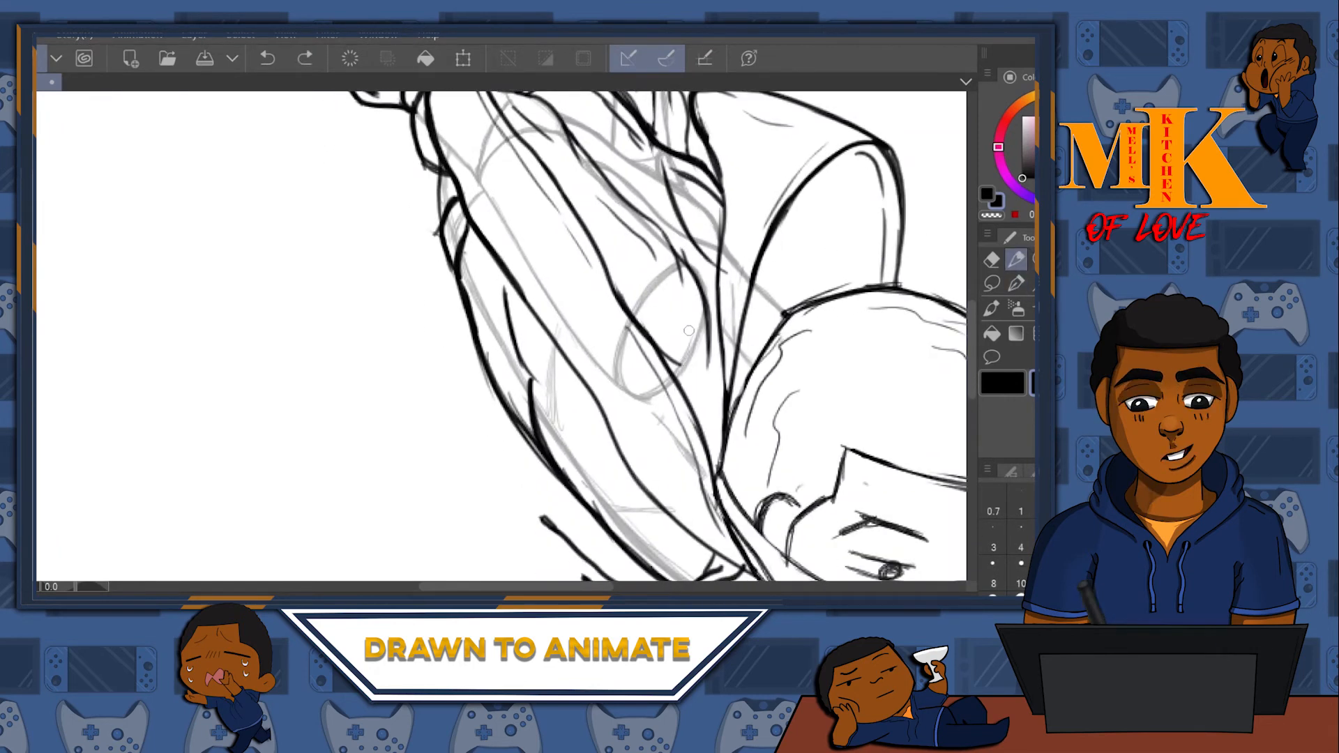
left_click(1037, 261)
mouse_move(831, 320)
left_mouse_down()
mouse_move(811, 362)
mouse_move(660, 352)
left_mouse_up()
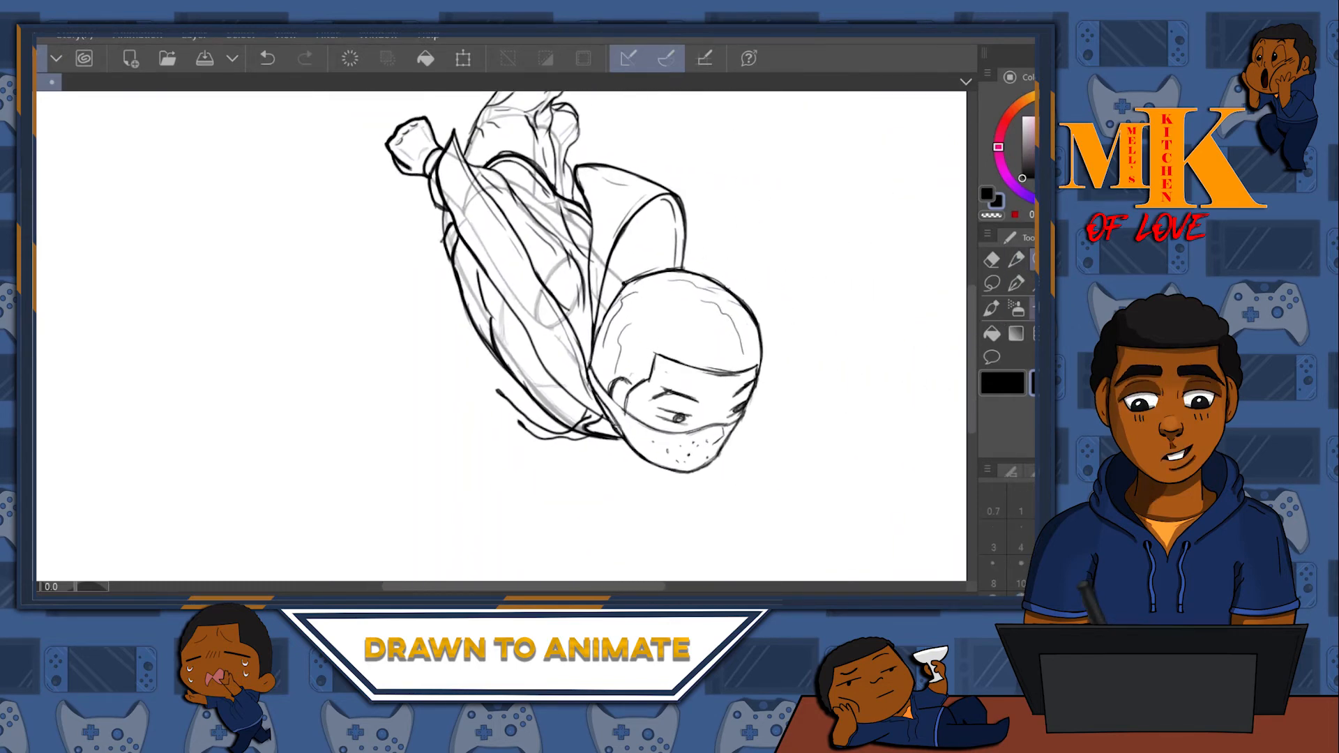
left_click_drag(579, 285, 950, 173)
left_click(993, 262)
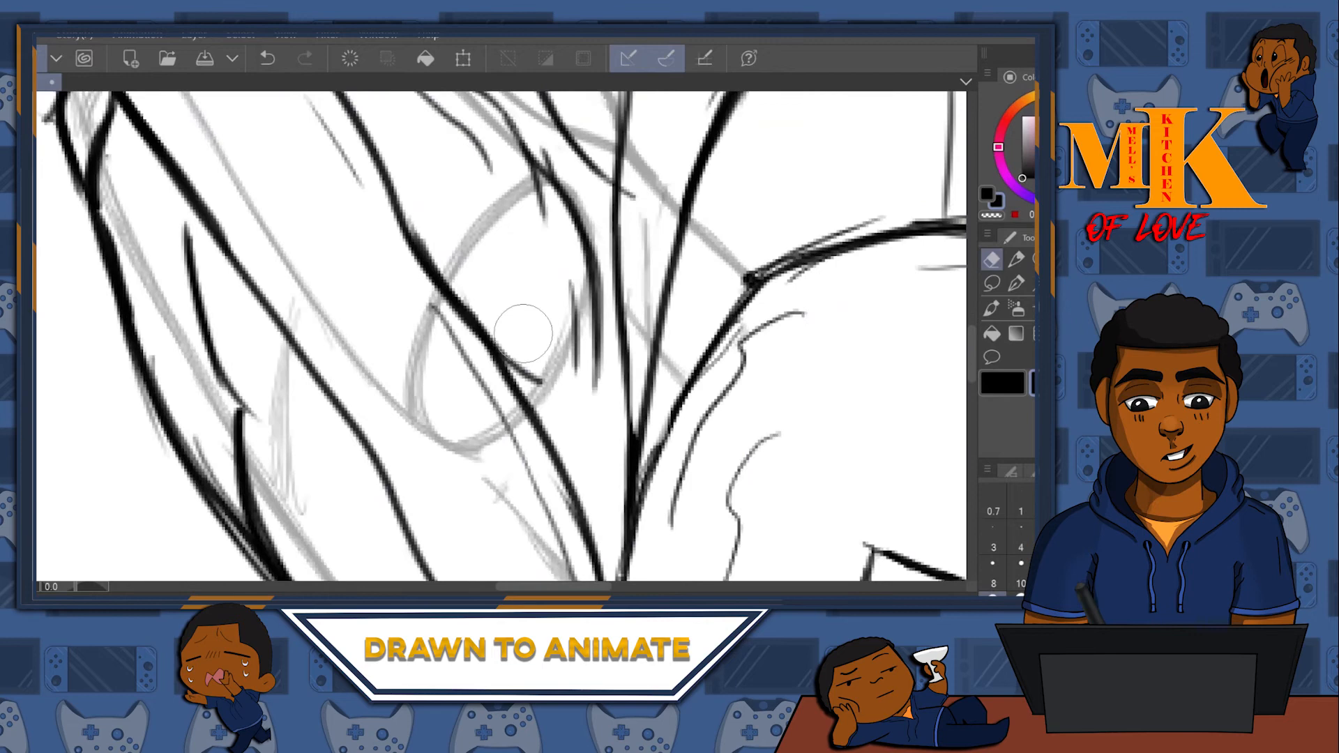
left_click_drag(873, 336, 686, 345)
left_click_drag(938, 266, 695, 297)
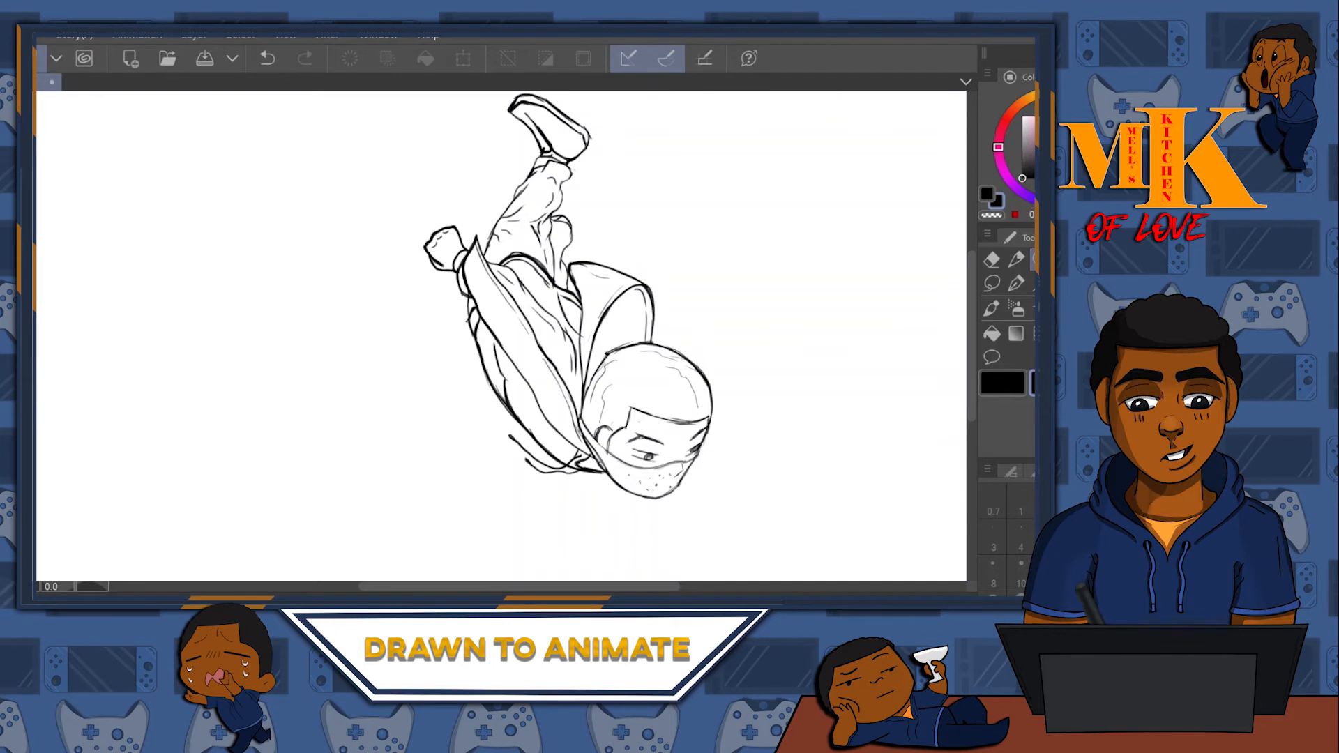
- Rotate the canvas, shrink the eraser and trim the rough outer edge of the thick hoodie hem curve at the waist
left_click(577, 209)
left_click(578, 209)
left_click_drag(713, 283, 794, 166)
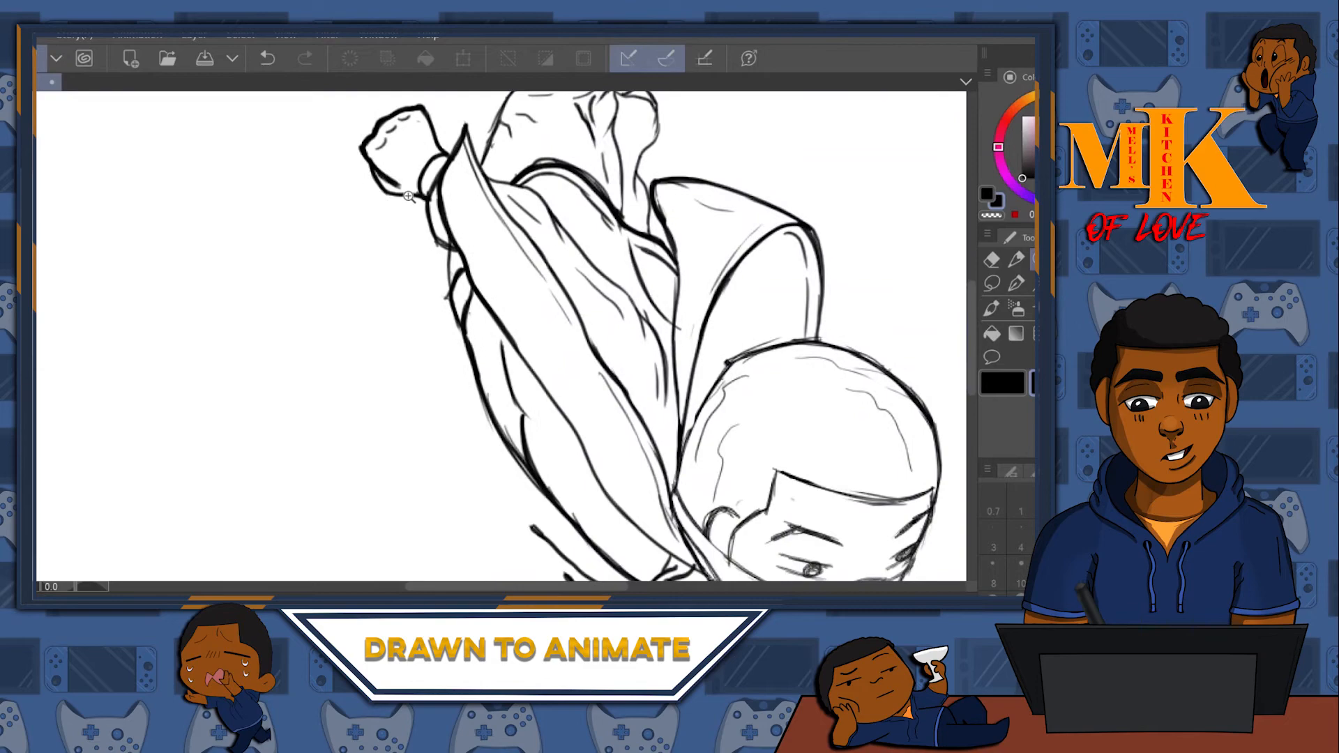
key("shift+space")
left_click_drag(451, 198, 548, 120)
left_click_drag(369, 293, 335, 458)
left_click_drag(300, 405, 594, 505)
left_click_drag(541, 181, 525, 311)
left_click_drag(682, 210, 695, 283)
left_click(1029, 260)
left_click_drag(581, 327, 596, 285)
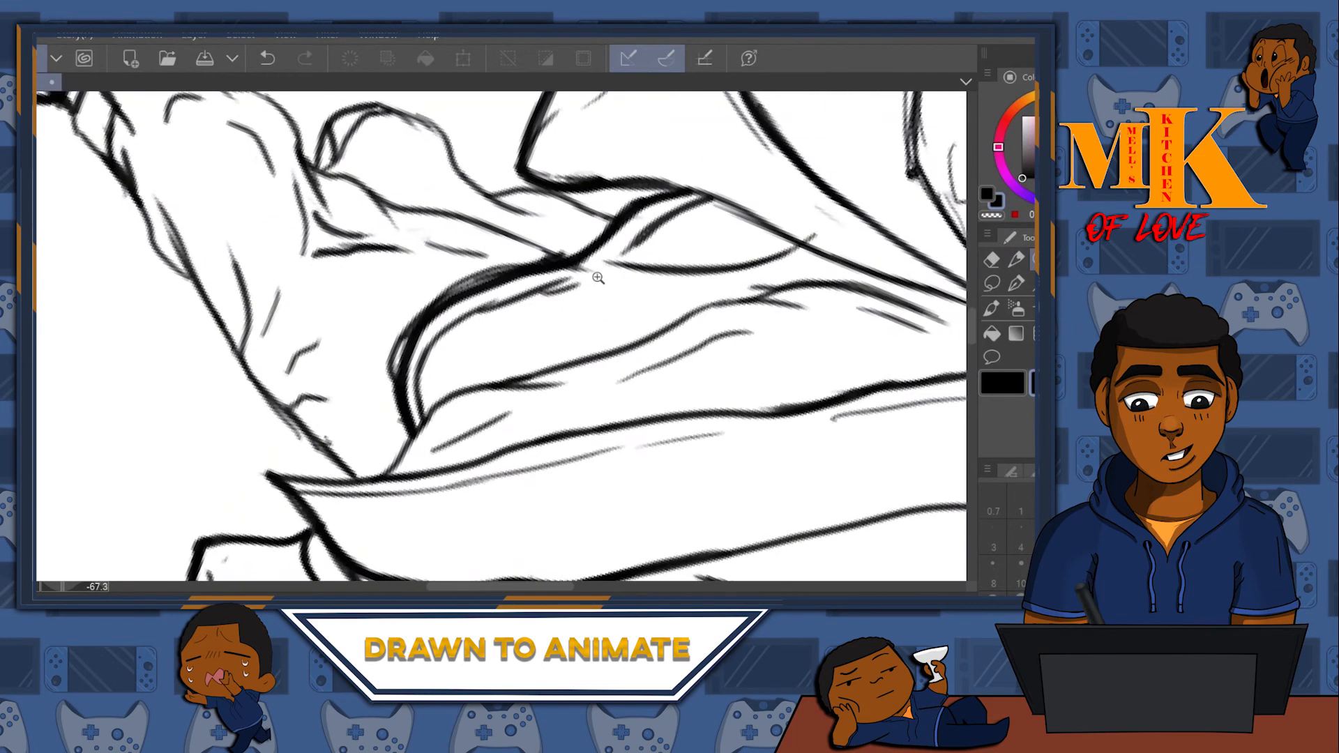
left_click(991, 259)
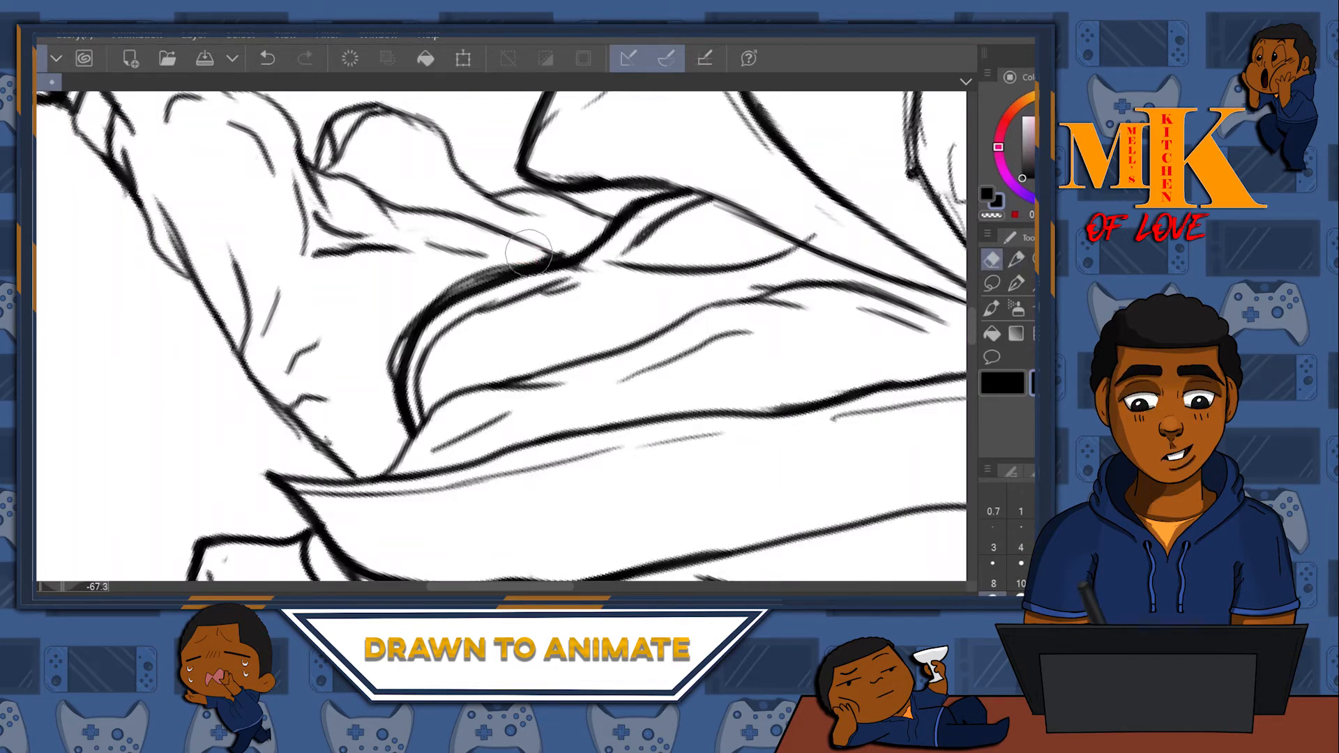
key("bracketleft")
key("bracketleft")
key("bracketleft")
key("bracketleft")
key("bracketleft")
key("bracketleft")
left_click_drag(527, 256, 430, 301)
left_click_drag(394, 347, 384, 433)
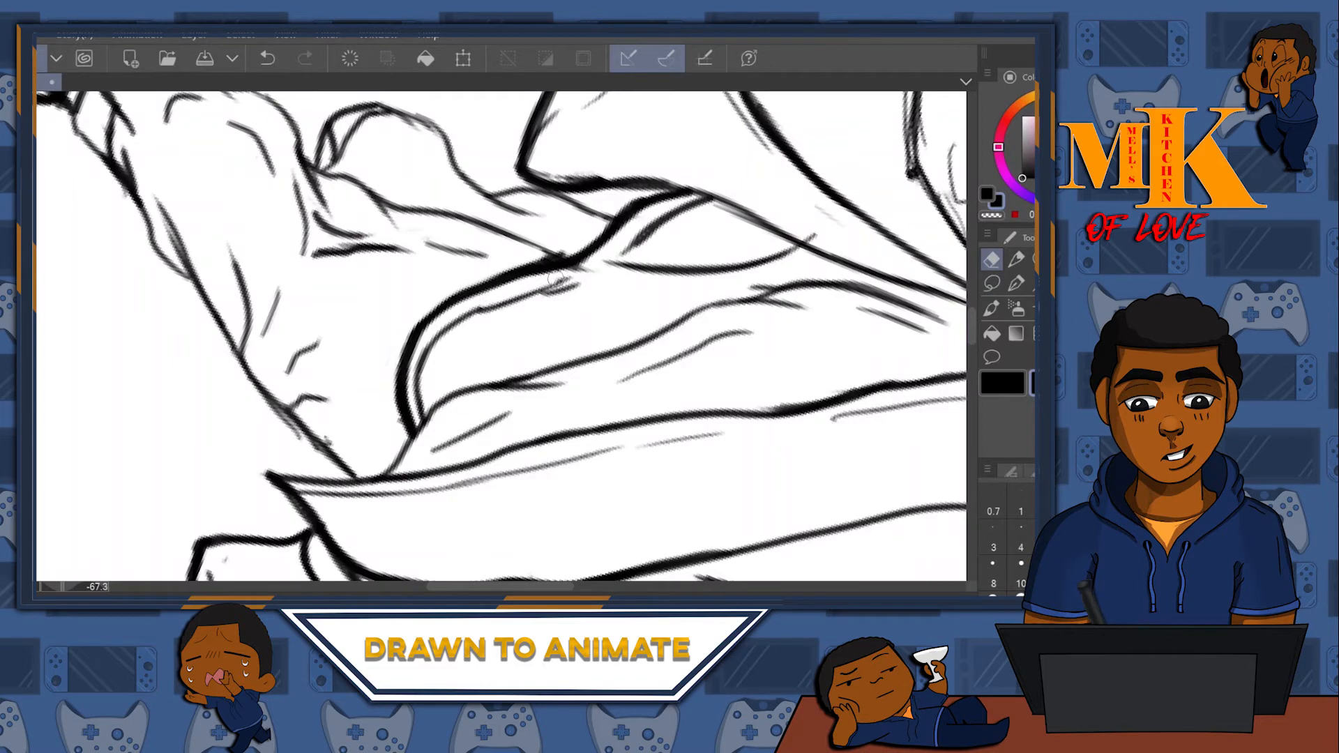
- Erase the rough stray marks along the raised leg's outer outline and at the end of the shoe
left_click_drag(361, 377, 386, 331)
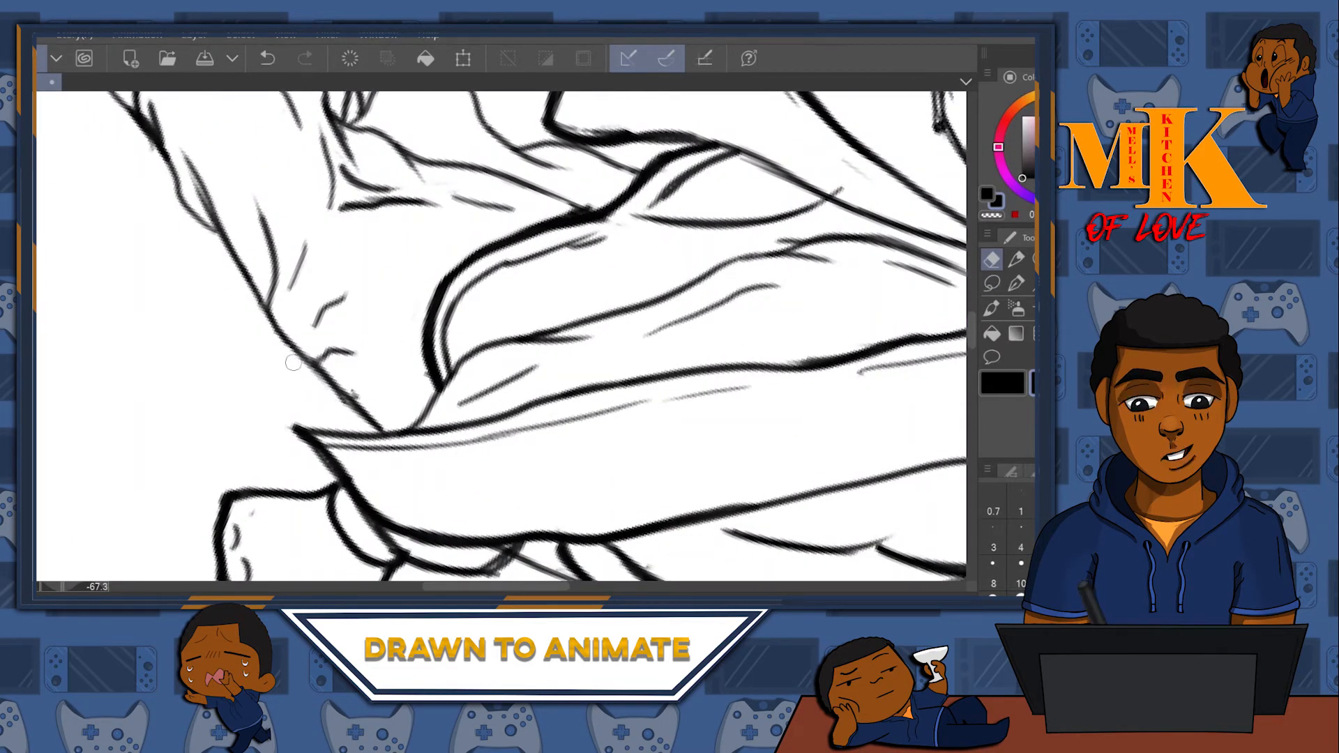
mouse_move(374, 398)
left_mouse_down()
mouse_move(655, 549)
mouse_move(859, 507)
mouse_move(830, 582)
mouse_move(920, 612)
left_mouse_up()
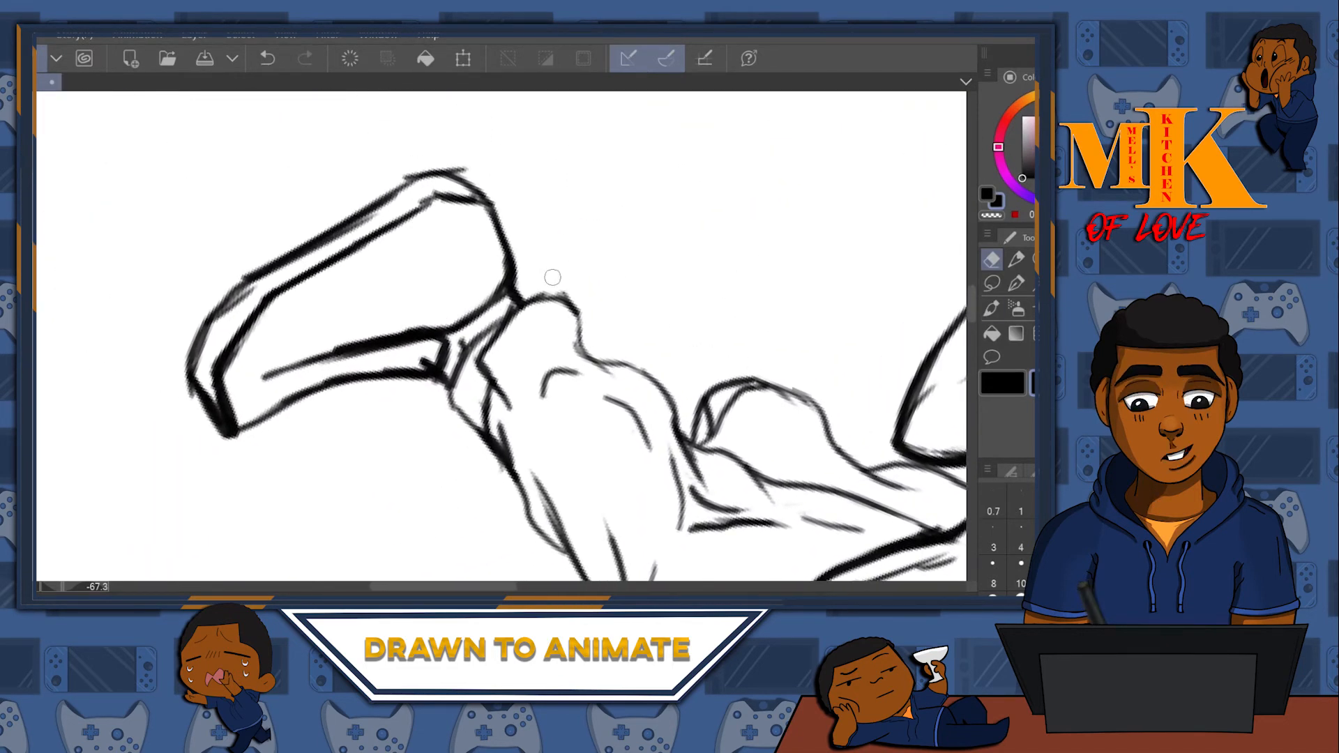
left_click_drag(454, 158, 467, 176)
mouse_move(921, 390)
left_mouse_down()
mouse_move(793, 274)
mouse_move(864, 375)
mouse_move(1015, 340)
left_mouse_up()
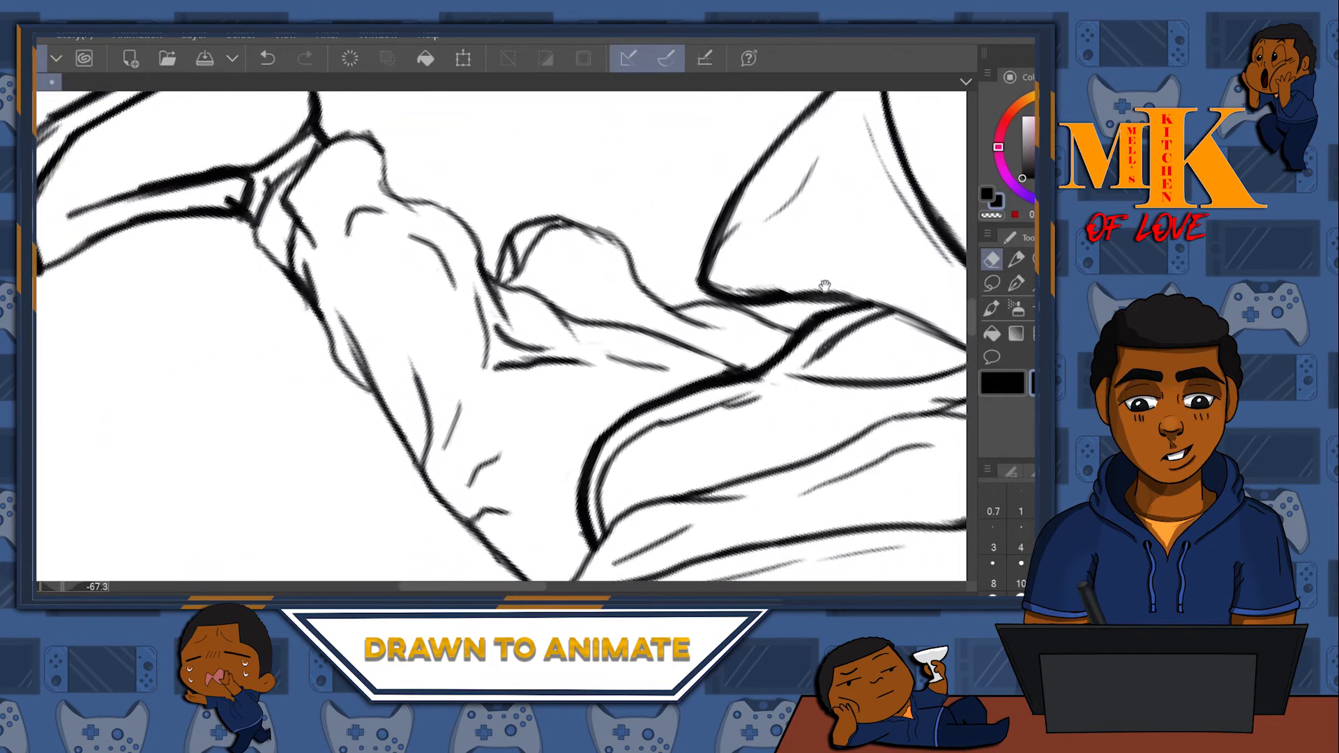
- Erase the end of the short inner line at the far leg's rounded tip and redraw it
left_click_drag(687, 344, 607, 342)
key("p")
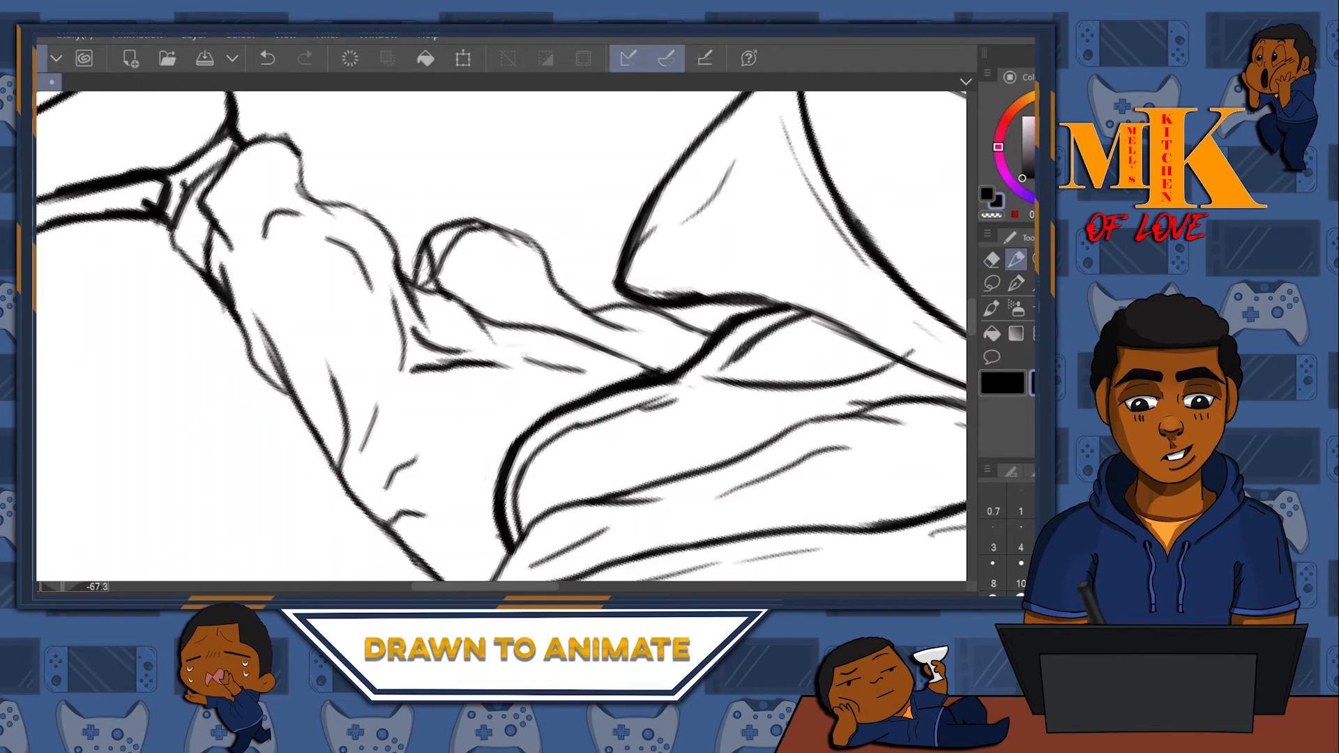
key("e")
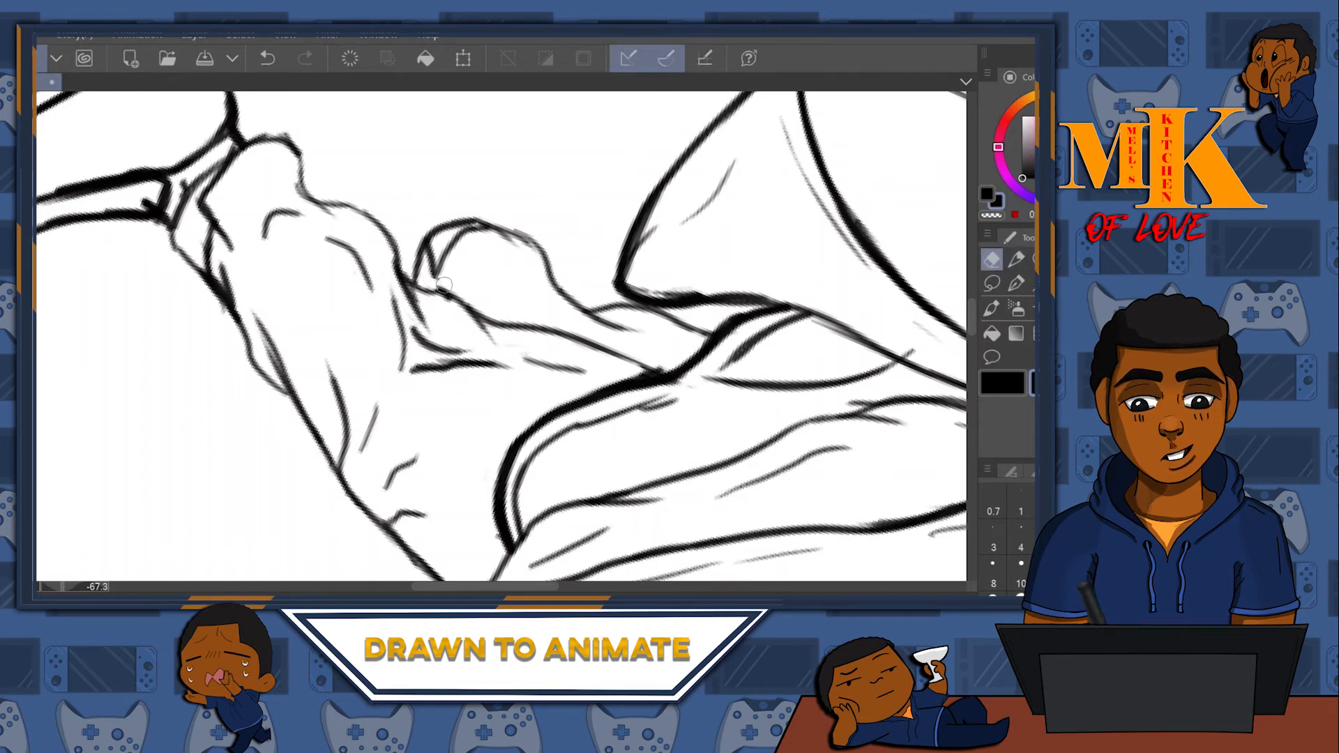
key("p")
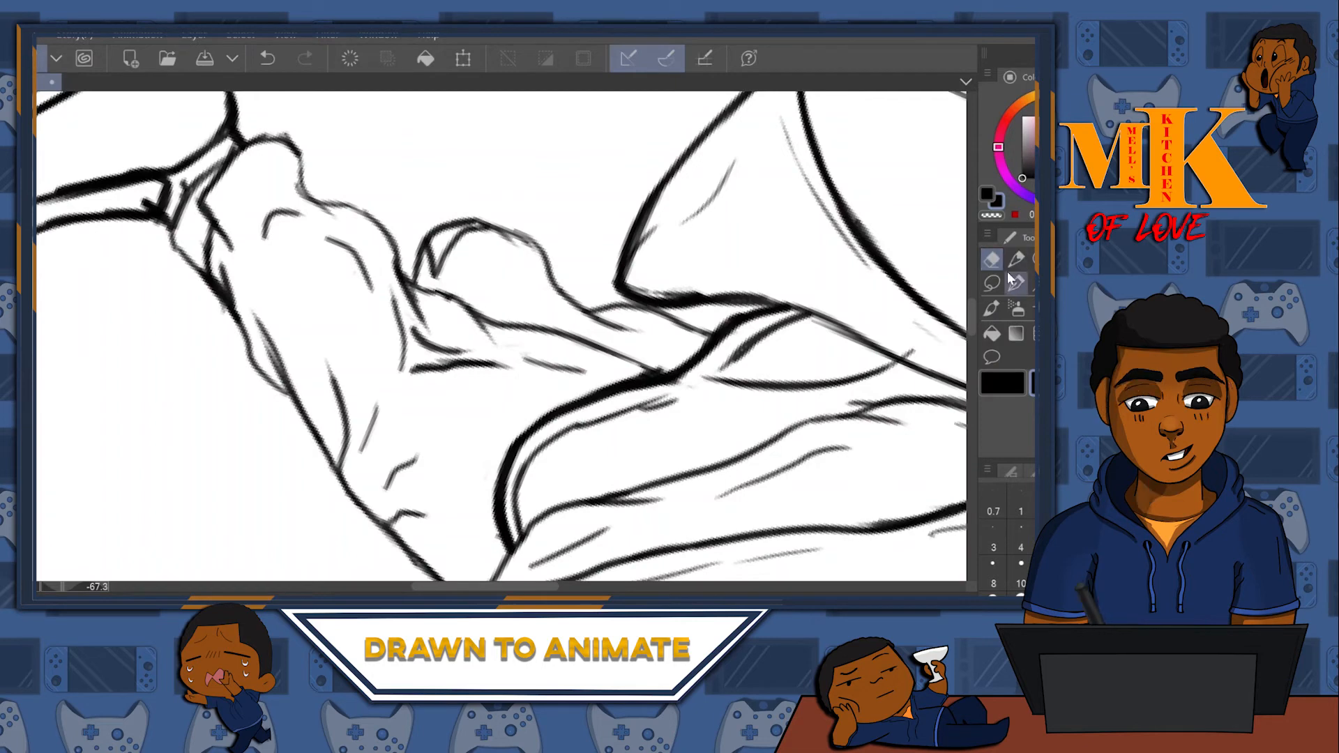
mouse_move(444, 246)
left_mouse_down()
mouse_move(427, 296)
mouse_move(440, 269)
left_mouse_up()
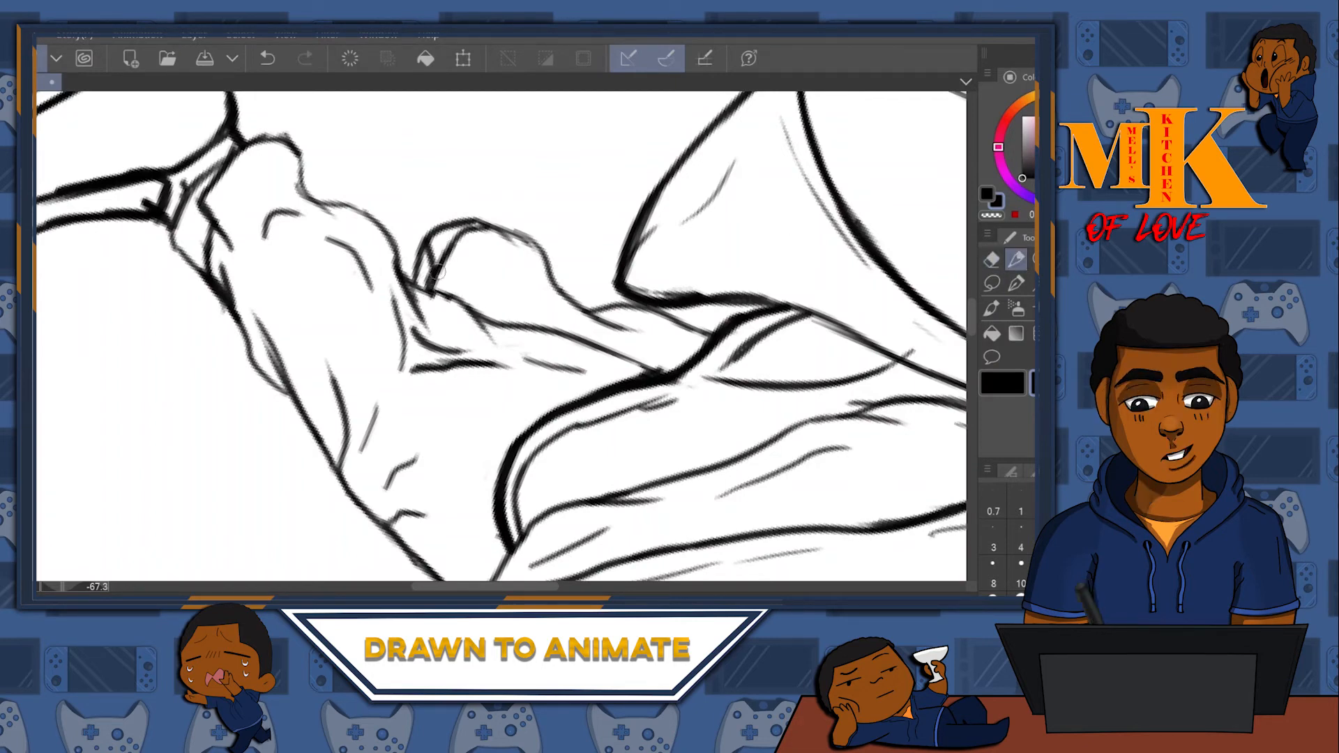
left_click_drag(589, 276, 532, 230)
left_click_drag(723, 278, 741, 366)
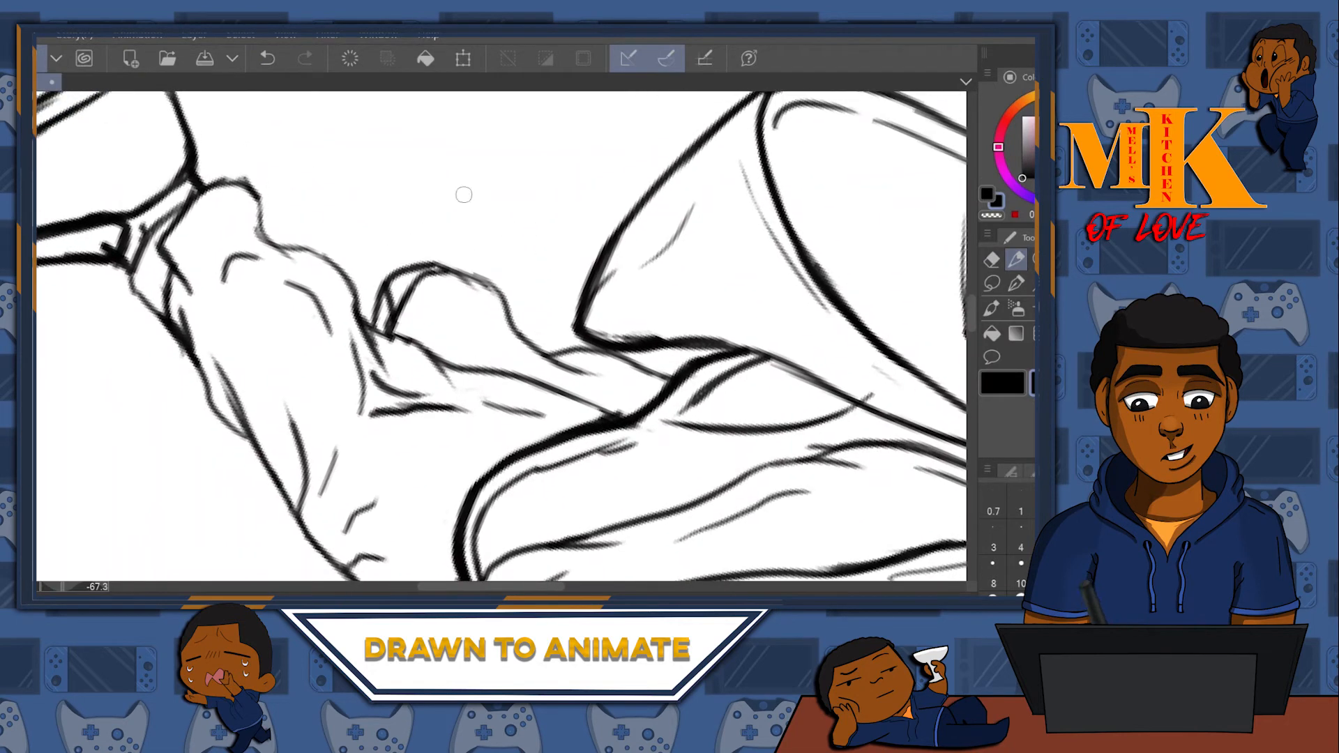
- Erase the far leg's lower outer edge and redraw it down to the hood
left_click_drag(429, 139, 902, 216)
key("e")
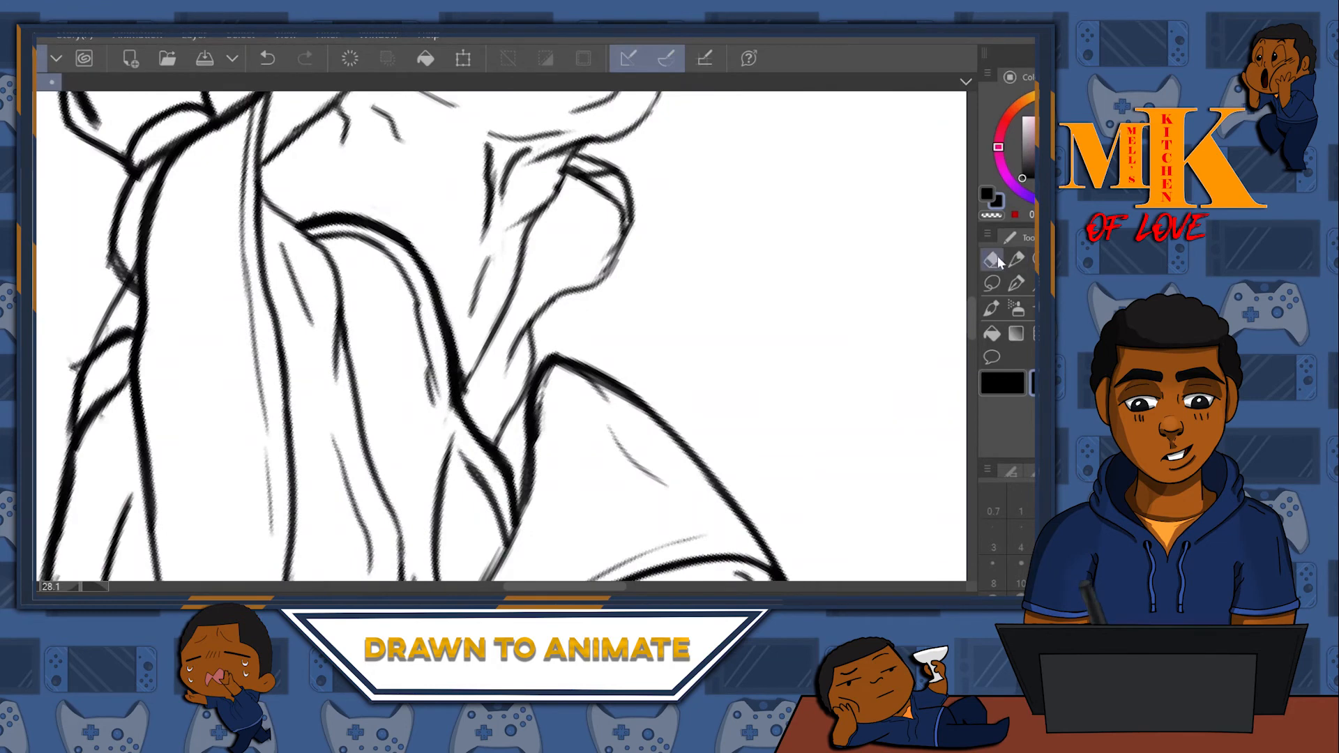
left_click_drag(506, 366, 532, 319)
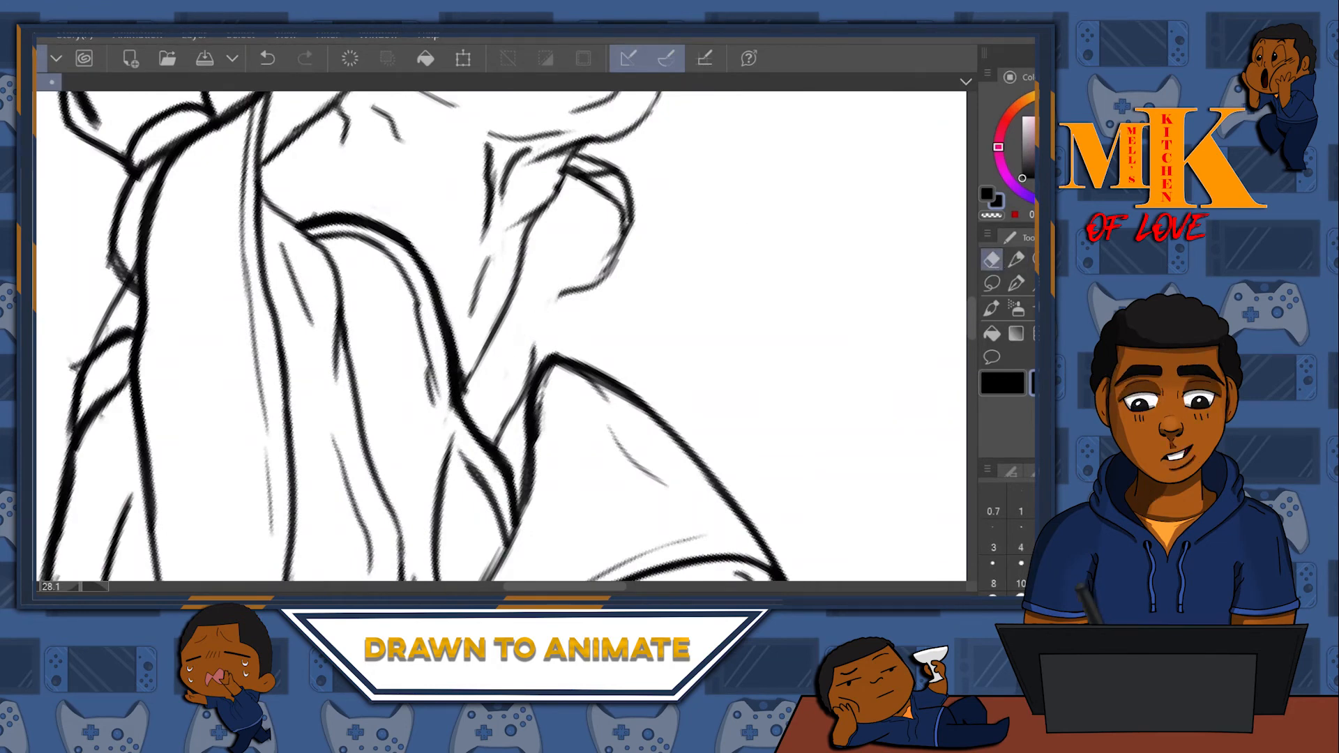
left_click(1016, 258)
left_click_drag(604, 268, 486, 464)
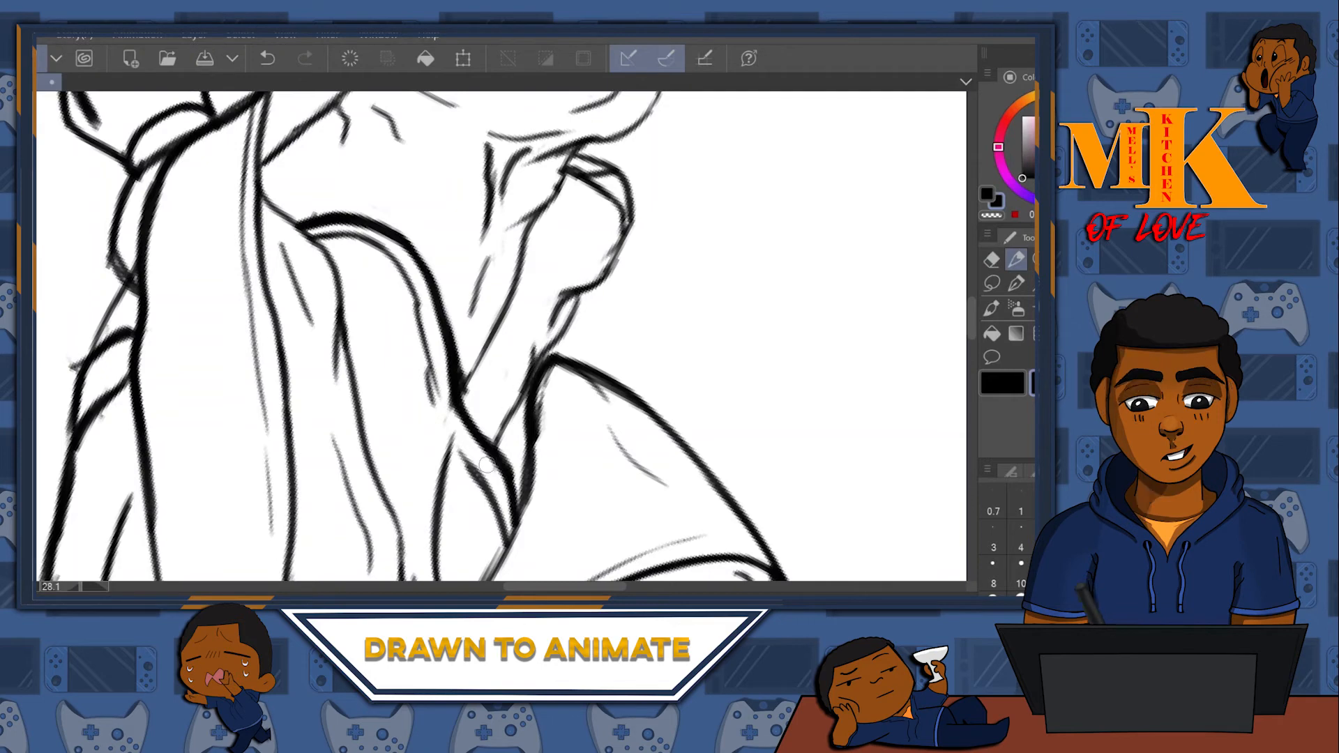
- Add short fold strokes inside the far leg and undo the extra stroke beside the hoodie hem
mouse_move(533, 252)
left_mouse_down()
mouse_move(508, 341)
mouse_move(468, 394)
left_mouse_up()
mouse_move(697, 159)
left_mouse_down()
mouse_move(708, 334)
mouse_move(825, 302)
left_mouse_up()
mouse_move(599, 406)
left_mouse_down()
mouse_move(798, 236)
mouse_move(735, 325)
left_mouse_up()
left_click_drag(680, 260, 650, 329)
mouse_move(776, 377)
left_mouse_down()
mouse_move(868, 179)
mouse_move(747, 415)
left_mouse_up()
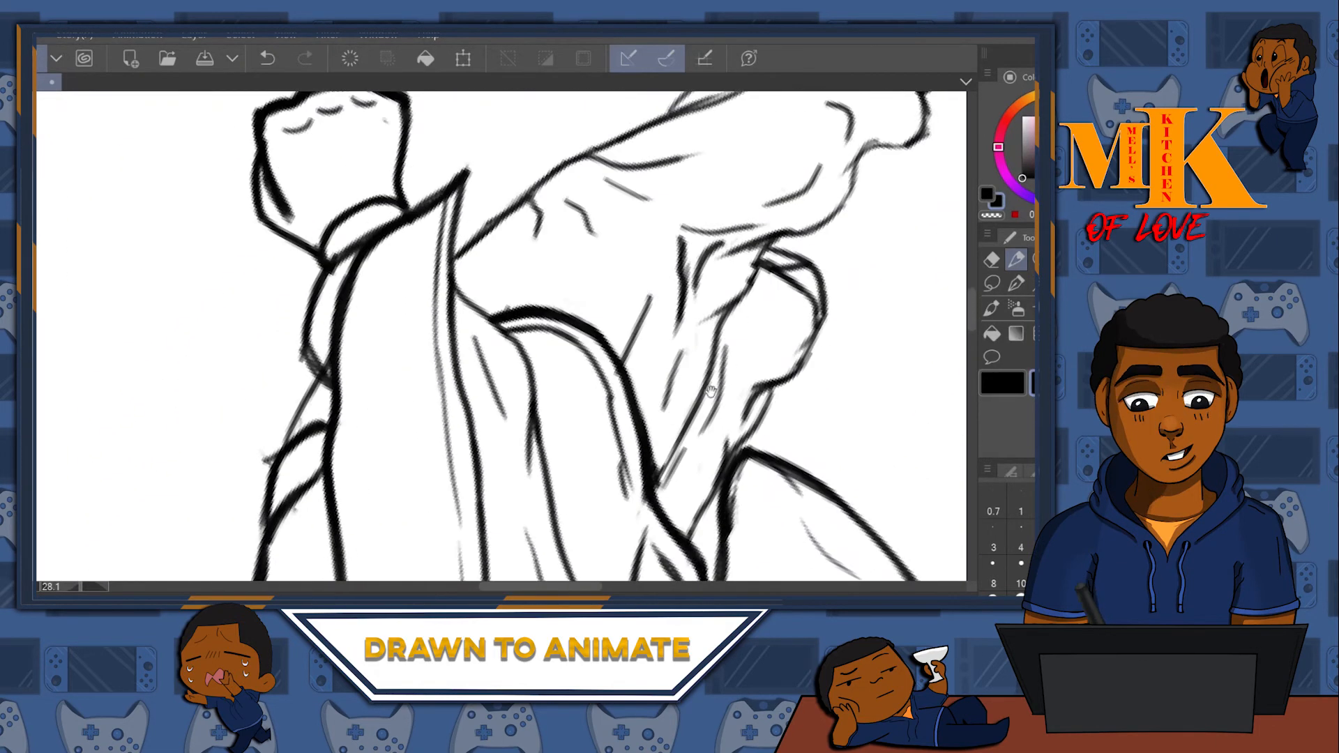
key("ctrl+z")
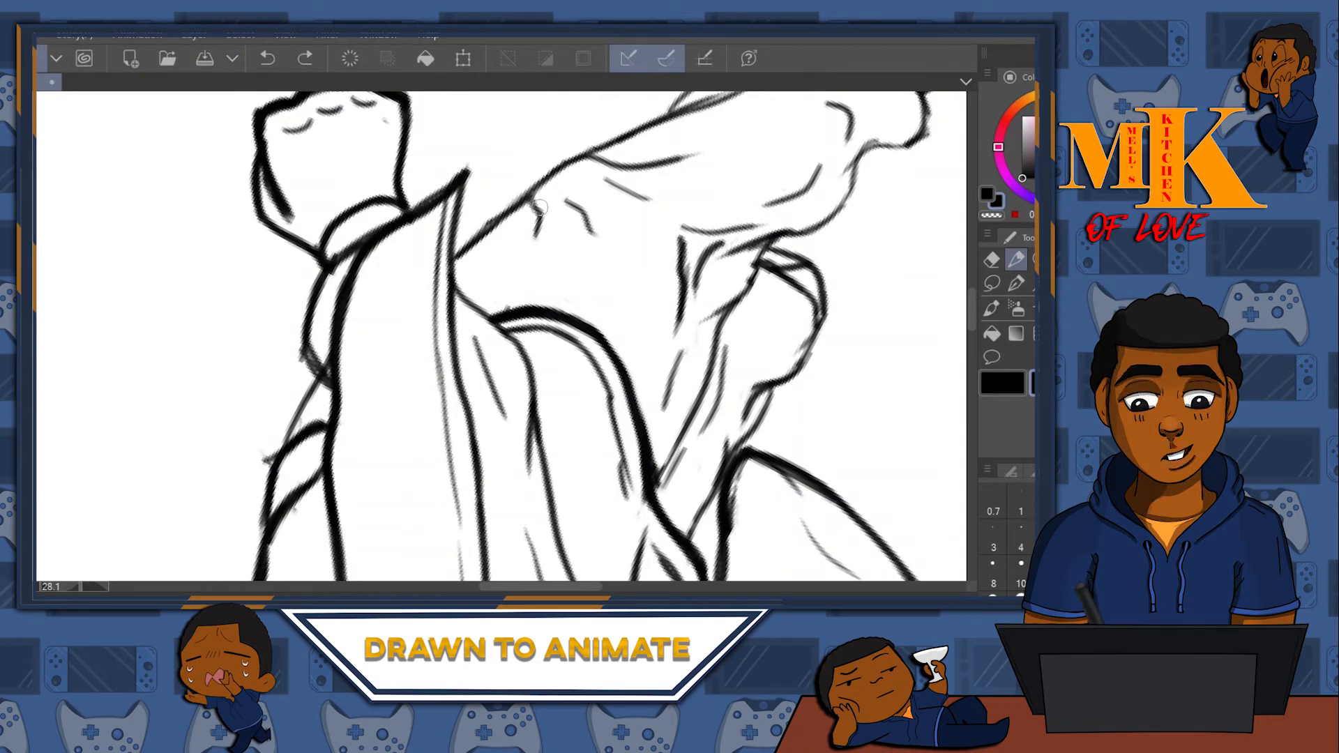
- Erase the raised leg's back outline near the hoodie and redraw it at a steeper angle to meet the hem
key("e")
left_click_drag(516, 205, 454, 263)
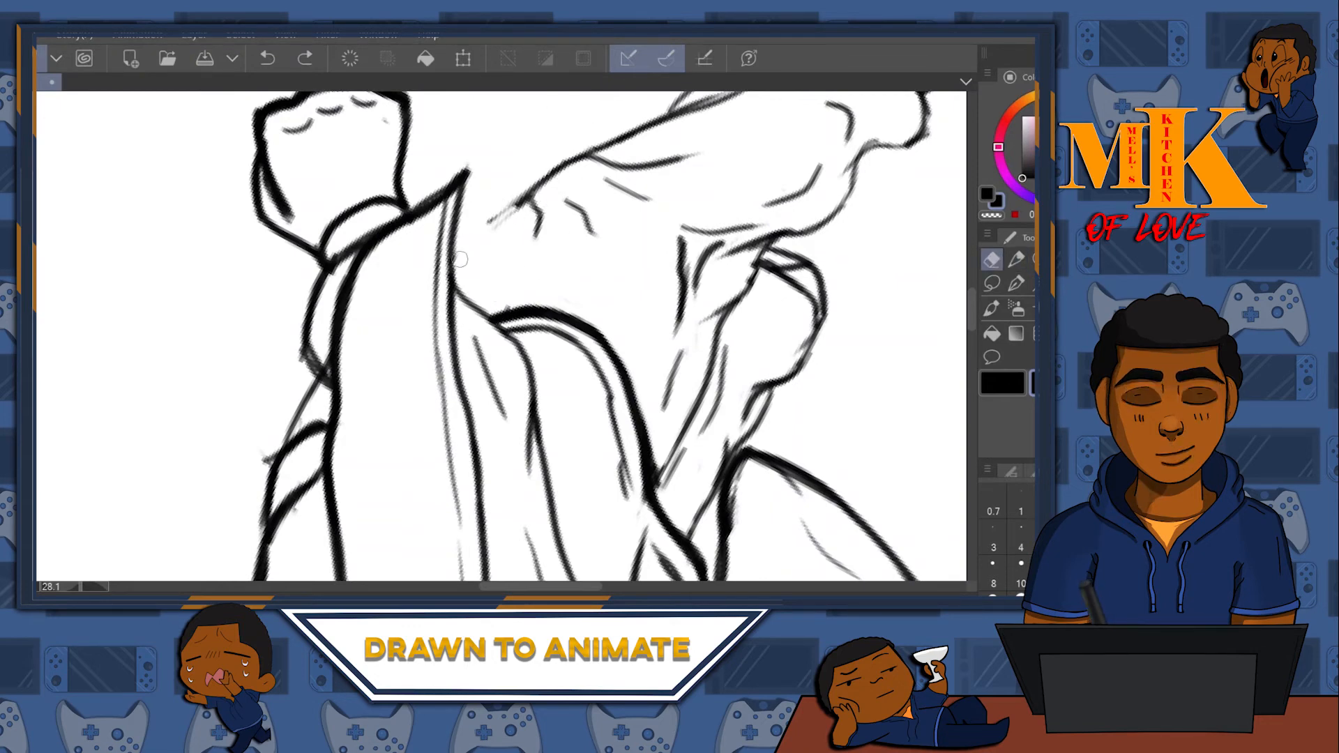
key("p")
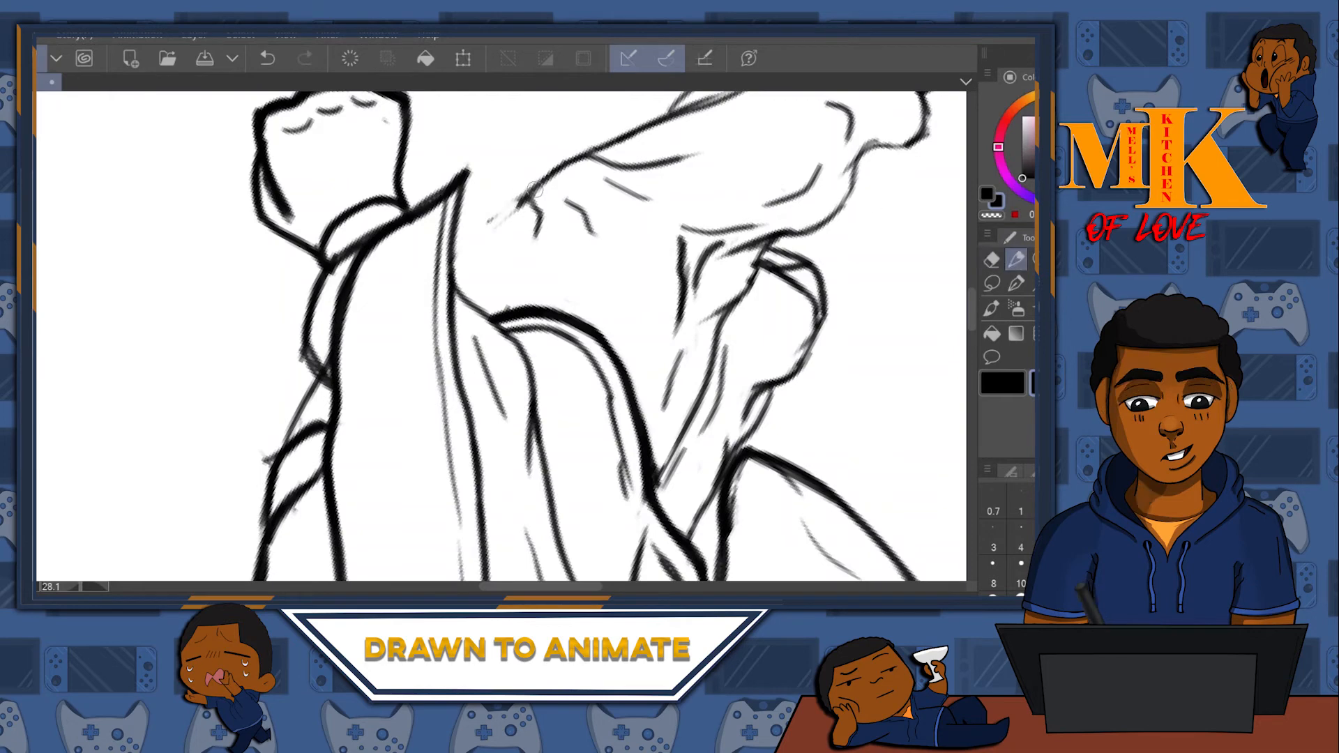
left_click_drag(525, 200, 472, 285)
mouse_move(509, 226)
left_mouse_down()
mouse_move(466, 297)
mouse_move(537, 184)
left_mouse_up()
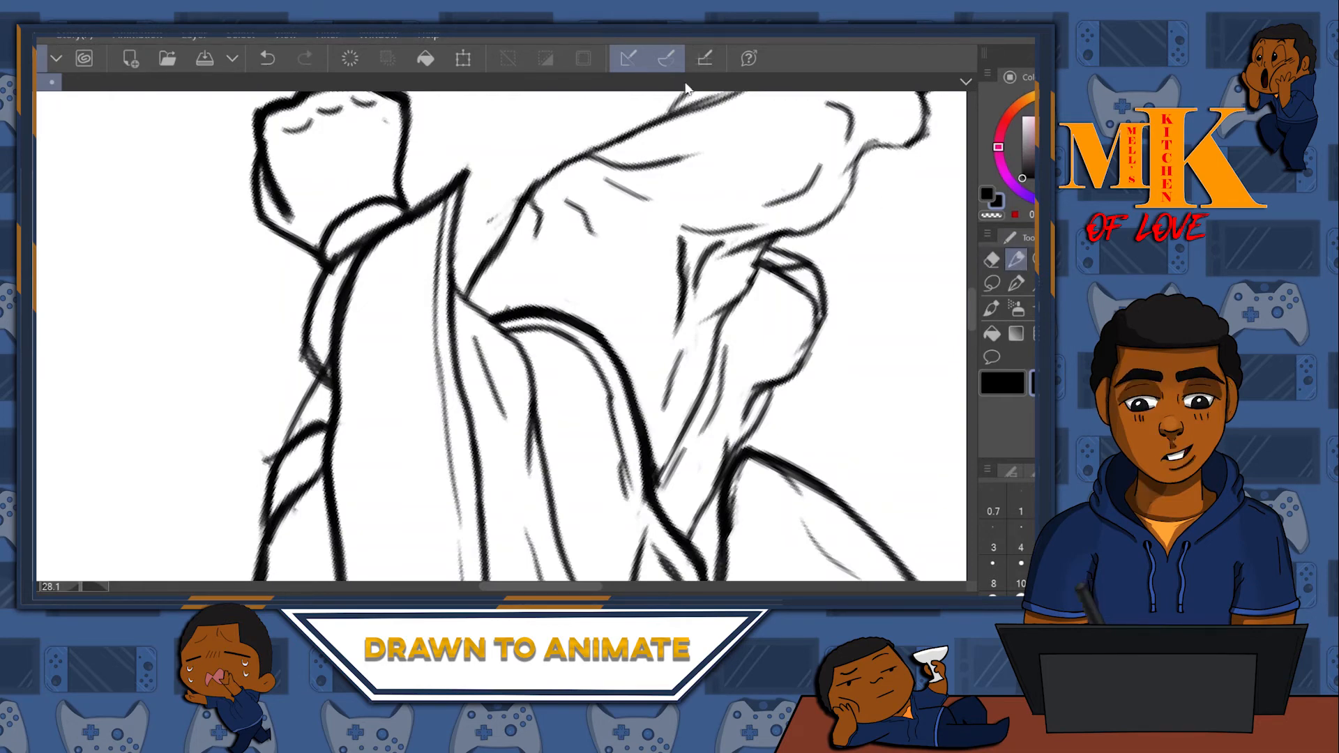
- Reset the canvas rotation and examine the complete diving figure
left_click_drag(785, 238, 587, 298)
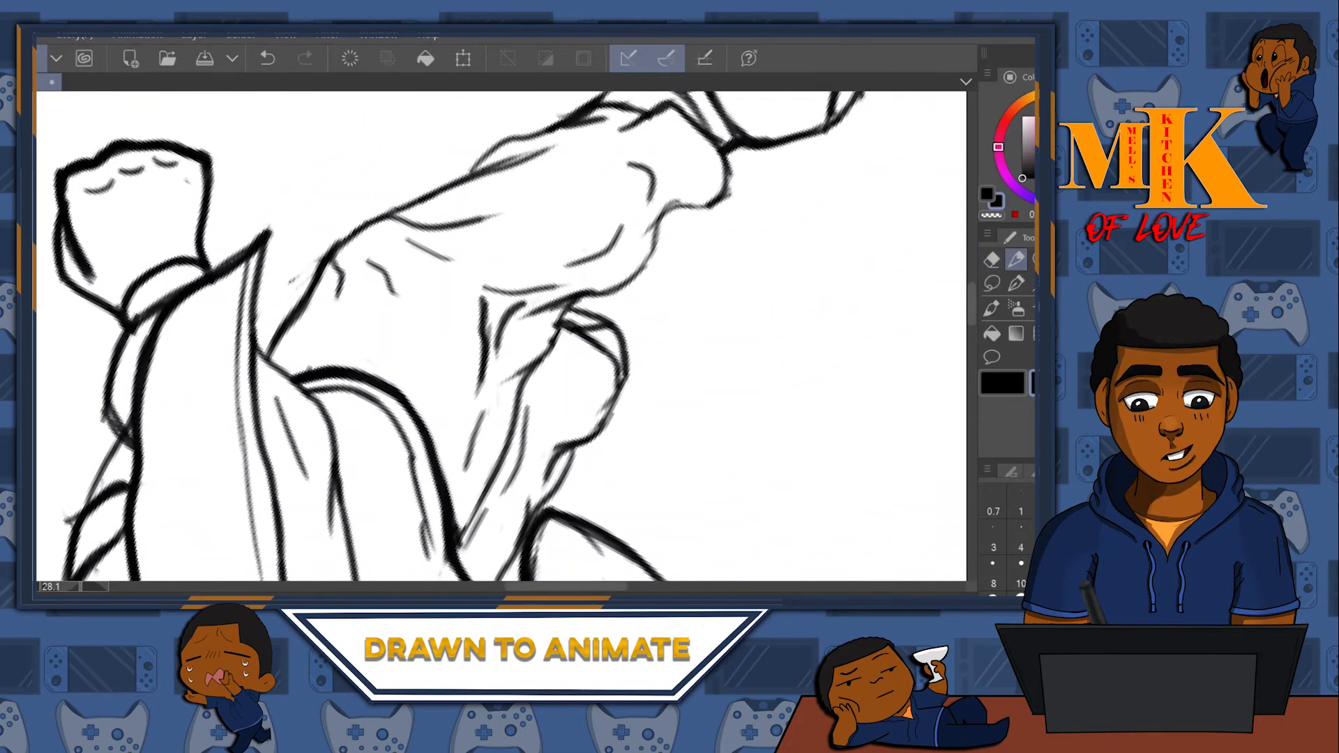
key("r")
mouse_move(832, 316)
left_mouse_down()
mouse_move(809, 341)
mouse_move(823, 306)
left_mouse_up()
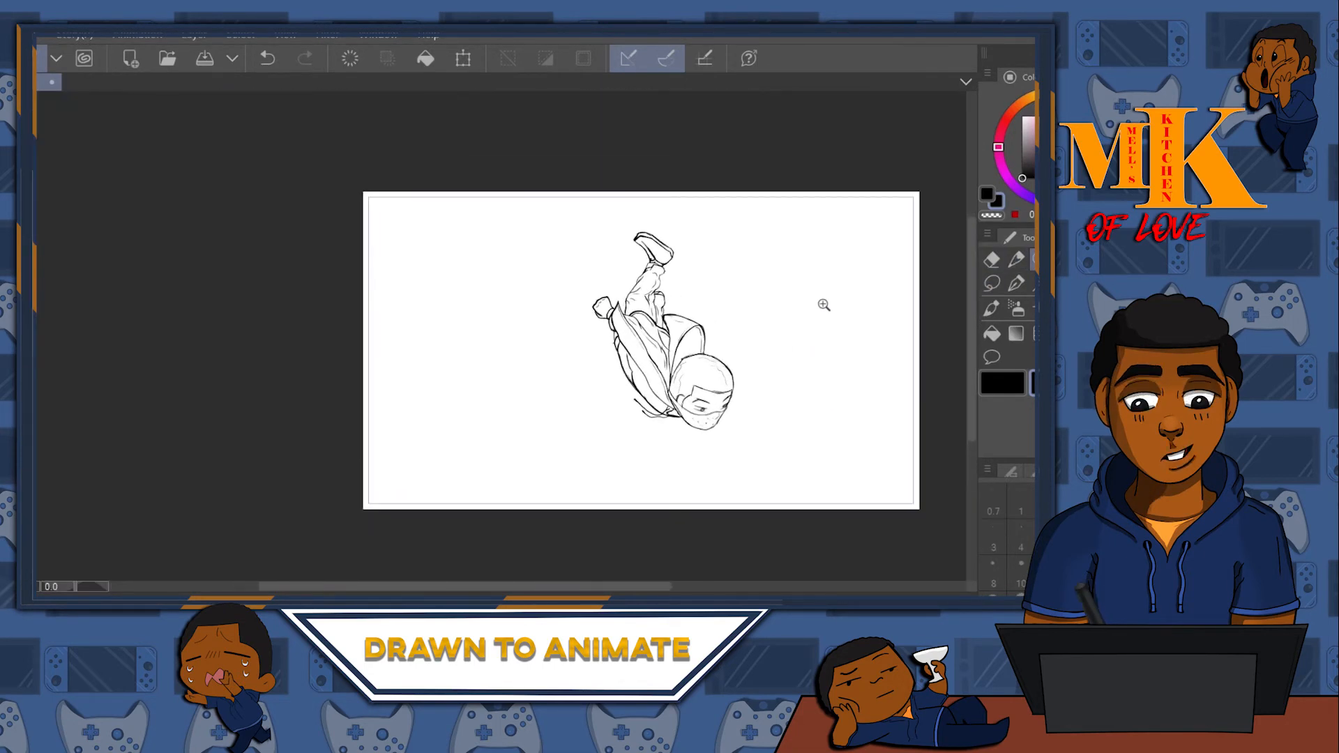
mouse_move(706, 333)
left_mouse_down()
mouse_move(732, 324)
mouse_move(751, 287)
left_mouse_up()
scroll(732, 324, "up", 1)
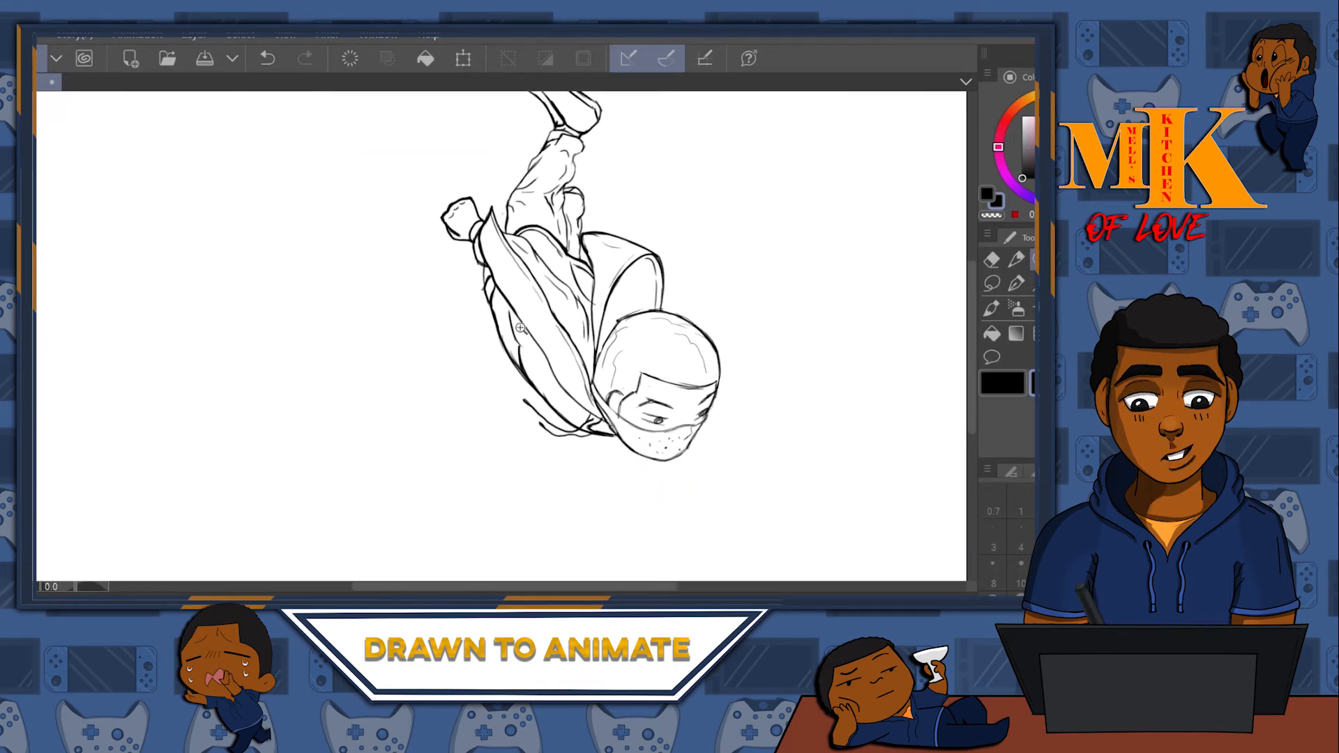
- Erase the two inner fold lines from the outer side of the figure's garment
scroll(520, 327, "up", 4)
left_click(991, 259)
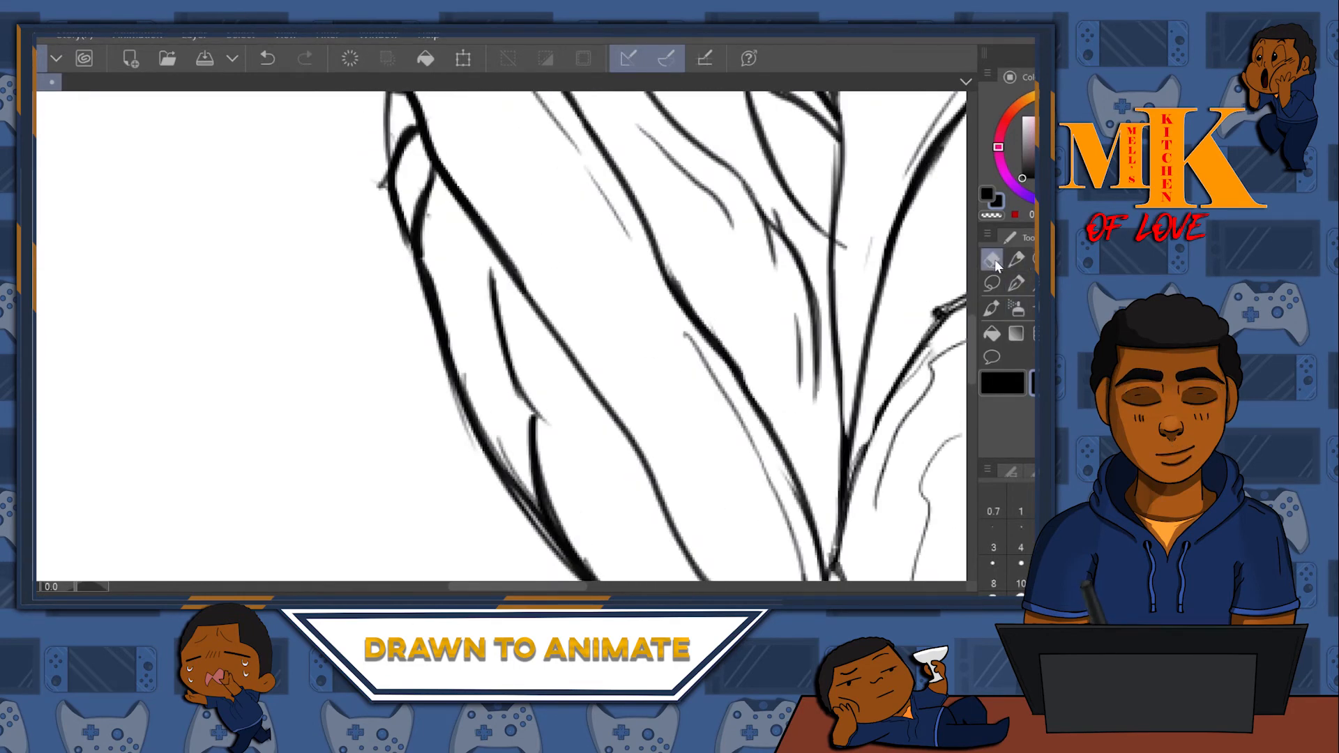
left_click_drag(478, 258, 506, 363)
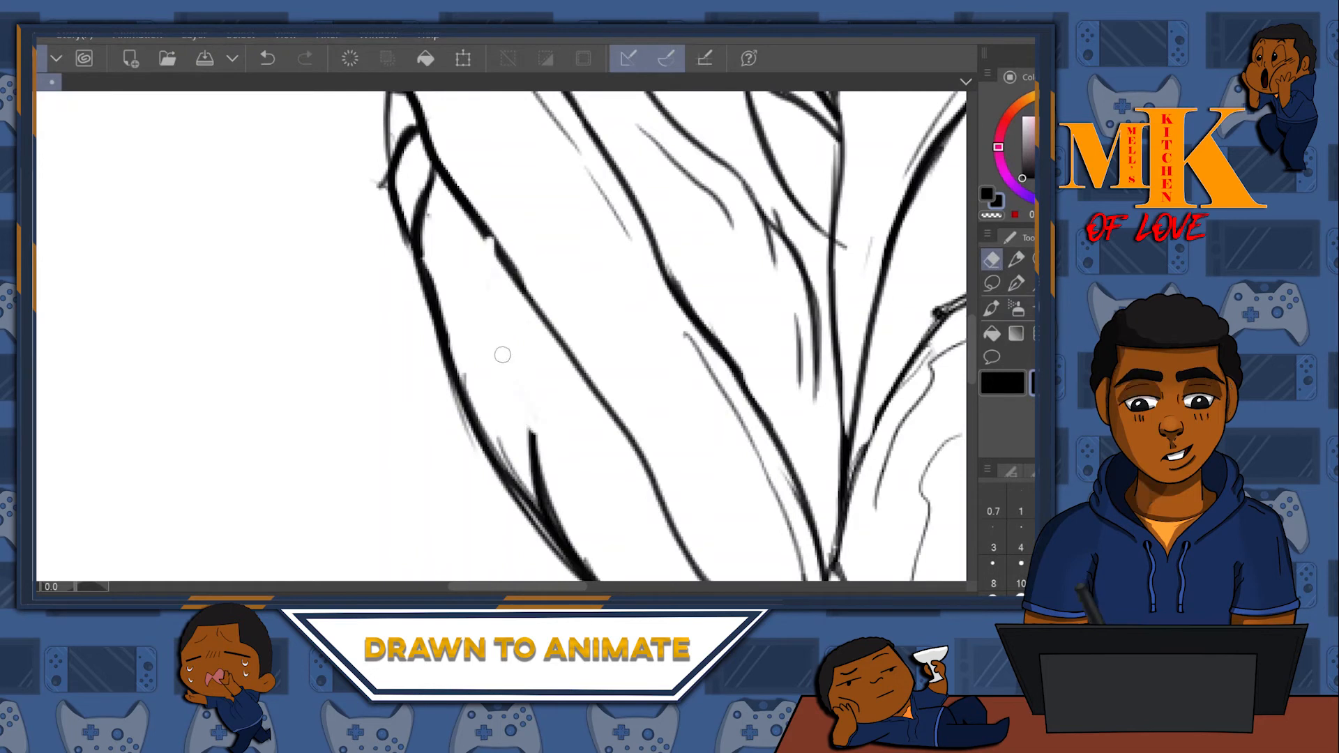
key("ctrl+z")
left_click_drag(509, 345, 517, 400)
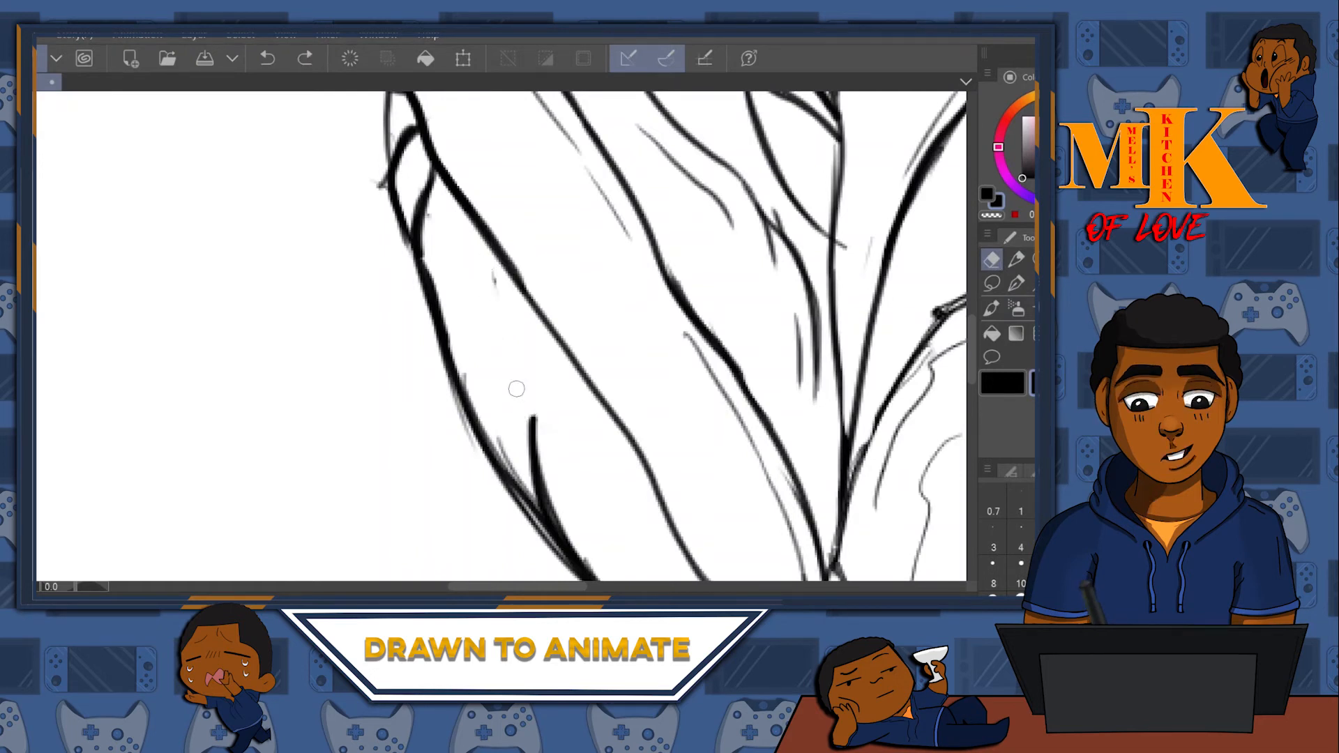
mouse_move(553, 463)
left_mouse_down()
mouse_move(523, 436)
mouse_move(558, 544)
mouse_move(516, 405)
left_mouse_up()
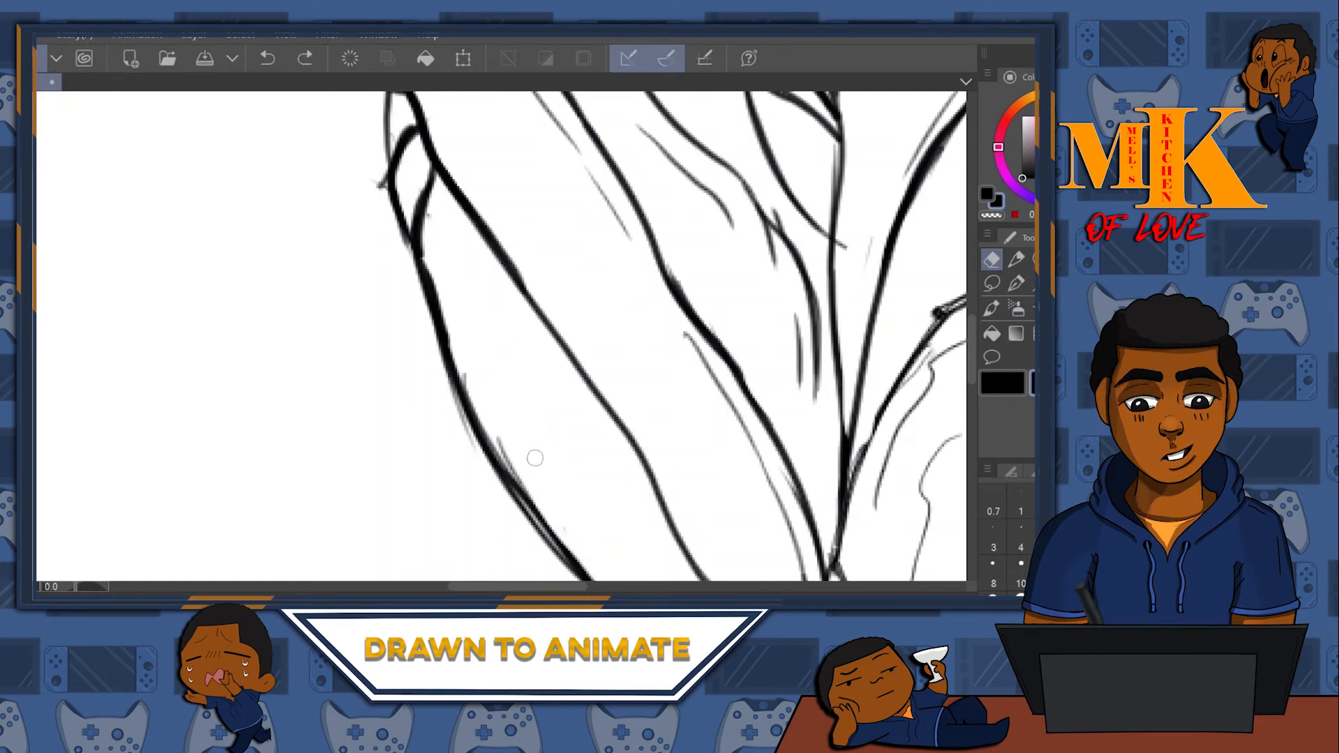
- Draw short new fold strokes beside the outer edge of the figure's garment with the pen
mouse_move(486, 352)
left_mouse_down()
mouse_move(468, 258)
mouse_move(490, 367)
left_mouse_up()
left_click_drag(439, 299, 452, 266)
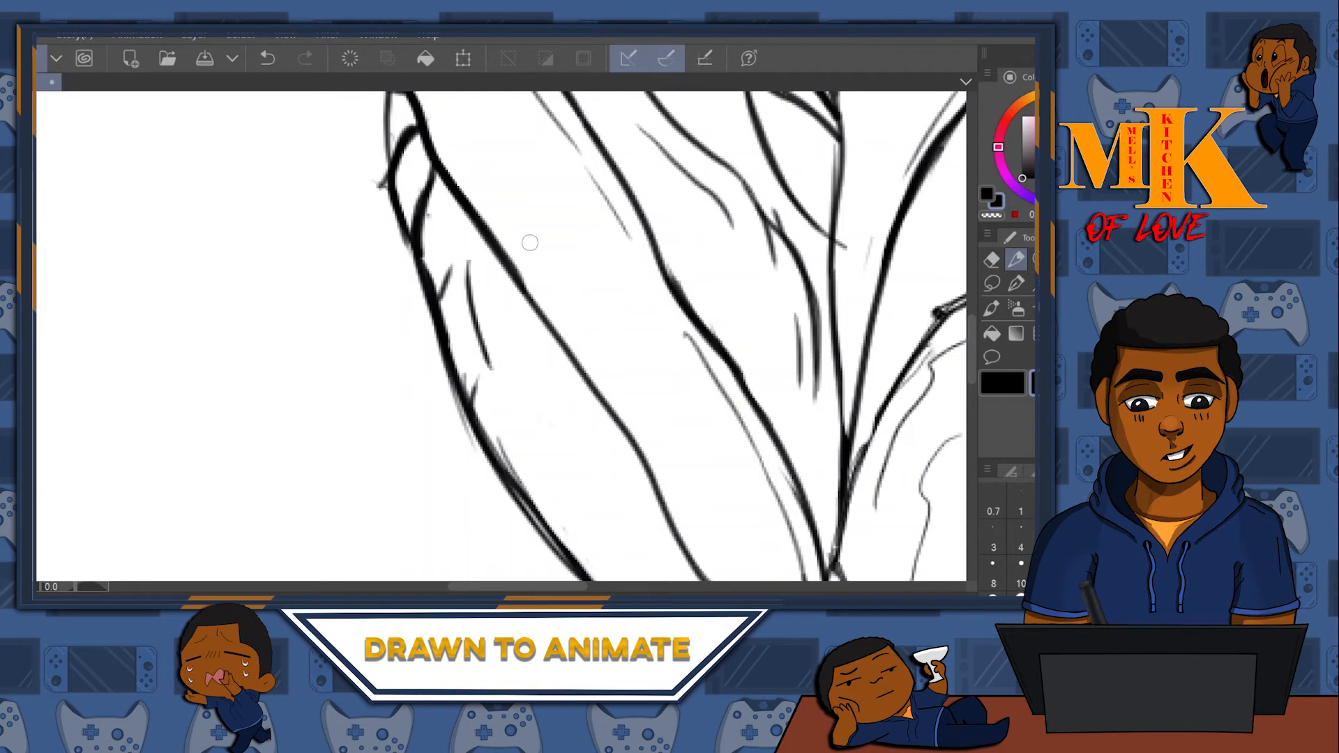
left_click_drag(458, 307, 466, 333)
- Examine the whole falling figure on the canvas with its reworked garment folds
key("space")
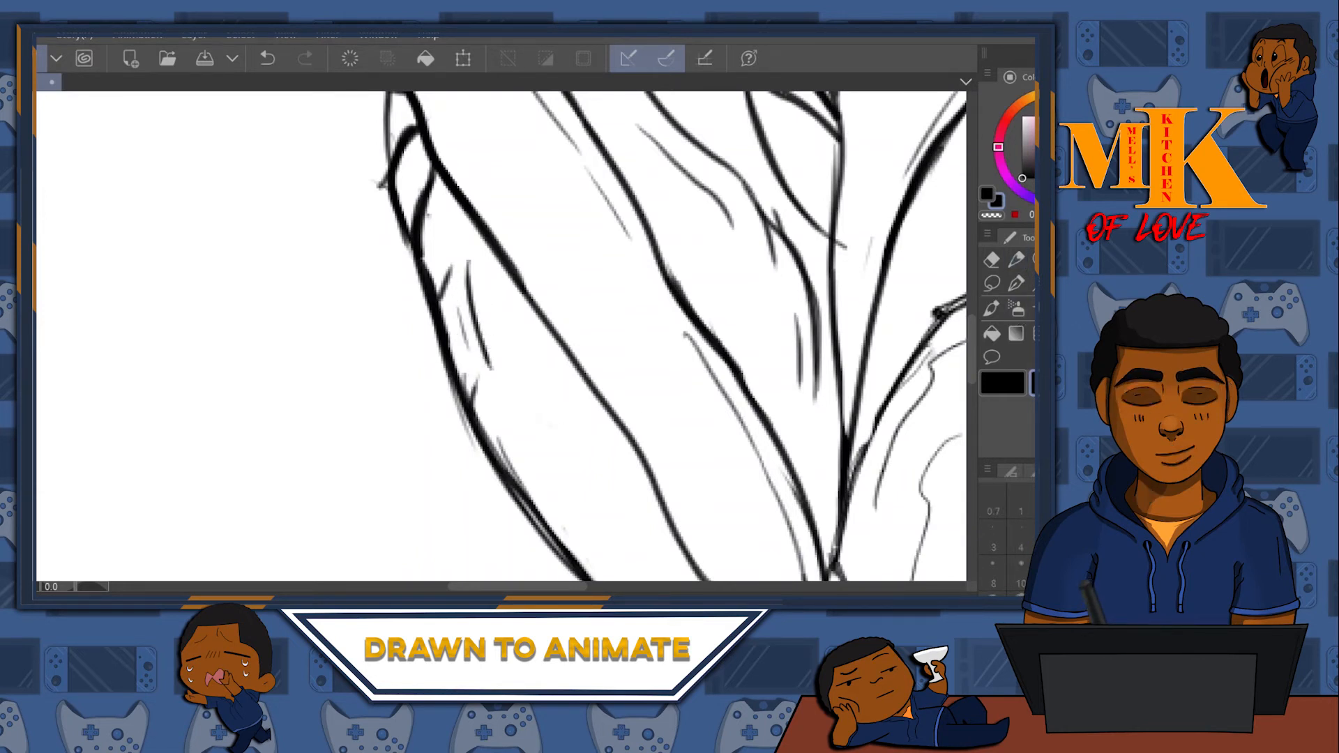
left_click_drag(826, 310, 534, 324)
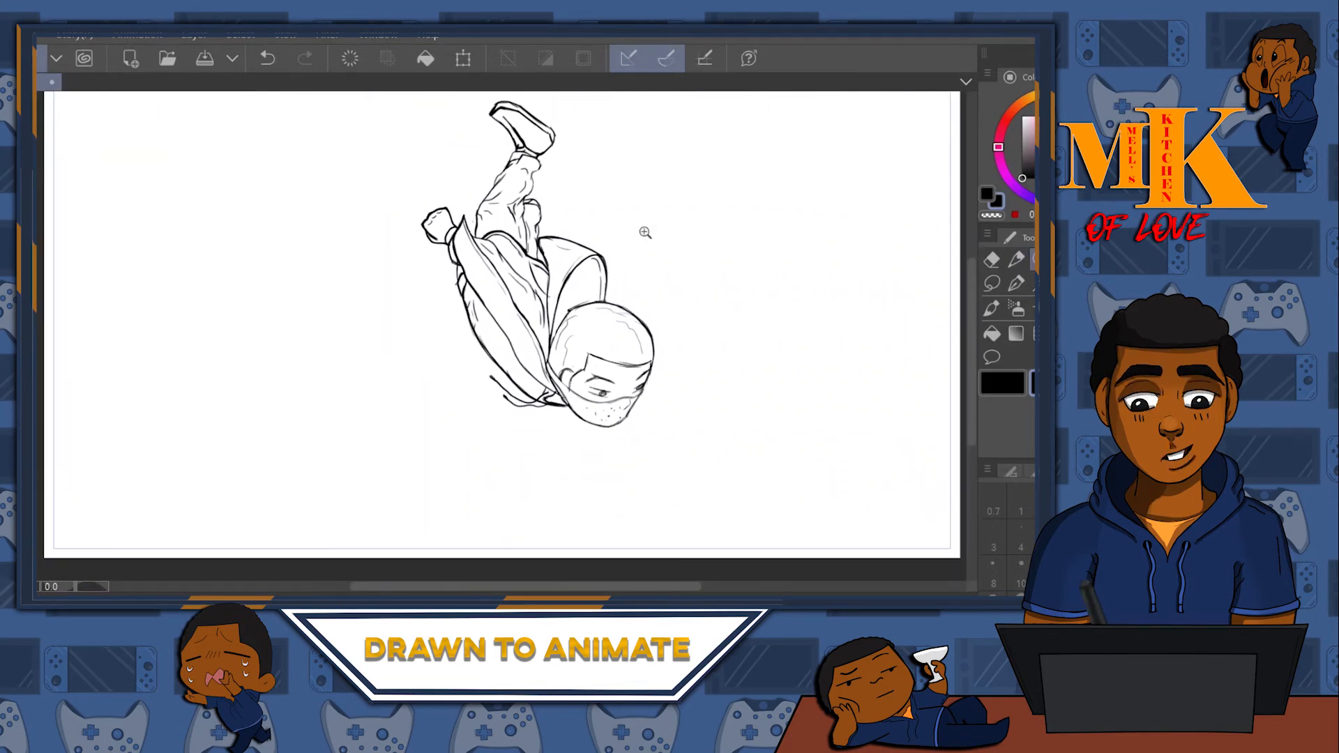
scroll(680, 292, "down", 2)
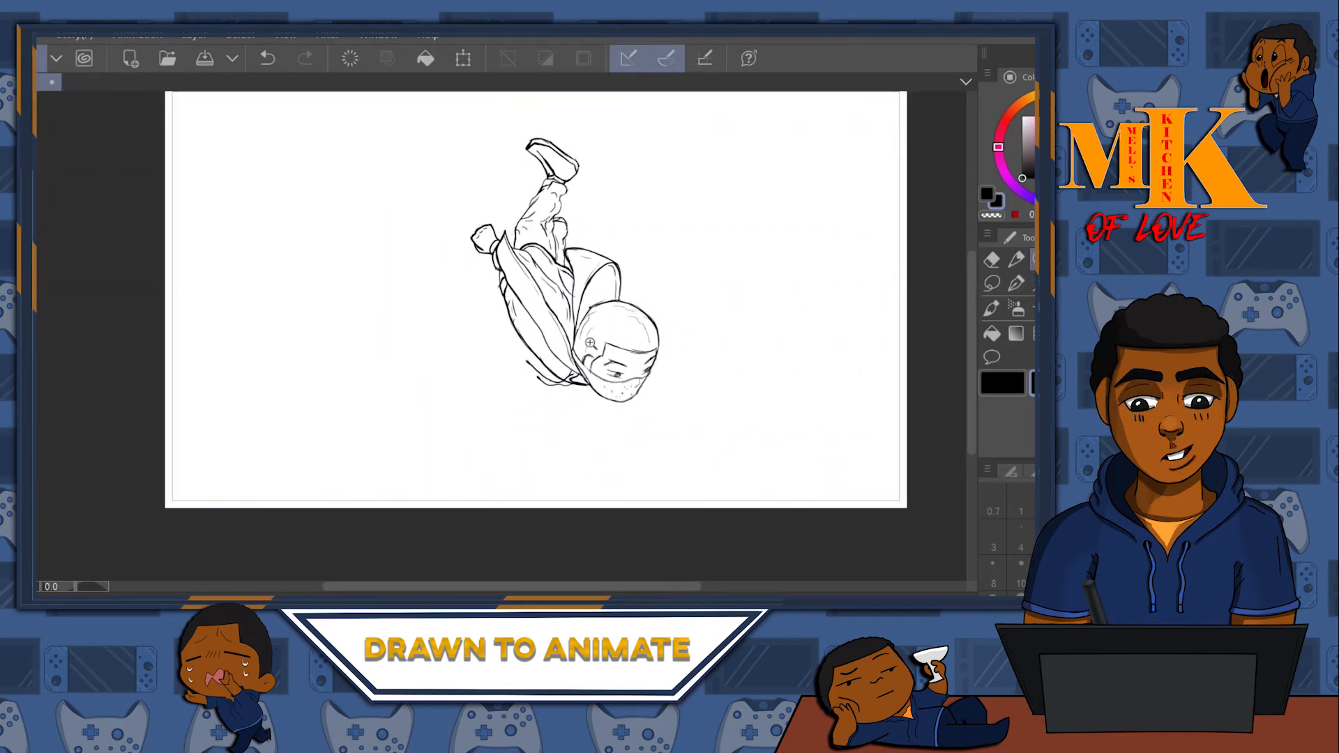
scroll(584, 318, "up", 1)
scroll(583, 318, "up", 1)
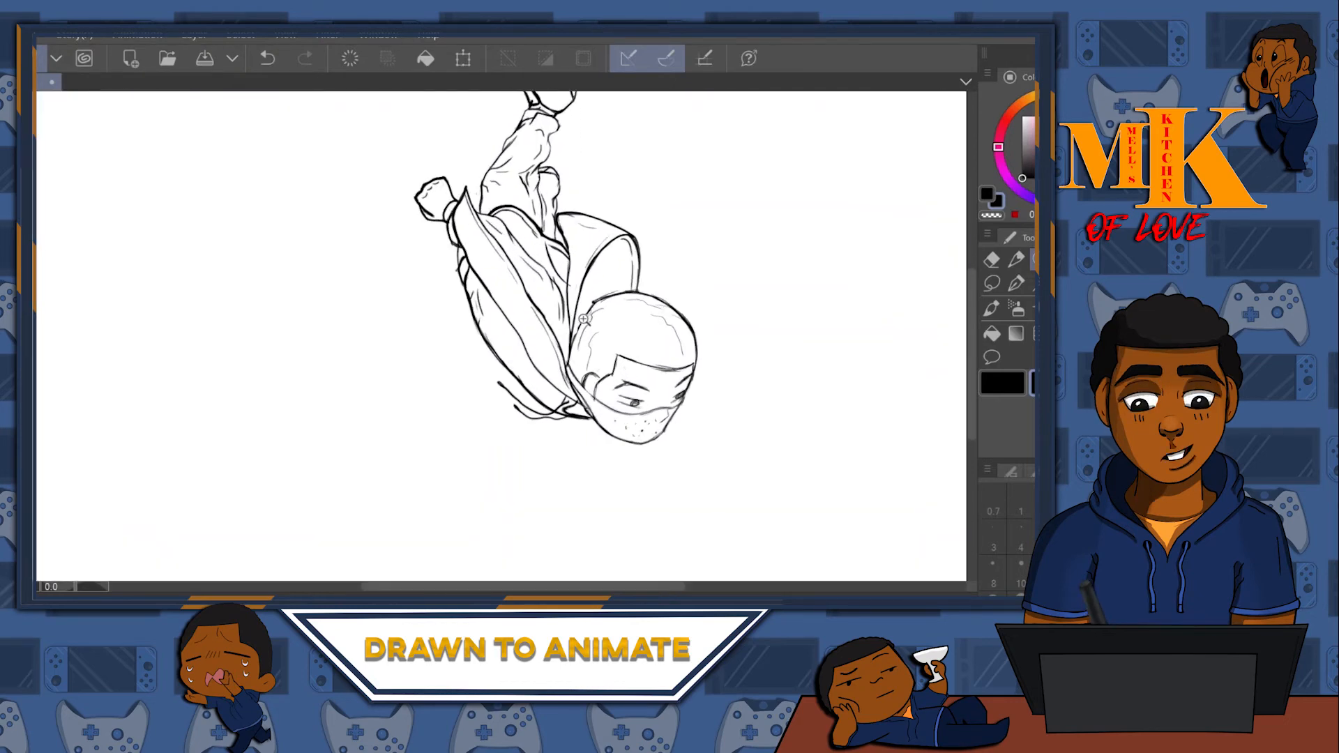
scroll(584, 318, "down", 2)
scroll(583, 318, "up", 1)
scroll(583, 318, "down", 2)
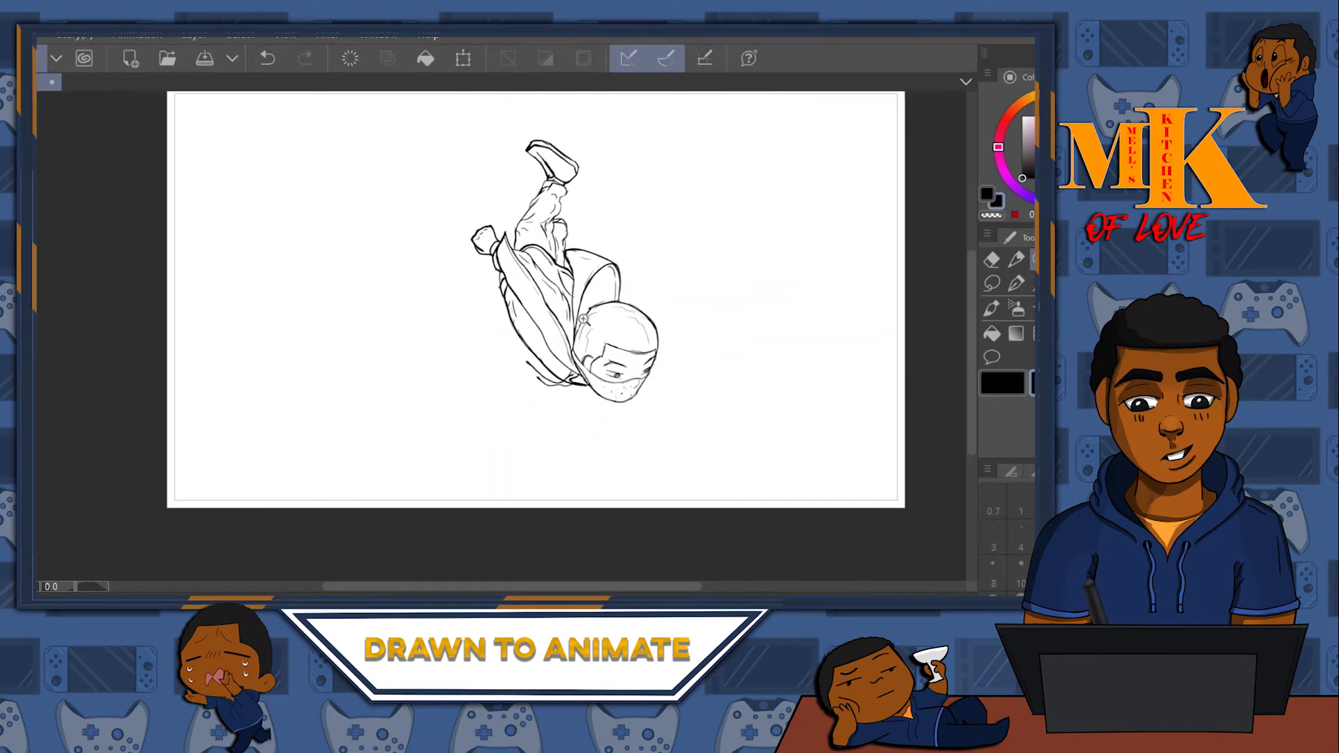
left_click_drag(970, 328, 982, 307)
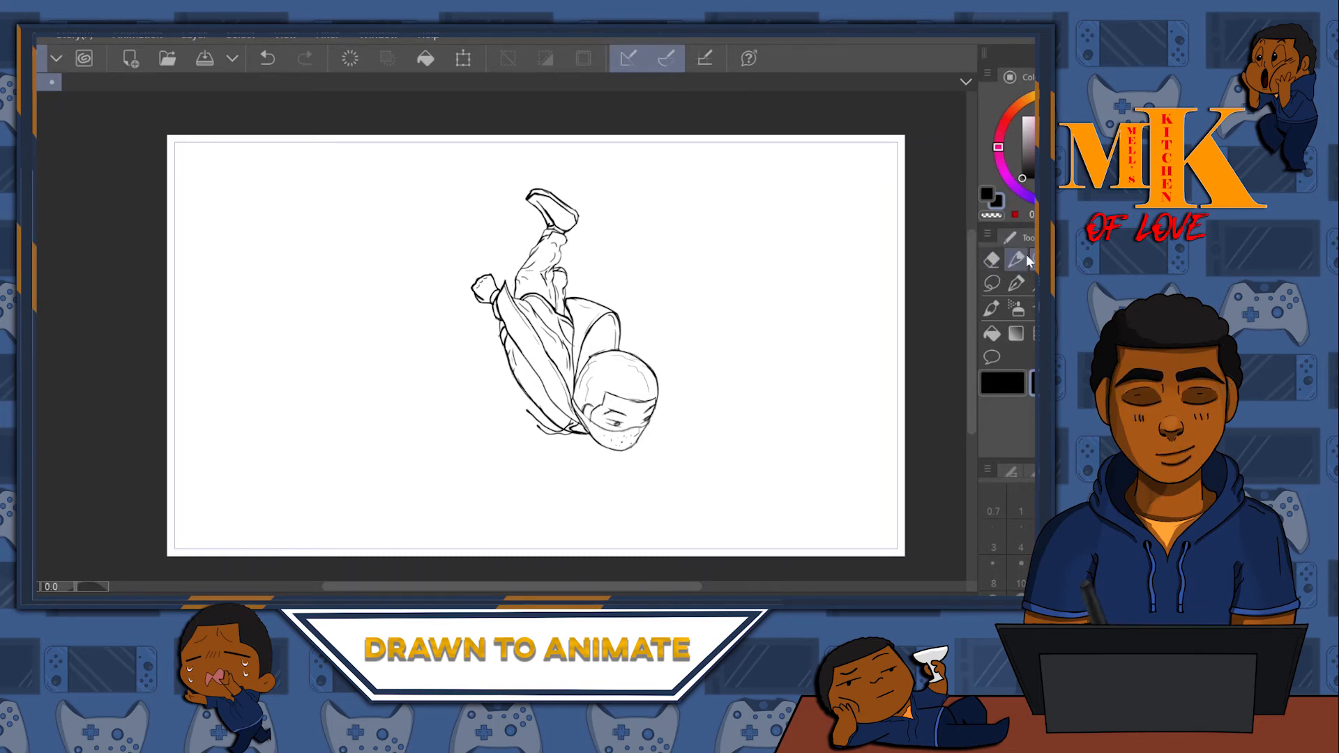
- Show the faint rough sketch behind the figure and ink a line along the garment just below the wrist
scroll(548, 369, "up", 5)
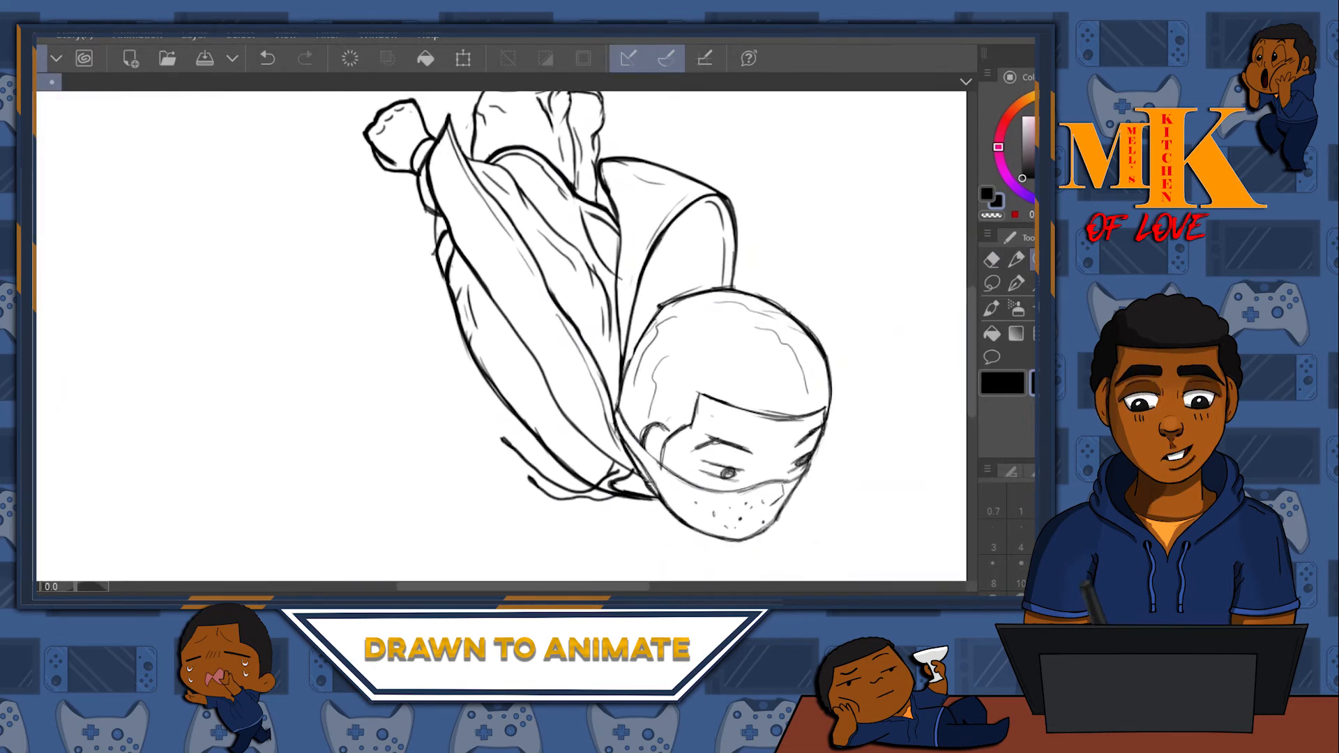
left_click(1035, 446)
left_click(1016, 260)
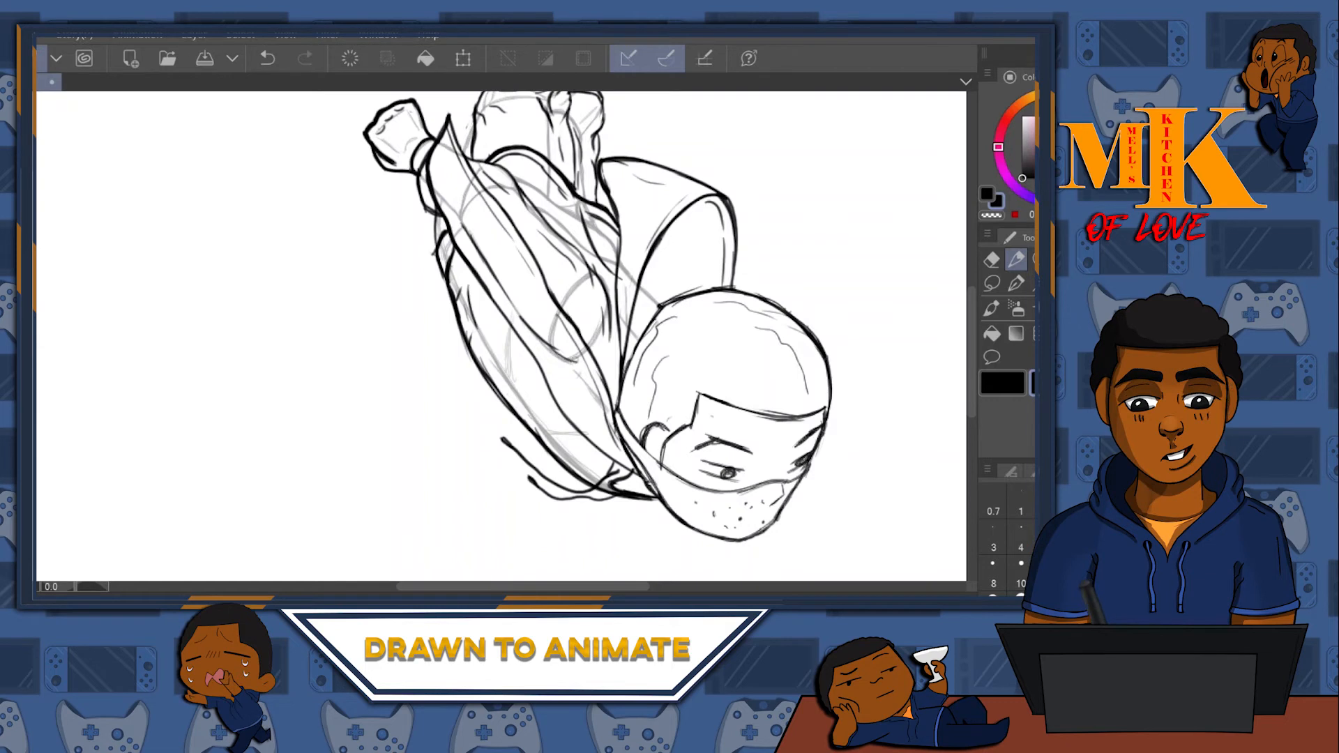
left_click_drag(453, 211, 466, 226)
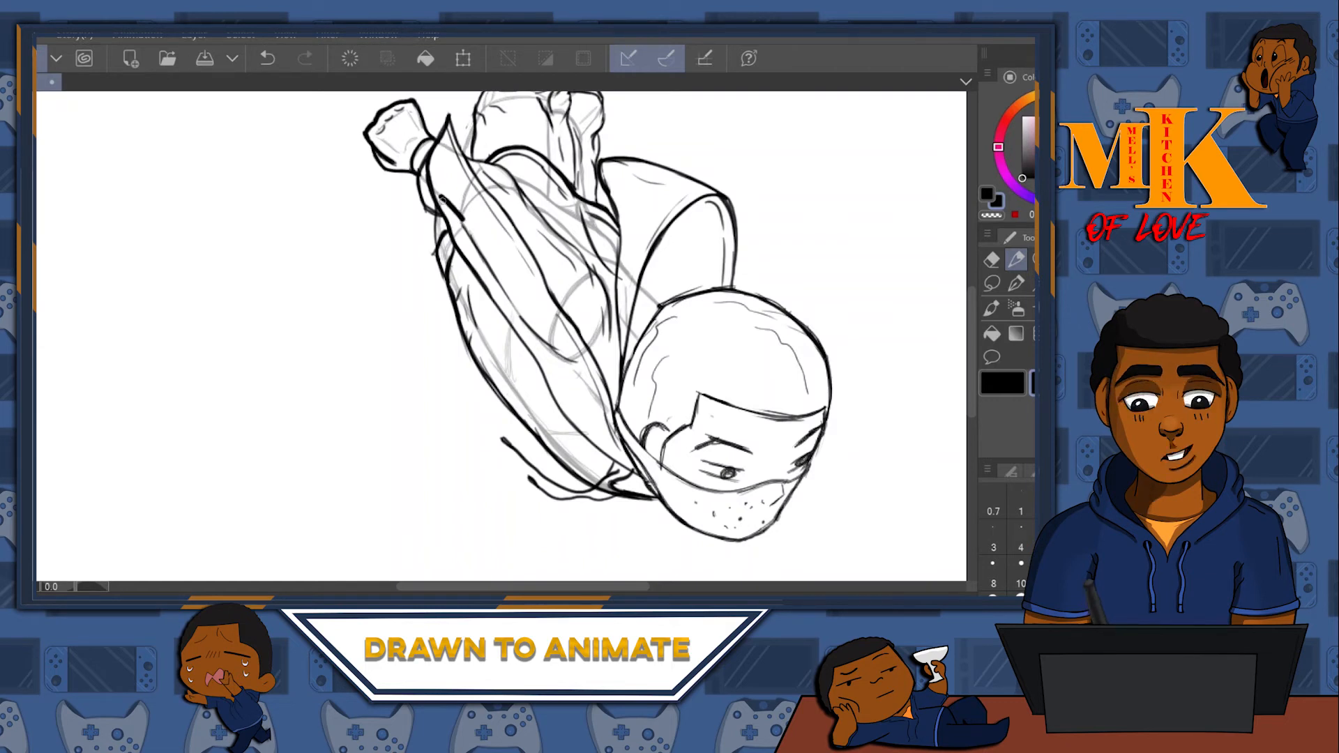
key("ctrl+z")
left_click_drag(444, 202, 455, 213)
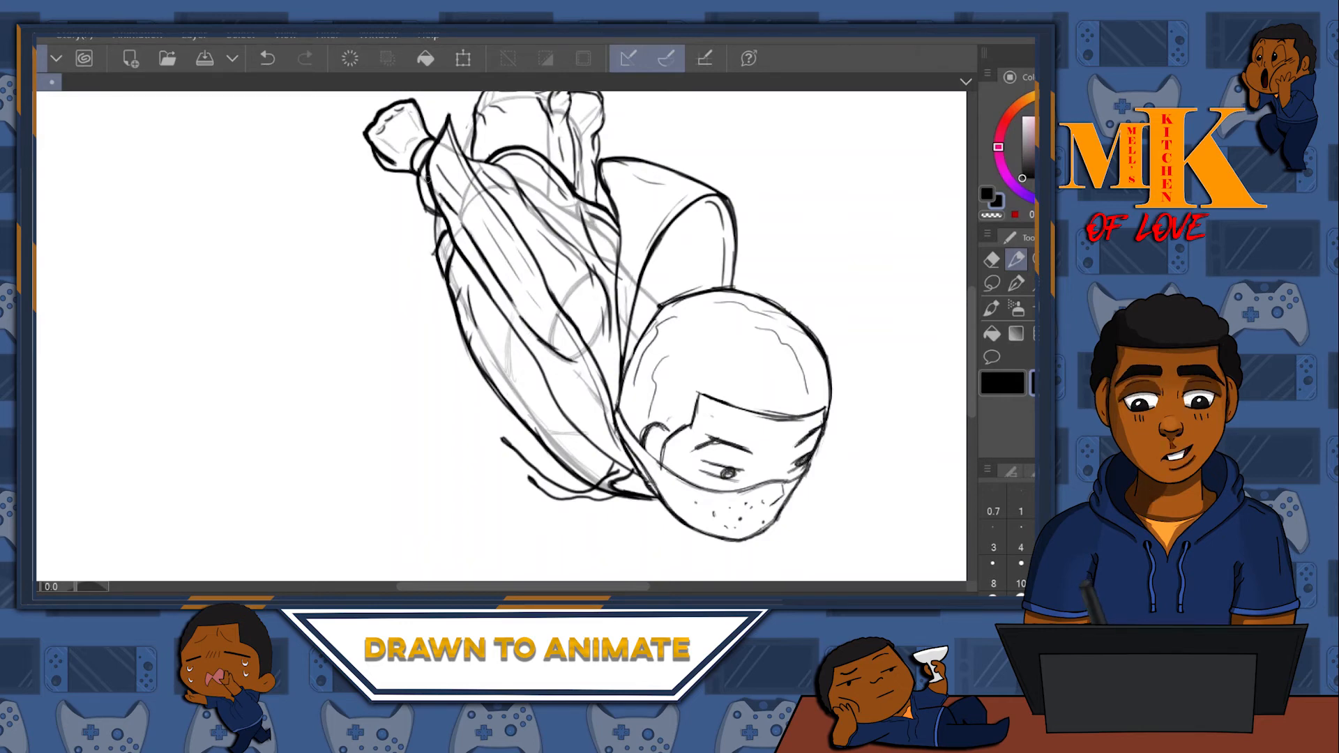
- Examine the arm and torso lines against the faint sketch, both up close and at full-figure size
scroll(655, 302, "up", 3)
scroll(655, 302, "down", 3)
scroll(654, 302, "up", 4)
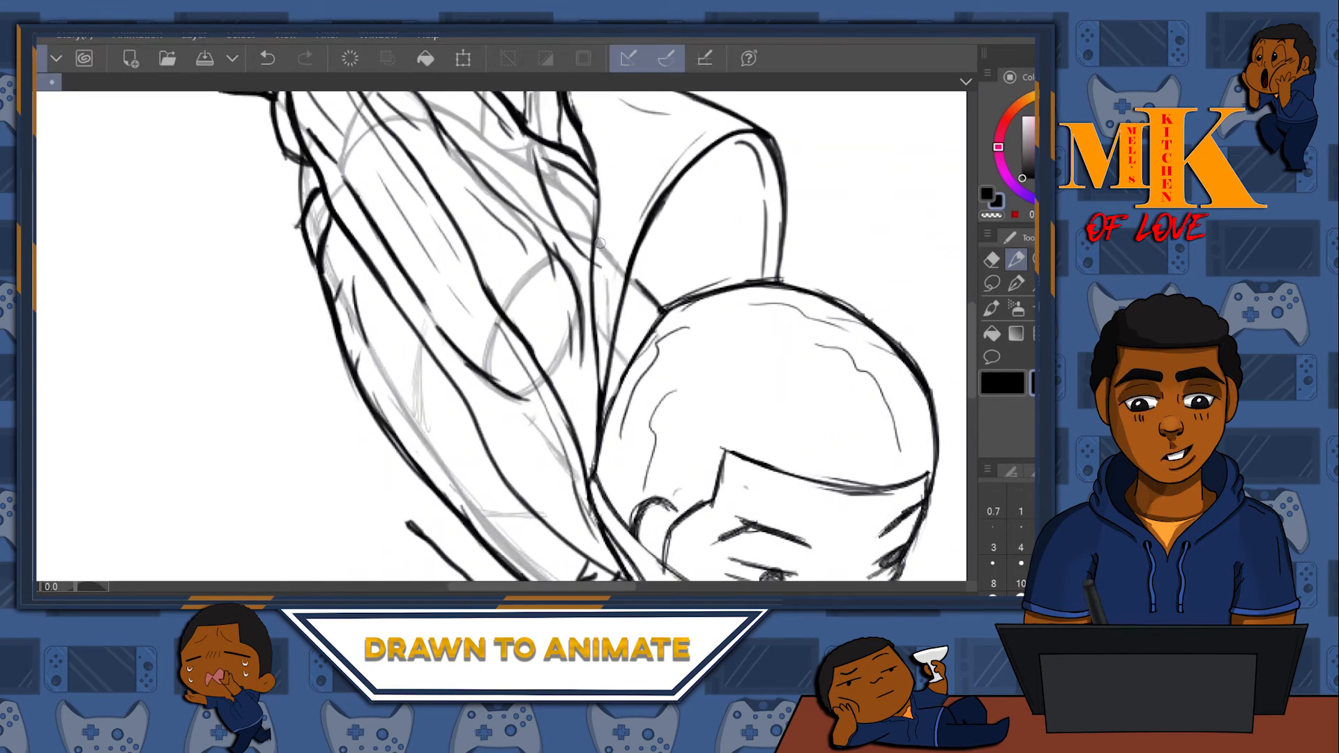
scroll(927, 509, "down", 5)
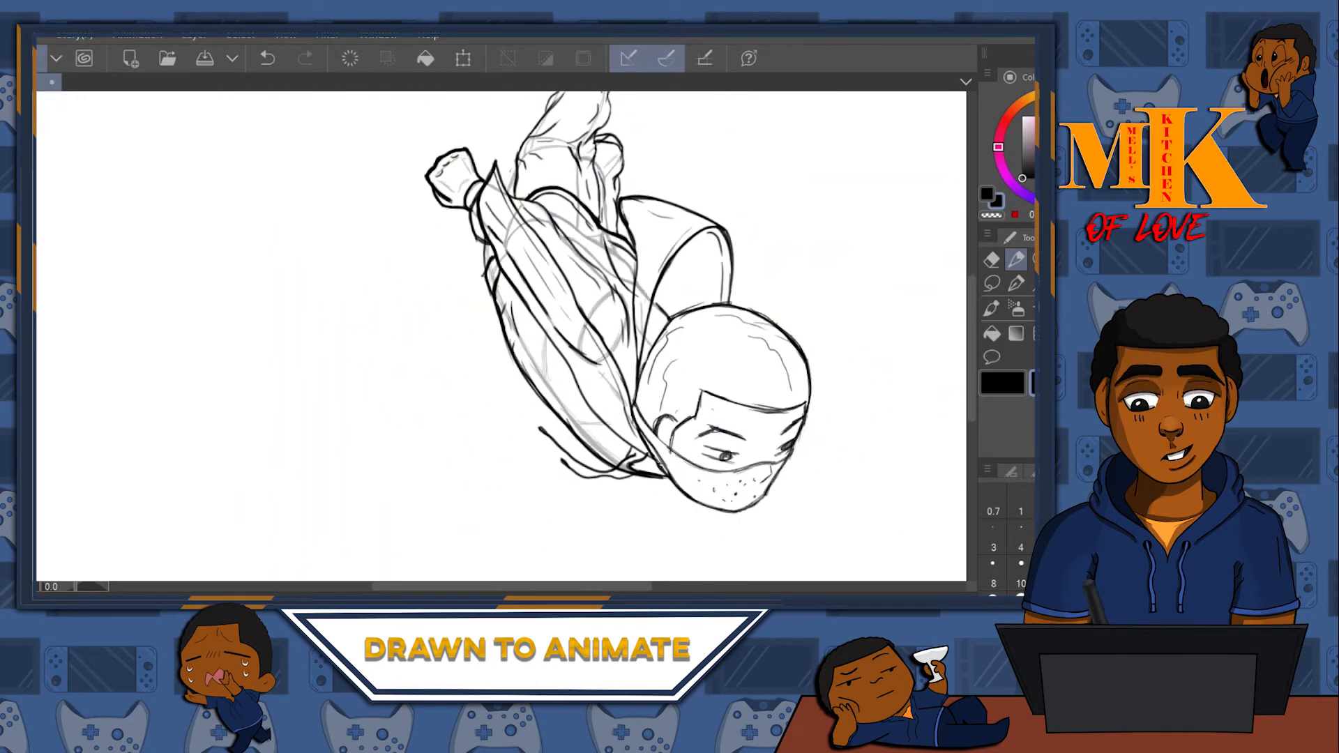
scroll(651, 311, "down", 3)
scroll(651, 310, "up", 2)
scroll(544, 258, "down", 3)
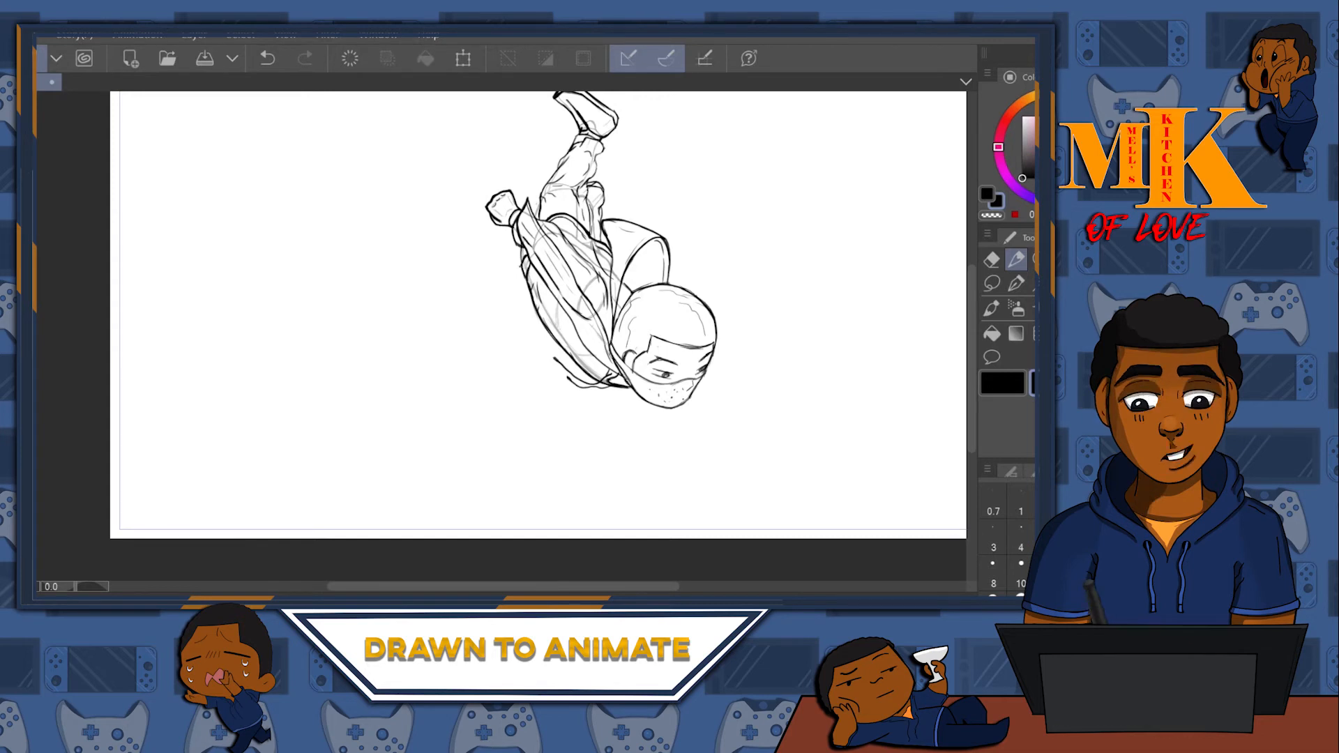
- Compare the clothed figure with the adjacent animation frame's unclothed drawing
key("ctrl+d")
key("ctrl+a")
key("Right")
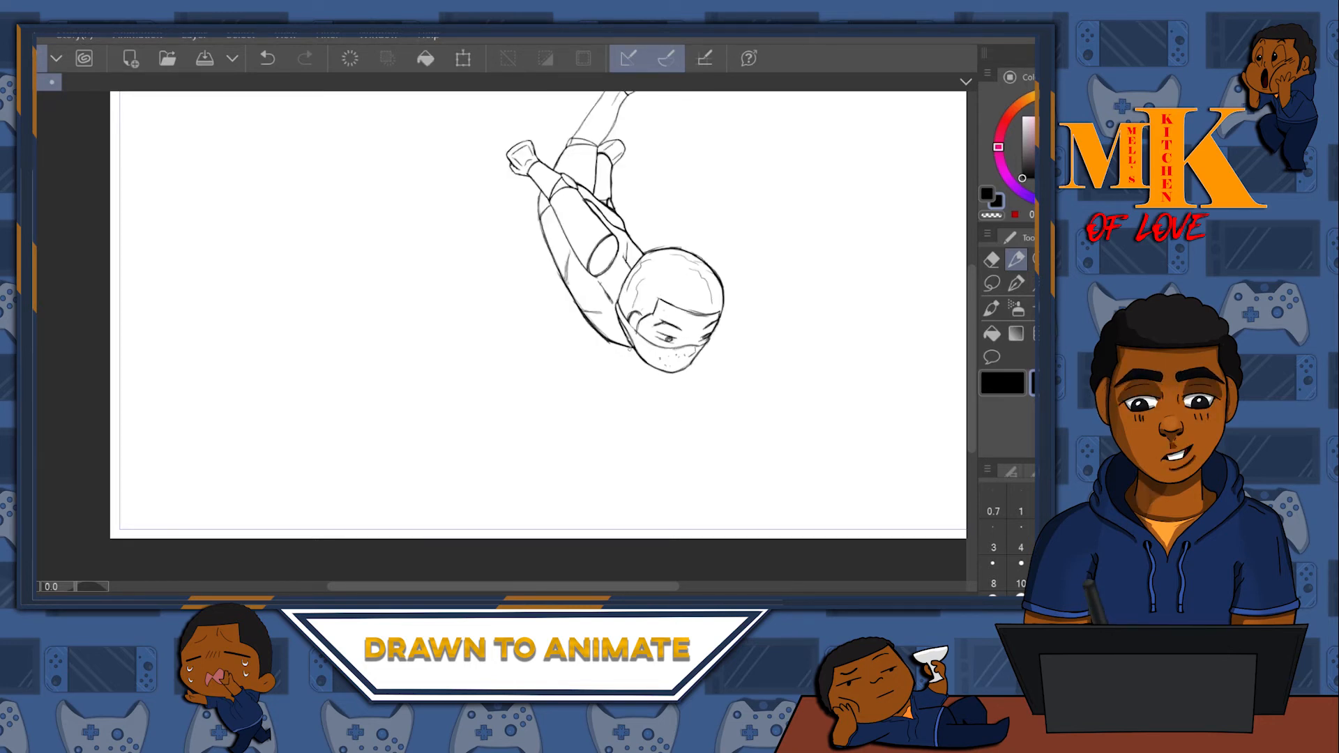
scroll(602, 319, "down", 3)
scroll(606, 323, "up", 1)
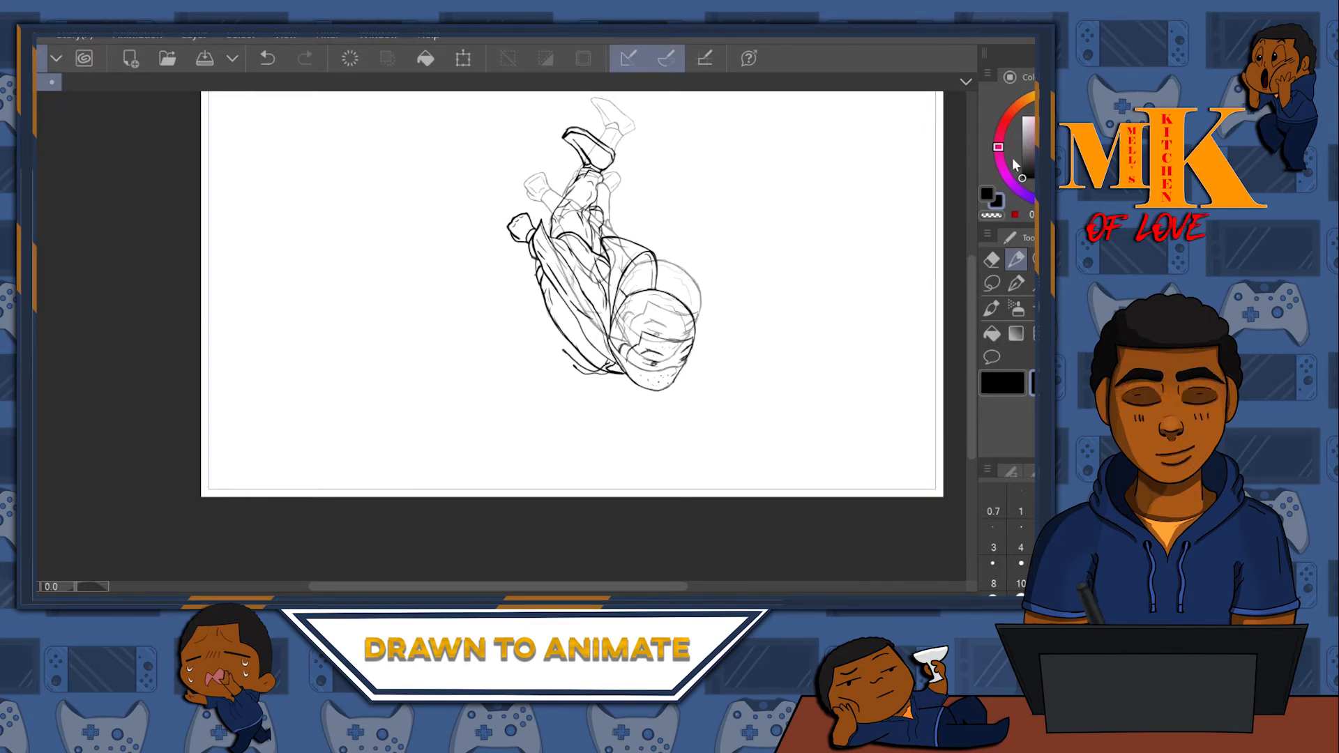
- Start a transform on the clothed figure and move it up over the faint reference figure, undoing the last misplaced move
left_click(1037, 260)
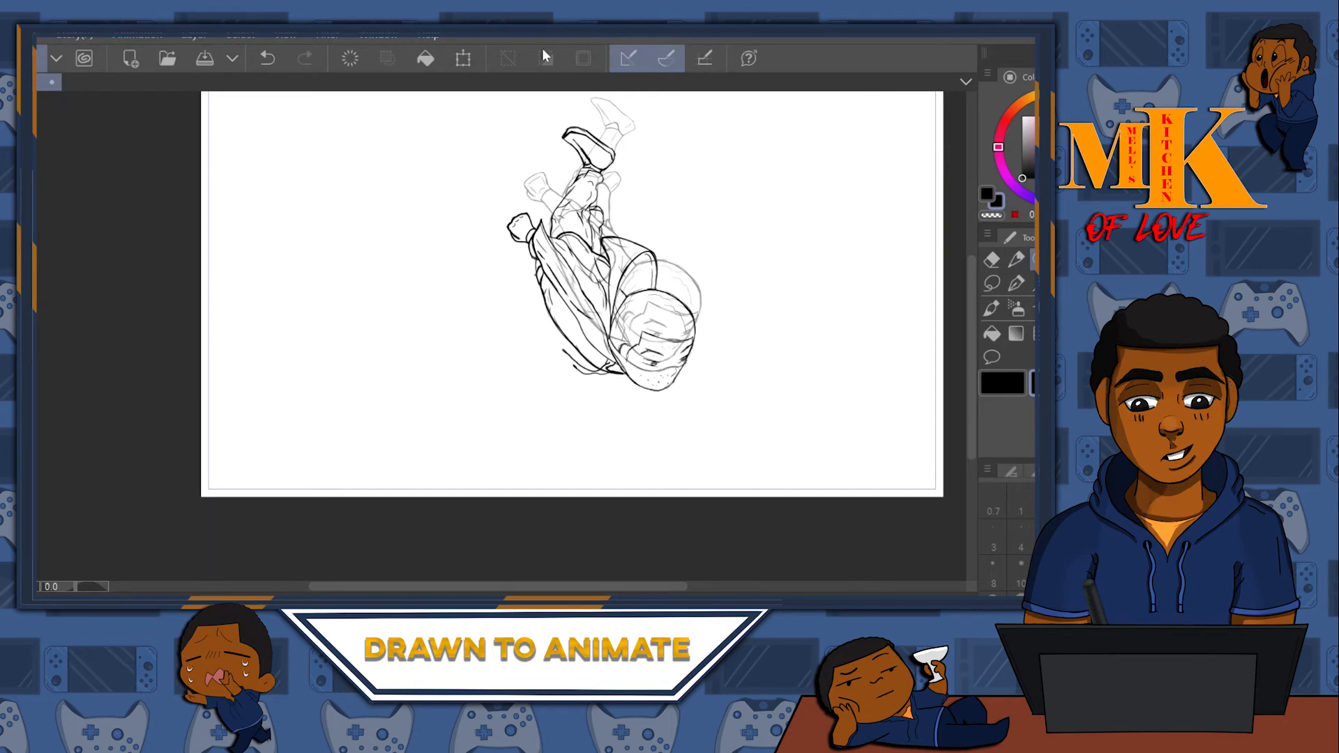
left_click(463, 59)
mouse_move(621, 327)
left_mouse_down()
mouse_move(615, 283)
mouse_move(634, 290)
left_mouse_up()
scroll(608, 157, "up", 3)
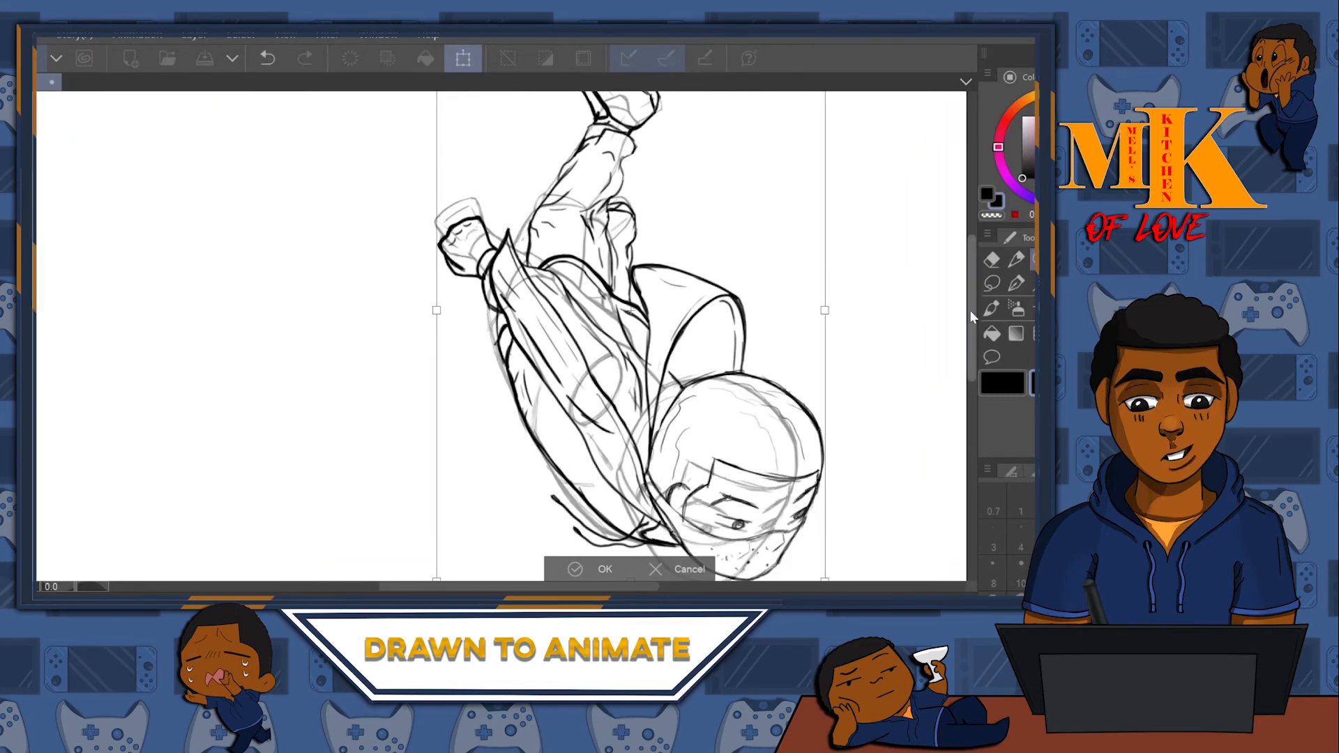
left_click_drag(972, 295, 971, 277)
mouse_move(643, 219)
left_mouse_down()
mouse_move(659, 205)
mouse_move(630, 193)
left_mouse_up()
scroll(626, 318, "down", 3)
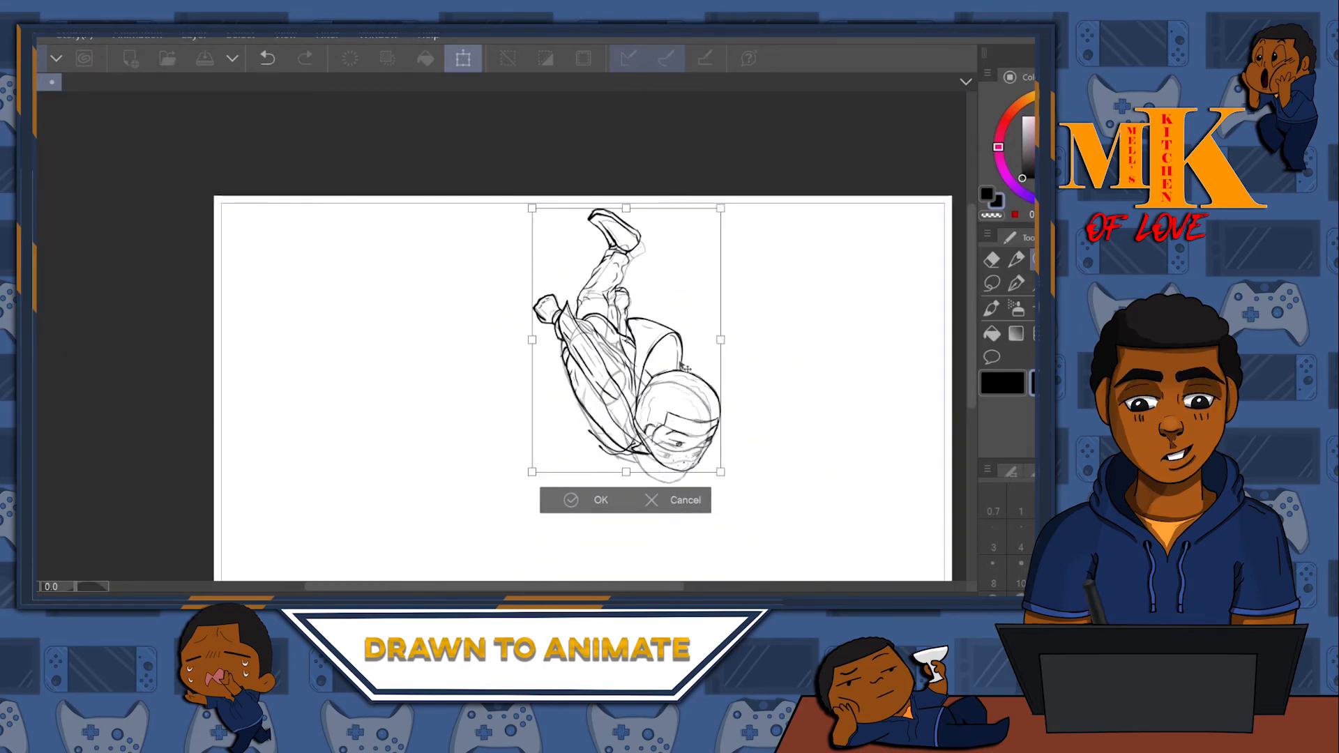
mouse_move(662, 432)
left_mouse_down()
mouse_move(564, 338)
mouse_move(625, 405)
left_mouse_up()
key("ctrl+z")
- Scale the clothed figure down slightly and shift it so its head lines up with the reference head
scroll(649, 392, "up", 2)
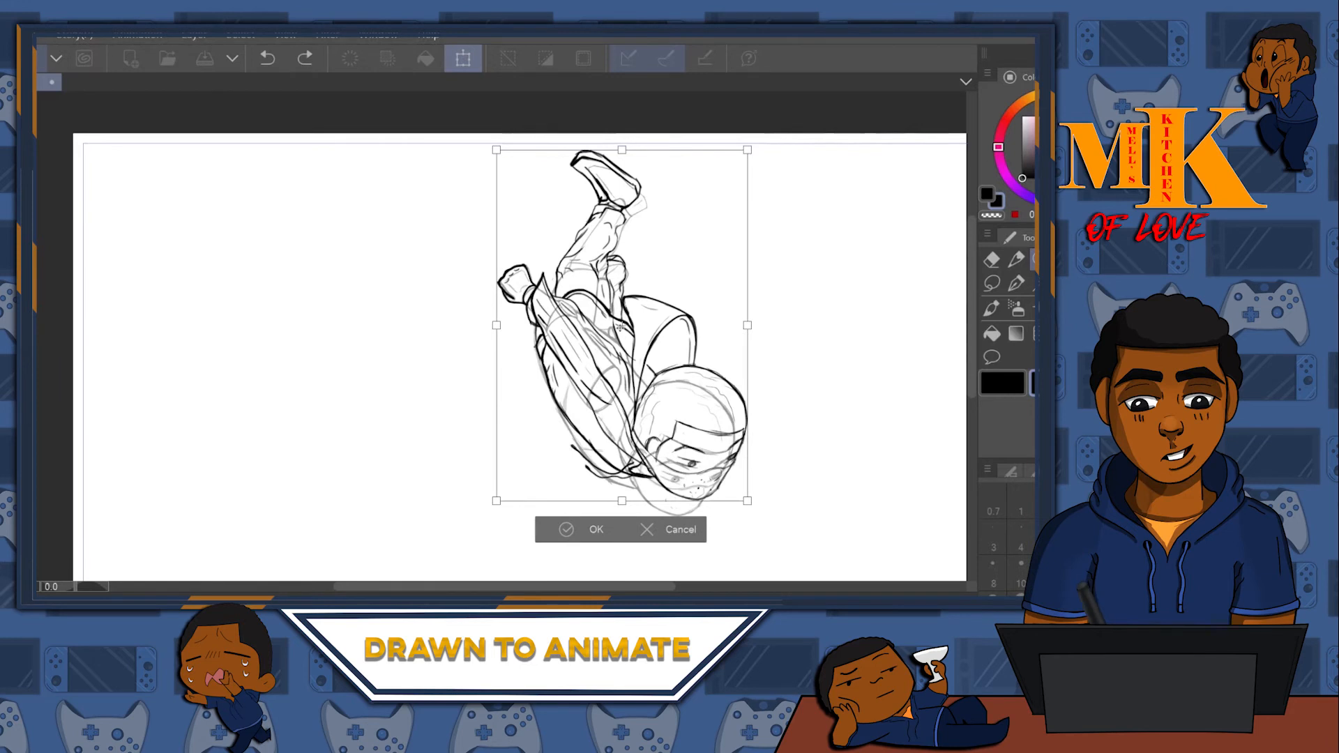
left_click_drag(505, 290, 513, 280)
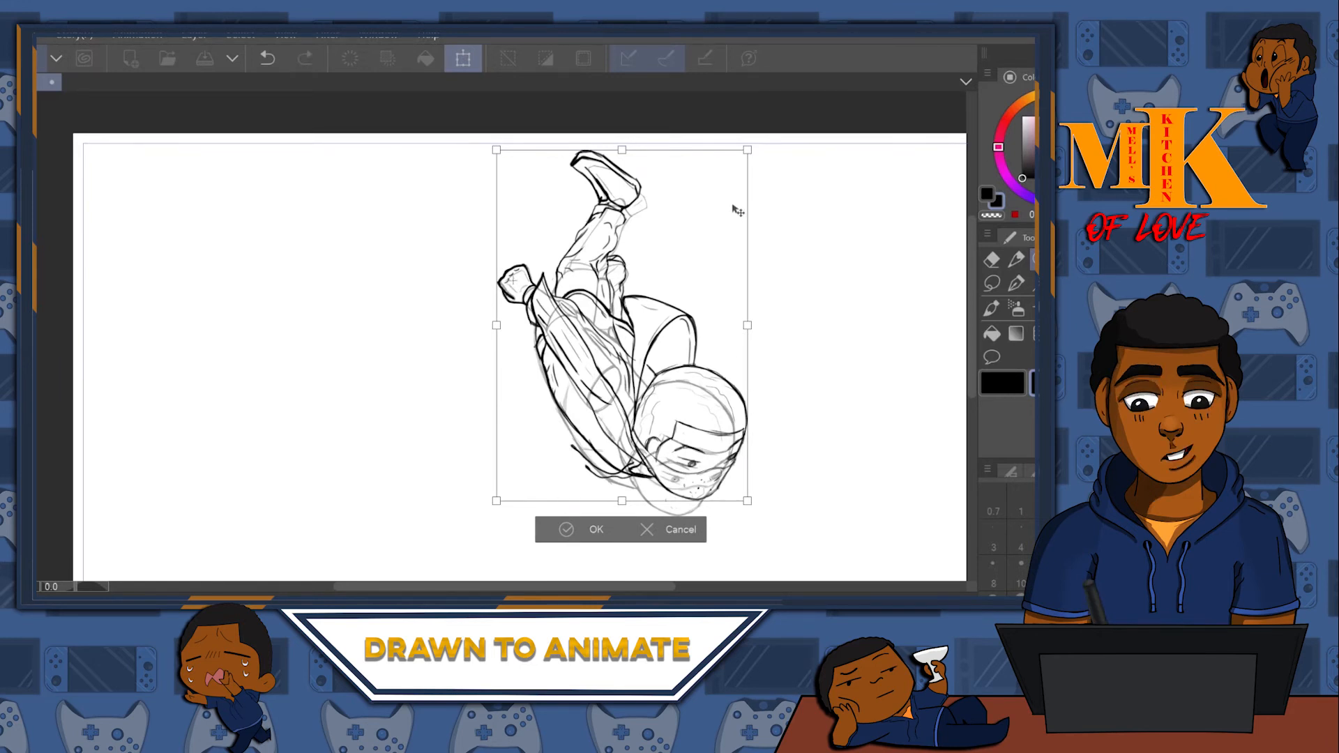
left_click_drag(740, 154, 728, 171)
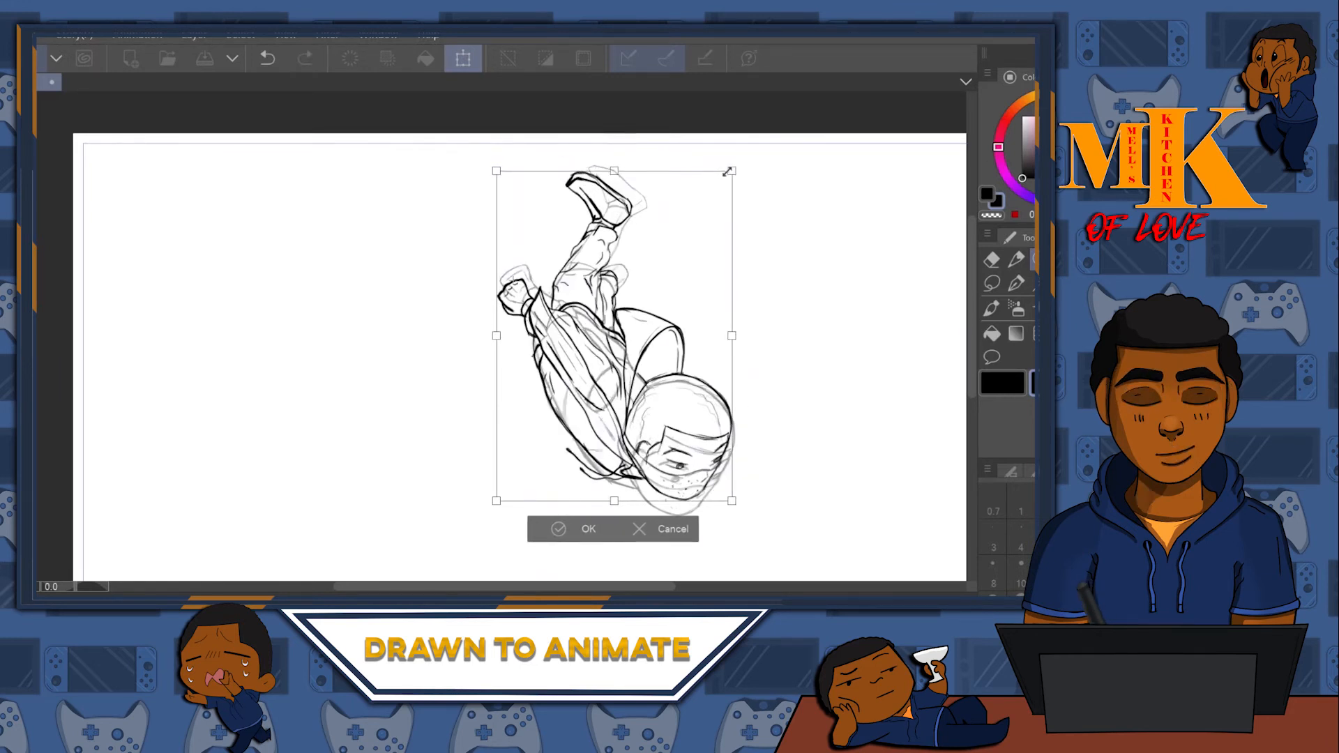
left_click_drag(589, 328, 588, 315)
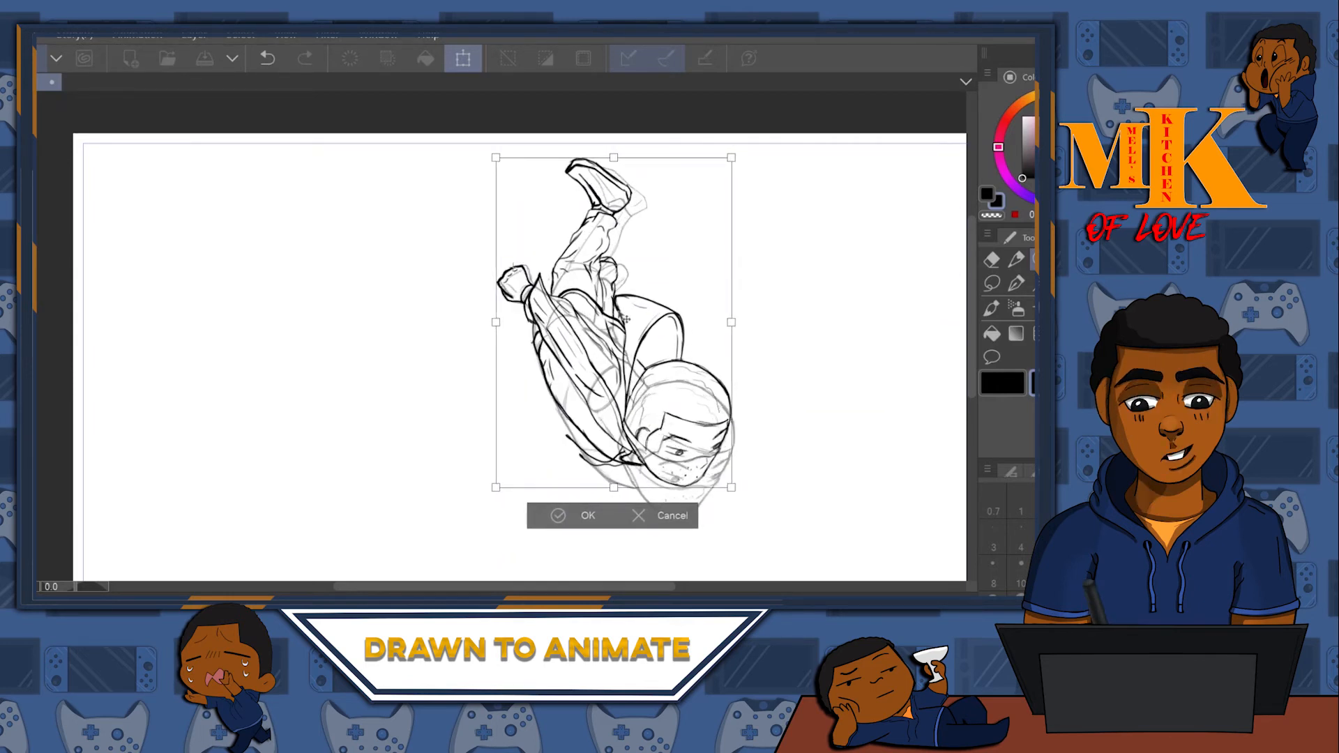
left_click_drag(689, 426, 685, 437)
left_click_drag(731, 189, 745, 178)
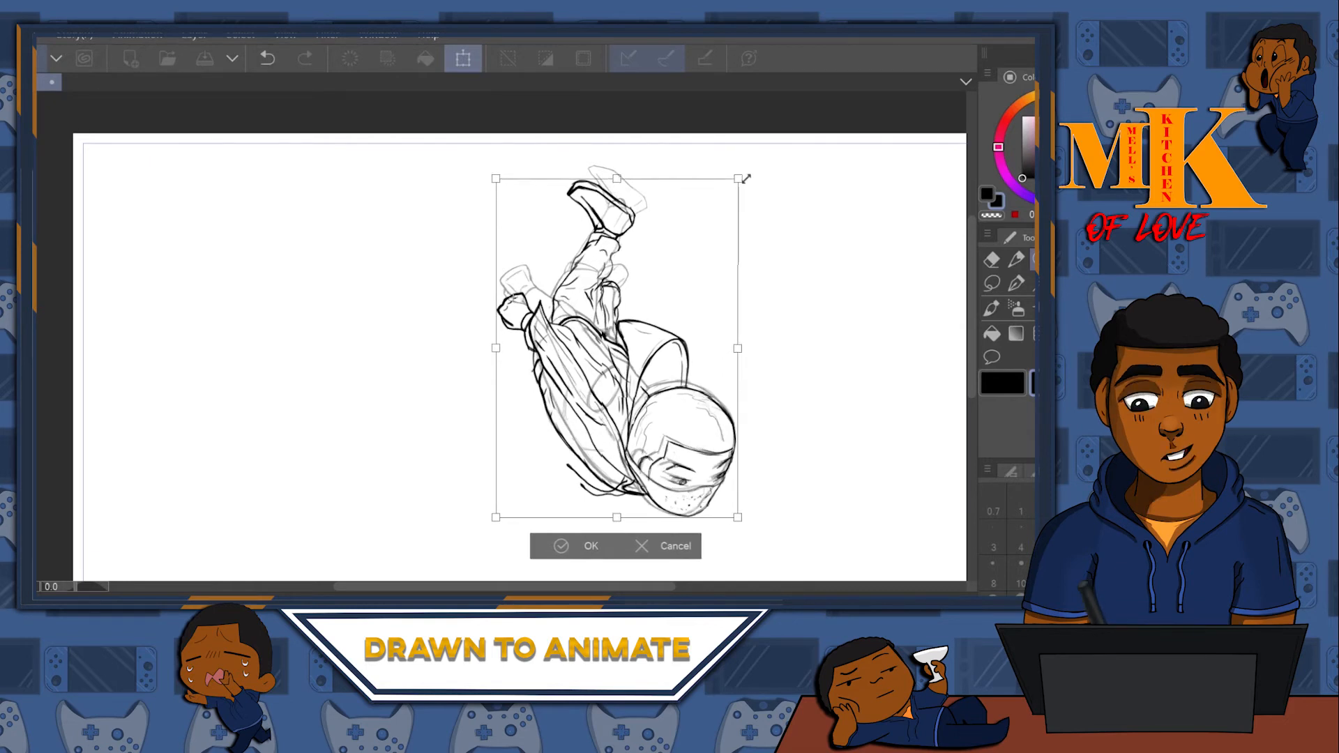
- Rotate the clothed figure slightly clockwise and move it so the foot, hand and head match the reference figure
mouse_move(712, 371)
left_mouse_down()
mouse_move(703, 363)
mouse_move(740, 338)
left_mouse_up()
left_click_drag(674, 451, 661, 445)
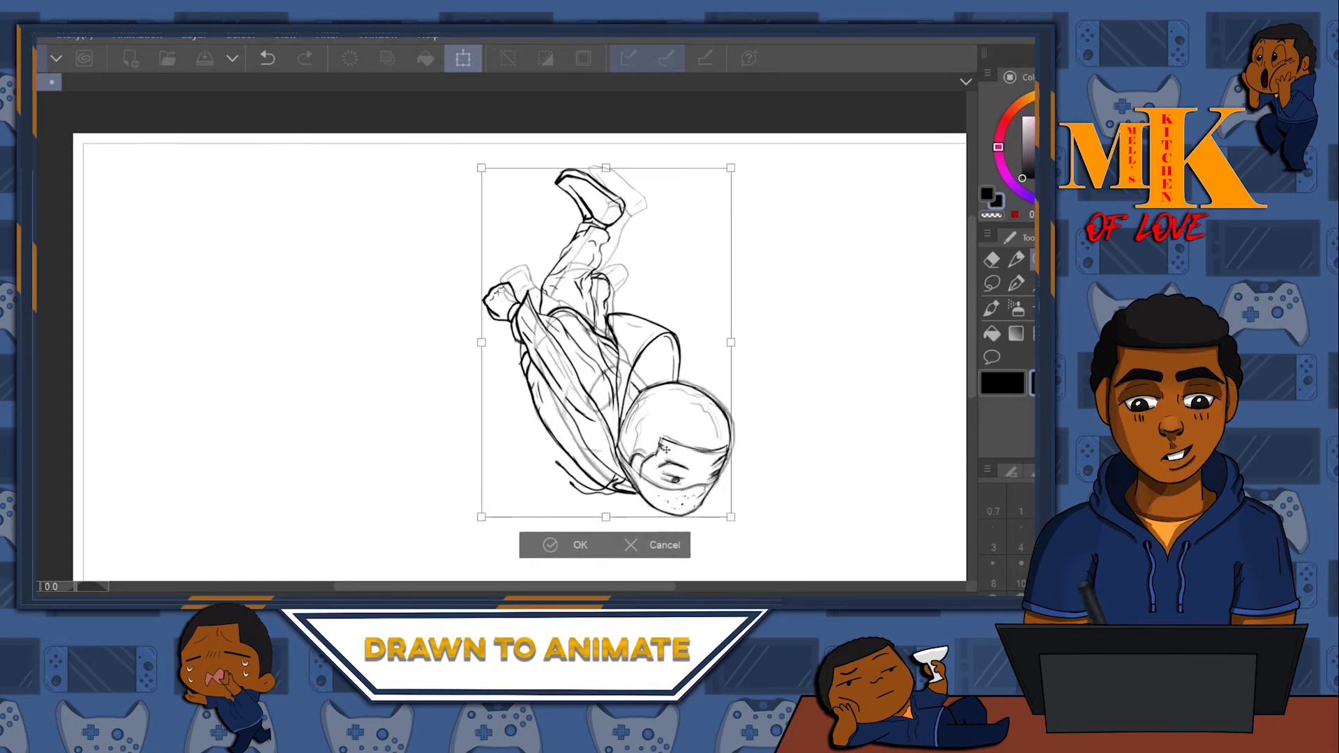
left_click_drag(759, 153, 770, 171)
left_click_drag(618, 294, 635, 272)
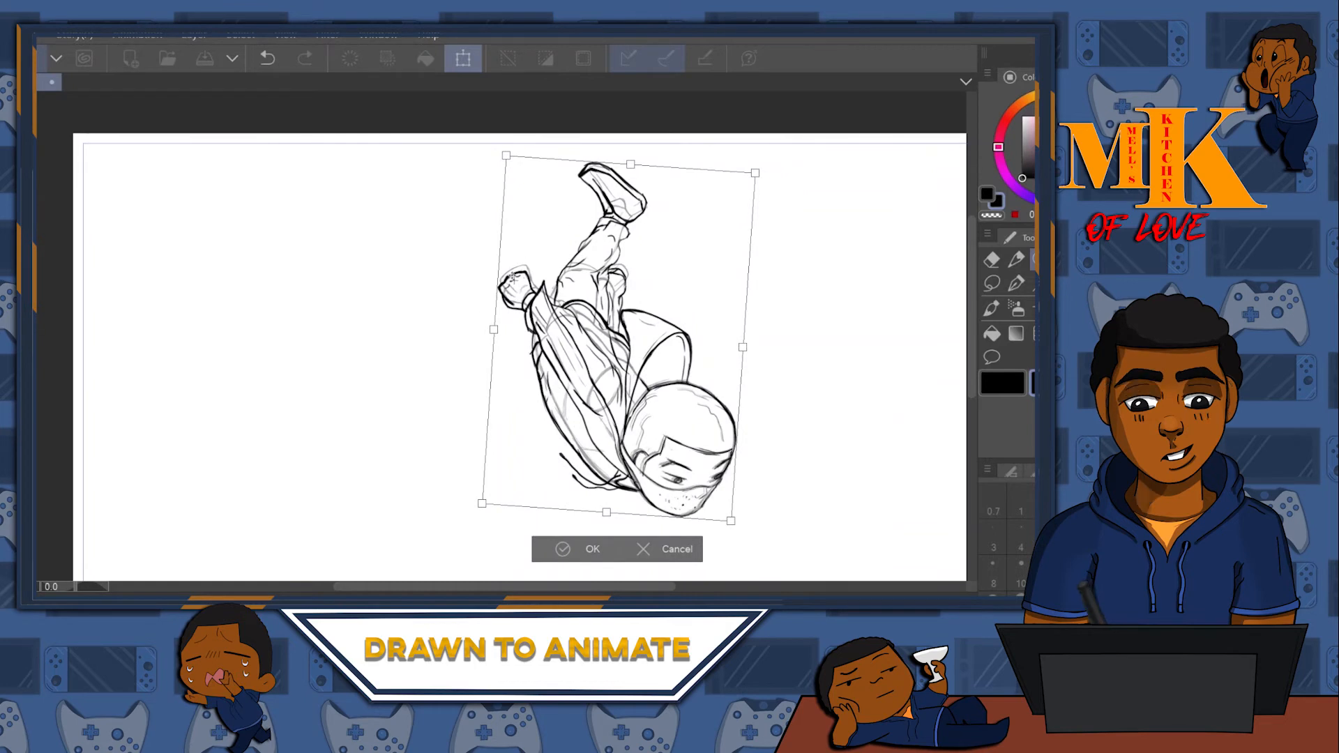
left_click_drag(505, 322, 525, 310)
left_click_drag(630, 270, 630, 268)
left_click_drag(525, 288, 525, 288)
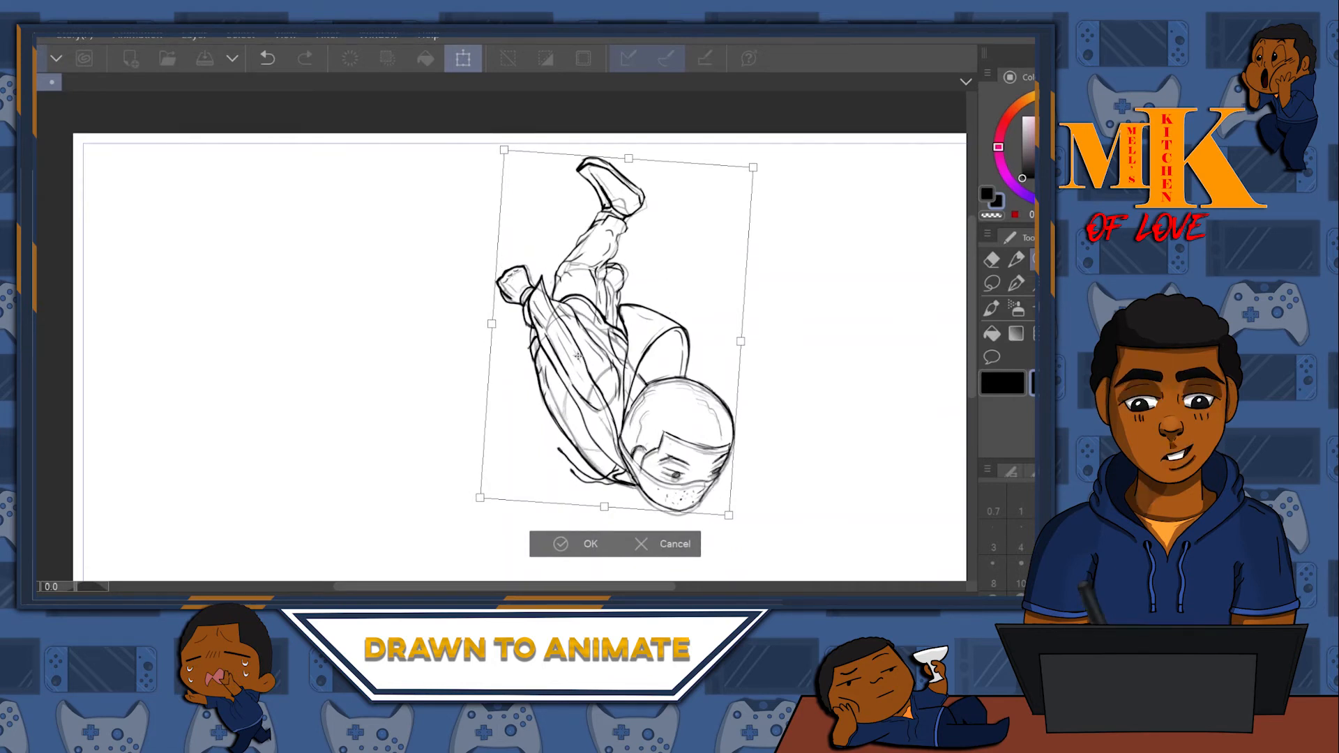
- Rotate the clothed figure a little further clockwise, nudge it sideways and widen it slightly to fit the reference
left_click_drag(853, 159, 858, 174)
key("Right")
key("Right")
key("Right")
key("Right")
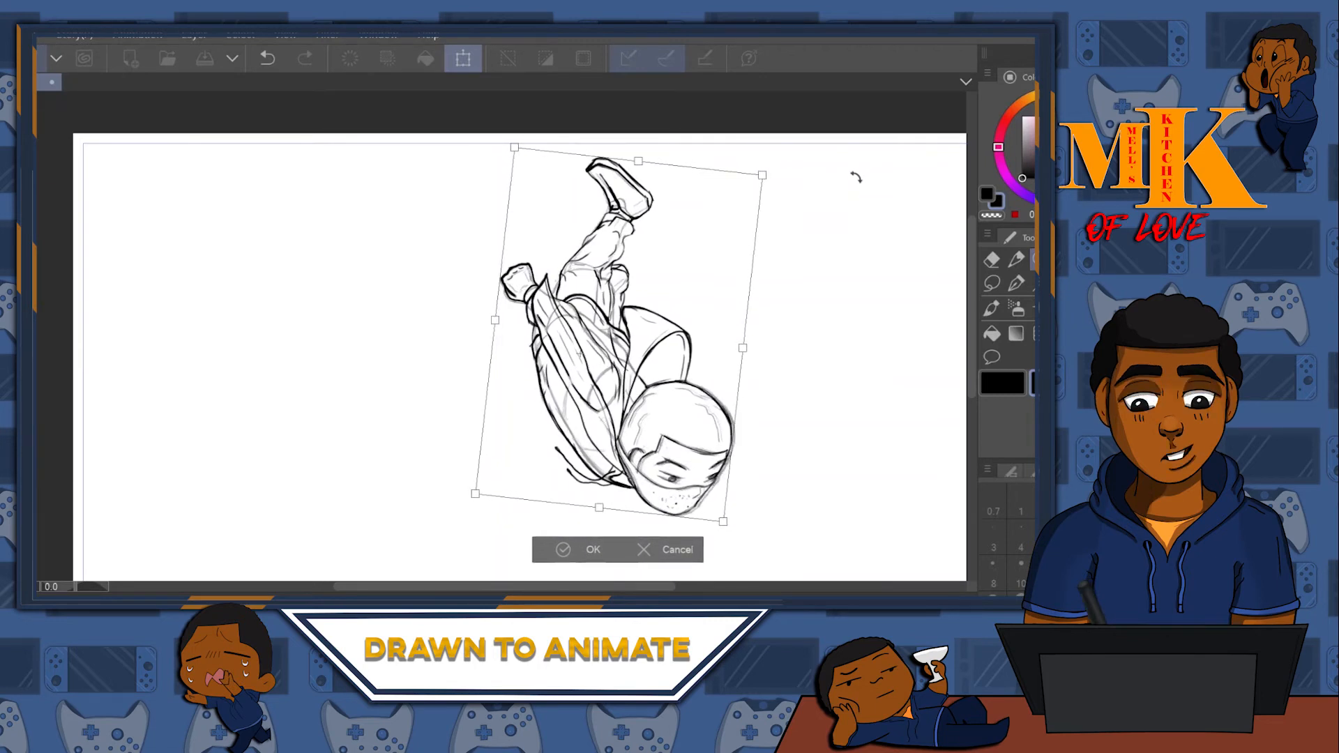
left_click_drag(496, 318, 492, 315)
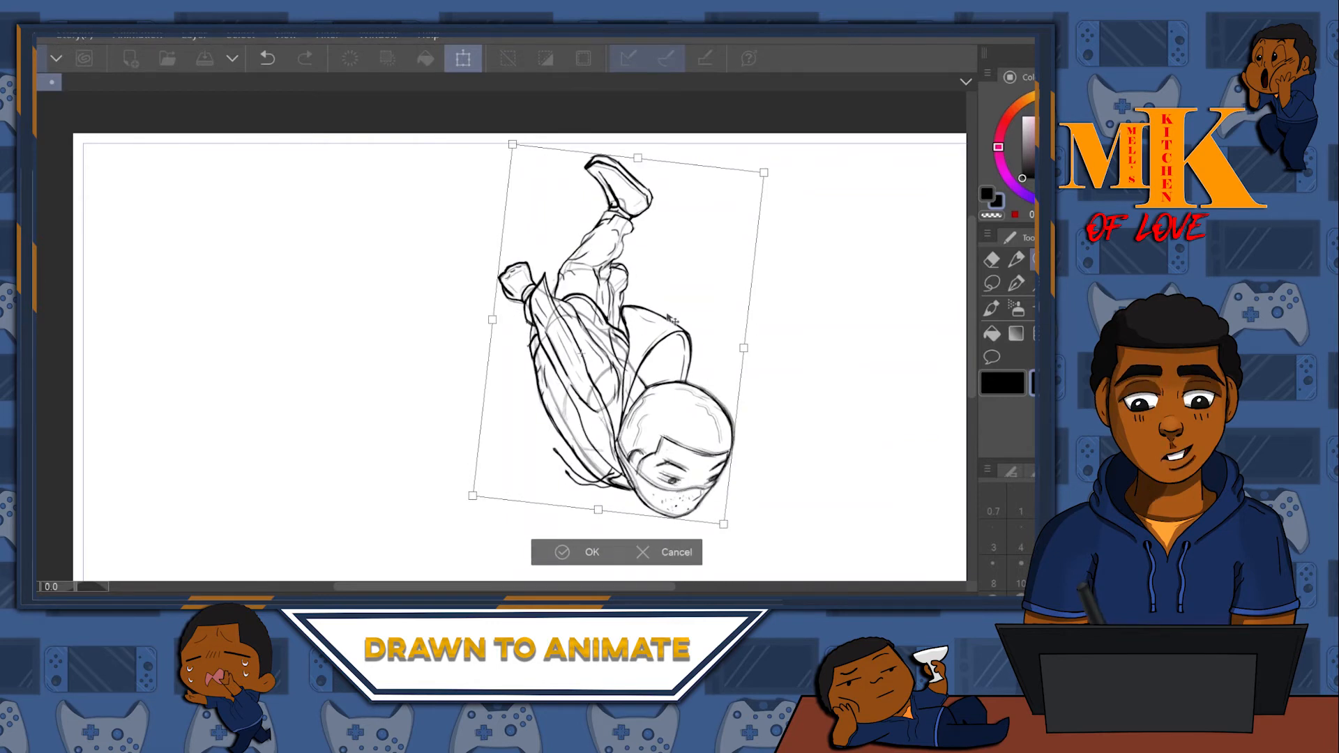
- Nudge the clothed figure up and down until it sits over the faint reference figure
left_click_drag(667, 315, 667, 317)
key("Up")
key("Up")
key("Up")
key("Up")
key("Up")
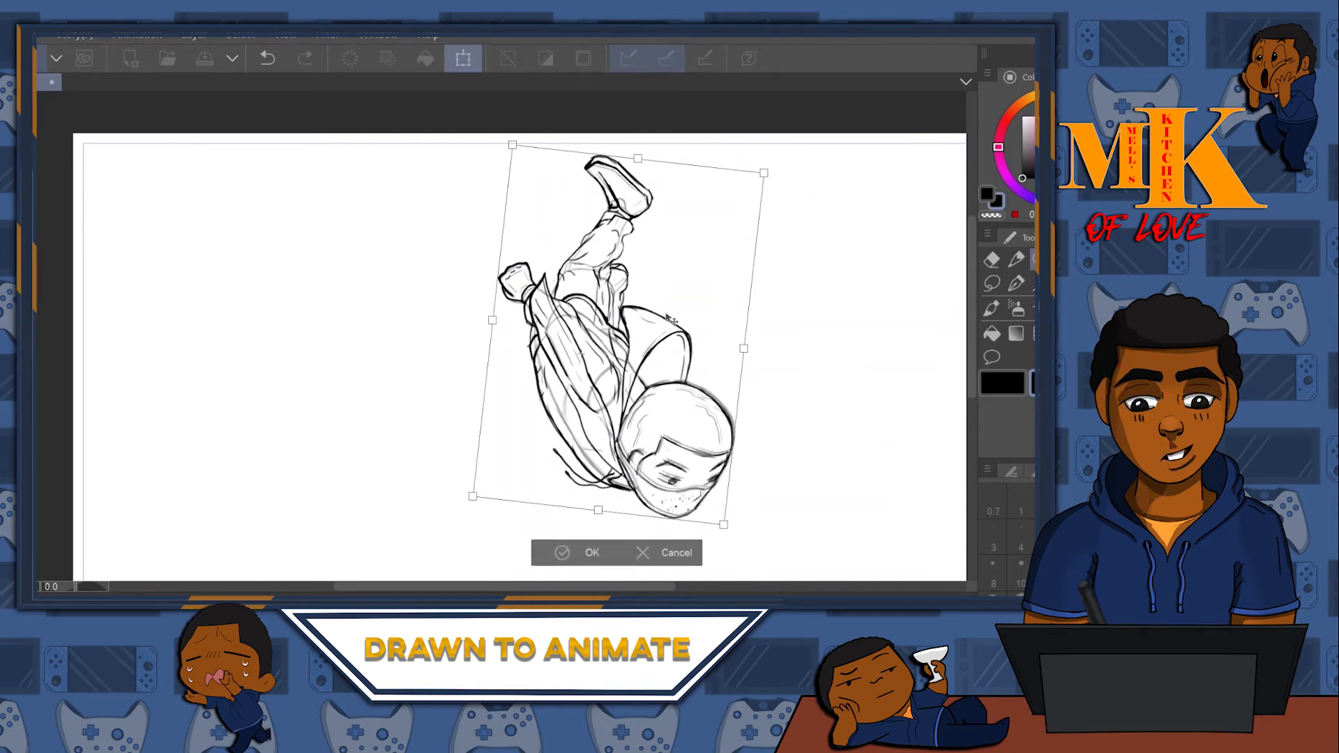
key("Down")
key("Down")
key("Down")
key("Down")
key("Down")
key("Down")
key("Down")
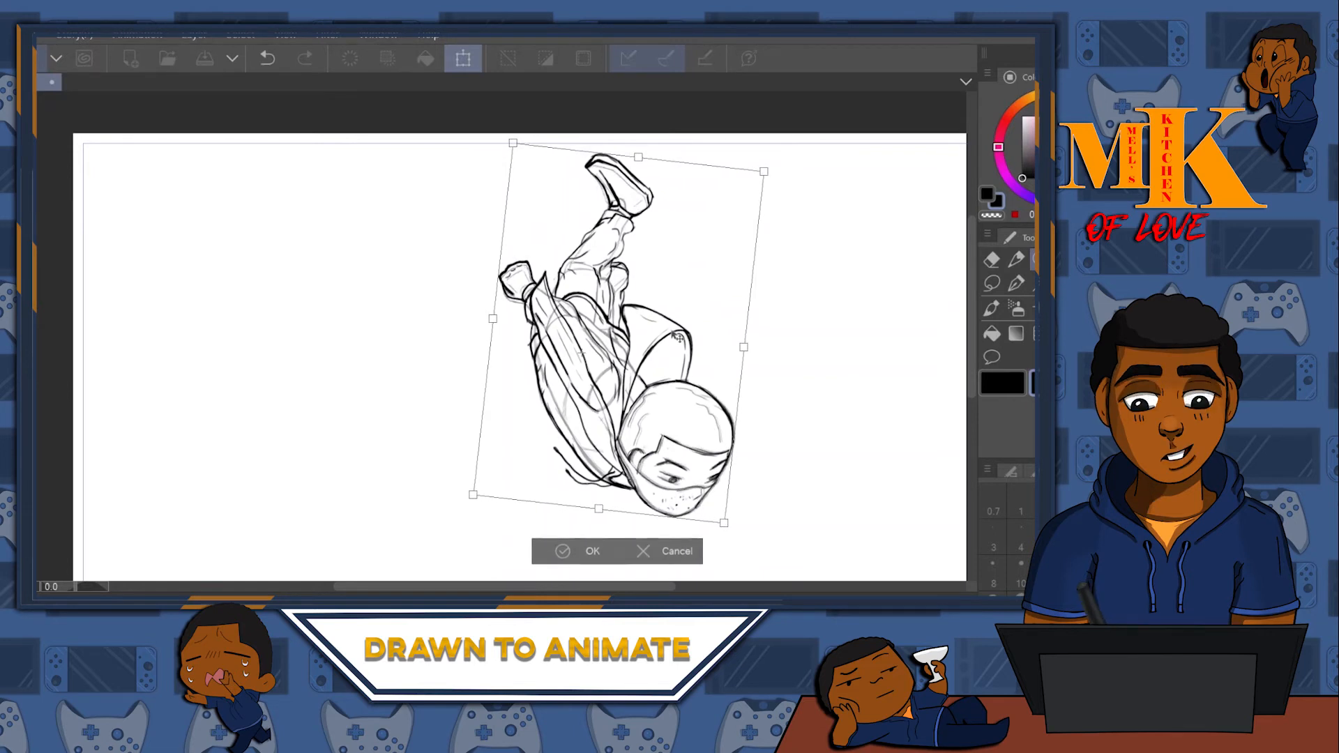
key("Down")
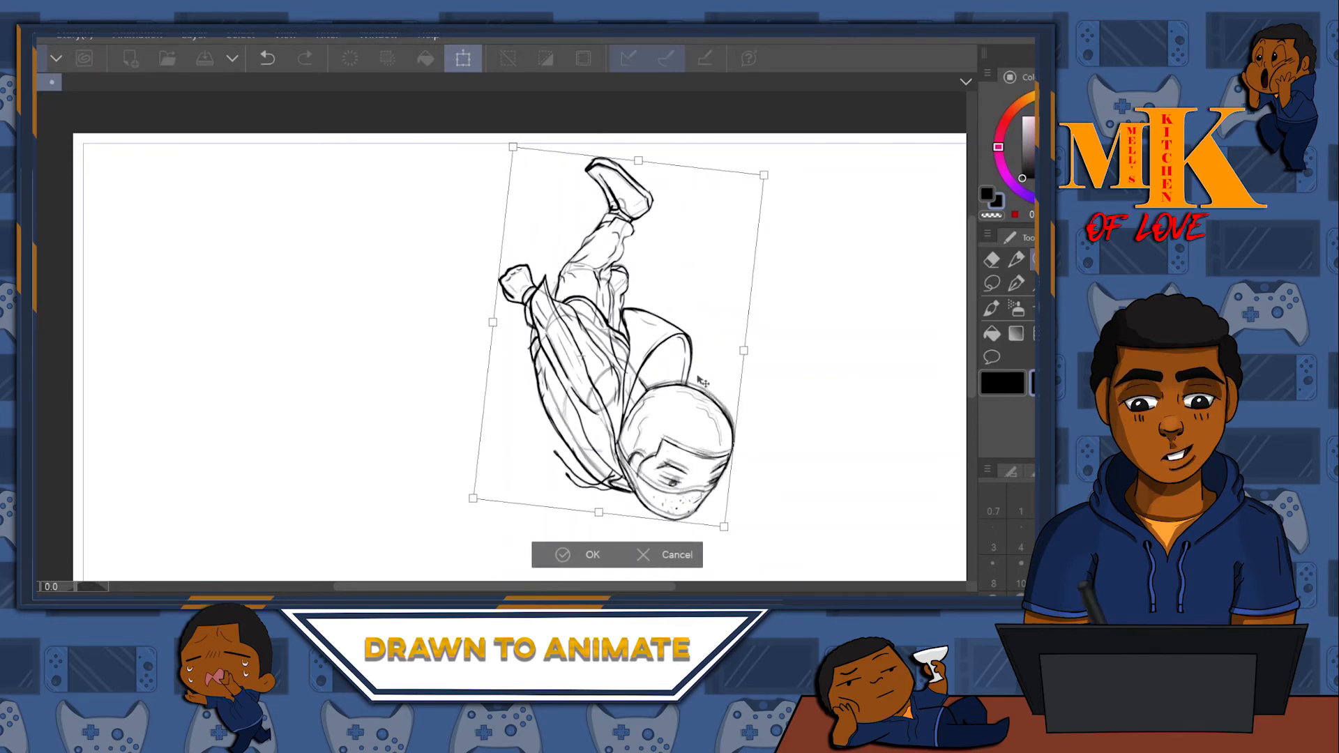
- Nudge the clothed figure slightly sideways, fine-tune its scale from the lower-left corner and apply the transform
key("Right")
key("Right")
key("Right")
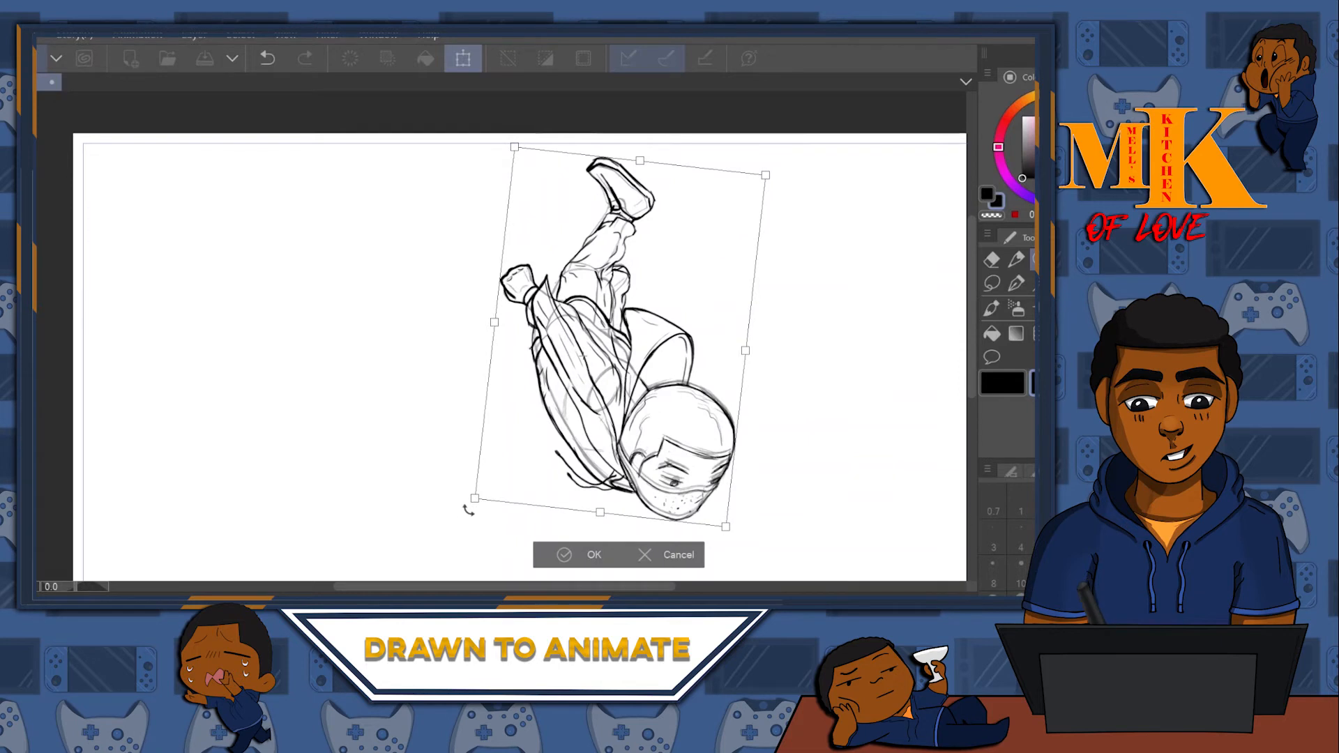
left_click_drag(471, 502, 479, 493)
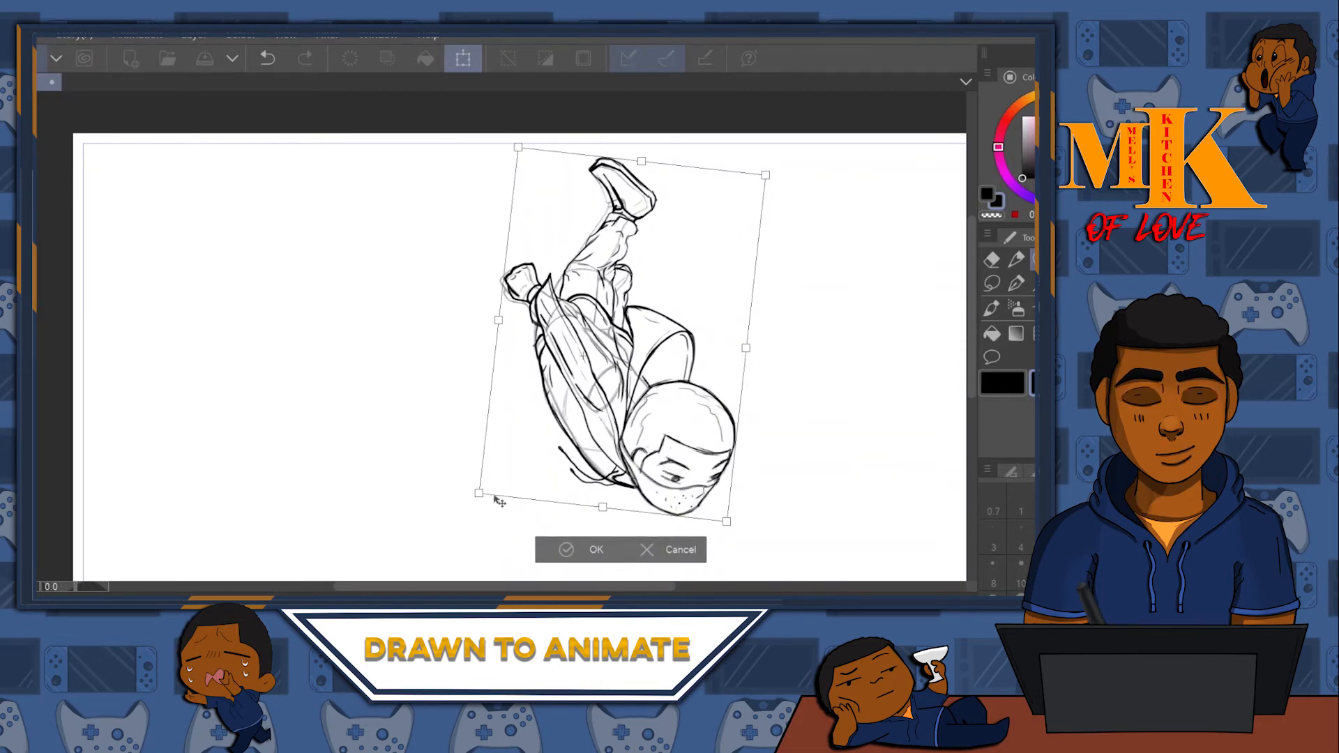
left_click_drag(479, 492, 475, 496)
key("Return")
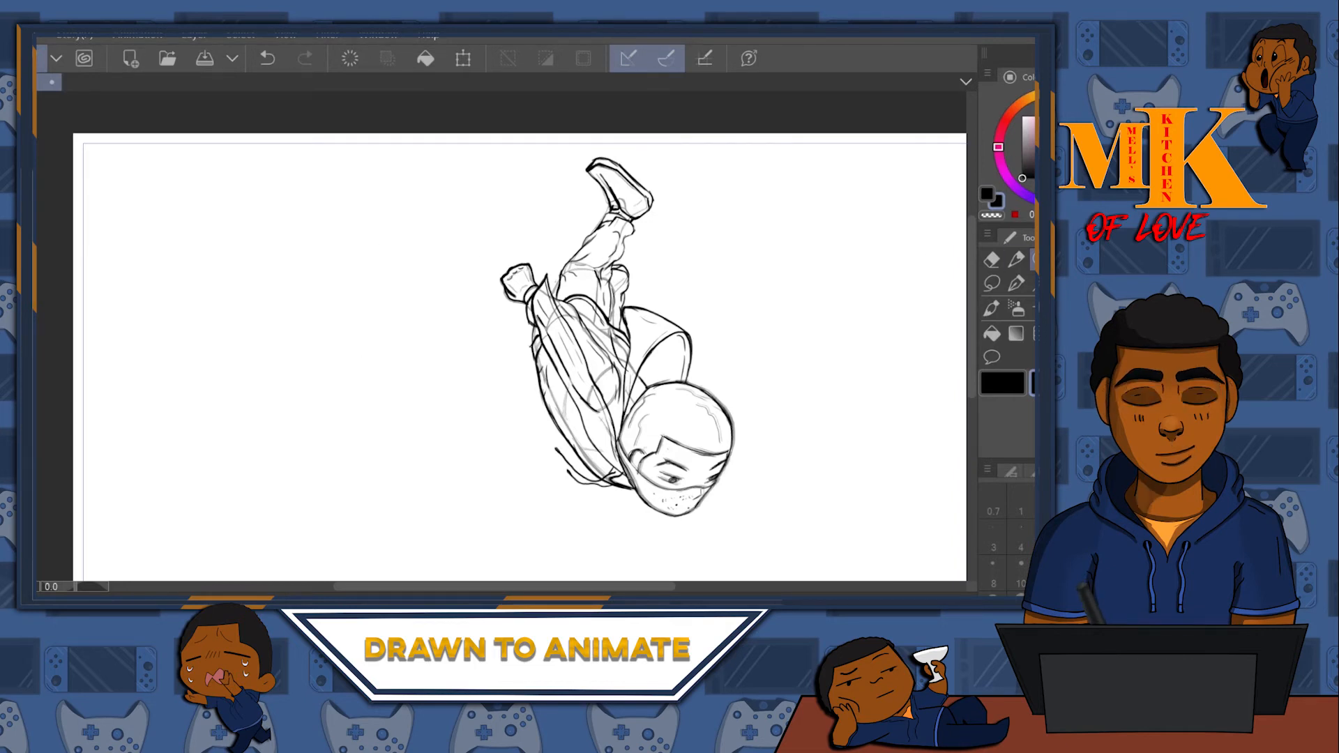
- Enlarge the timeline, find the falling track and set the playback range to begin at frame 46
left_click_drag(610, 424, 449, 467)
left_click_drag(536, 478, 605, 478)
left_click_drag(553, 592, 534, 449)
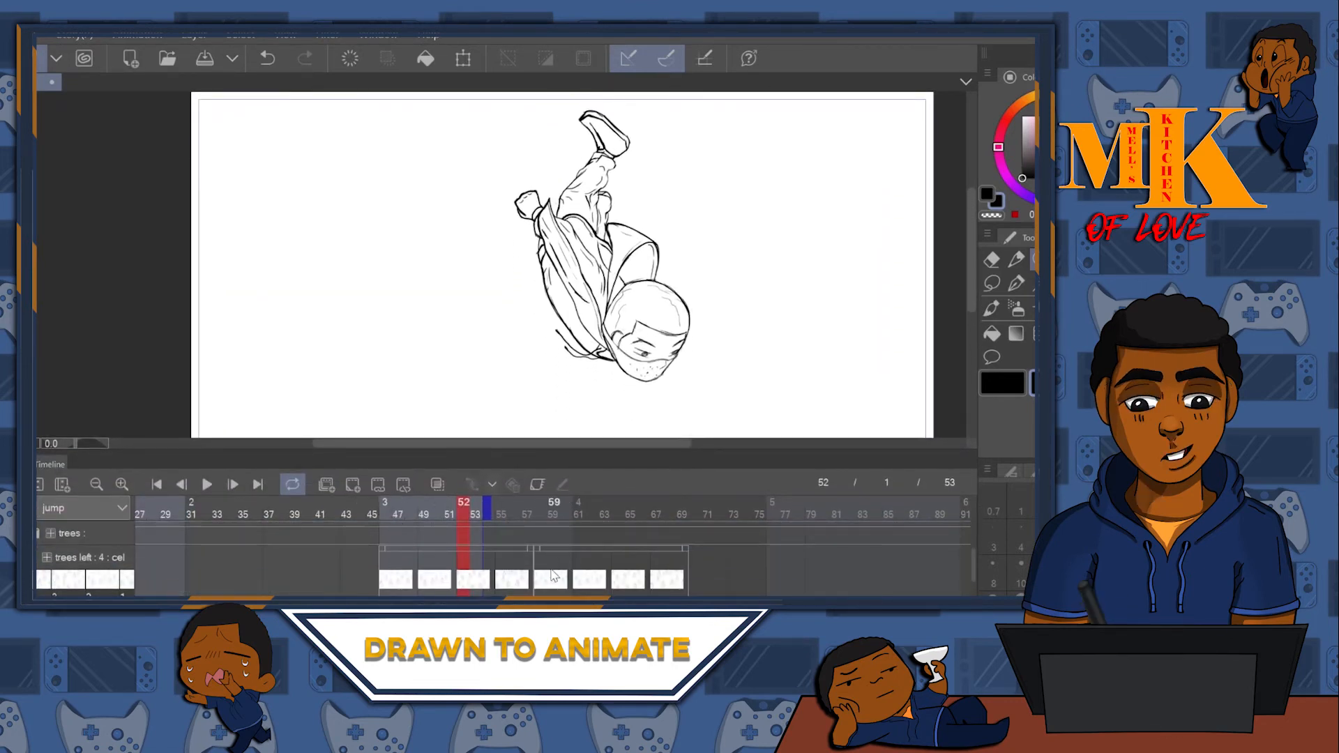
scroll(541, 571, "down", 3)
scroll(544, 571, "up", 1)
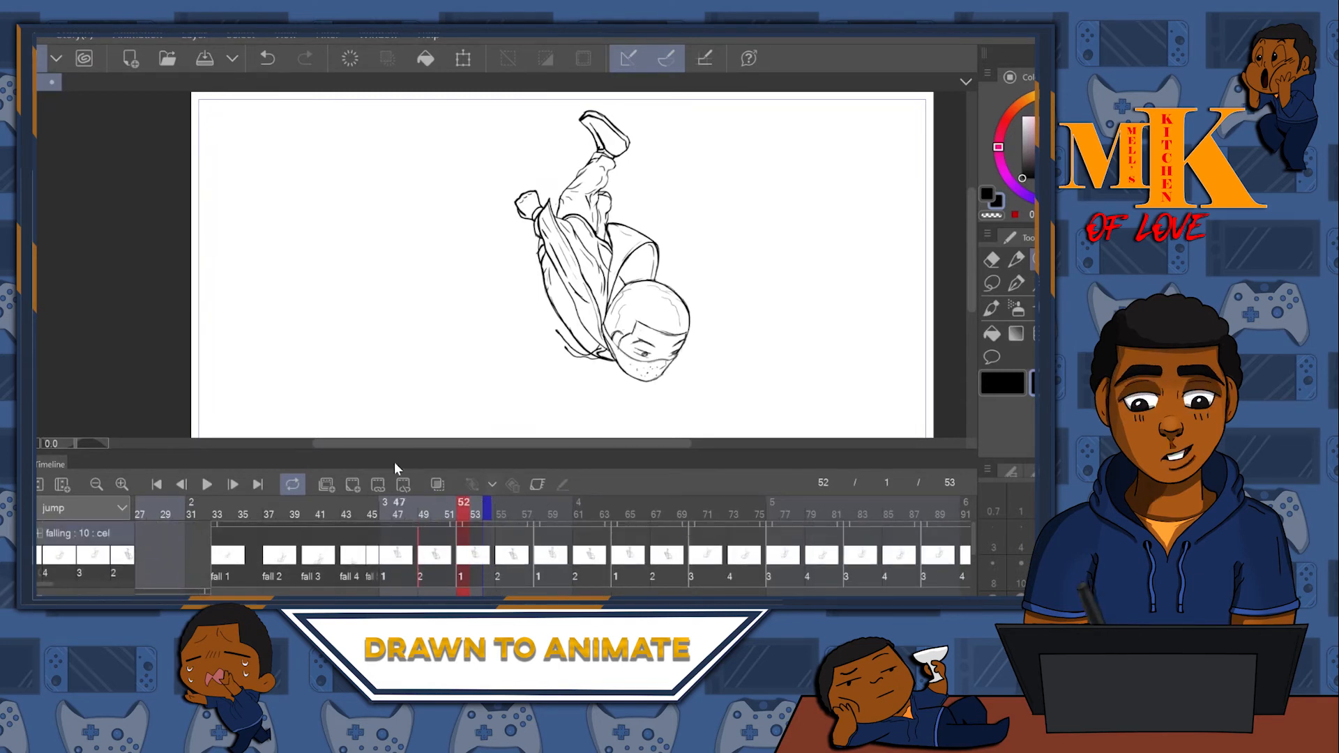
mouse_move(436, 508)
left_mouse_down()
mouse_move(370, 512)
mouse_move(386, 509)
left_mouse_up()
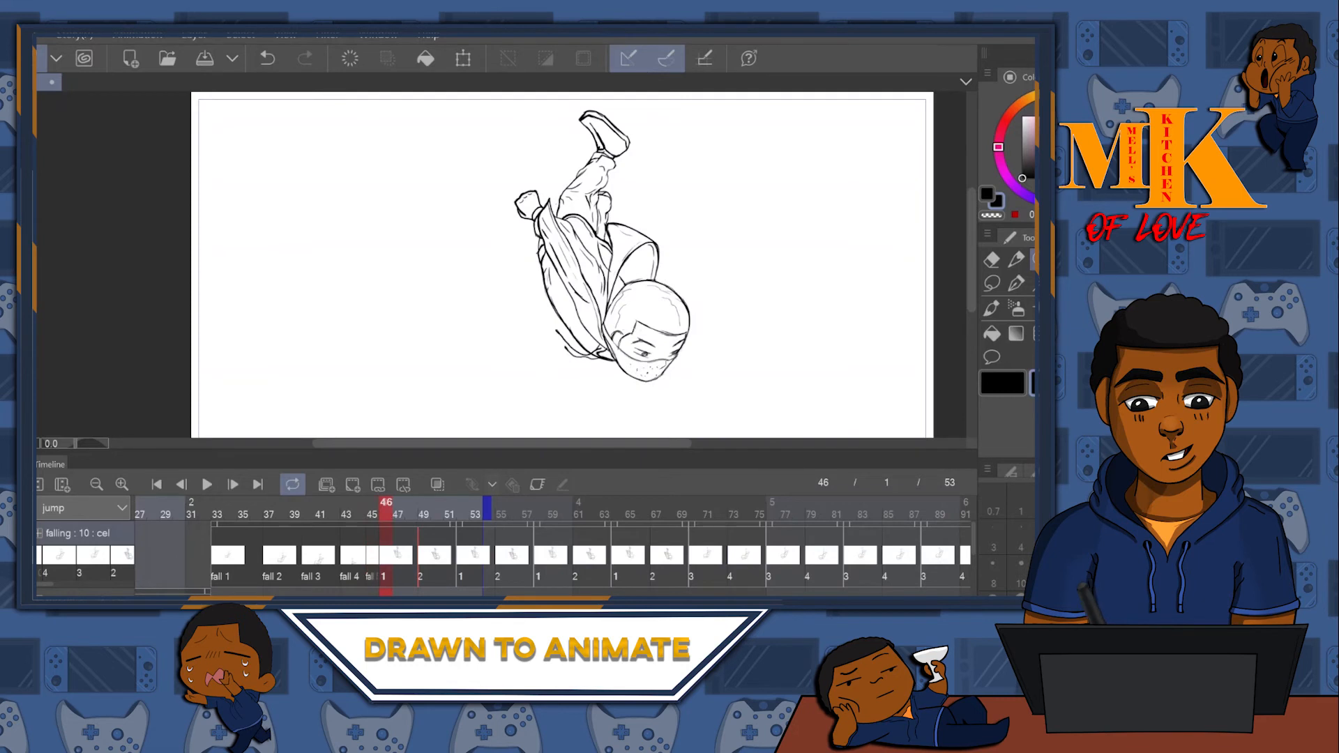
scroll(552, 546, "left", 5)
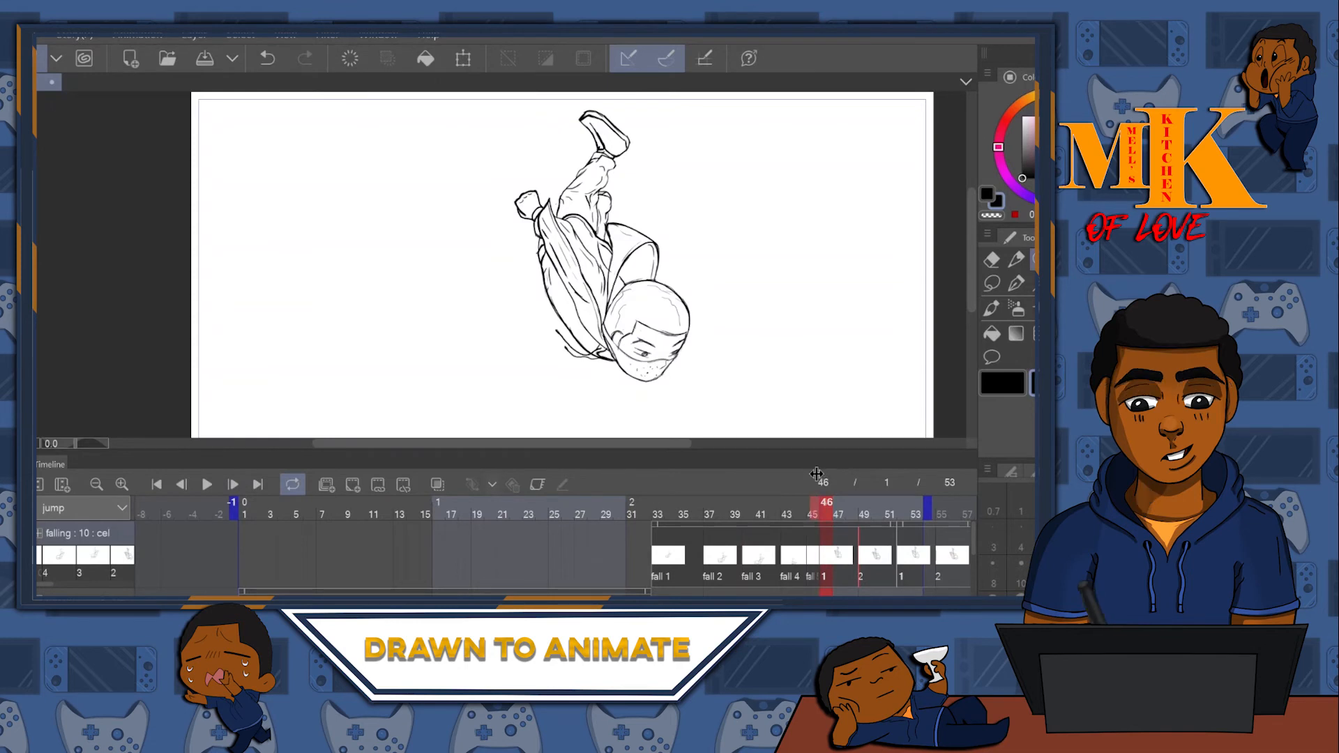
left_click_drag(823, 480, 827, 512)
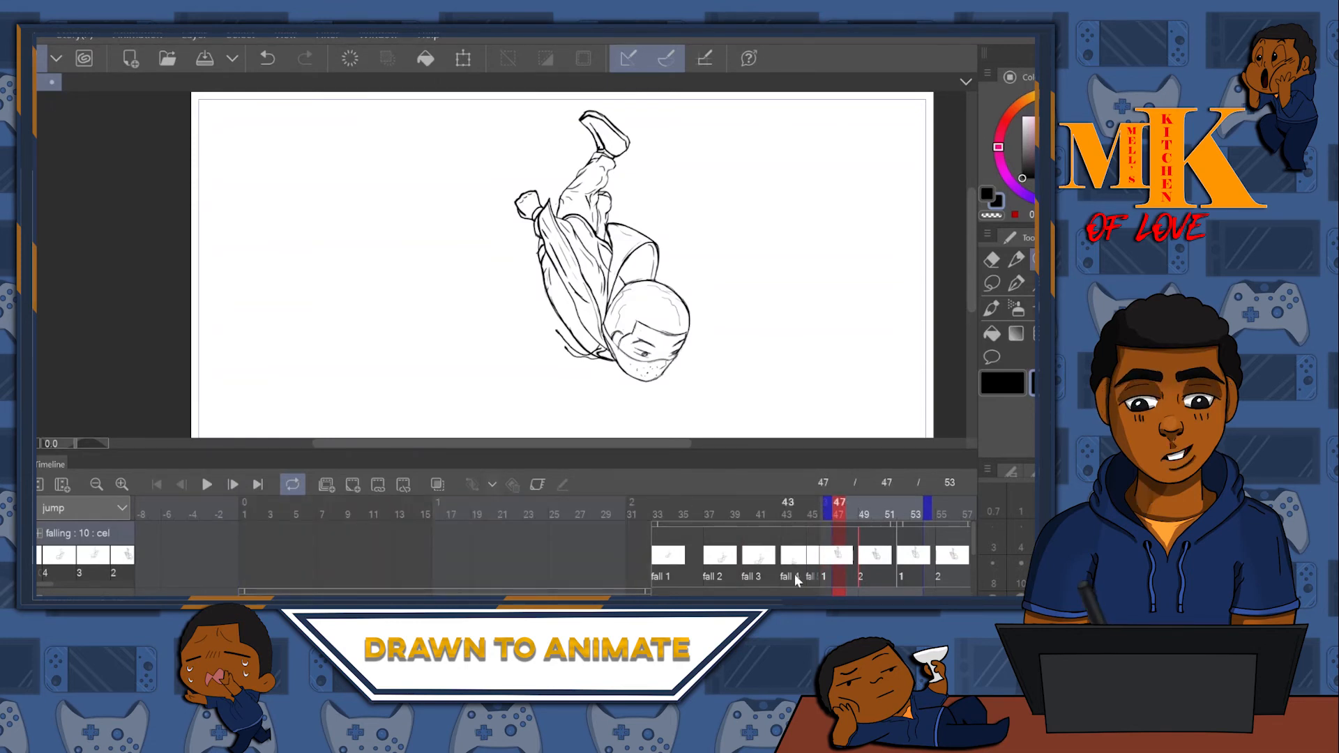
left_click(118, 486)
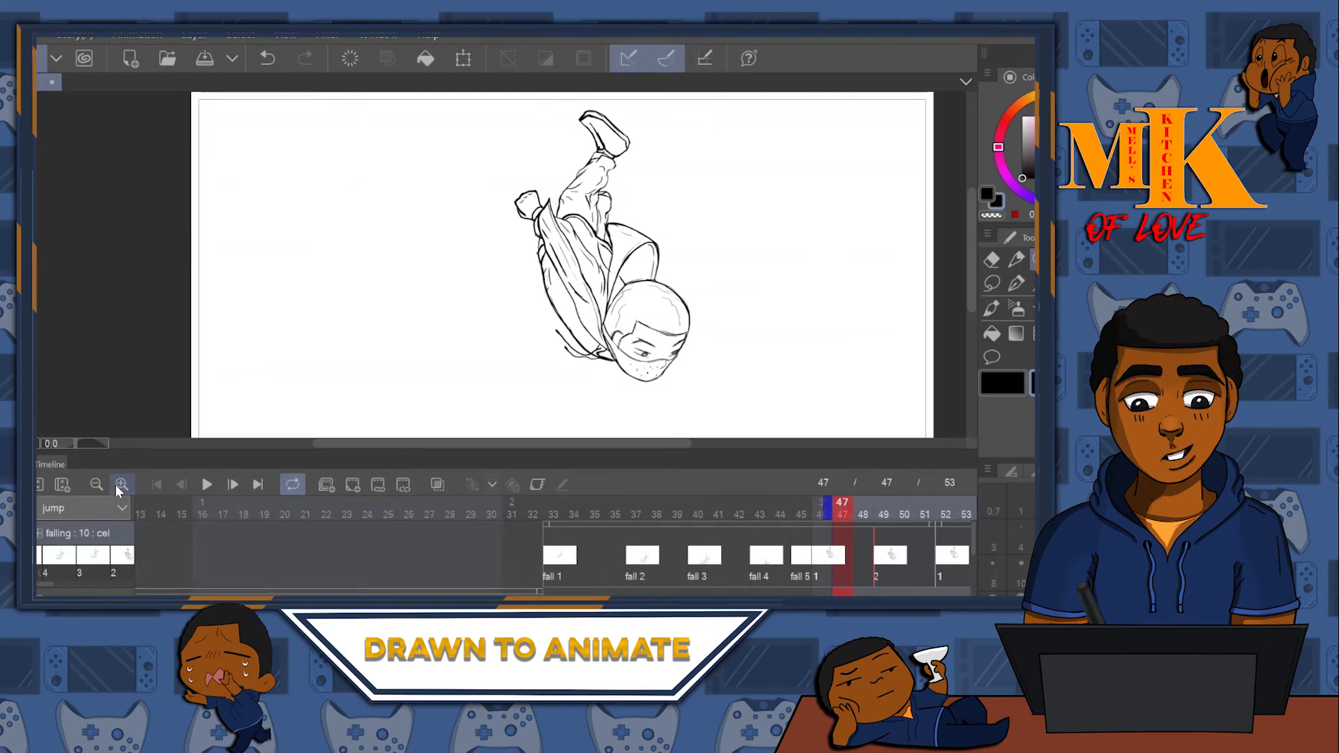
left_click(117, 484)
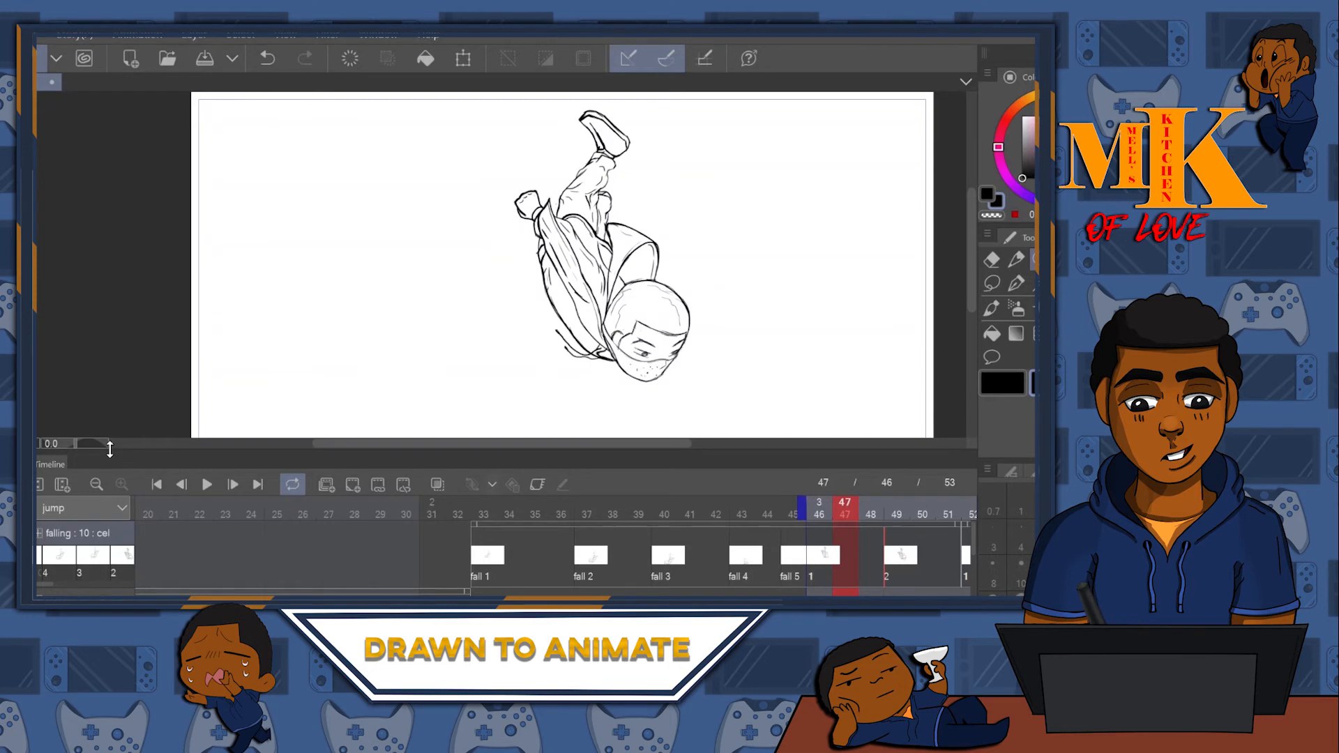
scroll(615, 576, "down", 3)
scroll(646, 585, "up", 3)
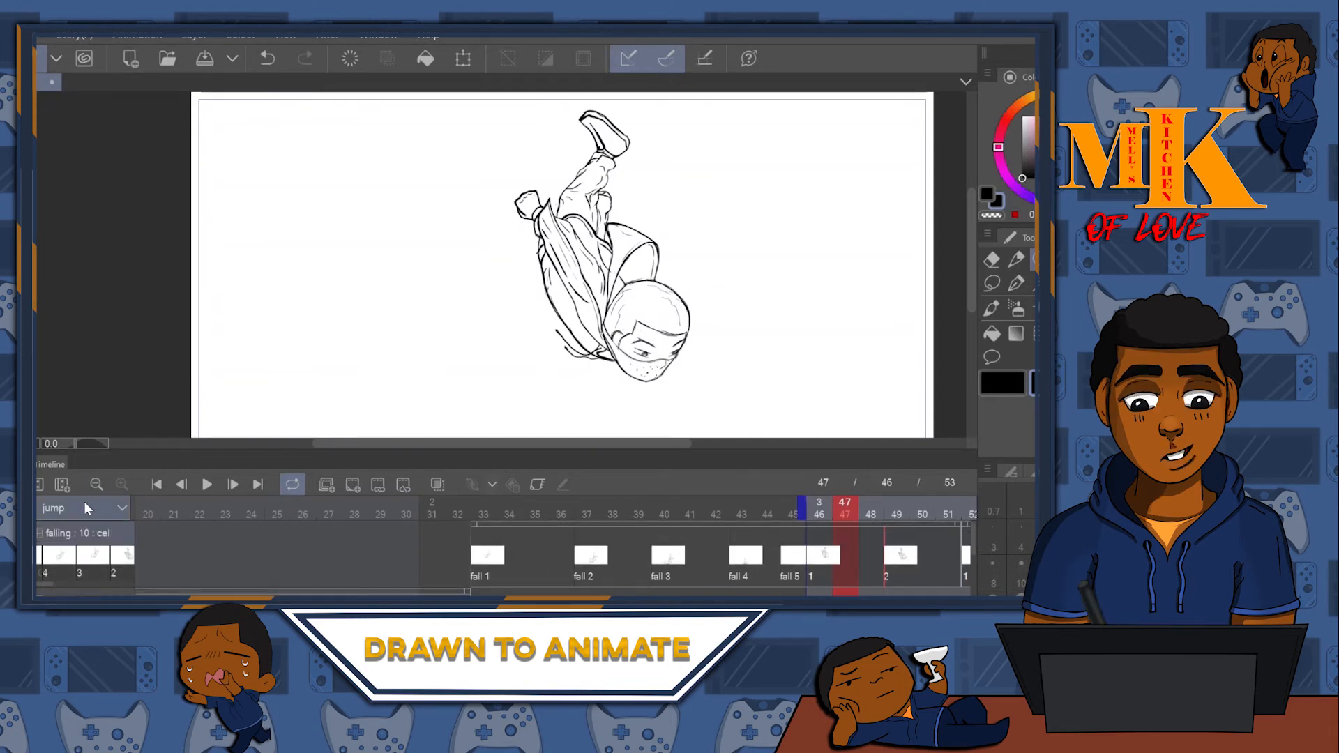
- Play the loop from frame 46 to 53 and step through its frames to check the falling motion
left_click(96, 484)
left_click(96, 484)
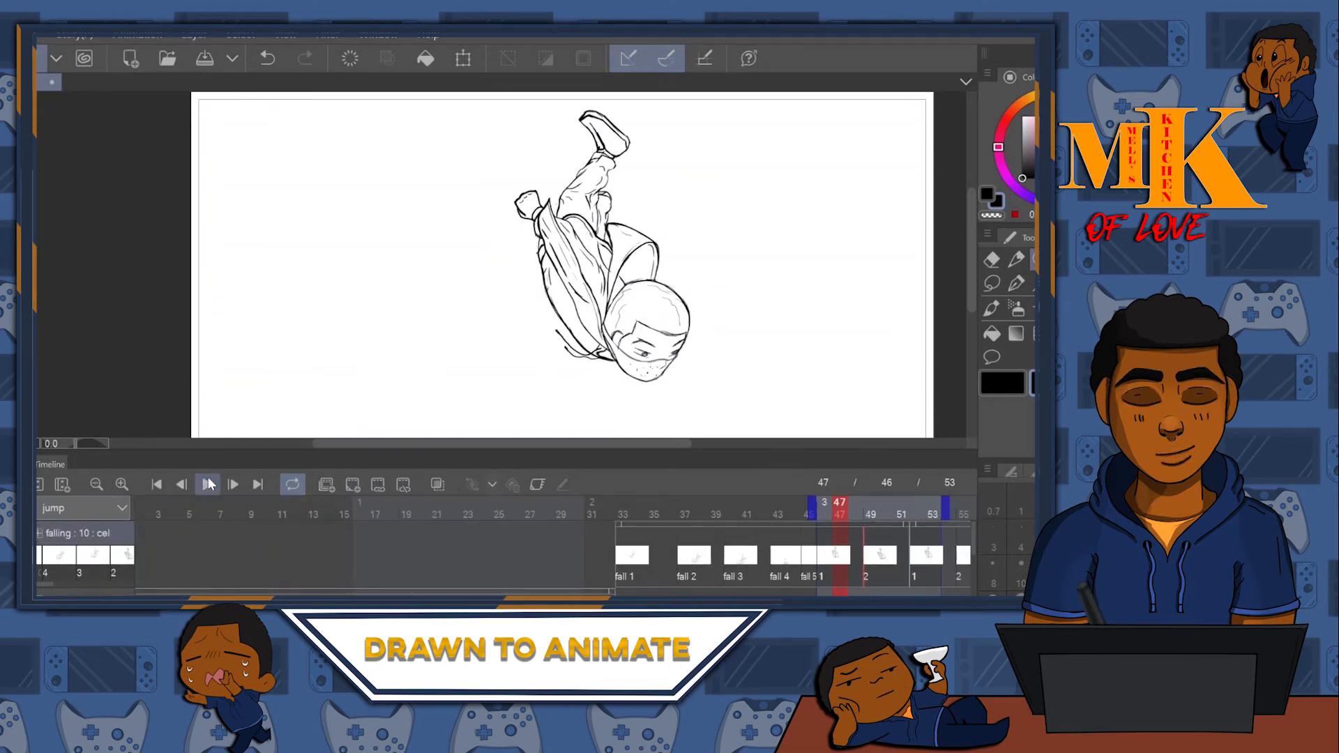
left_click(207, 485)
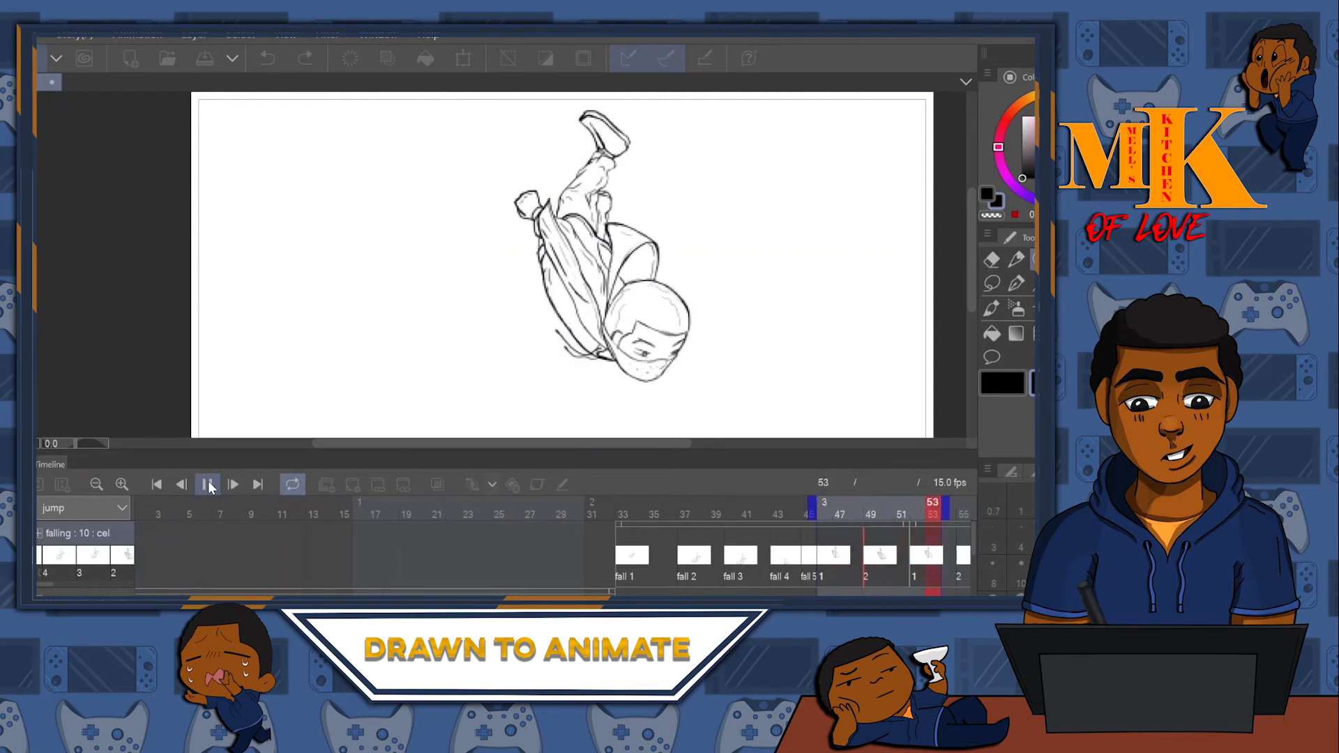
left_click(208, 485)
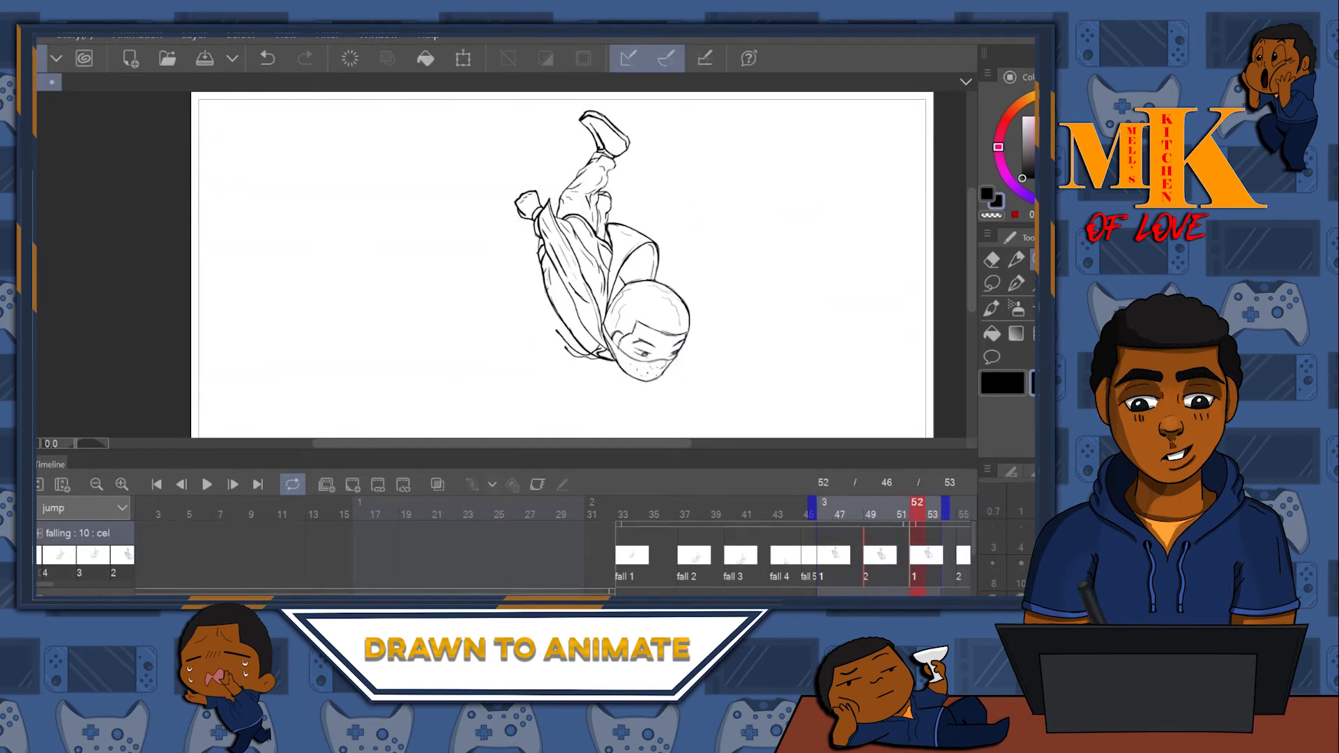
key("Right")
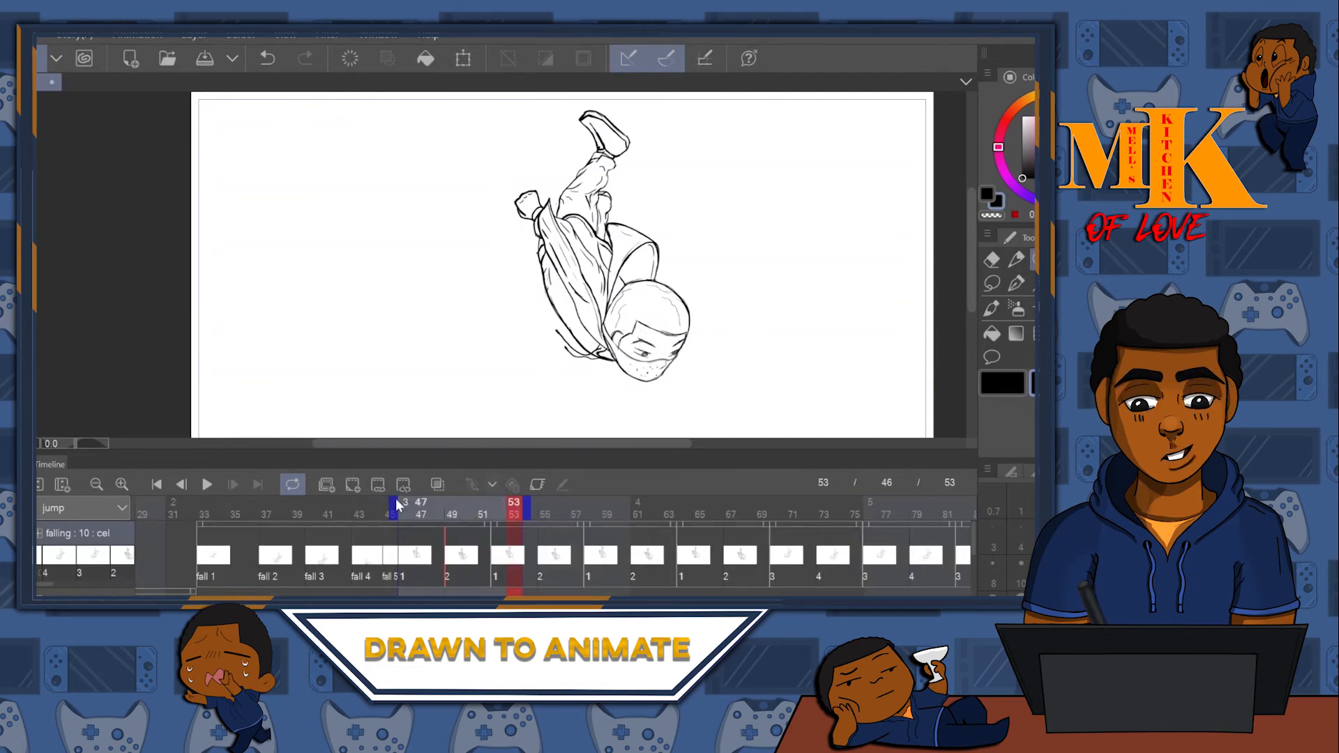
key("Left")
key("Left")
key("Left")
key("Left")
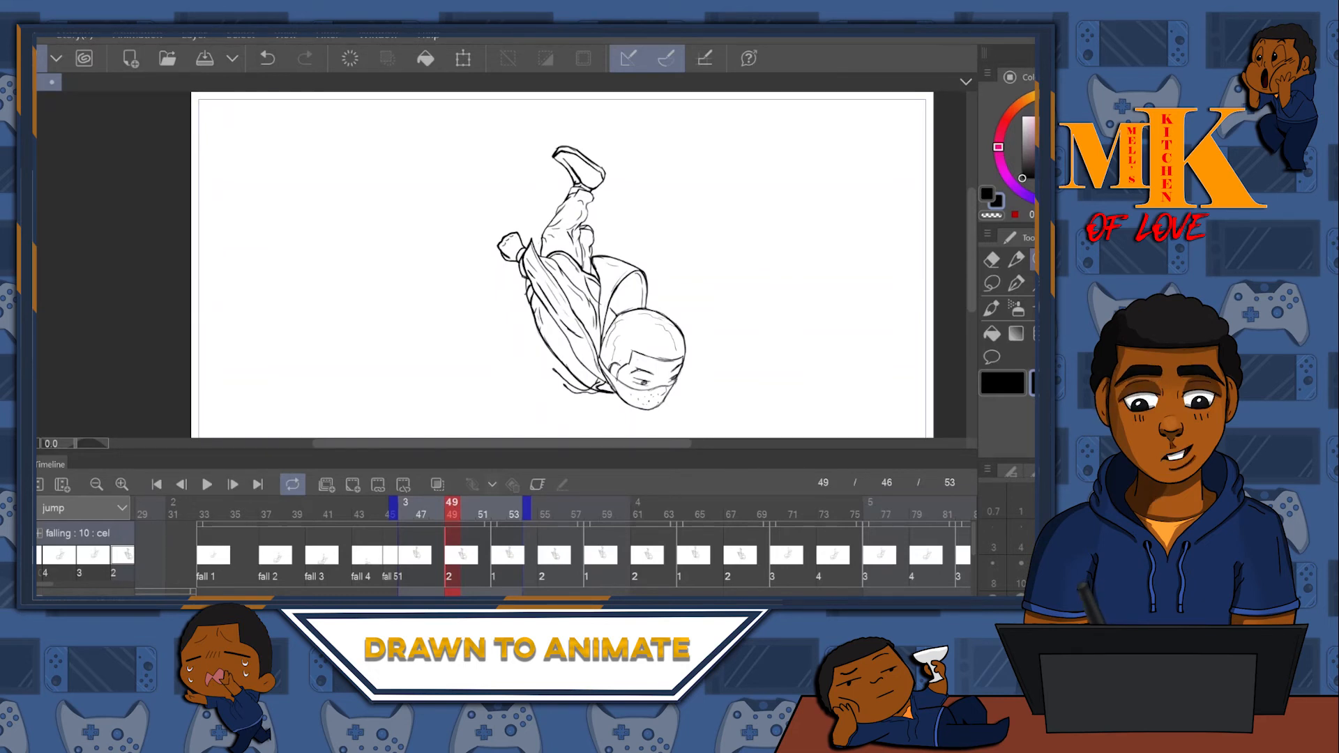
key("space")
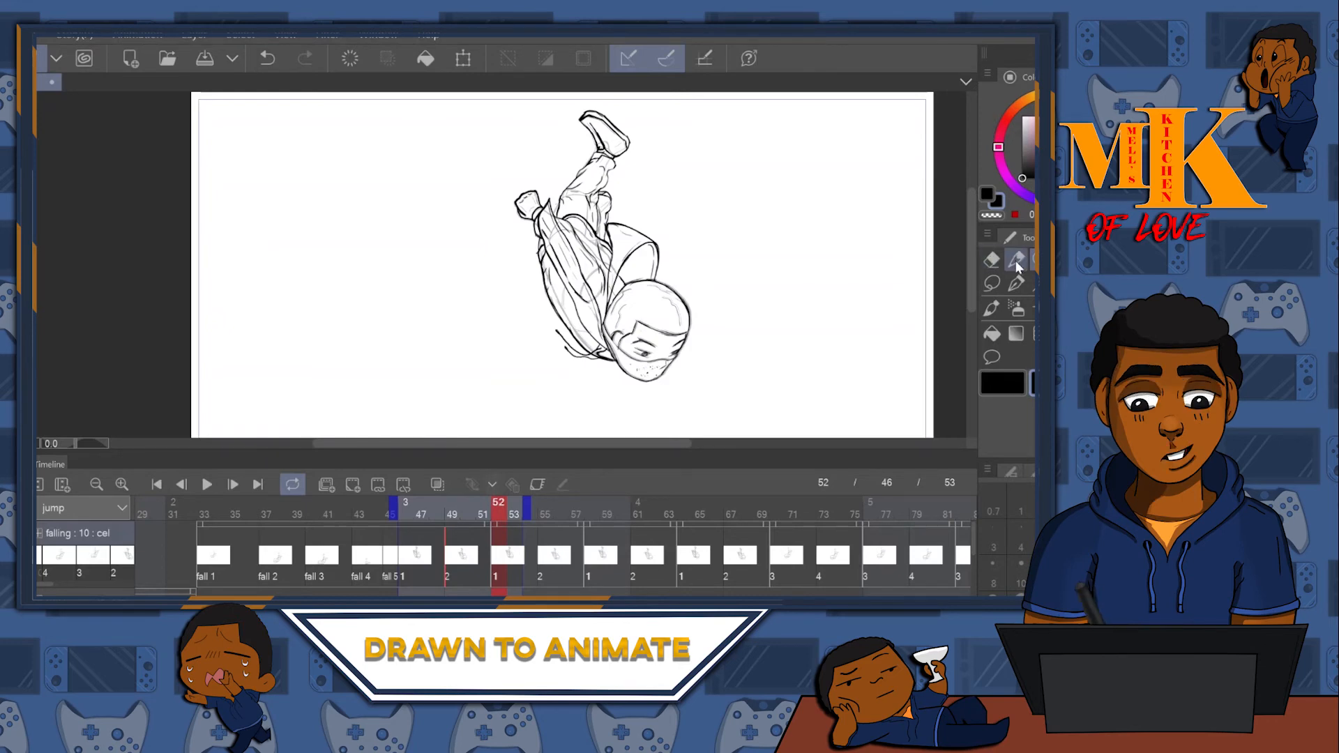
left_click(663, 234)
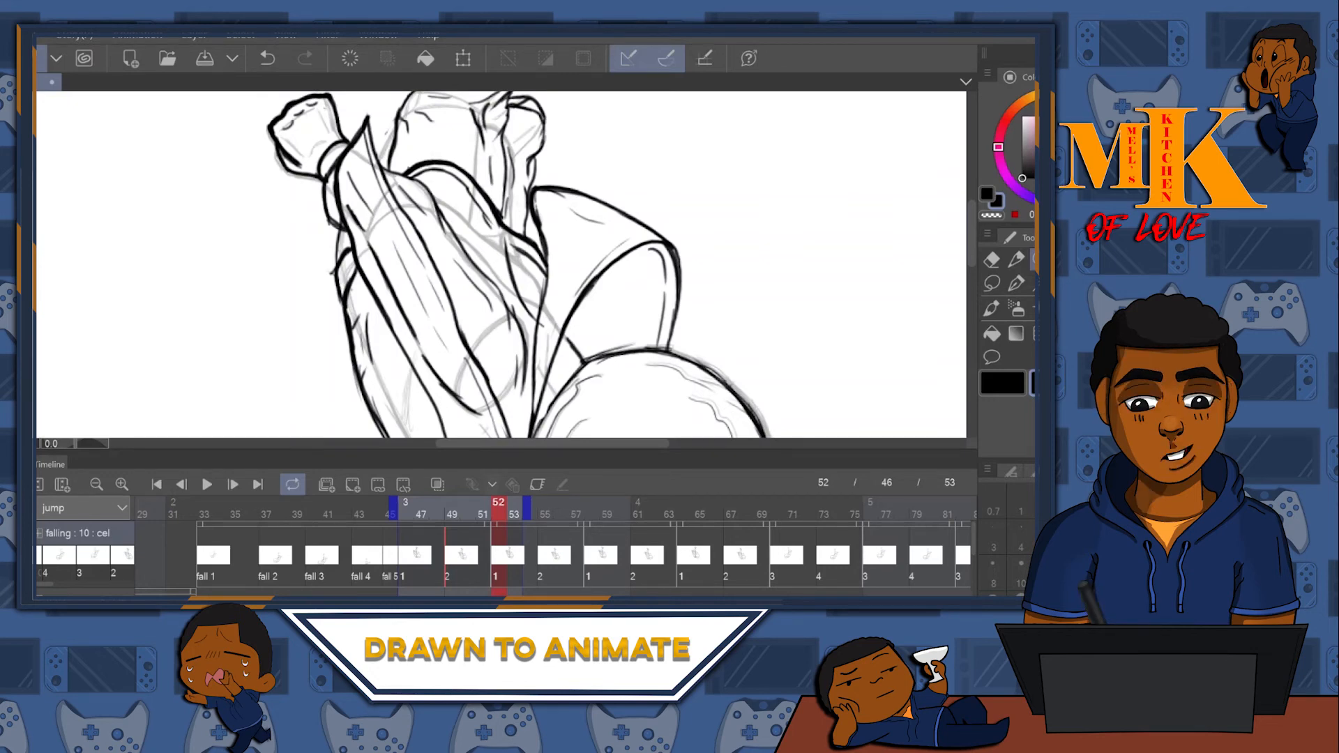
left_click(991, 260)
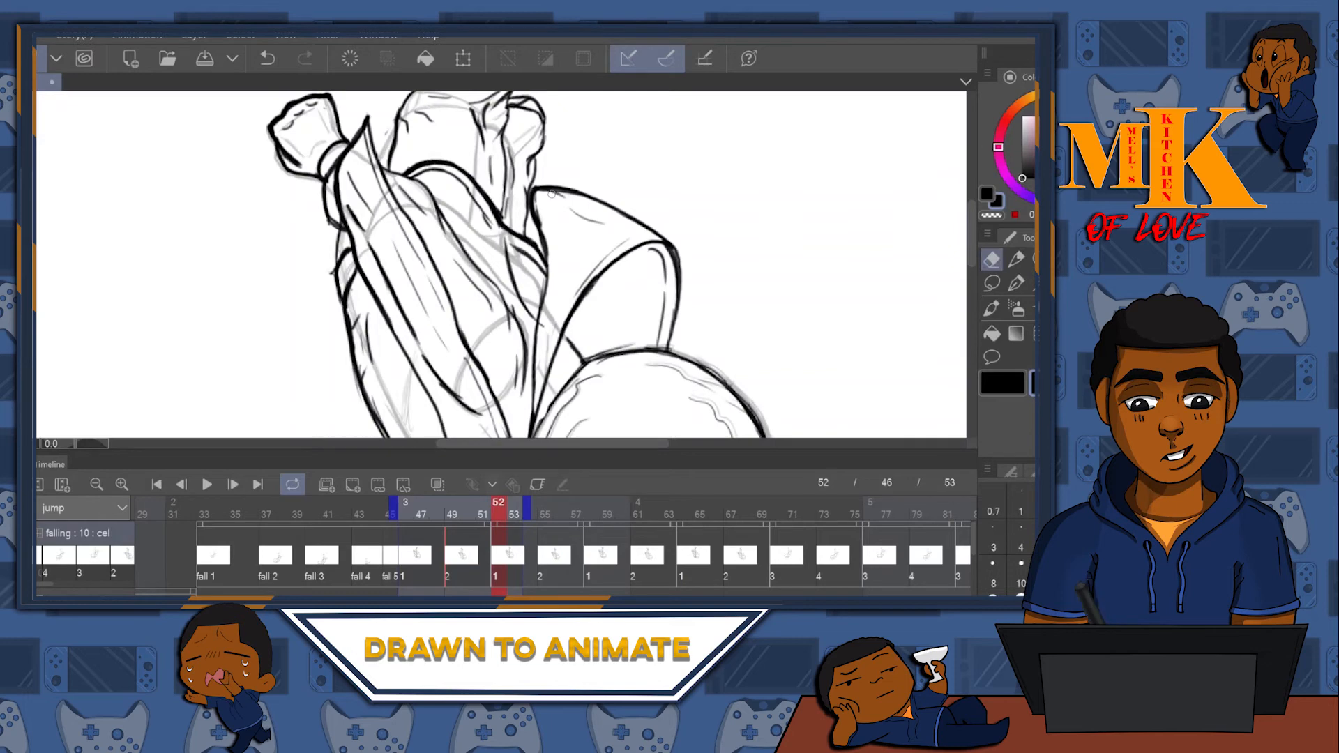
left_click_drag(562, 195, 609, 202)
key("ctrl+z")
key("ctrl+z")
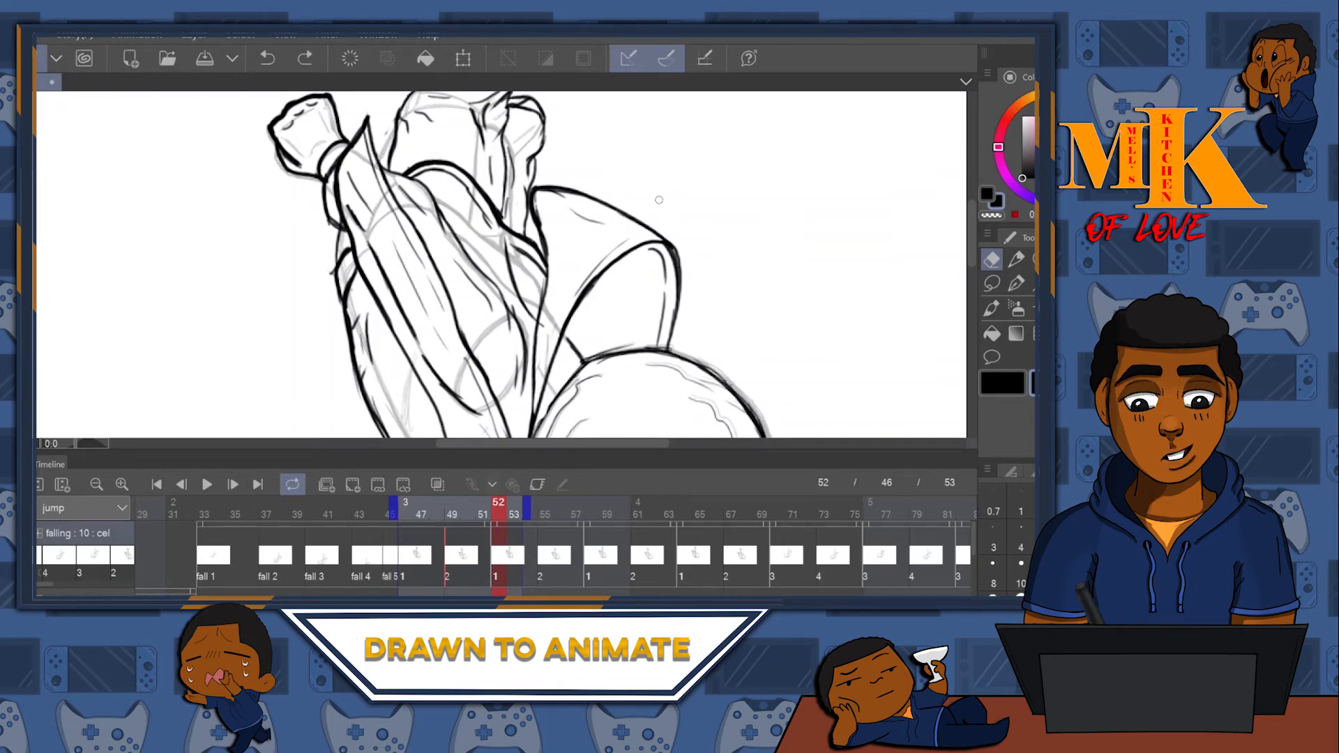
key("ctrl+v")
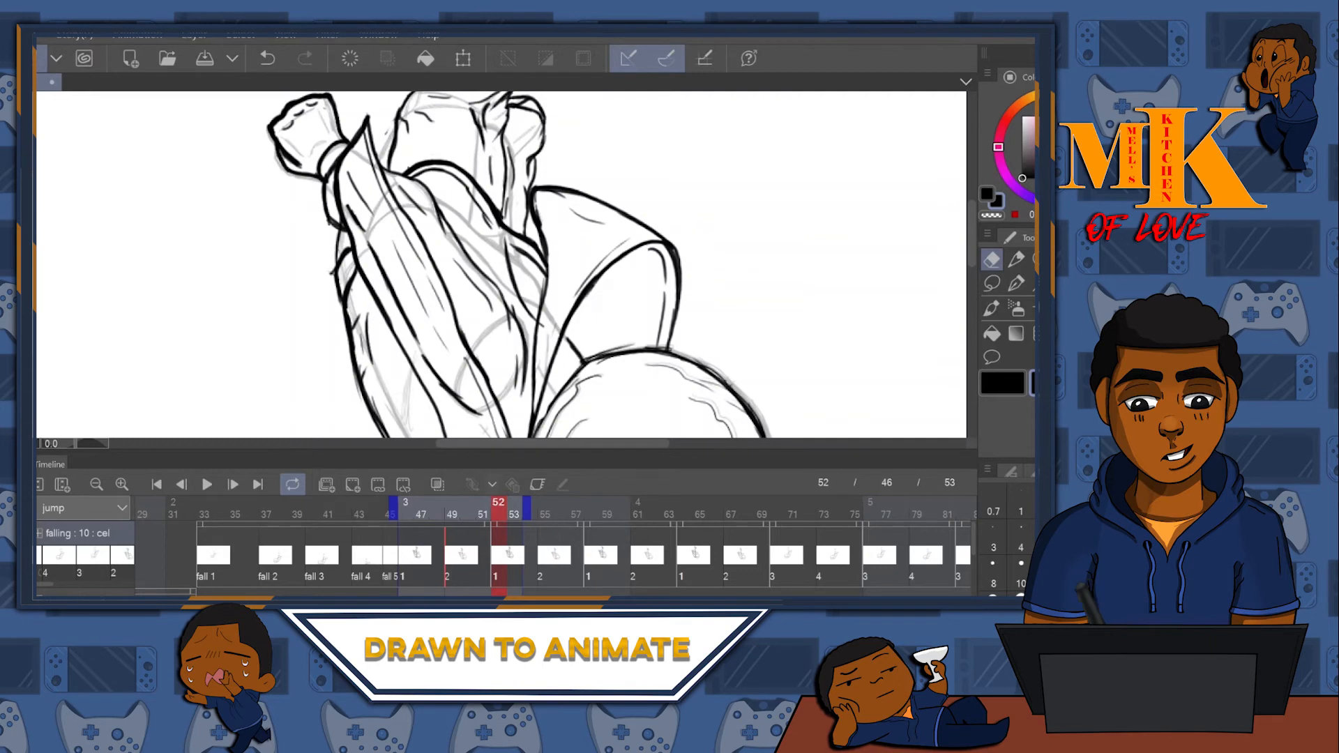
- Erase the dark outer outline and inner crease of the curved garment flap above the head in frame 52
left_click_drag(572, 193, 631, 215)
mouse_move(547, 186)
left_mouse_down()
mouse_move(553, 260)
mouse_move(537, 378)
left_mouse_up()
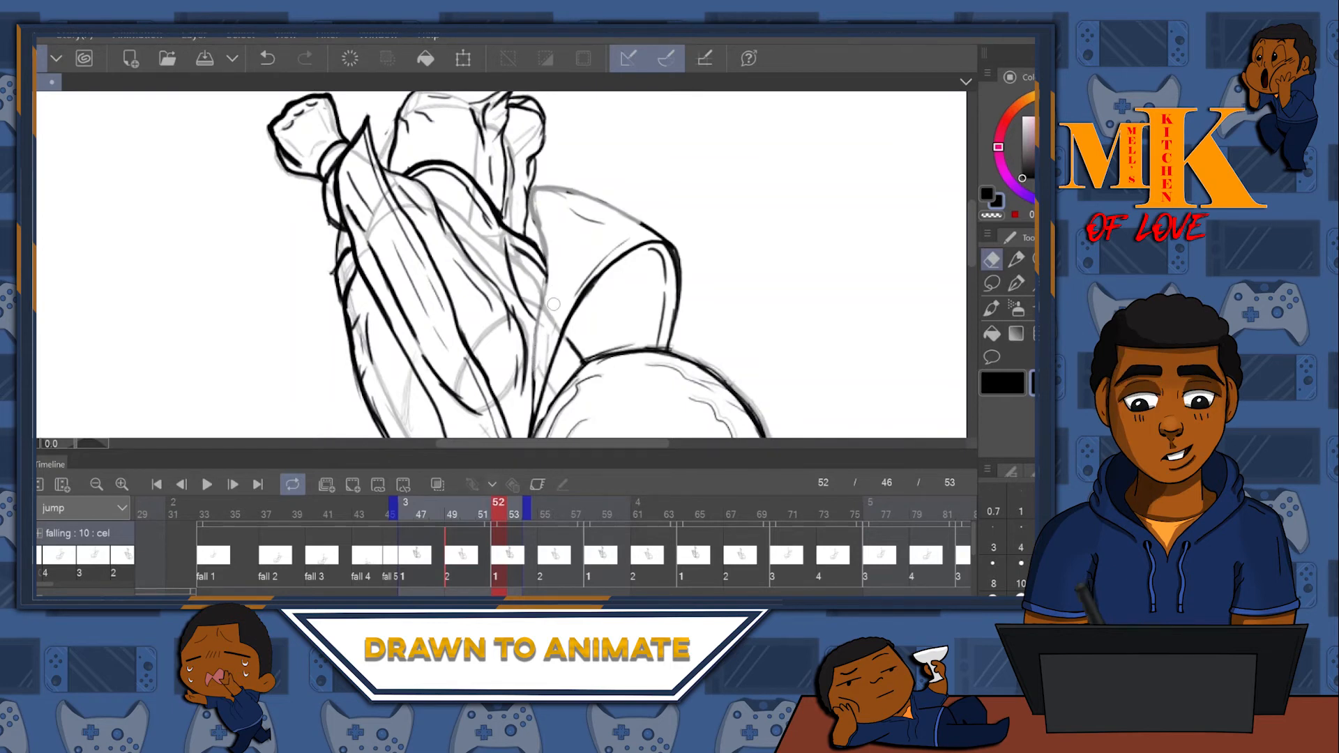
left_click_drag(639, 223, 673, 247)
left_click_drag(564, 212, 578, 235)
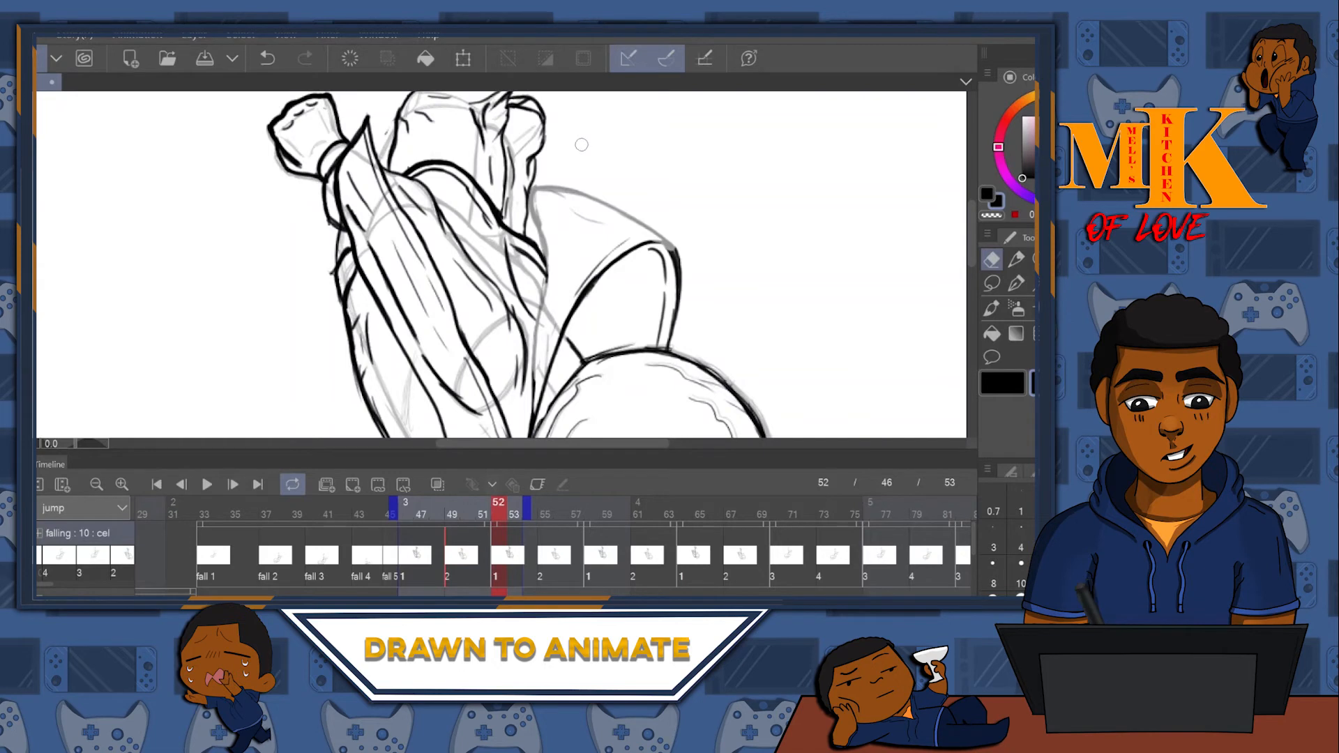
mouse_move(711, 242)
left_mouse_down()
mouse_move(697, 194)
mouse_move(662, 237)
left_mouse_up()
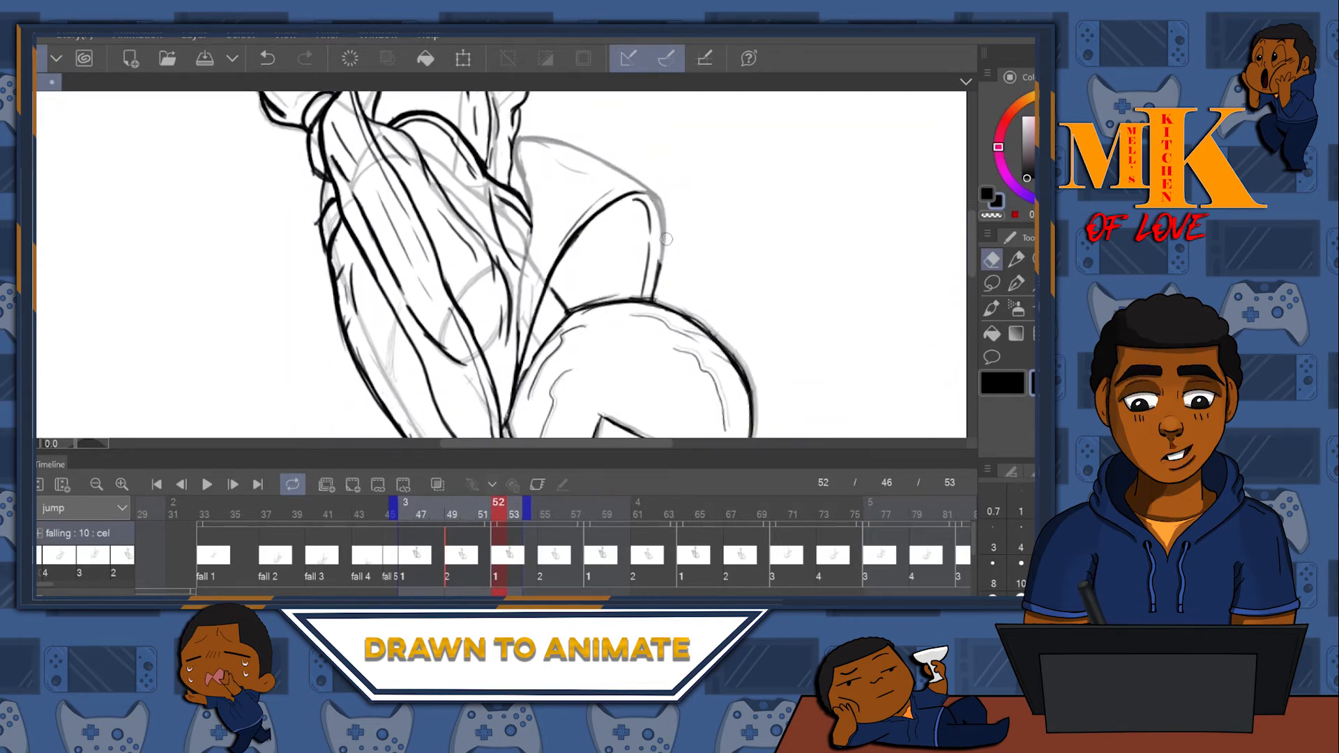
- Redraw the garment flap with the pen, giving it a raised pointed tip near the leg and a wider outer curve
left_click(1016, 259)
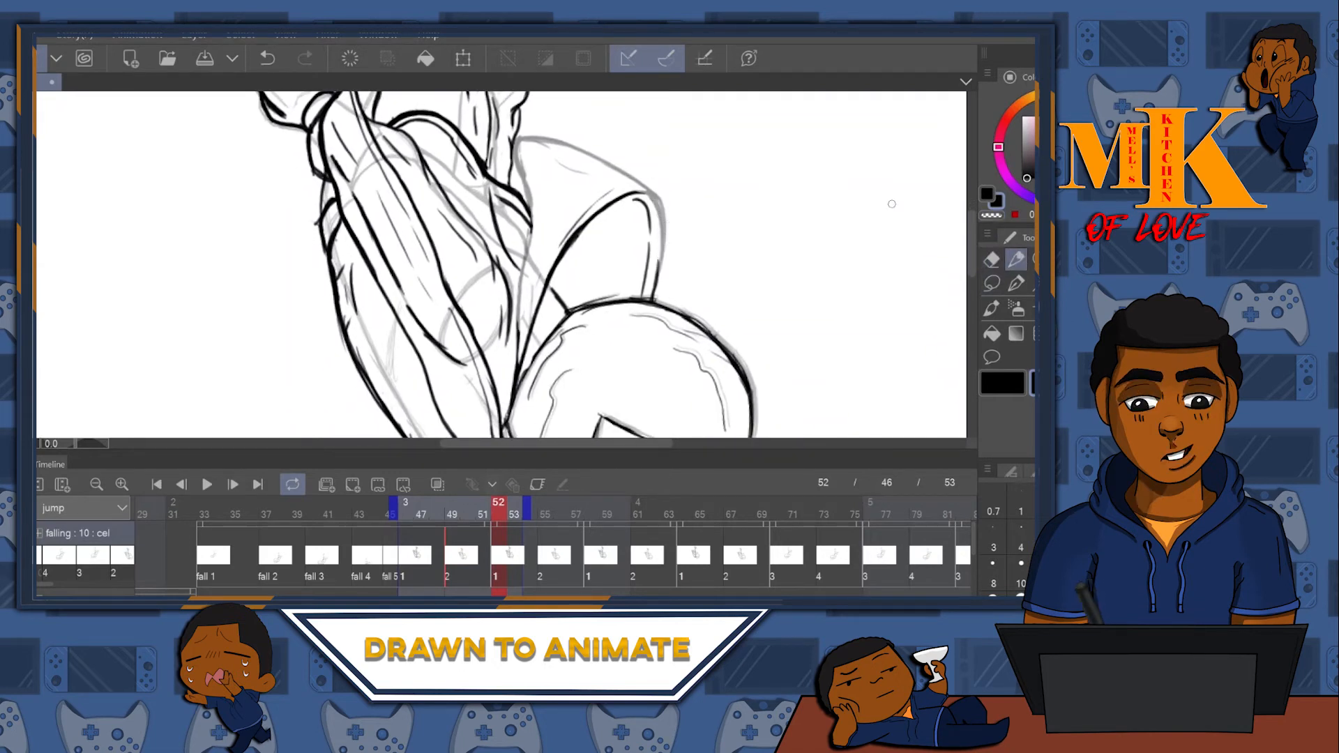
left_click_drag(594, 176, 597, 235)
mouse_move(520, 401)
left_mouse_down()
mouse_move(547, 289)
mouse_move(530, 200)
mouse_move(552, 158)
mouse_move(535, 224)
mouse_move(554, 170)
left_mouse_up()
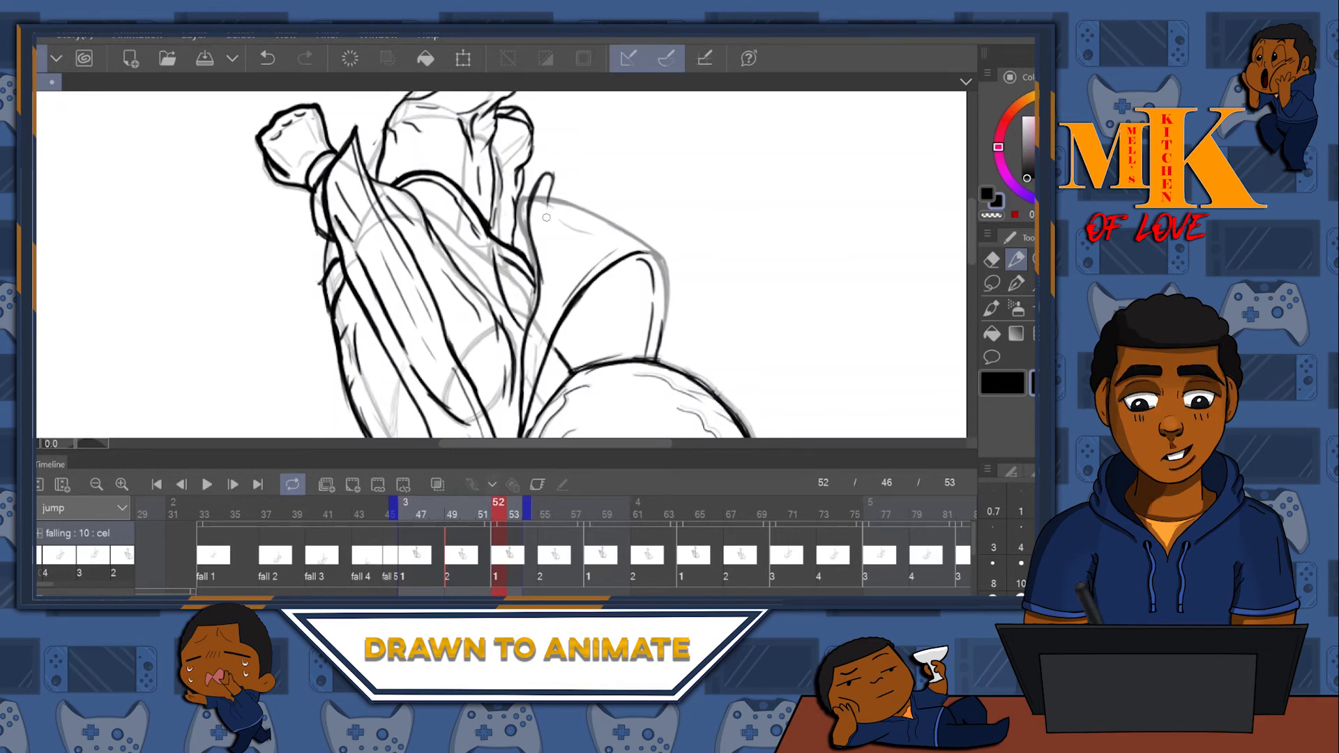
left_click_drag(553, 191, 604, 225)
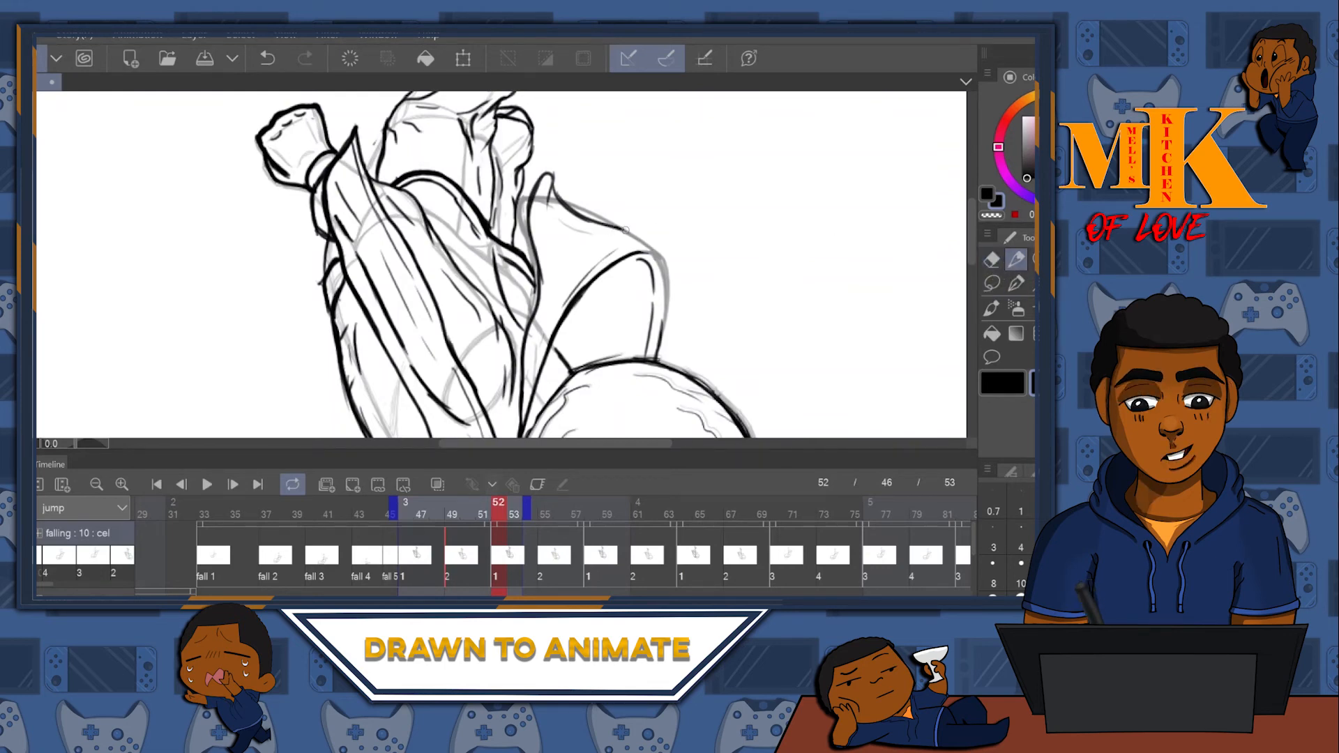
left_click_drag(623, 233, 549, 340)
left_click_drag(577, 293, 537, 373)
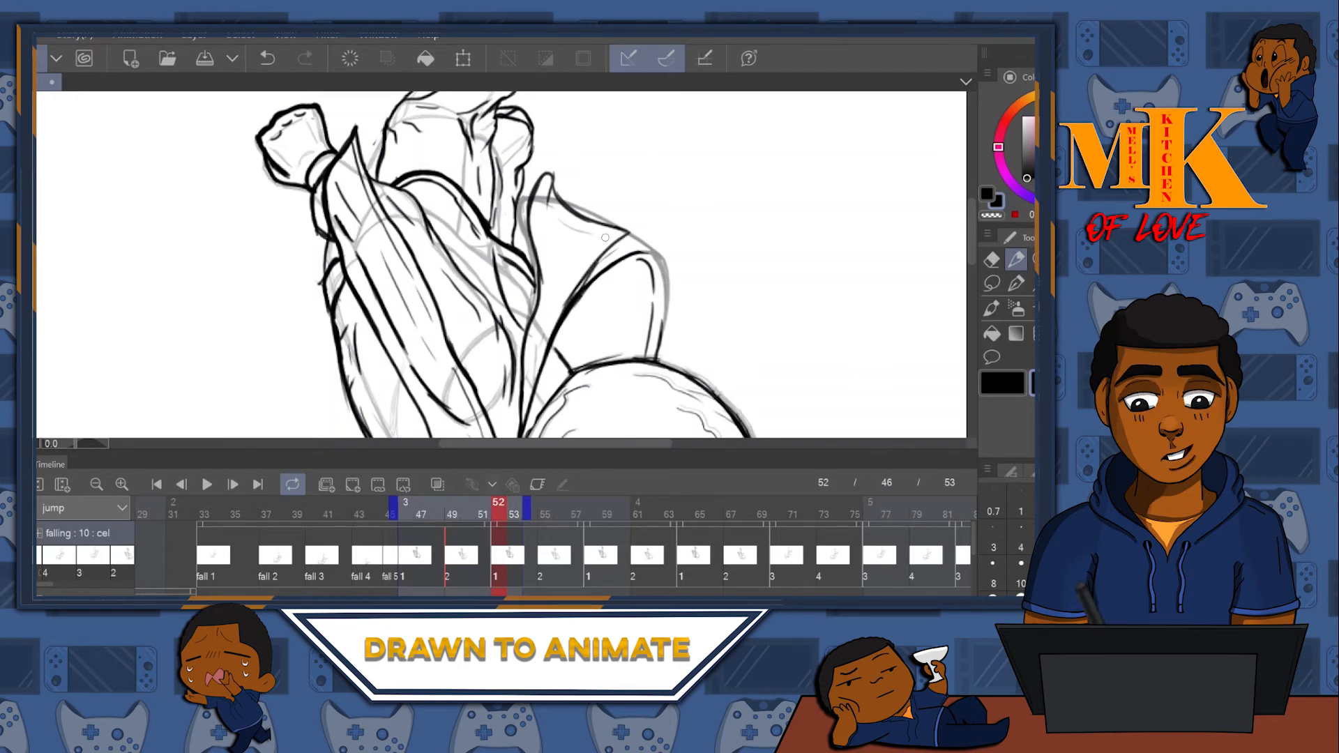
mouse_move(592, 260)
left_mouse_down()
mouse_move(635, 231)
mouse_move(668, 288)
left_mouse_up()
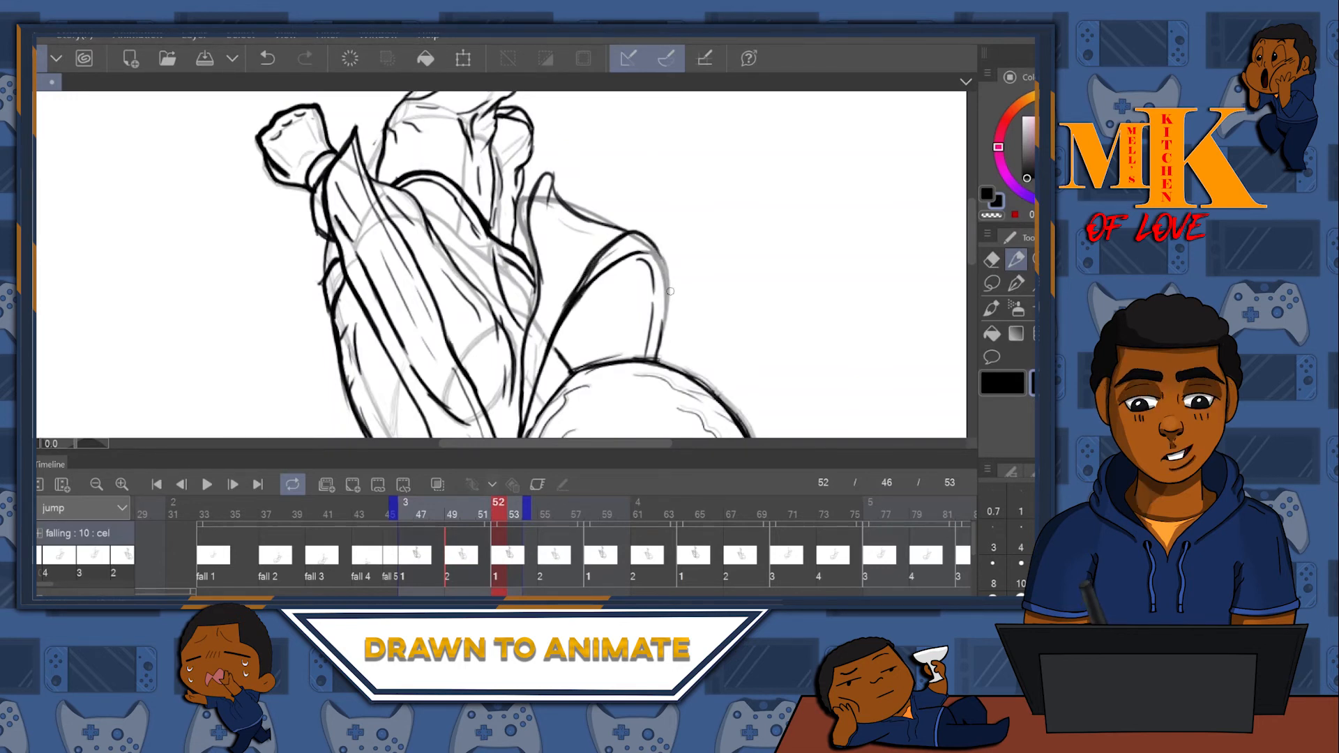
- Erase the dark inner curve of the garment flap above the head in frame 52
mouse_move(650, 238)
left_mouse_down()
mouse_move(666, 290)
mouse_move(662, 258)
mouse_move(667, 287)
mouse_move(587, 292)
mouse_move(621, 249)
mouse_move(569, 324)
mouse_move(617, 246)
mouse_move(562, 323)
mouse_move(553, 363)
left_mouse_up()
left_click(992, 260)
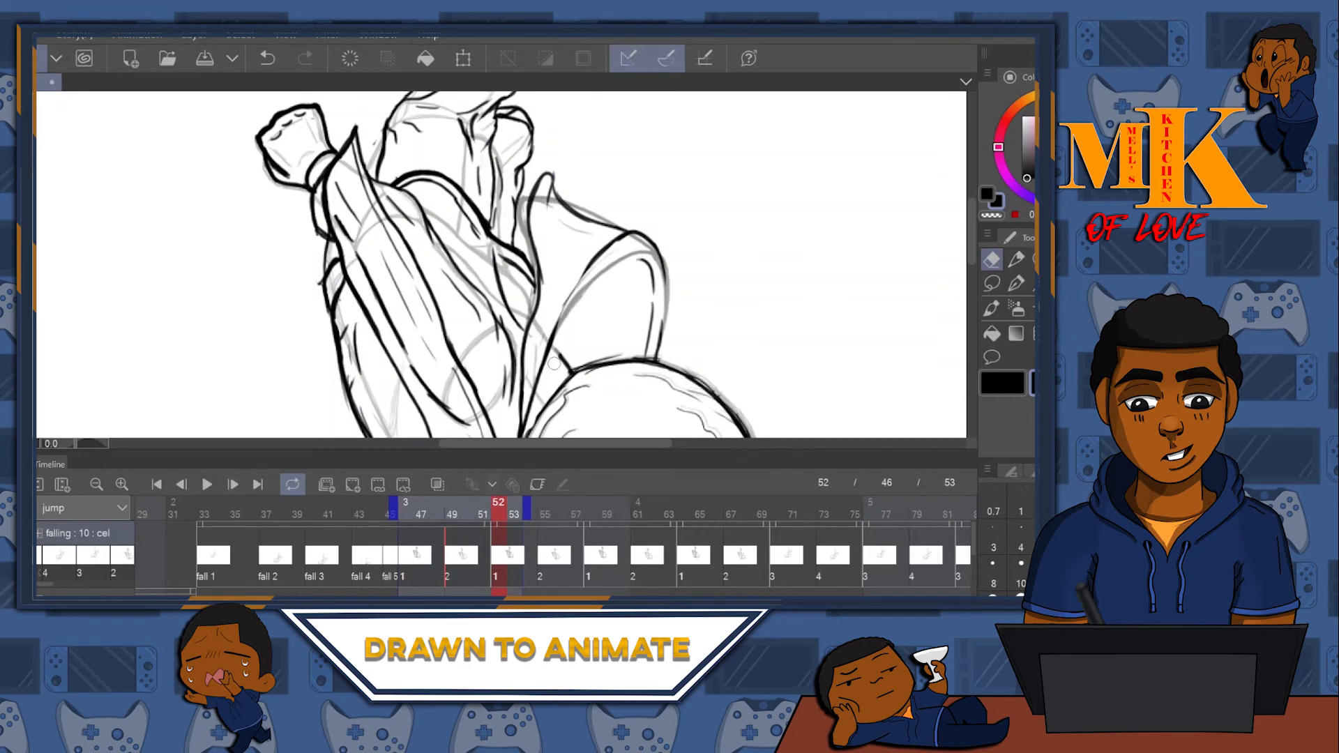
mouse_move(638, 251)
left_mouse_down()
mouse_move(648, 351)
mouse_move(655, 269)
mouse_move(655, 347)
left_mouse_up()
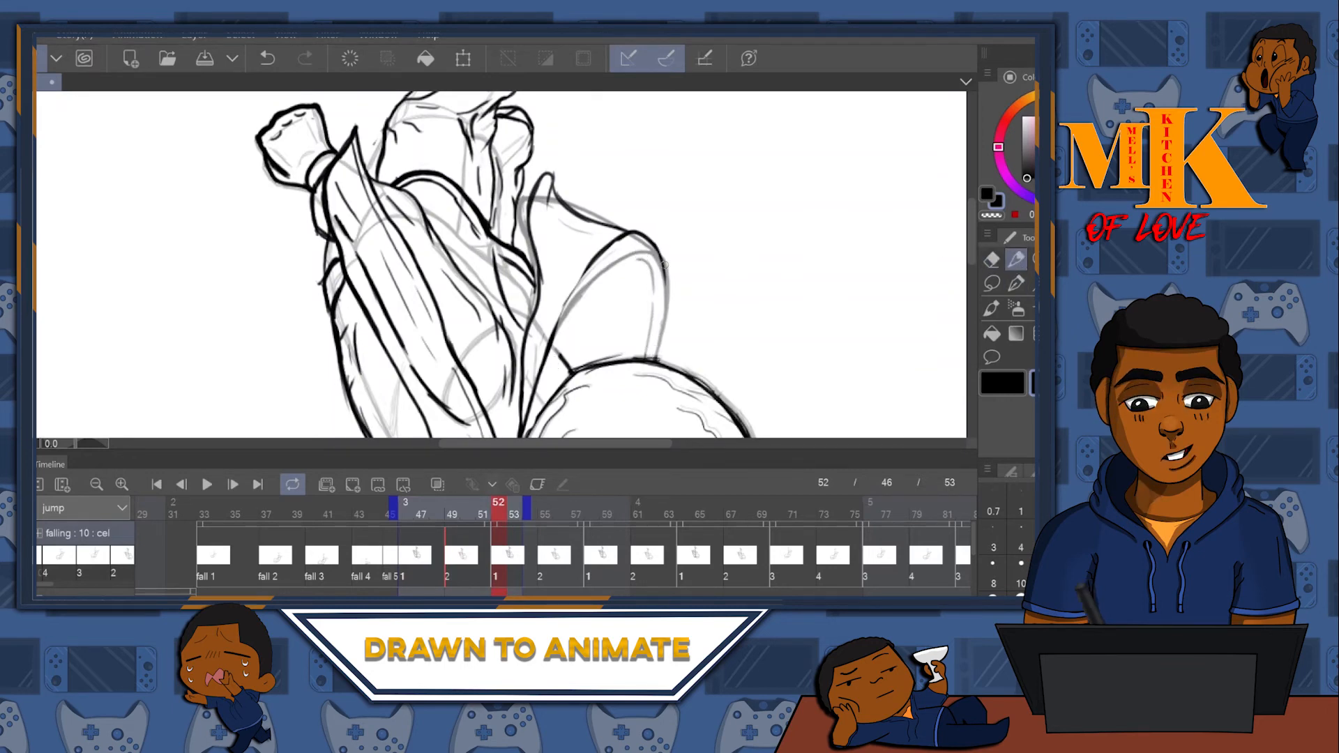
- Redraw the flap's outer side edge down to the head and its inner curve back toward the body
mouse_move(647, 236)
left_mouse_down()
mouse_move(665, 262)
mouse_move(652, 355)
left_mouse_up()
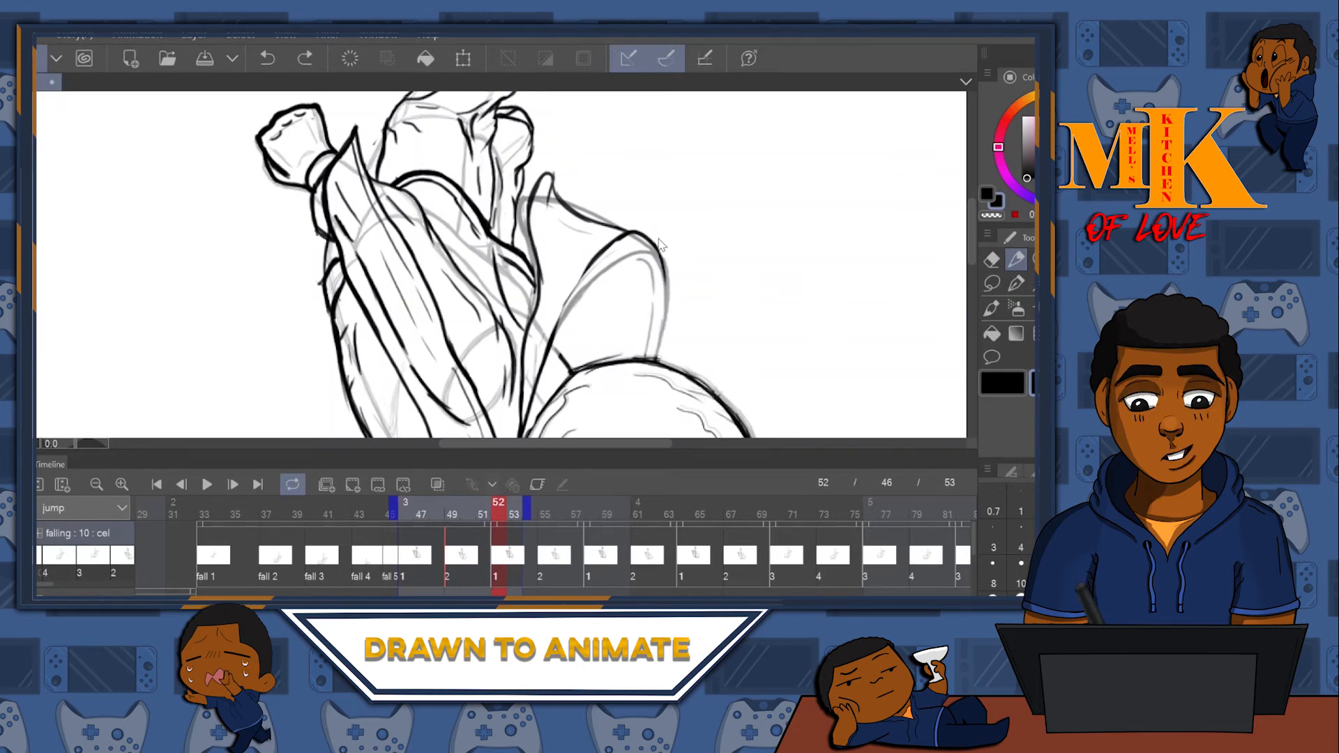
key("ctrl+z")
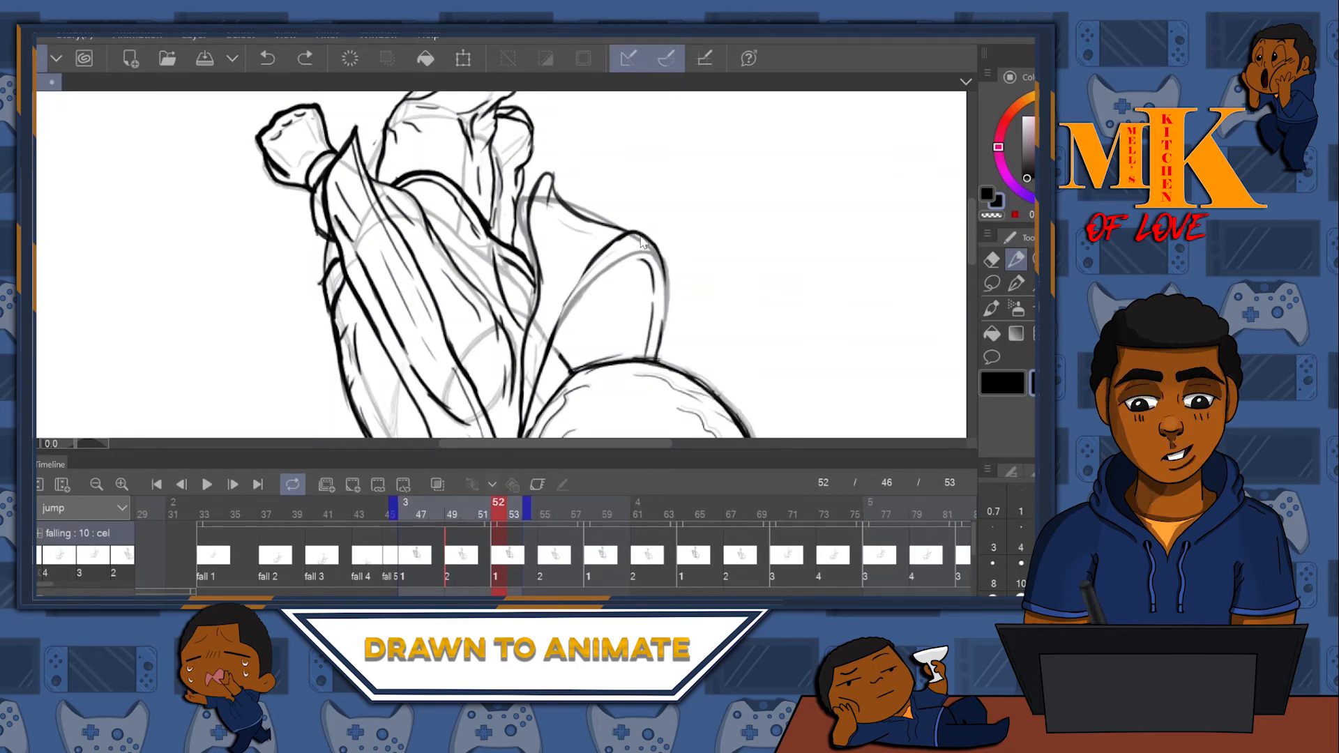
mouse_move(640, 237)
left_mouse_down()
mouse_move(663, 275)
mouse_move(651, 359)
left_mouse_up()
left_click_drag(657, 306, 648, 354)
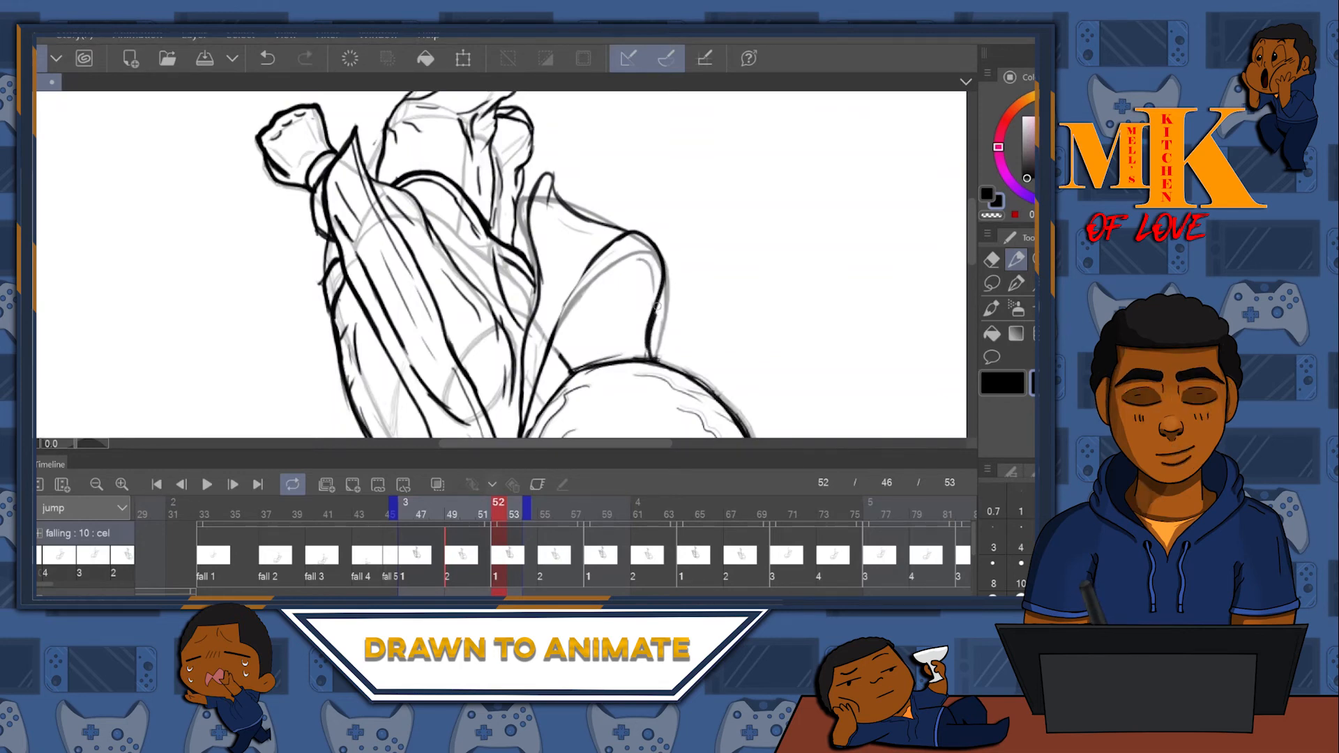
mouse_move(631, 231)
left_mouse_down()
mouse_move(582, 271)
mouse_move(554, 319)
left_mouse_up()
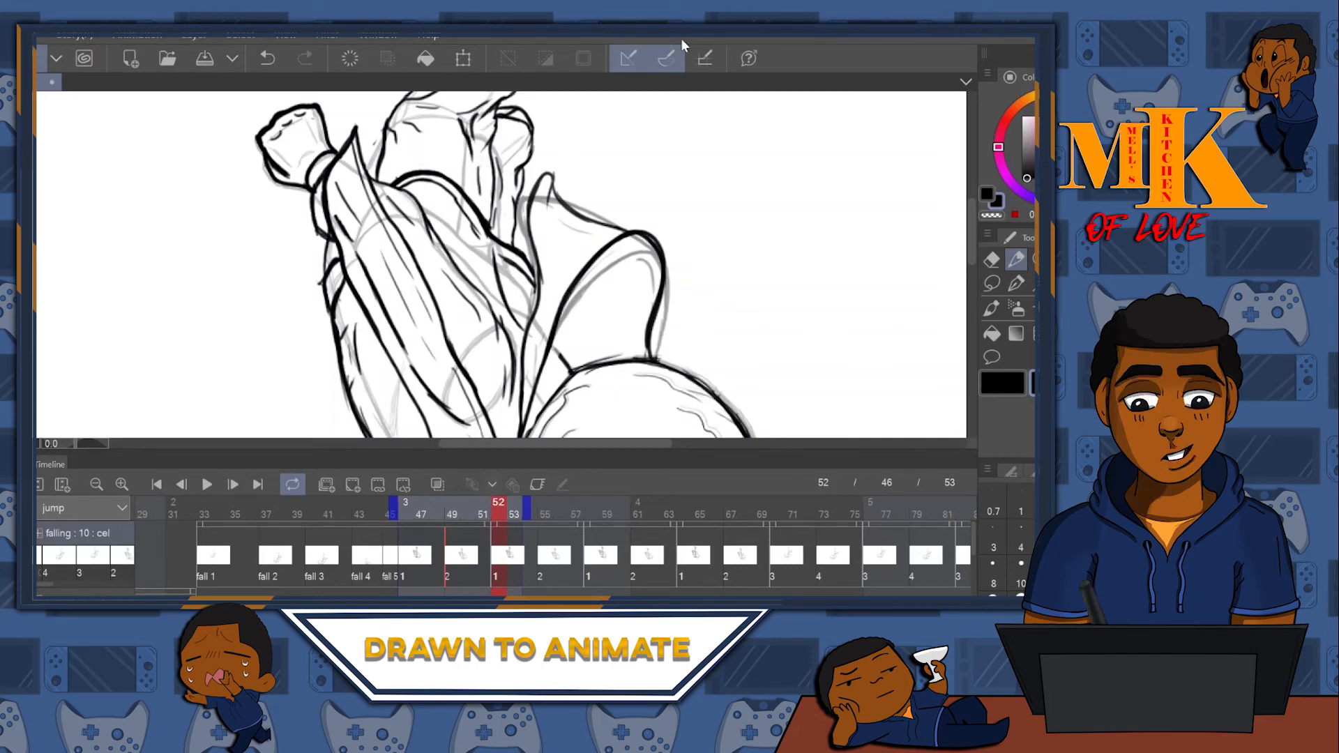
- Add a short crease stroke inside the flap near its outer edge
left_click_drag(637, 249, 622, 353)
left_click_drag(613, 260, 563, 346)
left_click_drag(608, 243, 635, 184)
key("ctrl+z")
left_click_drag(613, 185, 582, 232)
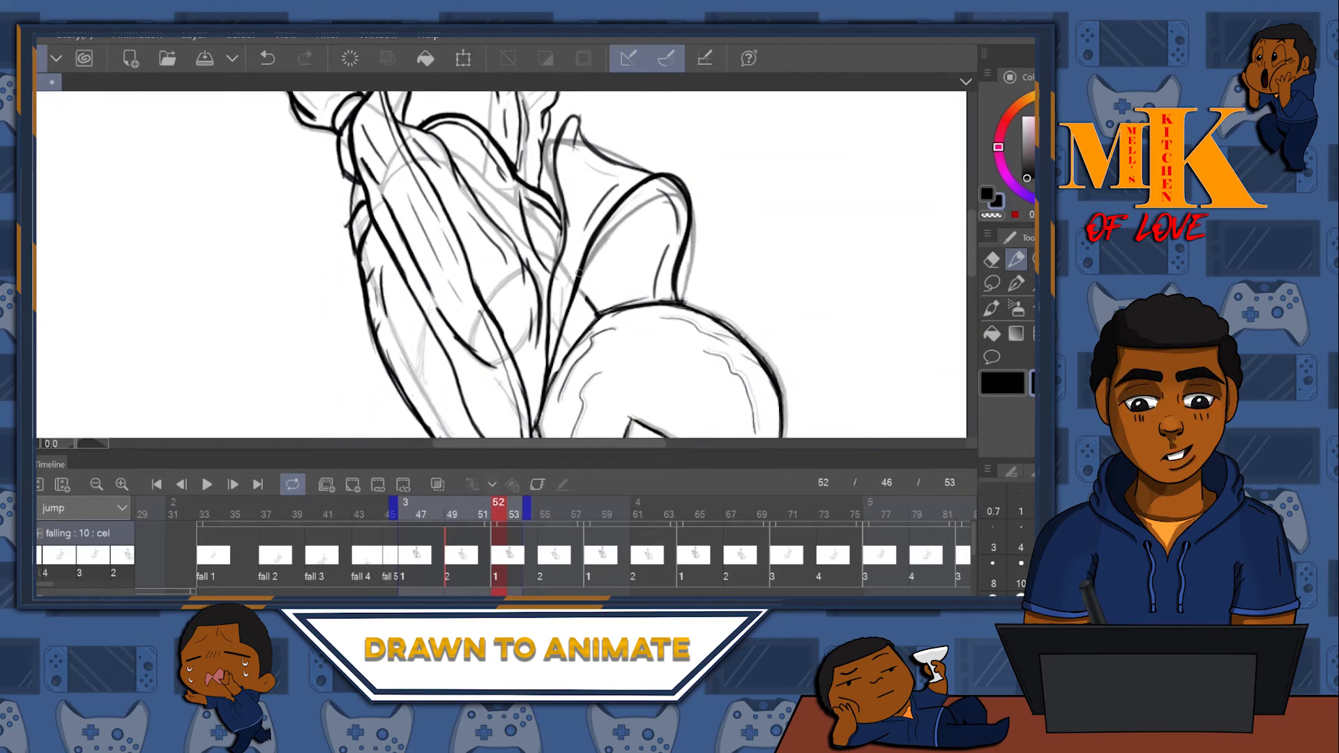
- Redraw the short line where the flap meets the head and add a crease below the flap's raised tip
key("e")
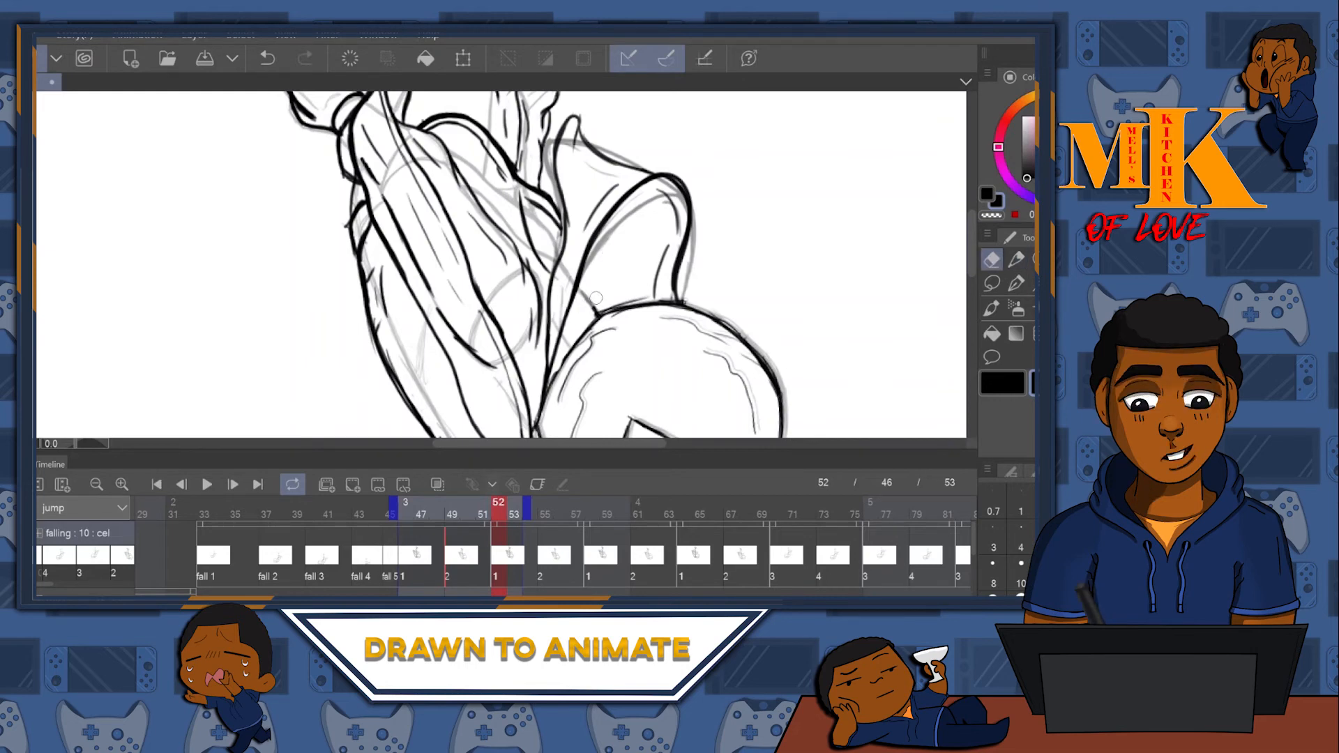
left_click_drag(681, 160, 671, 186)
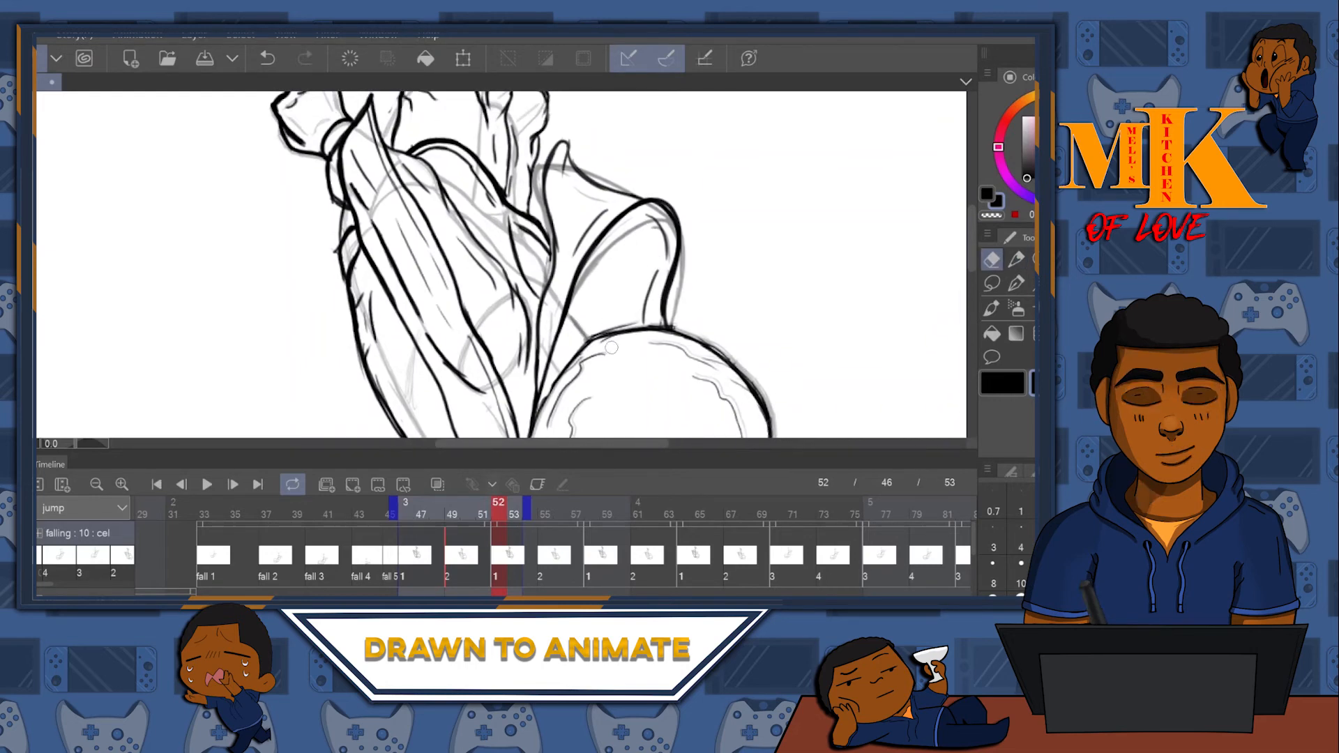
key("p")
left_click_drag(574, 305, 602, 333)
left_click_drag(742, 202, 768, 244)
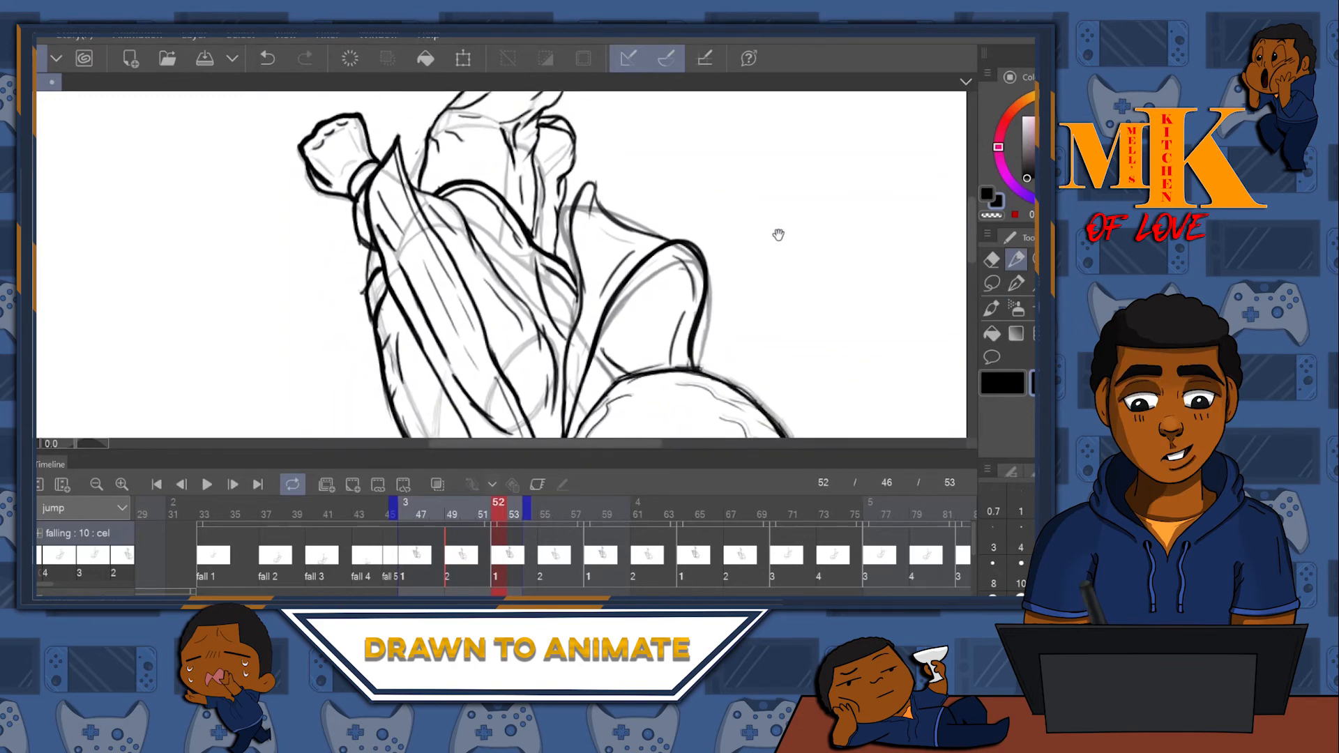
left_click_drag(676, 218, 720, 185)
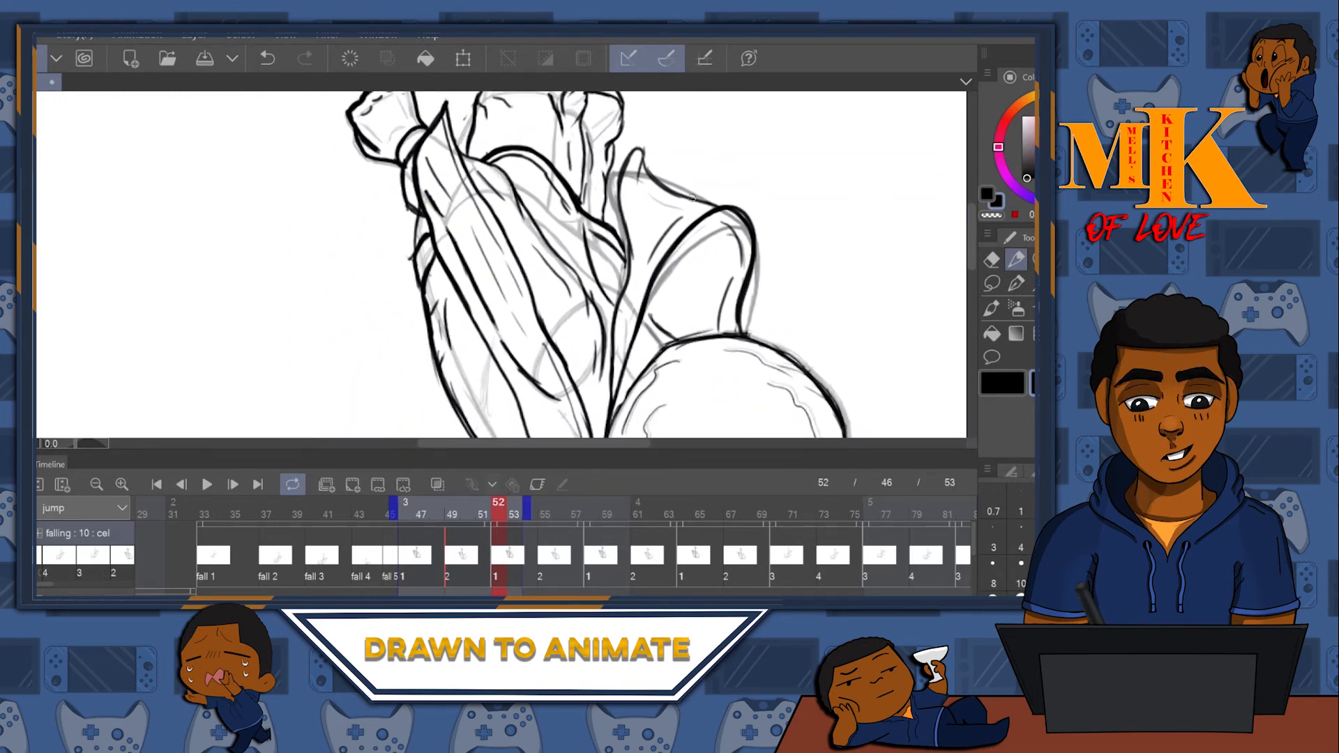
left_click_drag(699, 209, 667, 206)
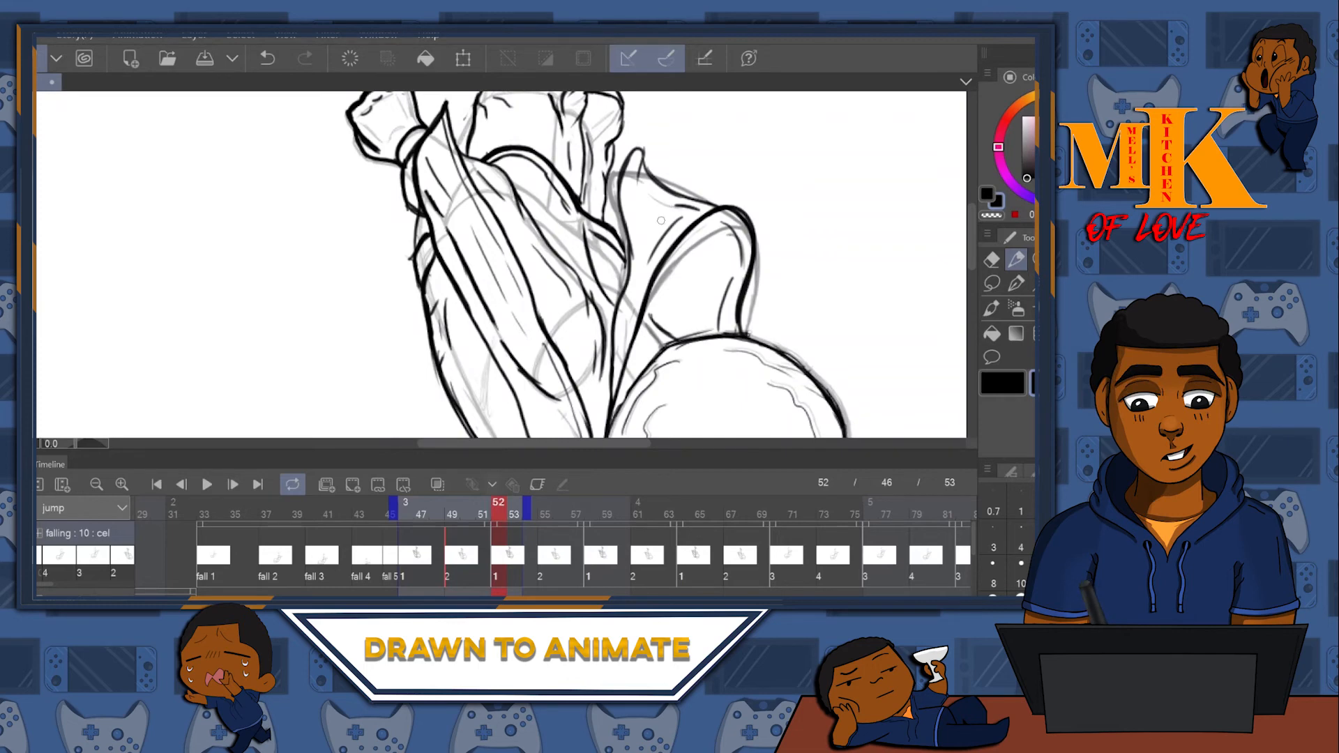
- Erase the pointed garment tip beside the foot and redraw it narrower and closer to the foot
mouse_move(565, 254)
left_mouse_down()
mouse_move(628, 349)
mouse_move(622, 310)
left_mouse_up()
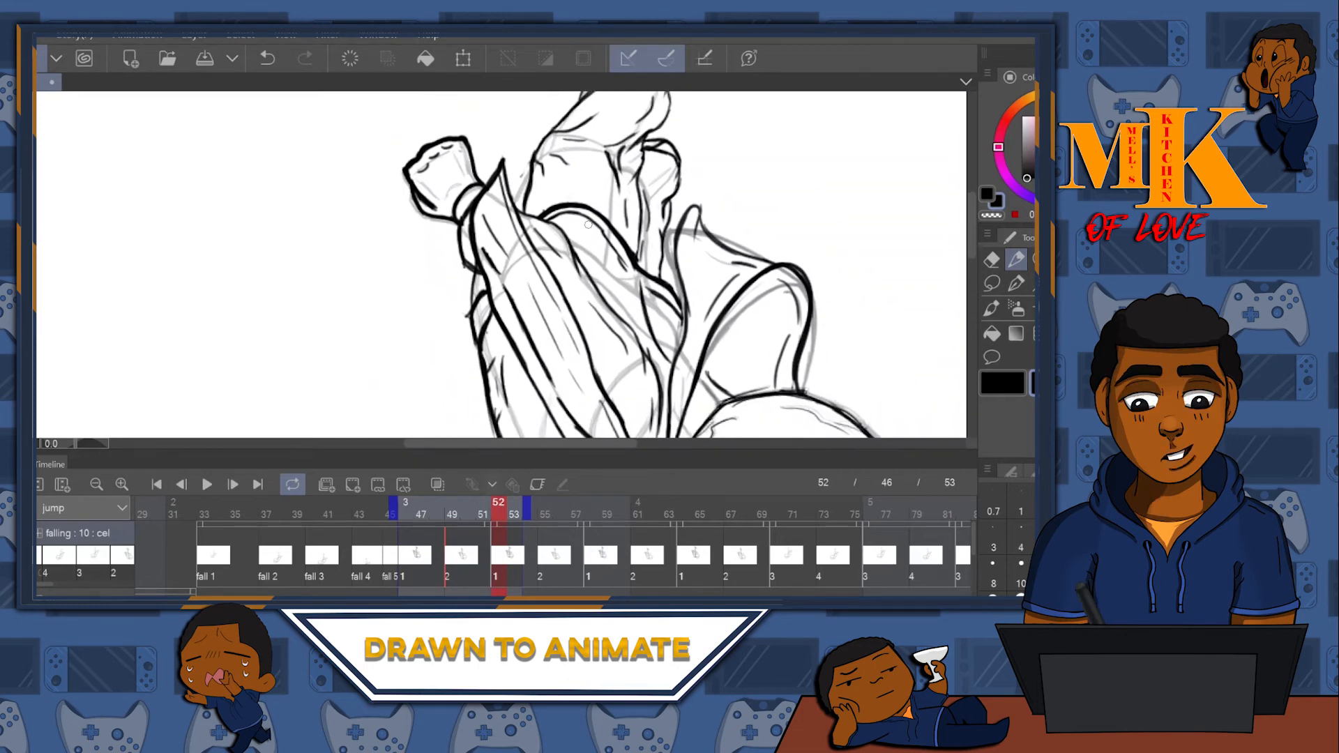
key("e")
mouse_move(502, 159)
left_mouse_down()
mouse_move(488, 190)
mouse_move(500, 178)
mouse_move(551, 288)
left_mouse_up()
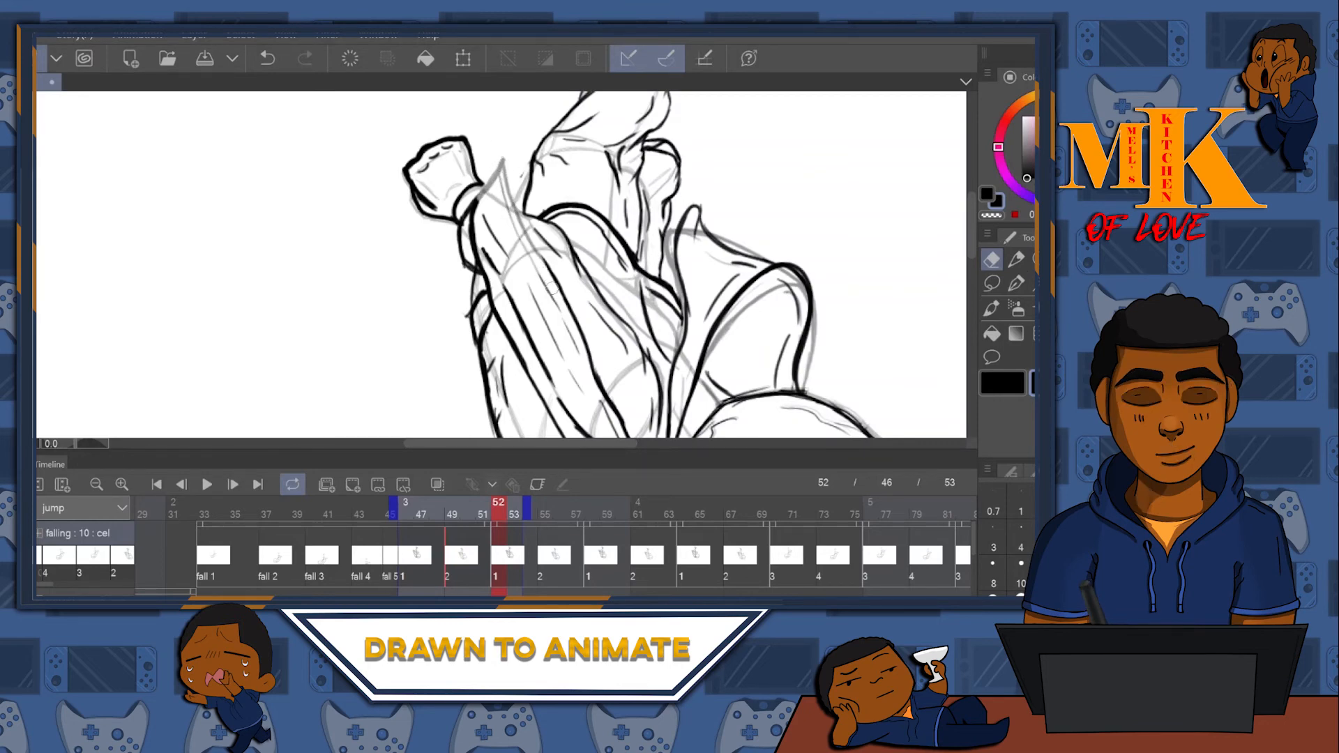
left_click(1016, 259)
left_click_drag(481, 192, 489, 162)
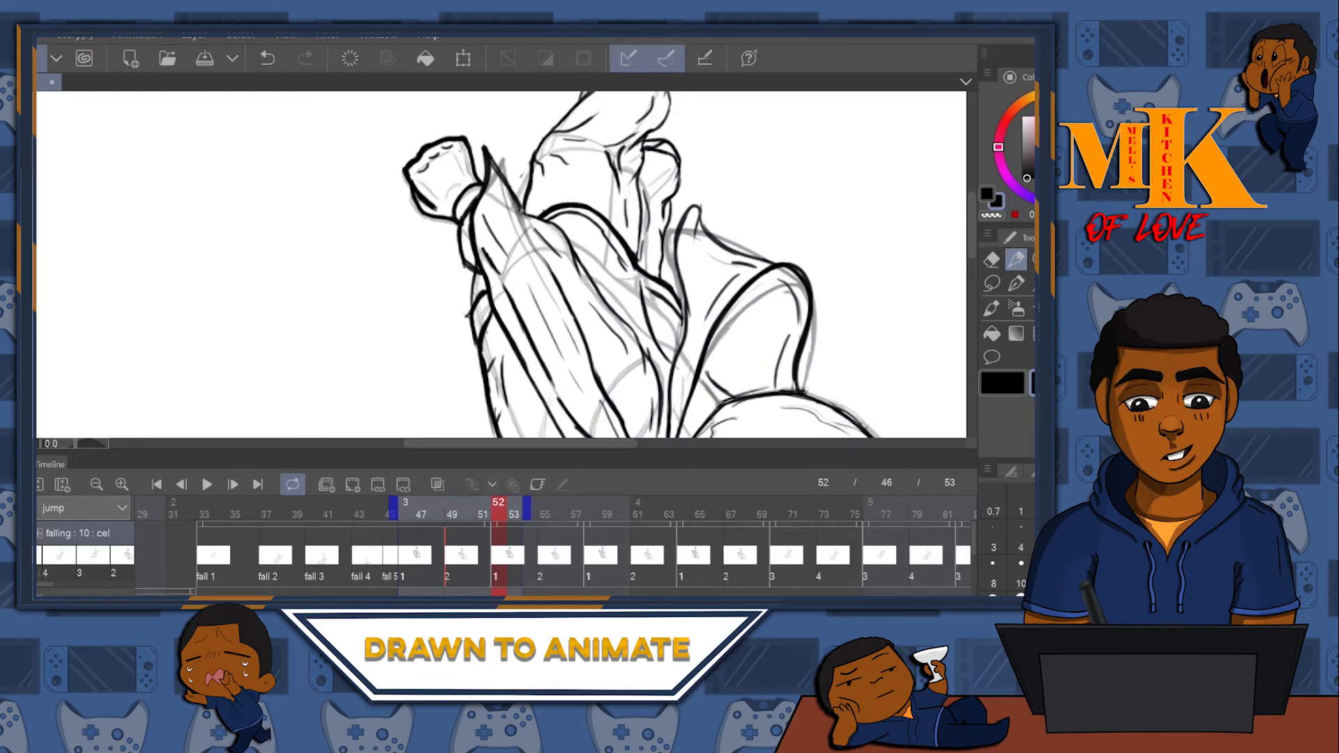
- Continue the fold line from the pointed tip down the torso and rework the short creases beside it
mouse_move(597, 264)
left_mouse_down()
mouse_move(539, 216)
mouse_move(502, 217)
left_mouse_up()
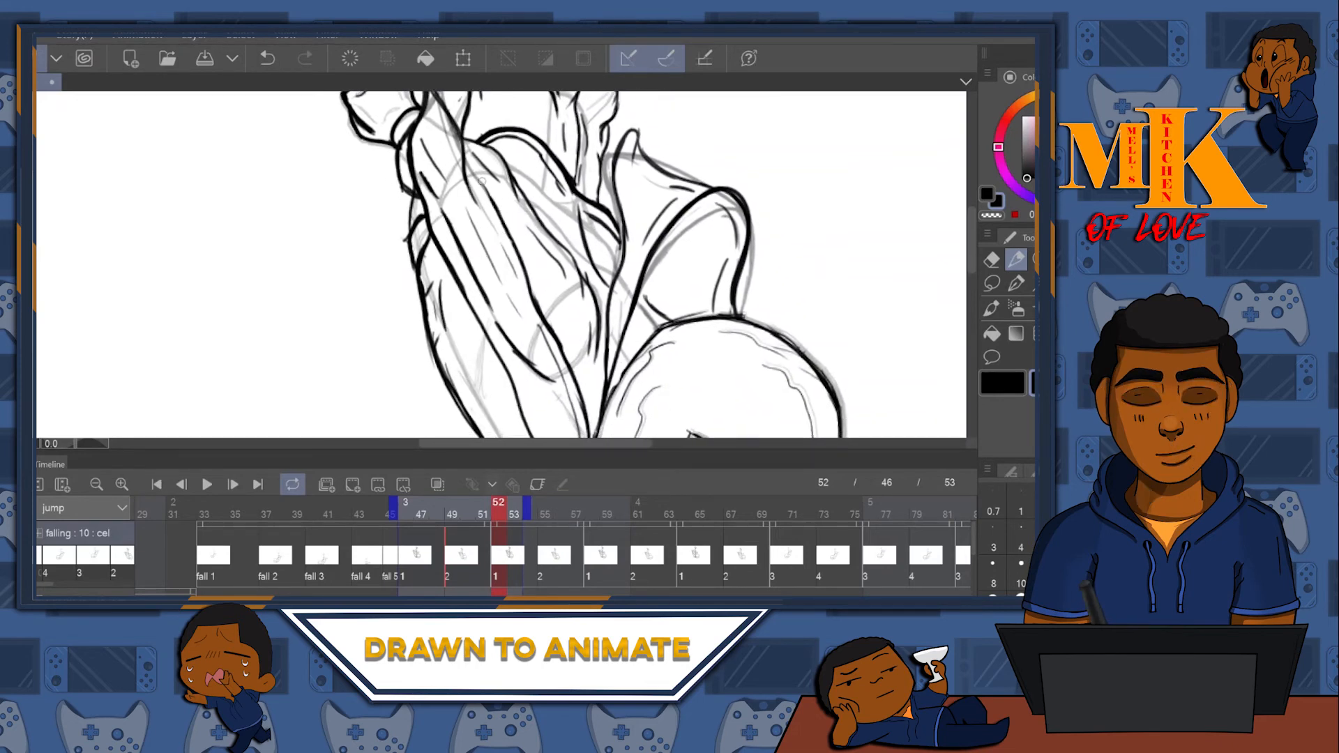
key("e")
key("p")
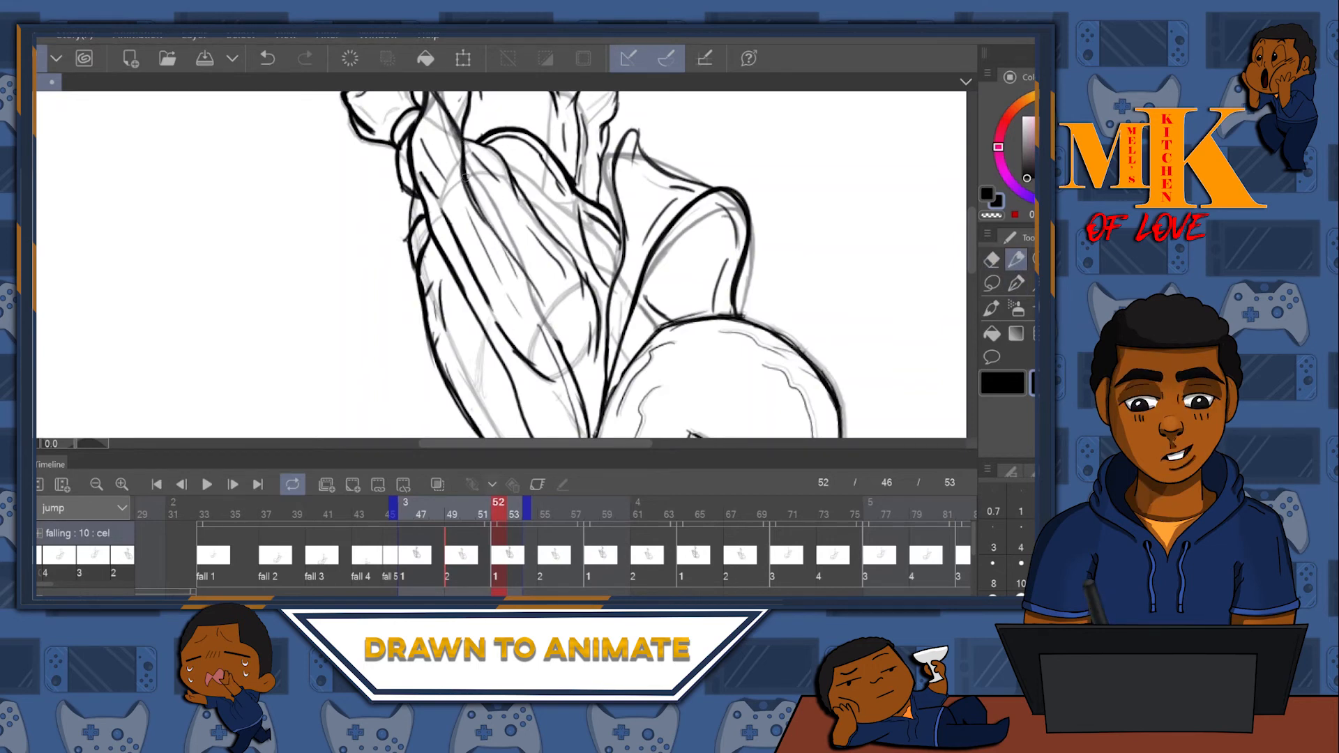
left_click_drag(580, 311, 531, 257)
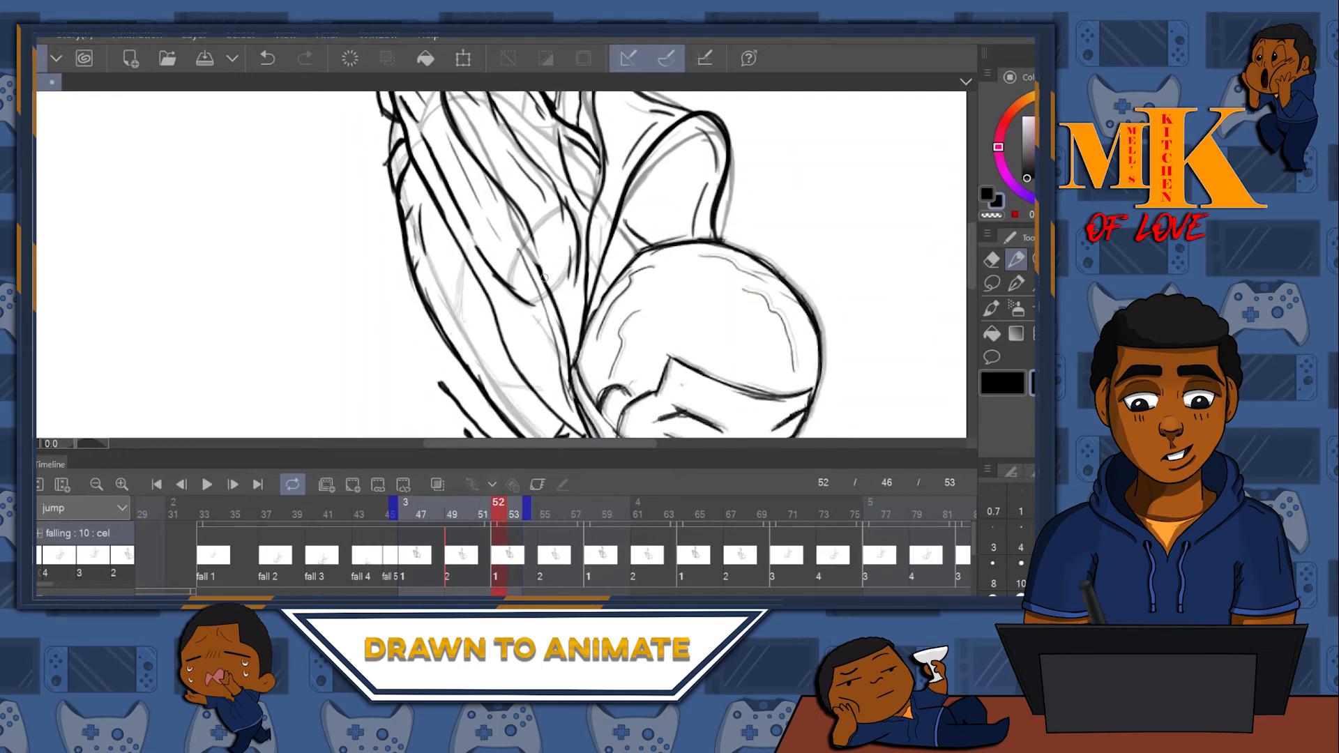
left_click_drag(490, 189, 485, 200)
key("e")
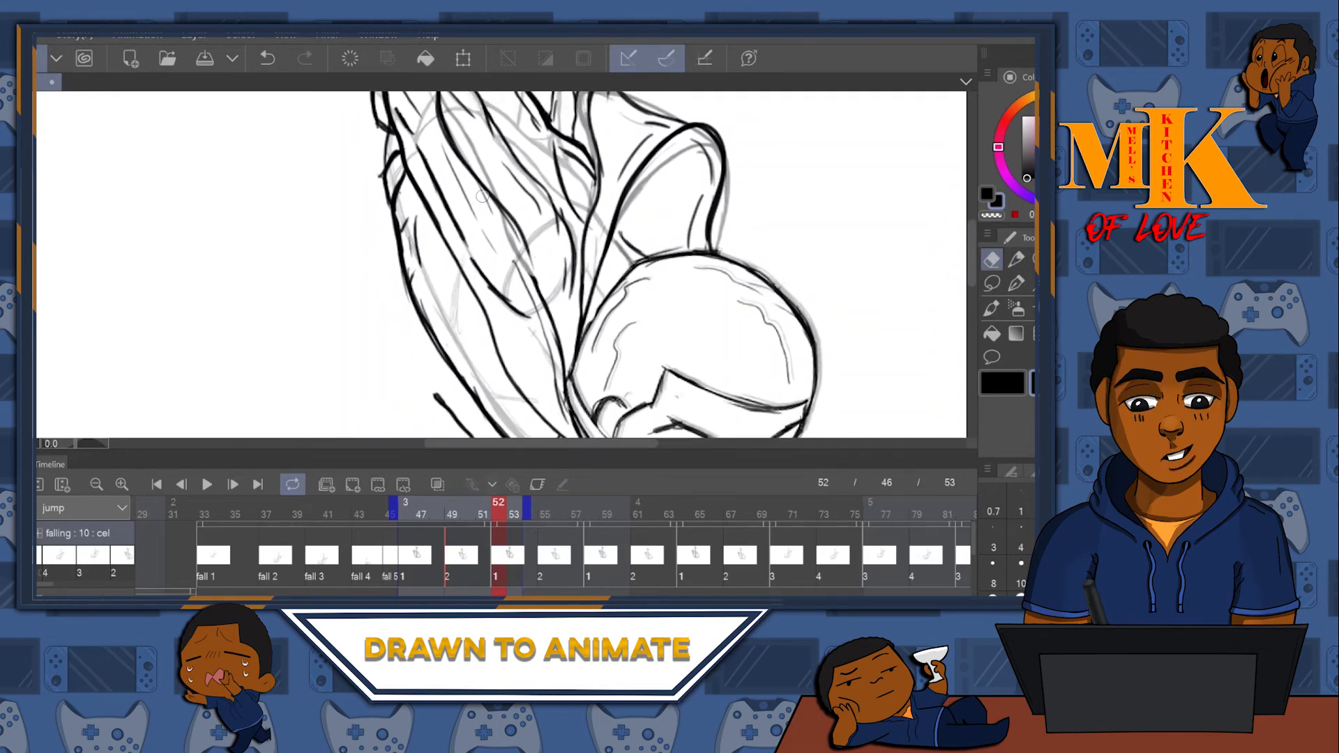
key("p")
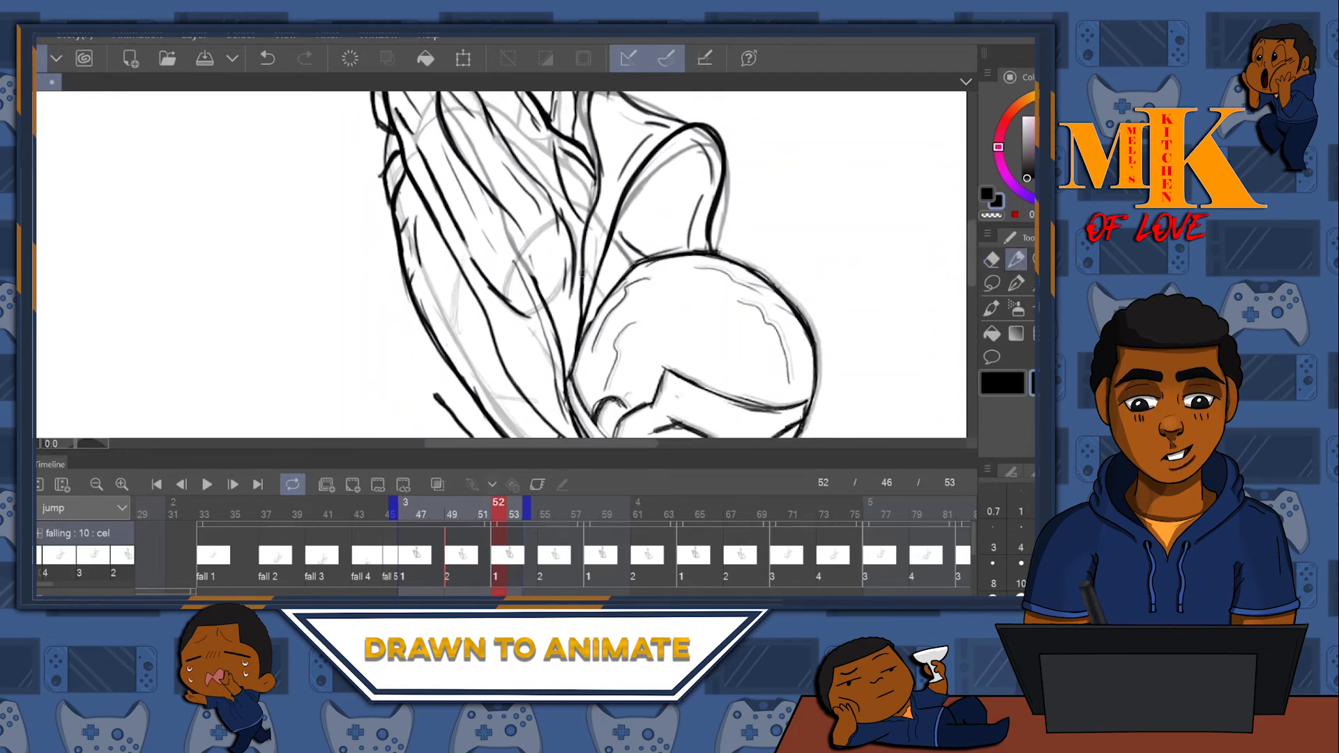
left_click_drag(526, 241, 541, 296)
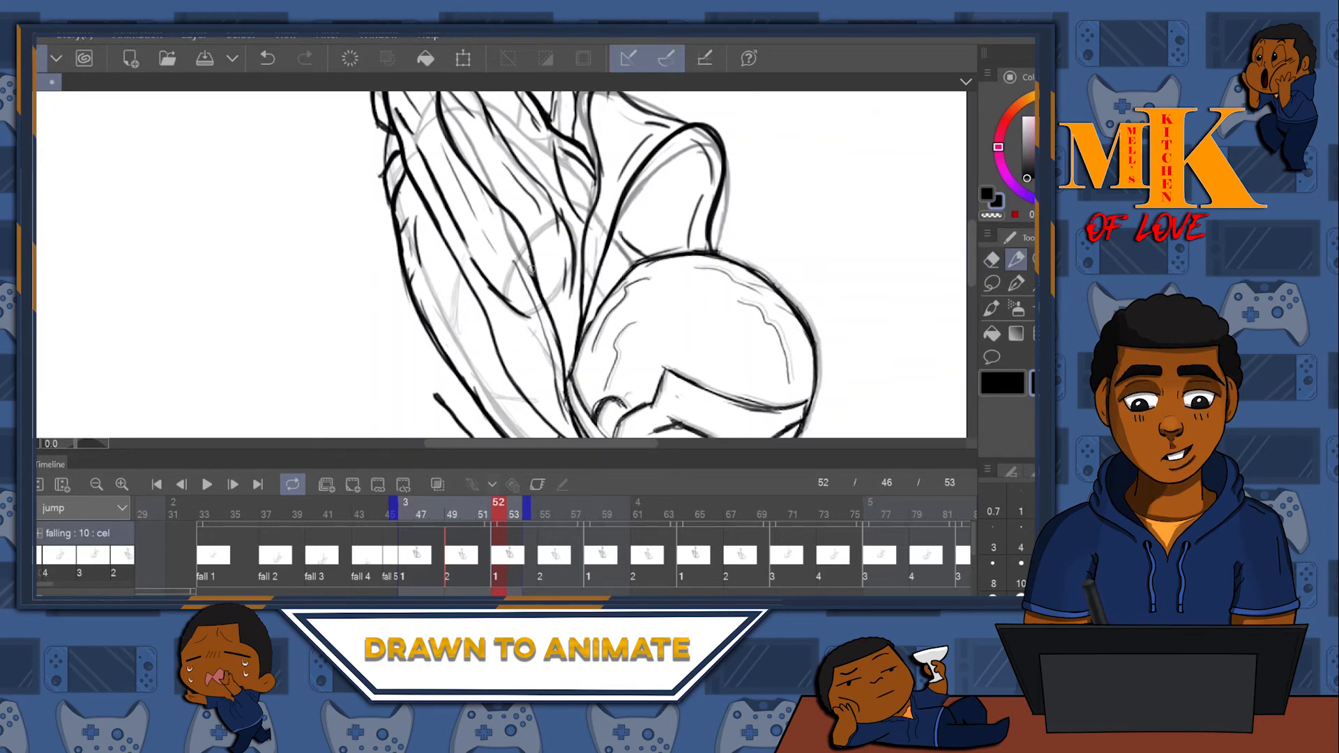
left_click_drag(650, 209, 721, 288)
key("e")
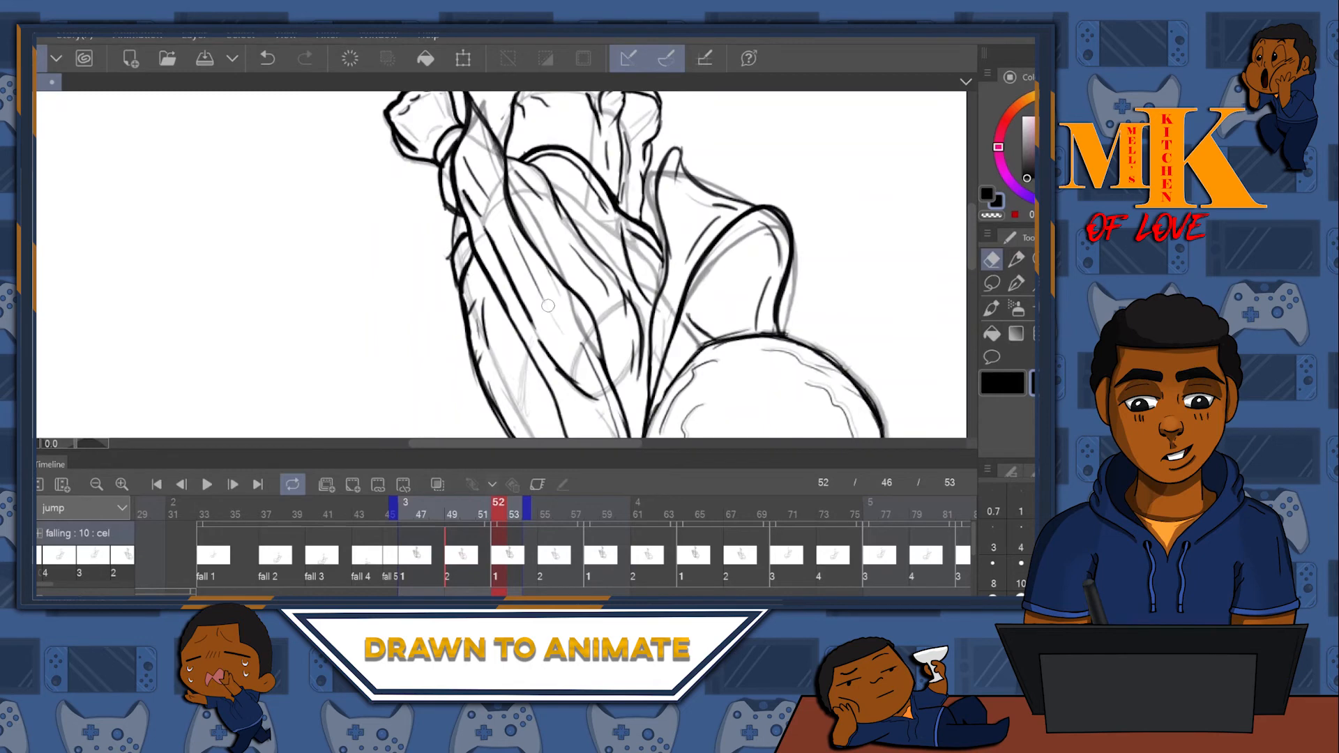
key("p")
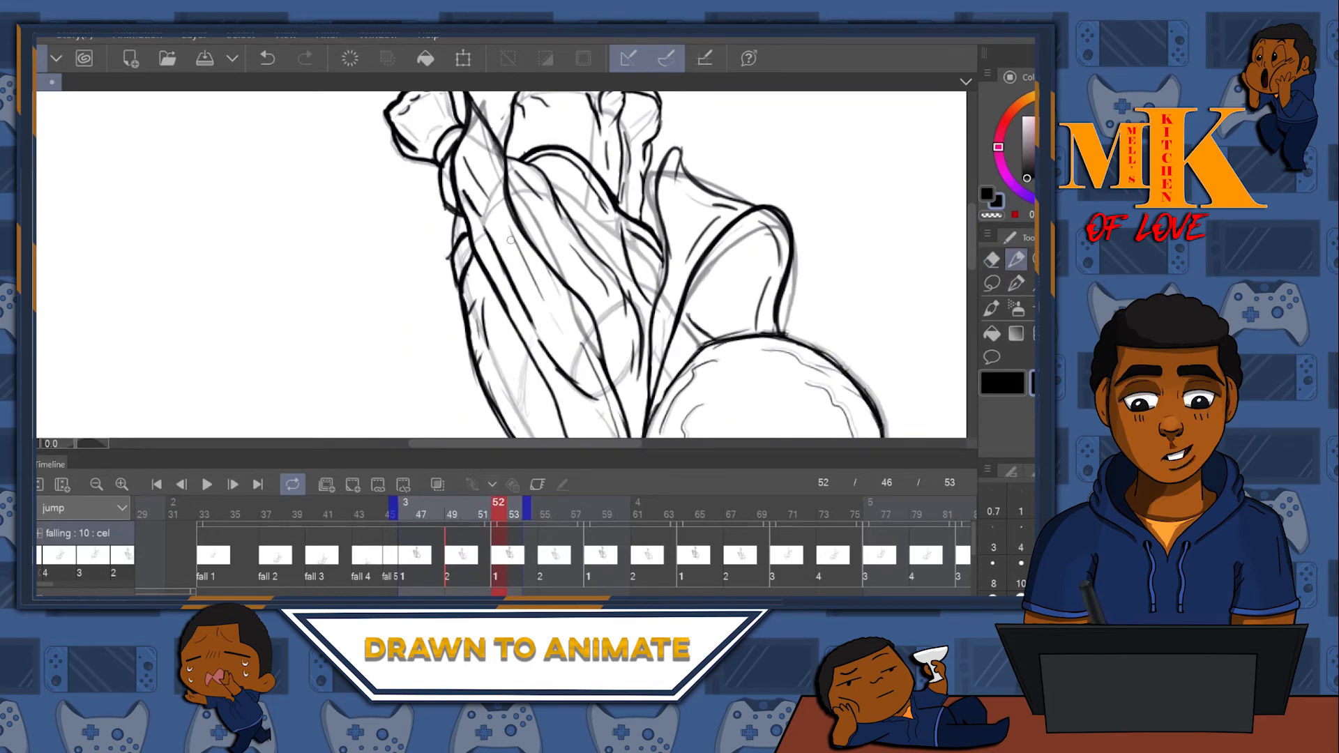
- Erase the long dark fold line running down the middle of the torso
key("e")
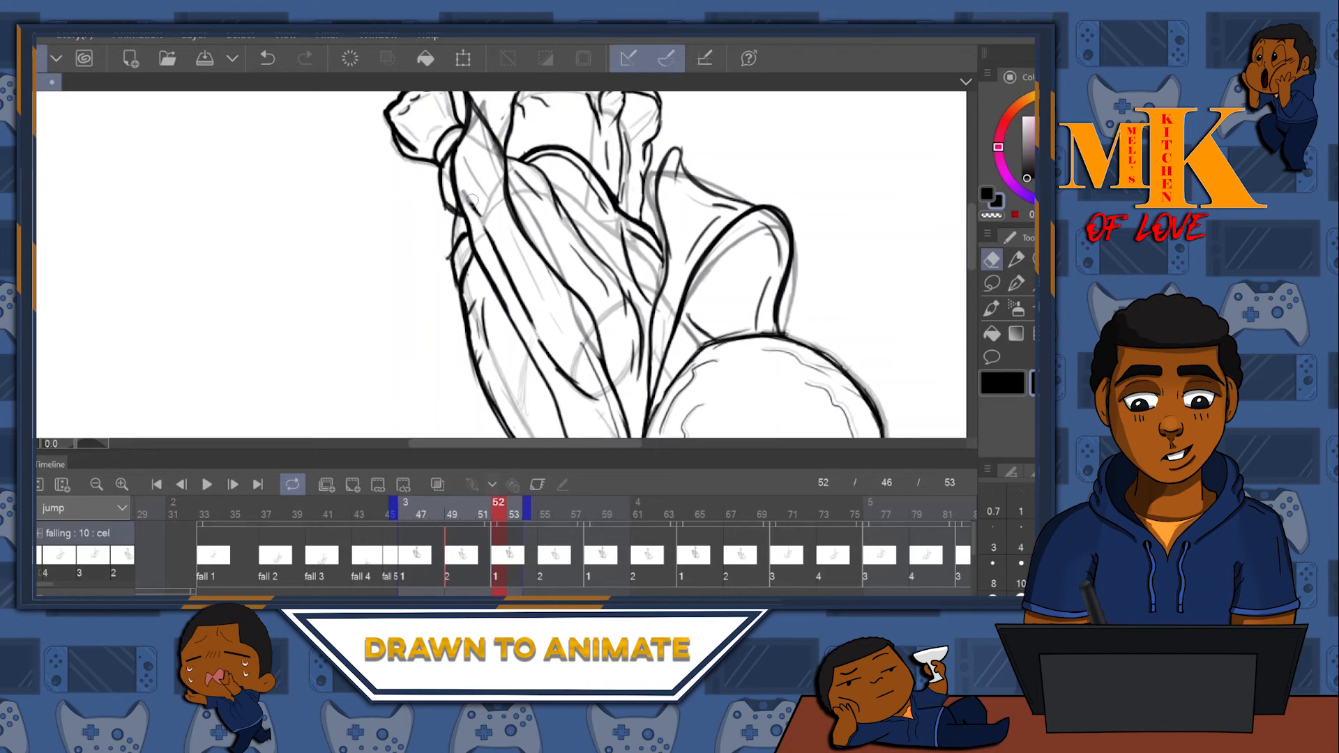
mouse_move(486, 230)
left_mouse_down()
mouse_move(552, 355)
mouse_move(597, 399)
left_mouse_up()
left_click_drag(507, 279, 482, 225)
- Redraw the torso's middle fold with the pen as a shorter line and add lower creases following it
key("p")
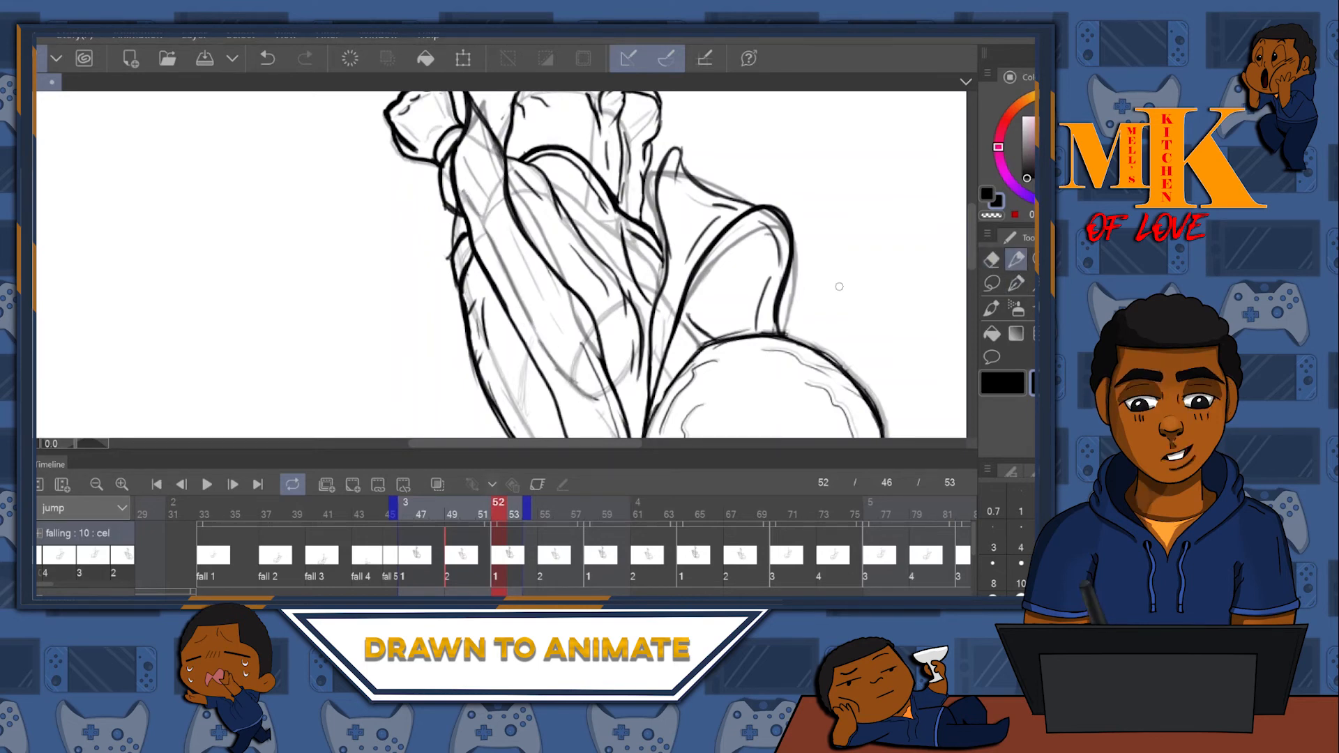
mouse_move(486, 239)
left_mouse_down()
mouse_move(537, 341)
mouse_move(488, 239)
left_mouse_up()
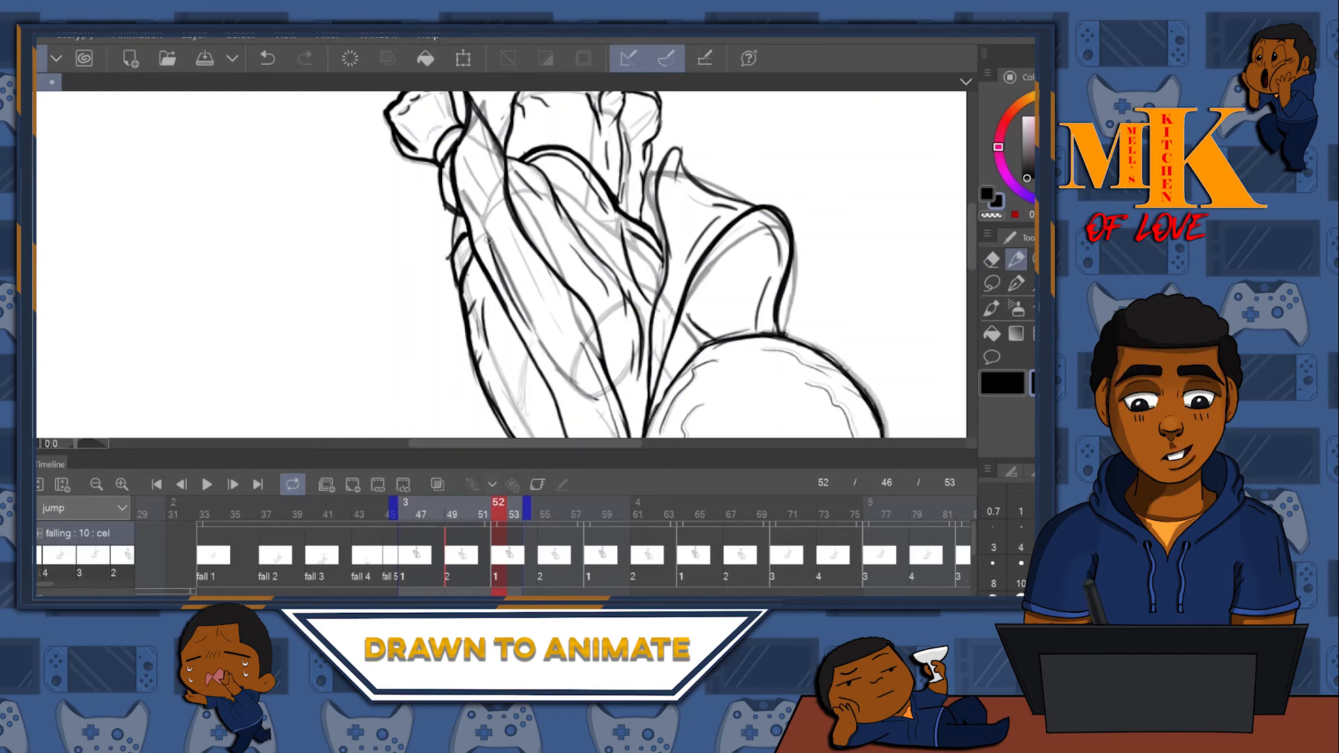
key("ctrl+z")
key("ctrl+z")
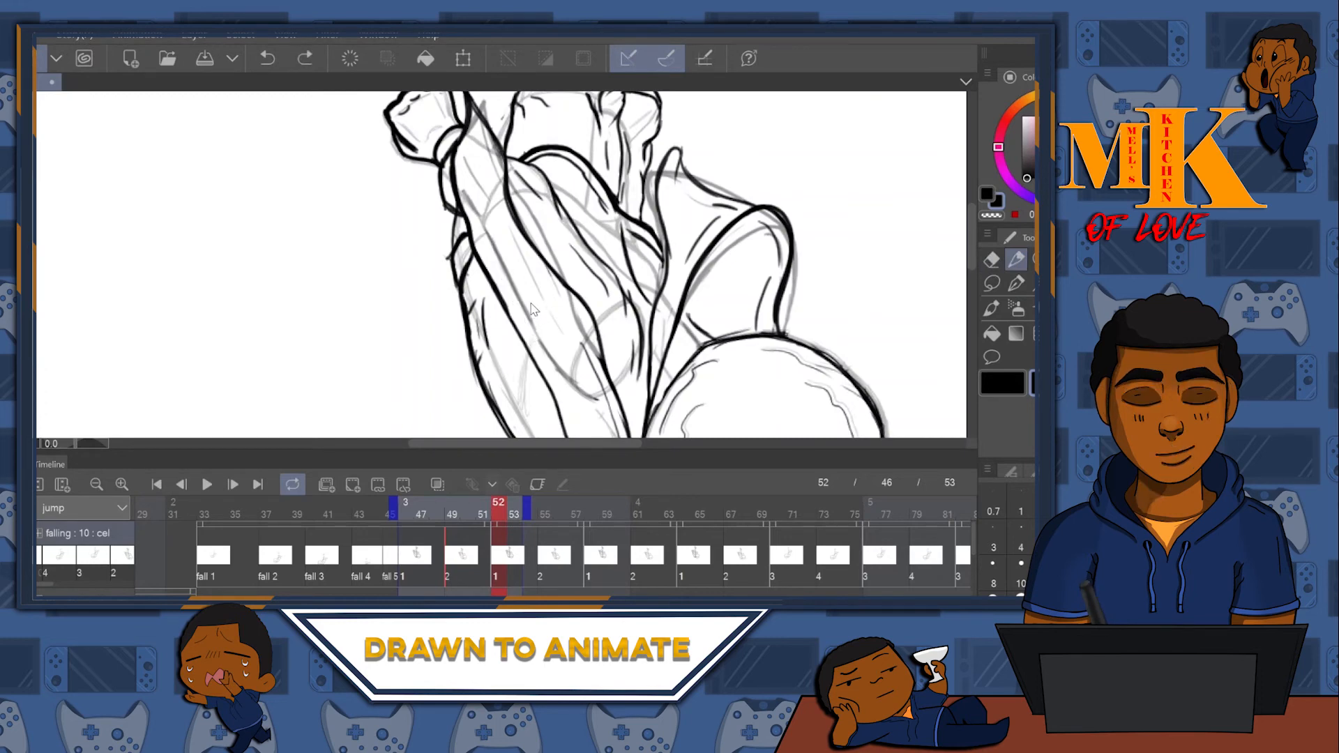
left_click_drag(492, 222, 555, 335)
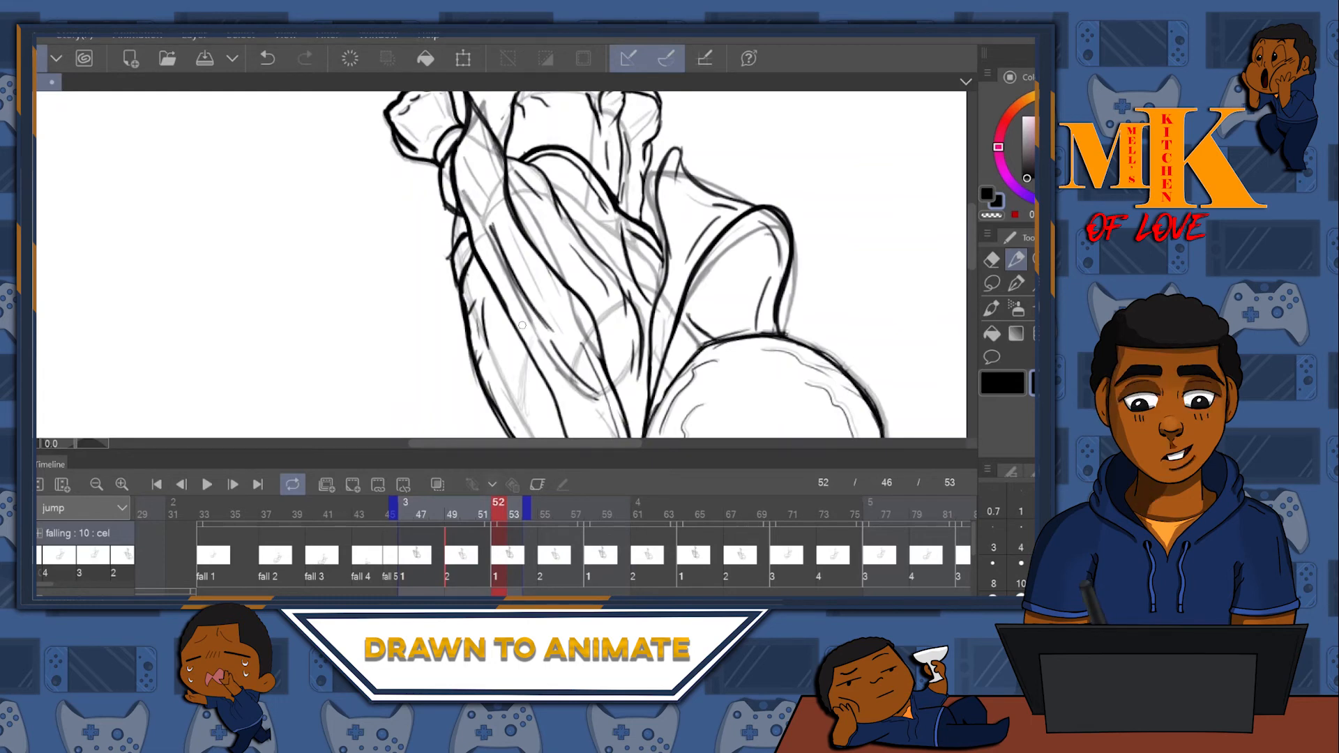
left_click_drag(565, 274, 600, 347)
- Redraw the short crease on the garment beside the back of the head
left_click_drag(499, 240, 549, 170)
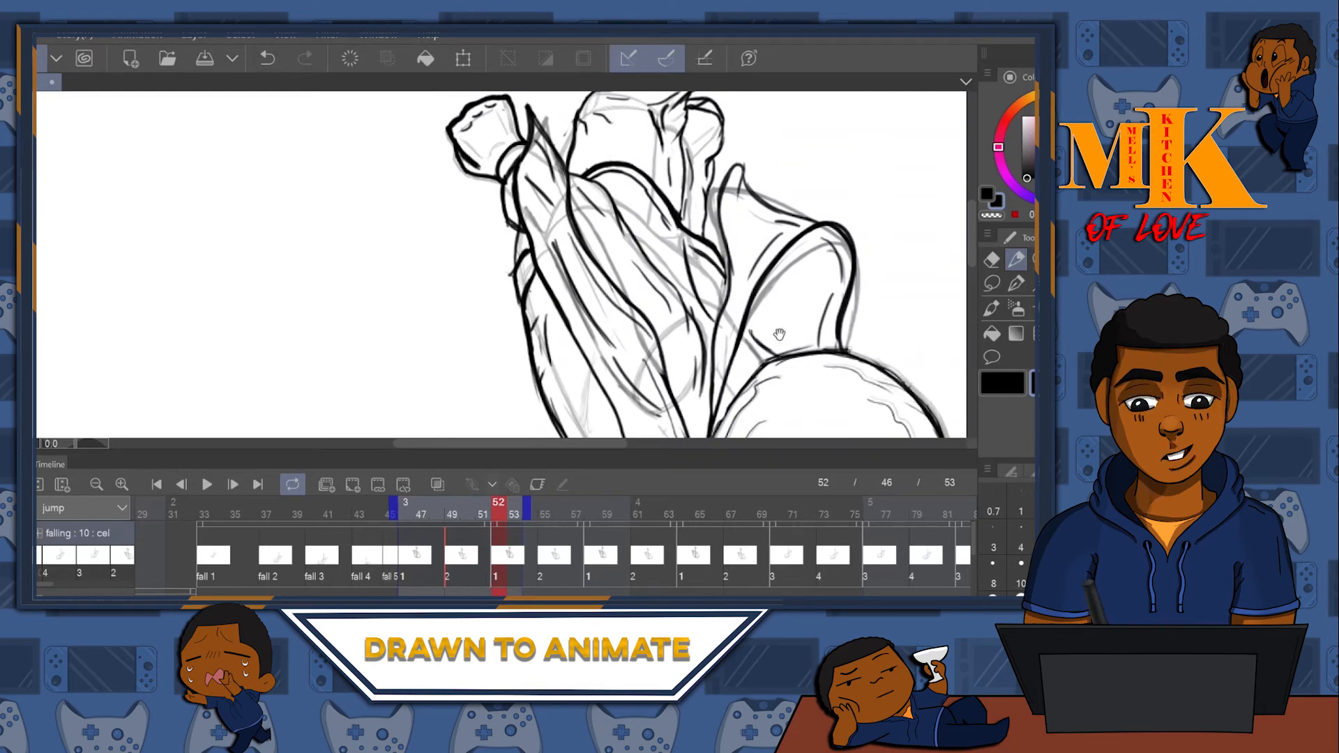
left_click_drag(829, 399, 830, 200)
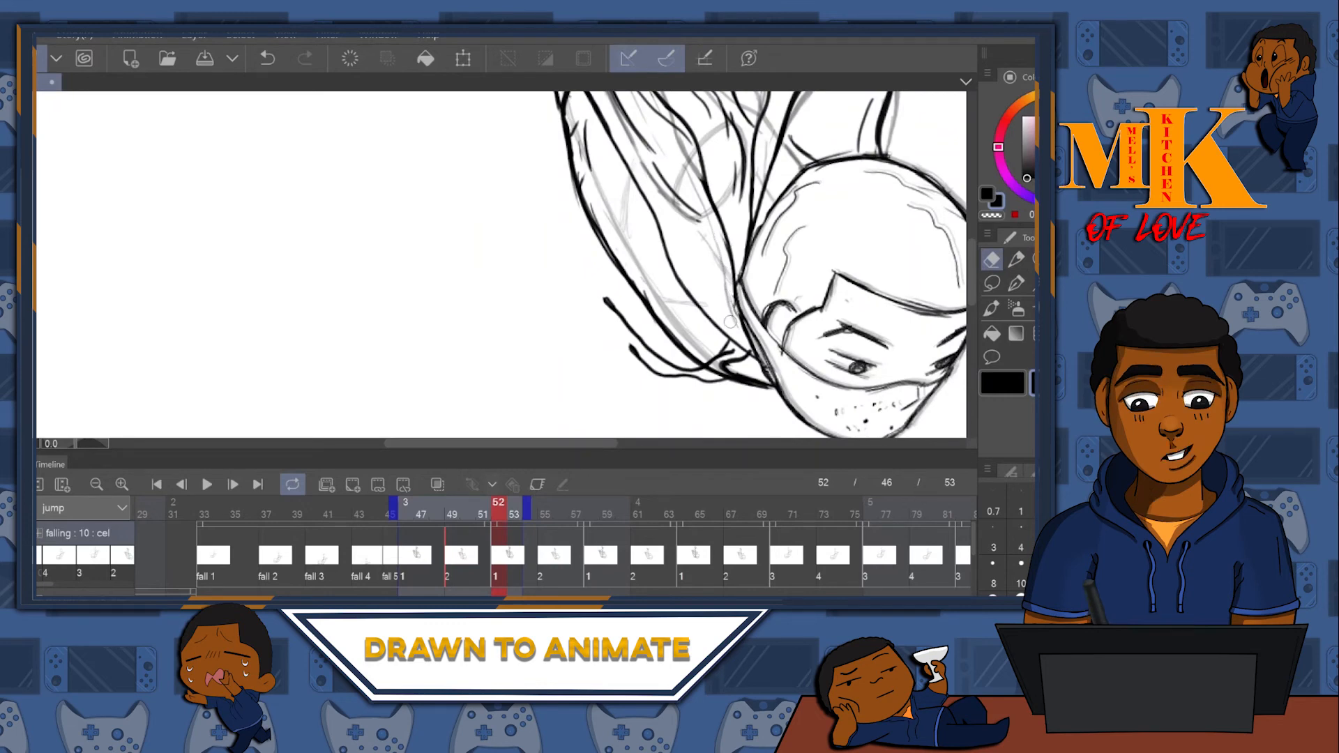
left_click(1008, 259)
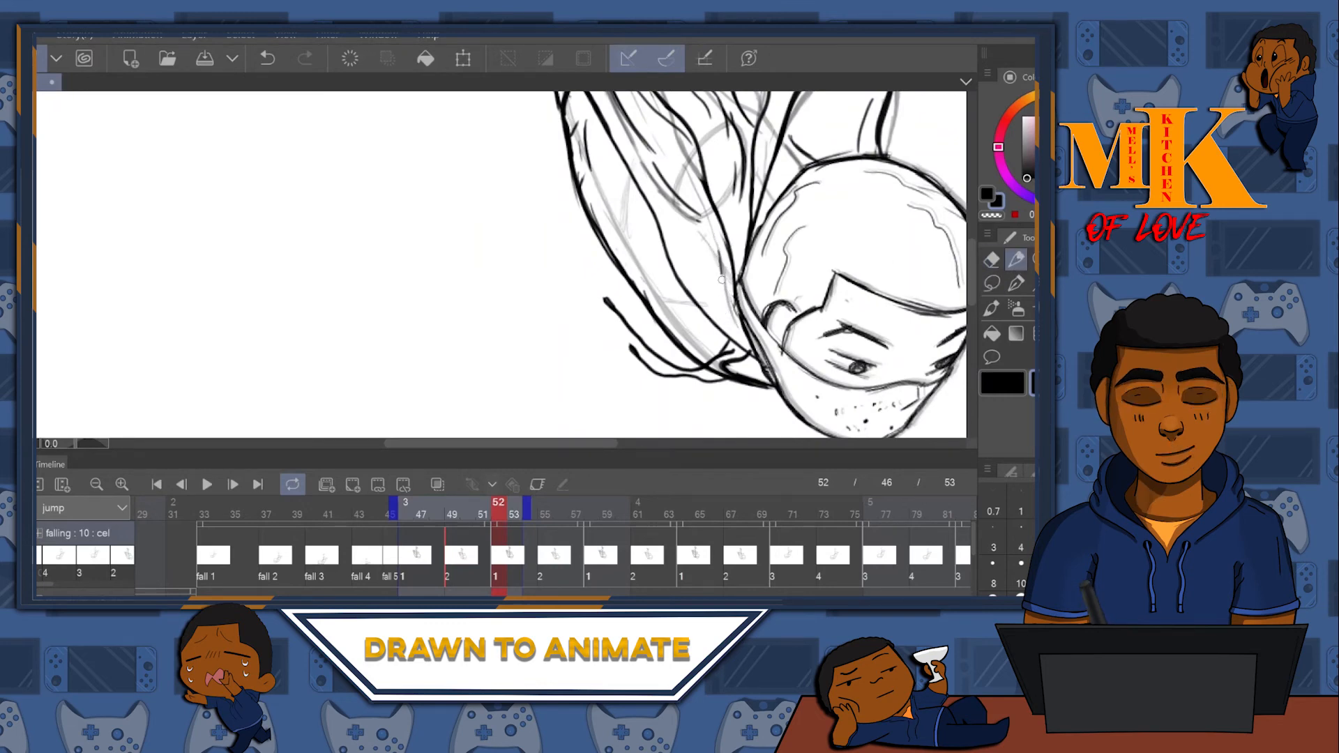
left_click_drag(737, 317, 721, 253)
mouse_move(650, 121)
left_mouse_down()
mouse_move(725, 251)
mouse_move(727, 281)
mouse_move(644, 228)
mouse_move(741, 241)
mouse_move(765, 224)
left_mouse_up()
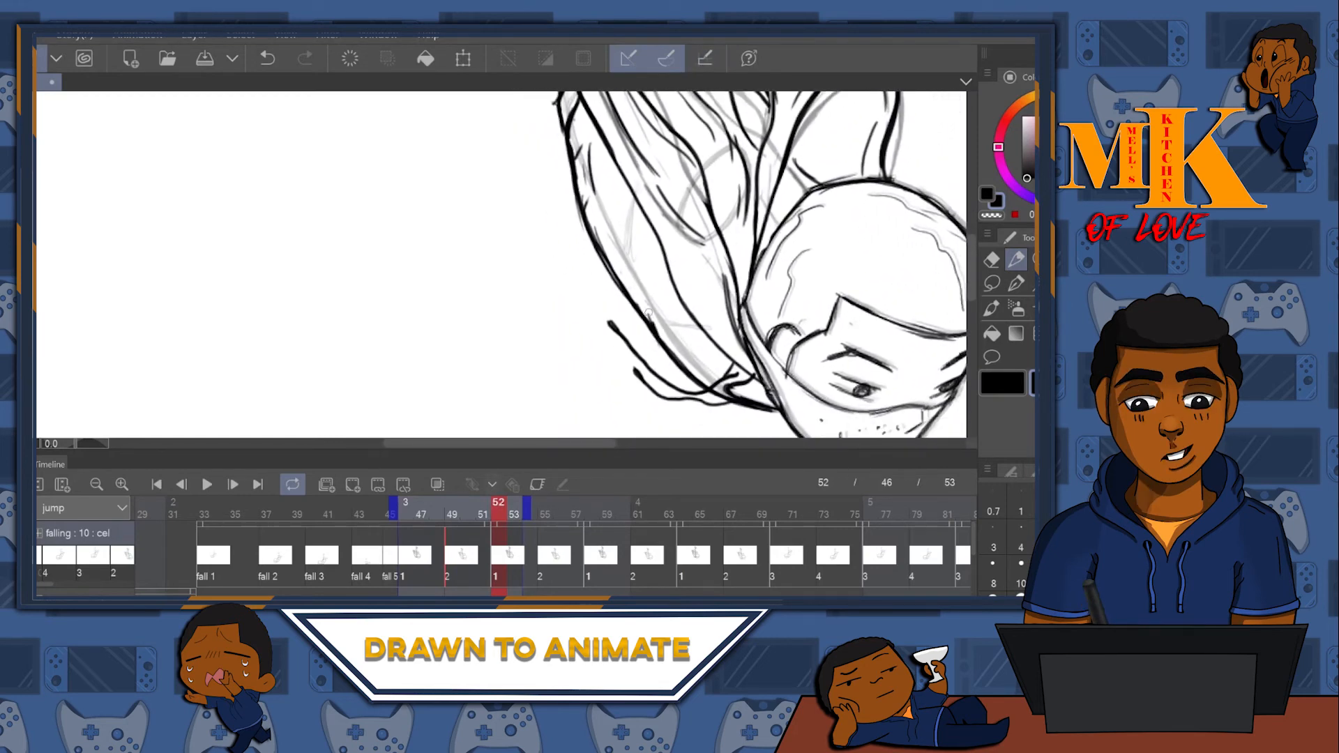
- Erase the two loose hoodie strings hanging off the collar near the chin
left_click_drag(792, 287, 821, 188)
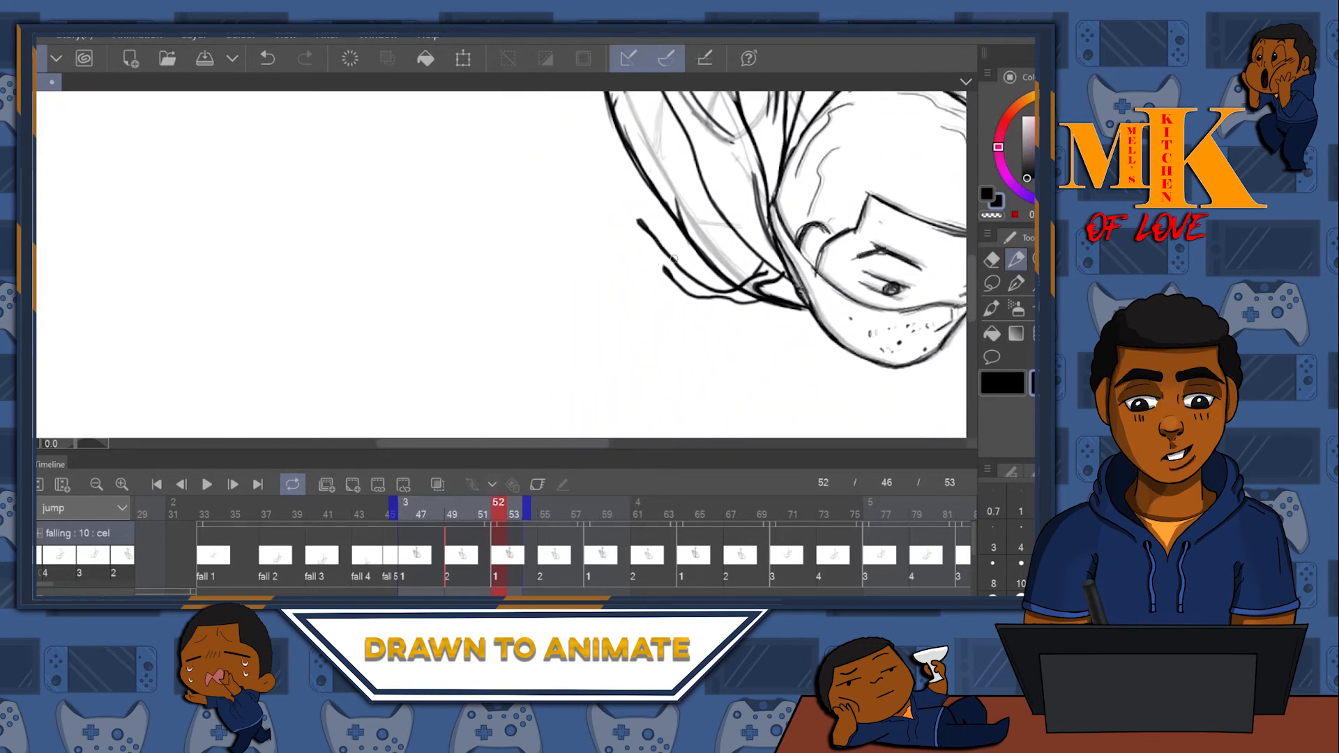
key("e")
mouse_move(714, 297)
left_mouse_down()
mouse_move(753, 302)
mouse_move(712, 290)
left_mouse_up()
mouse_move(640, 222)
left_mouse_down()
mouse_move(586, 390)
mouse_move(745, 181)
left_mouse_up()
- Redraw the two hoodie strings at the collar with the pen as curved lines with thickened ends
left_click(1017, 258)
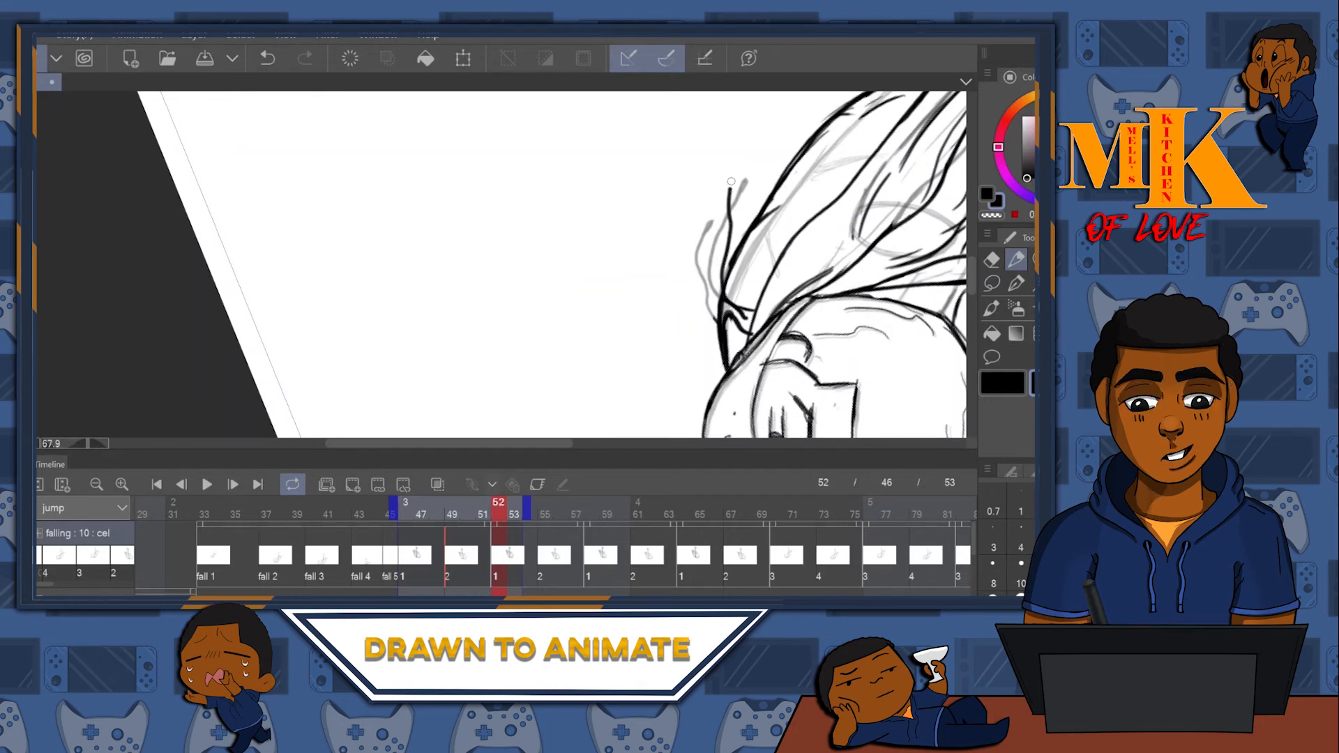
left_click_drag(702, 291, 701, 266)
left_click_drag(717, 221, 730, 165)
mouse_move(748, 153)
left_mouse_down()
mouse_move(722, 177)
mouse_move(713, 240)
left_mouse_up()
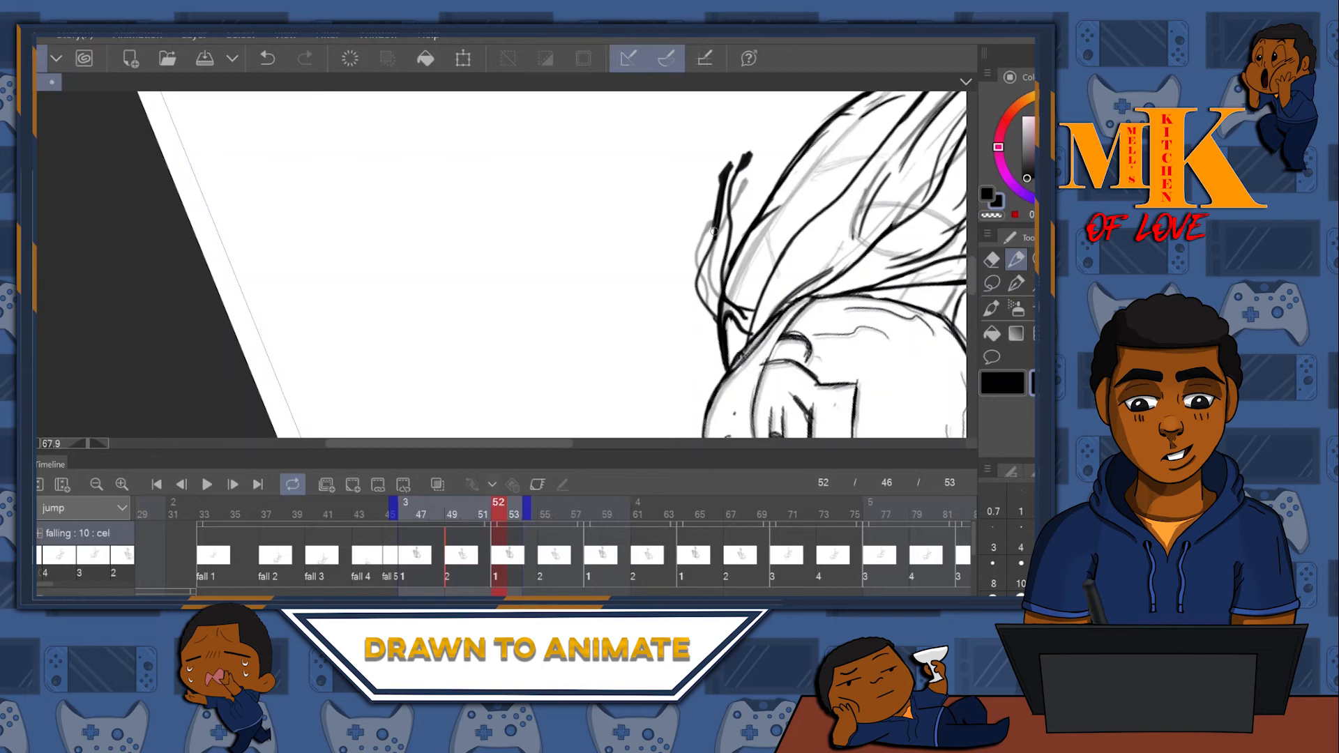
key("ctrl+z")
key("ctrl+z")
key("ctrl+z")
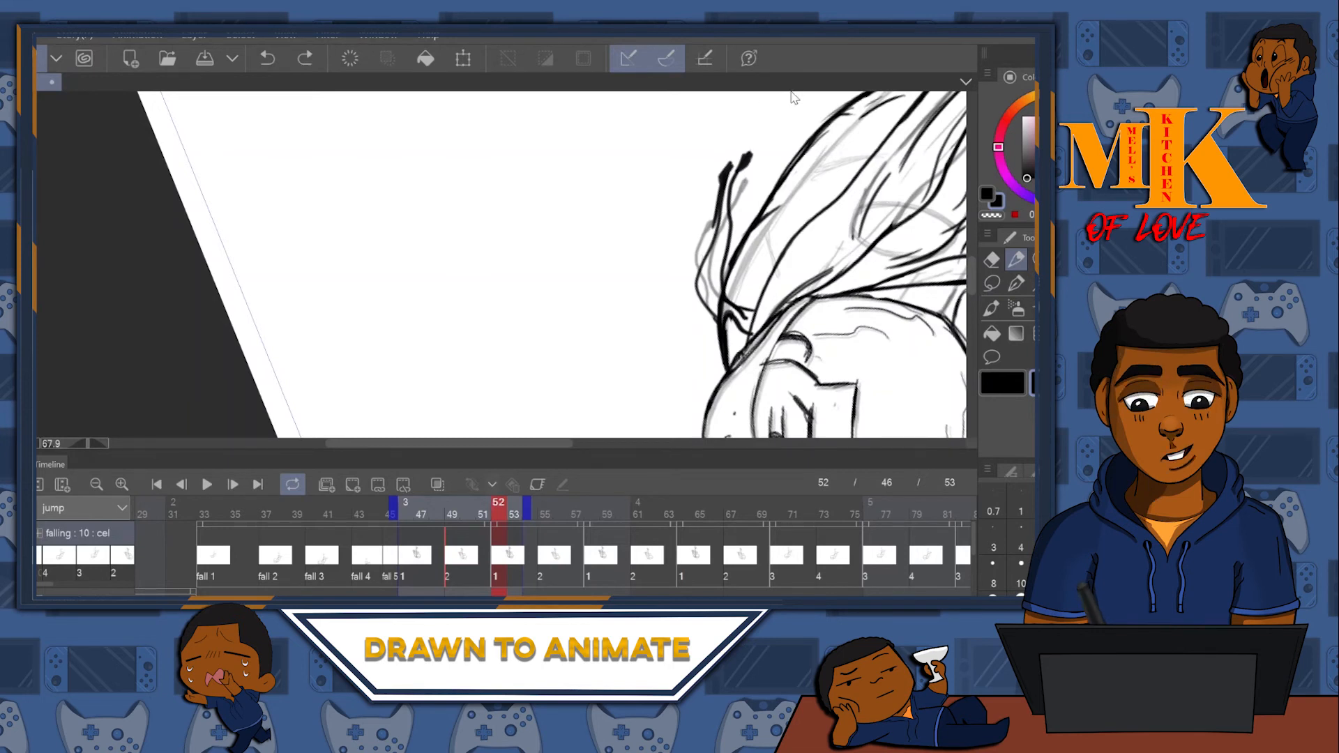
left_click_drag(727, 164, 716, 217)
left_click_drag(725, 168, 719, 196)
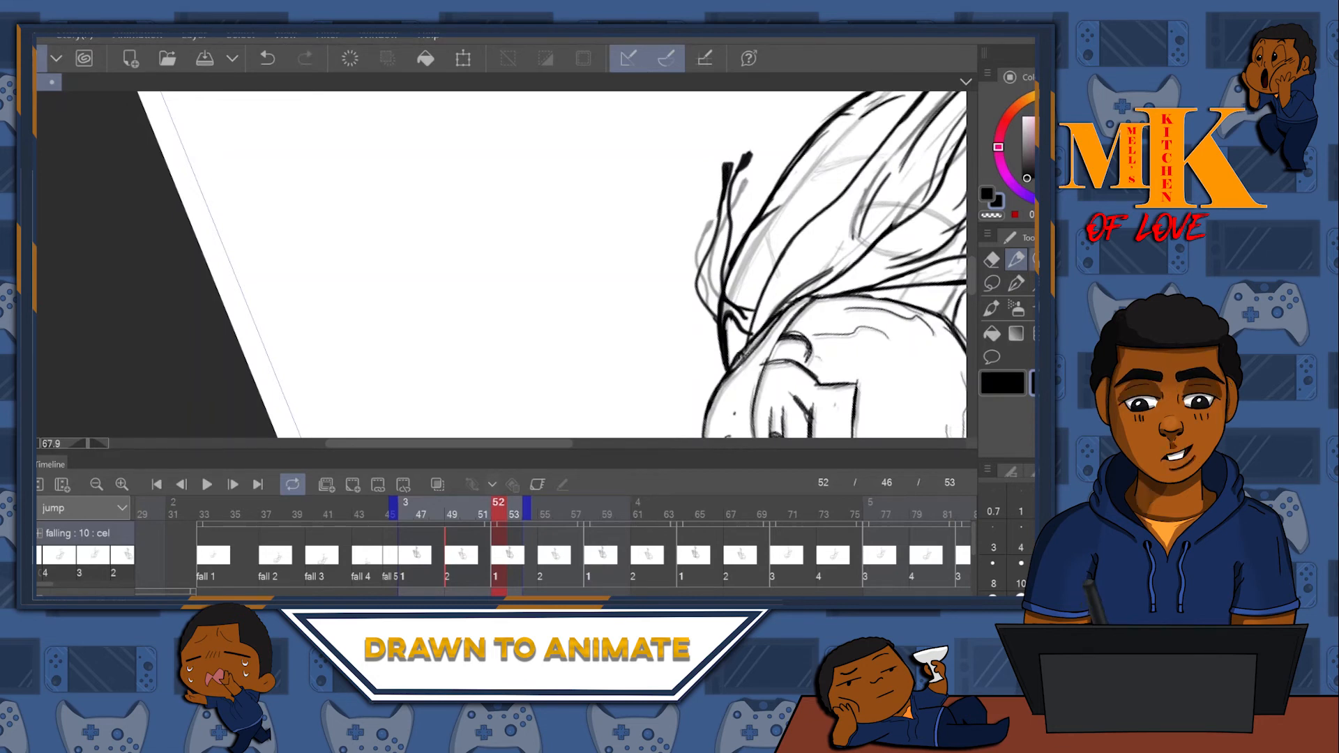
- Erase the lower part of the garment's hem outline where it crosses the tucked leg at the waist
key("ctrl+at")
scroll(816, 152, "down", 5)
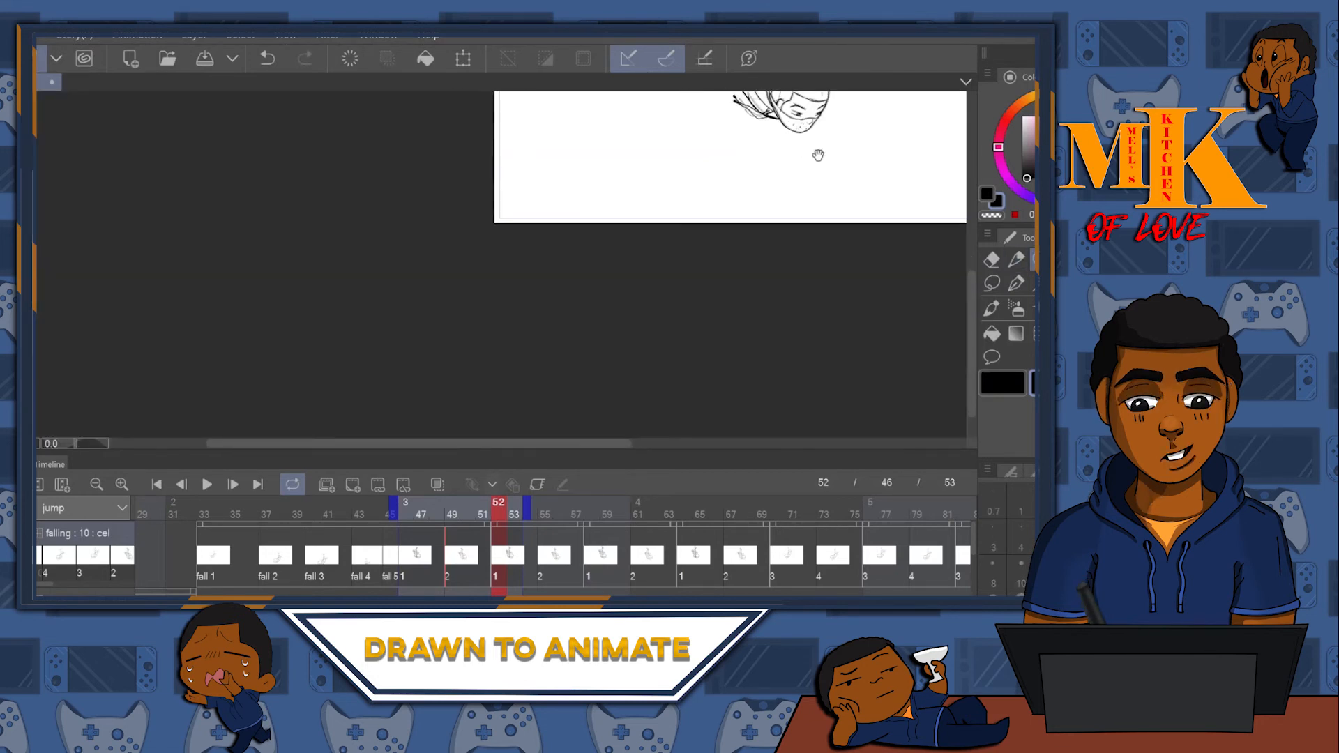
scroll(716, 126, "up", 4)
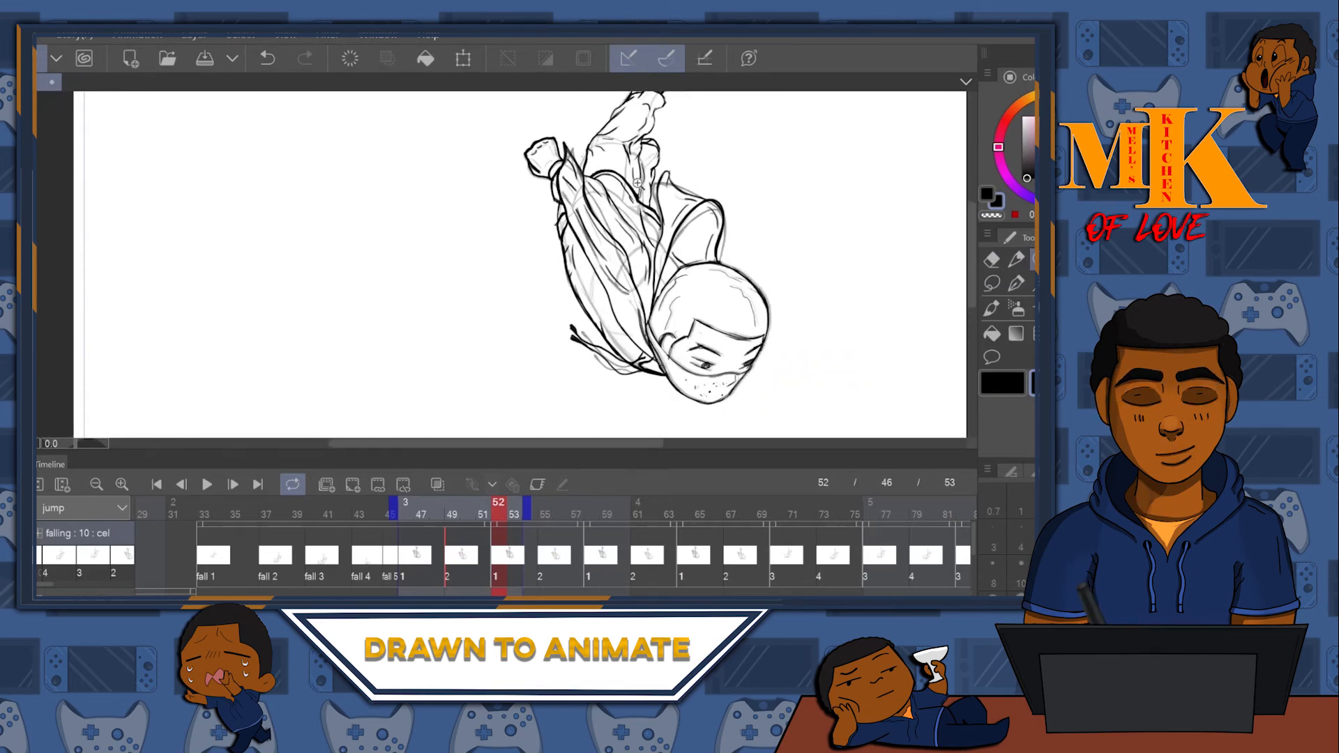
scroll(615, 150, "up", 4)
left_click_drag(783, 120, 639, 168)
left_click_drag(820, 210, 817, 278)
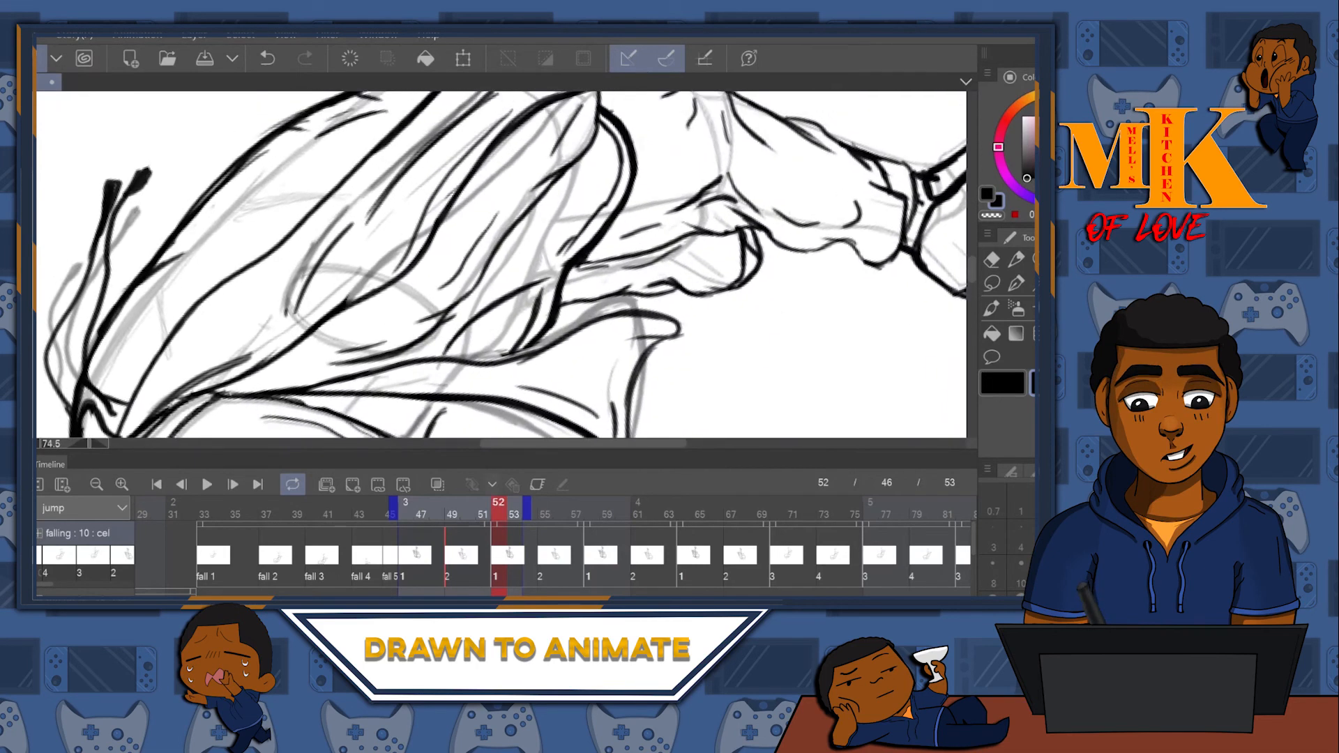
left_click(991, 260)
left_click_drag(604, 244, 539, 325)
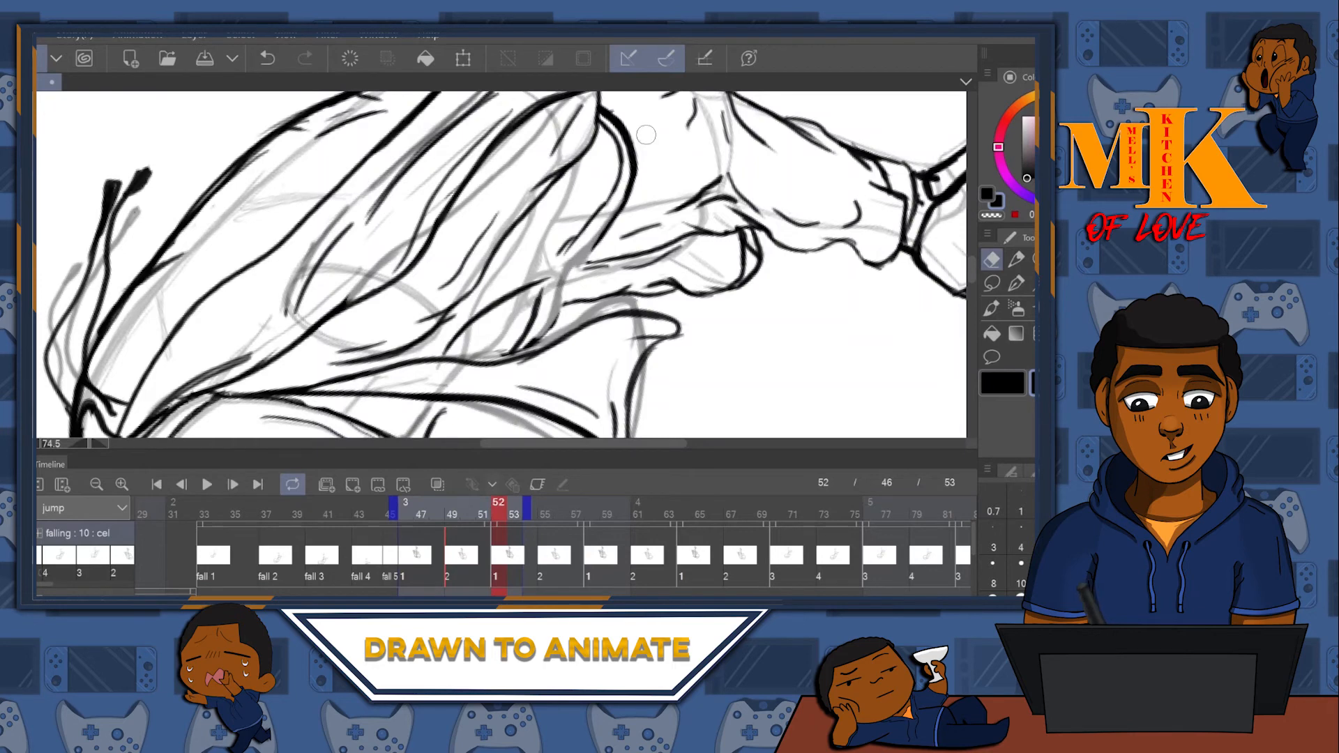
- Redraw the hem outline at the waist with the pen and trim the overlapping lines around its lower end
left_click(1016, 261)
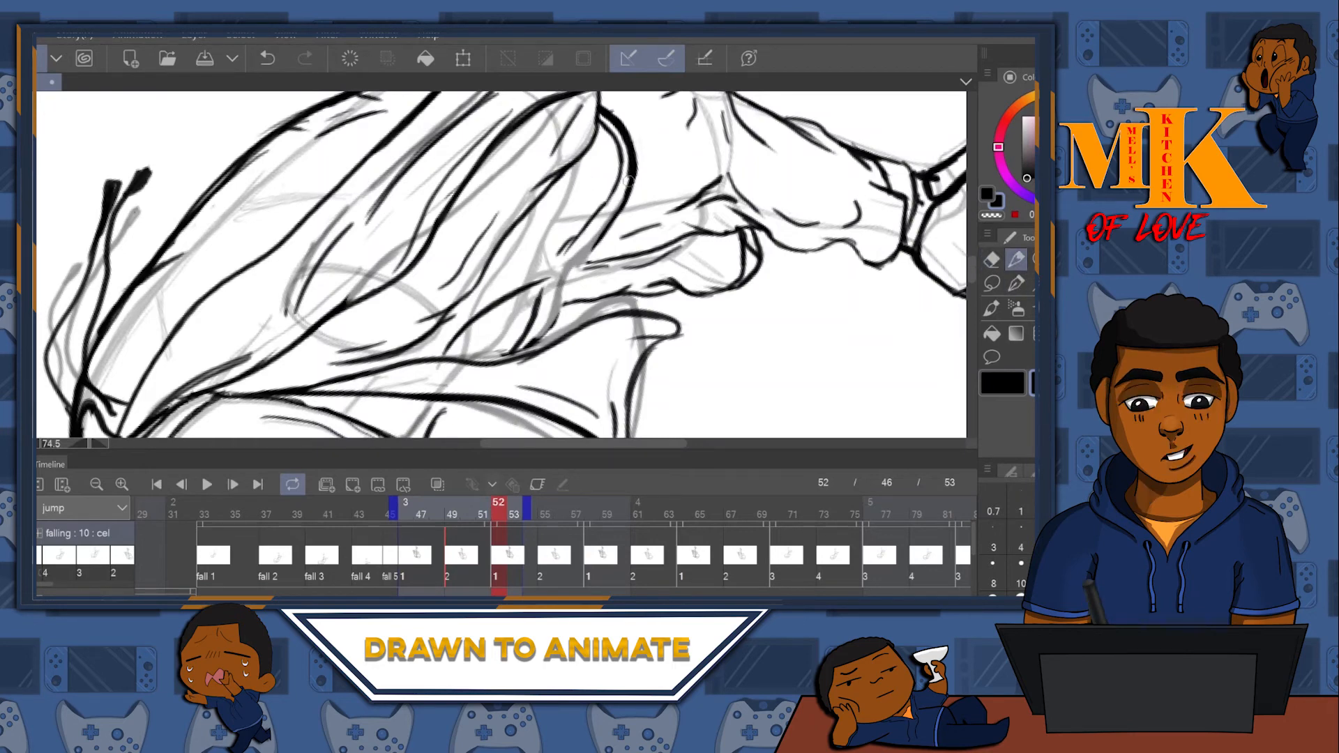
left_click_drag(597, 255, 541, 338)
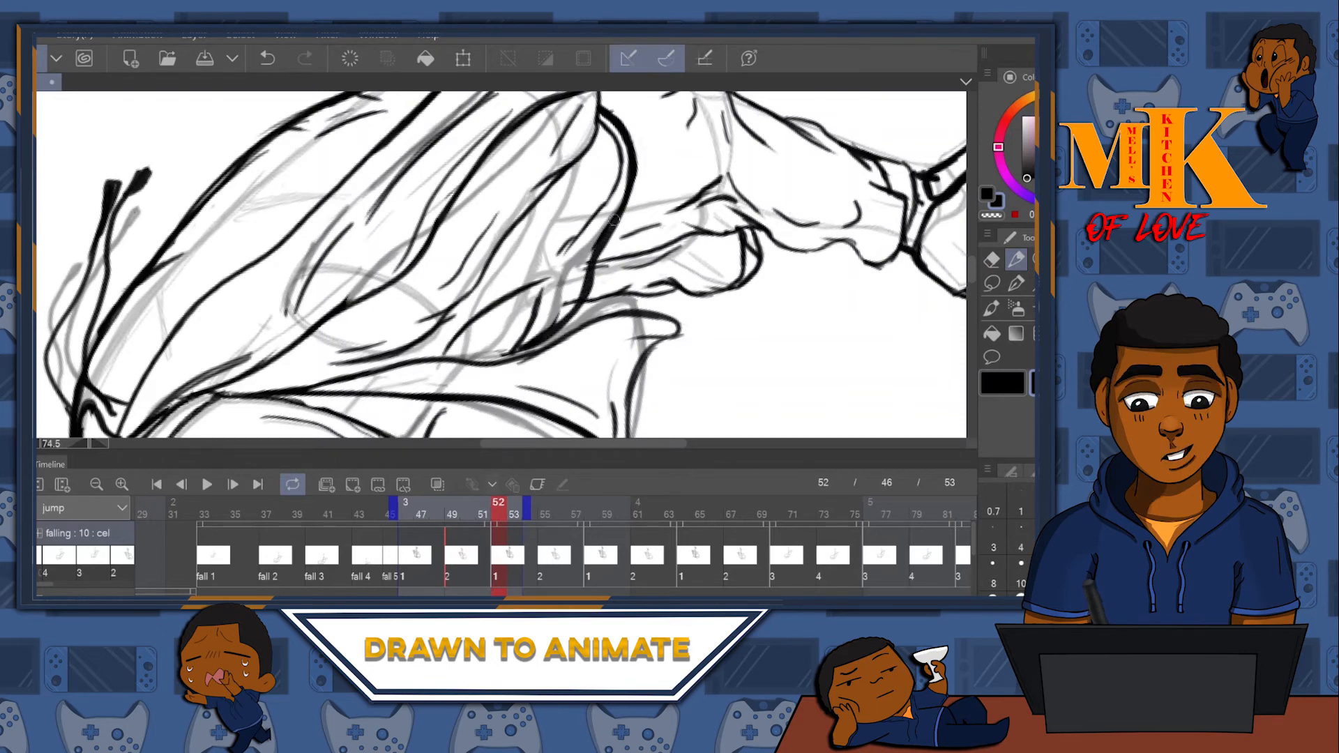
key("e")
left_click_drag(576, 289, 542, 329)
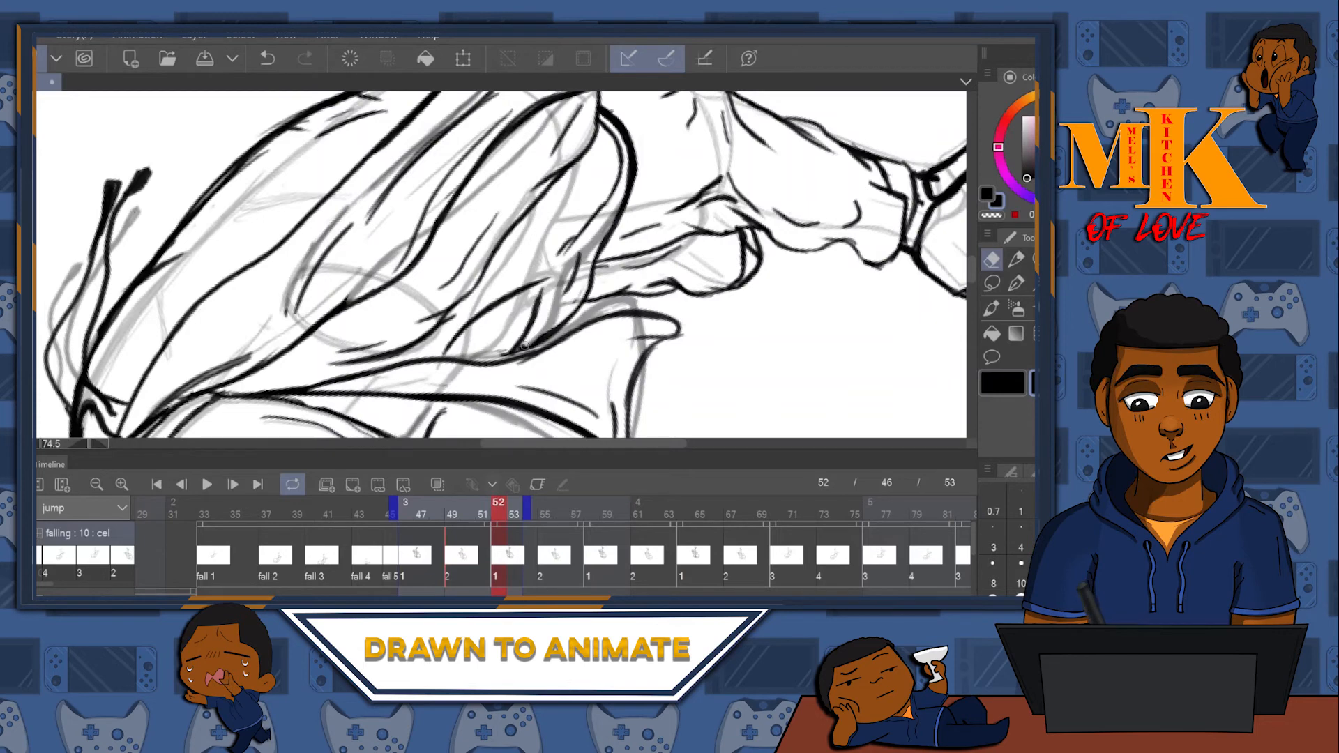
key("p")
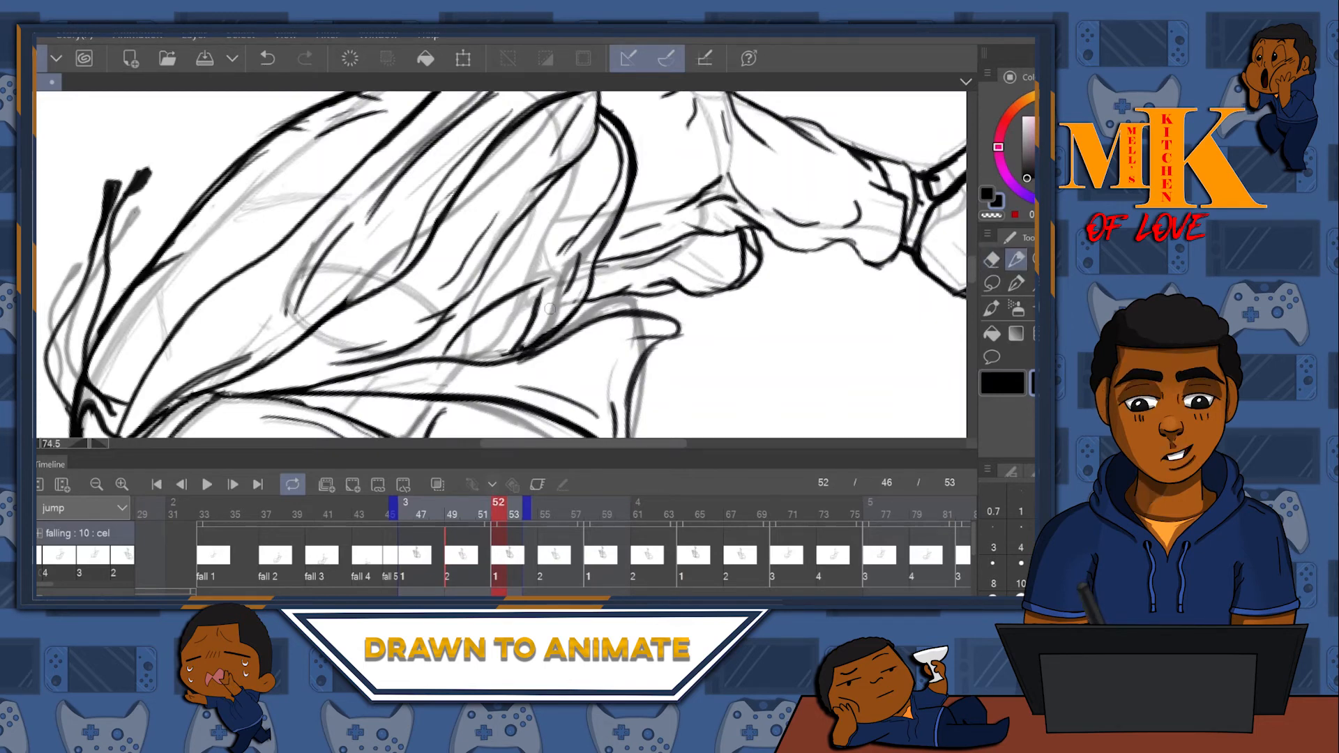
key("e")
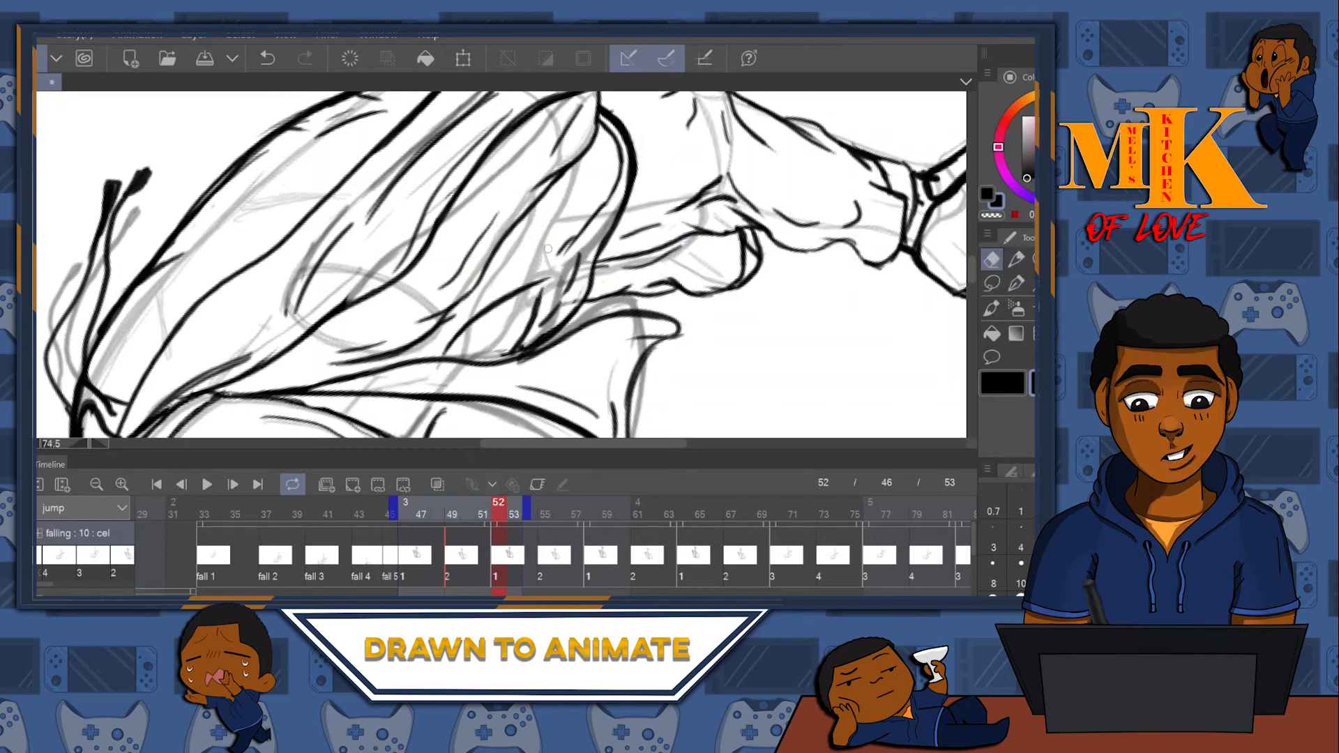
left_click(1016, 260)
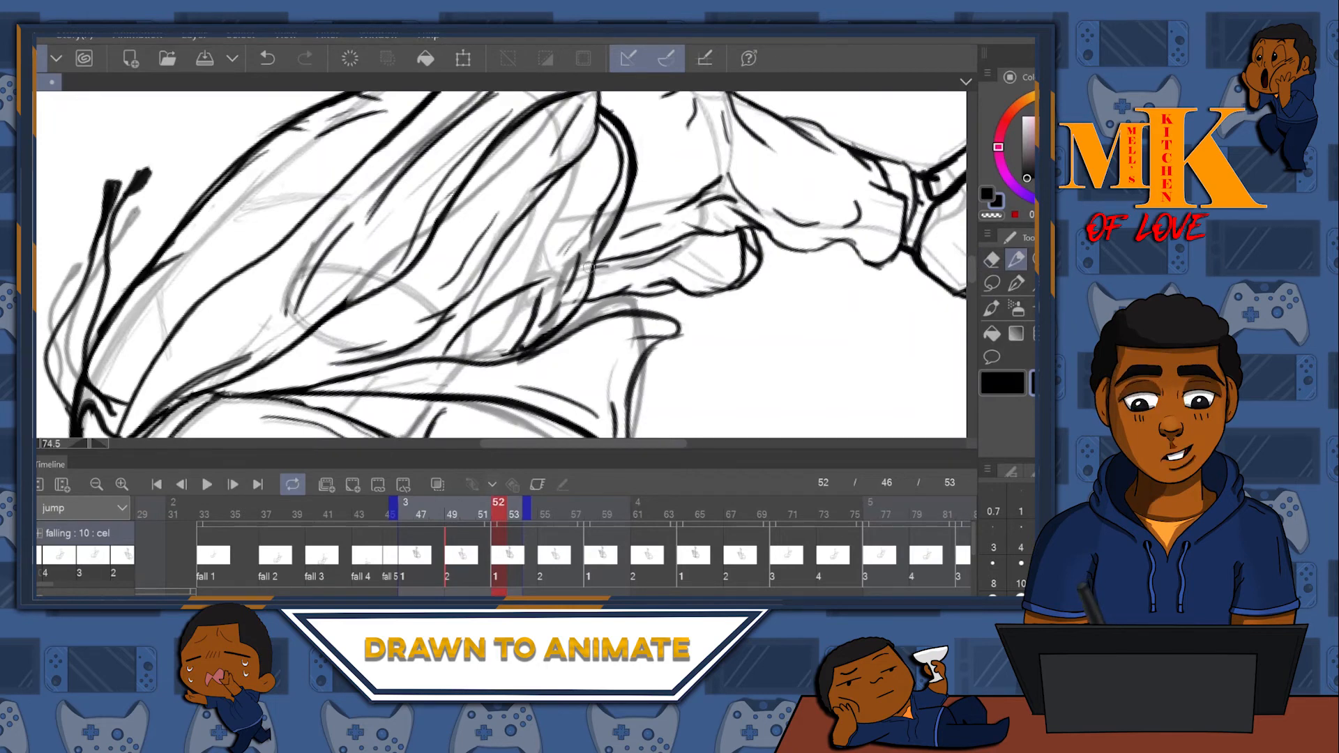
- Lasso the fist at the end of the trailing arm, shift it slightly toward the sleeve, and deselect it
left_click_drag(800, 321, 541, 387)
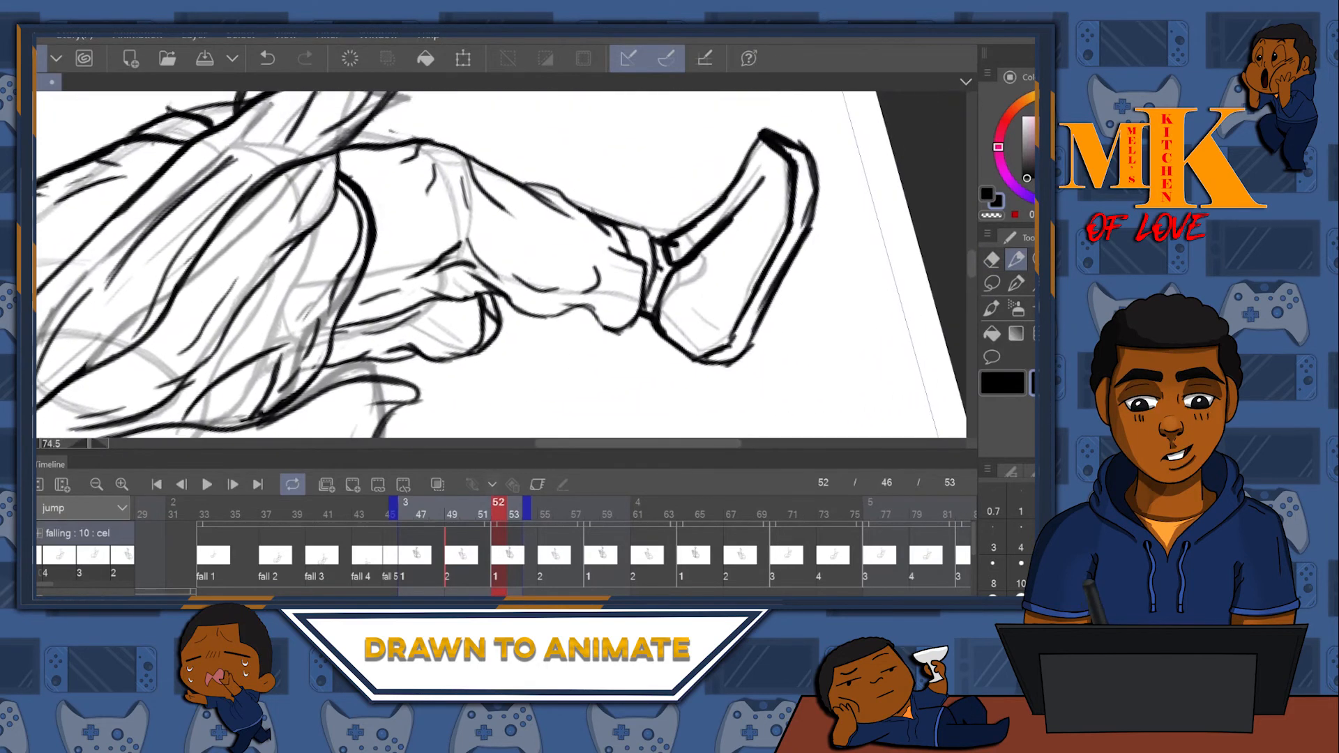
key("ctrl+at")
left_click_drag(725, 246, 723, 222)
left_click_drag(822, 290, 714, 221)
mouse_move(620, 218)
left_mouse_down()
mouse_move(665, 168)
mouse_move(600, 236)
left_mouse_up()
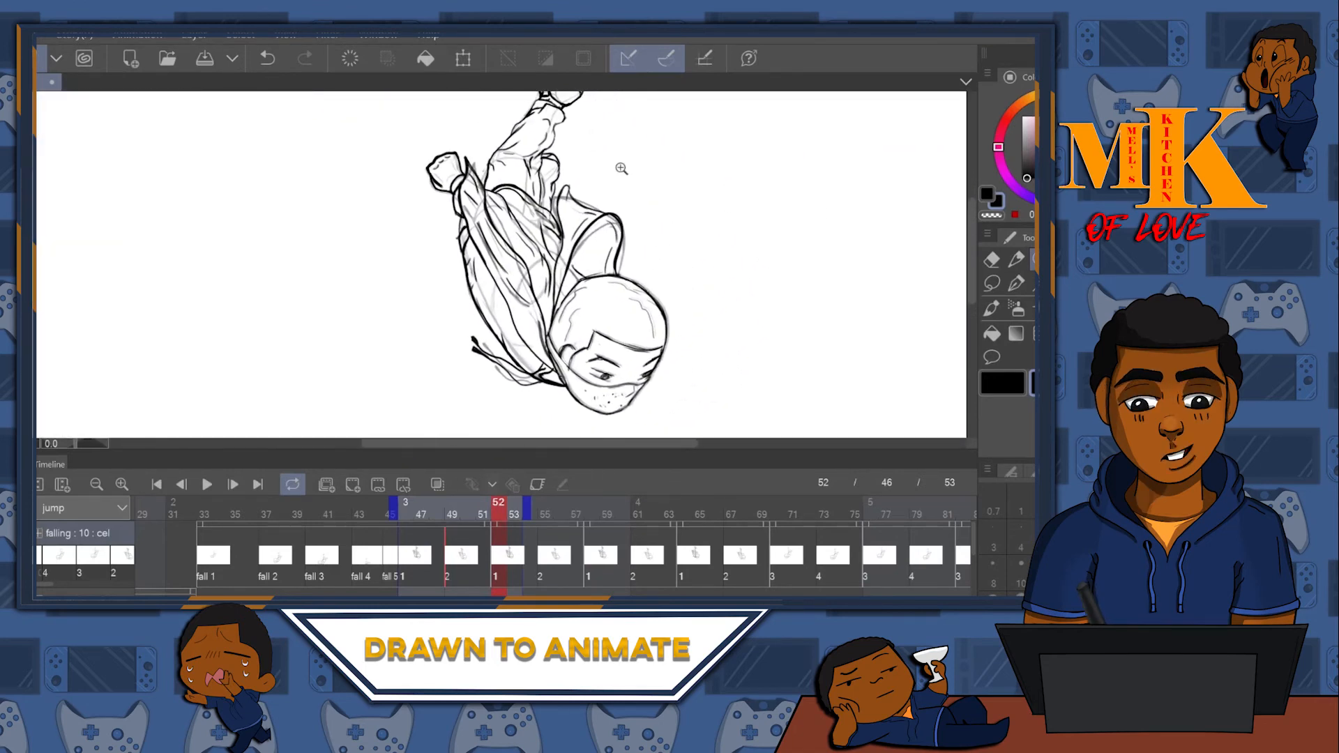
scroll(471, 152, "up", 5)
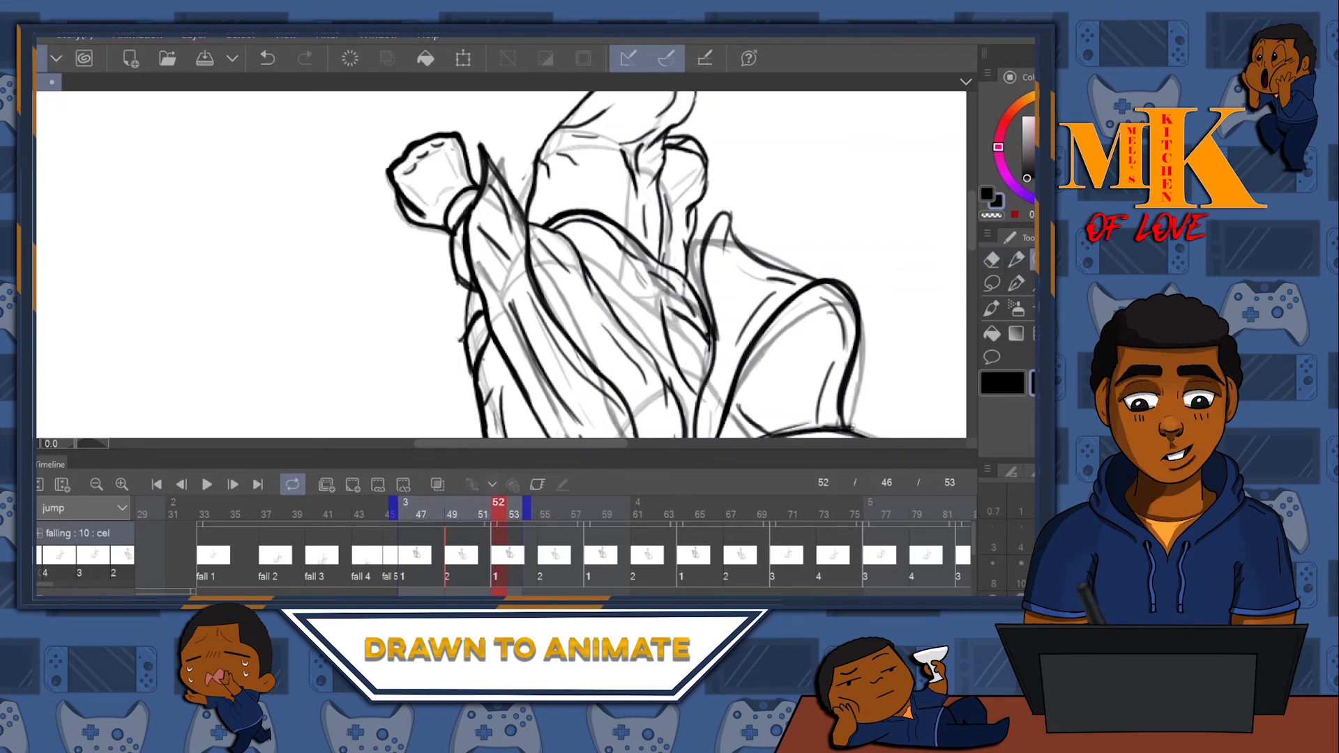
left_click(991, 283)
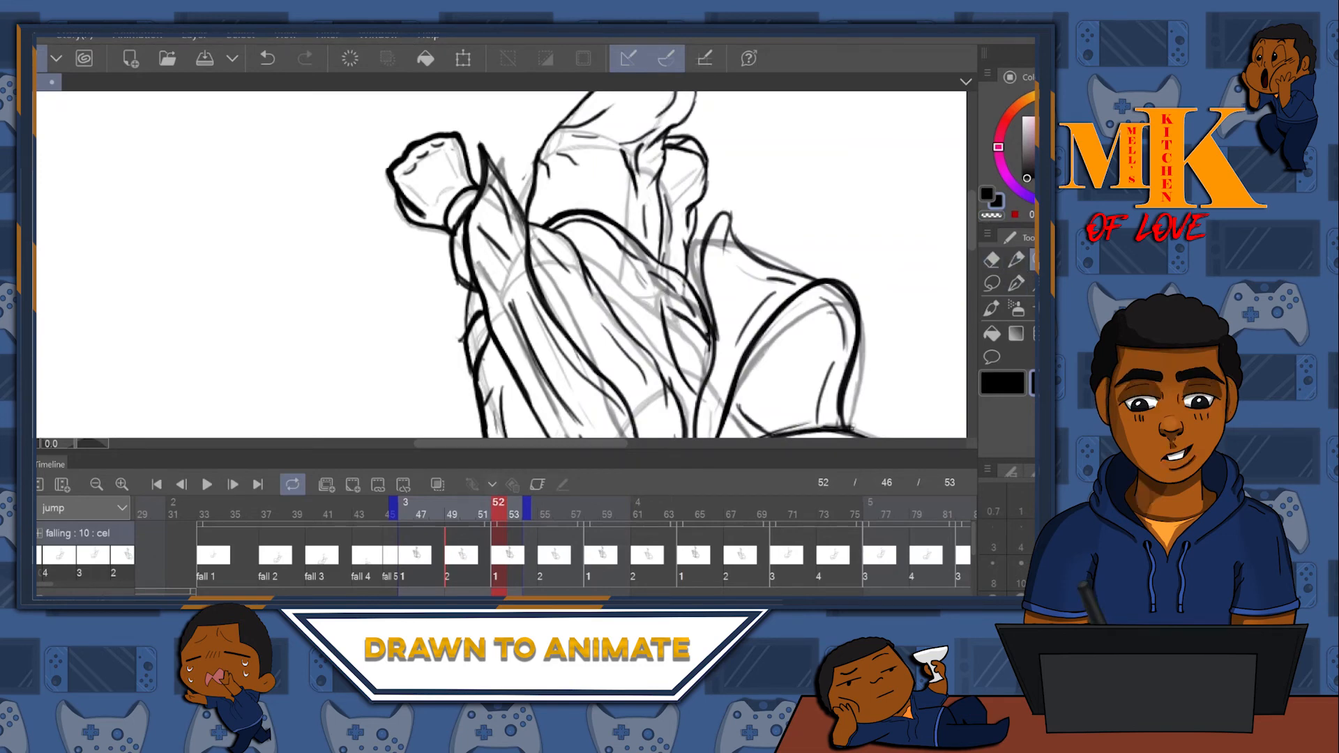
mouse_move(341, 244)
left_mouse_down()
mouse_move(440, 106)
mouse_move(488, 174)
mouse_move(412, 254)
mouse_move(345, 164)
left_mouse_up()
left_click(475, 290)
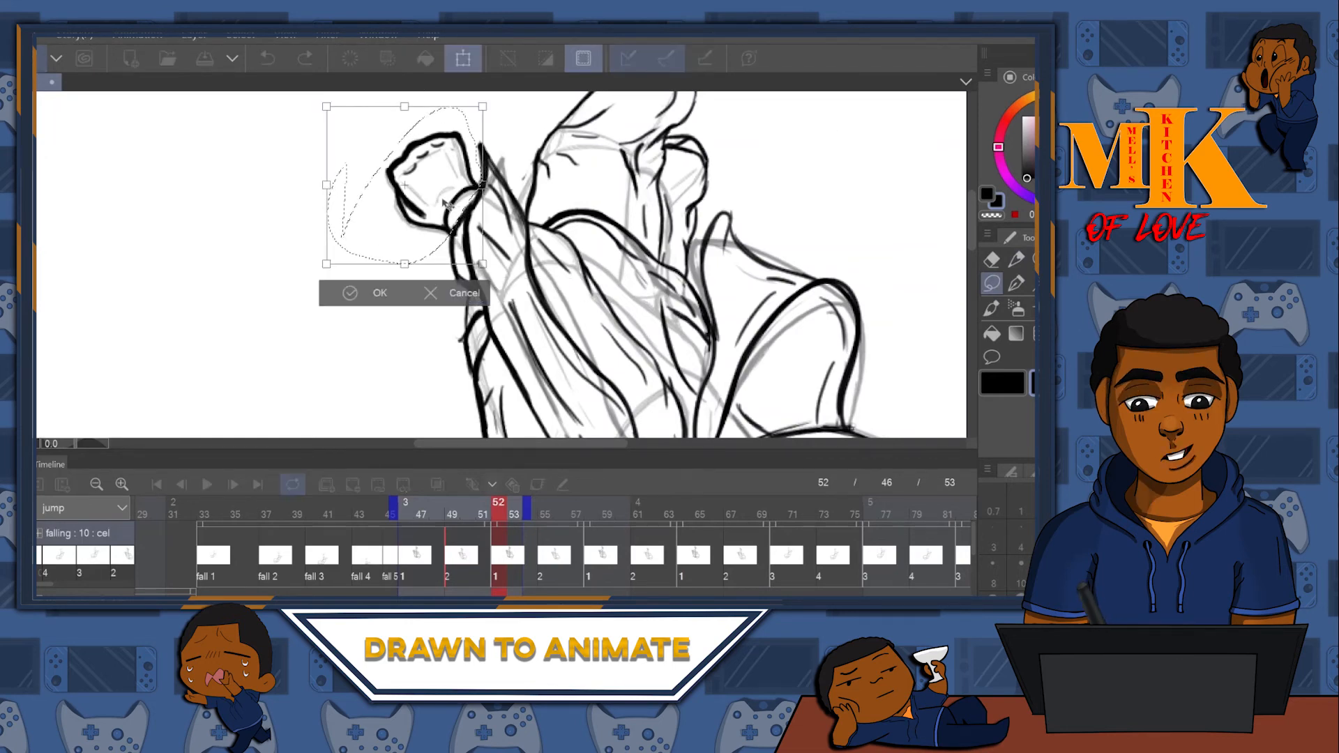
left_click_drag(455, 203, 463, 200)
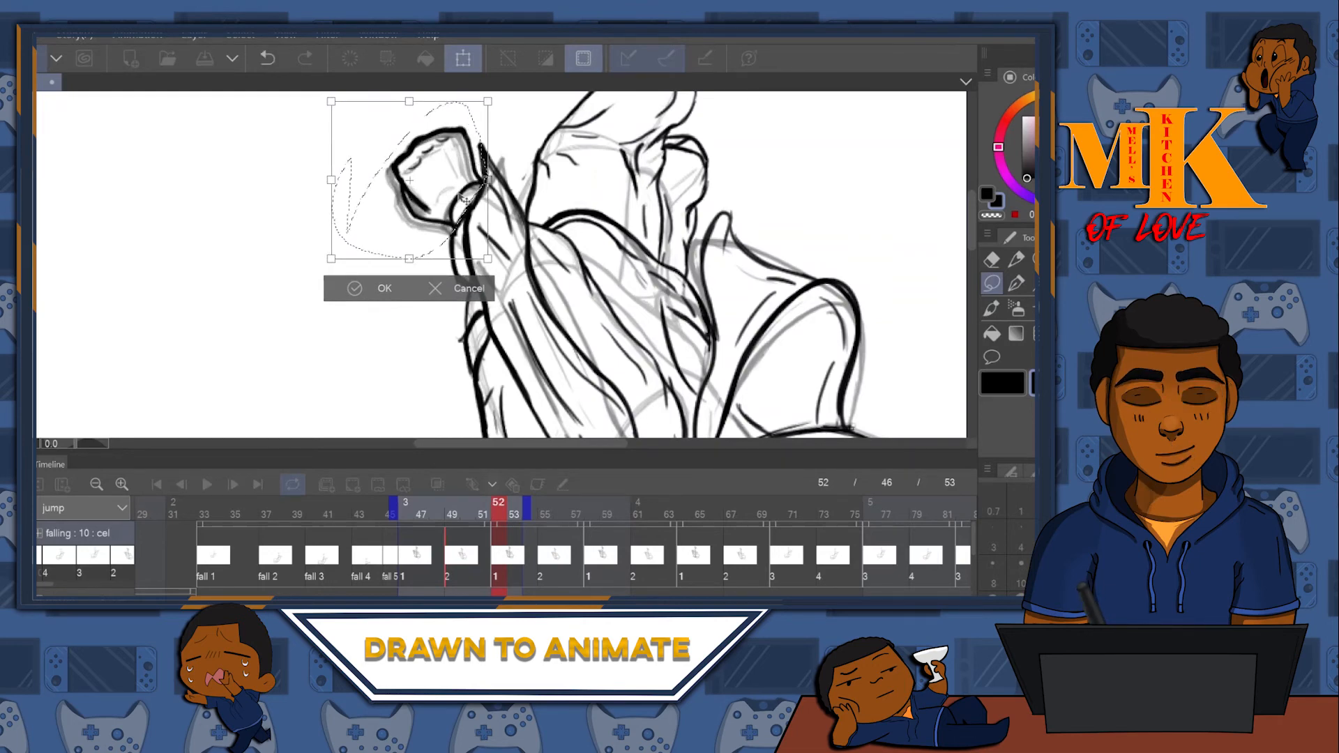
key("Return")
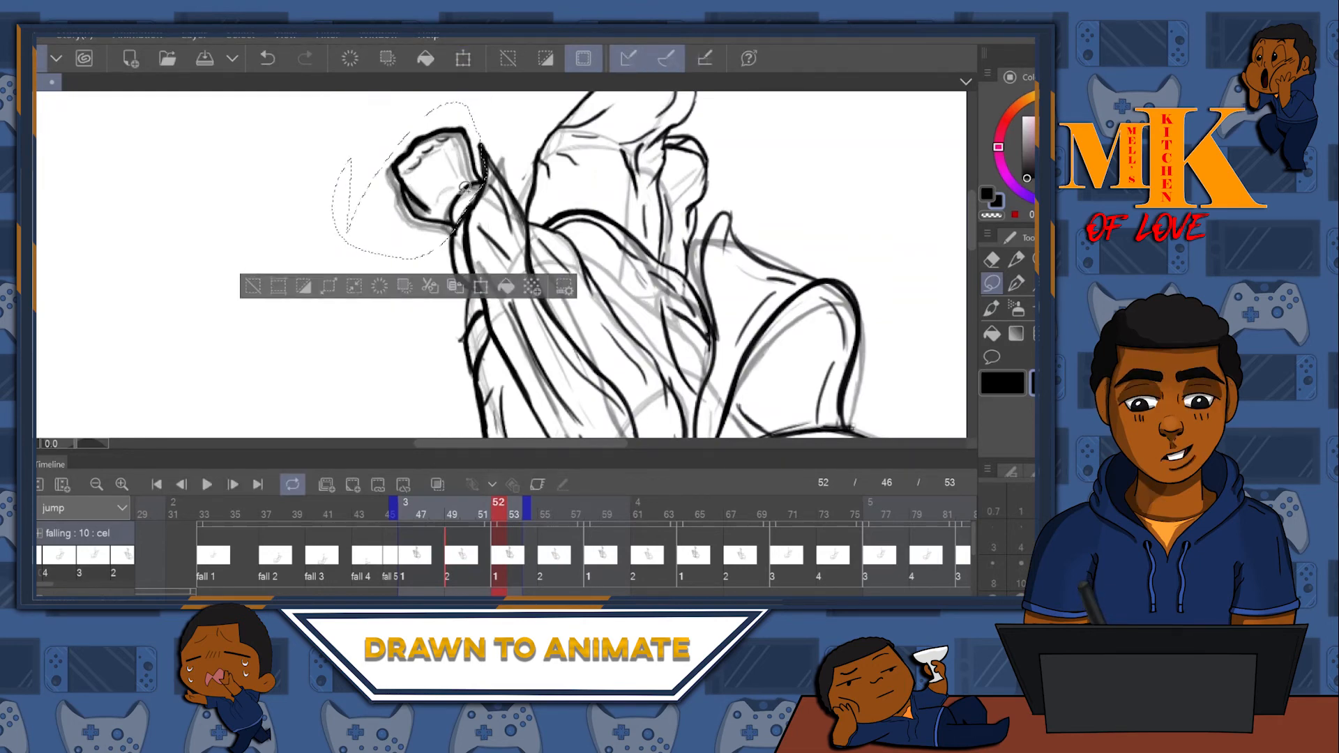
key("ctrl+d")
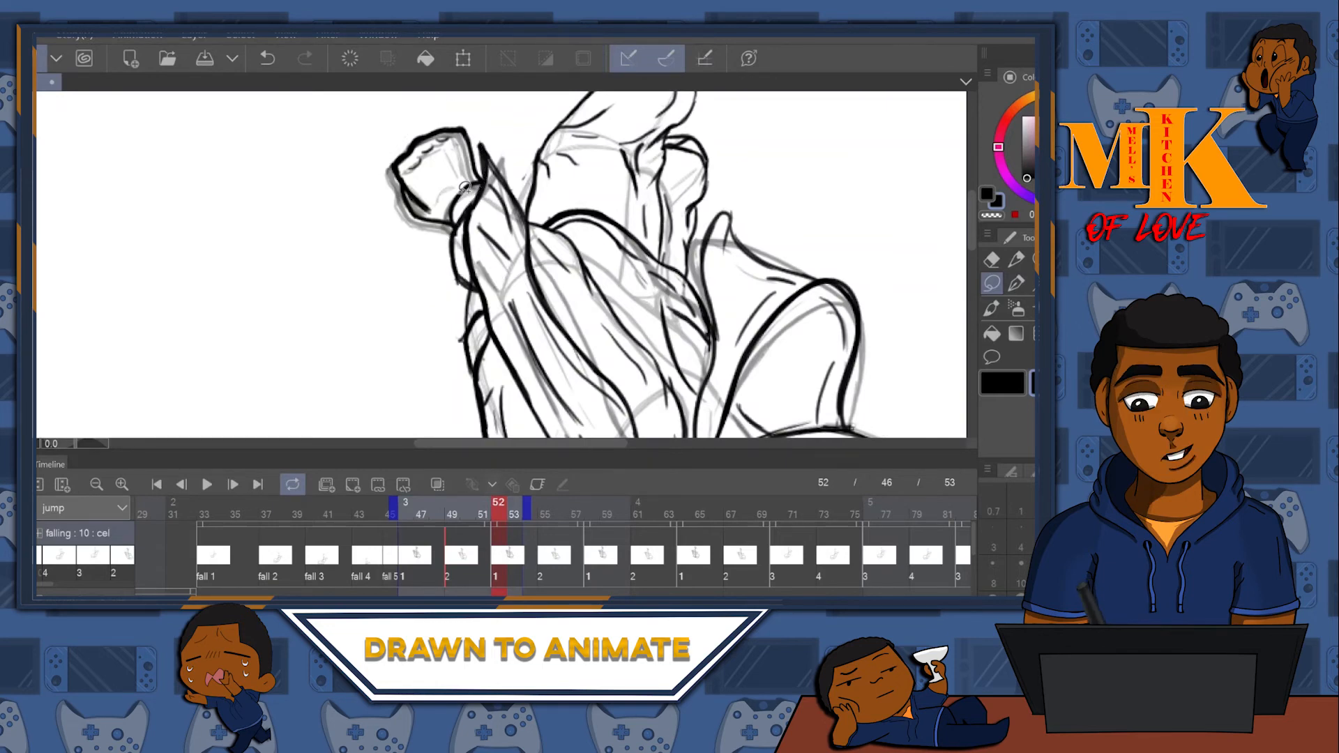
- Lasso the raised lower leg and shoe, rotate them slightly clockwise around the knee, and deselect them
left_click(1032, 259)
left_click_drag(793, 205, 685, 295)
mouse_move(647, 221)
left_mouse_down()
mouse_move(750, 233)
mouse_move(759, 193)
mouse_move(729, 220)
mouse_move(711, 274)
mouse_move(767, 255)
left_mouse_up()
left_click_drag(895, 272, 815, 345)
mouse_move(467, 217)
left_mouse_down()
mouse_move(598, 106)
mouse_move(738, 278)
mouse_move(661, 381)
mouse_move(578, 416)
mouse_move(494, 179)
left_mouse_up()
left_click_drag(781, 276, 810, 179)
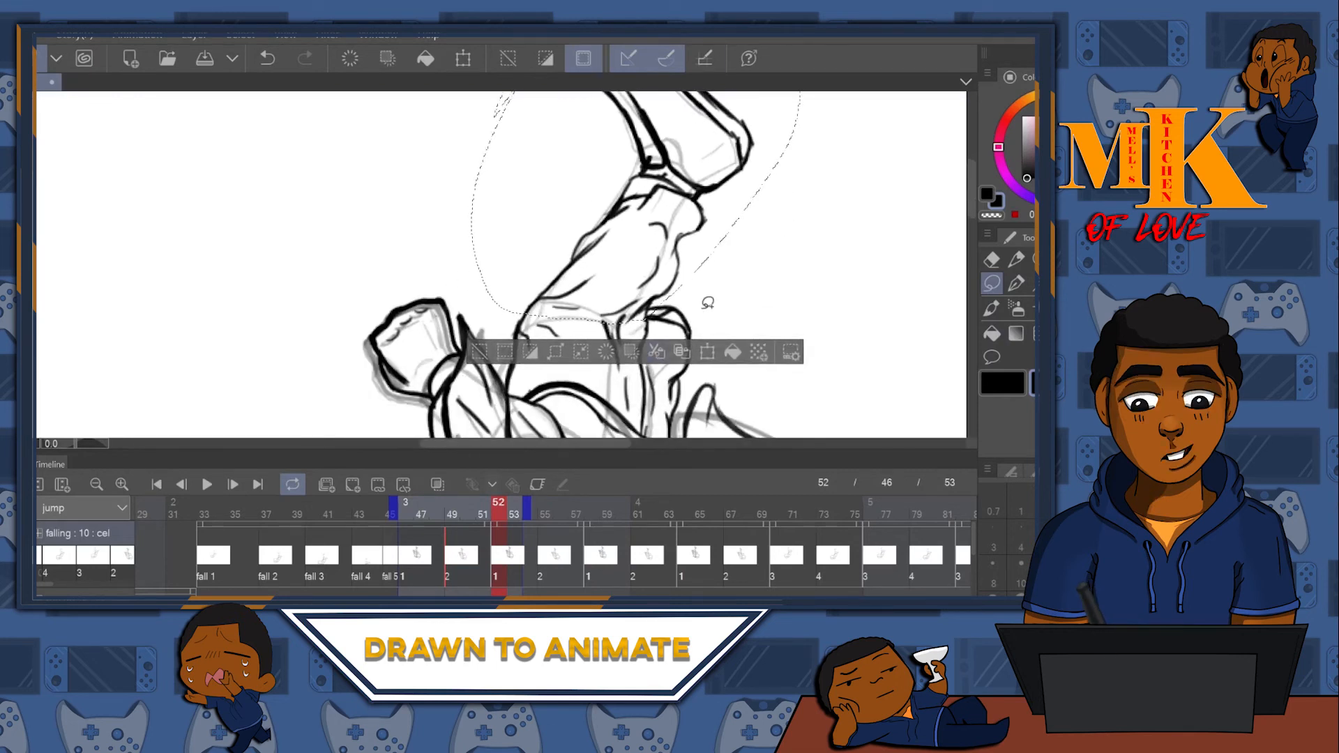
left_click_drag(710, 311, 675, 378)
left_click(672, 420)
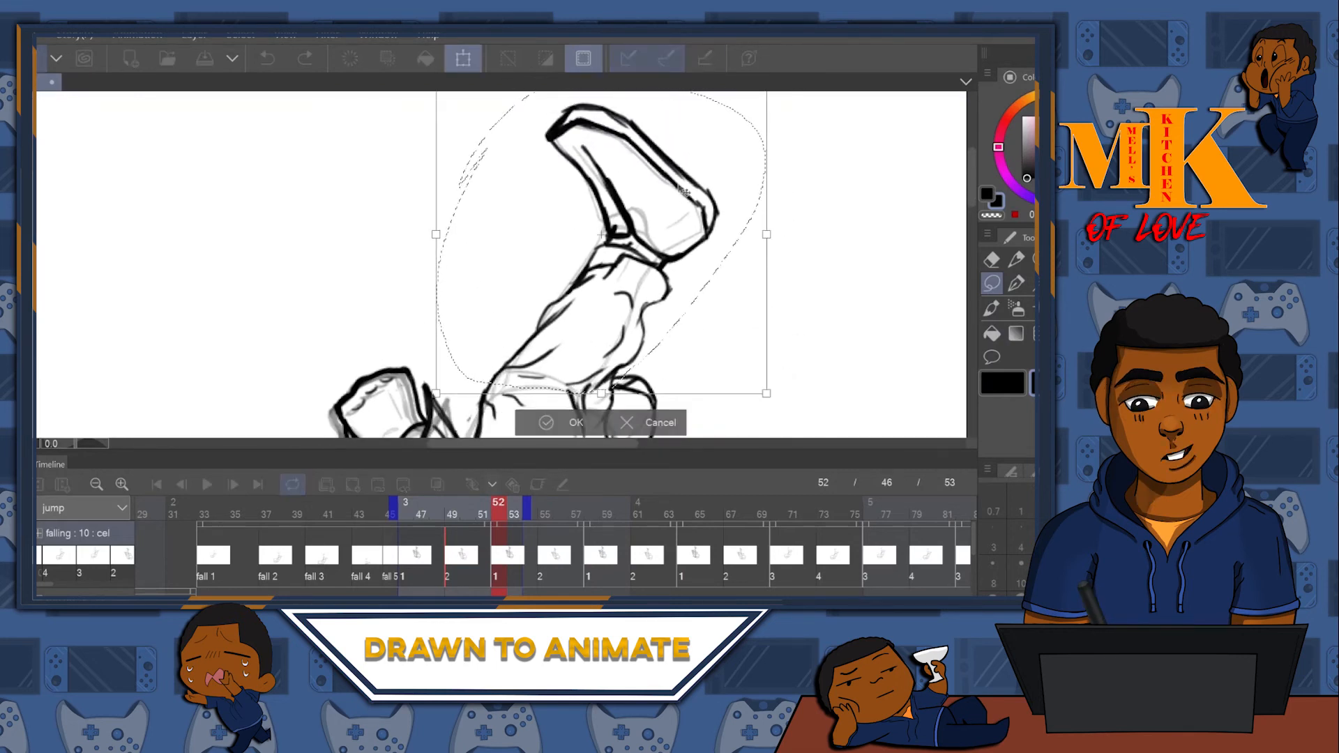
left_click_drag(604, 258, 566, 336)
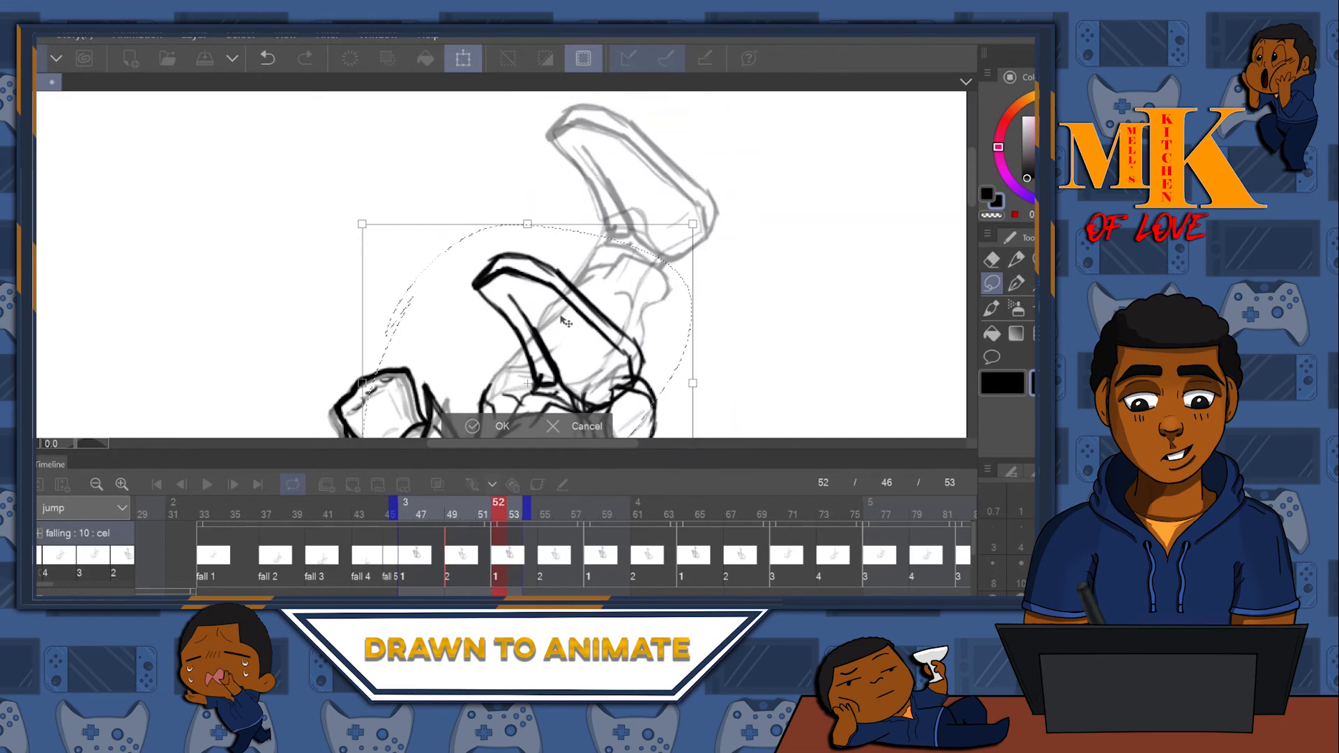
key("ctrl+z")
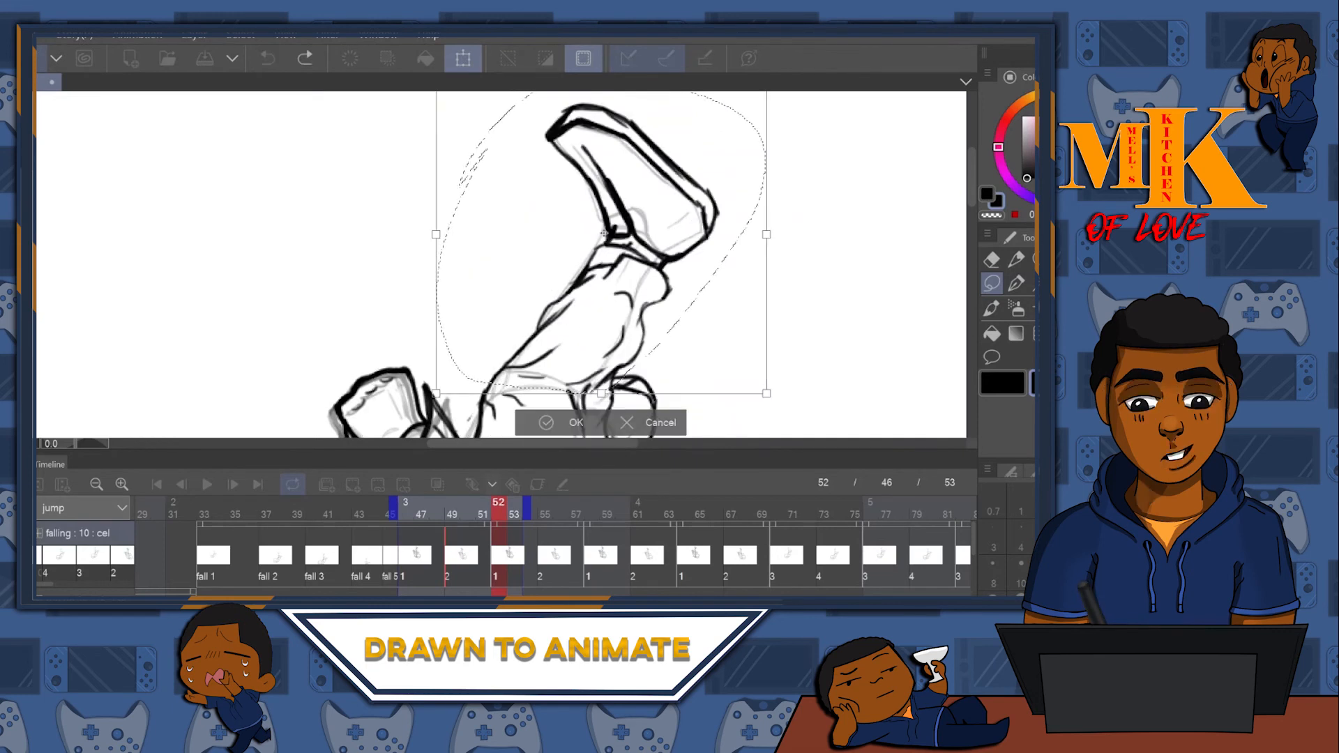
left_click_drag(510, 383, 515, 385)
mouse_move(837, 136)
left_mouse_down()
mouse_move(849, 145)
mouse_move(862, 125)
left_mouse_up()
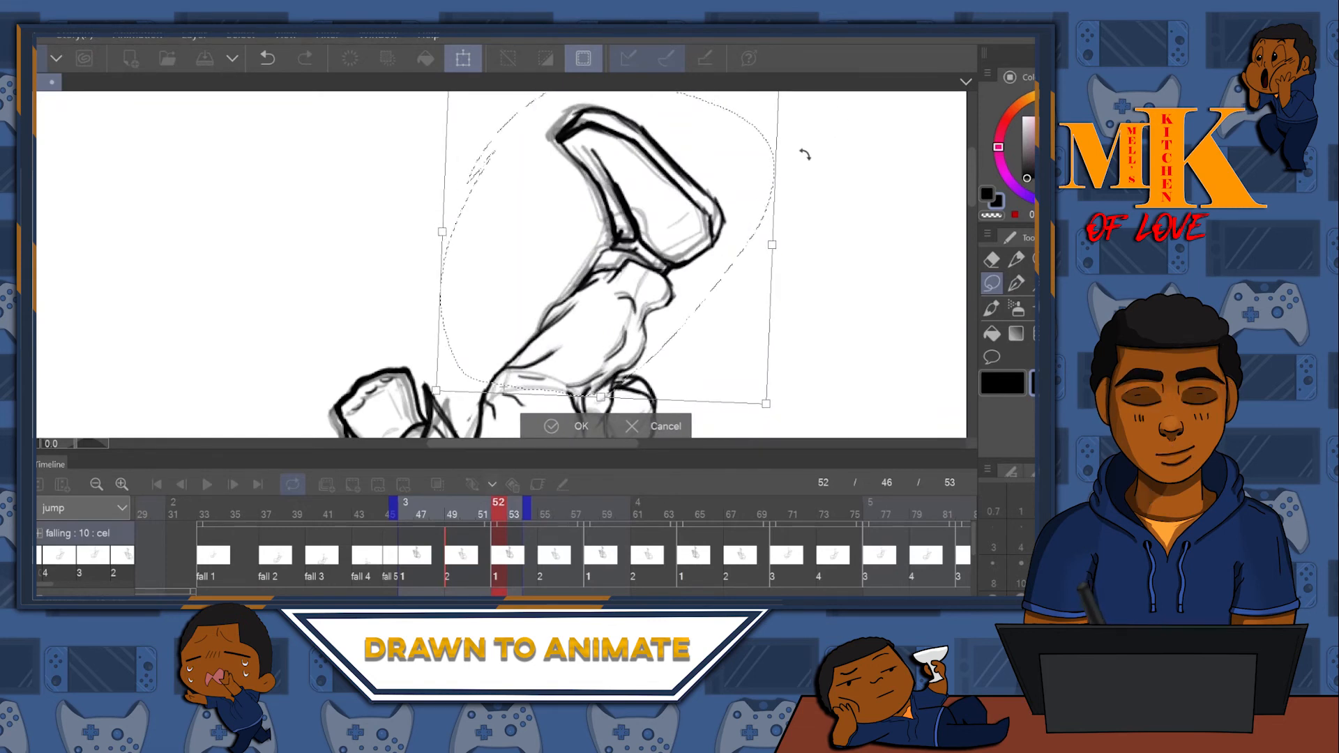
key("Return")
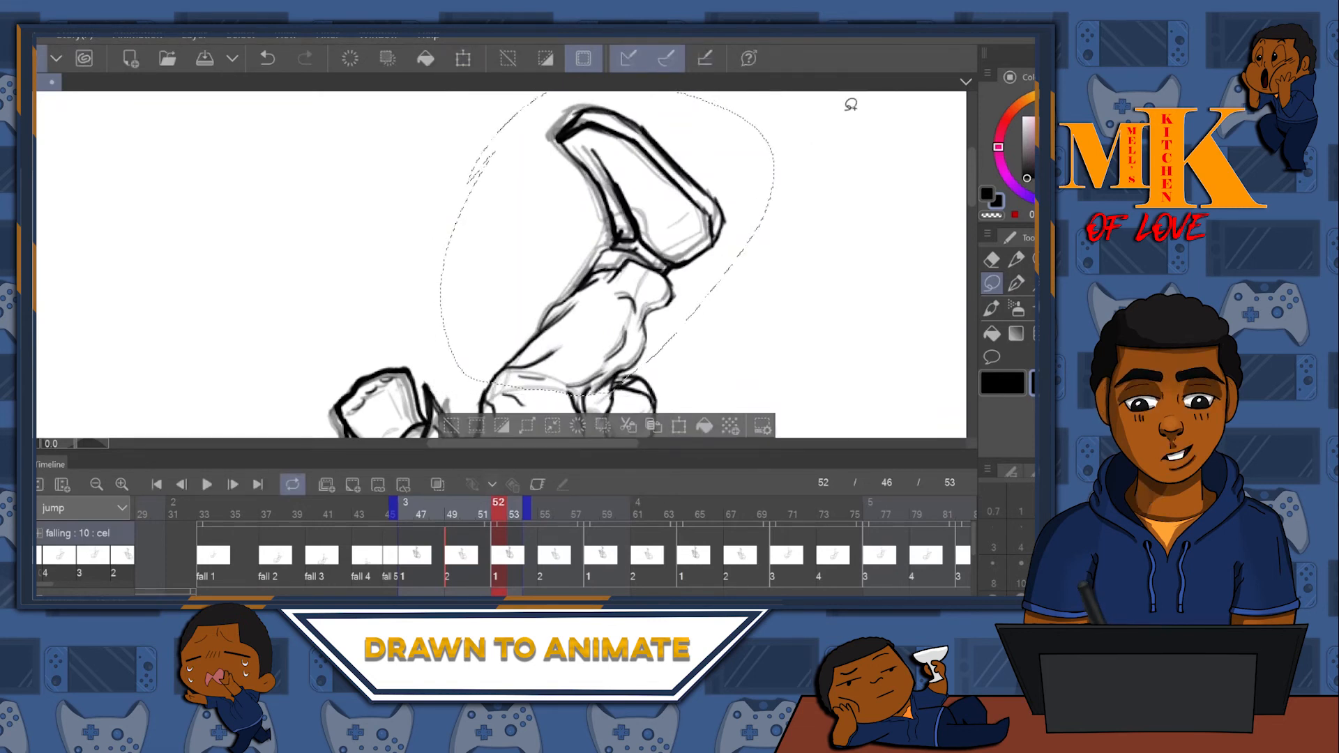
key("ctrl+d")
- Touch up the outline with the pen where the rotated lower leg meets the other leg's rounded shape
mouse_move(876, 194)
left_mouse_down()
mouse_move(805, 191)
mouse_move(711, 276)
left_mouse_up()
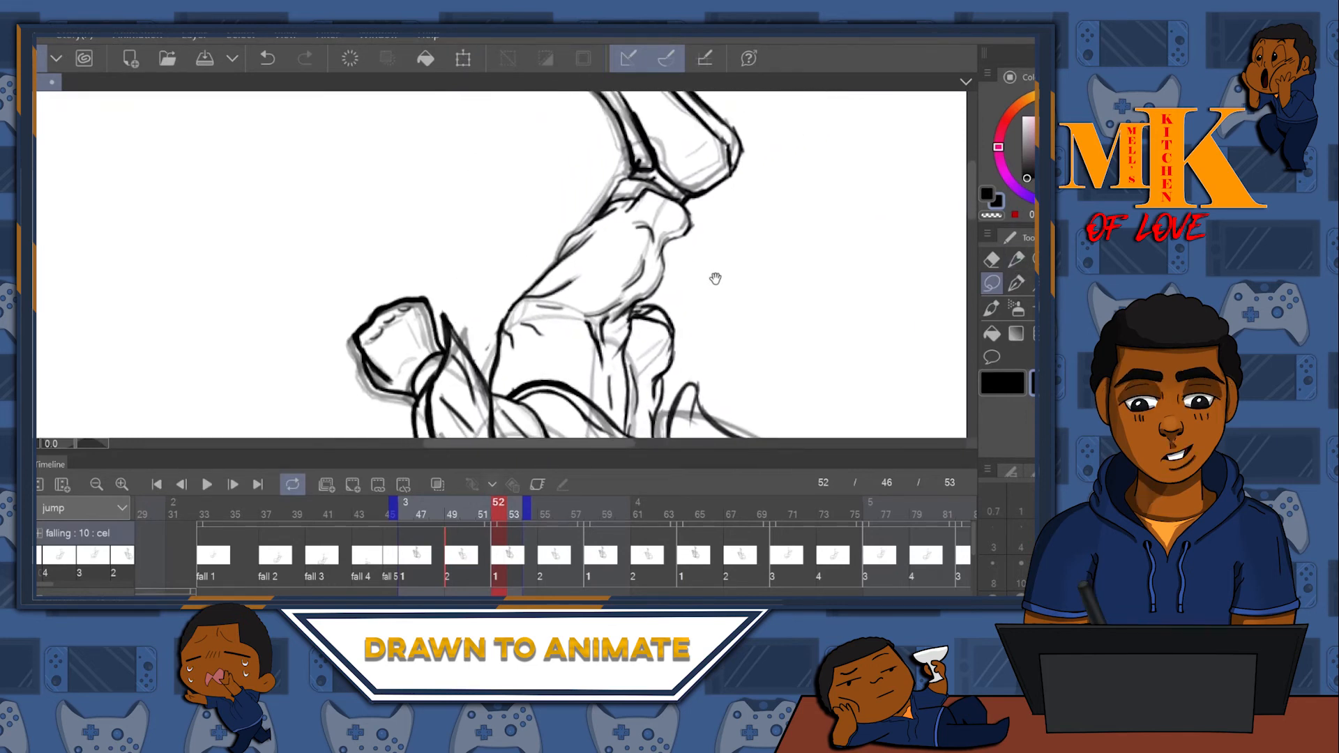
left_click(1032, 260)
left_click_drag(638, 322, 721, 322)
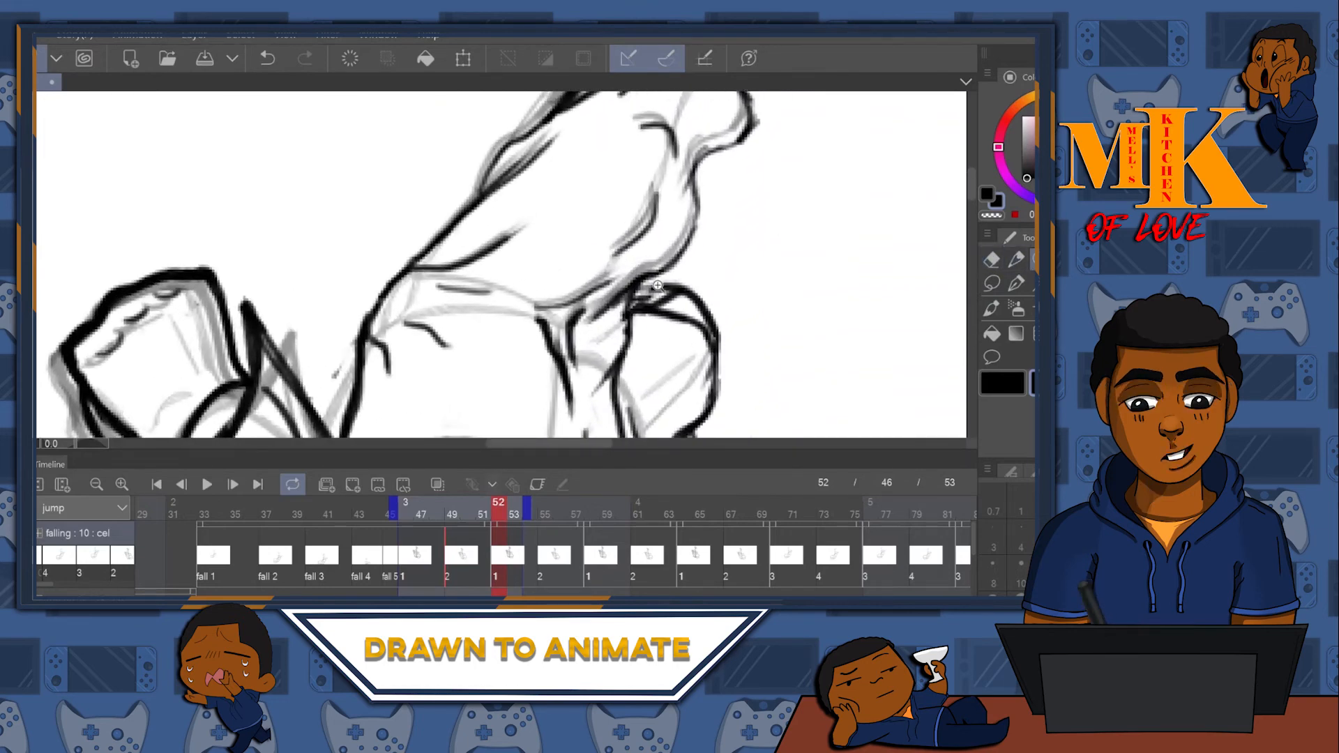
left_click(1018, 261)
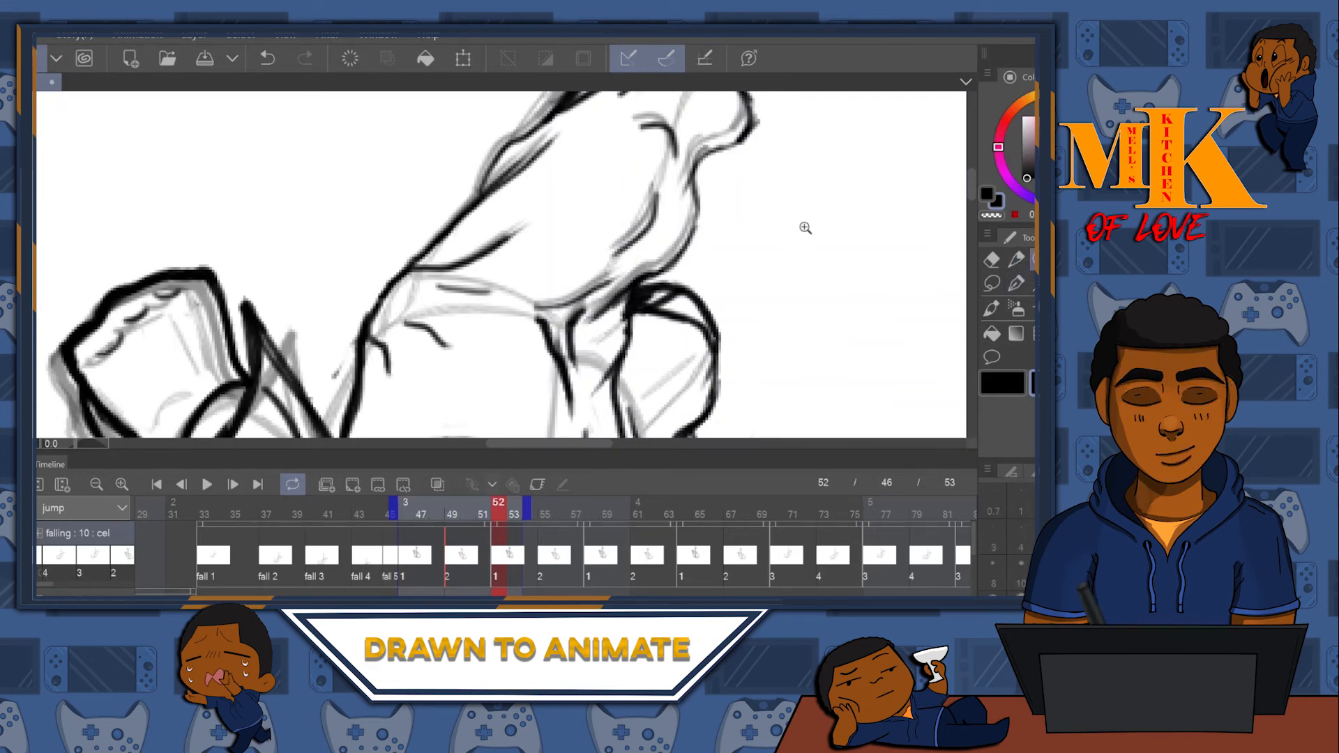
- Set the playback range to end at frame 51 and play the loop to check the falling motion
scroll(783, 244, "down", 5)
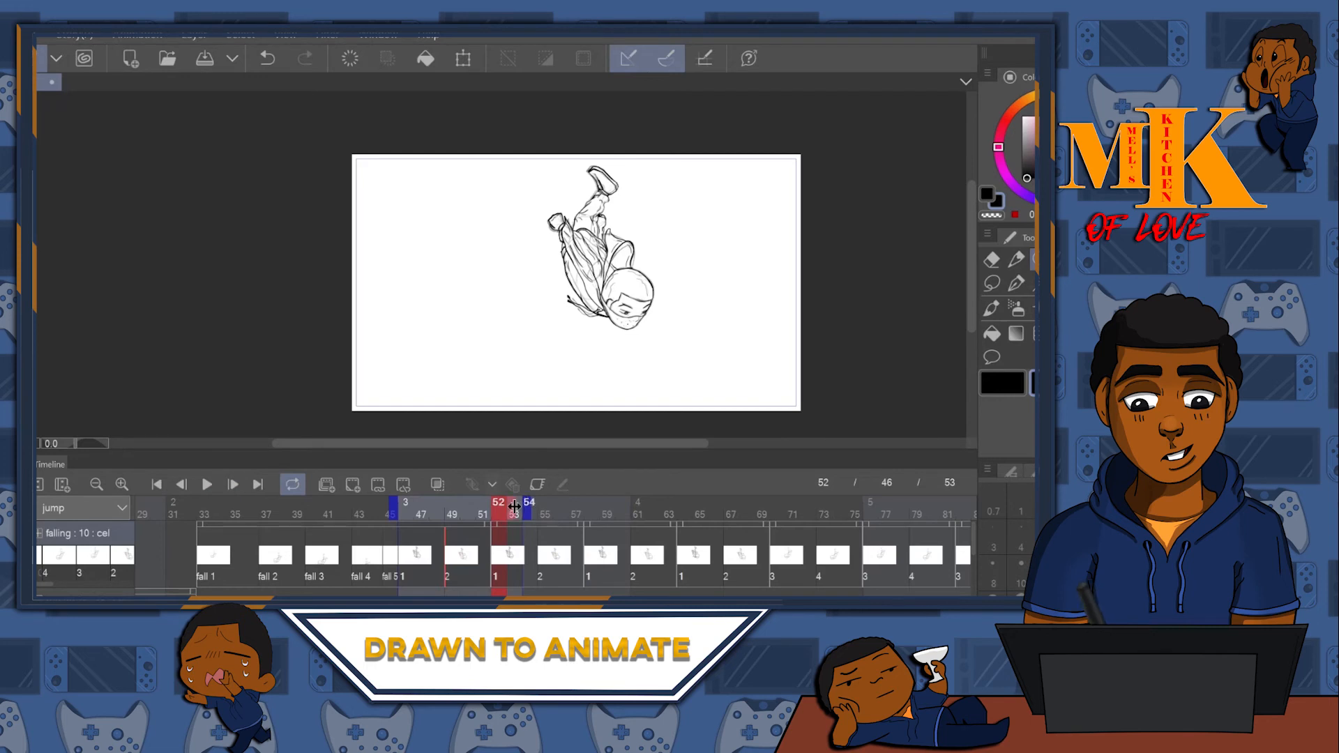
left_click_drag(494, 507, 496, 507)
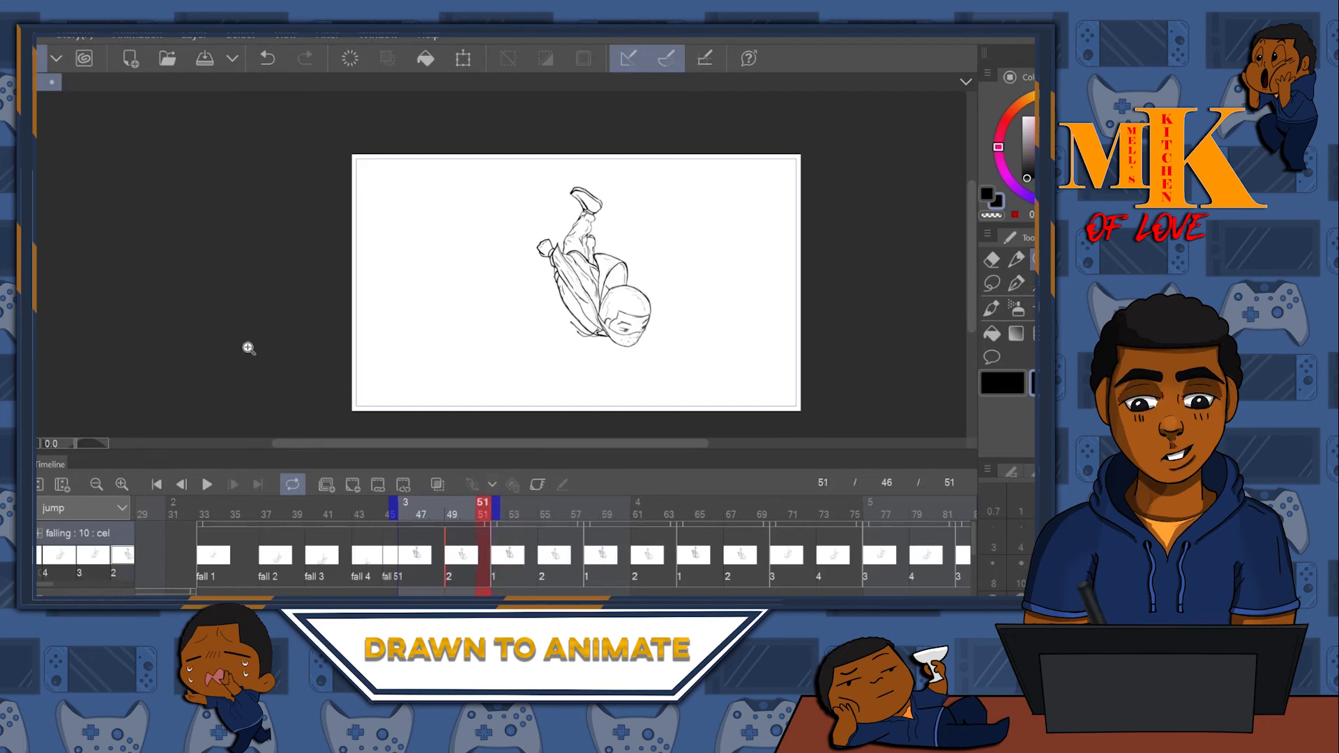
left_click(209, 483)
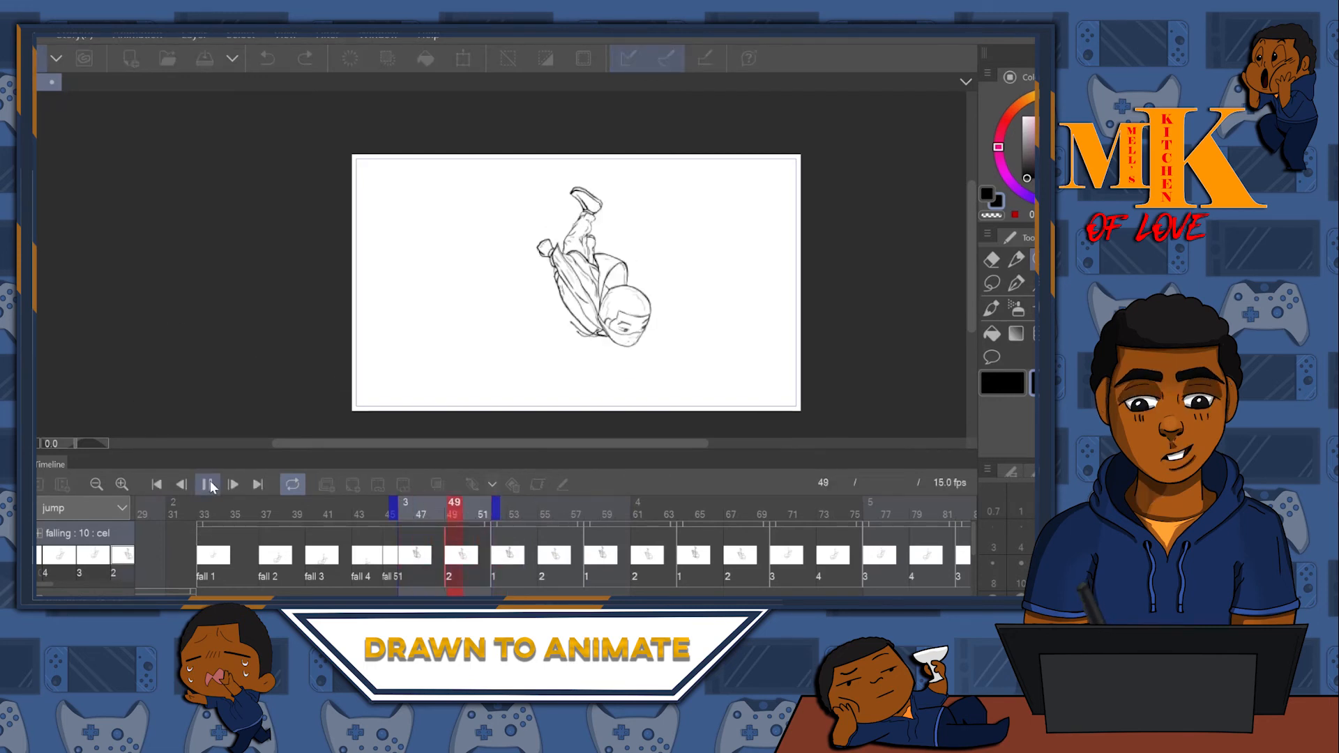
left_click(203, 486)
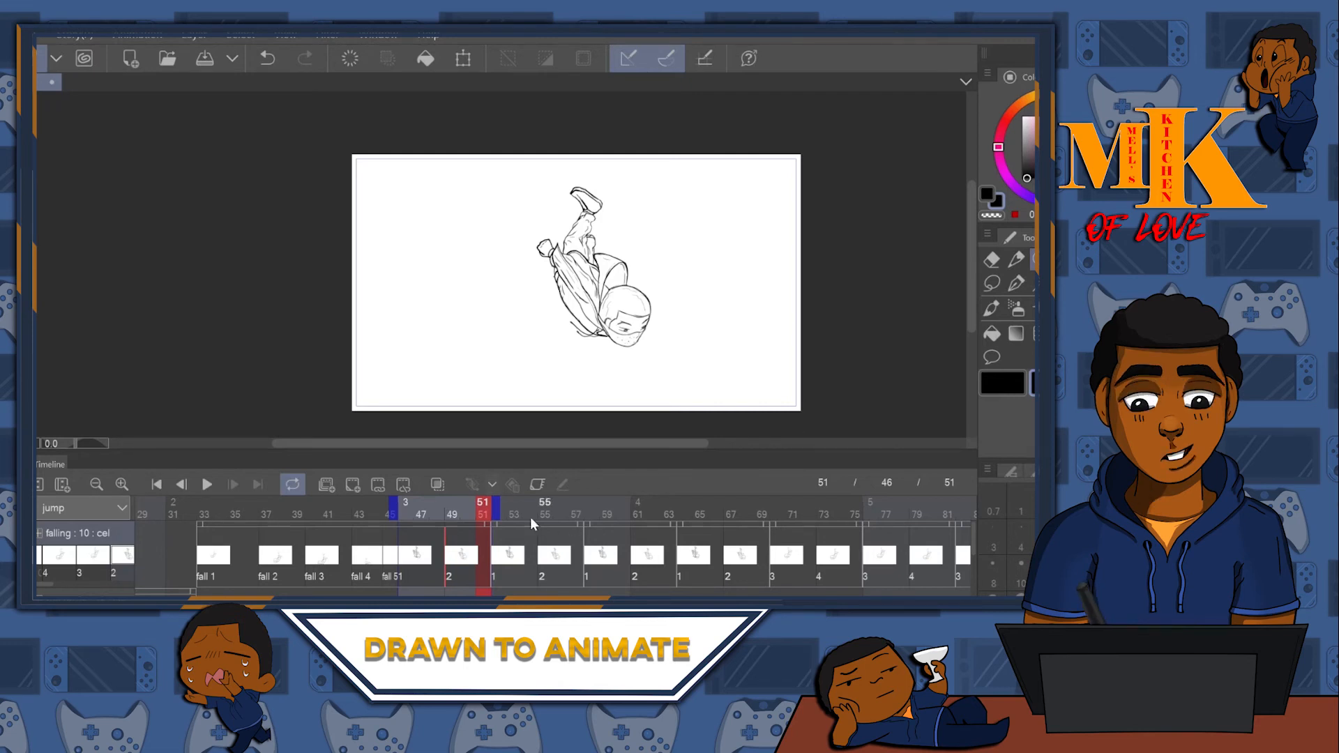
- Play the loop over frames 46 to 51 twice, stopping it each time, to check the falling motion
left_click(207, 484)
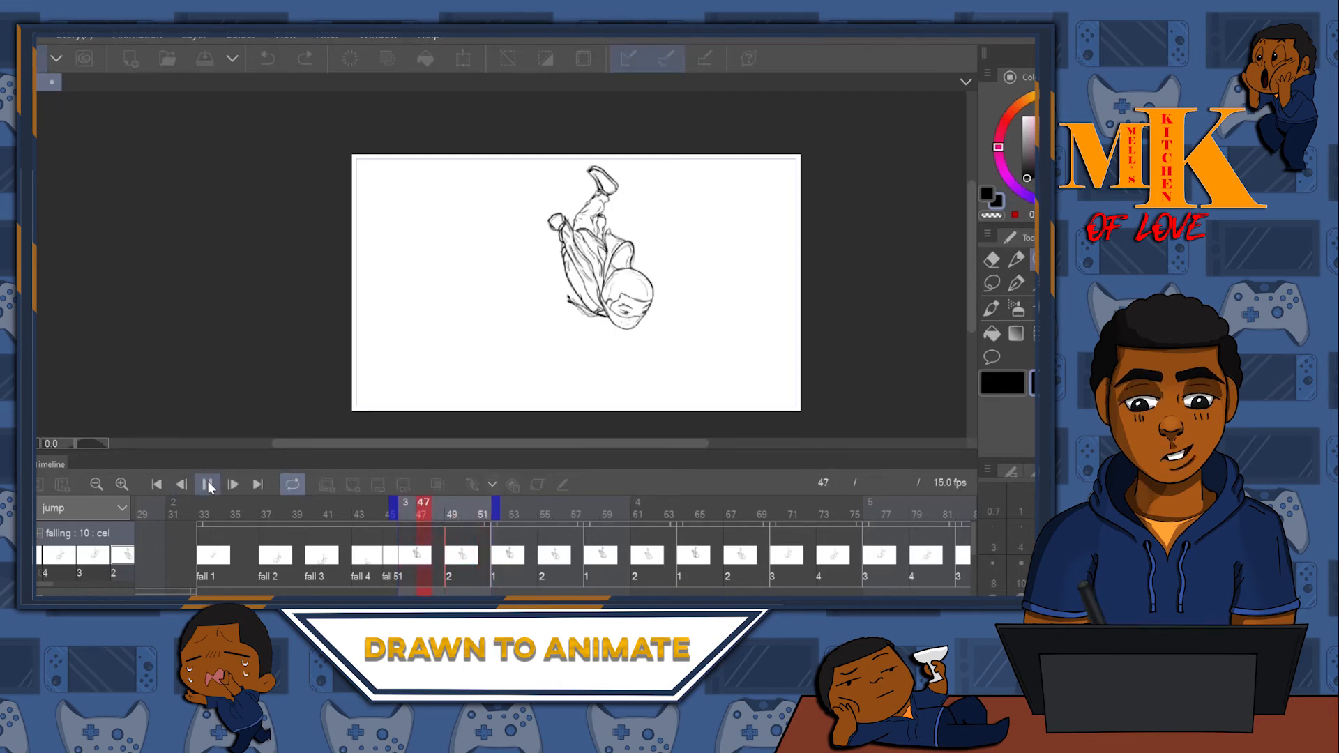
left_click(207, 483)
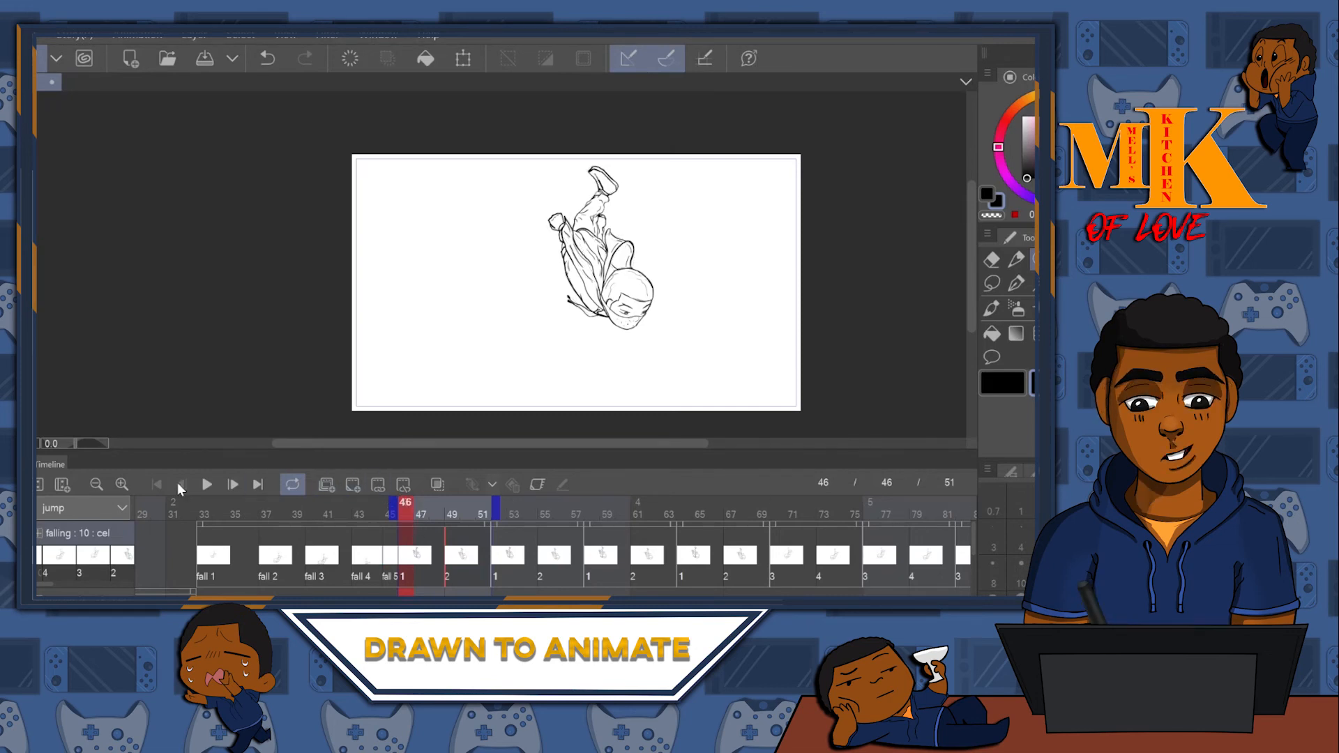
left_click(207, 484)
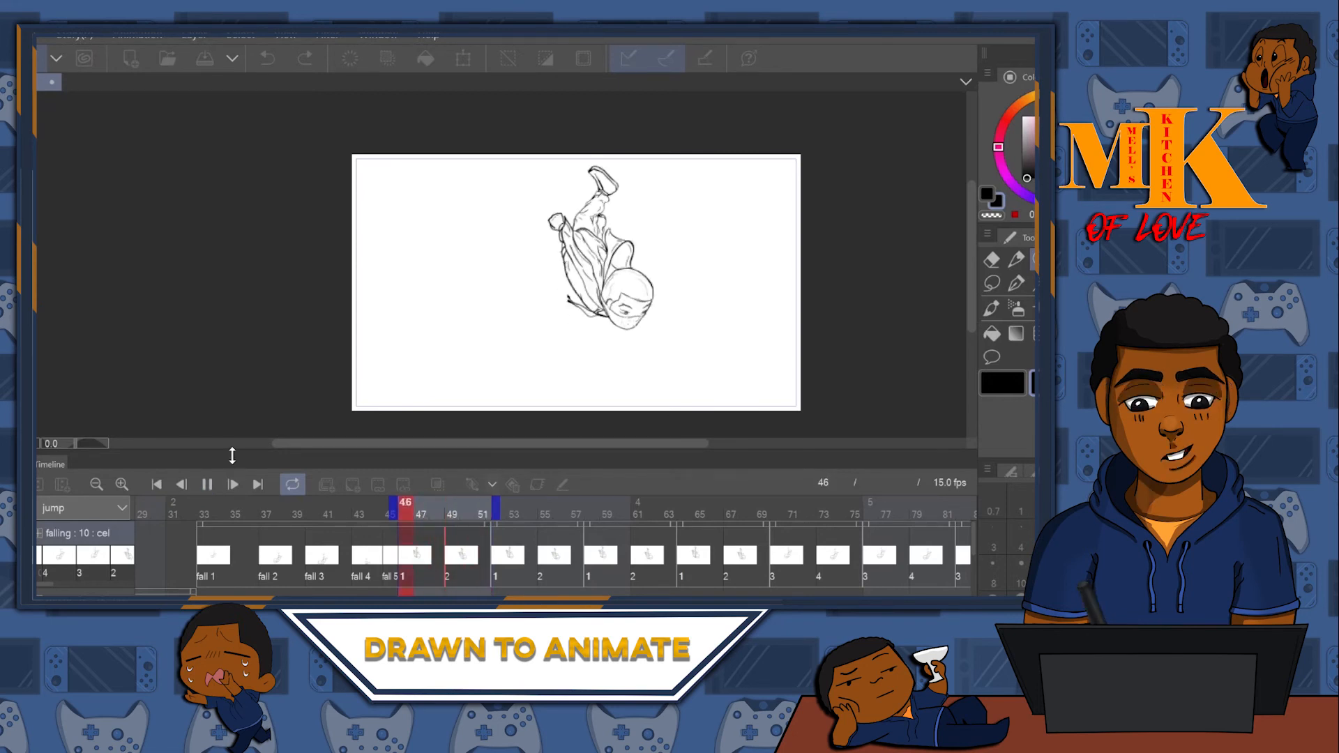
left_click(208, 486)
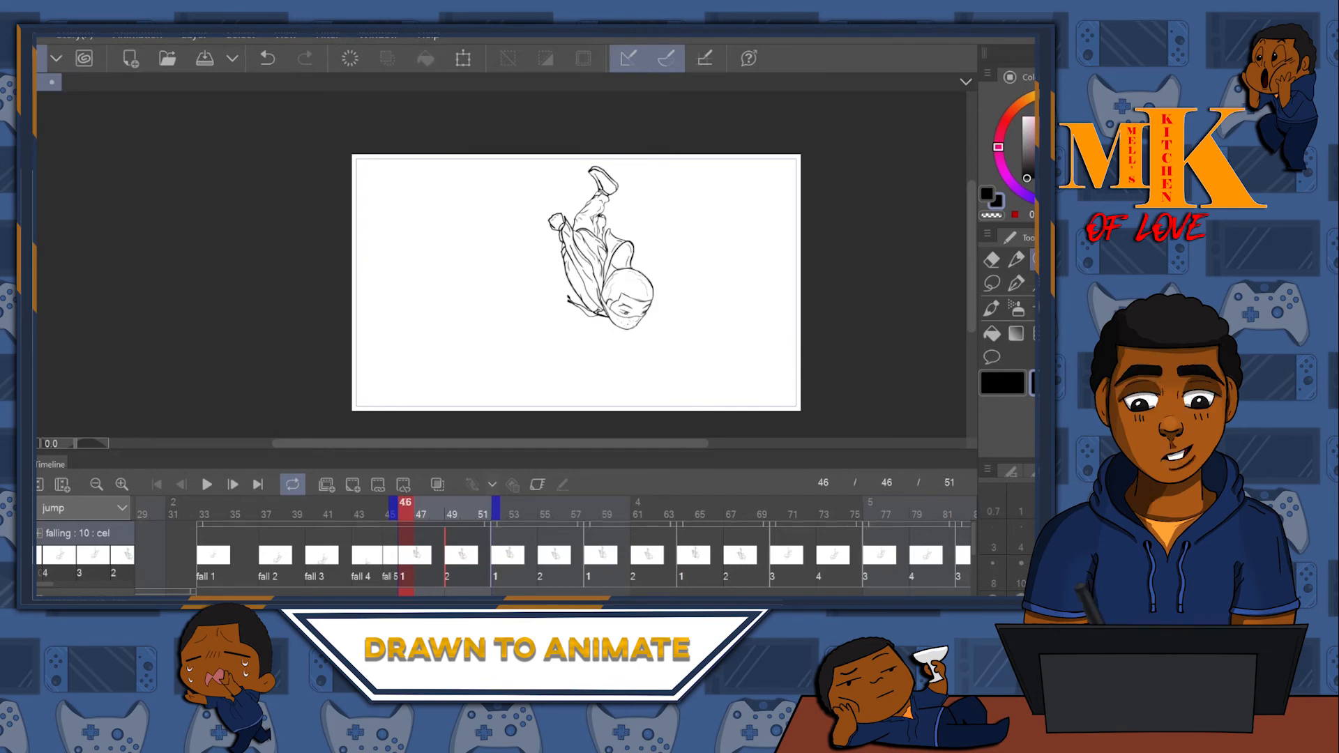
key("alt+]")
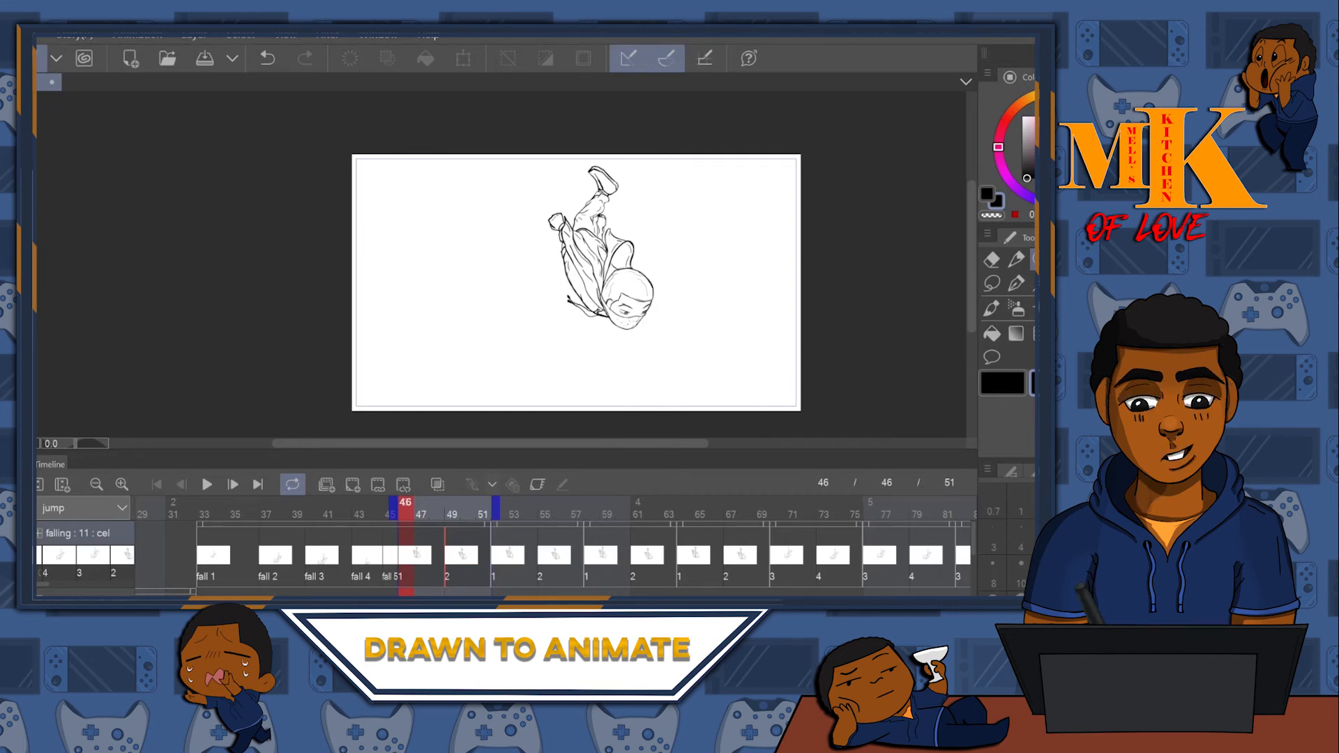
left_click(482, 507)
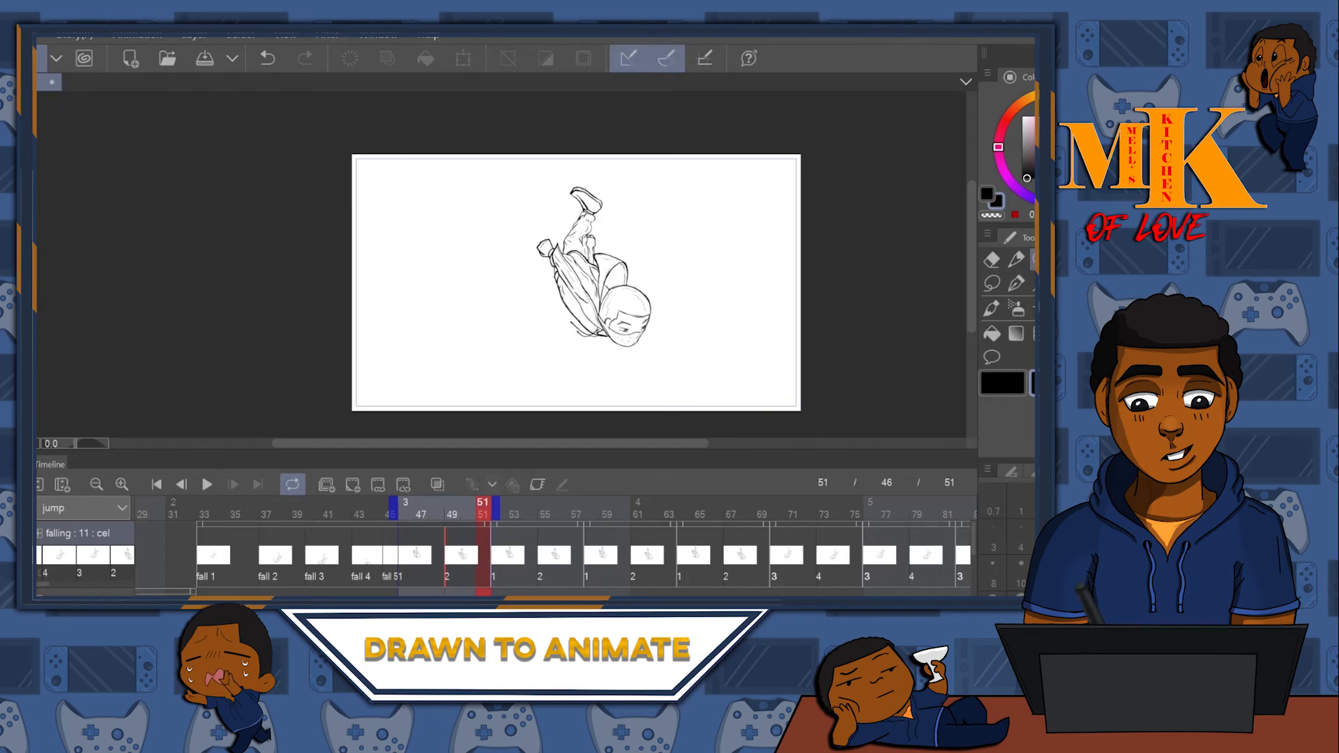
left_click(123, 556)
key("ctrl+v")
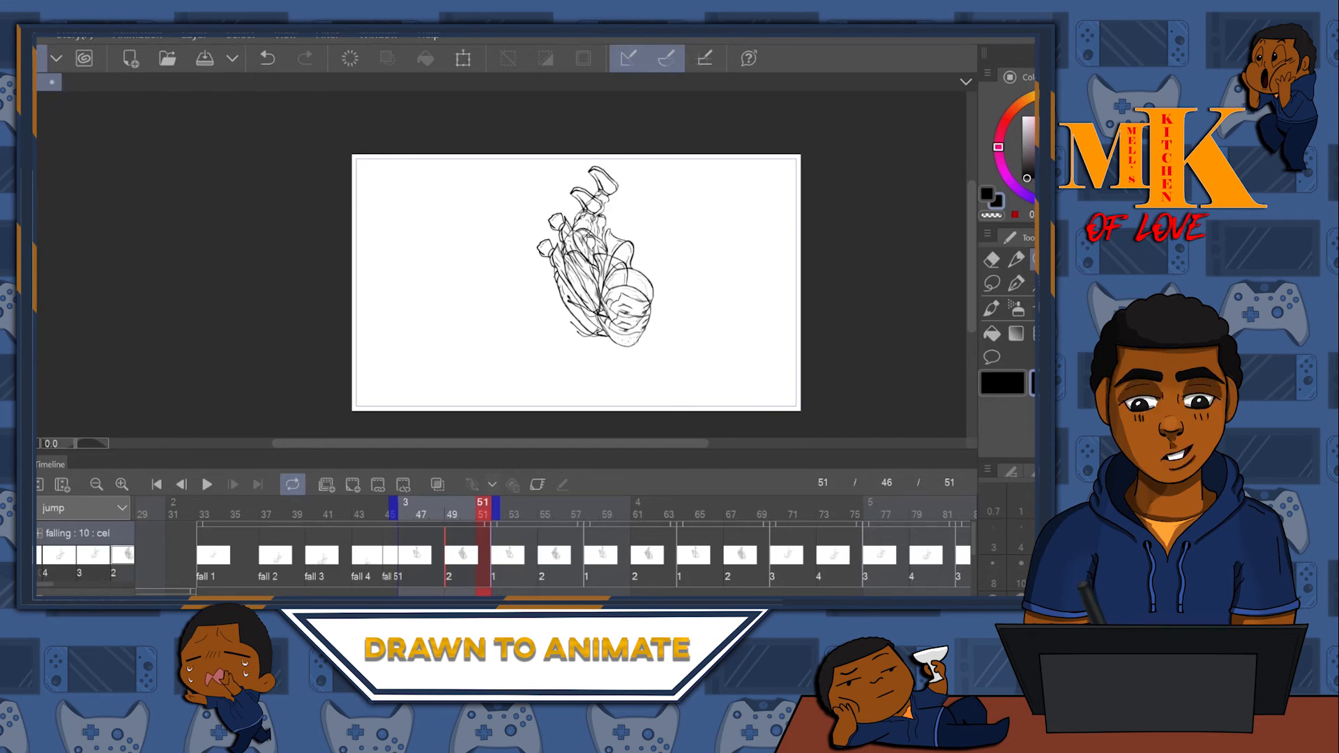
left_click(93, 556)
key("ctrl+e")
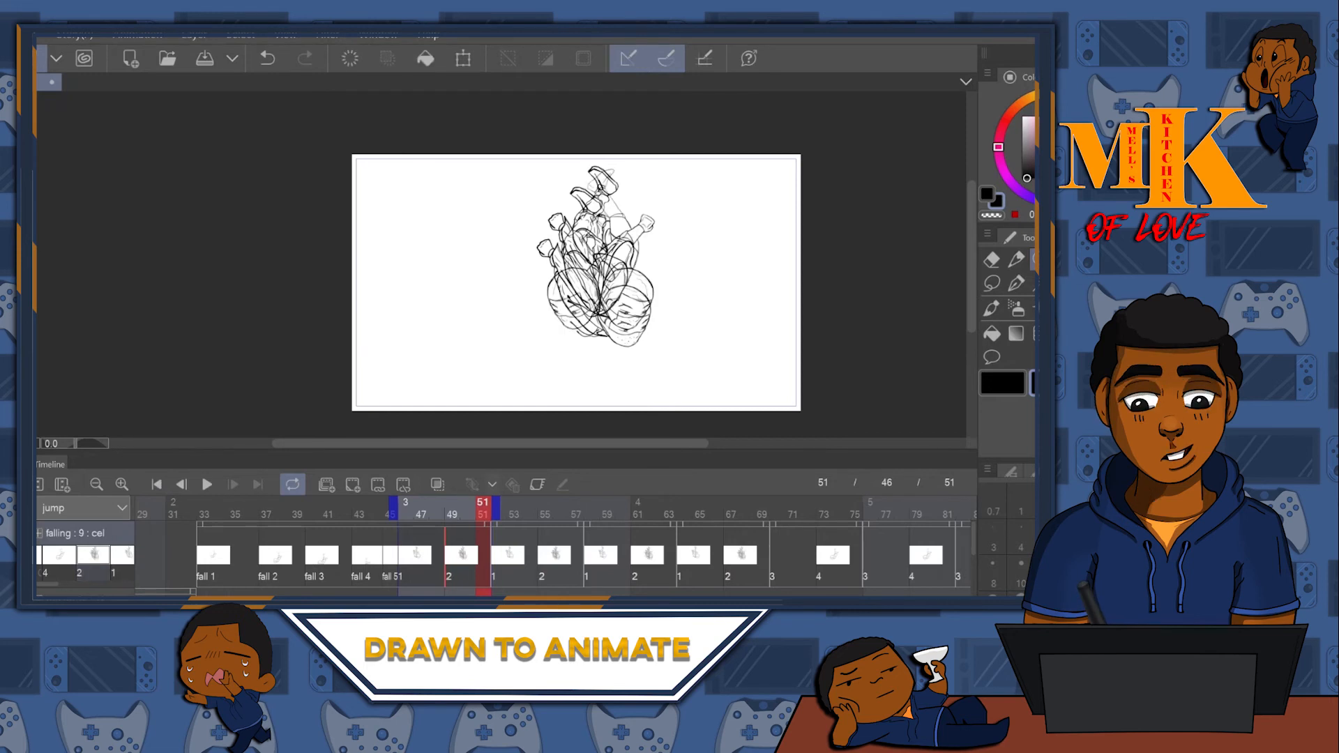
key("ctrl+z")
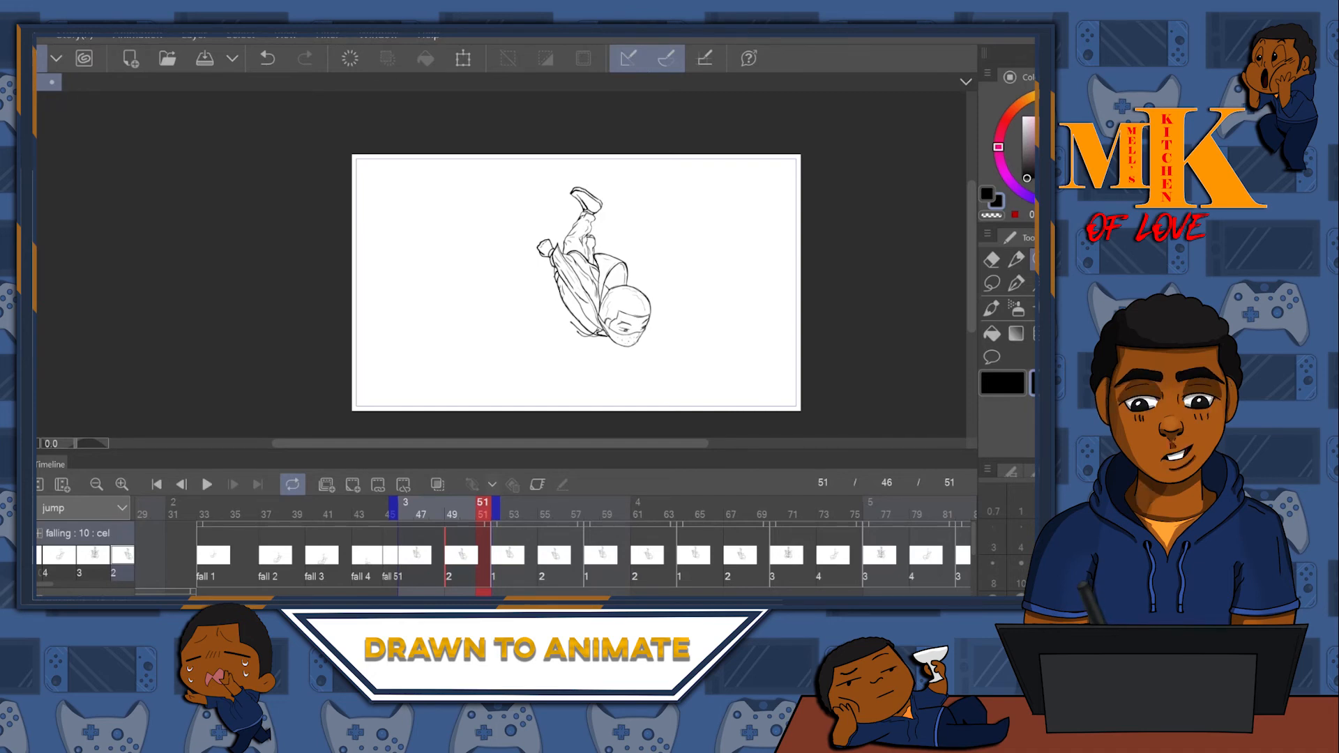
- Extend the playback range to frame 71 and replace cel 3's drawing at frame 70 with a horizontally flipped copy of the cel 1 figure
key("alt+]")
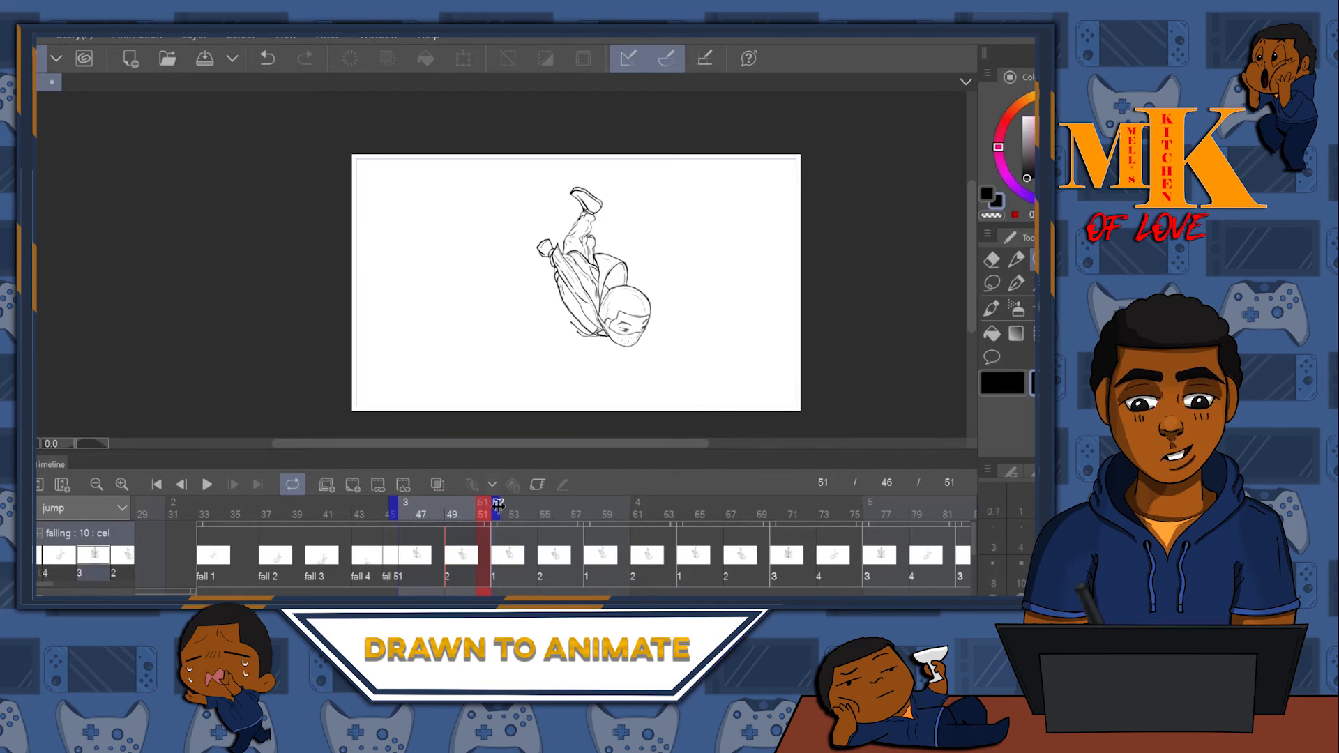
left_click_drag(785, 502, 805, 502)
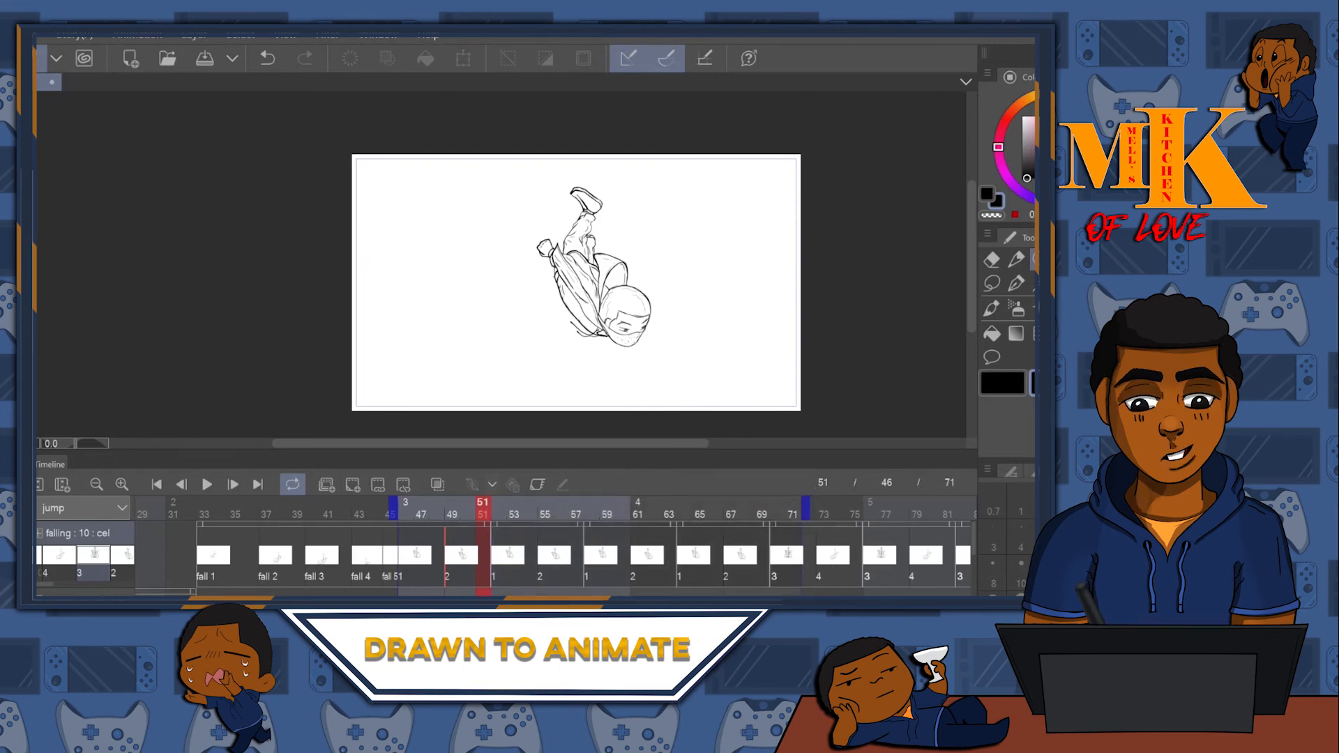
left_click(777, 514)
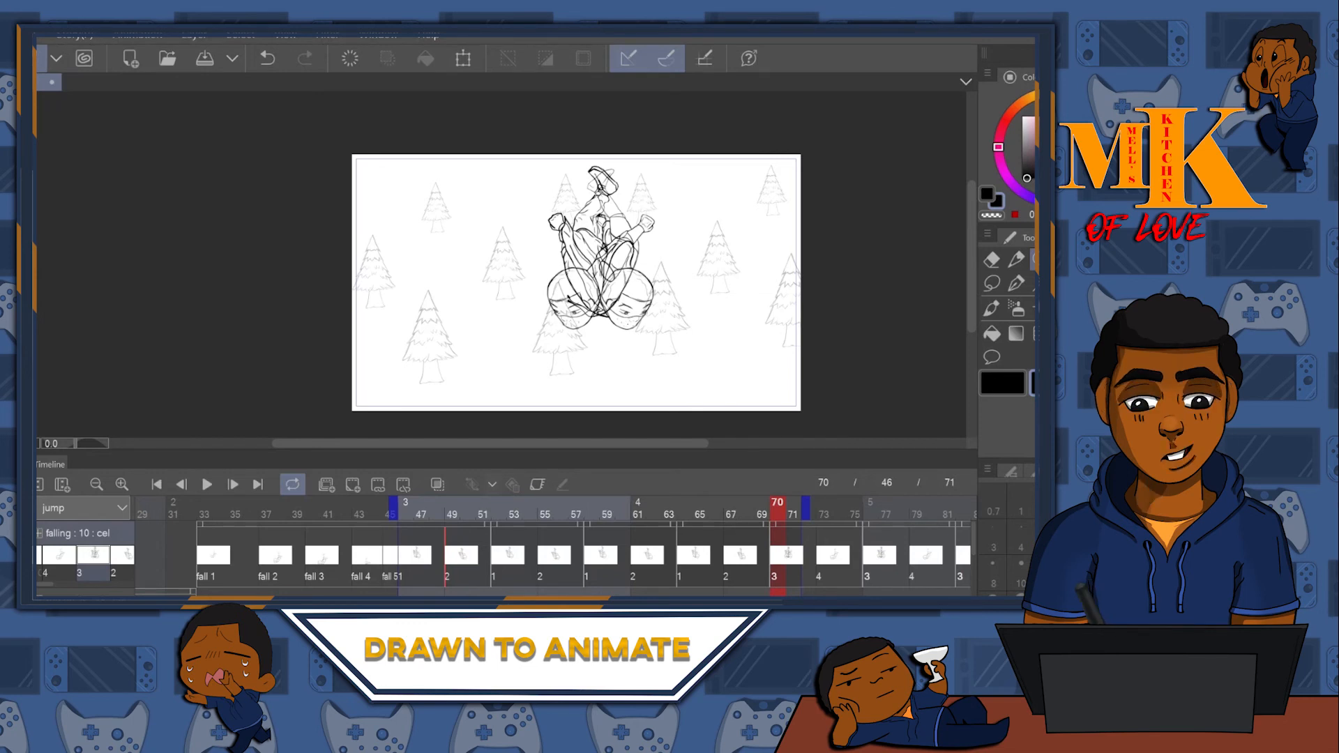
left_click(464, 59)
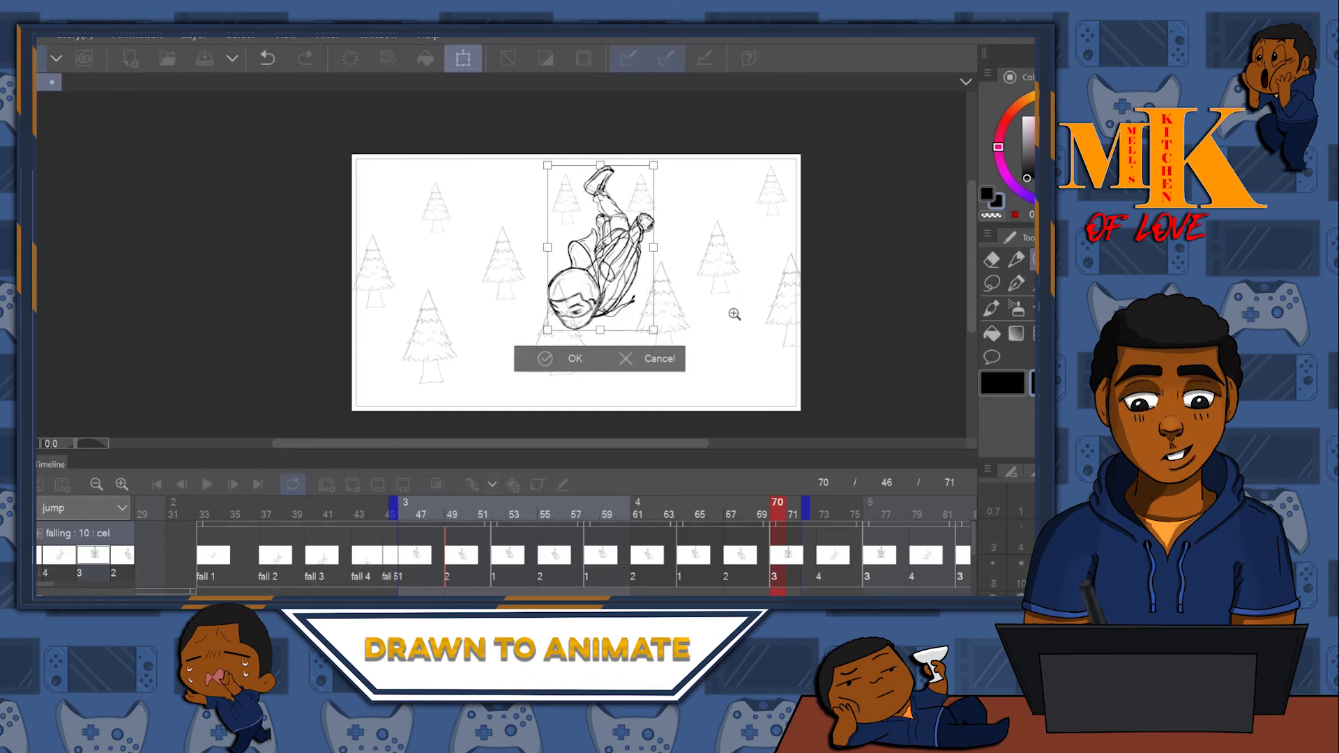
key("Return")
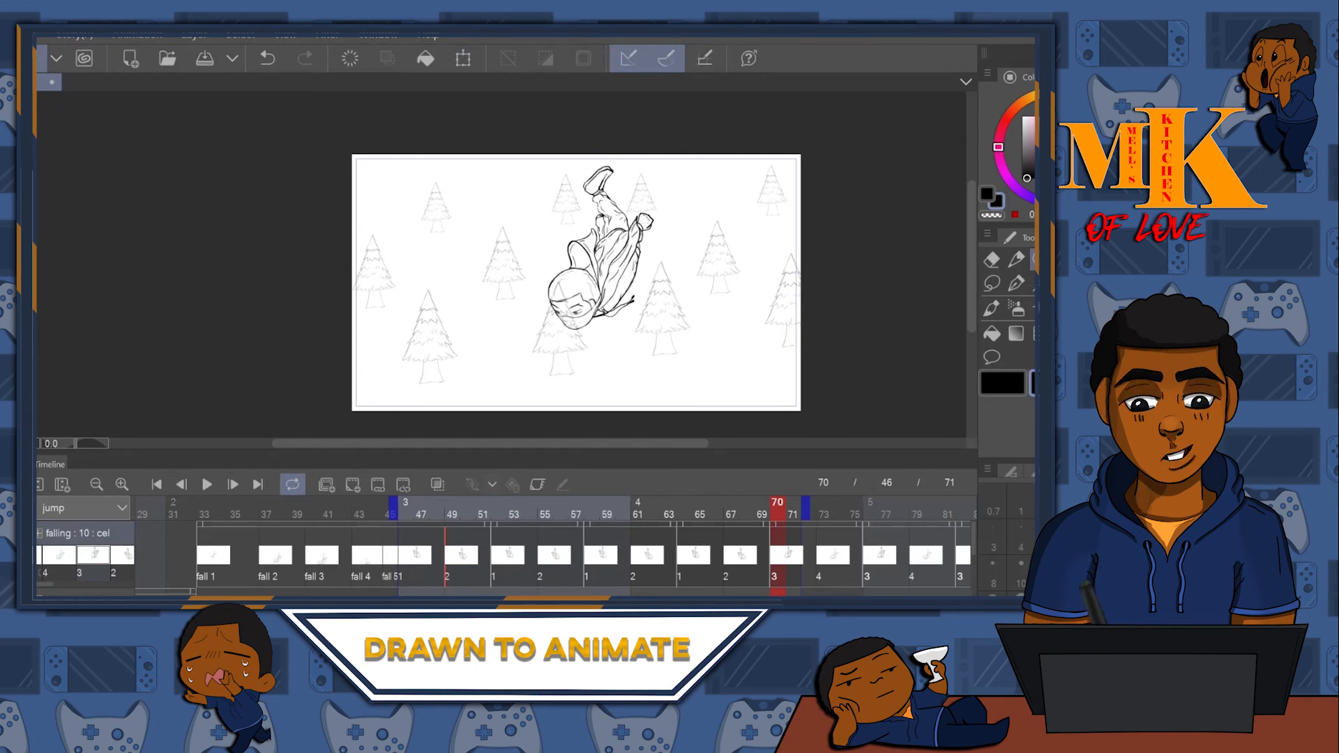
left_click(93, 562)
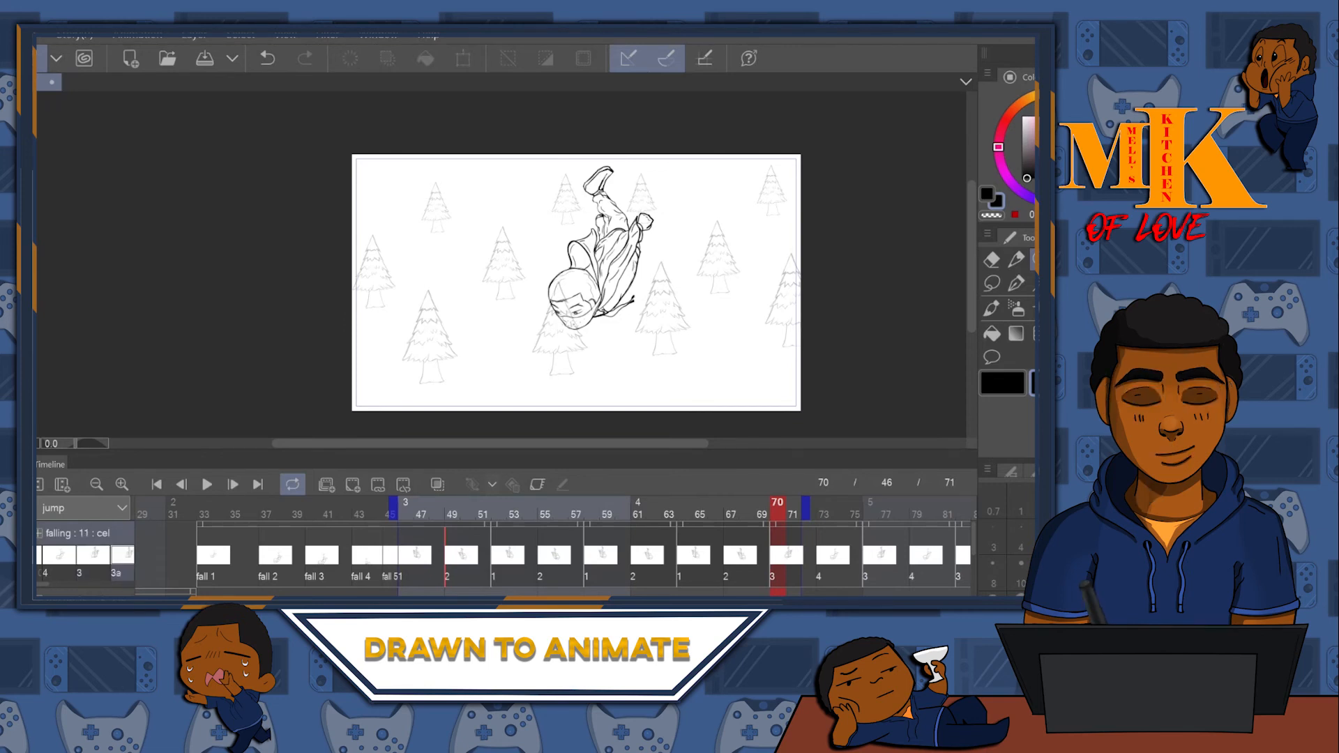
- Extend the playback range to end at frame 75 and select cel 4 at frame 73
key("Right")
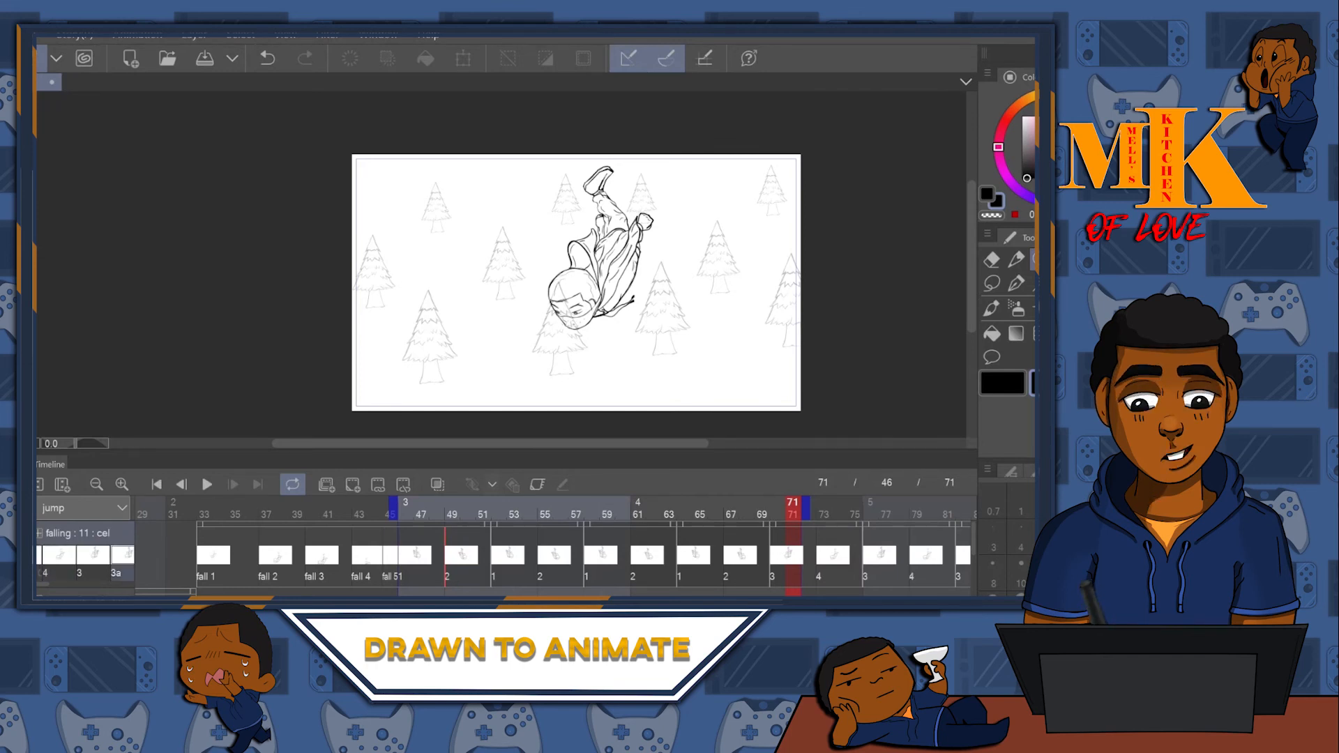
left_click(59, 555)
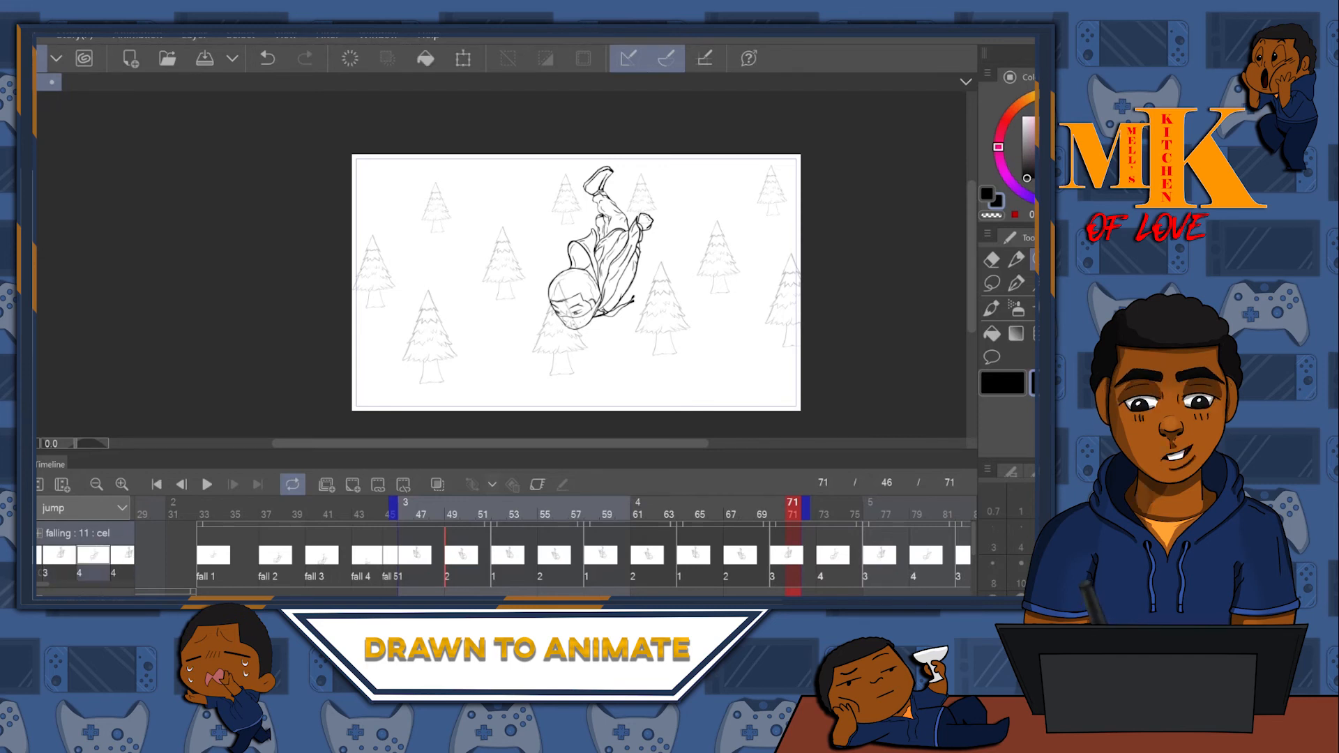
key("Delete")
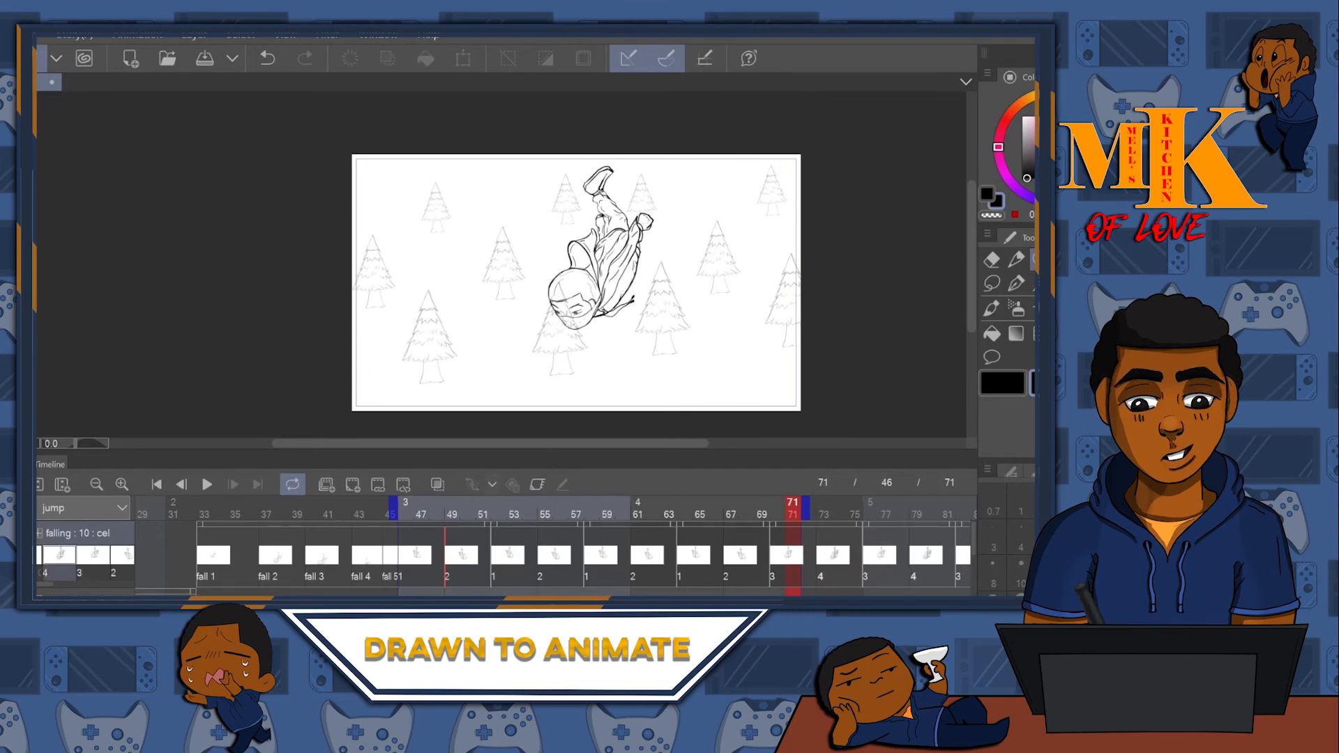
left_click(822, 562)
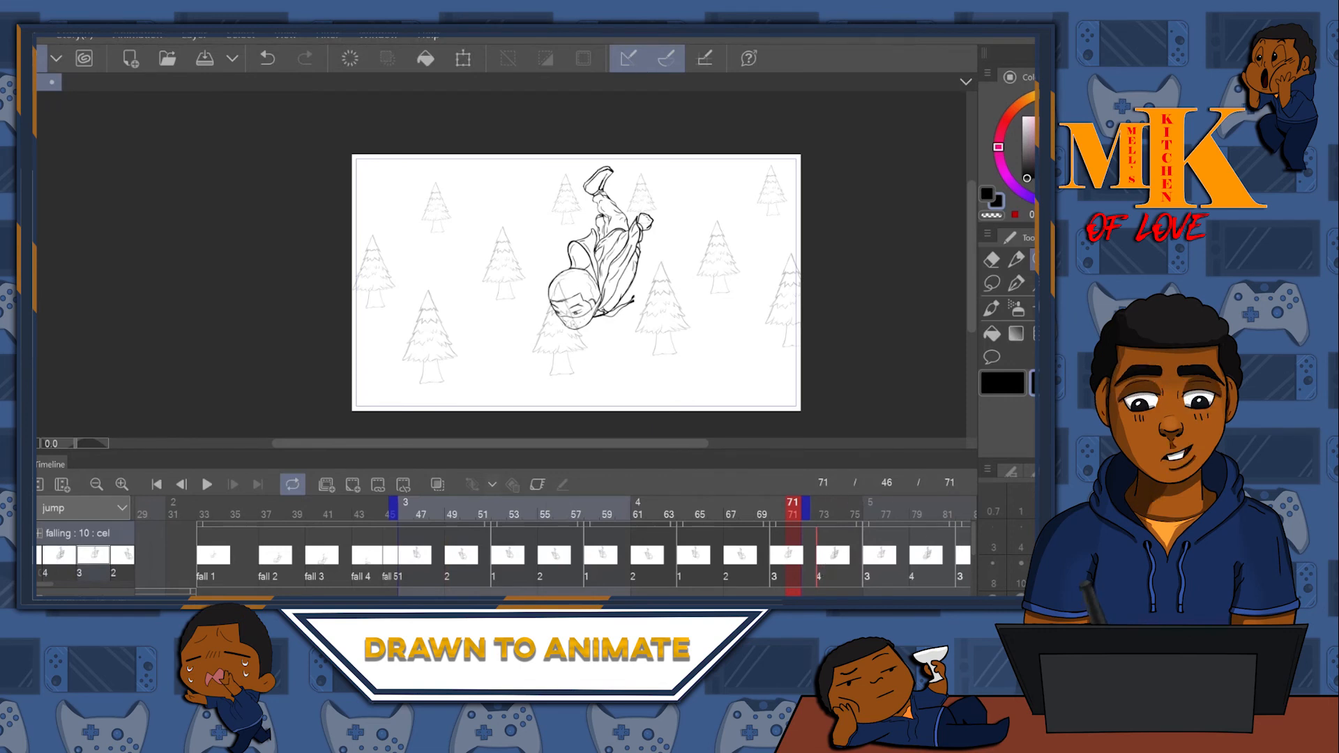
left_click(831, 563)
left_click_drag(809, 509, 873, 507)
left_click(823, 516)
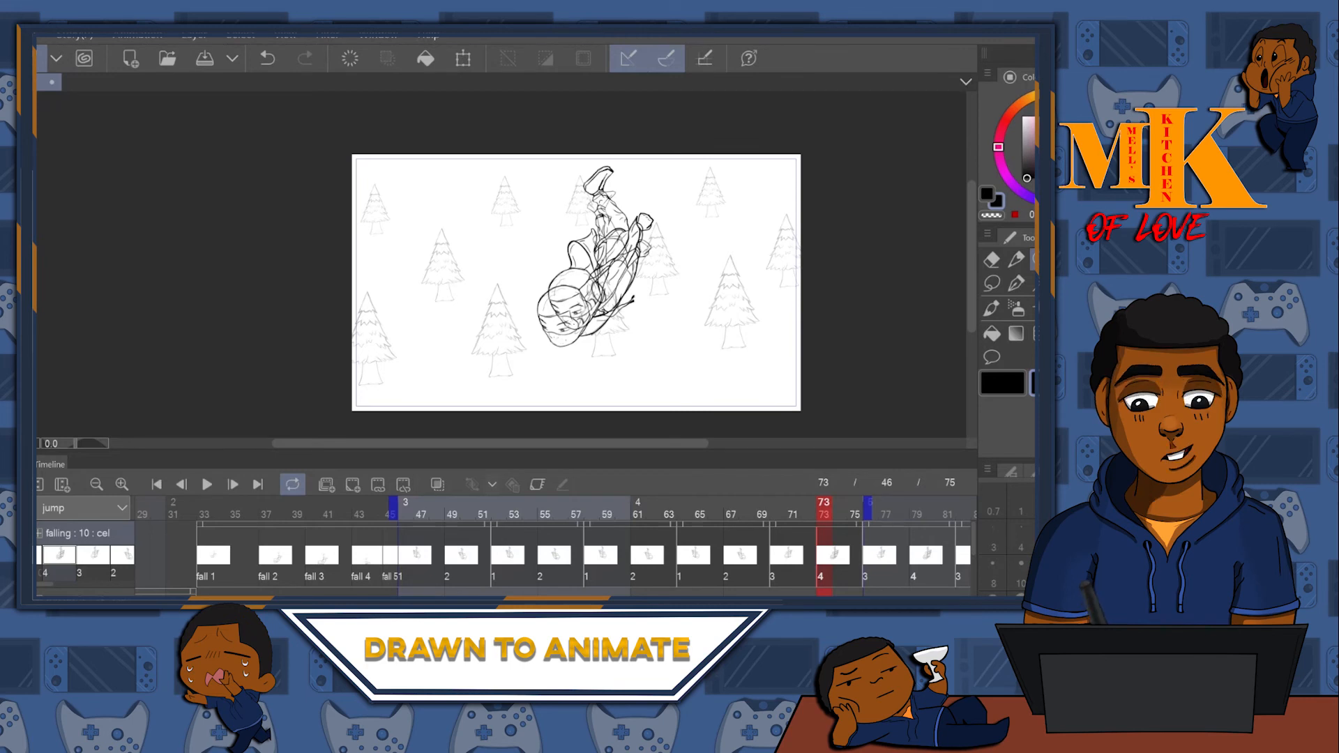
- Copy the cel 2 figure at frame 67 and paste it into cel 4 at frame 73
left_click(731, 514)
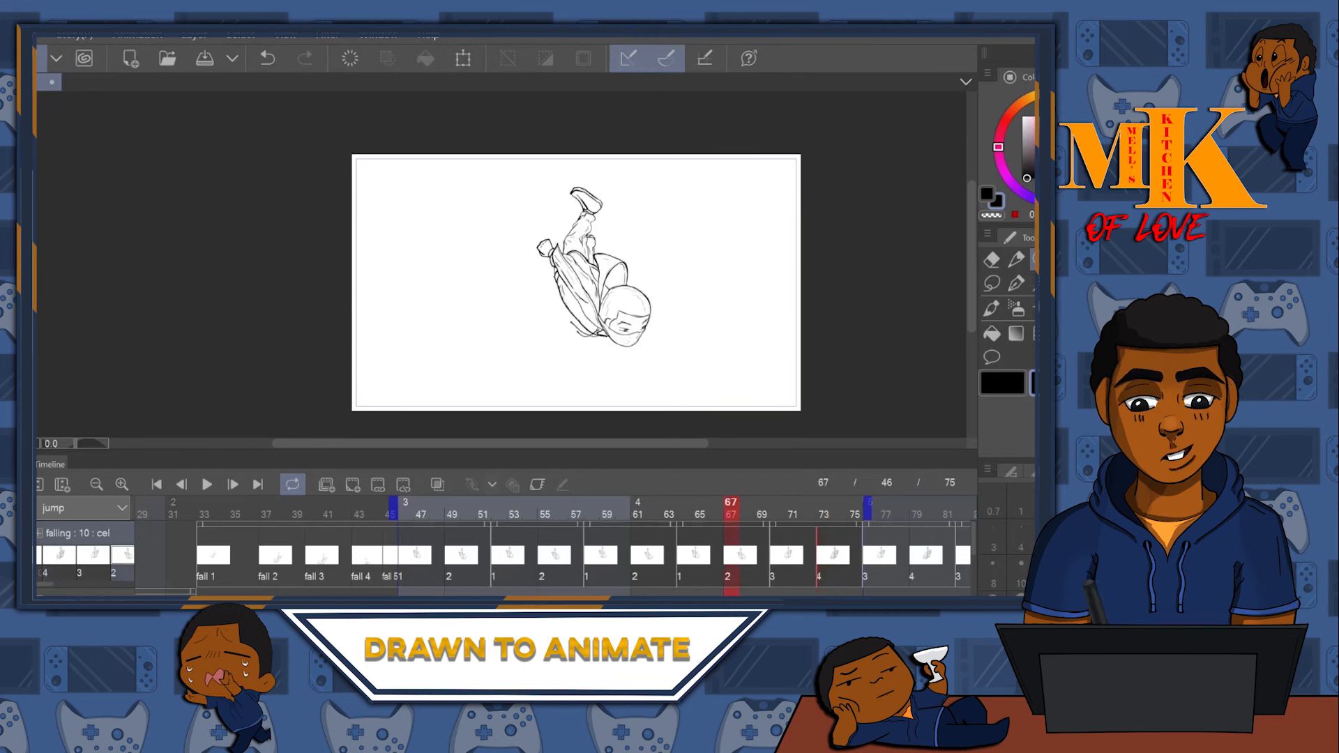
key("ctrl+shift+n")
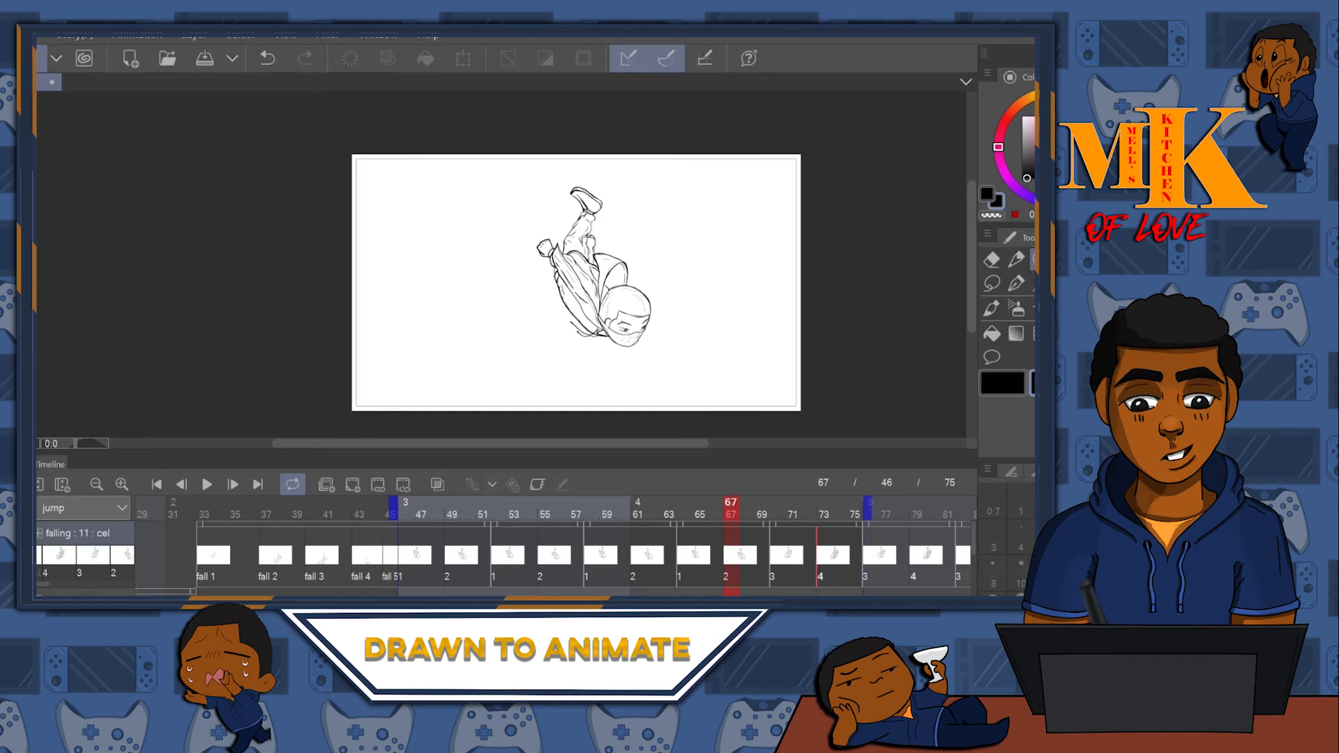
left_click(824, 515)
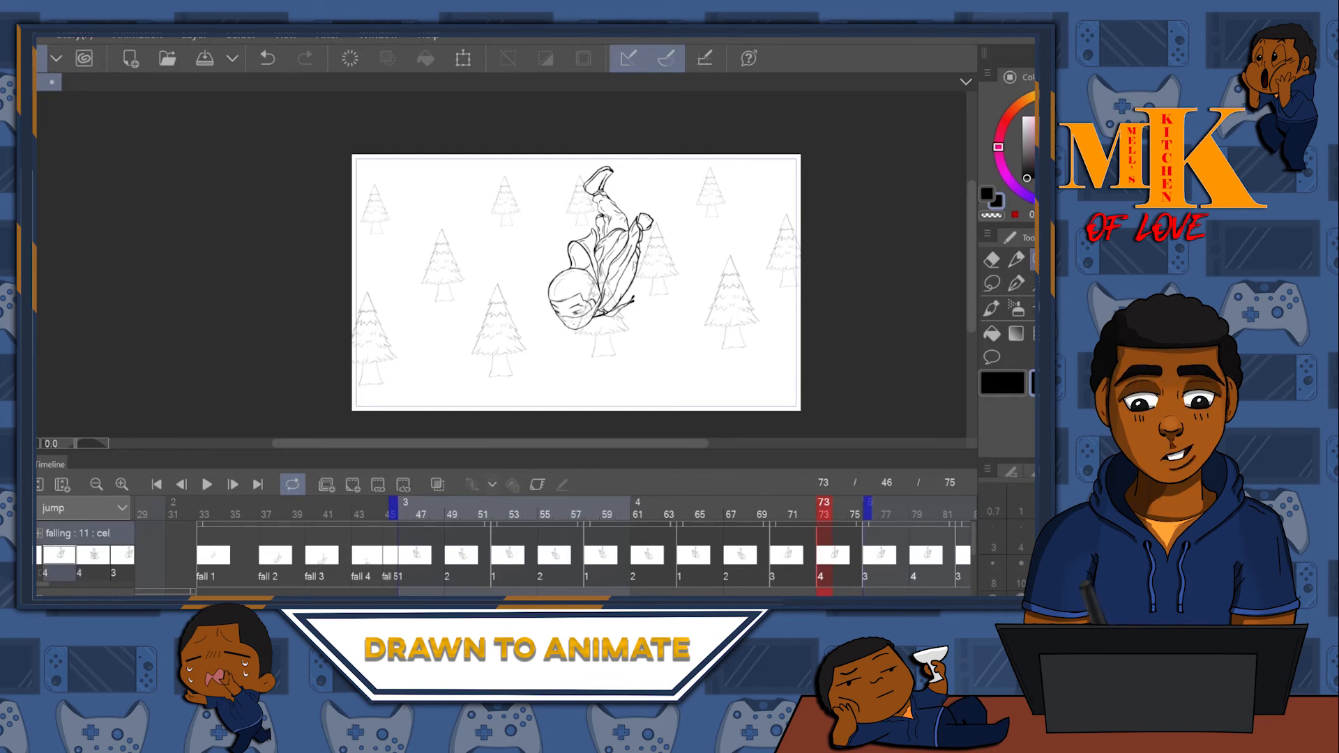
left_click(642, 279)
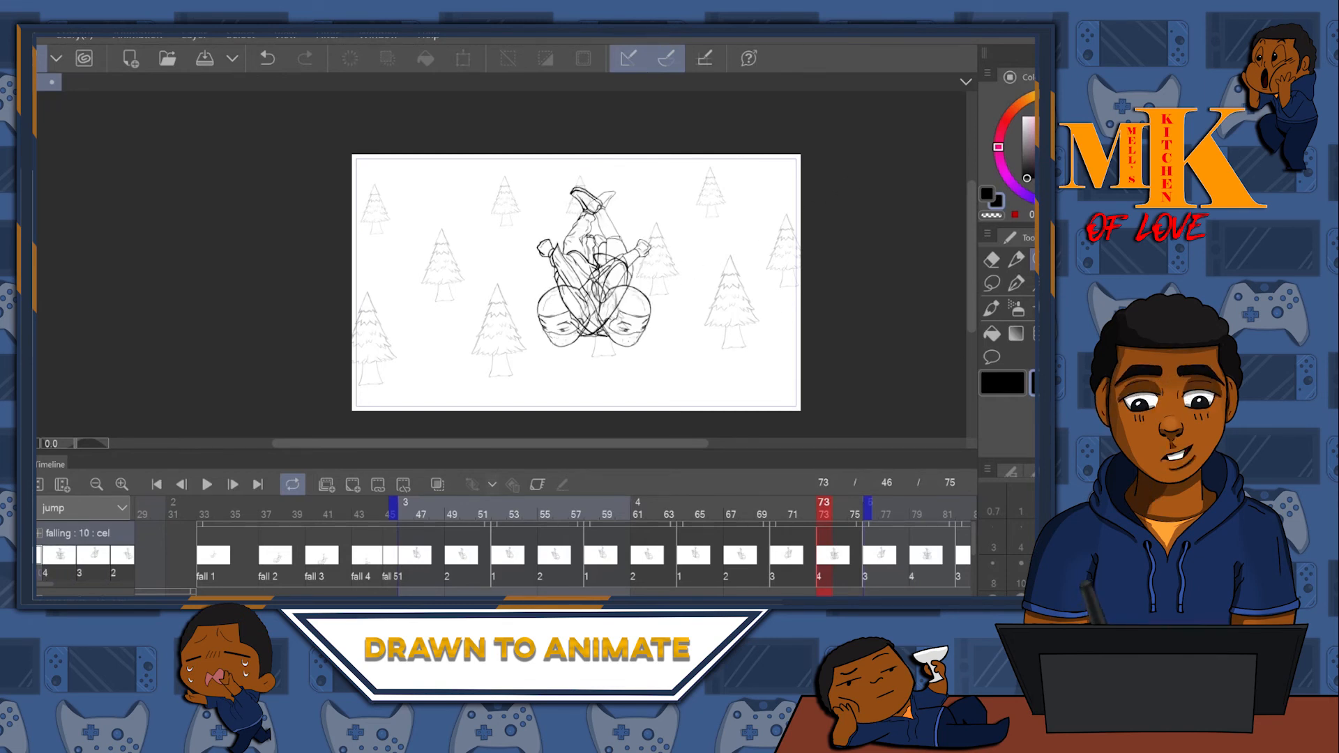
- Flip the pasted figure in cel 4 horizontally, apply the transform, and remove the old drawing beneath it
left_click(59, 555)
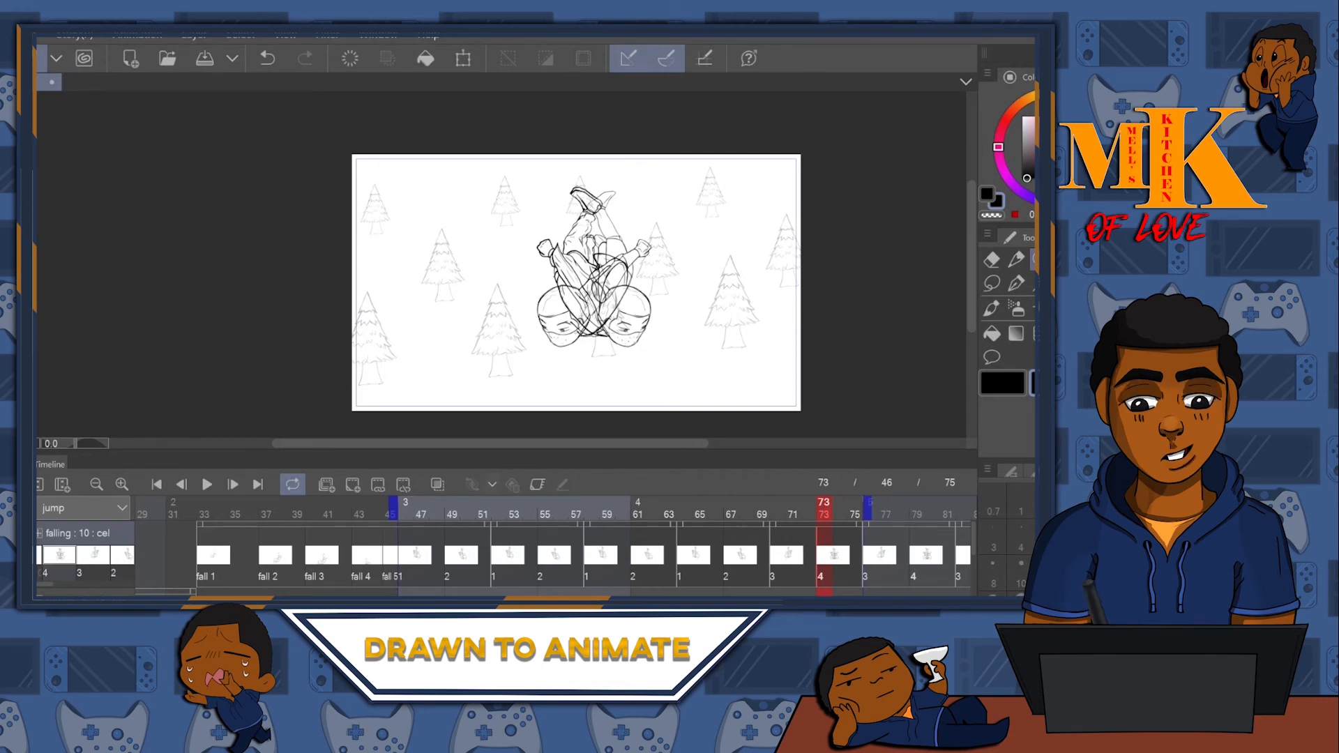
key("ctrl+z")
key("ctrl+y")
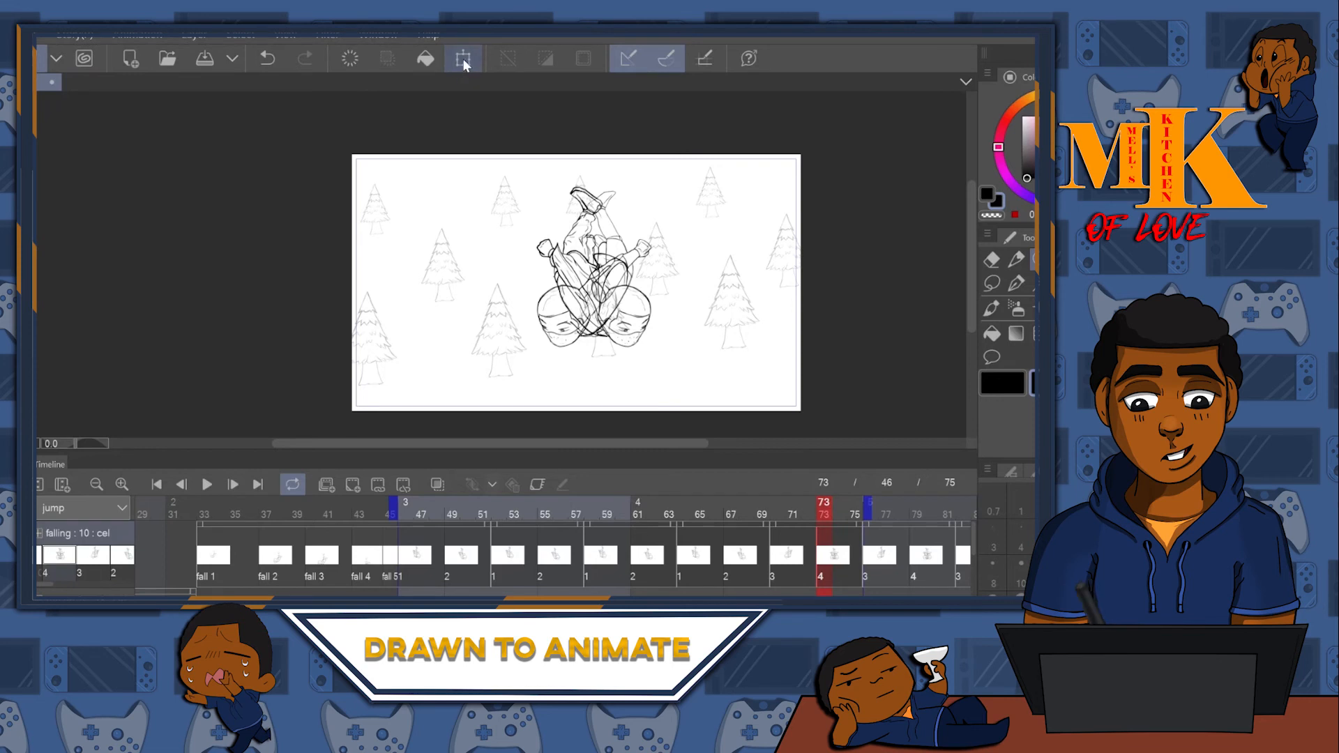
left_click(463, 60)
key("h")
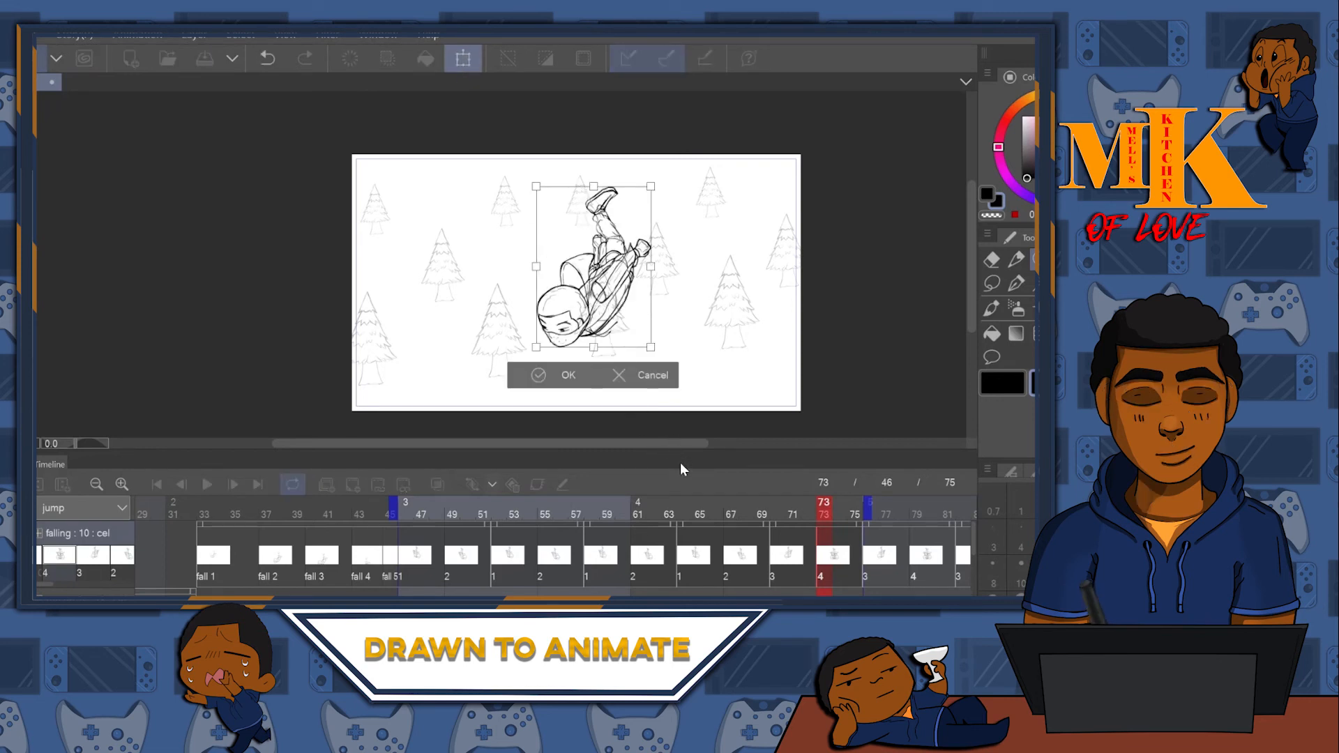
left_click(552, 383)
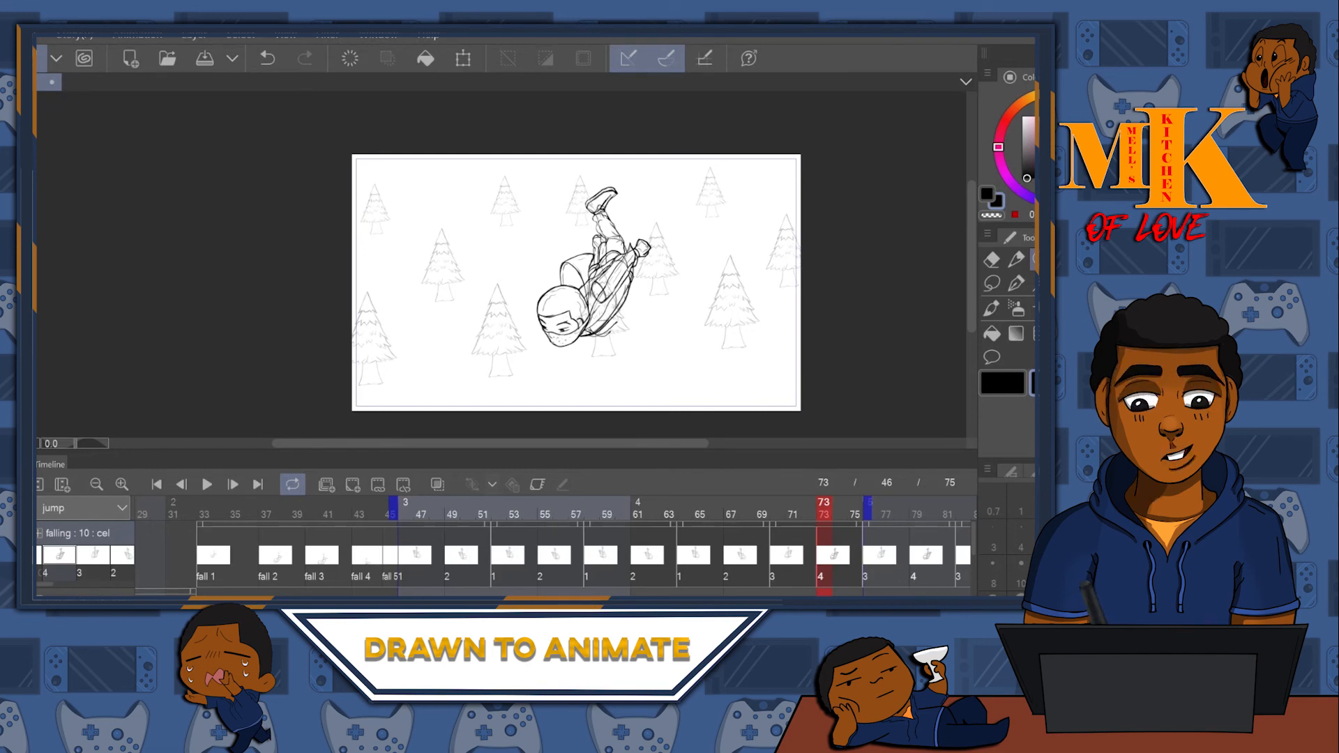
key("ctrl+z")
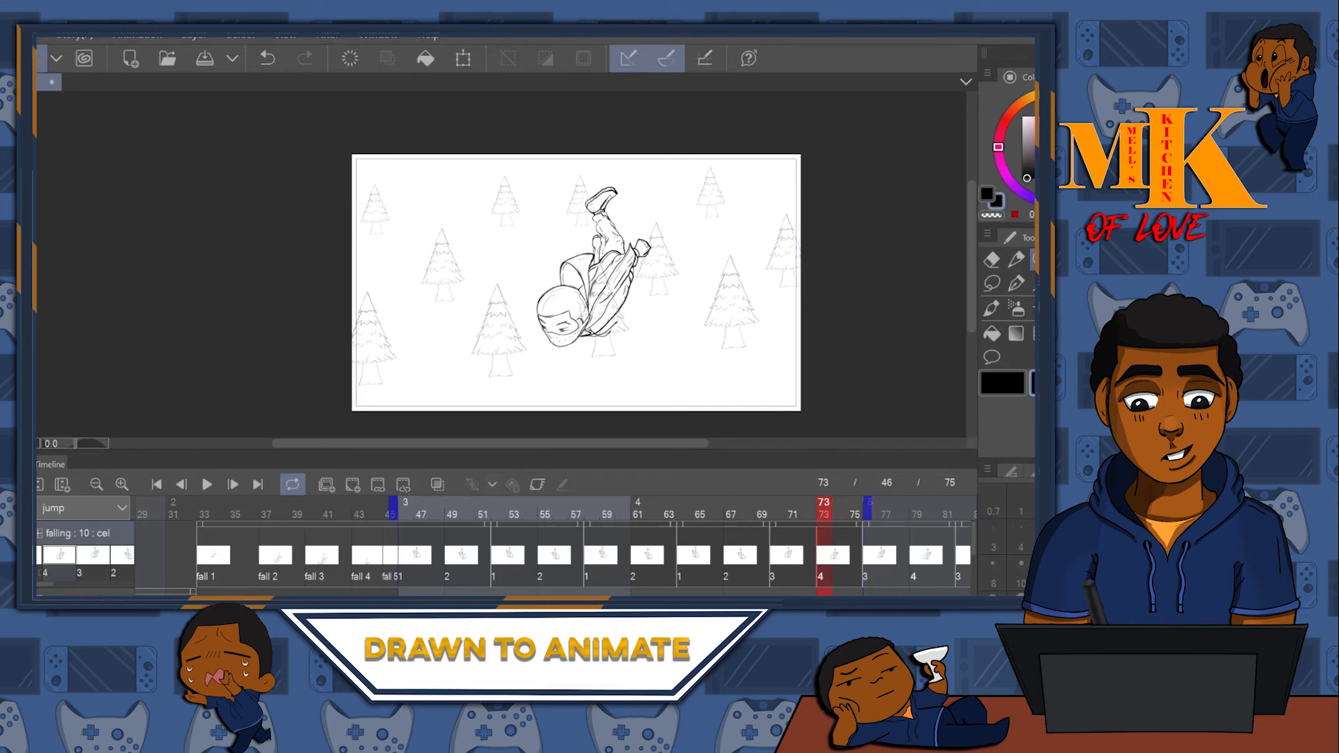
- Switch back and forth between frames 70 and 73 to compare the two flipped falling poses
left_click(854, 514)
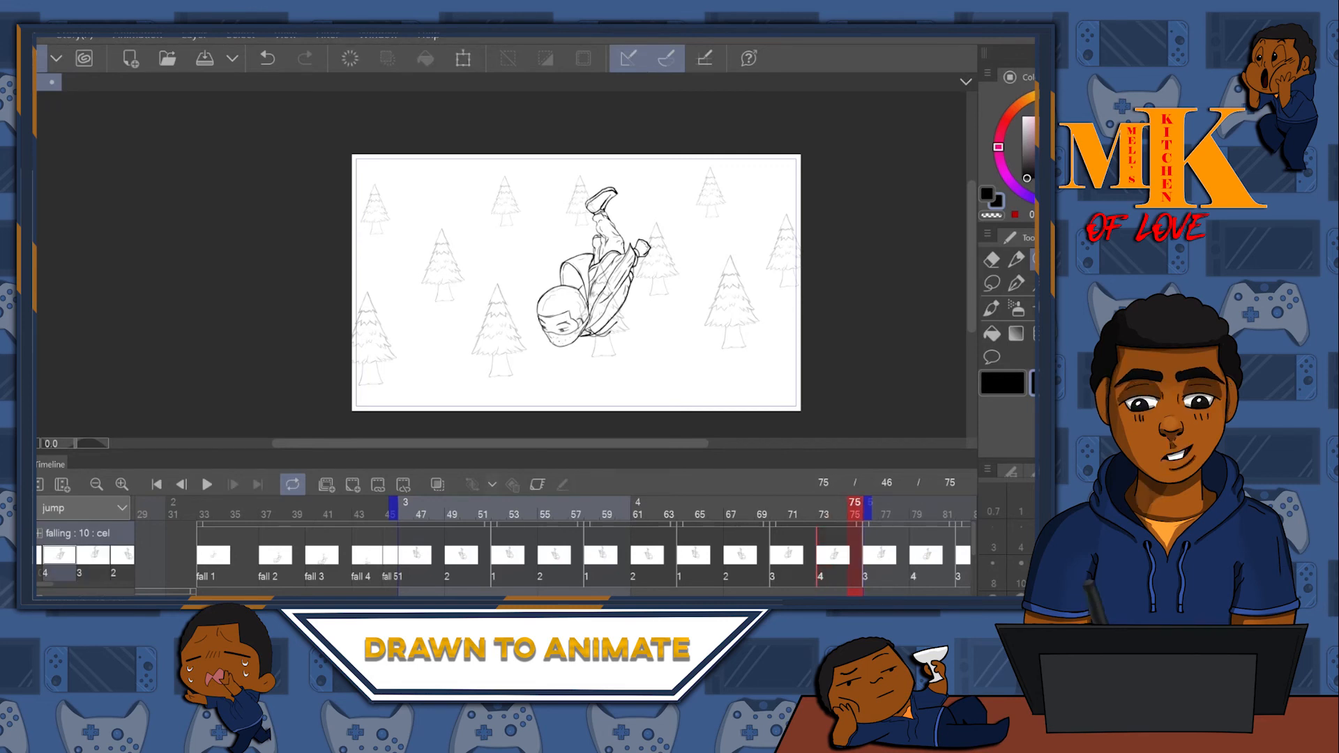
left_click(770, 554)
left_click(775, 555)
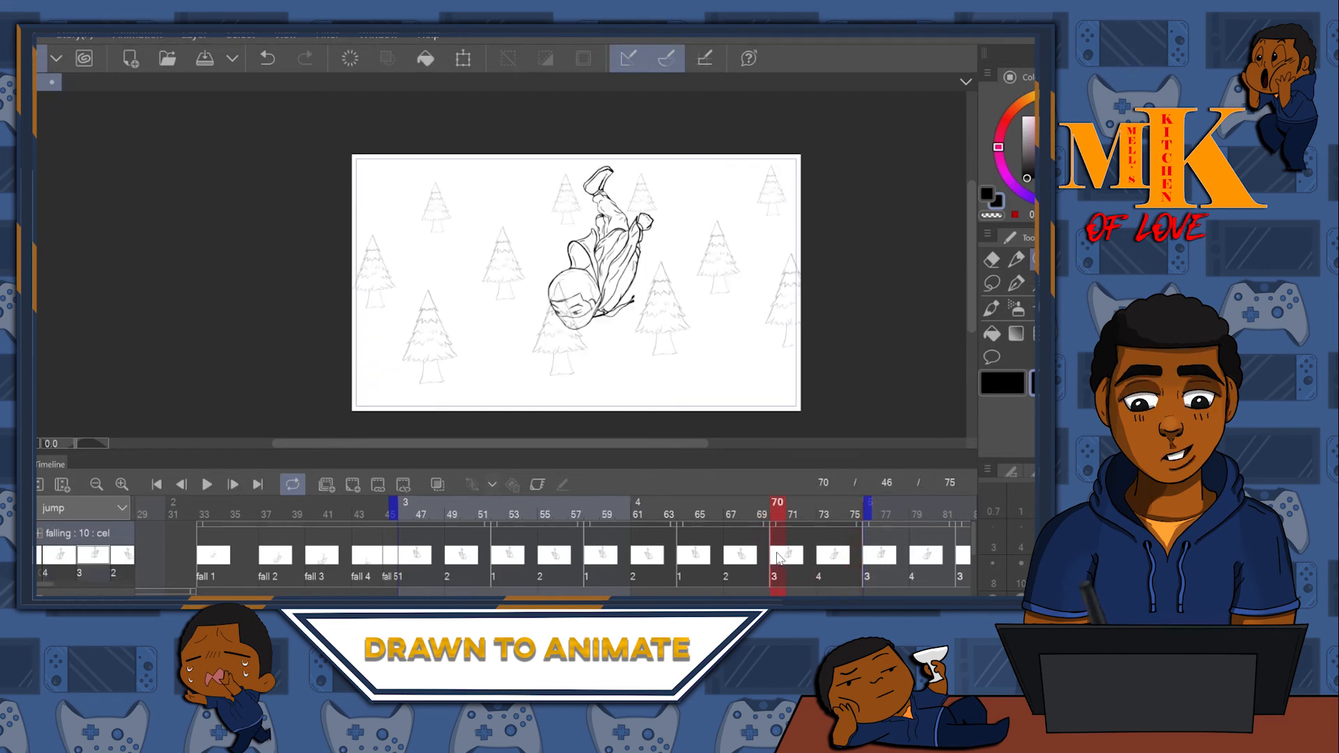
left_click(819, 561)
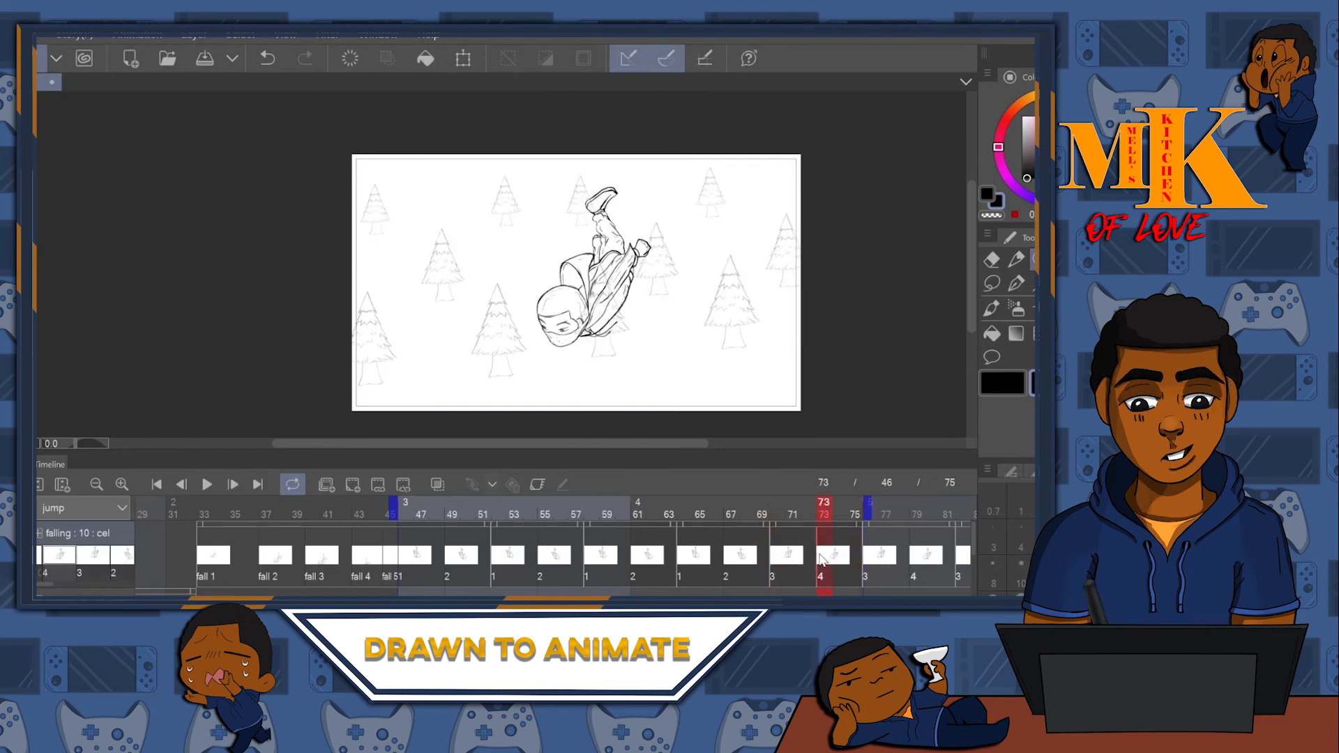
left_click(781, 558)
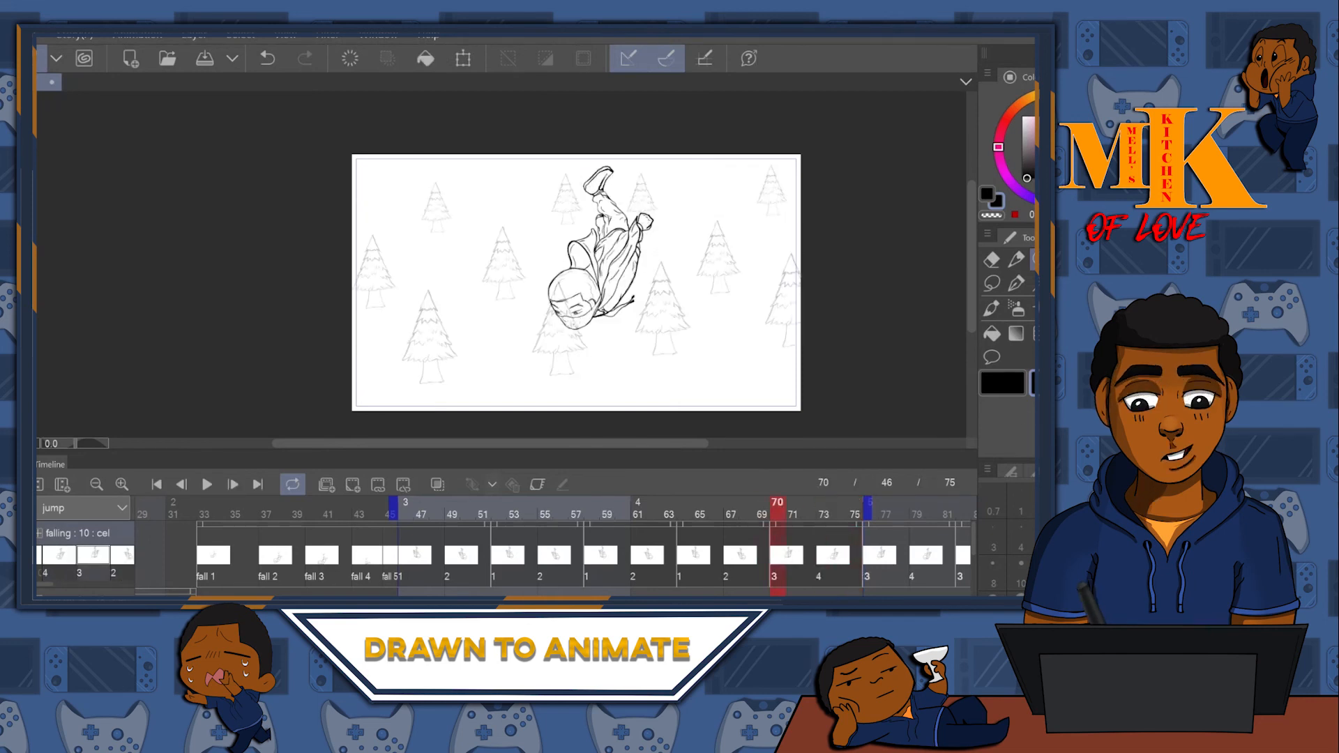
left_click(818, 557)
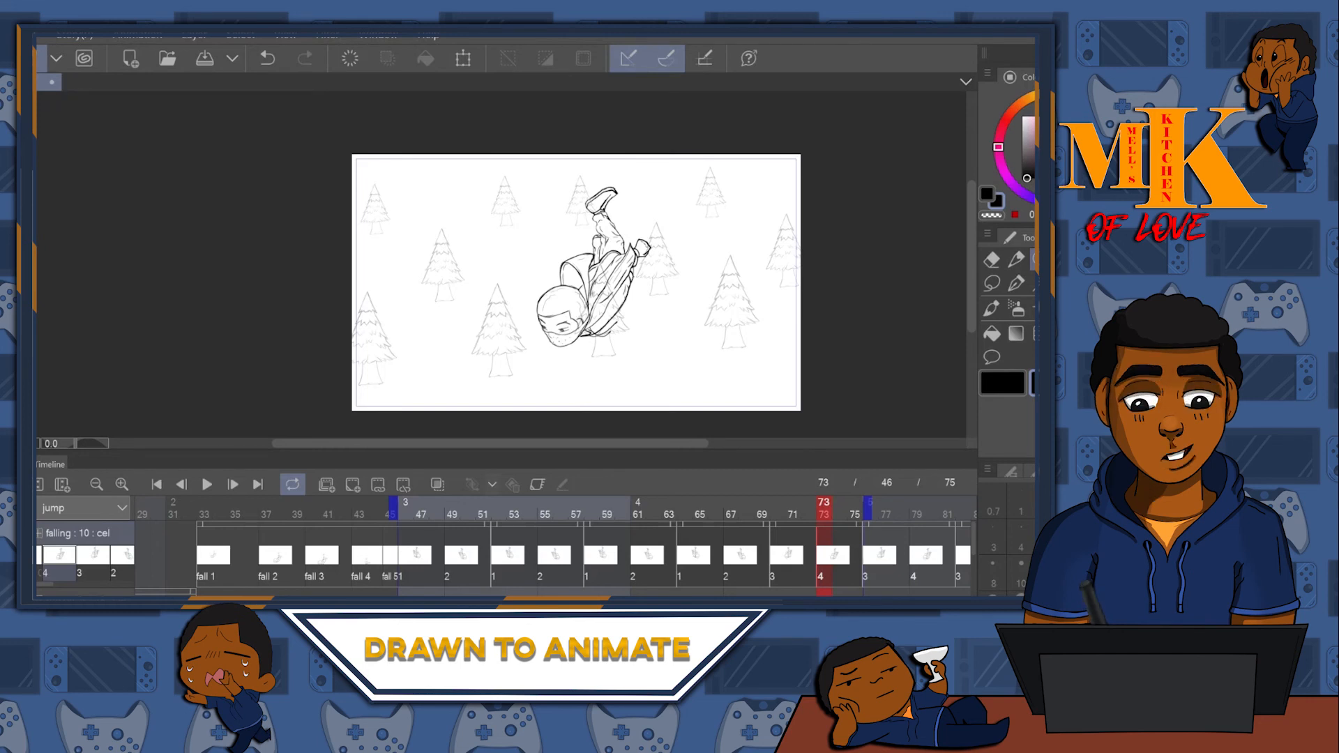
key("period")
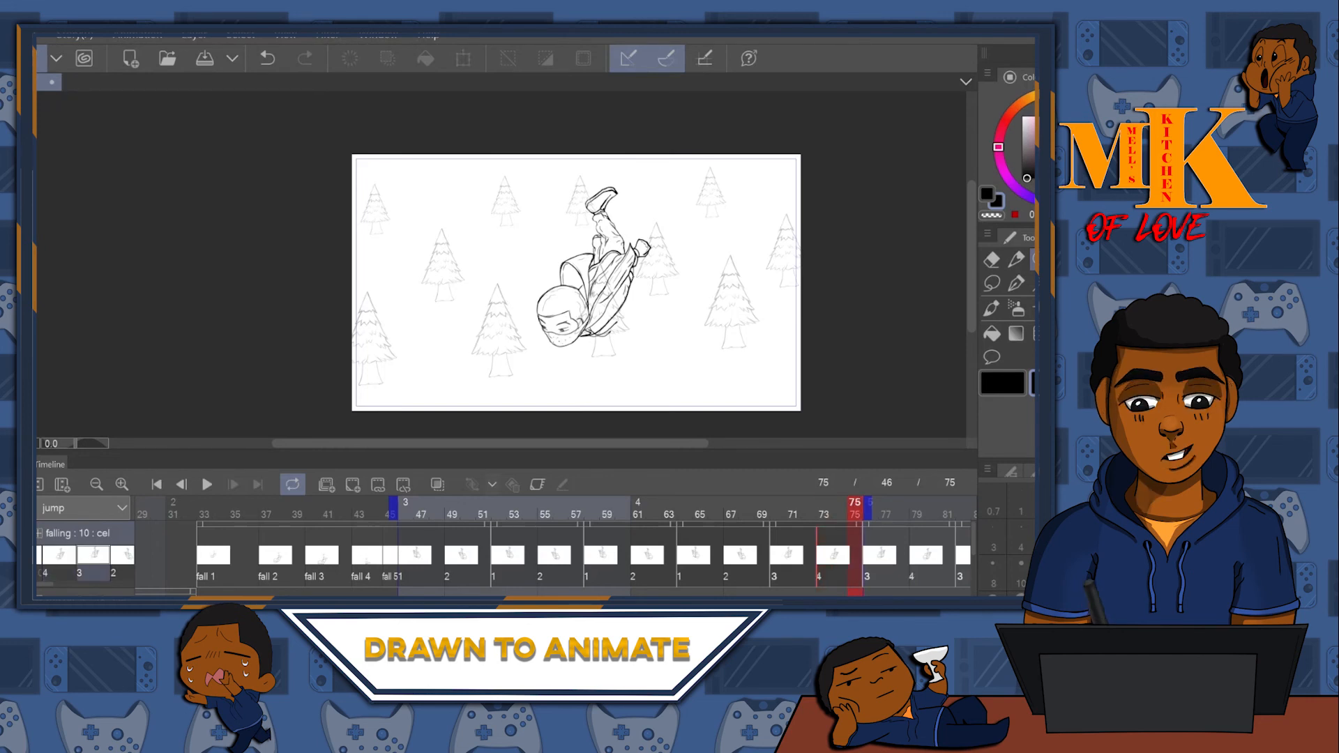
- Add cel 5 to the falling folder at frame 76 and extend the playback range to frame 78
key("alt+shift+n")
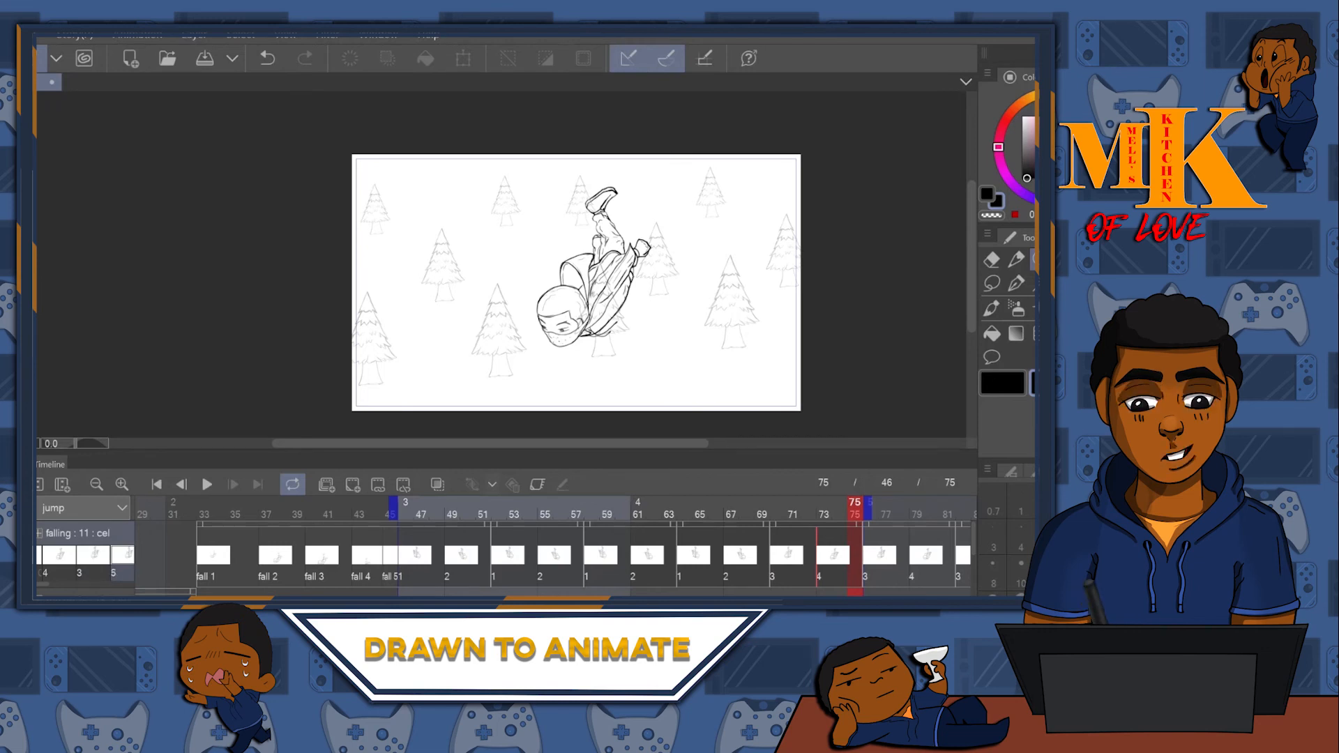
type("5")
key("Return")
key("alt+[")
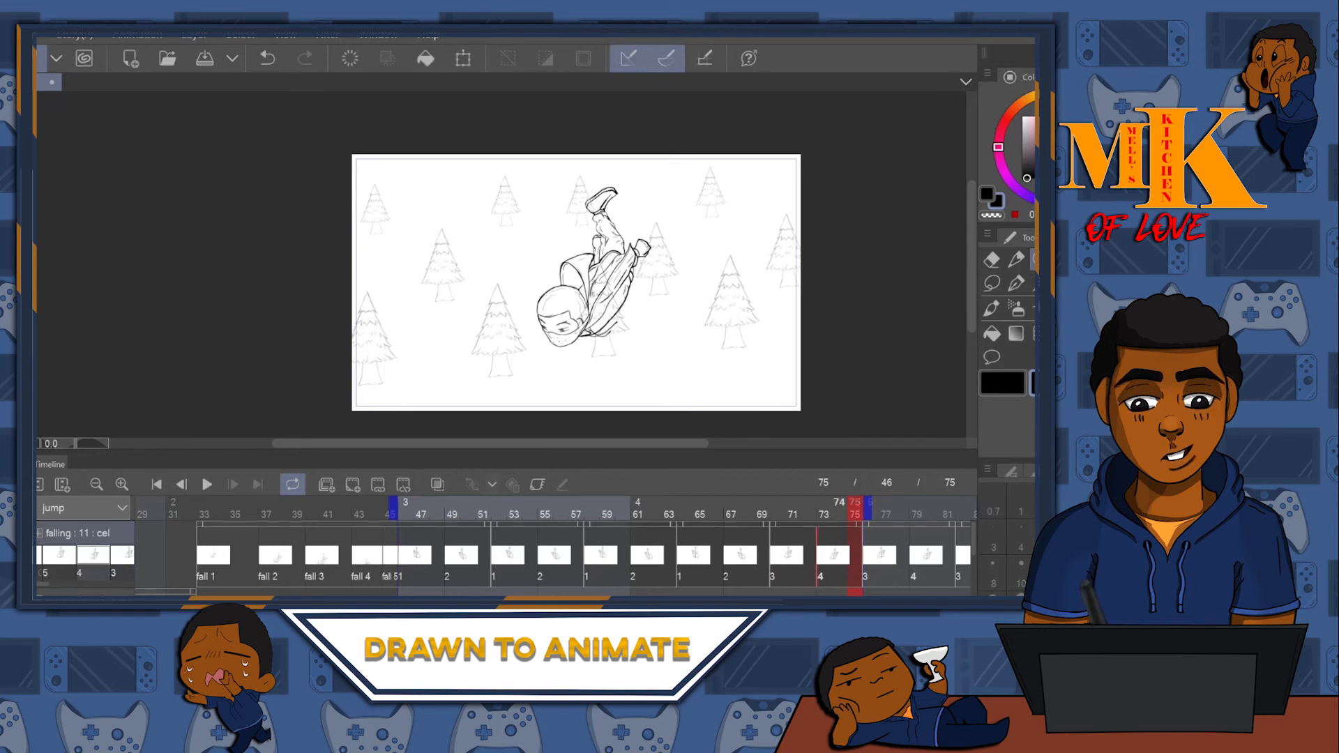
left_click_drag(868, 505, 914, 505)
left_click(868, 562)
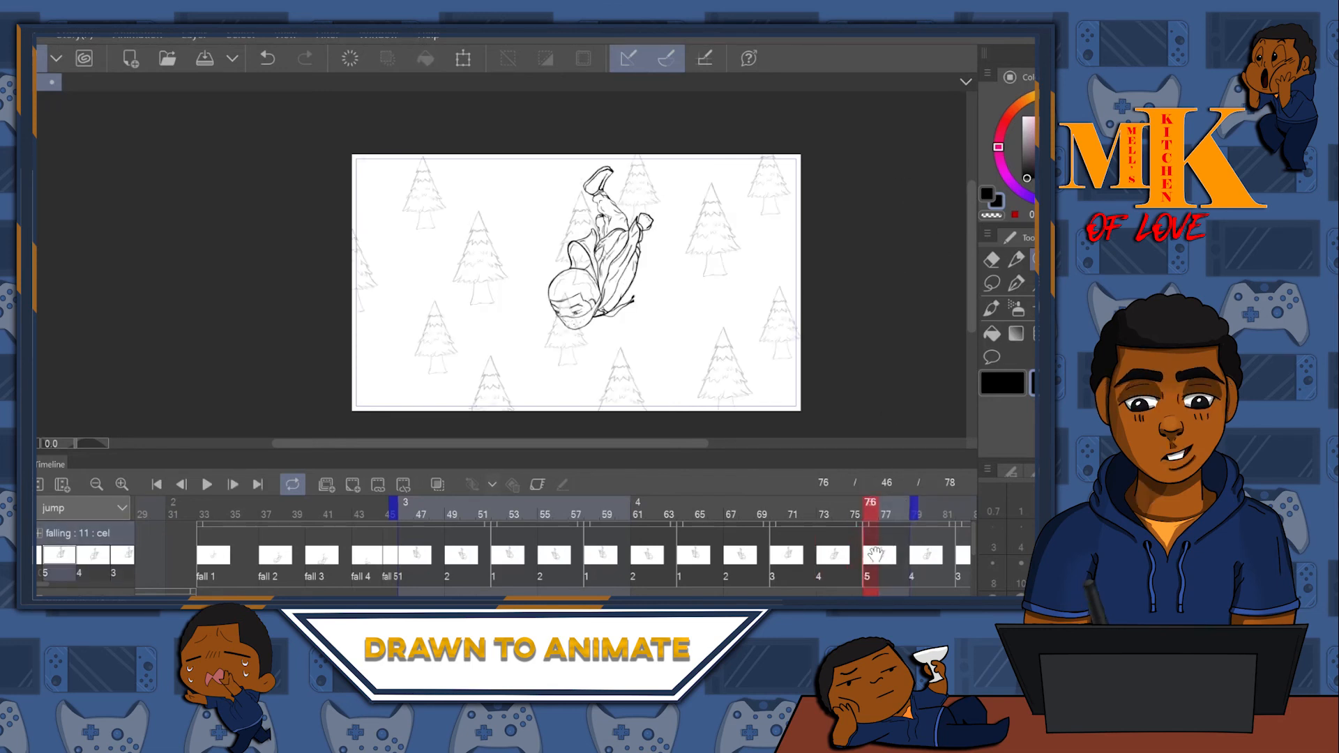
- Move and rotate the cel 5 figure to line up with the green onion-skin pose, and apply the transform
left_click_drag(804, 452, 792, 568)
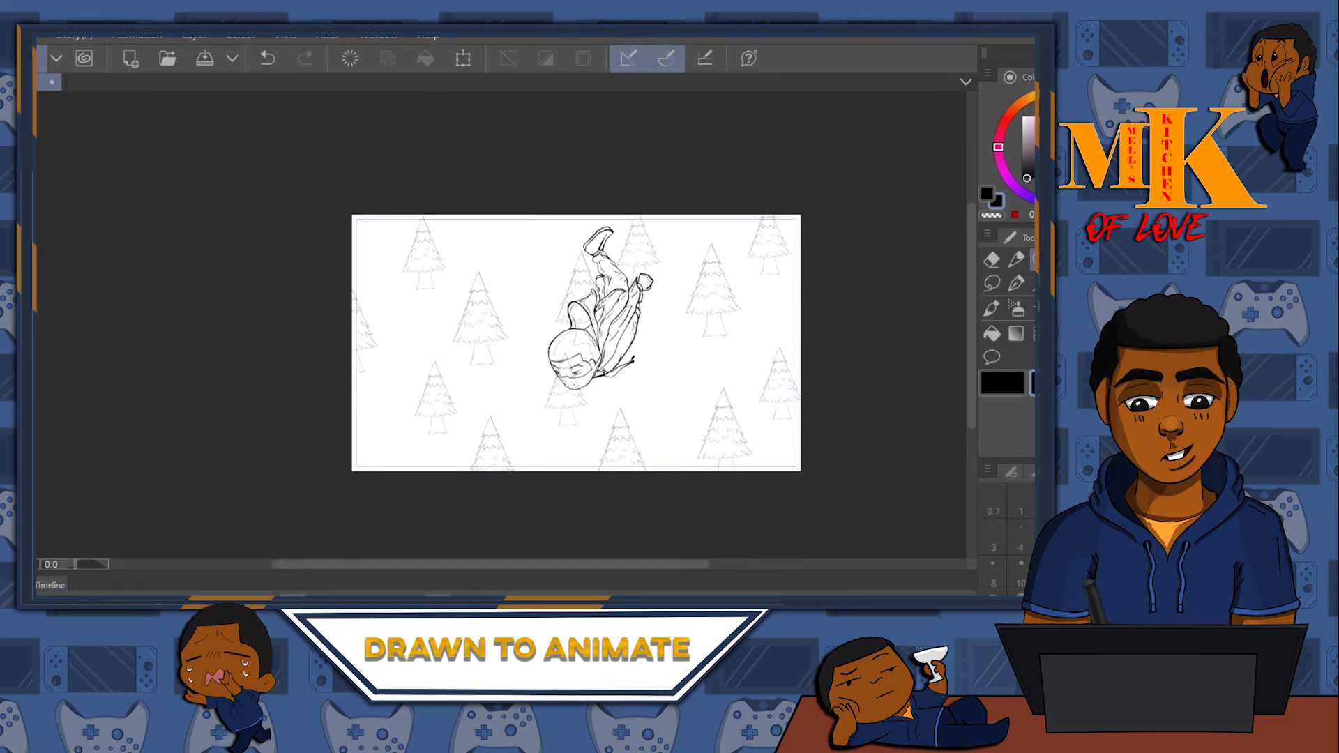
scroll(631, 315, "up", 3)
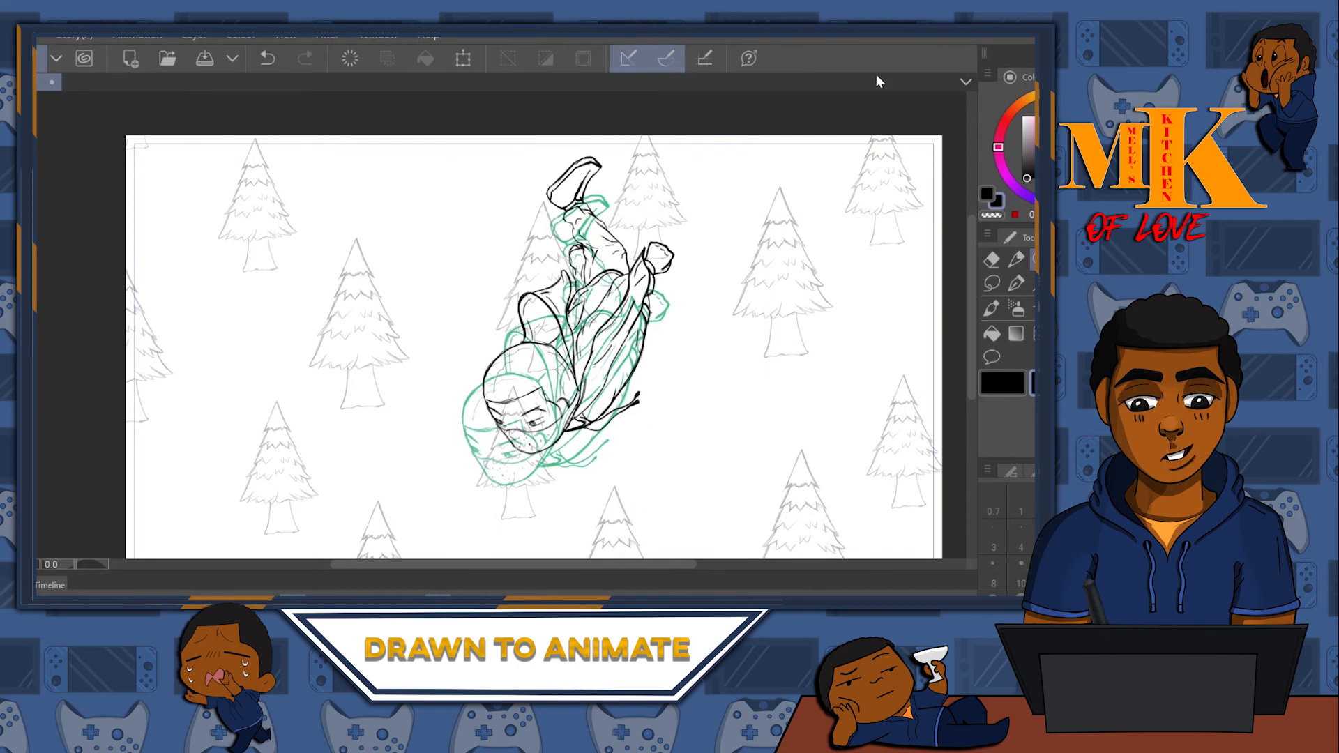
left_click(466, 57)
scroll(627, 311, "down", 2)
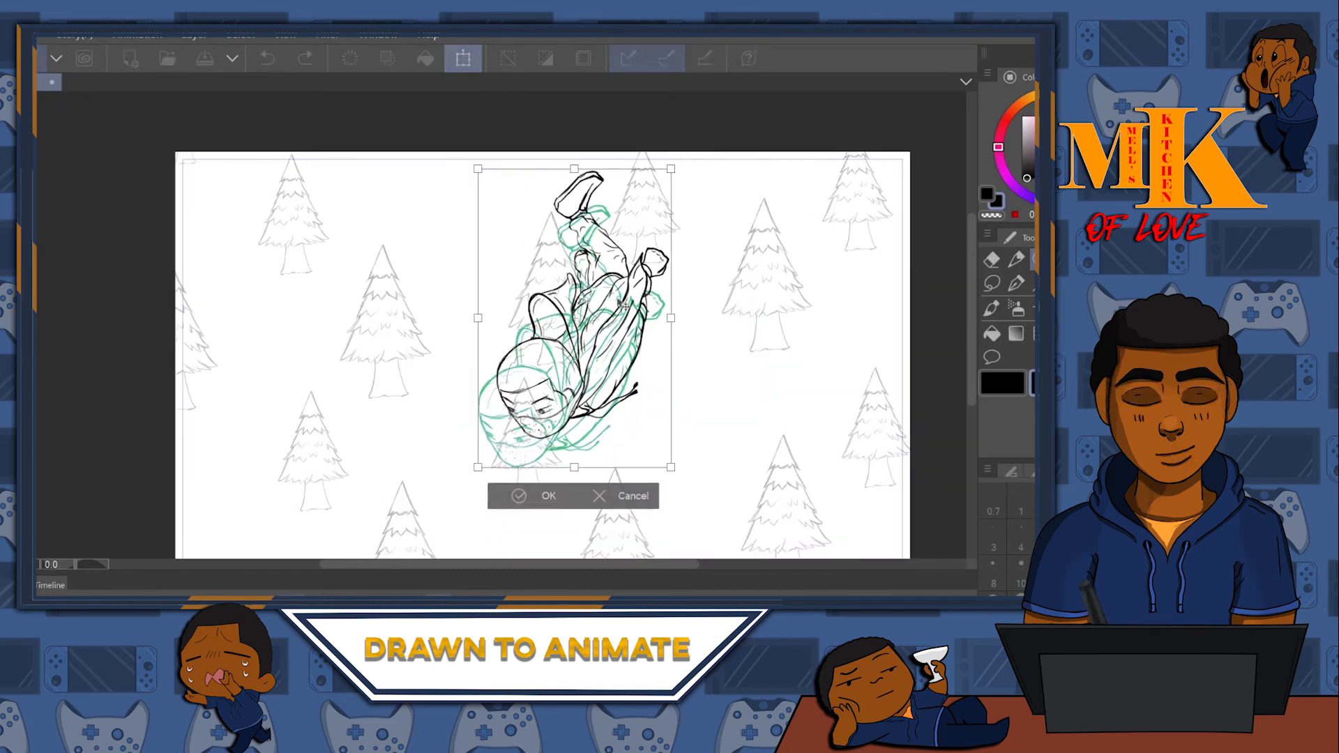
left_click_drag(613, 336, 654, 343)
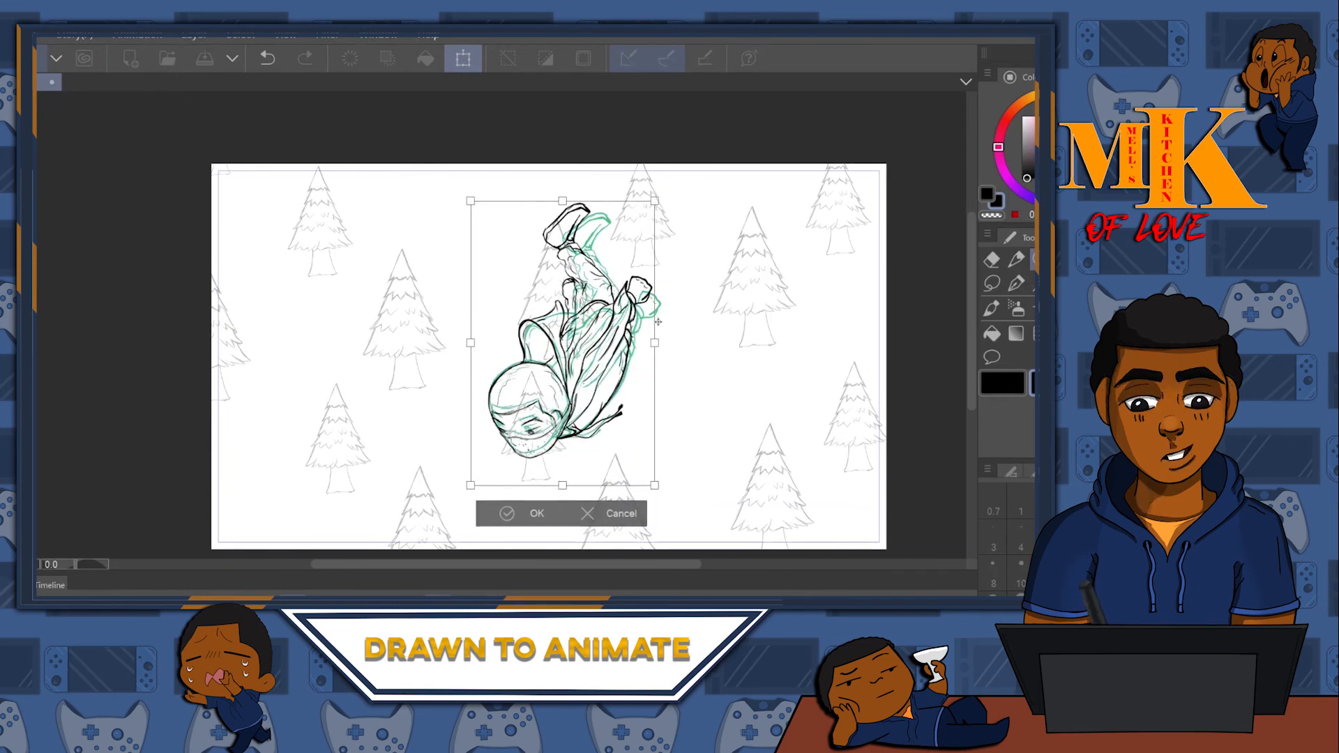
left_click_drag(696, 203, 697, 224)
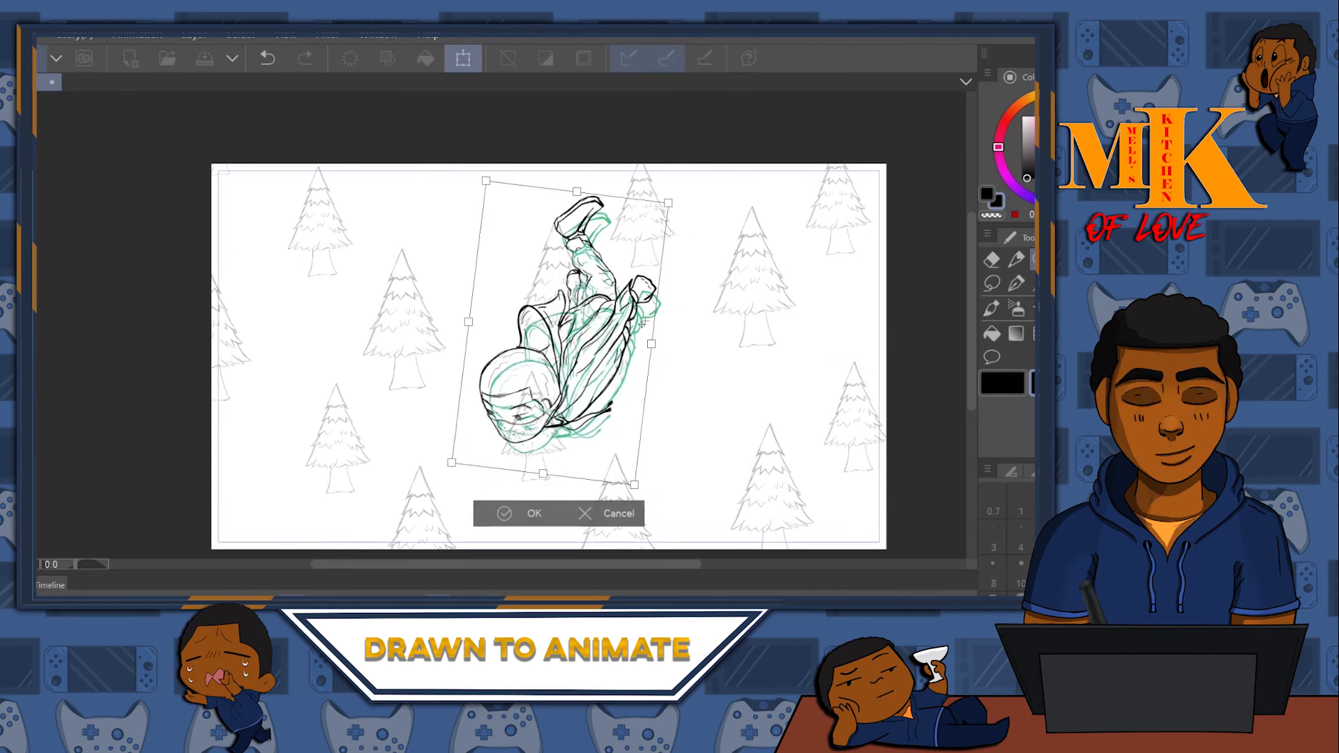
left_click_drag(631, 343, 637, 356)
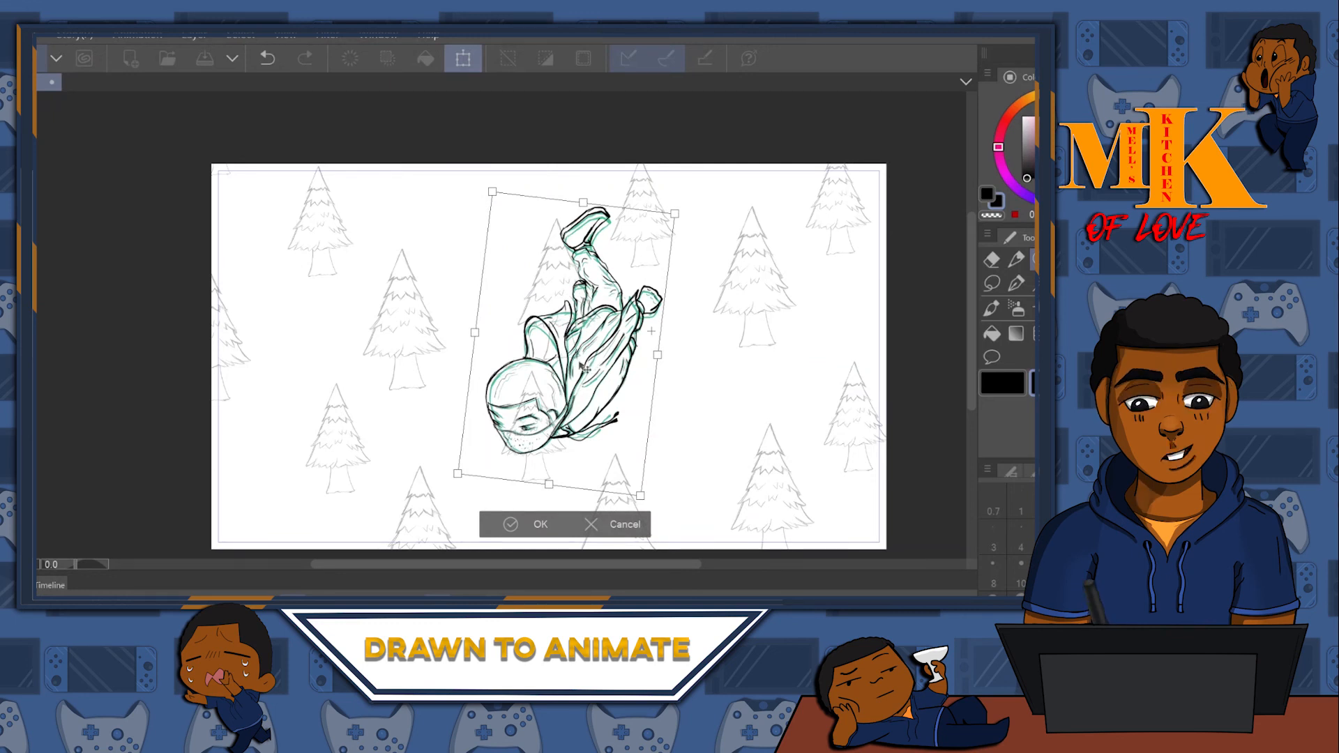
left_click(524, 519)
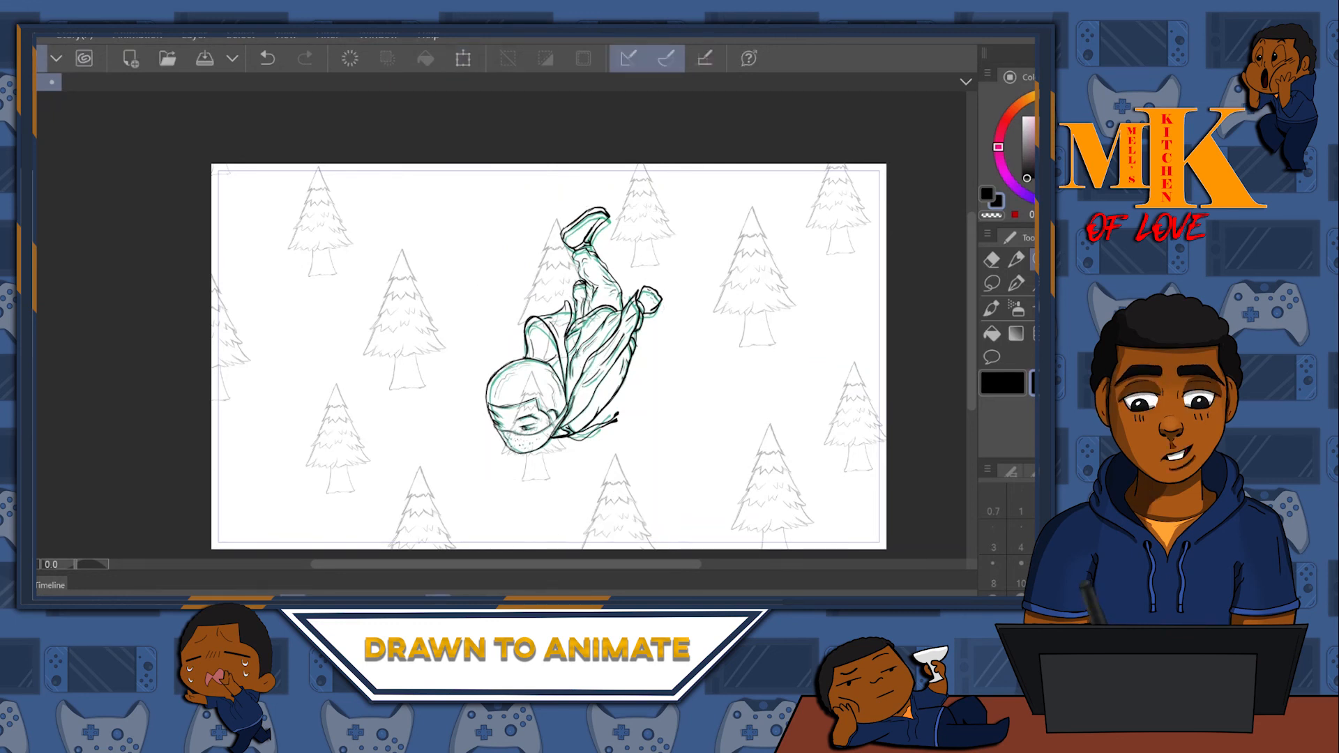
- Set the playback range to start at frame 73 and turn off onion skin
left_click_drag(732, 573, 725, 412)
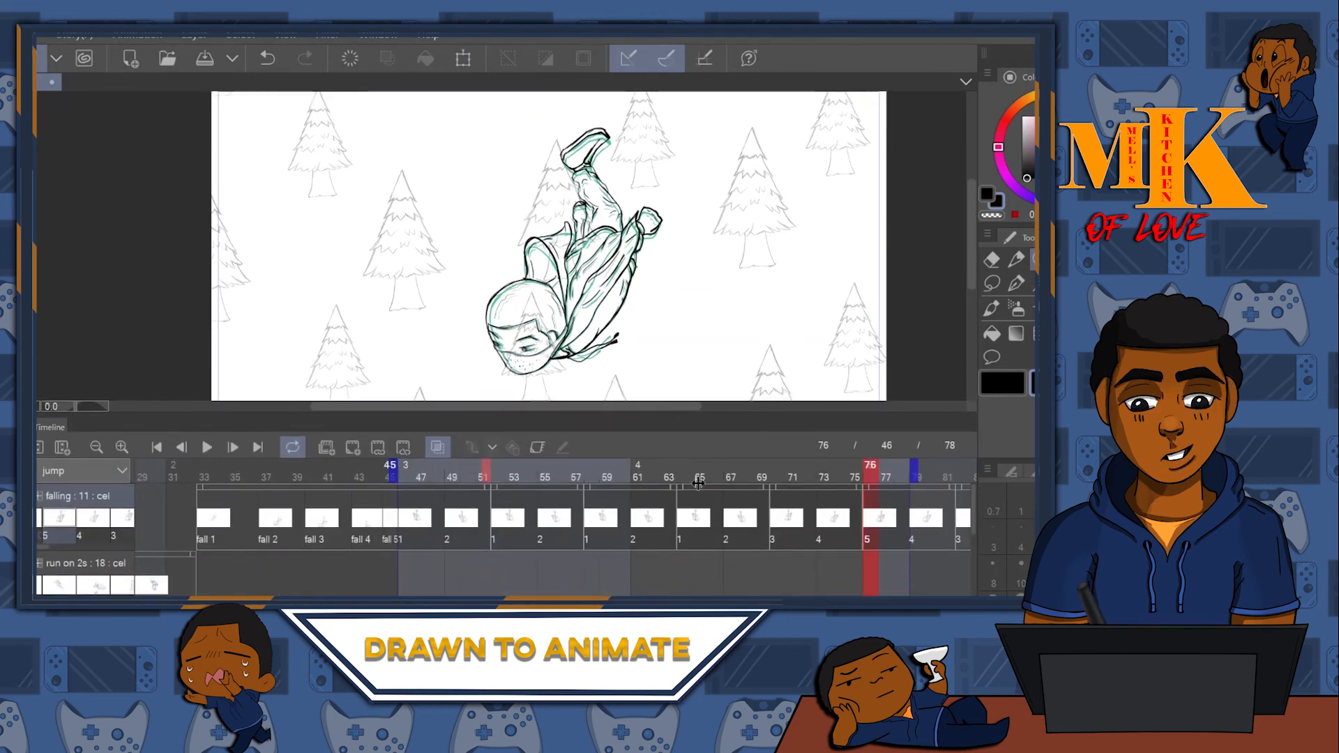
left_click_drag(798, 476, 811, 476)
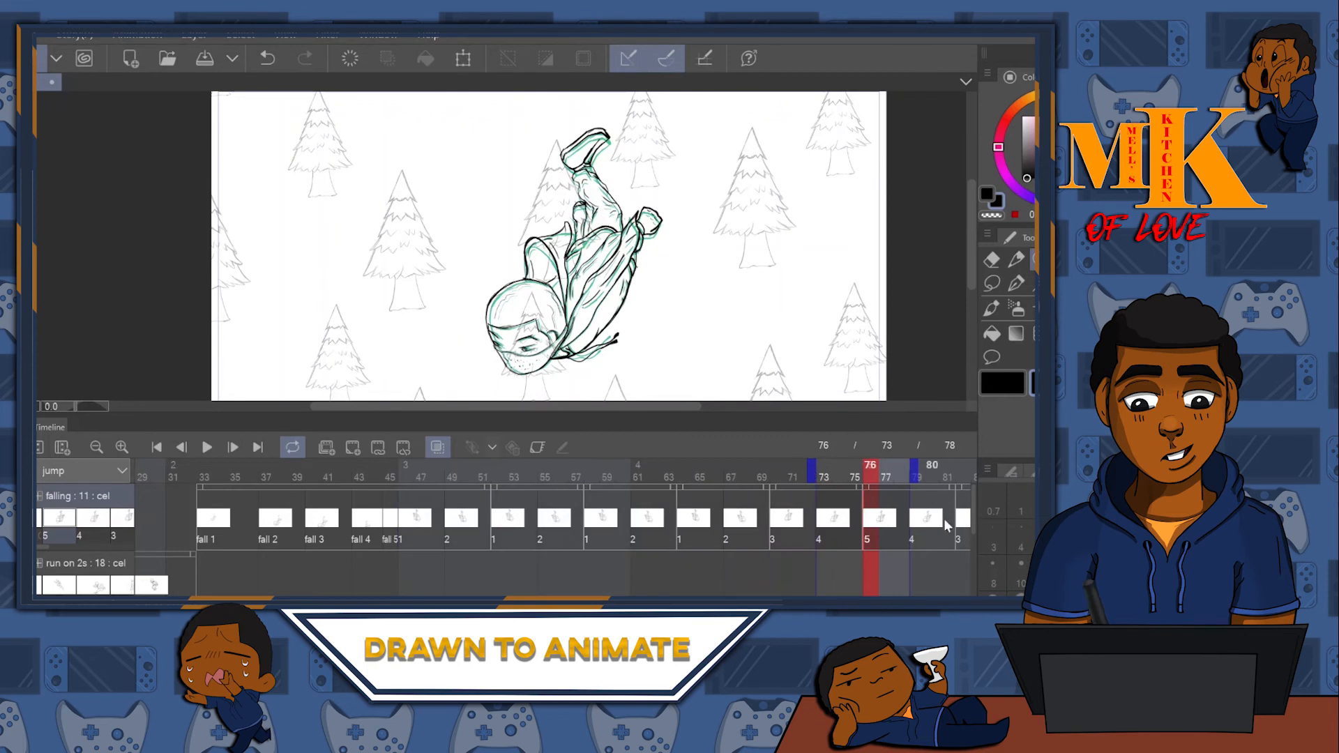
scroll(397, 253, "down", 2)
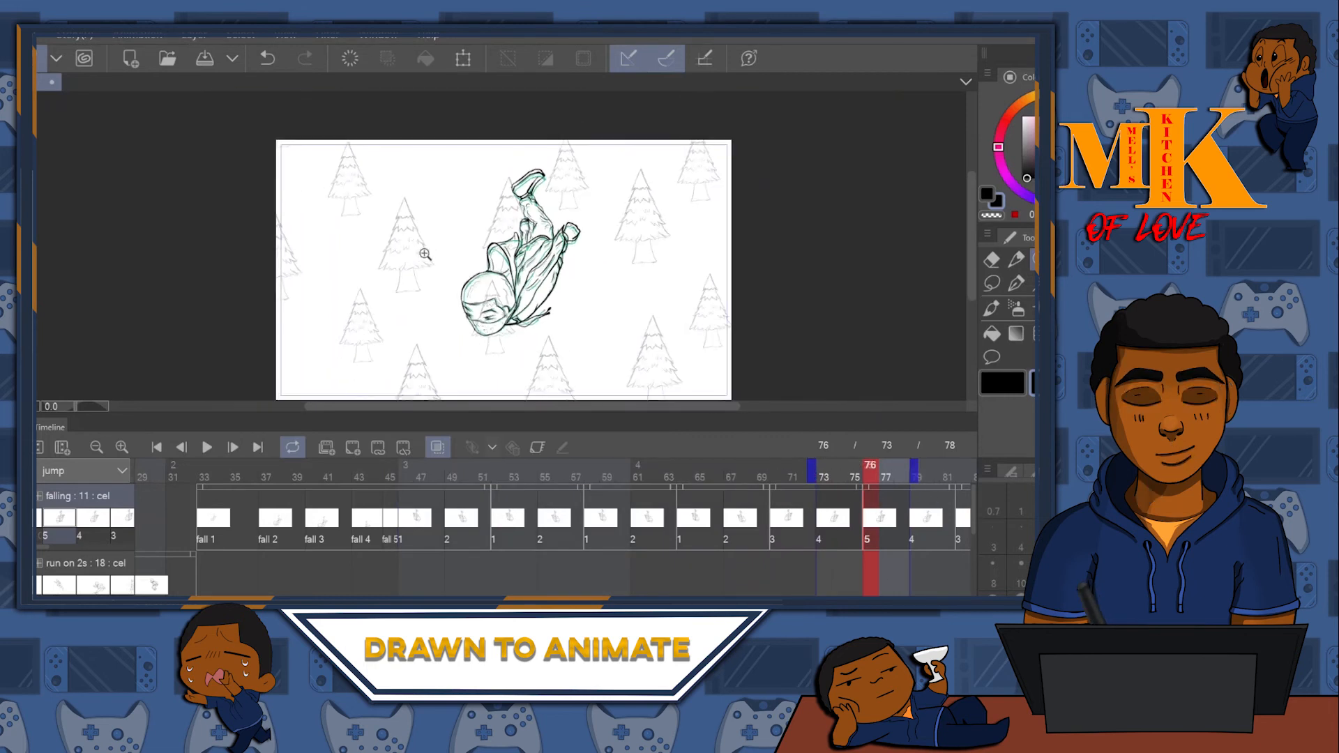
left_click_drag(481, 416, 456, 567)
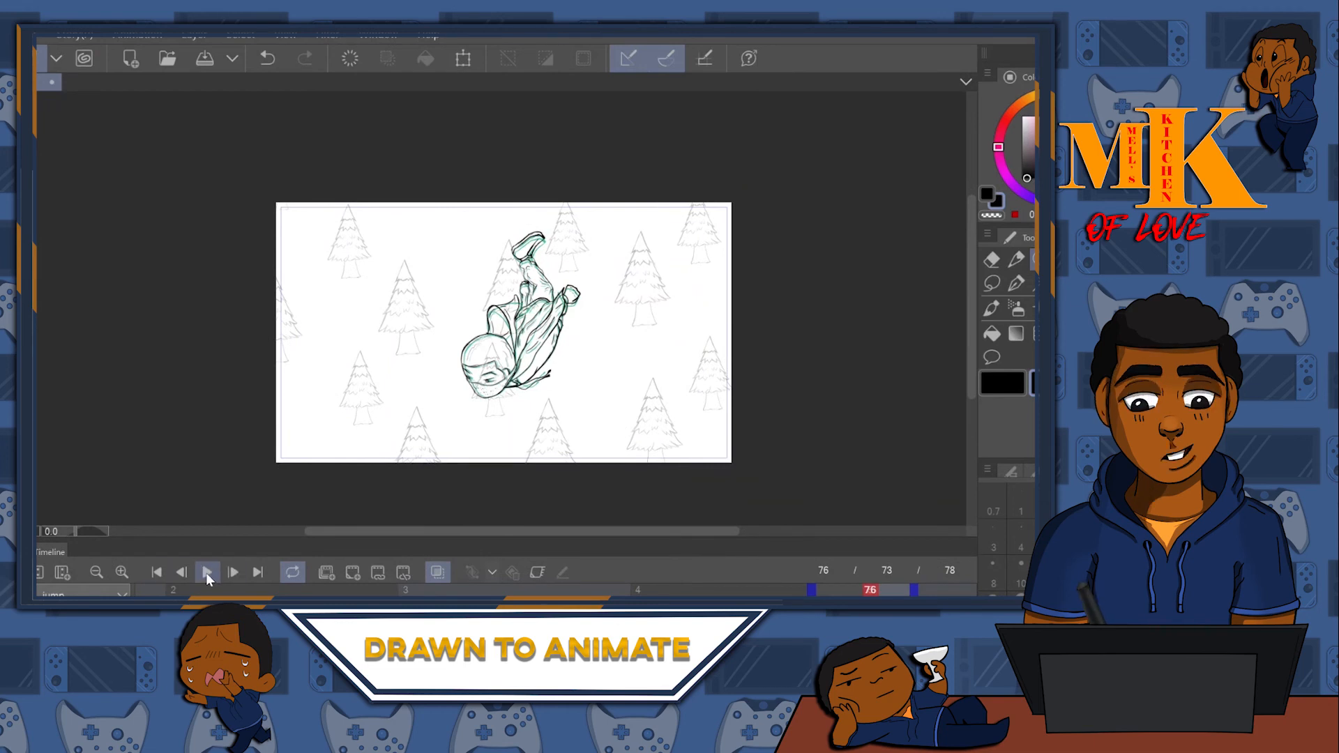
left_click(444, 569)
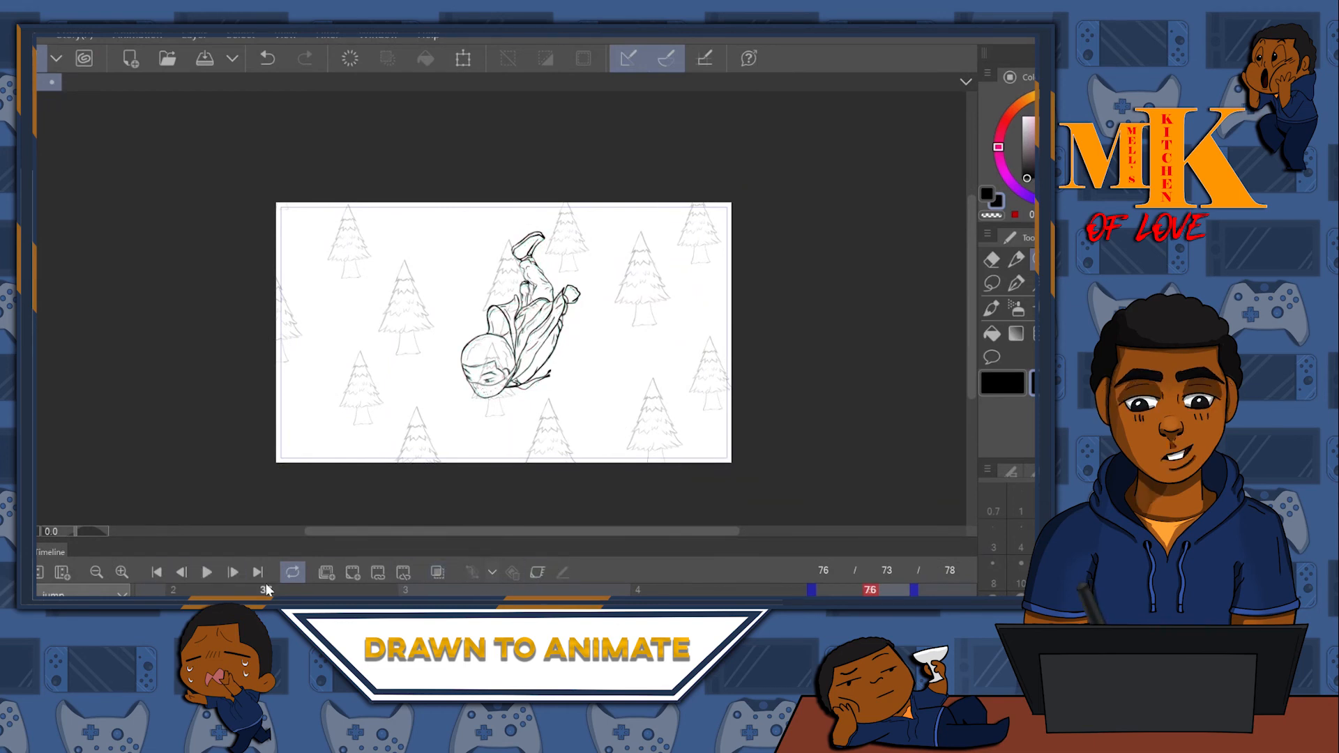
- Play the end of the falling loop several times to check how cels 4 and 5 alternate
left_click(207, 572)
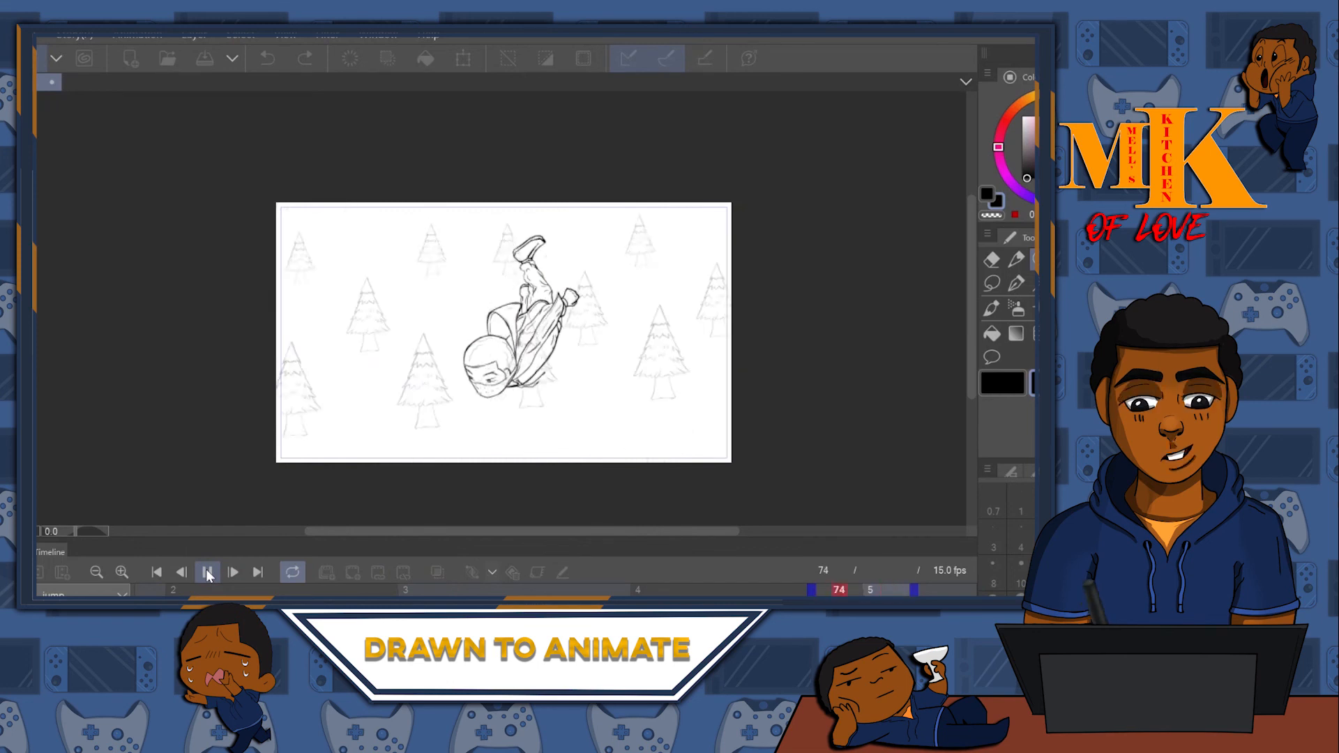
left_click(207, 571)
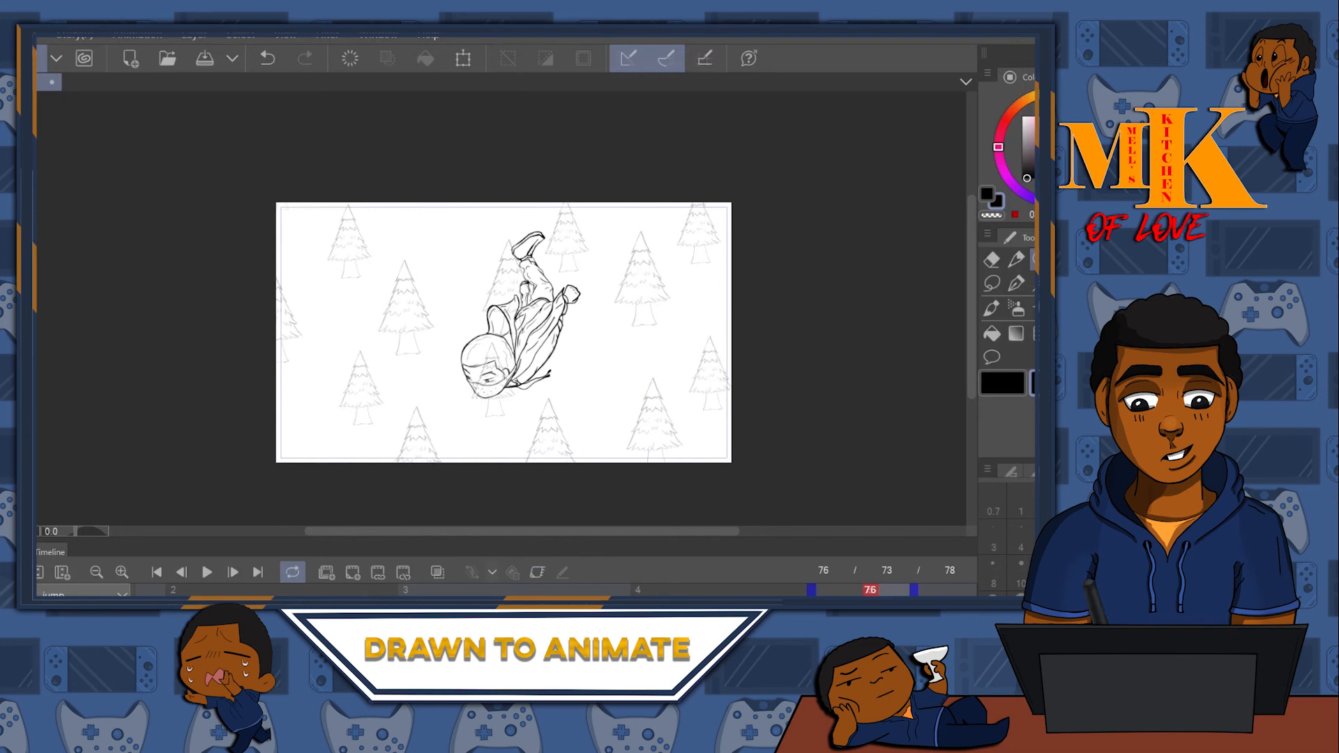
left_click(199, 569)
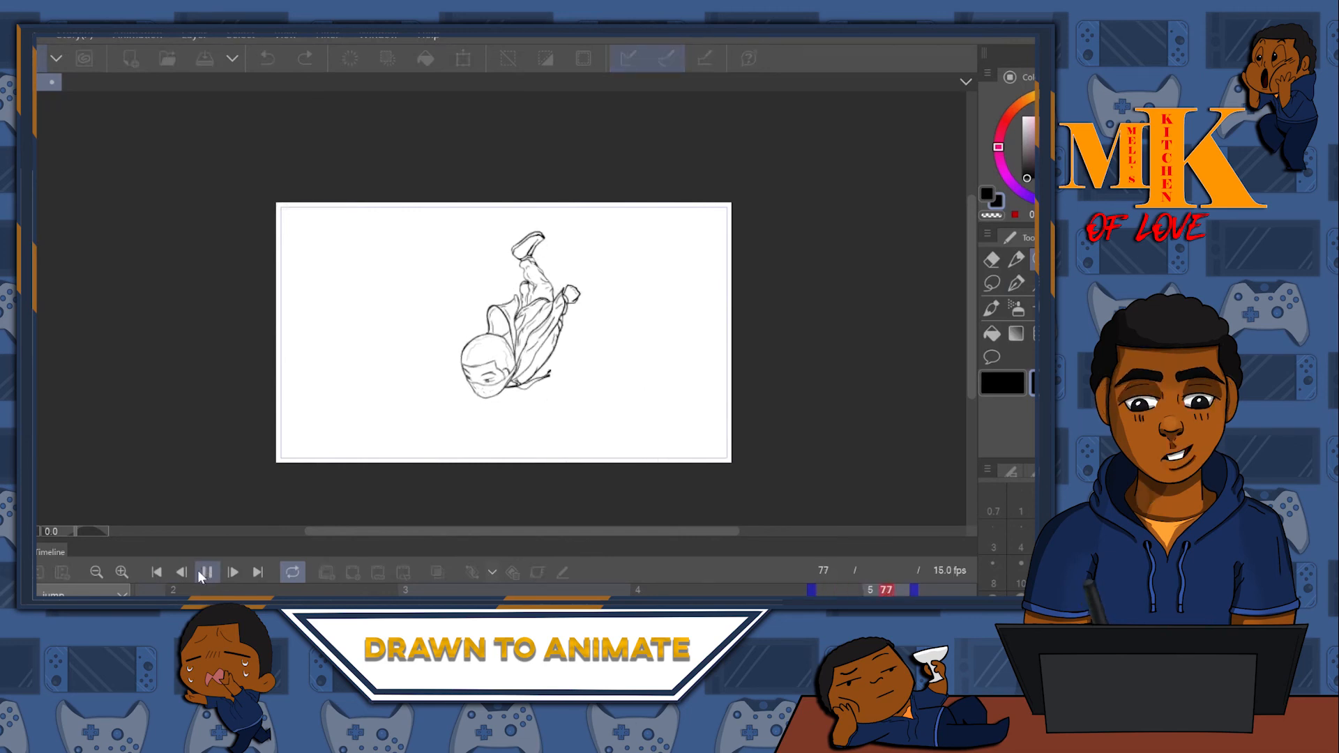
left_click(203, 576)
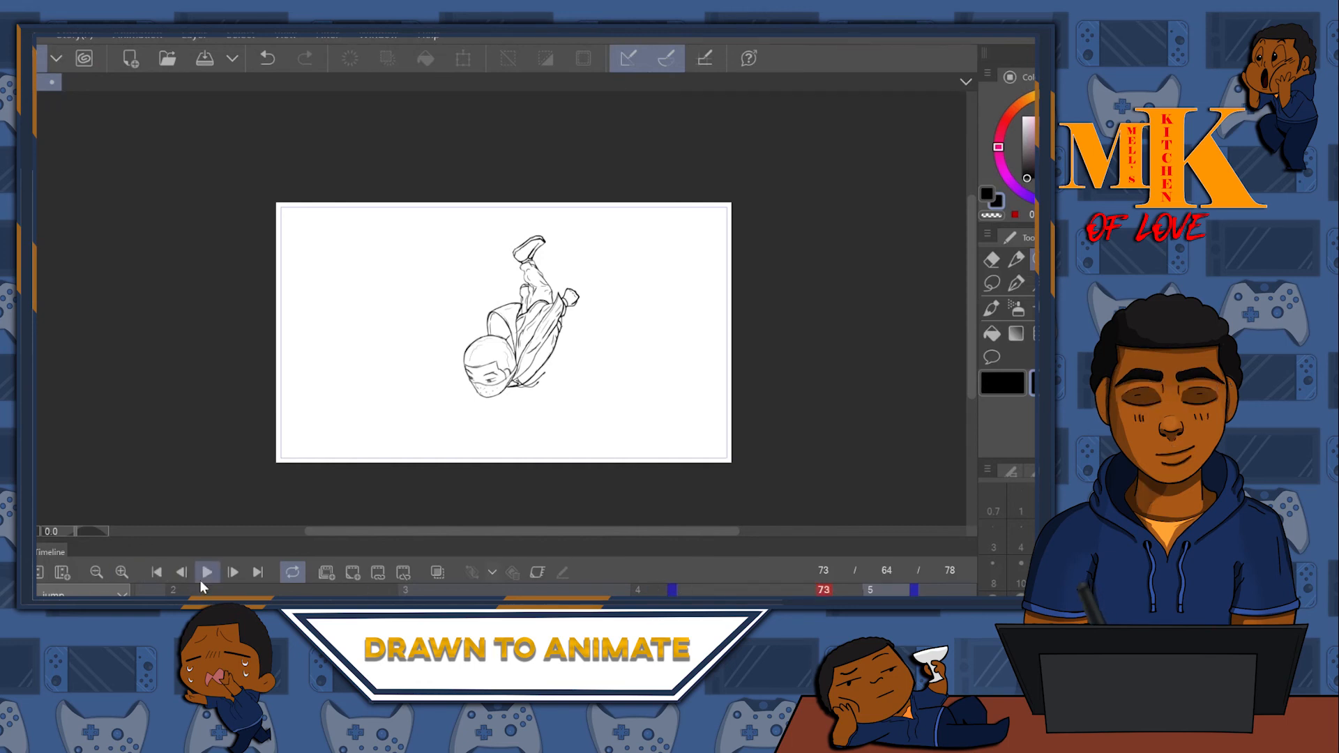
left_click(206, 572)
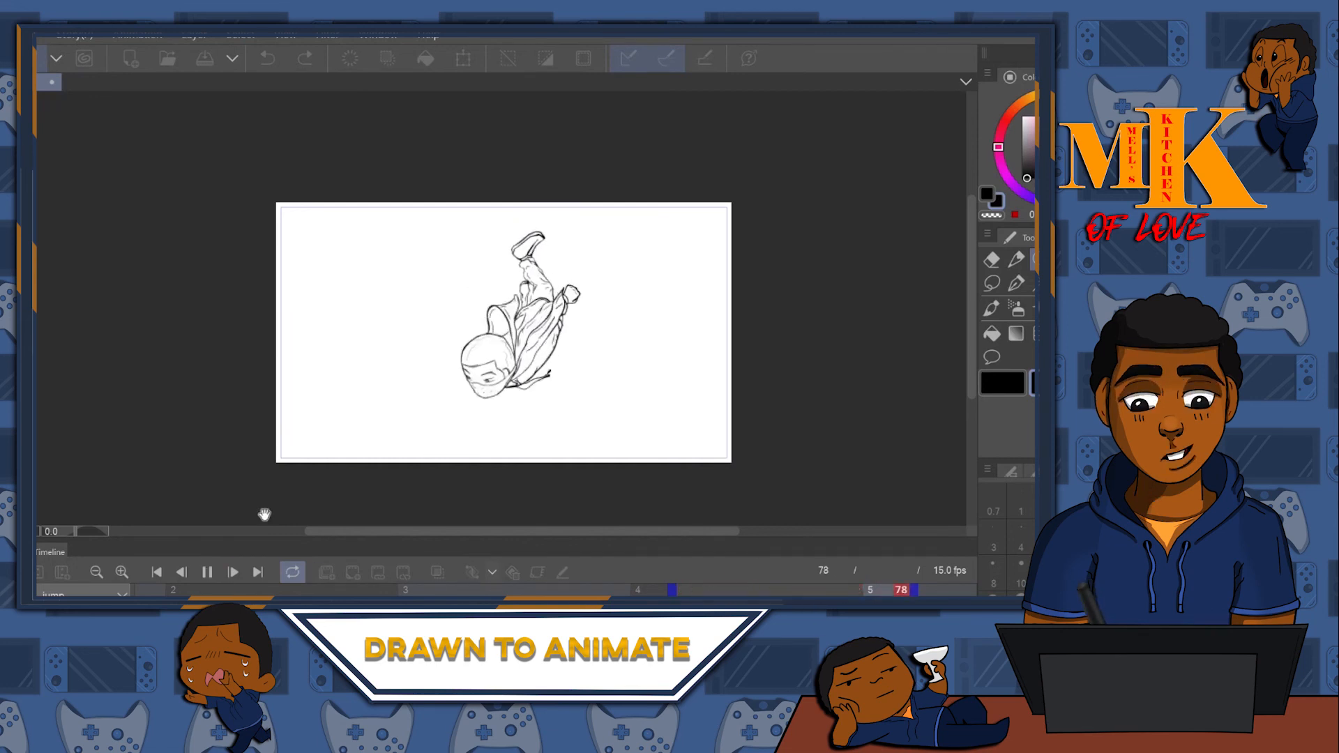
left_click(208, 573)
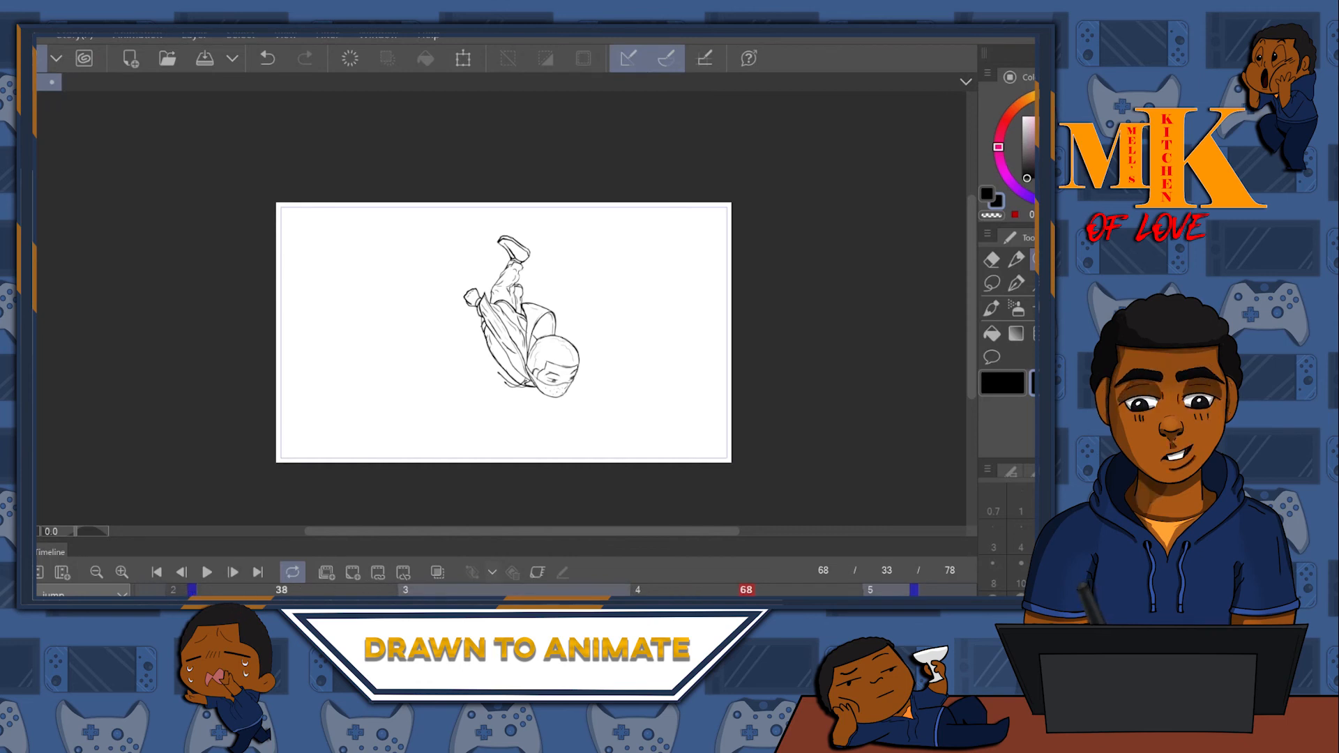
- Start the playback range at frame 25 and view the drawings at frames 25 and 33
scroll(554, 589, "left", 2)
scroll(554, 589, "right", 1)
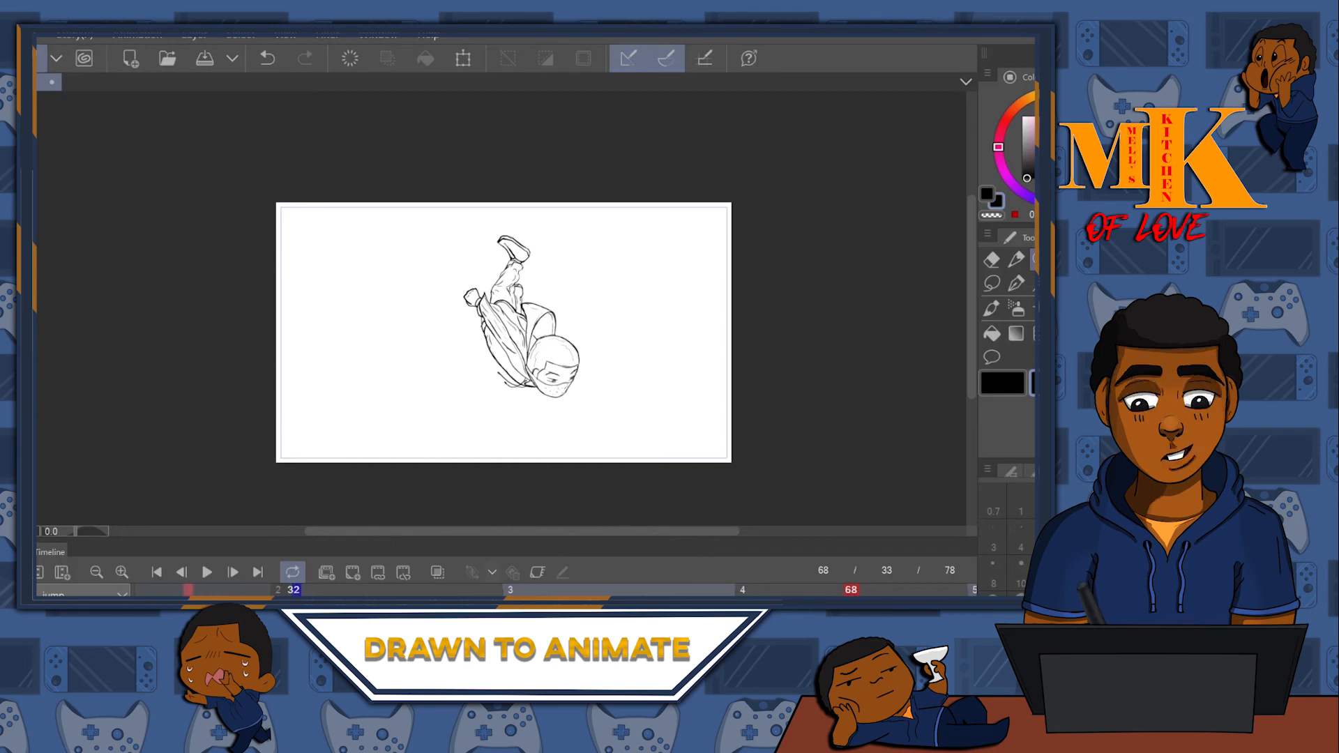
left_click(186, 590)
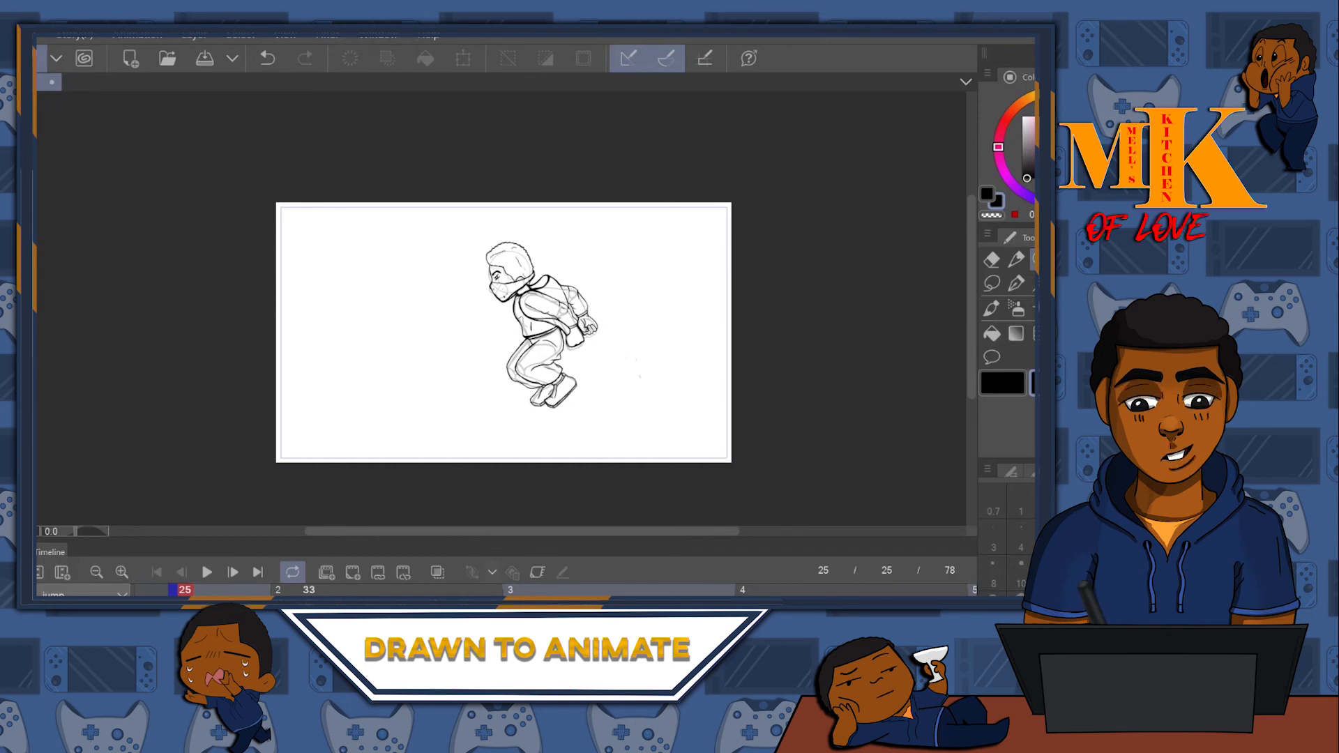
left_click(309, 590)
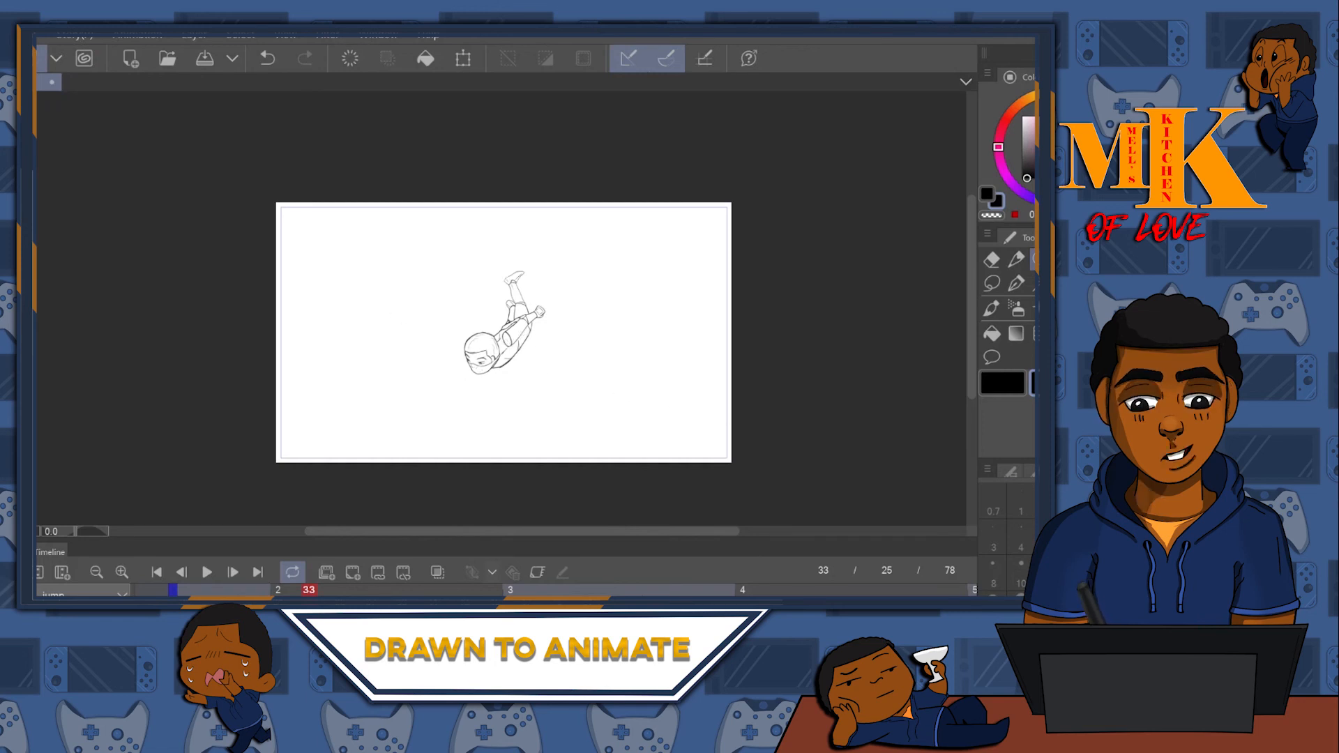
- Copy the clothed falling figure at frame 73 and paste it over the rough sketch at frame 33
left_click(928, 590)
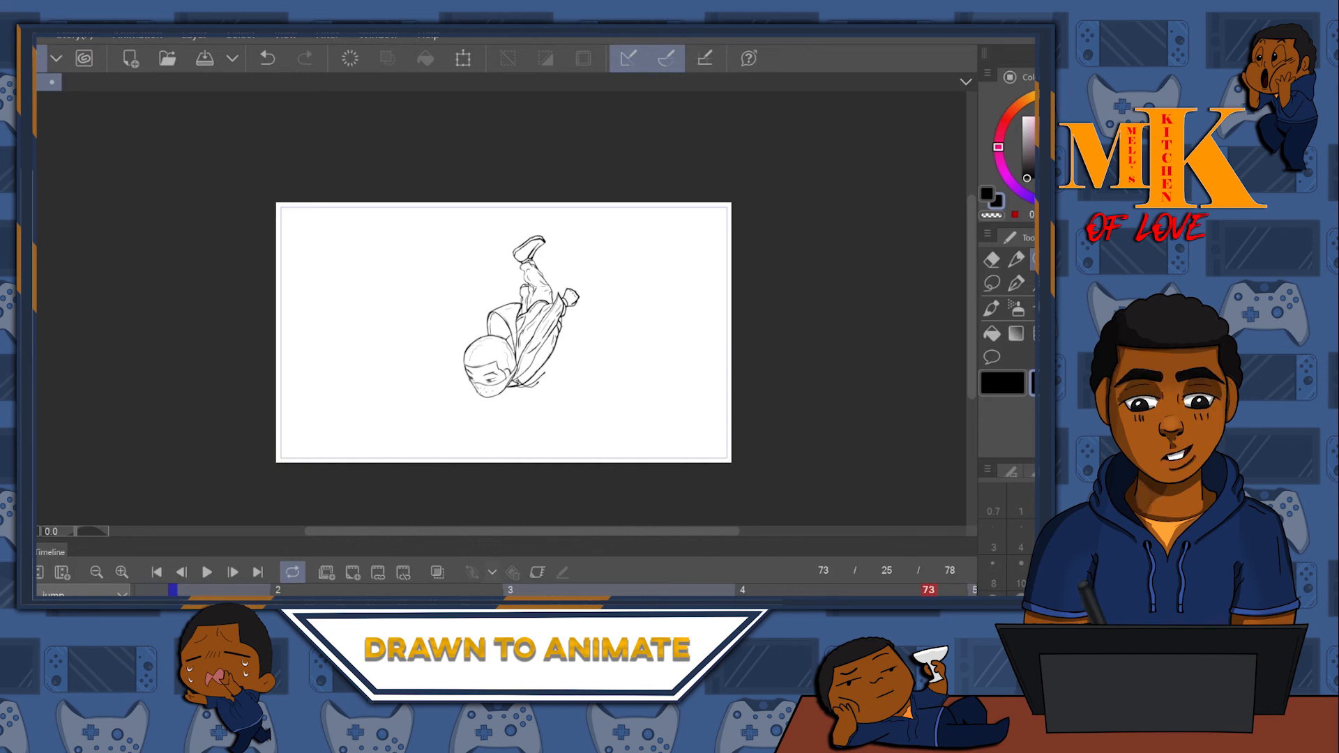
left_click(309, 590)
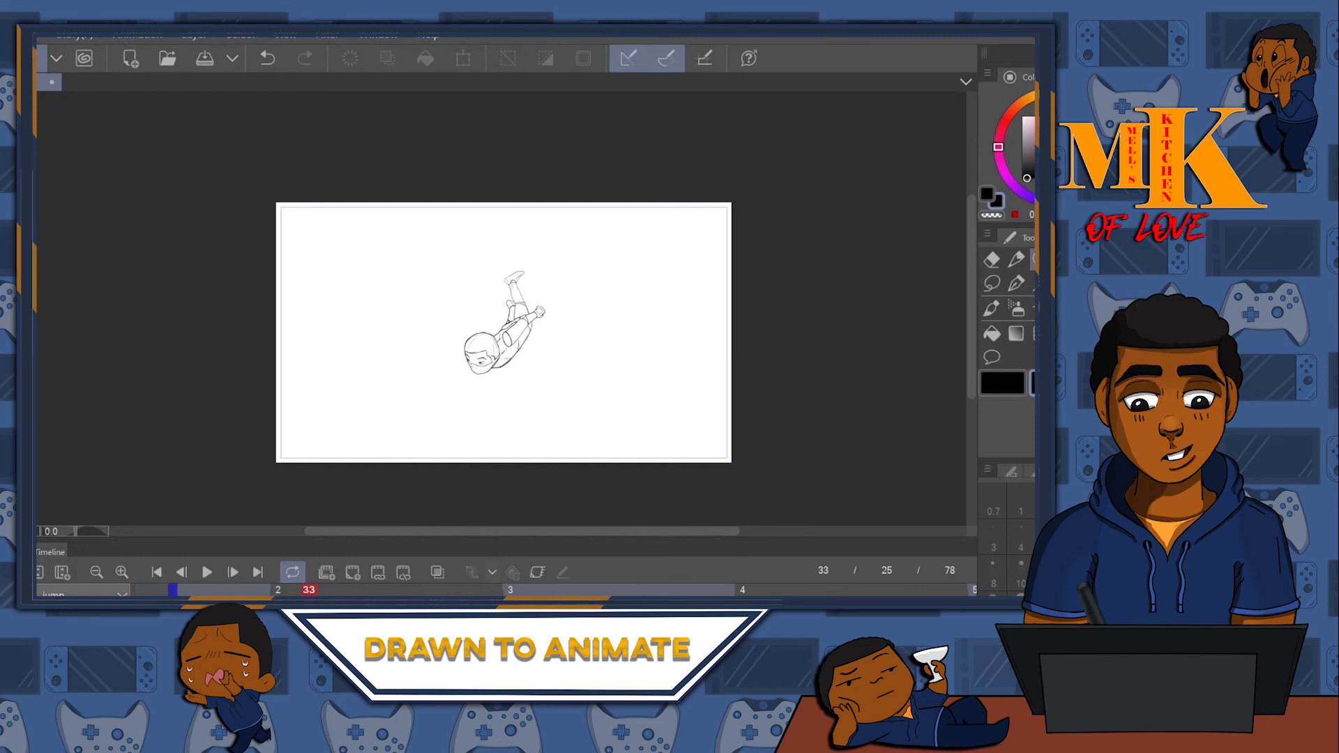
left_click(927, 590)
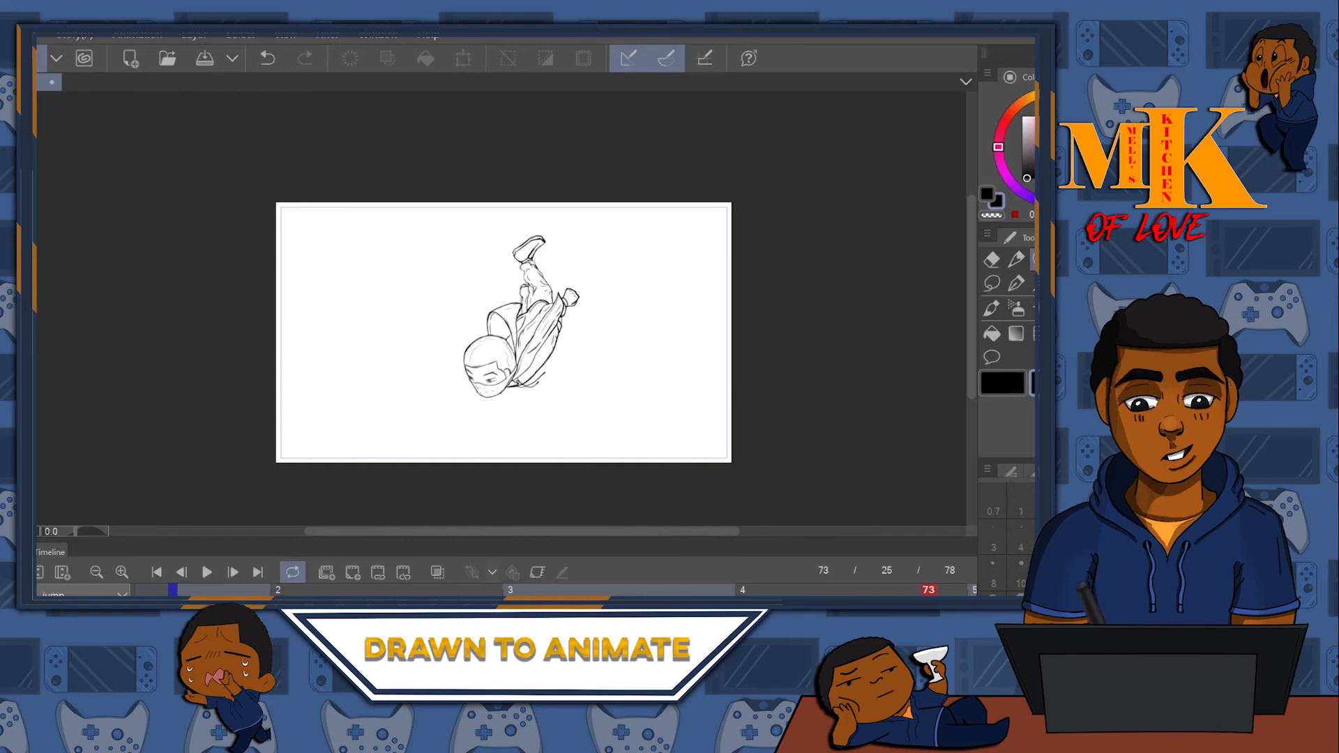
left_click(309, 590)
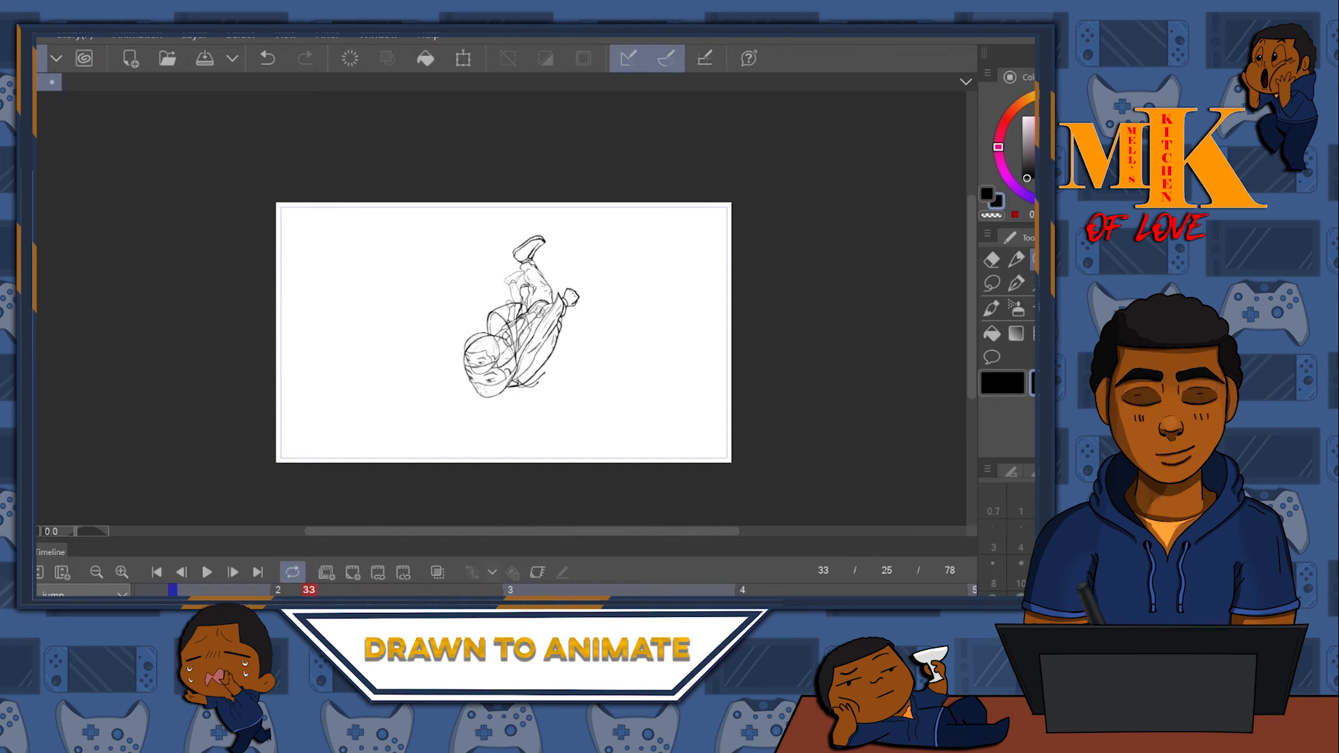
- Scale down the pasted figure at frame 33 and move it onto the smaller rough sketch
scroll(579, 282, "up", 3)
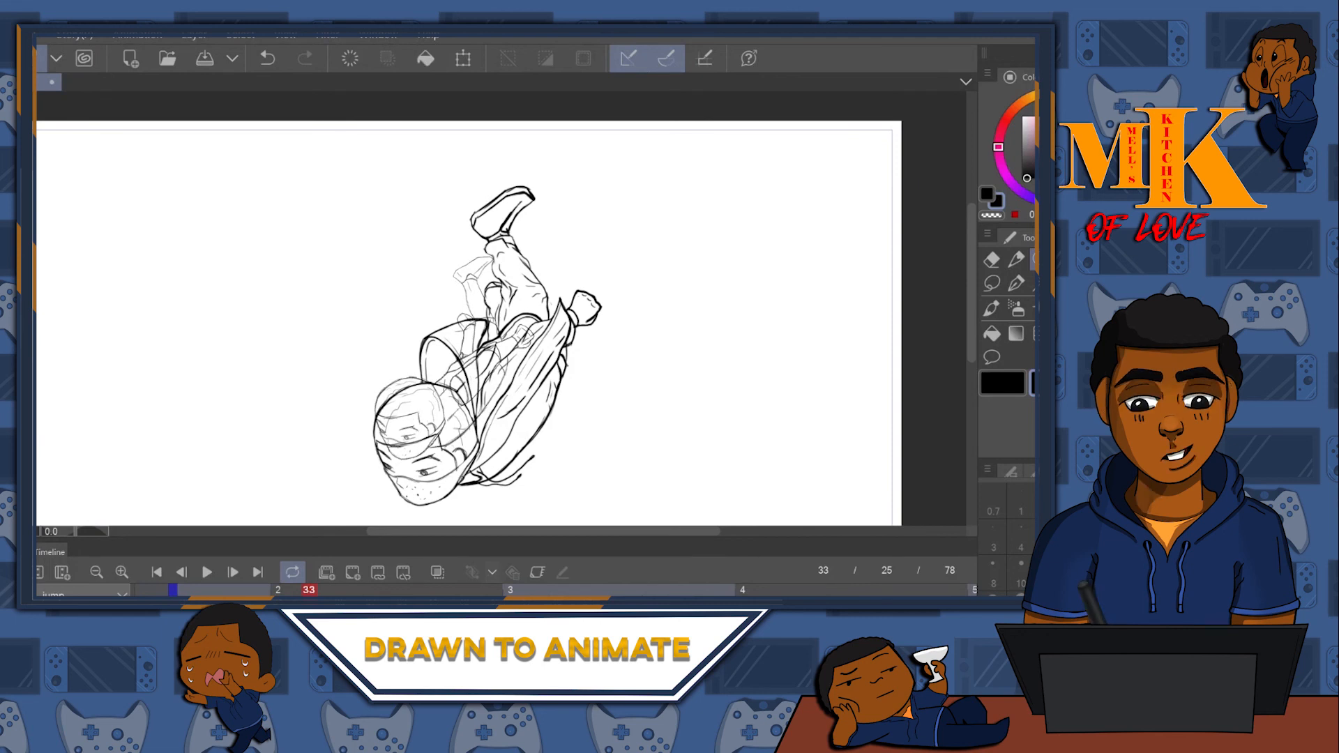
scroll(613, 255, "down", 1)
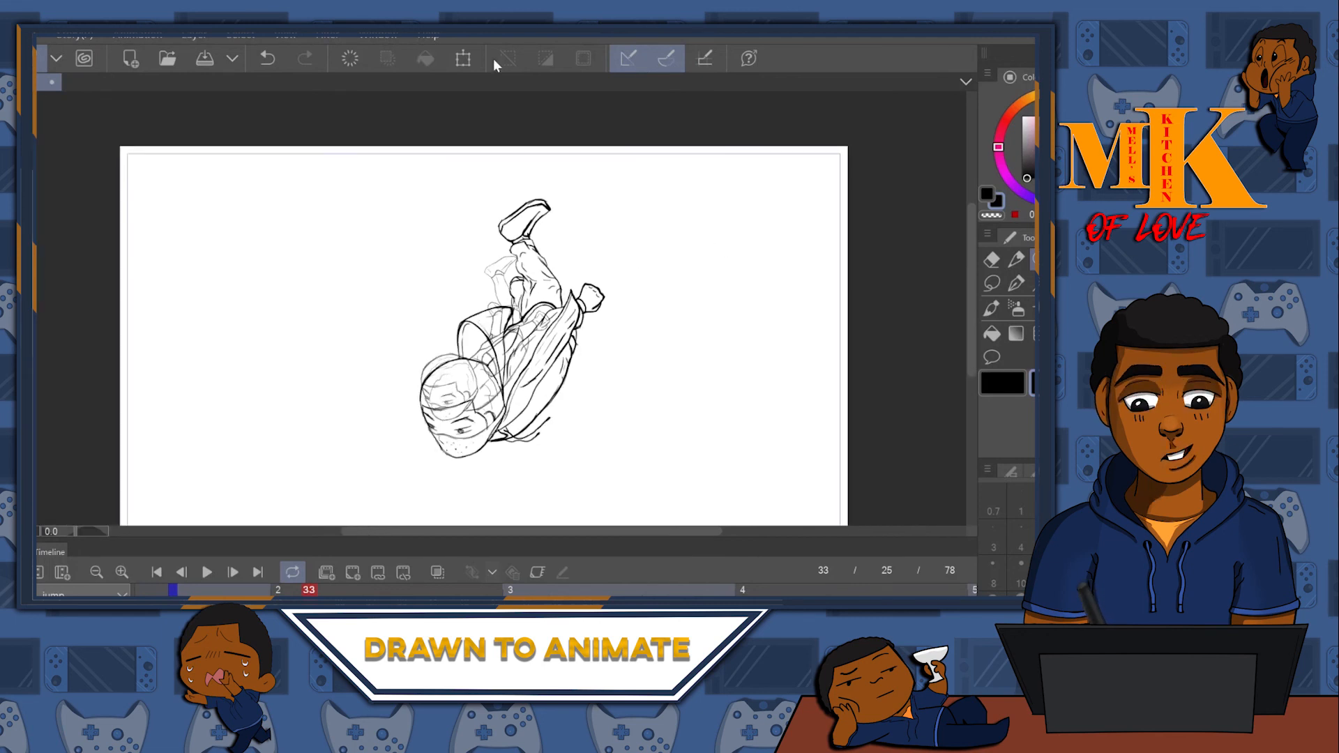
left_click(462, 59)
left_click_drag(605, 213, 541, 275)
left_click_drag(496, 403, 494, 365)
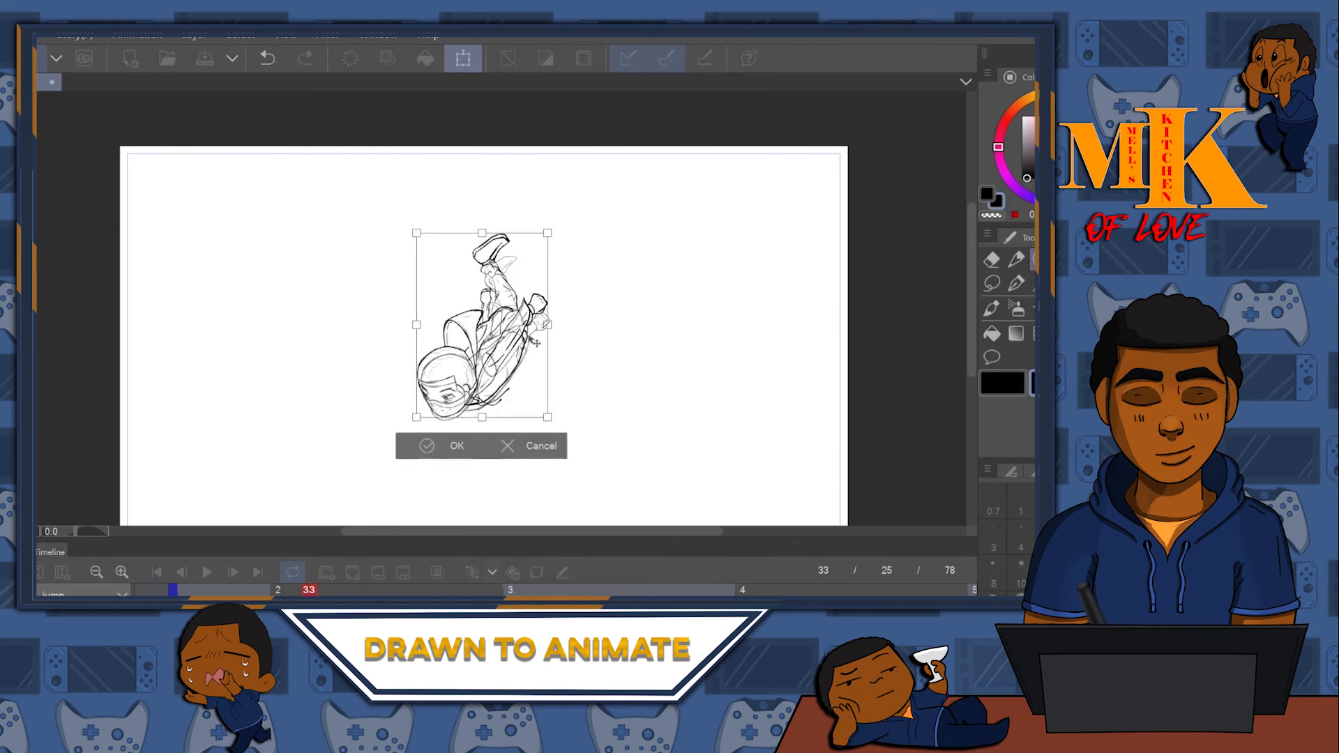
- Tilt the pasted clothed figure slightly clockwise at frame 33 and line its head up with the rough sketch
left_click_drag(577, 215, 579, 237)
scroll(474, 359, "up", 3)
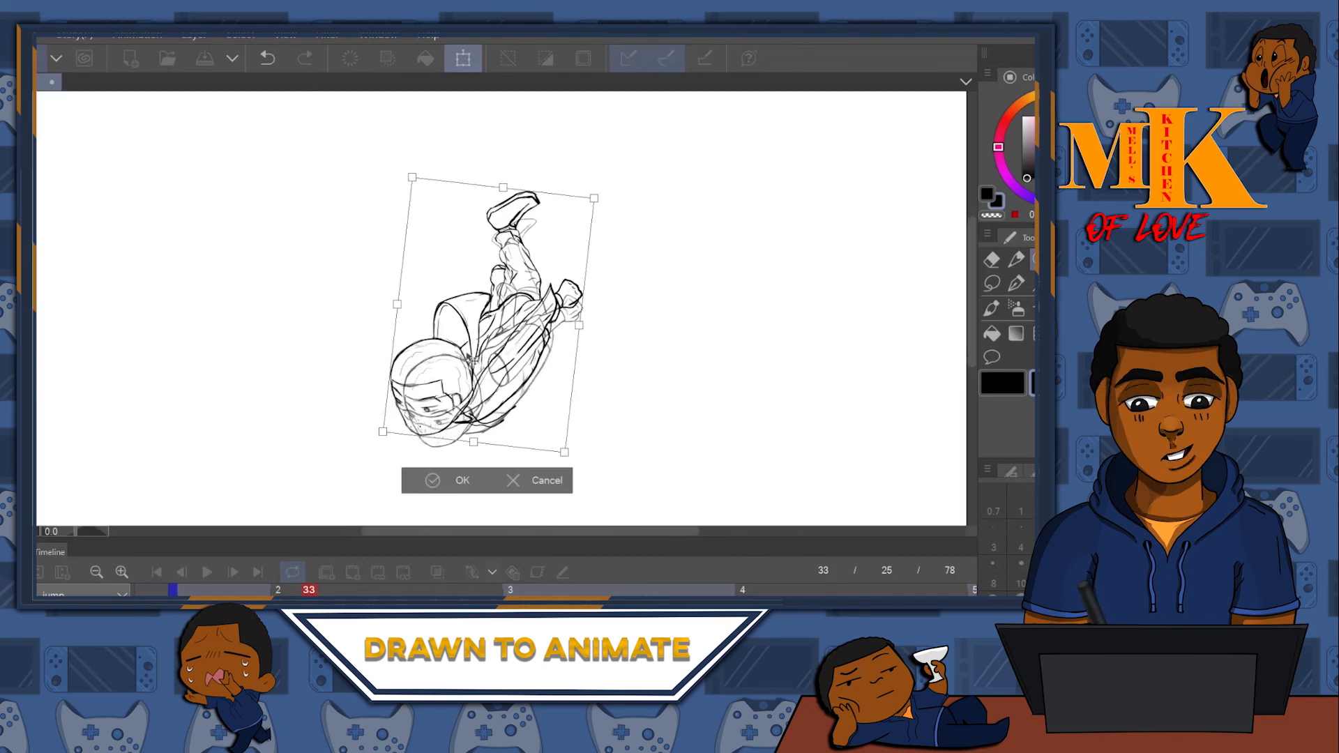
left_click_drag(542, 365, 543, 371)
left_click_drag(362, 480, 375, 473)
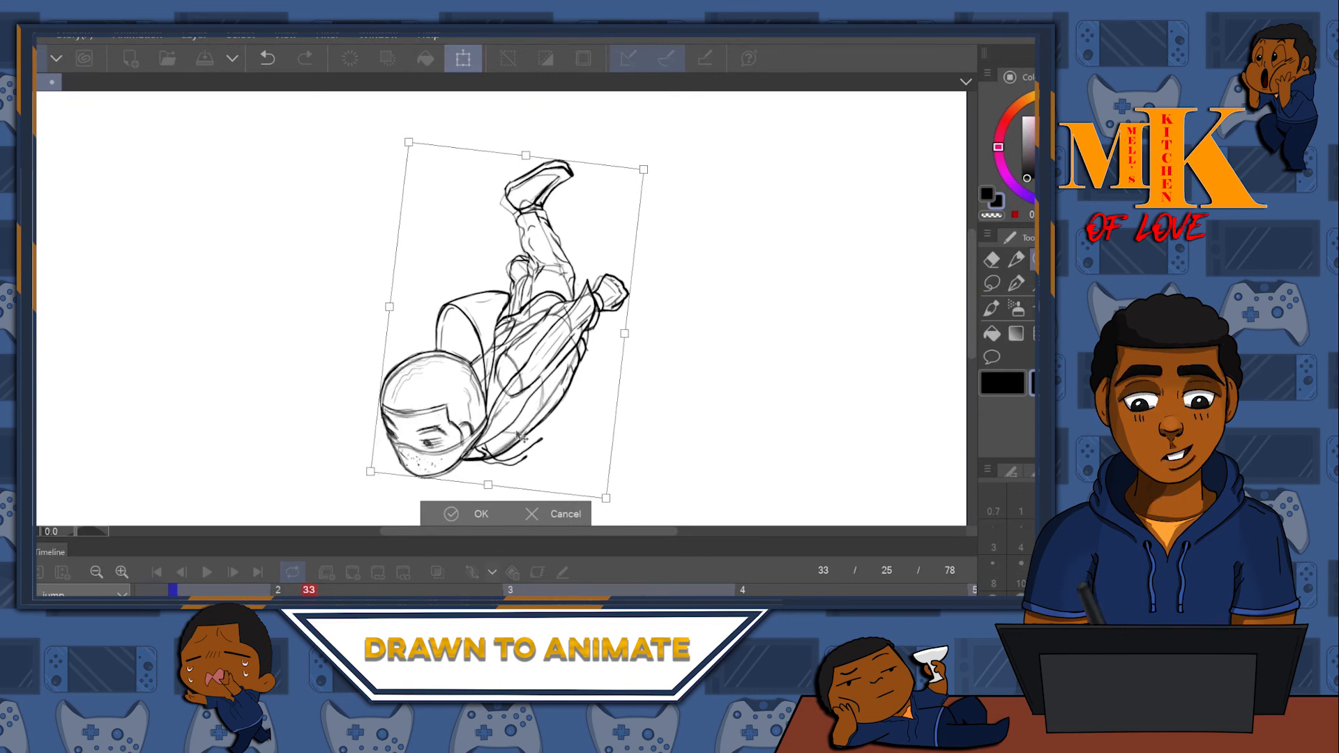
left_click_drag(587, 335, 587, 333)
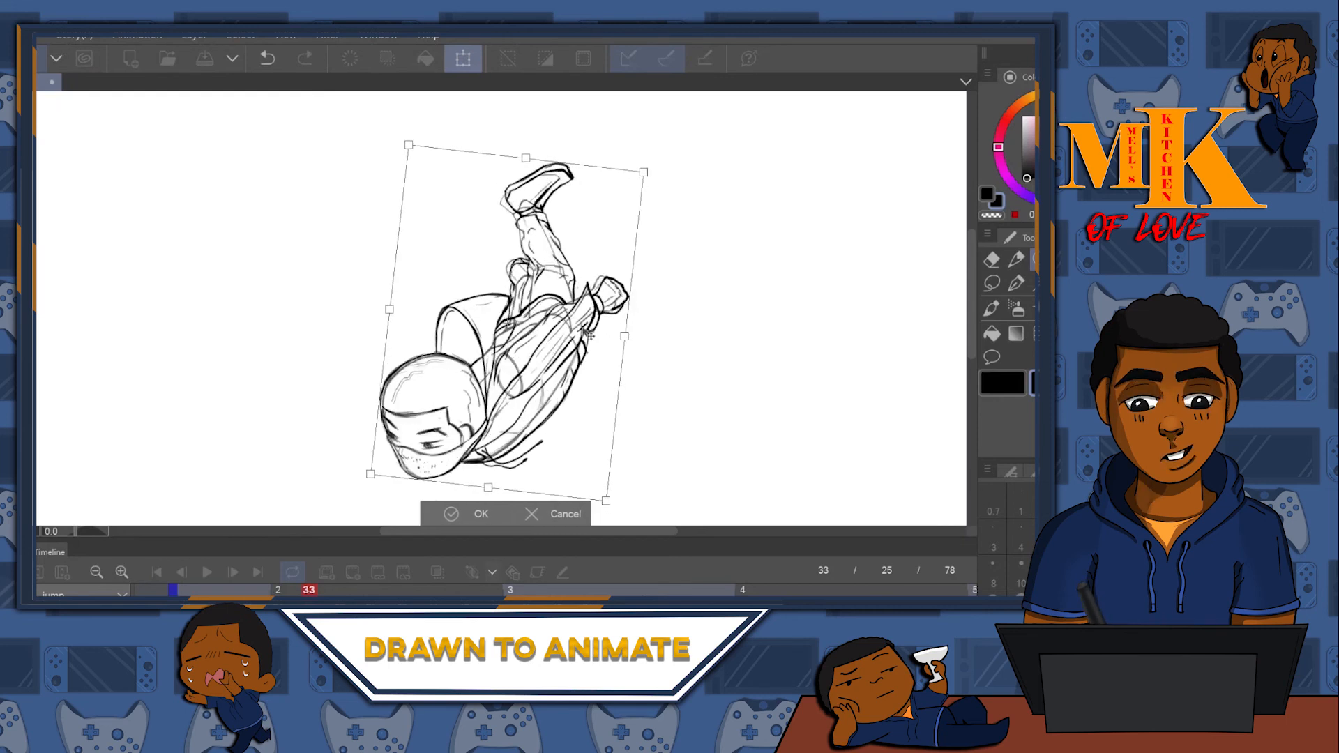
- Shrink the figure at frame 33 slightly, reduce its tilt, nudge it onto the rough body and apply the transform
left_click_drag(638, 179, 632, 184)
left_click_drag(557, 267, 562, 263)
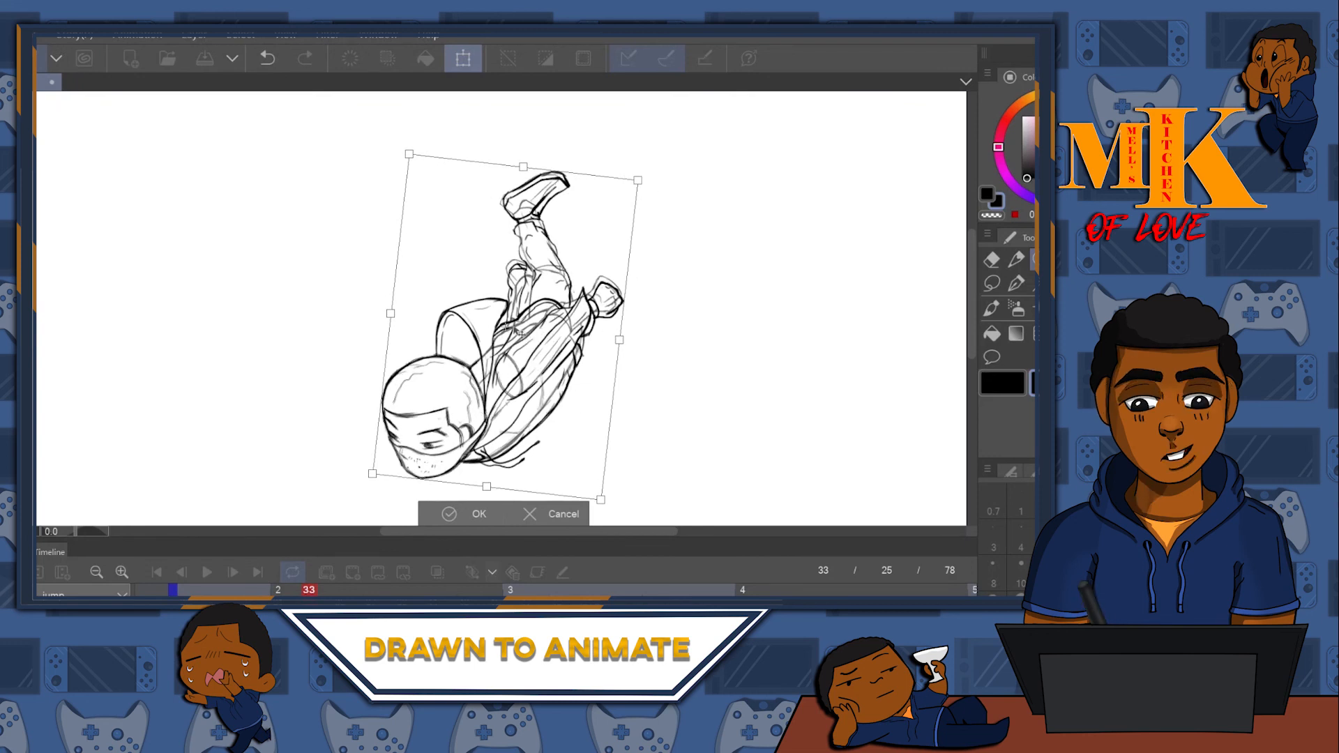
left_click_drag(686, 203, 682, 199)
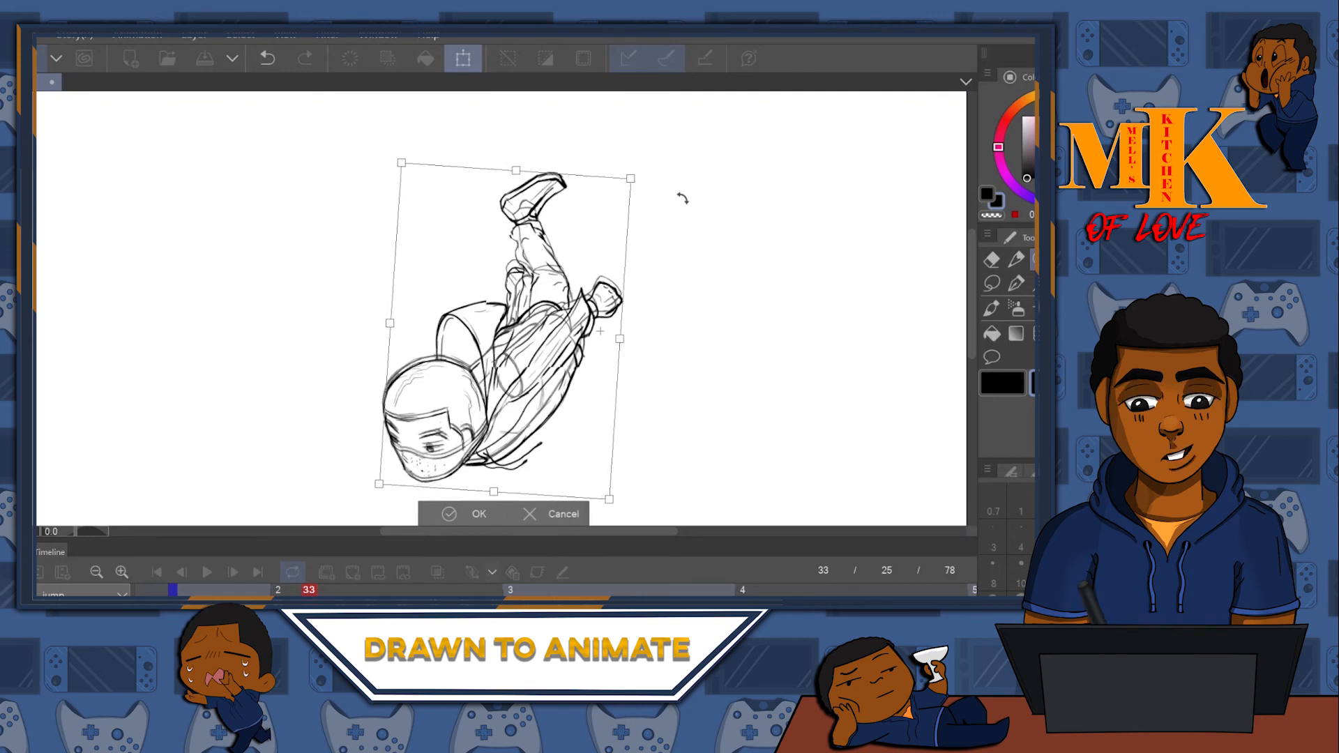
left_click_drag(580, 310, 579, 305)
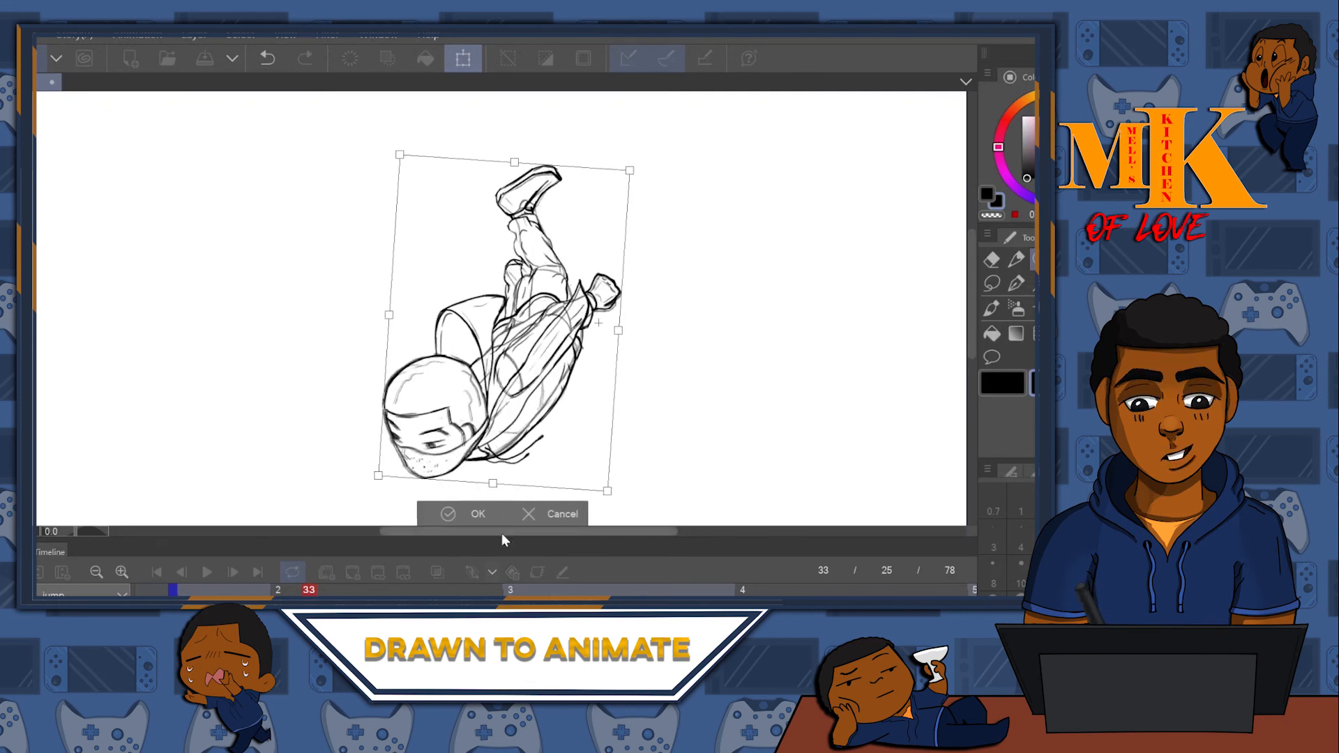
left_click(438, 511)
key("ctrl+0")
scroll(529, 387, "down", 1)
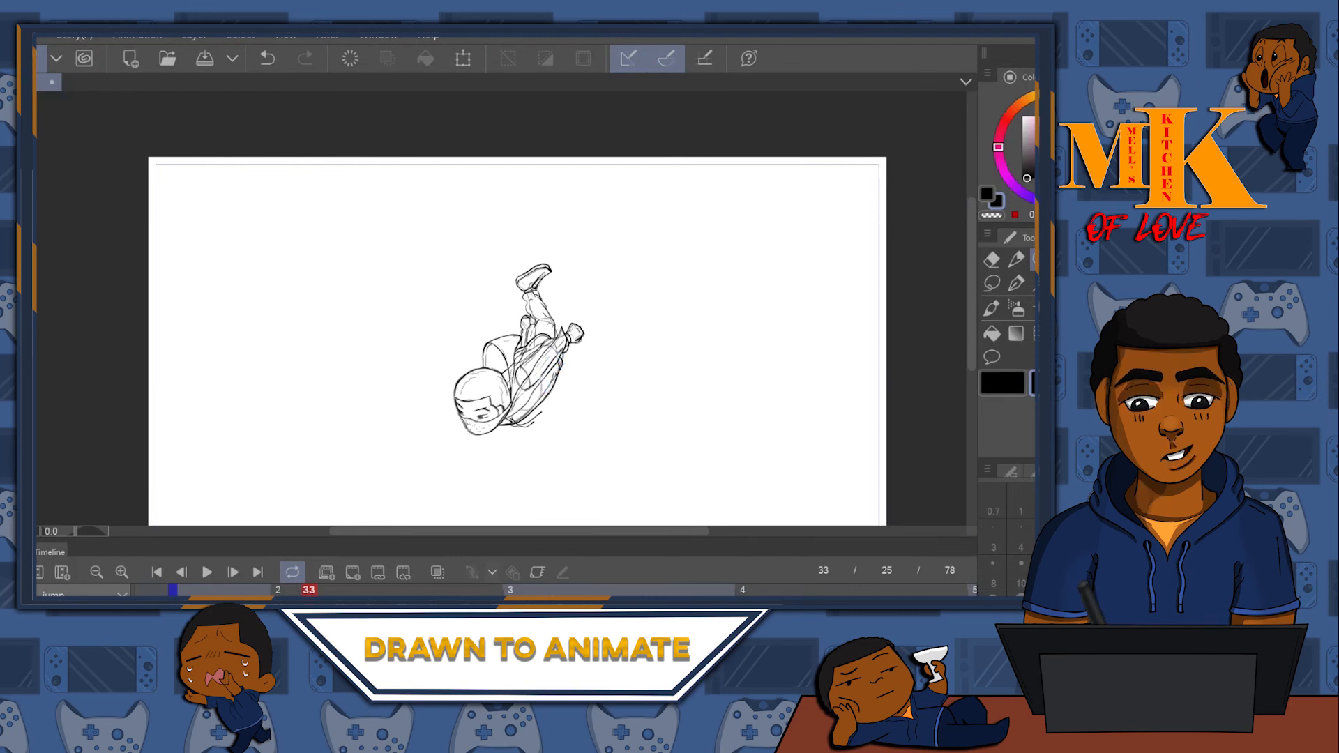
- Paste the clothed falling figure onto the drawing at frame 37
left_click(371, 591)
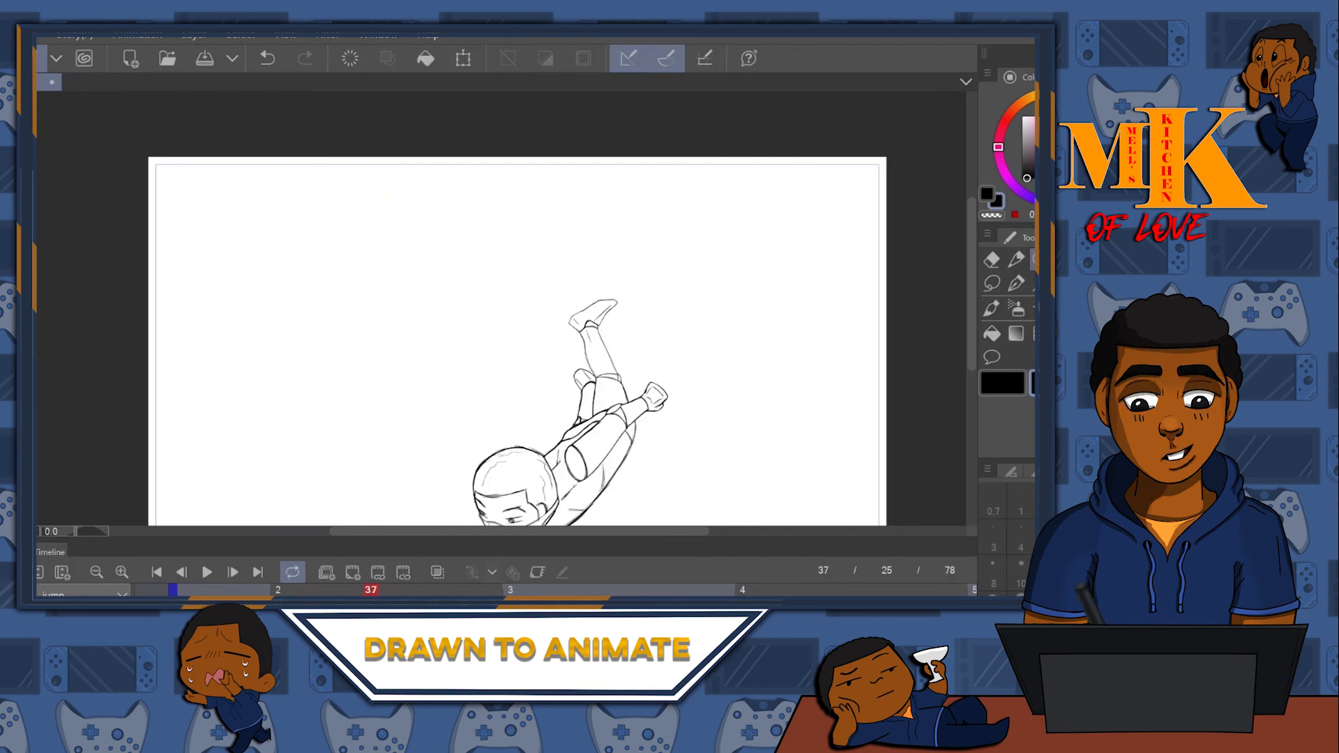
left_click_drag(886, 292, 879, 291)
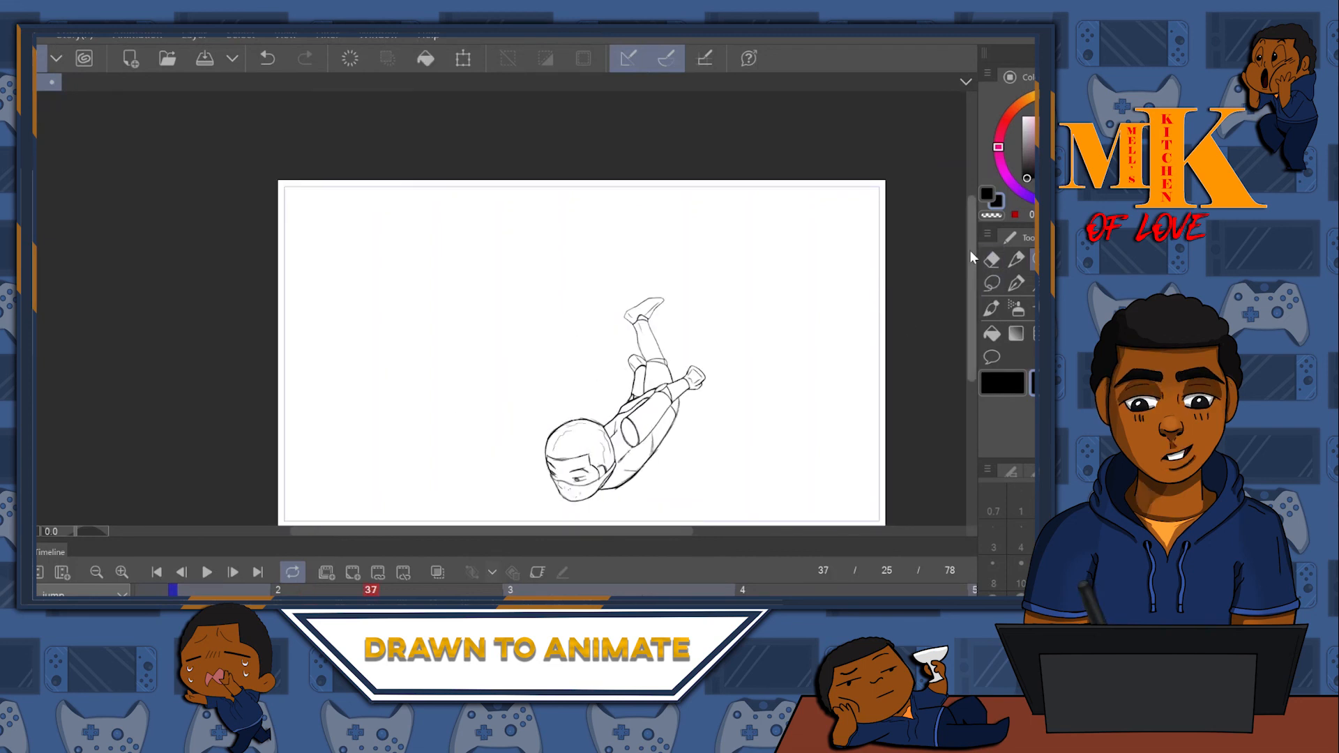
left_click_drag(971, 252, 970, 297)
scroll(780, 292, "up", 1)
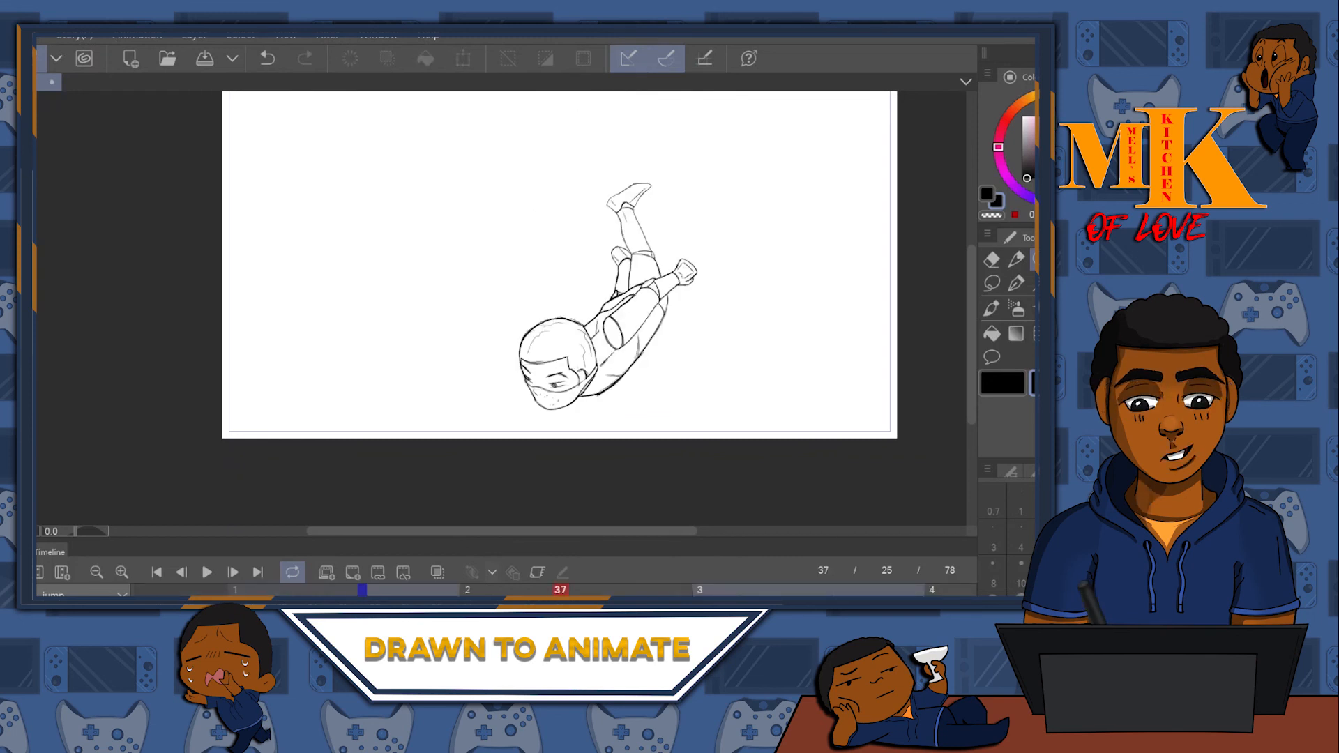
key("ctrl+v")
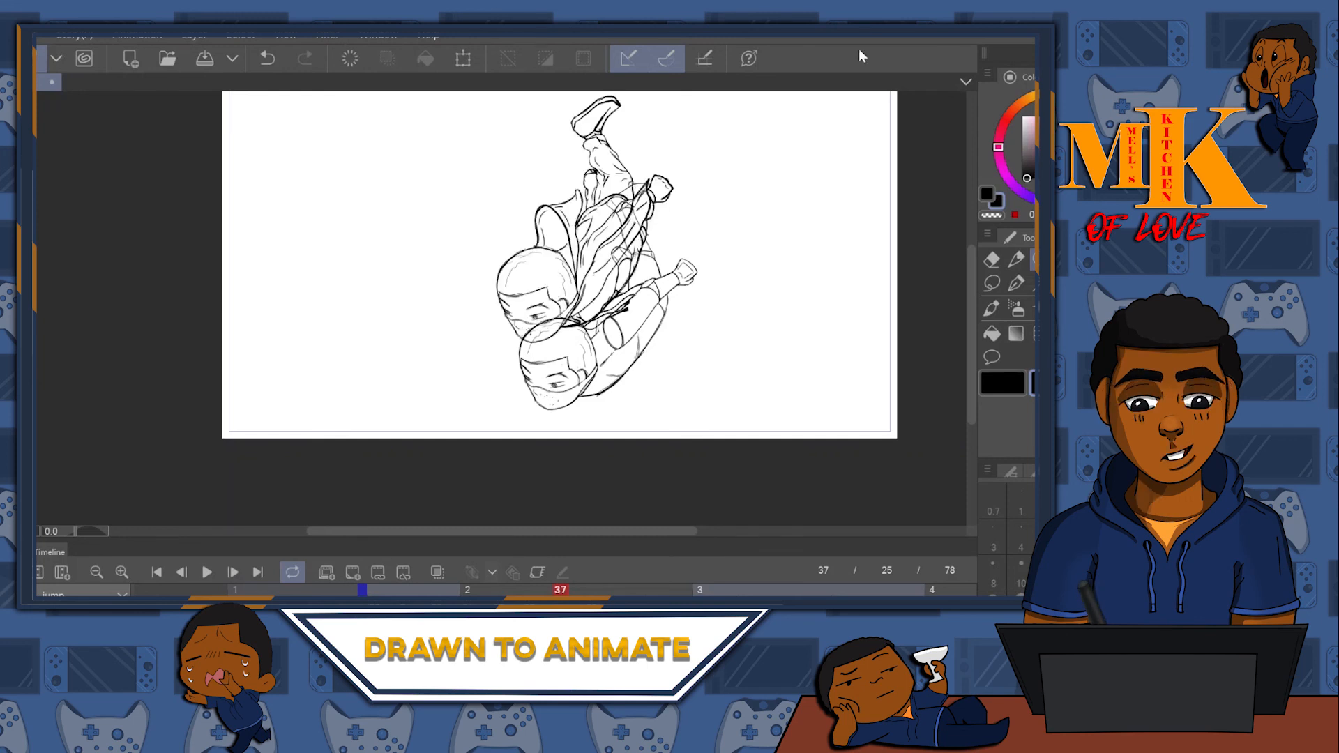
- Move the pasted figure down onto the rough sketch at frame 37, tilt it slightly clockwise and apply the fit
left_click(463, 58)
left_click_drag(608, 243, 628, 312)
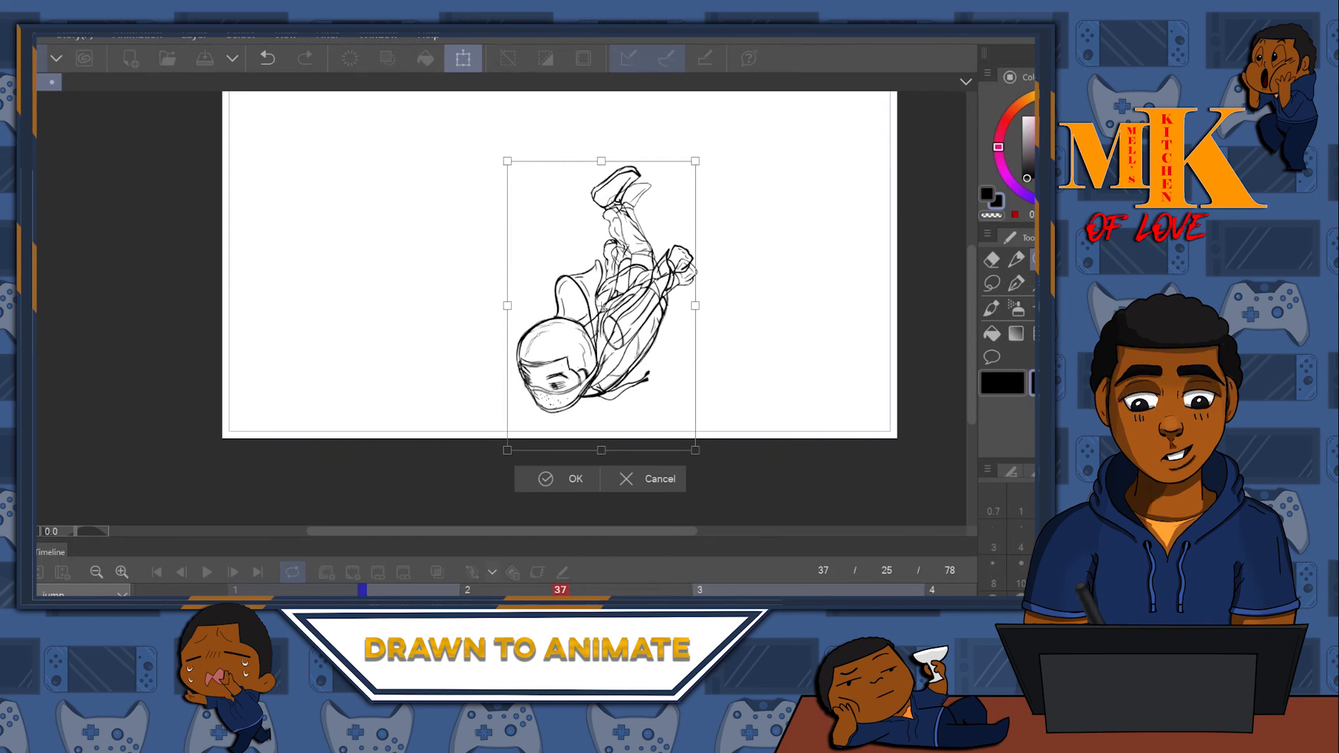
left_click_drag(747, 194, 753, 212)
left_click_drag(677, 232, 676, 235)
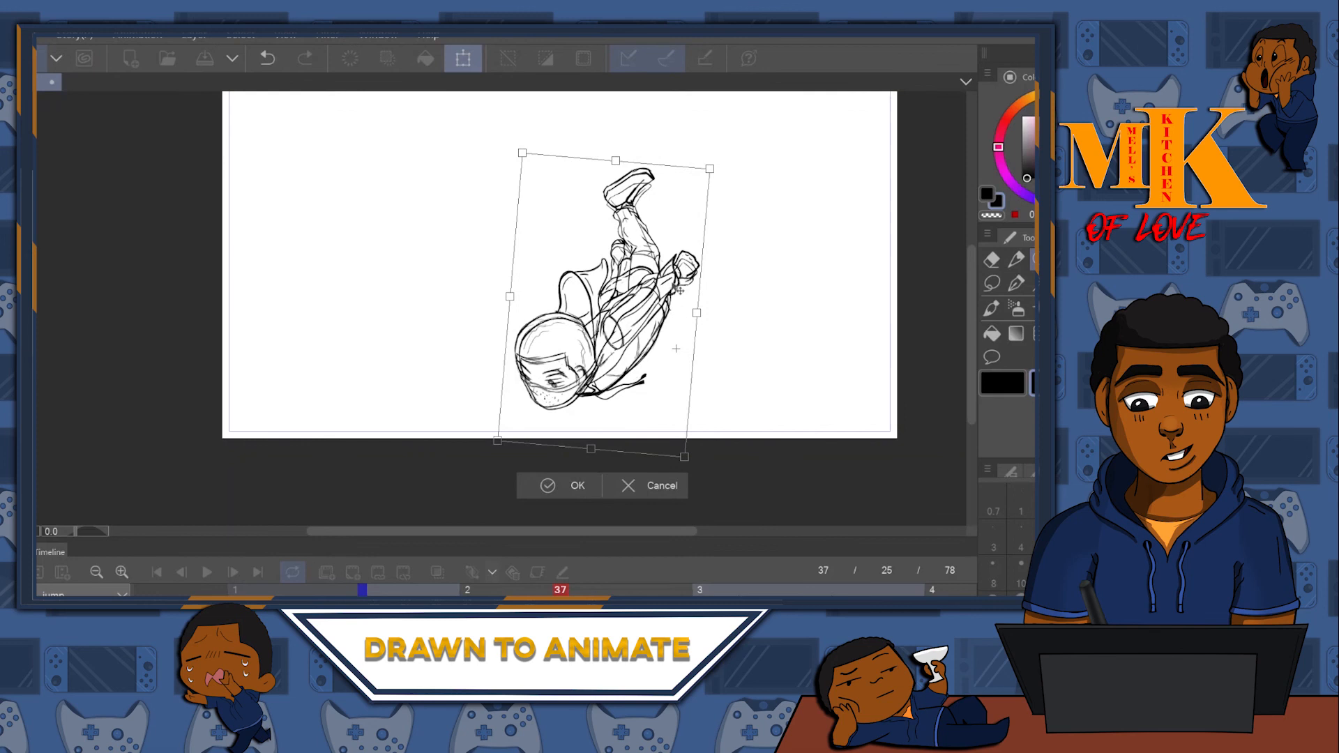
left_click_drag(630, 318, 630, 319)
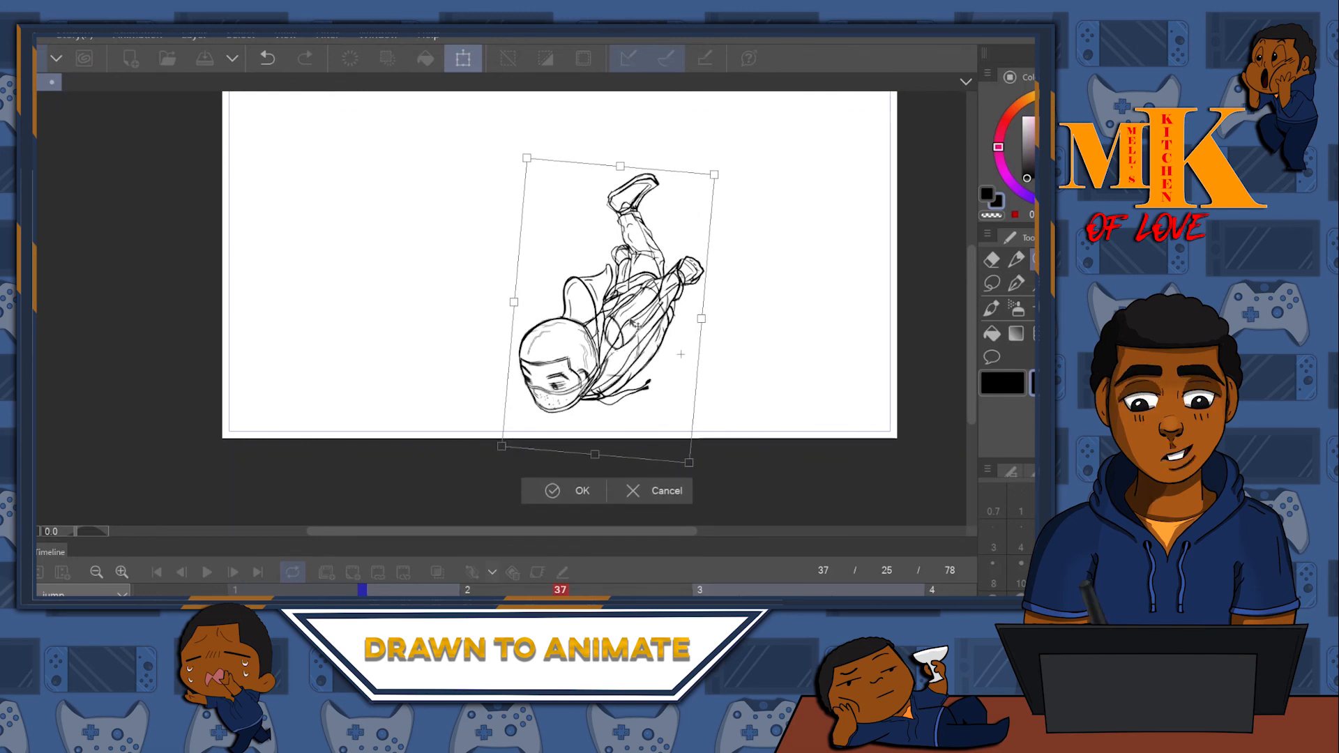
key("Return")
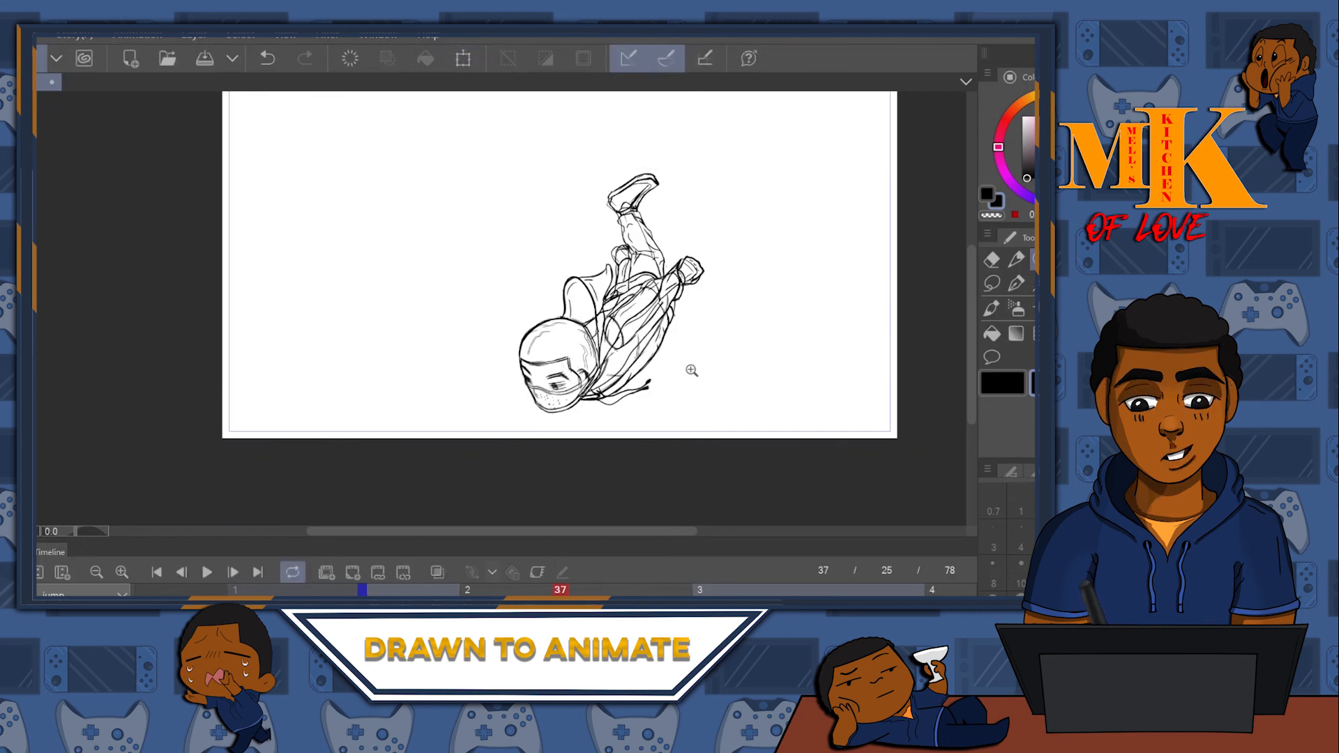
left_click(460, 55)
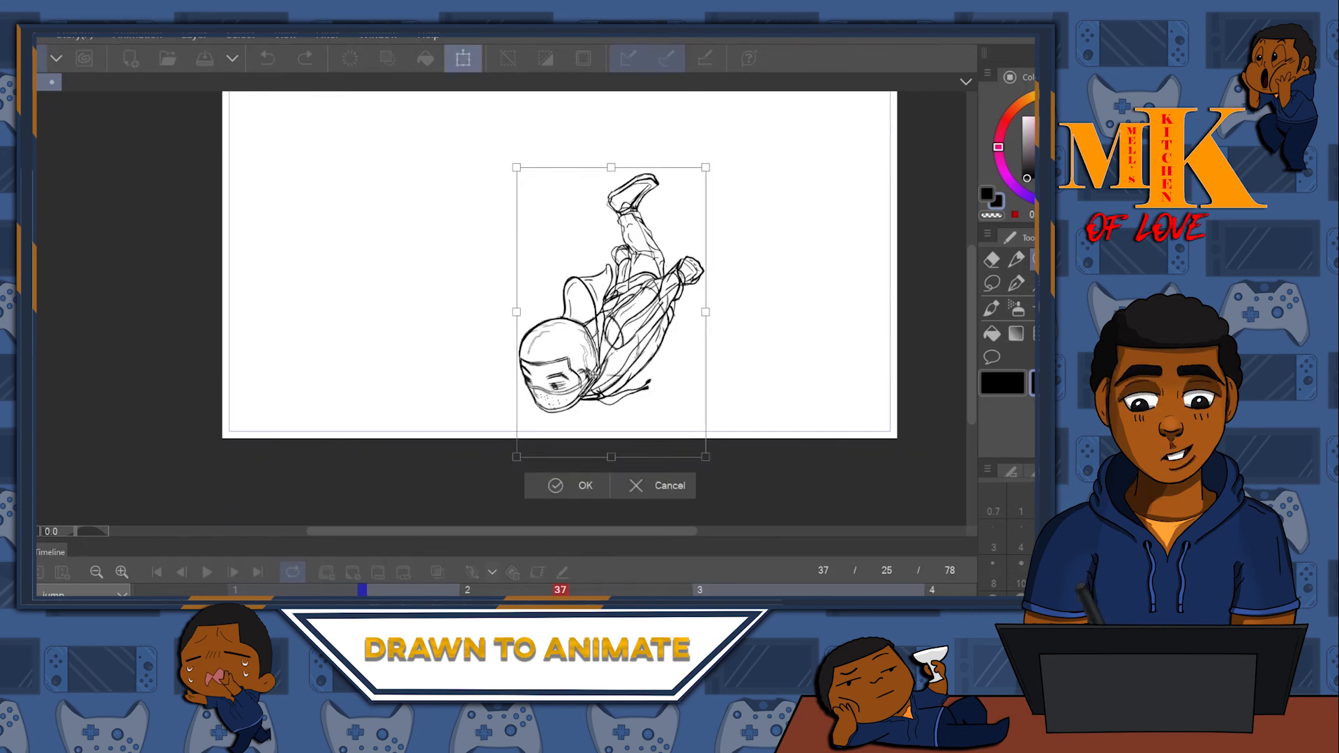
left_click_drag(586, 368, 586, 366)
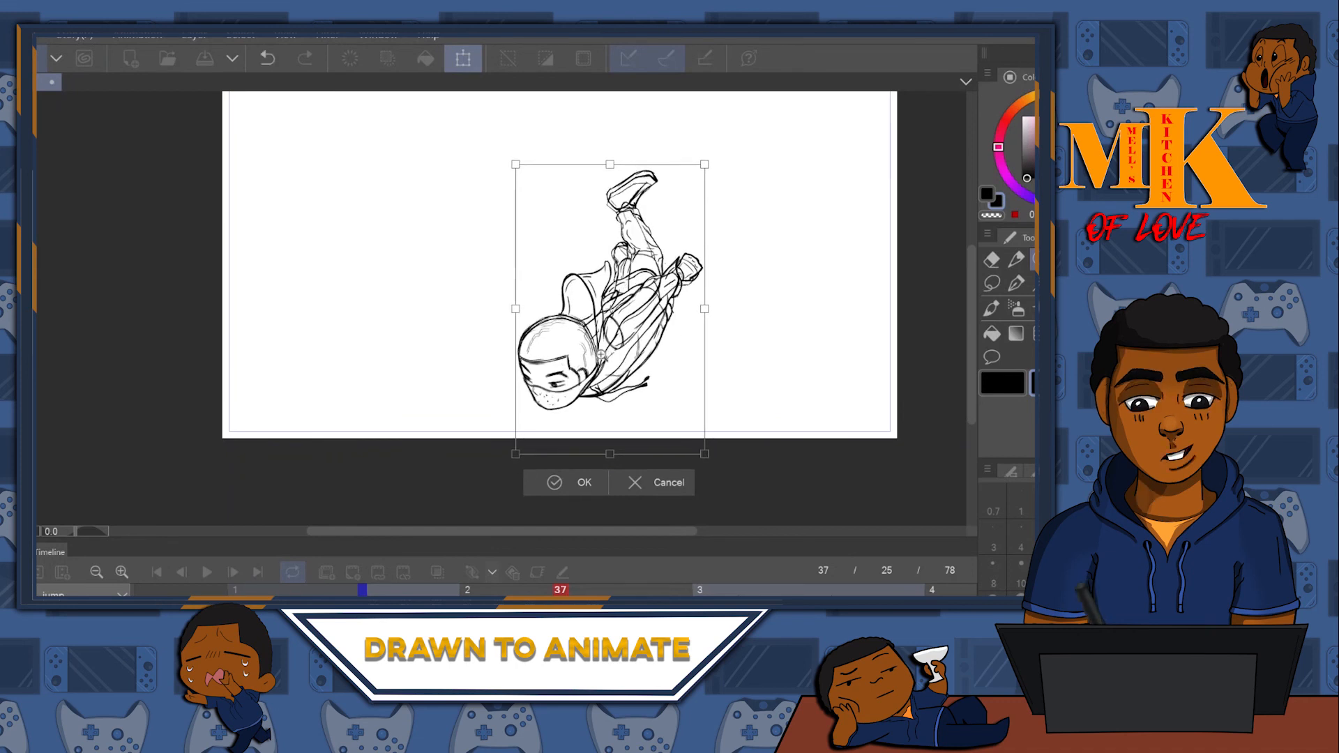
key("Return")
- Copy the clothed figure at frame 33 and paste it onto the drawing at frame 40
mouse_move(740, 297)
left_mouse_down()
mouse_move(740, 285)
mouse_move(753, 311)
left_mouse_up()
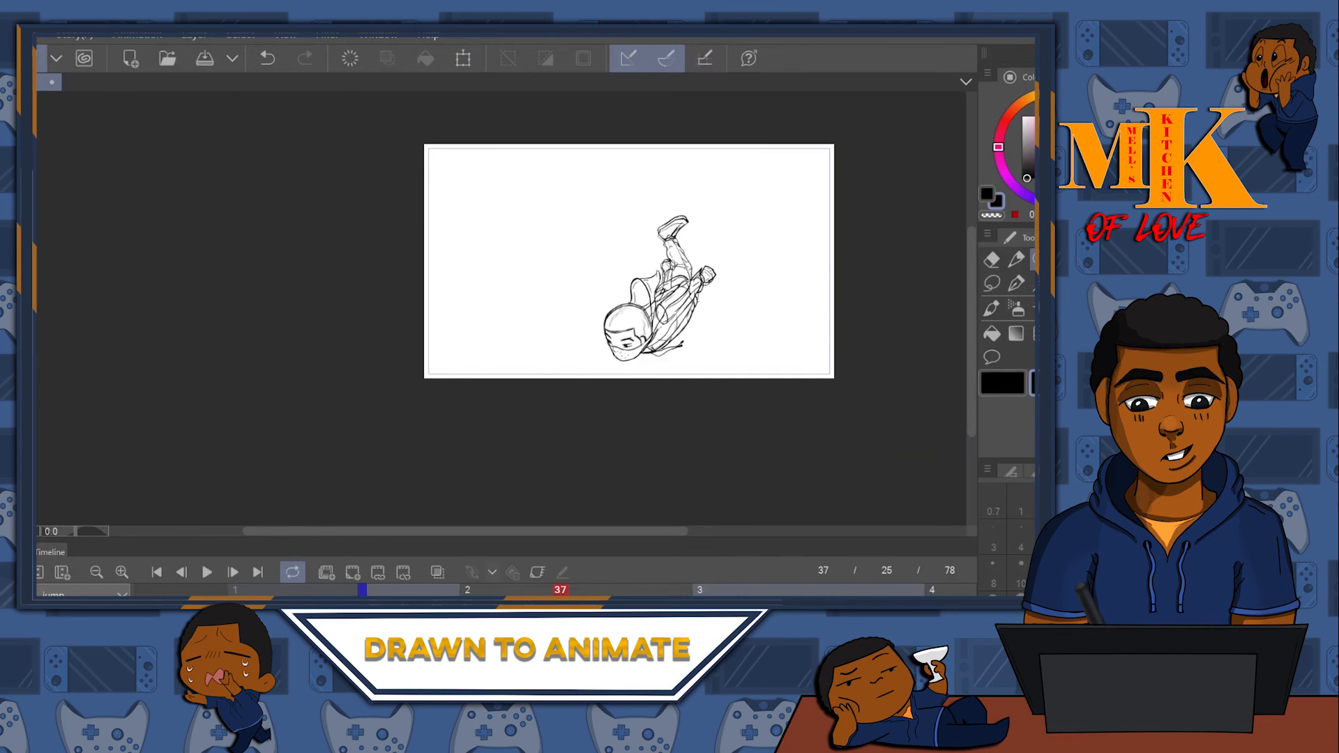
left_click(607, 590)
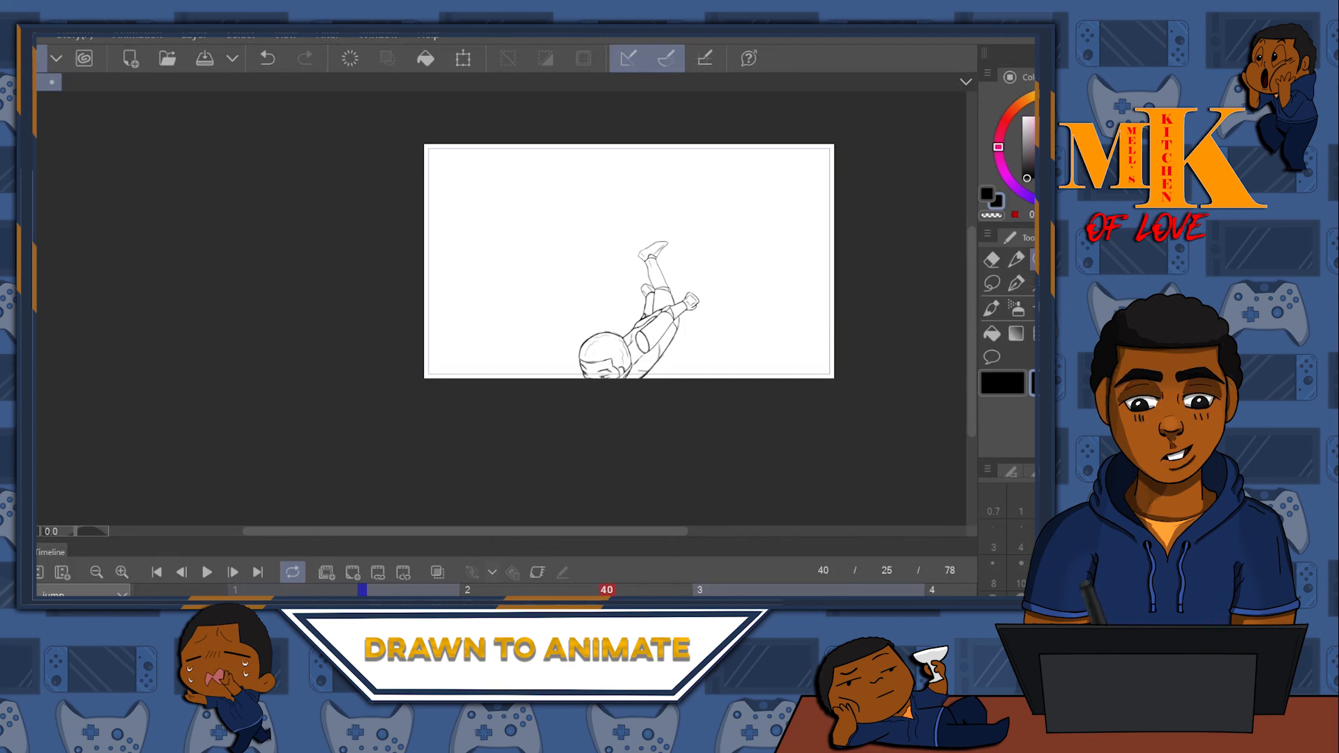
left_click(498, 589)
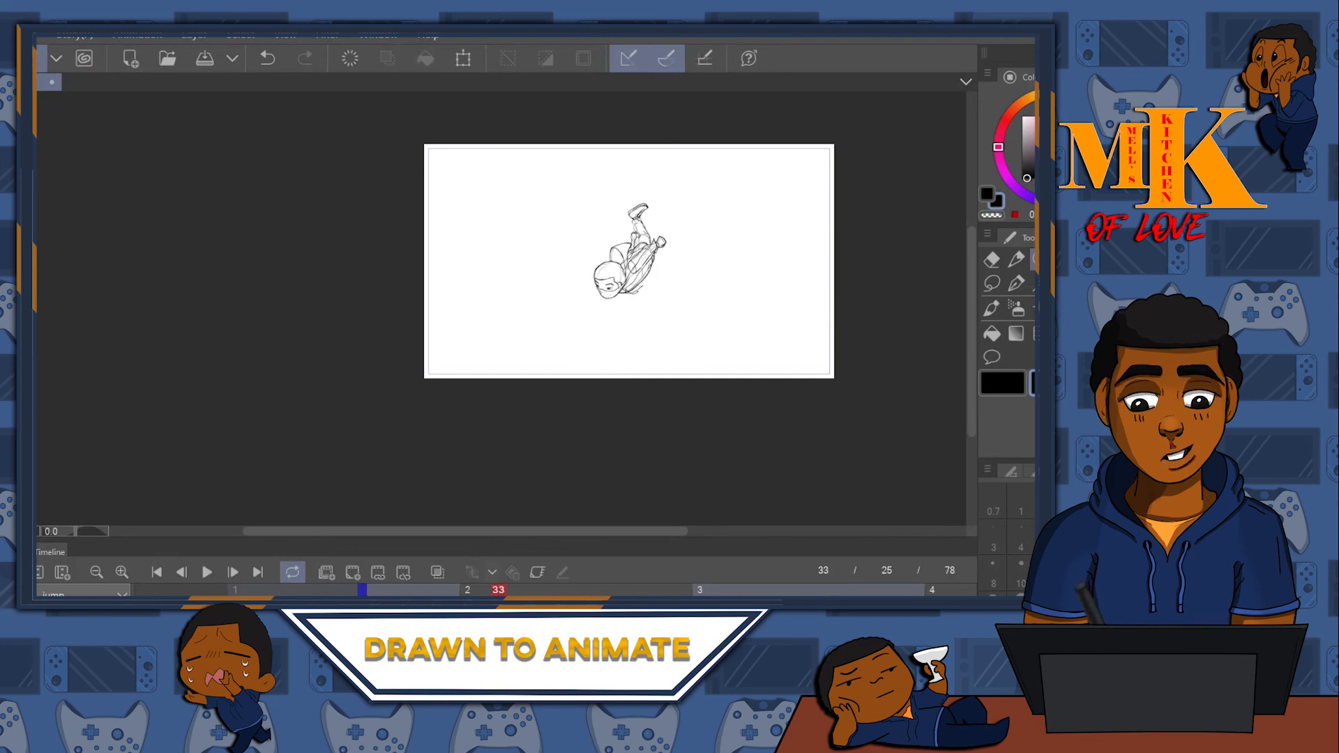
key("ctrl+d")
key("ctrl+a")
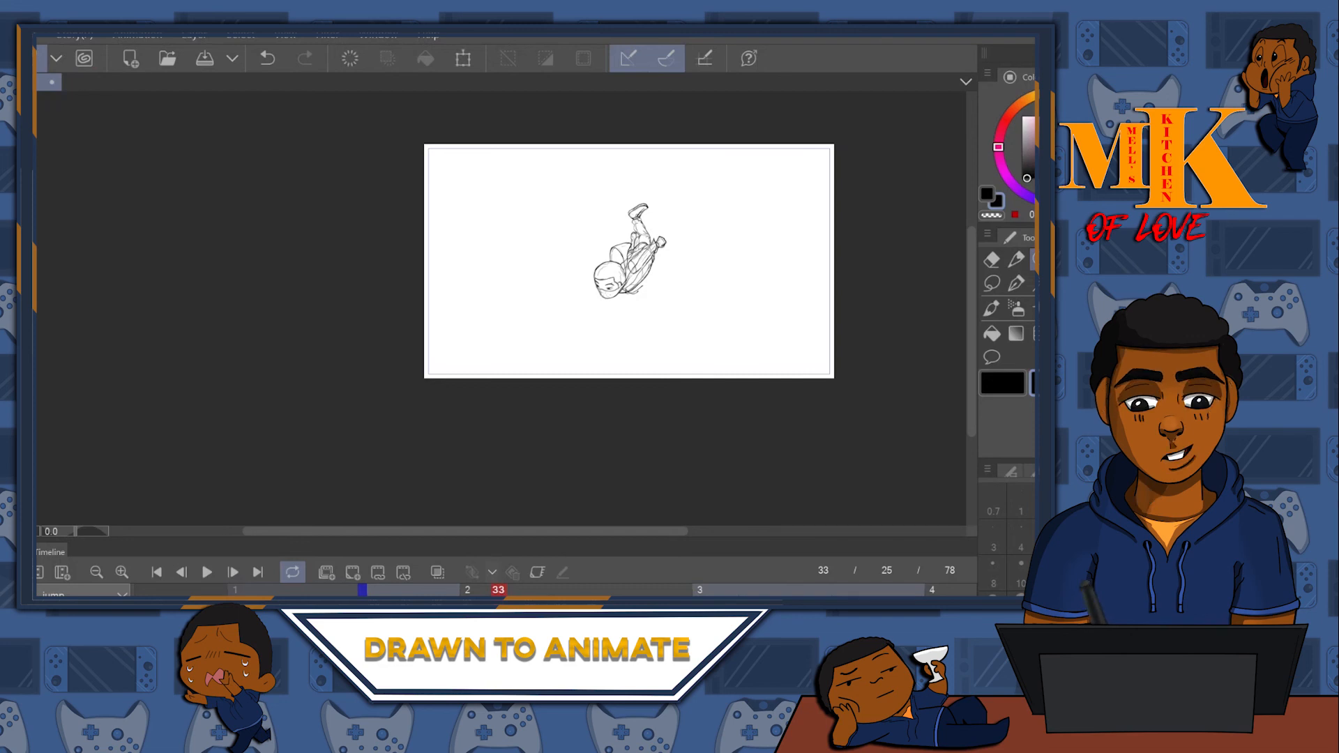
left_click(607, 590)
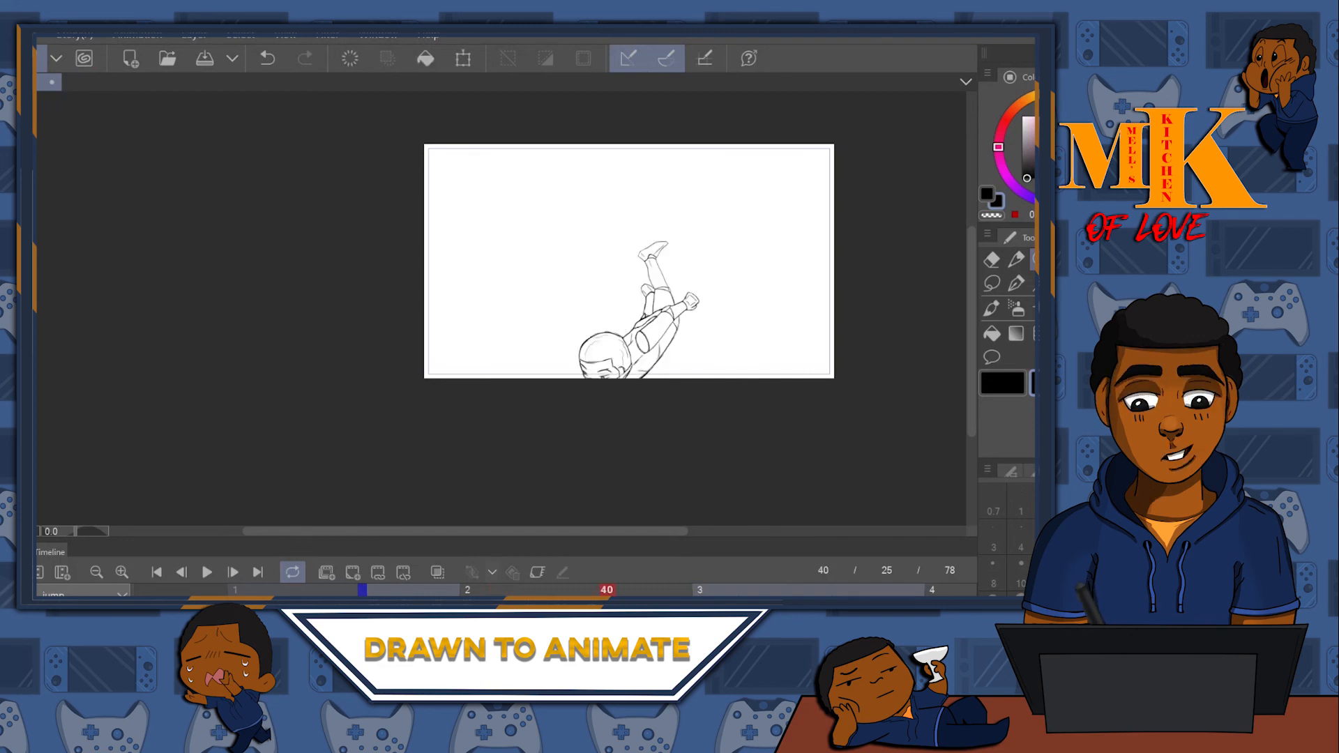
key("ctrl+v")
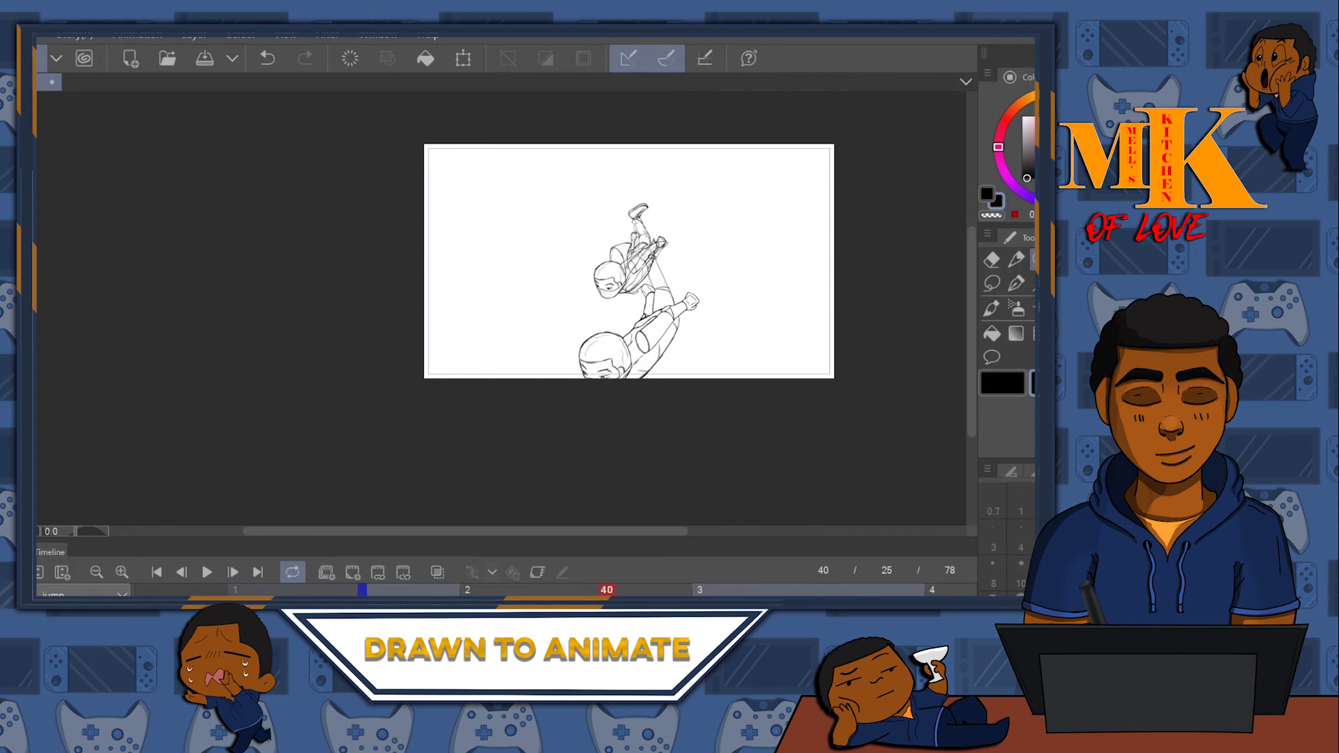
- Enlarge the pasted figure at frame 40 and move it down to cover the large rough sketch
left_click(684, 590)
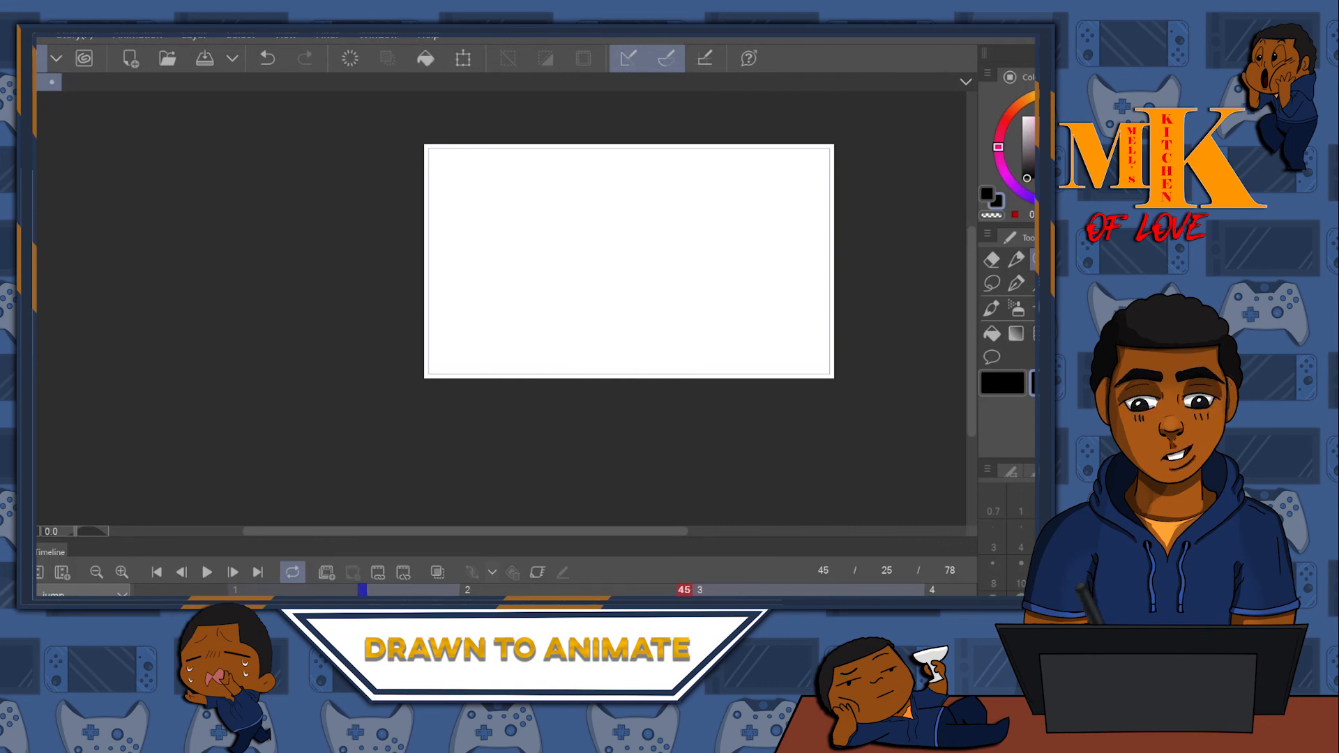
left_click(606, 590)
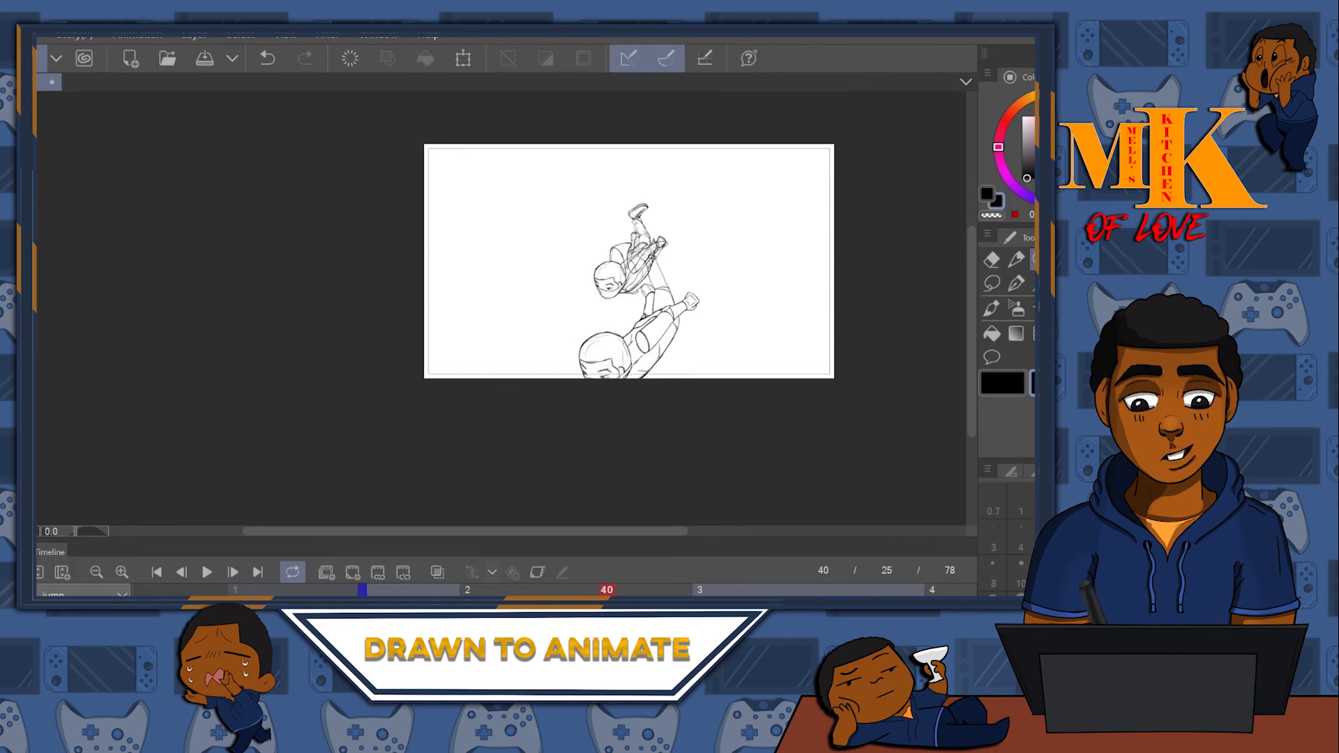
left_click(464, 57)
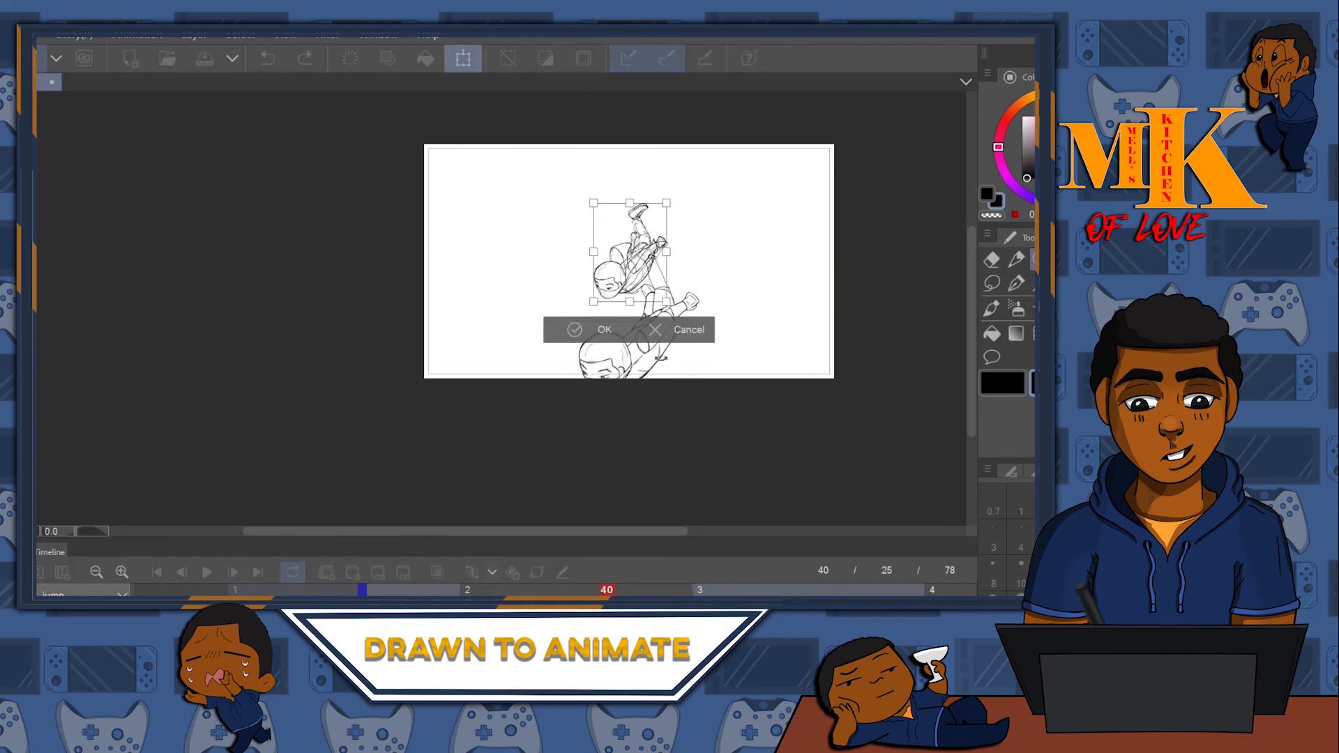
left_click_drag(663, 303, 659, 345)
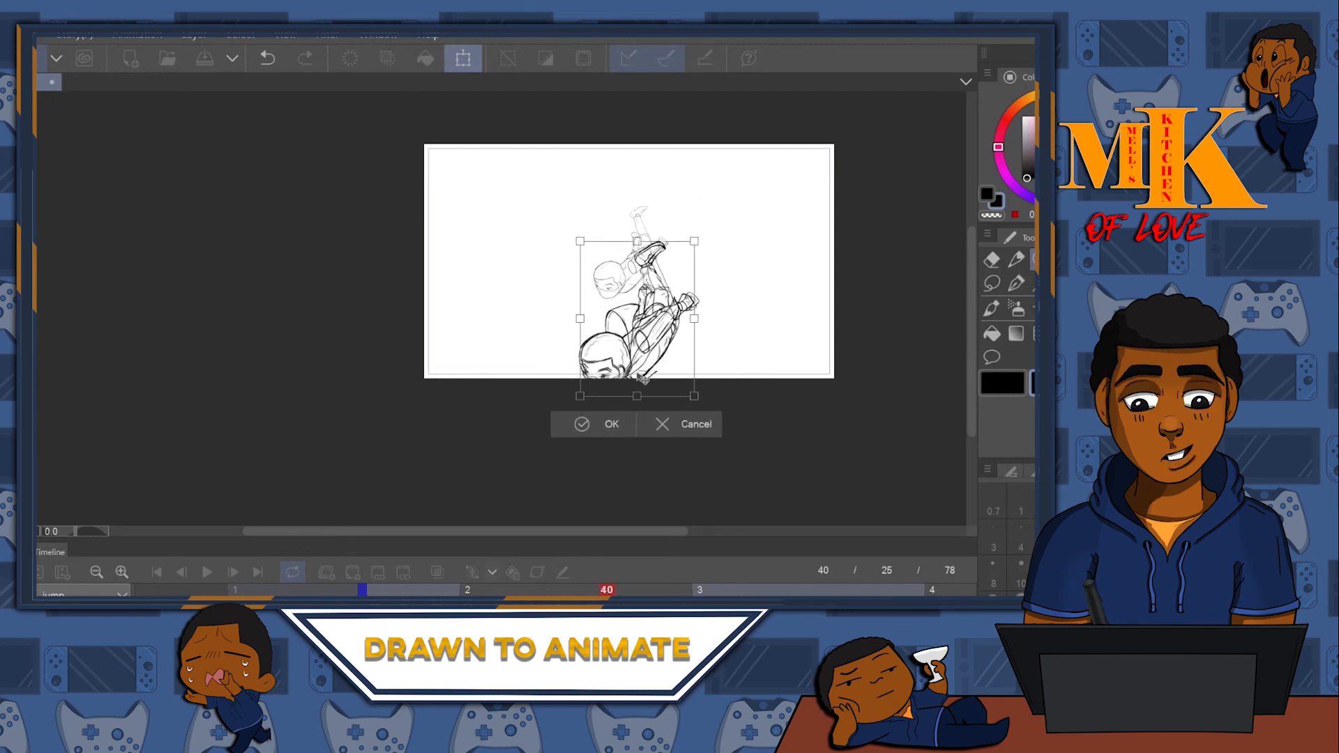
key("Return")
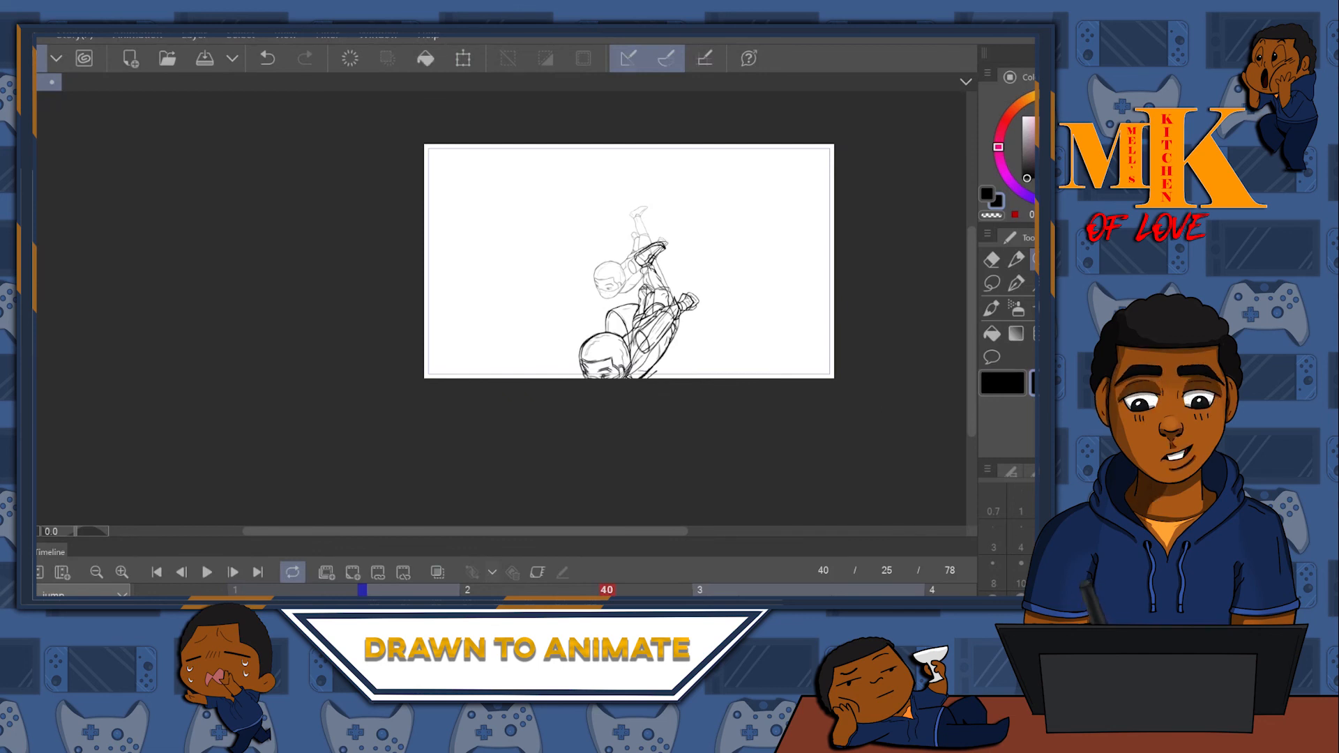
- Delete the leftover small rough figure and the large rough sketch at frame 40, keeping only the clothed figure
key("Delete")
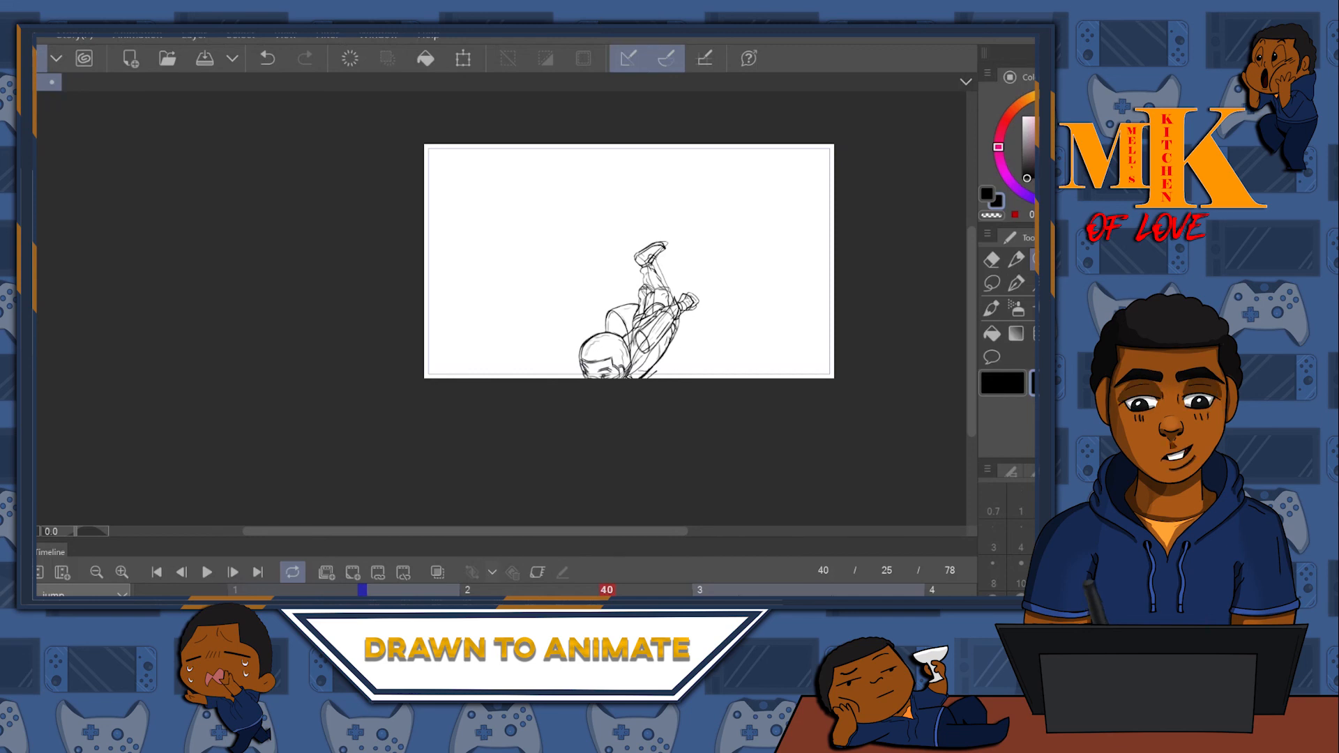
key("Delete")
key("ctrl+d")
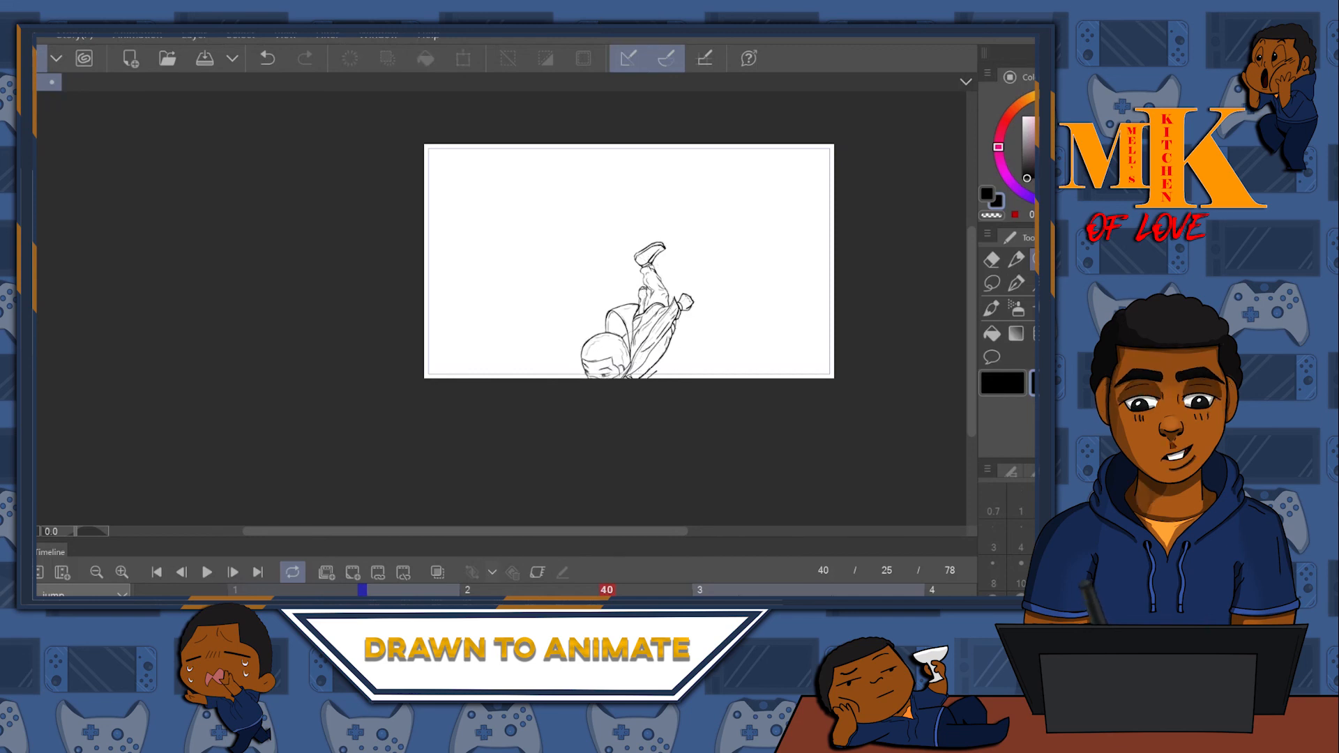
- Copy the clothed figure at frame 40 and paste it into the empty drawing at frame 45
left_click(684, 590)
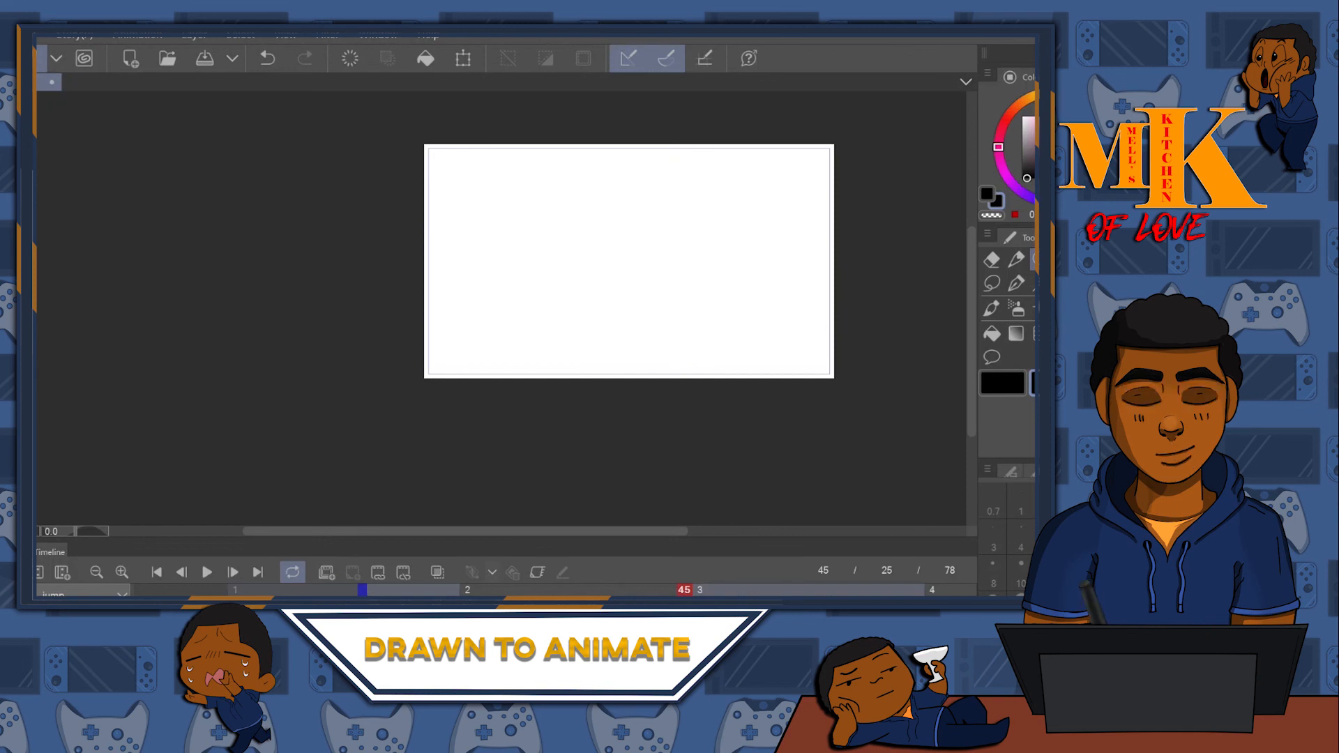
left_click(606, 590)
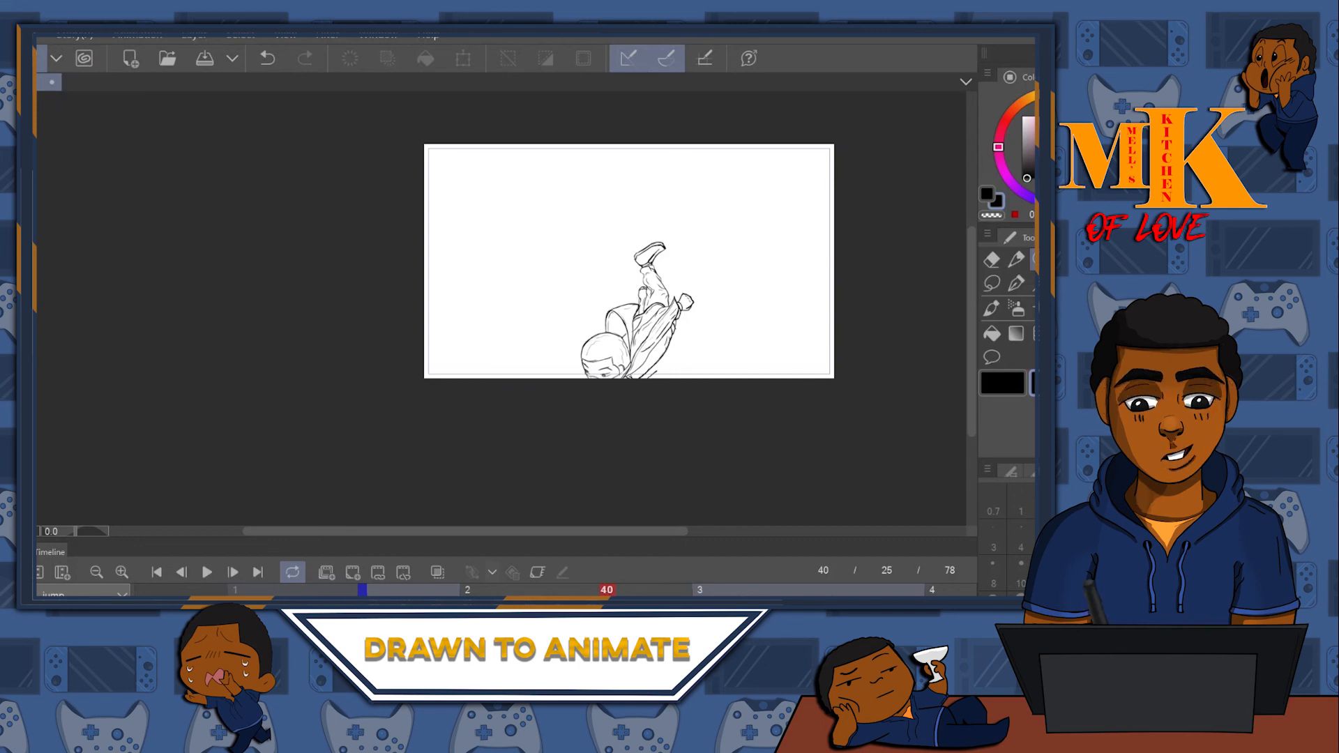
left_click(684, 590)
- Enlarge the pasted clothed figure at frame 45 and move it down so its head drops partly below the canvas
left_click(465, 58)
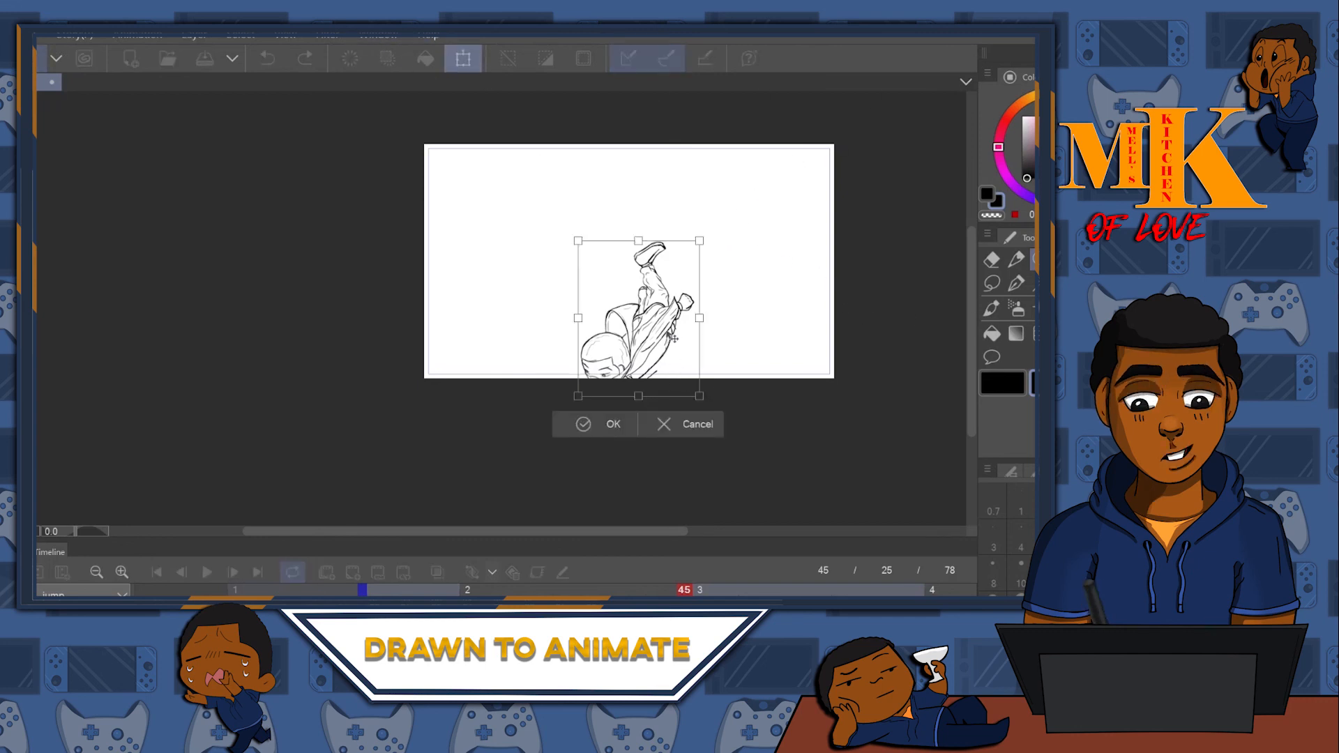
left_click_drag(699, 240, 729, 201)
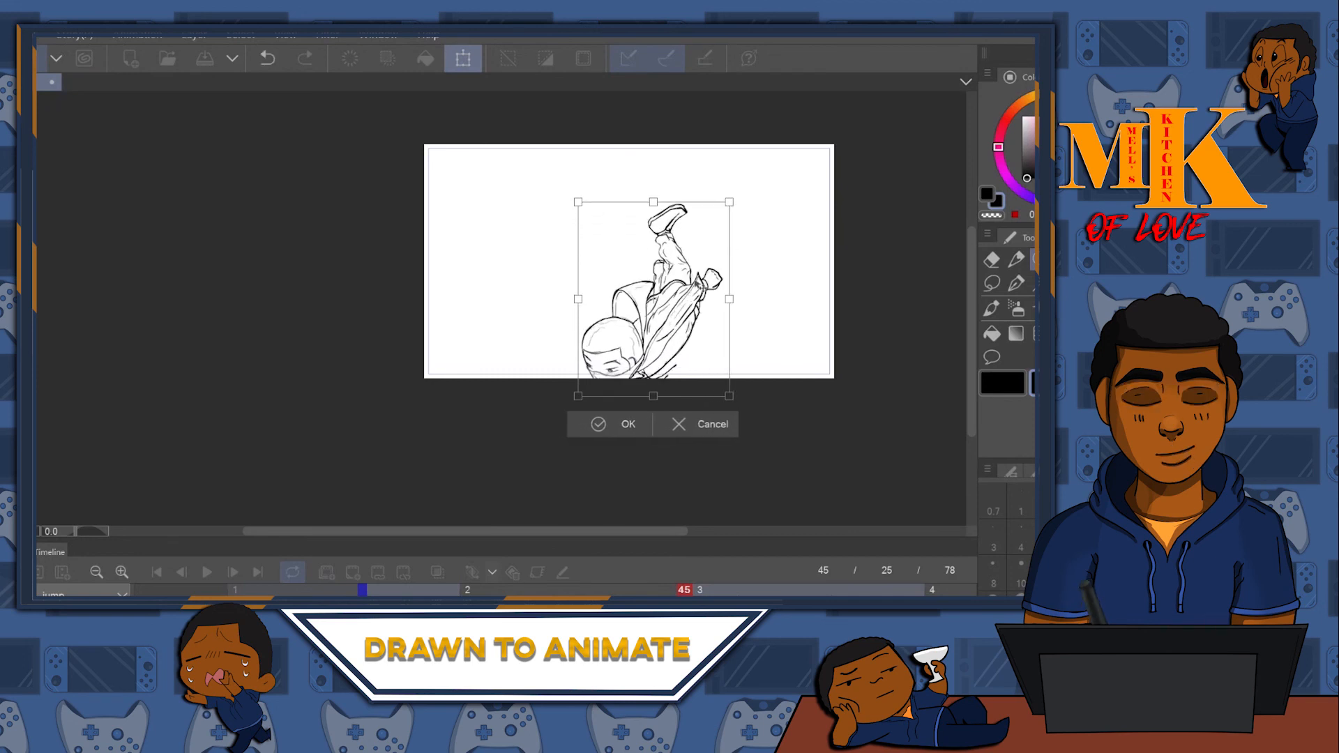
left_click_drag(656, 358, 634, 385)
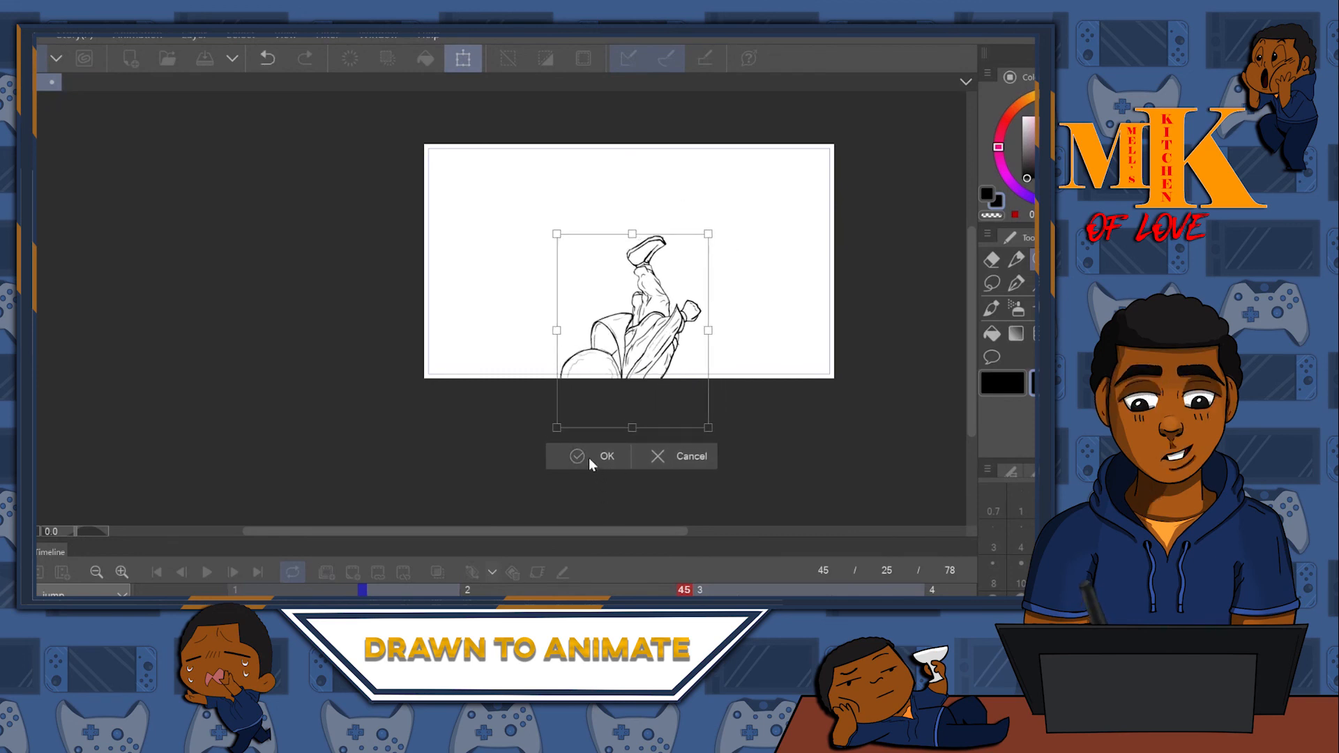
left_click(589, 458)
- Turn on onion skin and step through the drawings between frames 45 and 34 to compare the falling poses
left_click(439, 572)
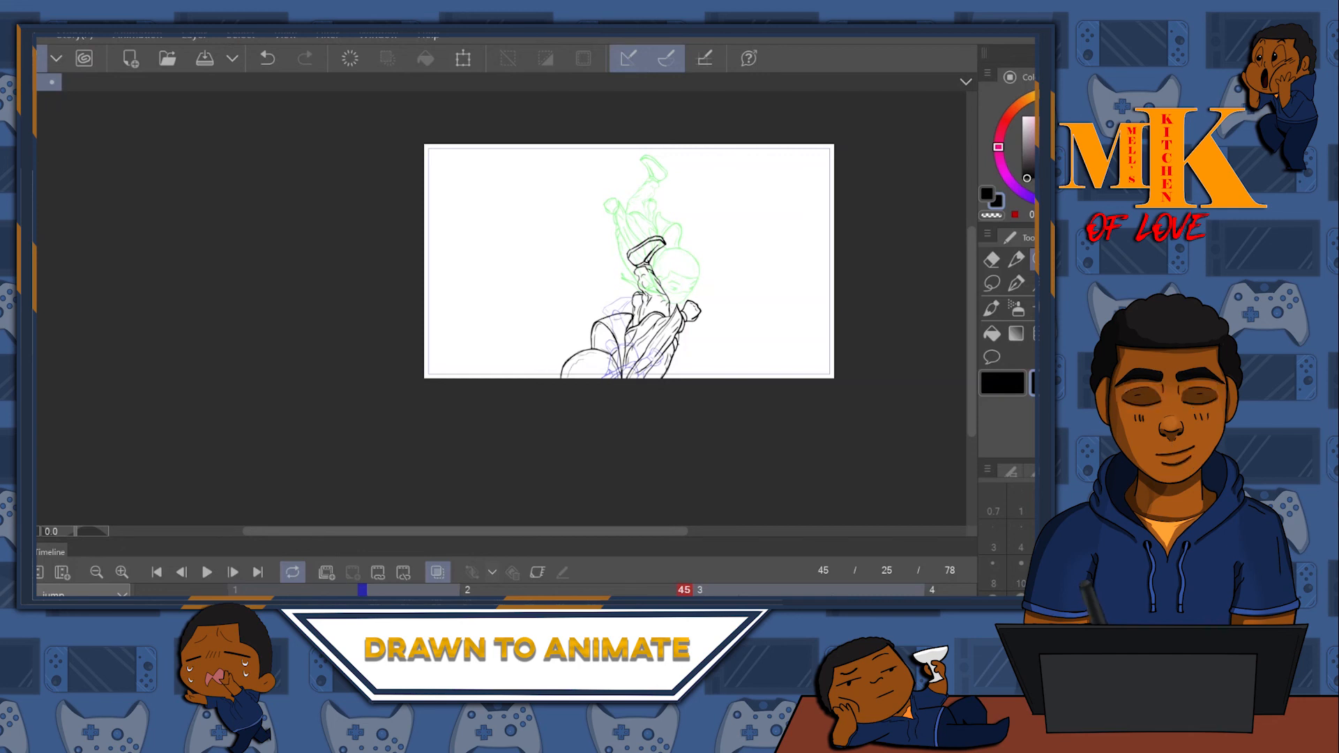
key("Left")
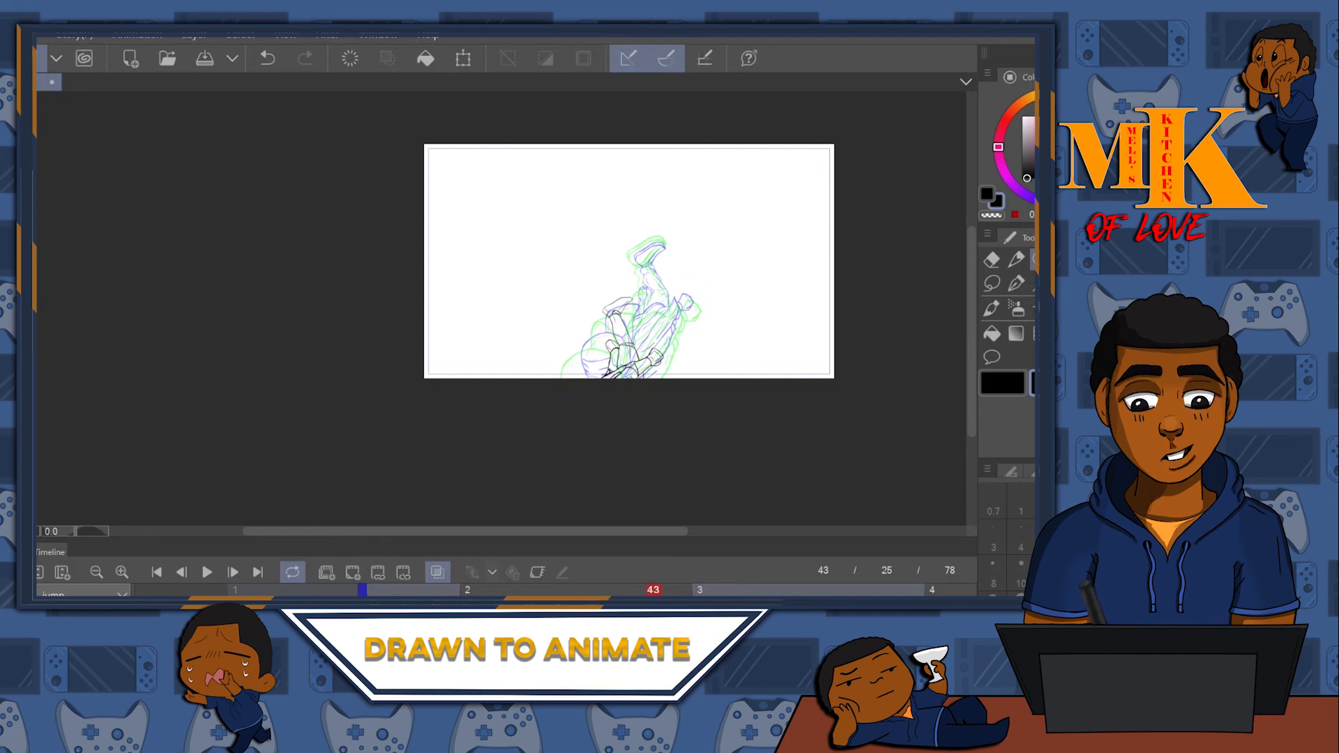
key("Right")
key("Right")
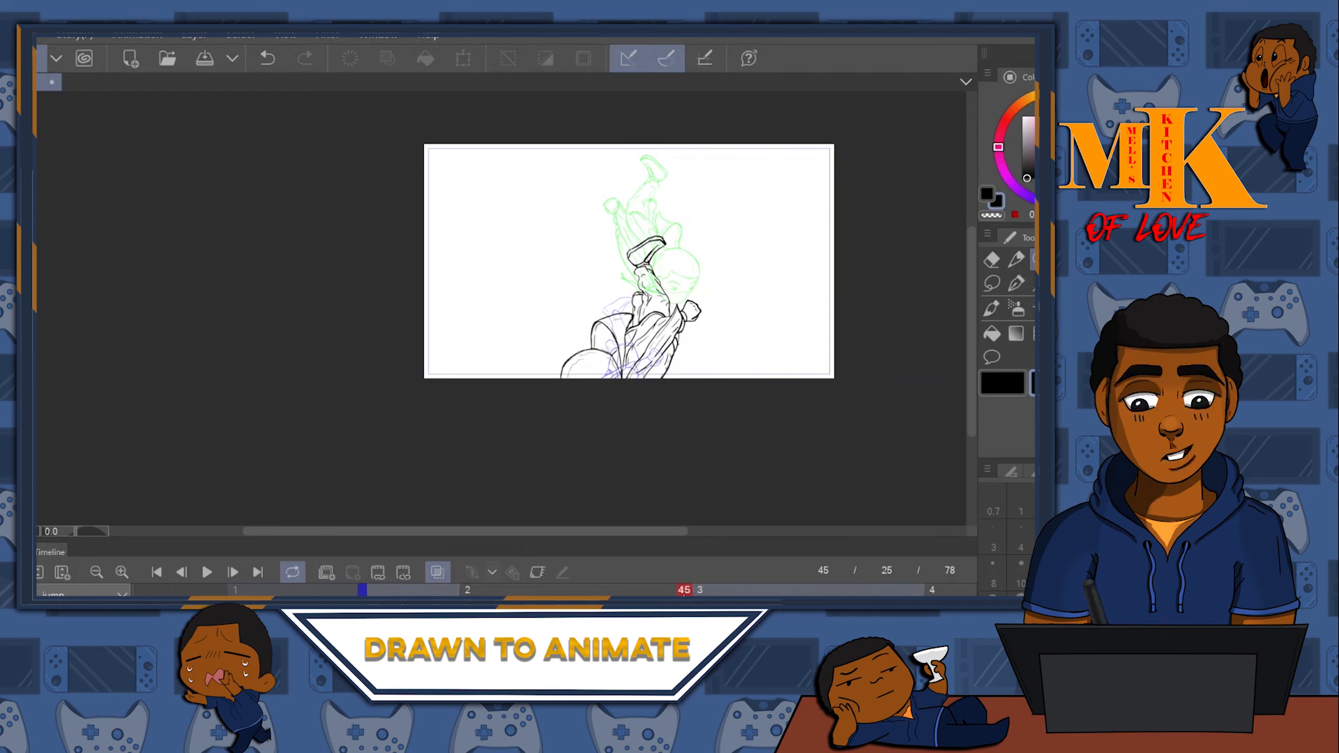
left_click(653, 590)
key("Left")
key("Left")
key("Left")
key("Left")
key("Left")
key("Left")
key("Left")
key("Left")
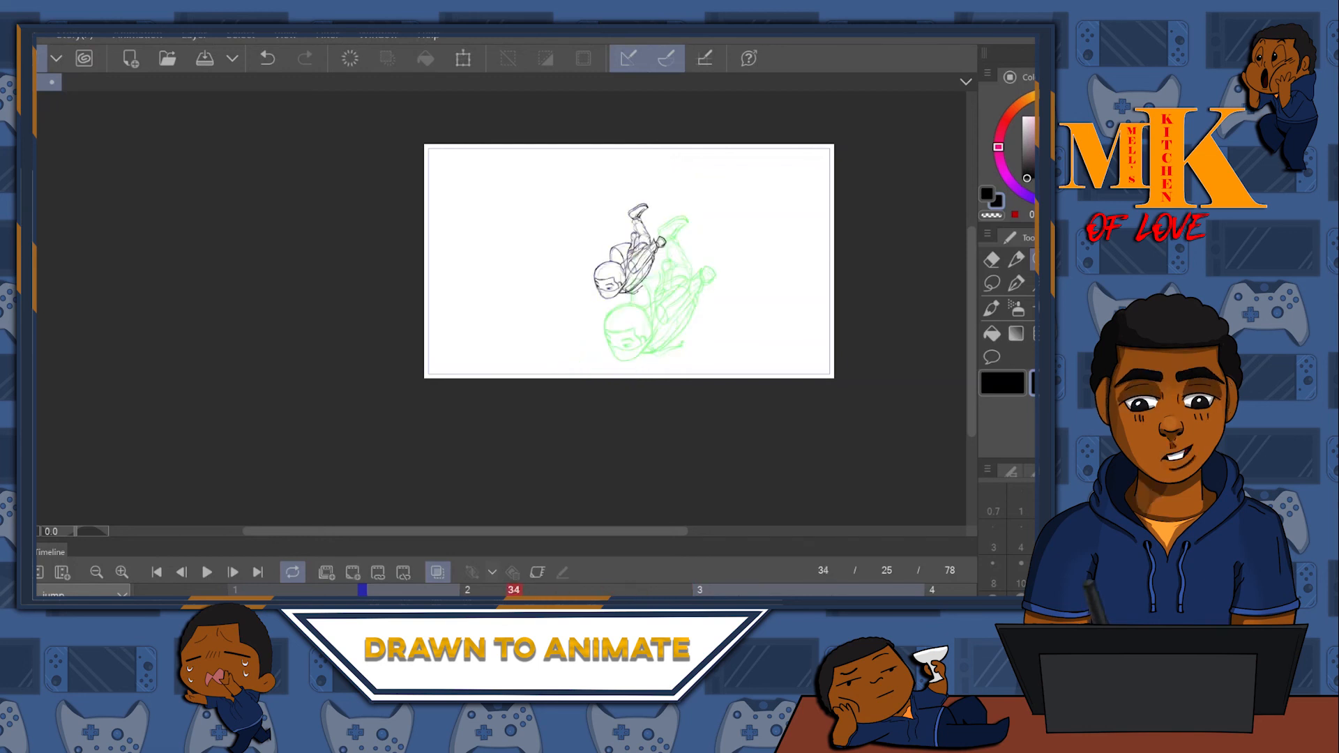
mouse_move(1136, 453)
left_mouse_down()
mouse_move(1022, 453)
mouse_move(1057, 456)
left_mouse_up()
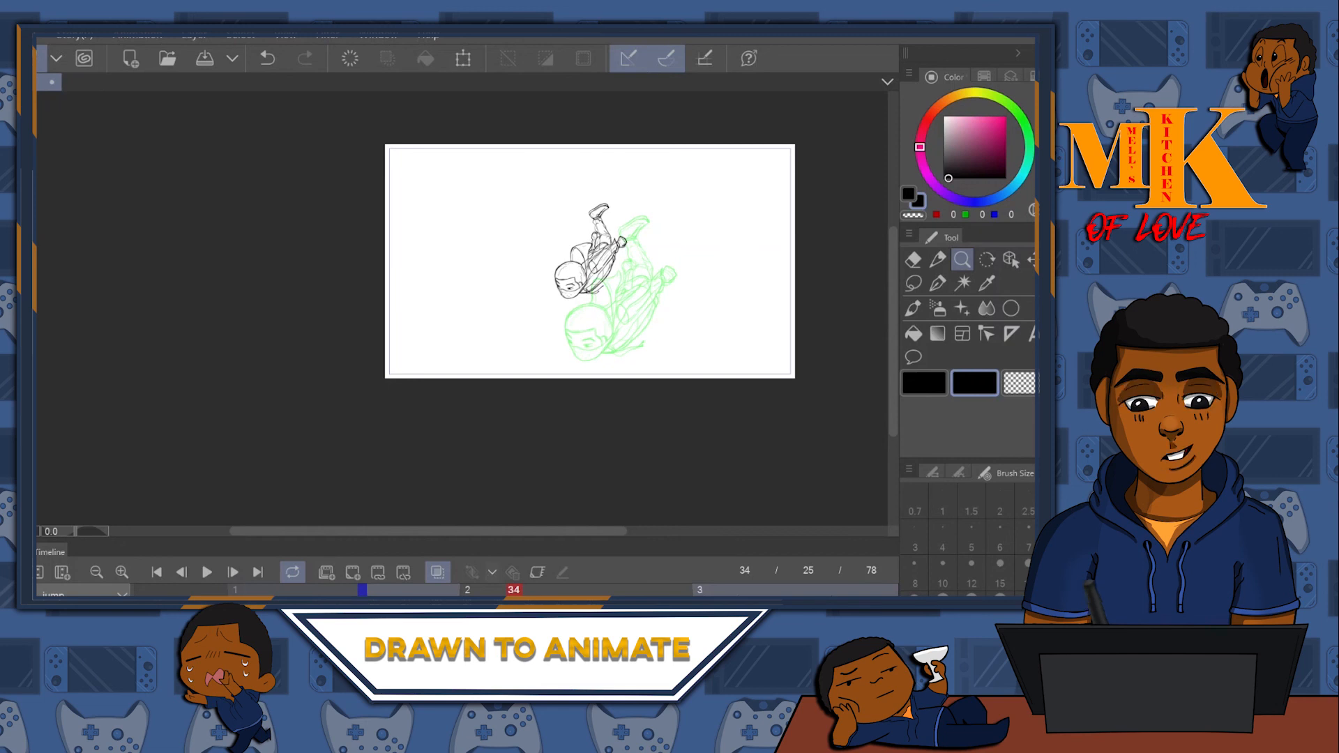
- Clear the drawing at frame 45, put the enlarged clothed figure back on it, and move it further below the canvas's lower edge
left_click(684, 590)
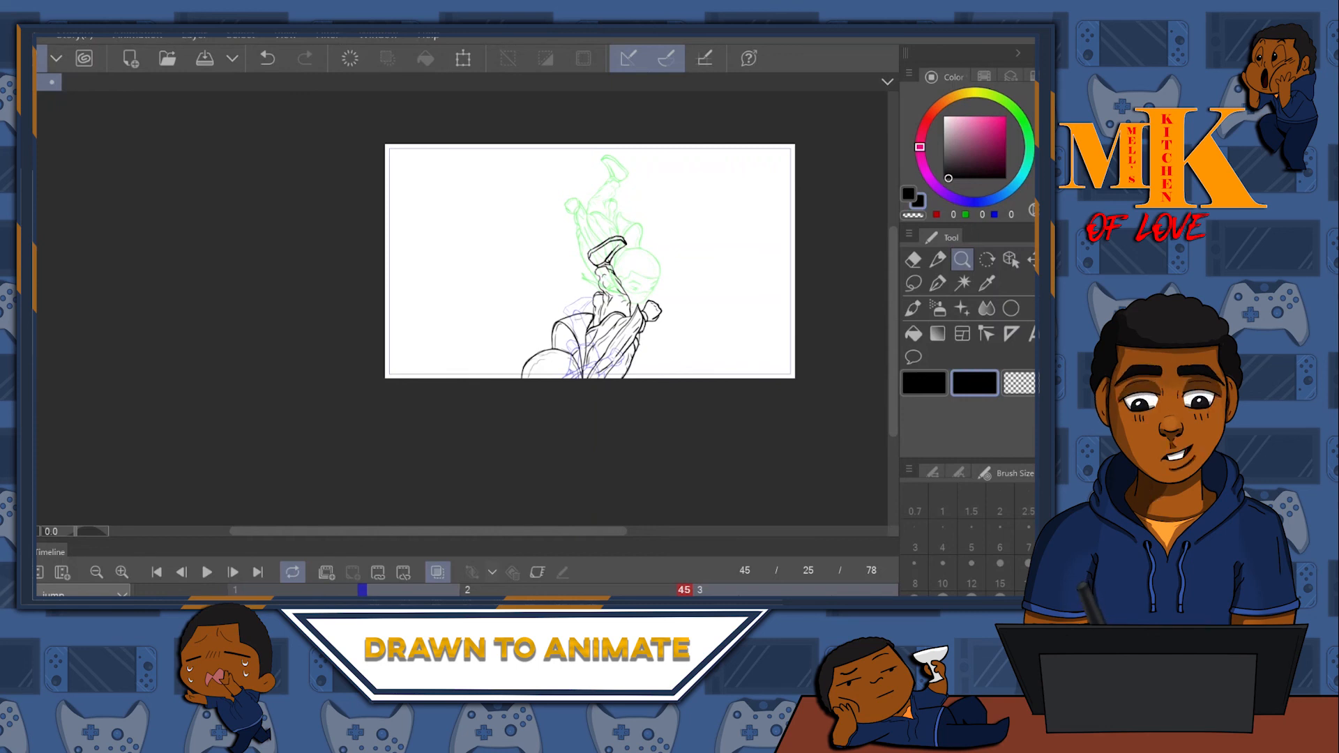
key("Delete")
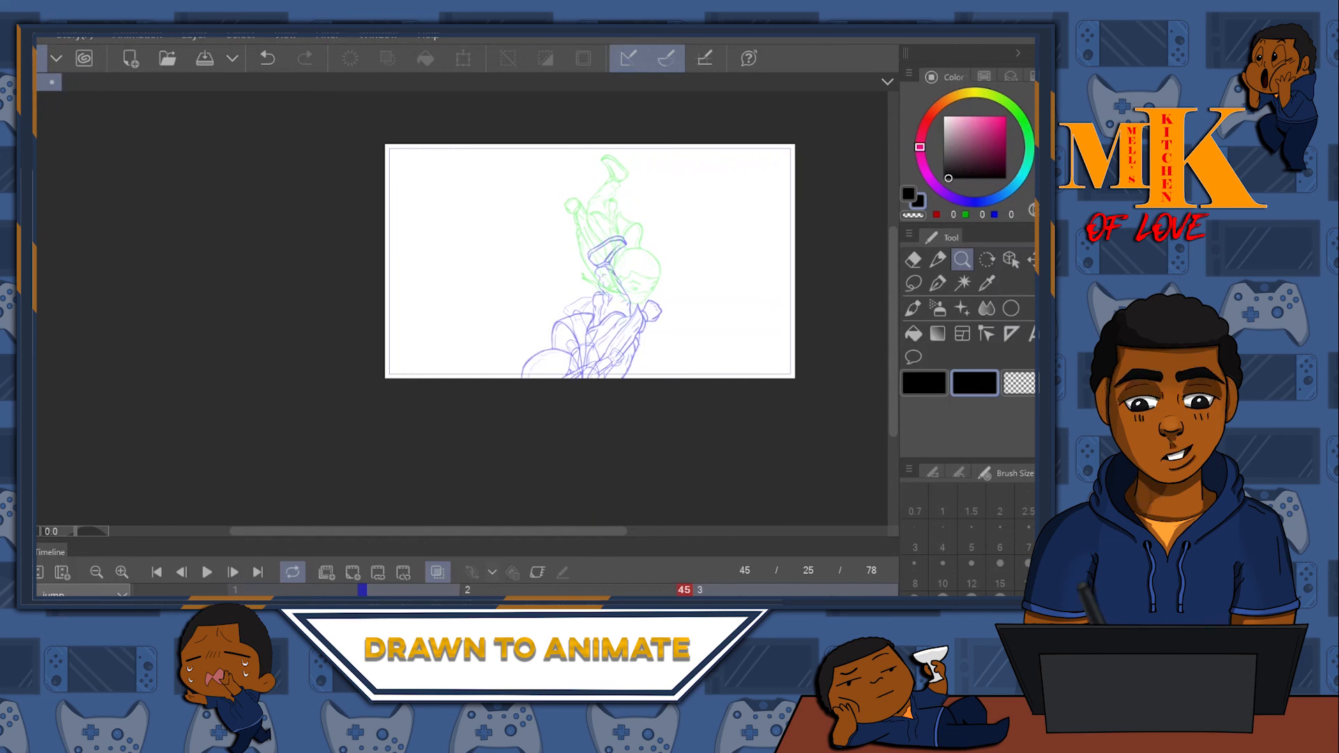
key("ctrl+z")
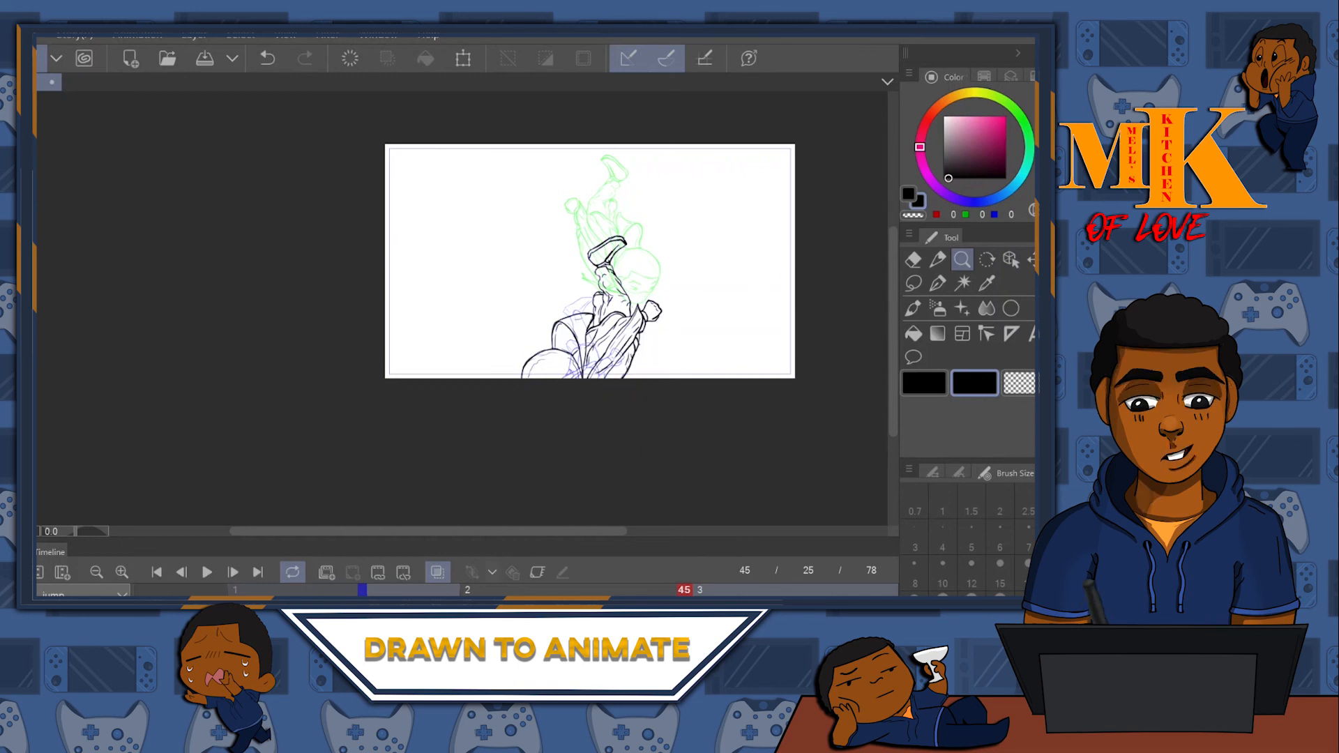
left_click(463, 63)
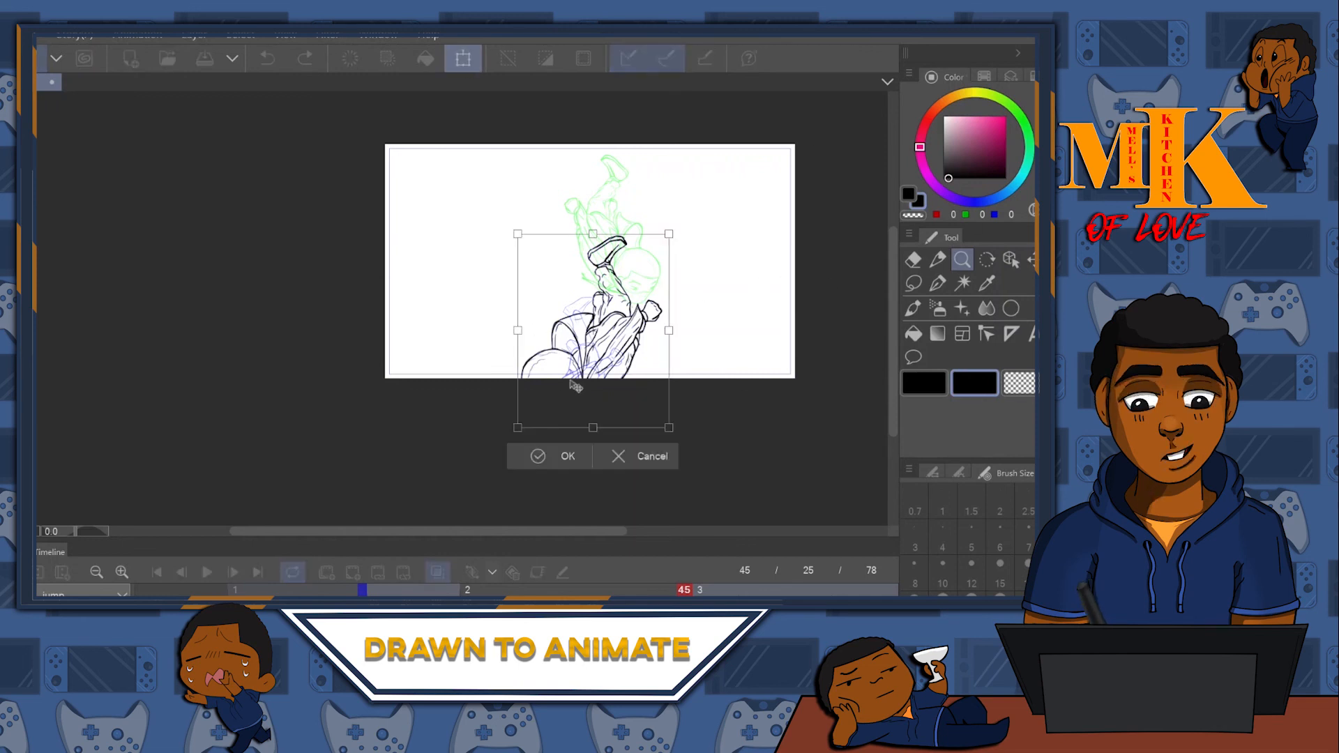
left_click_drag(617, 350, 599, 401)
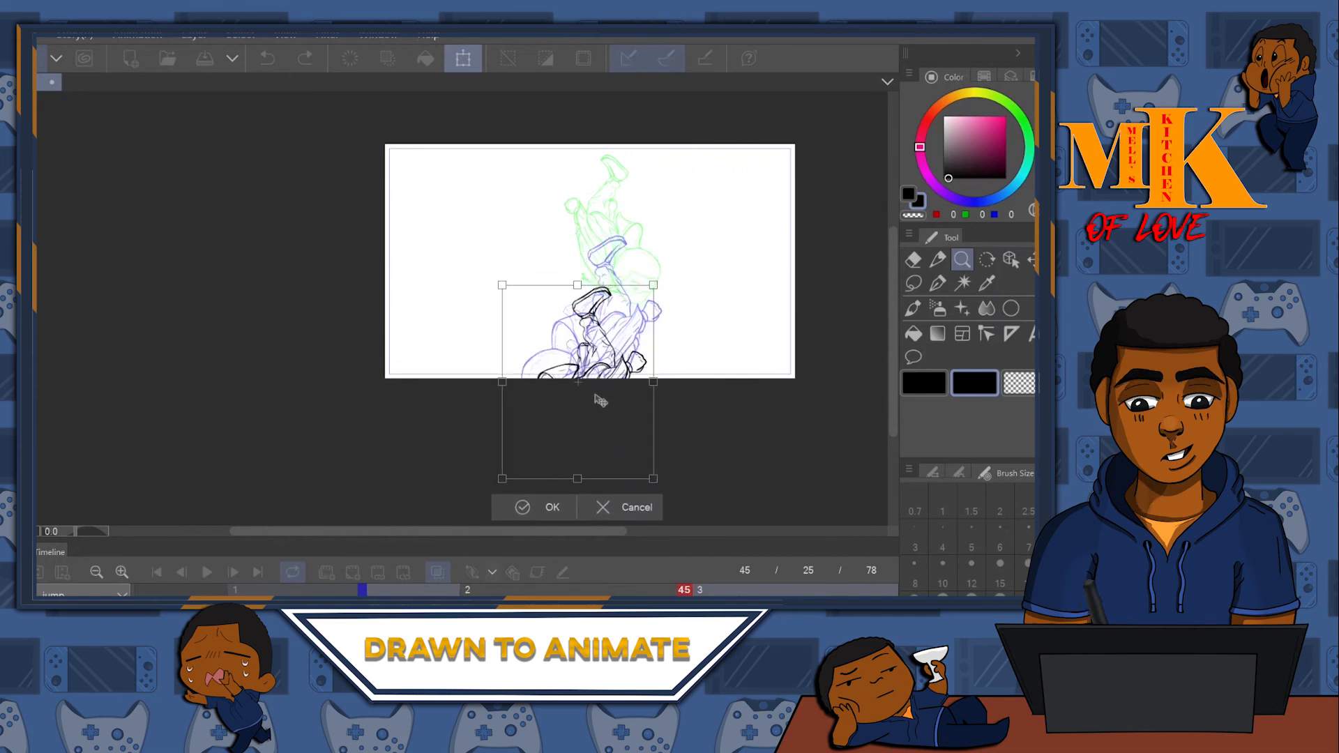
key("Return")
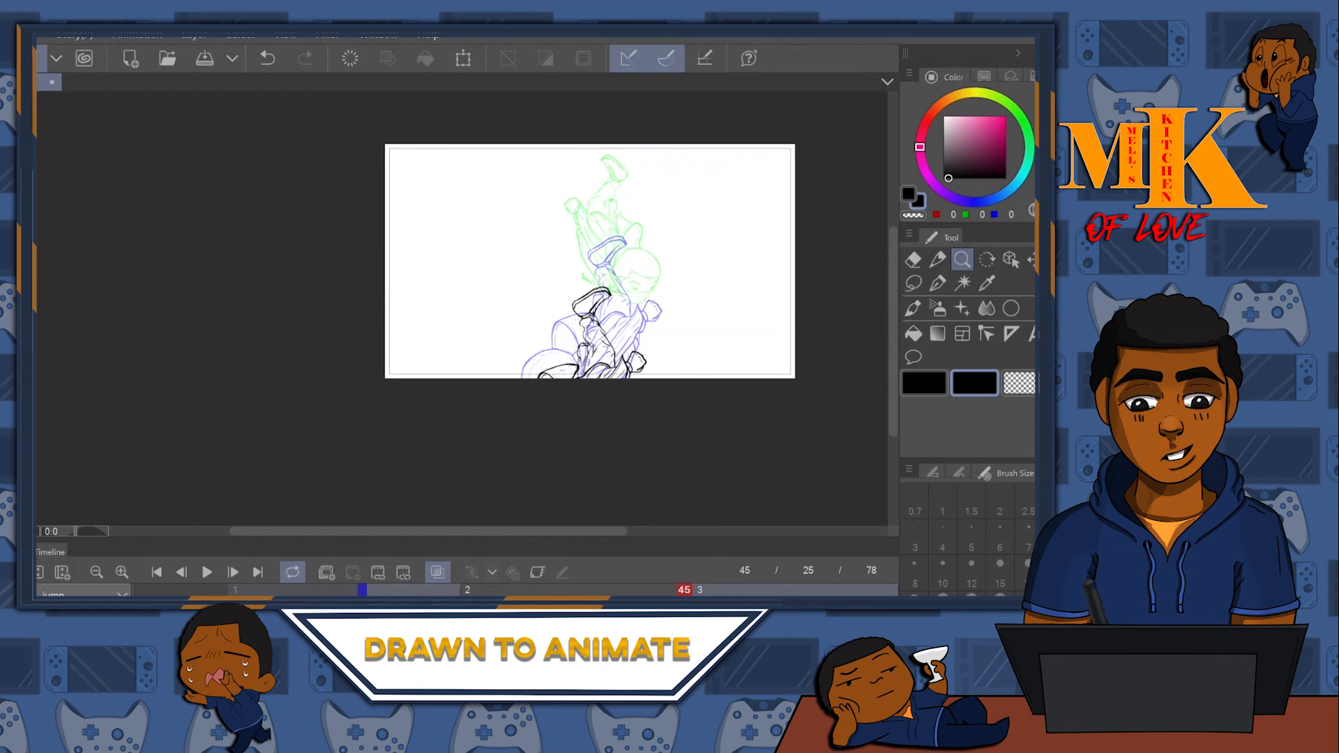
- Check frame 43, turn off onion skin, and play the fall animation from frame 25
key("Left")
key("Left")
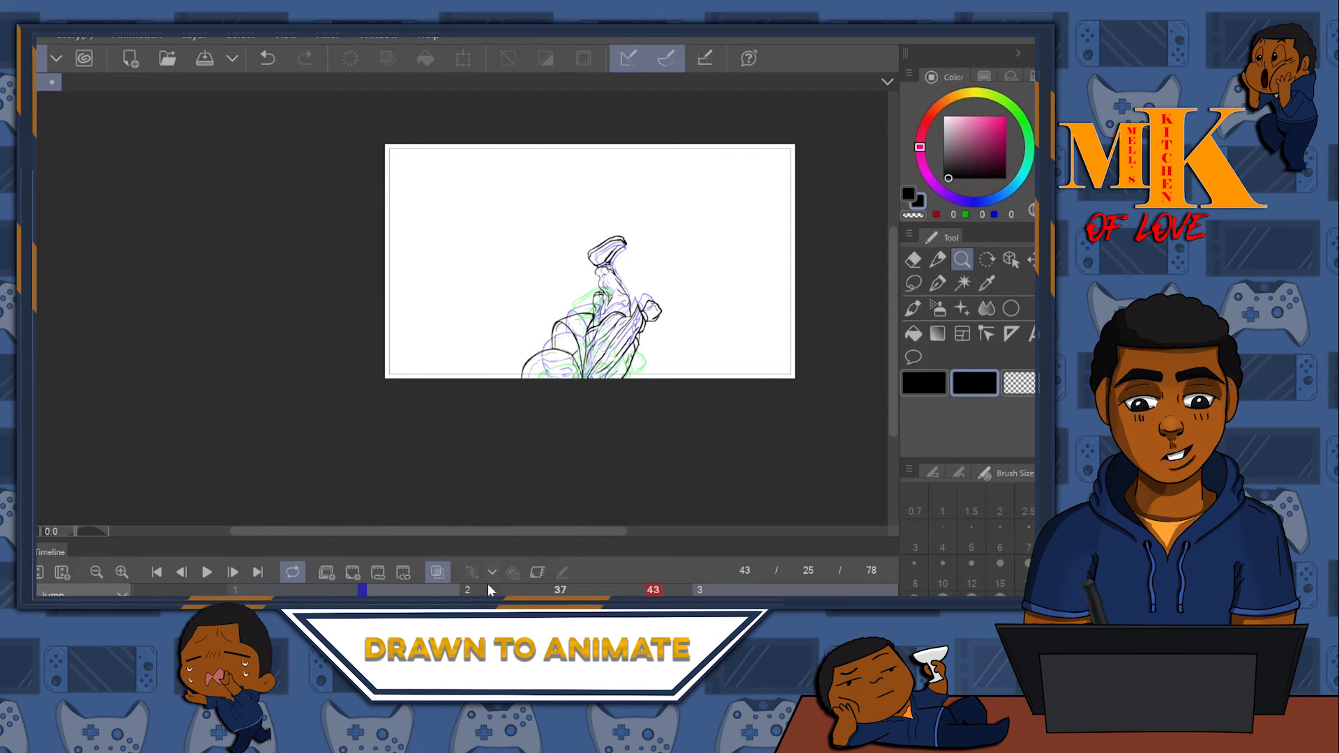
left_click(438, 573)
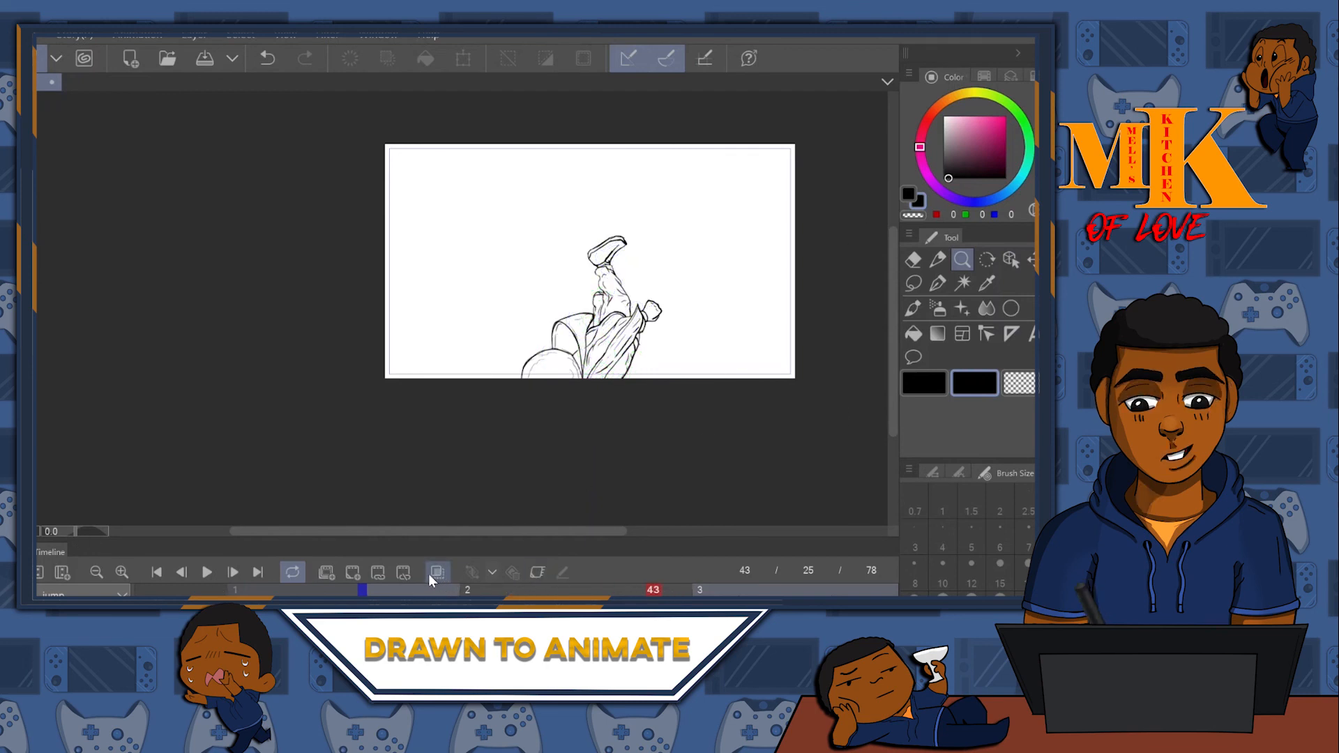
left_click(158, 573)
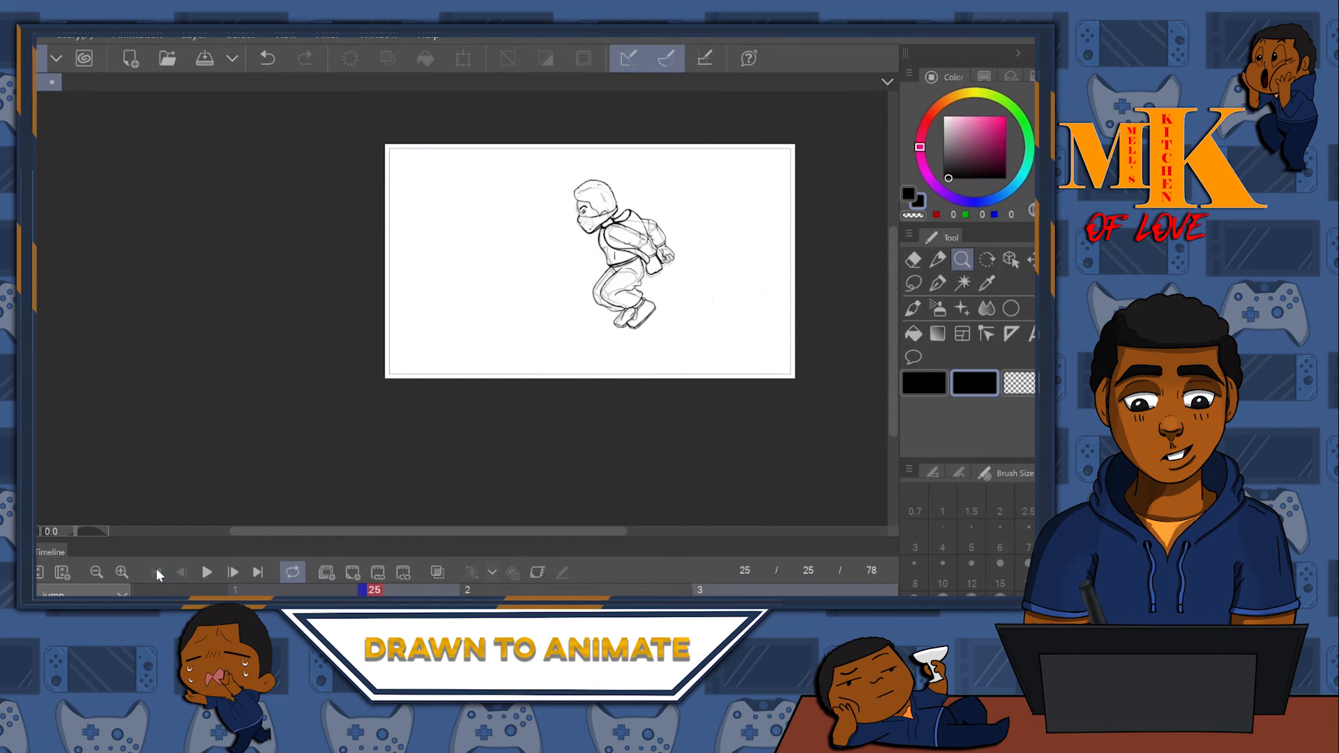
left_click(207, 573)
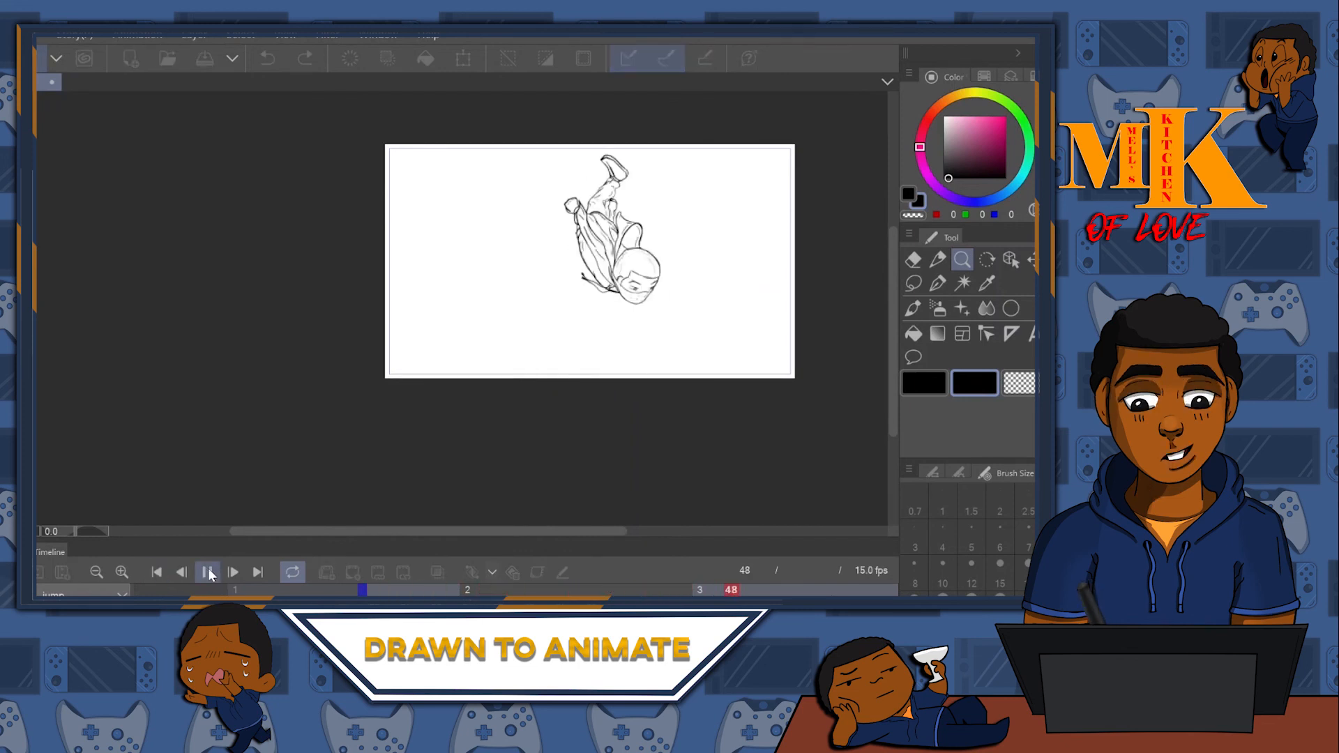
left_click(207, 573)
left_click(156, 572)
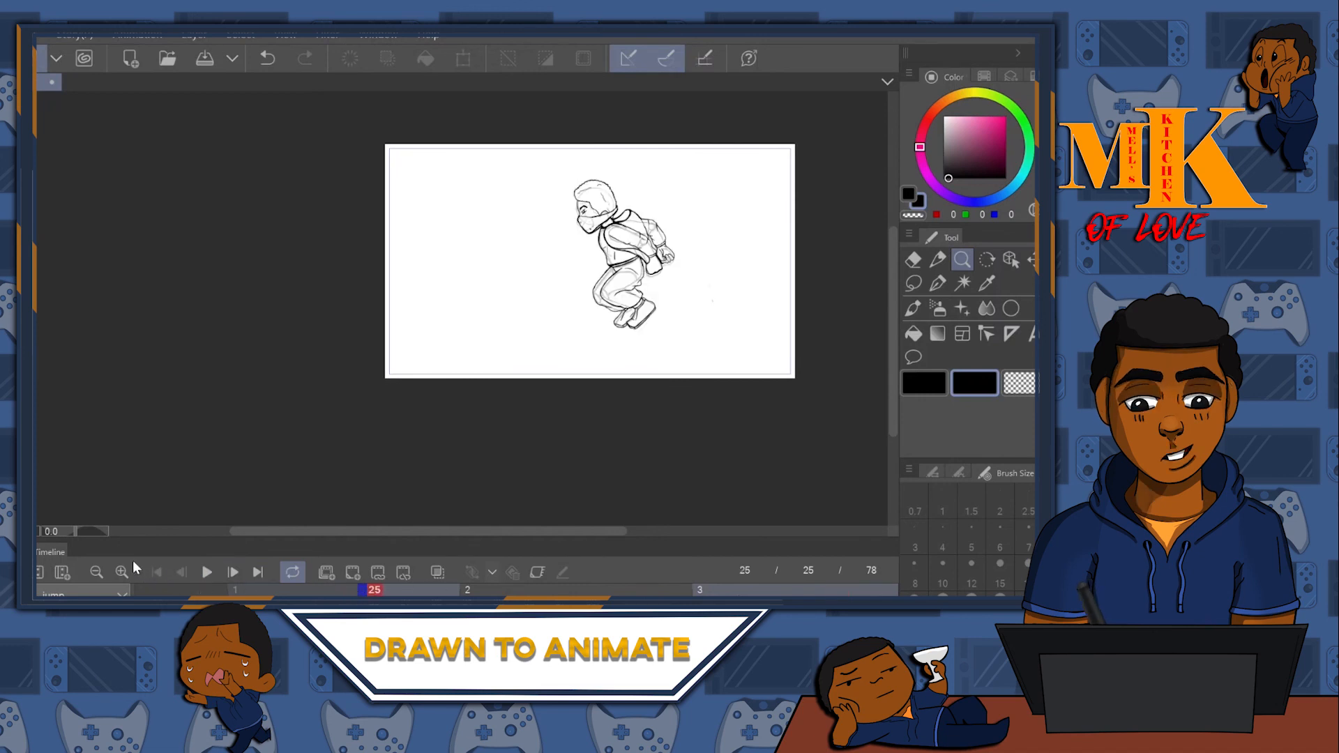
- Extend the playback range back to frame 1 and play the whole animation from the run onward
left_click(96, 572)
left_click(97, 572)
left_click(96, 571)
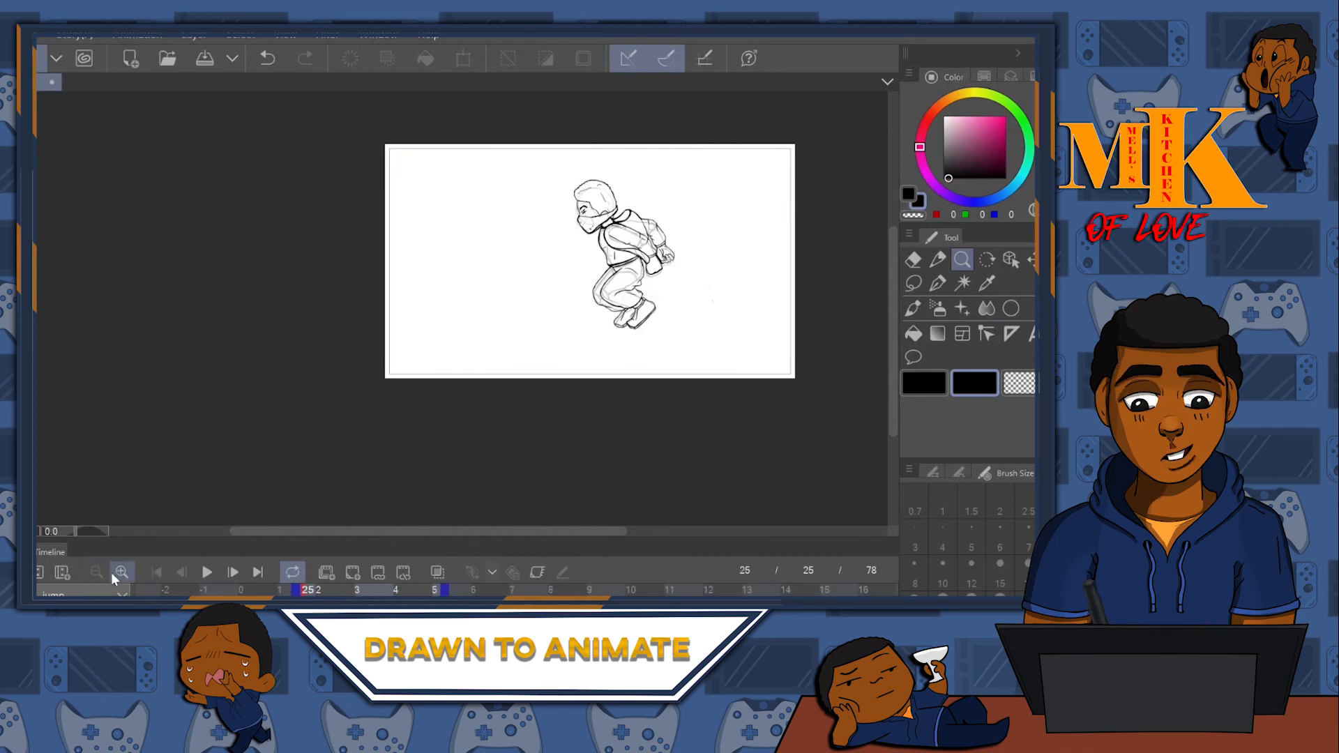
left_click(122, 572)
left_click(122, 572)
scroll(98, 594, "left", 2)
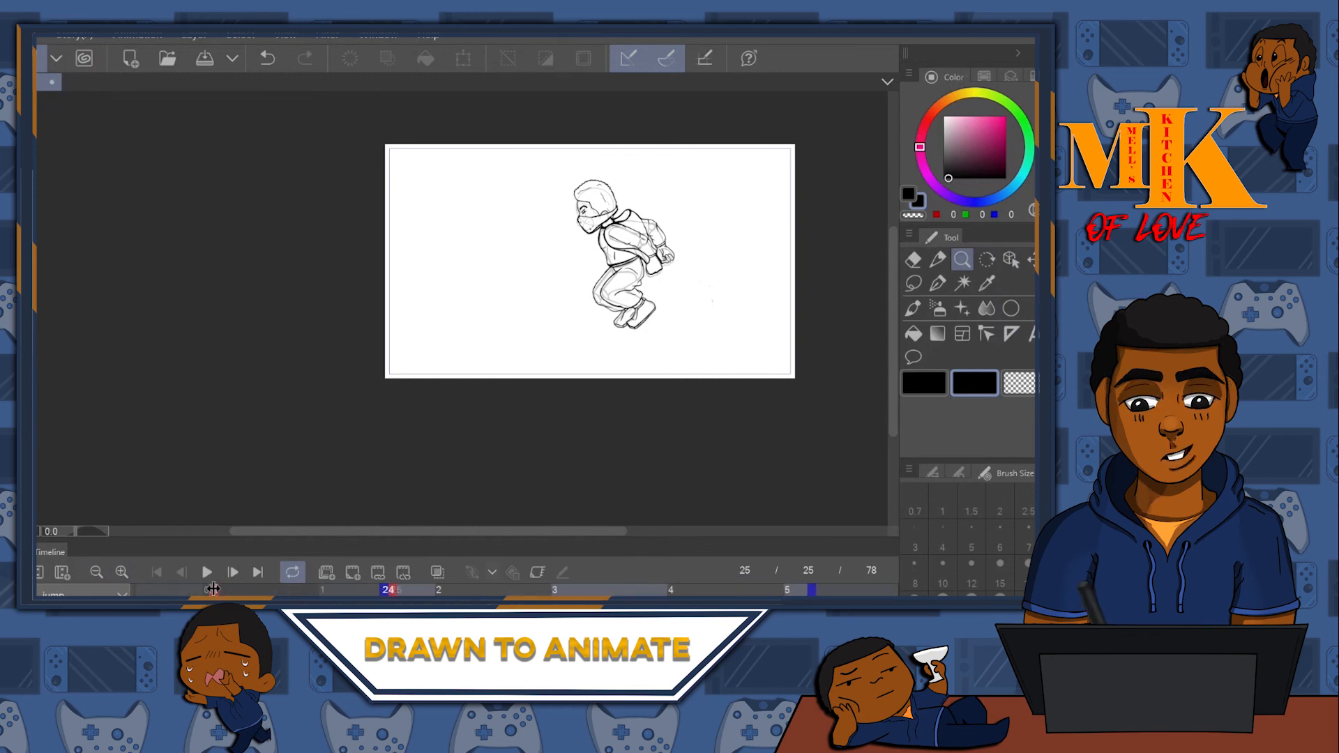
left_click(199, 590)
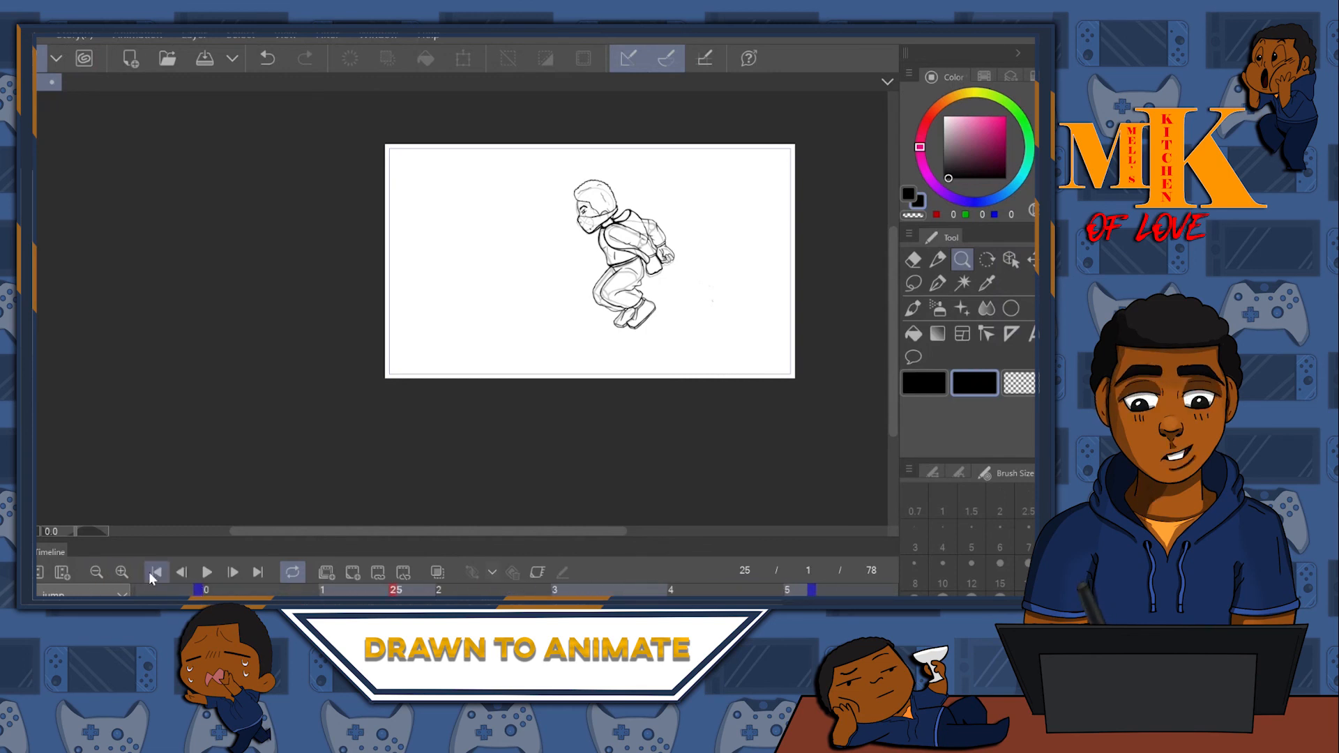
left_click(207, 572)
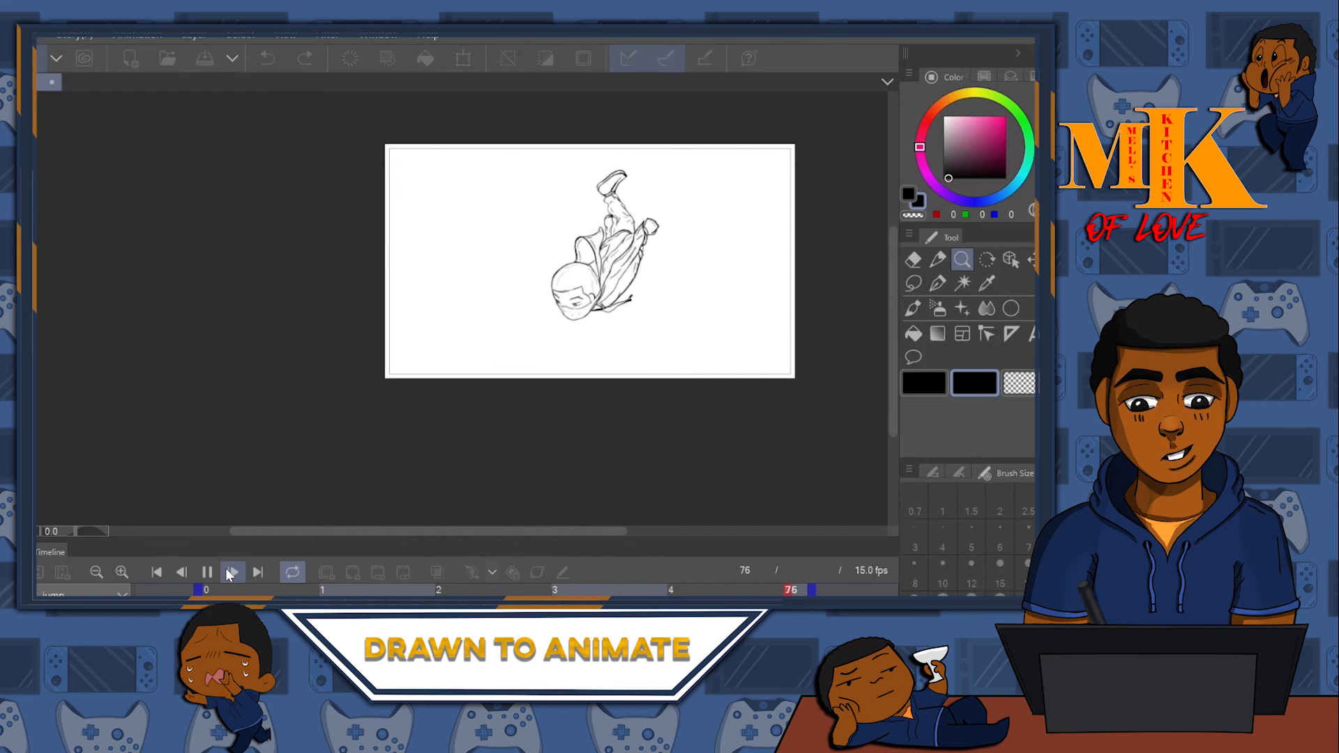
left_click(229, 571)
- Extend the end of the playback range to frame 120 and play the longer animation
scroll(511, 590, "right", 5)
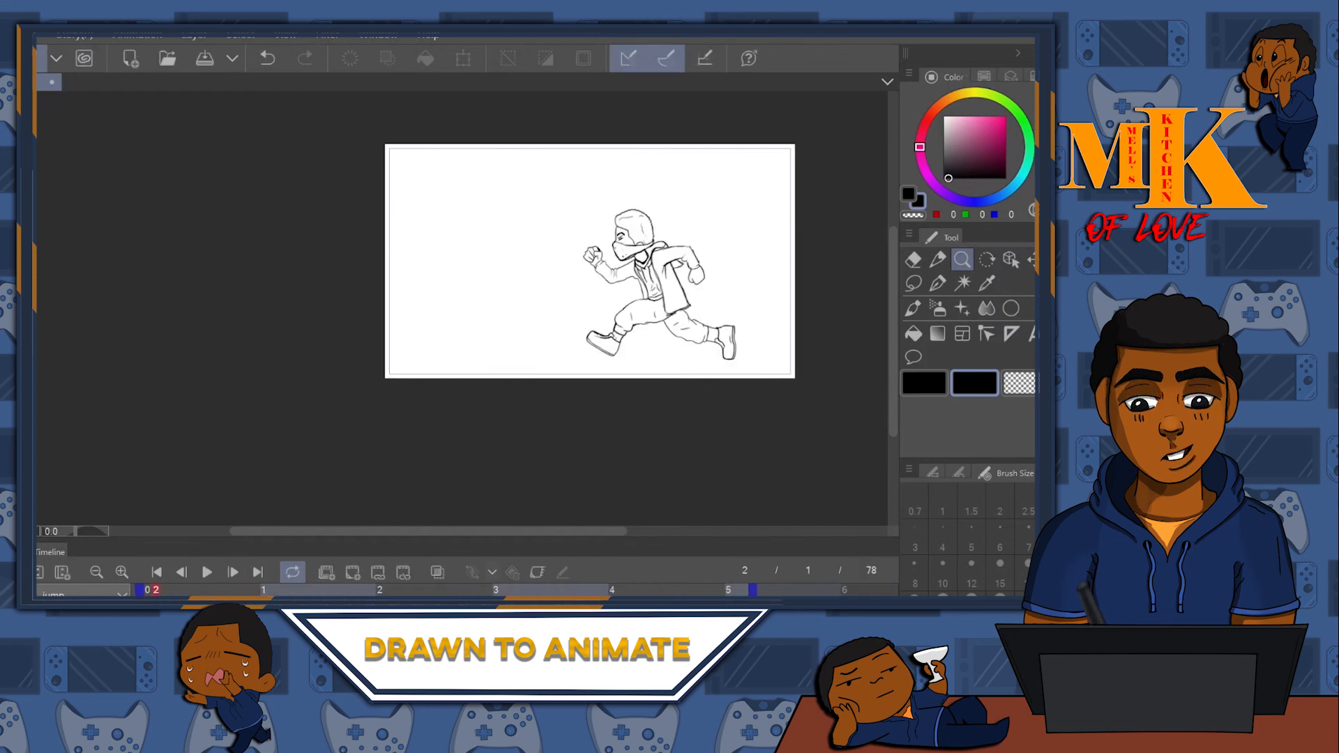
scroll(488, 590, "left", 1)
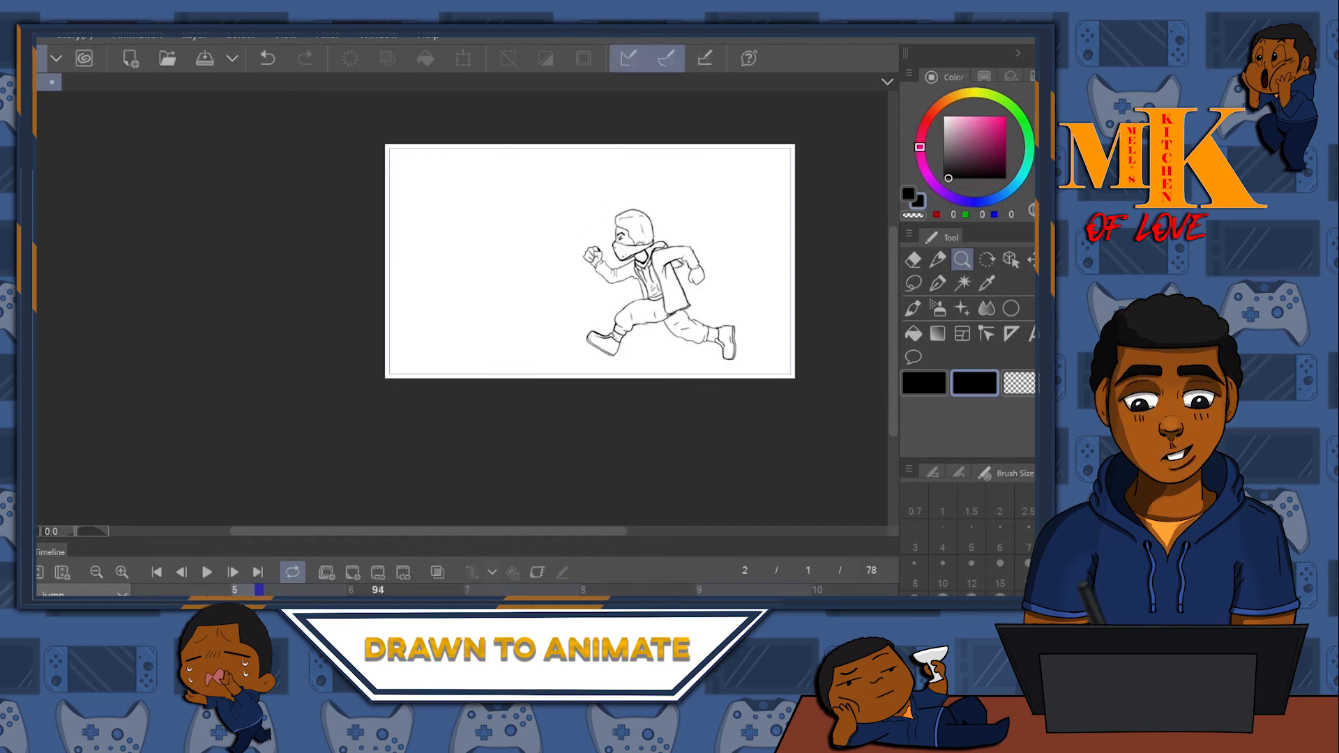
left_click_drag(259, 590, 584, 590)
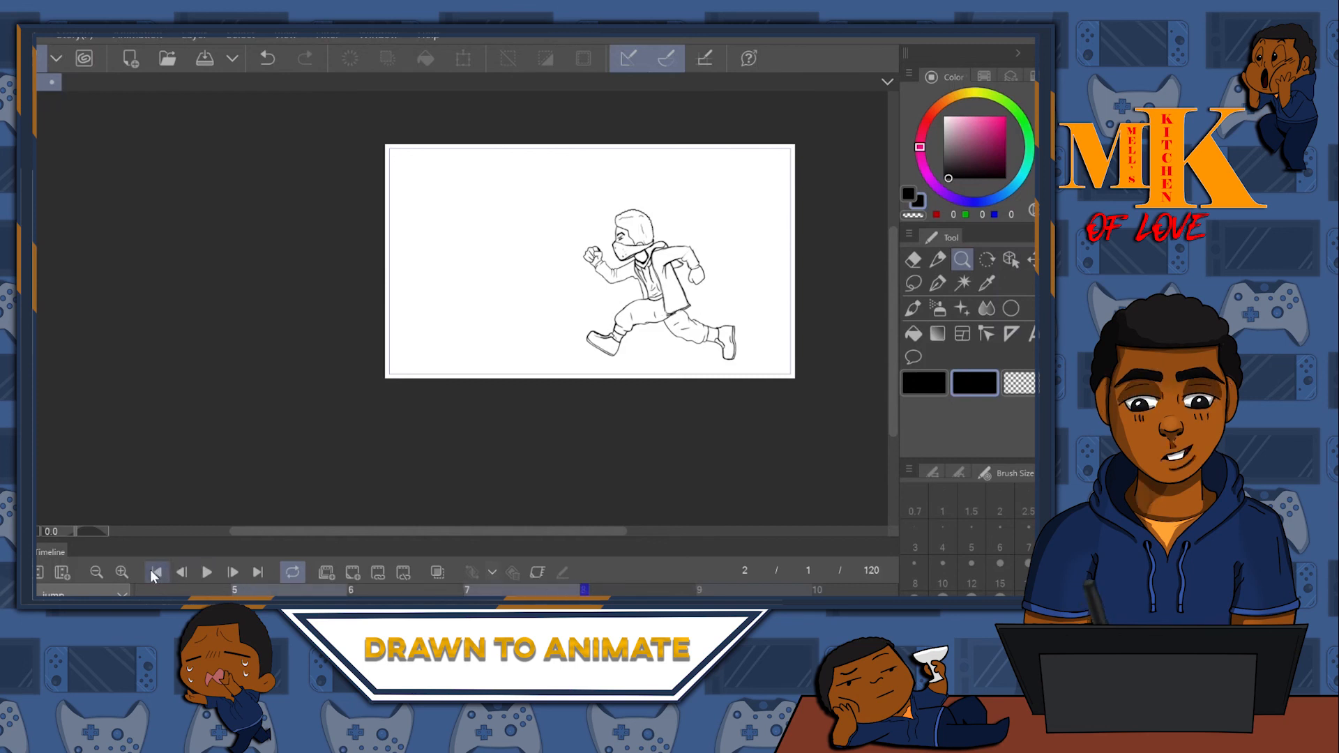
left_click(201, 572)
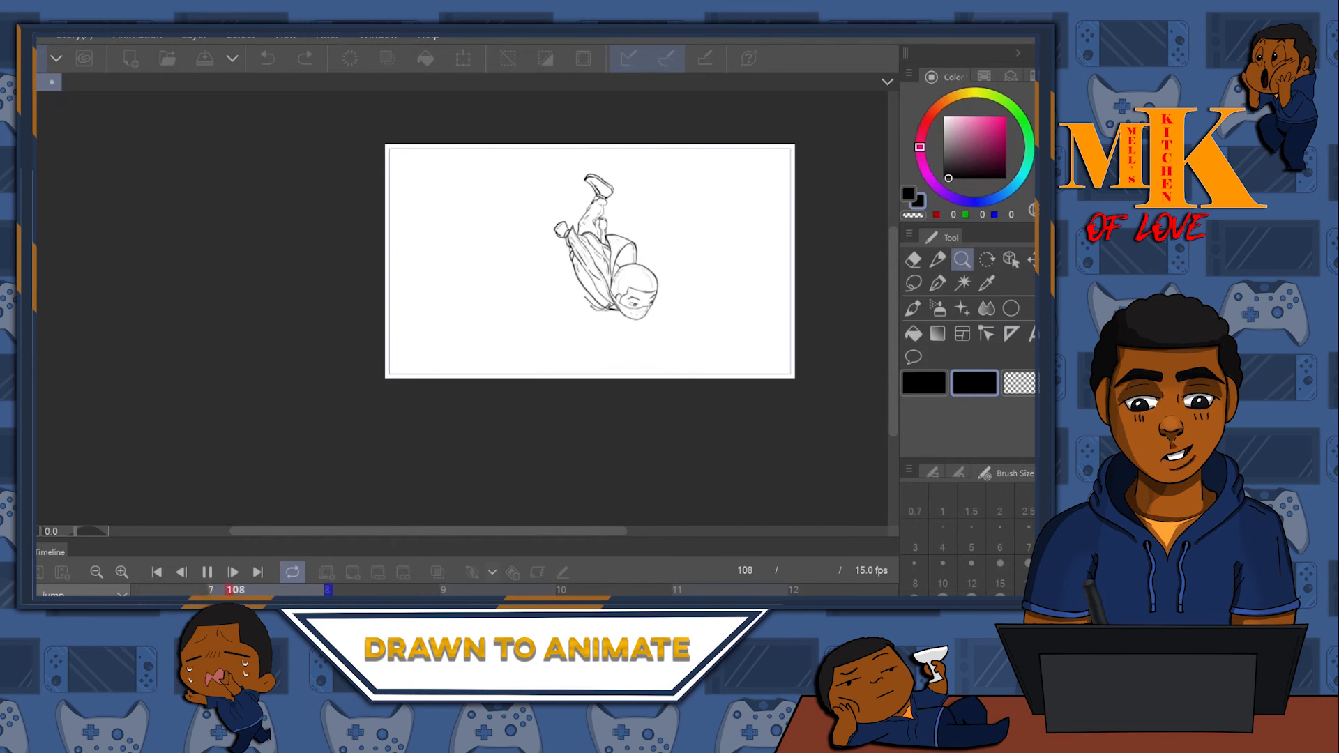
left_click(206, 571)
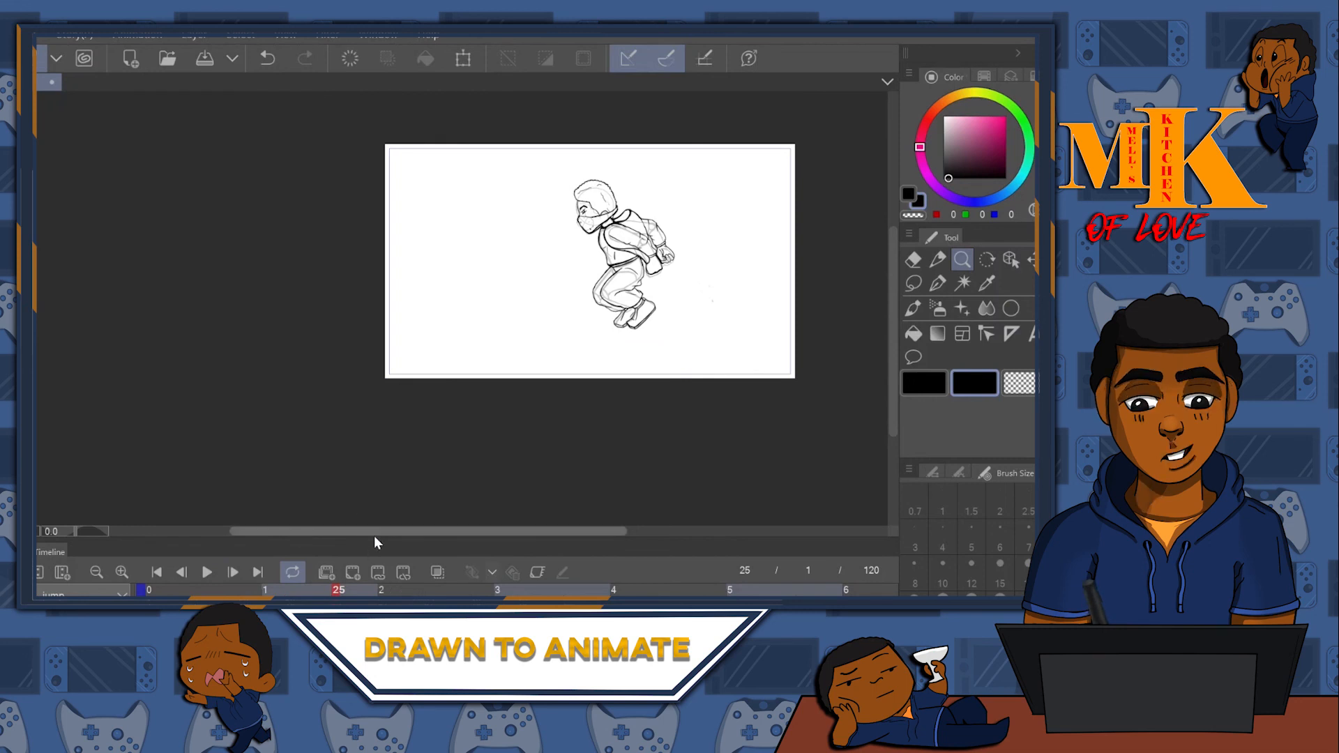
- Enlarge the timeline and shift the falling clips earlier so the fall sequence starts at frame 27
left_click(589, 289)
left_click(588, 290)
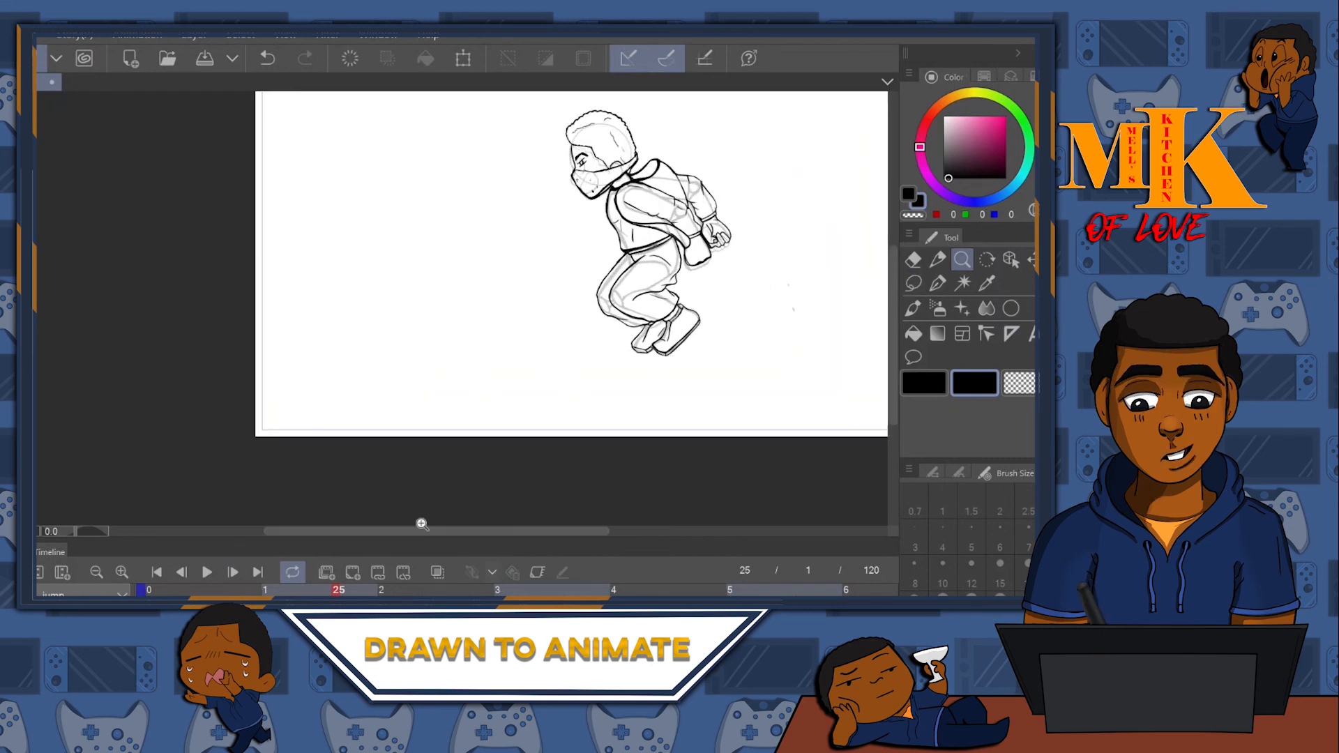
left_click_drag(426, 532, 516, 513)
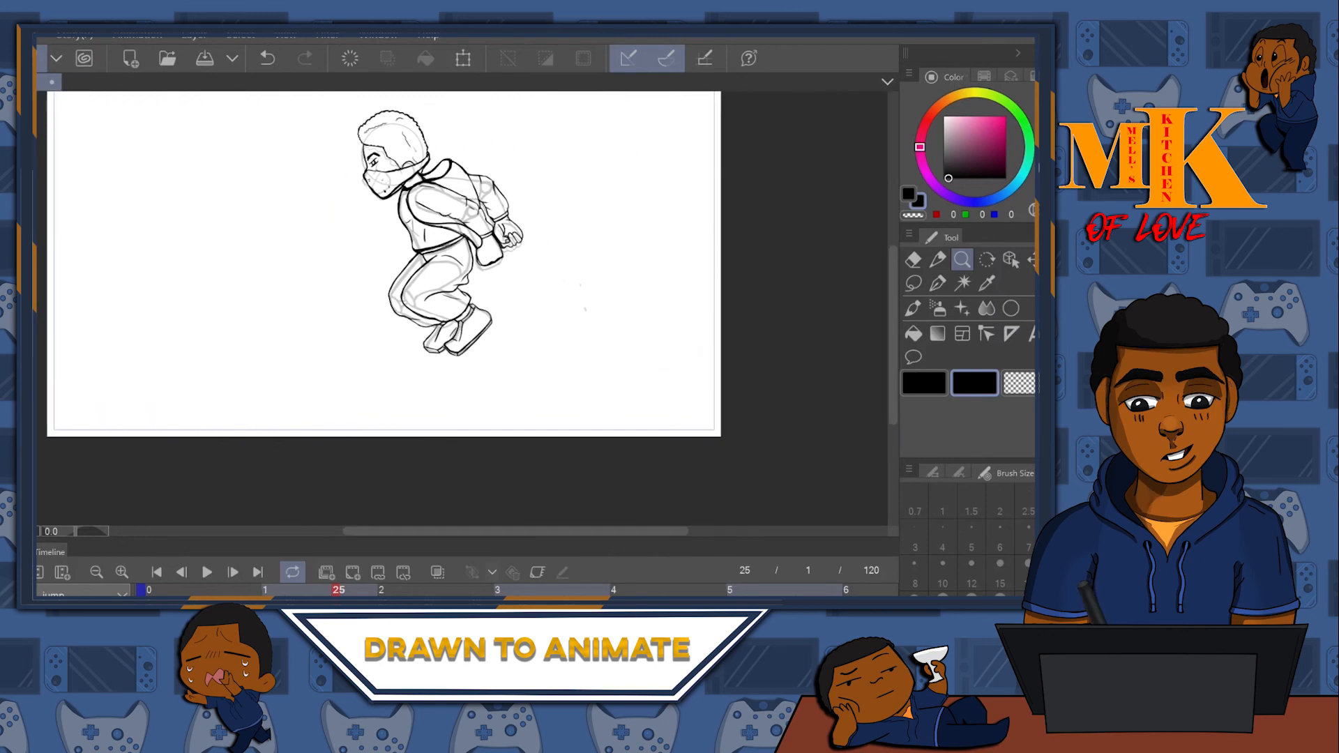
left_click_drag(892, 297, 889, 260)
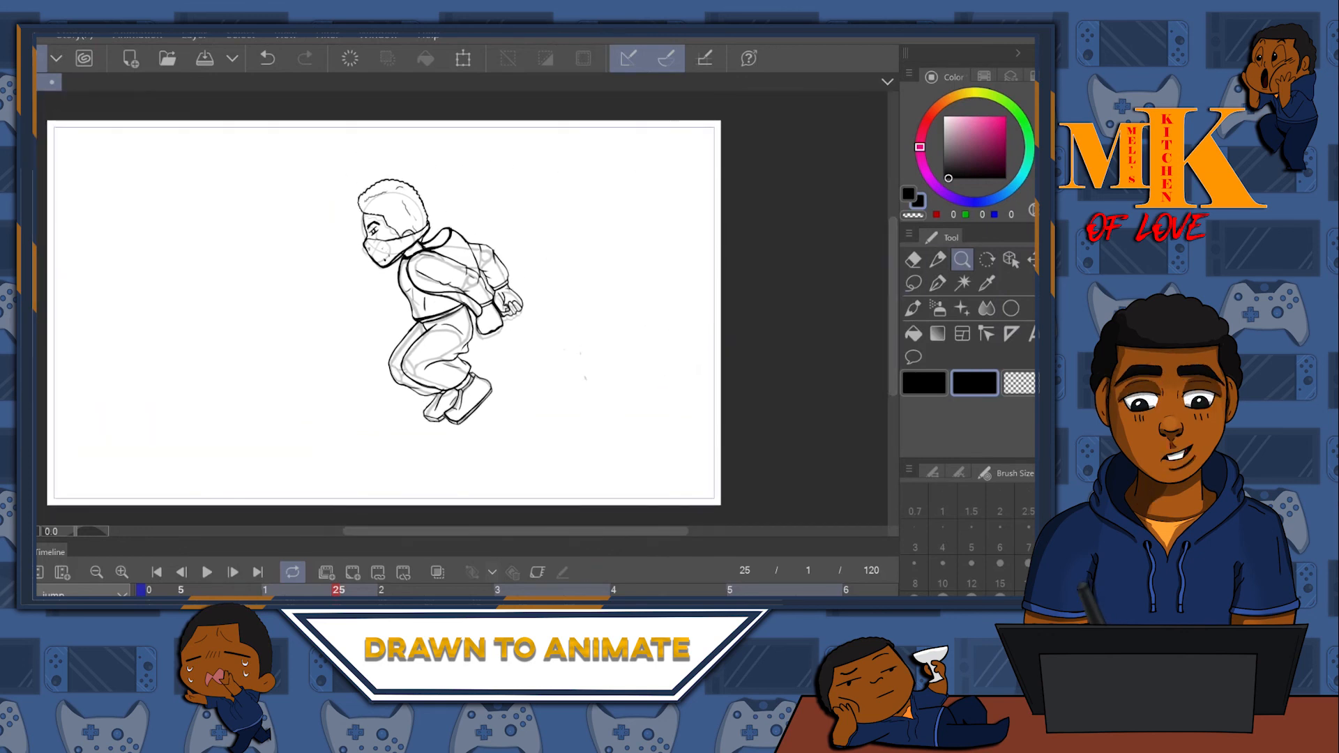
left_click_drag(354, 541, 359, 484)
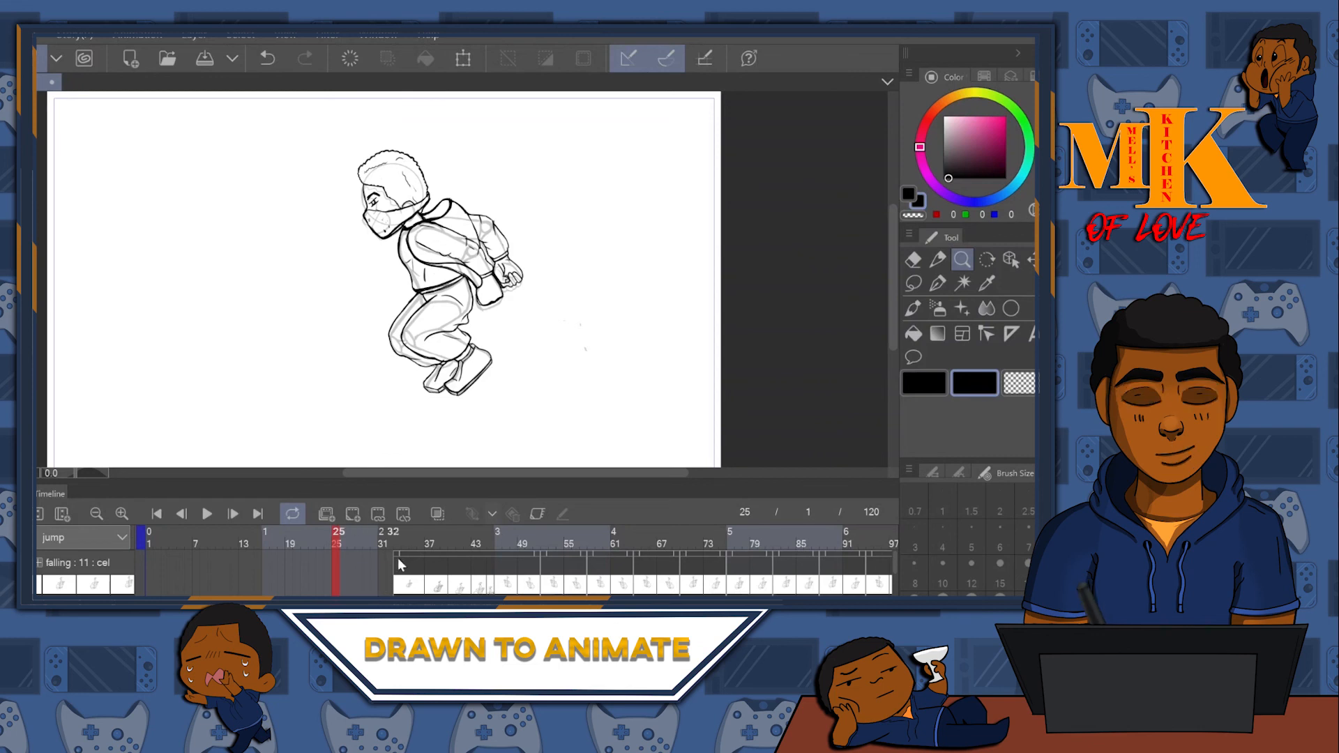
left_click(513, 554)
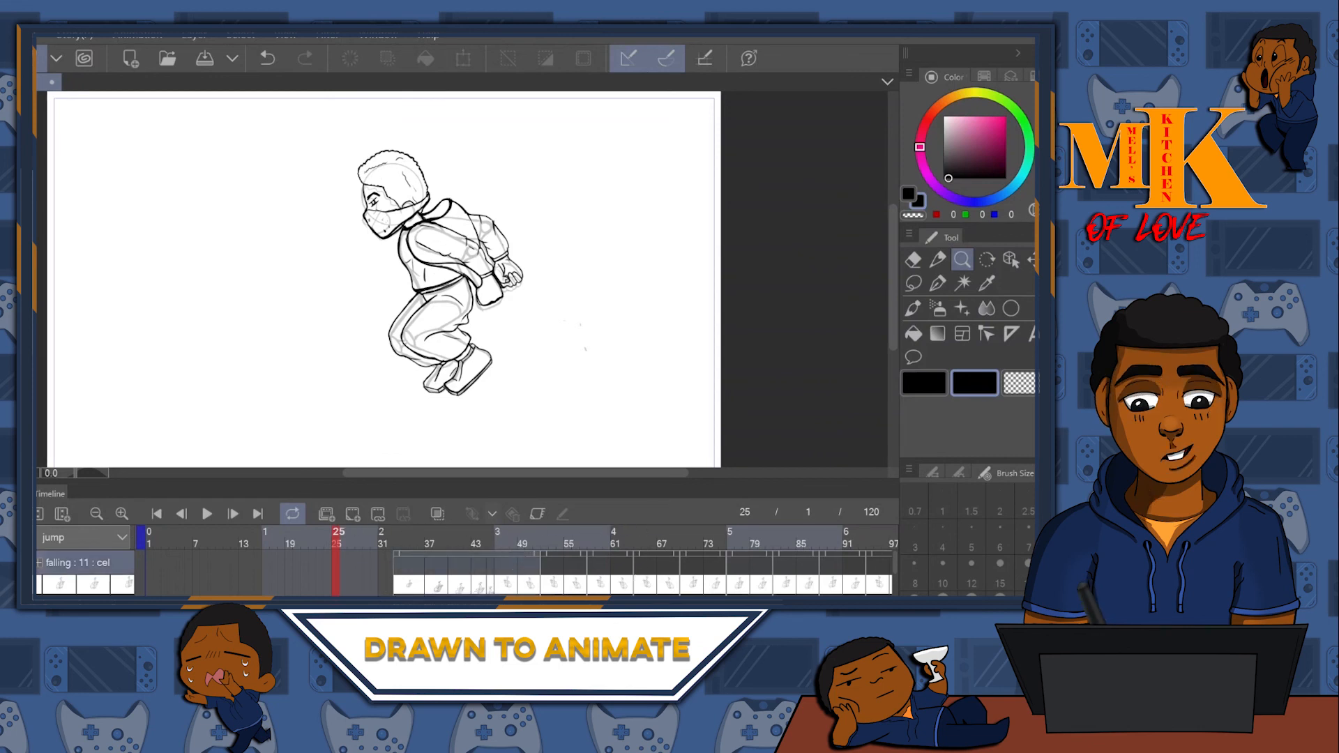
scroll(517, 560, "right", 6)
scroll(516, 560, "left", 2)
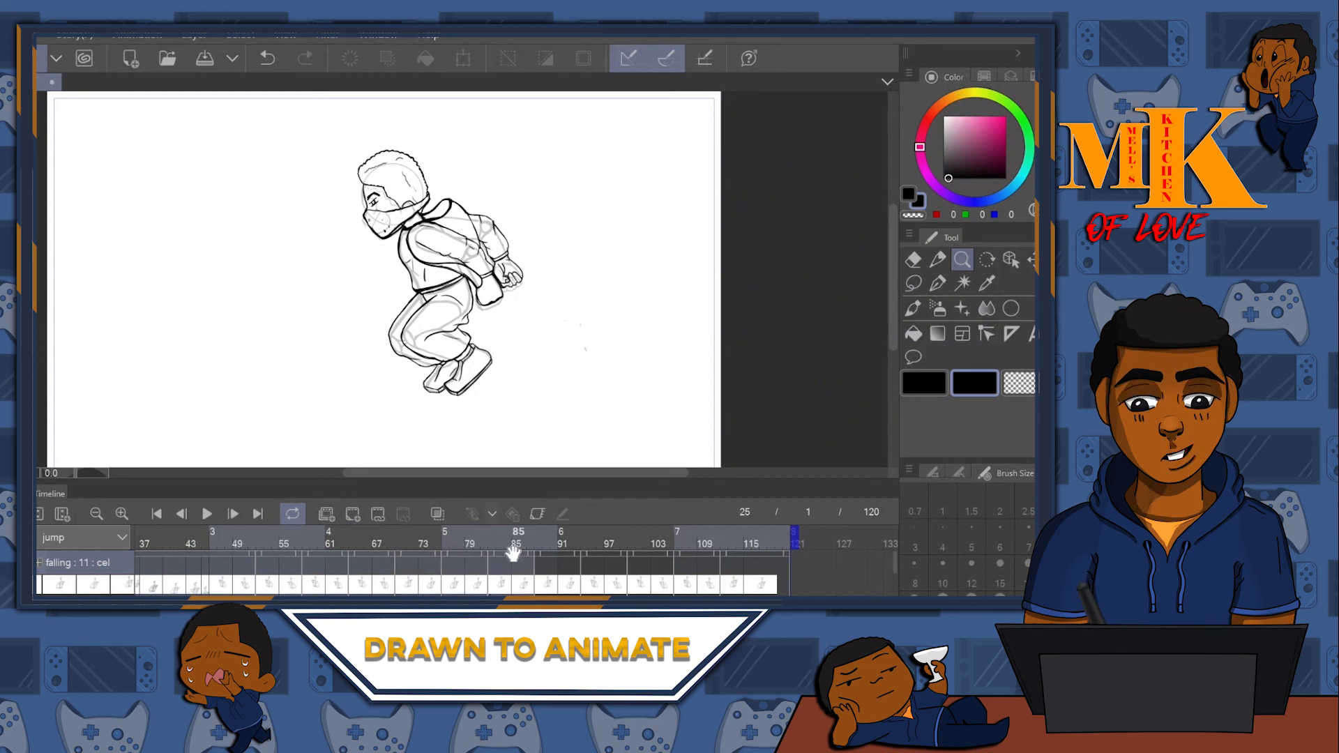
left_click(608, 551)
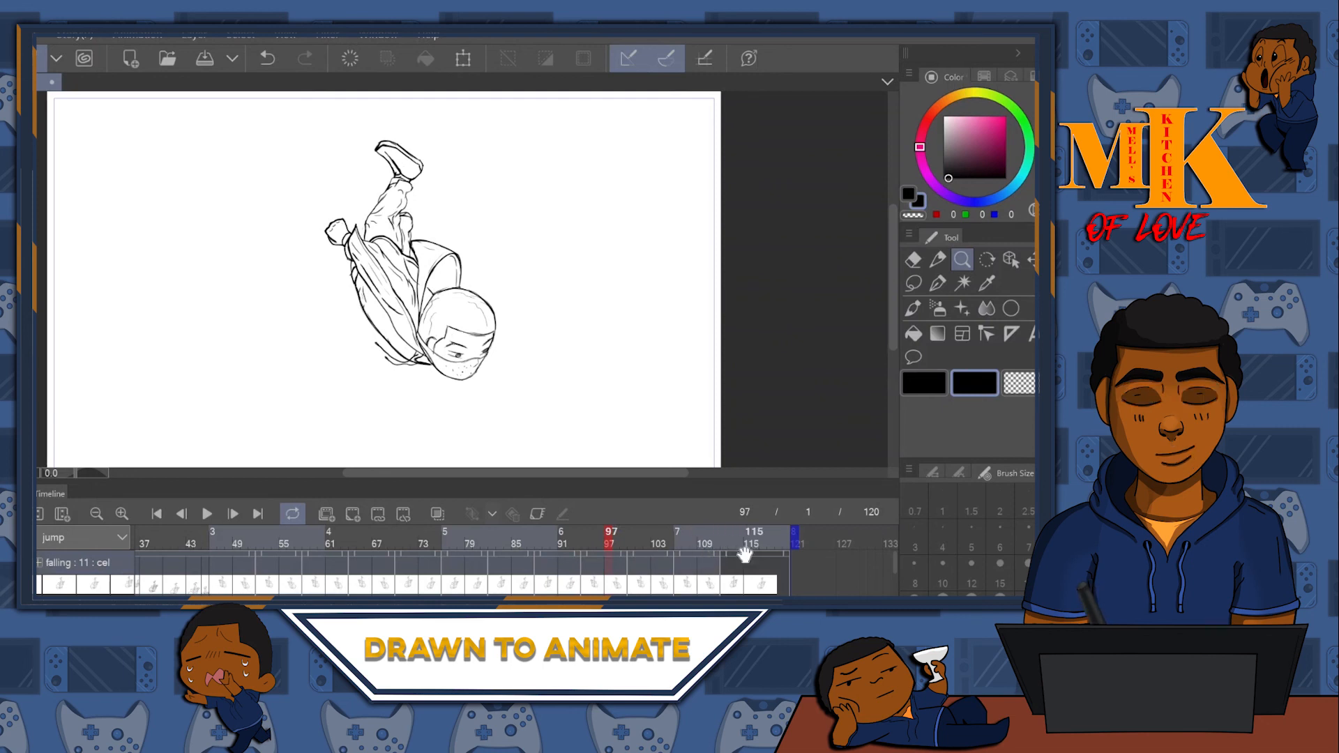
scroll(512, 561, "left", 5)
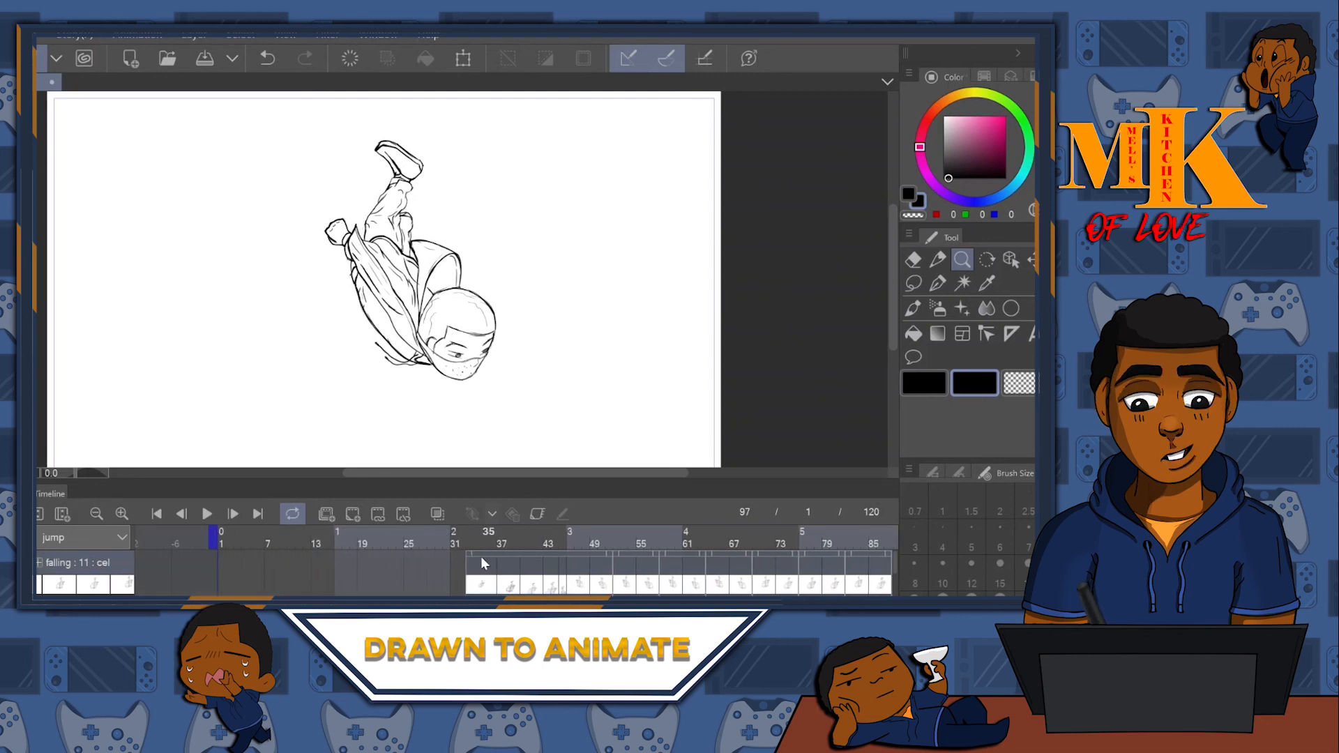
left_click_drag(483, 557, 437, 557)
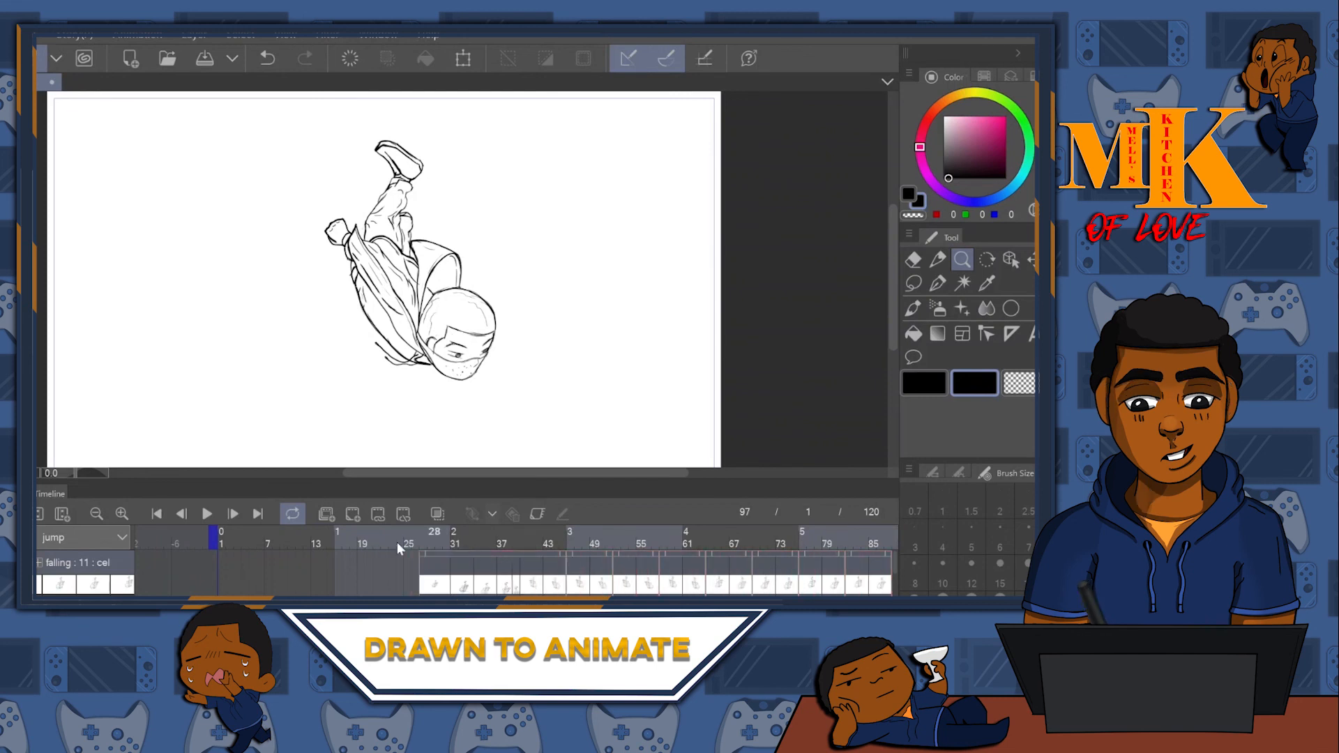
- Play the retimed animation, check the jump drawing at frame 19, and replay it from the first frame
left_click(208, 514)
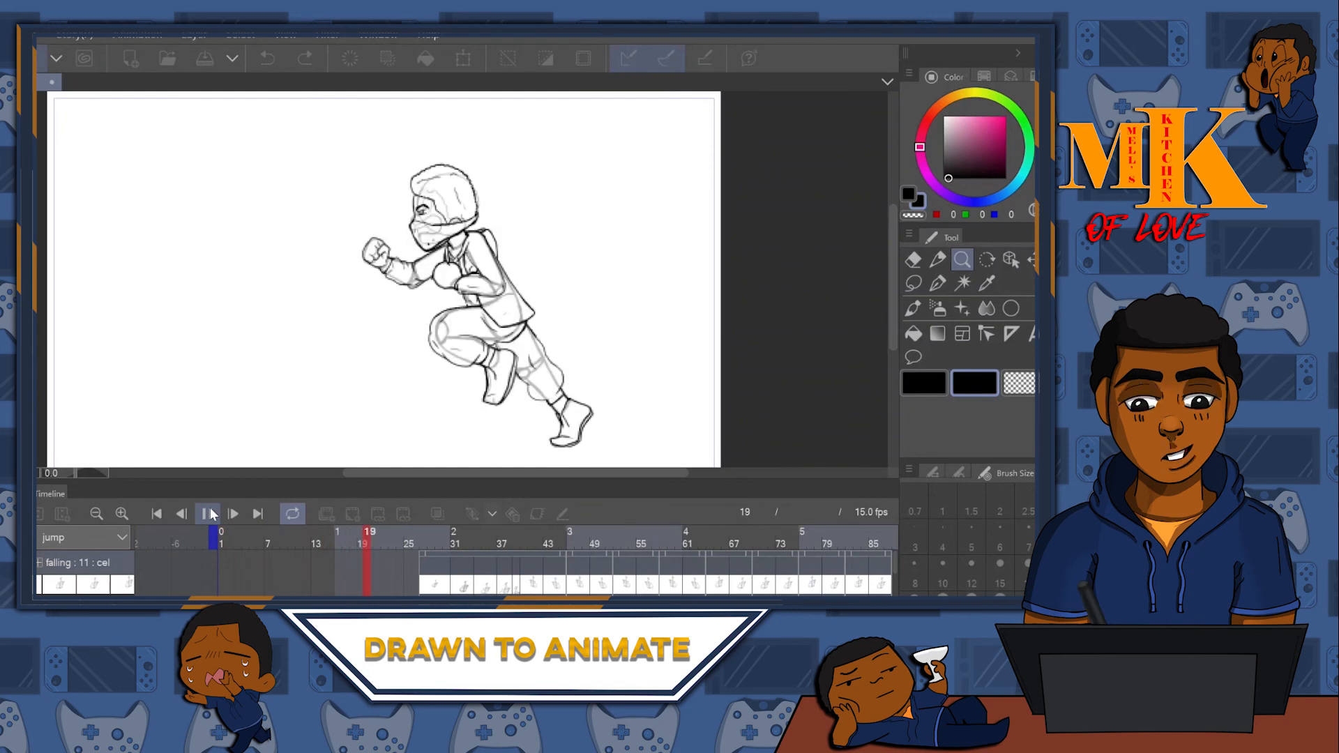
left_click(210, 514)
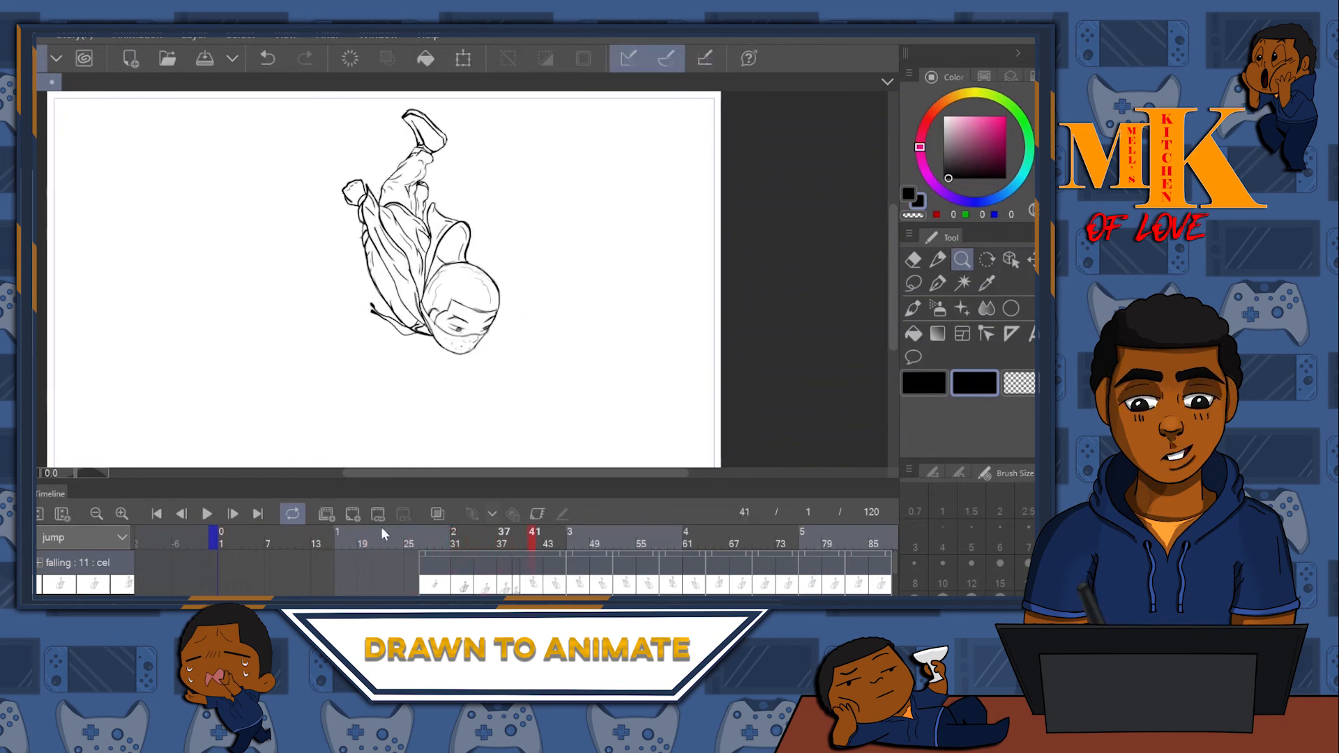
left_click(333, 537)
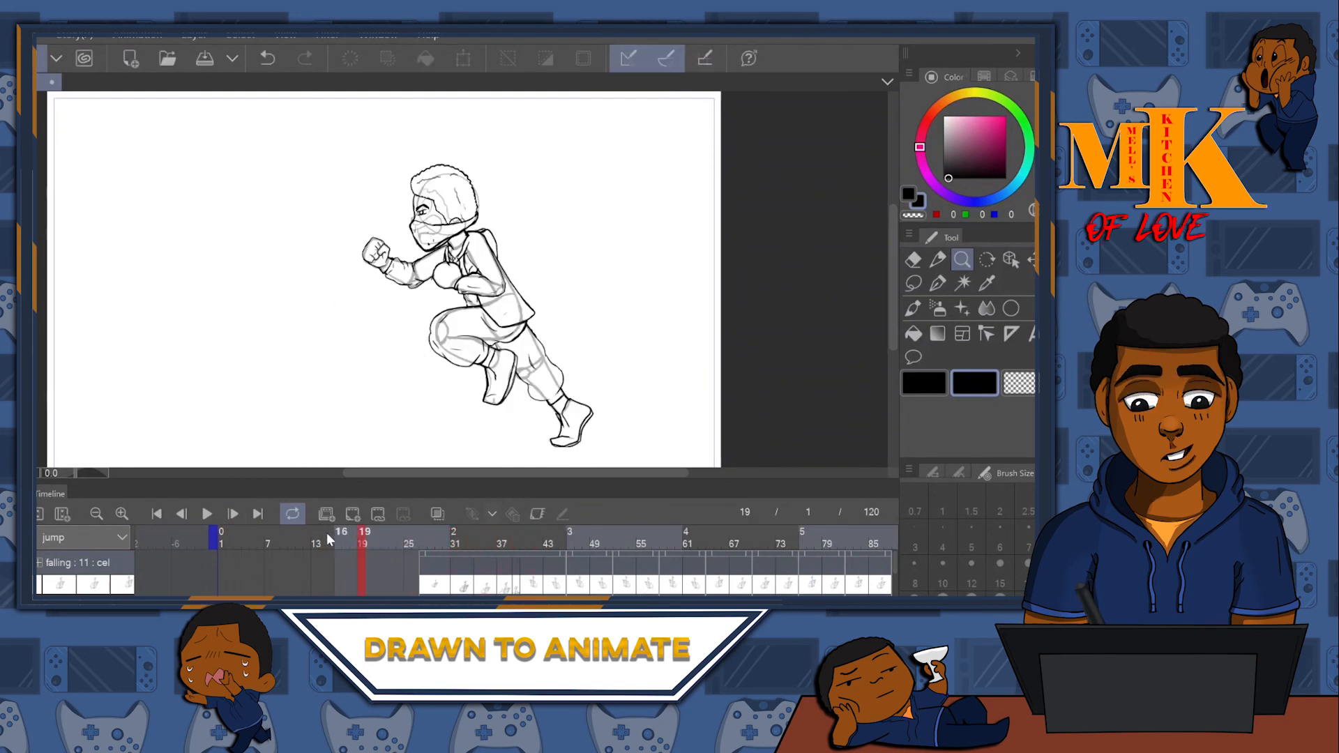
left_click(156, 513)
left_click(209, 514)
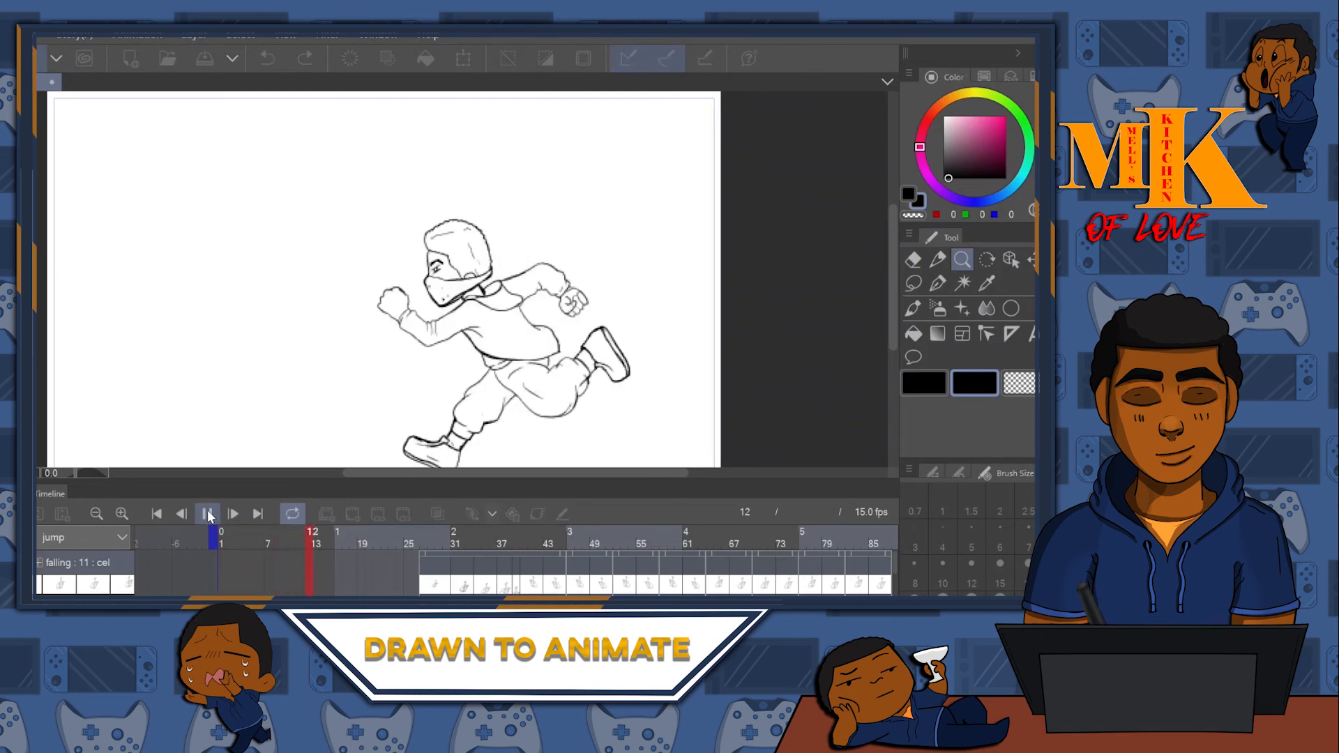
left_click(207, 514)
- Try shifting the falling clips three frames later to start at frame 30, and play the animation from the beginning
left_click(384, 537)
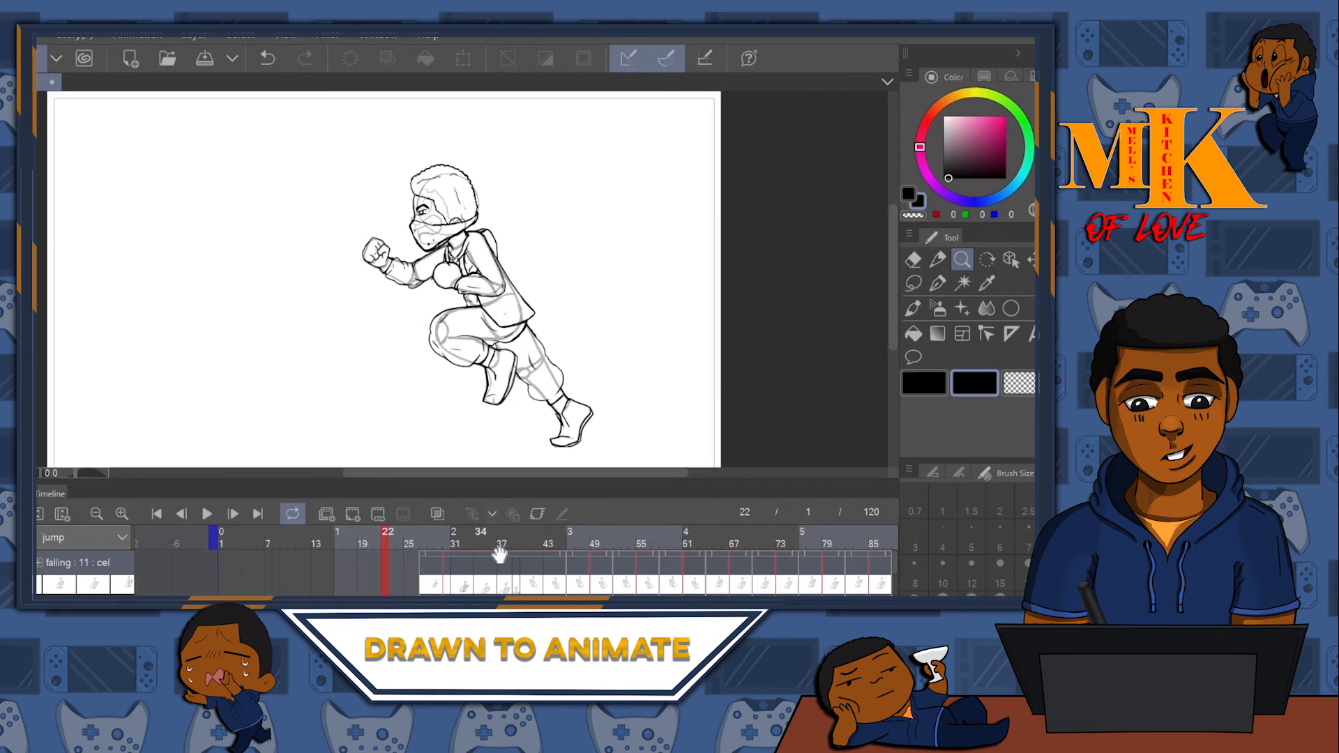
left_click_drag(480, 554, 499, 555)
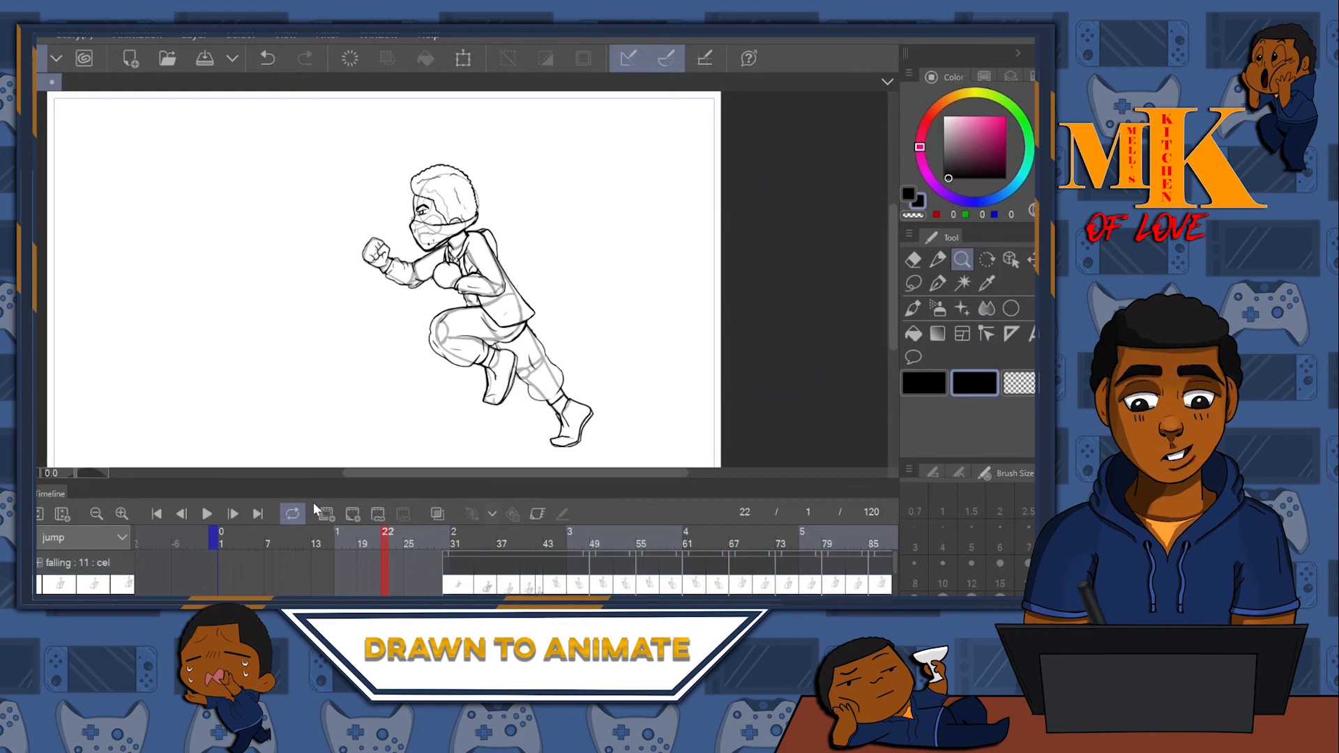
left_click(156, 514)
left_click(213, 517)
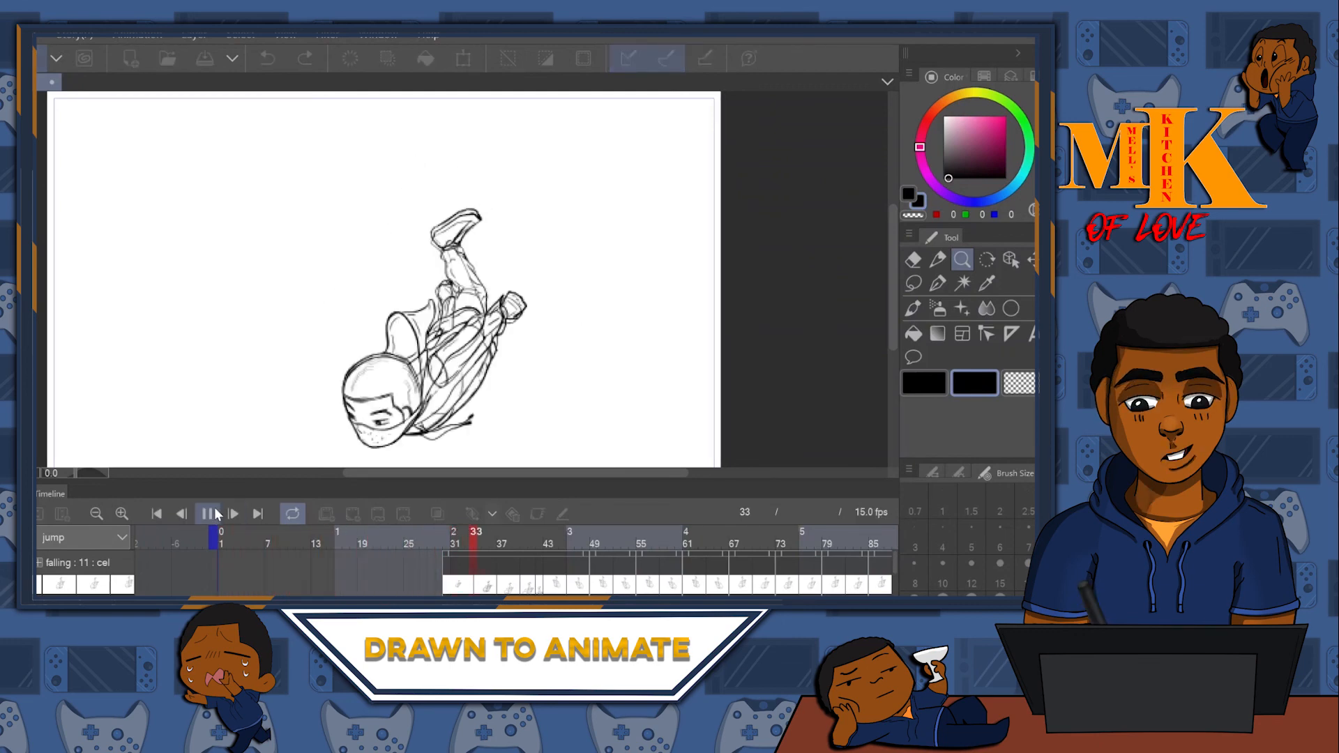
left_click(204, 516)
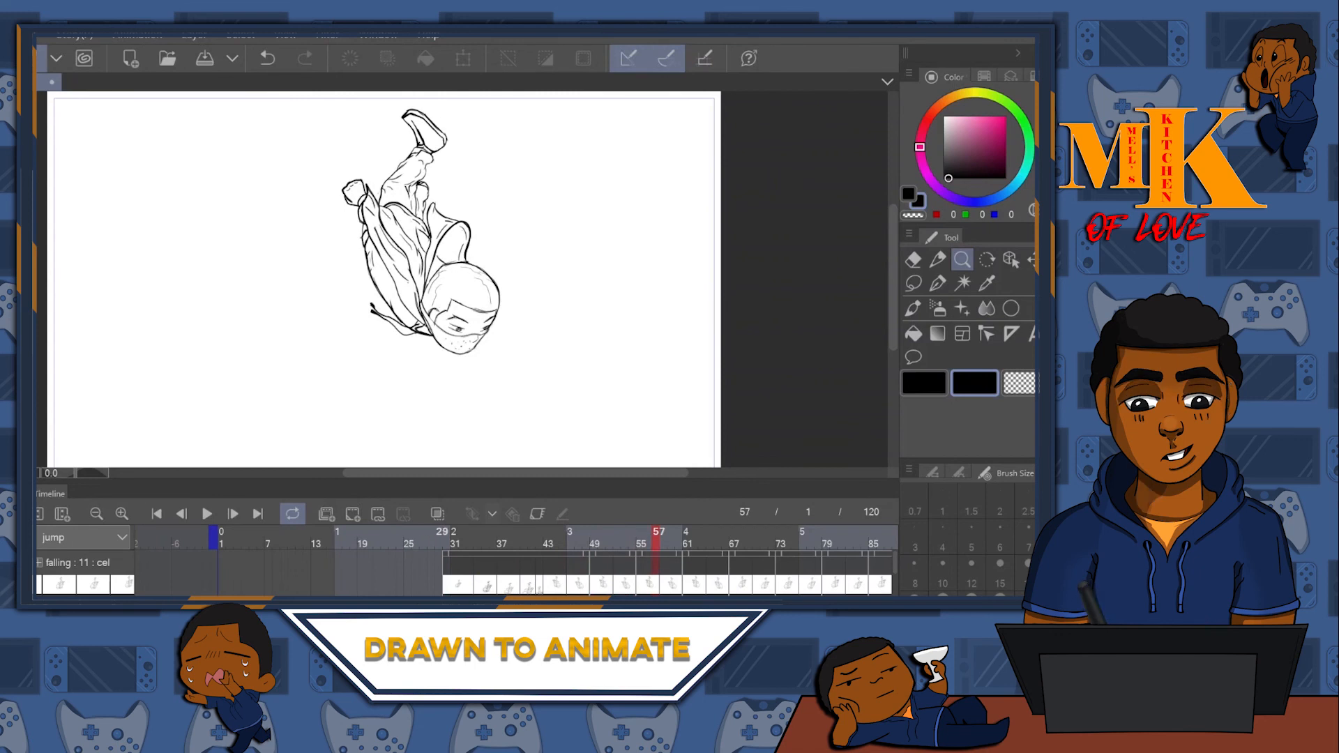
- Select the falling clips again and undo their shift to frame 30
left_click(470, 556)
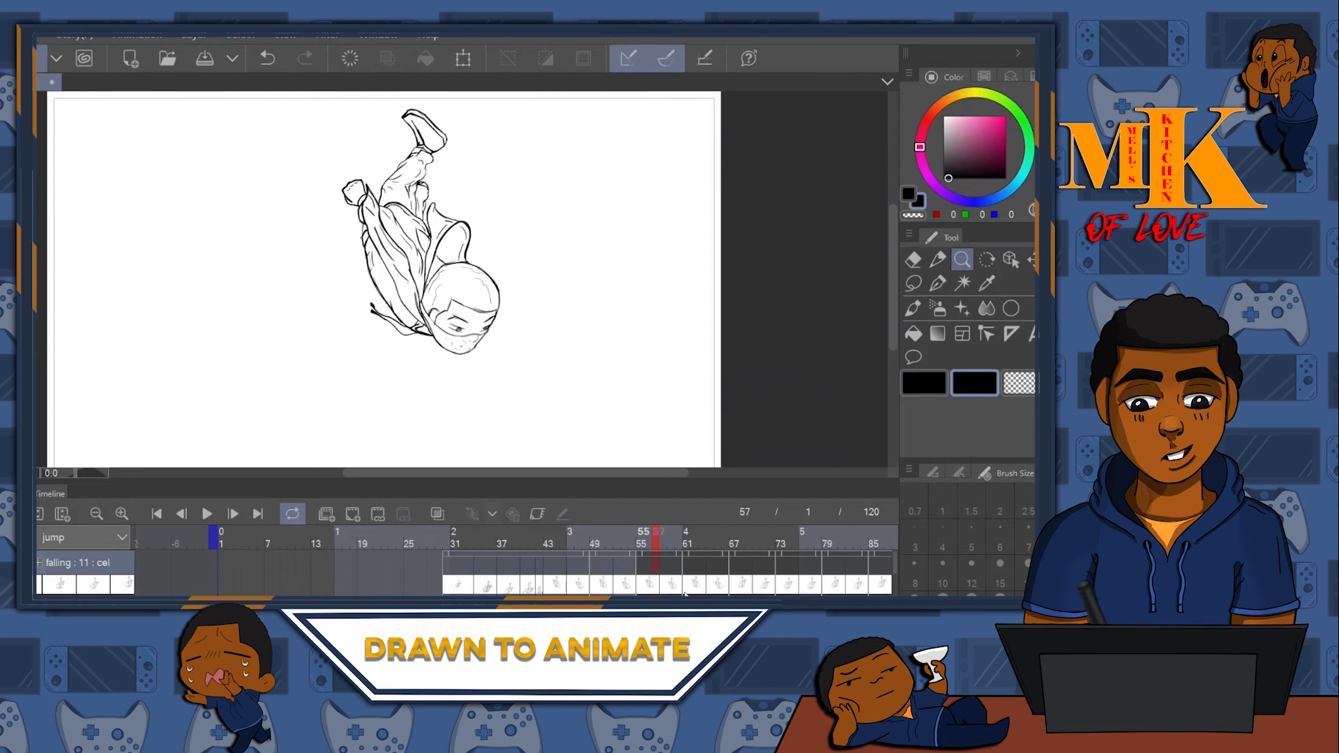
key("ctrl+z")
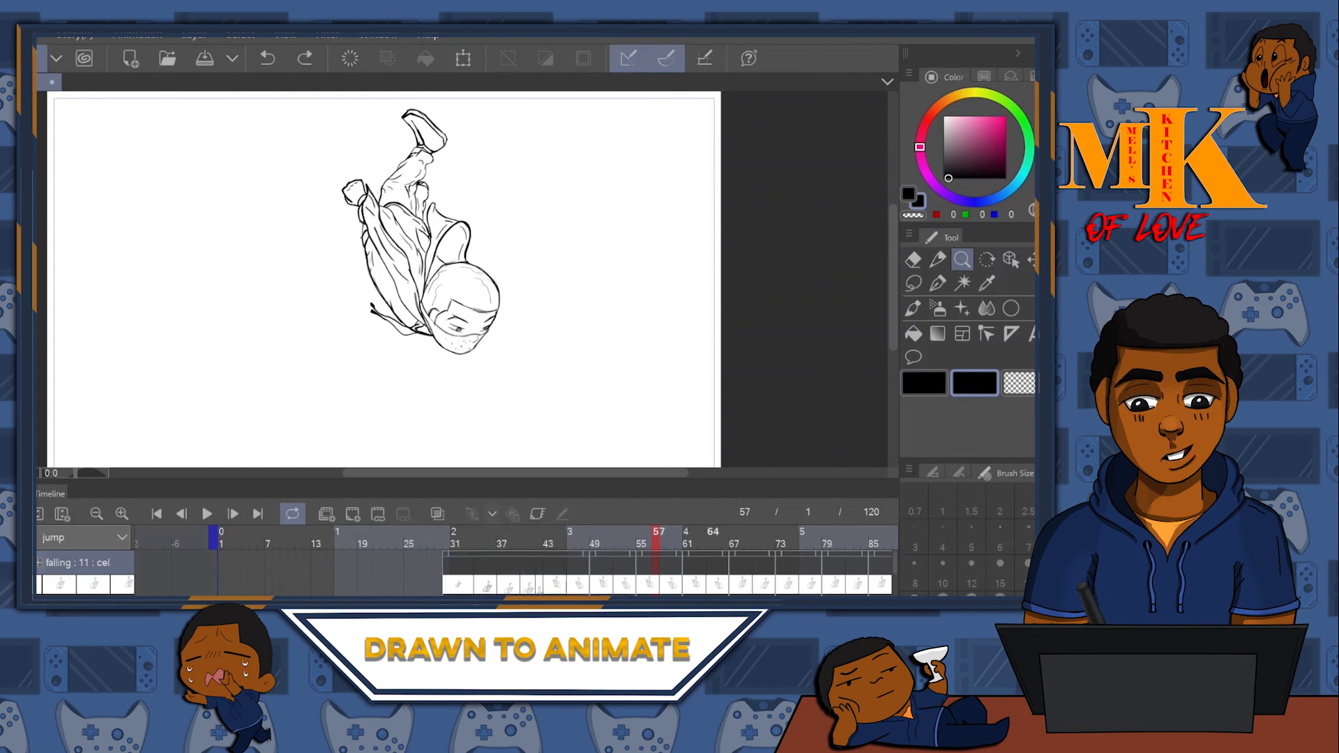
key("ctrl+z")
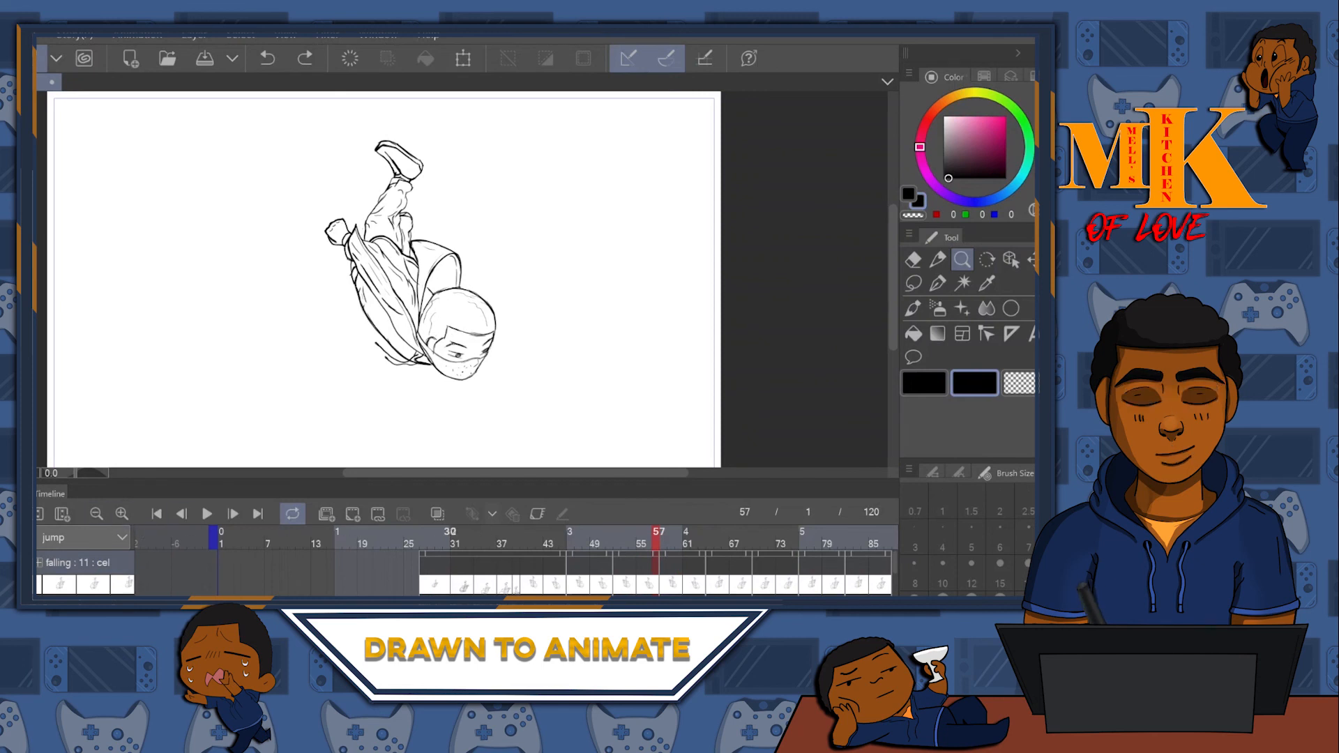
- Check the crouch at frame 25 and play the full run, jump and fall from frame 1
left_click(410, 537)
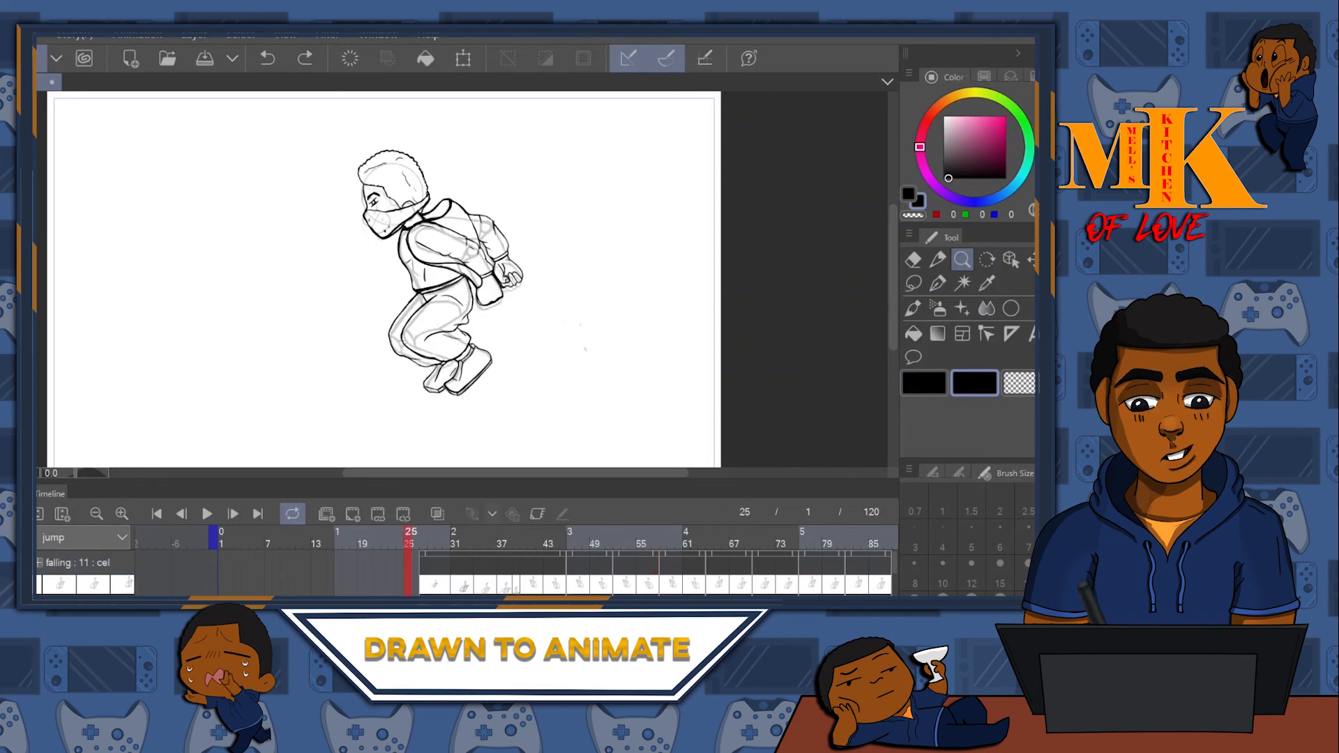
left_click(156, 513)
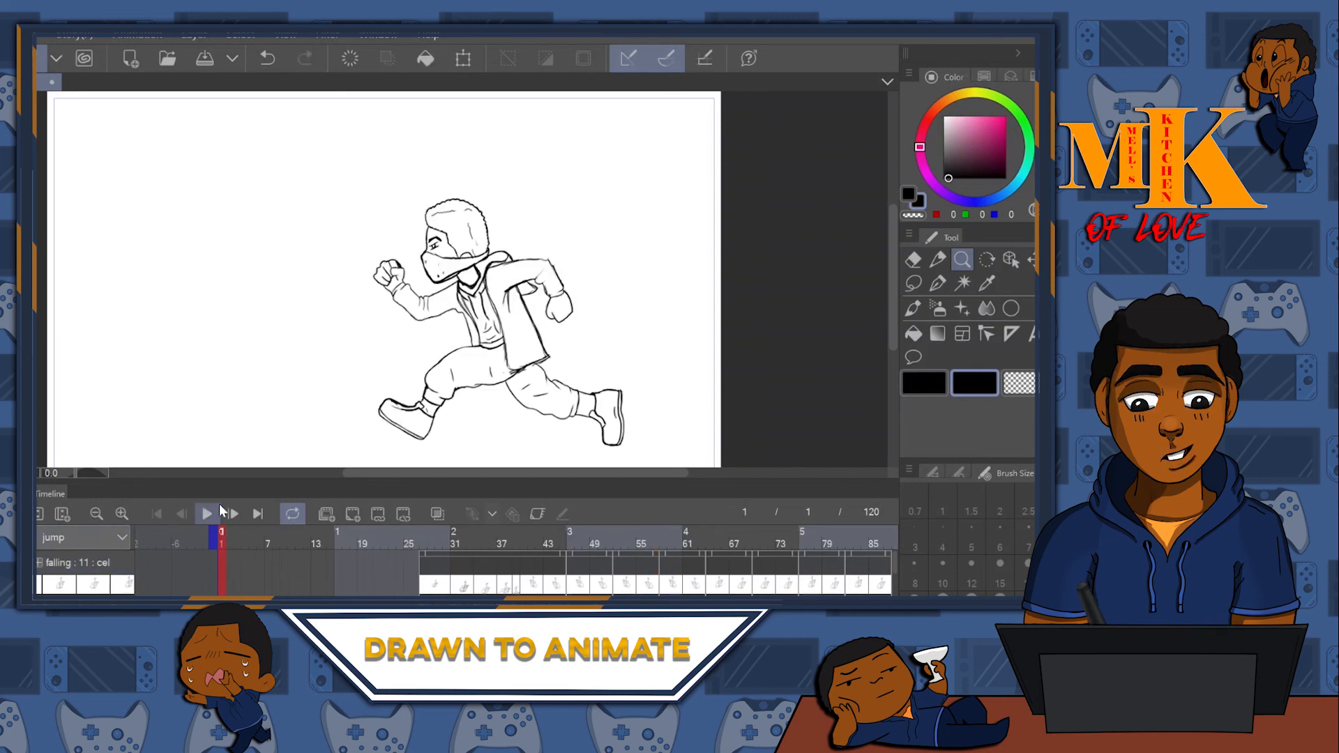
left_click(208, 514)
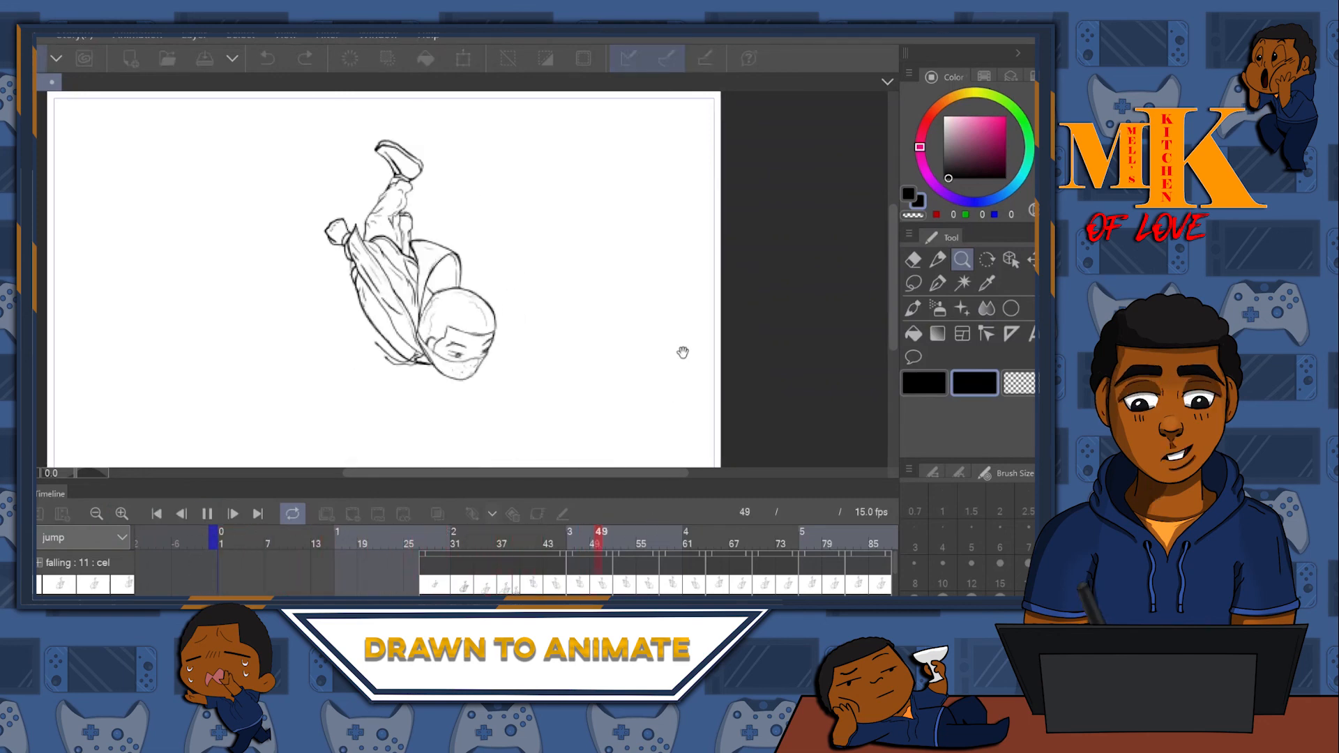
scroll(691, 329, "down", 1)
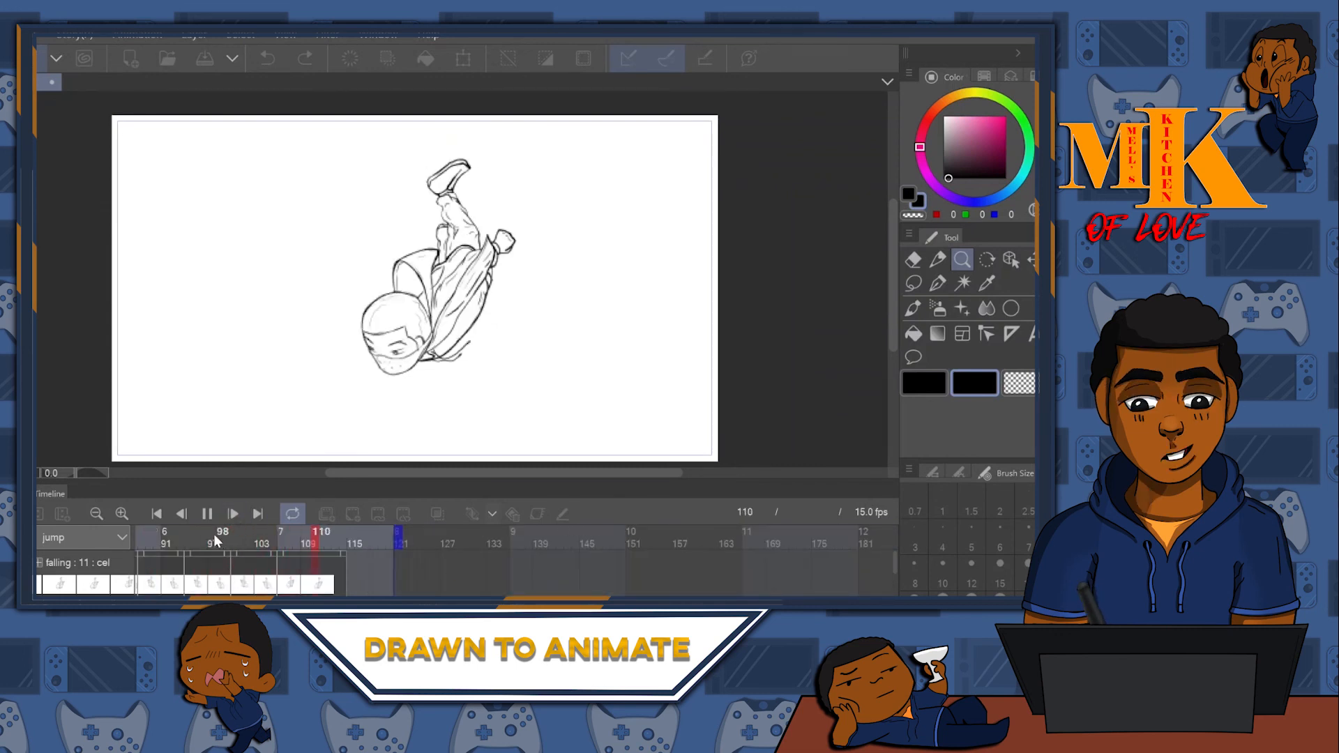
left_click(212, 514)
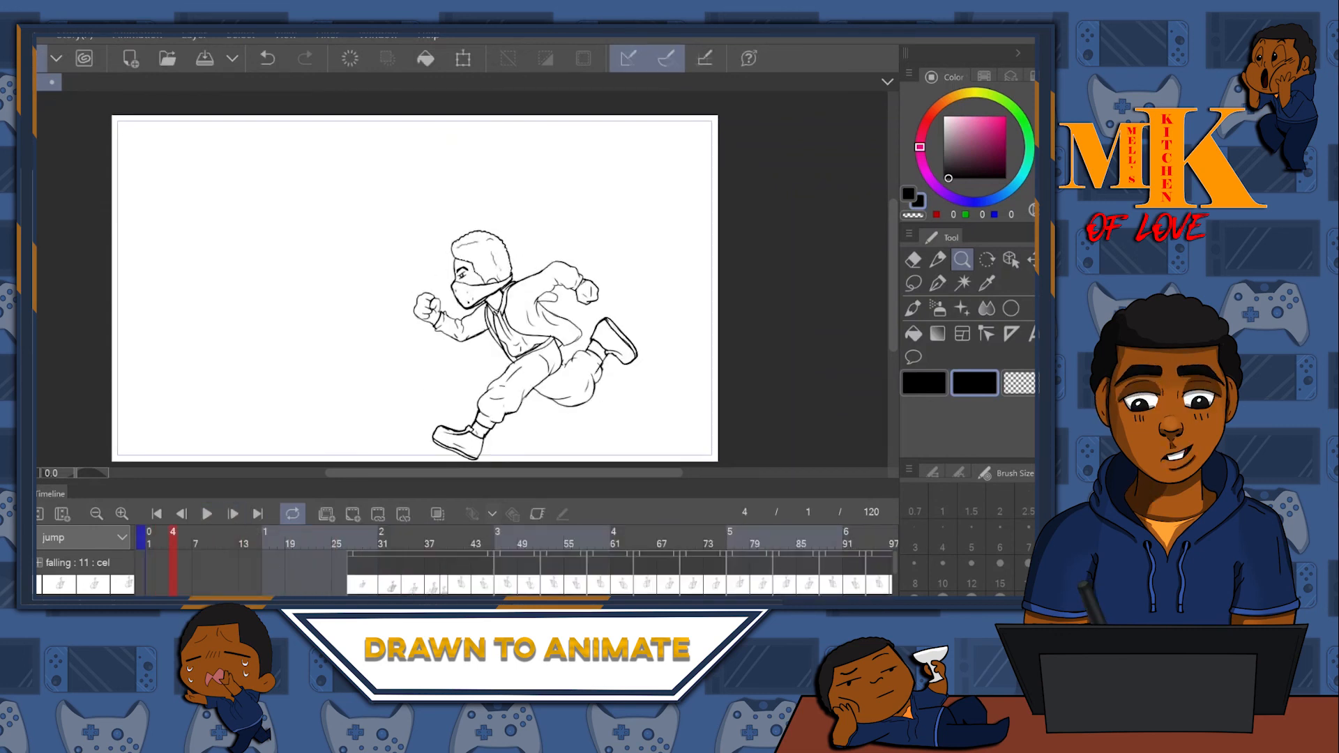
- Go to frame 27 and play the beginning of the fall from there
scroll(516, 562, "right", 4)
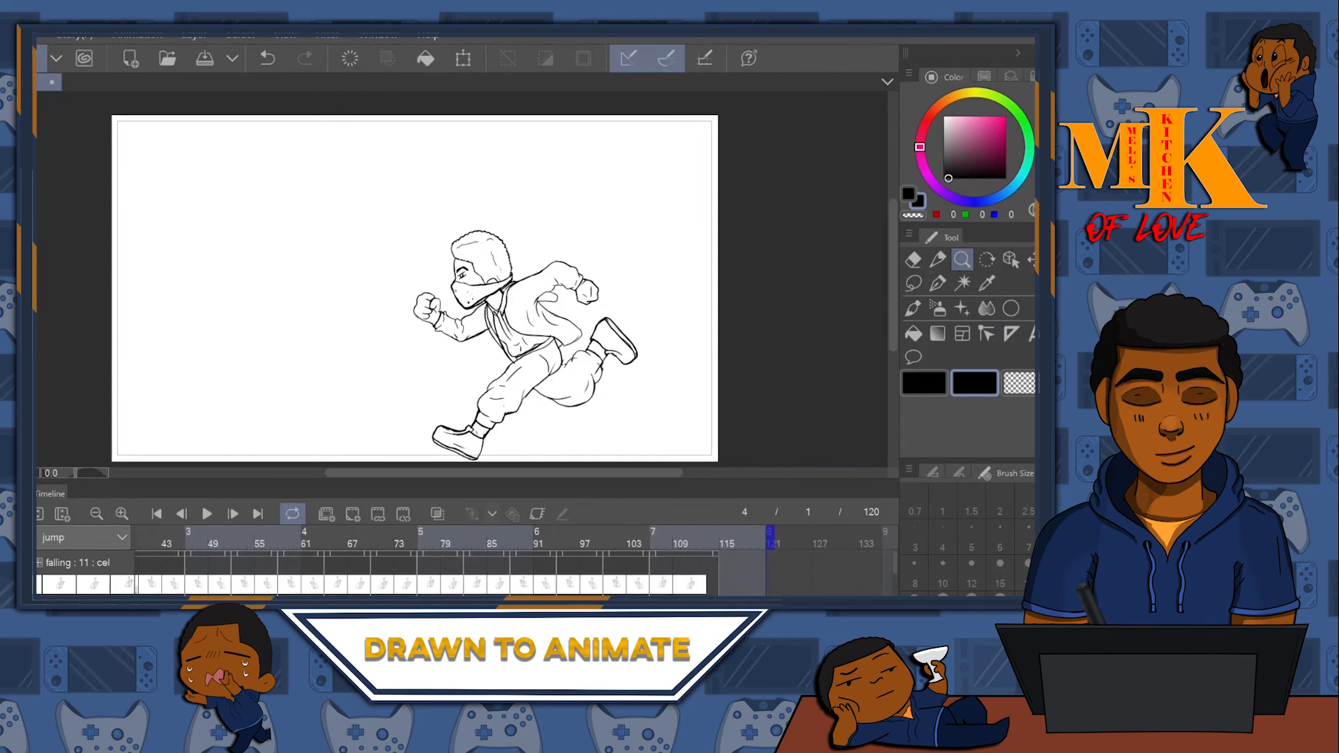
scroll(516, 561, "left", 1)
scroll(167, 551, "left", 1)
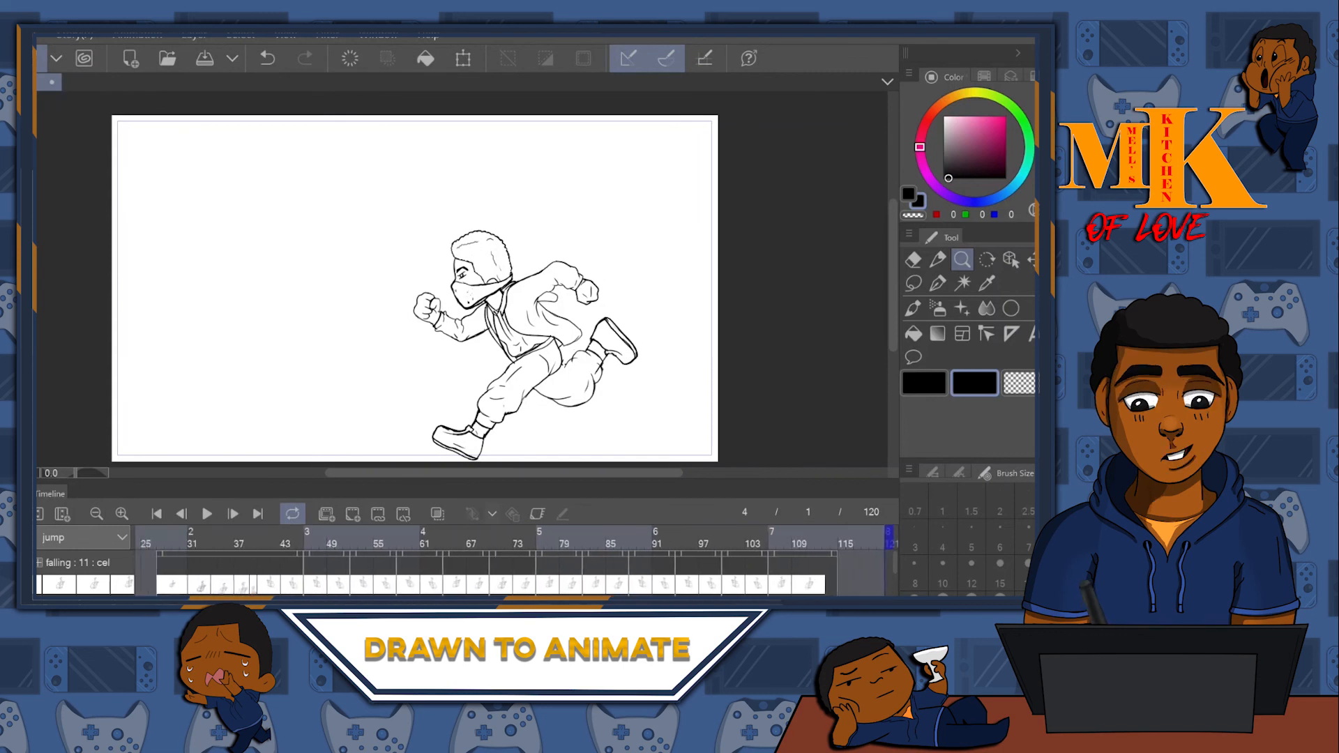
left_click(167, 545)
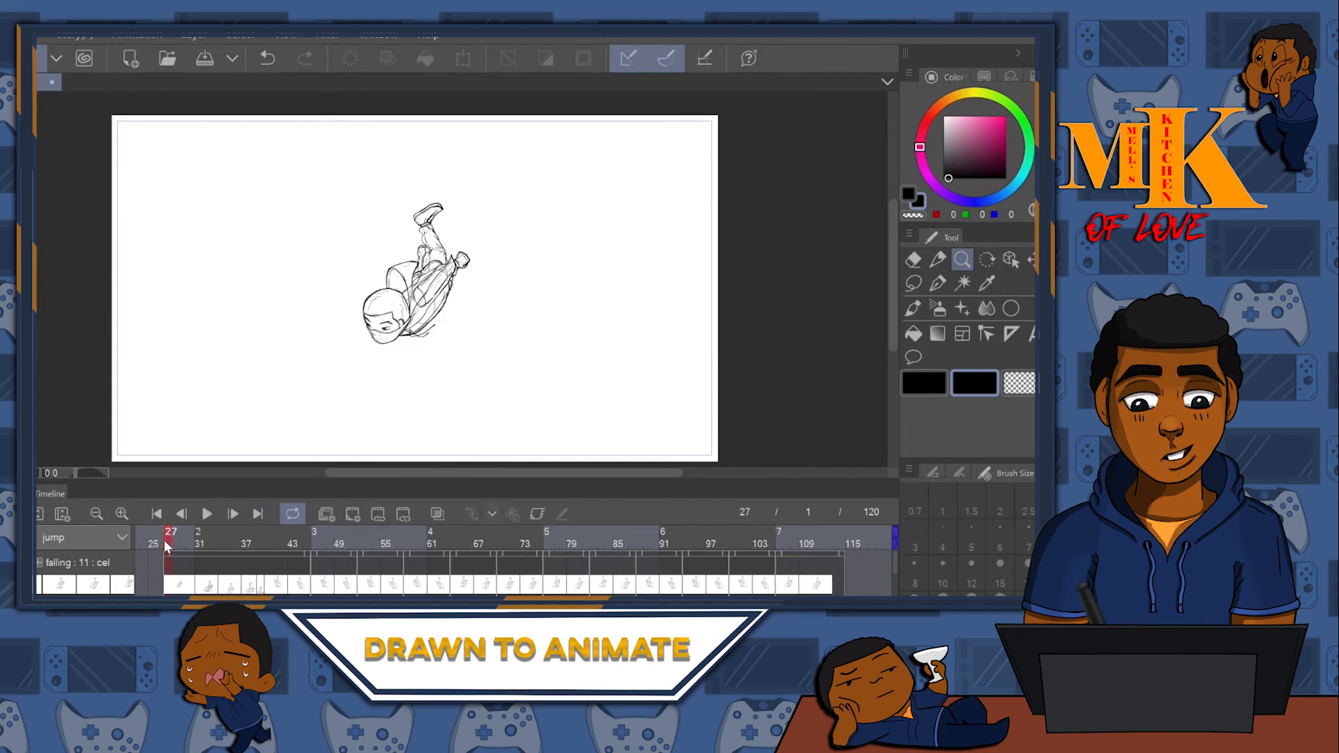
key("space")
key("space")
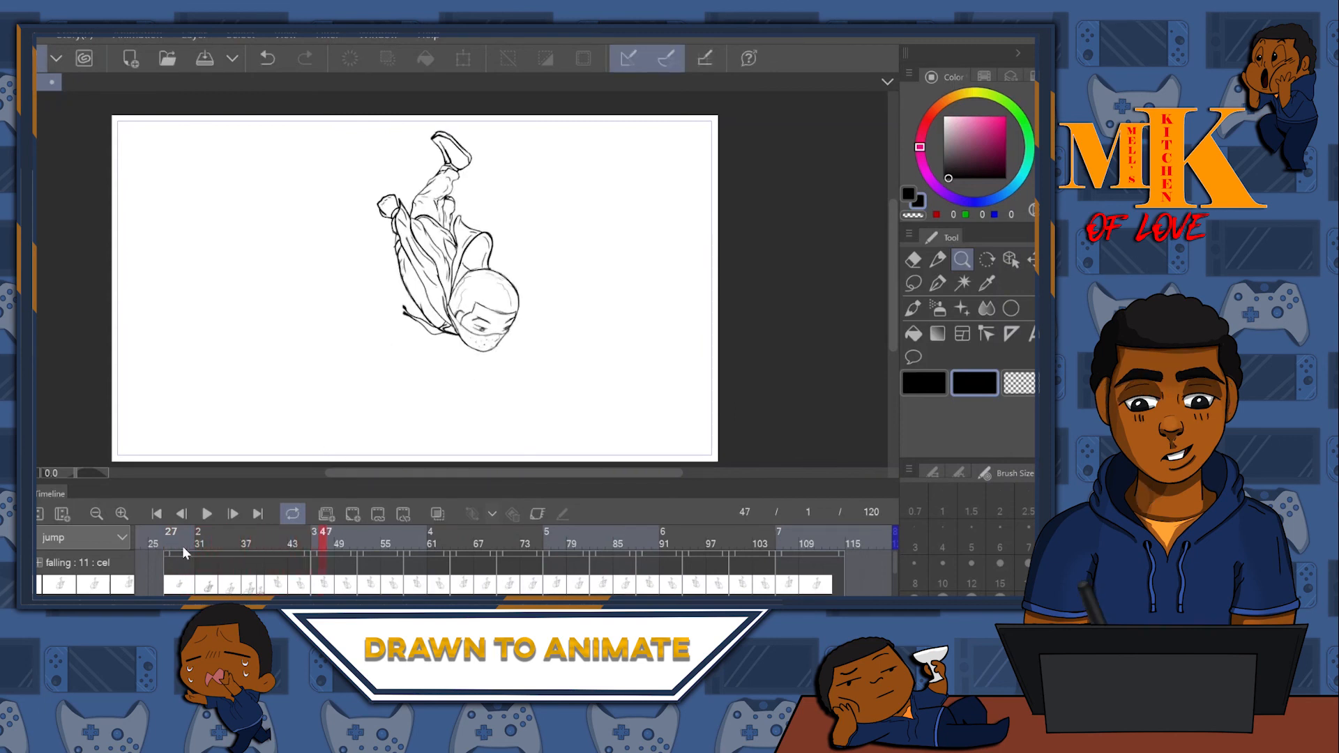
- Inspect the fall drawings at frames 40, 43, 65 and 46, and play the fall from frame 46
left_click(278, 588)
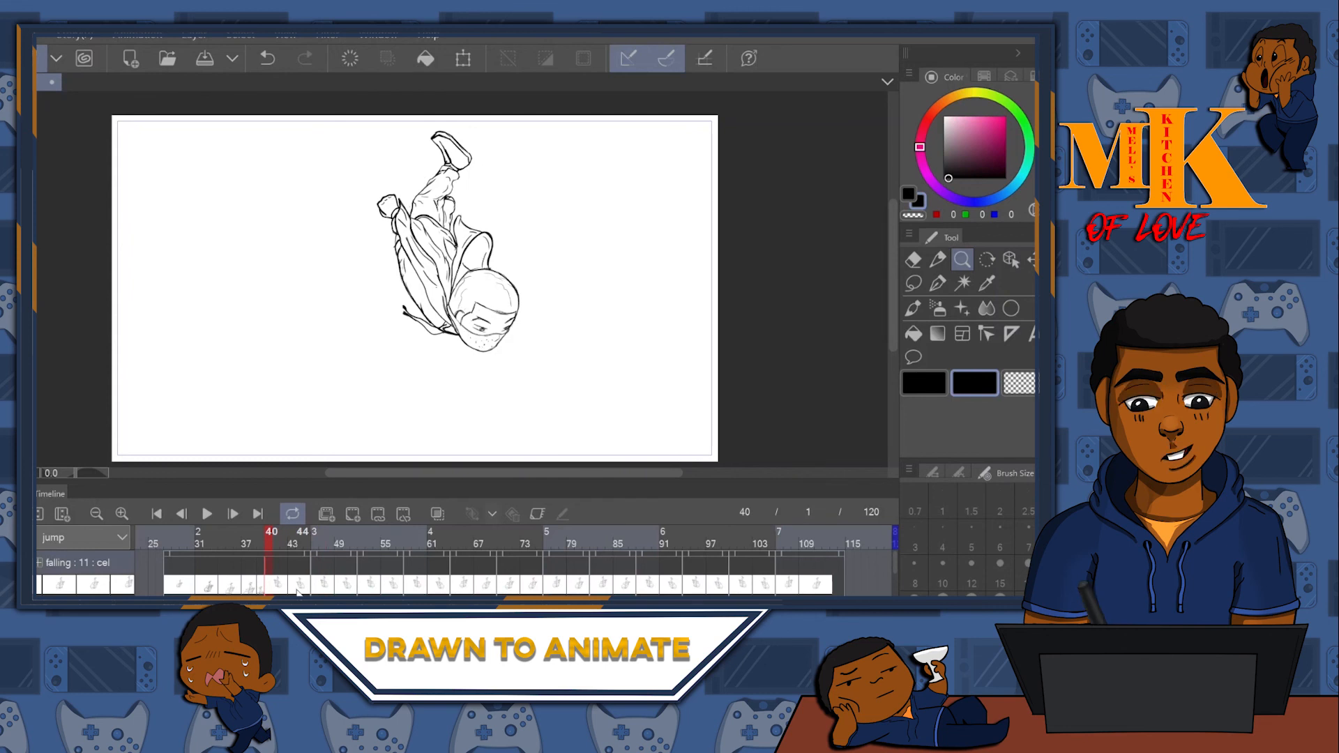
left_click(295, 590)
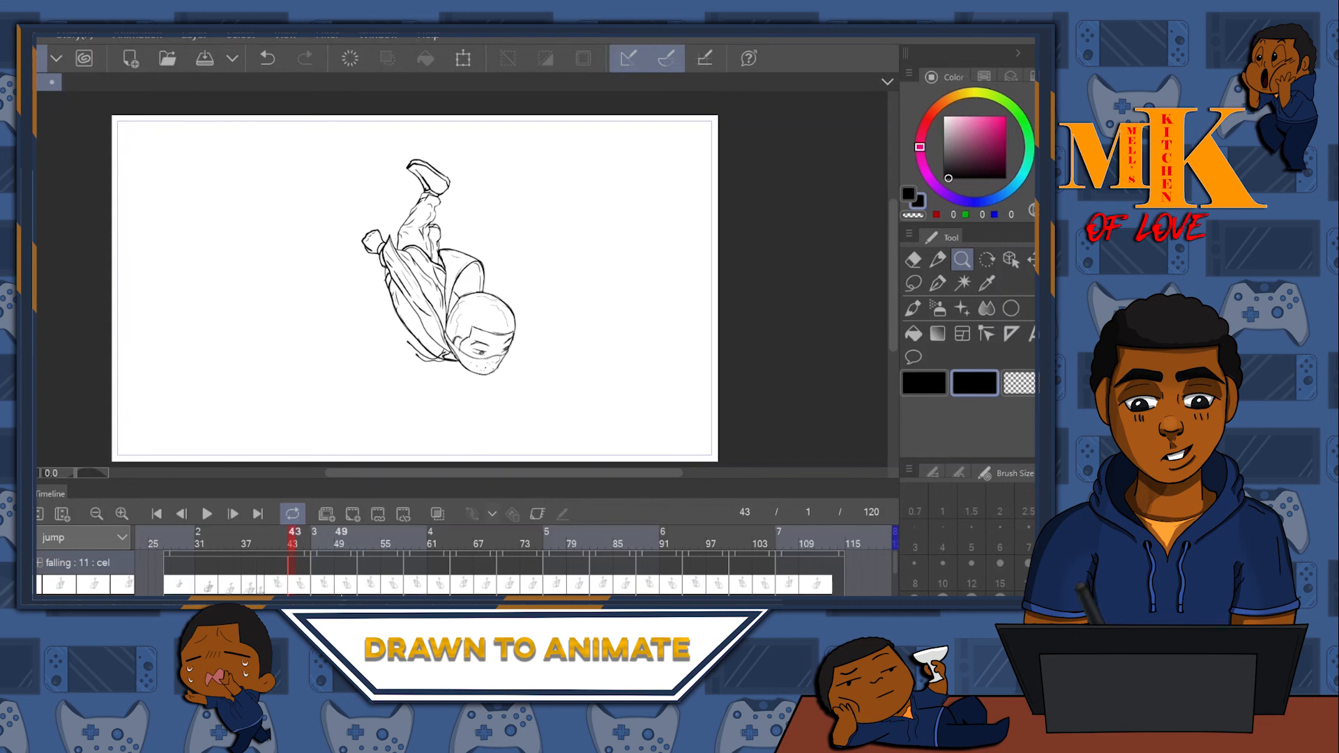
left_click(460, 588)
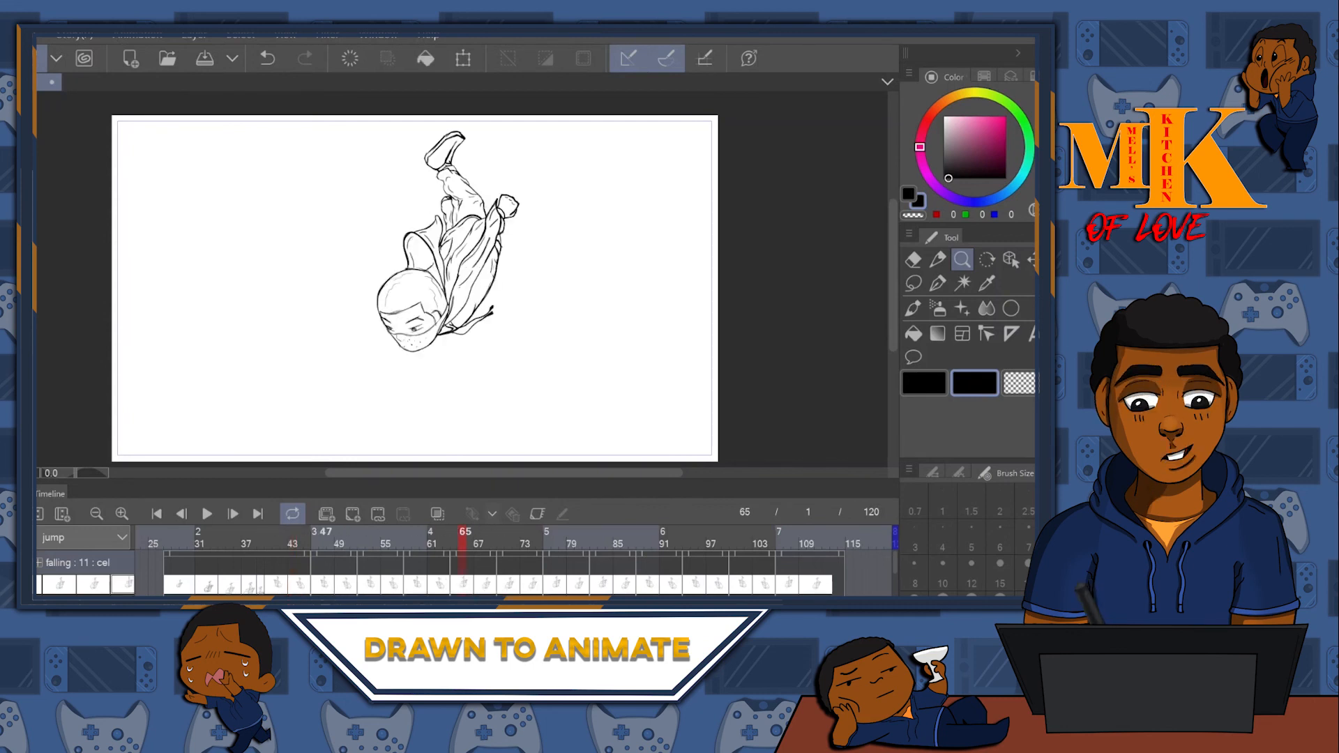
left_click(315, 587)
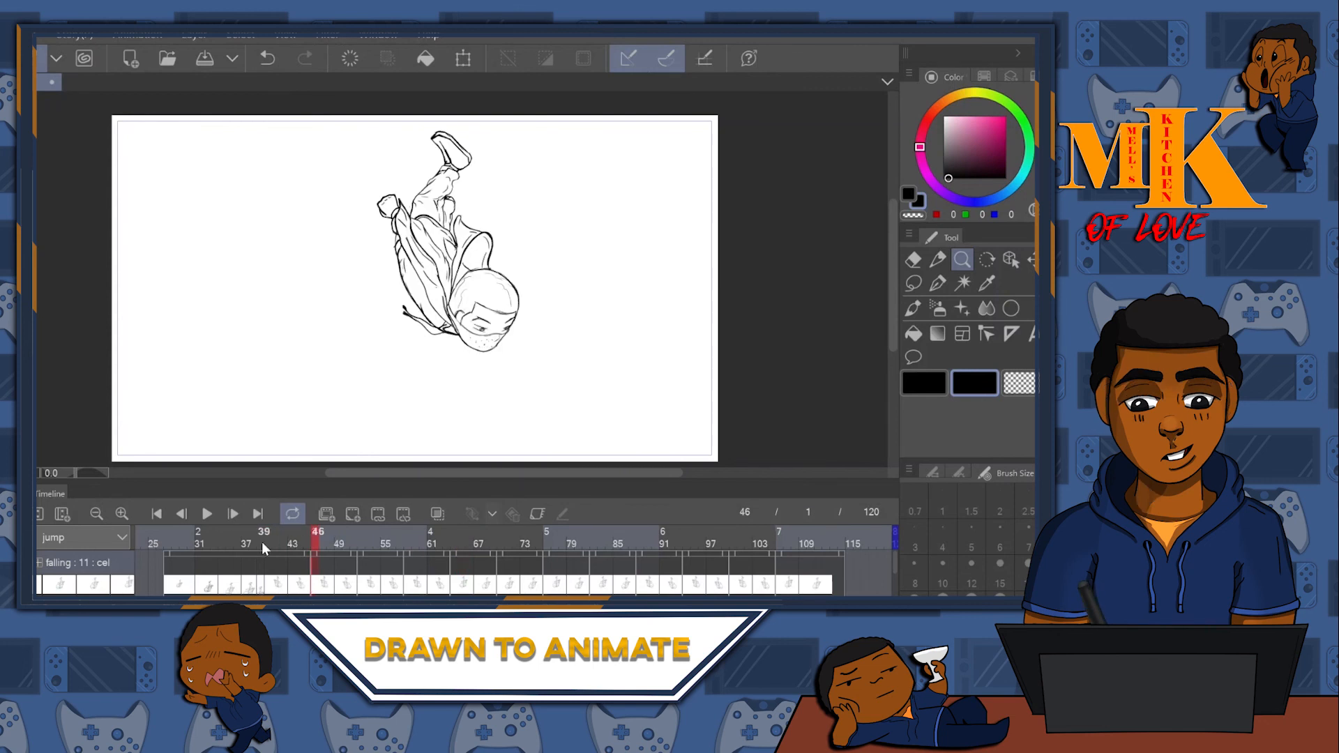
key("space")
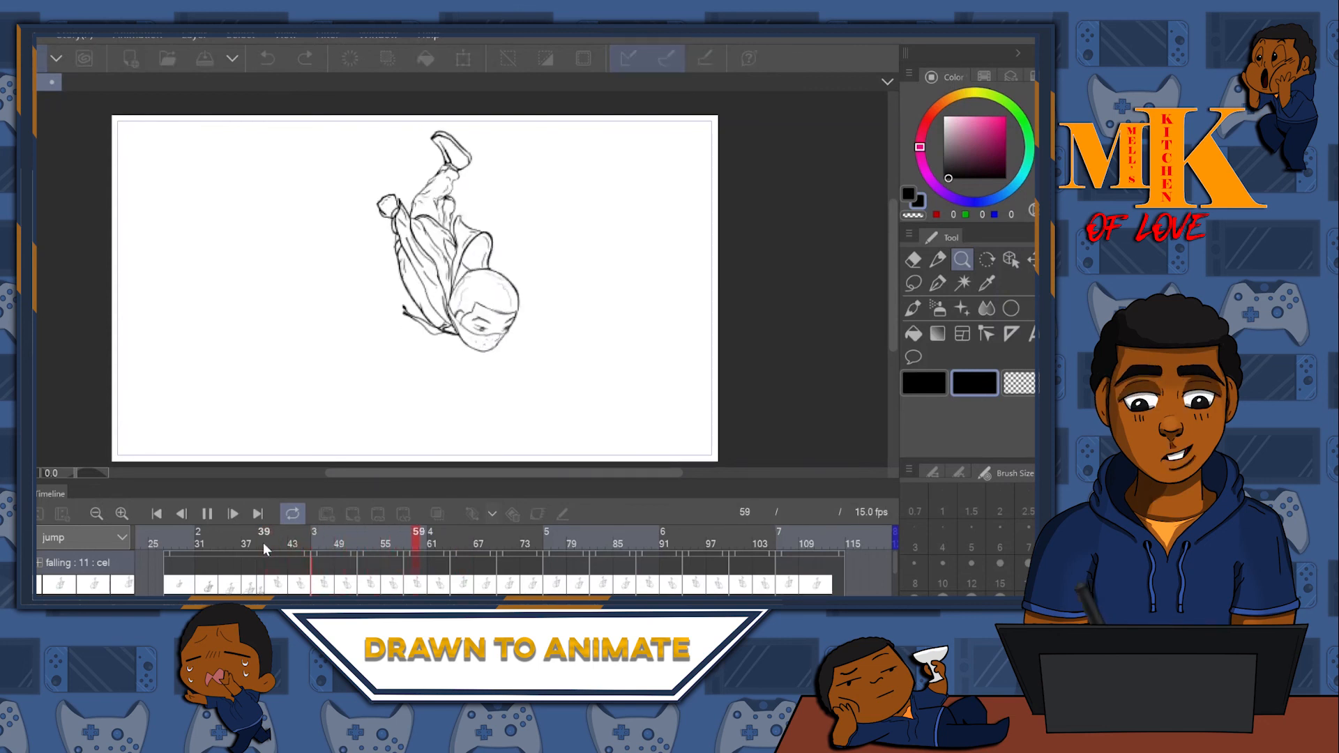
key("space")
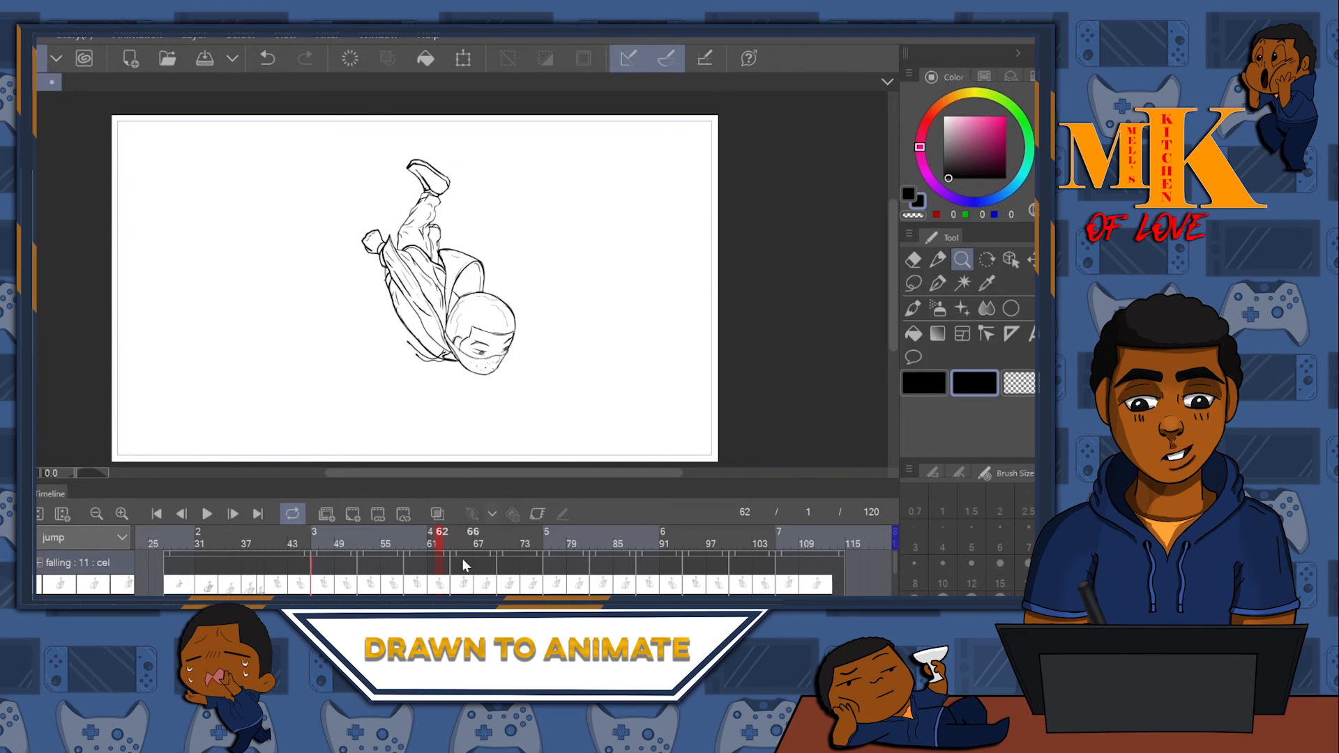
- Play the fall onward from frame 62, check the drawings at frames 82 and 85, and play the remainder from frame 85
key("space")
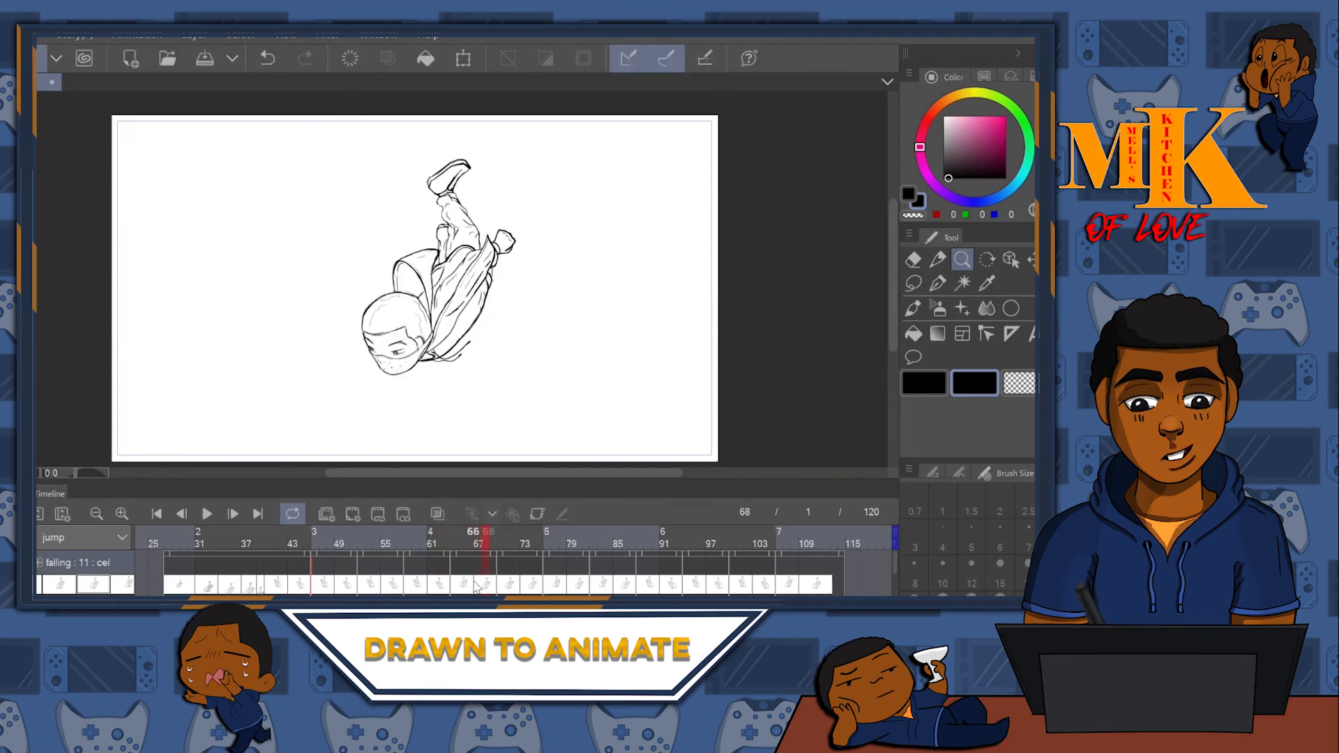
key("space")
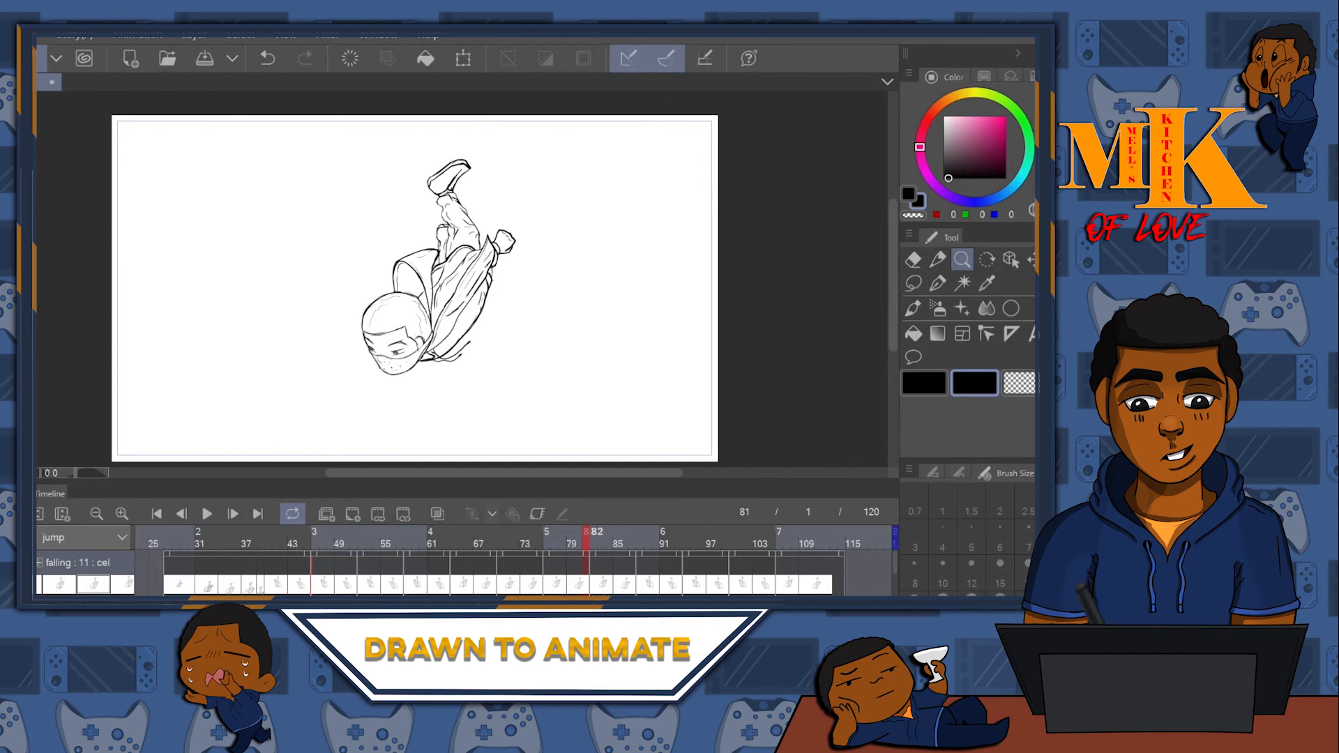
left_click(597, 583)
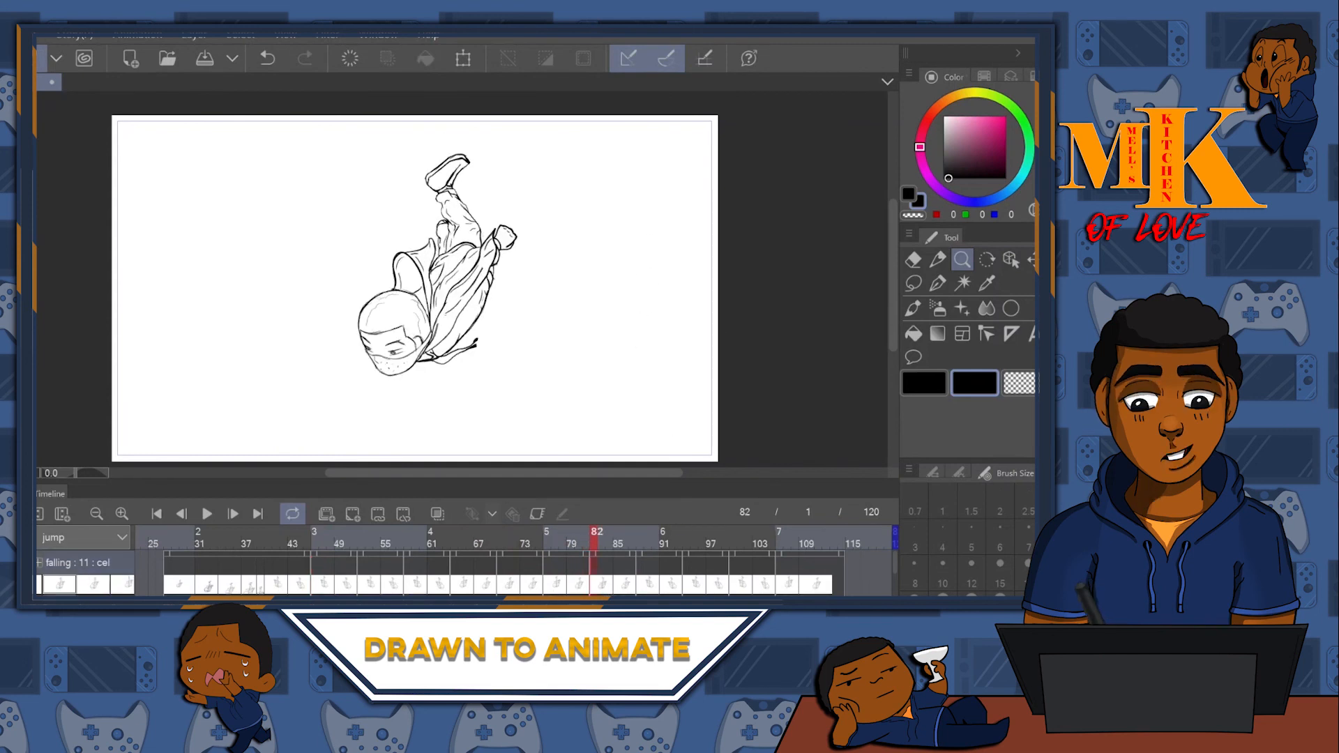
left_click(620, 589)
left_click(619, 592)
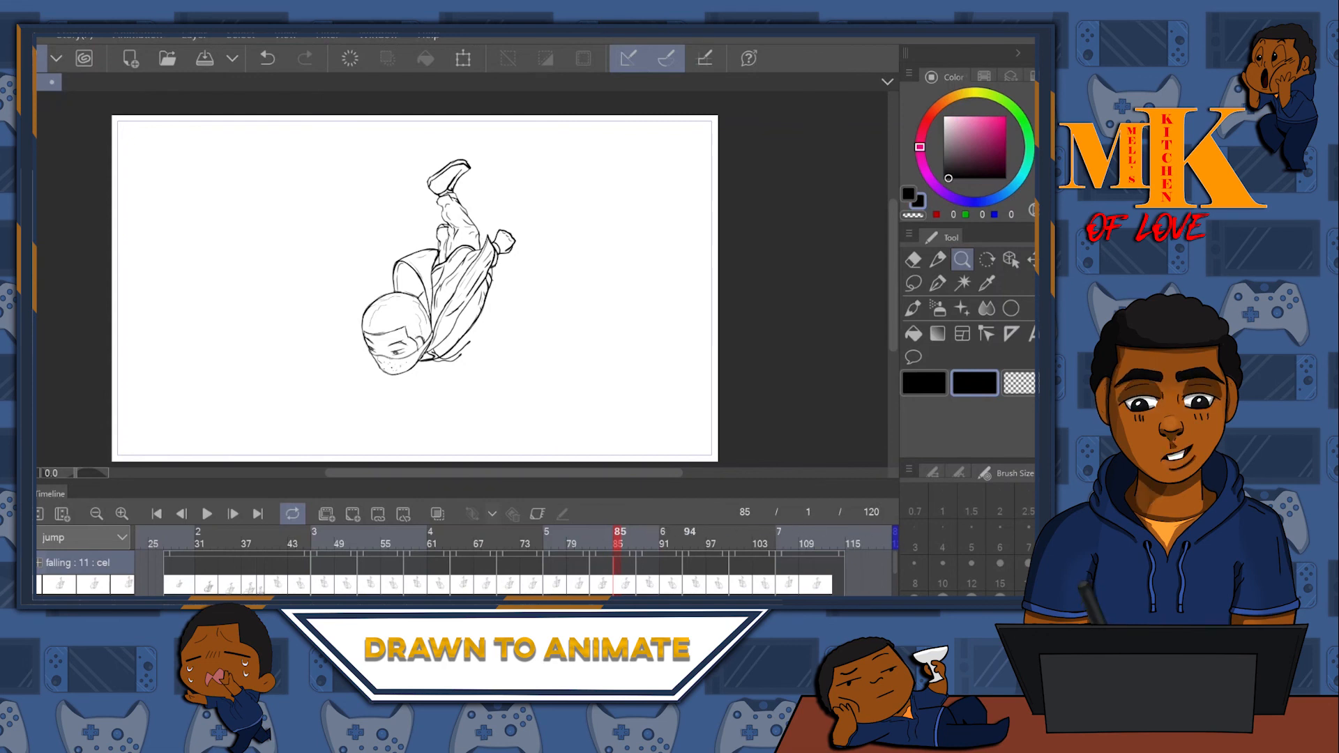
key("space")
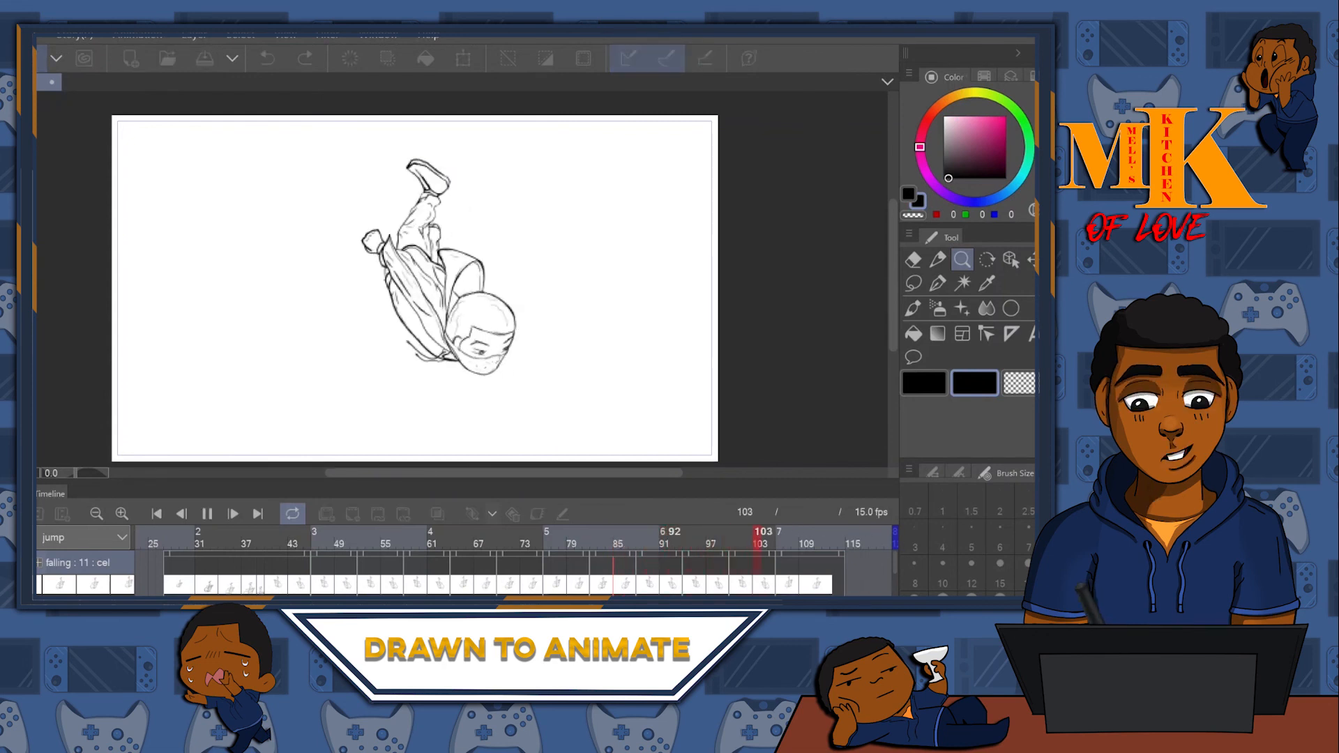
left_click(844, 590)
left_click(795, 591)
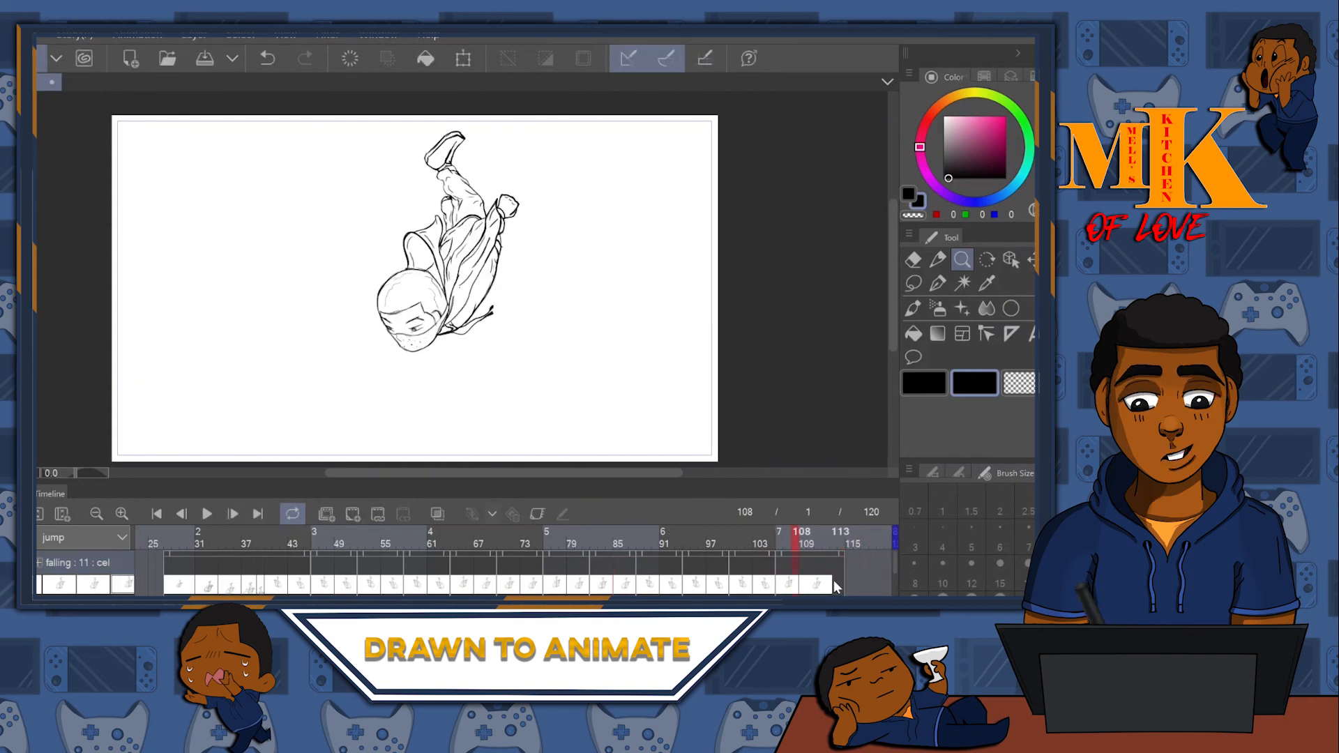
- Assign alternating falling cels at frames 112, 115 and 118 to continue the fall through frame 120
left_click(824, 586)
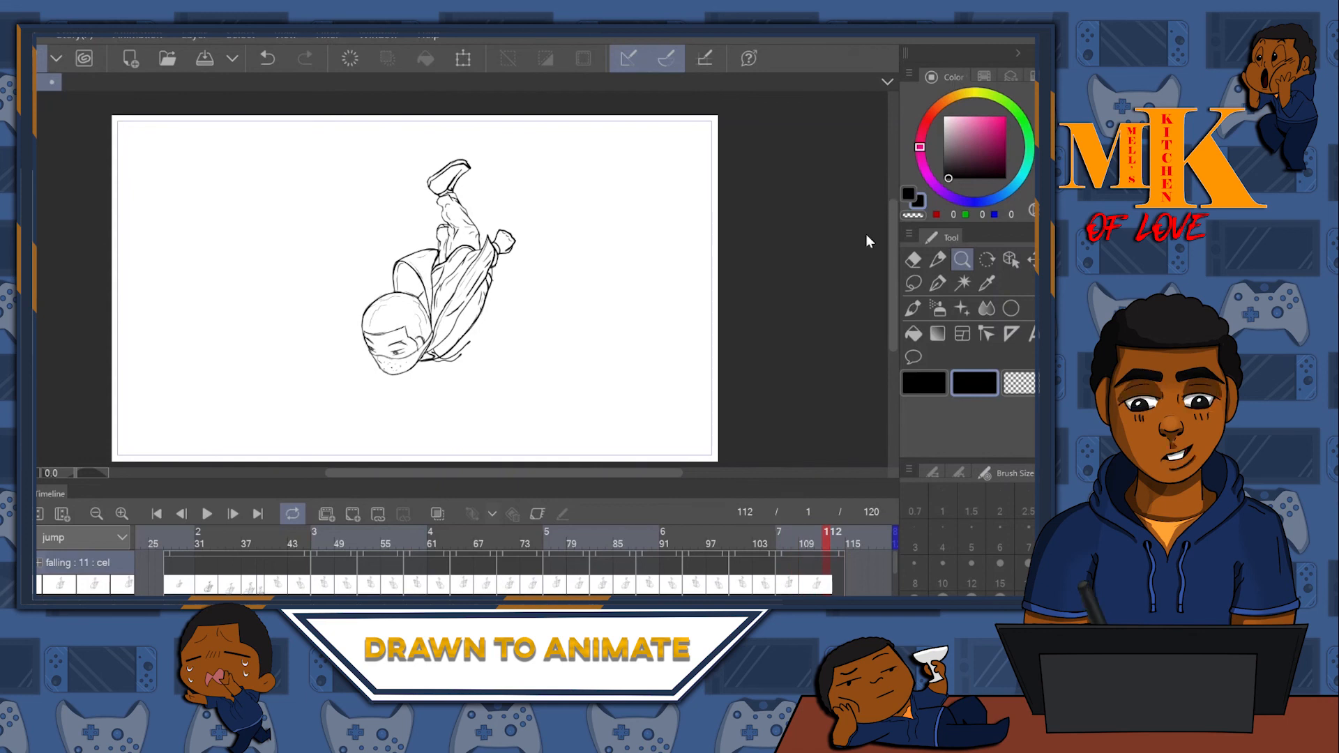
left_click(865, 203)
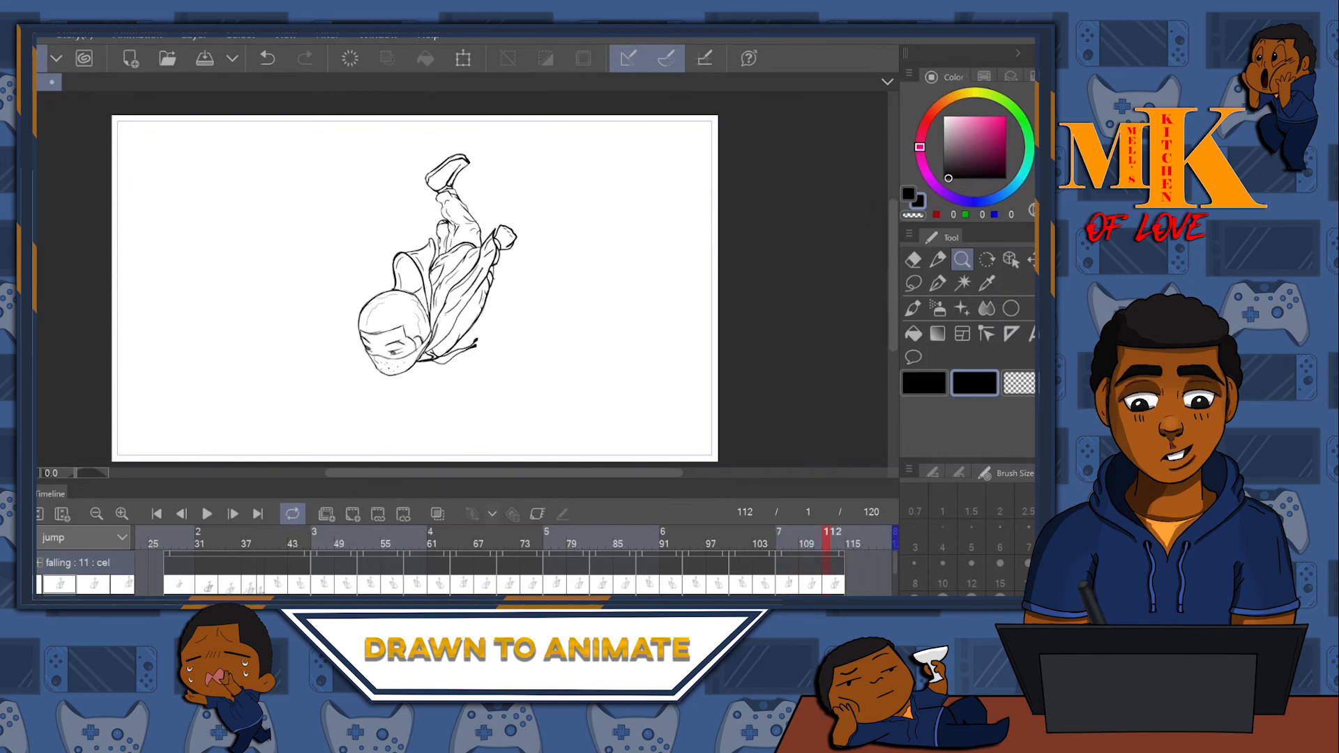
scroll(516, 560, "right", 3)
scroll(530, 565, "right", 1)
left_click(530, 583)
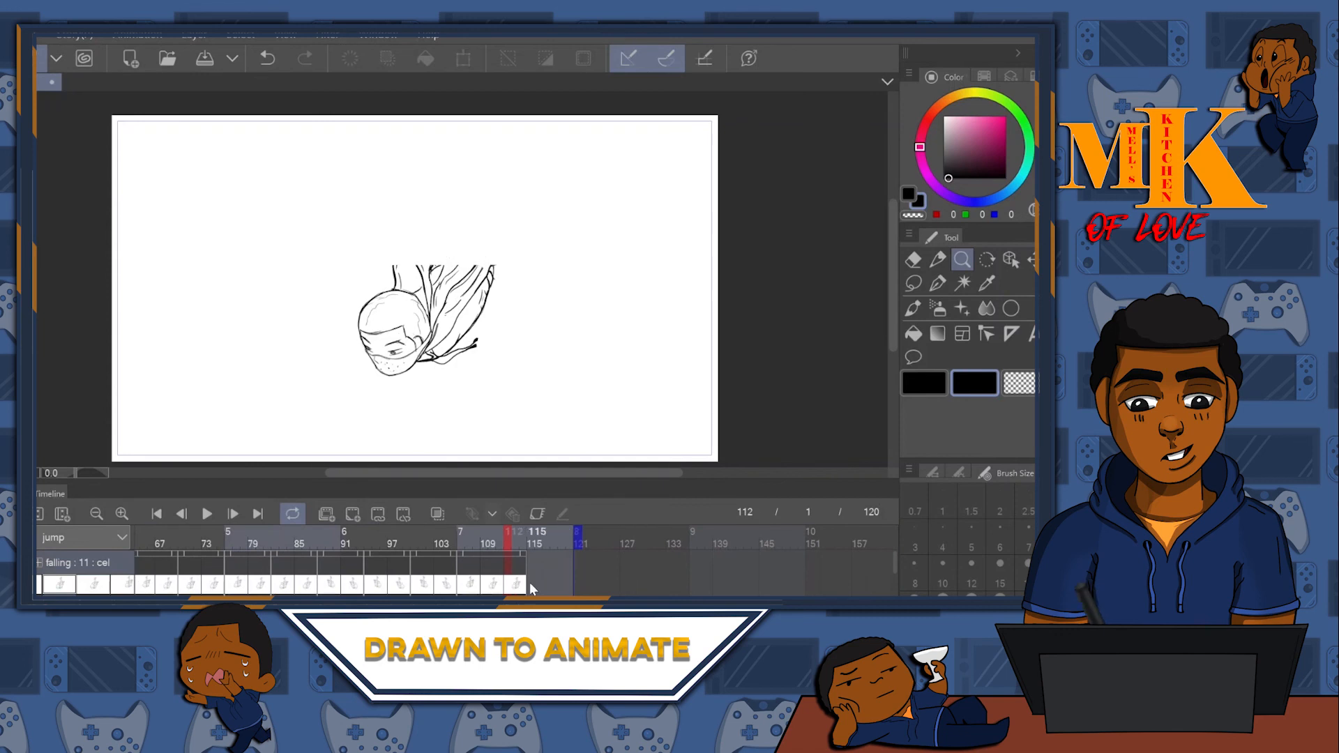
left_click(546, 211)
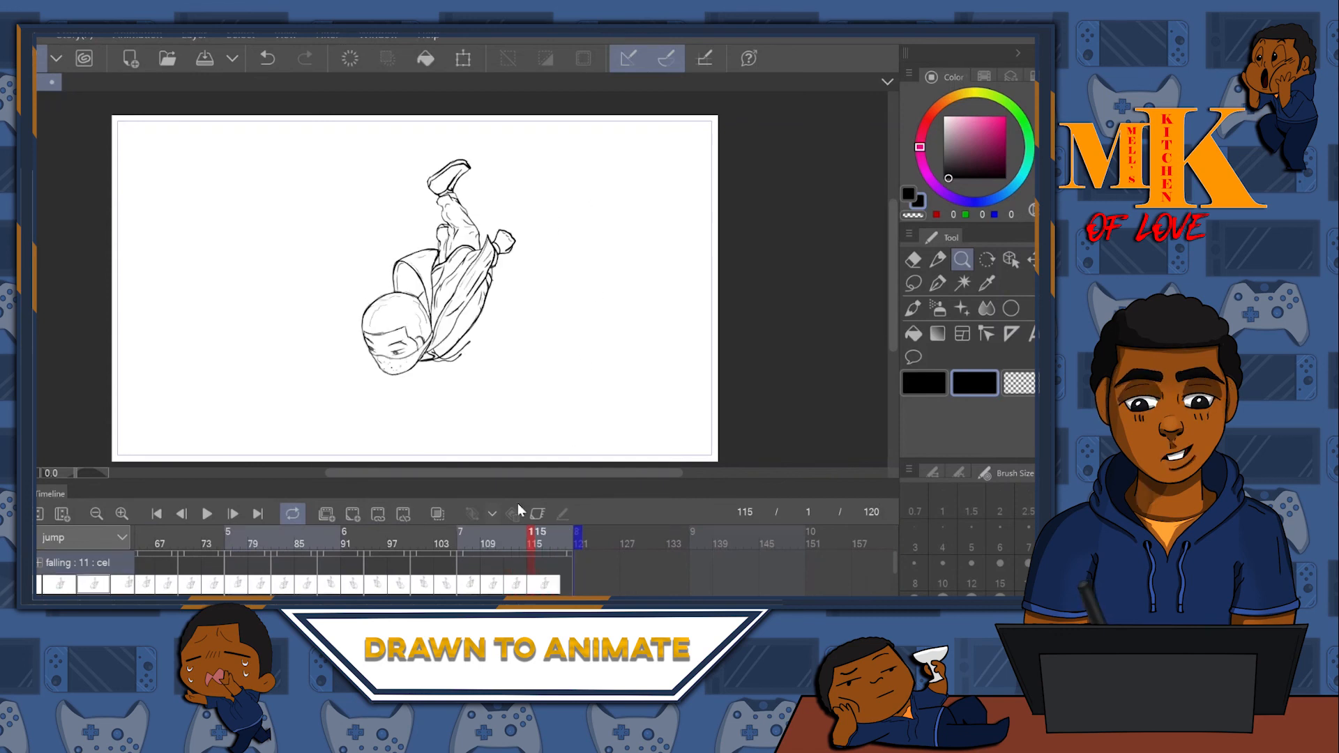
left_click(570, 532)
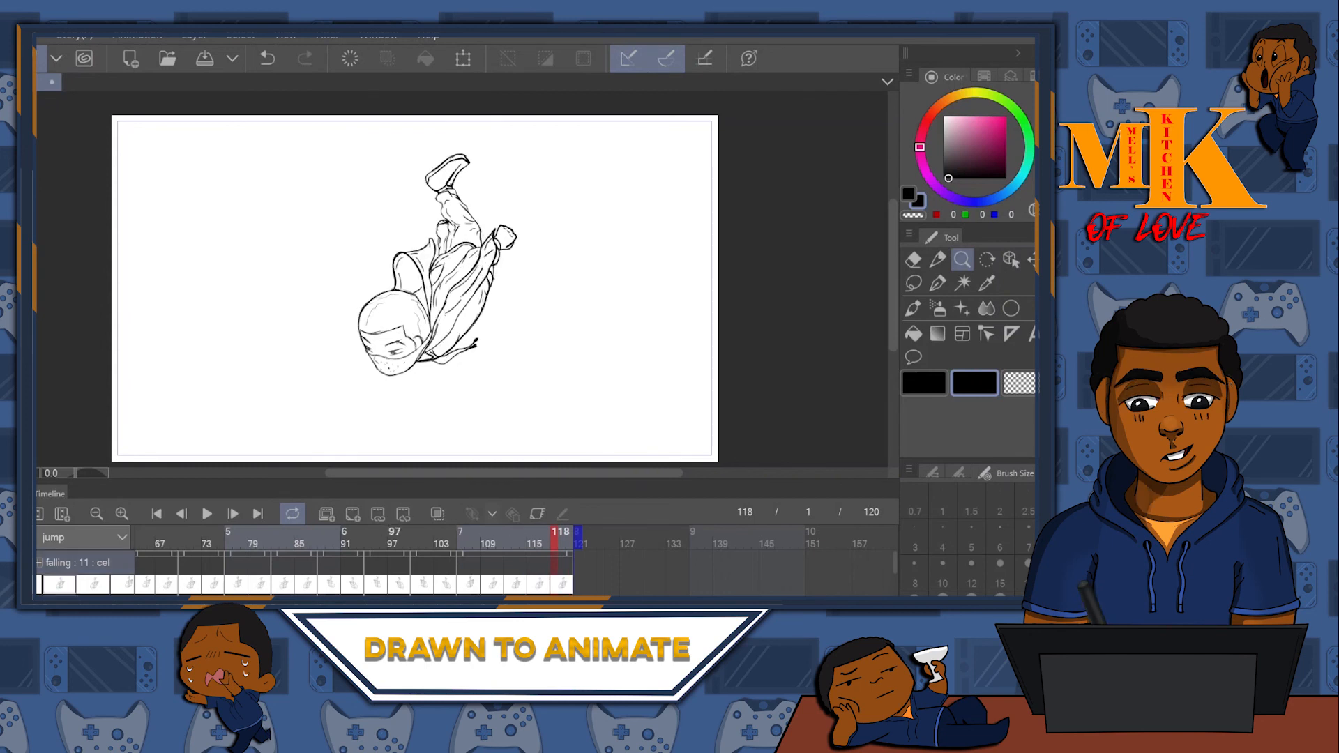
- Return to frame 1 and collapse the timeline area to enlarge the canvas view of the running figure
scroll(475, 309, "down", 2)
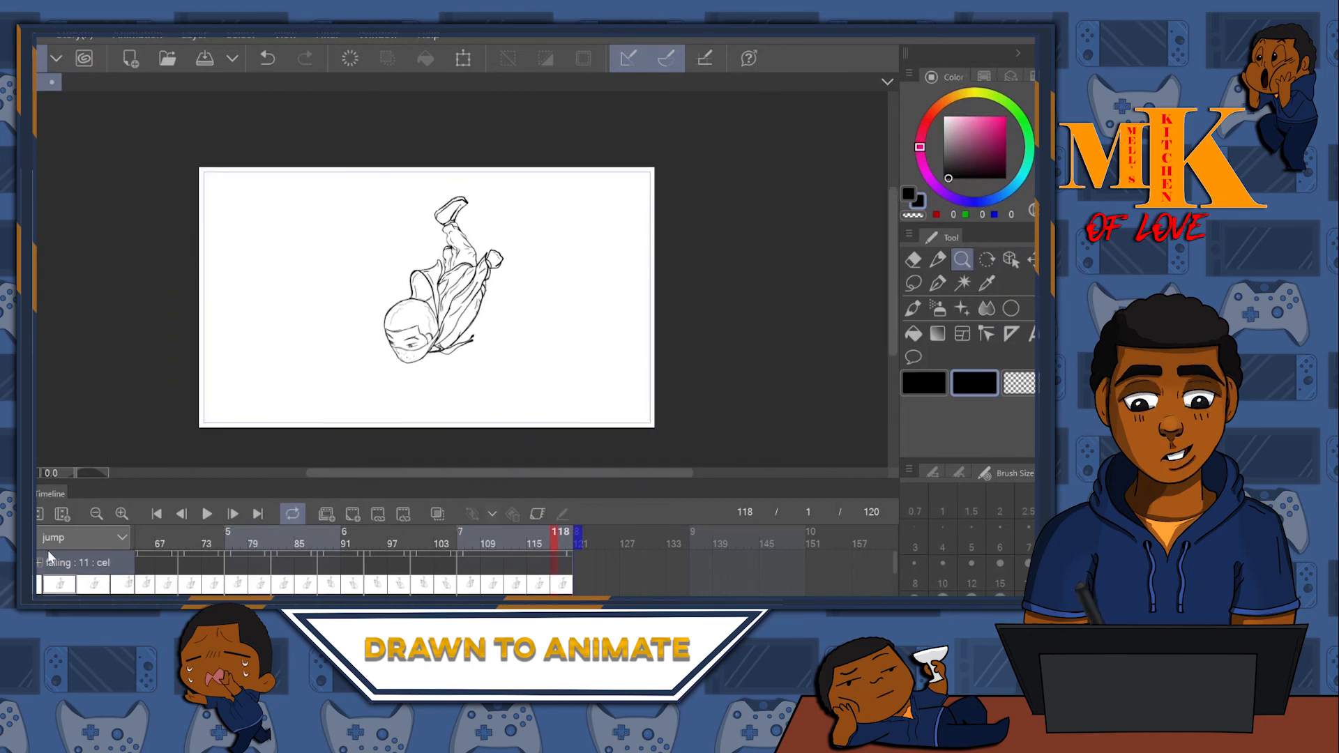
left_click(156, 513)
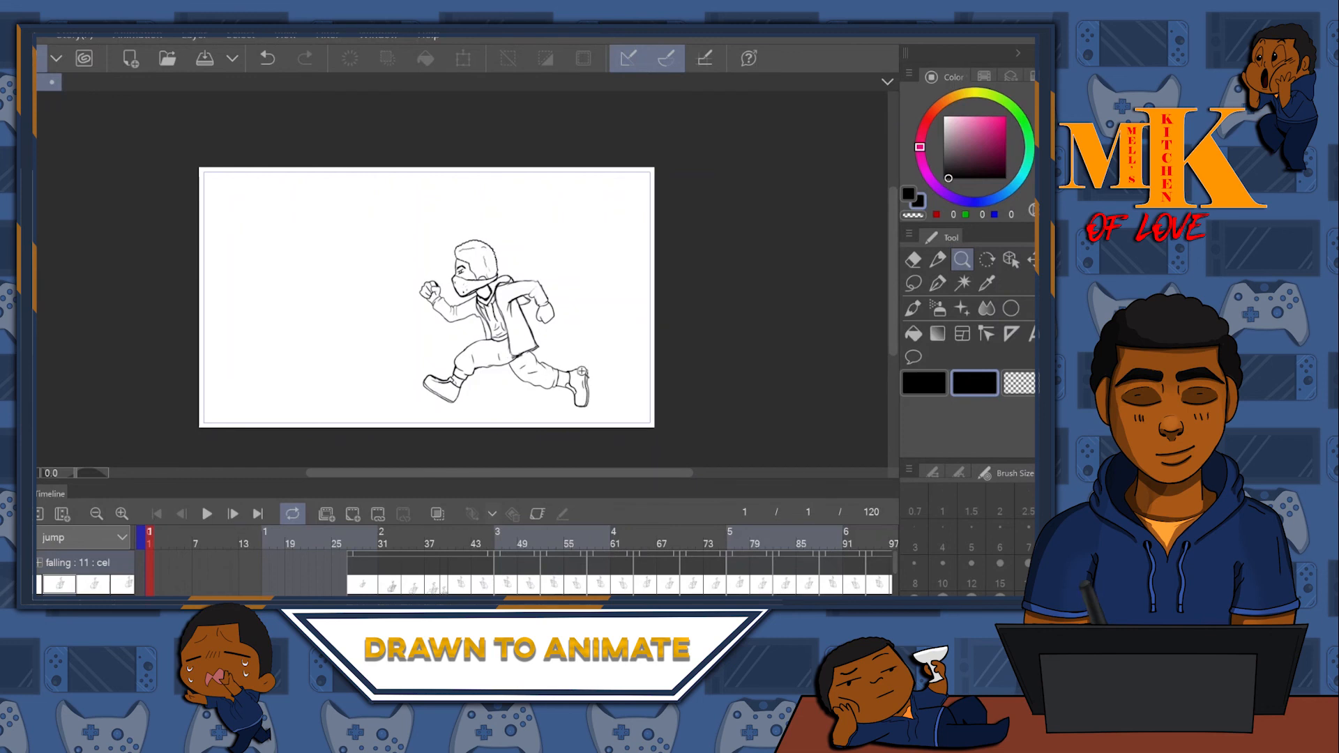
scroll(534, 315, "down", 1)
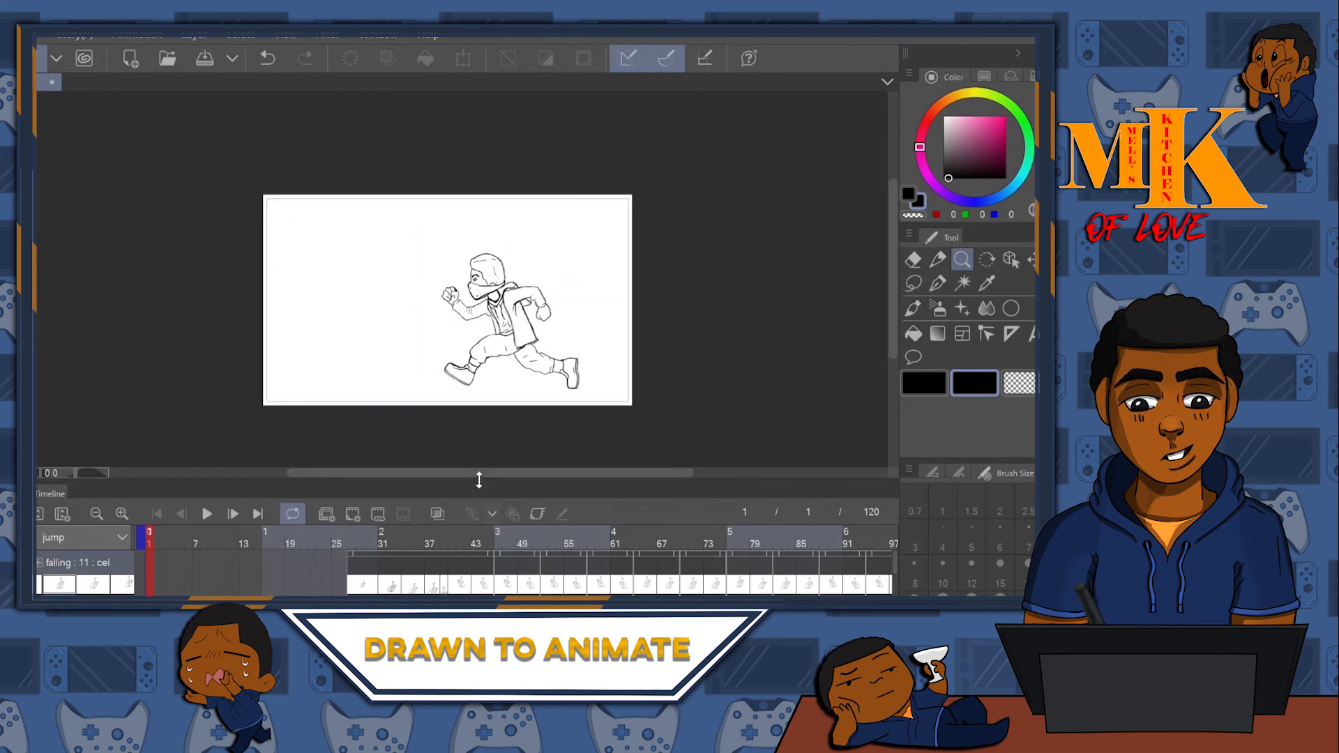
left_click_drag(481, 474, 480, 368)
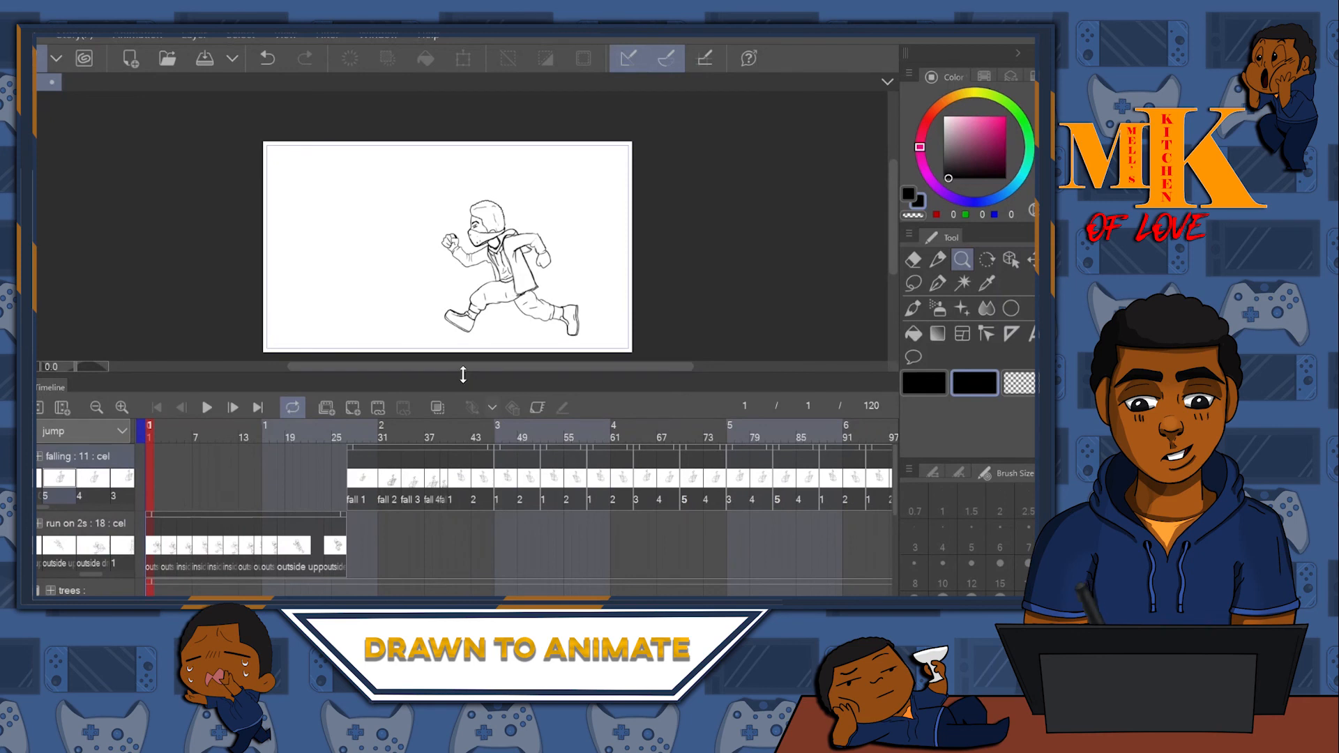
left_click_drag(463, 377, 462, 595)
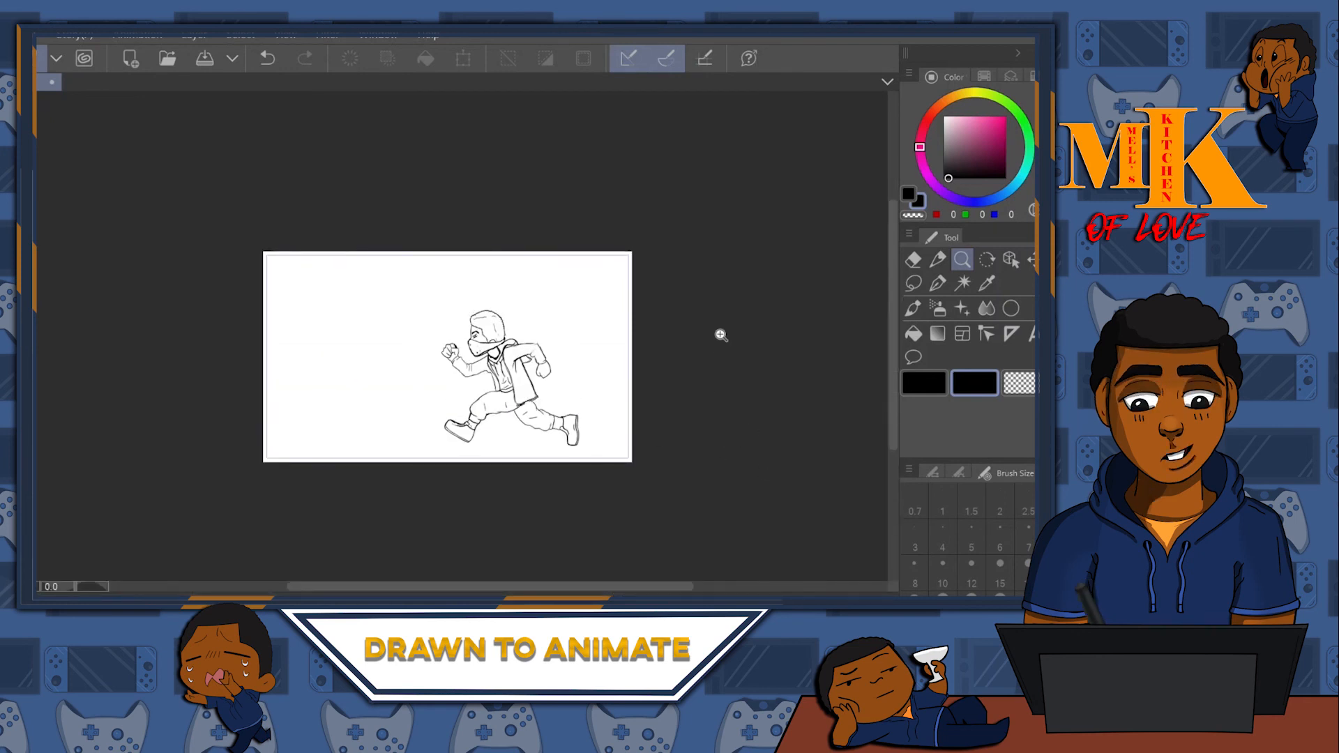
left_click(691, 290)
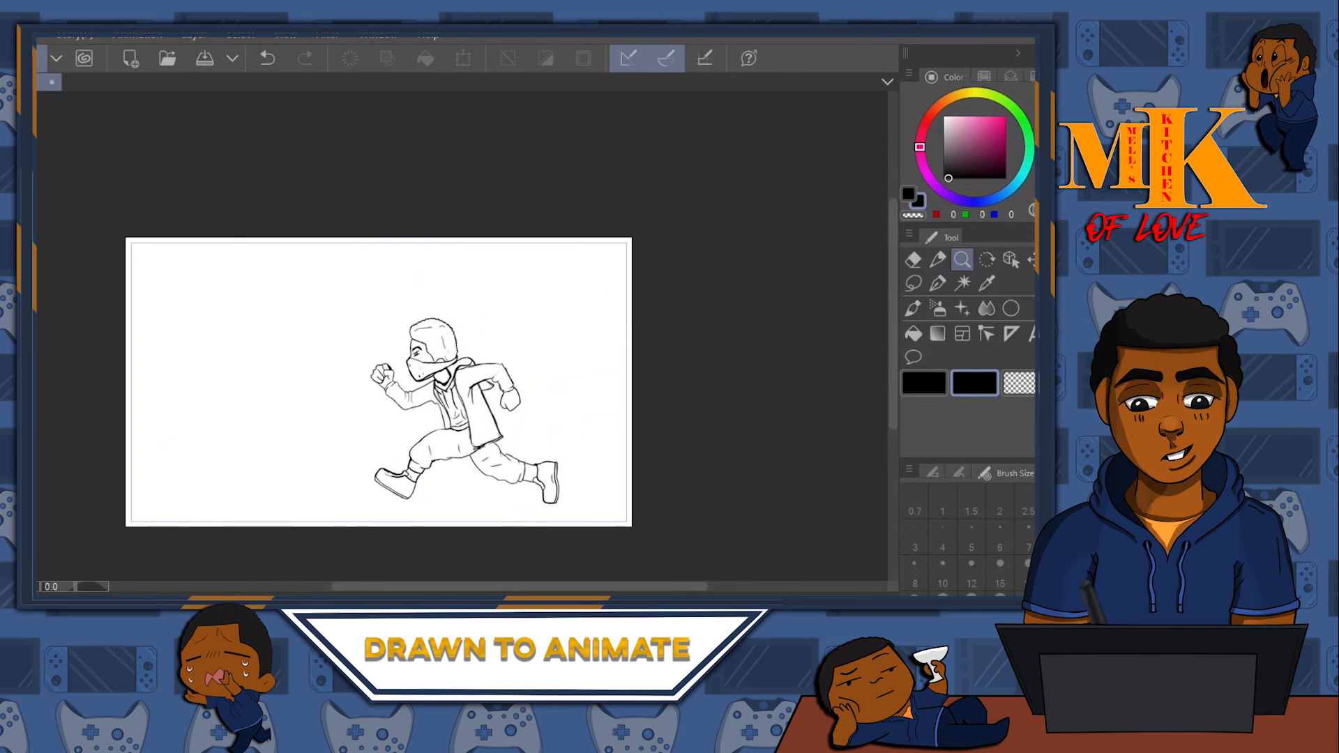